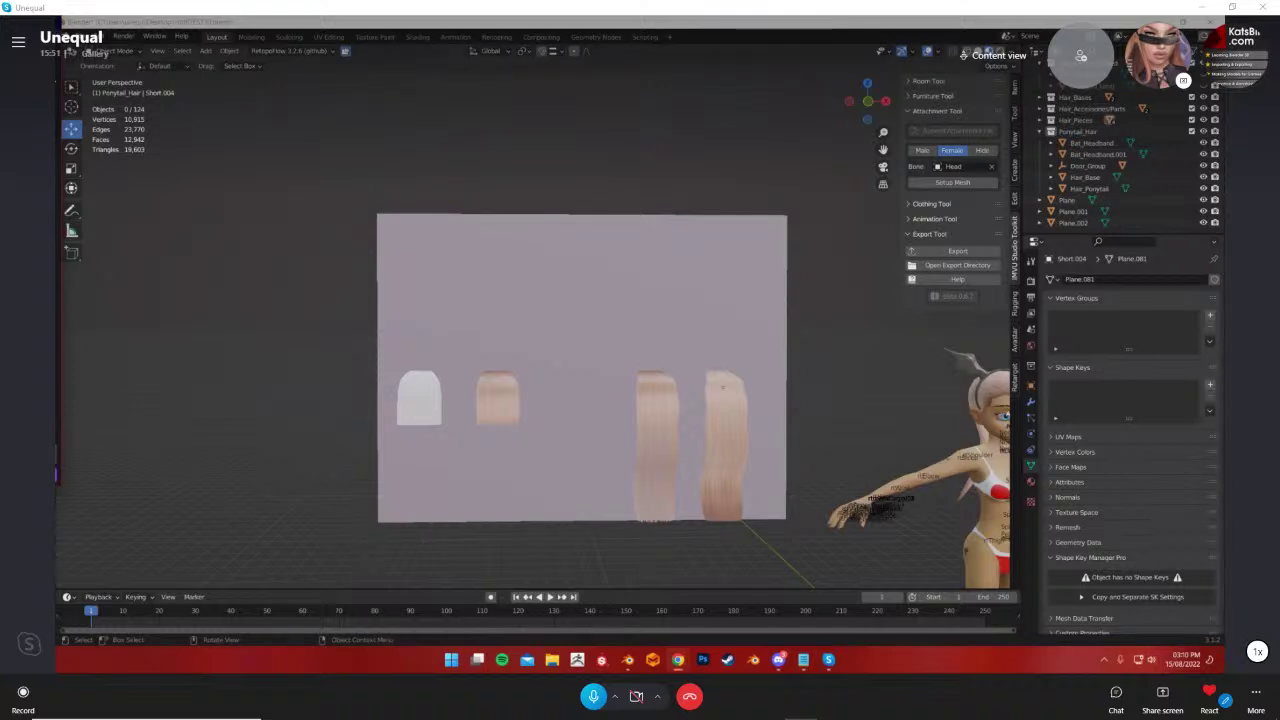
Switch to the front view and survey the hair pieces on the backdrops on both sides of the avatar
{"action": "left_click", "coordinate": [149, 326]}
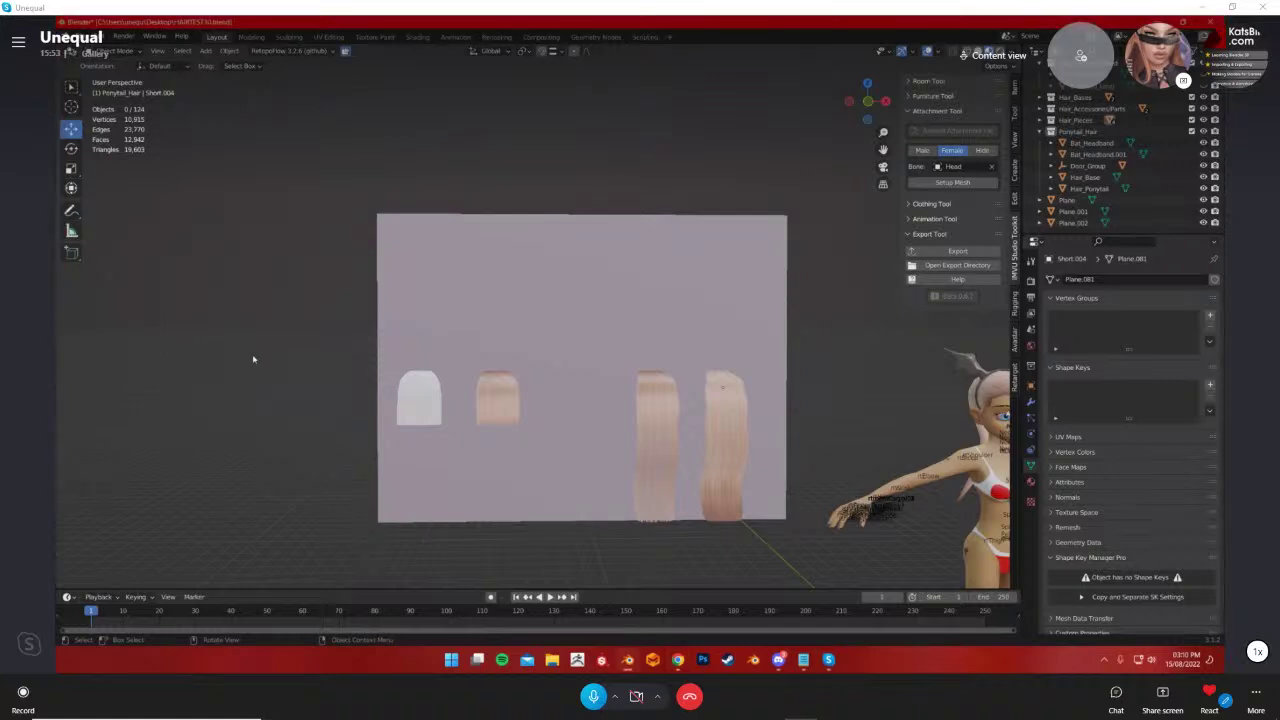
{"action": "left_click", "coordinate": [862, 115]}
{"action": "middle_click_drag", "start_coordinate": [608, 272], "coordinate": [617, 223], "text": "shift"}
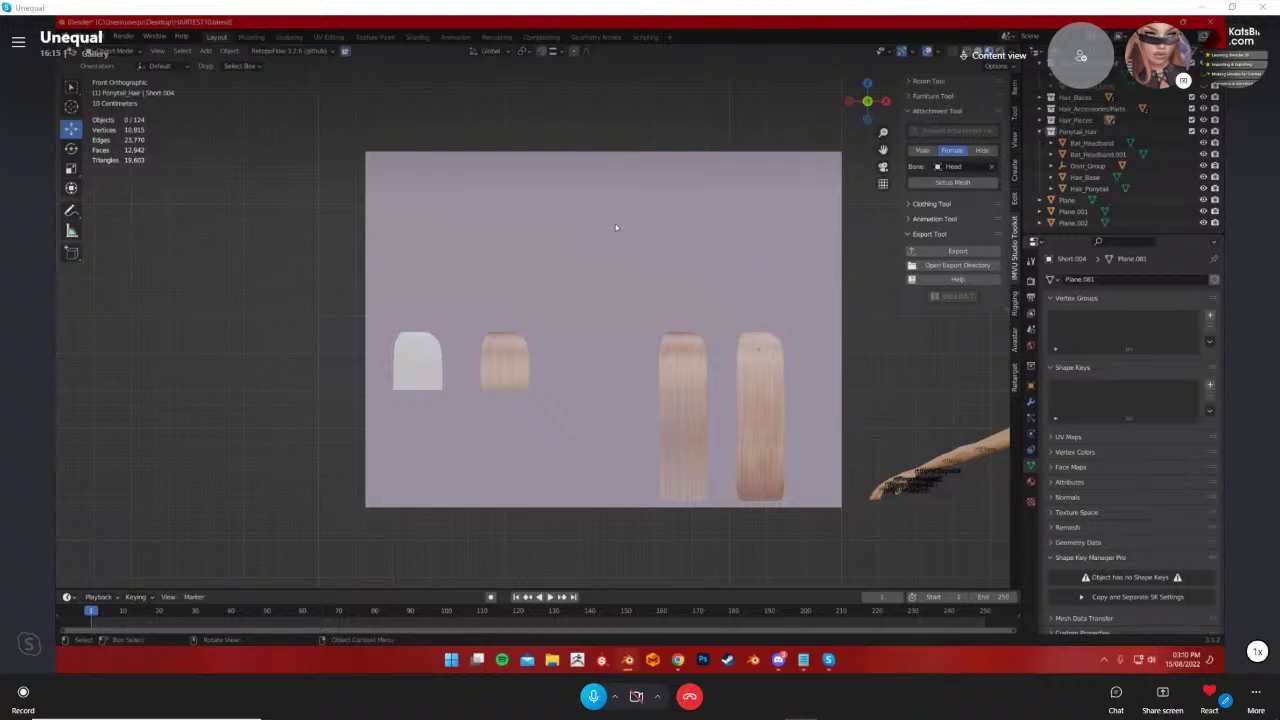
{"action": "scroll", "coordinate": [616, 228], "scroll_direction": "down", "scroll_amount": 4}
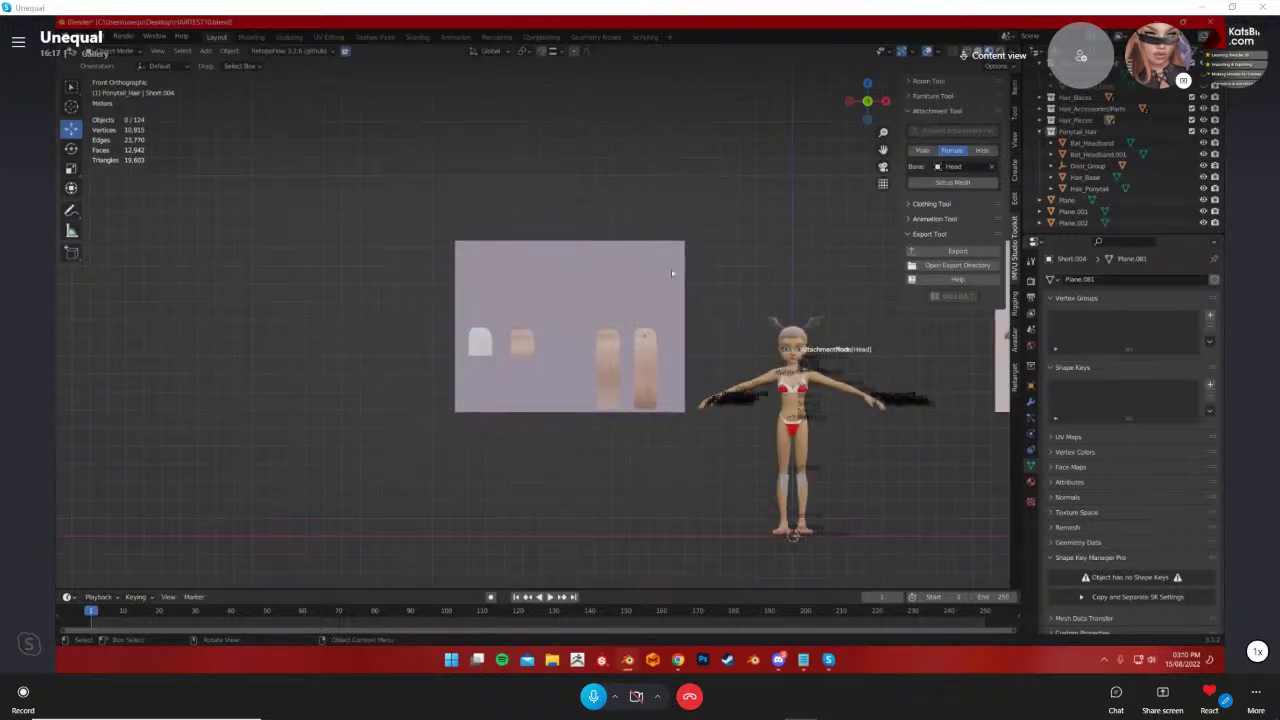
{"action": "middle_click_drag", "start_coordinate": [725, 275], "coordinate": [537, 303], "text": "shift"}
{"action": "mouse_move", "coordinate": [685, 304]}
{"action": "middle_mouse_down", "text": "shift"}
{"action": "mouse_move", "coordinate": [394, 294]}
{"action": "mouse_move", "coordinate": [683, 286]}
{"action": "middle_mouse_up", "text": "shift"}
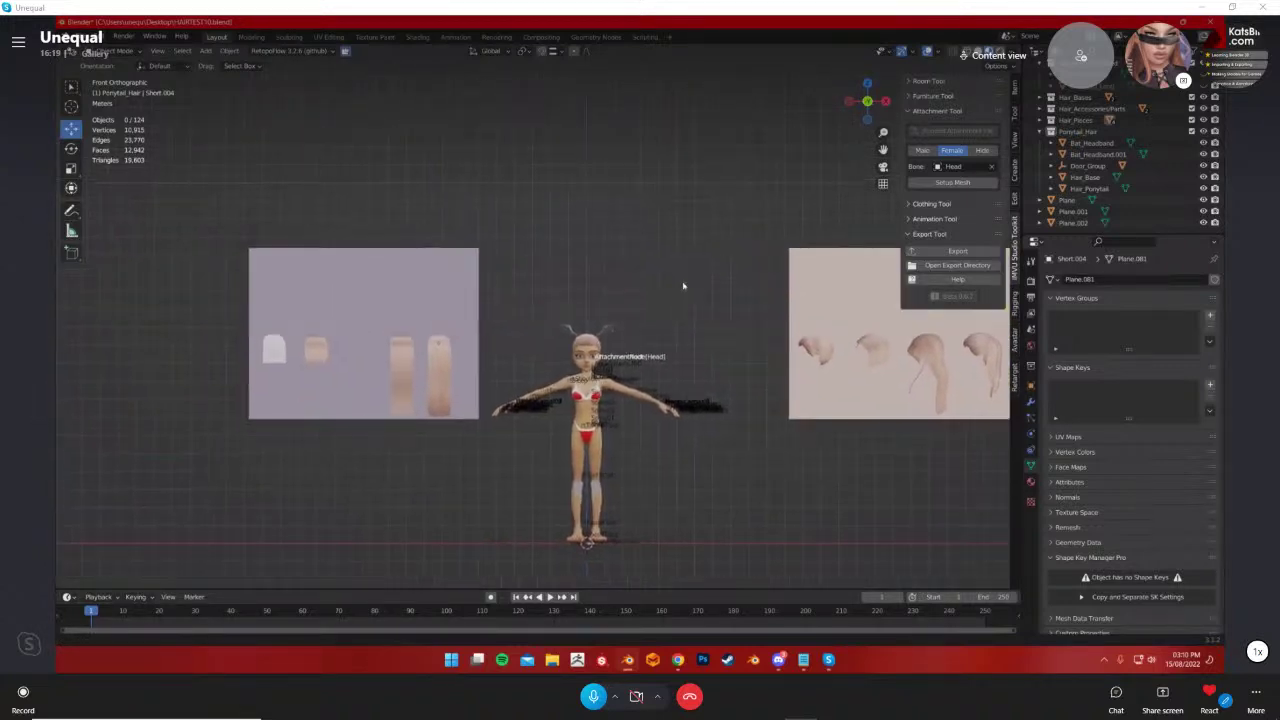
{"action": "middle_click_drag", "start_coordinate": [509, 295], "coordinate": [714, 303], "text": "shift"}
{"action": "scroll", "coordinate": [686, 307], "scroll_direction": "up", "scroll_amount": 2}
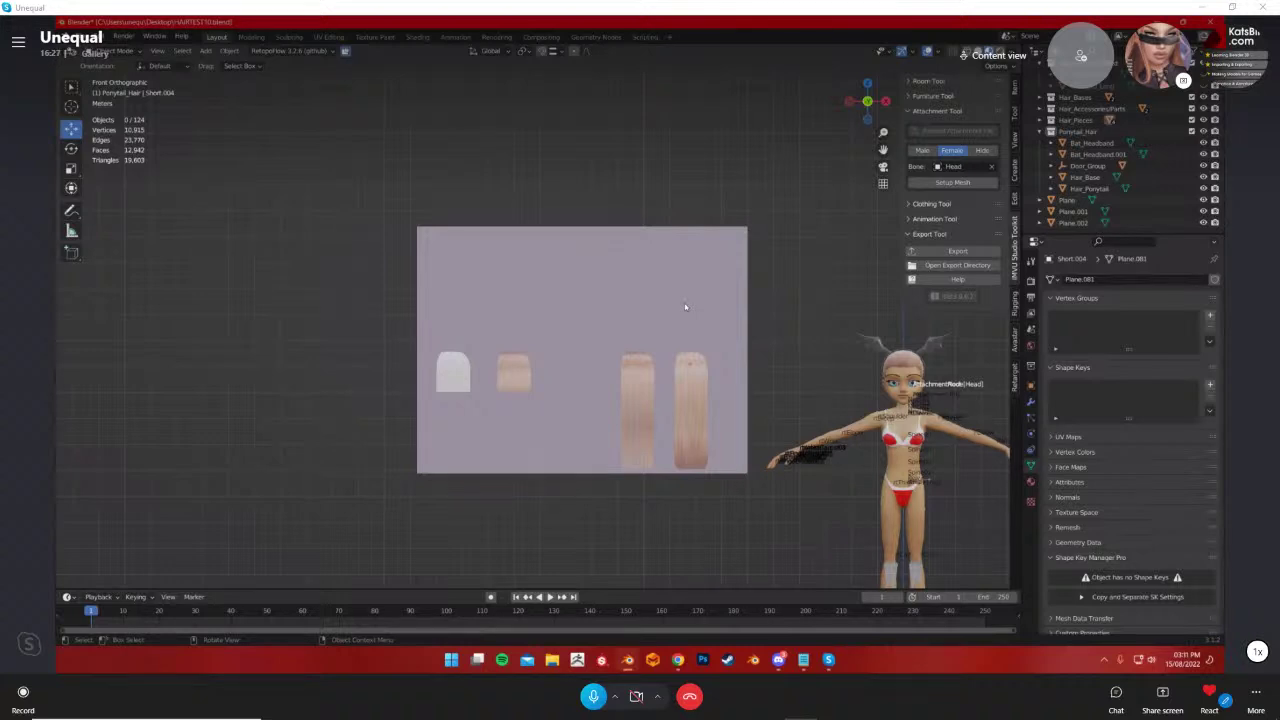
Compare the hair shapes on the pink backdrop with the hair cards on the purple backdrop
{"action": "middle_click_drag", "start_coordinate": [753, 347], "coordinate": [174, 334], "text": "shift"}
{"action": "middle_click_drag", "start_coordinate": [568, 331], "coordinate": [678, 340], "text": "shift"}
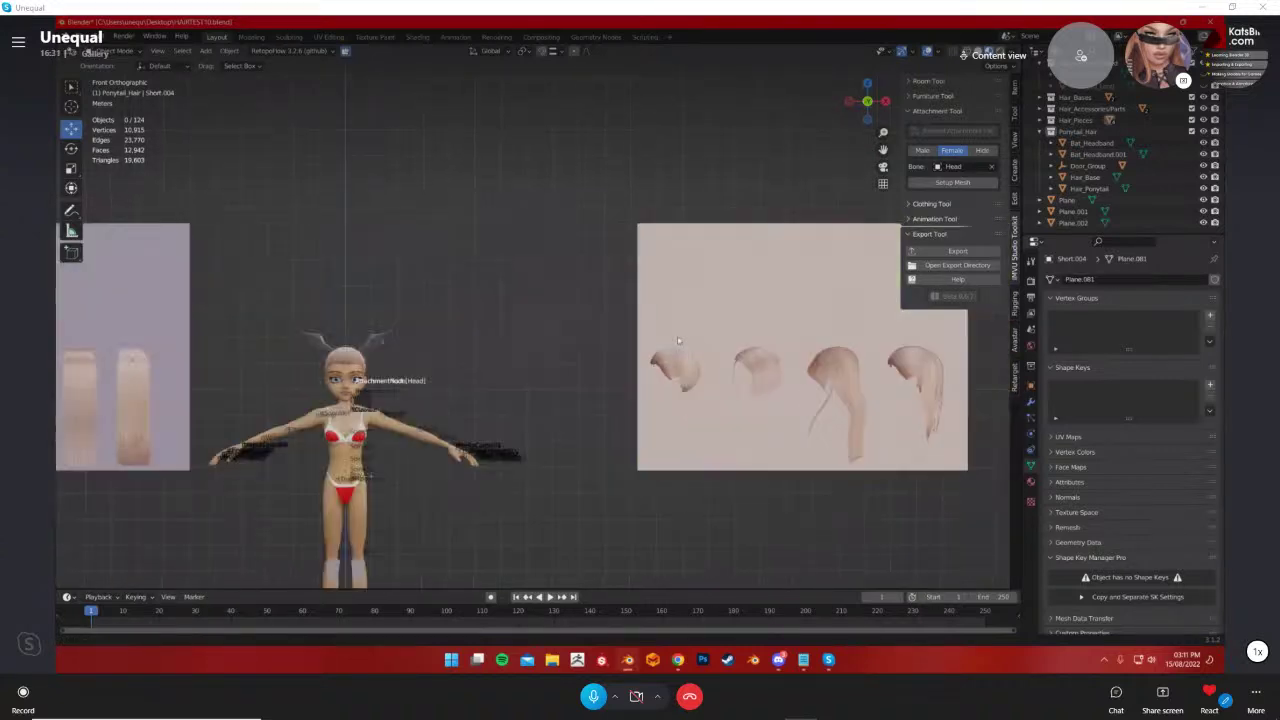
{"action": "scroll", "coordinate": [679, 340], "scroll_direction": "up", "scroll_amount": 10, "text": "ctrl"}
{"action": "scroll", "coordinate": [552, 367], "scroll_direction": "up", "scroll_amount": 2}
{"action": "scroll", "coordinate": [552, 367], "scroll_direction": "up", "scroll_amount": 2, "text": "ctrl"}
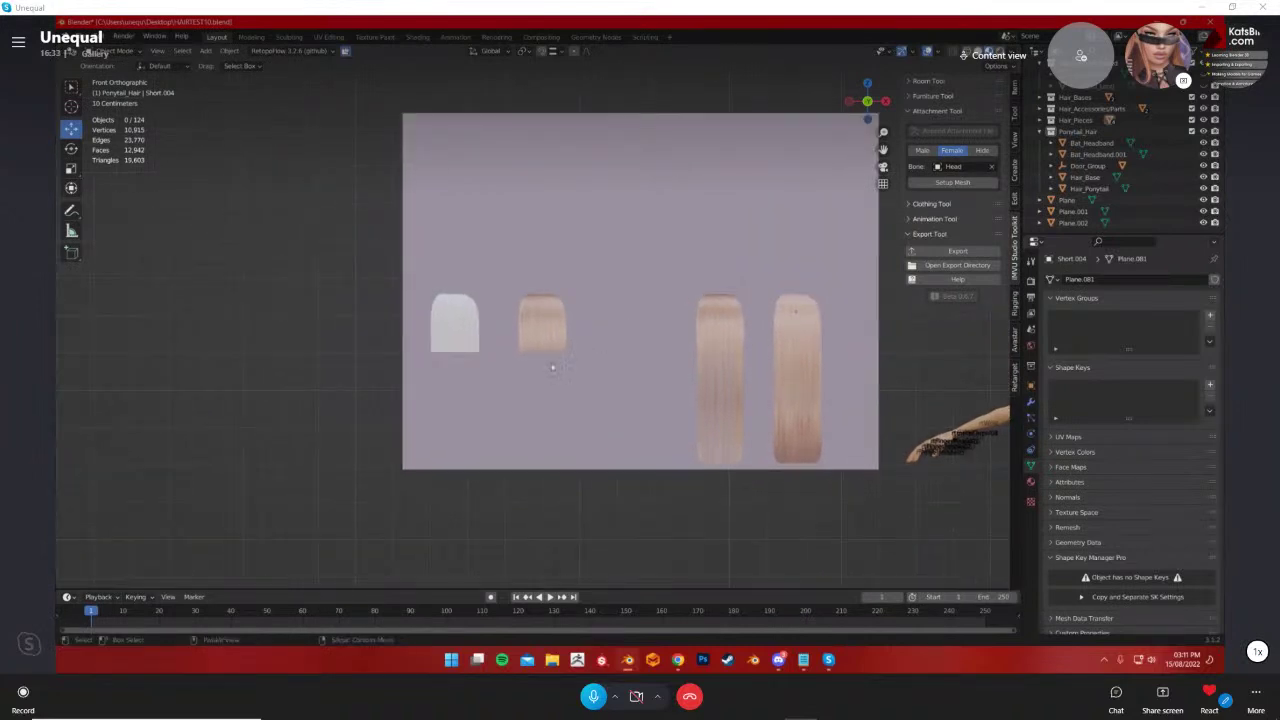
{"action": "scroll", "coordinate": [552, 367], "scroll_direction": "up", "scroll_amount": 2}
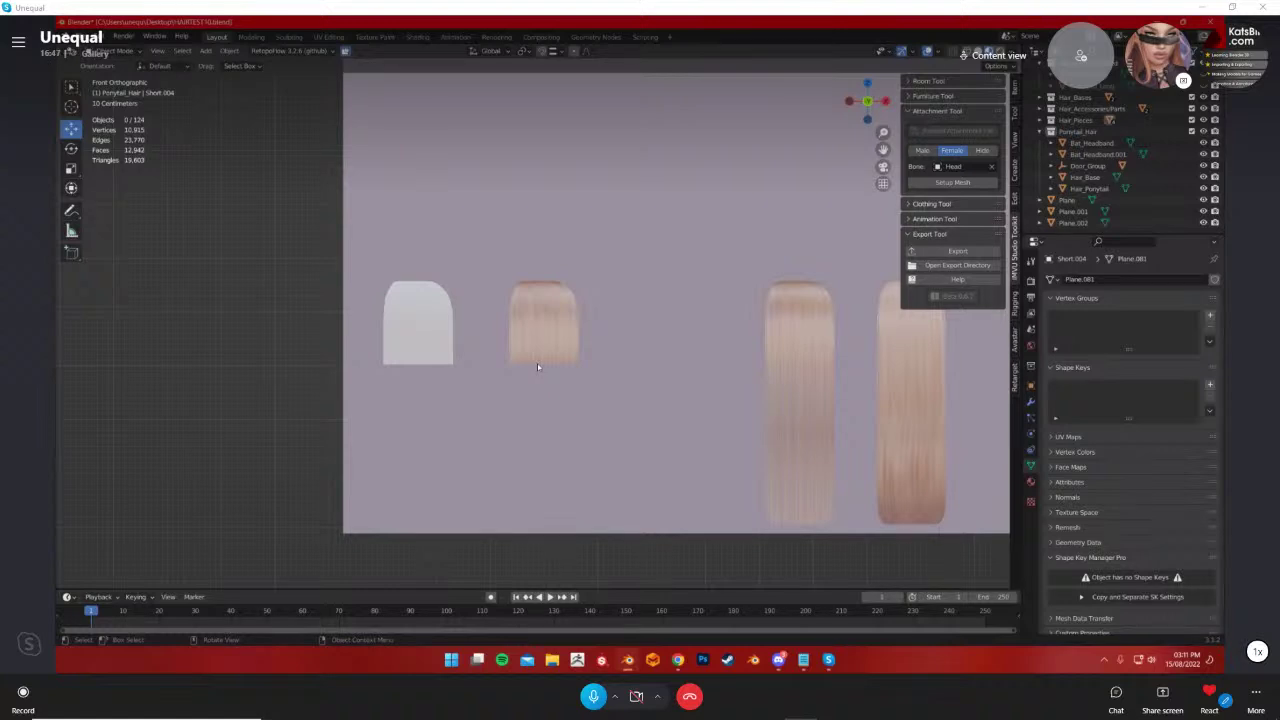
Inspect the plain white short hair card's mesh in Edit Mode, then return to Object Mode
{"action": "middle_click_drag", "start_coordinate": [537, 367], "coordinate": [610, 410]}
{"action": "scroll", "coordinate": [572, 337], "scroll_direction": "up", "scroll_amount": 4}
{"action": "left_click", "coordinate": [463, 429]}
{"action": "key", "text": "Tab"}
{"action": "middle_click_drag", "start_coordinate": [548, 452], "coordinate": [625, 480]}
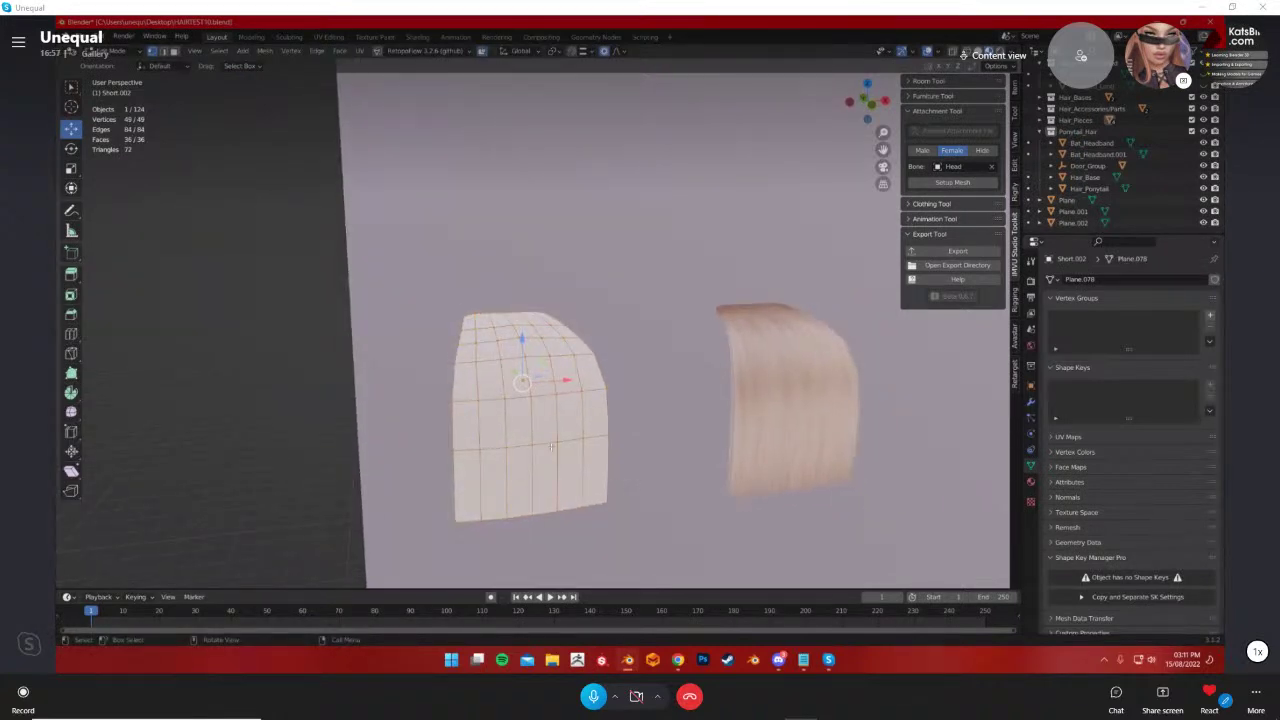
{"action": "key", "text": "Tab"}
{"action": "middle_click_drag", "start_coordinate": [551, 447], "coordinate": [679, 460]}
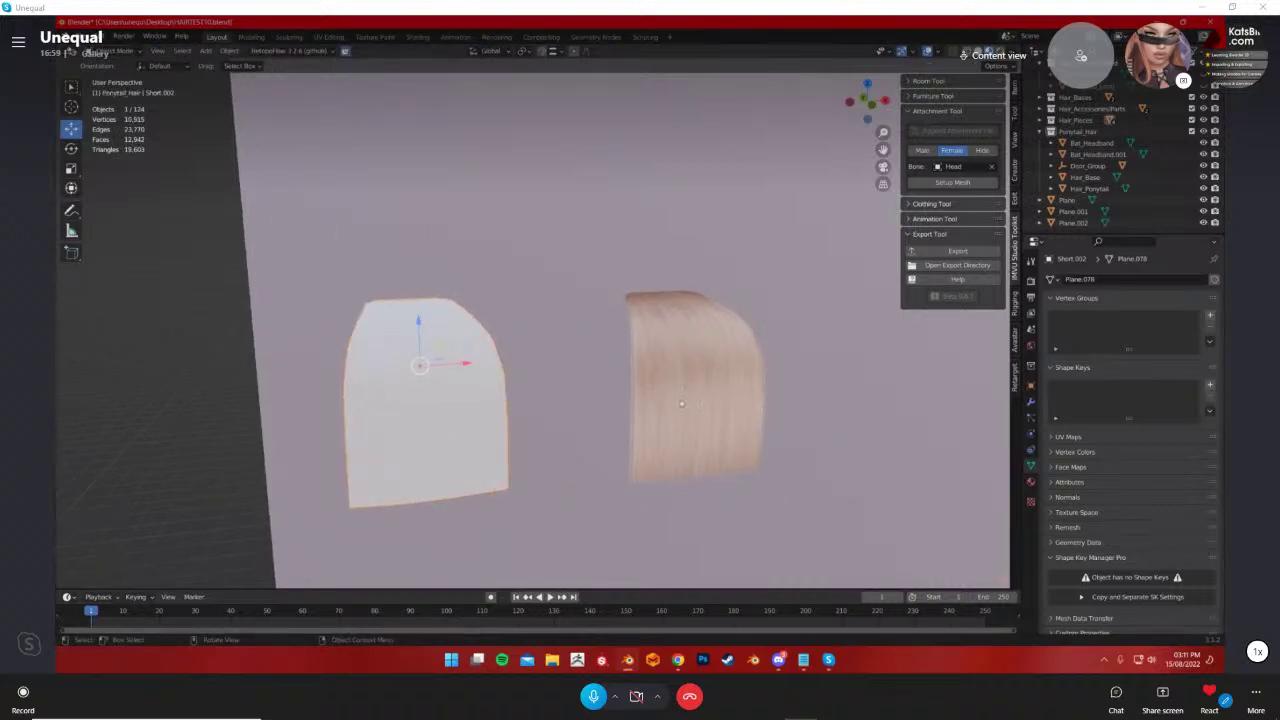
Inspect the textured short hair card's curvature and its mesh grid in Edit Mode
{"action": "left_click", "coordinate": [710, 418]}
{"action": "middle_click_drag", "start_coordinate": [731, 389], "coordinate": [593, 374]}
{"action": "scroll", "coordinate": [593, 374], "scroll_direction": "up", "scroll_amount": 2}
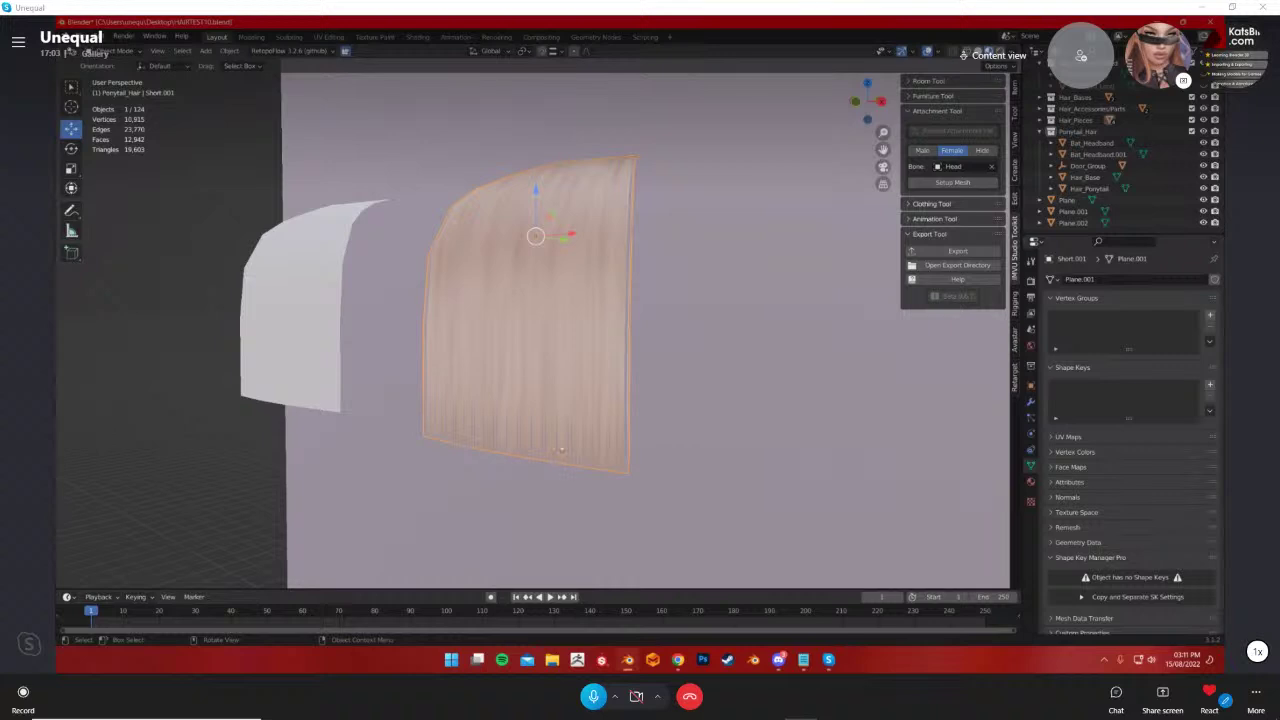
{"action": "middle_click_drag", "start_coordinate": [504, 450], "coordinate": [535, 330]}
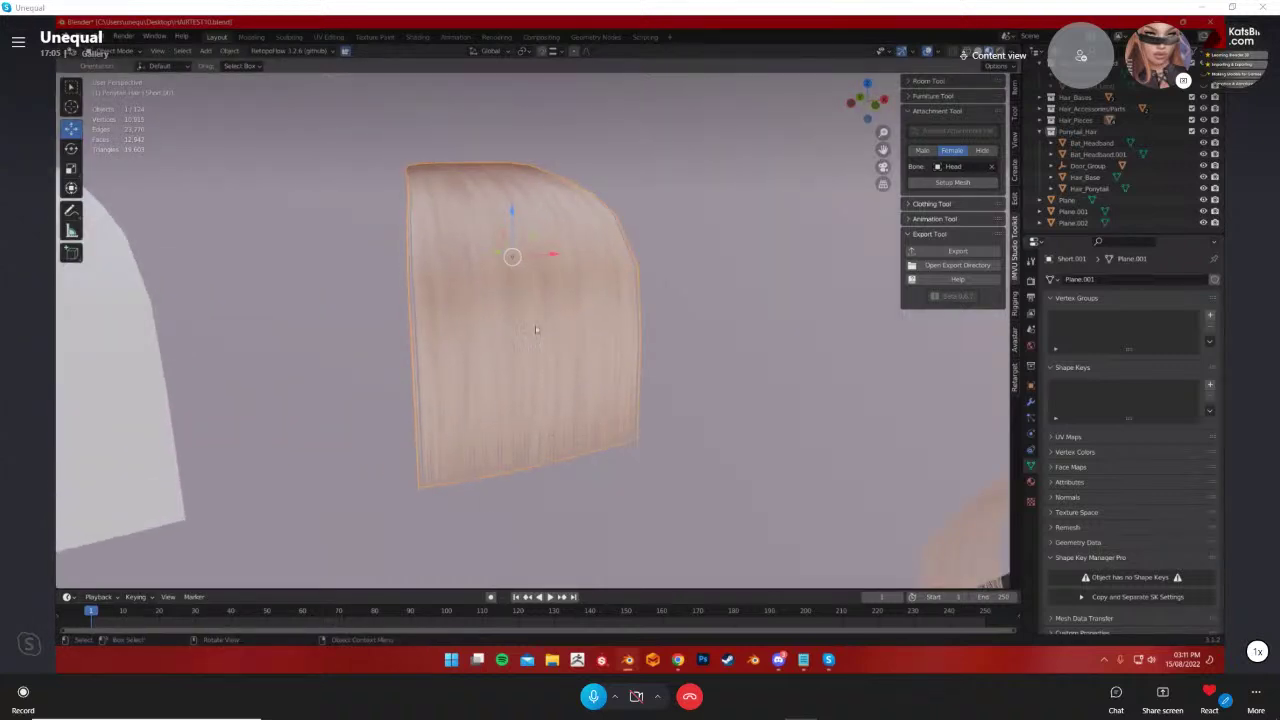
{"action": "key", "text": "Tab"}
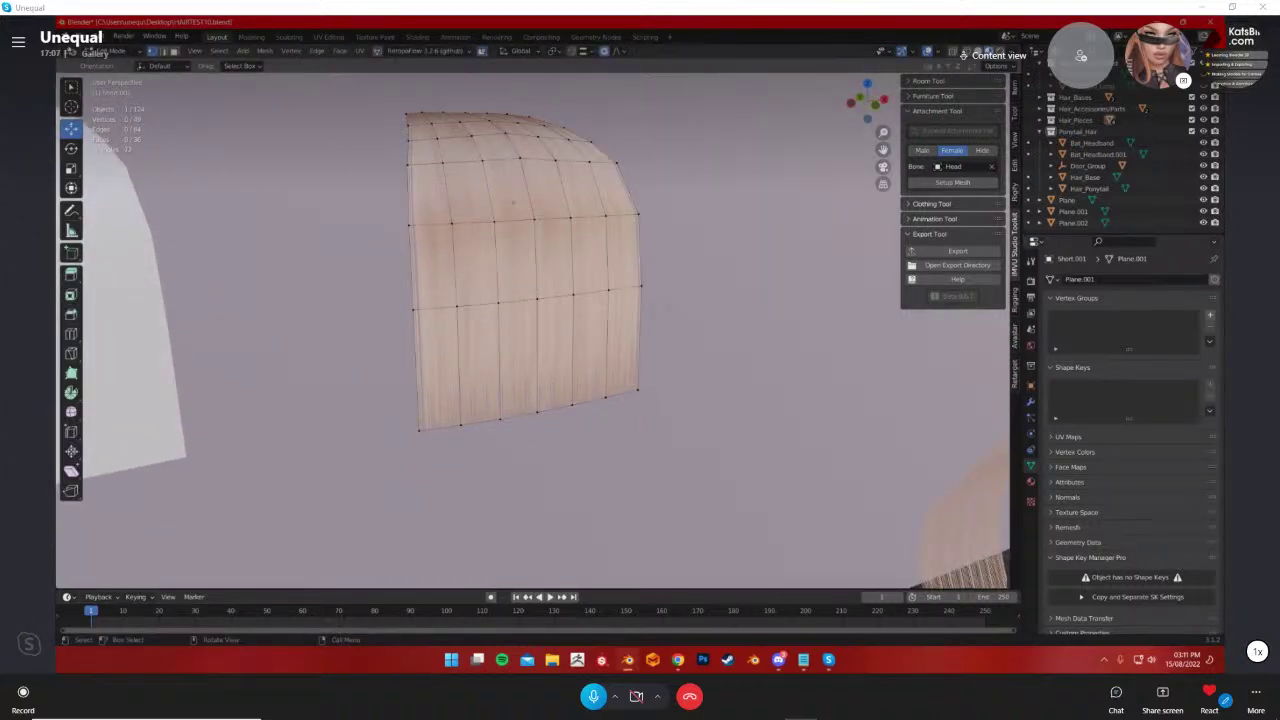
{"action": "key", "text": "Tab"}
Hide the purple backdrop plane behind the hair cards
{"action": "middle_click_drag", "start_coordinate": [528, 490], "coordinate": [601, 421]}
{"action": "left_click", "coordinate": [684, 463]}
{"action": "key", "text": "h"}
{"action": "scroll", "coordinate": [730, 425], "scroll_direction": "up", "scroll_amount": 4}
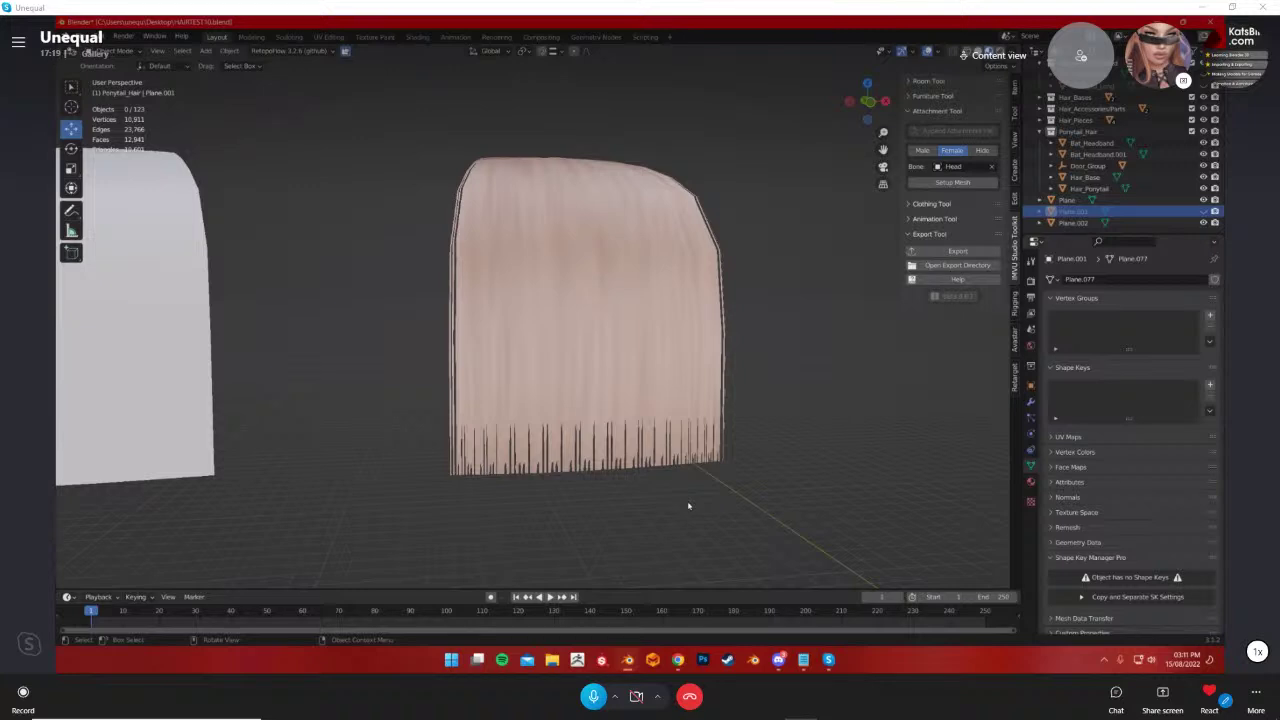
Examine the short and long hair cards from several angles without the backdrop
{"action": "scroll", "coordinate": [688, 505], "scroll_direction": "down", "scroll_amount": 6}
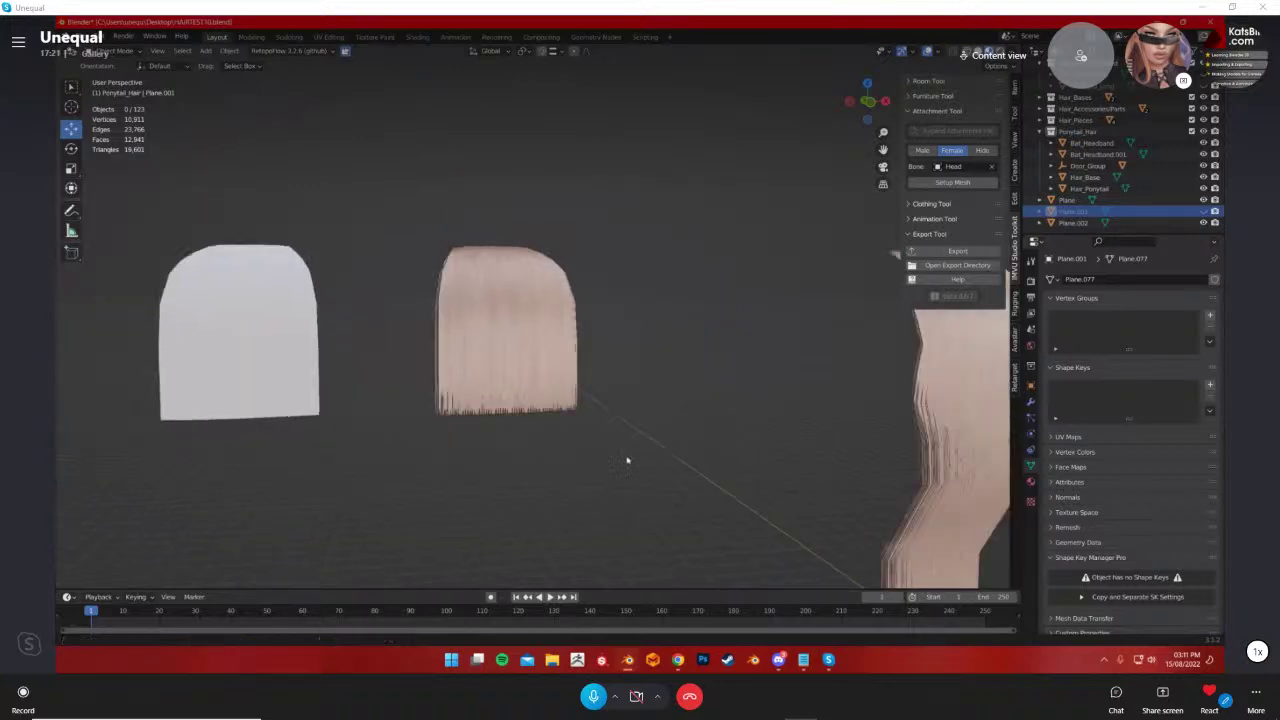
{"action": "middle_click_drag", "start_coordinate": [386, 388], "coordinate": [507, 398], "text": "shift"}
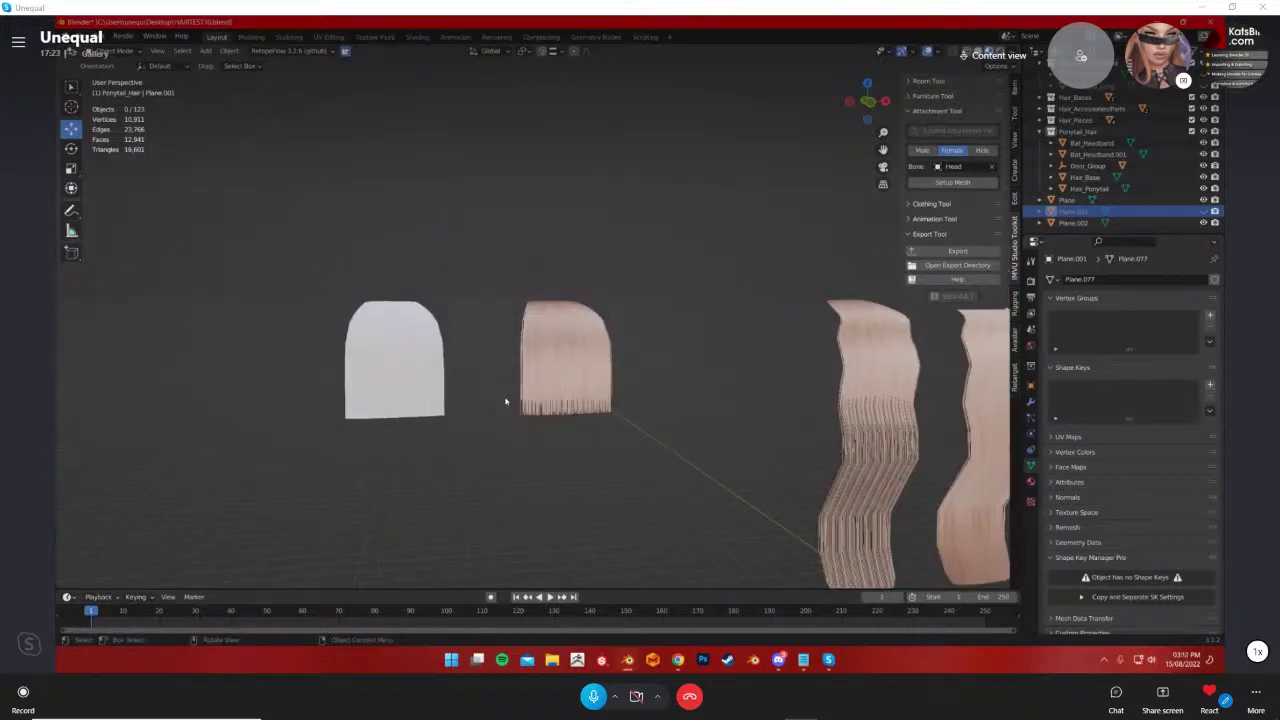
{"action": "middle_click_drag", "start_coordinate": [507, 396], "coordinate": [502, 333]}
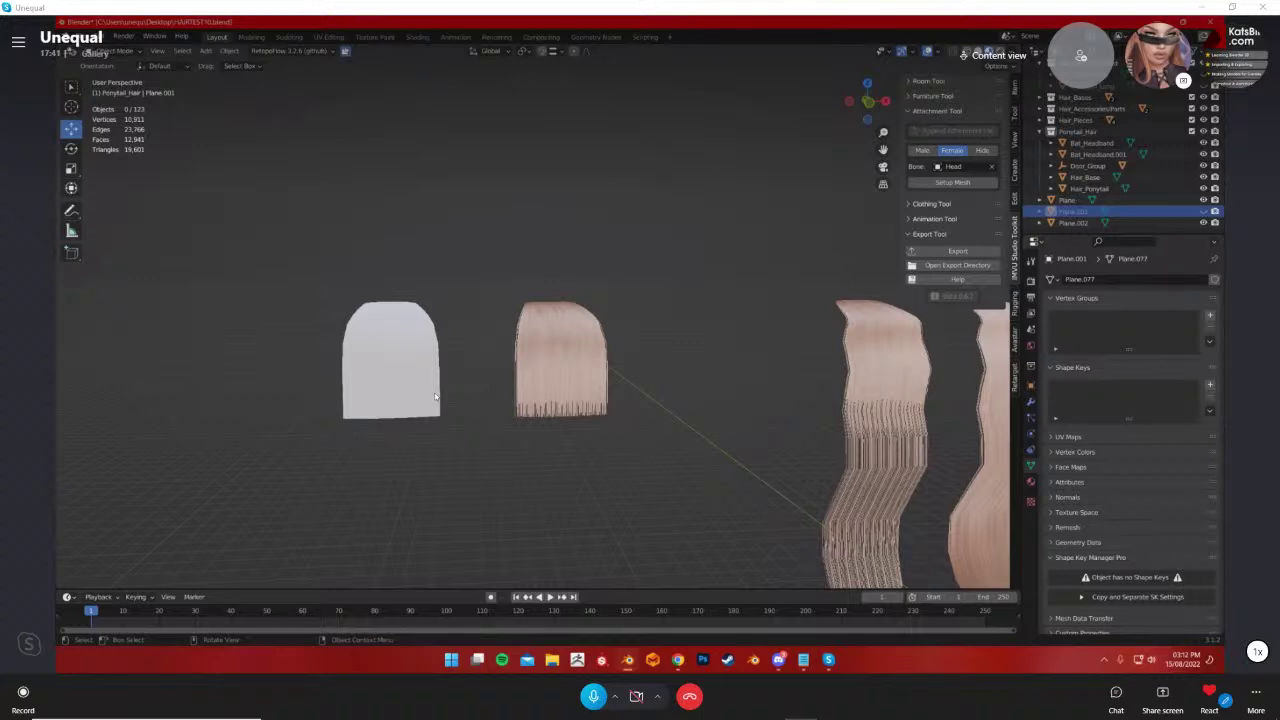
{"action": "middle_click_drag", "start_coordinate": [435, 397], "coordinate": [492, 316]}
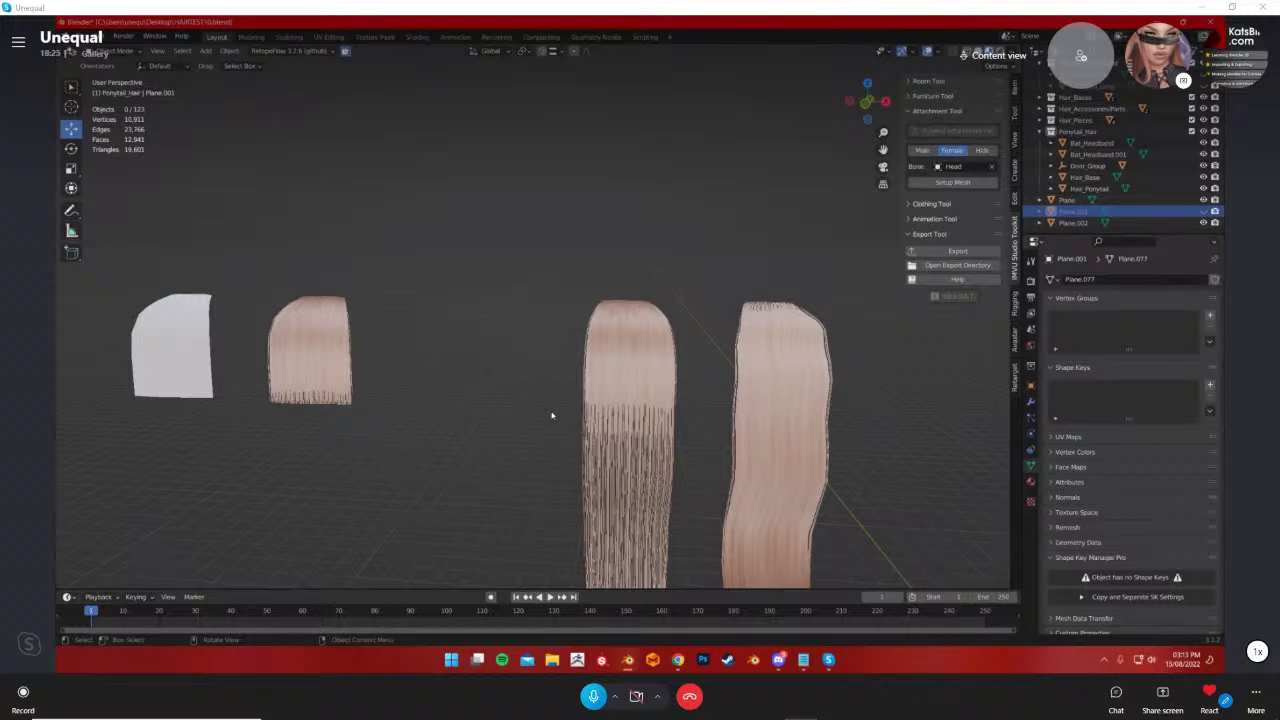
{"action": "middle_click_drag", "start_coordinate": [429, 454], "coordinate": [537, 495]}
{"action": "scroll", "coordinate": [538, 496], "scroll_direction": "up", "scroll_amount": 1}
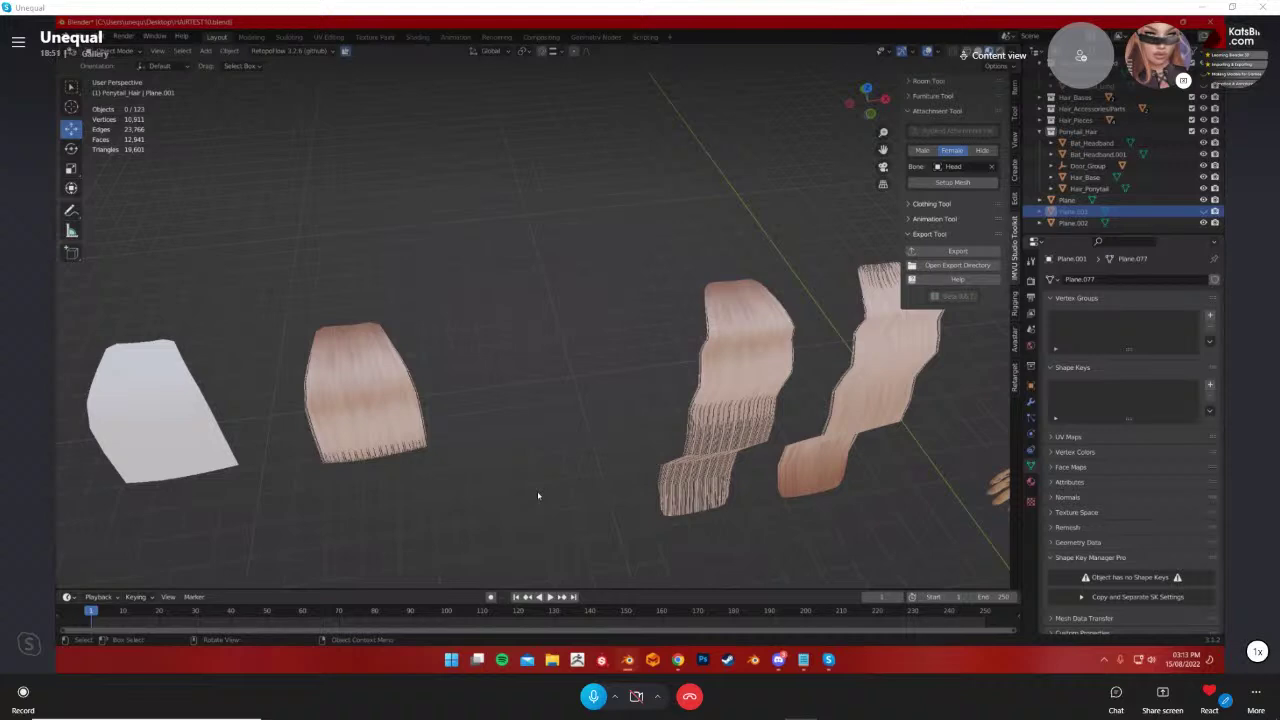
Compare the mesh grids of the textured and plain white short hair cards in Edit Mode
{"action": "middle_click_drag", "start_coordinate": [538, 495], "coordinate": [677, 451]}
{"action": "left_click", "coordinate": [625, 440]}
{"action": "key", "text": "Tab"}
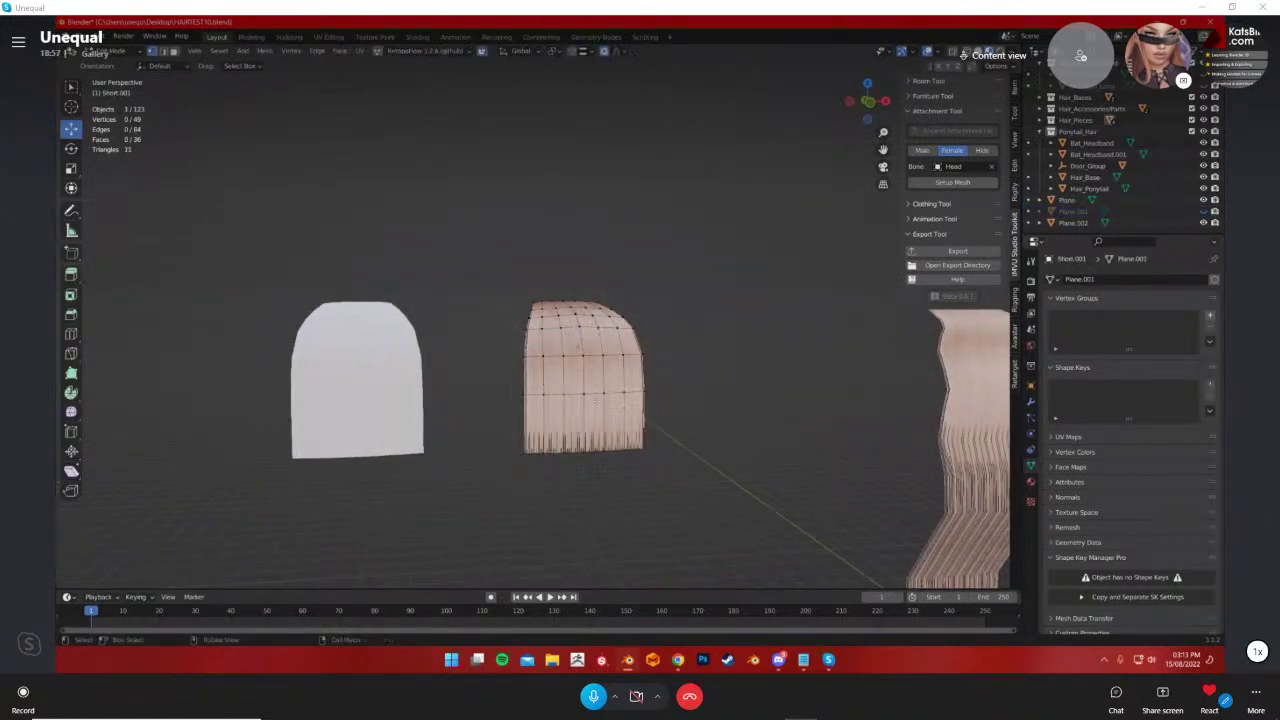
{"action": "key", "text": "Tab"}
{"action": "left_click", "coordinate": [403, 423]}
{"action": "key", "text": "Tab"}
{"action": "middle_click_drag", "start_coordinate": [403, 423], "coordinate": [520, 420]}
{"action": "scroll", "coordinate": [520, 420], "scroll_direction": "up", "scroll_amount": 1}
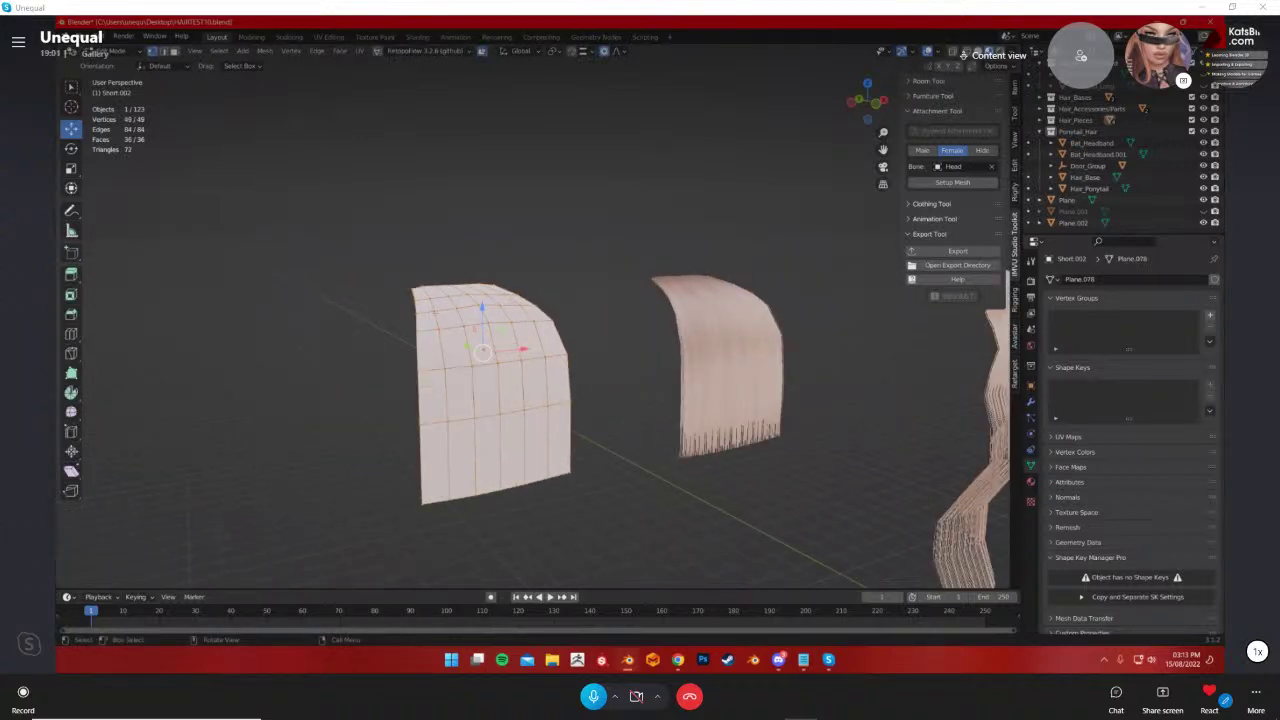
{"action": "key", "text": "Tab"}
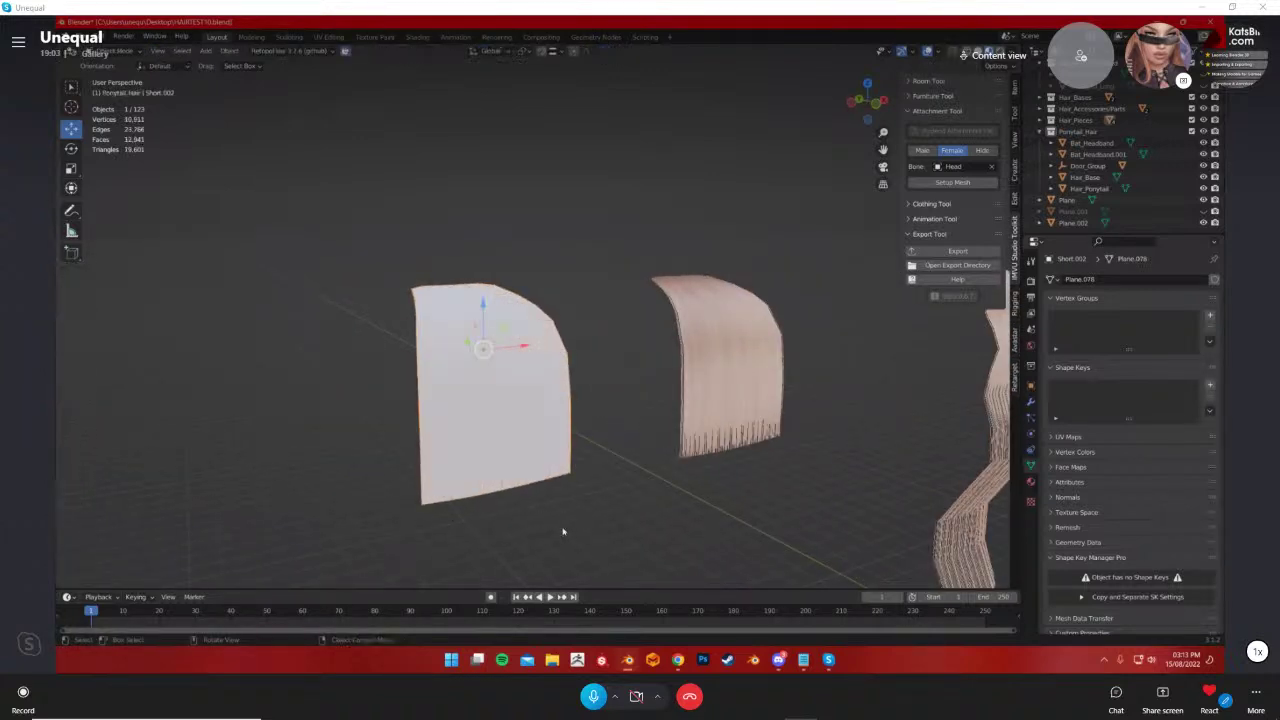
Recheck the plain white short card's mesh in Edit Mode alongside the textured card
{"action": "middle_click_drag", "start_coordinate": [614, 460], "coordinate": [571, 491]}
{"action": "left_click", "coordinate": [433, 470]}
{"action": "key", "text": "Tab"}
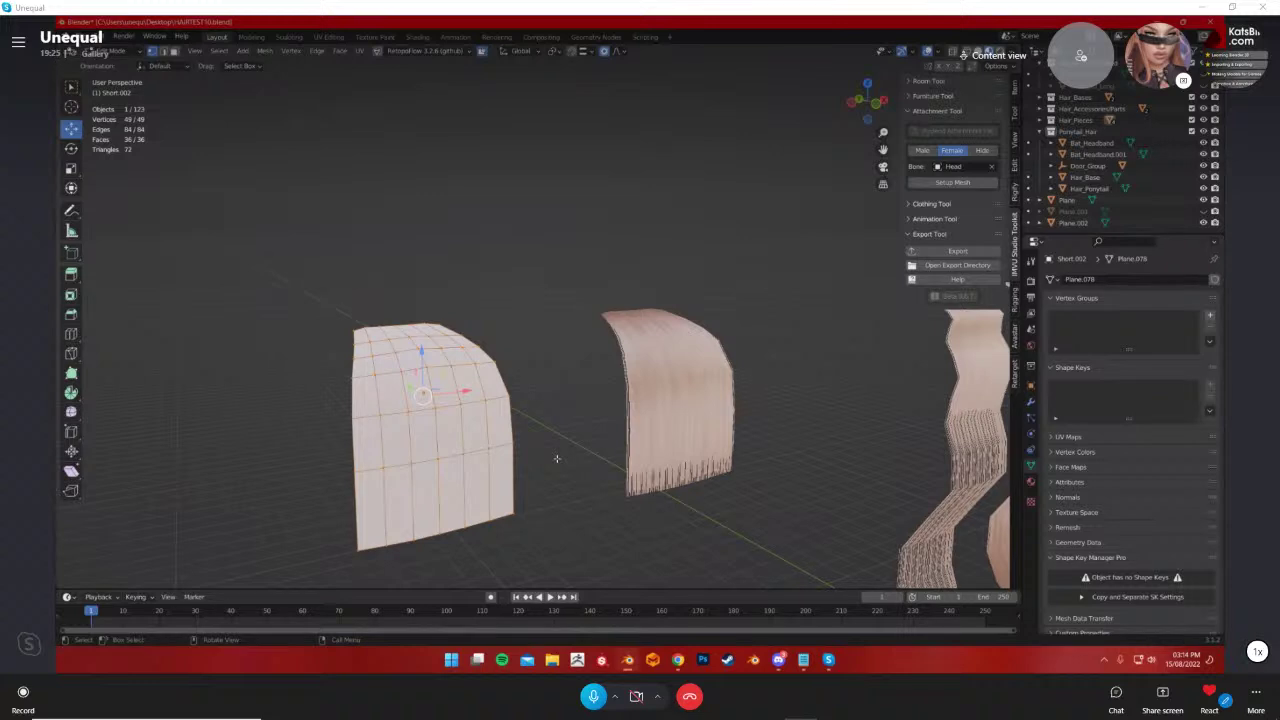
{"action": "scroll", "coordinate": [557, 457], "scroll_direction": "down", "scroll_amount": 4}
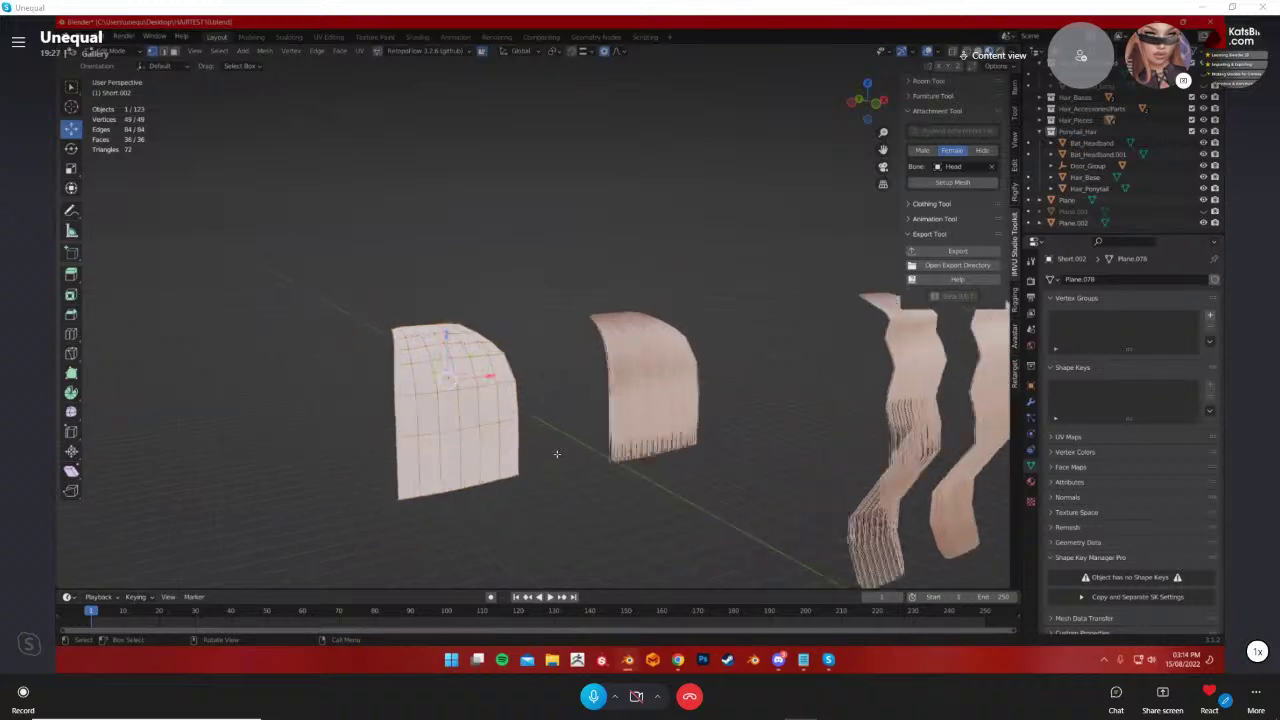
{"action": "scroll", "coordinate": [557, 452], "scroll_direction": "up", "scroll_amount": 4}
{"action": "key", "text": "Tab"}
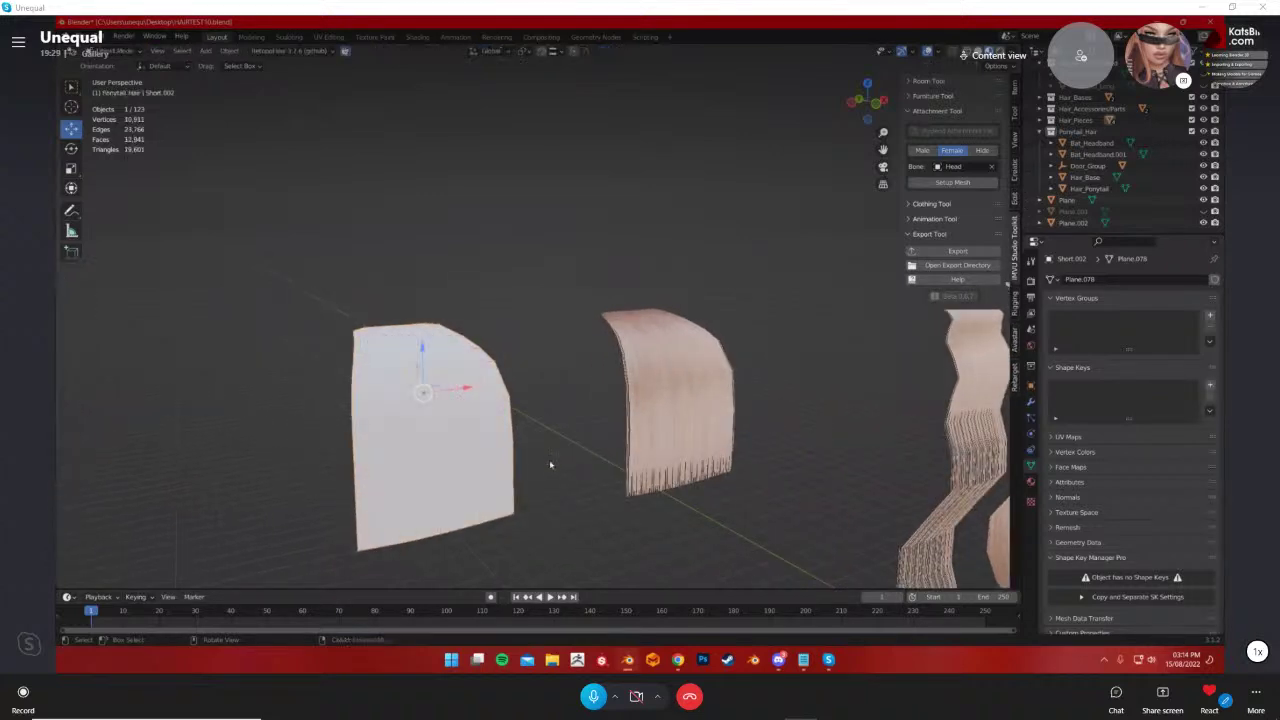
Select the textured short hair card and view it beside the plain white card
{"action": "middle_click_drag", "start_coordinate": [554, 459], "coordinate": [548, 360]}
{"action": "left_click", "coordinate": [548, 360]}
{"action": "middle_click_drag", "start_coordinate": [782, 409], "coordinate": [597, 414]}
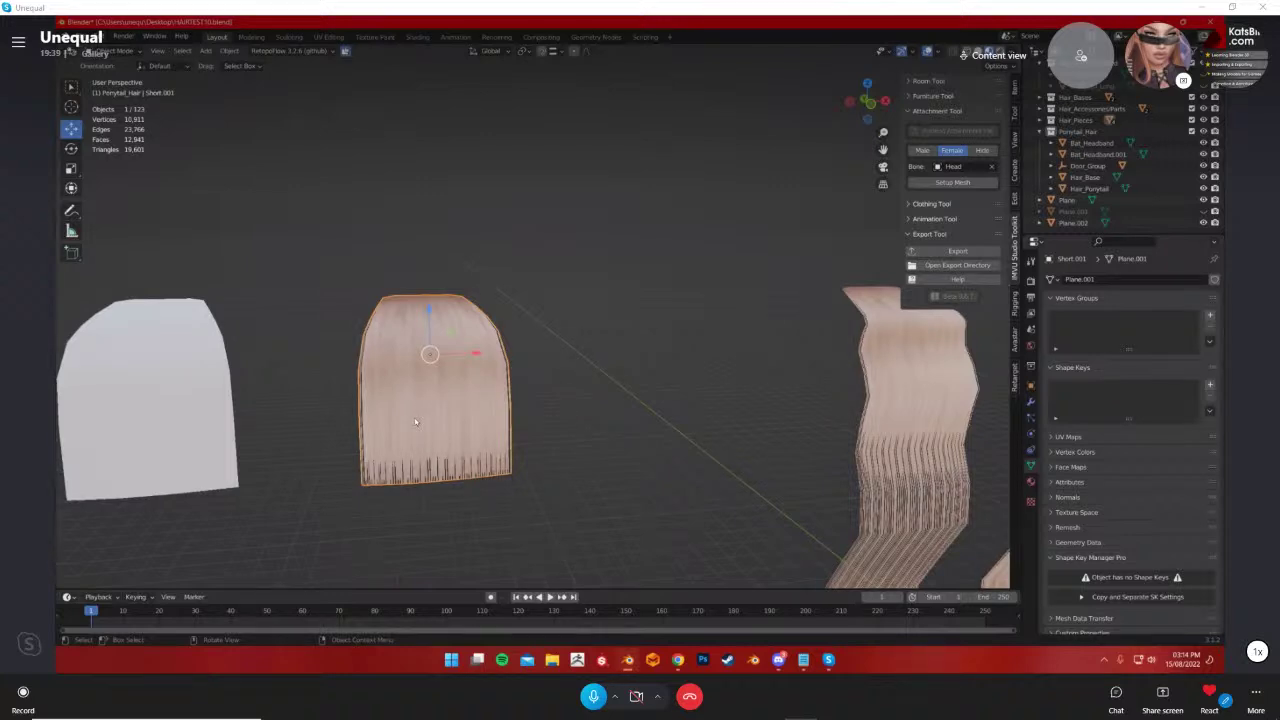
{"action": "scroll", "coordinate": [616, 479], "scroll_direction": "down", "scroll_amount": 1}
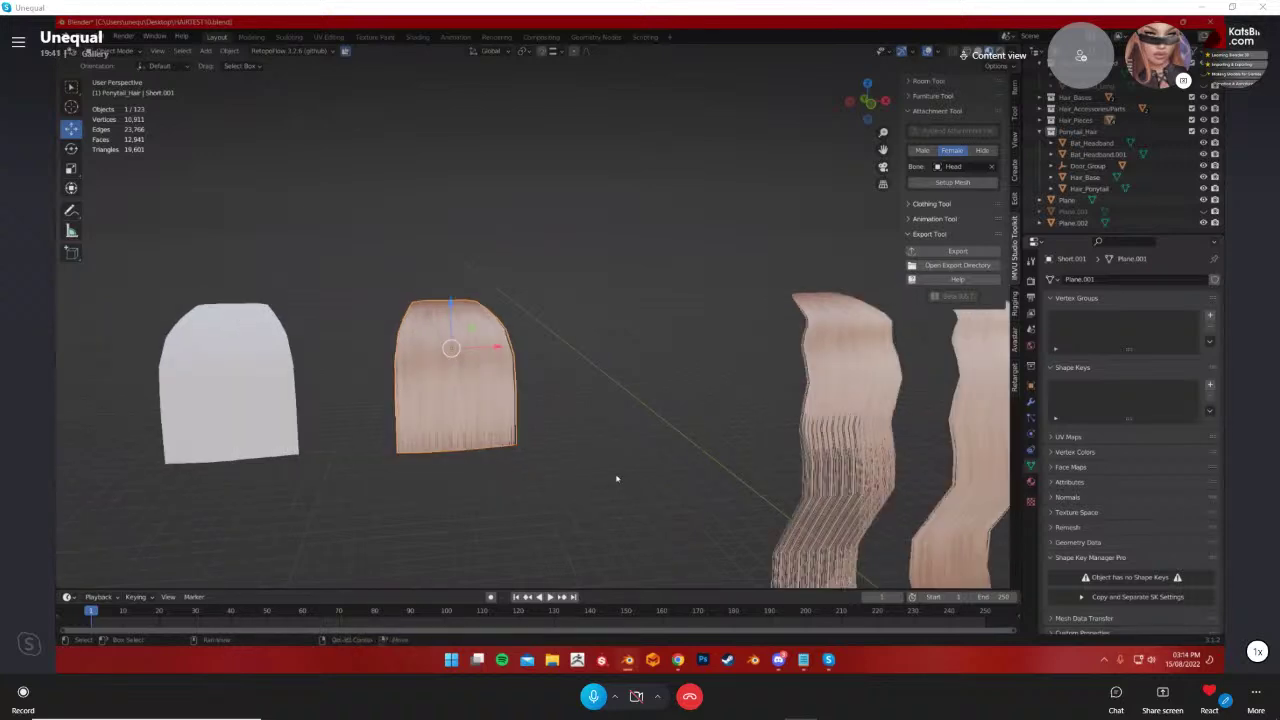
{"action": "middle_click_drag", "start_coordinate": [614, 477], "coordinate": [655, 475], "text": "shift"}
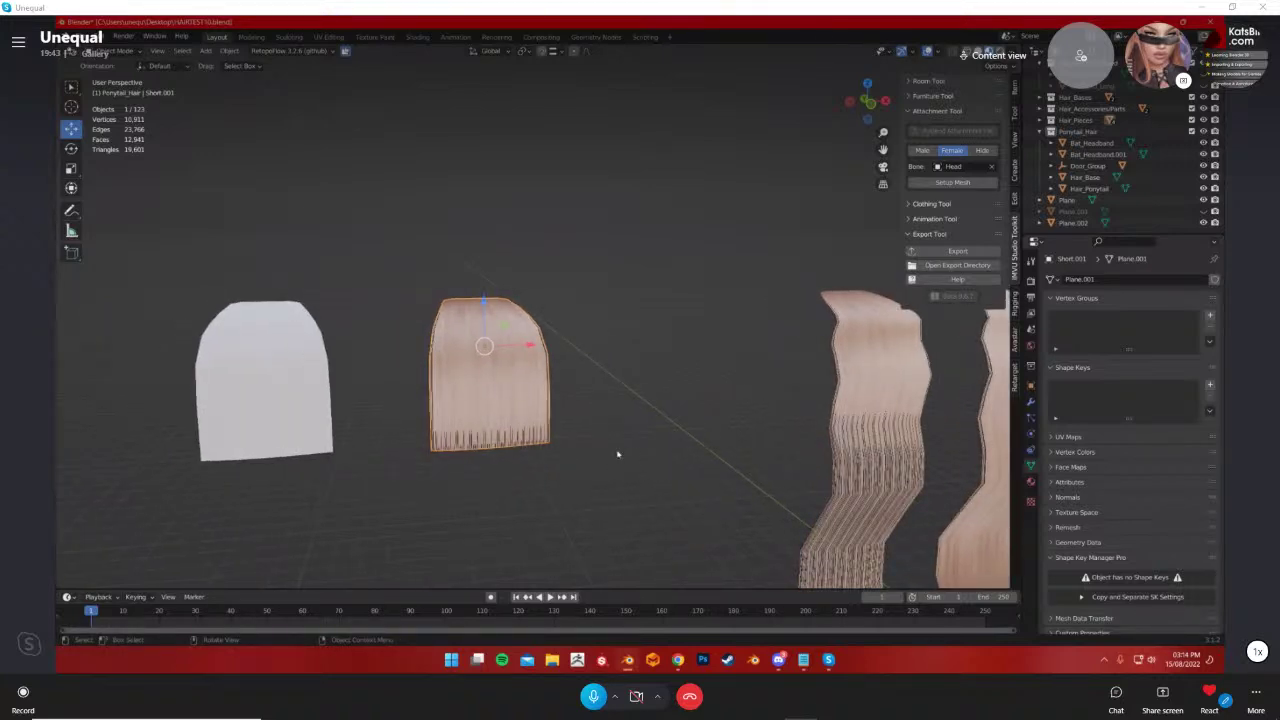
Turn on the viewport's wireframe overlay and adjust its wireframe threshold
{"action": "left_click", "coordinate": [930, 51]}
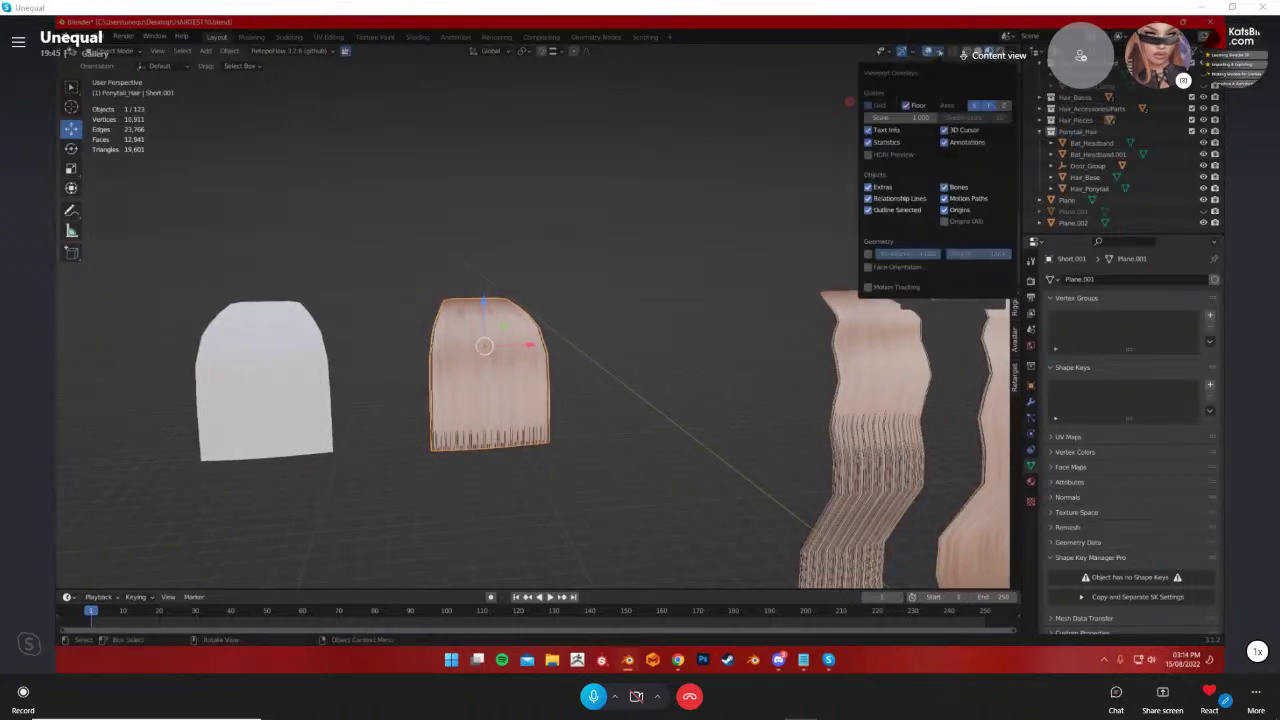
{"action": "left_click", "coordinate": [868, 254]}
{"action": "left_click", "coordinate": [691, 346]}
{"action": "middle_click_drag", "start_coordinate": [608, 374], "coordinate": [717, 374], "text": "shift"}
{"action": "scroll", "coordinate": [717, 374], "scroll_direction": "up", "scroll_amount": 1}
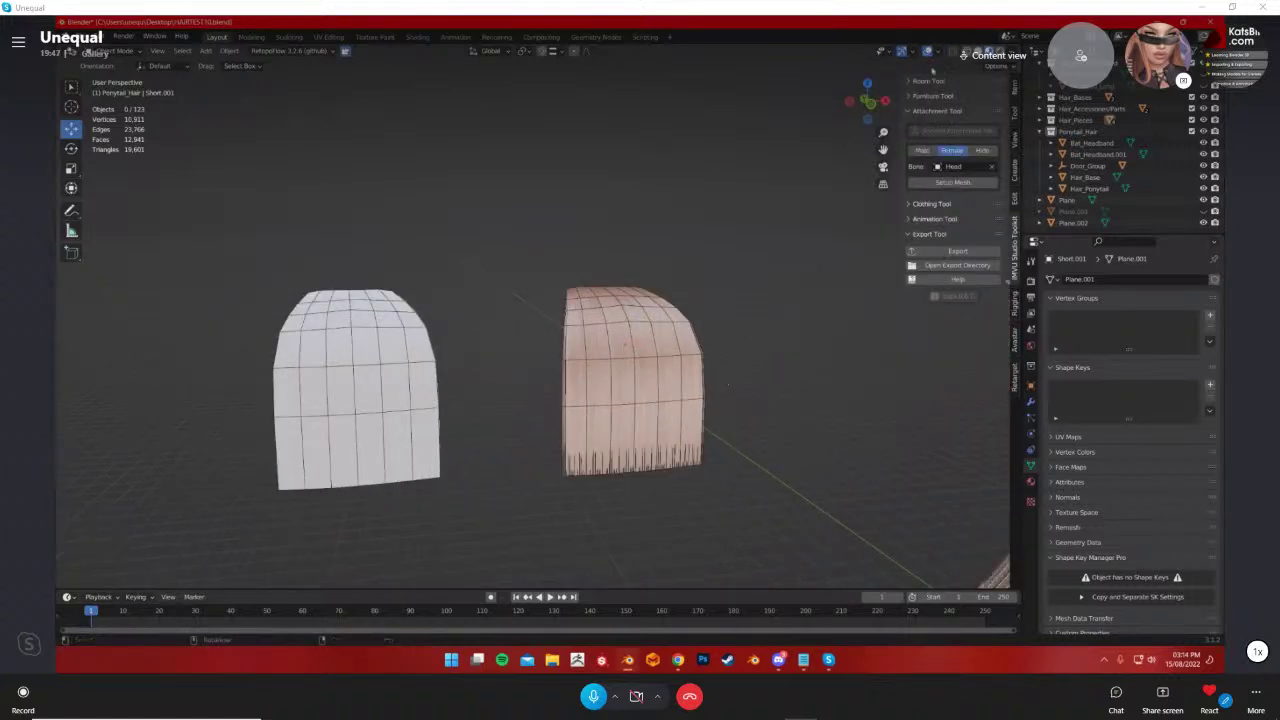
{"action": "left_click", "coordinate": [934, 51]}
{"action": "mouse_move", "coordinate": [932, 254]}
{"action": "left_mouse_down"}
{"action": "mouse_move", "coordinate": [919, 254]}
{"action": "mouse_move", "coordinate": [940, 254]}
{"action": "left_mouse_up"}
{"action": "mouse_move", "coordinate": [796, 405]}
{"action": "middle_mouse_down", "text": "shift"}
{"action": "mouse_move", "coordinate": [776, 357]}
{"action": "mouse_move", "coordinate": [786, 401]}
{"action": "middle_mouse_up", "text": "shift"}
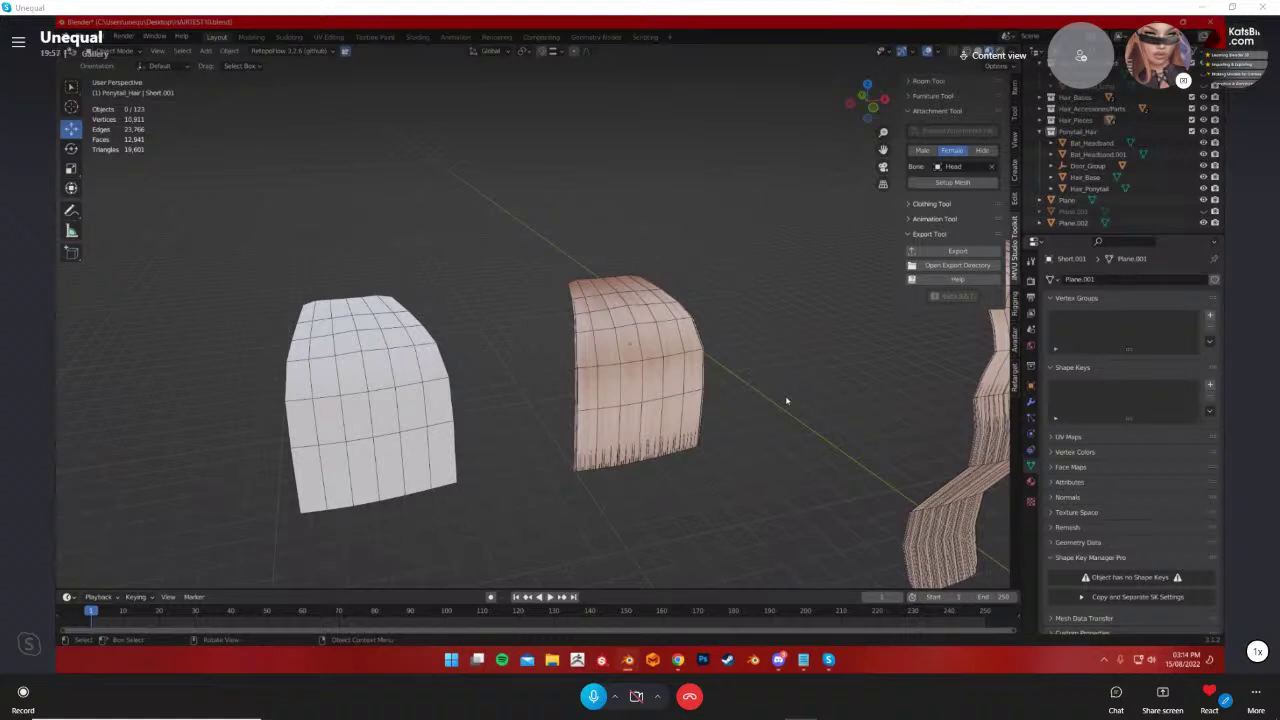
Check the plain white short card's edges in Edit Mode with the wireframe overlay on, then deselect it
{"action": "key", "text": "Tab"}
{"action": "key", "text": "Tab"}
{"action": "left_click", "coordinate": [363, 374]}
{"action": "key", "text": "Tab"}
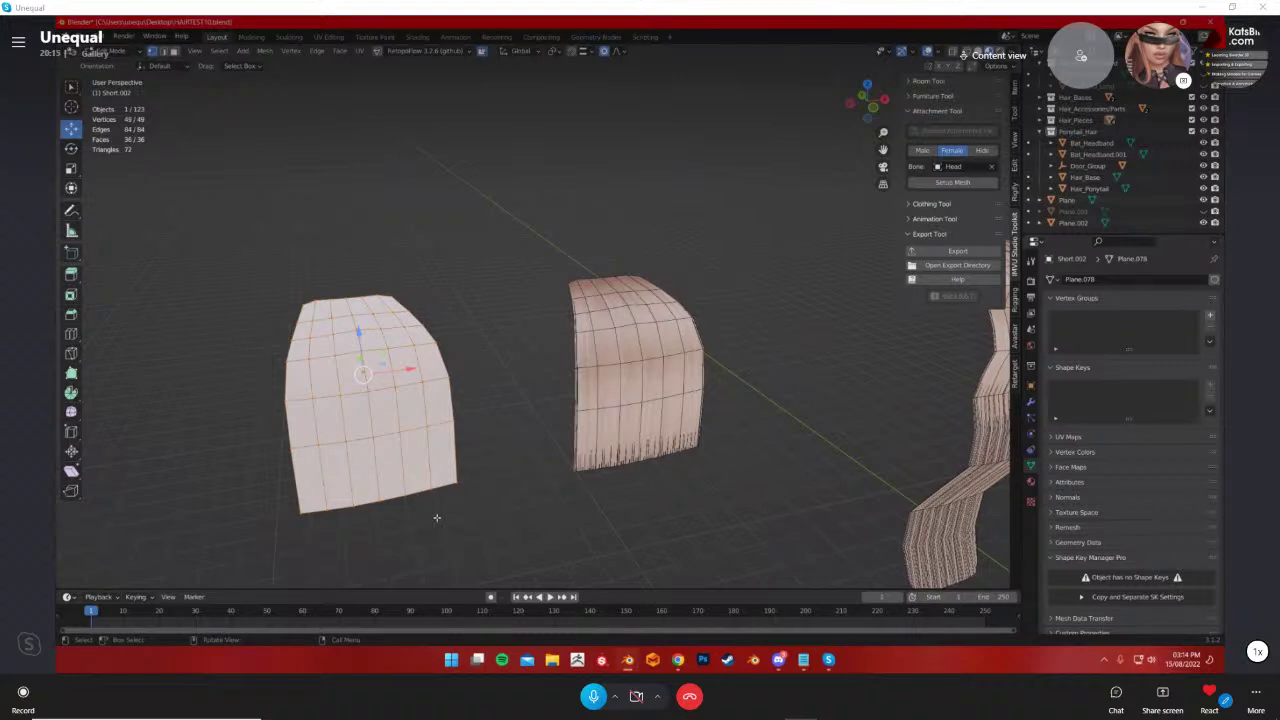
{"action": "key", "text": "Tab"}
{"action": "left_click", "coordinate": [491, 457]}
Open the long hair card with separated strands in Edit Mode and examine its mesh rows and strand gaps up close
{"action": "middle_click_drag", "start_coordinate": [543, 471], "coordinate": [528, 493]}
{"action": "scroll", "coordinate": [735, 486], "scroll_direction": "down", "scroll_amount": 1}
{"action": "middle_click_drag", "start_coordinate": [760, 486], "coordinate": [606, 409], "text": "shift"}
{"action": "left_click", "coordinate": [606, 409]}
{"action": "middle_click_drag", "start_coordinate": [440, 470], "coordinate": [460, 406], "text": "shift"}
{"action": "scroll", "coordinate": [514, 408], "scroll_direction": "down", "scroll_amount": 2}
{"action": "mouse_move", "coordinate": [246, 408]}
{"action": "middle_mouse_down", "text": "shift"}
{"action": "mouse_move", "coordinate": [514, 408]}
{"action": "mouse_move", "coordinate": [241, 404]}
{"action": "middle_mouse_up", "text": "shift"}
{"action": "middle_click_drag", "start_coordinate": [573, 586], "coordinate": [559, 460], "text": "shift"}
{"action": "key", "text": "Tab"}
{"action": "scroll", "coordinate": [558, 459], "scroll_direction": "up", "scroll_amount": 3}
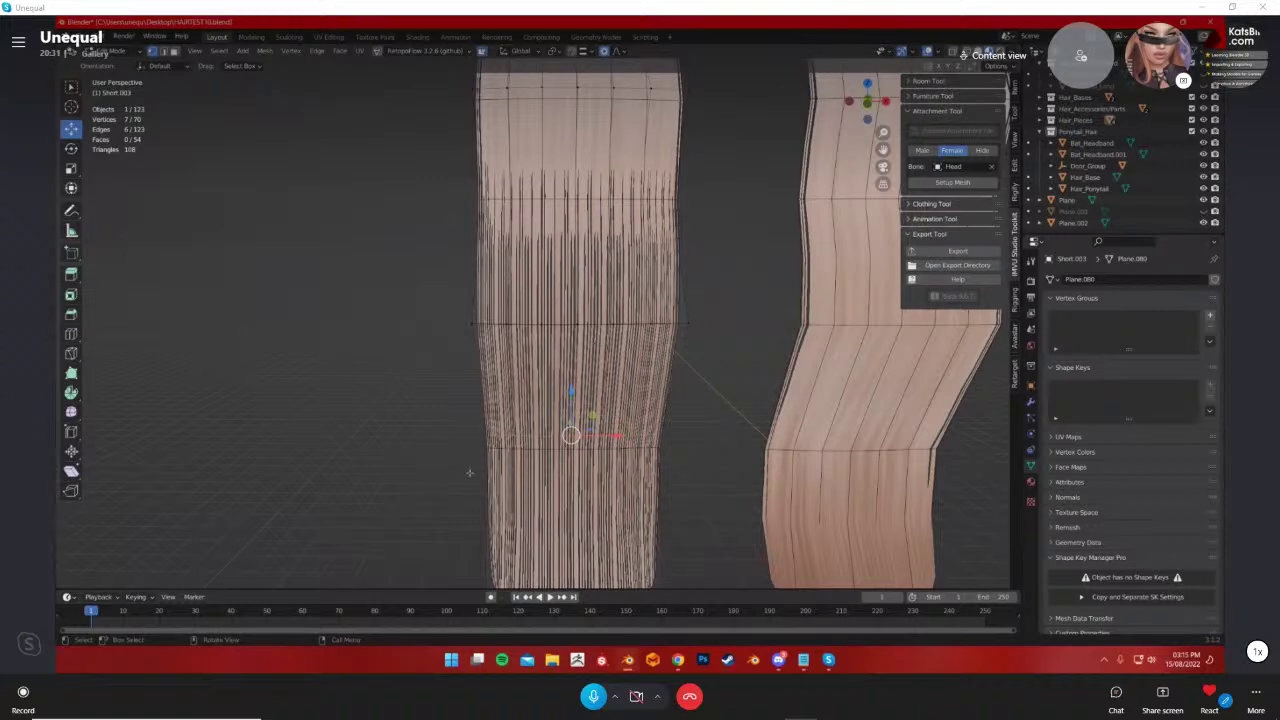
{"action": "middle_click_drag", "start_coordinate": [579, 508], "coordinate": [566, 450], "text": "shift"}
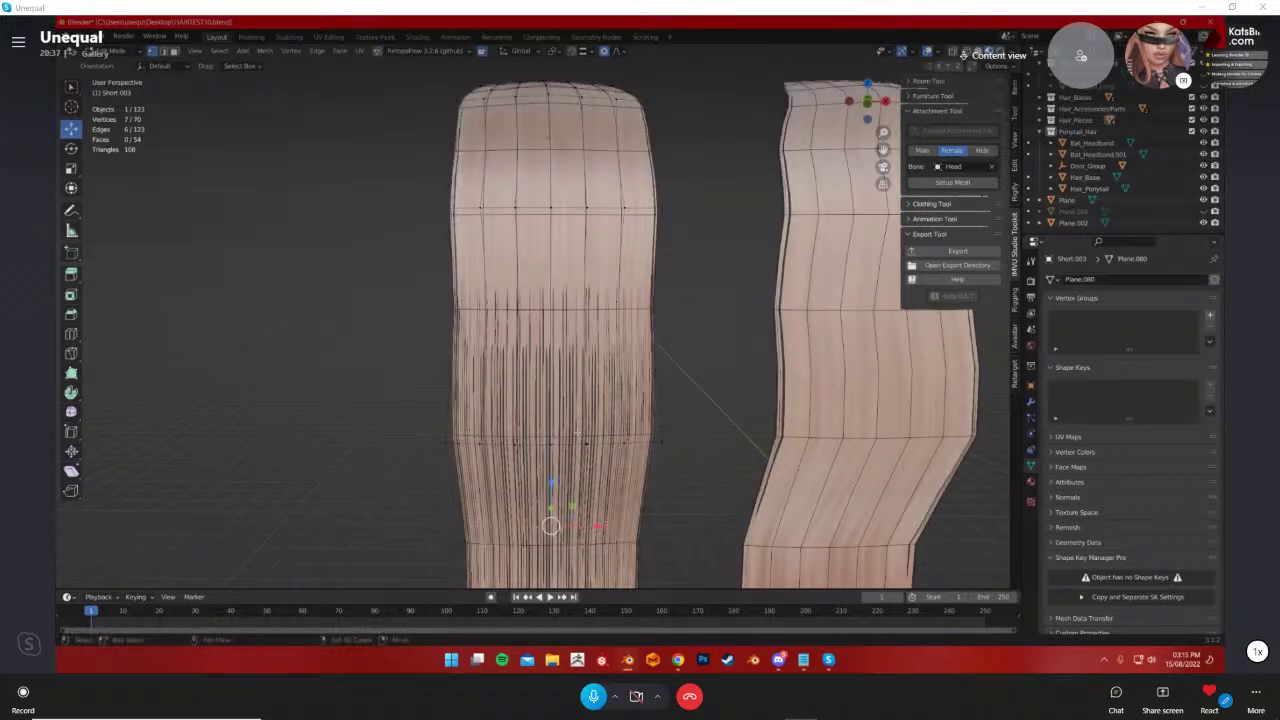
{"action": "scroll", "coordinate": [822, 363], "scroll_direction": "up", "scroll_amount": 6}
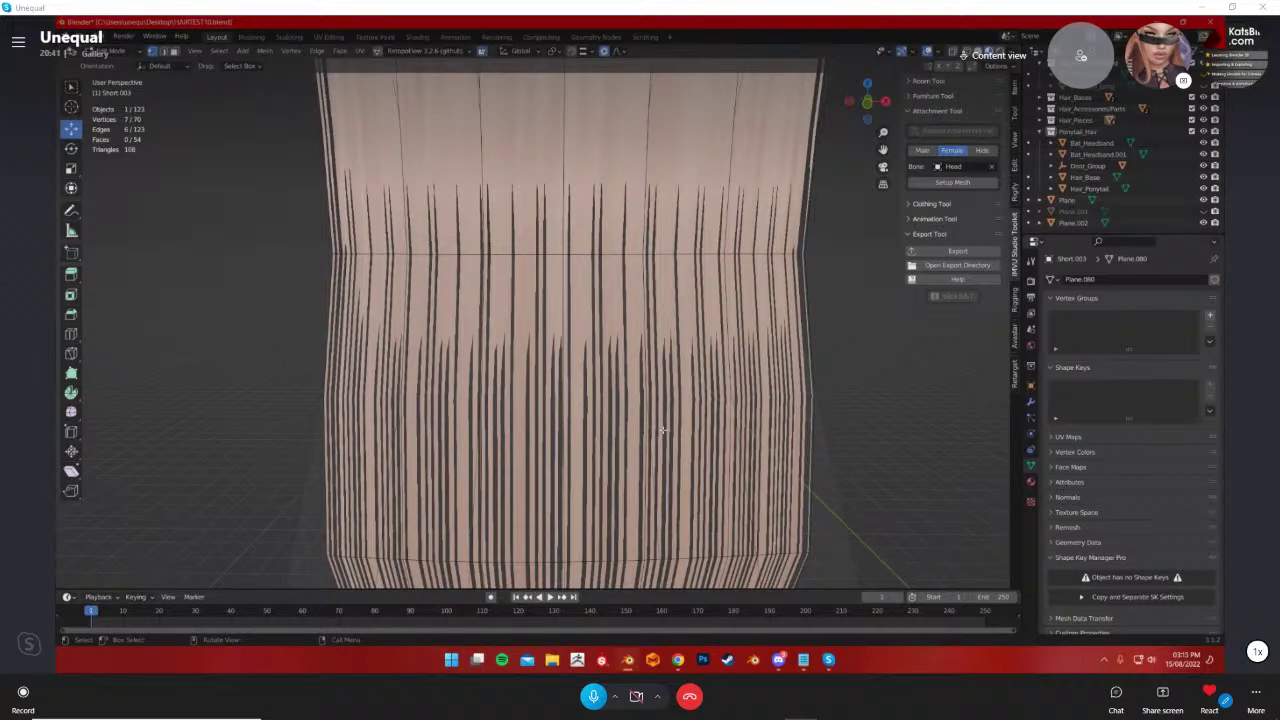
Leave Edit Mode on the separated-strand long hair card and inspect the mesh rows of the solid long card beside it
{"action": "scroll", "coordinate": [678, 406], "scroll_direction": "down", "scroll_amount": 3}
{"action": "middle_click_drag", "start_coordinate": [789, 431], "coordinate": [217, 431], "text": "shift"}
{"action": "key", "text": "Tab"}
{"action": "scroll", "coordinate": [406, 448], "scroll_direction": "down", "scroll_amount": 3}
{"action": "middle_click_drag", "start_coordinate": [406, 448], "coordinate": [532, 336], "text": "shift"}
{"action": "scroll", "coordinate": [556, 486], "scroll_direction": "up", "scroll_amount": 2}
{"action": "scroll", "coordinate": [556, 486], "scroll_direction": "down", "scroll_amount": 1}
{"action": "middle_click_drag", "start_coordinate": [583, 530], "coordinate": [583, 424], "text": "shift"}
{"action": "scroll", "coordinate": [640, 489], "scroll_direction": "up", "scroll_amount": 2}
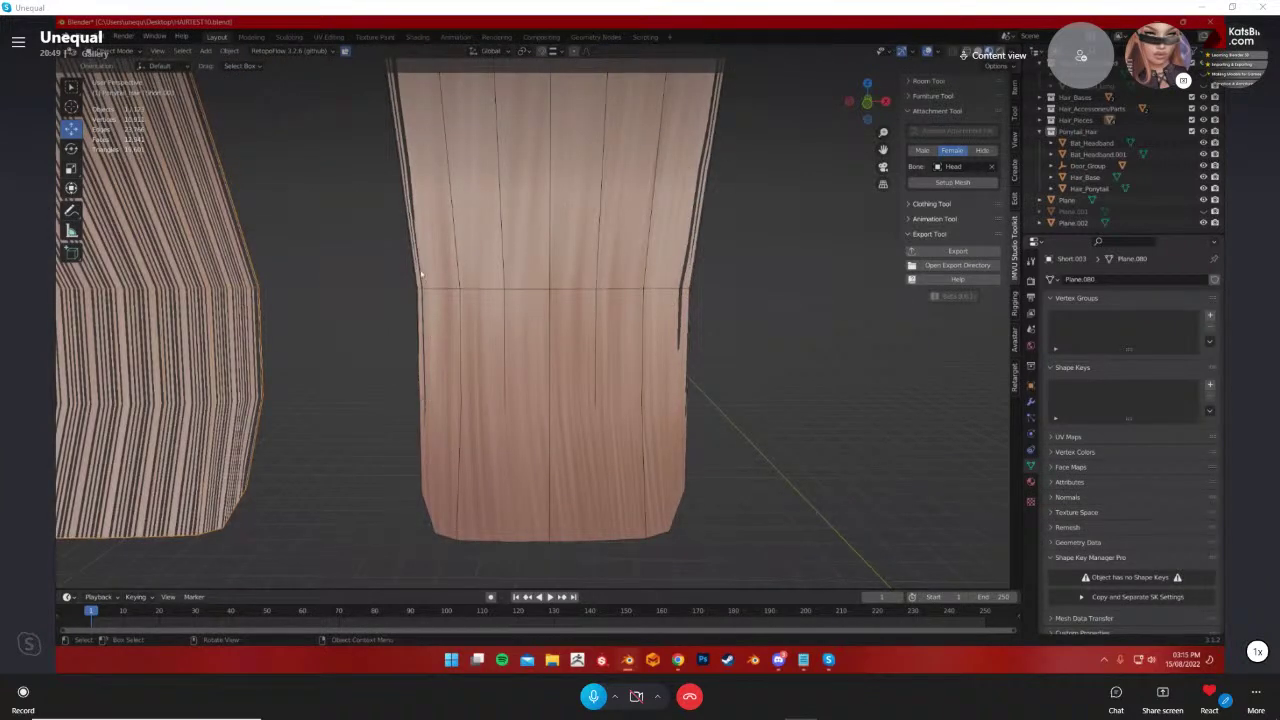
{"action": "scroll", "coordinate": [673, 357], "scroll_direction": "down", "scroll_amount": 6}
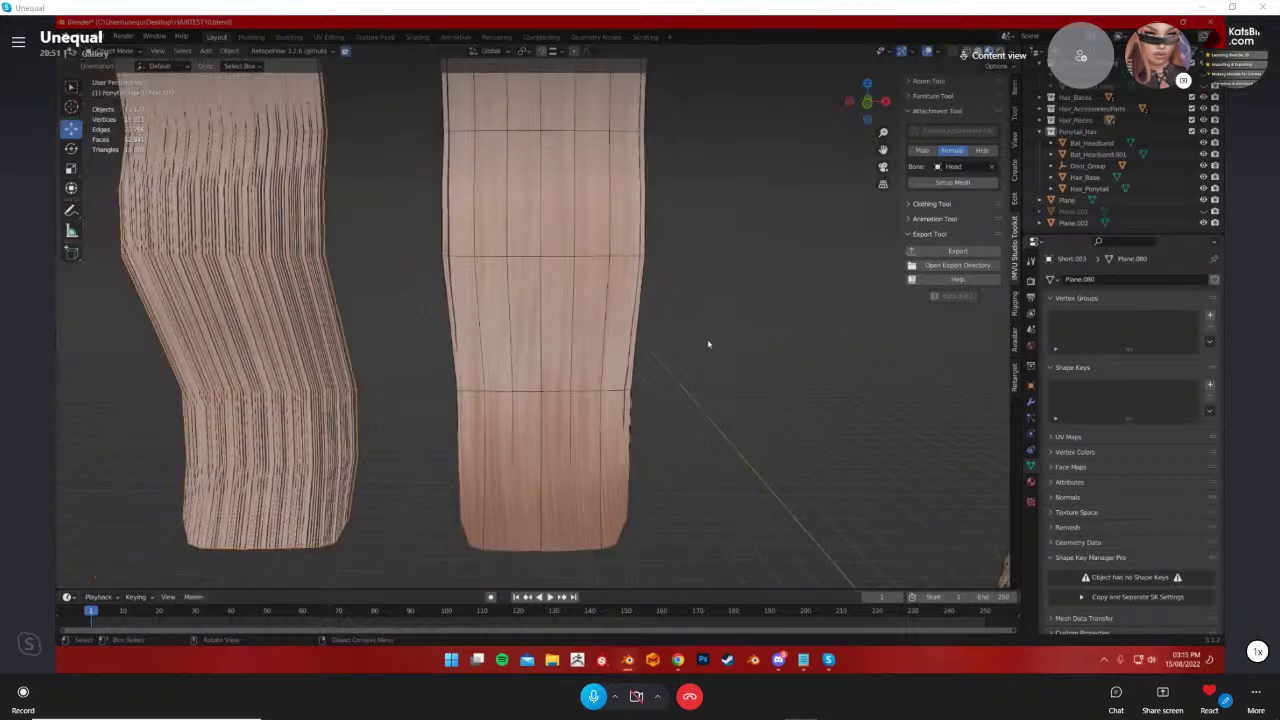
View the short and long hair cards side by side, comparing their shapes from the front and from an angle
{"action": "middle_click_drag", "start_coordinate": [689, 390], "coordinate": [443, 443]}
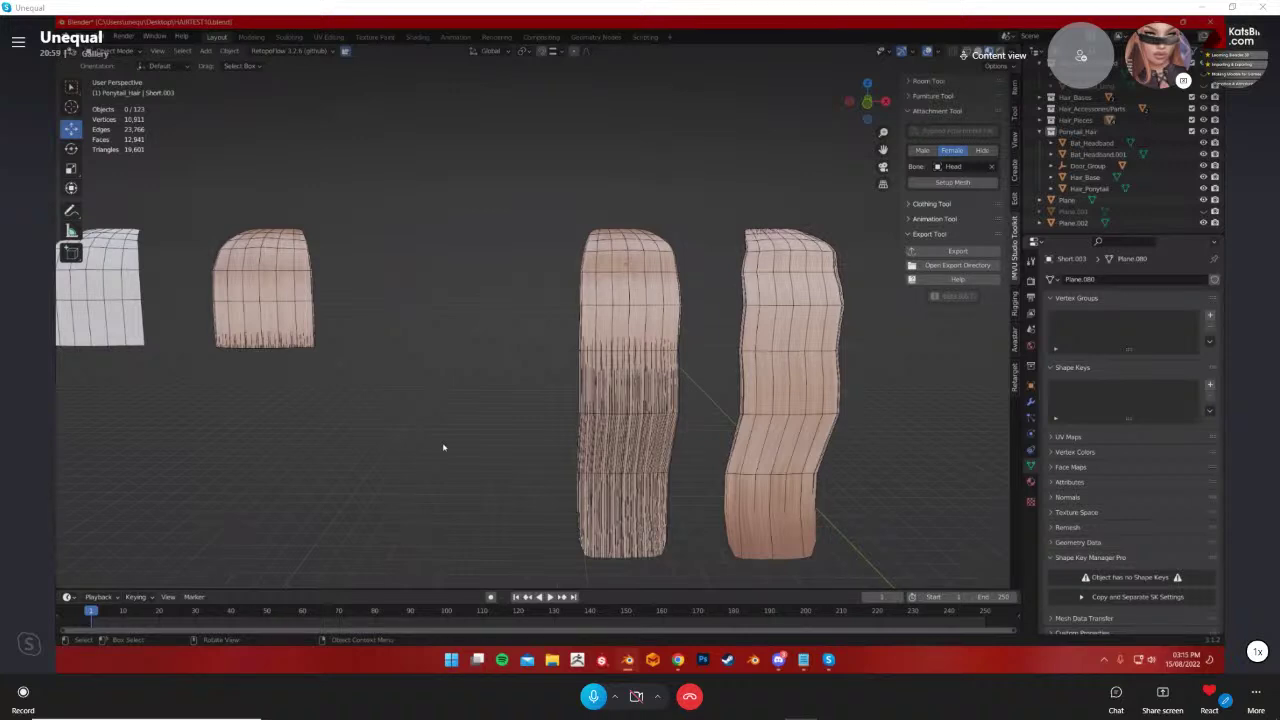
{"action": "scroll", "coordinate": [443, 447], "scroll_direction": "down", "scroll_amount": 1}
{"action": "middle_click_drag", "start_coordinate": [494, 380], "coordinate": [503, 408], "text": "shift"}
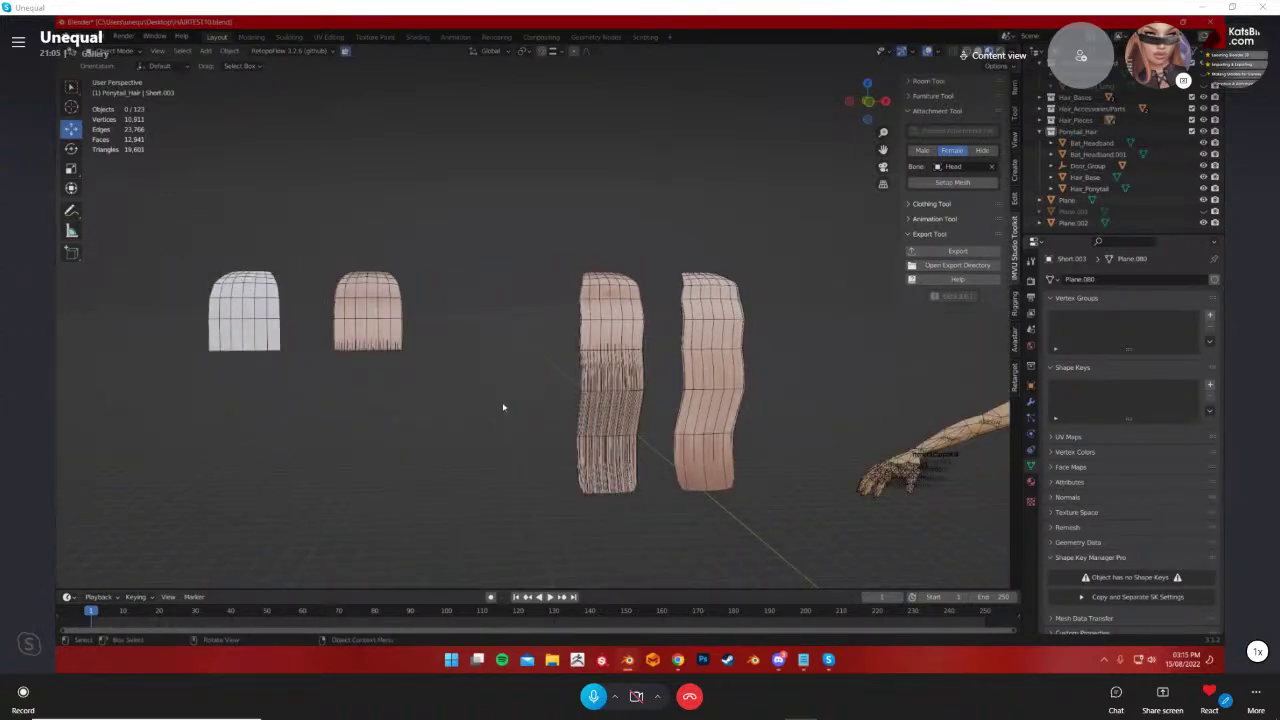
{"action": "scroll", "coordinate": [503, 408], "scroll_direction": "up", "scroll_amount": 1}
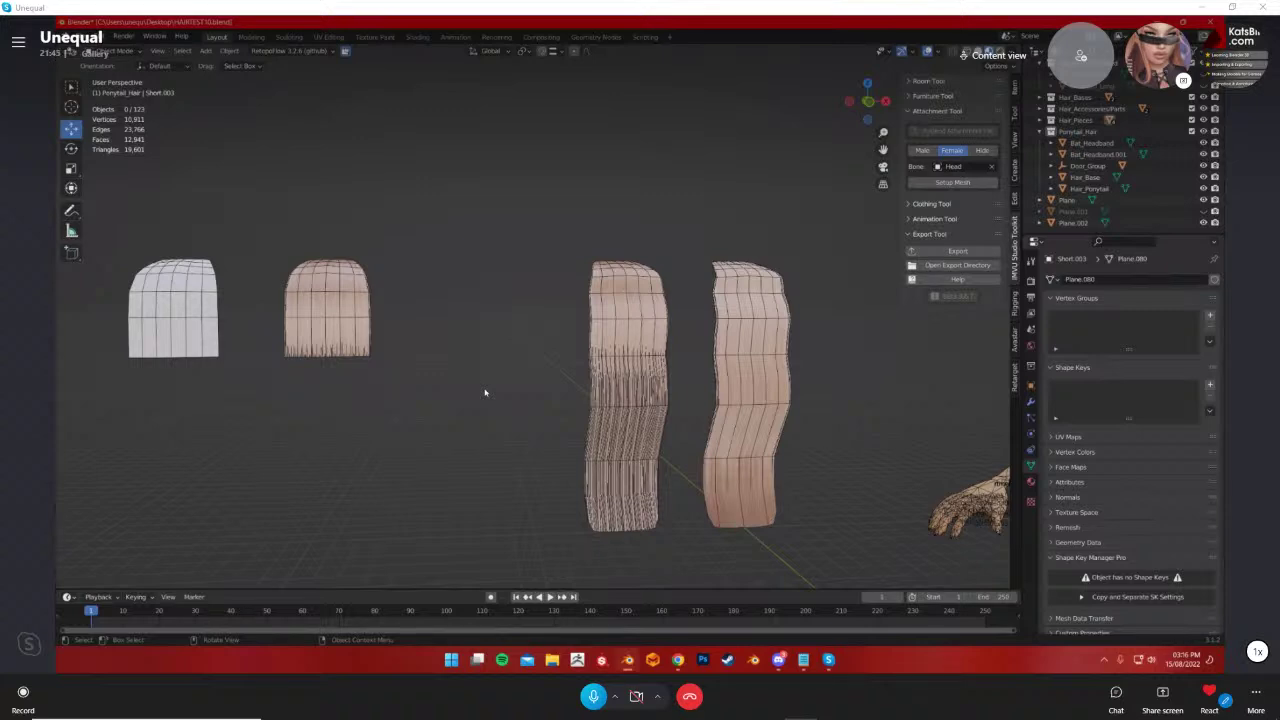
{"action": "middle_click_drag", "start_coordinate": [485, 392], "coordinate": [548, 366]}
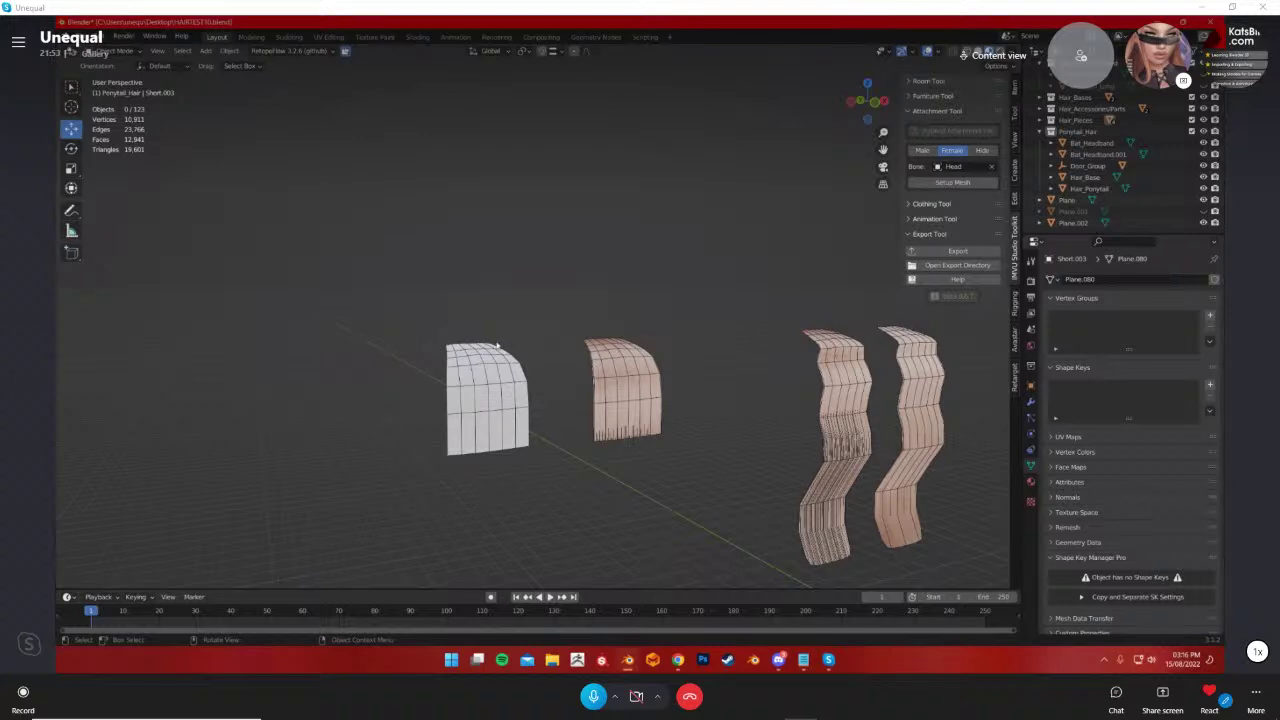
{"action": "middle_click_drag", "start_coordinate": [521, 428], "coordinate": [582, 481]}
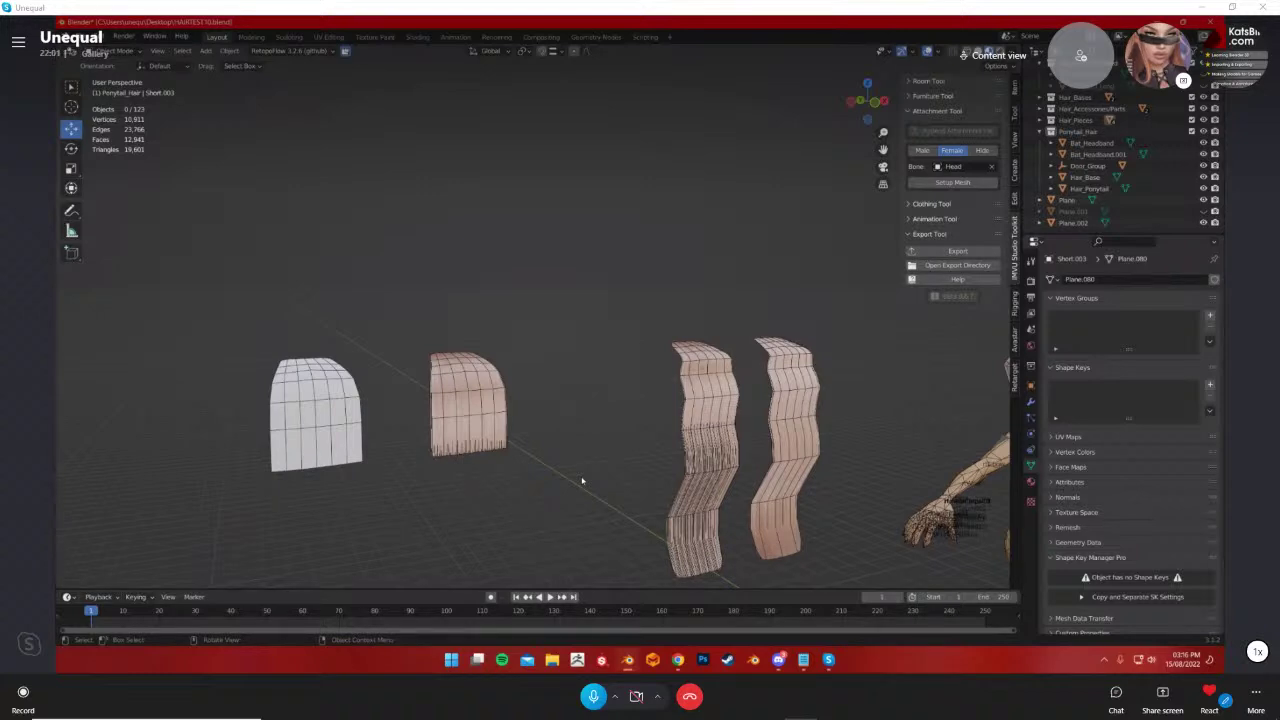
Bring the row of finished hair meshes into view and examine the triangulated cap-shaped hair base up close
{"action": "middle_click_drag", "start_coordinate": [582, 481], "coordinate": [662, 372]}
{"action": "middle_click_drag", "start_coordinate": [650, 420], "coordinate": [503, 426]}
{"action": "middle_click_drag", "start_coordinate": [625, 446], "coordinate": [482, 445], "text": "shift"}
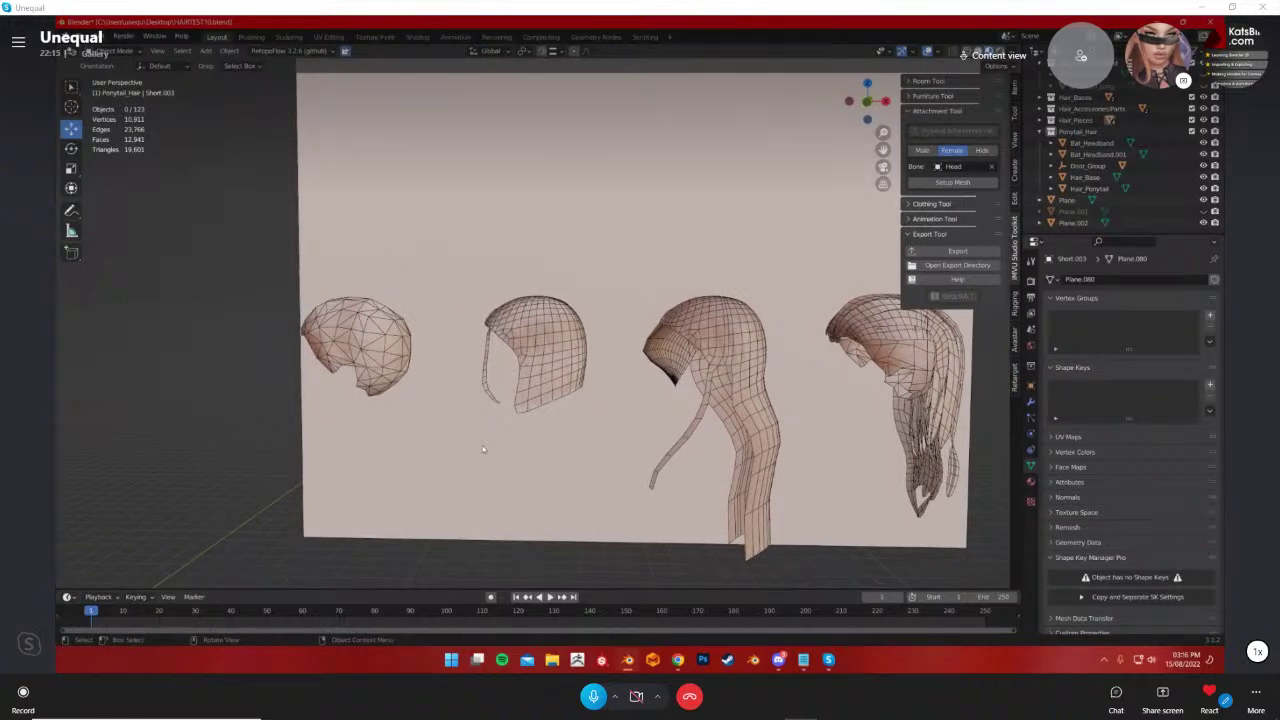
{"action": "middle_click_drag", "start_coordinate": [482, 445], "coordinate": [676, 431]}
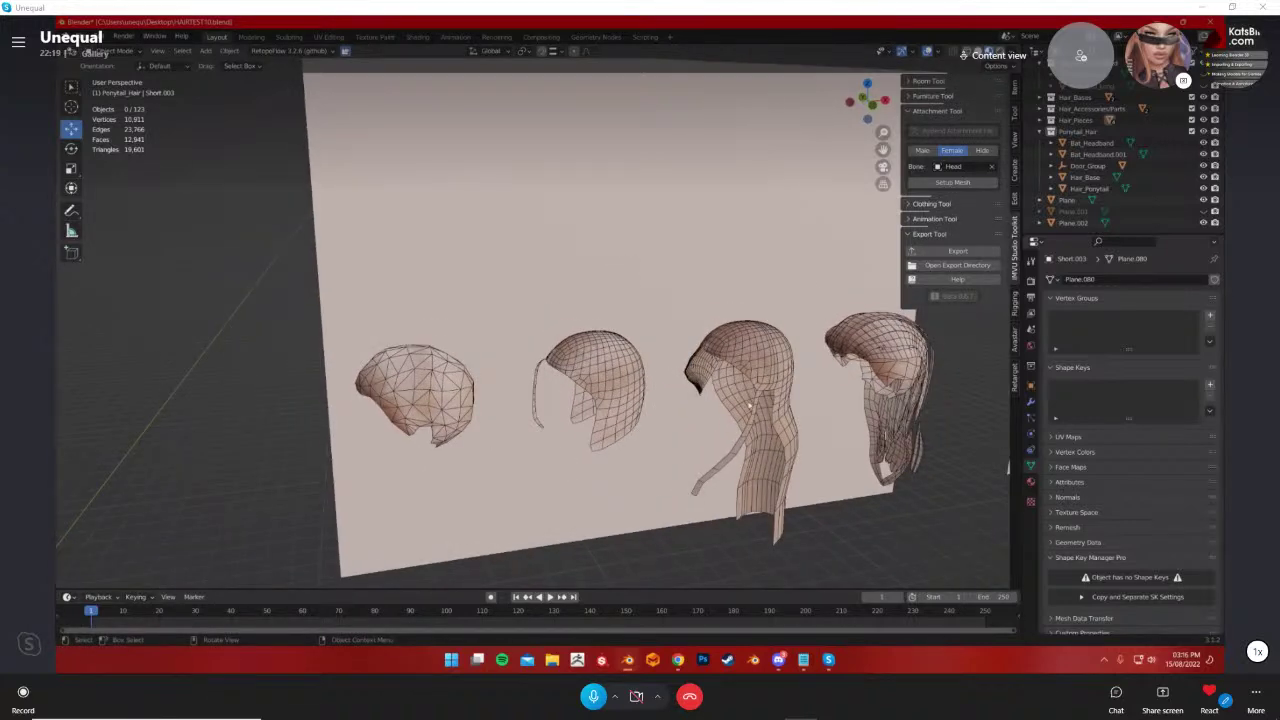
{"action": "scroll", "coordinate": [600, 418], "scroll_direction": "up", "scroll_amount": 4}
{"action": "middle_click_drag", "start_coordinate": [524, 403], "coordinate": [723, 343]}
{"action": "scroll", "coordinate": [723, 343], "scroll_direction": "up", "scroll_amount": 3}
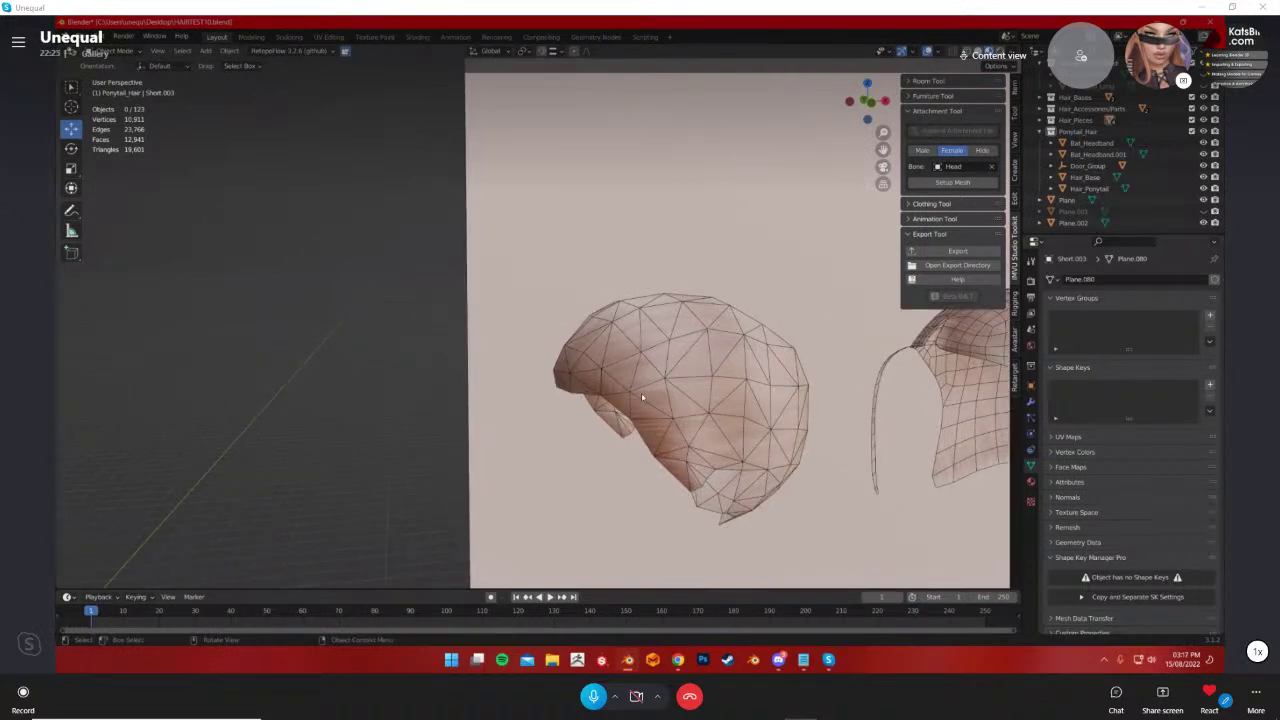
Hide the background planes behind and beside the row of hair meshes
{"action": "scroll", "coordinate": [643, 398], "scroll_direction": "down", "scroll_amount": 2}
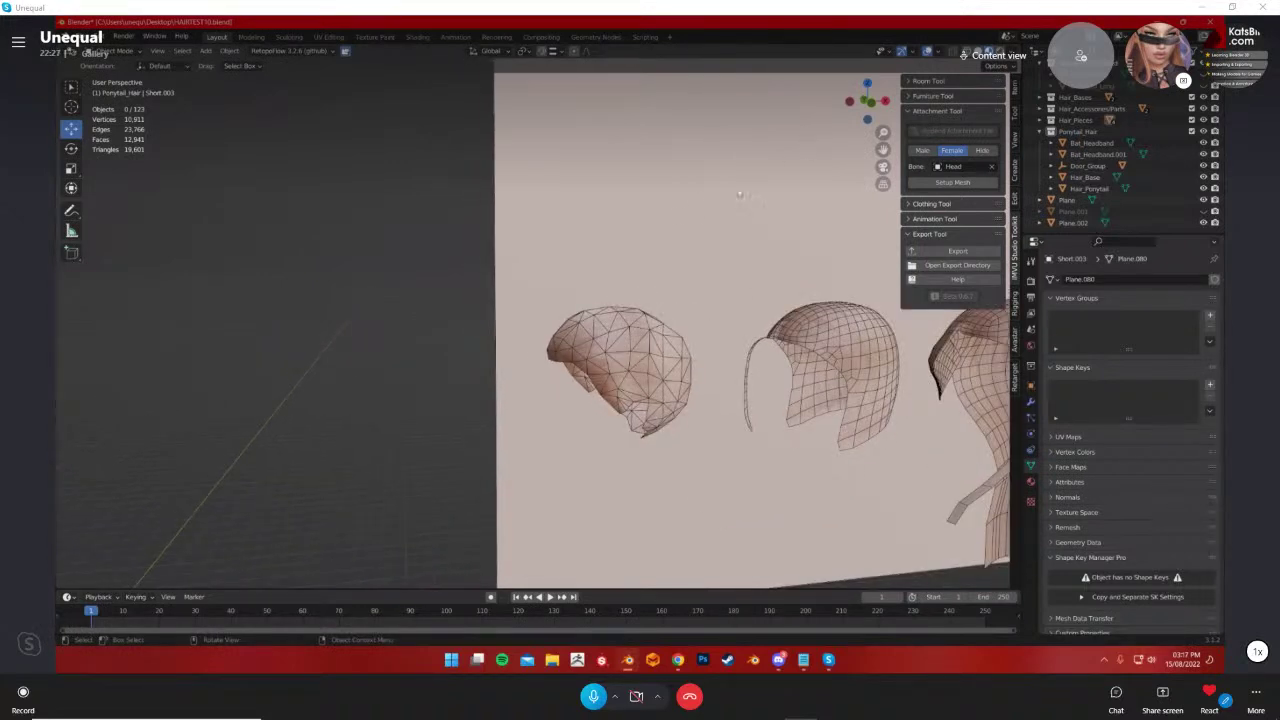
{"action": "left_click", "coordinate": [693, 242]}
{"action": "scroll", "coordinate": [693, 250], "scroll_direction": "down", "scroll_amount": 5}
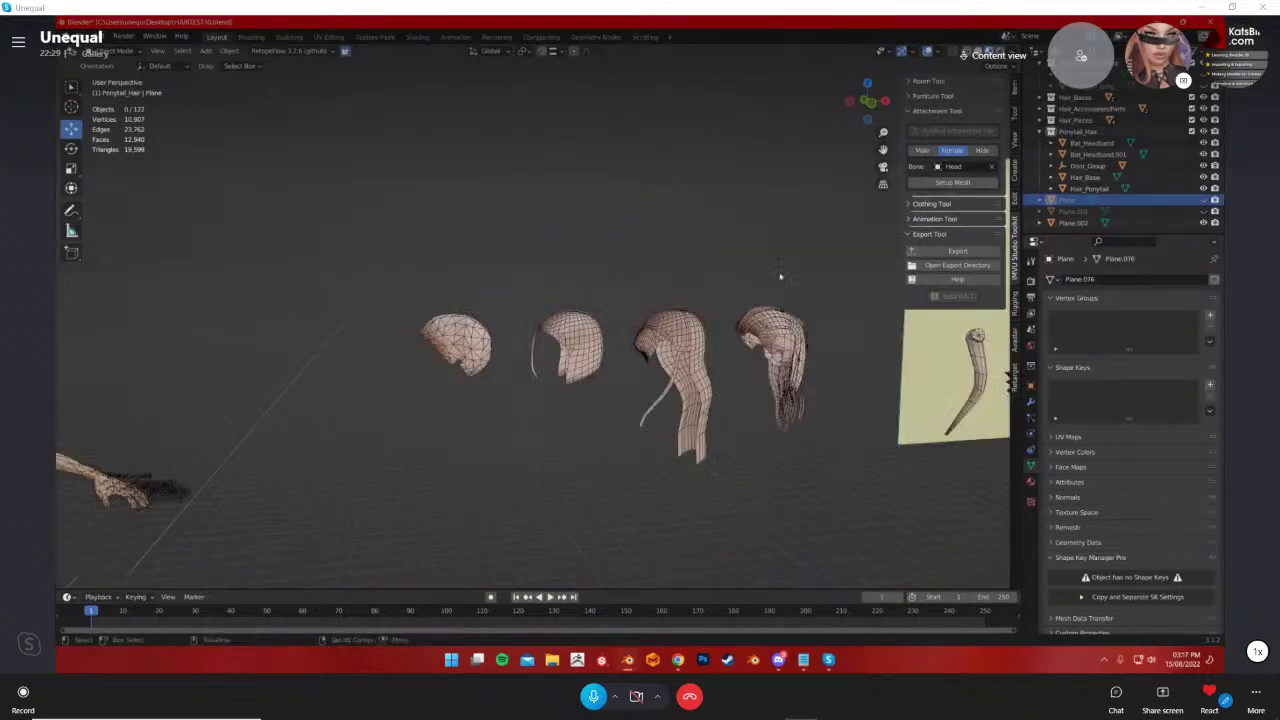
{"action": "left_click", "coordinate": [537, 367]}
{"action": "key", "text": "Delete"}
{"action": "scroll", "coordinate": [473, 333], "scroll_direction": "up", "scroll_amount": 6}
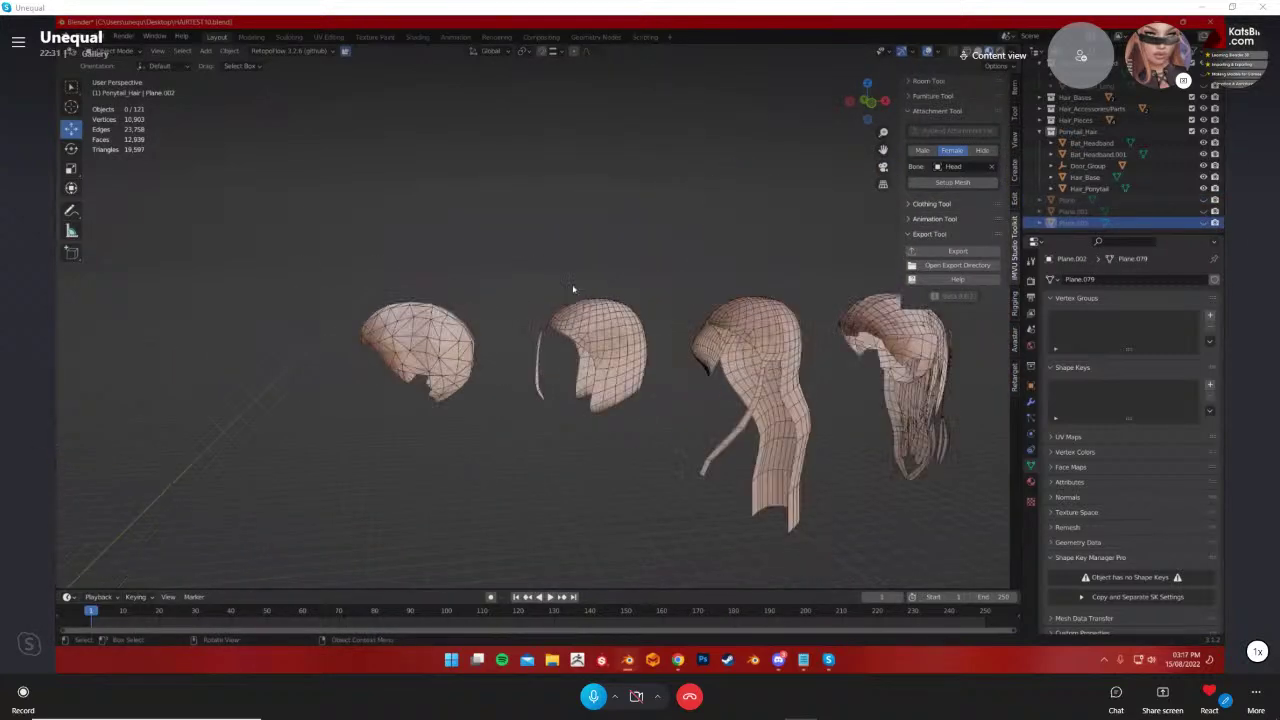
Compare the topology of the triangulated cap and the short bob hair base from several angles
{"action": "middle_click_drag", "start_coordinate": [447, 341], "coordinate": [433, 370]}
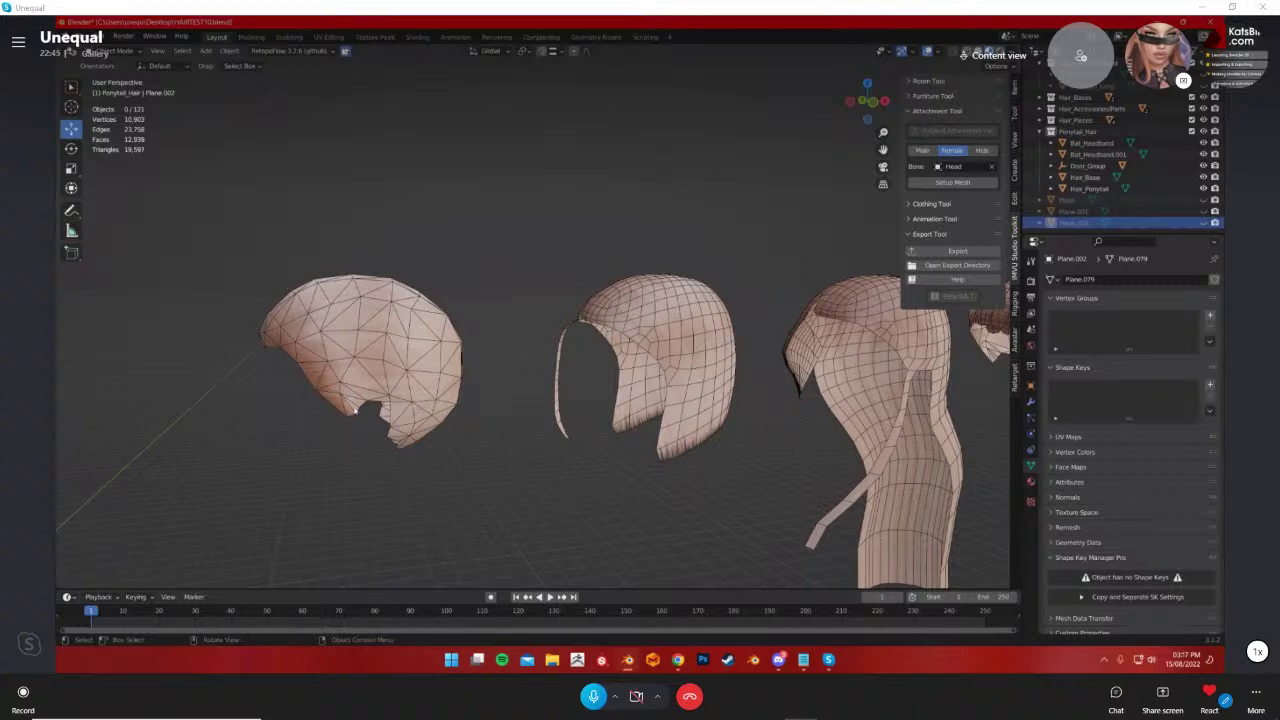
{"action": "middle_click_drag", "start_coordinate": [422, 371], "coordinate": [682, 483]}
{"action": "middle_click_drag", "start_coordinate": [655, 425], "coordinate": [276, 343]}
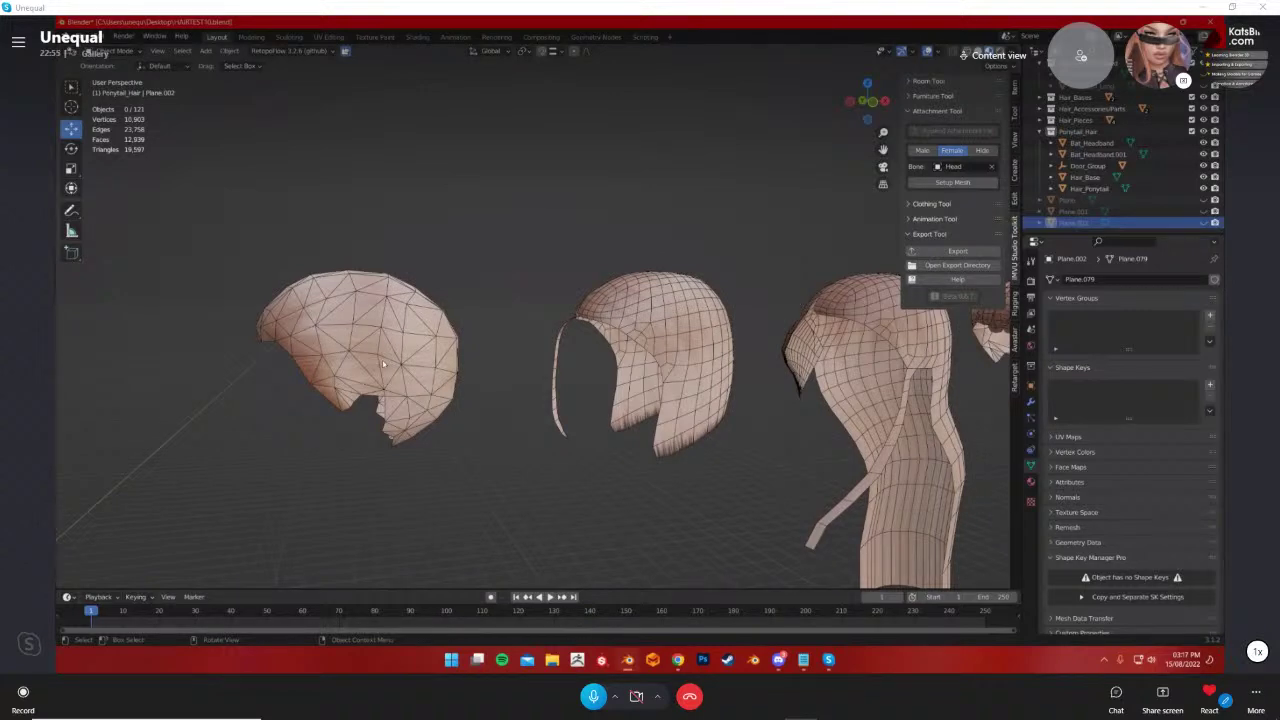
{"action": "middle_click_drag", "start_coordinate": [382, 364], "coordinate": [386, 397], "text": "shift"}
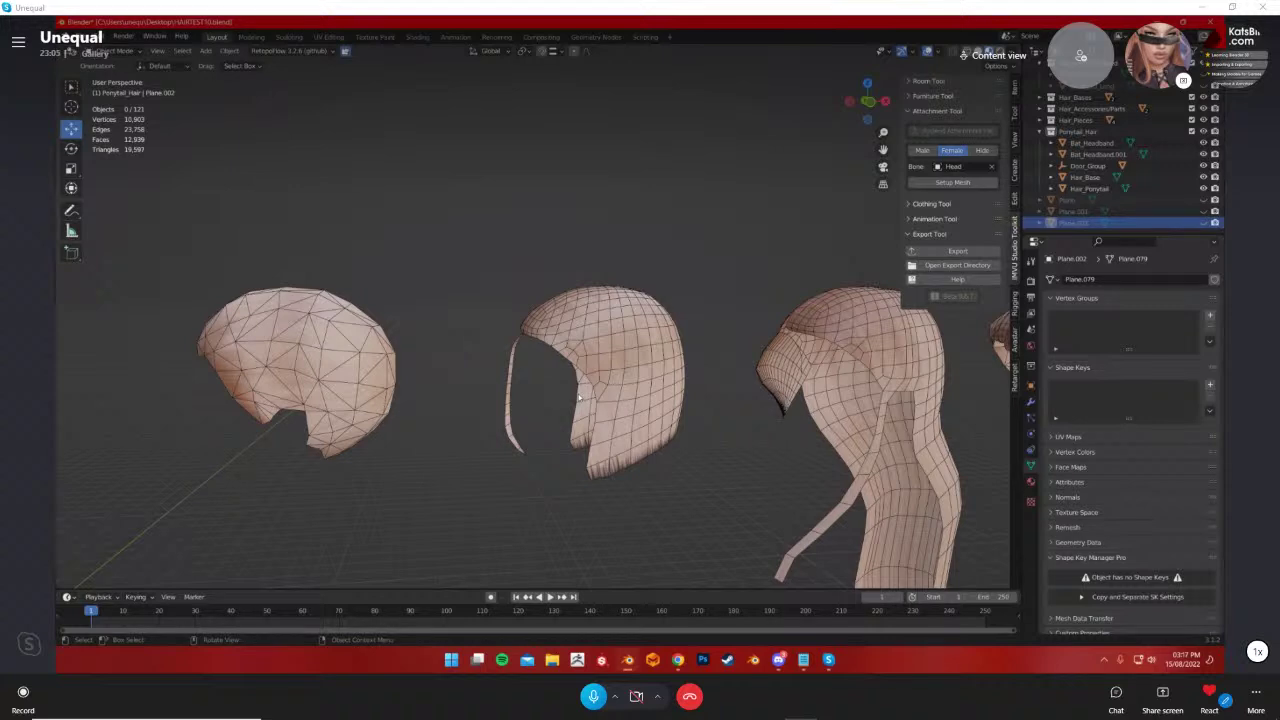
{"action": "middle_click_drag", "start_coordinate": [578, 398], "coordinate": [560, 468]}
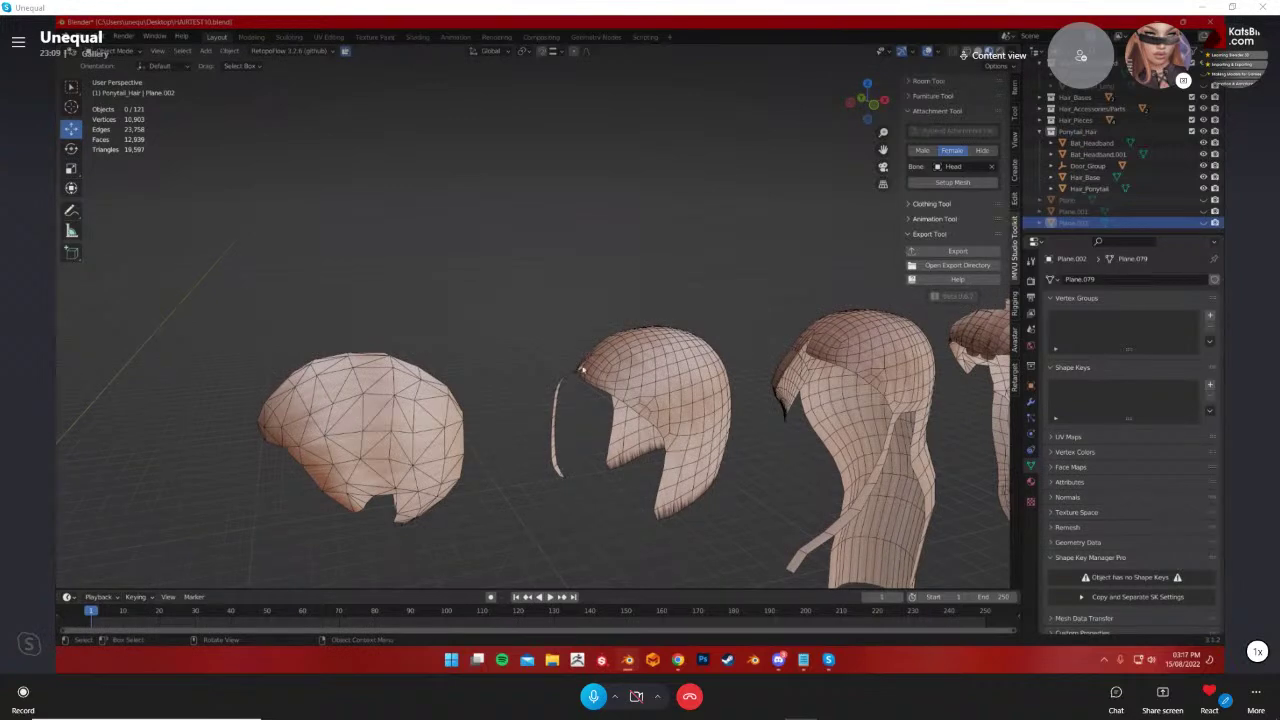
{"action": "middle_click_drag", "start_coordinate": [505, 403], "coordinate": [484, 522]}
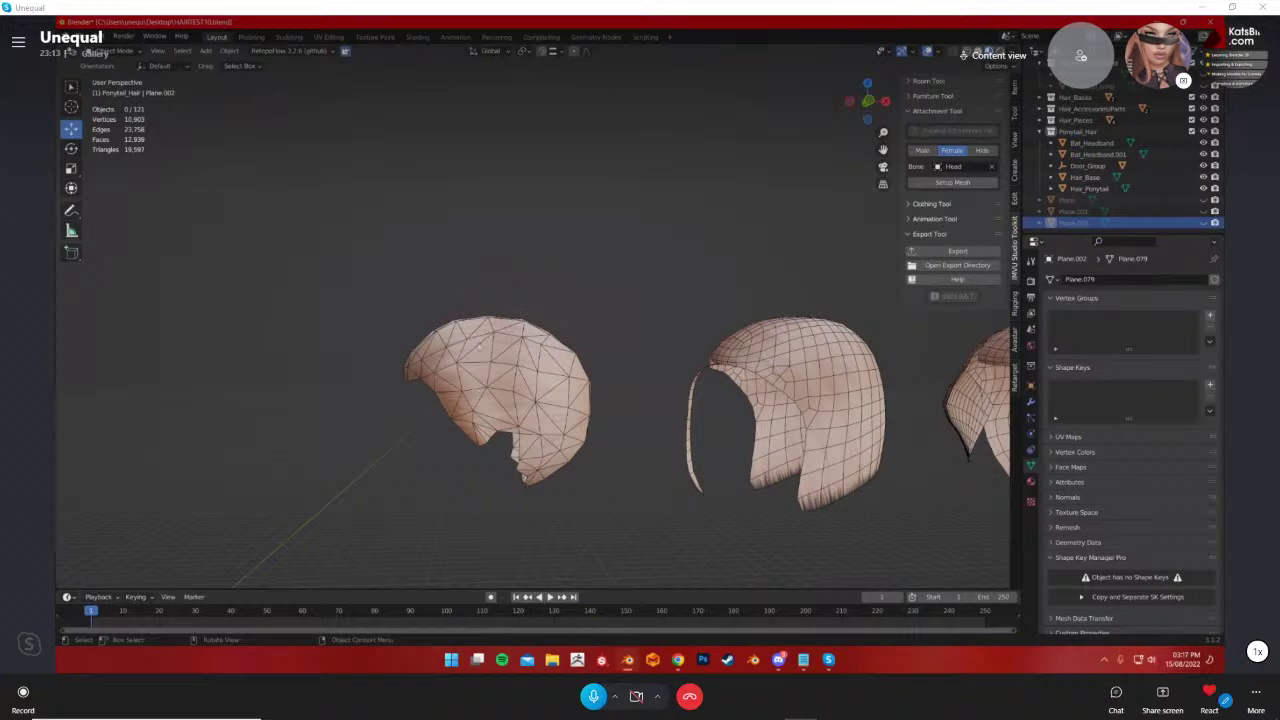
Hide the bat headband and the hair base on the avatar's head
{"action": "middle_click_drag", "start_coordinate": [462, 411], "coordinate": [488, 423]}
{"action": "left_click", "coordinate": [379, 298]}
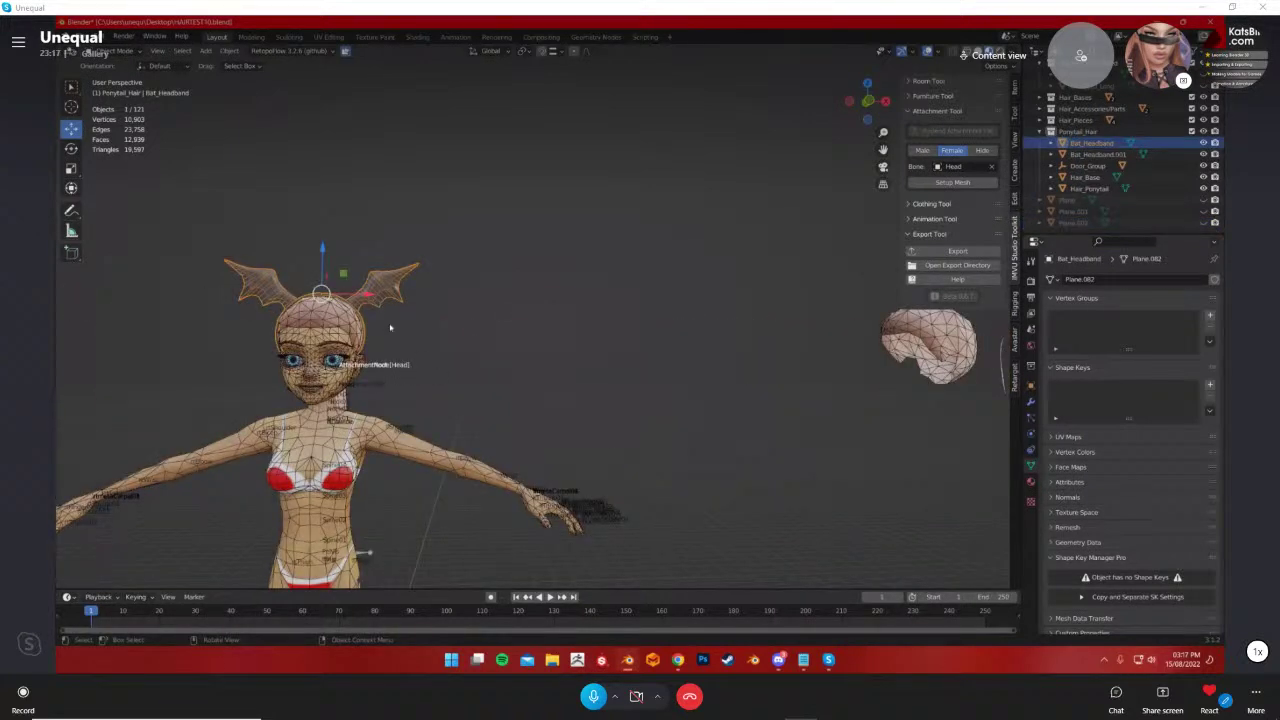
{"action": "key", "text": "Delete"}
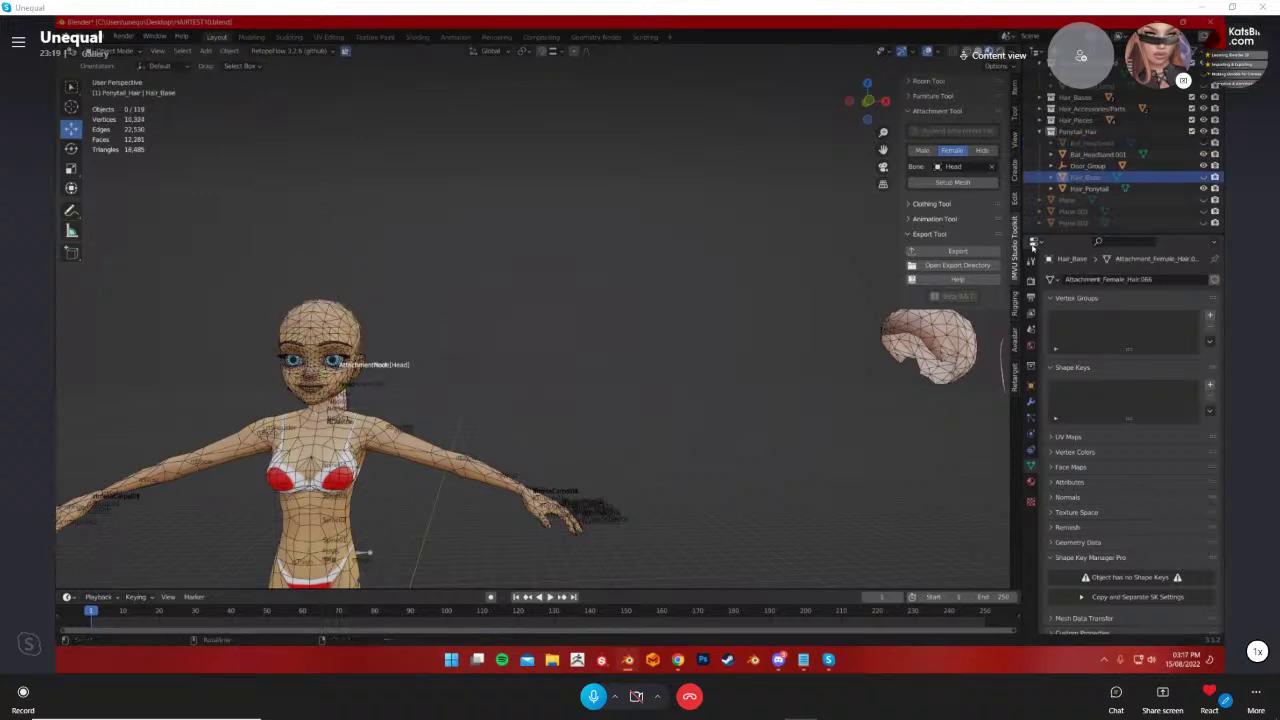
Look through the outliner for the avatar's hair attachment mesh, toggling the visibility of Attachment_Female_Hair.002 on and back off
{"action": "scroll", "coordinate": [1140, 180], "scroll_direction": "up", "scroll_amount": 5}
{"action": "scroll", "coordinate": [1138, 180], "scroll_direction": "up", "scroll_amount": 5}
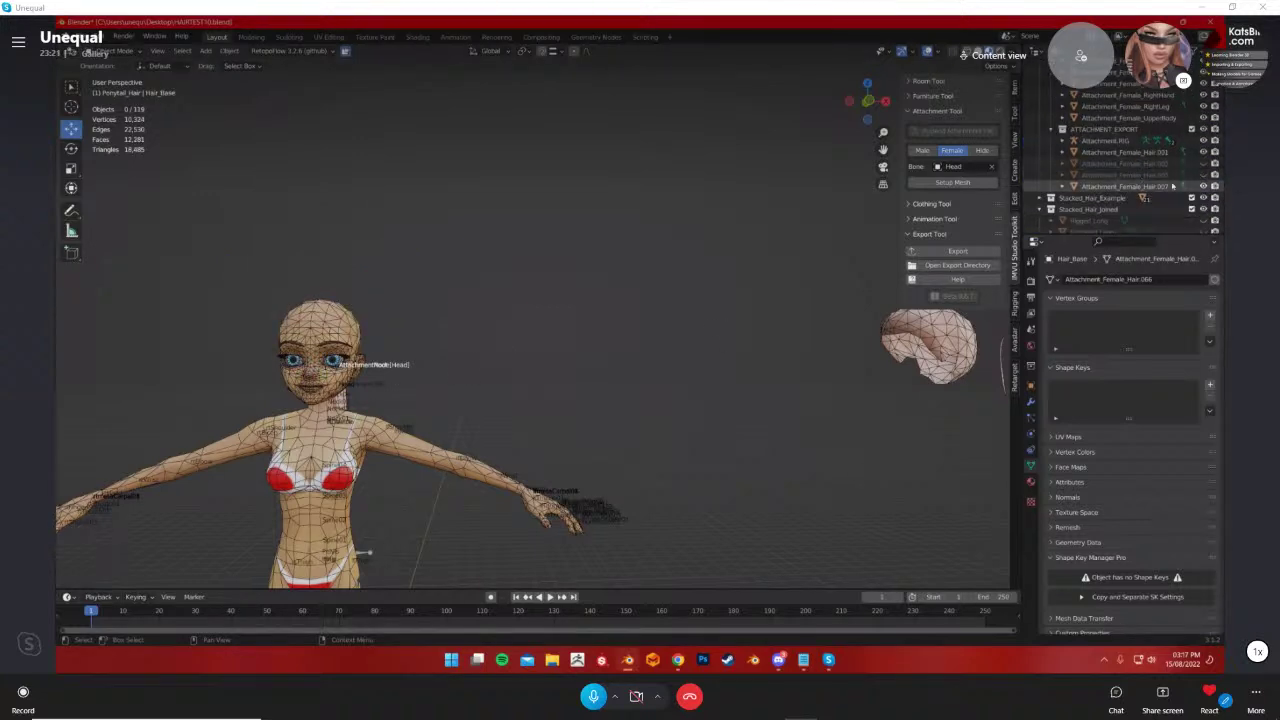
{"action": "left_click", "coordinate": [1204, 164]}
{"action": "left_click", "coordinate": [1203, 164]}
{"action": "scroll", "coordinate": [1193, 168], "scroll_direction": "up", "scroll_amount": 5}
{"action": "scroll", "coordinate": [1193, 168], "scroll_direction": "up", "scroll_amount": 8}
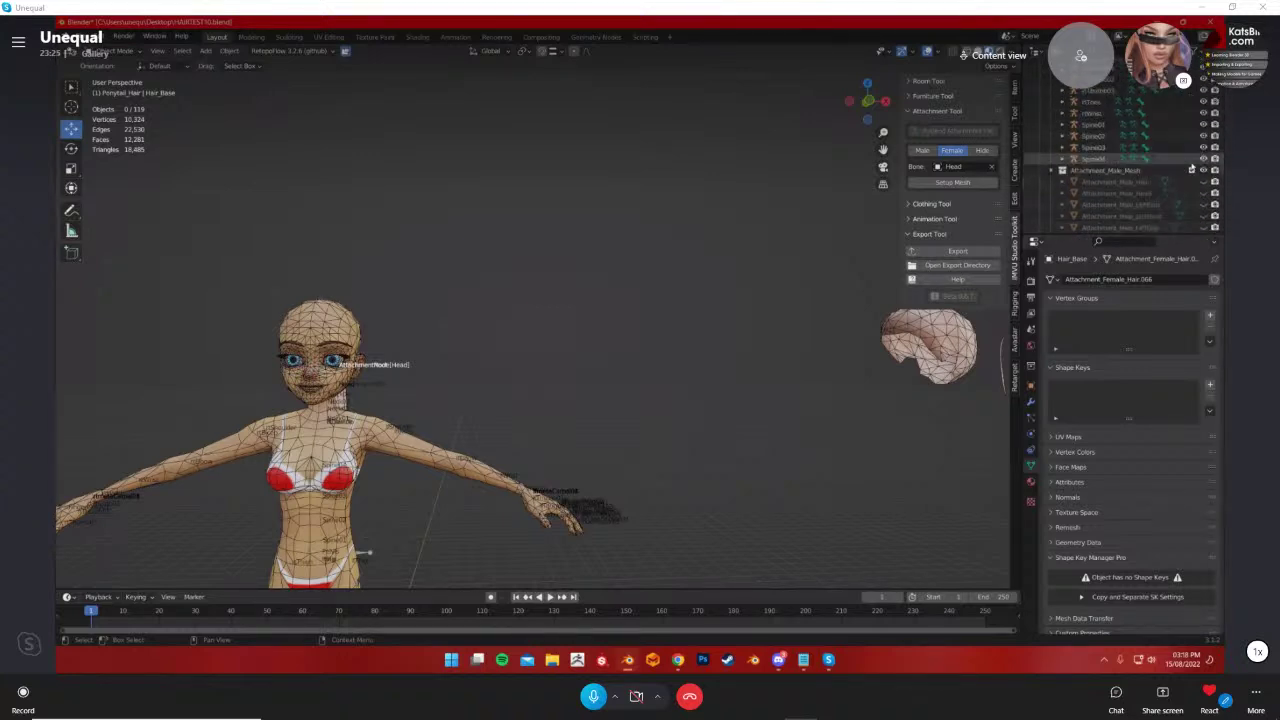
{"action": "scroll", "coordinate": [1193, 168], "scroll_direction": "down", "scroll_amount": 10}
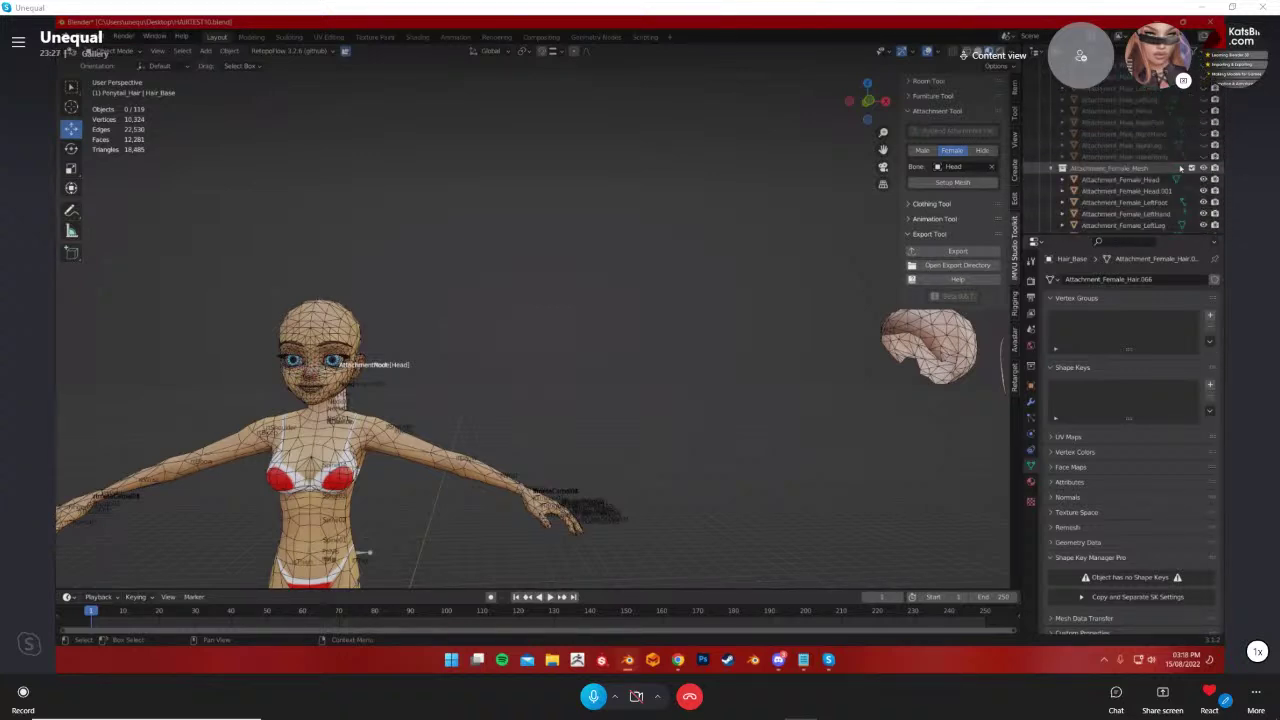
{"action": "scroll", "coordinate": [1180, 168], "scroll_direction": "down", "scroll_amount": 10}
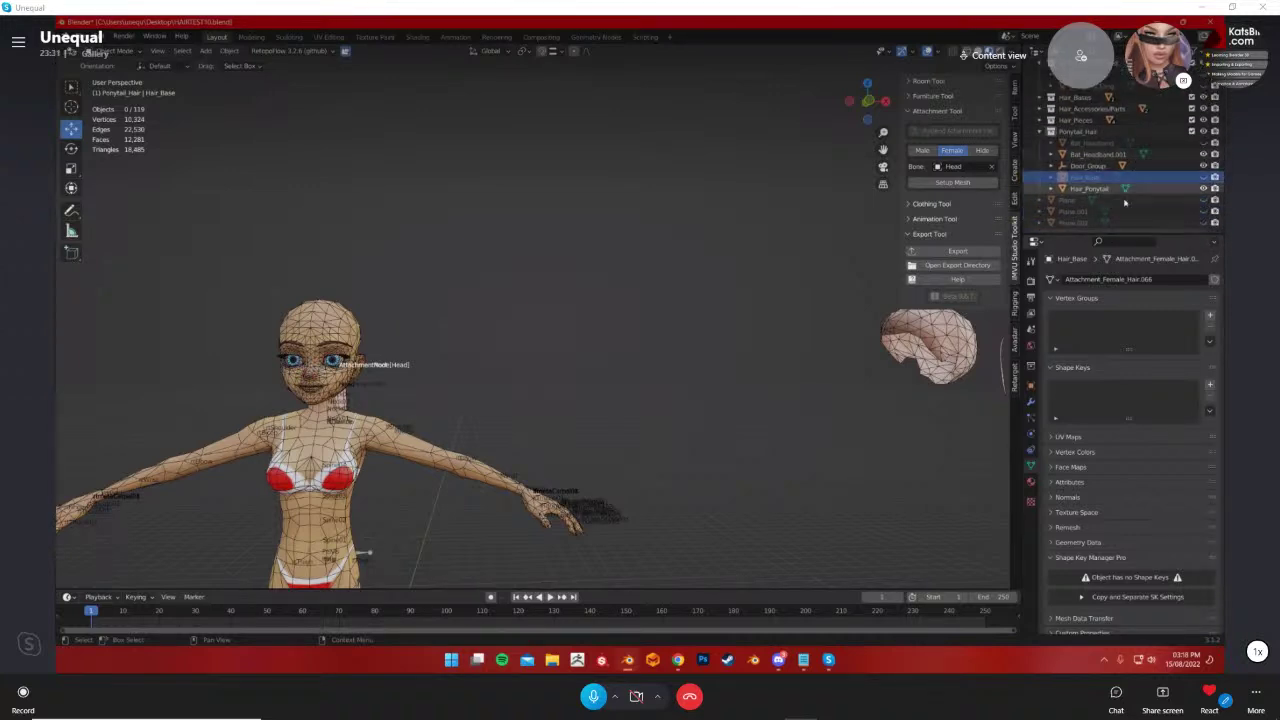
{"action": "scroll", "coordinate": [1120, 203], "scroll_direction": "up", "scroll_amount": 3}
{"action": "scroll", "coordinate": [1120, 203], "scroll_direction": "up", "scroll_amount": 3}
{"action": "left_click", "coordinate": [1204, 127]}
{"action": "left_click", "coordinate": [1204, 127]}
View the avatar's bald head, and compare it with the triangulated cap and short bob hair bases
{"action": "middle_click_drag", "start_coordinate": [534, 365], "coordinate": [489, 280]}
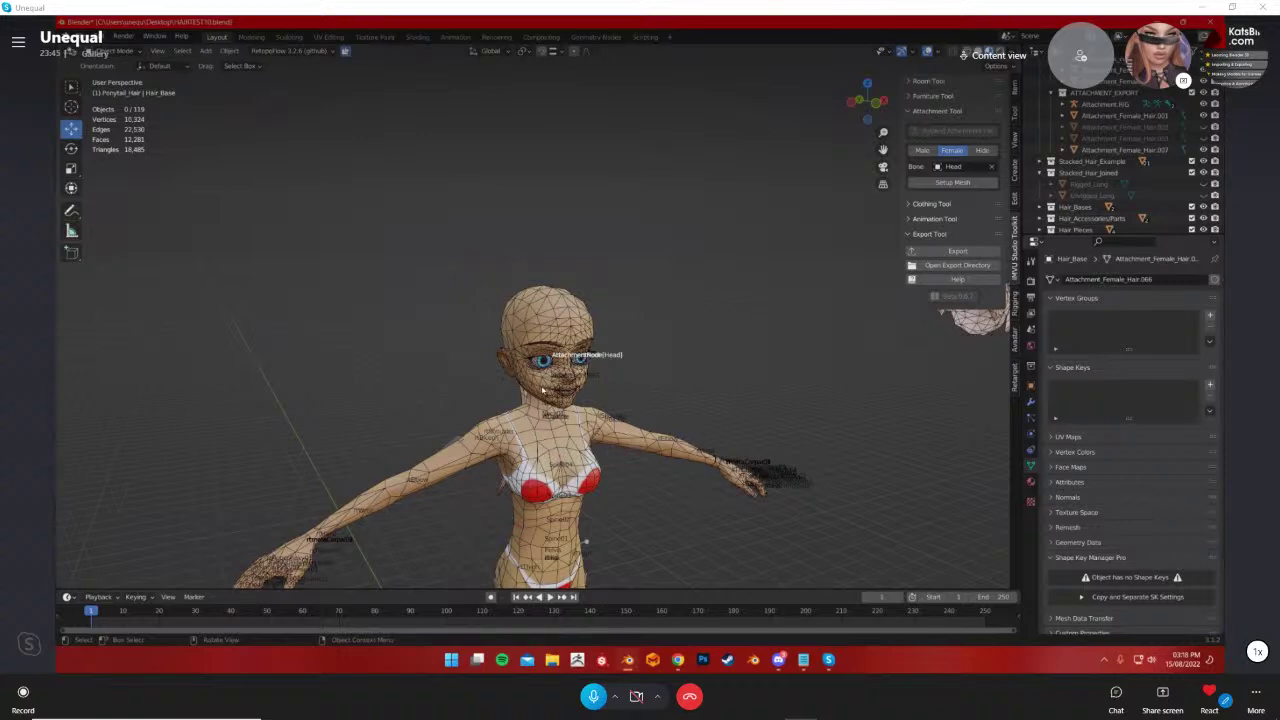
{"action": "middle_click_drag", "start_coordinate": [850, 405], "coordinate": [594, 389], "text": "shift"}
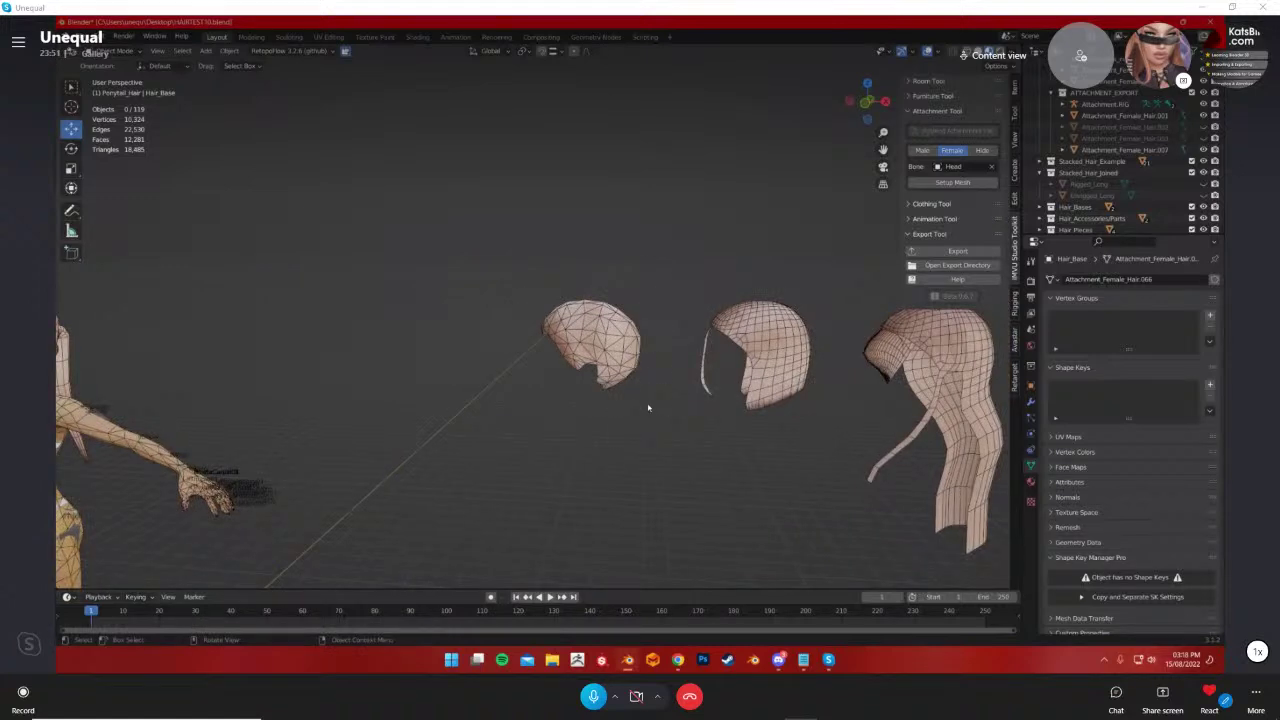
{"action": "scroll", "coordinate": [648, 404], "scroll_direction": "up", "scroll_amount": 5}
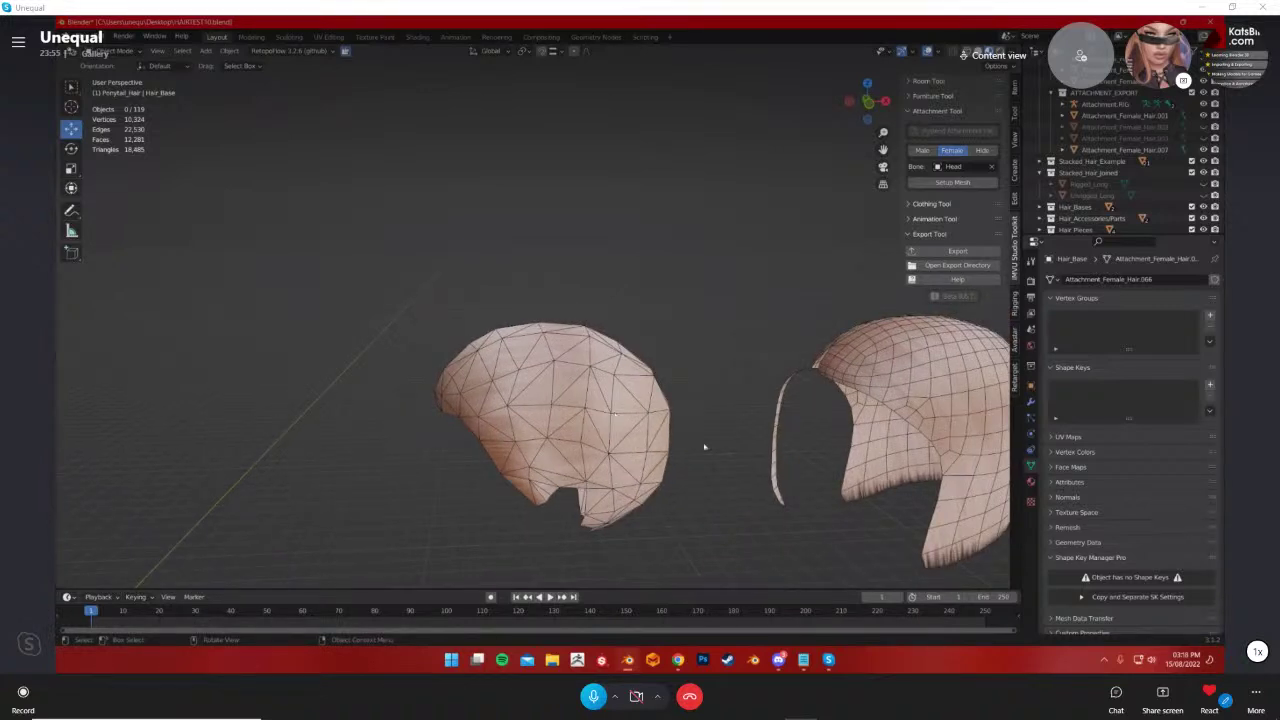
{"action": "middle_click_drag", "start_coordinate": [850, 430], "coordinate": [615, 462], "text": "shift"}
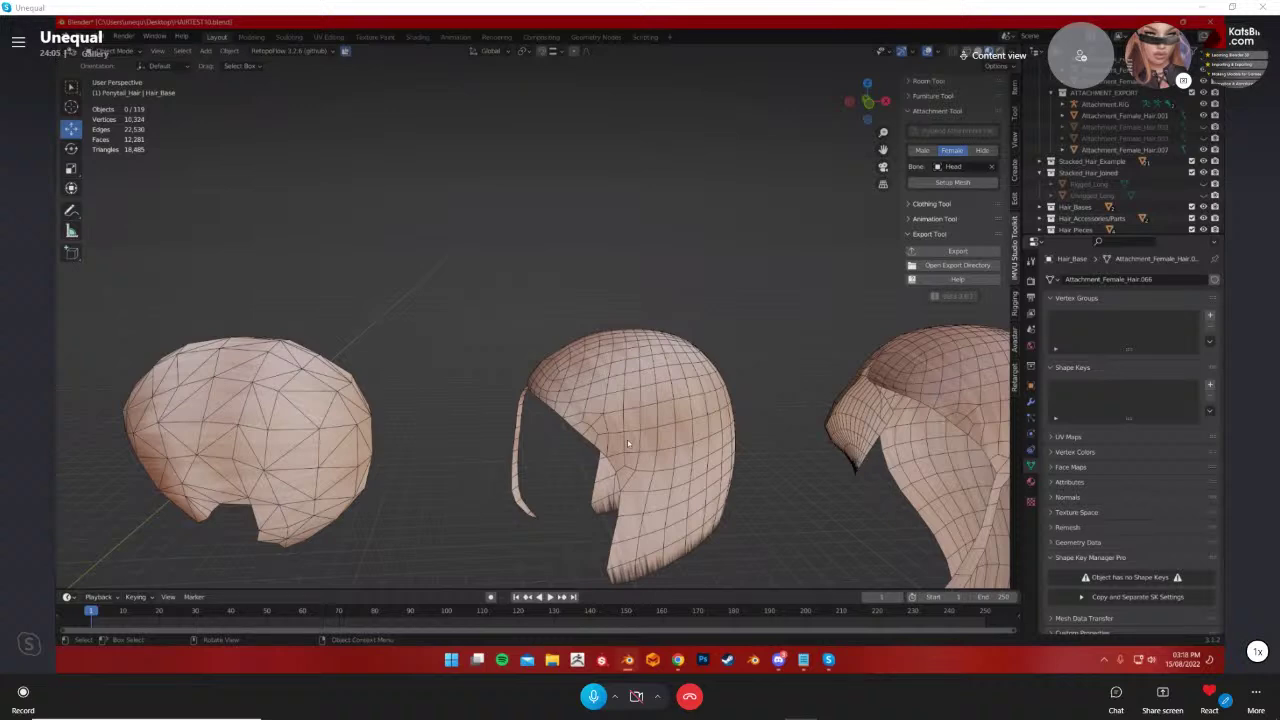
Examine the short bob hair base's edge flow and lower edge from the side and from behind
{"action": "middle_click_drag", "start_coordinate": [628, 443], "coordinate": [392, 433]}
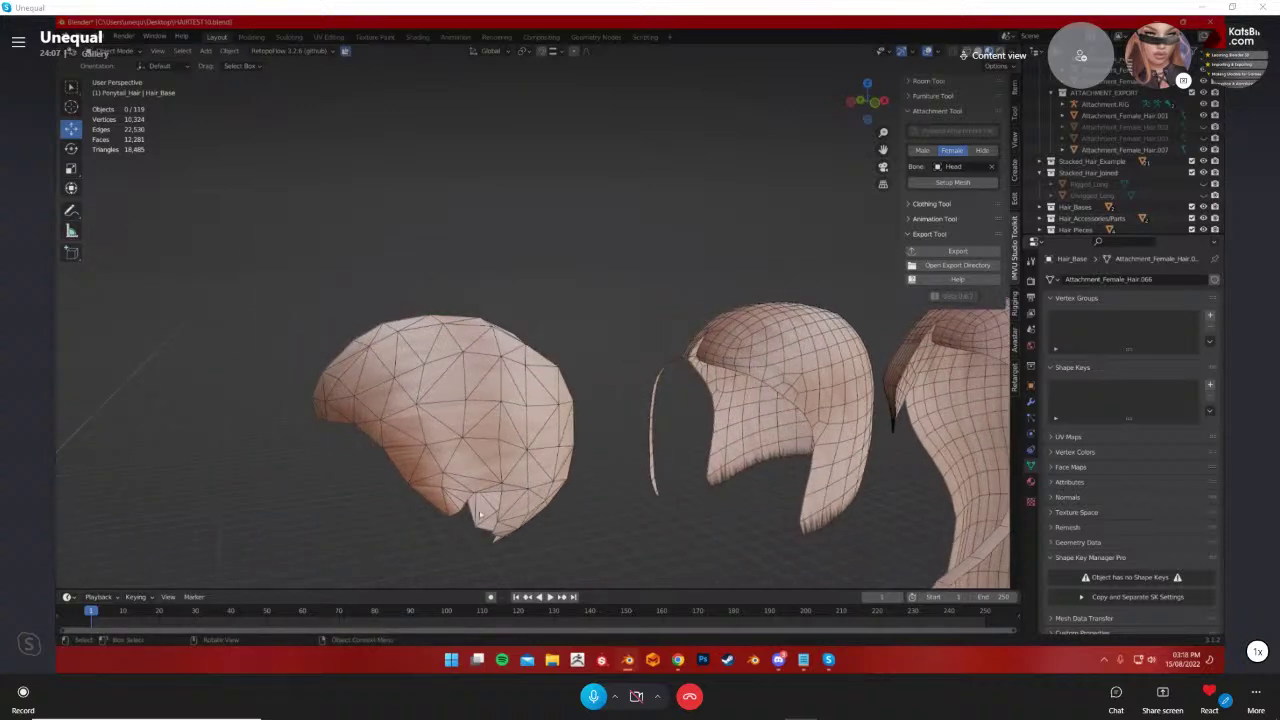
{"action": "middle_click_drag", "start_coordinate": [477, 413], "coordinate": [471, 331]}
{"action": "middle_click_drag", "start_coordinate": [608, 351], "coordinate": [596, 347]}
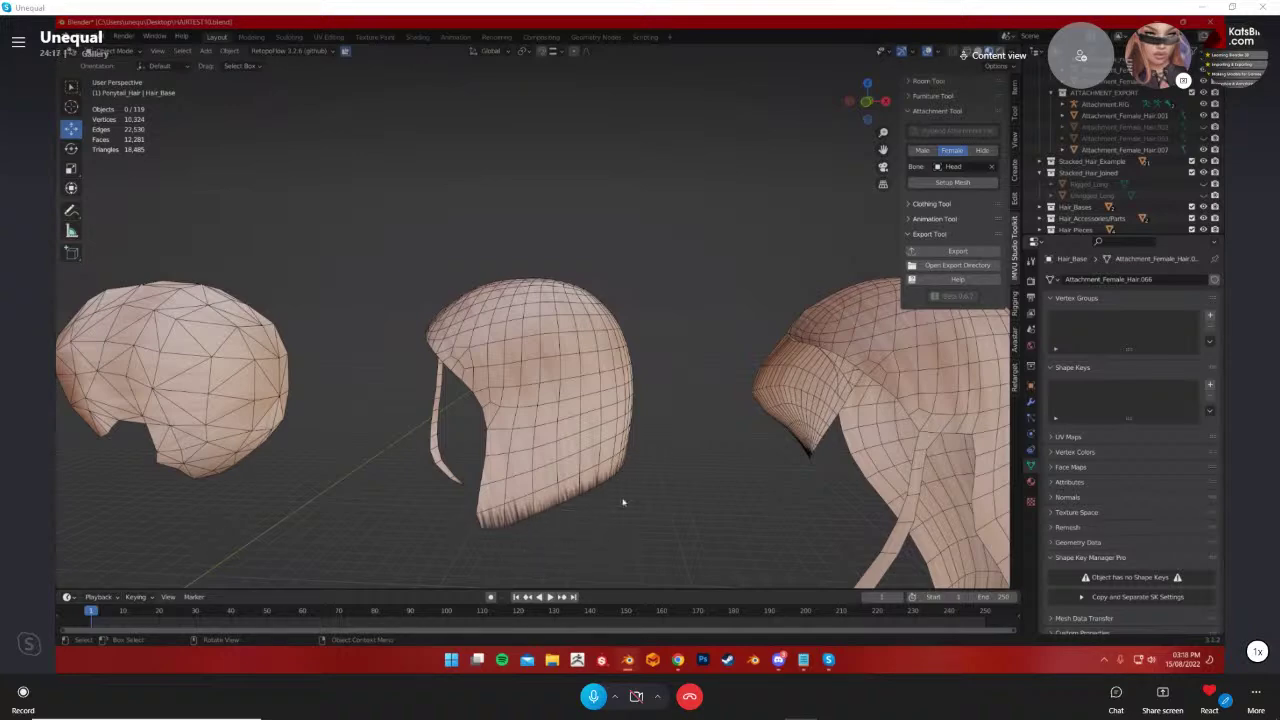
{"action": "middle_click_drag", "start_coordinate": [489, 541], "coordinate": [680, 543]}
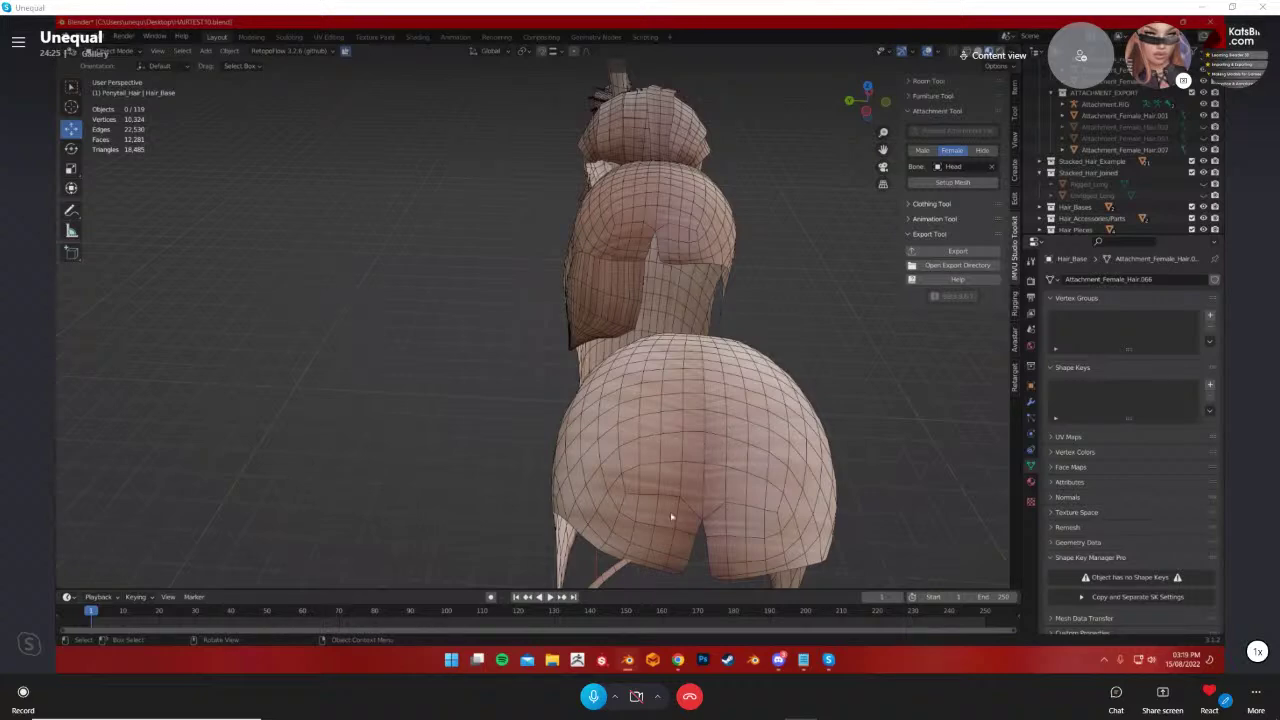
{"action": "middle_click_drag", "start_coordinate": [716, 423], "coordinate": [590, 338]}
Compare all four hair meshes, from the cap to the layered long style, from the front and from behind
{"action": "scroll", "coordinate": [588, 337], "scroll_direction": "down", "scroll_amount": 2}
{"action": "middle_click_drag", "start_coordinate": [508, 405], "coordinate": [615, 461], "text": "shift"}
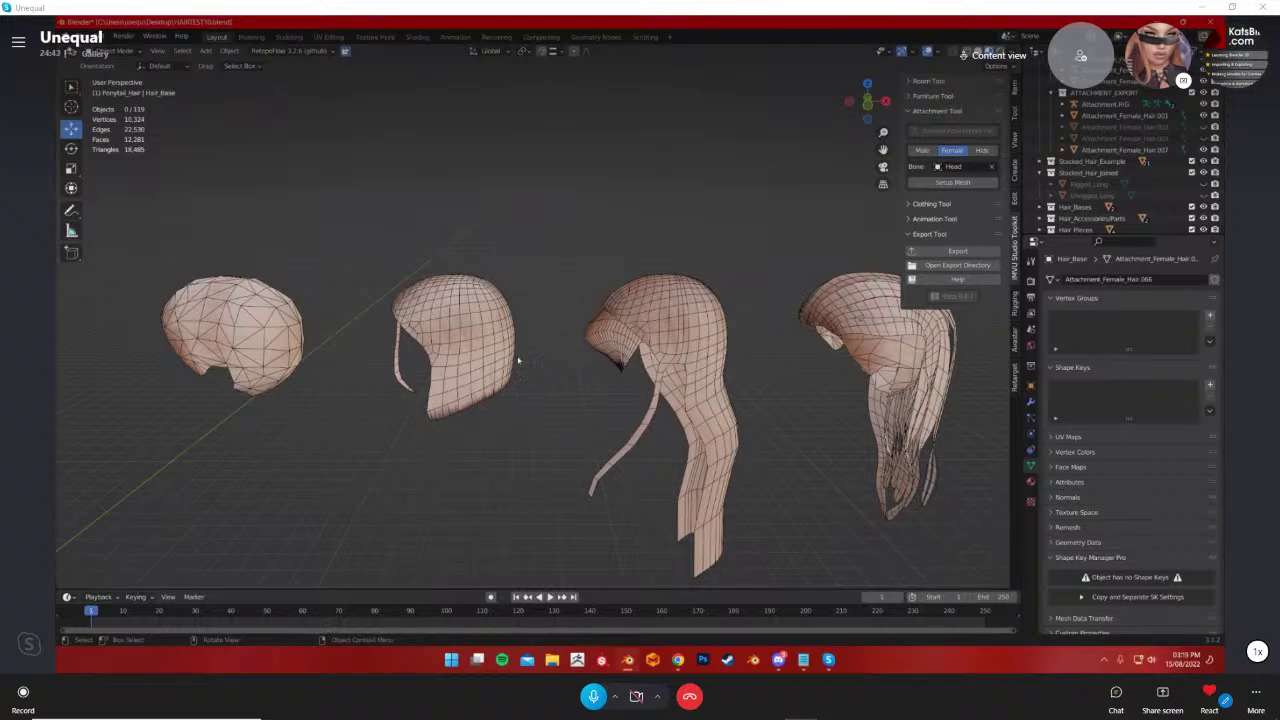
{"action": "middle_click_drag", "start_coordinate": [510, 428], "coordinate": [514, 460]}
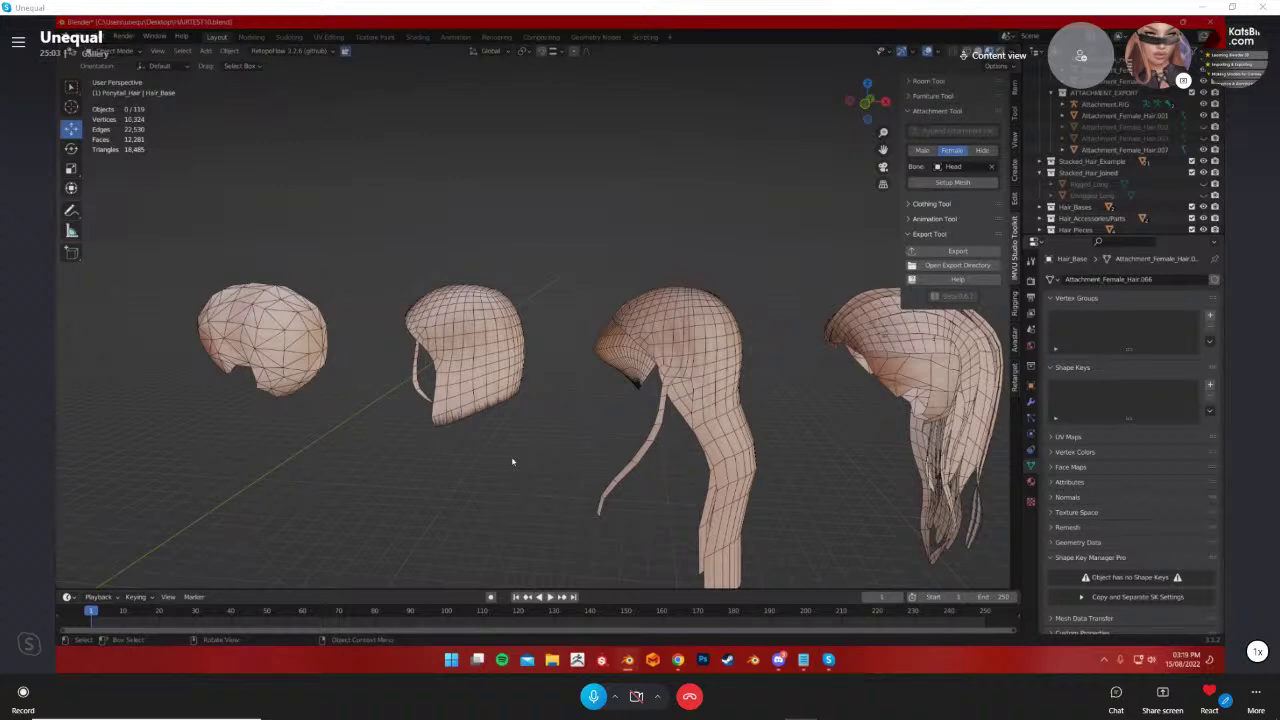
{"action": "middle_click_drag", "start_coordinate": [511, 461], "coordinate": [519, 350]}
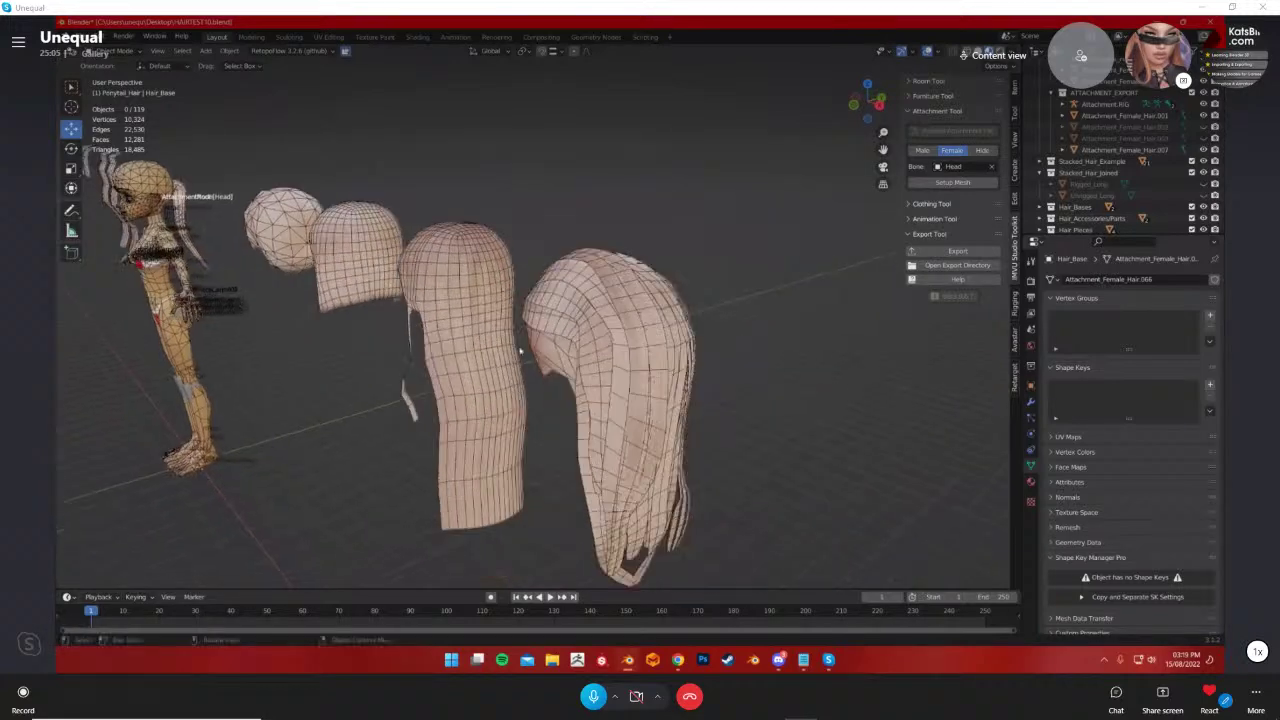
{"action": "scroll", "coordinate": [383, 321], "scroll_direction": "down", "scroll_amount": 2}
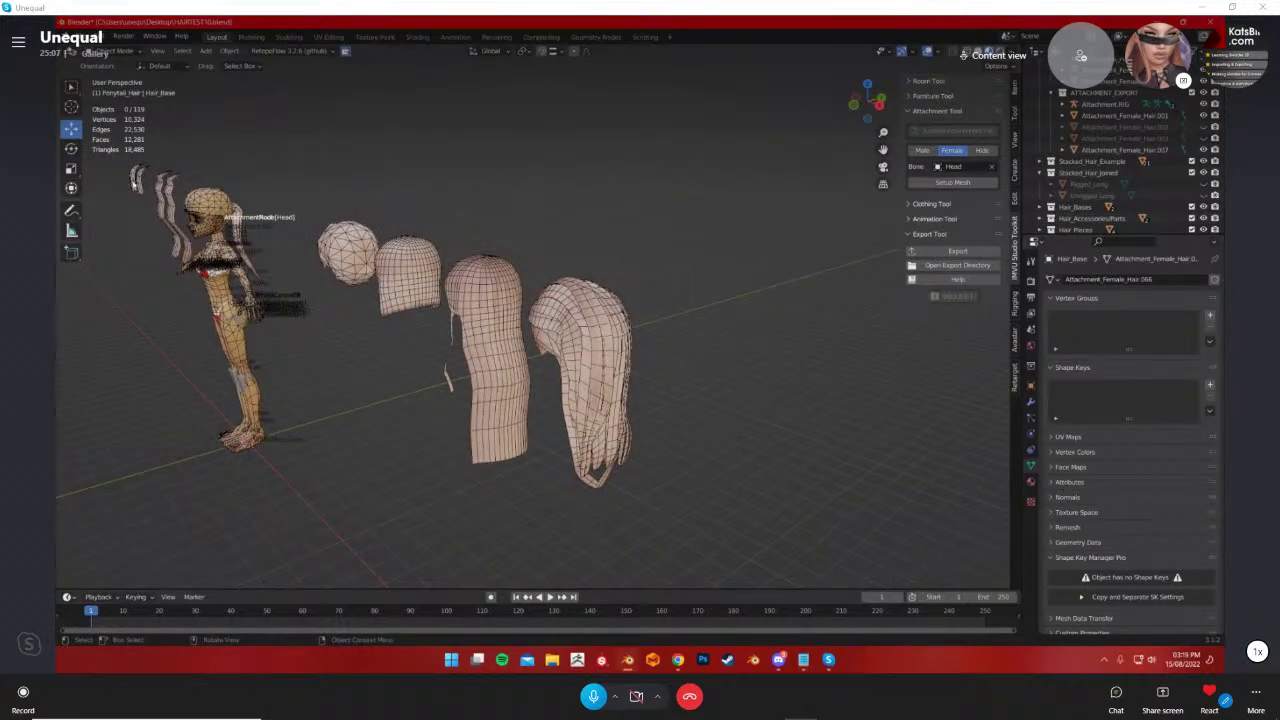
Inspect a single strand of the layered long hairstyle with its entire mesh selected in Edit Mode
{"action": "scroll", "coordinate": [588, 310], "scroll_direction": "up", "scroll_amount": 3}
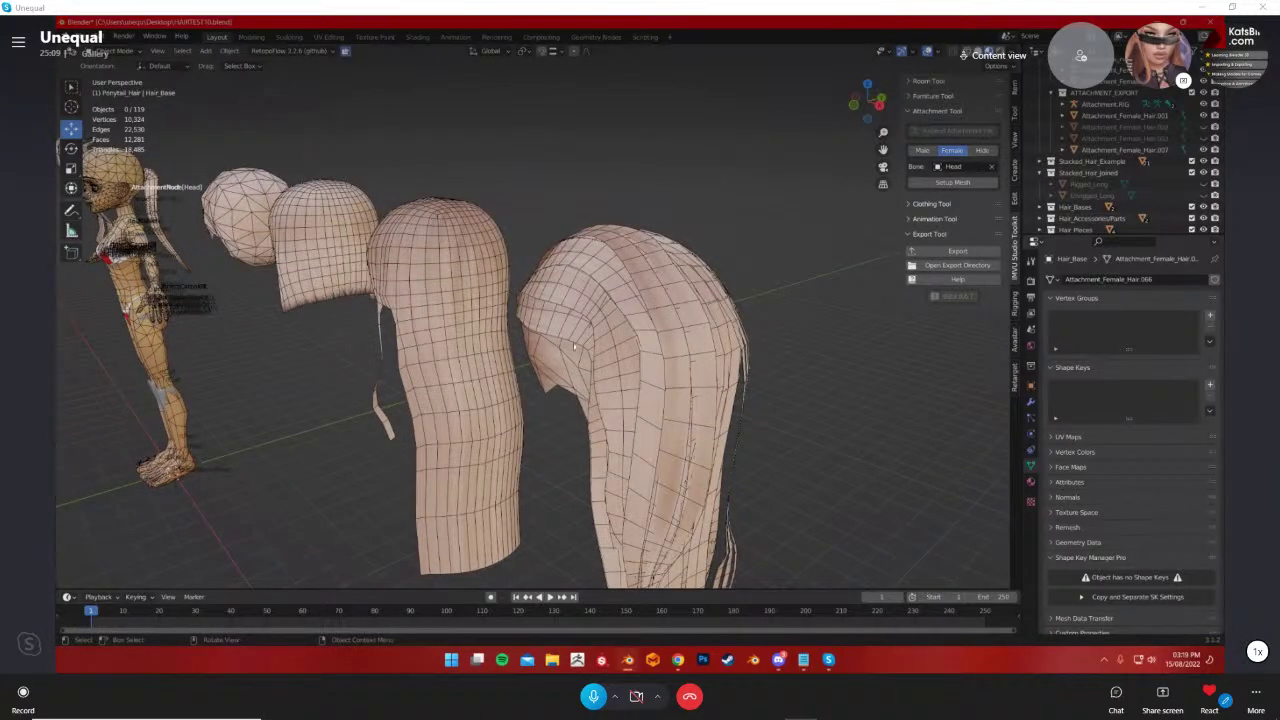
{"action": "scroll", "coordinate": [620, 304], "scroll_direction": "up", "scroll_amount": 4}
{"action": "middle_click_drag", "start_coordinate": [677, 320], "coordinate": [728, 305]}
{"action": "left_click_drag", "start_coordinate": [572, 158], "coordinate": [848, 570]}
{"action": "middle_click_drag", "start_coordinate": [848, 570], "coordinate": [820, 520]}
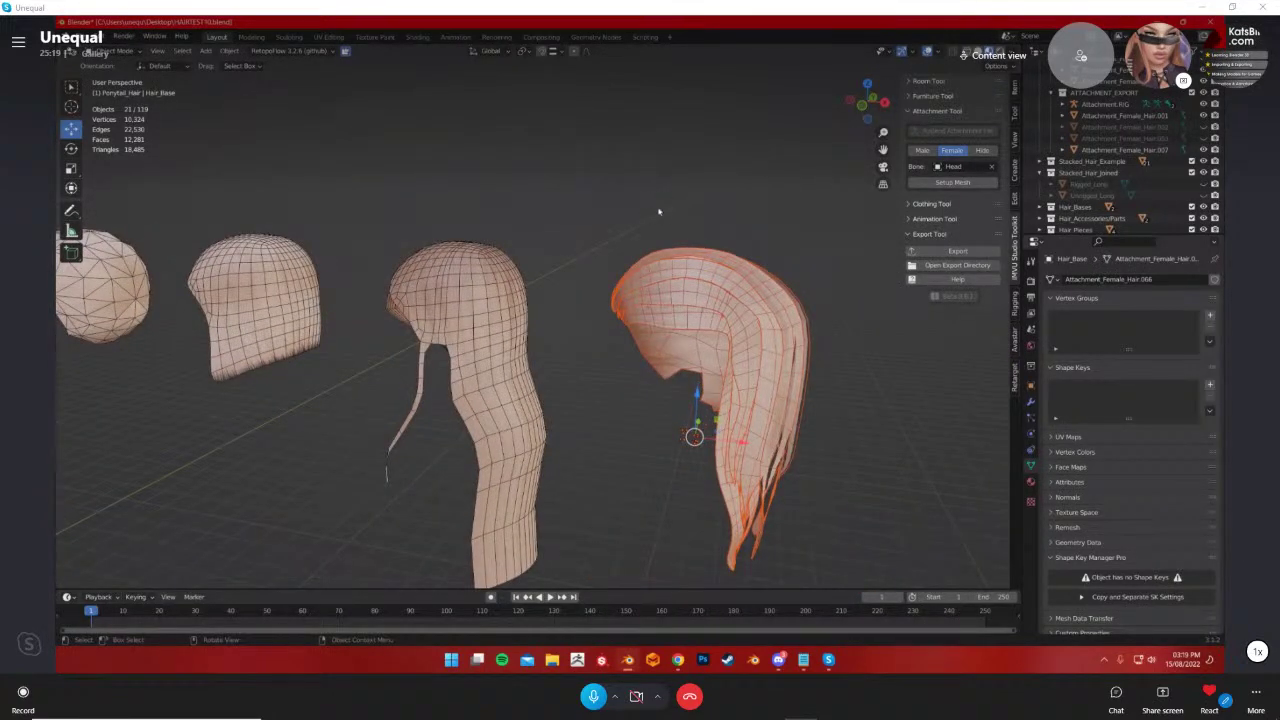
{"action": "left_click", "coordinate": [689, 295]}
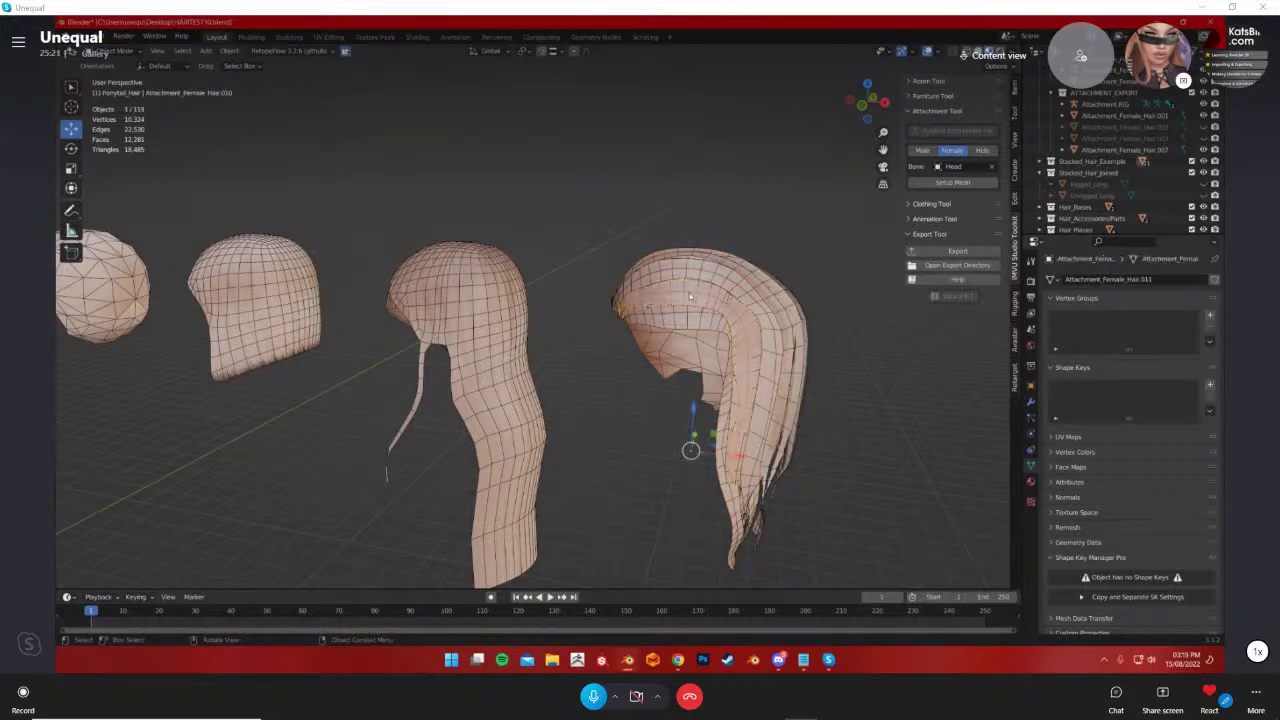
{"action": "middle_click_drag", "start_coordinate": [689, 297], "coordinate": [692, 256]}
{"action": "key", "text": "Tab"}
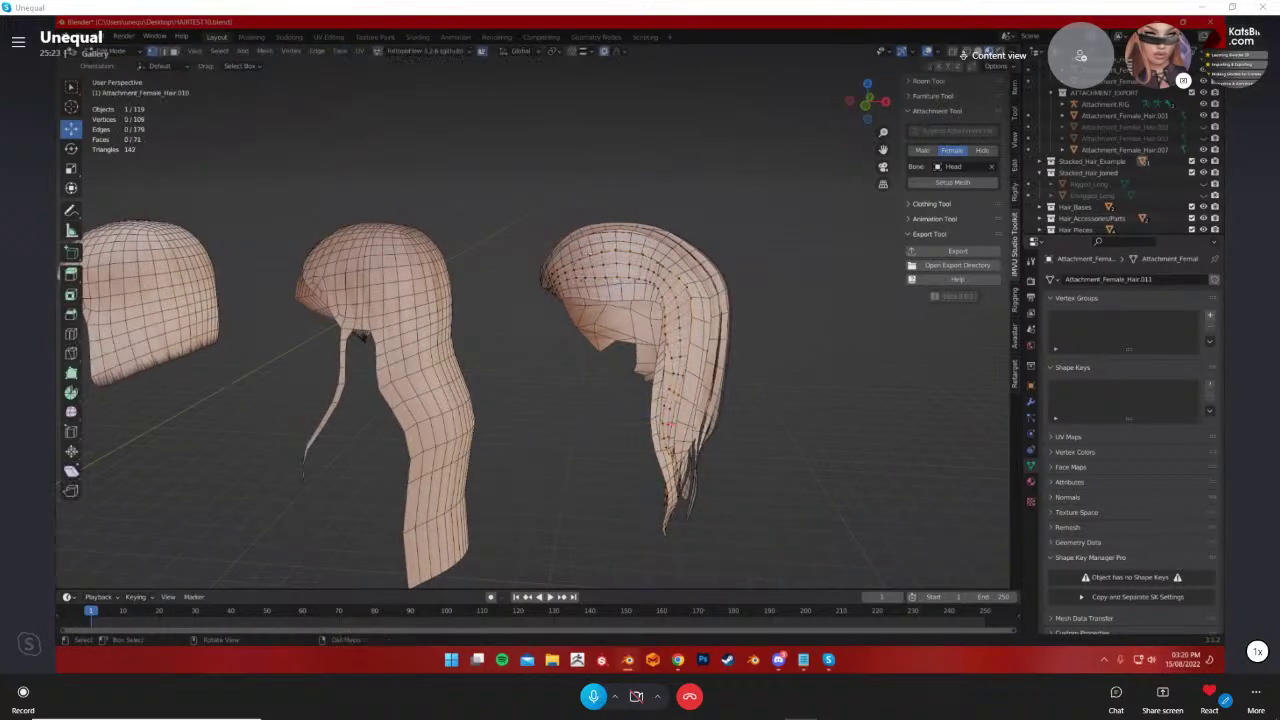
{"action": "key", "text": "a"}
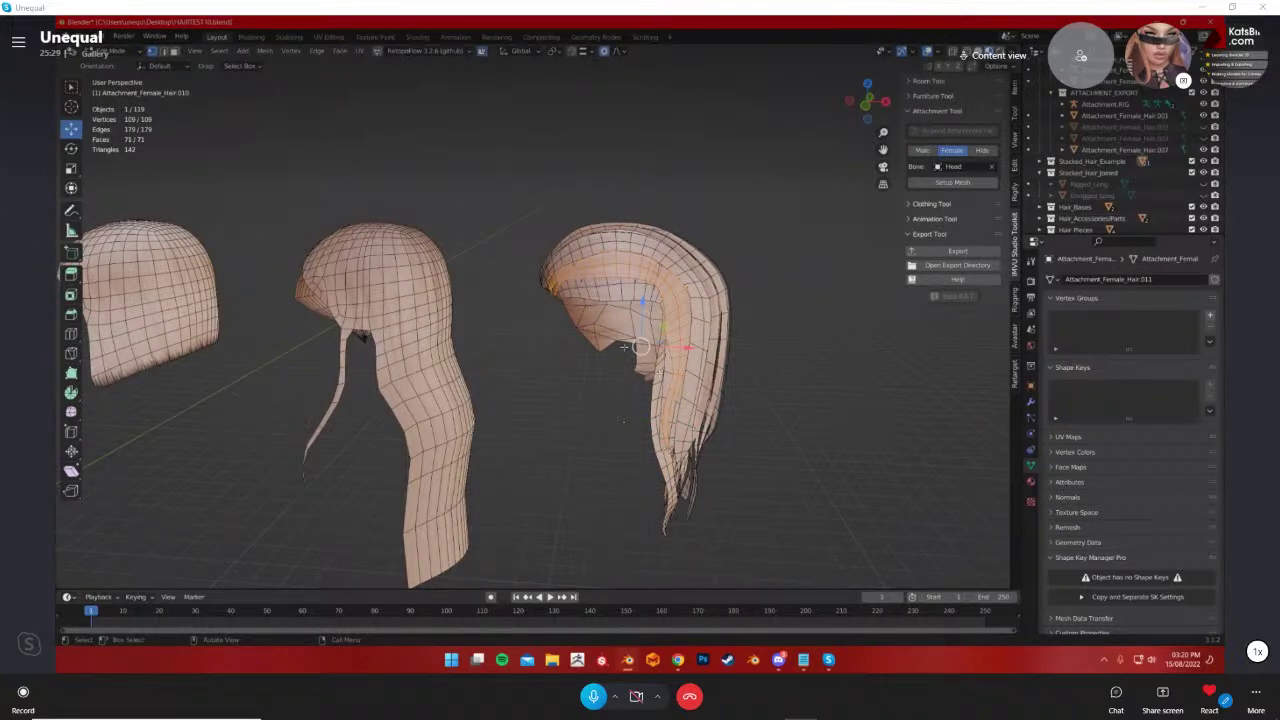
Check the combined mesh statistics of all the layered hairstyle's pieces in Edit Mode, and clear the selection
{"action": "key", "text": "Tab"}
{"action": "left_click_drag", "start_coordinate": [514, 114], "coordinate": [749, 537]}
{"action": "key", "text": "Tab"}
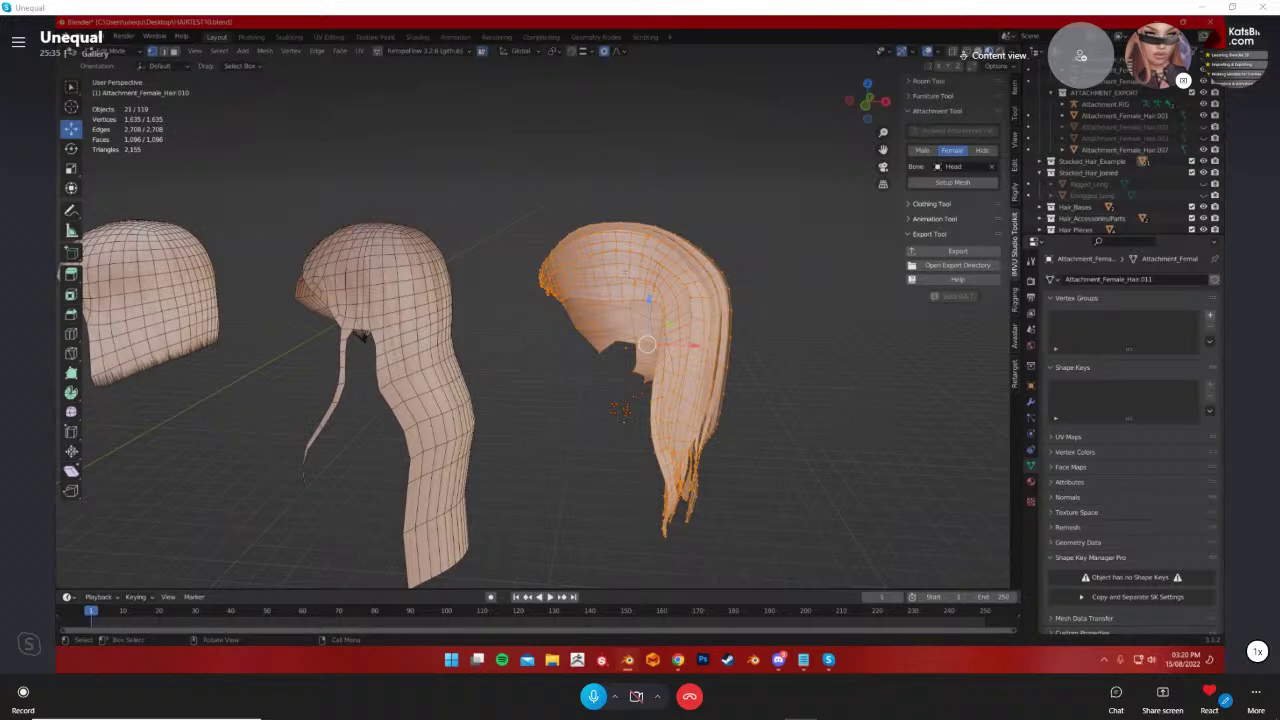
{"action": "middle_click_drag", "start_coordinate": [750, 300], "coordinate": [757, 449]}
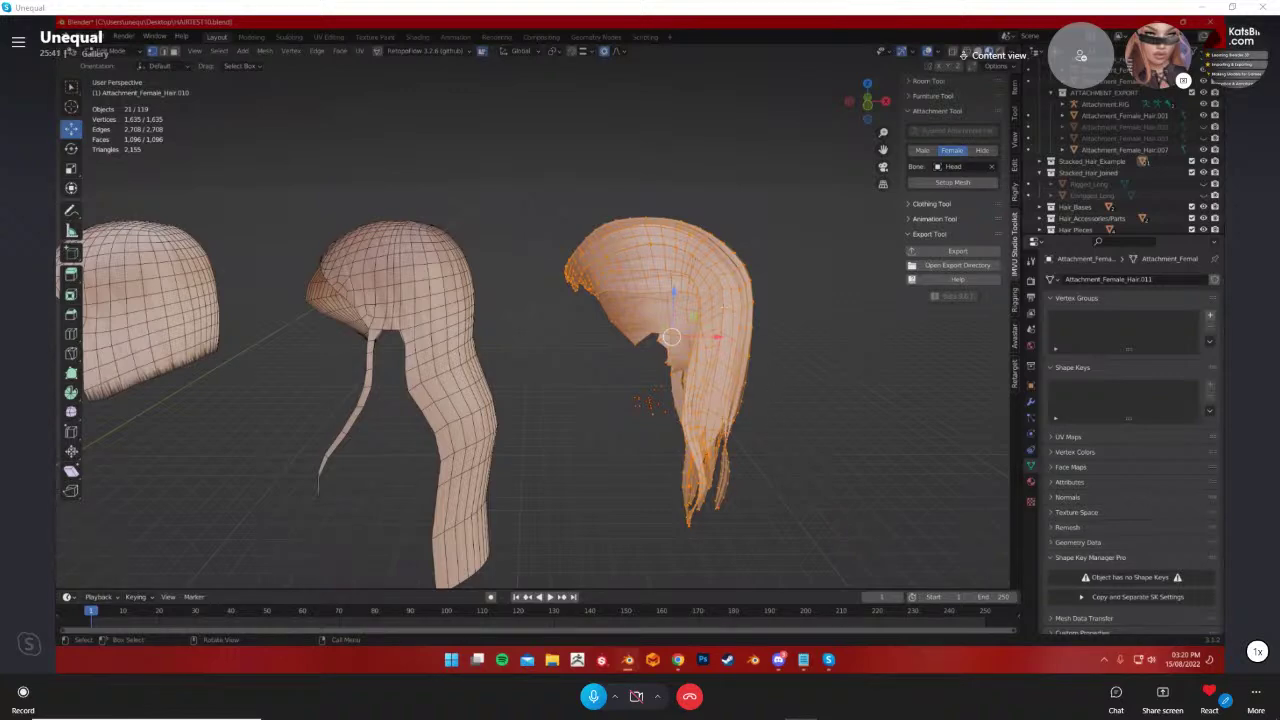
{"action": "key", "text": "Tab"}
{"action": "middle_click_drag", "start_coordinate": [776, 357], "coordinate": [617, 322]}
{"action": "left_click_drag", "start_coordinate": [609, 317], "coordinate": [640, 327]}
{"action": "middle_click_drag", "start_coordinate": [640, 327], "coordinate": [604, 425]}
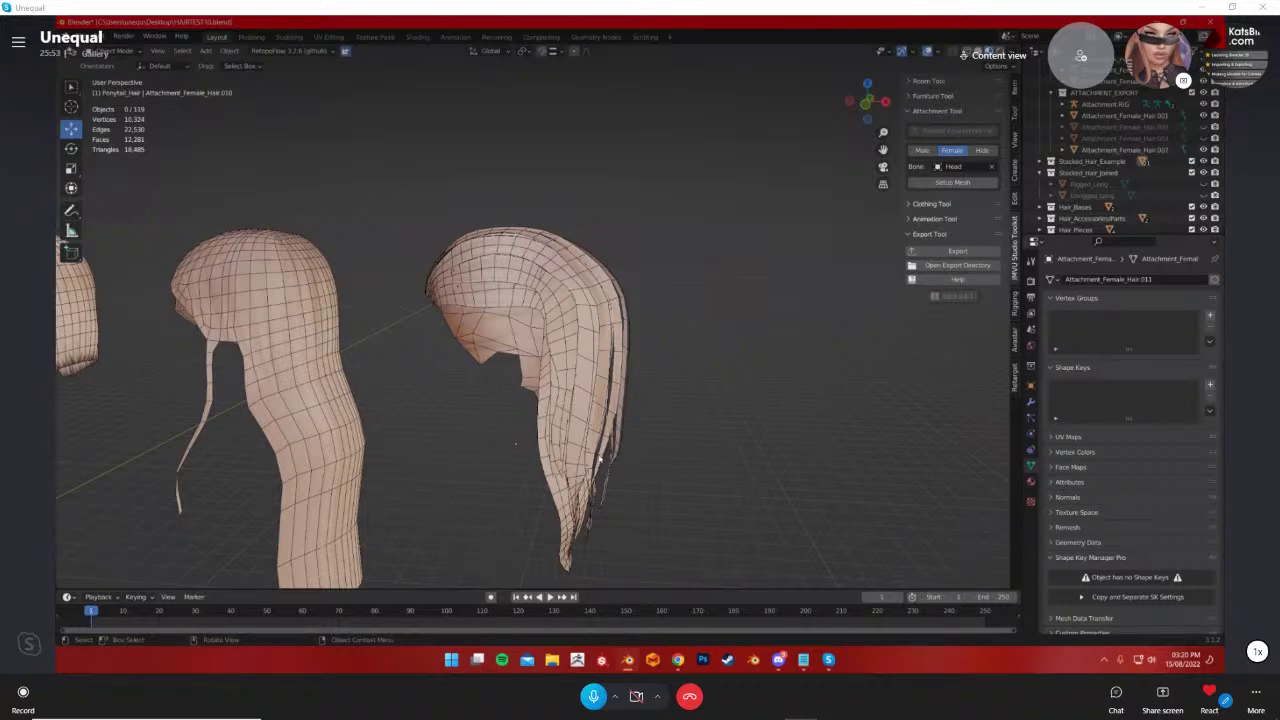
Look along the row of hair bases to the plain ponytail, twisted ponytail and bat-wing headband
{"action": "scroll", "coordinate": [631, 480], "scroll_direction": "down", "scroll_amount": 3}
{"action": "middle_click_drag", "start_coordinate": [555, 405], "coordinate": [648, 410], "text": "shift"}
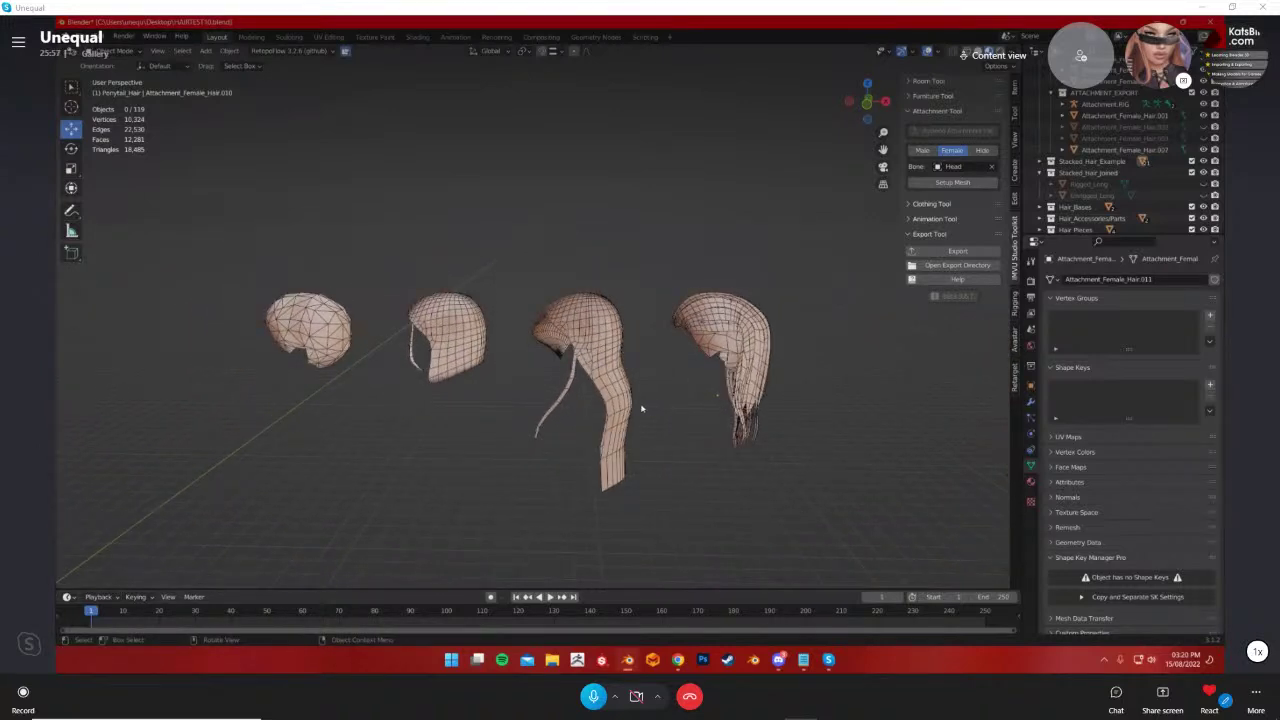
{"action": "middle_click_drag", "start_coordinate": [466, 400], "coordinate": [459, 397], "text": "shift"}
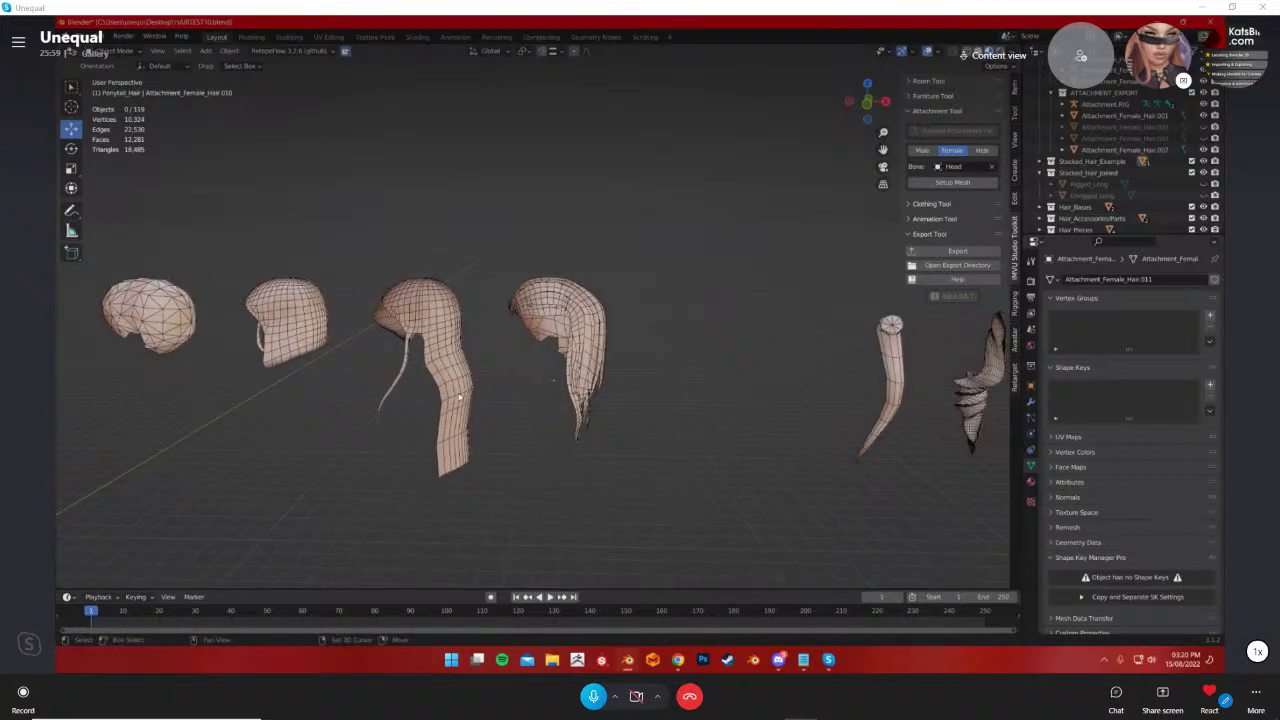
{"action": "middle_click_drag", "start_coordinate": [539, 400], "coordinate": [457, 400], "text": "shift"}
{"action": "middle_click_drag", "start_coordinate": [586, 409], "coordinate": [534, 414], "text": "shift"}
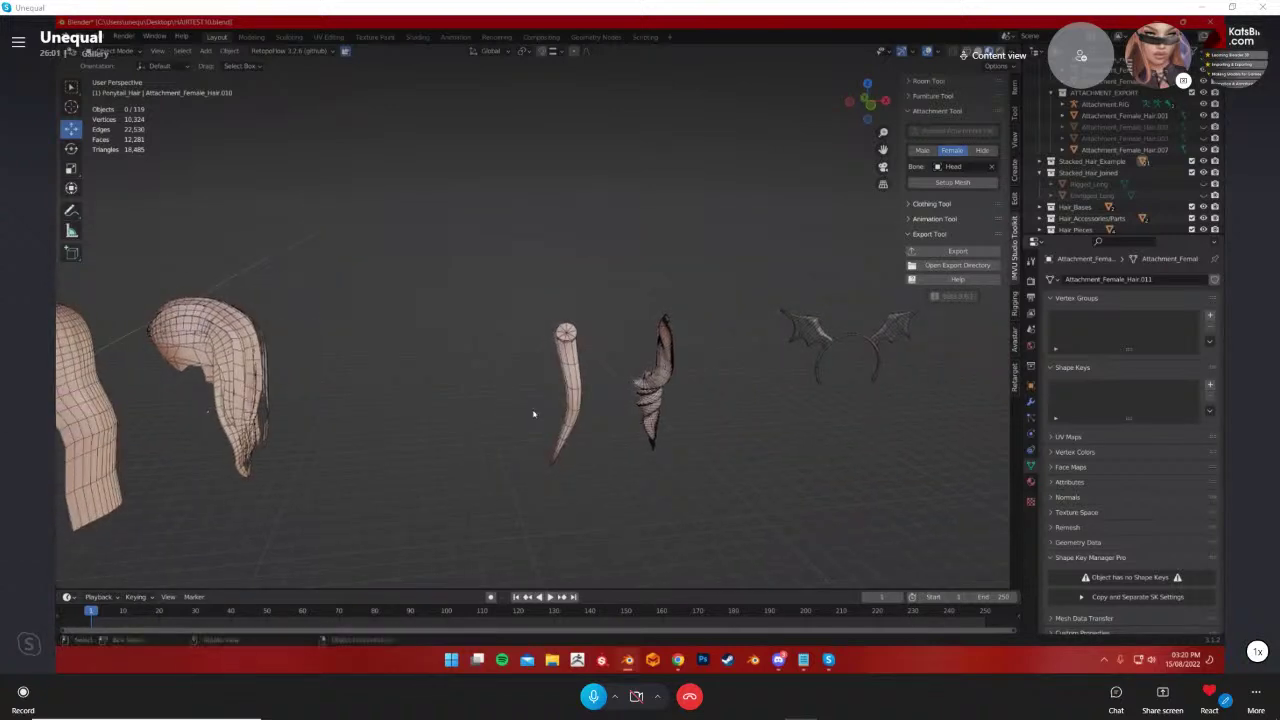
{"action": "key", "text": "Tab"}
{"action": "key", "text": "Tab"}
{"action": "middle_click_drag", "start_coordinate": [717, 454], "coordinate": [660, 434]}
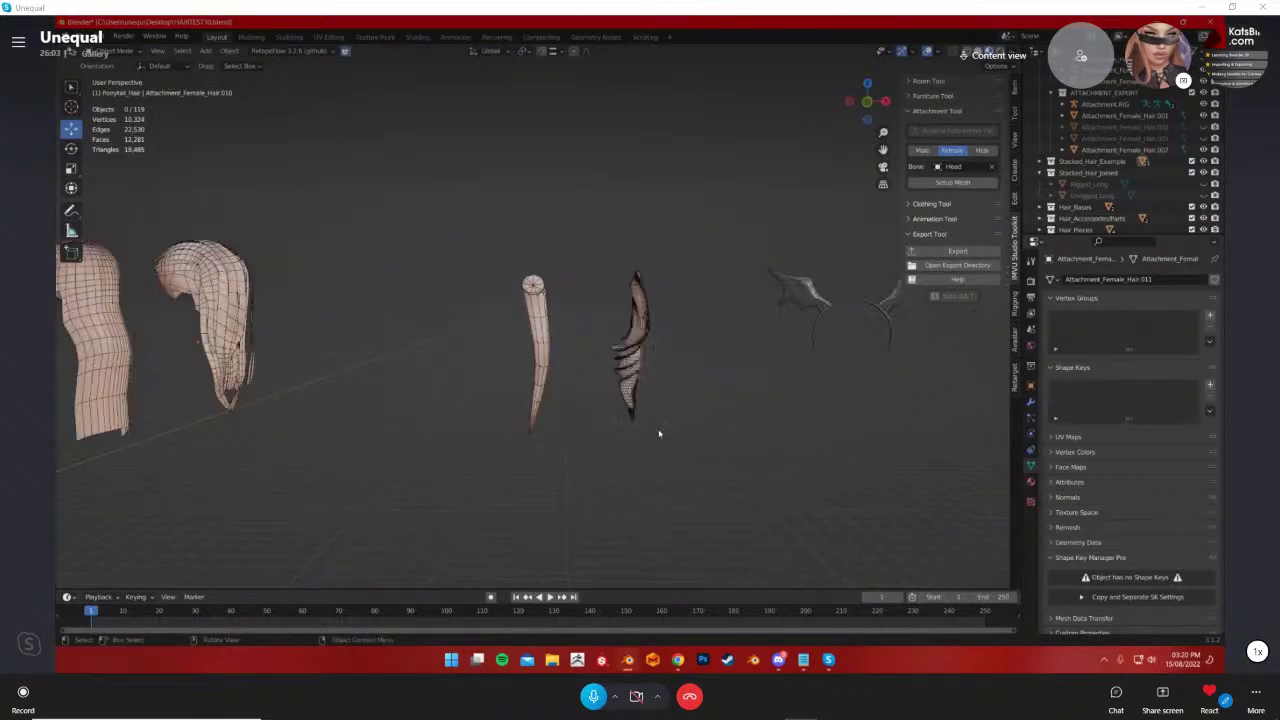
Check the twisted ponytail's mesh statistics and density in Edit Mode
{"action": "scroll", "coordinate": [684, 393], "scroll_direction": "up", "scroll_amount": 3}
{"action": "left_click_drag", "start_coordinate": [643, 159], "coordinate": [820, 570]}
{"action": "mouse_move", "coordinate": [766, 519]}
{"action": "middle_mouse_down"}
{"action": "mouse_move", "coordinate": [746, 514]}
{"action": "mouse_move", "coordinate": [763, 514]}
{"action": "middle_mouse_up"}
{"action": "key", "text": "Tab"}
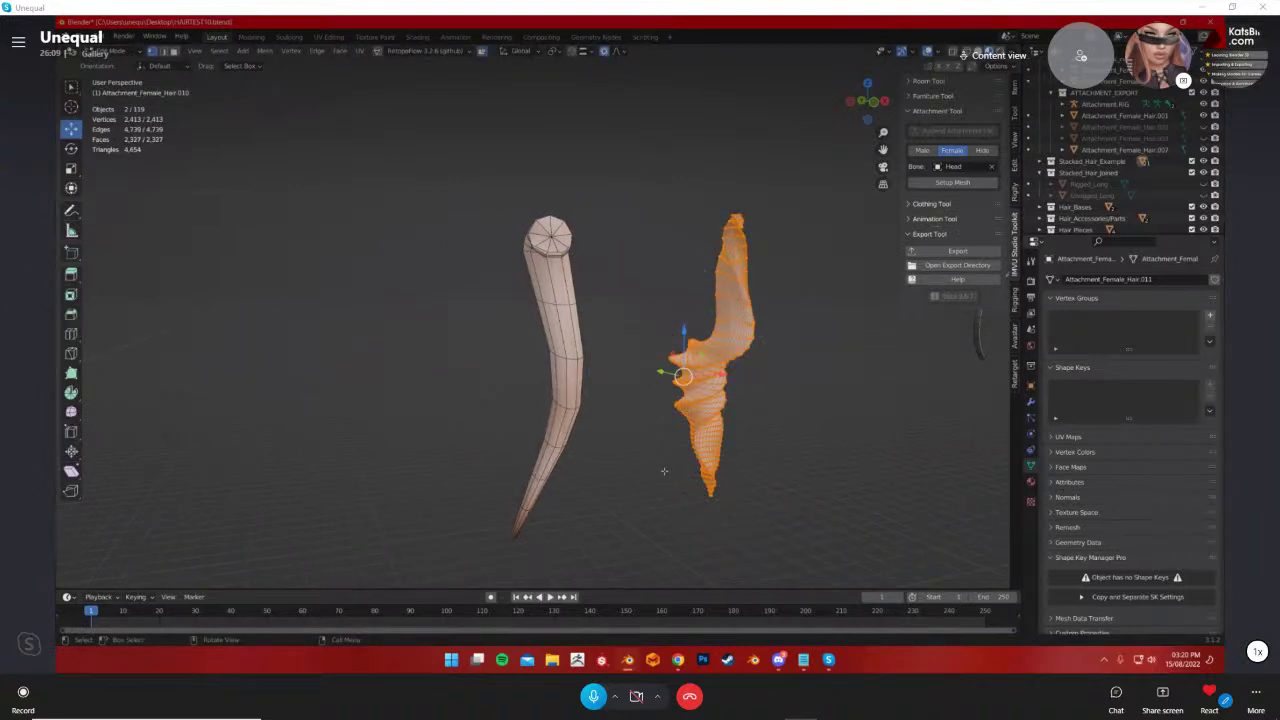
{"action": "key", "text": "Tab"}
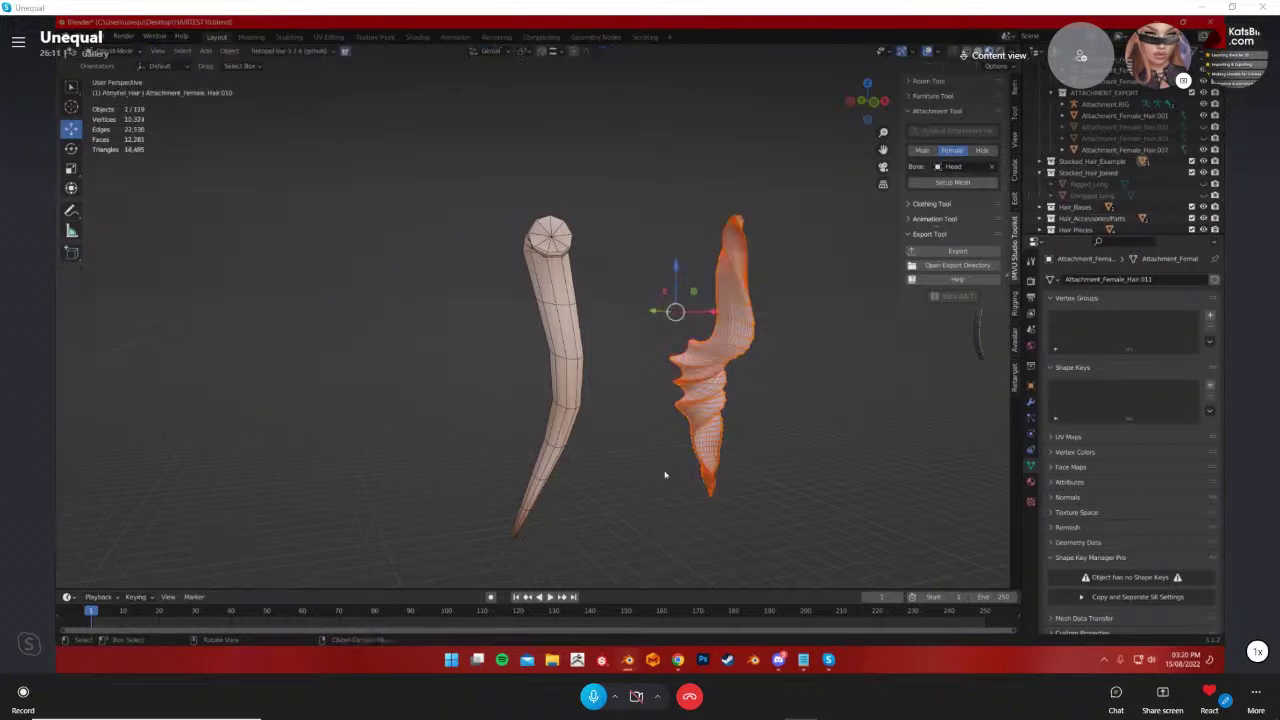
{"action": "middle_click_drag", "start_coordinate": [666, 471], "coordinate": [717, 438]}
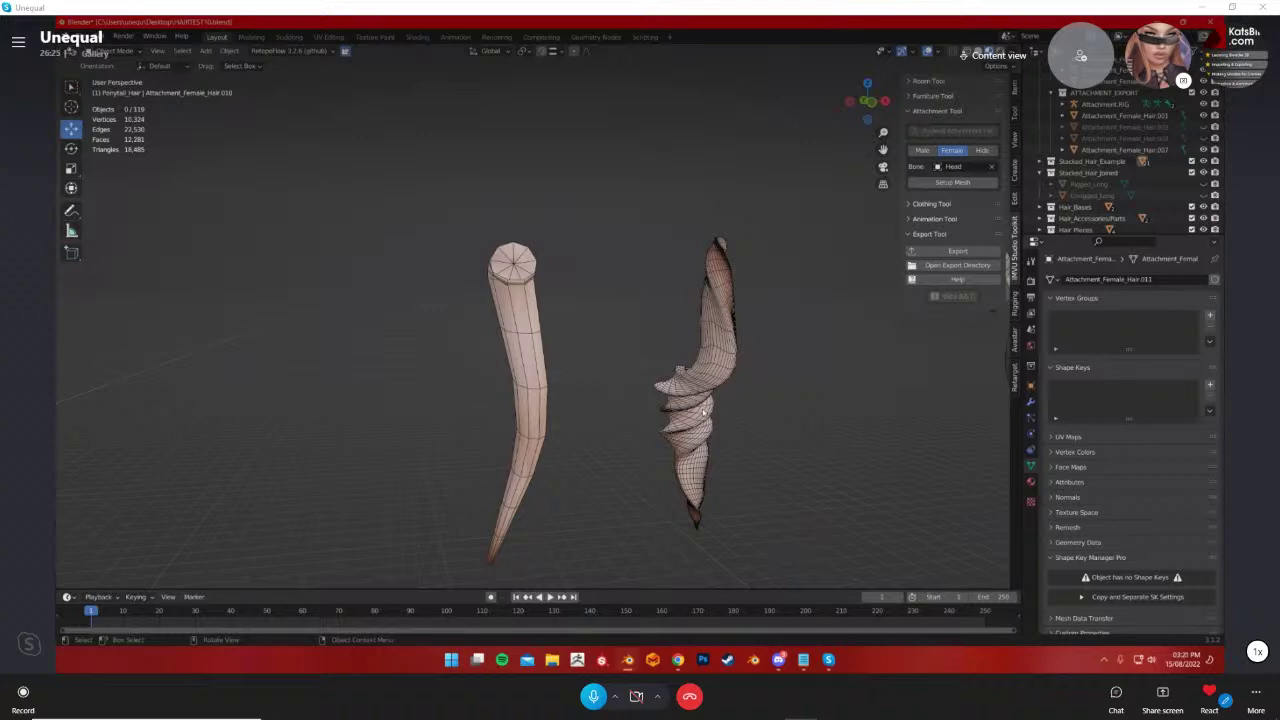
Compare the topology of the plain and twisted ponytails from several angles
{"action": "middle_click_drag", "start_coordinate": [625, 484], "coordinate": [743, 509]}
{"action": "middle_click_drag", "start_coordinate": [620, 514], "coordinate": [579, 440]}
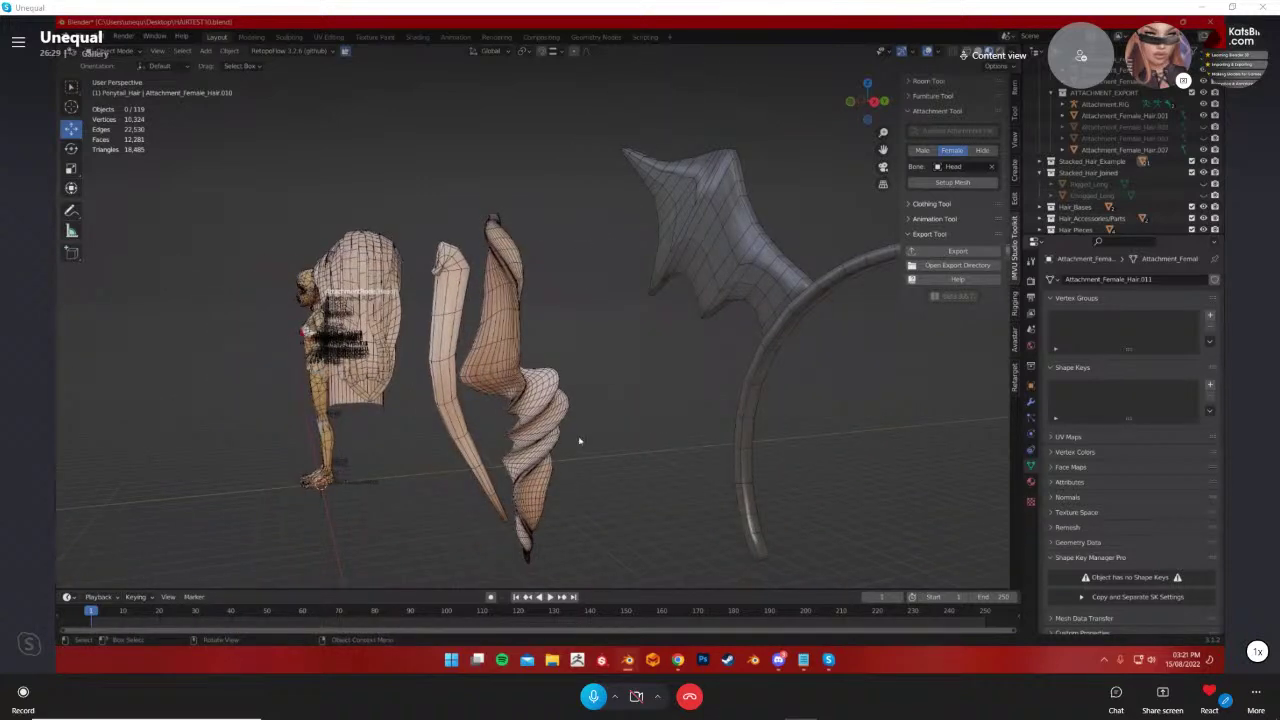
{"action": "middle_click_drag", "start_coordinate": [585, 497], "coordinate": [571, 503]}
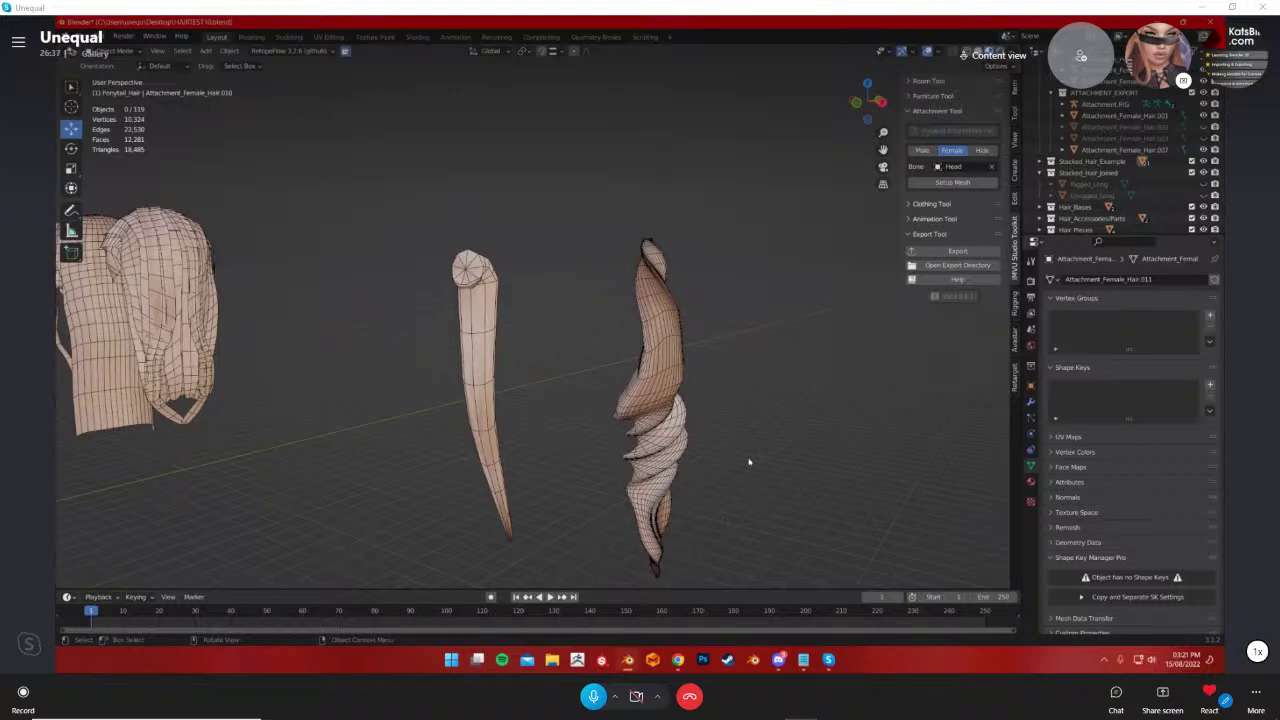
{"action": "middle_click_drag", "start_coordinate": [749, 457], "coordinate": [720, 400]}
{"action": "middle_click_drag", "start_coordinate": [765, 282], "coordinate": [790, 430]}
{"action": "mouse_move", "coordinate": [719, 455]}
{"action": "middle_mouse_down"}
{"action": "mouse_move", "coordinate": [751, 500]}
{"action": "mouse_move", "coordinate": [711, 471]}
{"action": "middle_mouse_up"}
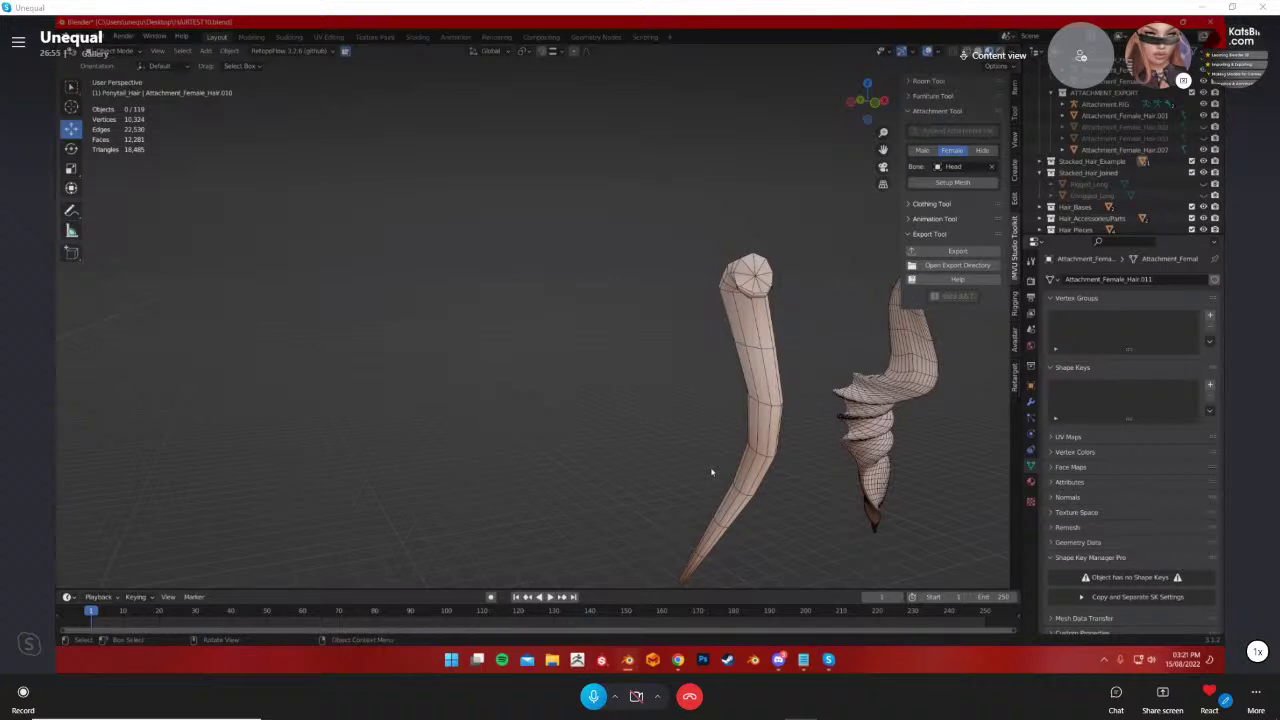
{"action": "mouse_move", "coordinate": [685, 463]}
{"action": "middle_mouse_down"}
{"action": "mouse_move", "coordinate": [709, 466]}
{"action": "mouse_move", "coordinate": [697, 456]}
{"action": "middle_mouse_up"}
Select the plain ponytail, check its mesh statistics in Edit Mode, and deselect it
{"action": "left_click", "coordinate": [697, 456]}
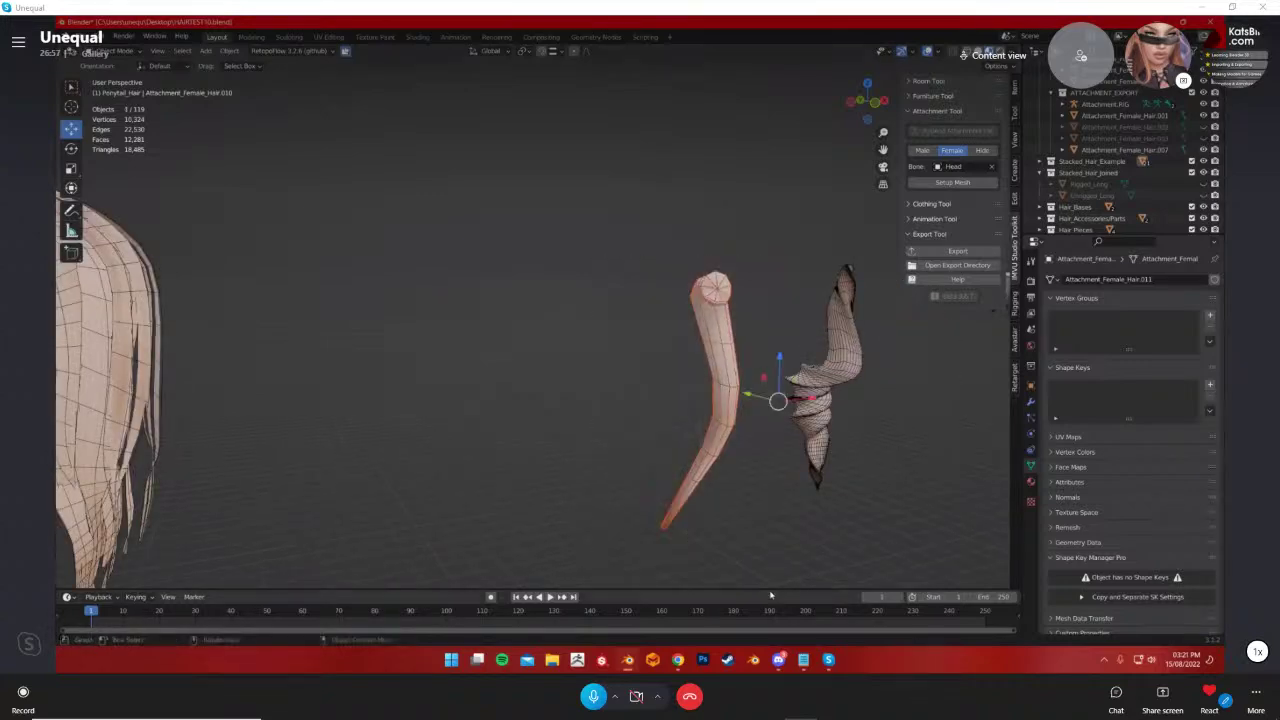
{"action": "left_click", "coordinate": [743, 548]}
{"action": "left_click", "coordinate": [712, 362]}
{"action": "middle_click_drag", "start_coordinate": [712, 362], "coordinate": [502, 420]}
{"action": "left_click", "coordinate": [600, 436]}
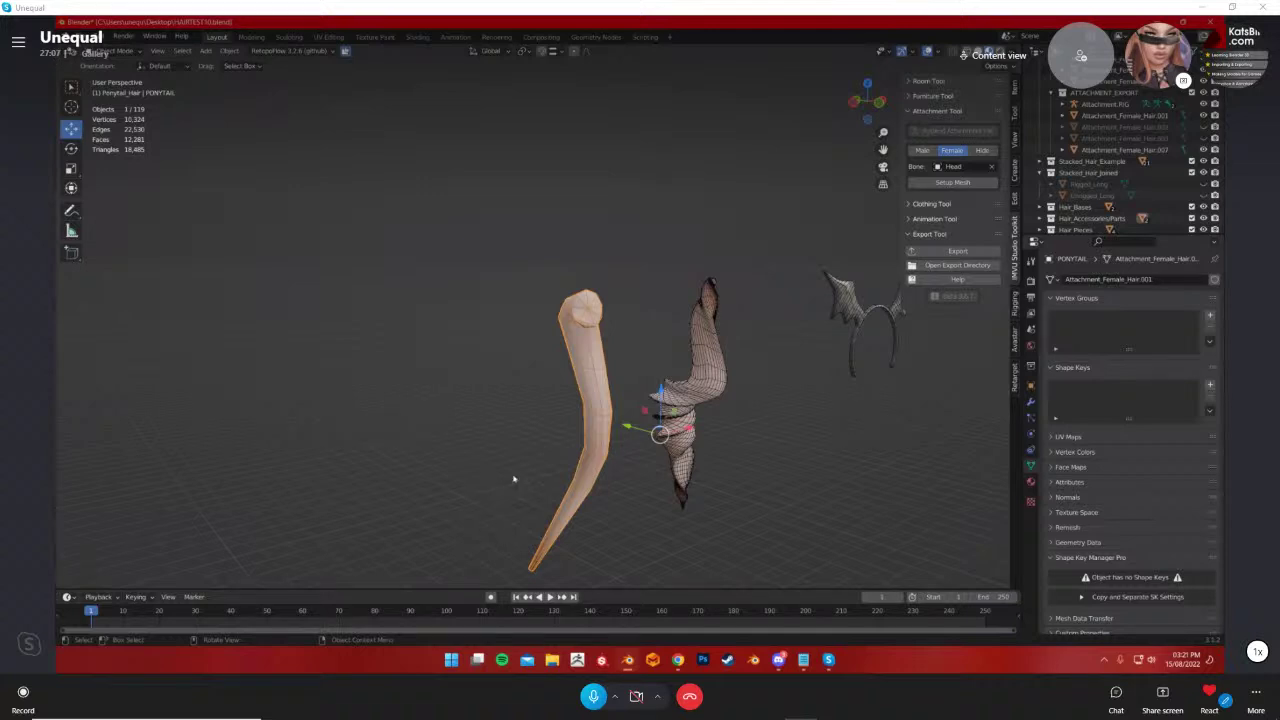
{"action": "key", "text": "Tab"}
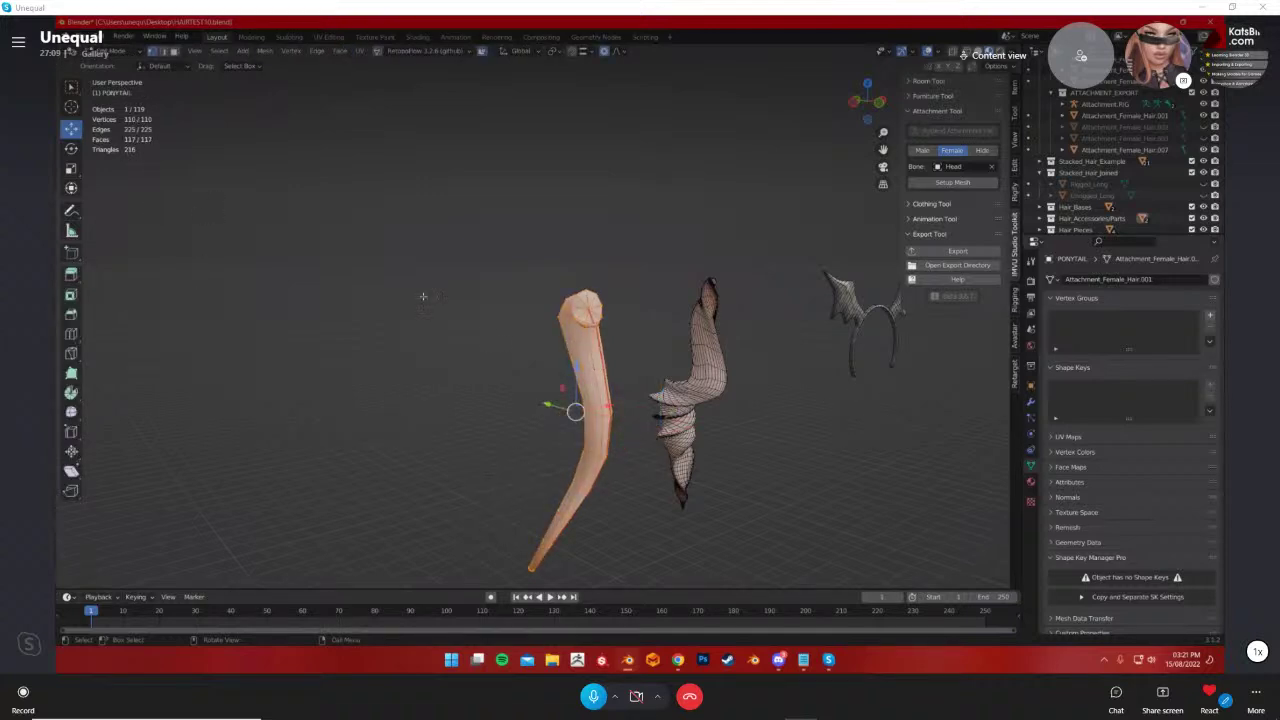
{"action": "key", "text": "Tab"}
{"action": "left_click", "coordinate": [469, 377]}
Examine the plain ponytail's edge loops beside the twisted one, and inspect the bat-wing headband's mesh
{"action": "middle_click_drag", "start_coordinate": [507, 377], "coordinate": [520, 382]}
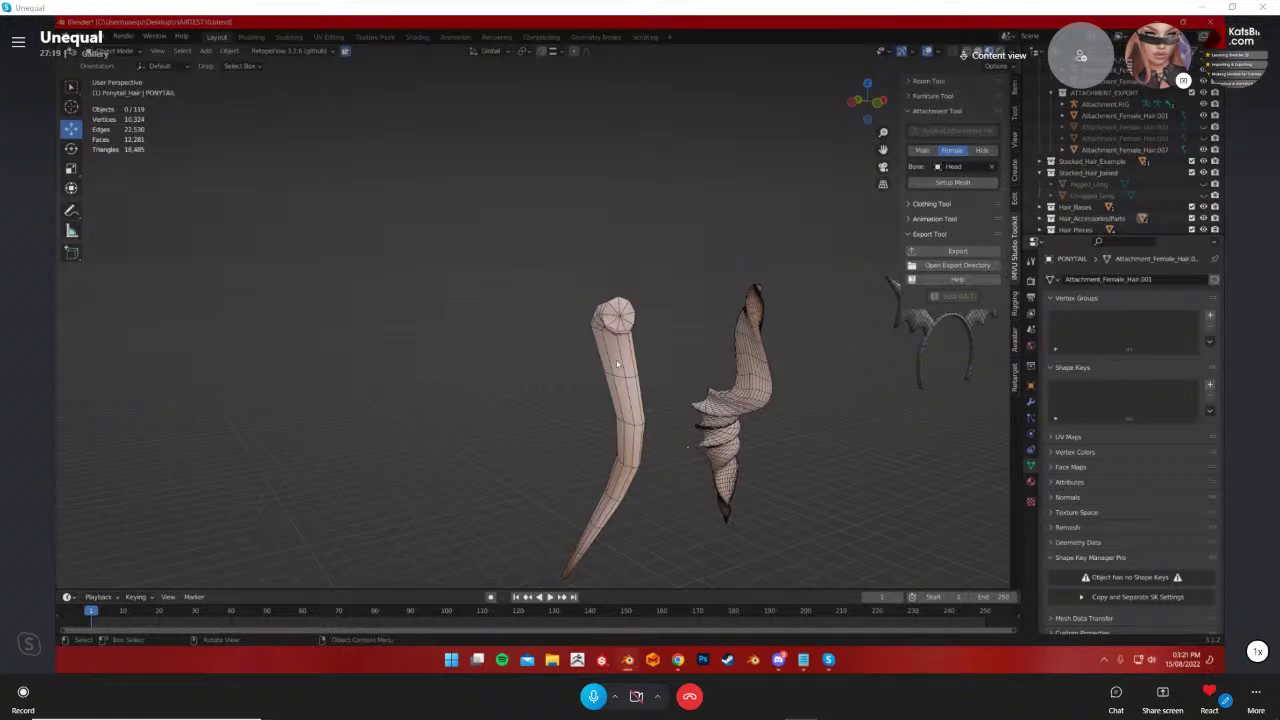
{"action": "middle_click_drag", "start_coordinate": [618, 364], "coordinate": [587, 259]}
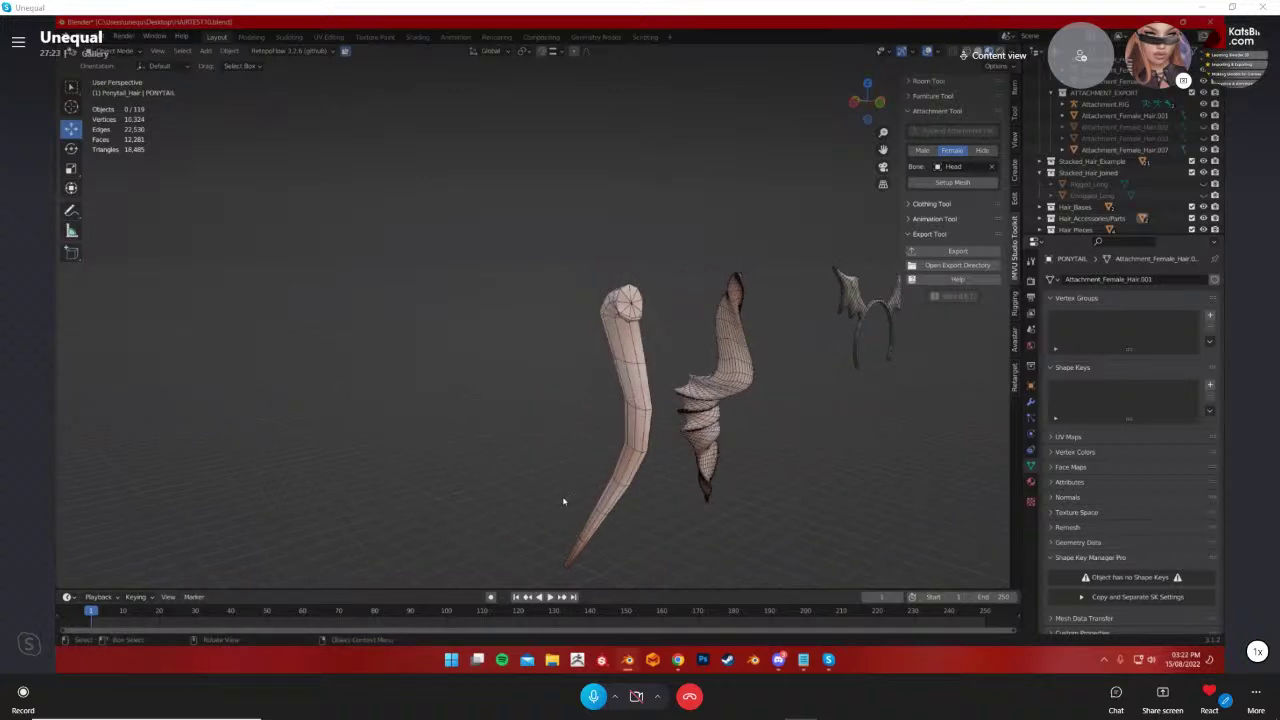
{"action": "key", "text": "Tab"}
{"action": "key", "text": "Tab"}
{"action": "middle_click_drag", "start_coordinate": [546, 474], "coordinate": [517, 474]}
{"action": "middle_click_drag", "start_coordinate": [599, 424], "coordinate": [644, 426]}
{"action": "left_click", "coordinate": [674, 347]}
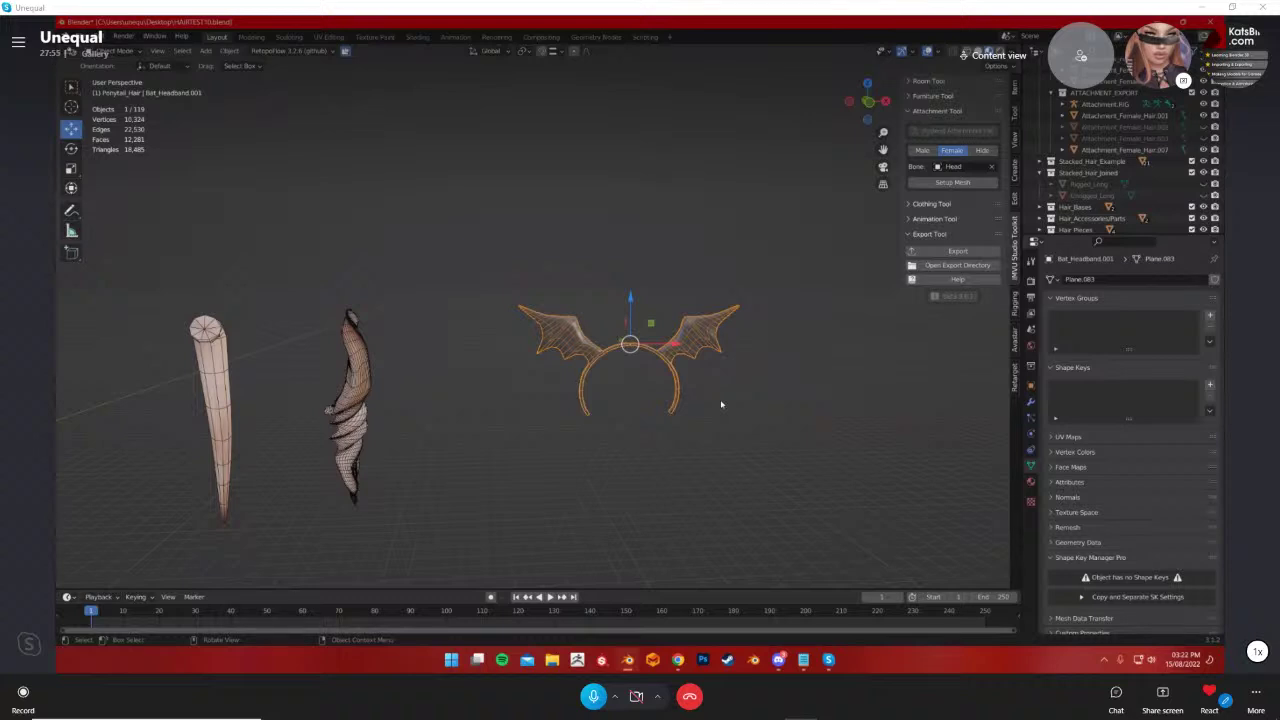
{"action": "left_click", "coordinate": [721, 404]}
View the short and long hair cards beside the avatar from the front and at an angle
{"action": "middle_click_drag", "start_coordinate": [673, 416], "coordinate": [413, 312], "text": "shift"}
{"action": "mouse_move", "coordinate": [518, 458]}
{"action": "middle_mouse_down"}
{"action": "mouse_move", "coordinate": [569, 403]}
{"action": "mouse_move", "coordinate": [426, 486]}
{"action": "mouse_move", "coordinate": [680, 380]}
{"action": "mouse_move", "coordinate": [600, 449]}
{"action": "mouse_move", "coordinate": [643, 474]}
{"action": "mouse_move", "coordinate": [117, 466]}
{"action": "mouse_move", "coordinate": [917, 466]}
{"action": "mouse_move", "coordinate": [146, 457]}
{"action": "mouse_move", "coordinate": [669, 469]}
{"action": "mouse_move", "coordinate": [478, 479]}
{"action": "mouse_move", "coordinate": [517, 443]}
{"action": "middle_mouse_up"}
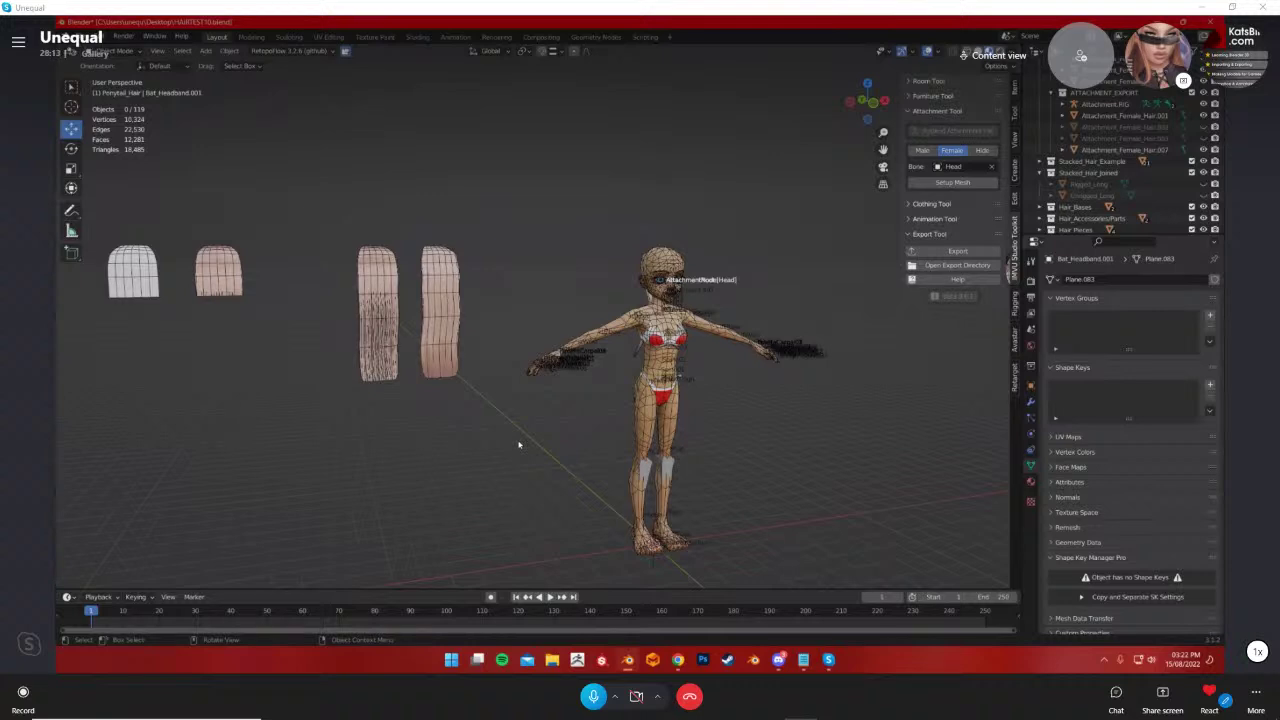
{"action": "mouse_move", "coordinate": [517, 431]}
{"action": "middle_mouse_down"}
{"action": "mouse_move", "coordinate": [526, 449]}
{"action": "mouse_move", "coordinate": [514, 449]}
{"action": "middle_mouse_up"}
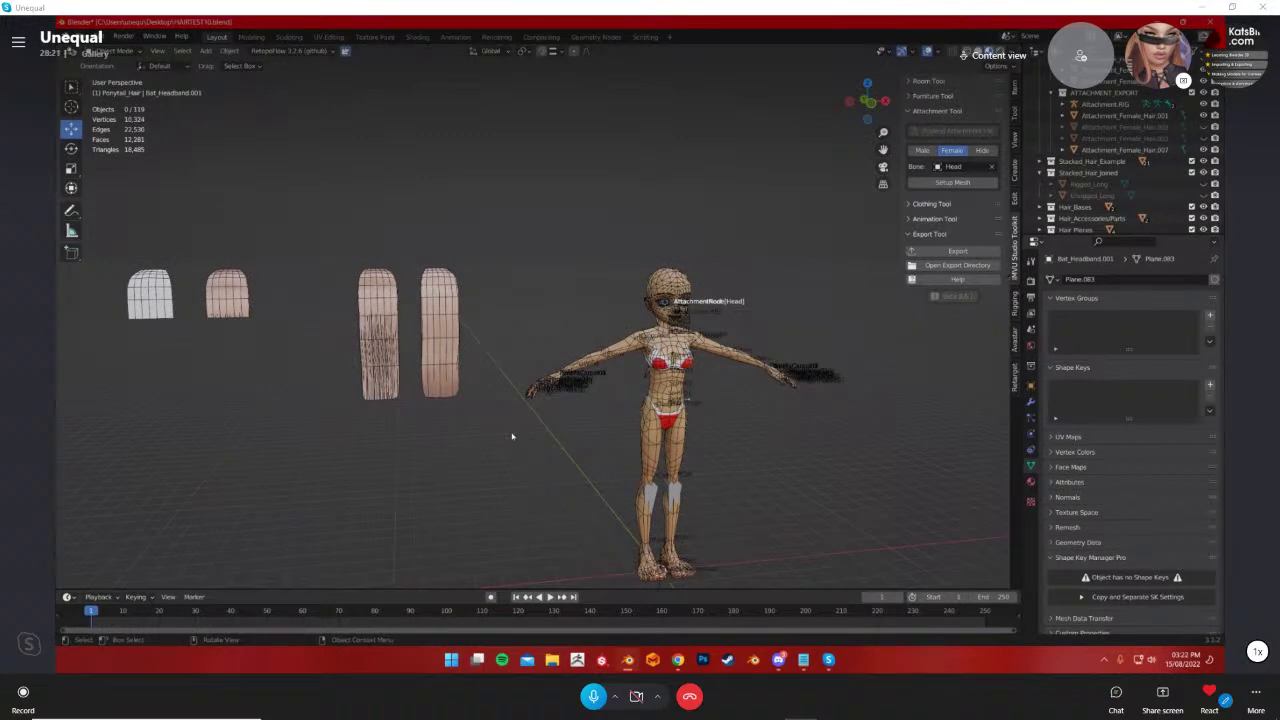
{"action": "middle_click_drag", "start_coordinate": [386, 449], "coordinate": [443, 394]}
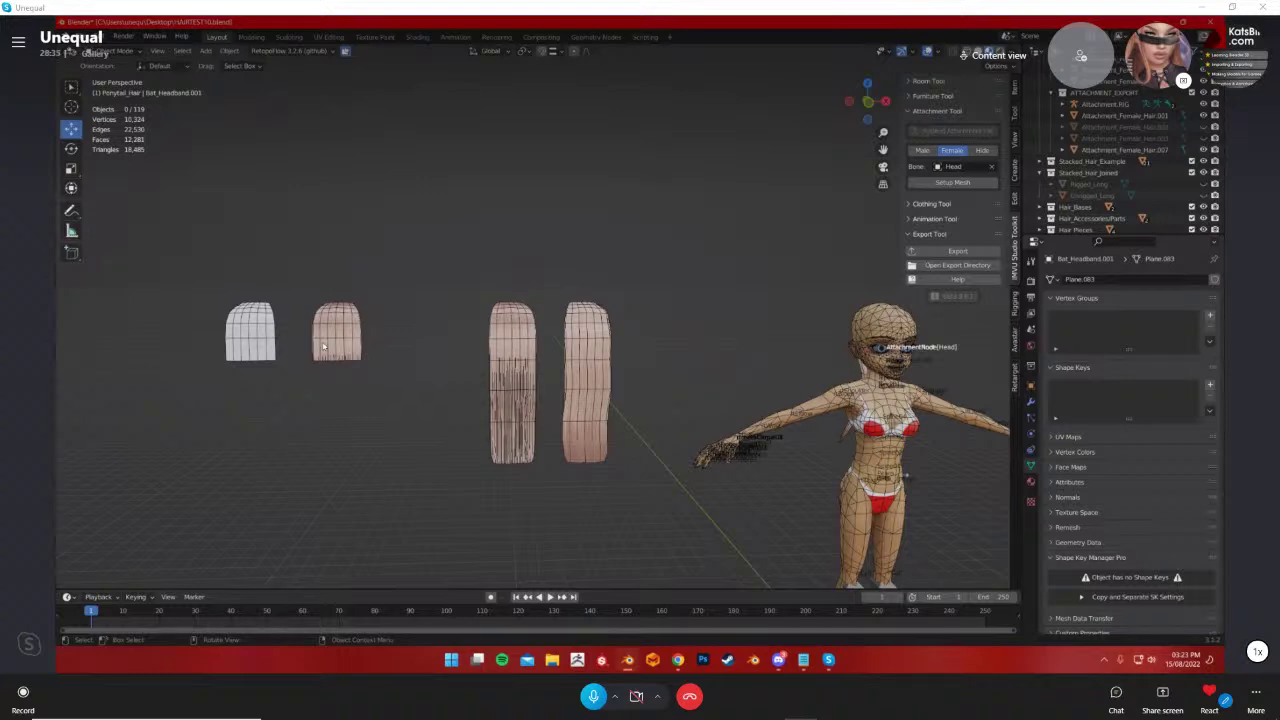
{"action": "middle_click_drag", "start_coordinate": [408, 282], "coordinate": [600, 380]}
Toggle the two hidden female hair attachments on and back off, and look through the avatar's objects in the outliner
{"action": "left_click", "coordinate": [1203, 127]}
{"action": "left_click", "coordinate": [1203, 127]}
{"action": "left_click", "coordinate": [1204, 139]}
{"action": "left_click", "coordinate": [1204, 139]}
{"action": "scroll", "coordinate": [1190, 145], "scroll_direction": "up", "scroll_amount": 10}
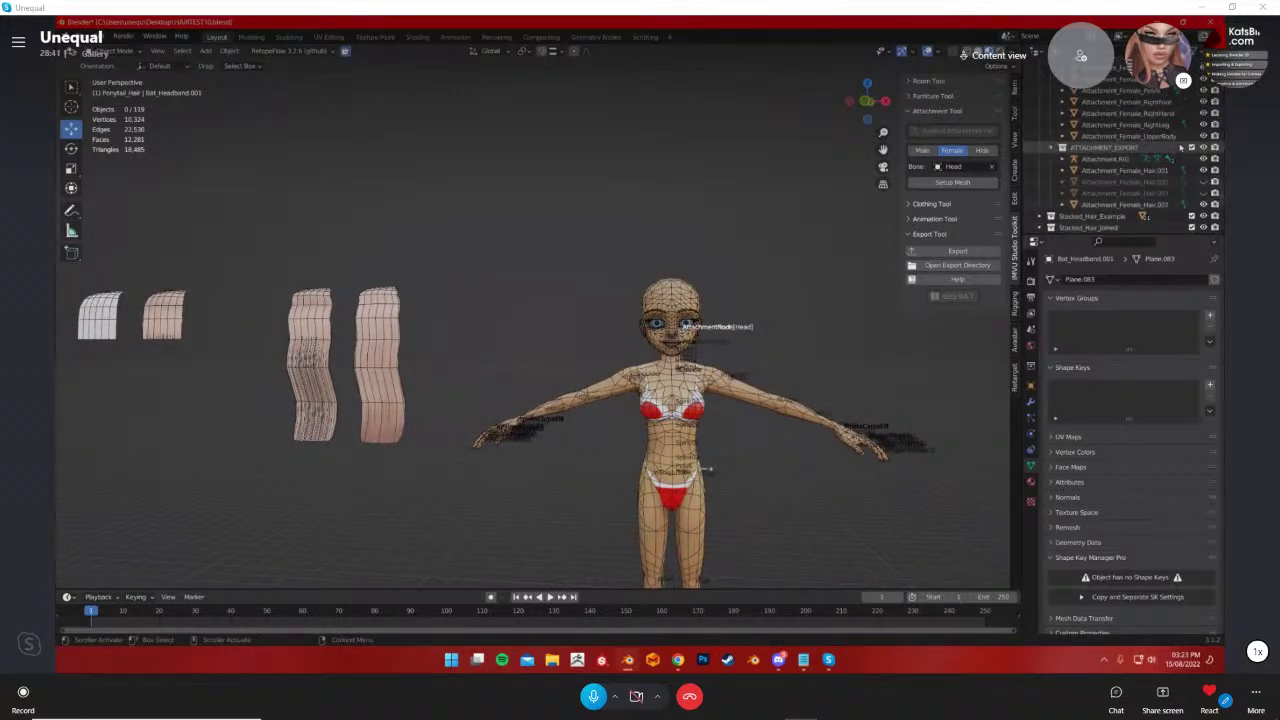
{"action": "scroll", "coordinate": [1178, 148], "scroll_direction": "up", "scroll_amount": 5}
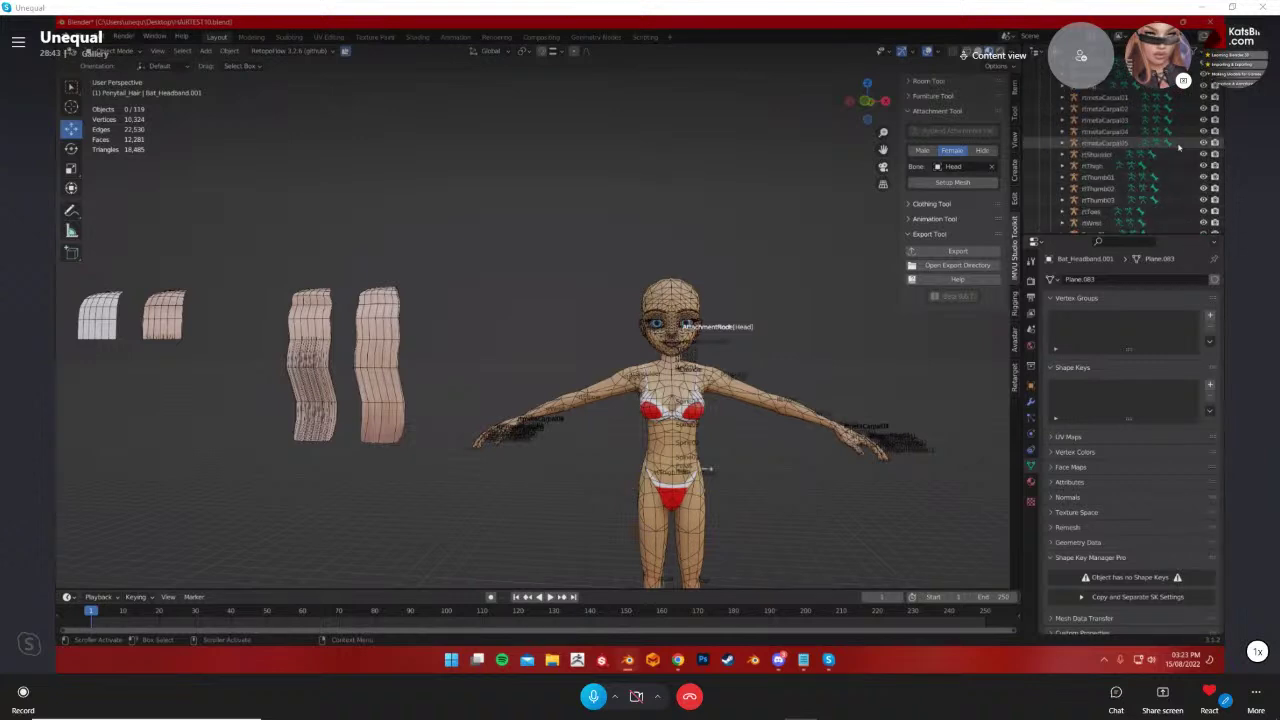
{"action": "scroll", "coordinate": [1178, 148], "scroll_direction": "down", "scroll_amount": 5}
{"action": "scroll", "coordinate": [1173, 148], "scroll_direction": "down", "scroll_amount": 8}
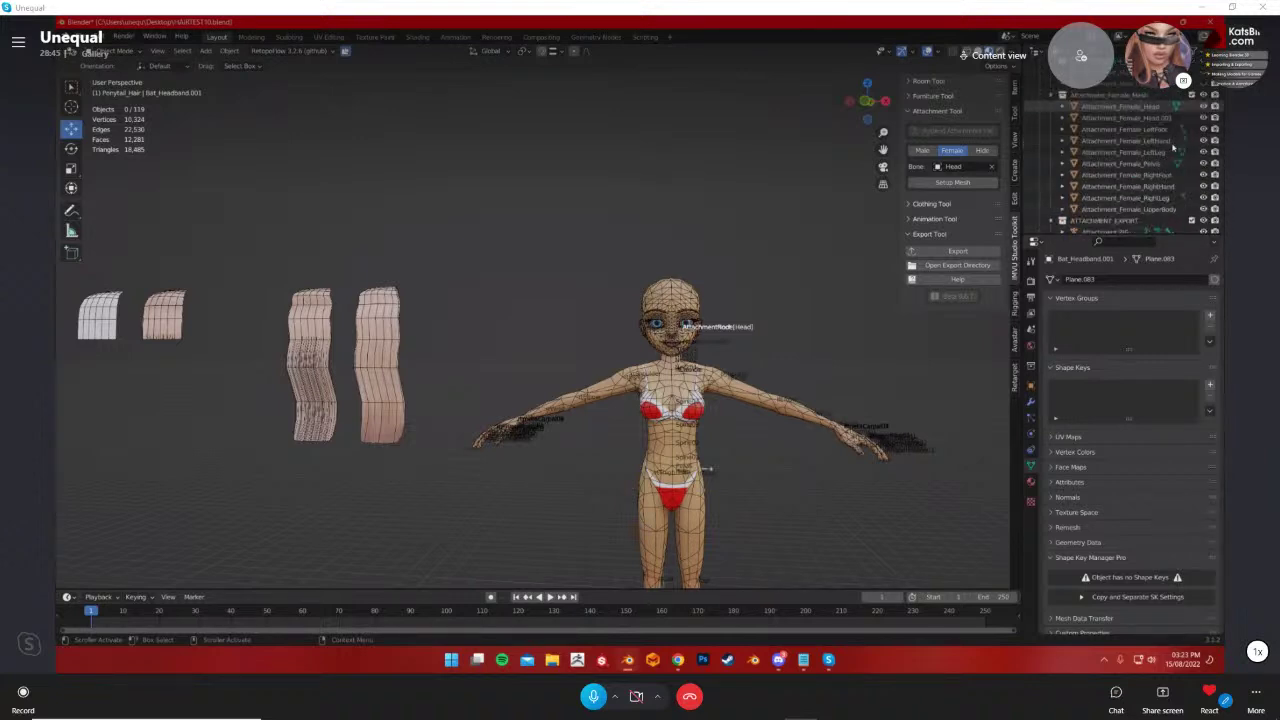
Duplicate the short bob hair base and move the copy about -7.5 m along X, beside the avatar
{"action": "middle_click_drag", "start_coordinate": [877, 287], "coordinate": [530, 245], "text": "shift"}
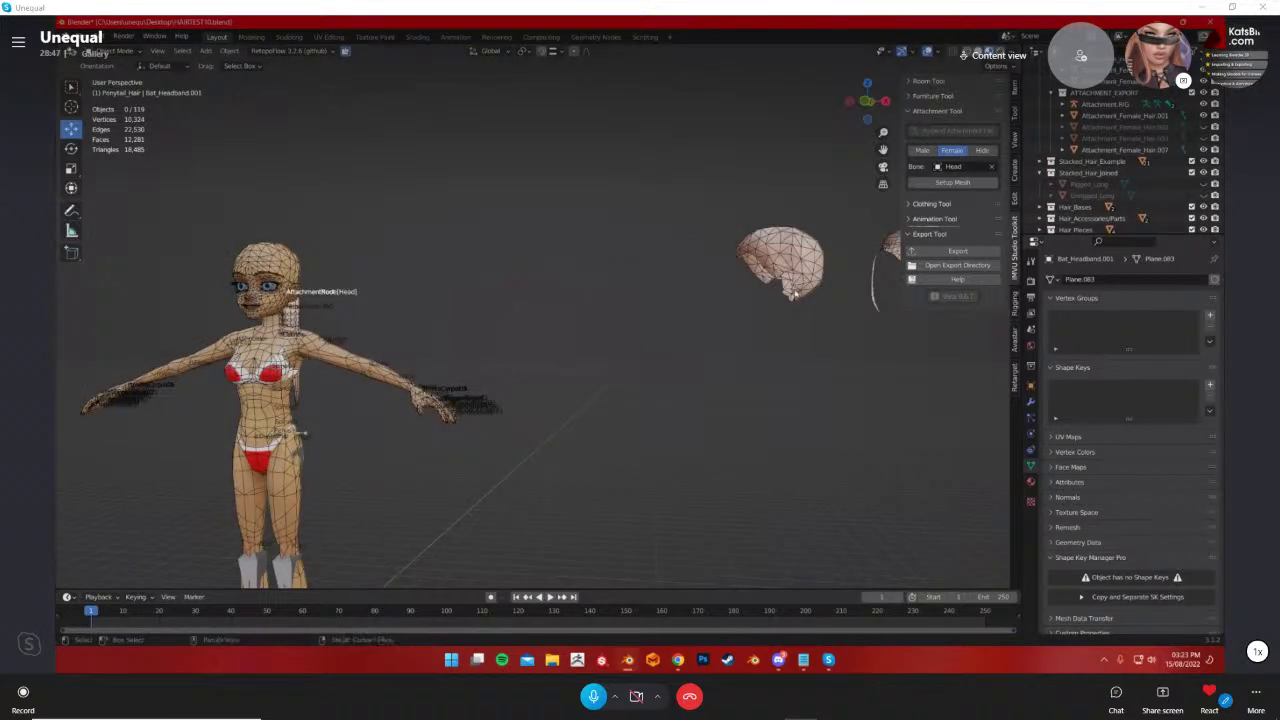
{"action": "left_click", "coordinate": [806, 258]}
{"action": "middle_click_drag", "start_coordinate": [818, 270], "coordinate": [807, 427]}
{"action": "left_click", "coordinate": [807, 427]}
{"action": "middle_click_drag", "start_coordinate": [902, 466], "coordinate": [862, 425], "text": "shift"}
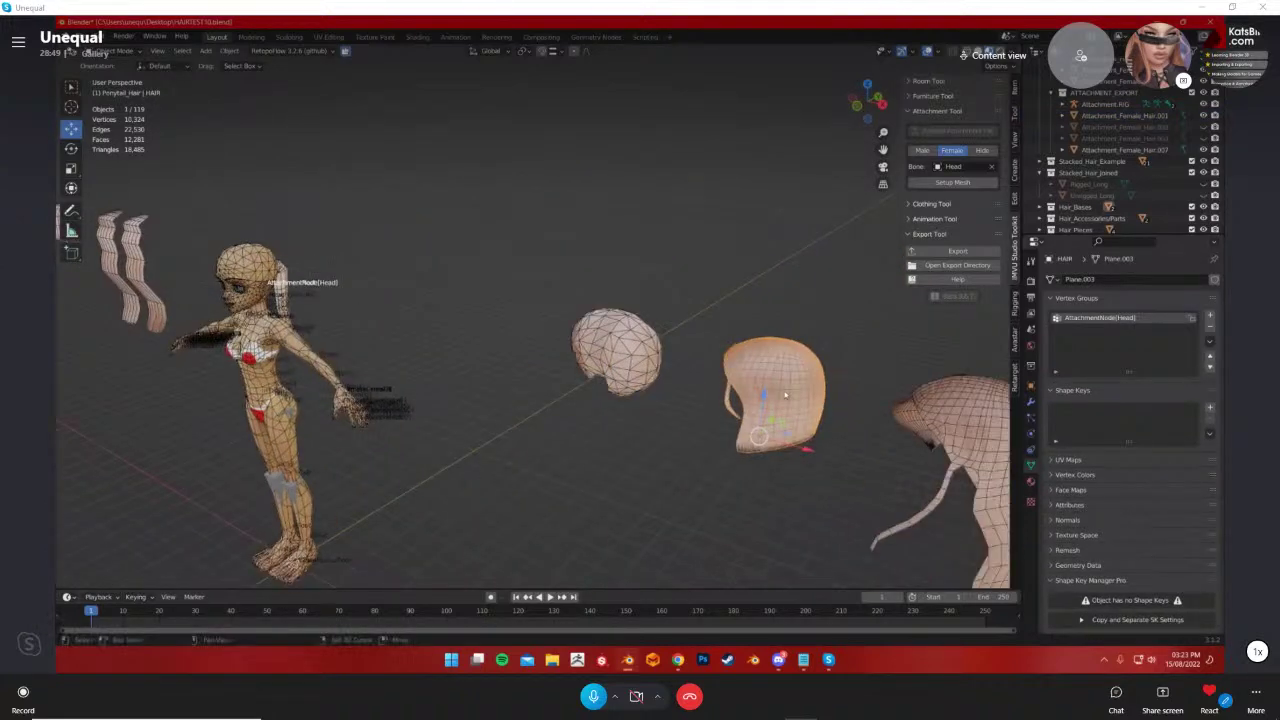
{"action": "key", "text": "shift+d"}
{"action": "right_click", "coordinate": [862, 425]}
{"action": "left_click_drag", "start_coordinate": [821, 454], "coordinate": [532, 402]}
{"action": "left_click", "coordinate": [781, 419]}
{"action": "left_click_drag", "start_coordinate": [803, 452], "coordinate": [470, 357]}
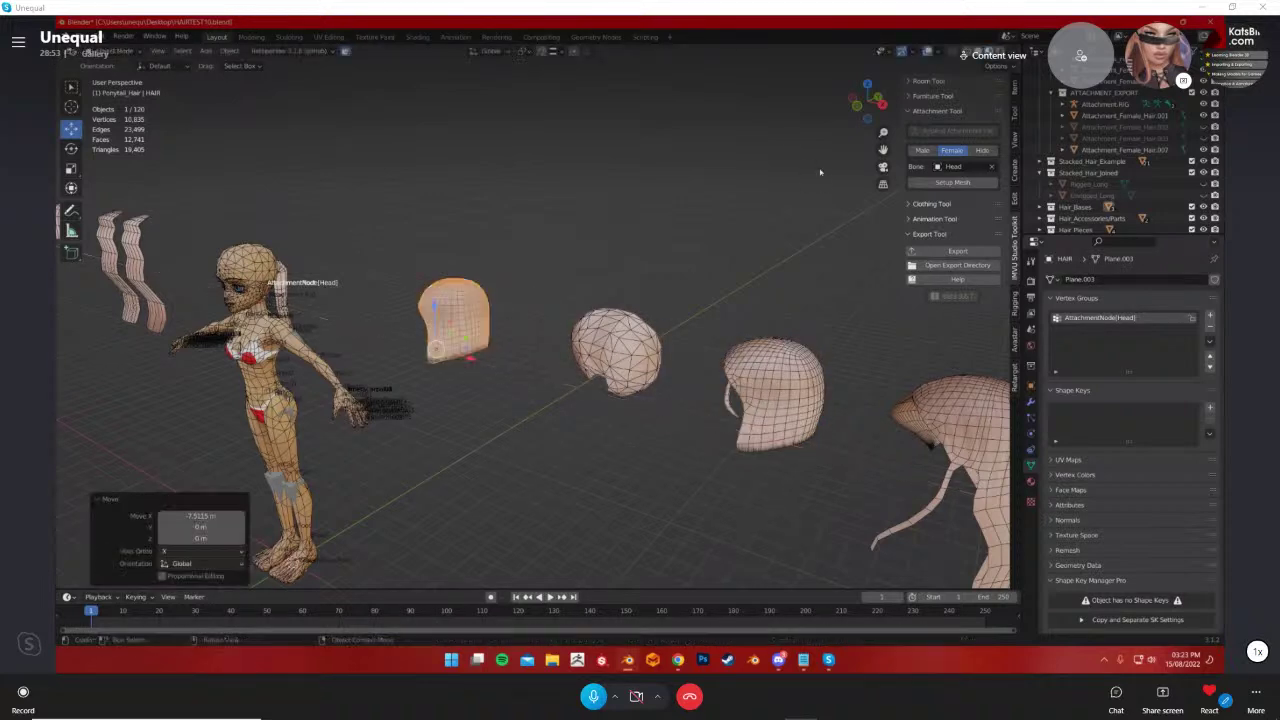
Turn off the wireframe overlay, and undo the deselection of the duplicated bob base
{"action": "left_click", "coordinate": [937, 50]}
{"action": "left_click", "coordinate": [868, 254]}
{"action": "left_click", "coordinate": [560, 231]}
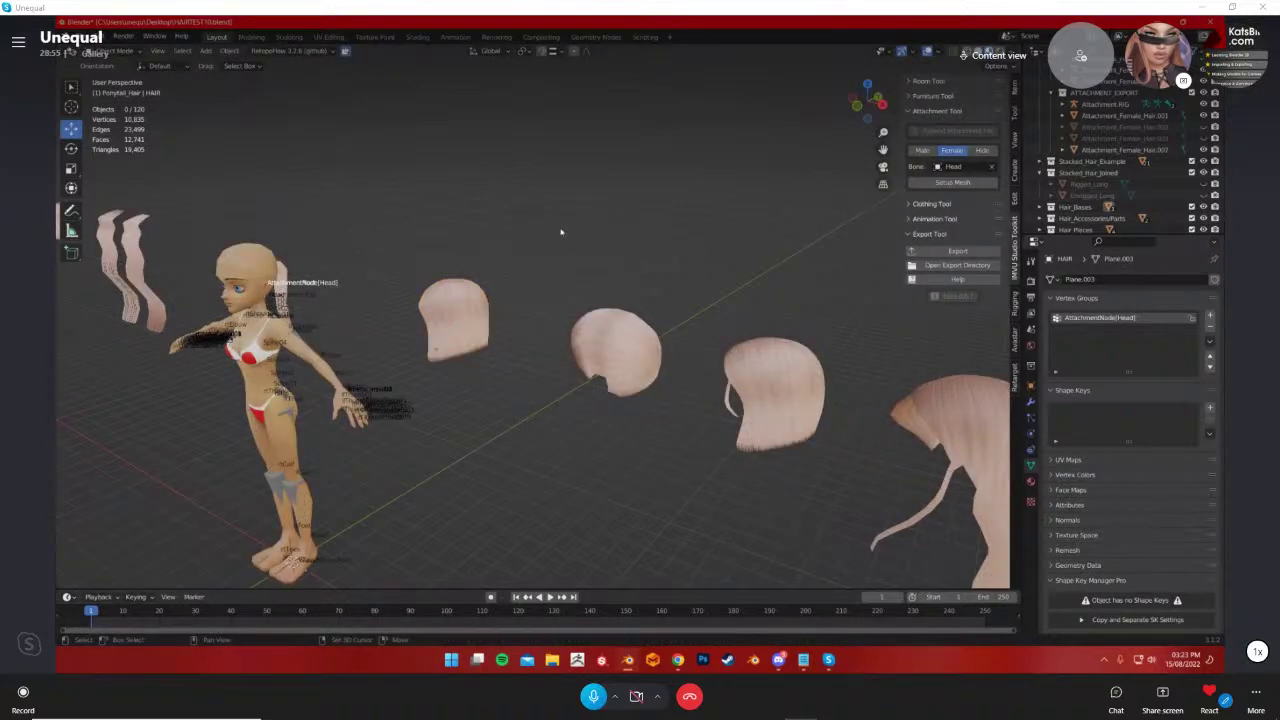
{"action": "middle_click_drag", "start_coordinate": [560, 231], "coordinate": [774, 344], "text": "shift"}
{"action": "key", "text": "ctrl+z"}
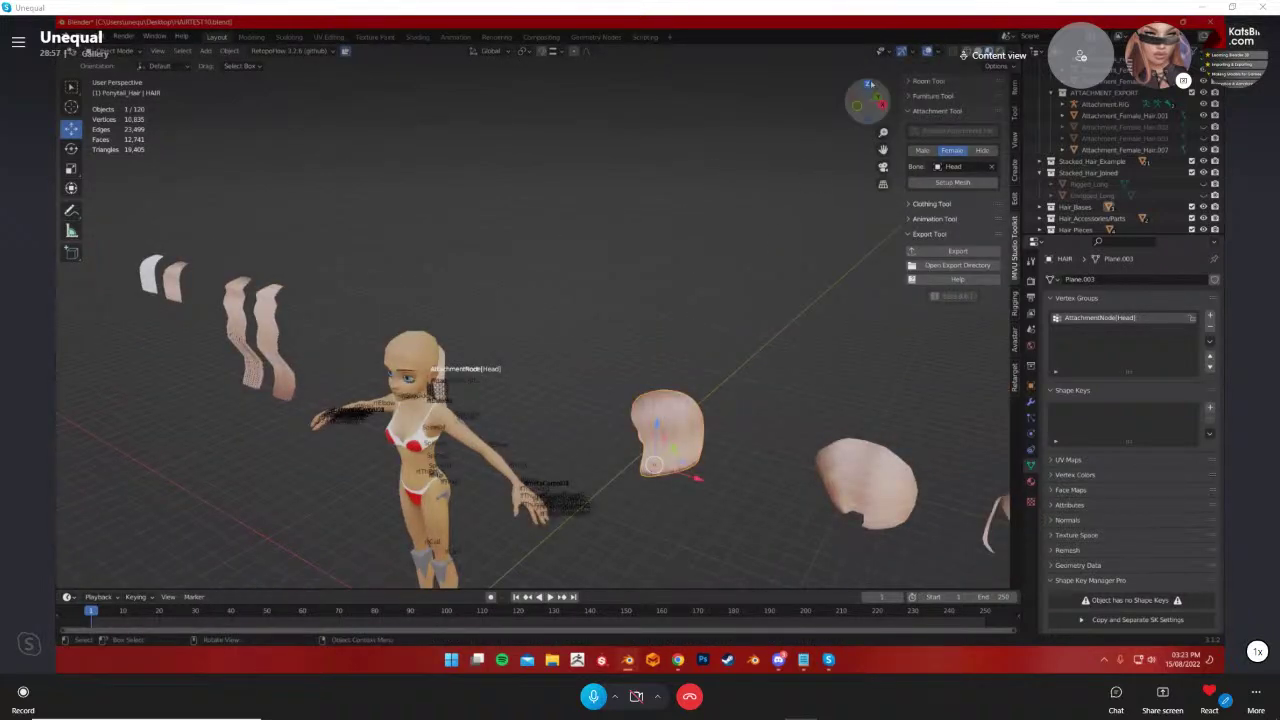
Rotate the duplicated bob base about the vertical axis so its face opening matches the direction the avatar faces
{"action": "key", "text": "KP_7"}
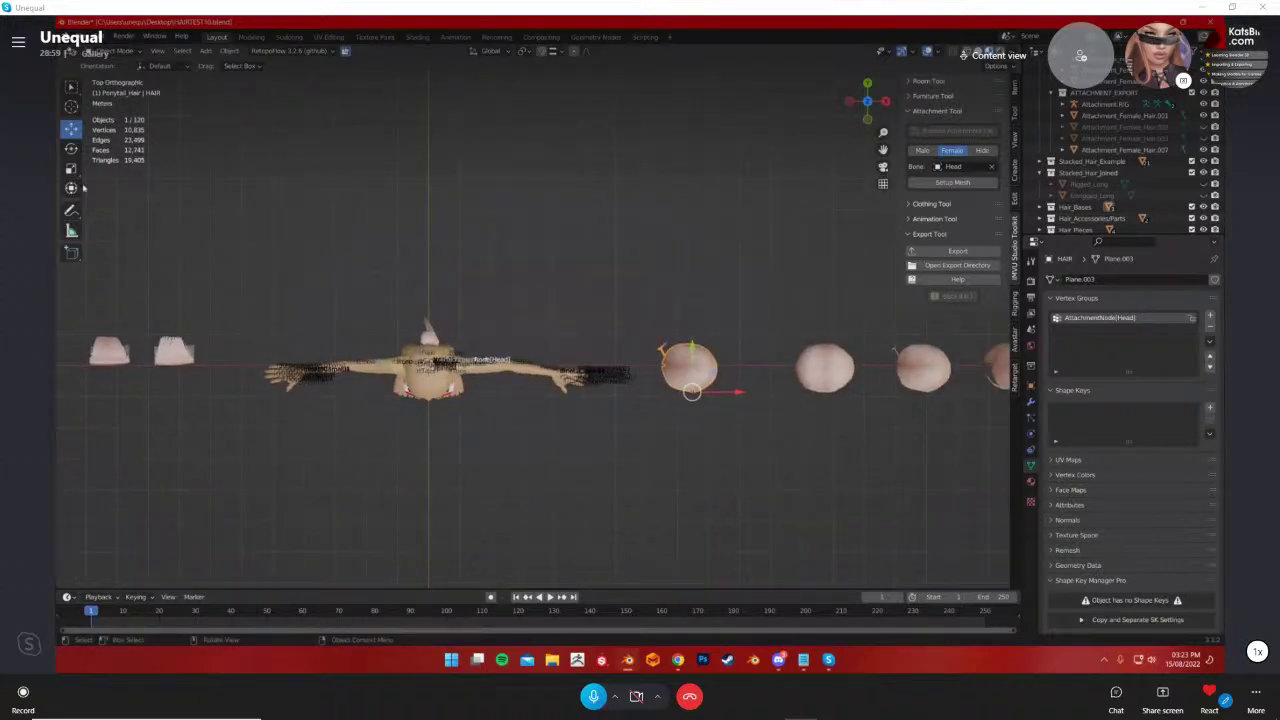
{"action": "left_click", "coordinate": [71, 148]}
{"action": "left_click_drag", "start_coordinate": [720, 350], "coordinate": [652, 425]}
{"action": "middle_click_drag", "start_coordinate": [666, 390], "coordinate": [609, 299]}
Move the rotated bob base onto the avatar's head, including about 1.12 m along Y and about -0.22 m along X
{"action": "left_click", "coordinate": [71, 128]}
{"action": "left_click_drag", "start_coordinate": [738, 446], "coordinate": [476, 288]}
{"action": "middle_click_drag", "start_coordinate": [486, 330], "coordinate": [674, 287]}
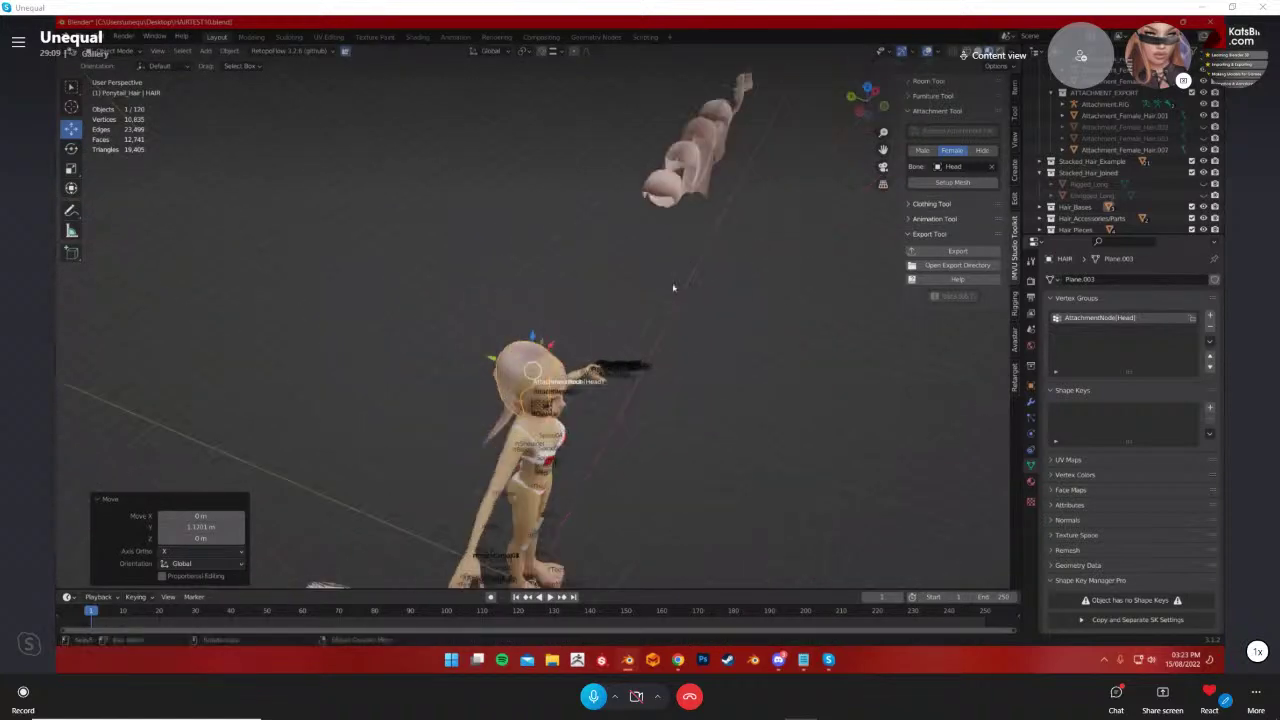
{"action": "middle_click_drag", "start_coordinate": [576, 327], "coordinate": [567, 362], "text": "shift"}
{"action": "left_click_drag", "start_coordinate": [541, 378], "coordinate": [533, 382]}
{"action": "middle_click_drag", "start_coordinate": [610, 392], "coordinate": [669, 338]}
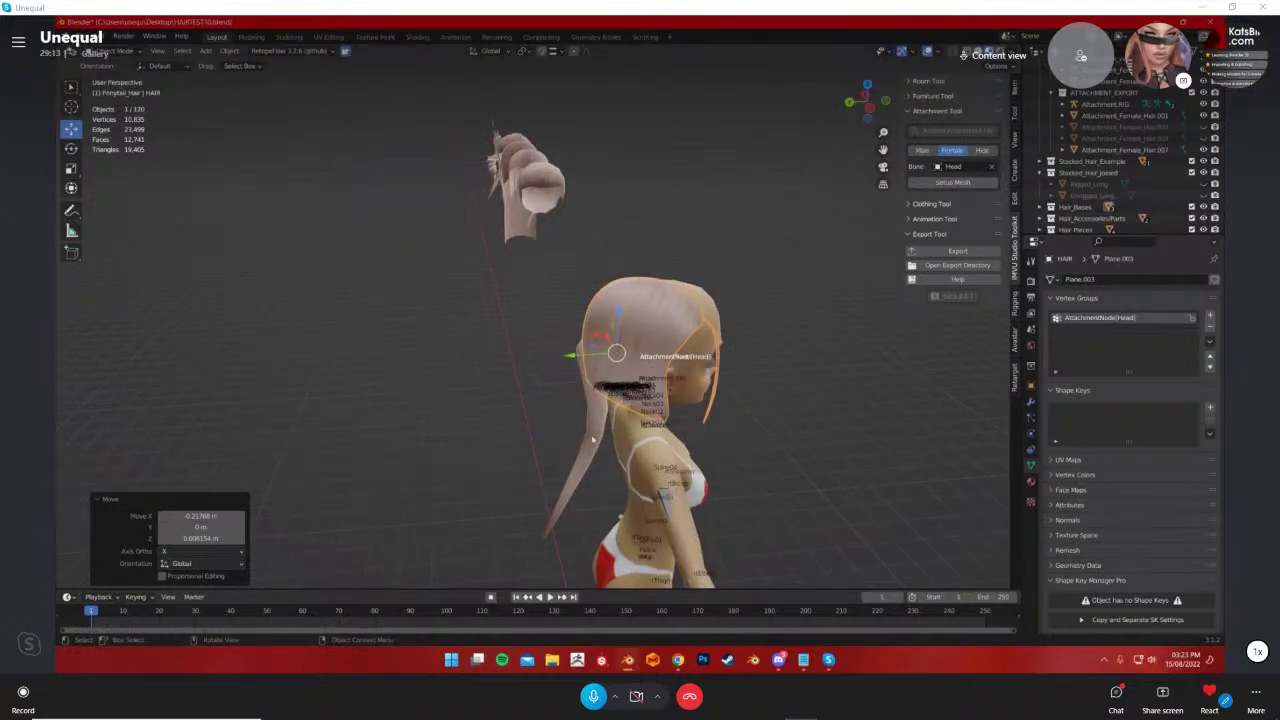
Delete the avatar's existing ponytail, undo a stray move, and reposition the bob base over the head from above
{"action": "left_click", "coordinate": [669, 338]}
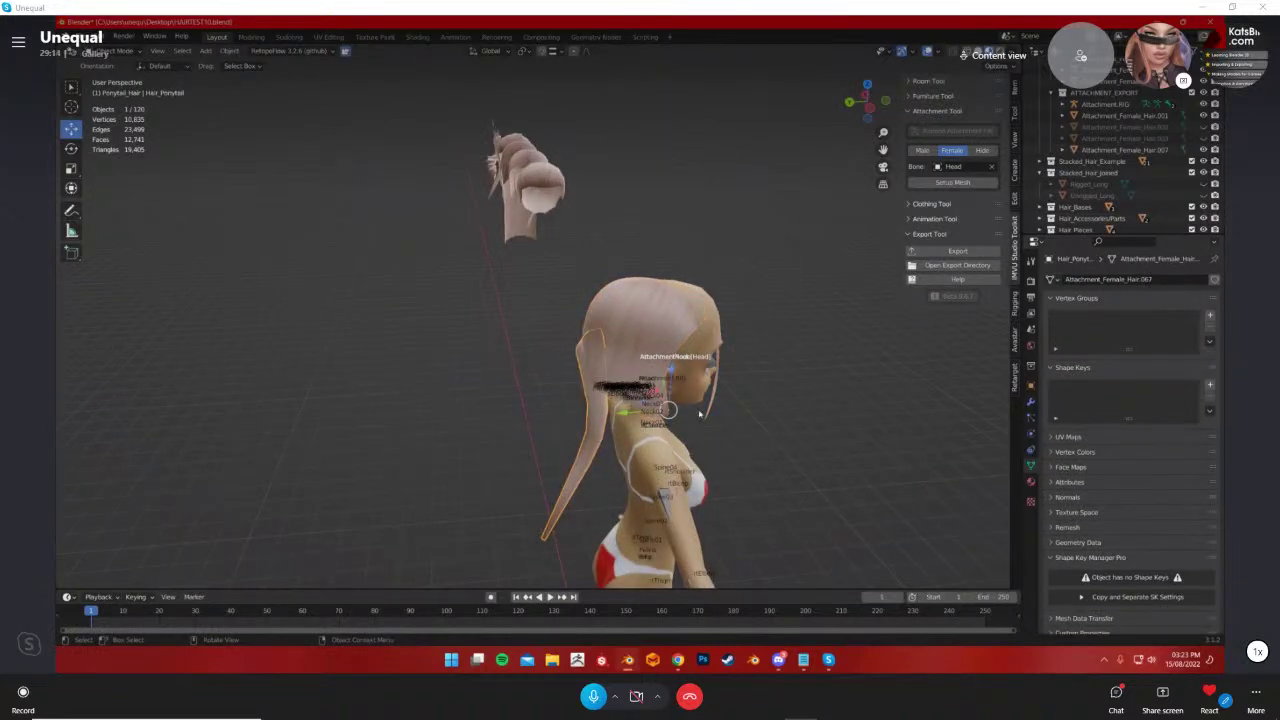
{"action": "left_click", "coordinate": [867, 85]}
{"action": "scroll", "coordinate": [577, 333], "scroll_direction": "up", "scroll_amount": 3}
{"action": "left_click_drag", "start_coordinate": [542, 322], "coordinate": [622, 298]}
{"action": "key", "text": "ctrl+z"}
{"action": "left_click", "coordinate": [436, 283]}
{"action": "middle_click_drag", "start_coordinate": [622, 298], "coordinate": [628, 231]}
{"action": "left_click_drag", "start_coordinate": [531, 234], "coordinate": [556, 251]}
{"action": "middle_click_drag", "start_coordinate": [697, 244], "coordinate": [591, 283]}
{"action": "key", "text": "ctrl+j"}
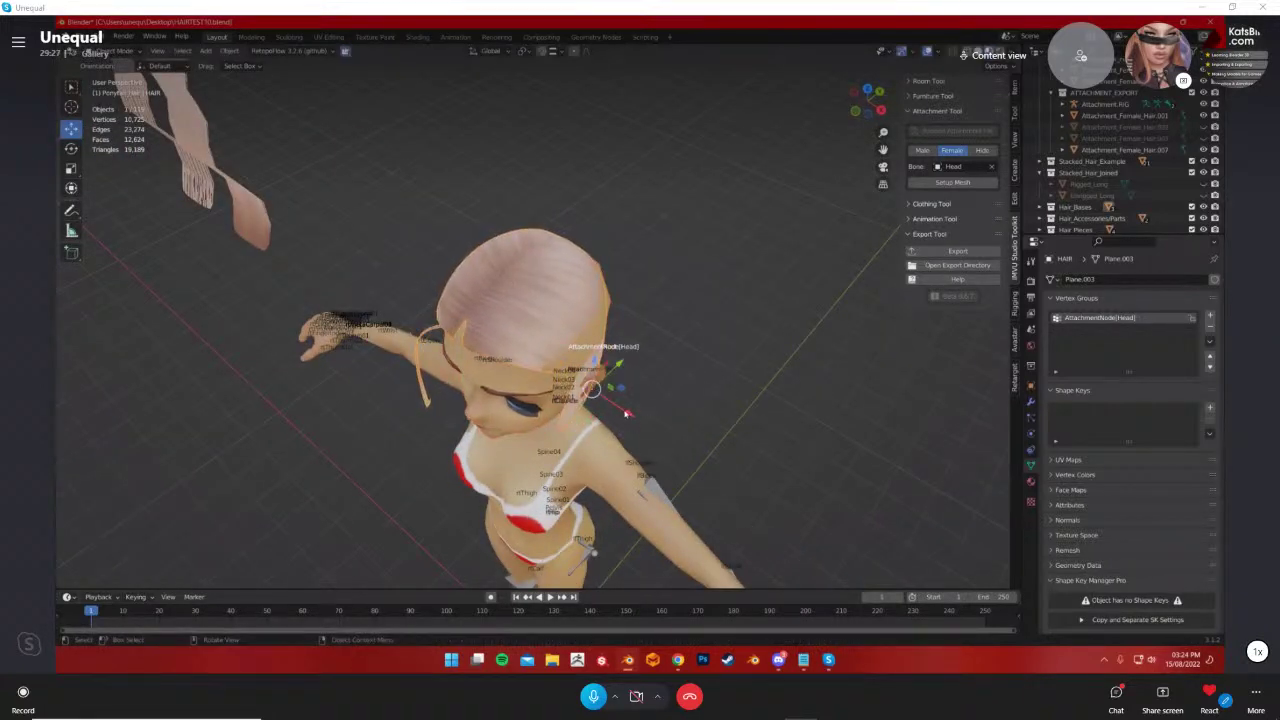
Shift the bob base sideways into line with the head and move it about 0.04 m along Y
{"action": "left_click_drag", "start_coordinate": [626, 413], "coordinate": [675, 379]}
{"action": "middle_click_drag", "start_coordinate": [675, 378], "coordinate": [543, 324]}
{"action": "left_click", "coordinate": [540, 332]}
{"action": "left_click", "coordinate": [535, 338]}
{"action": "left_click_drag", "start_coordinate": [518, 368], "coordinate": [550, 372]}
{"action": "middle_click_drag", "start_coordinate": [553, 374], "coordinate": [651, 406]}
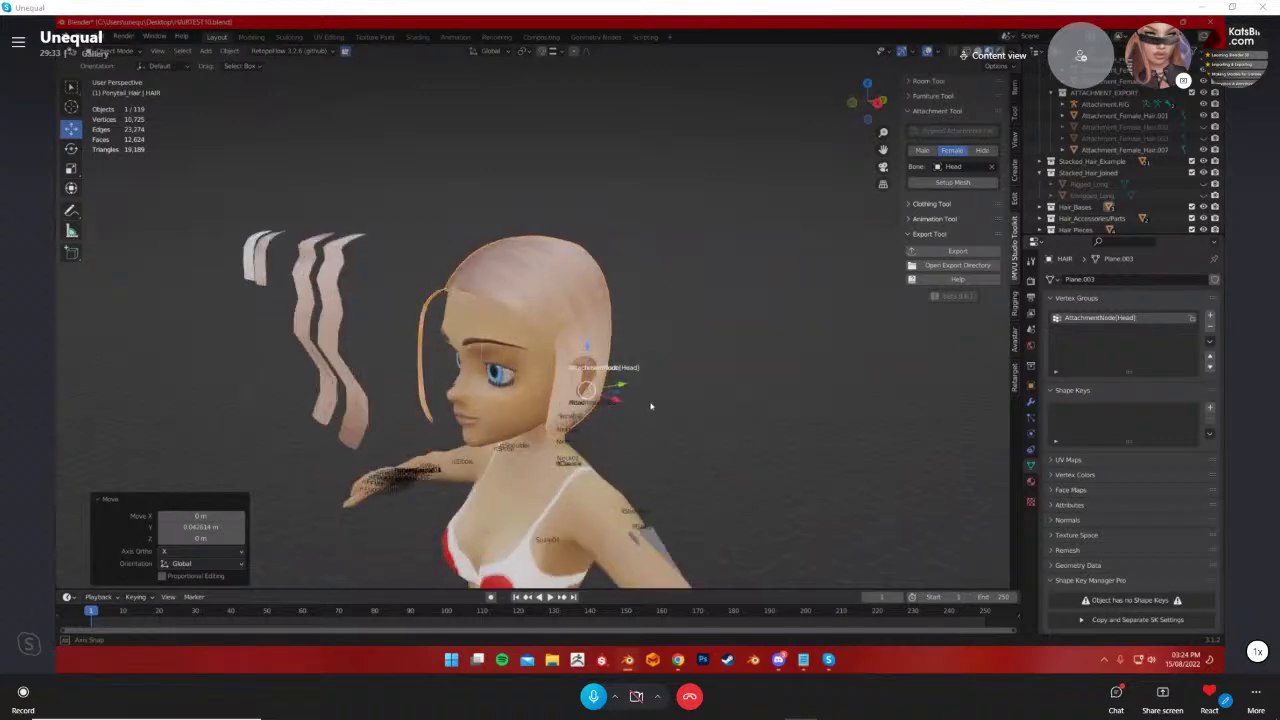
Fine-tune the bob base's height and its front-to-back position on the head
{"action": "left_click", "coordinate": [584, 350]}
{"action": "left_click", "coordinate": [584, 356]}
{"action": "left_click_drag", "start_coordinate": [584, 356], "coordinate": [585, 359]}
{"action": "key", "text": "g"}
{"action": "left_click_drag", "start_coordinate": [606, 401], "coordinate": [613, 403]}
{"action": "middle_click_drag", "start_coordinate": [660, 400], "coordinate": [791, 393]}
{"action": "middle_click_drag", "start_coordinate": [700, 394], "coordinate": [862, 390]}
Check the bob base's mesh from behind in edit mode, then nudge the hair along X and deselect it
{"action": "key", "text": "Tab"}
{"action": "scroll", "coordinate": [580, 340], "scroll_direction": "up", "scroll_amount": 2}
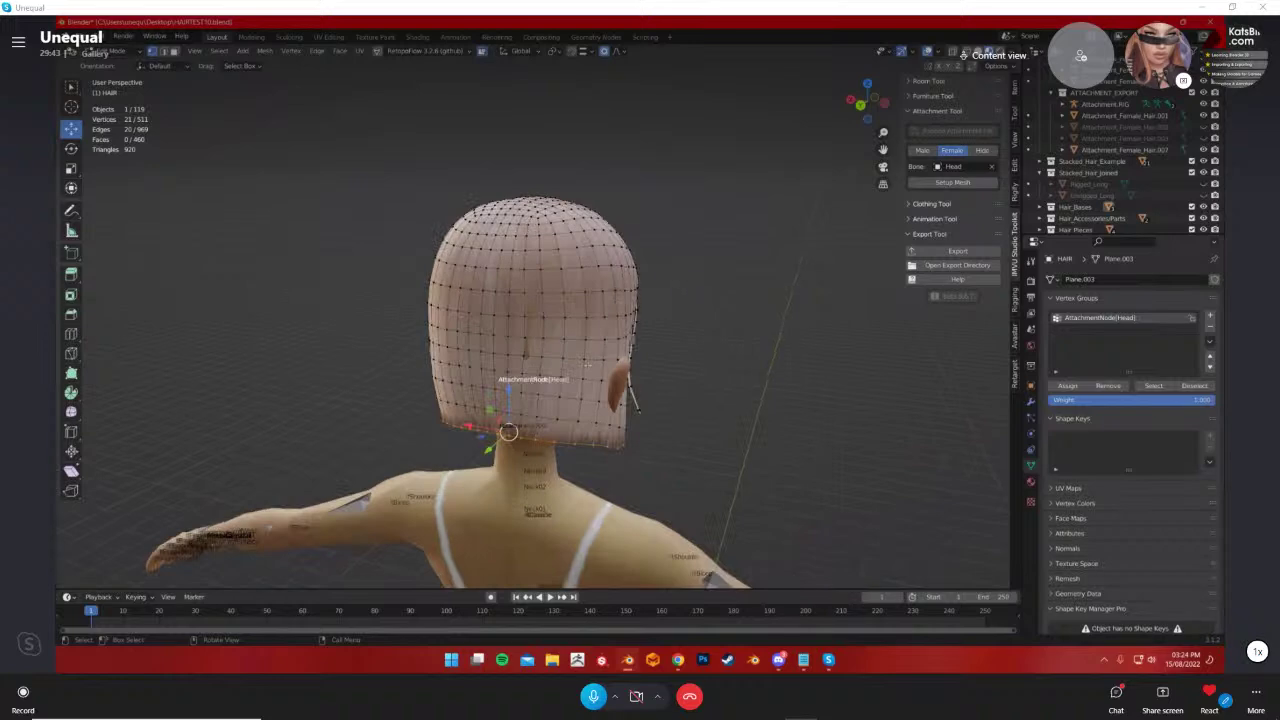
{"action": "key", "text": "Tab"}
{"action": "middle_click_drag", "start_coordinate": [751, 320], "coordinate": [564, 325]}
{"action": "left_click", "coordinate": [441, 382]}
{"action": "key", "text": "g"}
{"action": "key", "text": "x"}
{"action": "left_click", "coordinate": [437, 382]}
{"action": "left_click", "coordinate": [745, 350]}
{"action": "middle_click_drag", "start_coordinate": [745, 350], "coordinate": [70, 310]}
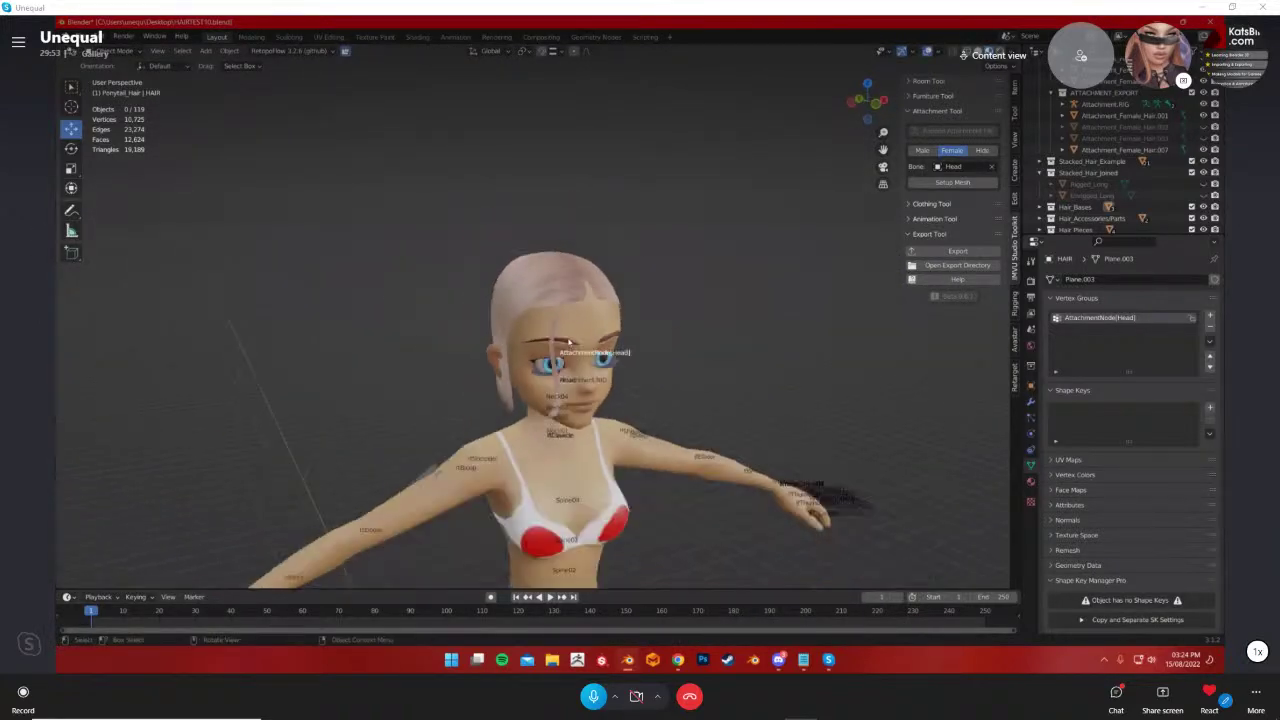
In the left side view, nudge the bob base about 0.002 m along Y and deselect it
{"action": "middle_click_drag", "start_coordinate": [570, 341], "coordinate": [640, 337]}
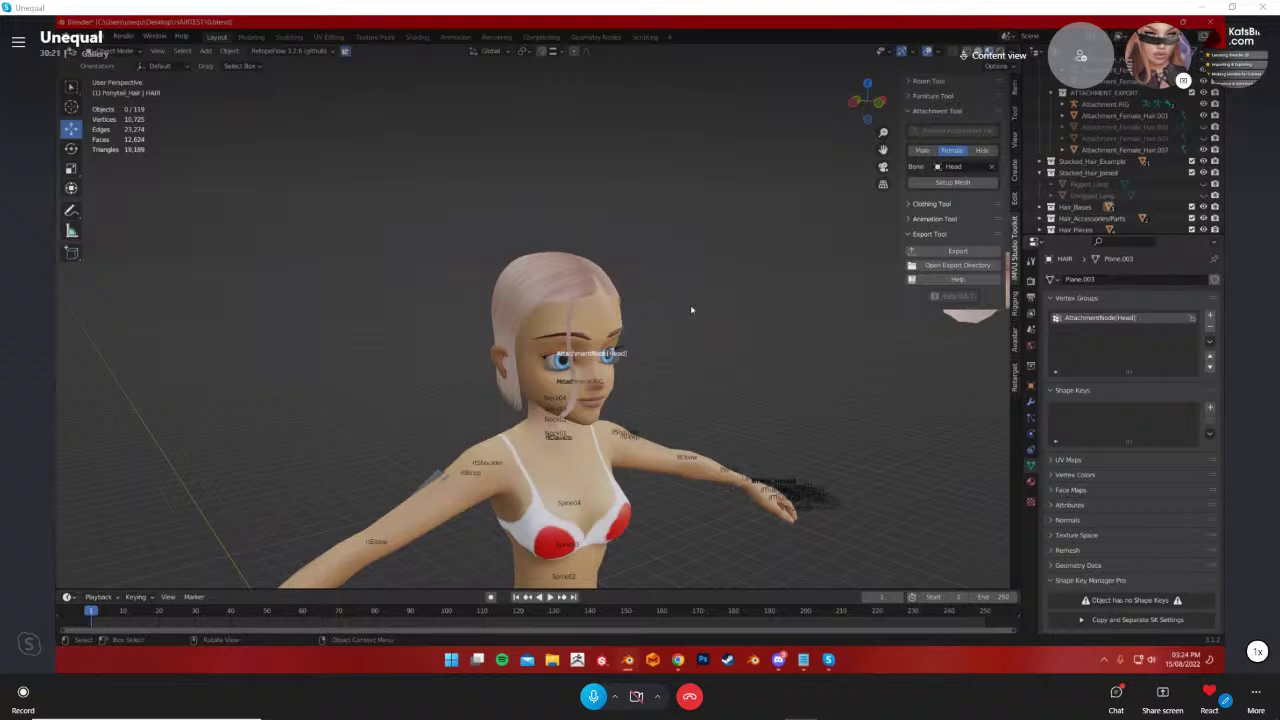
{"action": "middle_click_drag", "start_coordinate": [661, 436], "coordinate": [816, 430]}
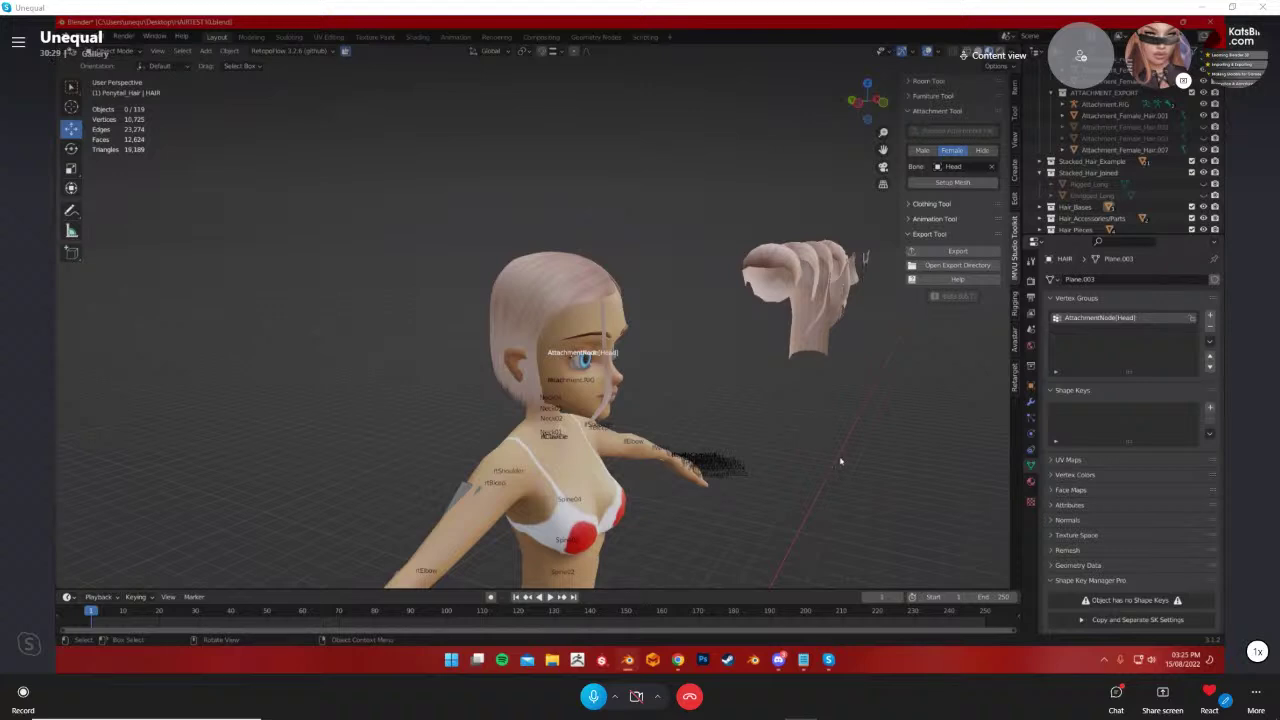
{"action": "scroll", "coordinate": [840, 461], "scroll_direction": "up", "scroll_amount": 3}
{"action": "left_click", "coordinate": [857, 101]}
{"action": "left_click", "coordinate": [683, 297]}
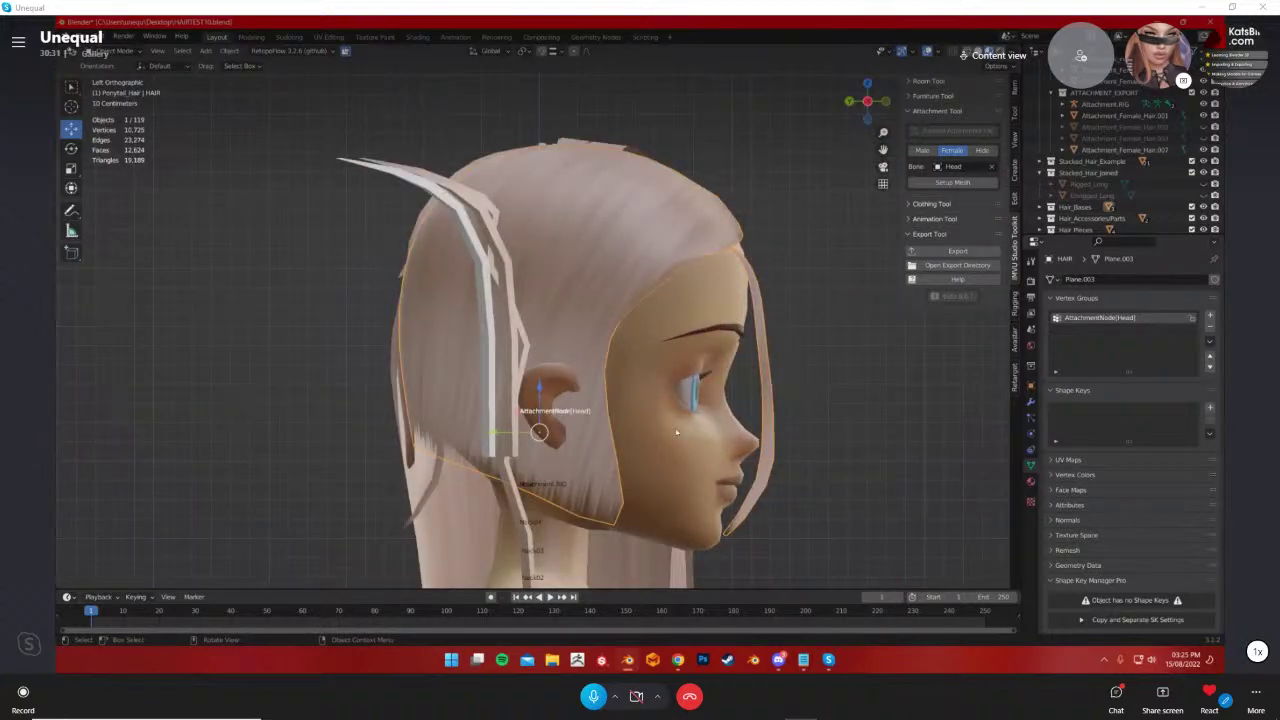
{"action": "left_click_drag", "start_coordinate": [505, 433], "coordinate": [502, 433]}
{"action": "middle_click_drag", "start_coordinate": [802, 392], "coordinate": [683, 410]}
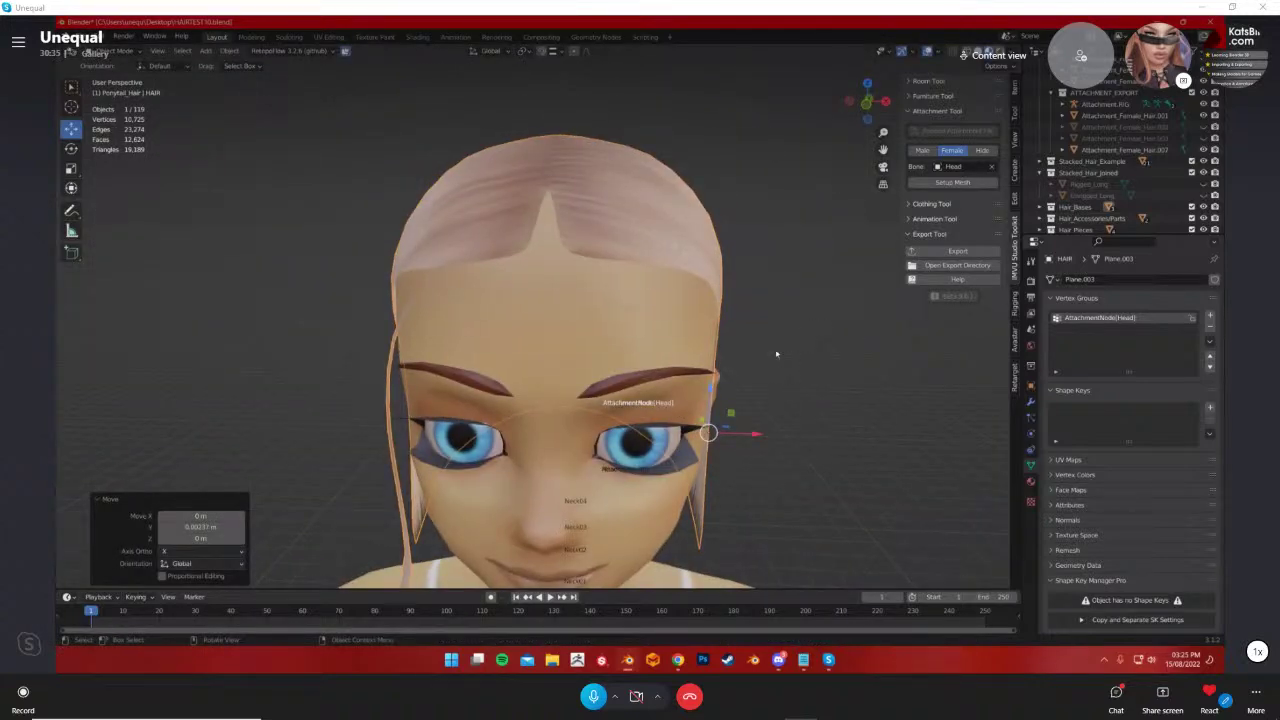
{"action": "scroll", "coordinate": [776, 354], "scroll_direction": "down", "scroll_amount": 4}
{"action": "left_click", "coordinate": [741, 349]}
{"action": "middle_click_drag", "start_coordinate": [741, 349], "coordinate": [694, 341]}
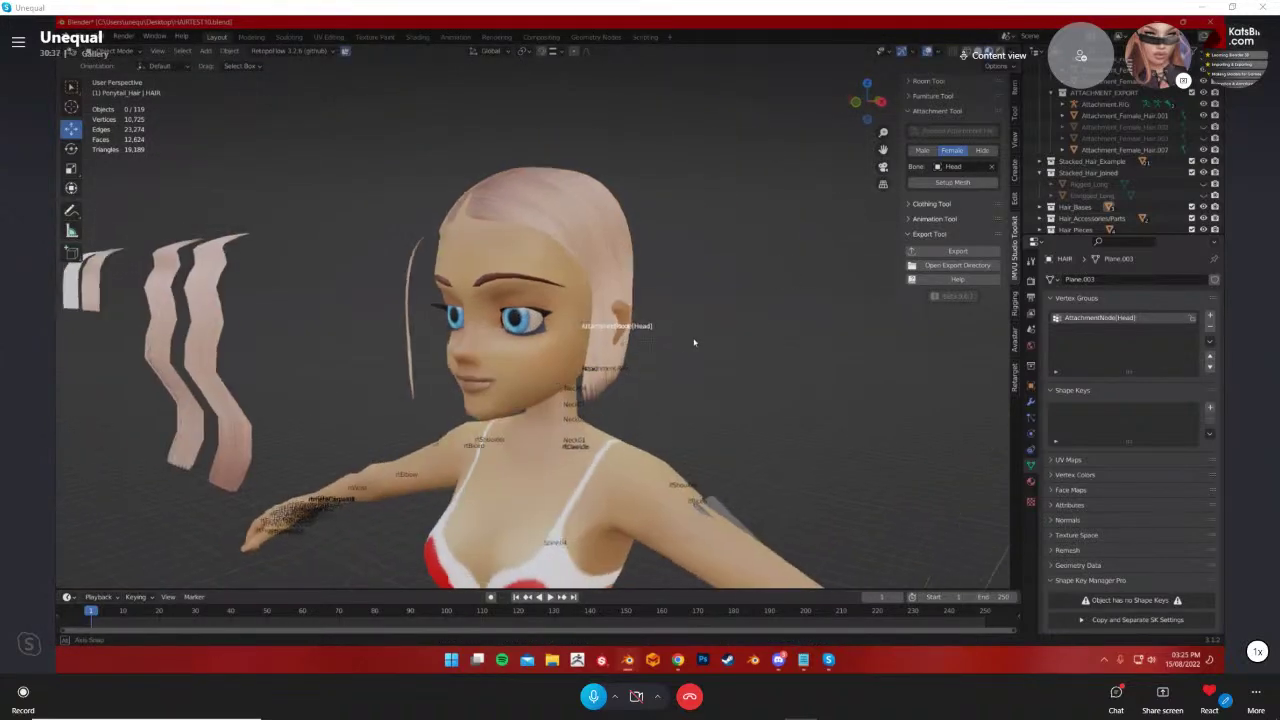
{"action": "scroll", "coordinate": [666, 283], "scroll_direction": "up", "scroll_amount": 1}
{"action": "left_click", "coordinate": [909, 112]}
{"action": "left_click", "coordinate": [909, 126]}
{"action": "left_click", "coordinate": [909, 125]}
{"action": "left_click", "coordinate": [913, 111]}
Move a single edge of the bob base mesh along Z with smooth proportional editing, then return to object mode
{"action": "middle_click_drag", "start_coordinate": [734, 200], "coordinate": [600, 290]}
{"action": "left_click", "coordinate": [623, 288]}
{"action": "scroll", "coordinate": [548, 238], "scroll_direction": "up", "scroll_amount": 1}
{"action": "key", "text": "Tab"}
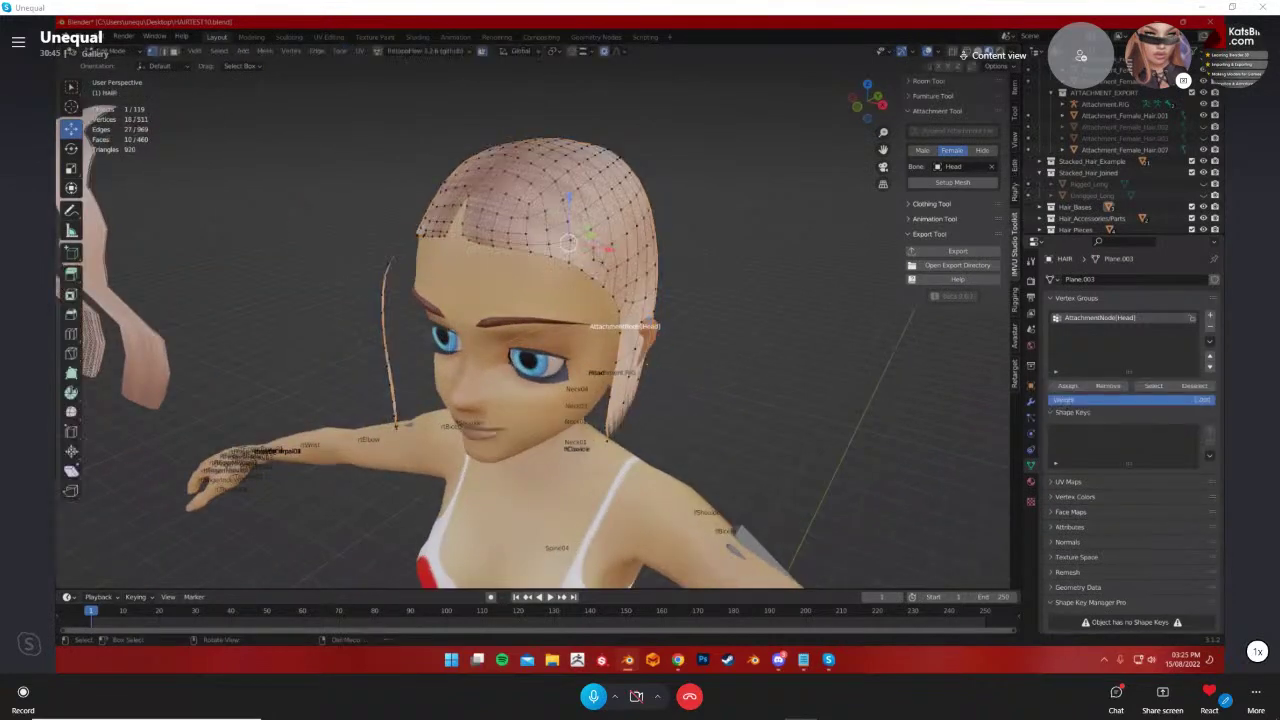
{"action": "key", "text": "g"}
{"action": "key", "text": "z"}
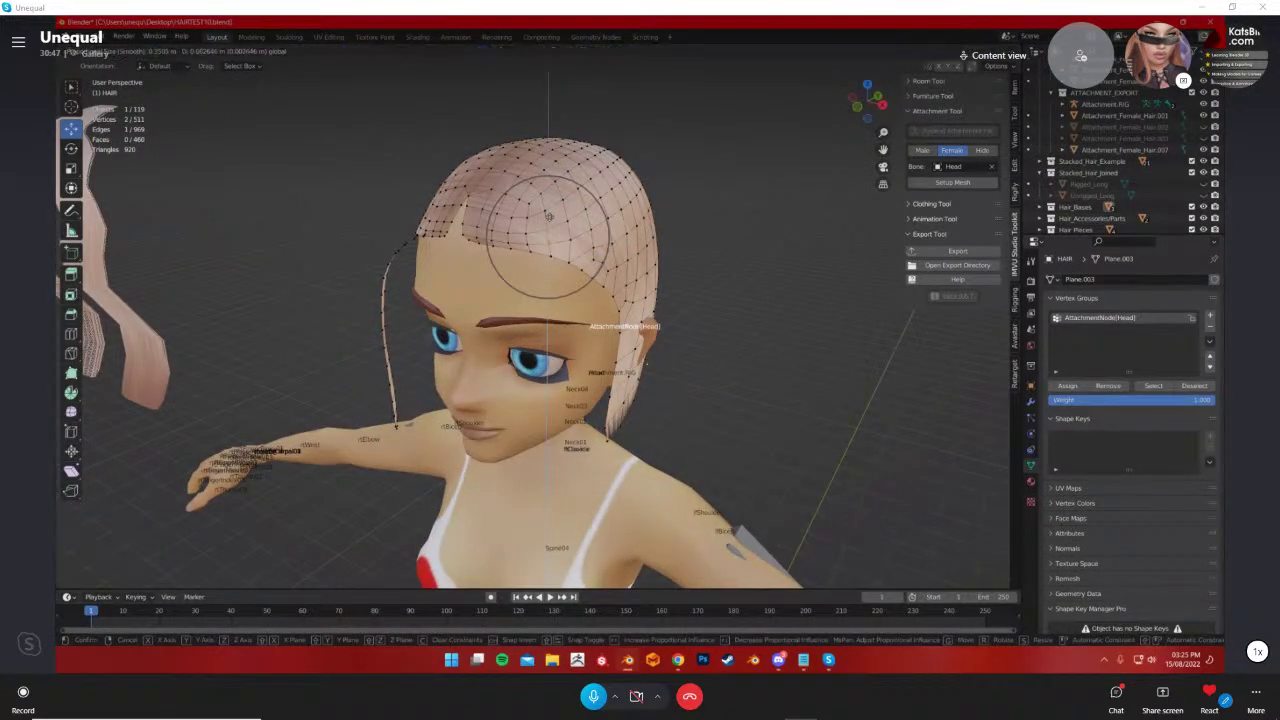
{"action": "left_click", "coordinate": [549, 216]}
{"action": "key", "text": "Tab"}
{"action": "left_click", "coordinate": [705, 335]}
{"action": "middle_click_drag", "start_coordinate": [705, 335], "coordinate": [202, 302]}
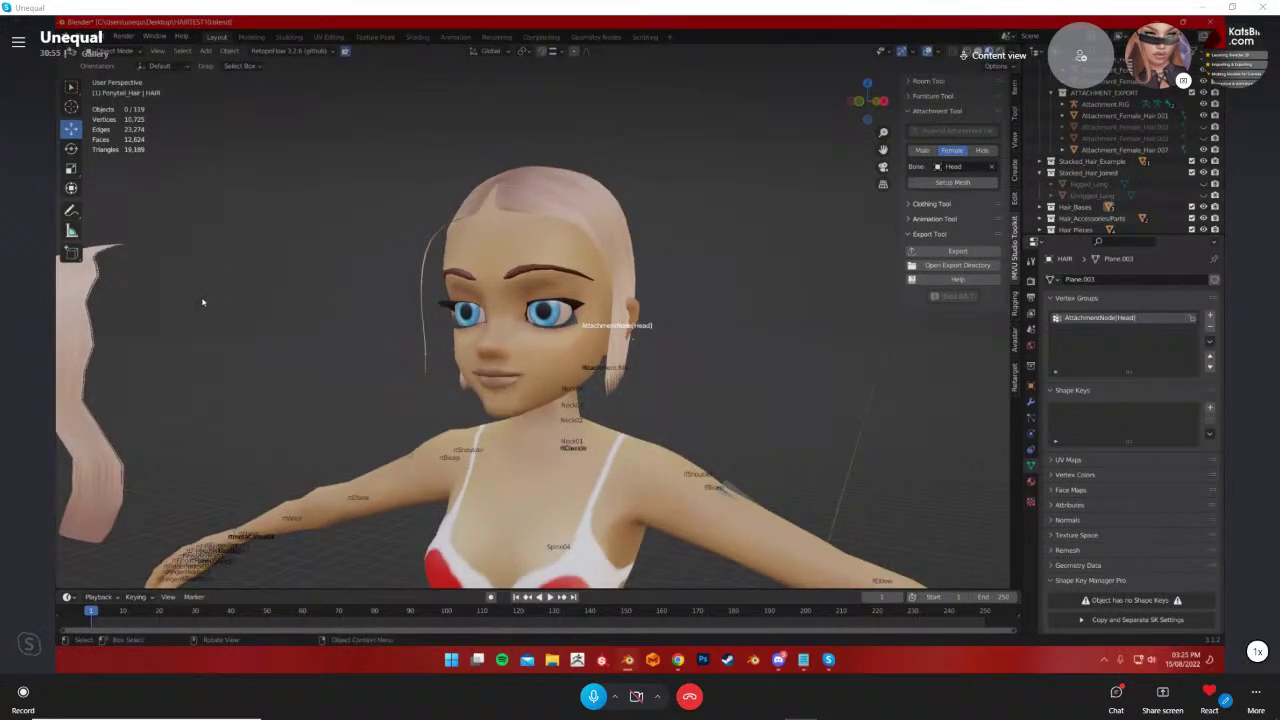
Examine the fitted bob base on the avatar from several angles and compare it with the surrounding hair cards and bases
{"action": "middle_click_drag", "start_coordinate": [286, 294], "coordinate": [792, 306]}
{"action": "scroll", "coordinate": [793, 307], "scroll_direction": "down", "scroll_amount": 6}
{"action": "scroll", "coordinate": [792, 306], "scroll_direction": "down", "scroll_amount": 3}
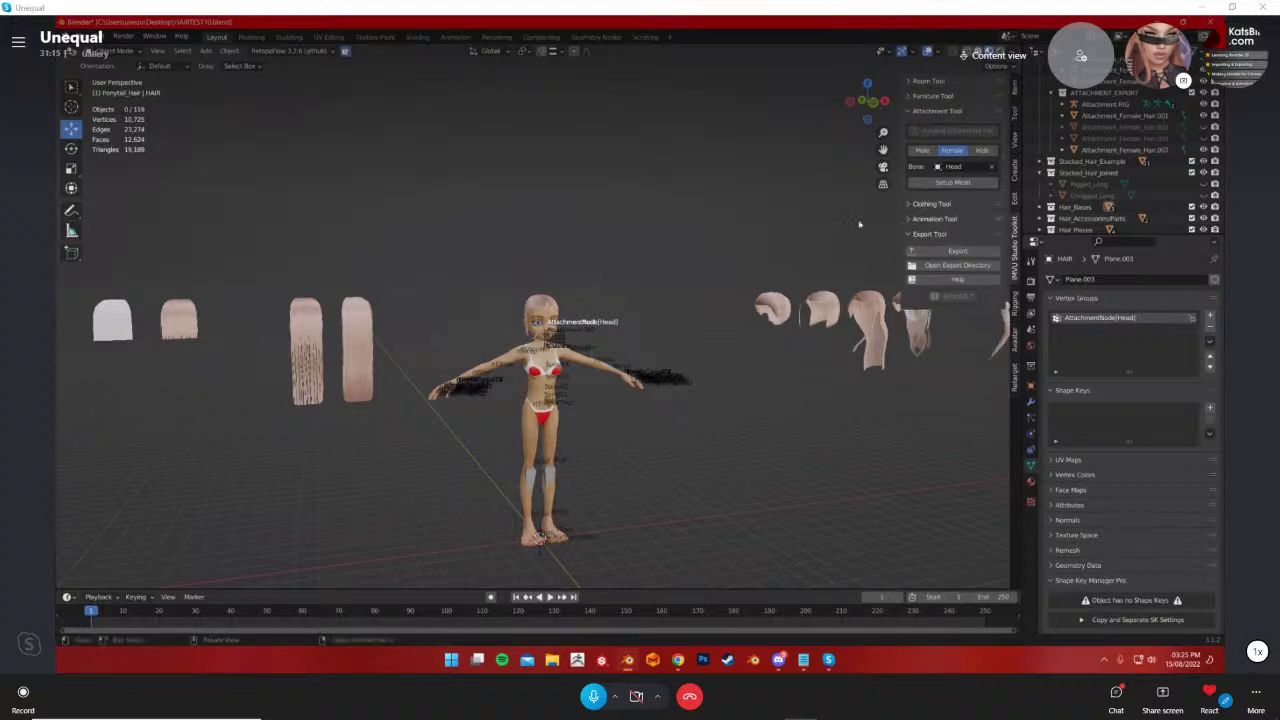
{"action": "scroll", "coordinate": [649, 309], "scroll_direction": "up", "scroll_amount": 3}
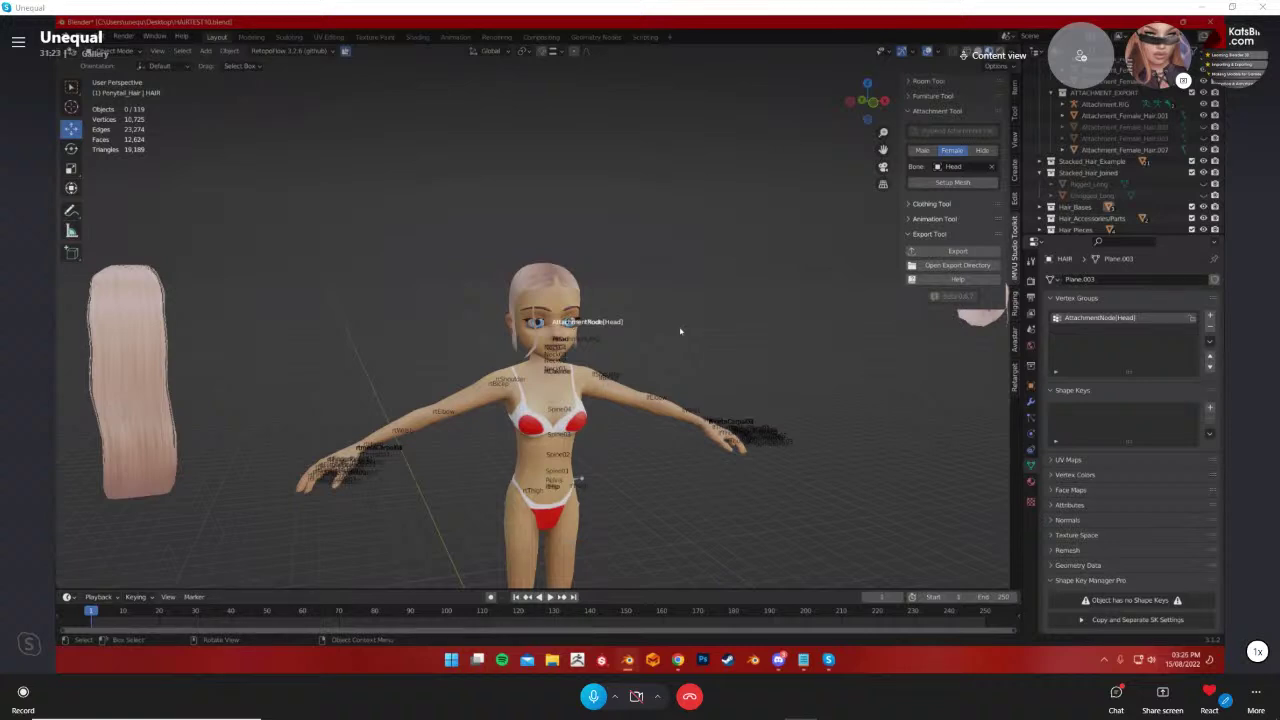
{"action": "scroll", "coordinate": [754, 401], "scroll_direction": "up", "scroll_amount": 2}
{"action": "middle_click_drag", "start_coordinate": [751, 356], "coordinate": [789, 360], "text": "shift"}
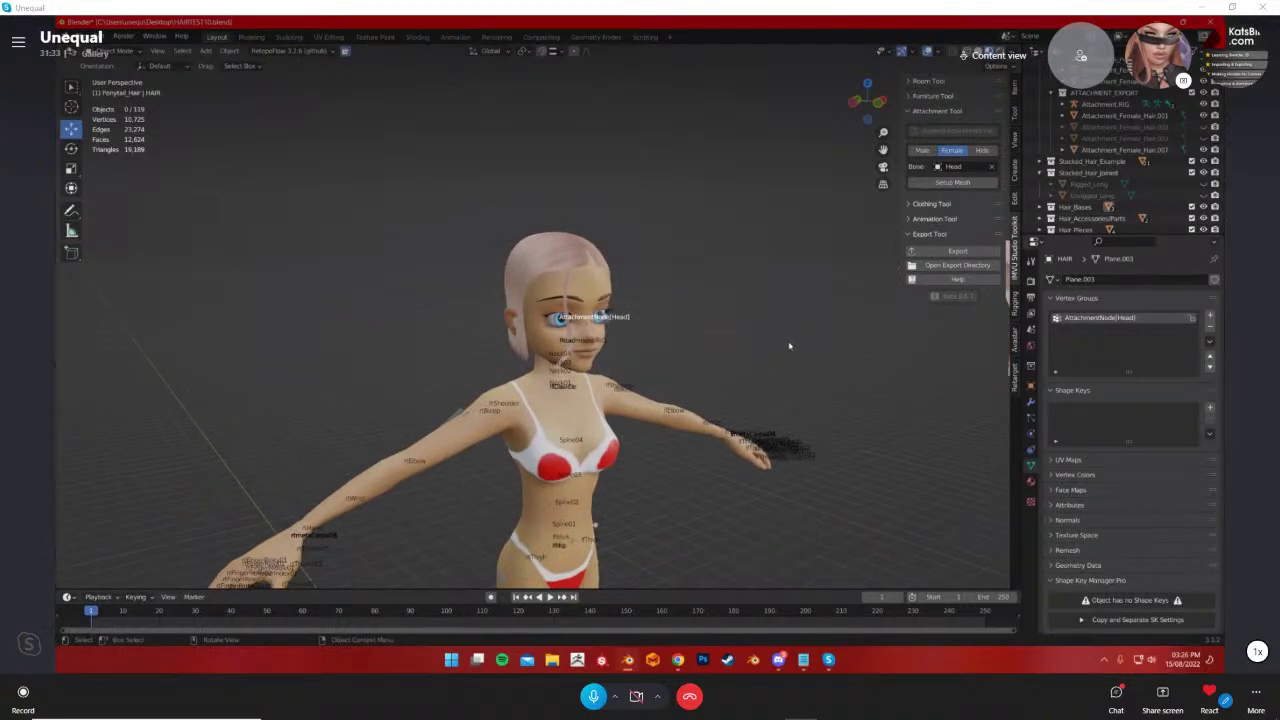
{"action": "middle_click_drag", "start_coordinate": [787, 347], "coordinate": [767, 349]}
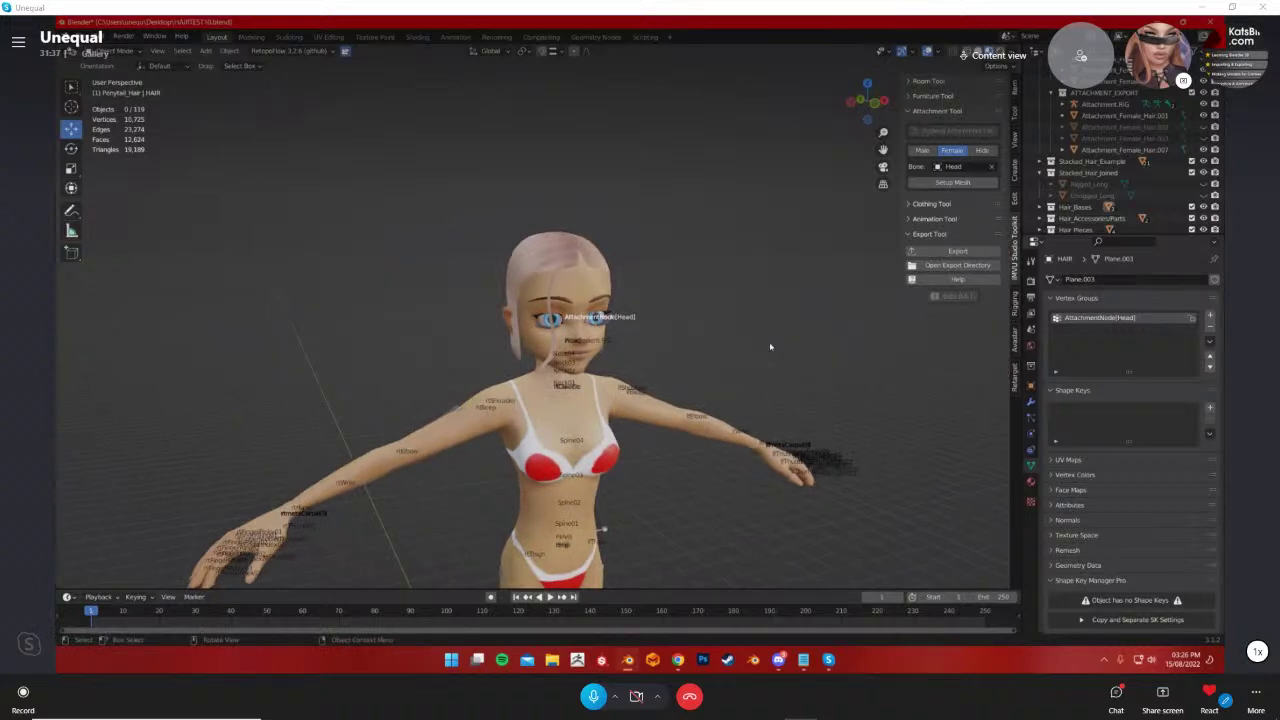
{"action": "mouse_move", "coordinate": [763, 346]}
{"action": "middle_mouse_down"}
{"action": "mouse_move", "coordinate": [726, 346]}
{"action": "mouse_move", "coordinate": [772, 349]}
{"action": "middle_mouse_up"}
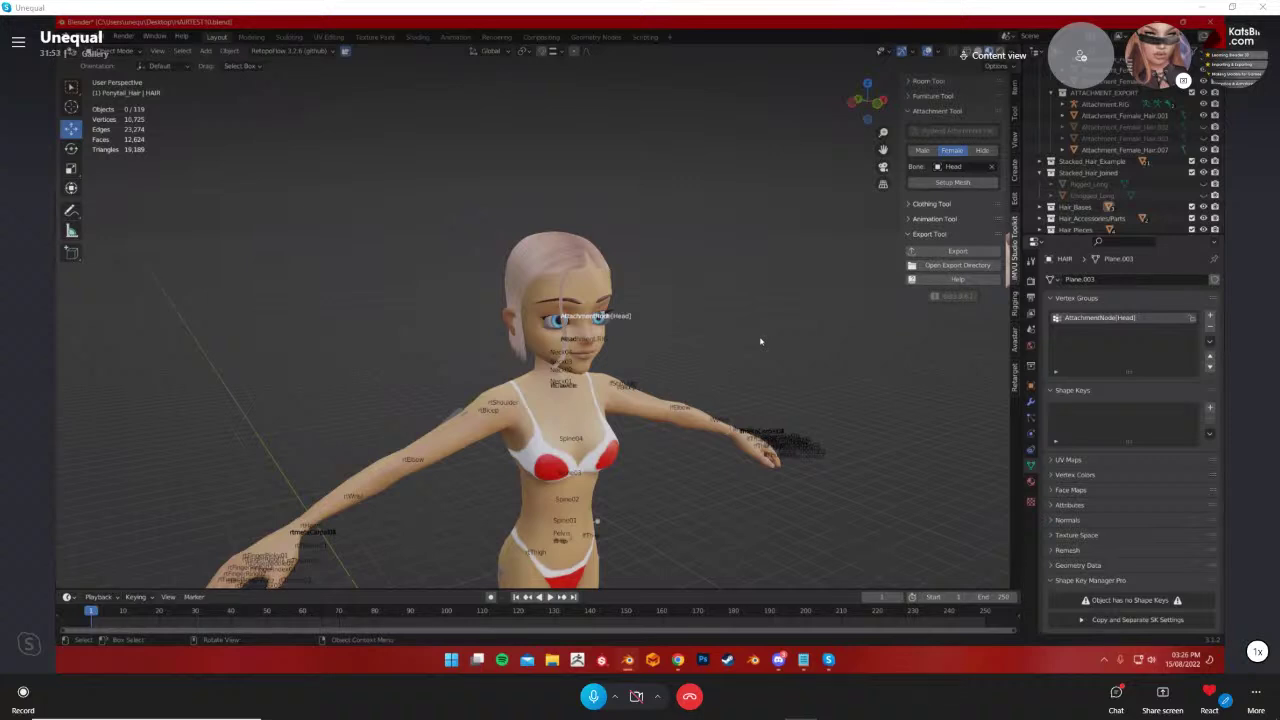
Select the fitted bob base and look through its modifier, physics, constraint, mesh data and material properties
{"action": "middle_click_drag", "start_coordinate": [760, 342], "coordinate": [614, 314]}
{"action": "left_click", "coordinate": [614, 314]}
{"action": "middle_click_drag", "start_coordinate": [668, 365], "coordinate": [810, 410]}
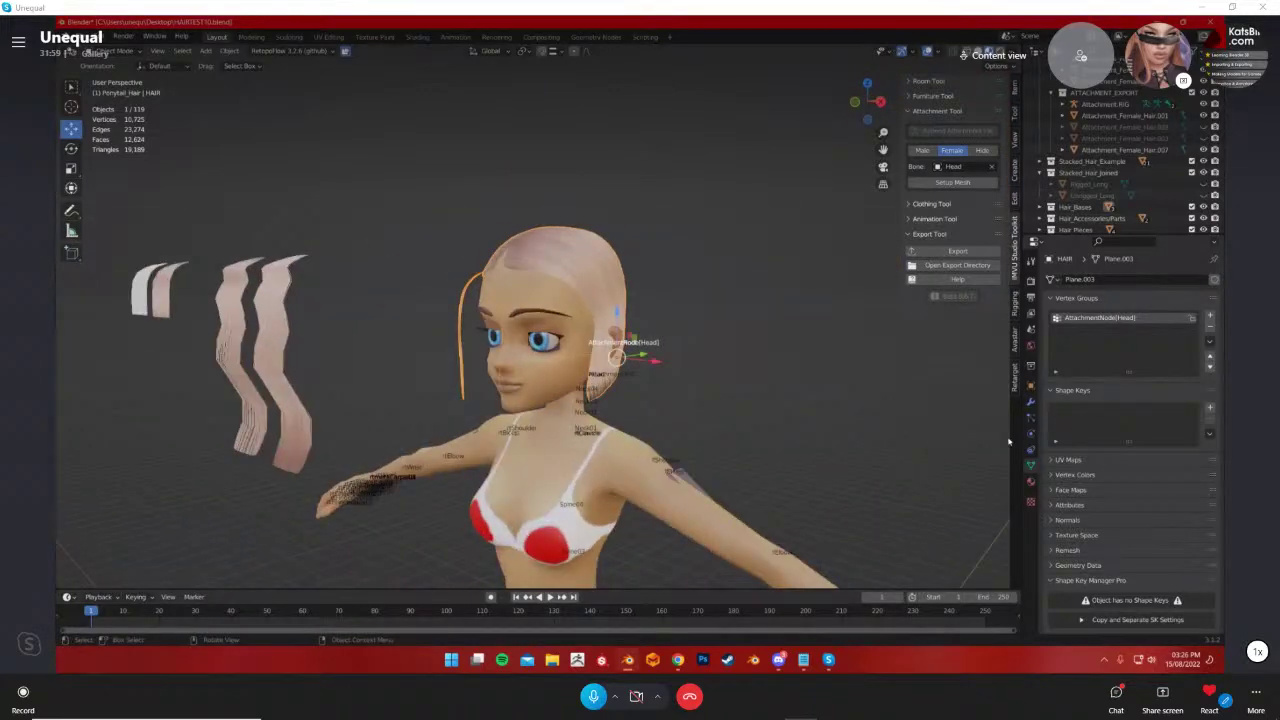
{"action": "left_click", "coordinate": [1030, 402]}
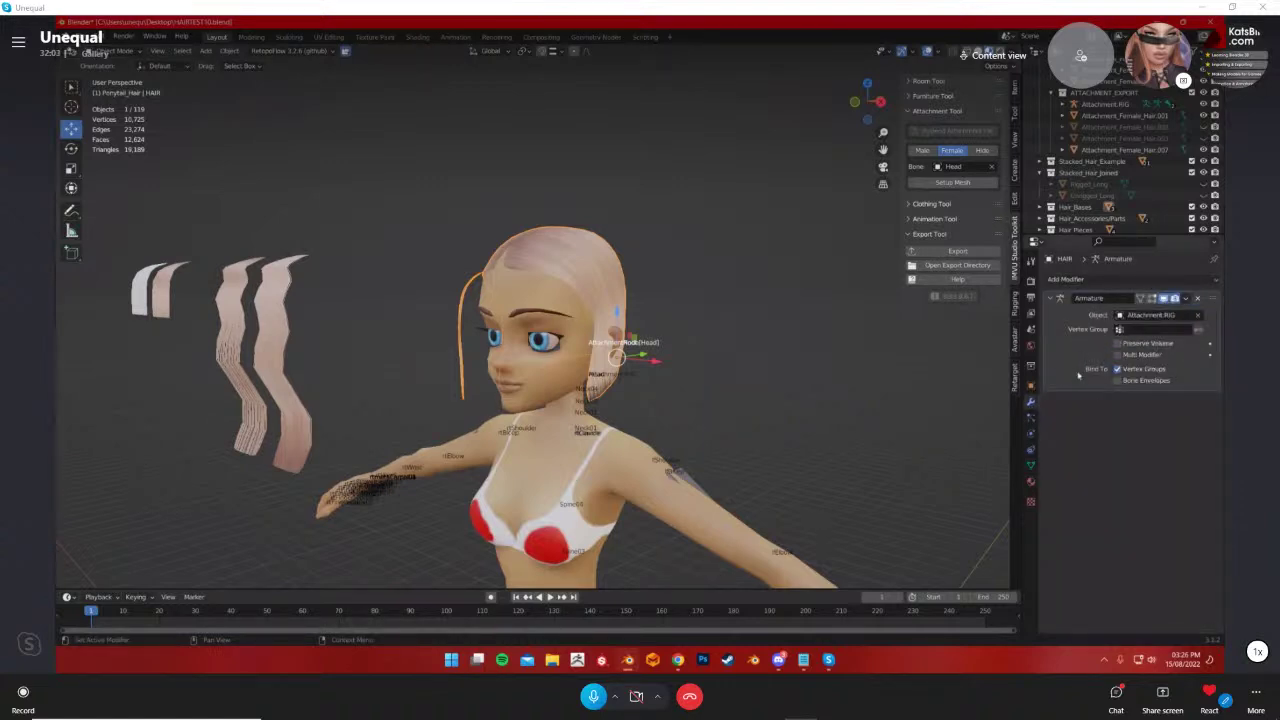
{"action": "left_click", "coordinate": [1031, 418]}
{"action": "left_click", "coordinate": [1031, 434]}
{"action": "left_click", "coordinate": [1031, 449]}
{"action": "left_click", "coordinate": [1031, 466]}
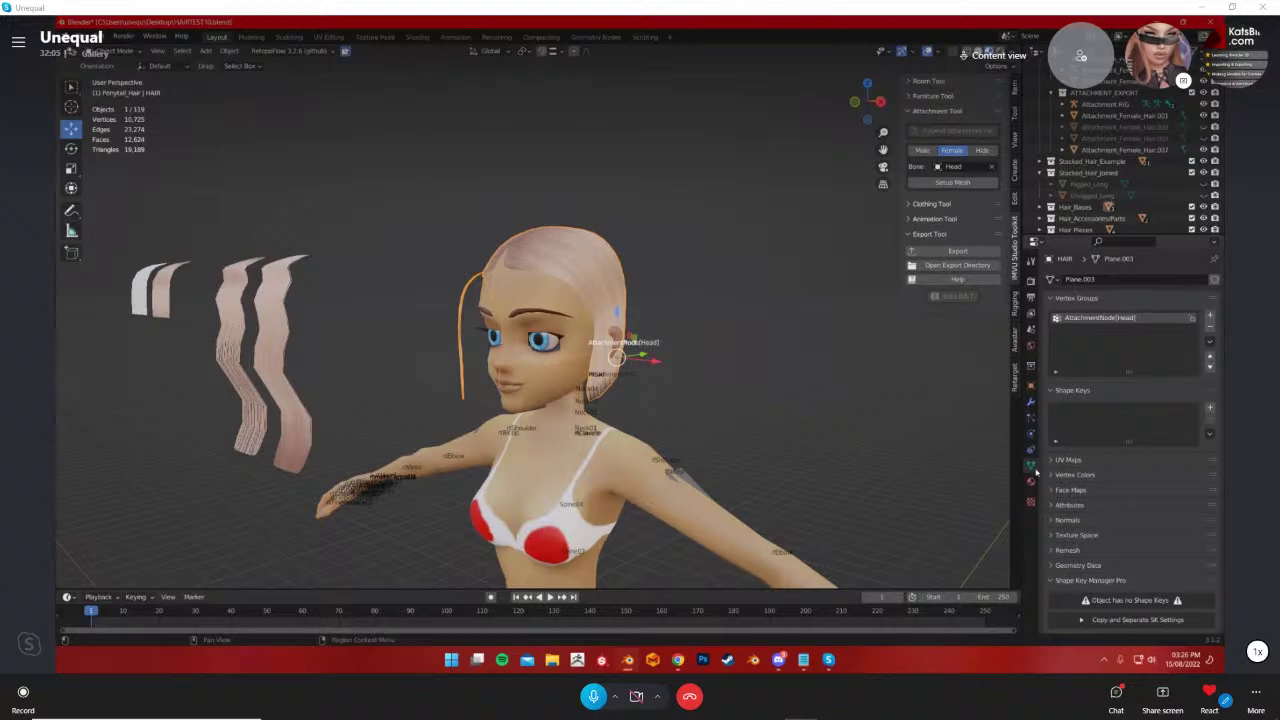
{"action": "left_click", "coordinate": [1031, 484]}
{"action": "middle_click_drag", "start_coordinate": [783, 420], "coordinate": [850, 420]}
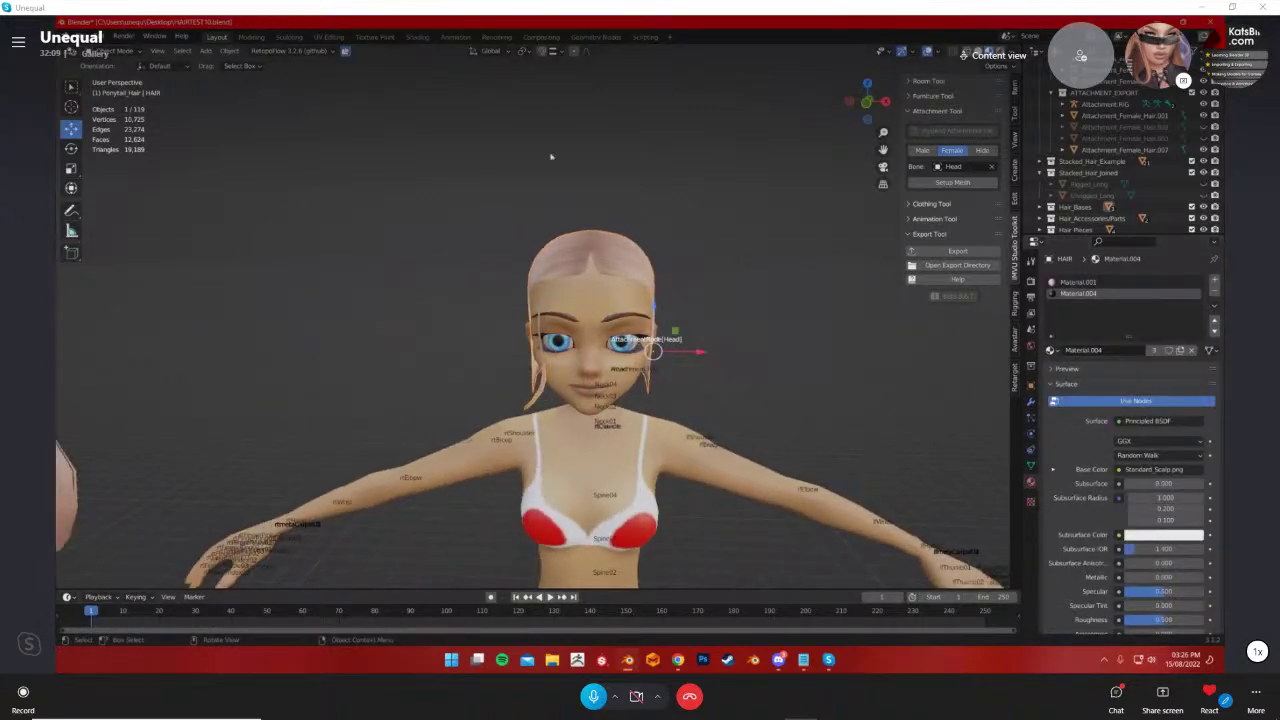
Switch to the UV Editing workspace, leave edit mode, and select the untextured short hair card
{"action": "left_click", "coordinate": [329, 37]}
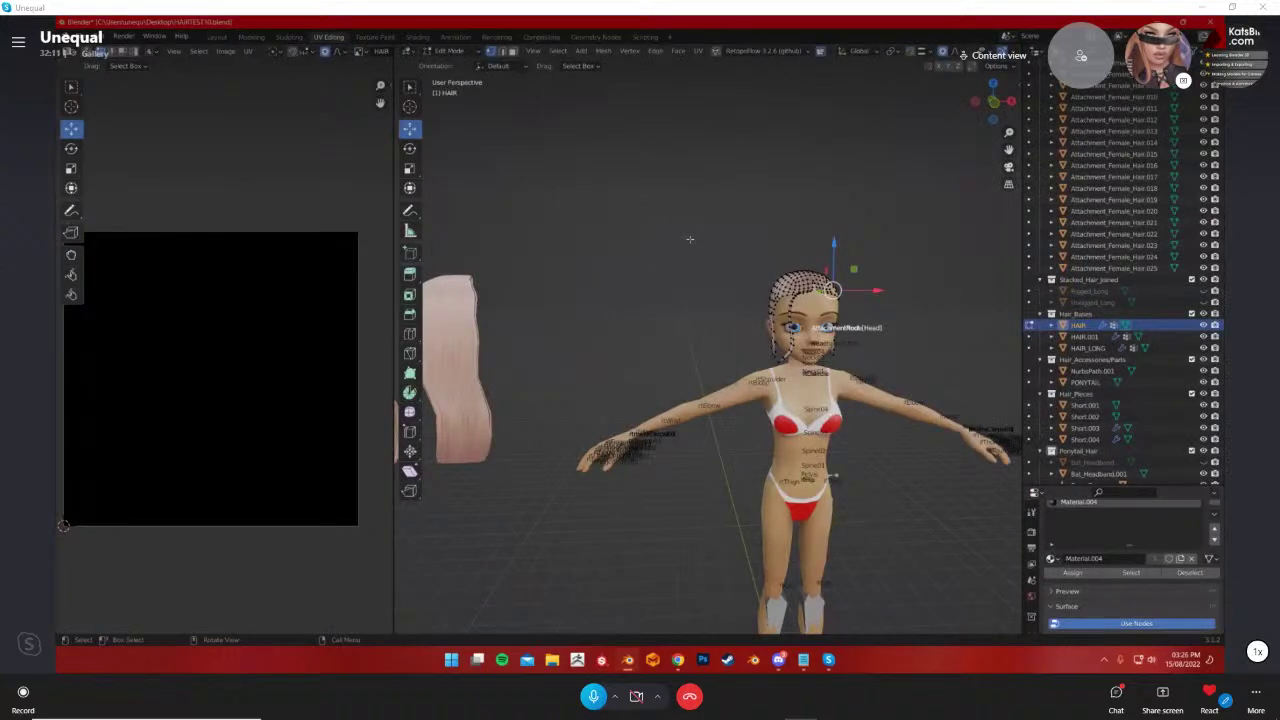
{"action": "key", "text": "Tab"}
{"action": "left_click", "coordinate": [663, 303]}
{"action": "middle_click_drag", "start_coordinate": [663, 303], "coordinate": [887, 353], "text": "shift"}
{"action": "scroll", "coordinate": [887, 353], "scroll_direction": "up", "scroll_amount": 2}
{"action": "left_click", "coordinate": [742, 358]}
{"action": "middle_click_drag", "start_coordinate": [809, 360], "coordinate": [740, 360], "text": "shift"}
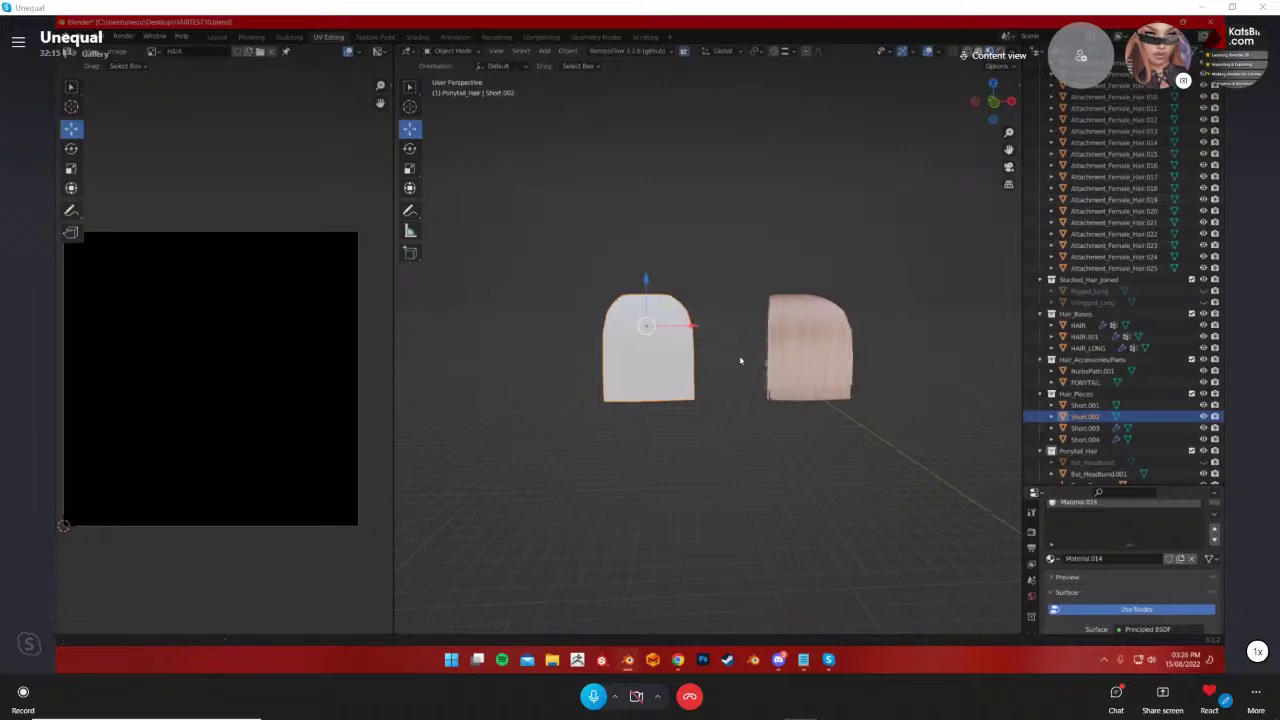
Select the textured short hair card and display its full UV layout in edit mode
{"action": "left_click", "coordinate": [822, 363], "text": "shift"}
{"action": "middle_click_drag", "start_coordinate": [887, 370], "coordinate": [819, 360], "text": "shift"}
{"action": "scroll", "coordinate": [843, 360], "scroll_direction": "down", "scroll_amount": 1}
{"action": "key", "text": "Tab"}
{"action": "scroll", "coordinate": [843, 358], "scroll_direction": "up", "scroll_amount": 3}
{"action": "key", "text": "a"}
{"action": "middle_click_drag", "start_coordinate": [328, 310], "coordinate": [338, 338]}
{"action": "scroll", "coordinate": [336, 340], "scroll_direction": "down", "scroll_amount": 1}
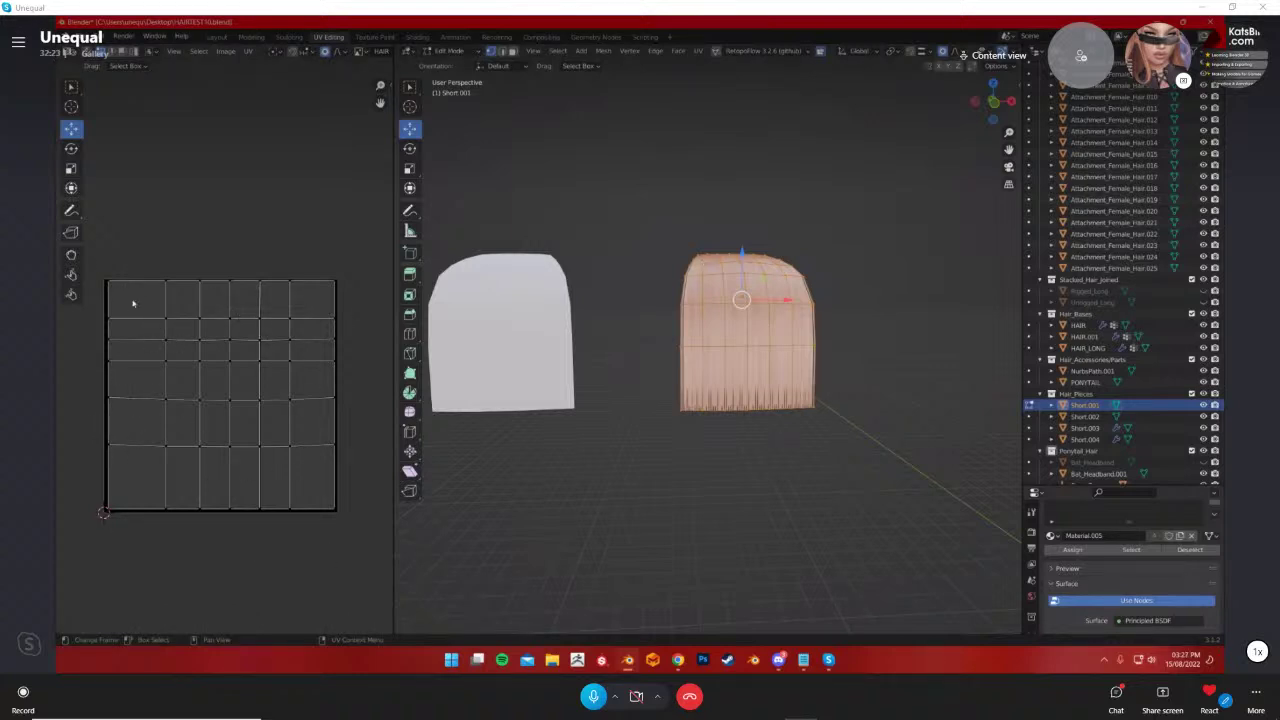
Check the UV image's pixel dimensions in the Resize Image settings without changing them
{"action": "left_click", "coordinate": [225, 51]}
{"action": "left_click", "coordinate": [244, 205]}
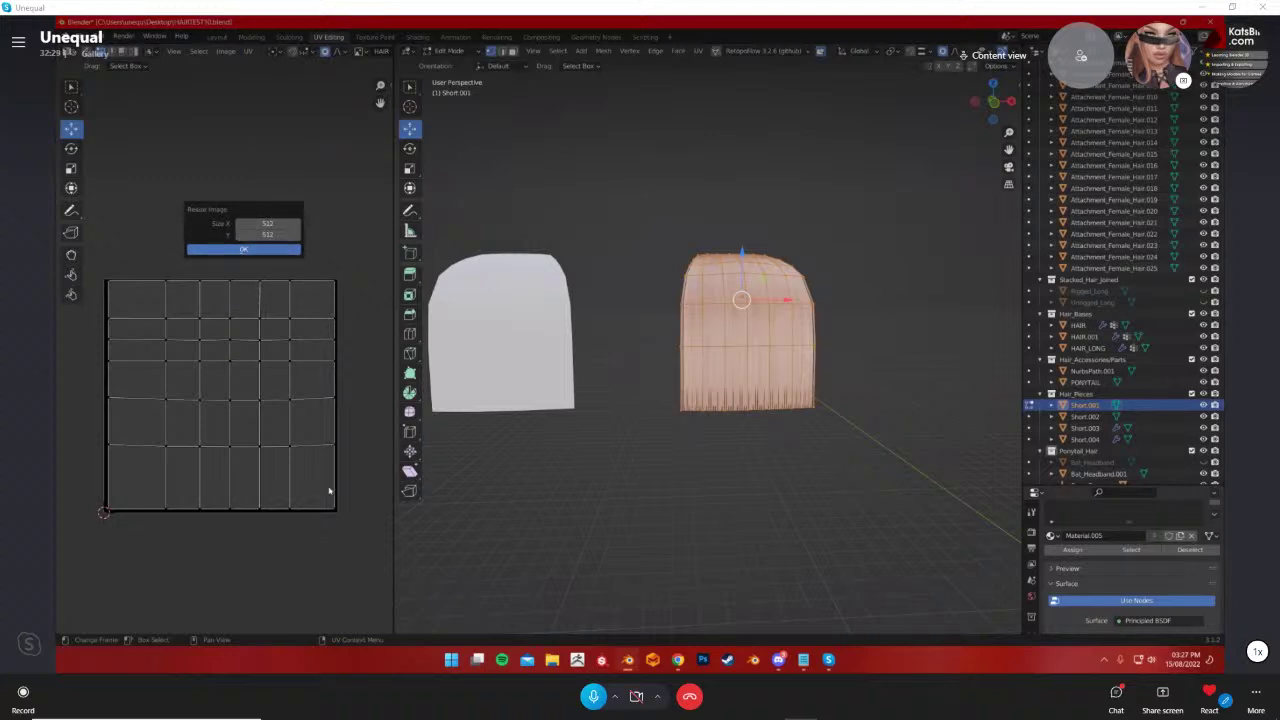
{"action": "key", "text": "Escape"}
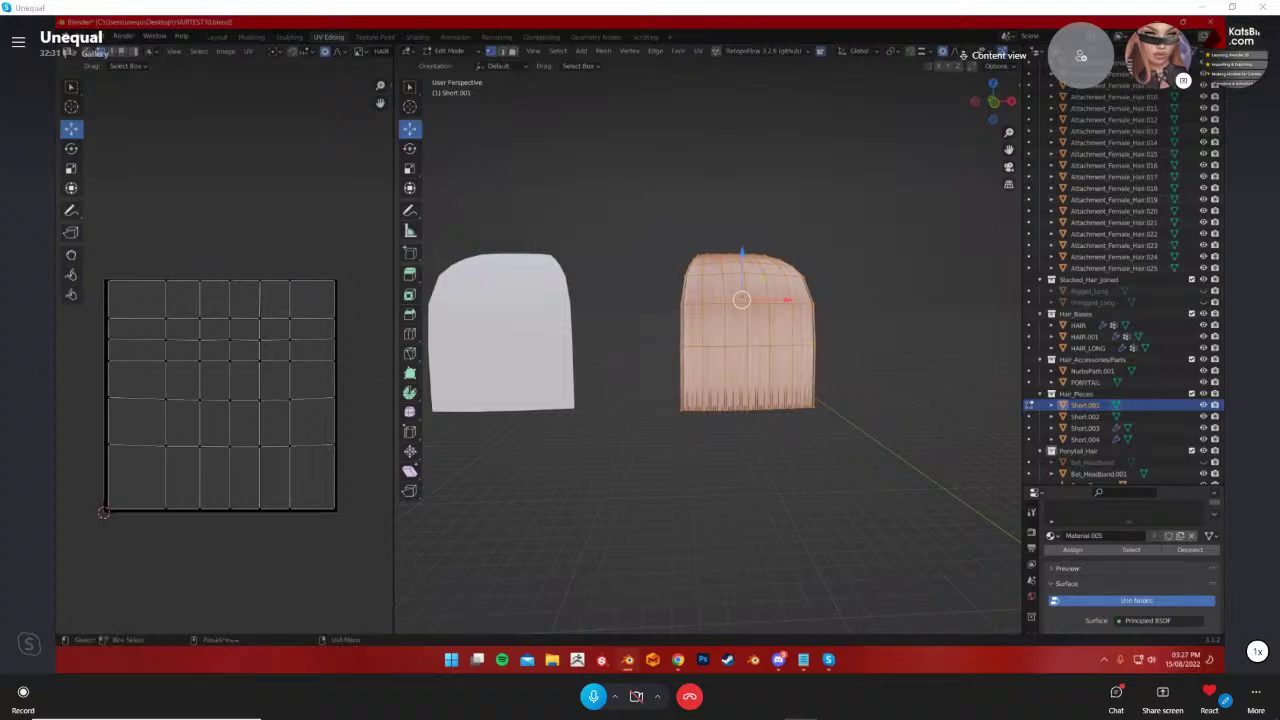
Select the right-hand edge of the short hair card's UV layout and try moving it
{"action": "scroll", "coordinate": [649, 369], "scroll_direction": "up", "scroll_amount": 4}
{"action": "middle_click_drag", "start_coordinate": [649, 369], "coordinate": [610, 424], "text": "shift"}
{"action": "left_click_drag", "start_coordinate": [323, 243], "coordinate": [371, 567]}
{"action": "key", "text": "g"}
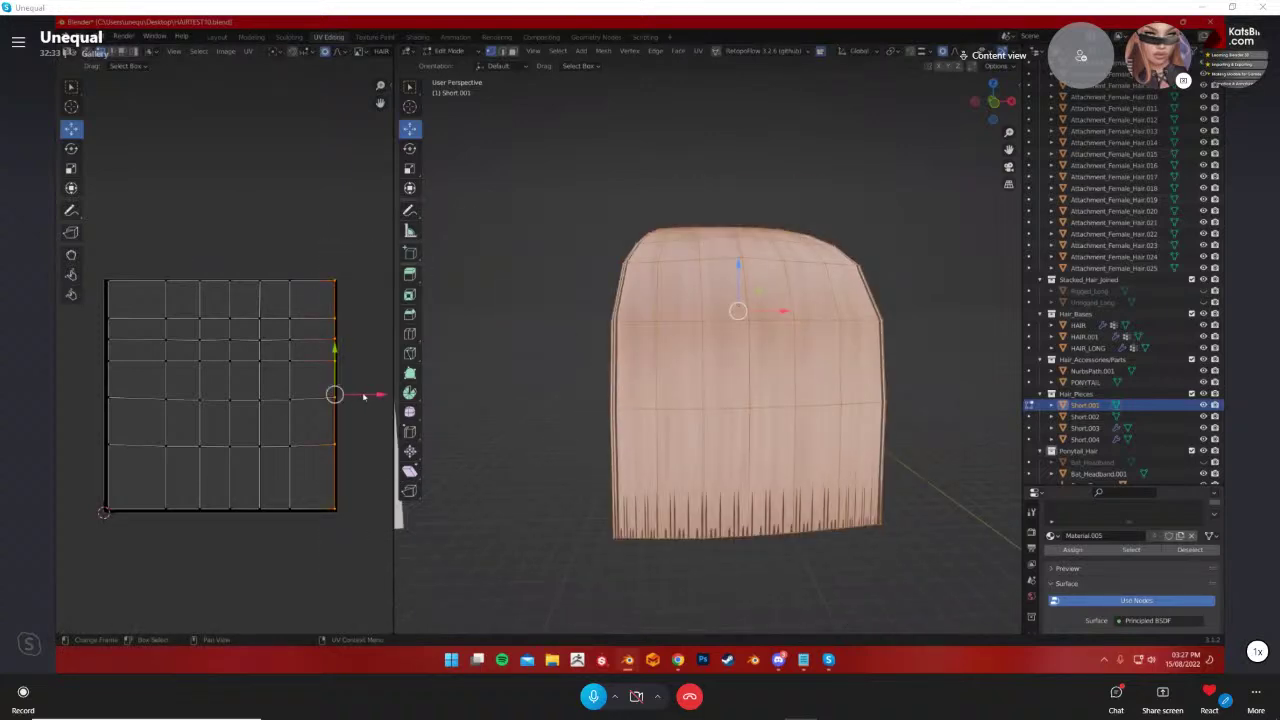
{"action": "left_click", "coordinate": [354, 410]}
Shift the rightmost column of UV faces slightly with smooth proportional editing, and inspect the textured card in object mode
{"action": "left_click_drag", "start_coordinate": [261, 227], "coordinate": [366, 534]}
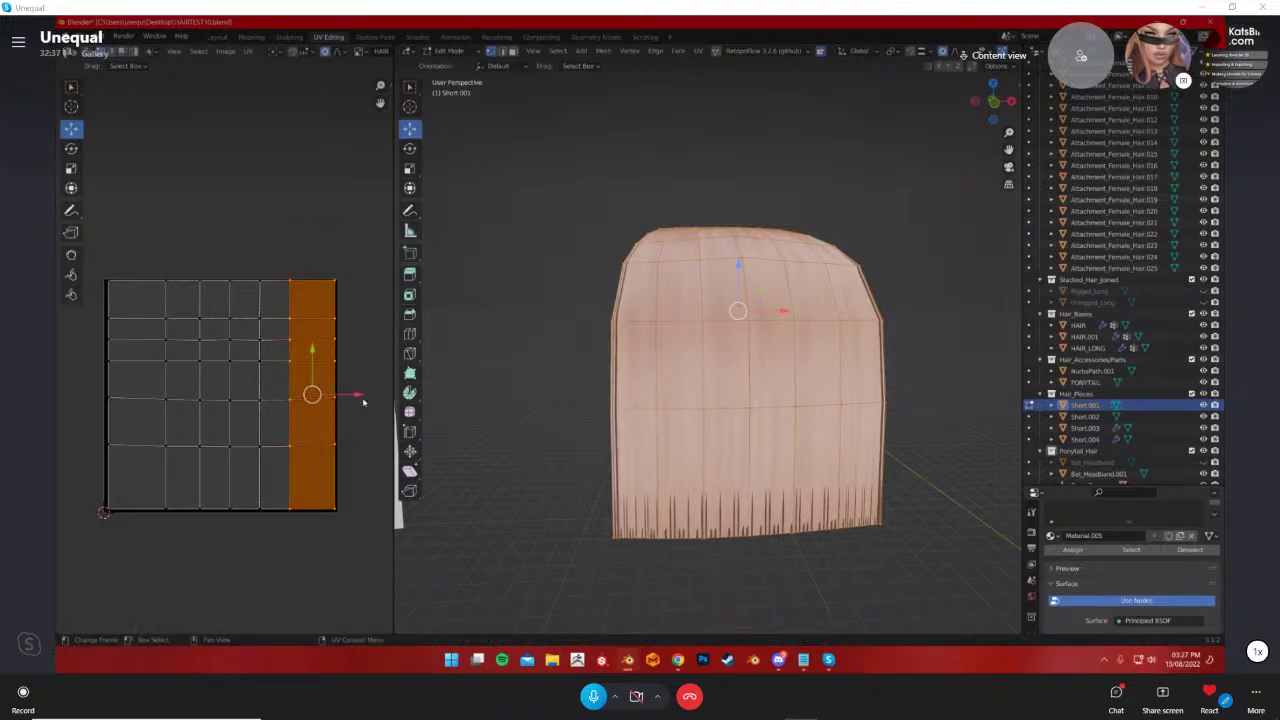
{"action": "key", "text": "s"}
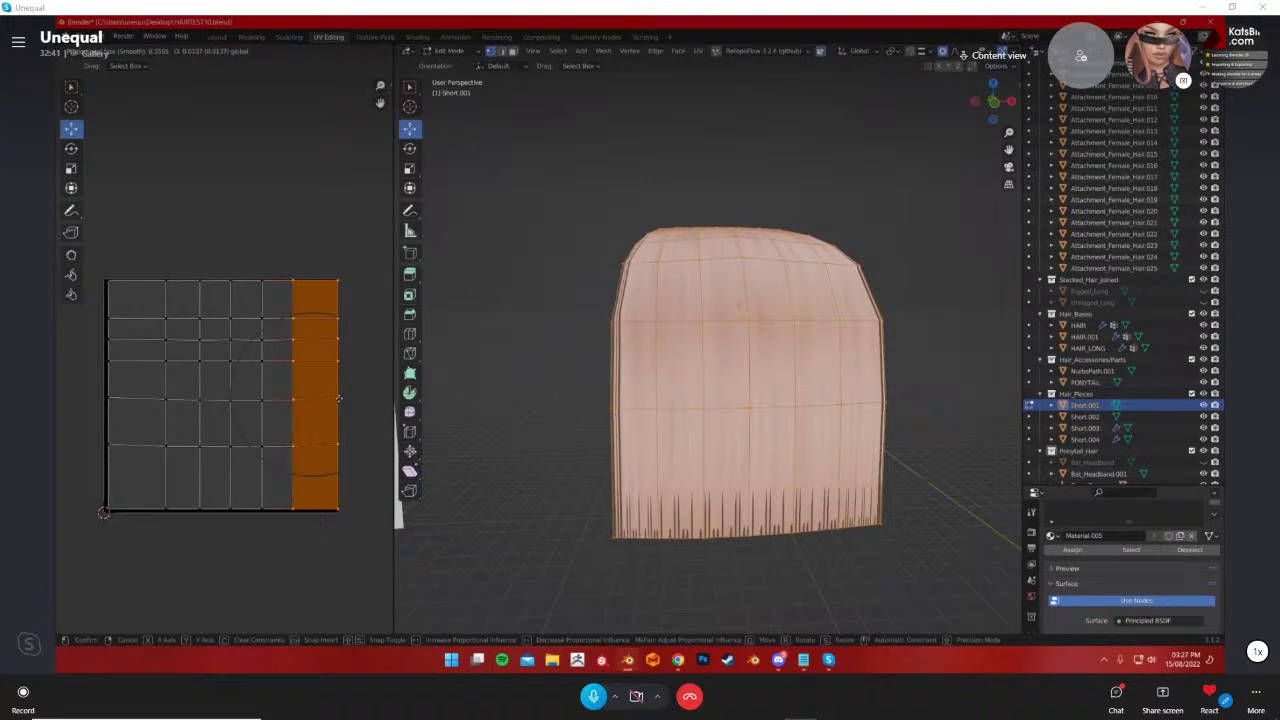
{"action": "left_click", "coordinate": [337, 398]}
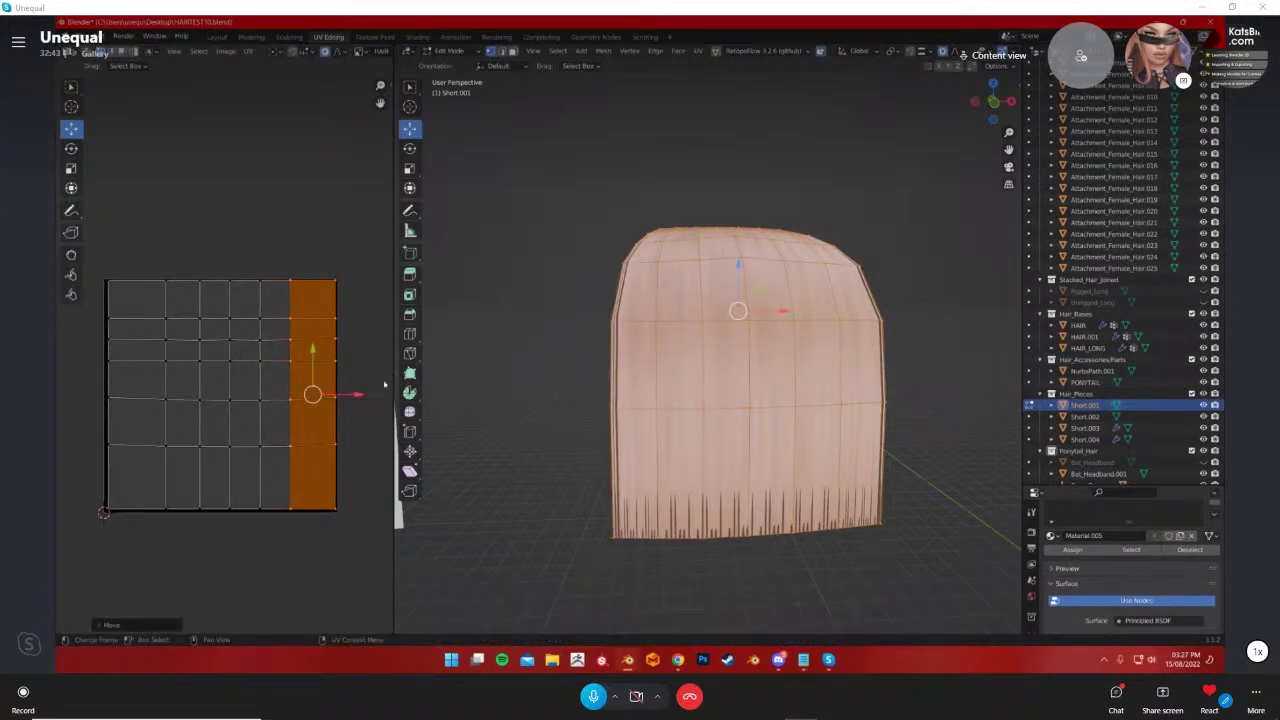
{"action": "key", "text": "Tab"}
{"action": "middle_click_drag", "start_coordinate": [786, 340], "coordinate": [738, 457]}
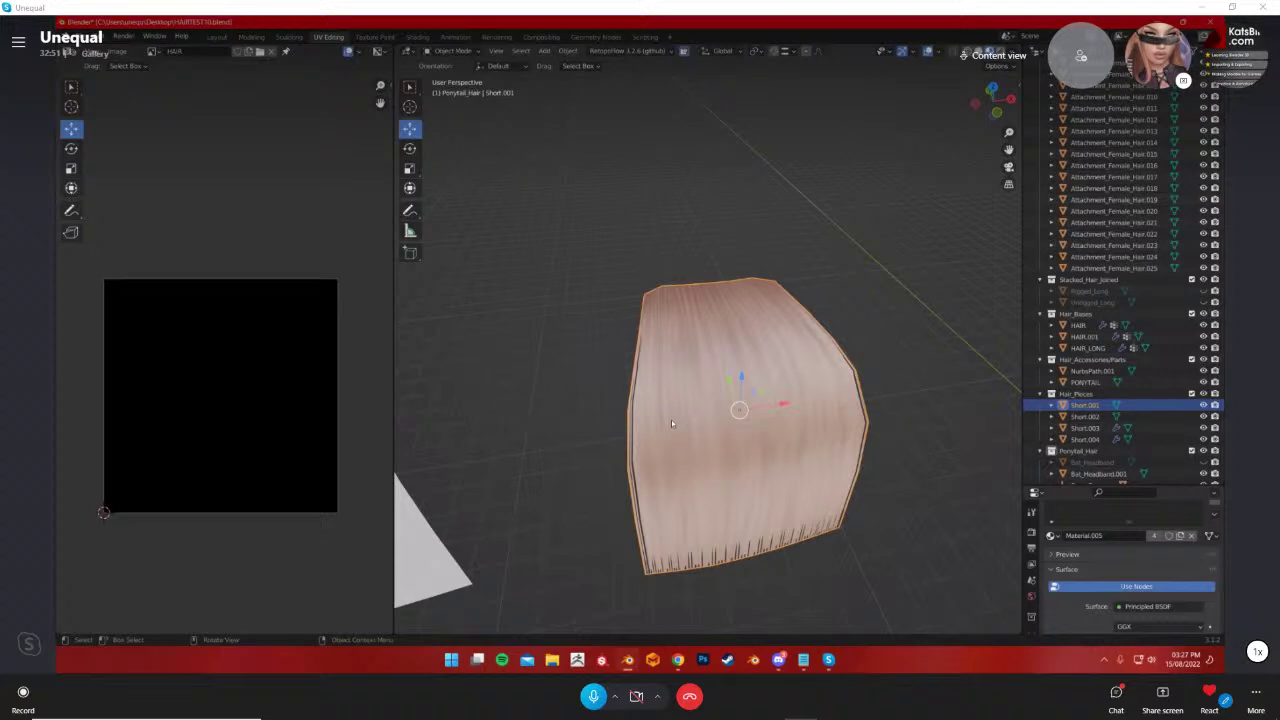
Examine the textured short hair card's surface, side edges and jagged lower tips from several angles
{"action": "middle_click_drag", "start_coordinate": [671, 424], "coordinate": [632, 337]}
{"action": "middle_click_drag", "start_coordinate": [810, 447], "coordinate": [783, 390]}
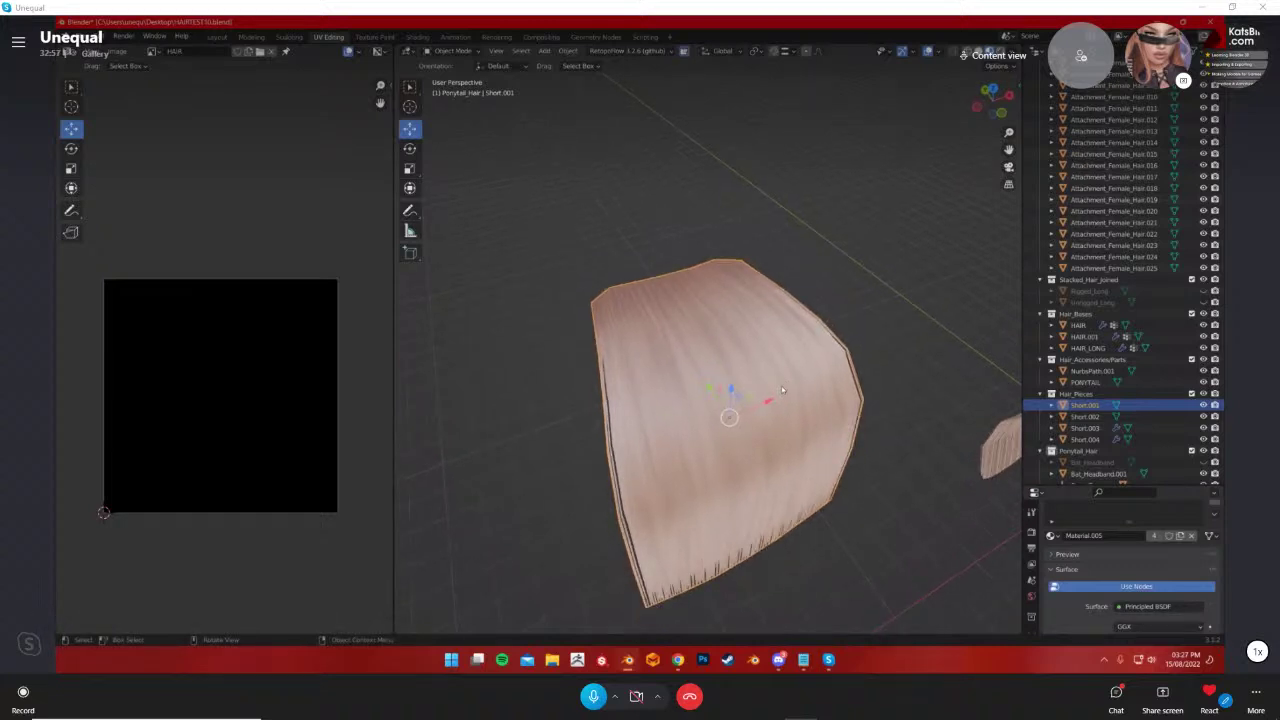
{"action": "middle_click_drag", "start_coordinate": [774, 386], "coordinate": [802, 338]}
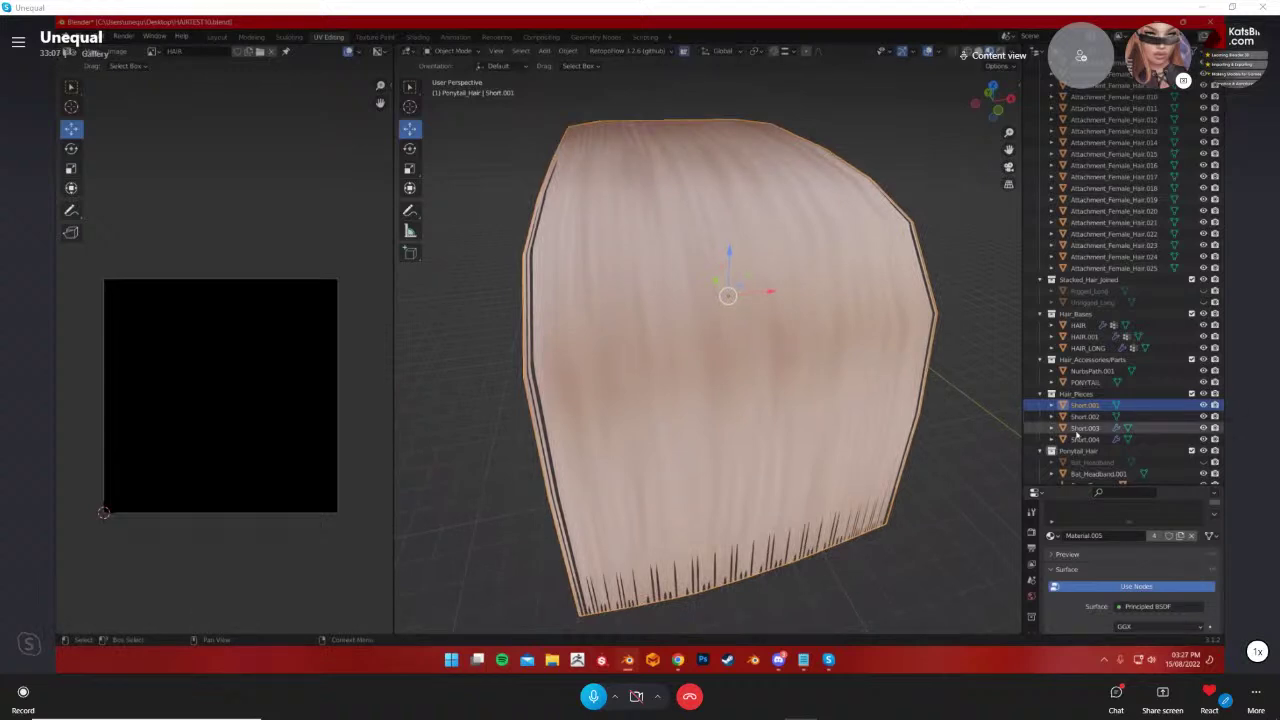
{"action": "middle_click_drag", "start_coordinate": [748, 295], "coordinate": [746, 358], "text": "shift"}
{"action": "scroll", "coordinate": [746, 358], "scroll_direction": "down", "scroll_amount": 3}
{"action": "scroll", "coordinate": [746, 359], "scroll_direction": "up", "scroll_amount": 3}
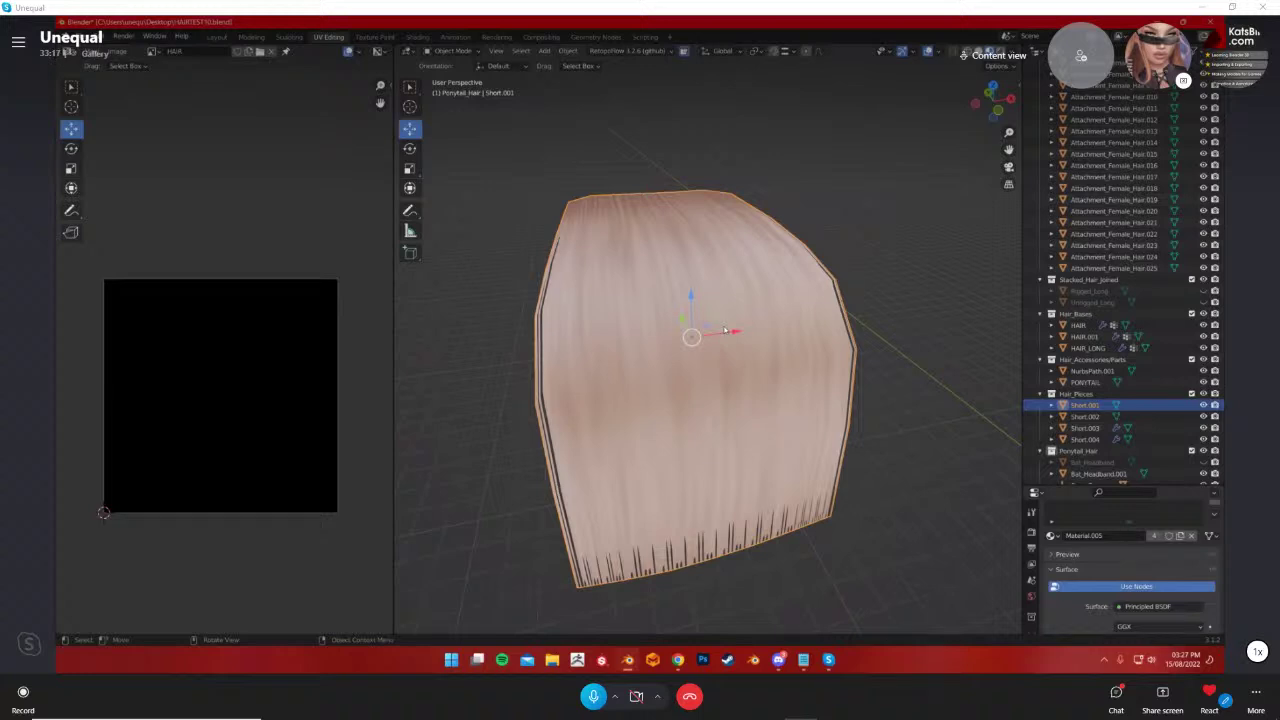
{"action": "middle_click_drag", "start_coordinate": [722, 328], "coordinate": [678, 402]}
In edit mode, move the left edge of the short hair card's UV layout slightly outward to the image border
{"action": "key", "text": "Tab"}
{"action": "left_click", "coordinate": [386, 361]}
{"action": "middle_click_drag", "start_coordinate": [300, 266], "coordinate": [304, 271]}
{"action": "left_click_drag", "start_coordinate": [102, 263], "coordinate": [137, 576]}
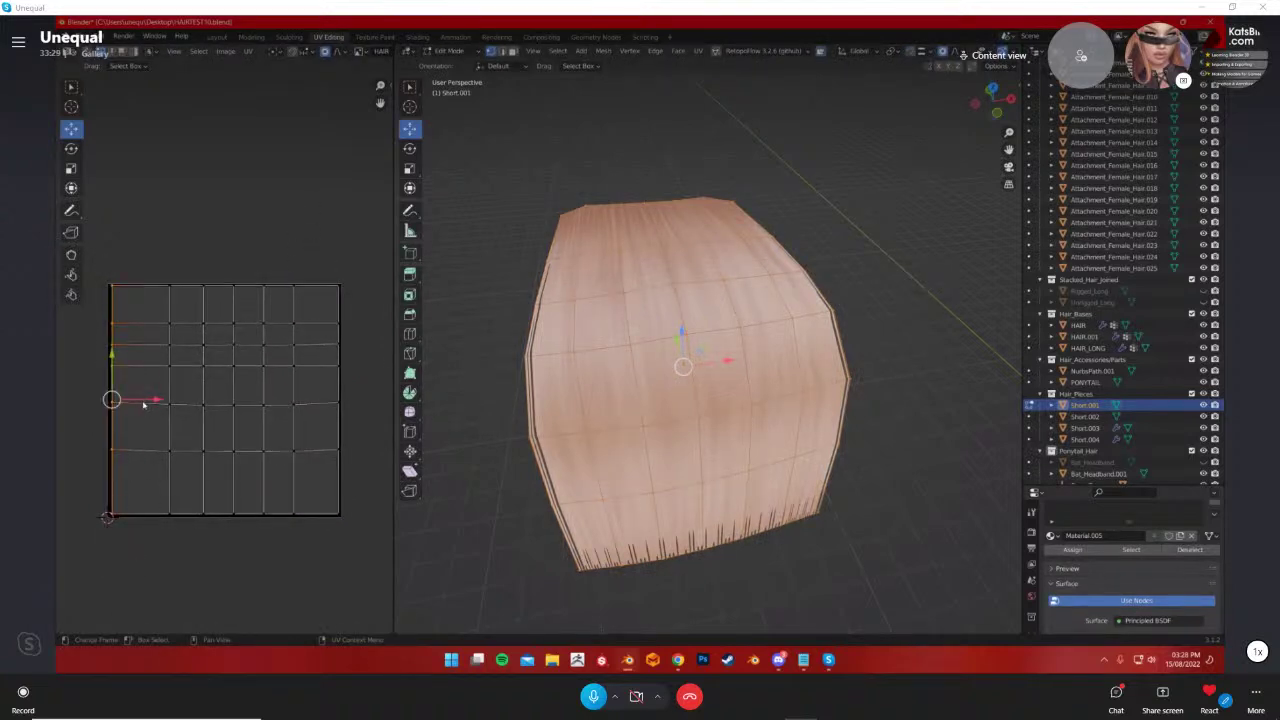
{"action": "key", "text": "g"}
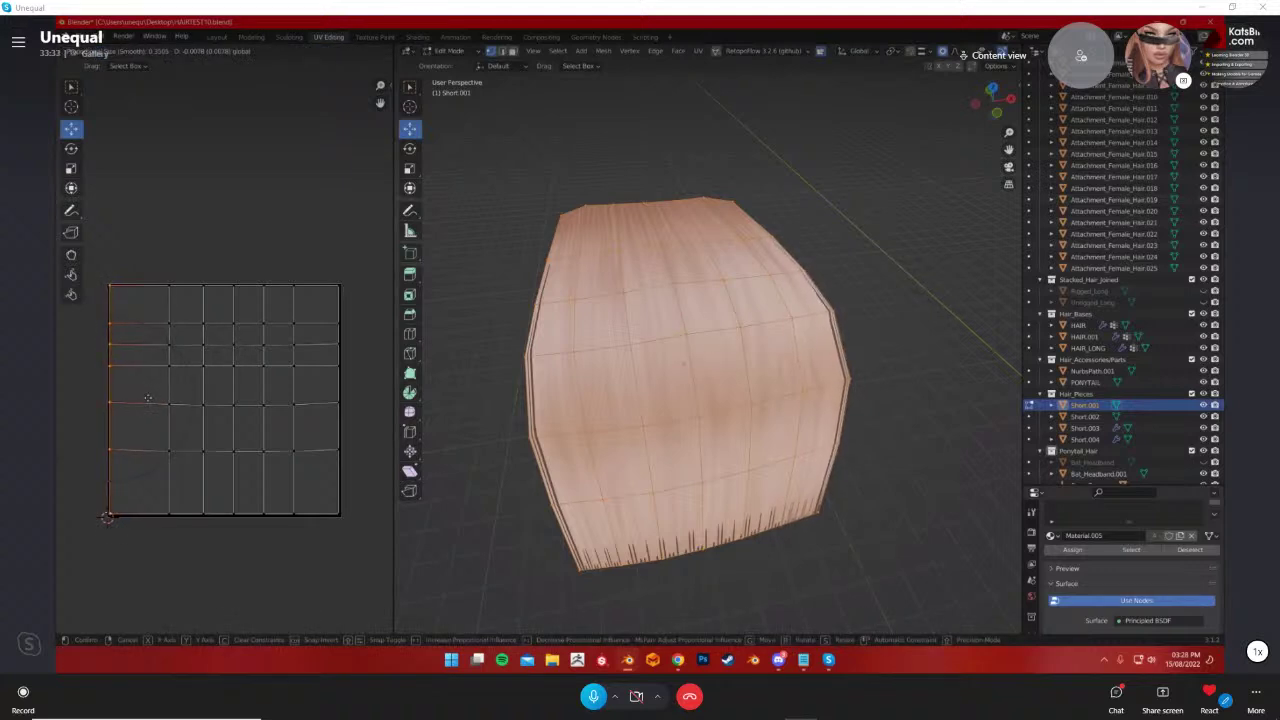
{"action": "left_click", "coordinate": [149, 401]}
Adjust the right and bottom edges of the short hair card's UV layout to sit on the image borders
{"action": "left_click_drag", "start_coordinate": [320, 236], "coordinate": [353, 524]}
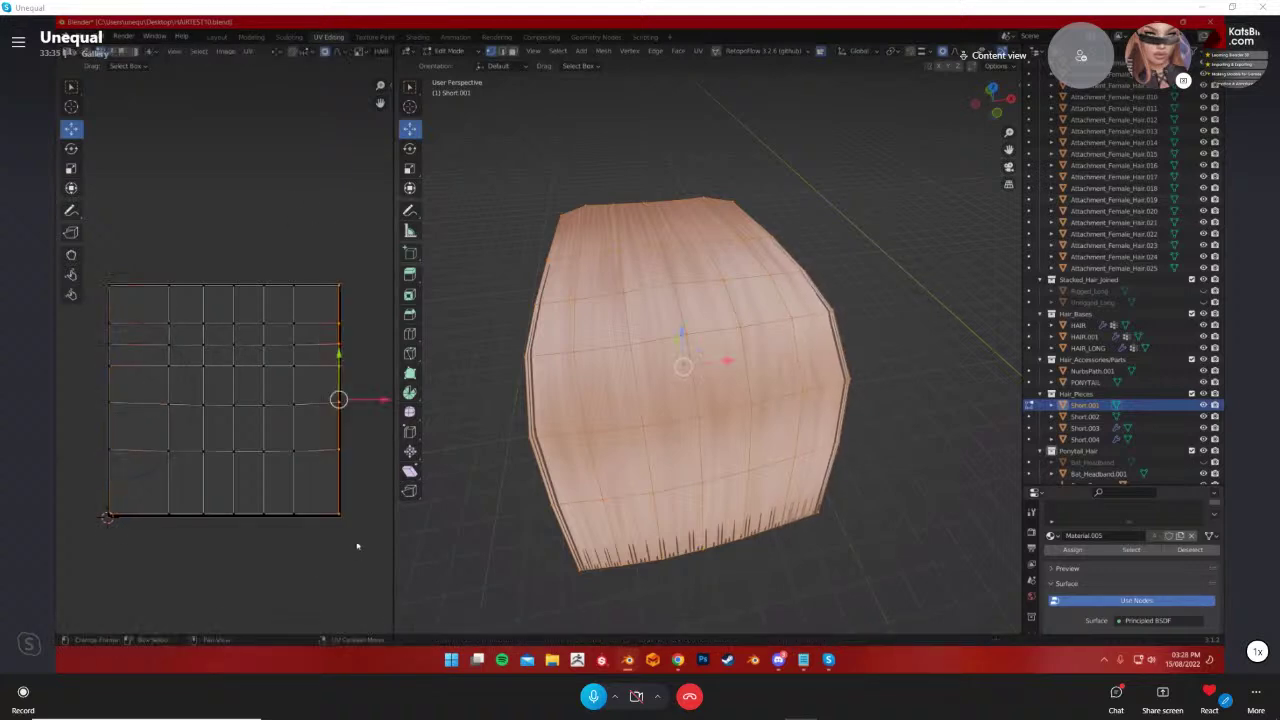
{"action": "left_click", "coordinate": [365, 405]}
{"action": "left_click_drag", "start_coordinate": [300, 248], "coordinate": [340, 586]}
{"action": "left_click", "coordinate": [363, 397]}
{"action": "left_click_drag", "start_coordinate": [322, 272], "coordinate": [375, 582]}
{"action": "key", "text": "g"}
{"action": "left_click_drag", "start_coordinate": [359, 398], "coordinate": [359, 398]}
{"action": "left_click_drag", "start_coordinate": [83, 557], "coordinate": [377, 466]}
{"action": "left_click_drag", "start_coordinate": [226, 476], "coordinate": [226, 479]}
Return to object mode and check the UV layout of the neighbouring untextured short hair card in edit mode
{"action": "left_click", "coordinate": [454, 243]}
{"action": "middle_click_drag", "start_coordinate": [454, 243], "coordinate": [478, 172]}
{"action": "scroll", "coordinate": [604, 390], "scroll_direction": "down", "scroll_amount": 4}
{"action": "middle_click_drag", "start_coordinate": [604, 390], "coordinate": [729, 434], "text": "shift"}
{"action": "key", "text": "Tab"}
{"action": "key", "text": "Tab"}
{"action": "key", "text": "Tab"}
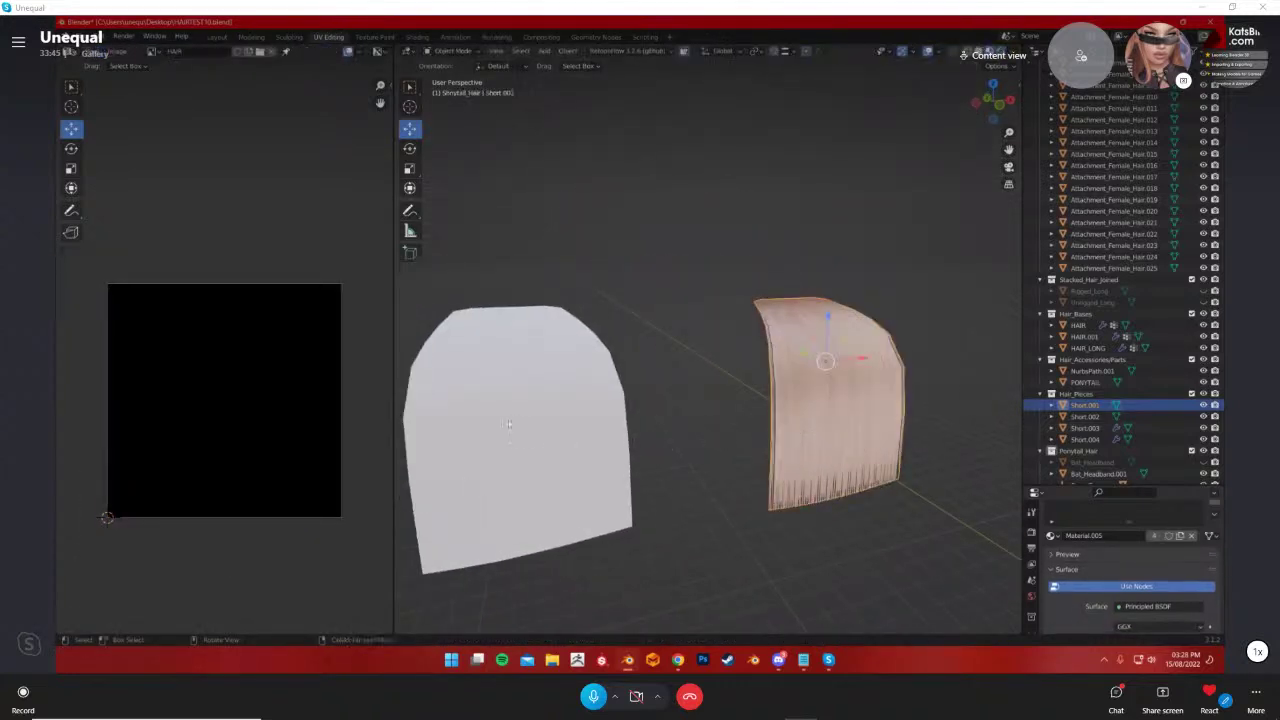
{"action": "left_click", "coordinate": [508, 420]}
{"action": "key", "text": "Tab"}
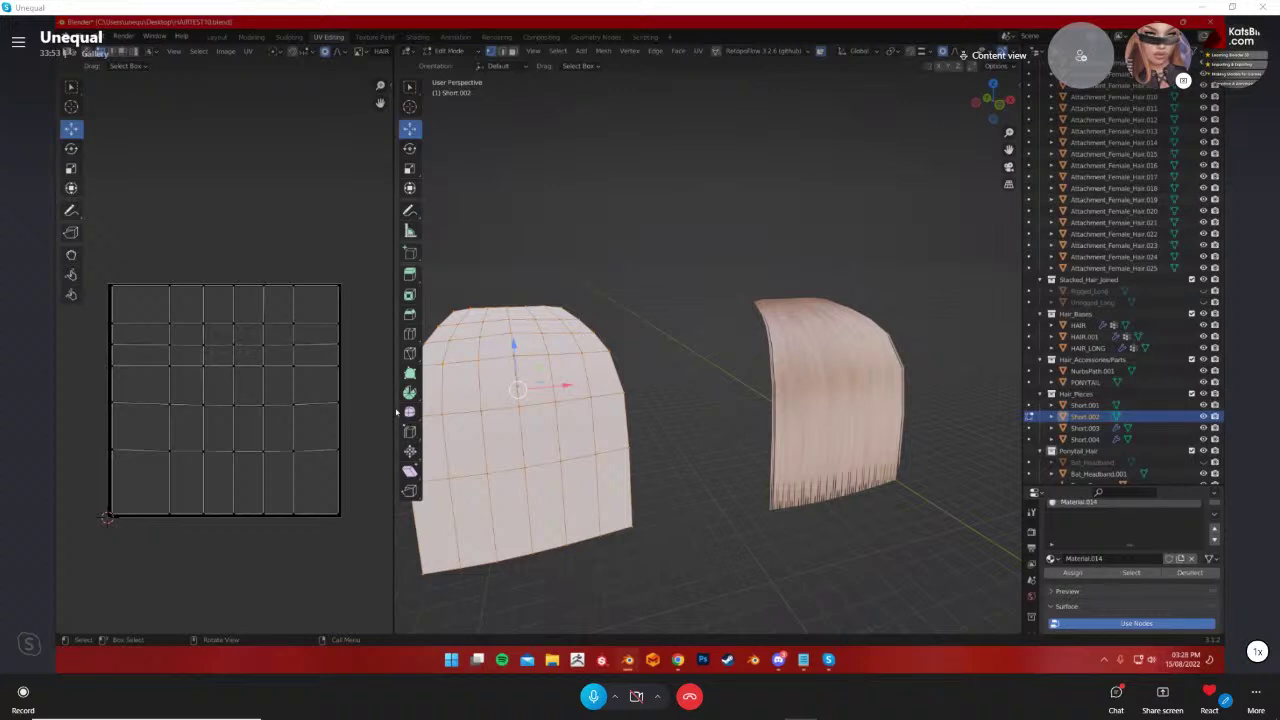
{"action": "key", "text": "Tab"}
{"action": "left_click", "coordinate": [706, 318]}
{"action": "middle_click_drag", "start_coordinate": [706, 324], "coordinate": [692, 331]}
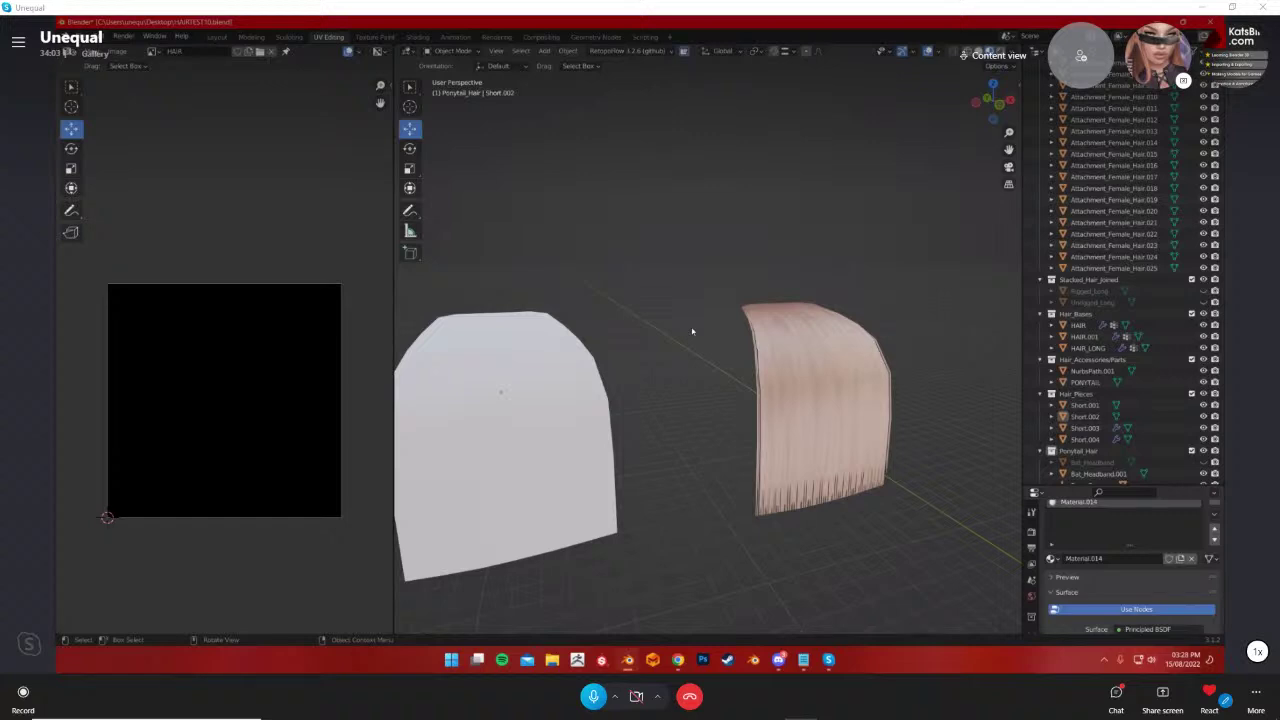
Select the whole mesh of the textured short hair card in edit mode and try Unwrap on it
{"action": "key", "text": "KP_Decimal"}
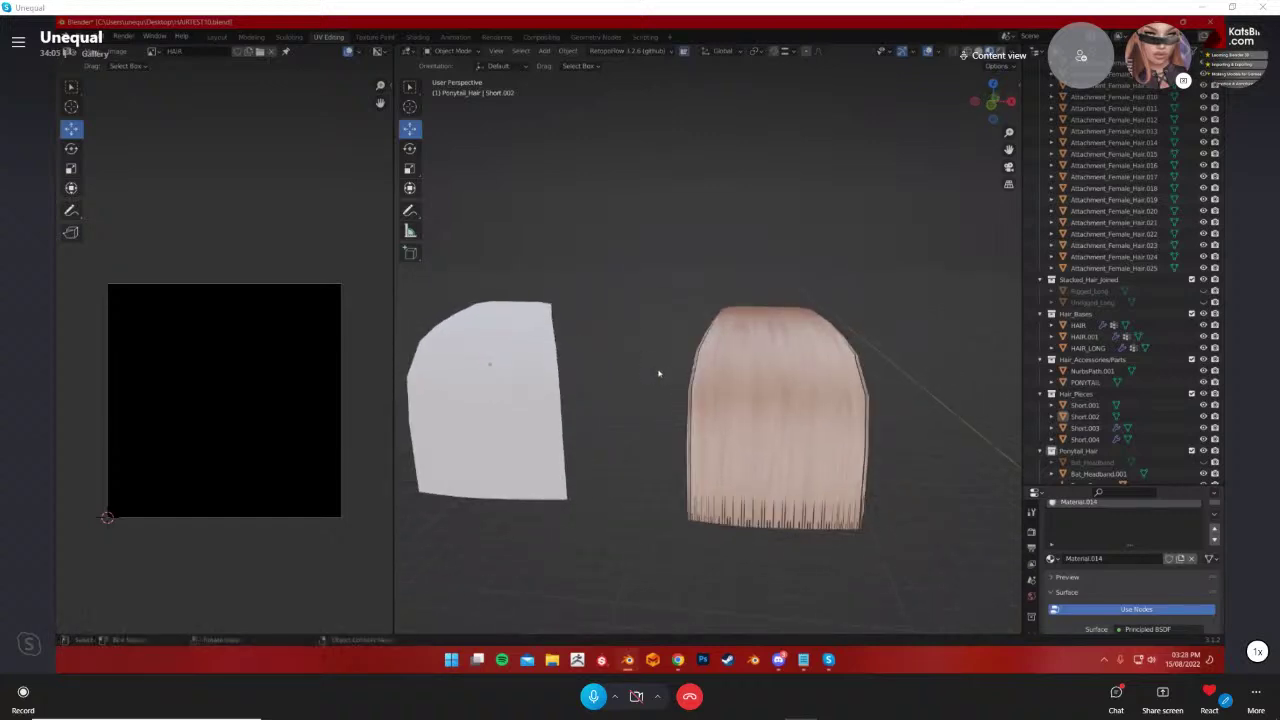
{"action": "left_click", "coordinate": [763, 418]}
{"action": "key", "text": "Tab"}
{"action": "middle_click_drag", "start_coordinate": [763, 418], "coordinate": [790, 385], "text": "shift"}
{"action": "key", "text": "a"}
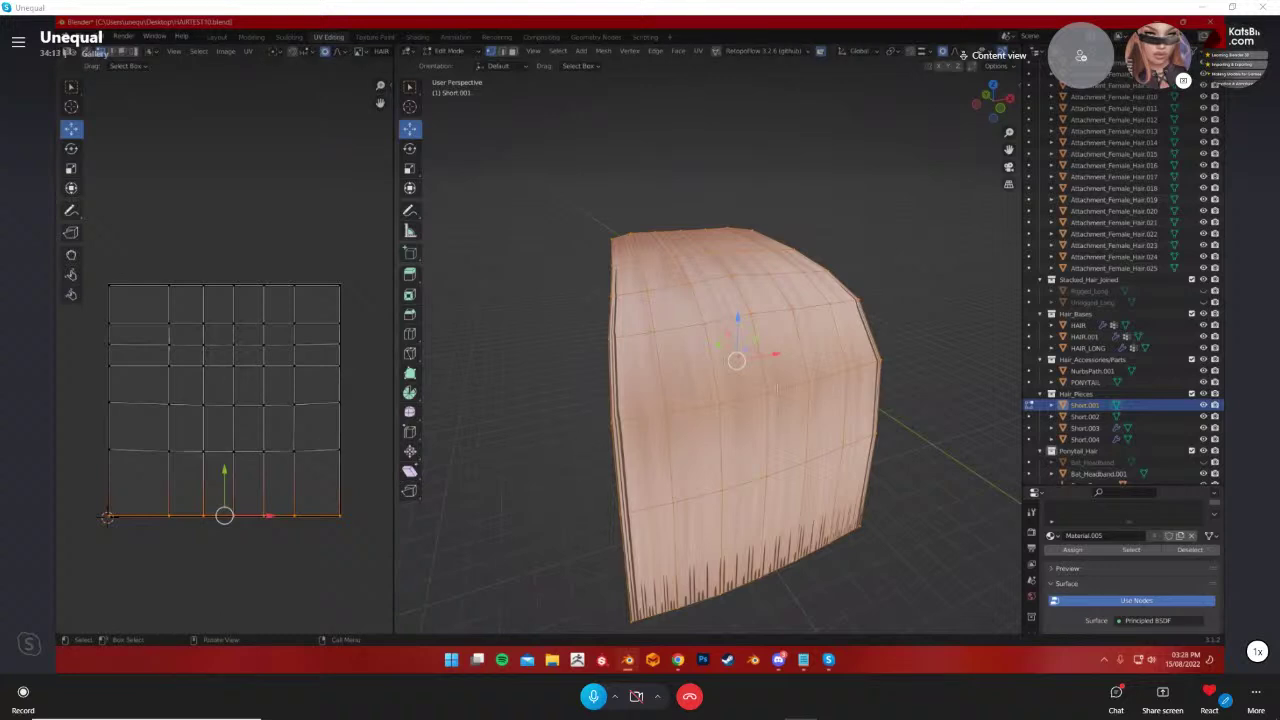
{"action": "left_click", "coordinate": [698, 51]}
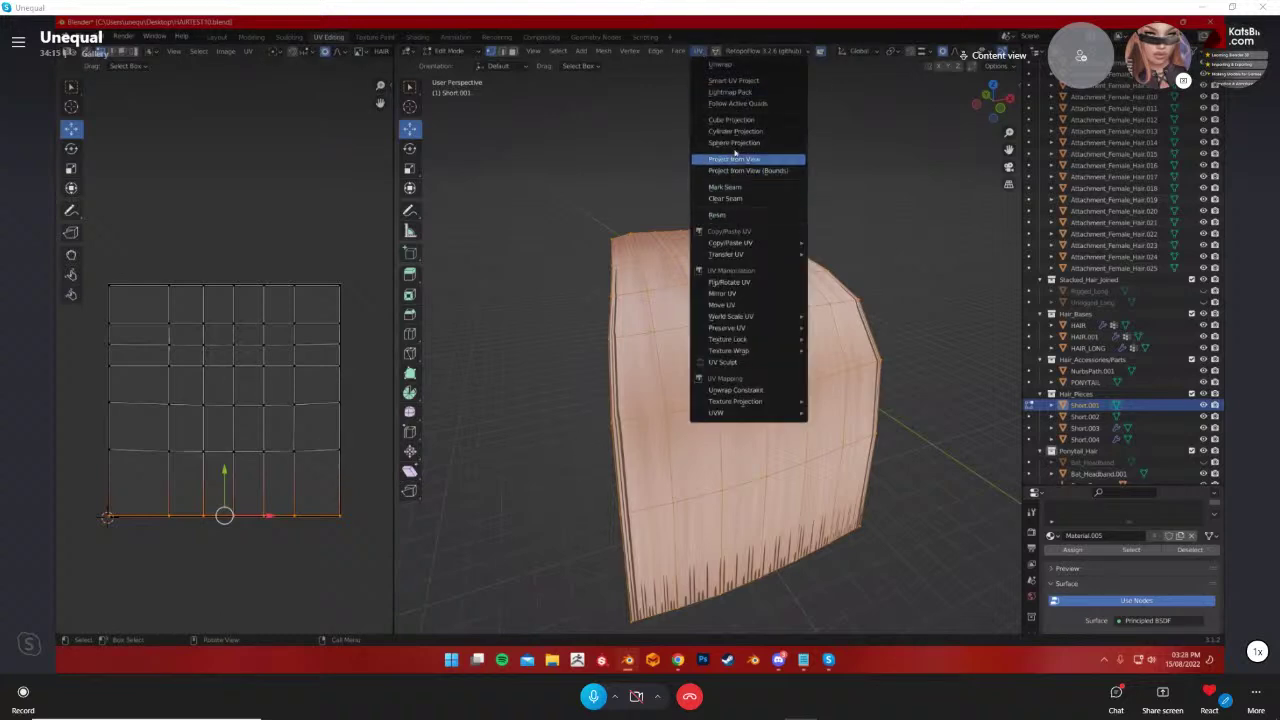
{"action": "left_click", "coordinate": [722, 64]}
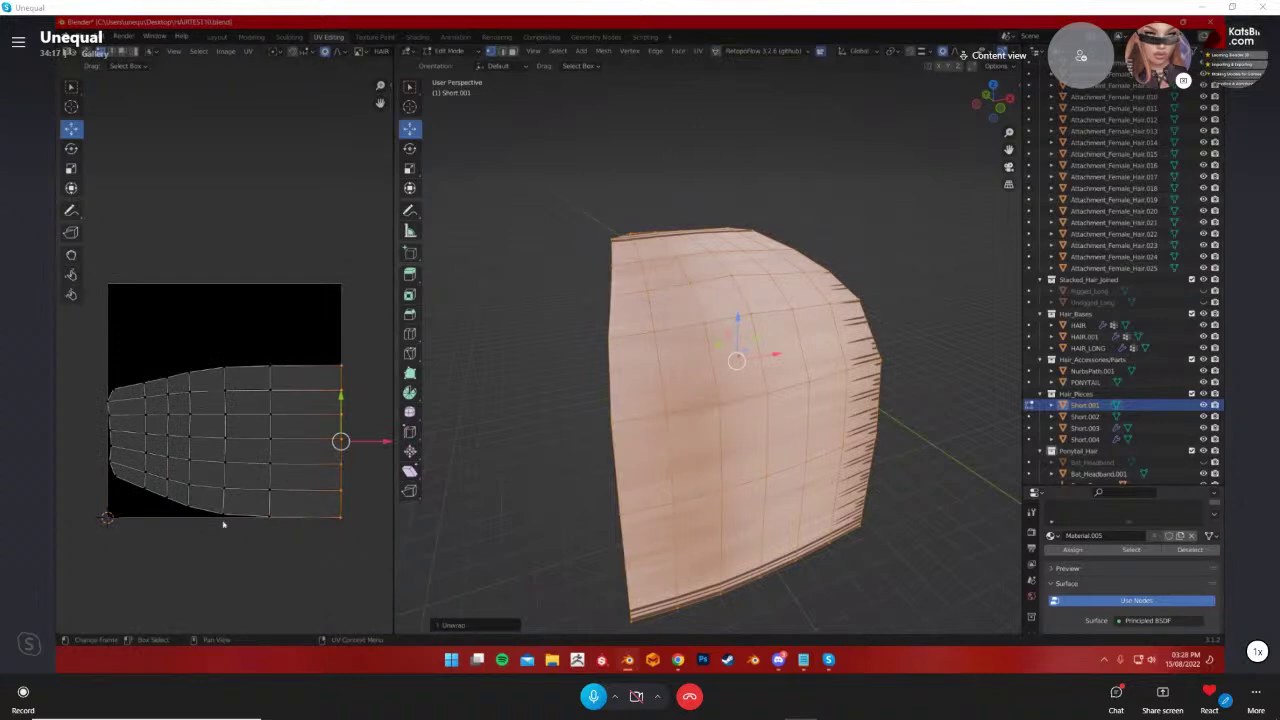
Undo the unwrap of the short hair card and display its full UV layout again
{"action": "middle_click_drag", "start_coordinate": [836, 272], "coordinate": [762, 268]}
{"action": "key", "text": "alt+a"}
{"action": "middle_click_drag", "start_coordinate": [795, 563], "coordinate": [838, 457]}
{"action": "key", "text": "a"}
{"action": "key", "text": "alt+a"}
{"action": "scroll", "coordinate": [506, 386], "scroll_direction": "down", "scroll_amount": 1}
{"action": "middle_click_drag", "start_coordinate": [506, 386], "coordinate": [523, 383]}
{"action": "scroll", "coordinate": [523, 383], "scroll_direction": "up", "scroll_amount": 3}
{"action": "key", "text": "a"}
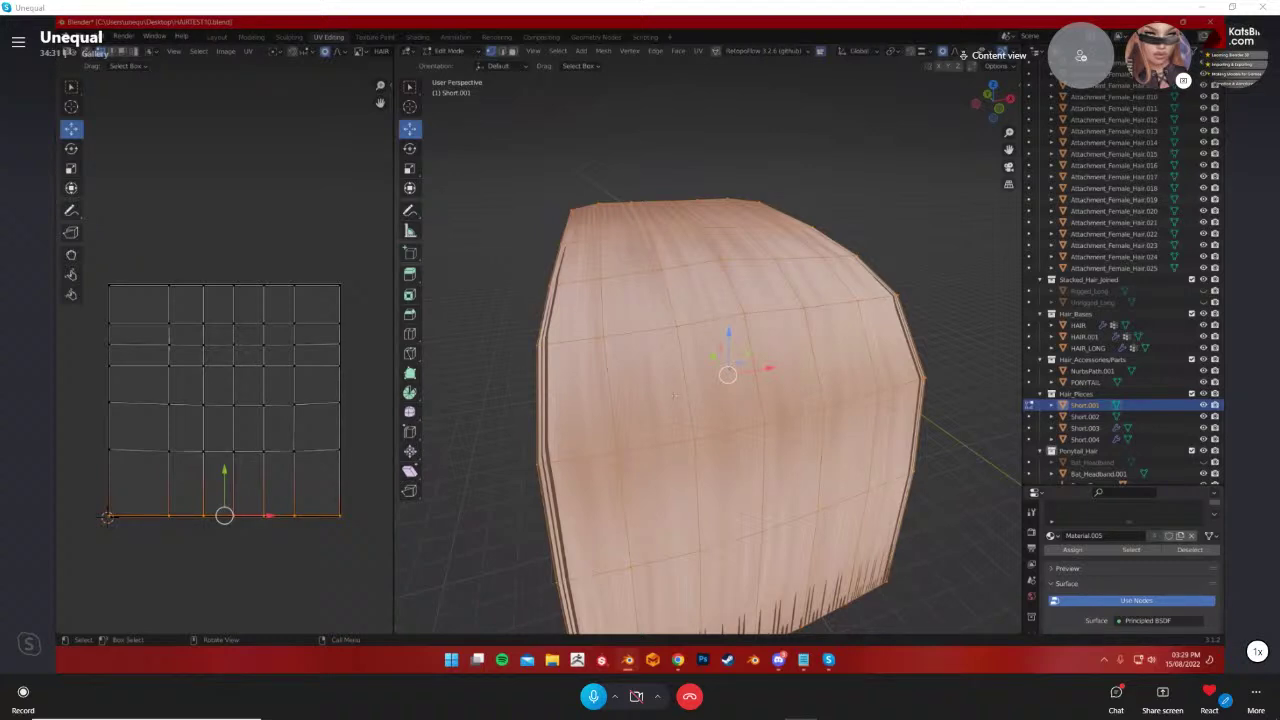
Look over the textured short hair card and deselect all of its mesh
{"action": "scroll", "coordinate": [675, 396], "scroll_direction": "down", "scroll_amount": 3}
{"action": "middle_click_drag", "start_coordinate": [700, 396], "coordinate": [674, 370], "text": "shift"}
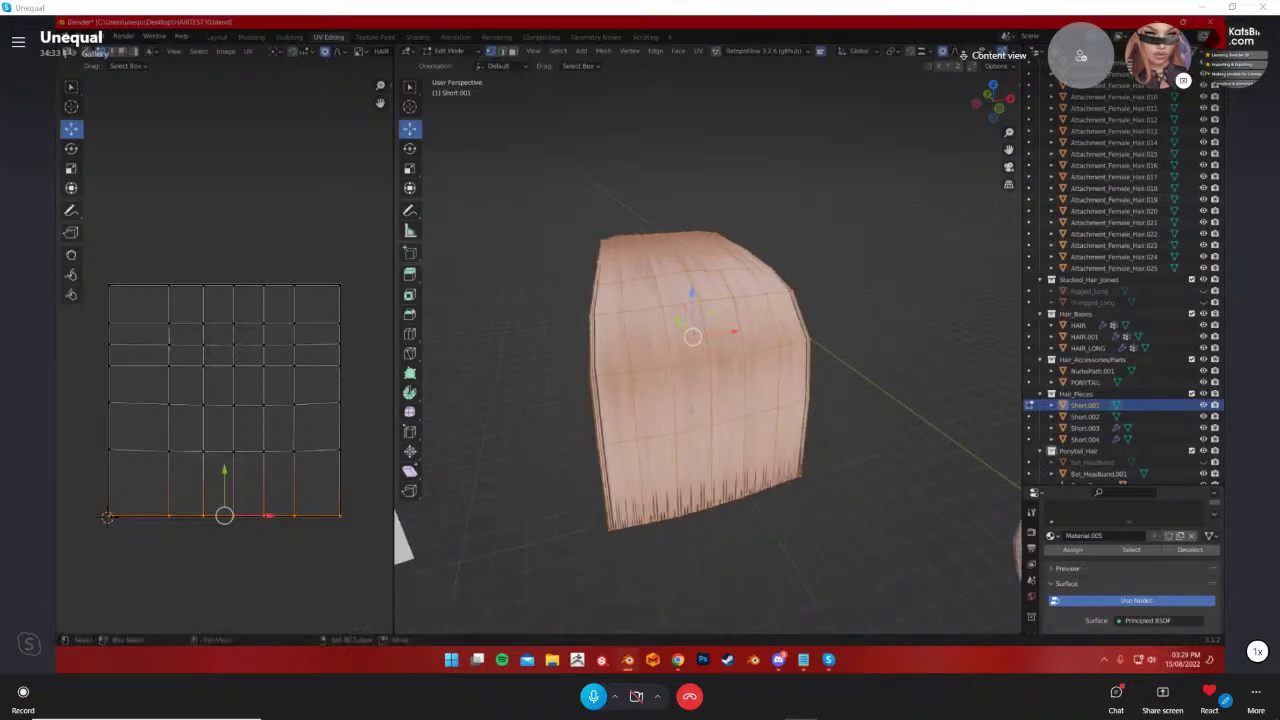
{"action": "mouse_move", "coordinate": [705, 414]}
{"action": "middle_mouse_down"}
{"action": "mouse_move", "coordinate": [695, 389]}
{"action": "mouse_move", "coordinate": [702, 437]}
{"action": "middle_mouse_up"}
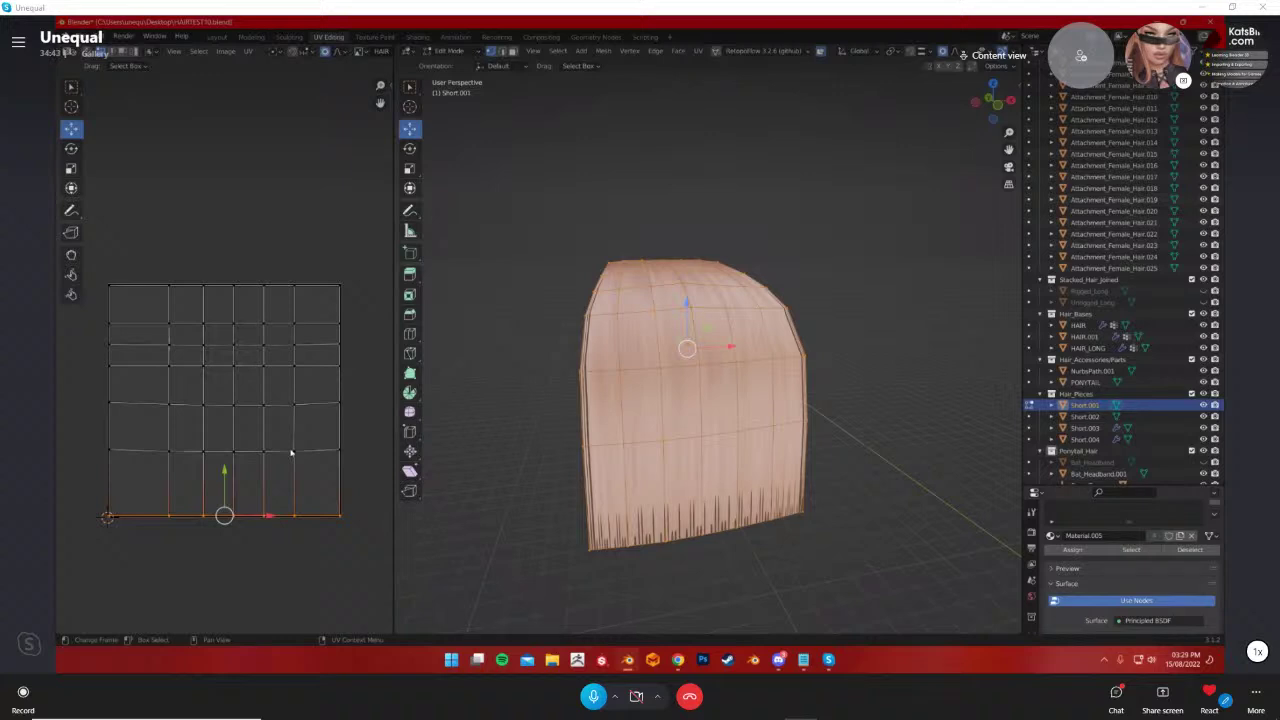
{"action": "left_click", "coordinate": [506, 309]}
{"action": "middle_click_drag", "start_coordinate": [506, 309], "coordinate": [640, 400]}
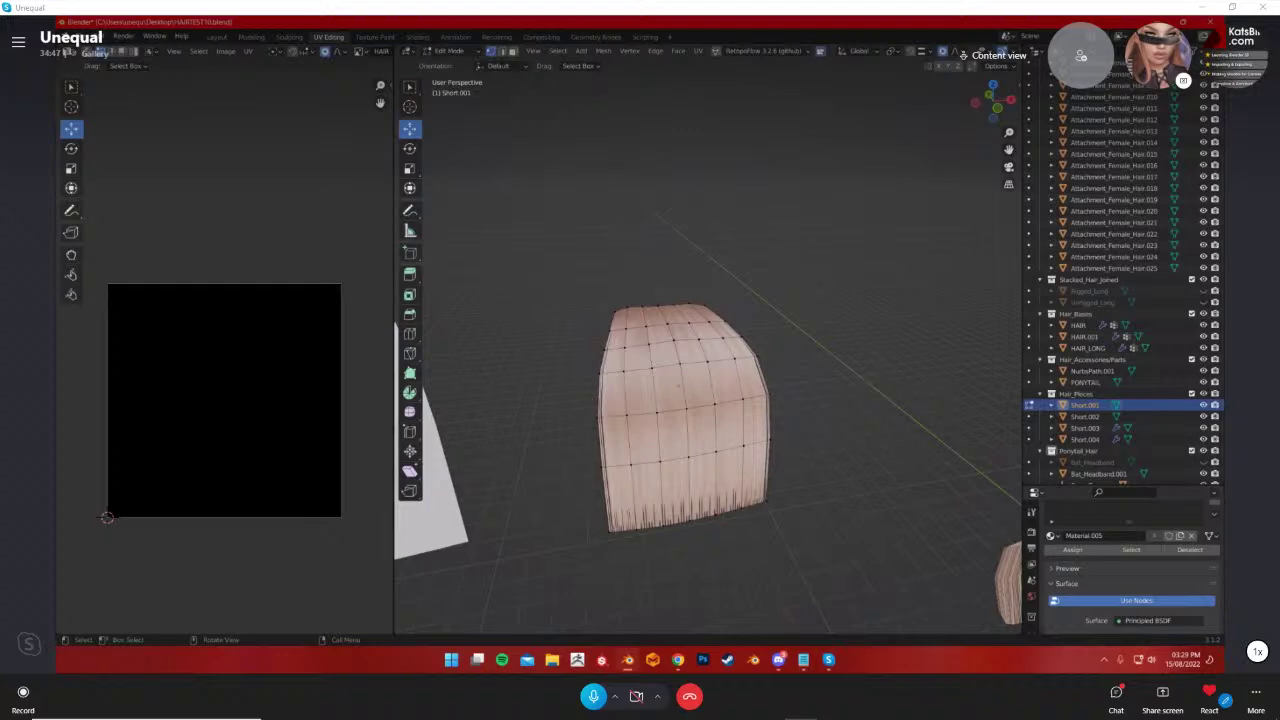
Switch to the Shading workspace and bring the textured short hair card into close view
{"action": "left_click", "coordinate": [417, 37]}
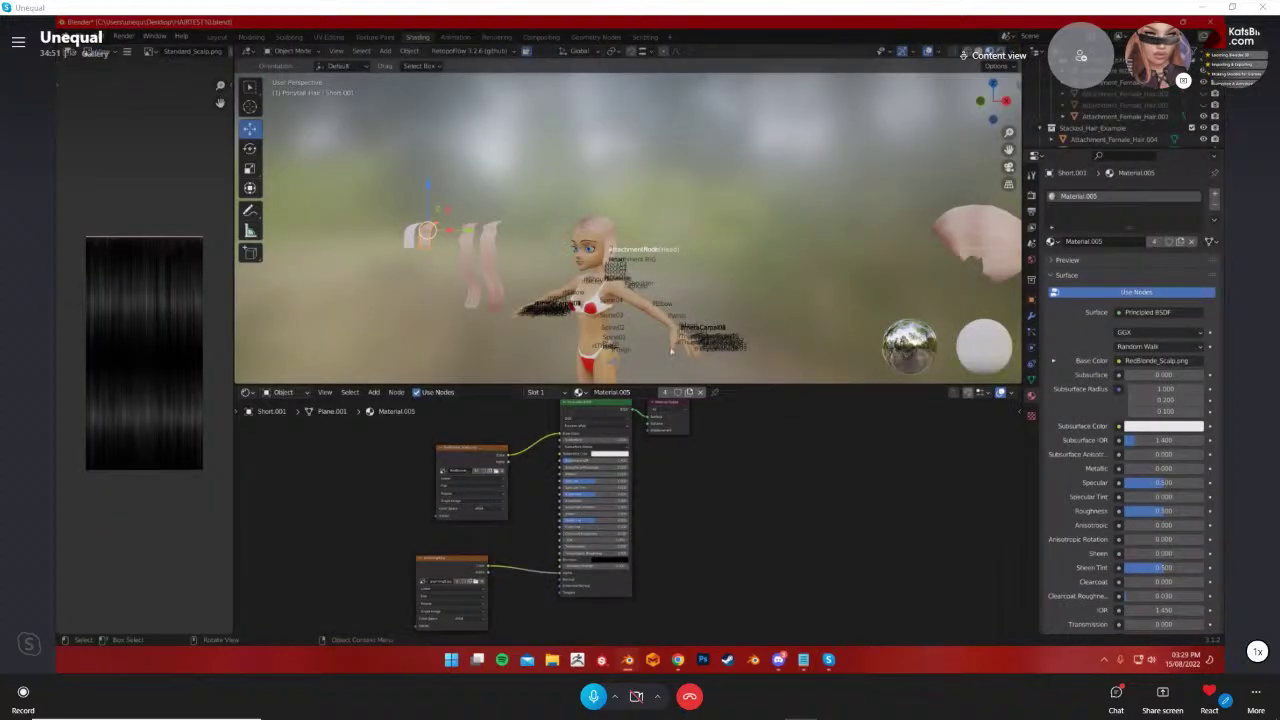
{"action": "scroll", "coordinate": [718, 342], "scroll_direction": "down", "scroll_amount": 2}
{"action": "middle_click_drag", "start_coordinate": [500, 300], "coordinate": [743, 260], "text": "shift"}
{"action": "middle_click_drag", "start_coordinate": [500, 262], "coordinate": [760, 257], "text": "shift"}
{"action": "scroll", "coordinate": [766, 257], "scroll_direction": "up", "scroll_amount": 4}
{"action": "middle_click_drag", "start_coordinate": [650, 258], "coordinate": [755, 264]}
Spread out the Principled BSDF and Material Output nodes, and inspect the image texture node feeding the Alpha input
{"action": "left_click_drag", "start_coordinate": [594, 404], "coordinate": [594, 435]}
{"action": "left_click_drag", "start_coordinate": [668, 408], "coordinate": [705, 429]}
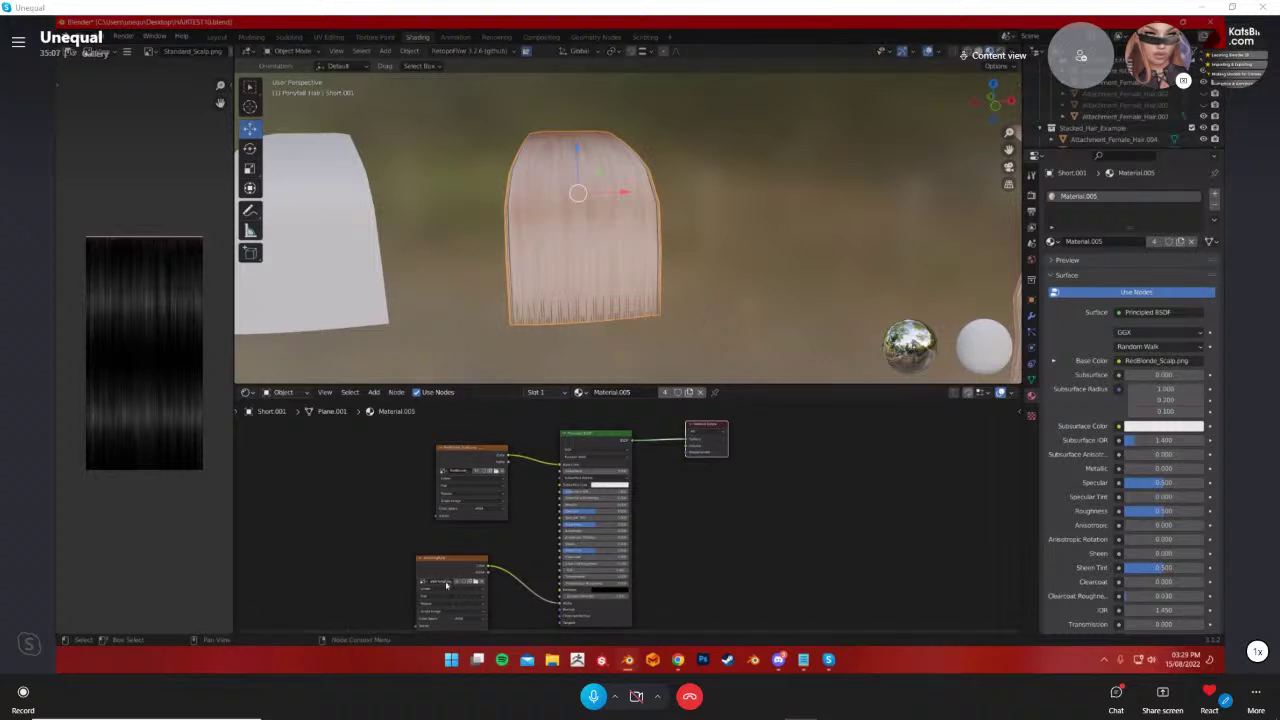
{"action": "scroll", "coordinate": [447, 587], "scroll_direction": "up", "scroll_amount": 4}
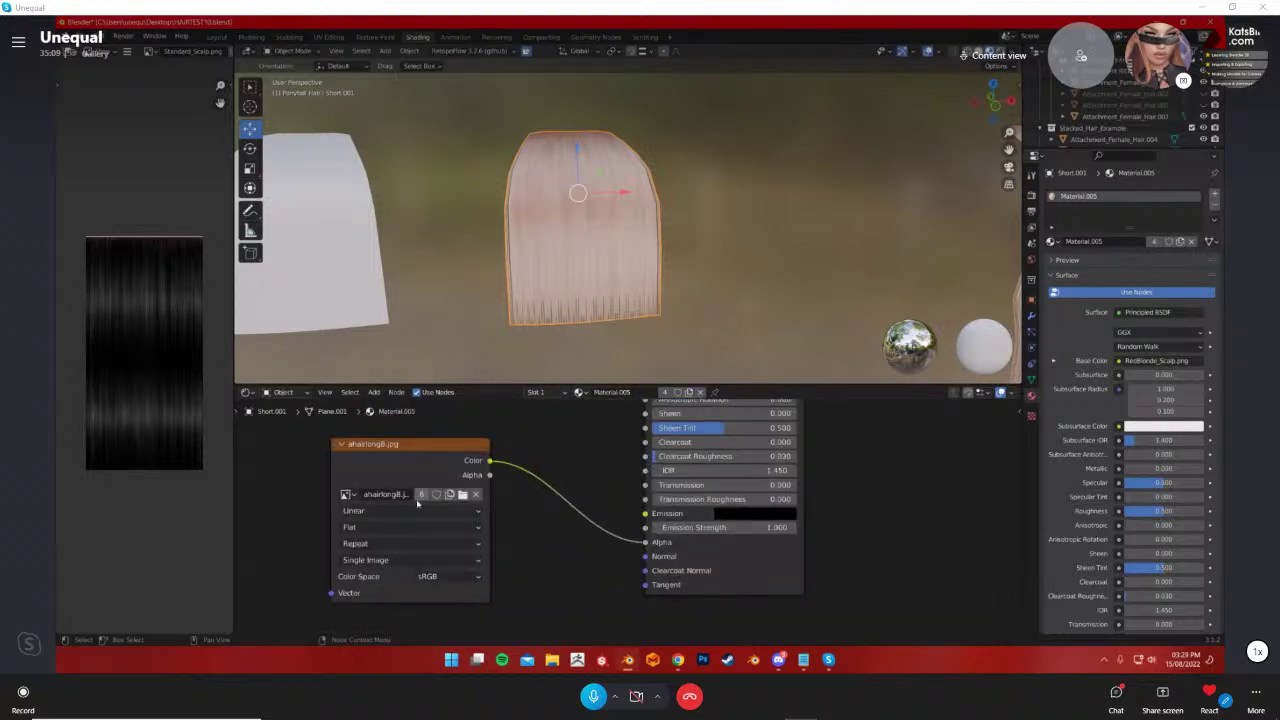
{"action": "scroll", "coordinate": [711, 300], "scroll_direction": "down", "scroll_amount": 3}
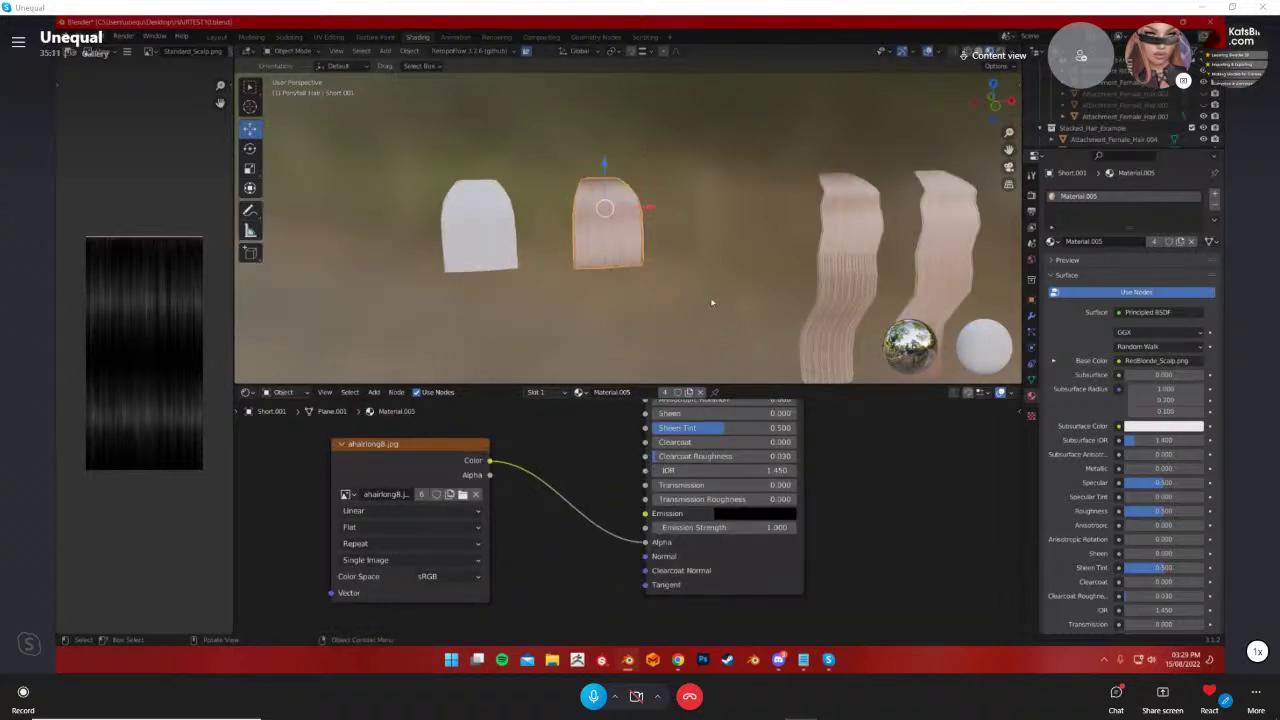
{"action": "scroll", "coordinate": [720, 300], "scroll_direction": "up", "scroll_amount": 4}
{"action": "left_click", "coordinate": [687, 315]}
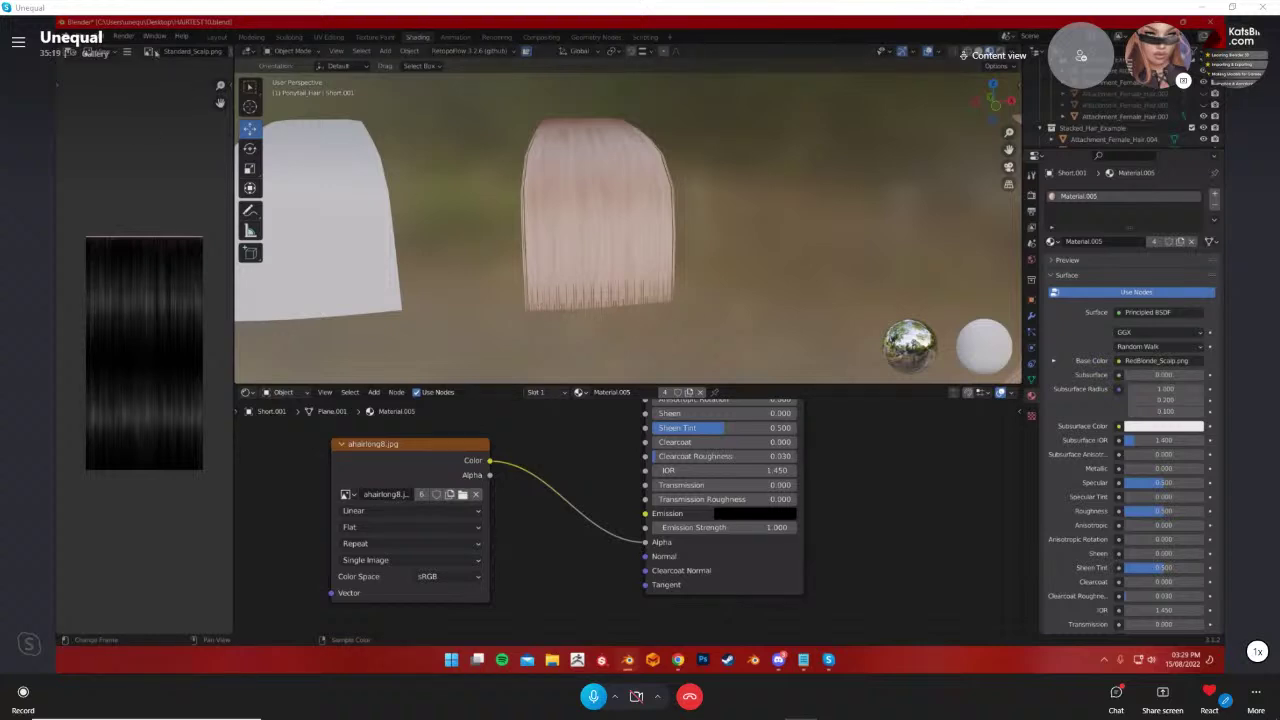
Display the ahairlong8.jpg opacity map in the image editor
{"action": "left_click", "coordinate": [149, 51]}
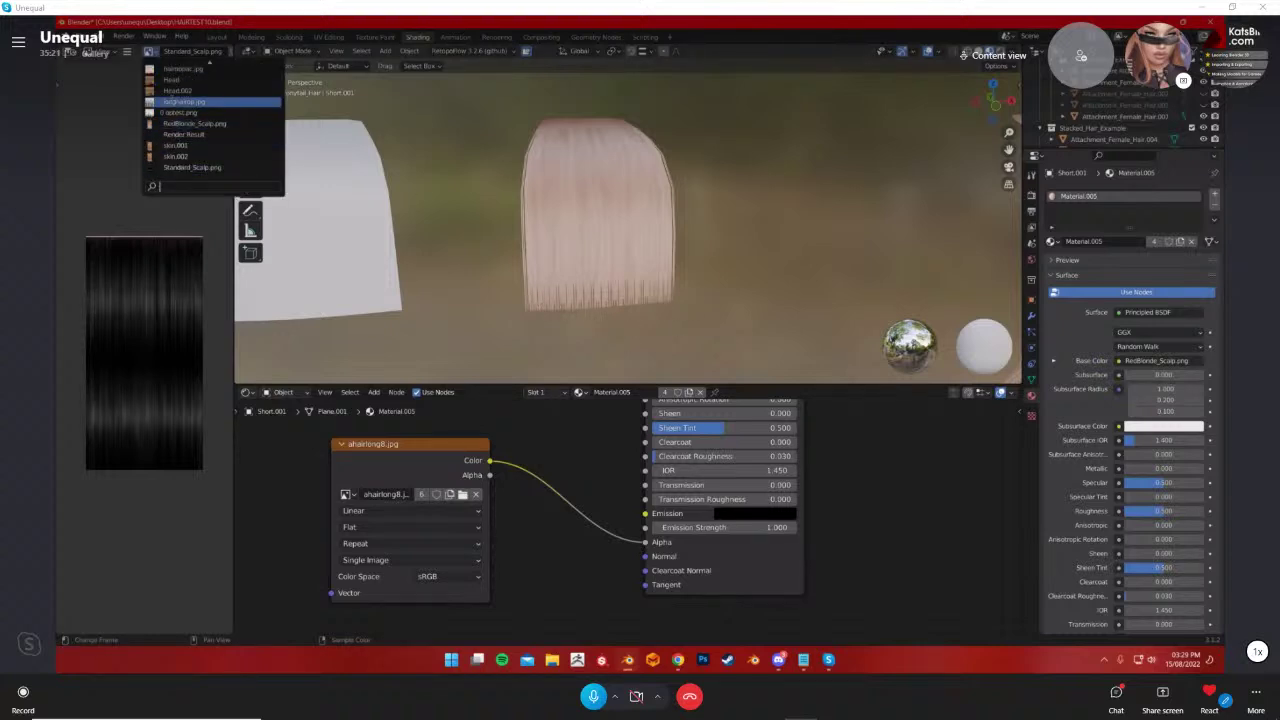
{"action": "scroll", "coordinate": [186, 101], "scroll_direction": "up", "scroll_amount": 4}
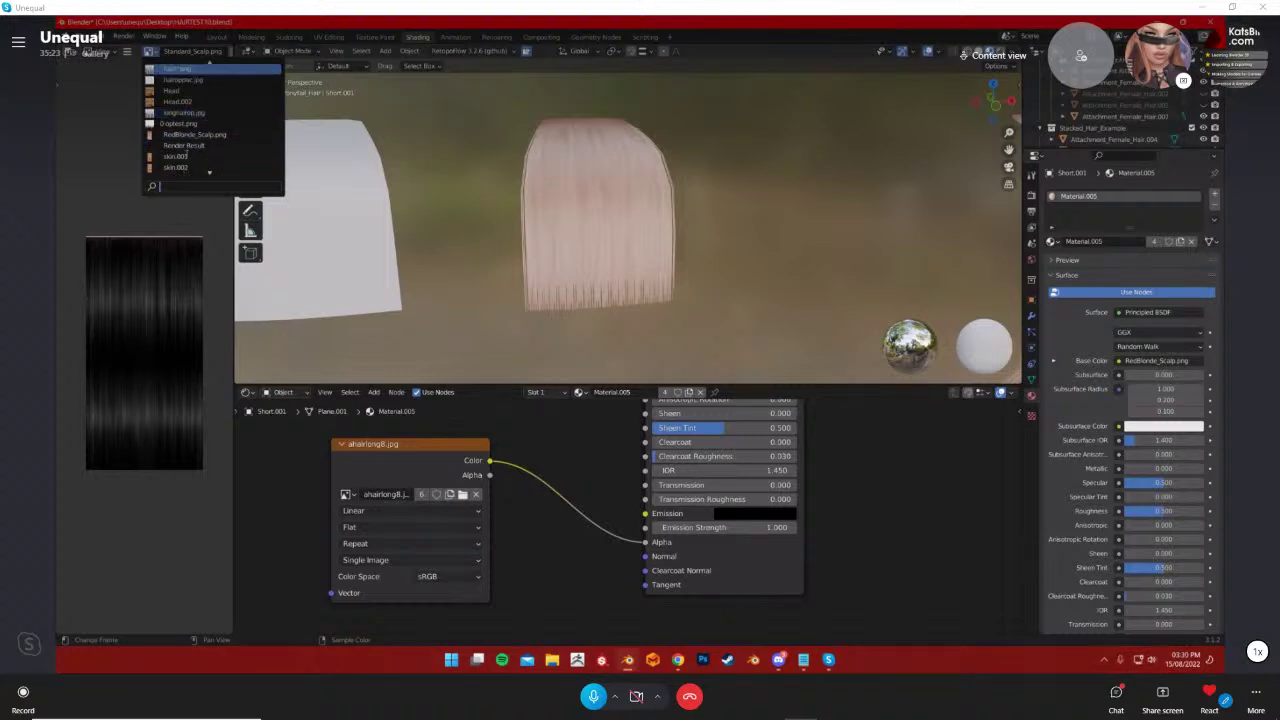
{"action": "scroll", "coordinate": [186, 79], "scroll_direction": "up", "scroll_amount": 12}
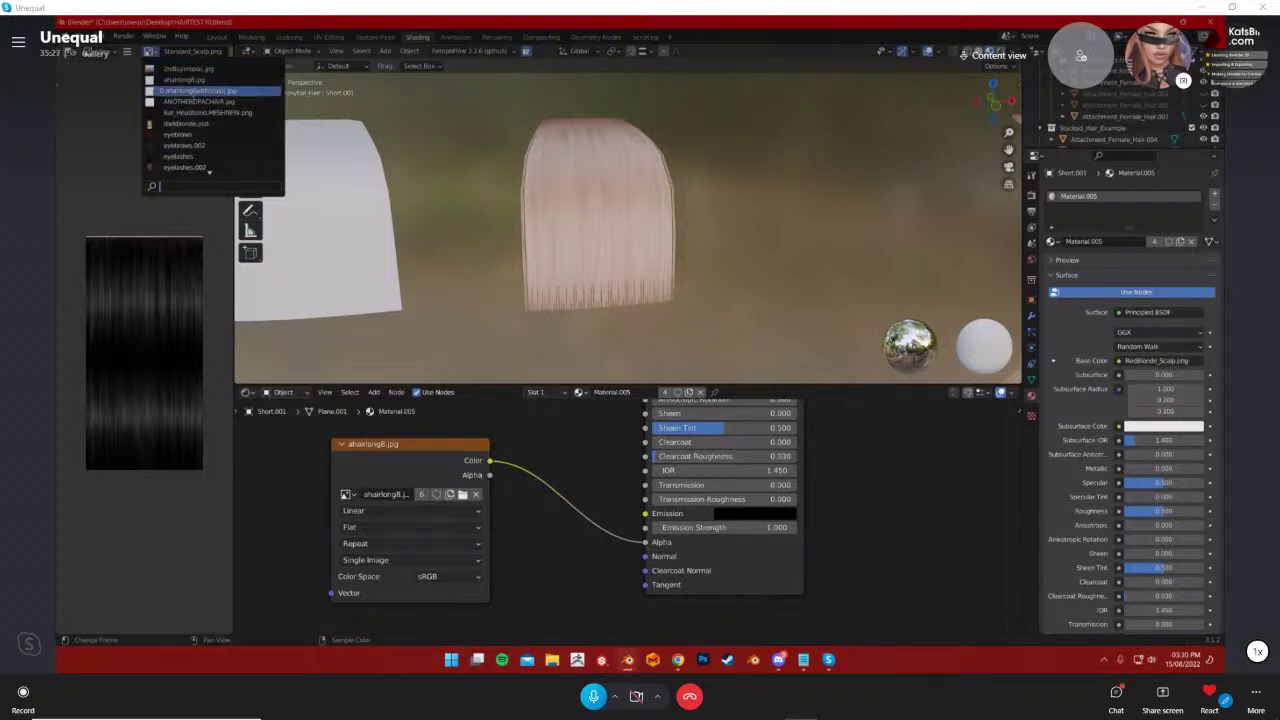
{"action": "left_click", "coordinate": [184, 79]}
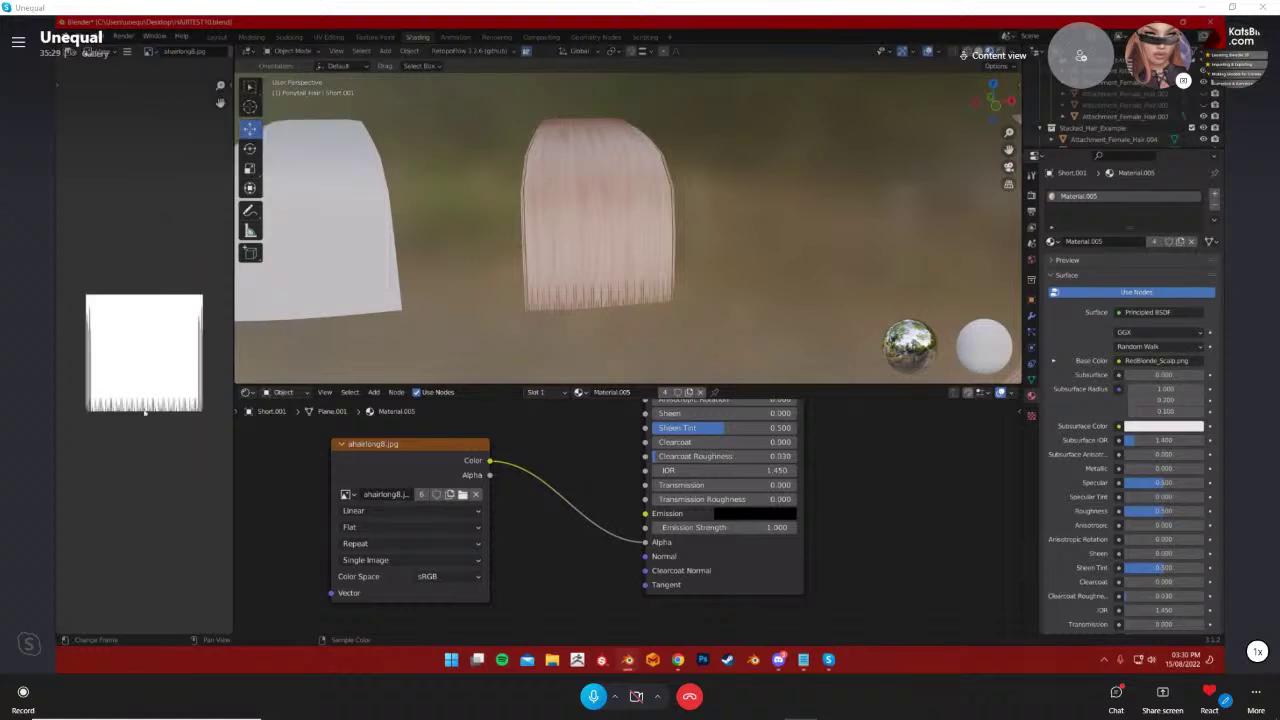
Widen the image editor and compare the opacity map's jagged edges with the short hair card's edges
{"action": "scroll", "coordinate": [149, 371], "scroll_direction": "up", "scroll_amount": 4}
{"action": "left_click_drag", "start_coordinate": [272, 420], "coordinate": [382, 426]}
{"action": "scroll", "coordinate": [330, 422], "scroll_direction": "down", "scroll_amount": 1}
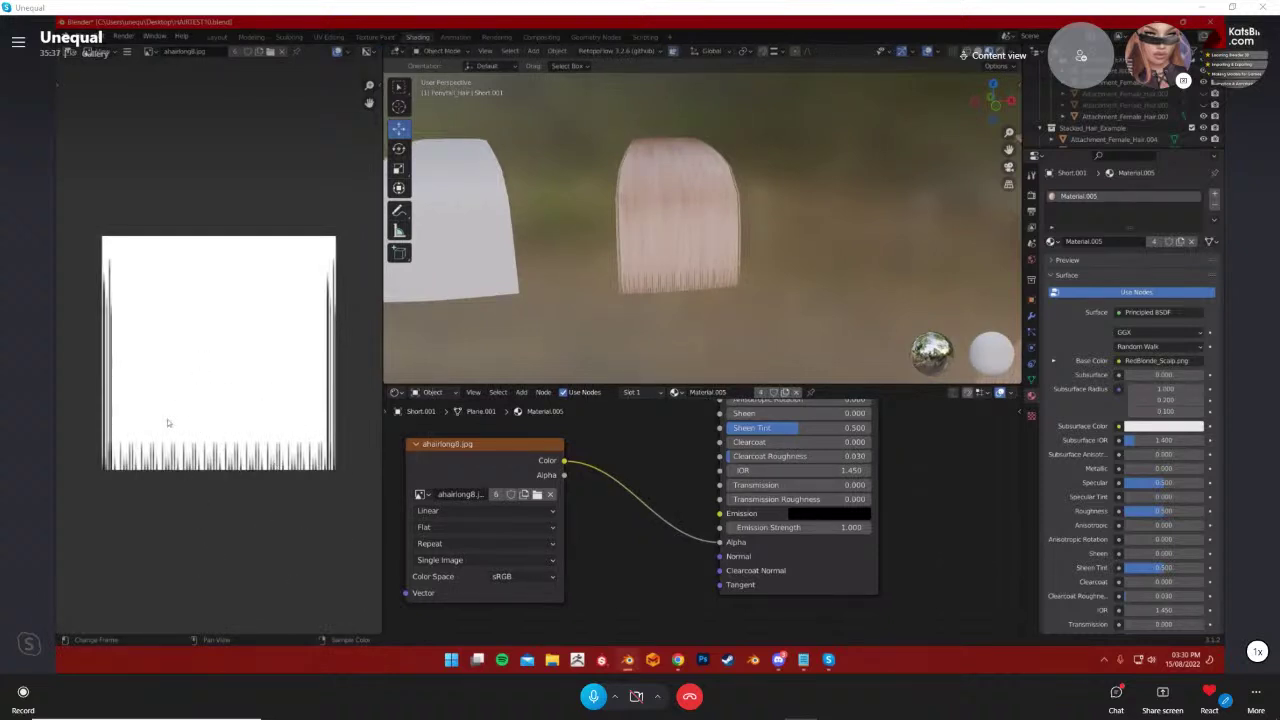
{"action": "scroll", "coordinate": [686, 303], "scroll_direction": "up", "scroll_amount": 3}
{"action": "scroll", "coordinate": [689, 306], "scroll_direction": "down", "scroll_amount": 2}
{"action": "middle_click_drag", "start_coordinate": [689, 306], "coordinate": [740, 80], "text": "shift"}
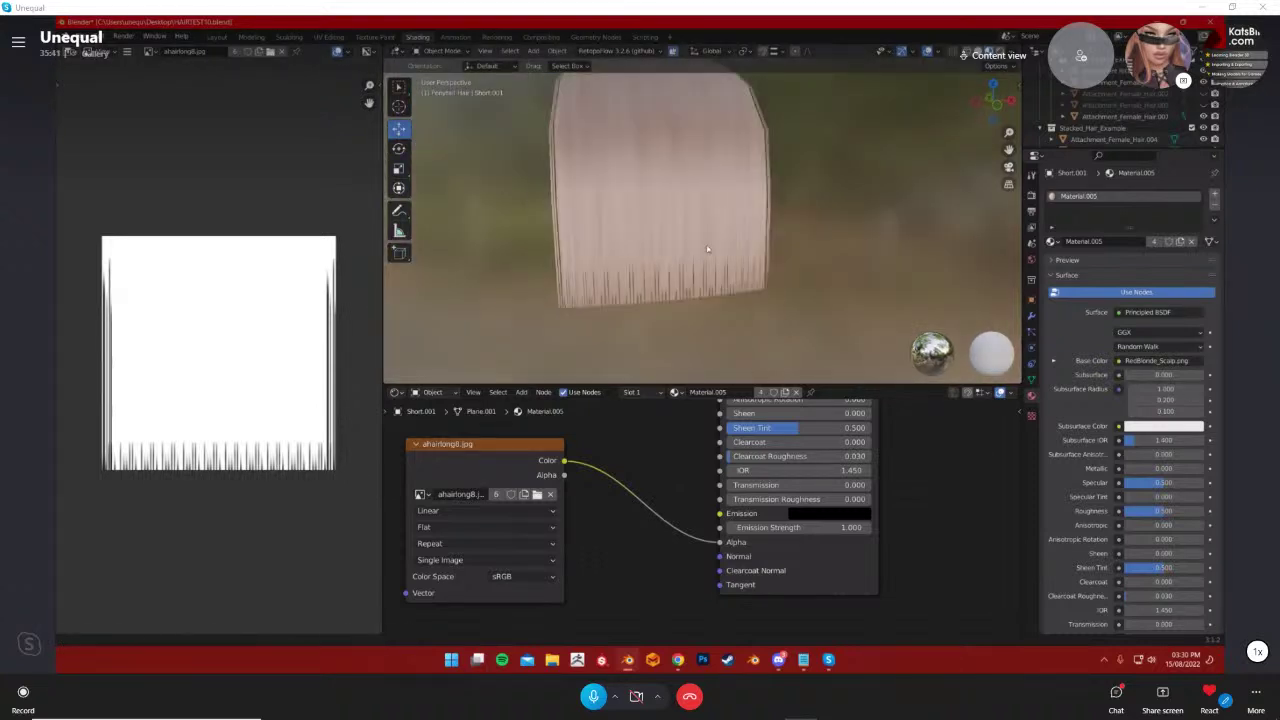
{"action": "middle_click_drag", "start_coordinate": [665, 100], "coordinate": [671, 279], "text": "shift"}
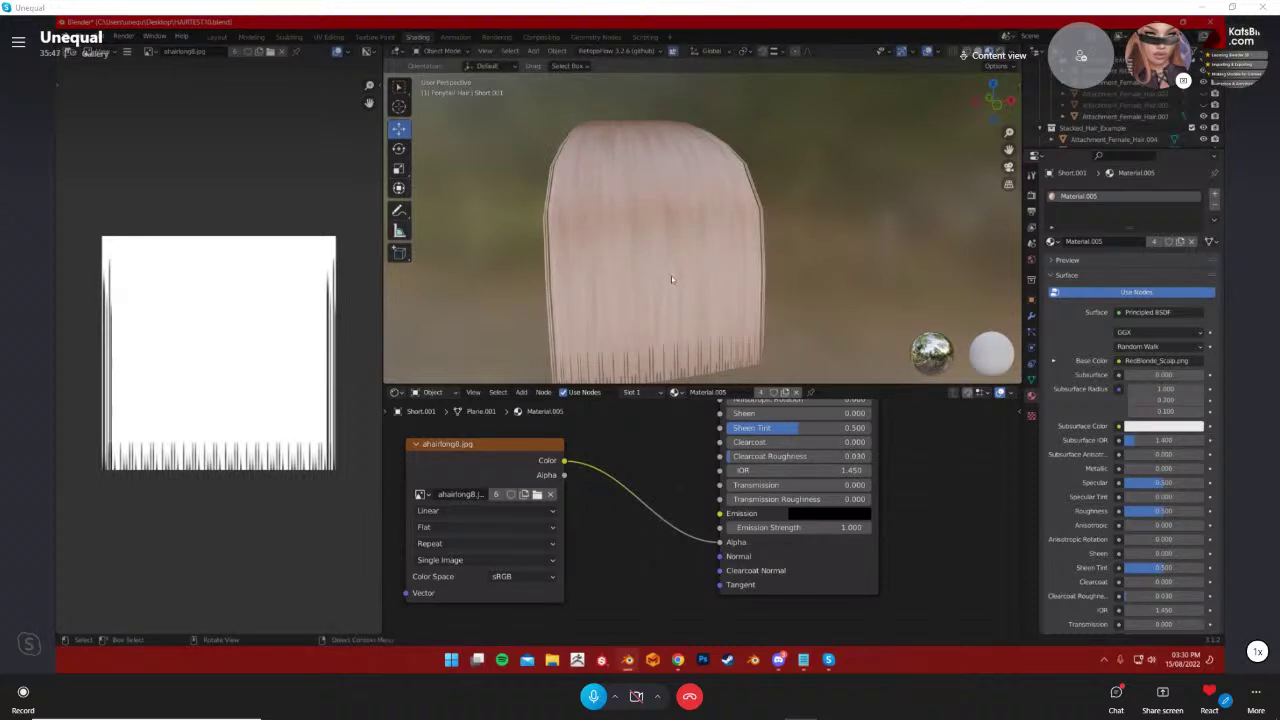
View the 2ndlayeropac.jpg opacity map in the image editor, followed by the evenly striped strand map
{"action": "left_click", "coordinate": [160, 52]}
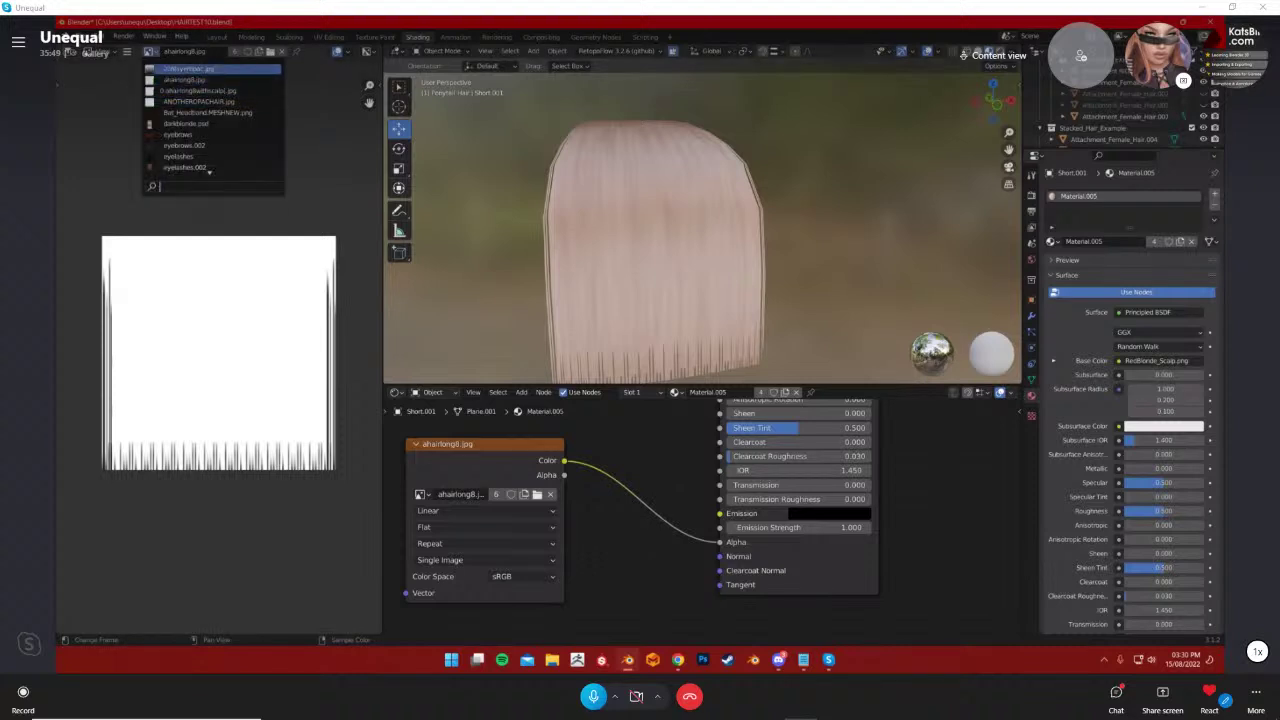
{"action": "left_click", "coordinate": [205, 82]}
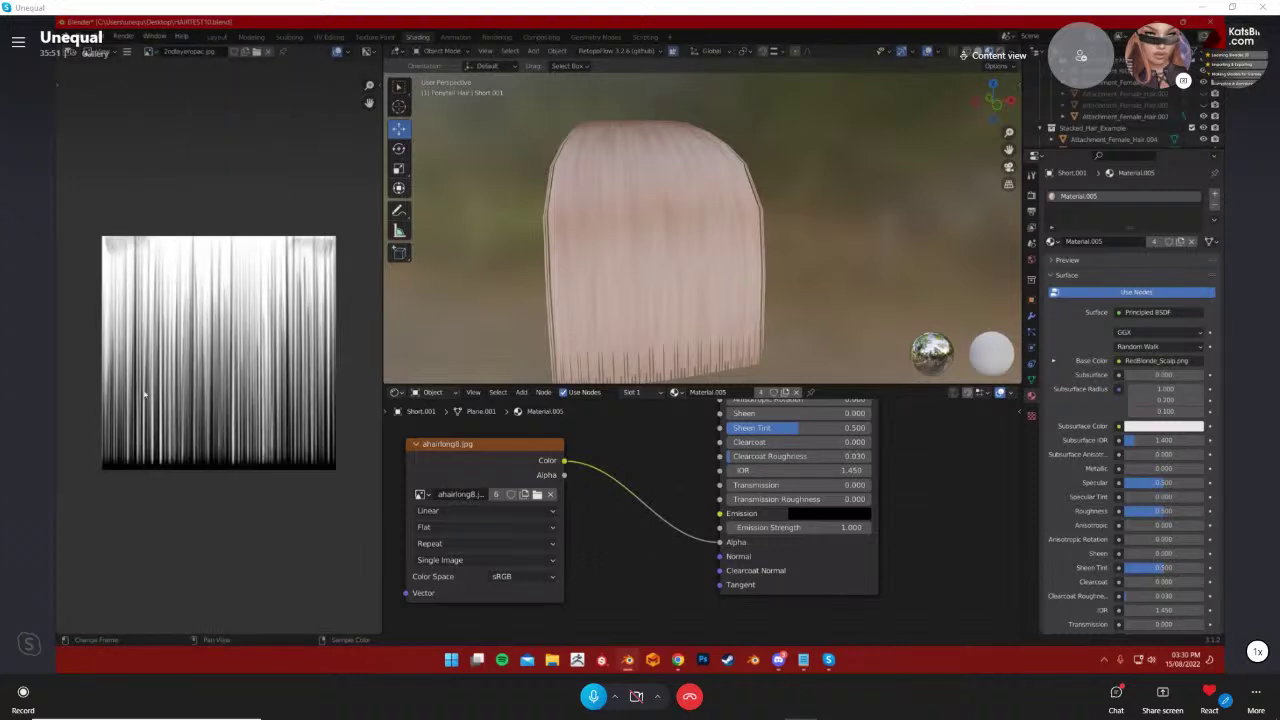
{"action": "left_click", "coordinate": [152, 52]}
{"action": "scroll", "coordinate": [212, 134], "scroll_direction": "down", "scroll_amount": 10}
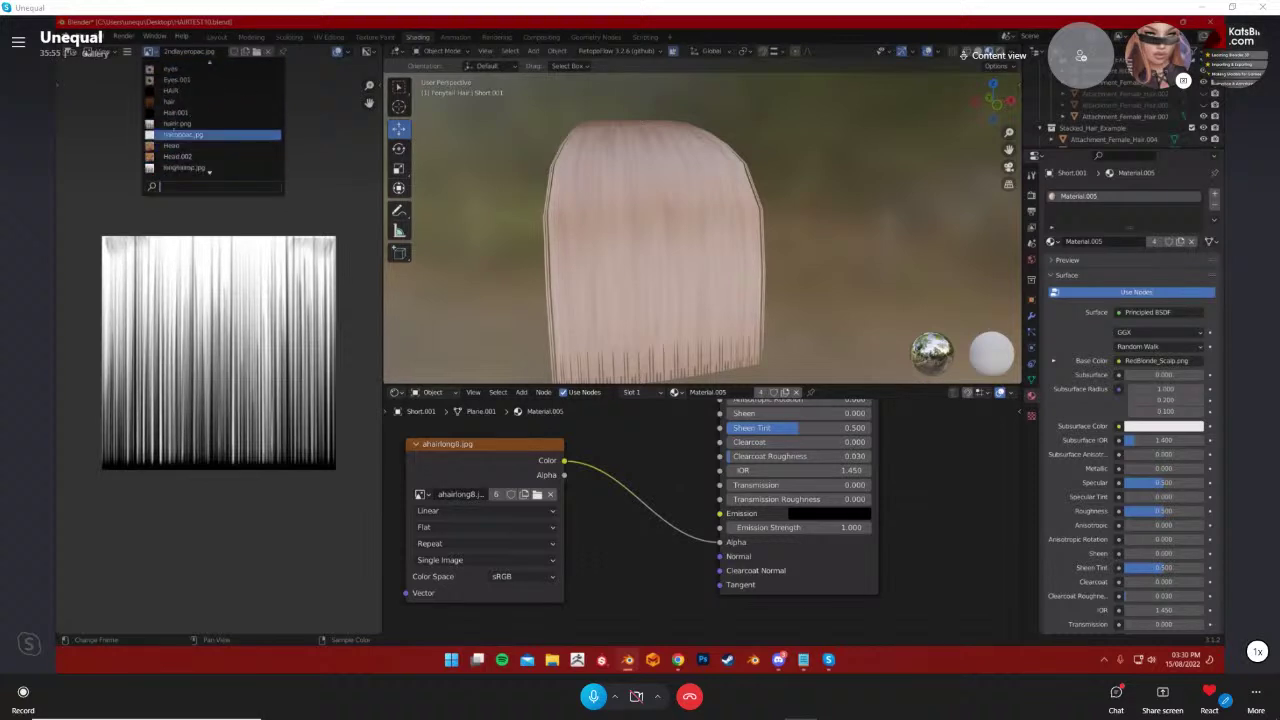
{"action": "left_click", "coordinate": [212, 134]}
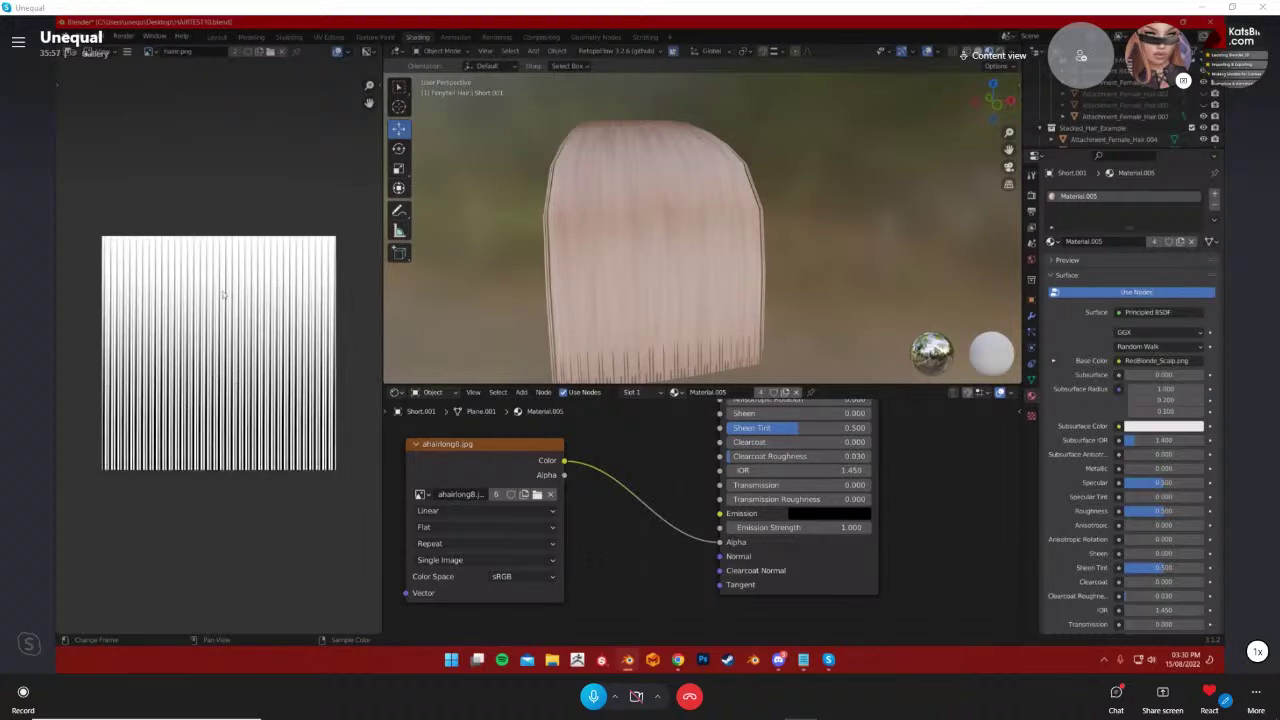
Compare the striped opacity map with the long hair card's strands, and select the textured short hair card
{"action": "scroll", "coordinate": [670, 293], "scroll_direction": "down", "scroll_amount": 3}
{"action": "scroll", "coordinate": [698, 233], "scroll_direction": "up", "scroll_amount": 8}
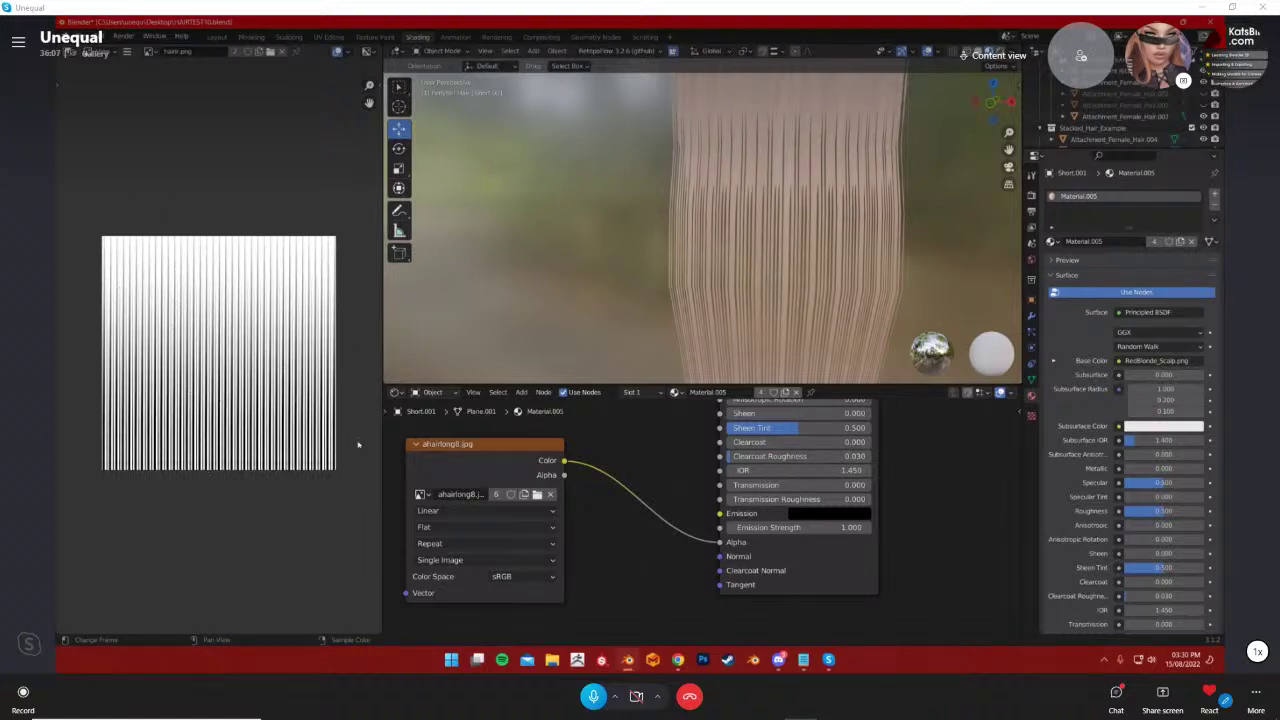
{"action": "scroll", "coordinate": [660, 260], "scroll_direction": "down", "scroll_amount": 8}
{"action": "left_click", "coordinate": [704, 230]}
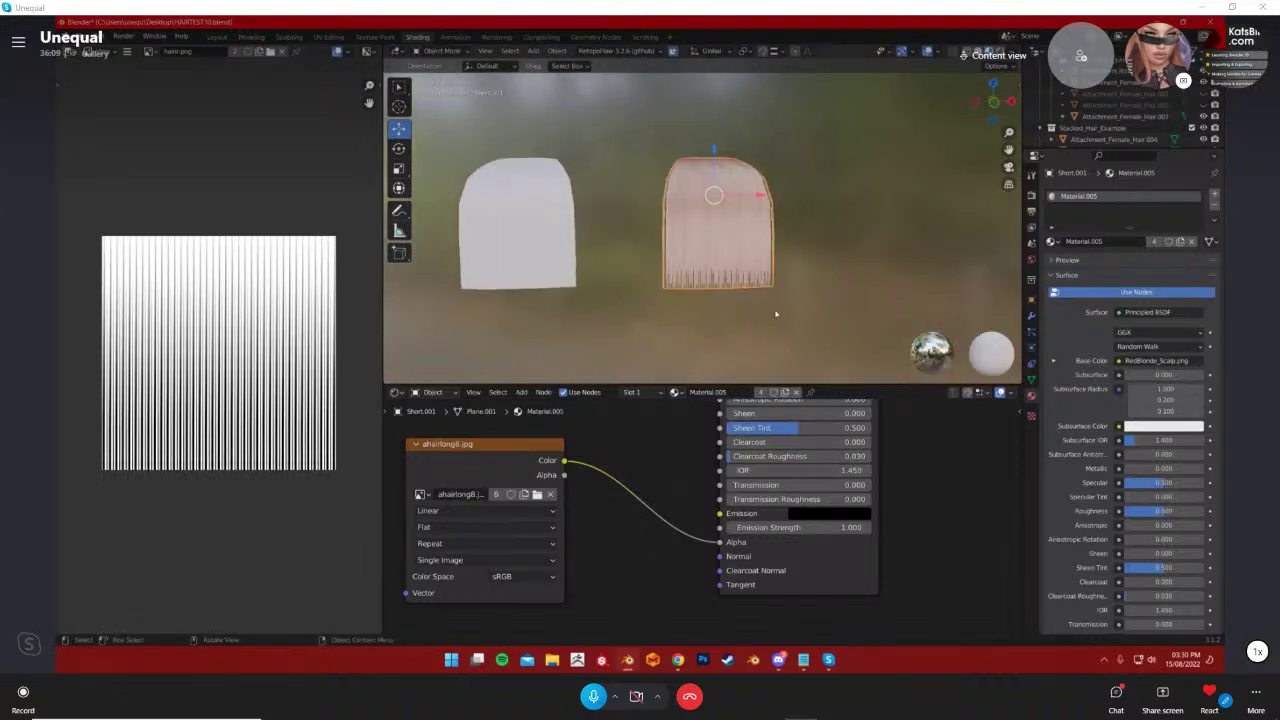
Return to the Layout workspace and select the HAIR bob base mesh on the avatar's head
{"action": "scroll", "coordinate": [775, 314], "scroll_direction": "up", "scroll_amount": 3}
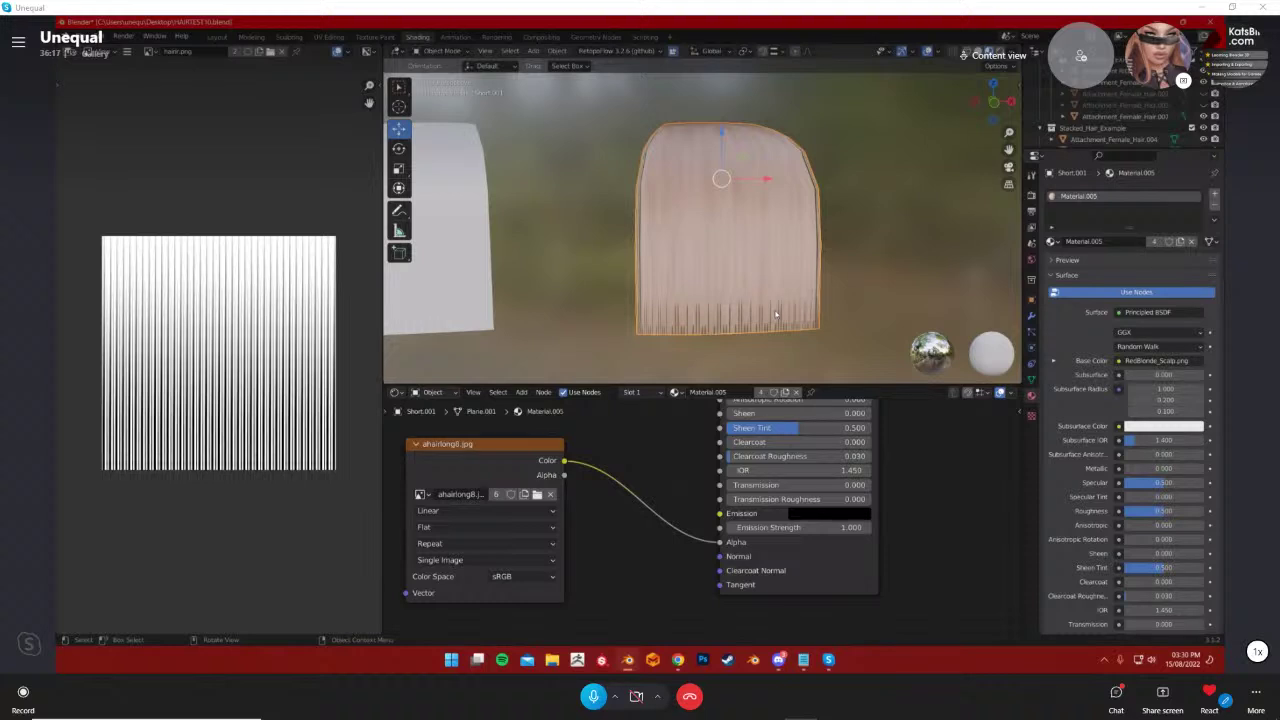
{"action": "left_click", "coordinate": [216, 37]}
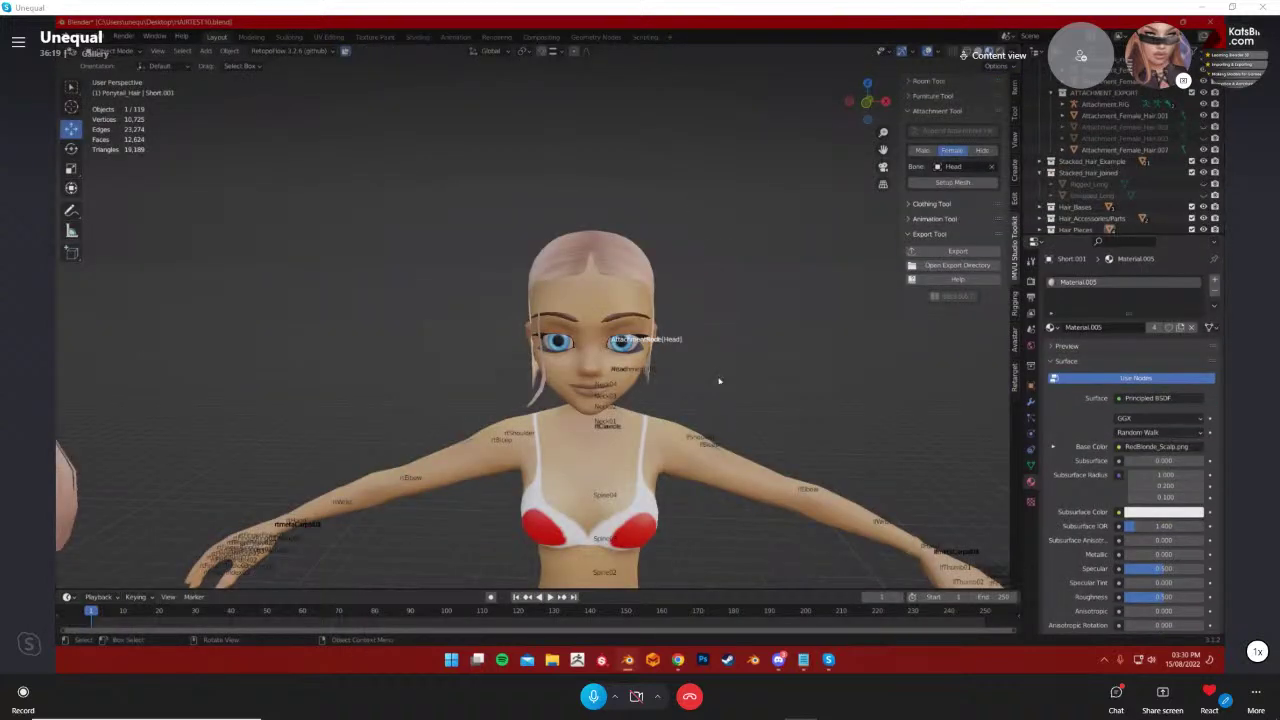
{"action": "middle_click_drag", "start_coordinate": [512, 328], "coordinate": [600, 314]}
{"action": "scroll", "coordinate": [600, 315], "scroll_direction": "down", "scroll_amount": 2}
{"action": "middle_click_drag", "start_coordinate": [440, 372], "coordinate": [620, 363], "text": "shift"}
{"action": "middle_click_drag", "start_coordinate": [334, 366], "coordinate": [477, 366], "text": "shift"}
{"action": "middle_click_drag", "start_coordinate": [666, 350], "coordinate": [722, 352], "text": "shift"}
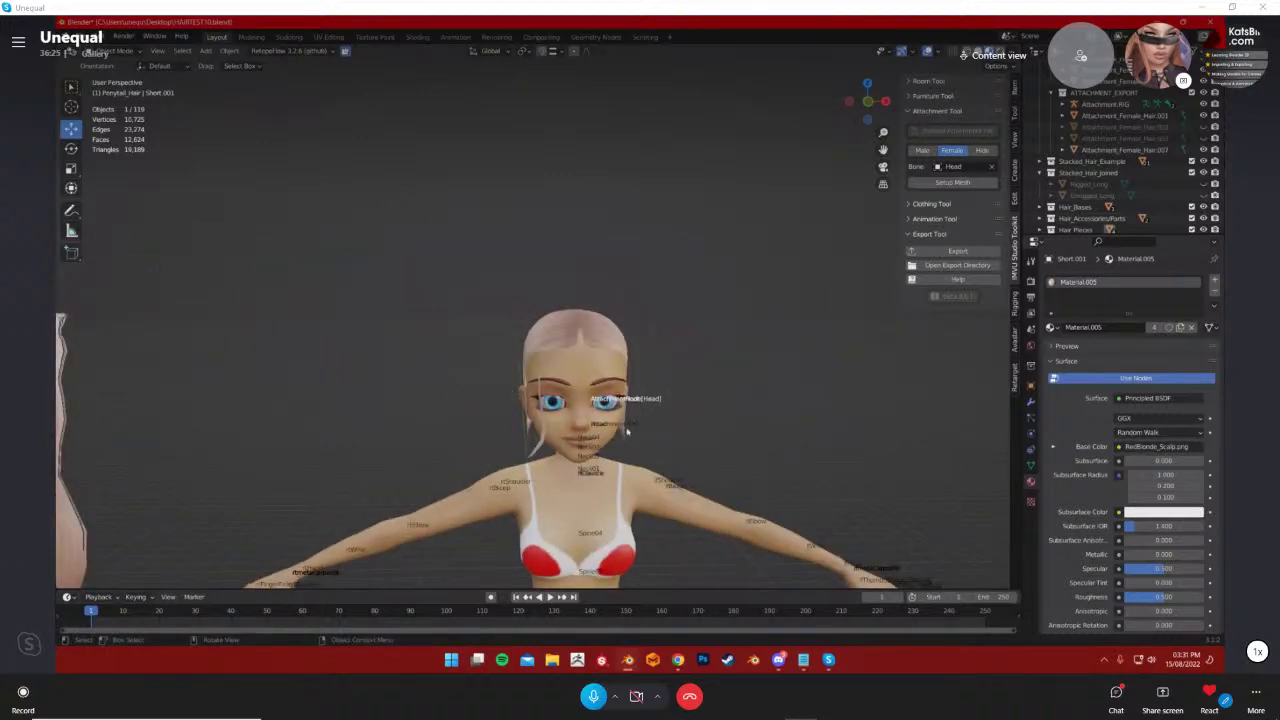
{"action": "middle_click_drag", "start_coordinate": [627, 430], "coordinate": [447, 388], "text": "shift"}
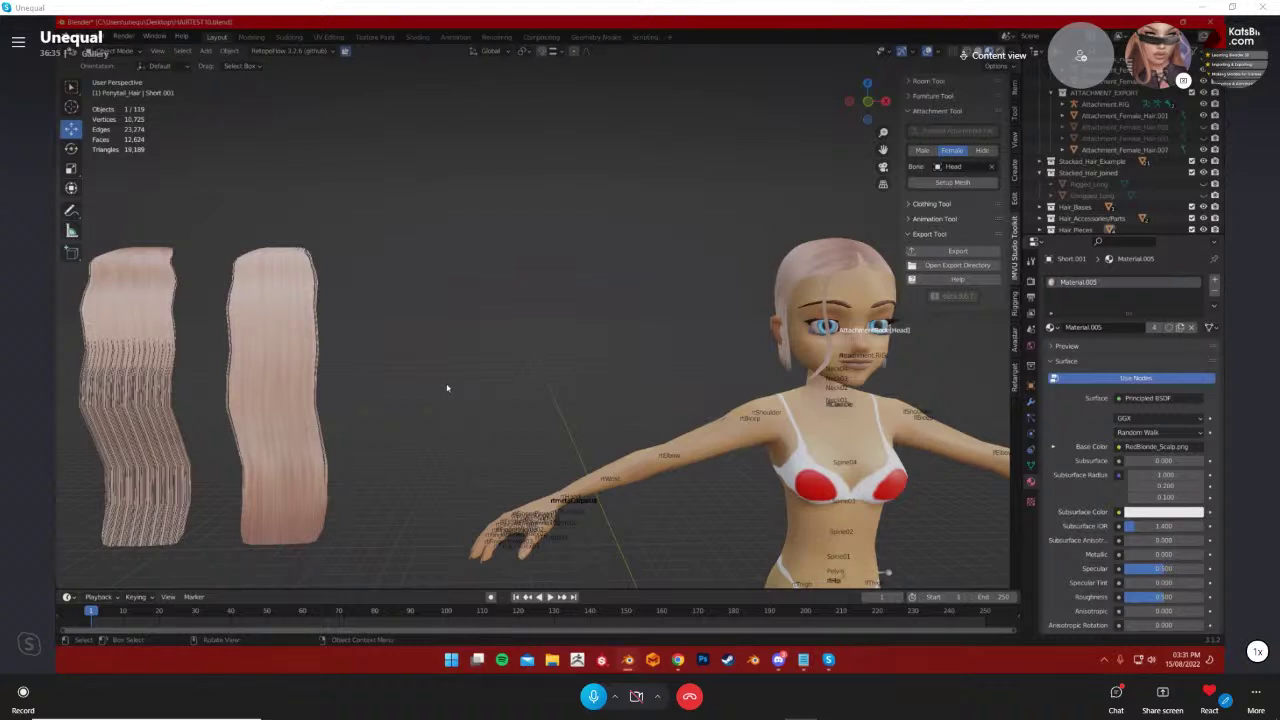
{"action": "middle_click_drag", "start_coordinate": [730, 395], "coordinate": [370, 448], "text": "shift"}
{"action": "left_click", "coordinate": [505, 305]}
{"action": "middle_click_drag", "start_coordinate": [585, 417], "coordinate": [683, 377], "text": "shift"}
{"action": "left_click", "coordinate": [683, 377]}
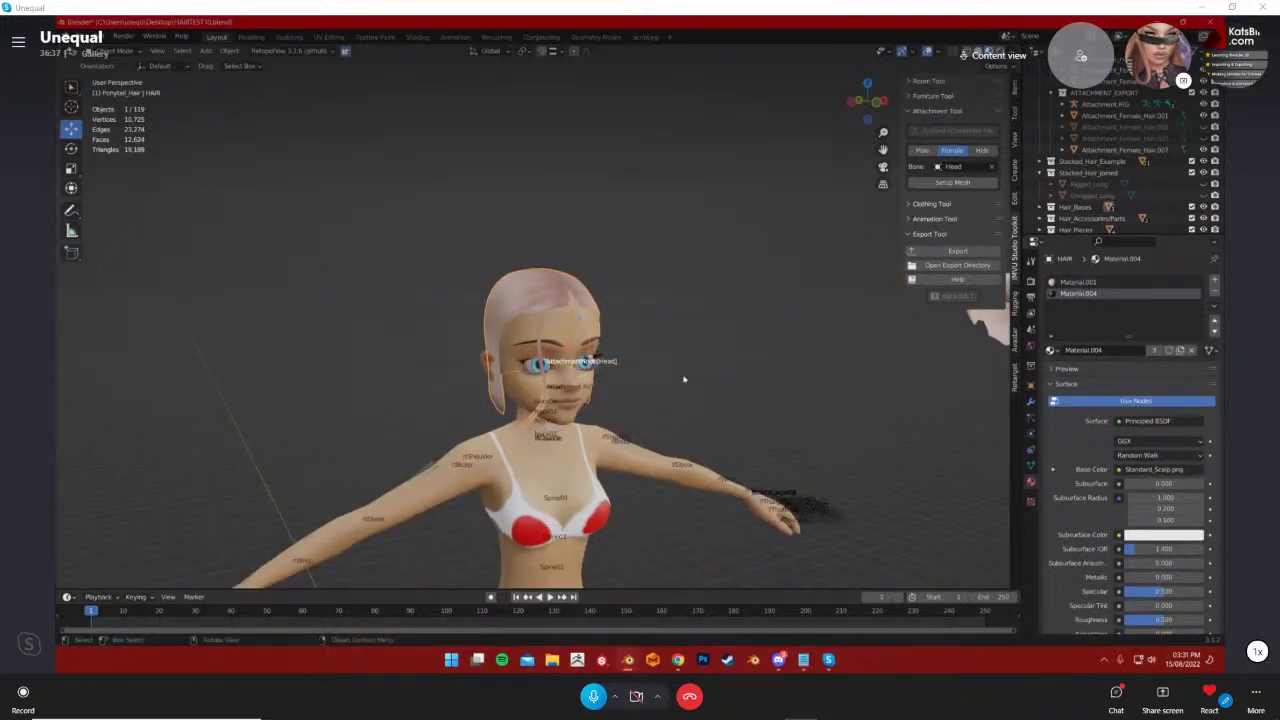
Clear the attachment bone, show only the hair mesh with the rig, and try to assign the Head bone by searching for it
{"action": "scroll", "coordinate": [683, 377], "scroll_direction": "up", "scroll_amount": 3}
{"action": "left_click", "coordinate": [497, 275]}
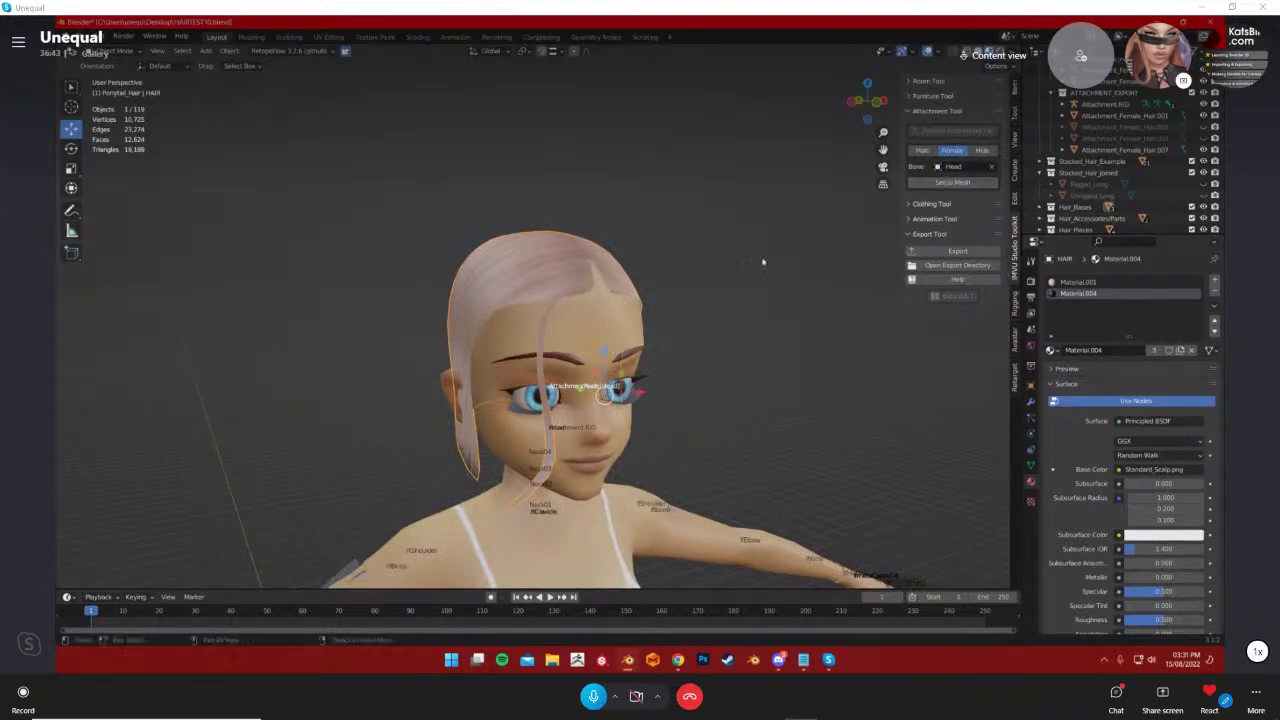
{"action": "left_click", "coordinate": [993, 168]}
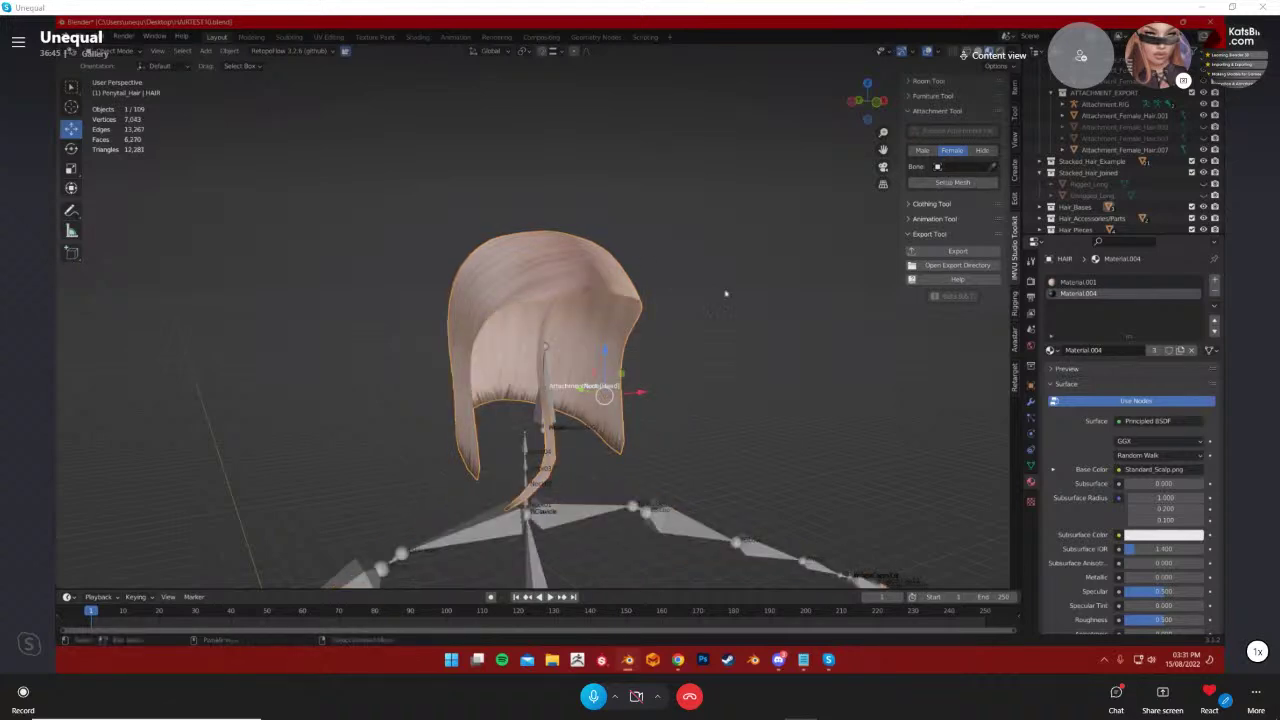
{"action": "left_click", "coordinate": [582, 306]}
{"action": "middle_click_drag", "start_coordinate": [582, 306], "coordinate": [654, 334]}
{"action": "left_click", "coordinate": [955, 166]}
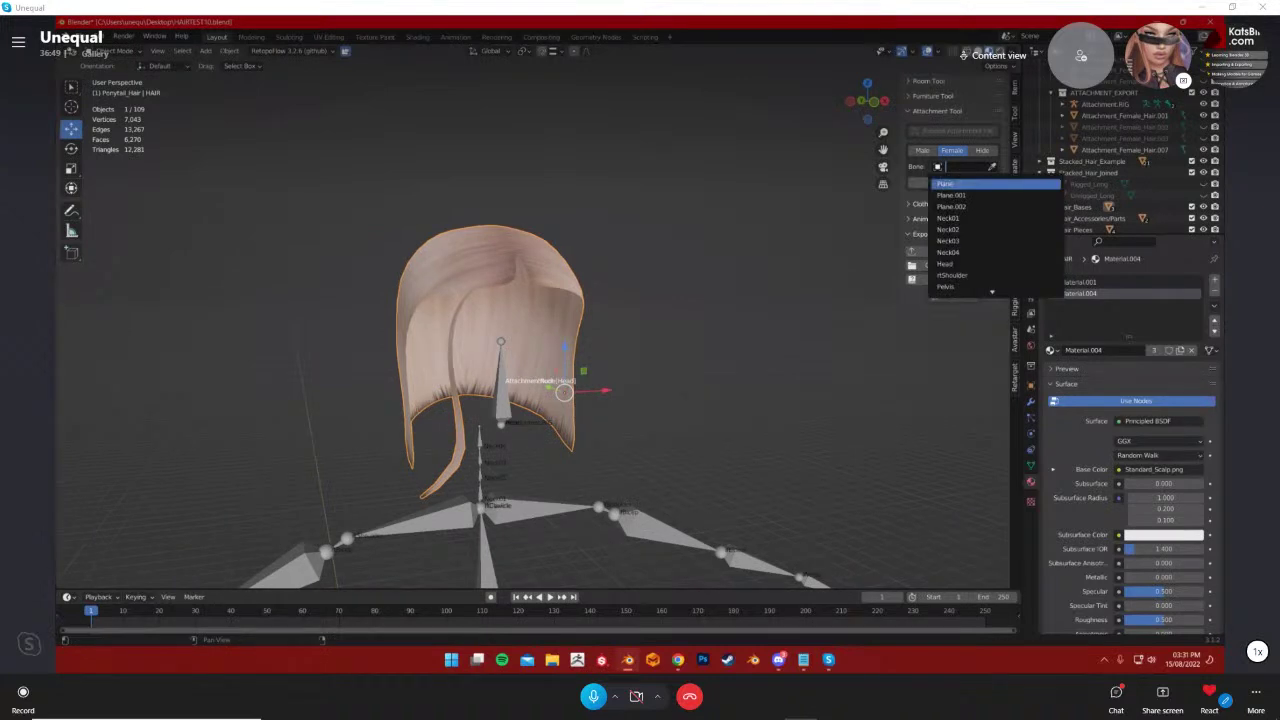
{"action": "type", "text": "Head"}
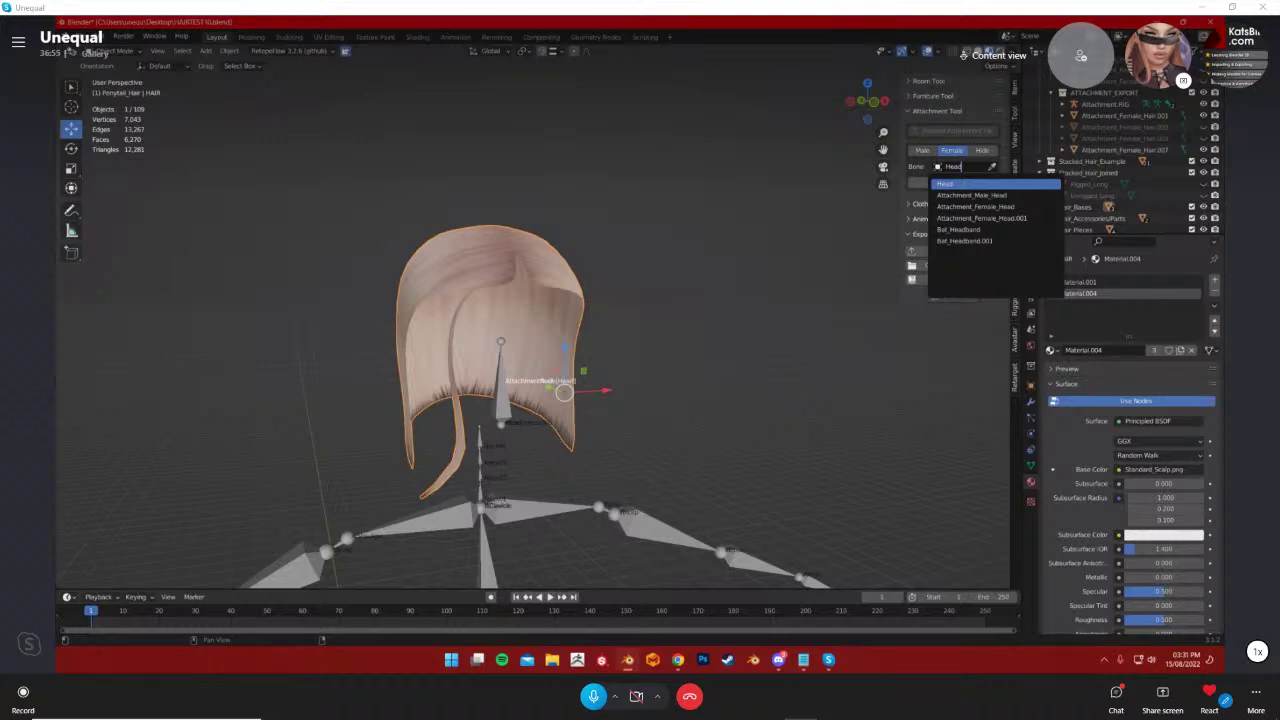
{"action": "left_click", "coordinate": [674, 329]}
Try to move the attachment rig below the hair along the X axis, and undo the move
{"action": "scroll", "coordinate": [680, 329], "scroll_direction": "down", "scroll_amount": 3}
{"action": "mouse_move", "coordinate": [680, 329]}
{"action": "middle_mouse_down"}
{"action": "mouse_move", "coordinate": [731, 329]}
{"action": "mouse_move", "coordinate": [617, 309]}
{"action": "mouse_move", "coordinate": [646, 286]}
{"action": "mouse_move", "coordinate": [657, 322]}
{"action": "middle_mouse_up"}
{"action": "scroll", "coordinate": [701, 385], "scroll_direction": "up", "scroll_amount": 8}
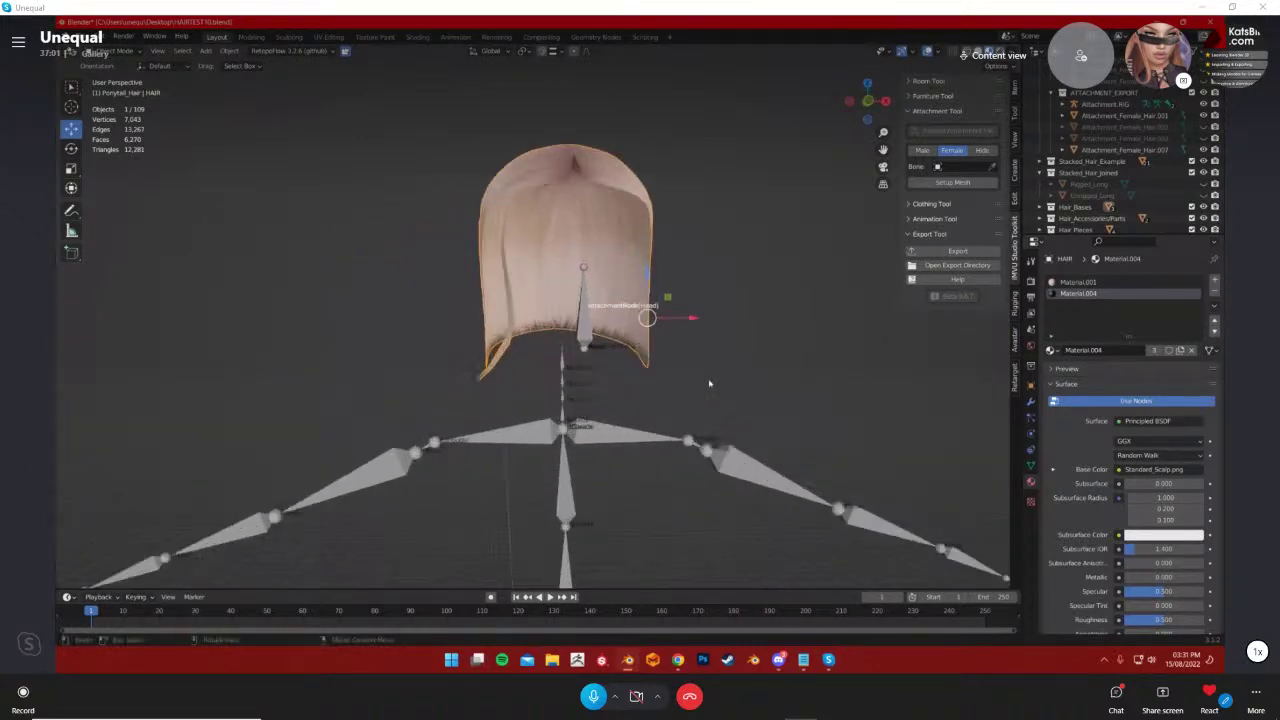
{"action": "middle_click_drag", "start_coordinate": [701, 385], "coordinate": [612, 388]}
{"action": "left_click", "coordinate": [612, 388]}
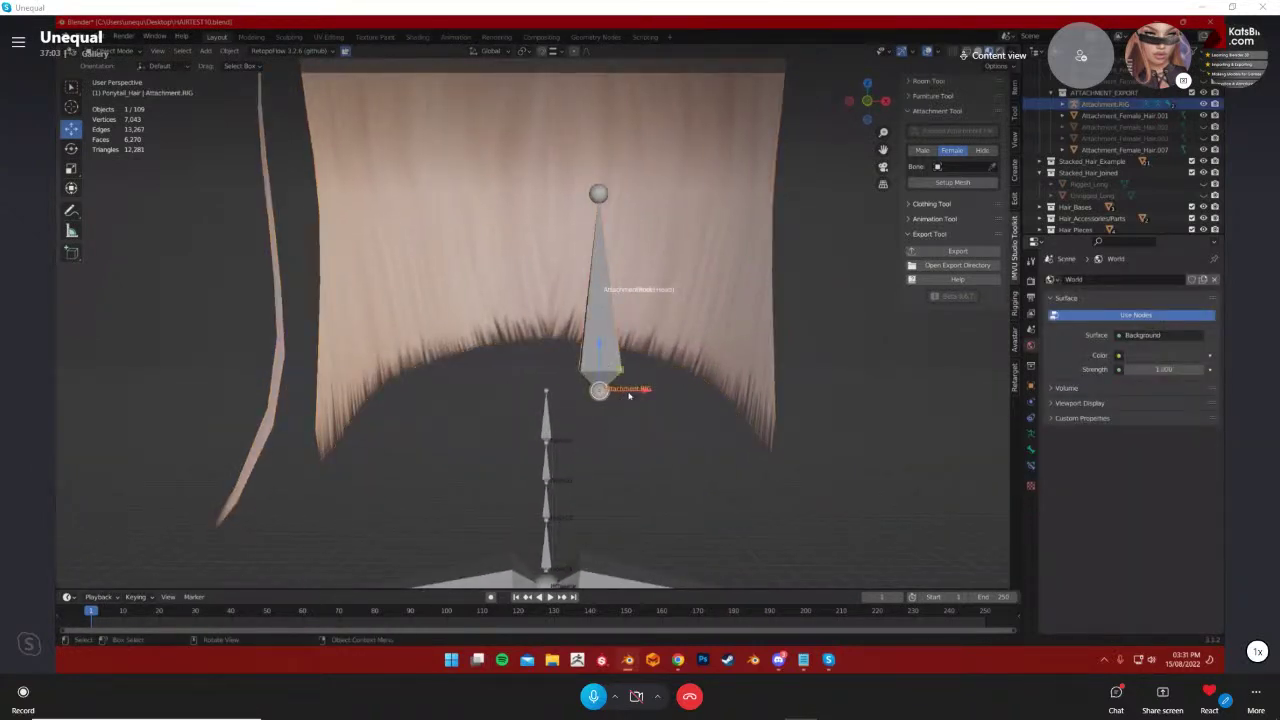
{"action": "key", "text": "g"}
{"action": "key", "text": "x"}
{"action": "left_click_drag", "start_coordinate": [620, 391], "coordinate": [648, 392]}
{"action": "key", "text": "ctrl+z"}
{"action": "key", "text": "ctrl+z"}
Move the Head attachment bone along the X axis to line it up with the neck bones
{"action": "key", "text": "g"}
{"action": "key", "text": "x"}
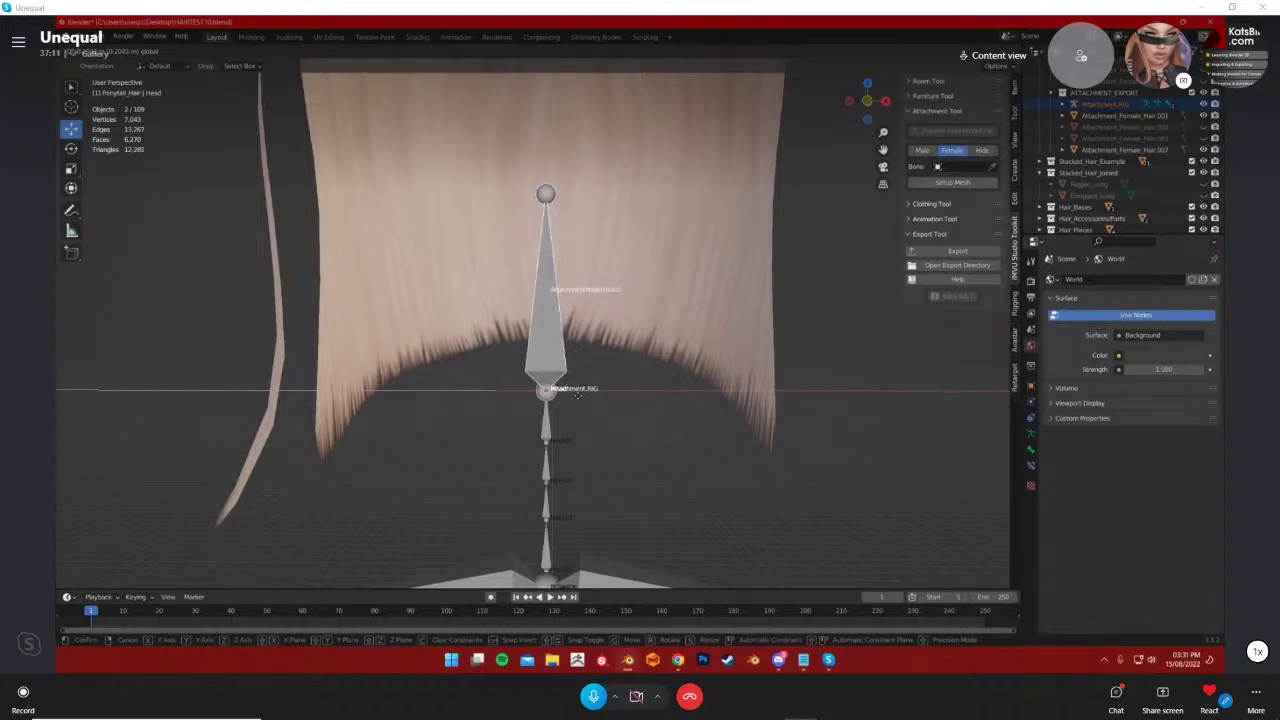
{"action": "left_click", "coordinate": [577, 394]}
{"action": "left_click", "coordinate": [628, 420]}
{"action": "mouse_move", "coordinate": [628, 420]}
{"action": "middle_mouse_down"}
{"action": "mouse_move", "coordinate": [650, 390]}
{"action": "mouse_move", "coordinate": [634, 380]}
{"action": "mouse_move", "coordinate": [609, 400]}
{"action": "mouse_move", "coordinate": [623, 417]}
{"action": "middle_mouse_up"}
{"action": "scroll", "coordinate": [613, 404], "scroll_direction": "down", "scroll_amount": 3}
Reselect the HAIR mesh and set its attachment bone to Head
{"action": "left_click", "coordinate": [614, 385]}
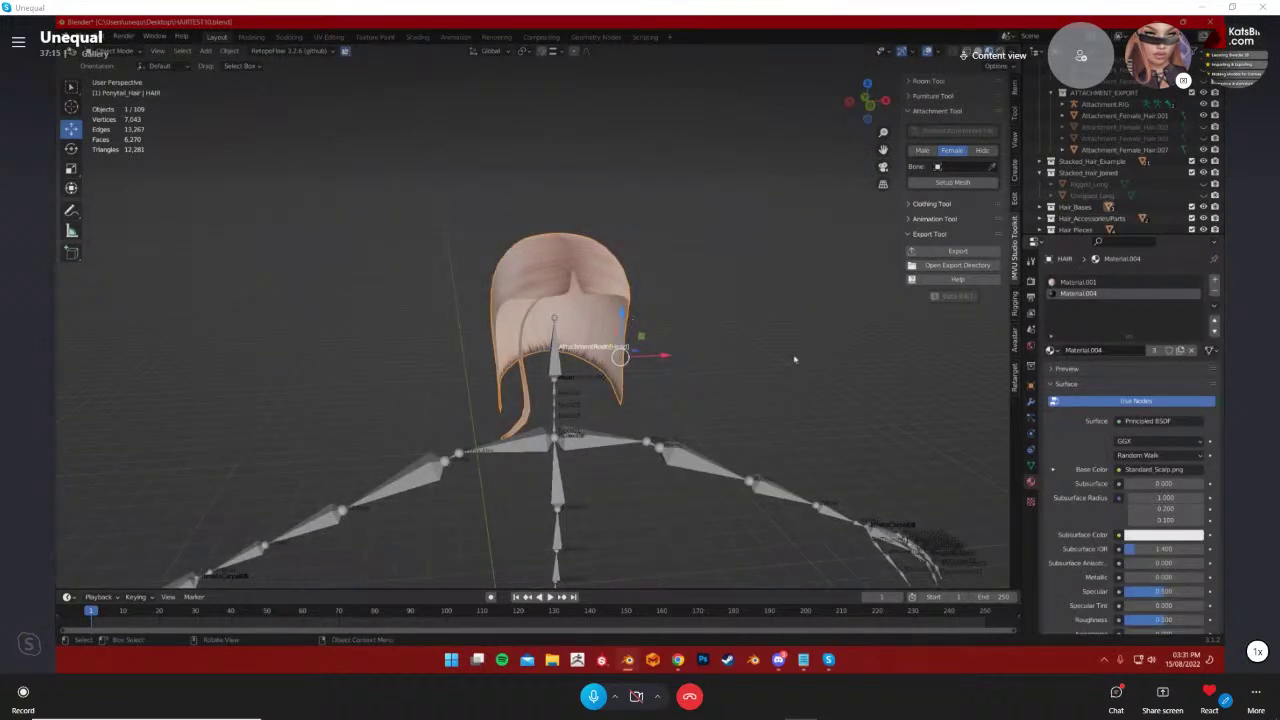
{"action": "left_click", "coordinate": [993, 168]}
{"action": "right_click", "coordinate": [717, 371]}
{"action": "scroll", "coordinate": [808, 335], "scroll_direction": "up", "scroll_amount": 4}
{"action": "middle_click_drag", "start_coordinate": [804, 340], "coordinate": [790, 297]}
{"action": "left_click", "coordinate": [992, 167]}
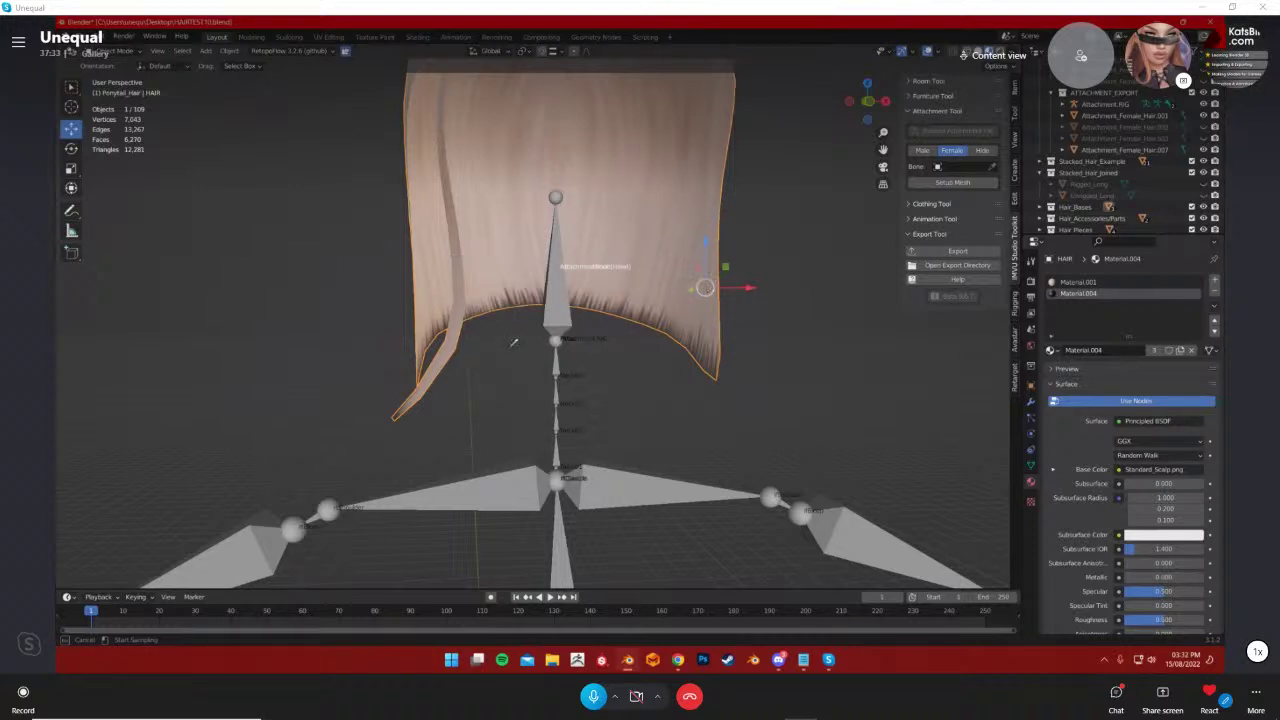
{"action": "left_click", "coordinate": [947, 167]}
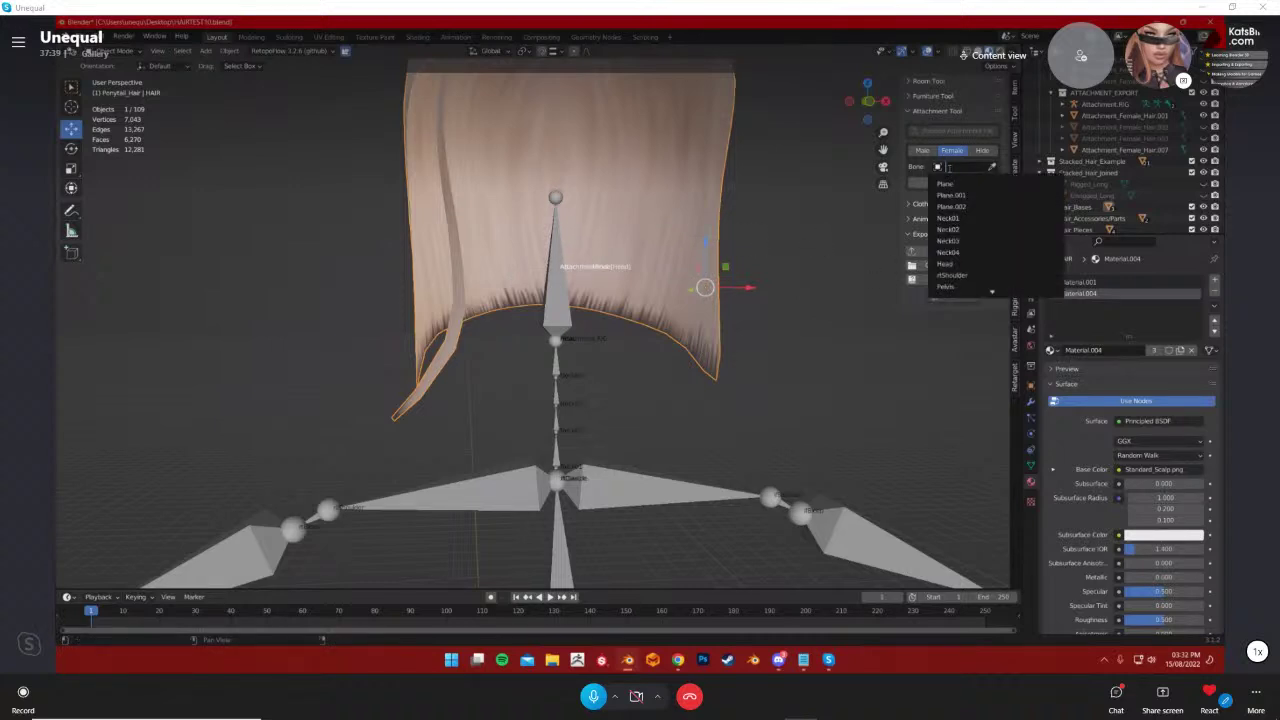
{"action": "type", "text": "HEAD"}
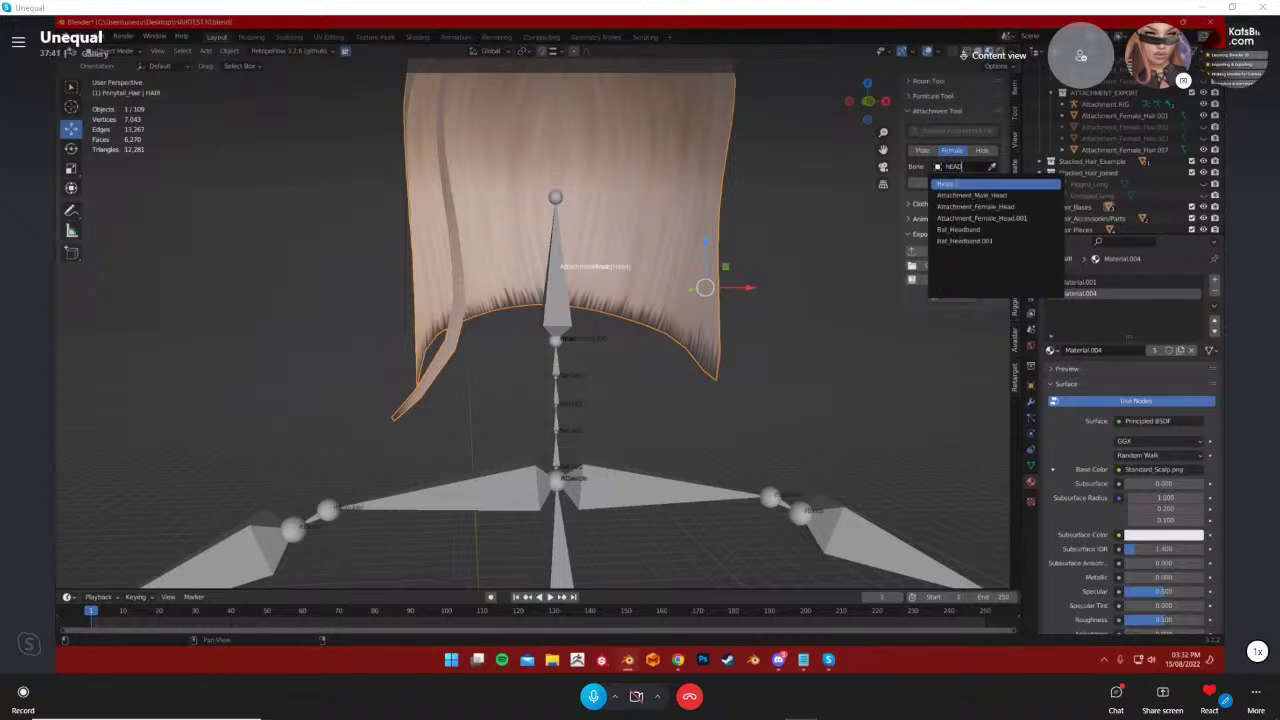
{"action": "left_click", "coordinate": [956, 184]}
Save the file and try to run Setup Mesh with Head as the attachment bone
{"action": "scroll", "coordinate": [770, 266], "scroll_direction": "down", "scroll_amount": 7}
{"action": "left_click", "coordinate": [737, 246]}
{"action": "middle_click_drag", "start_coordinate": [660, 326], "coordinate": [660, 280]}
{"action": "key", "text": "ctrl+s"}
{"action": "left_click", "coordinate": [957, 182]}
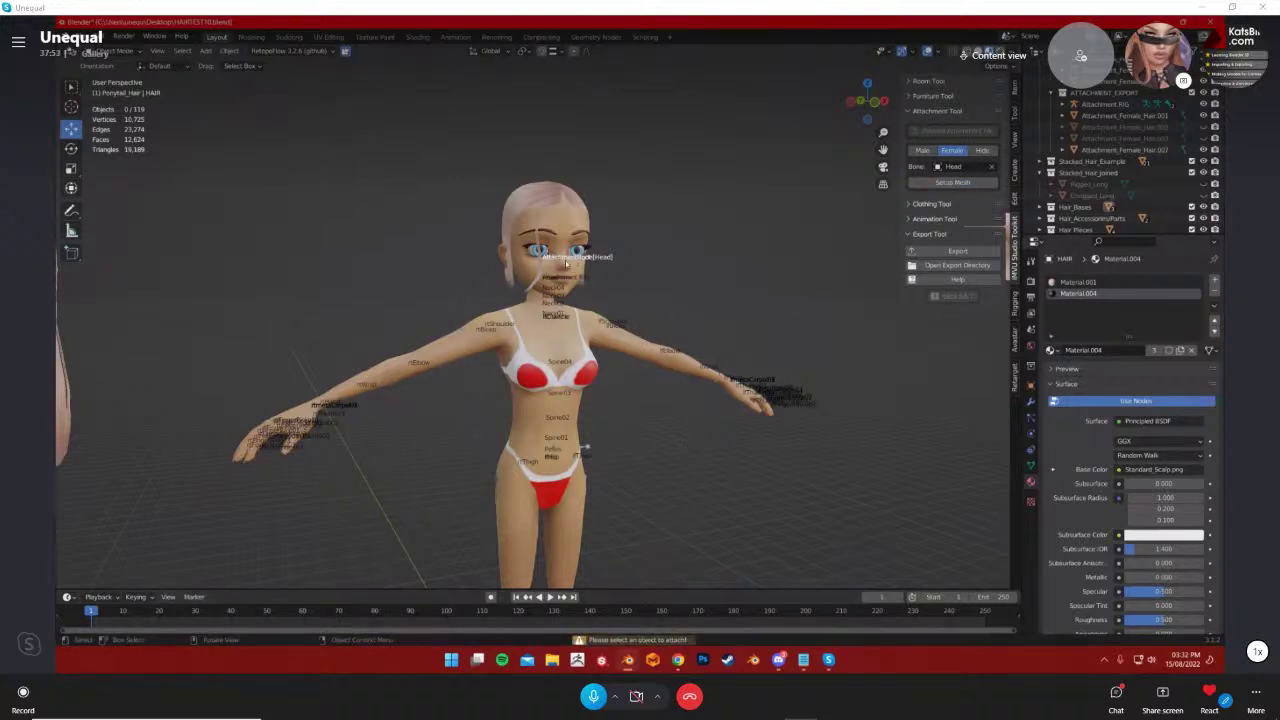
Select the HAIR mesh on the avatar's head and set it up as a Head attachment
{"action": "scroll", "coordinate": [682, 314], "scroll_direction": "up", "scroll_amount": 3}
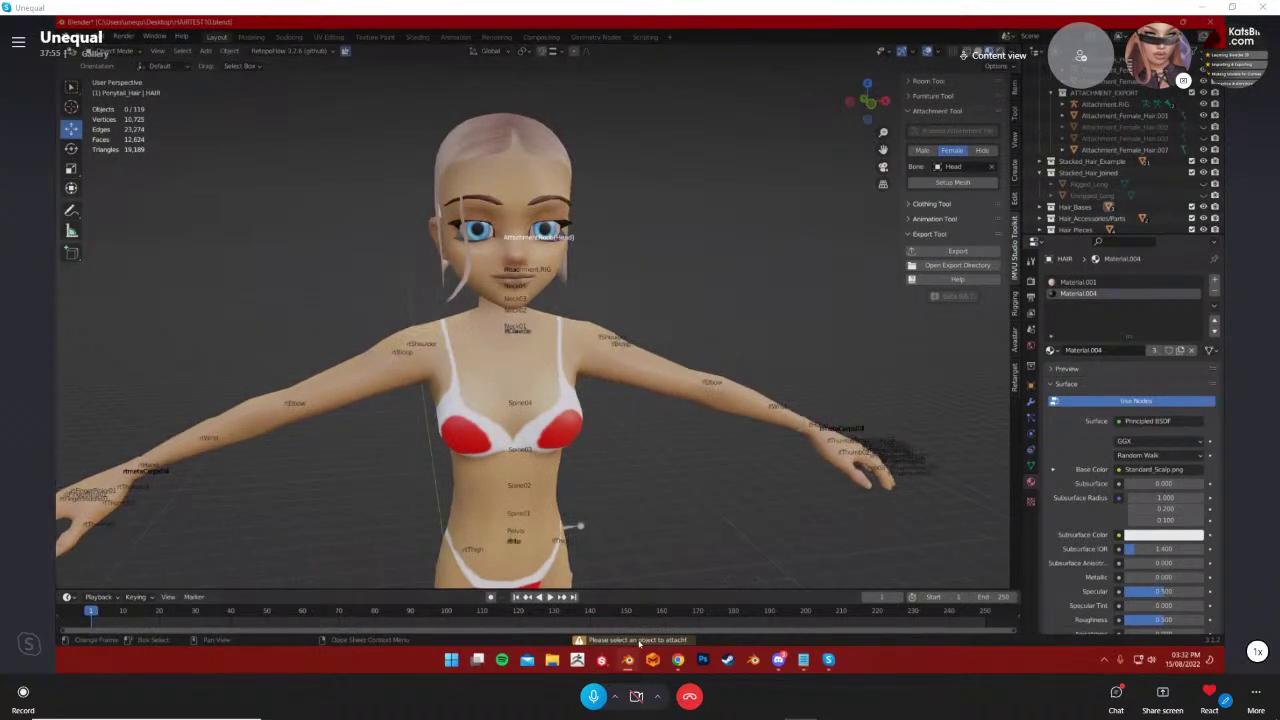
{"action": "left_click", "coordinate": [520, 334]}
{"action": "left_click", "coordinate": [563, 262]}
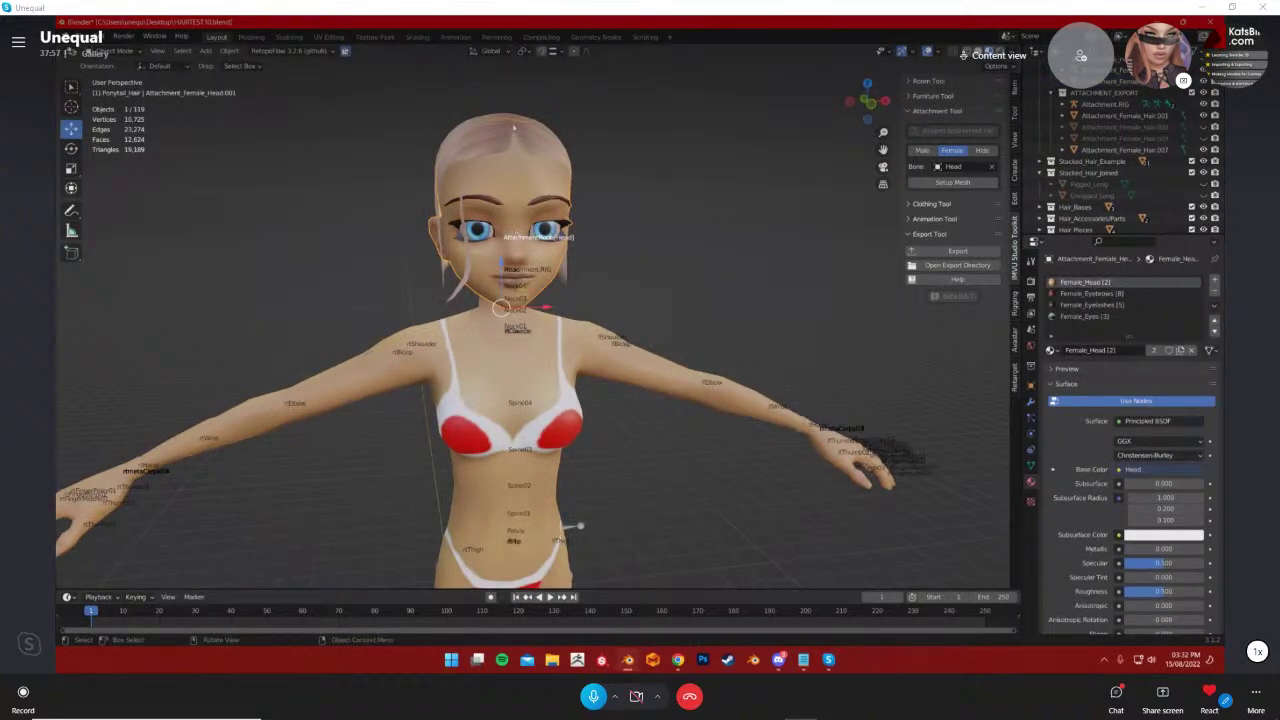
{"action": "left_click", "coordinate": [938, 184]}
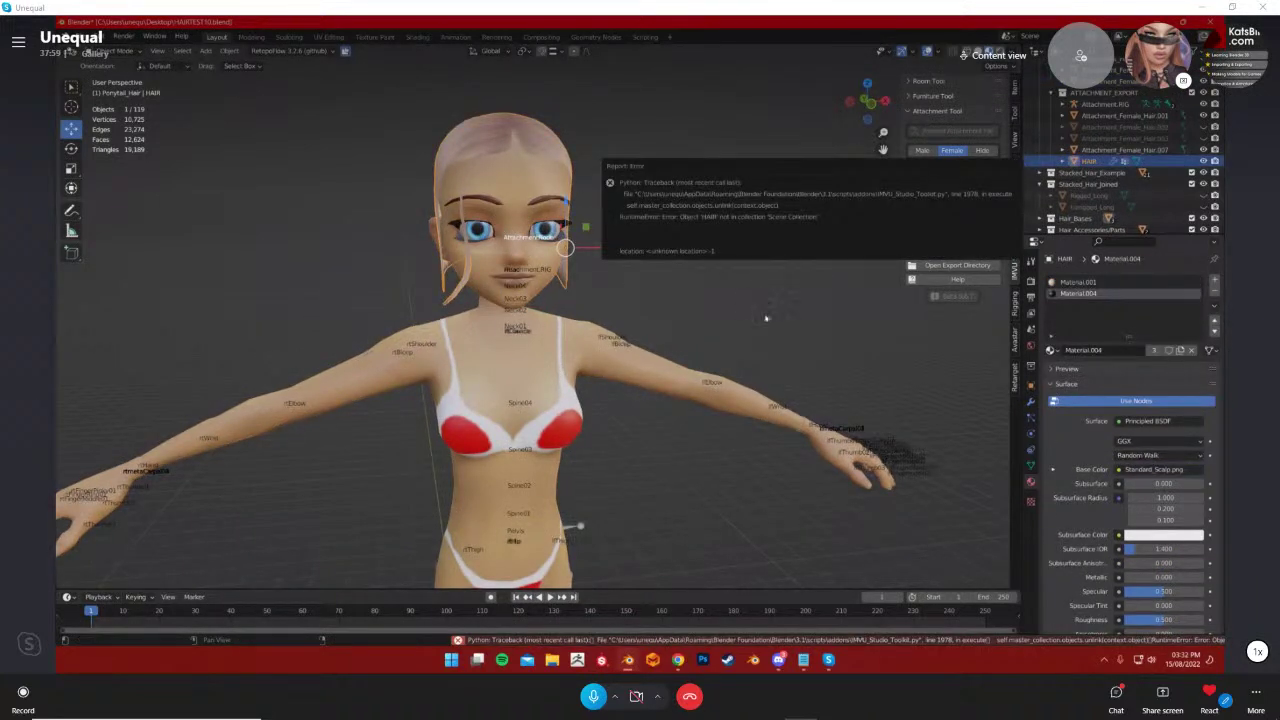
Examine the rig and hair meshes in the ATTACHMENT_EXPORT collection by selecting them and toggling the rig's visibility
{"action": "left_click", "coordinate": [1090, 105]}
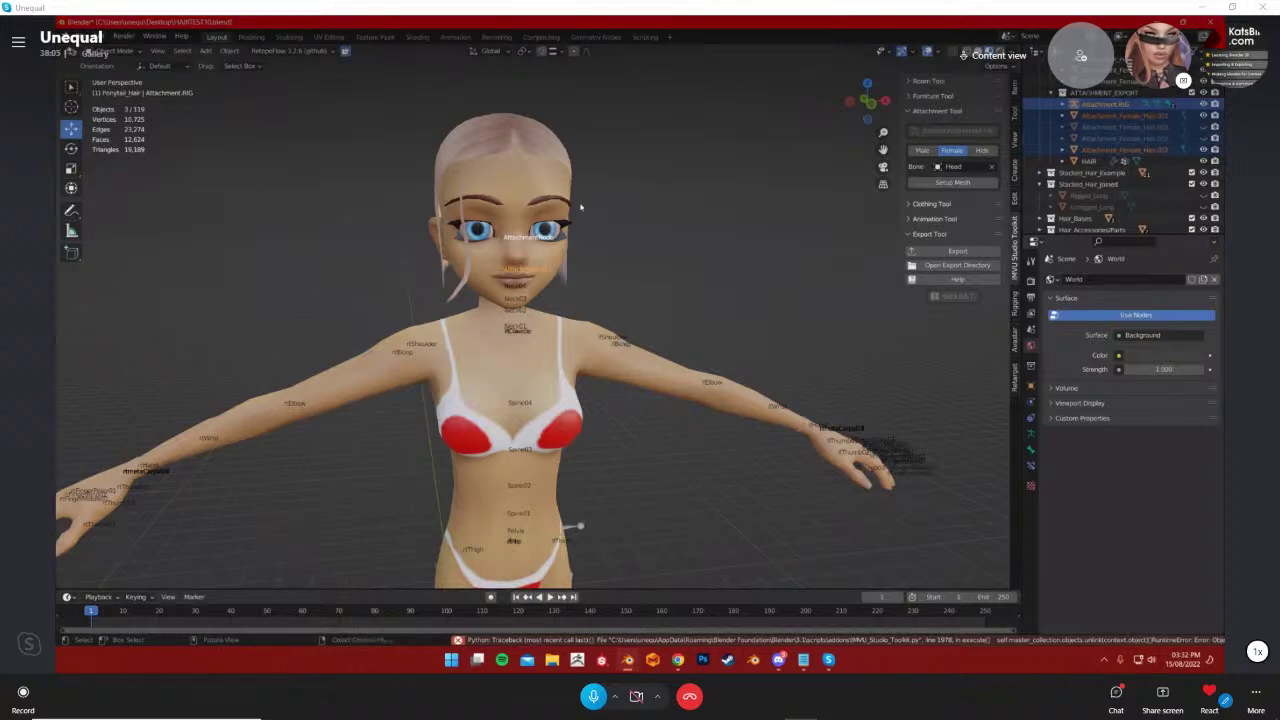
{"action": "left_click", "coordinate": [532, 141]}
{"action": "left_click", "coordinate": [1115, 105]}
{"action": "left_click", "coordinate": [1126, 151], "text": "shift"}
{"action": "left_click", "coordinate": [1110, 105]}
{"action": "left_click", "coordinate": [1203, 104]}
{"action": "left_click", "coordinate": [1203, 105]}
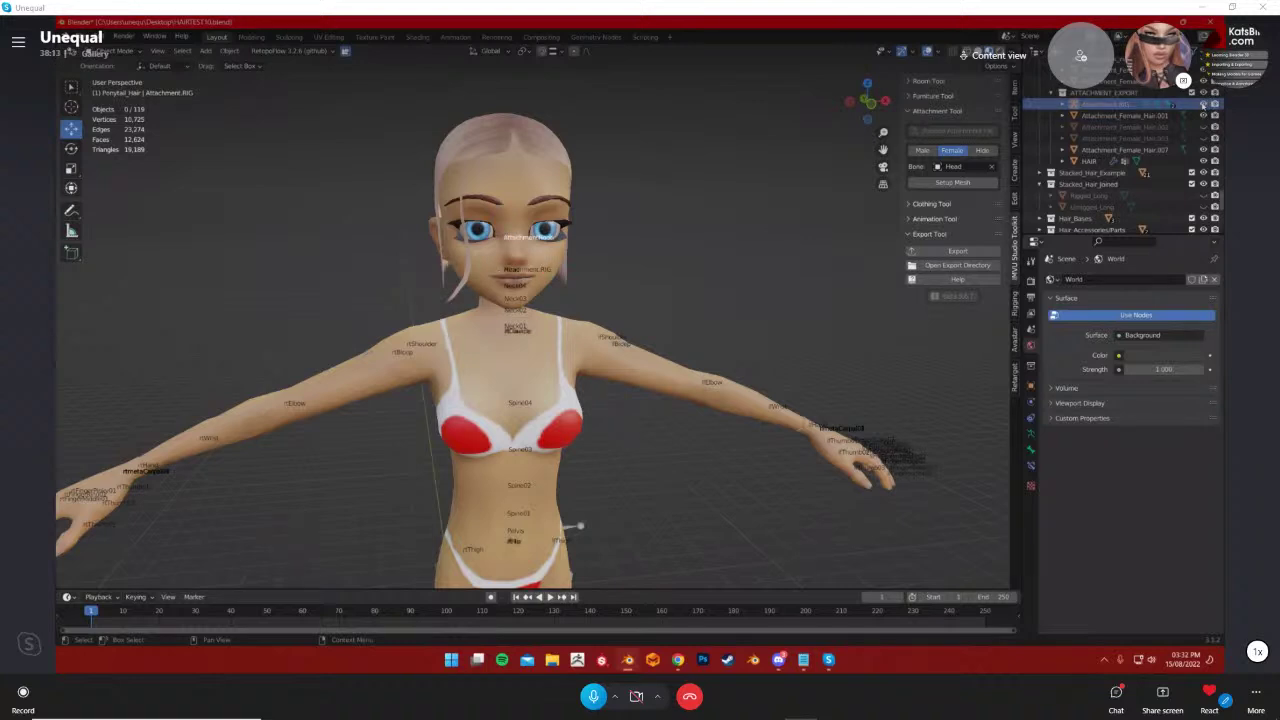
{"action": "left_click", "coordinate": [1136, 116]}
{"action": "left_click", "coordinate": [1103, 150], "text": "shift"}
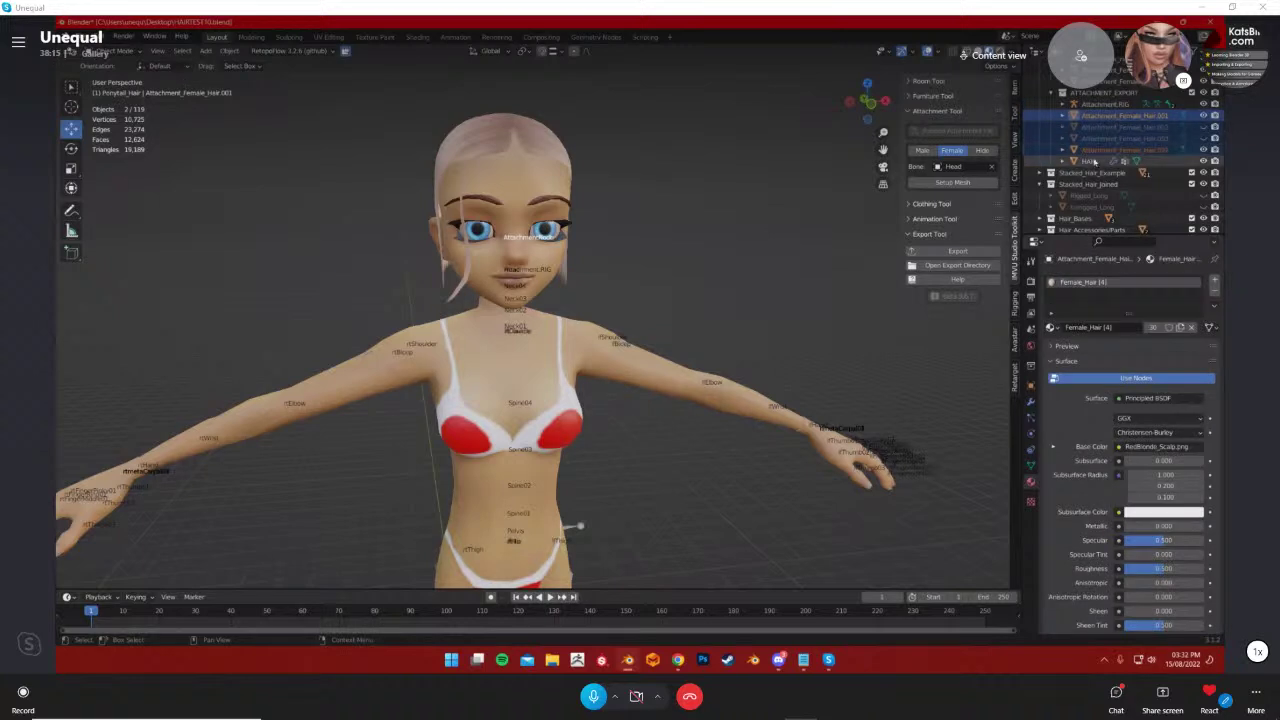
Select HAIR in the ATTACHMENT_EXPORT collection, run Setup Mesh on it again, and export the attachment
{"action": "left_click", "coordinate": [1092, 161]}
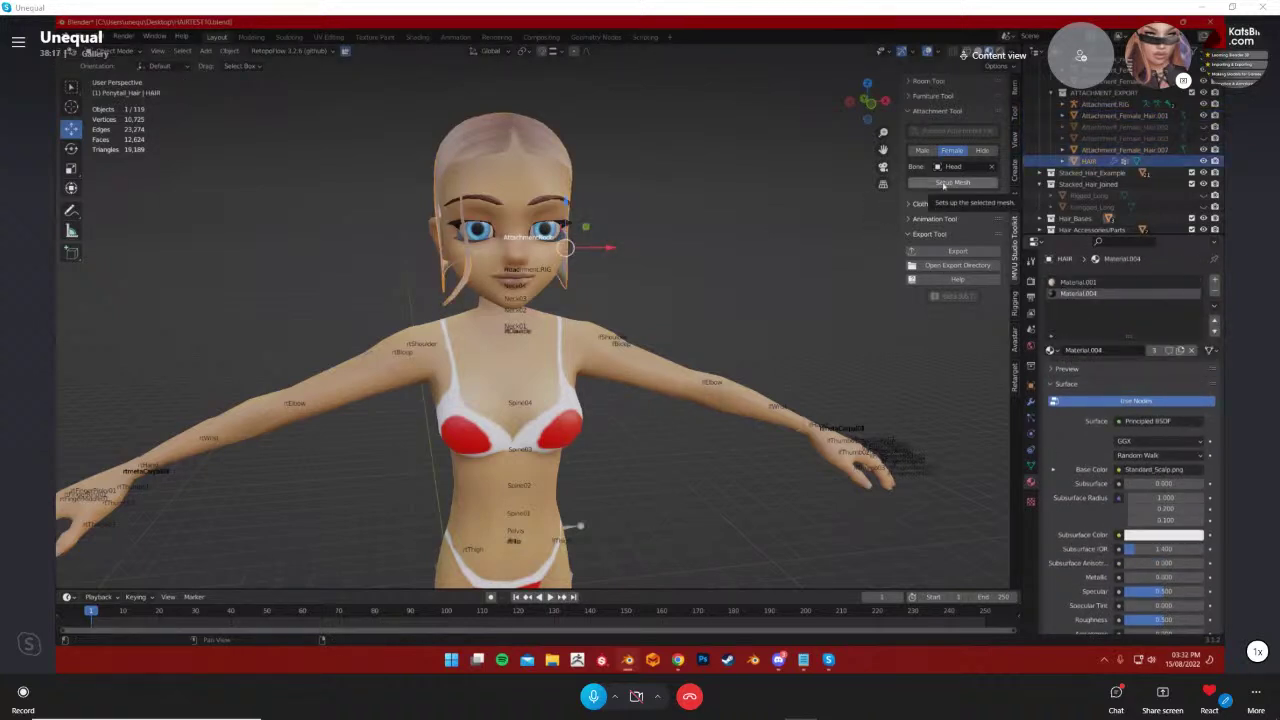
{"action": "left_click", "coordinate": [943, 183]}
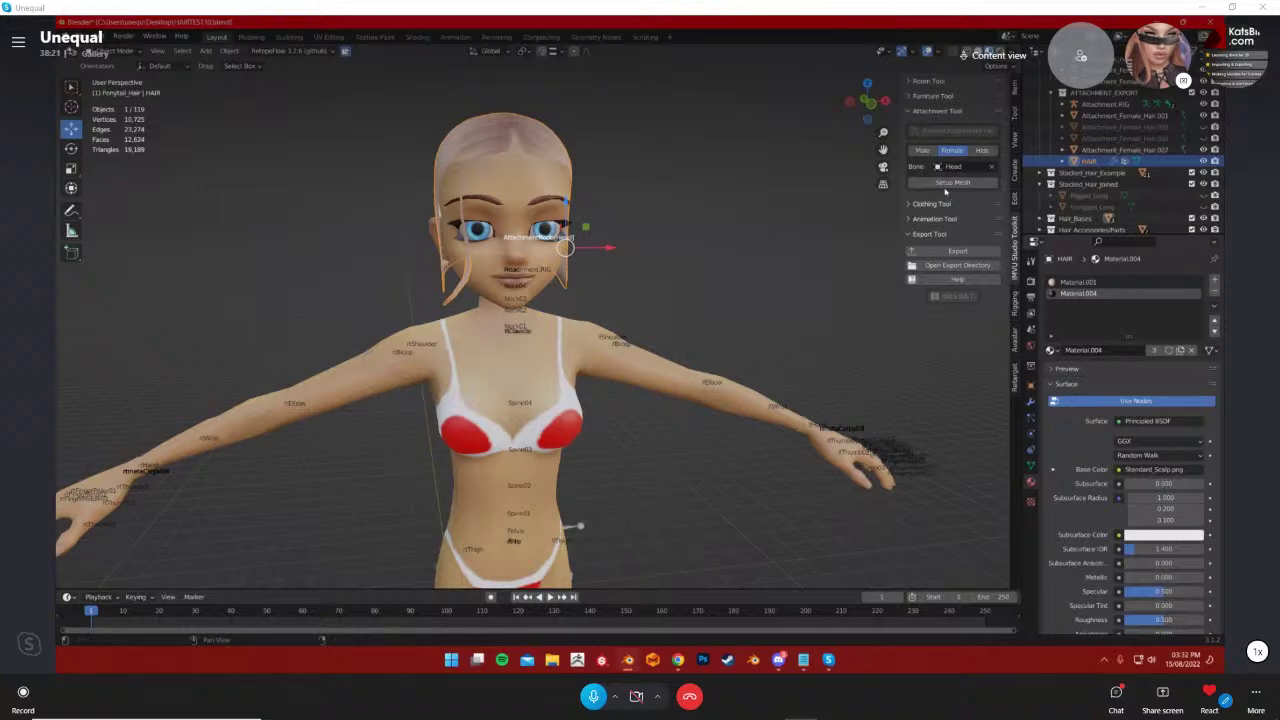
{"action": "left_click", "coordinate": [956, 252]}
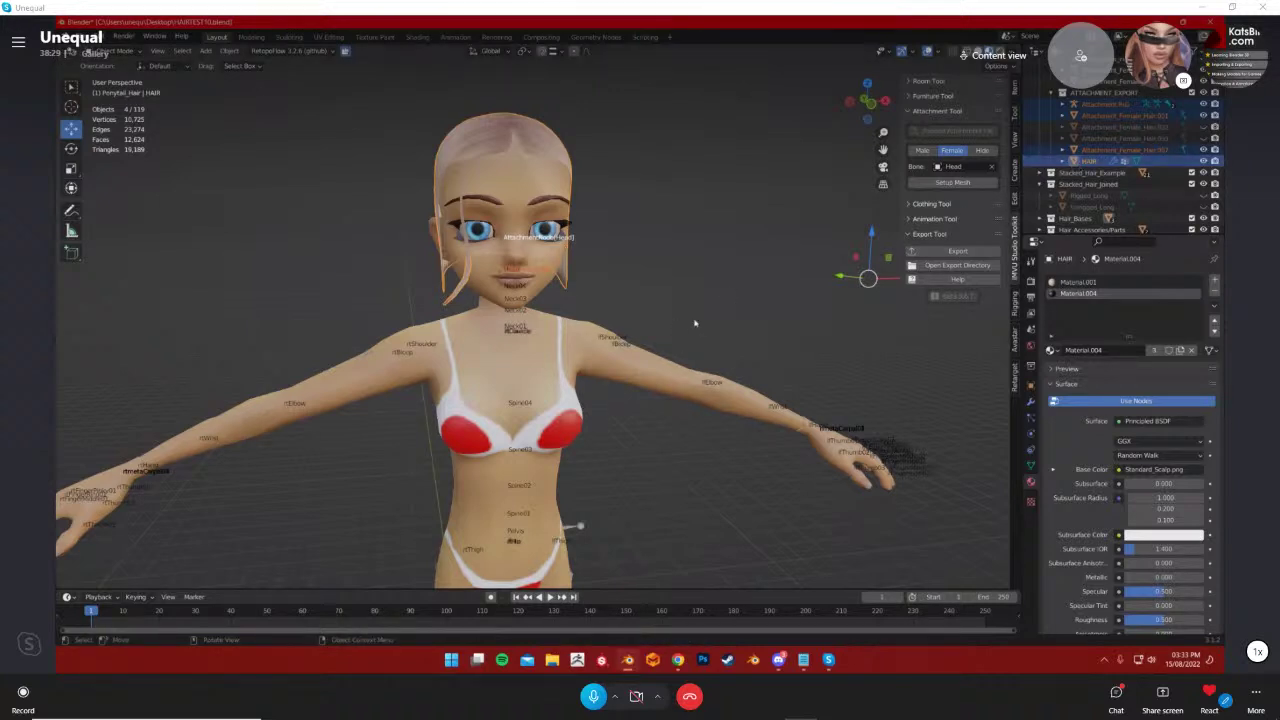
{"action": "scroll", "coordinate": [695, 323], "scroll_direction": "up", "scroll_amount": 4}
{"action": "scroll", "coordinate": [695, 323], "scroll_direction": "down", "scroll_amount": 5}
Switch to IMVU Studio by searching for it with "stu" and launching it
{"action": "key", "text": "super"}
{"action": "type", "text": "stu"}
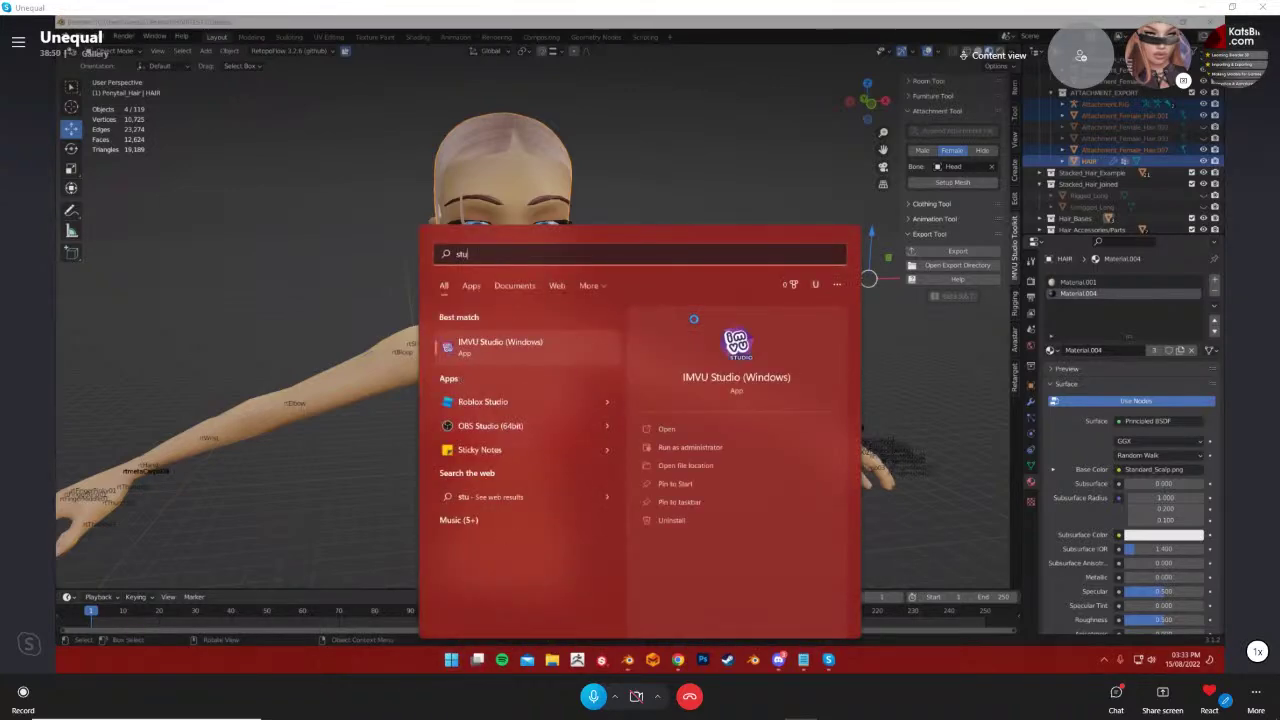
{"action": "key", "text": "Return"}
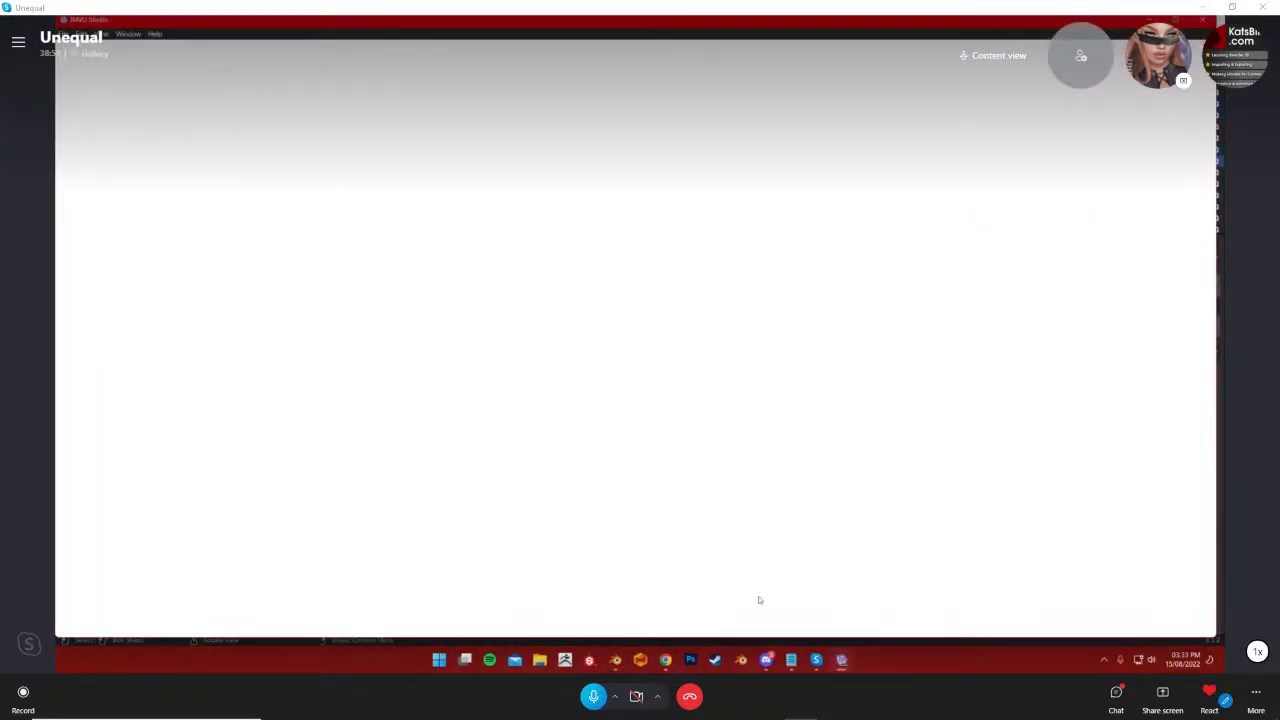
{"action": "left_click", "coordinate": [616, 660]}
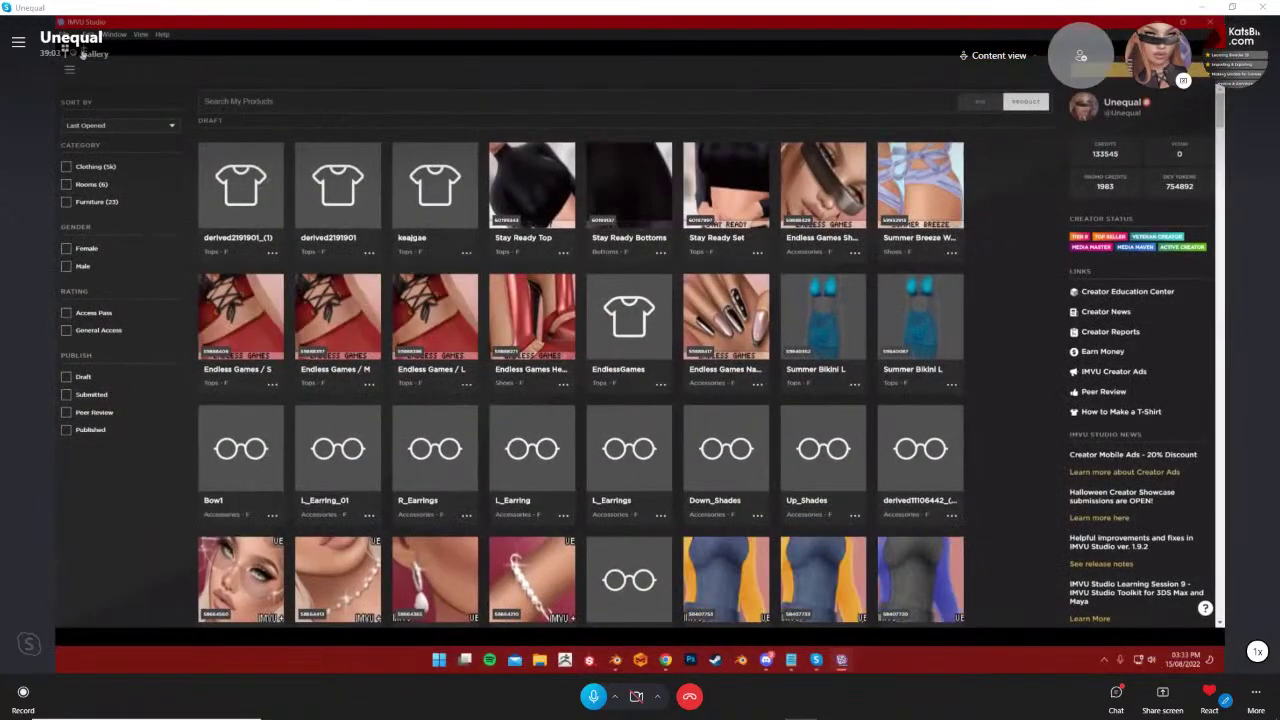
Start a new product and derive it from the base product with ID 56816048
{"action": "left_click", "coordinate": [83, 54]}
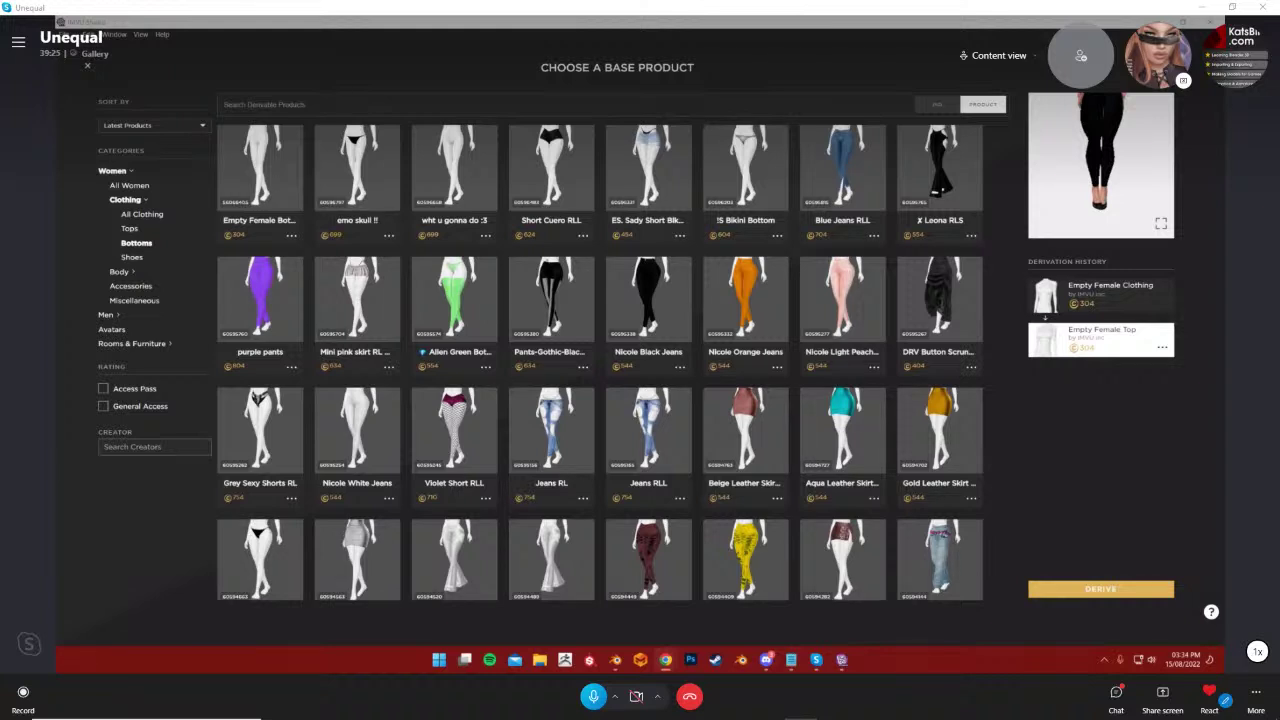
{"action": "left_click", "coordinate": [937, 104]}
{"action": "left_click", "coordinate": [751, 113]}
{"action": "type", "text": "56816048"}
{"action": "key", "text": "Return"}
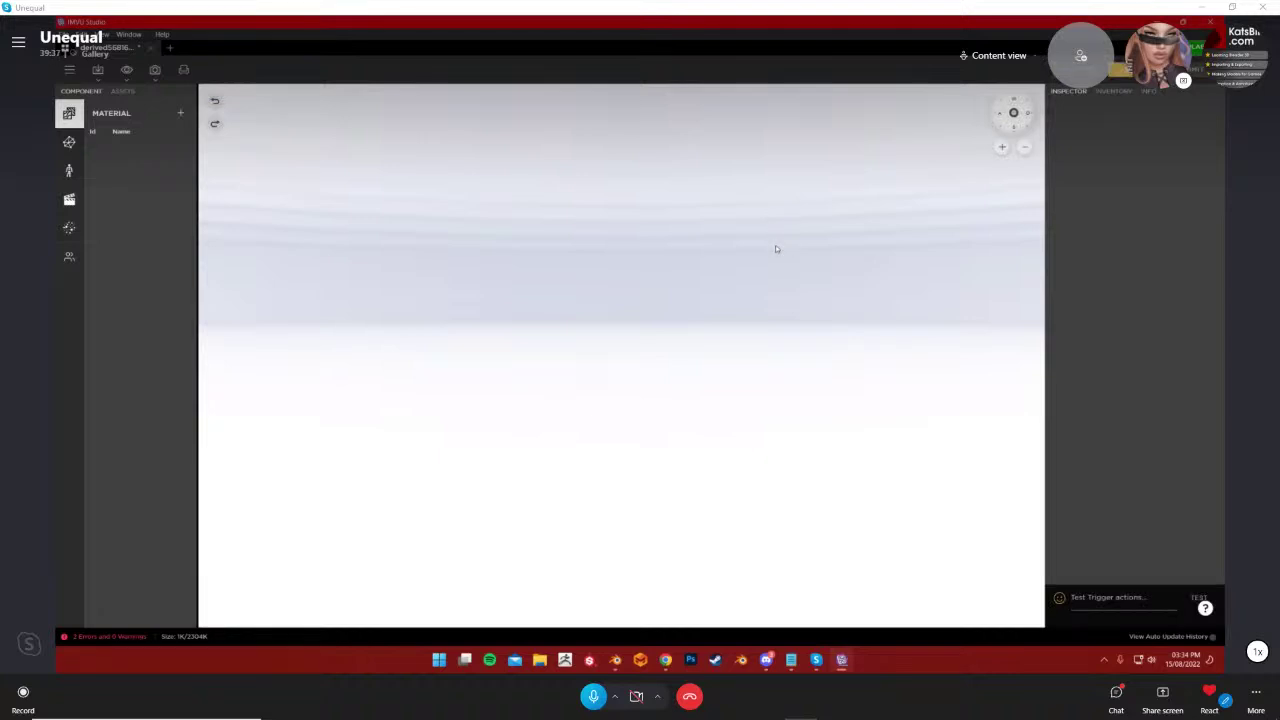
Filter the inventory to in-use items and remove the long red hair from the avatar to expose the head
{"action": "scroll", "coordinate": [776, 250], "scroll_direction": "up", "scroll_amount": 5}
{"action": "left_click", "coordinate": [1113, 91]}
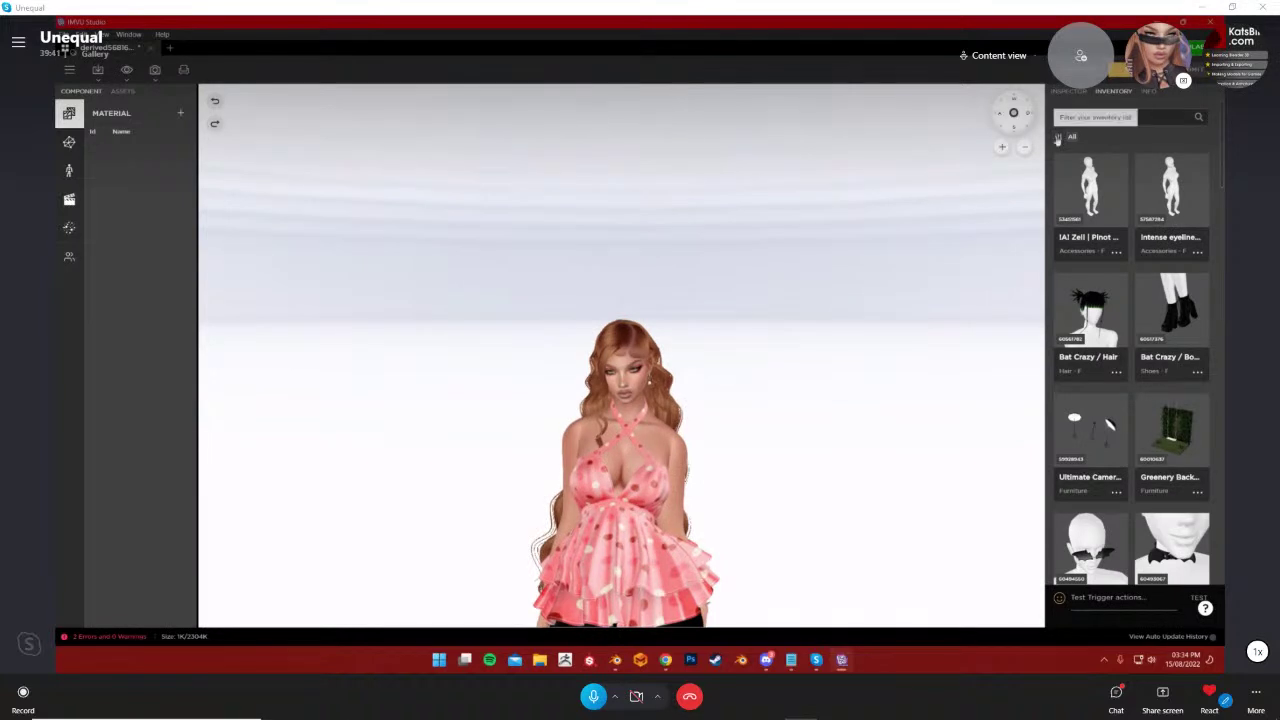
{"action": "left_click", "coordinate": [1057, 139]}
{"action": "left_click", "coordinate": [999, 187]}
{"action": "left_click", "coordinate": [1028, 141]}
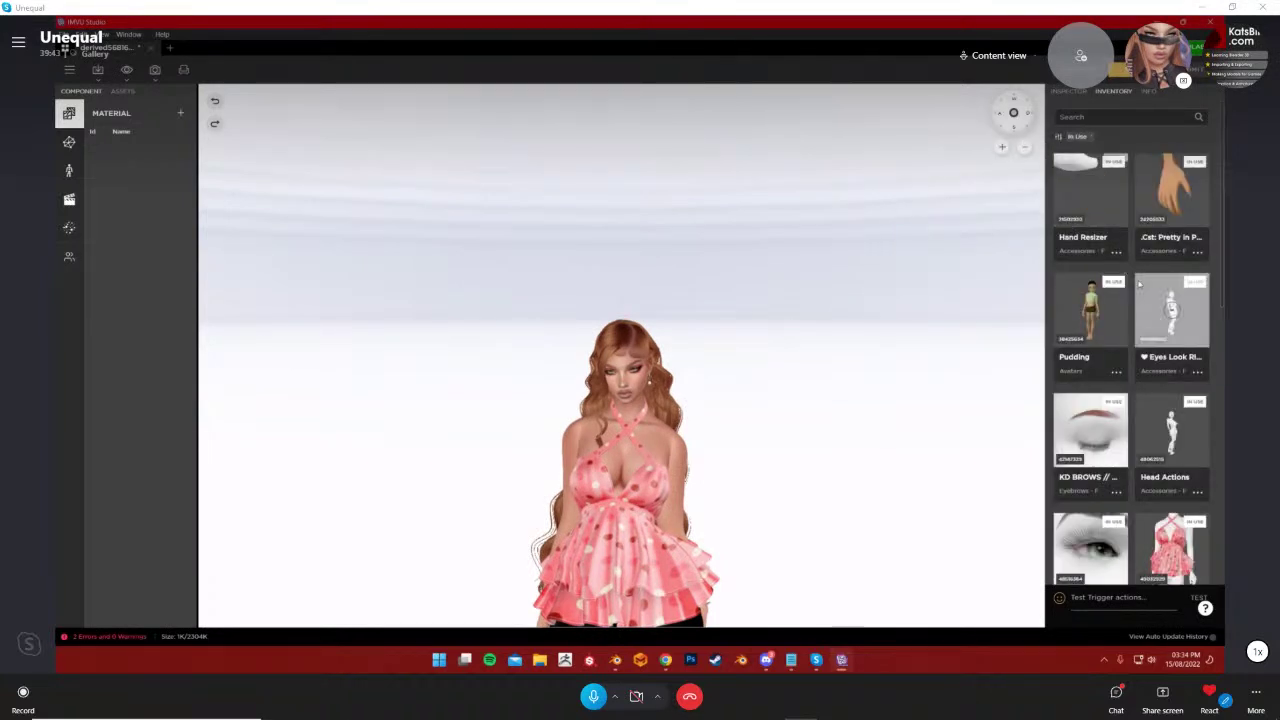
{"action": "scroll", "coordinate": [1138, 284], "scroll_direction": "down", "scroll_amount": 8}
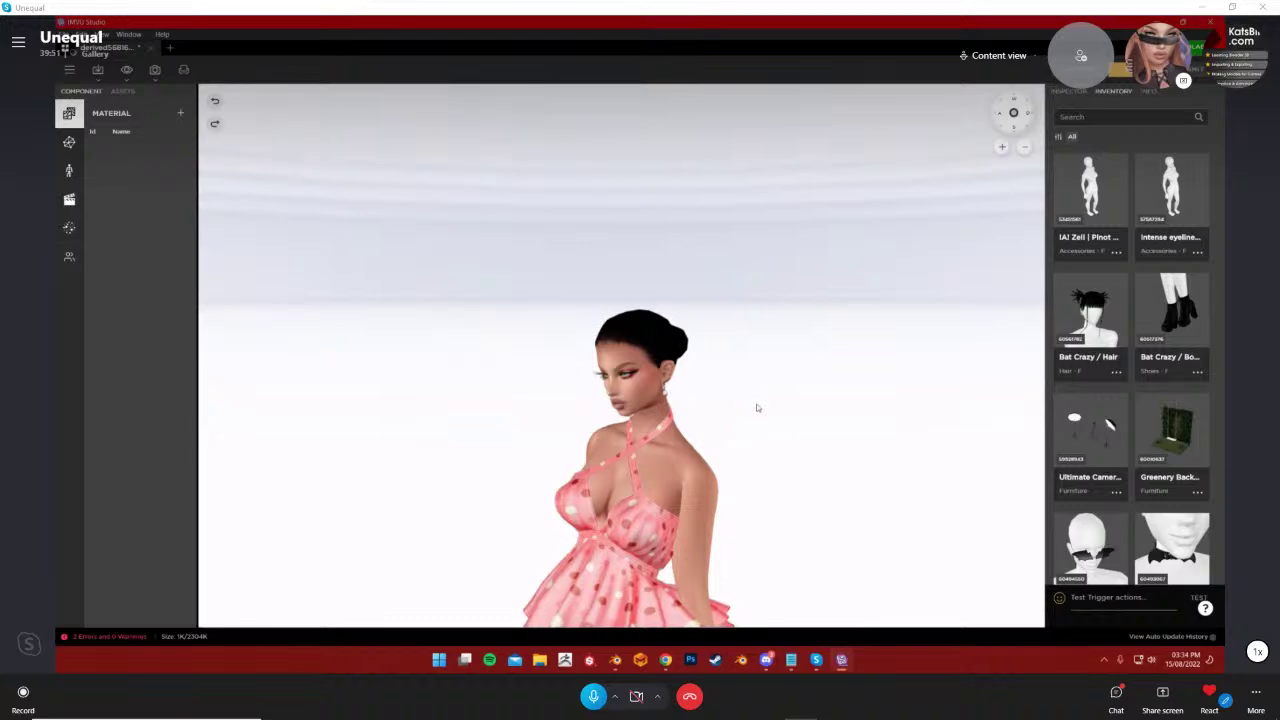
{"action": "scroll", "coordinate": [741, 390], "scroll_direction": "up", "scroll_amount": 3}
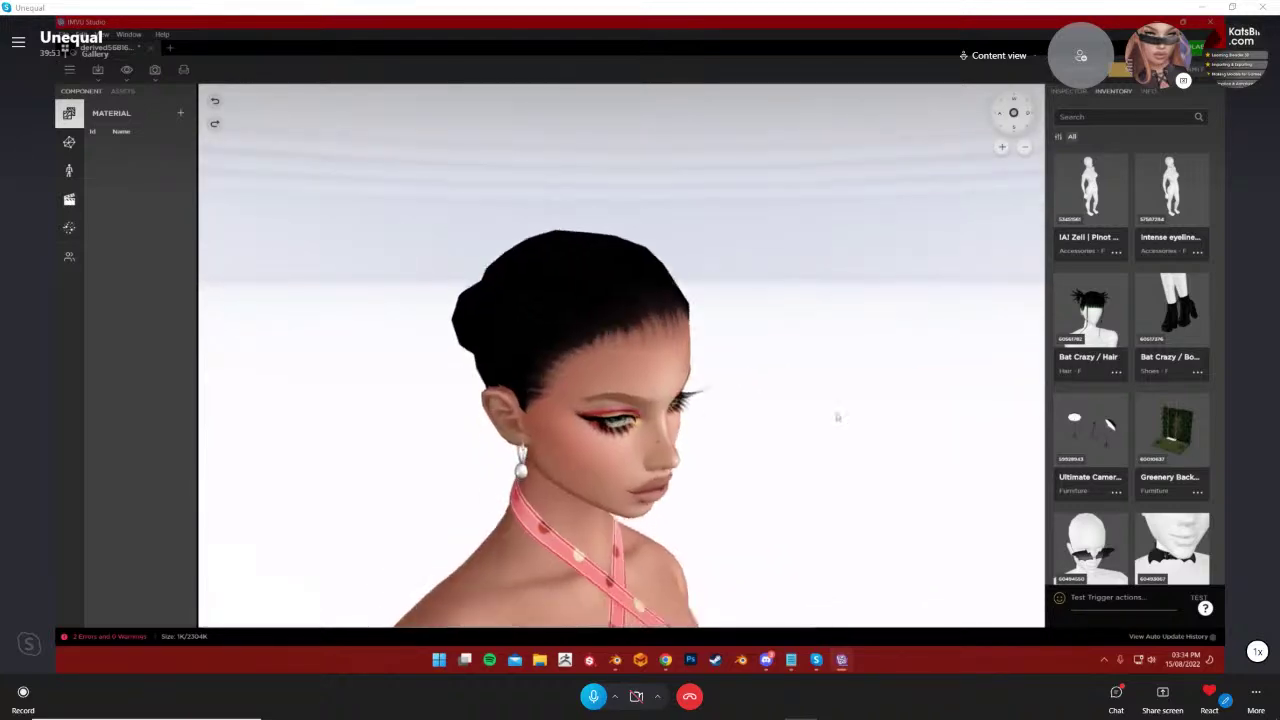
Import the exported HAIRTEST10 FBX into the derived product and begin setting up its import
{"action": "scroll", "coordinate": [800, 400], "scroll_direction": "up", "scroll_amount": 2}
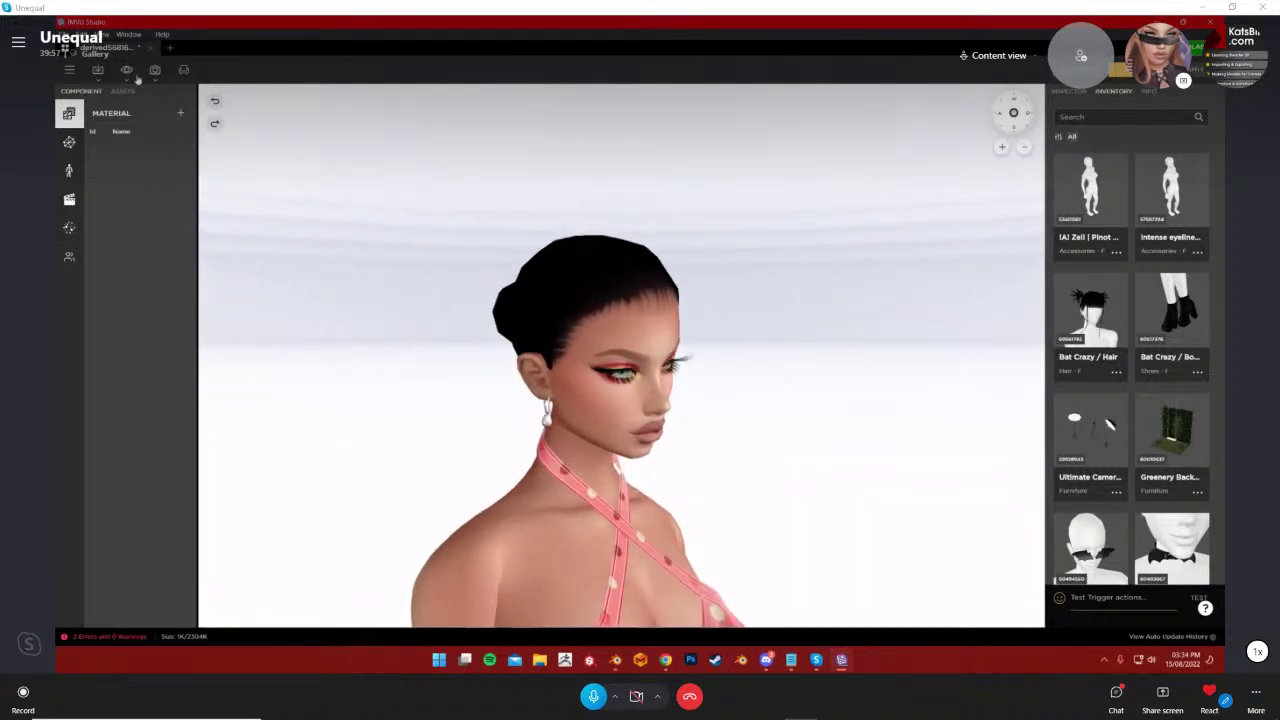
{"action": "left_click", "coordinate": [99, 78]}
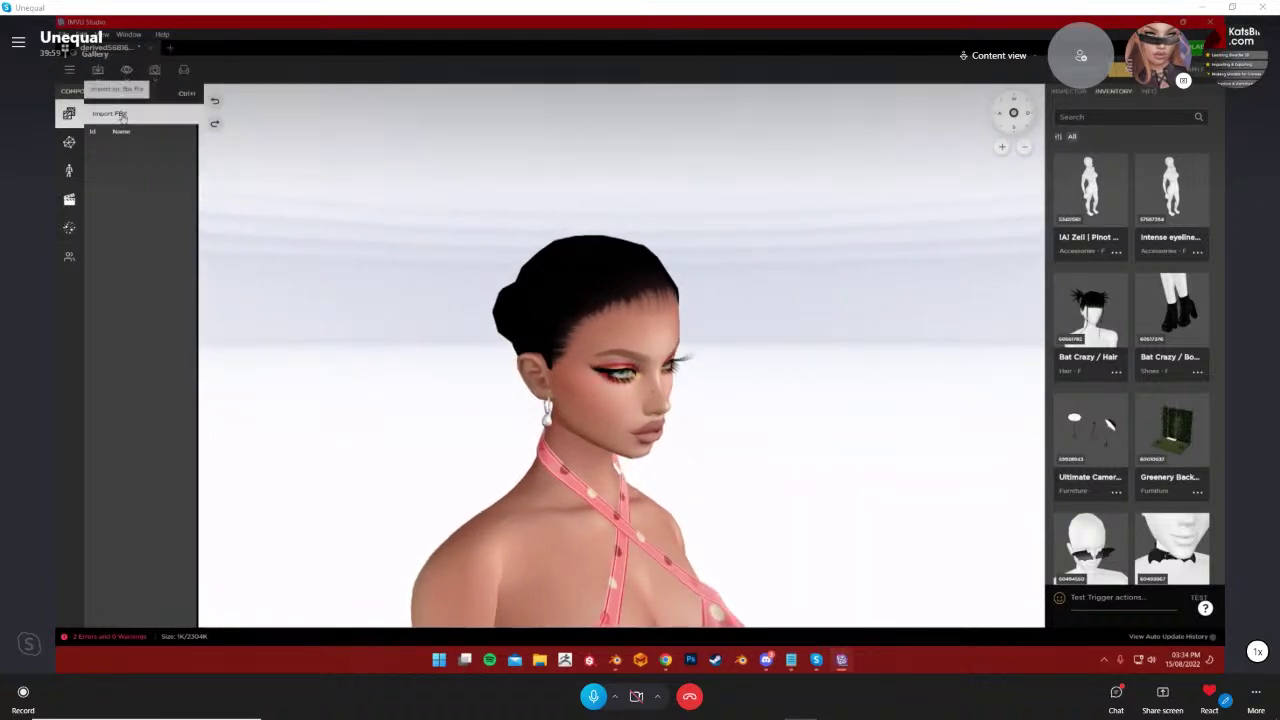
{"action": "left_click", "coordinate": [110, 114]}
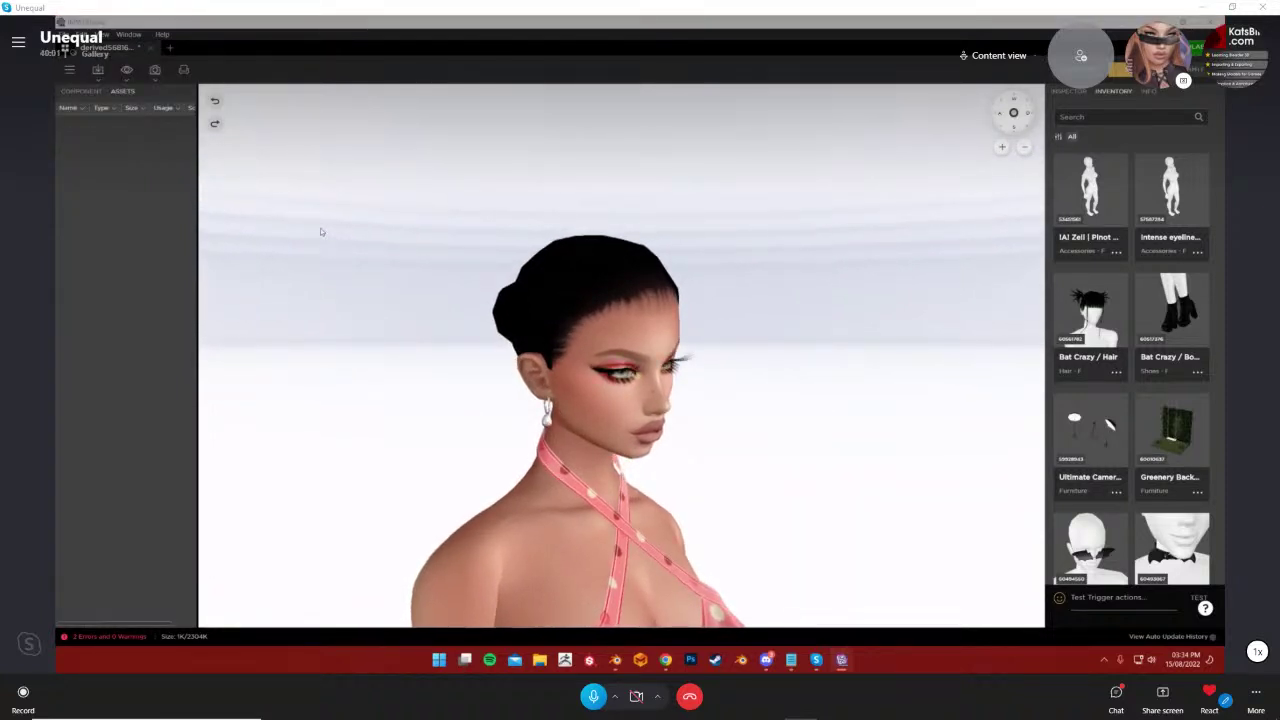
{"action": "scroll", "coordinate": [240, 200], "scroll_direction": "up", "scroll_amount": 5}
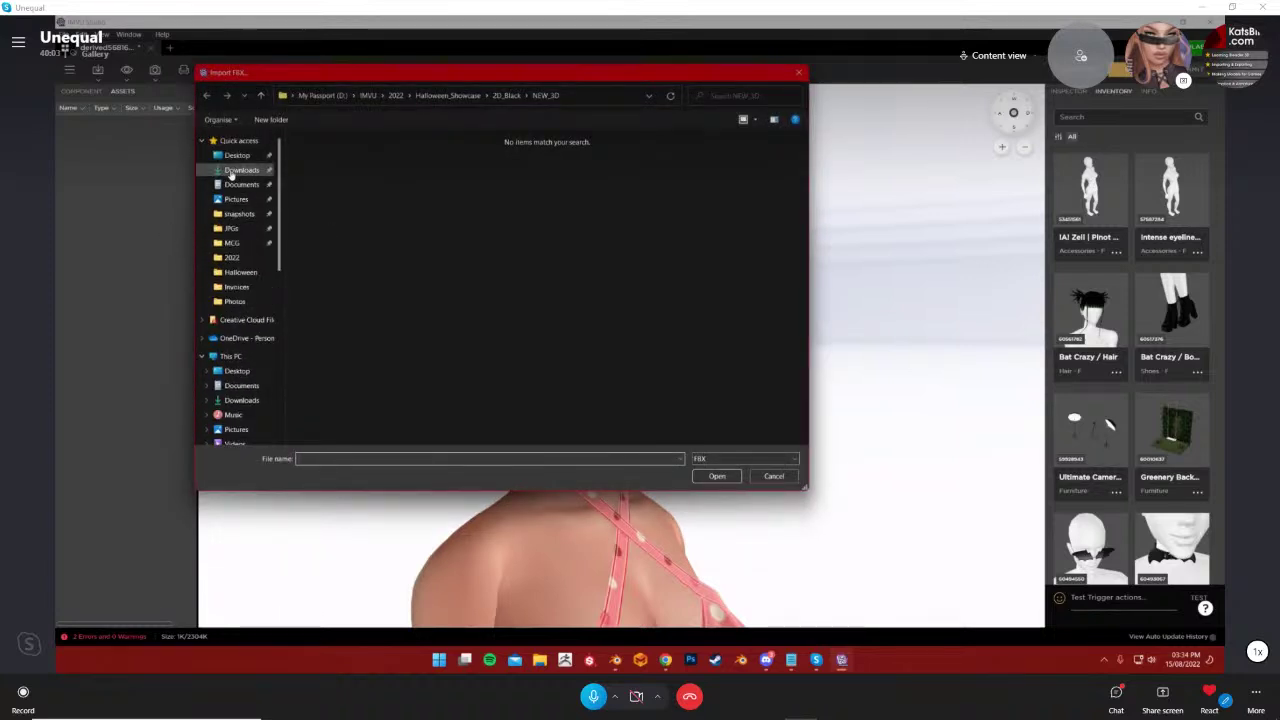
{"action": "left_click_drag", "start_coordinate": [606, 75], "coordinate": [56, 100]}
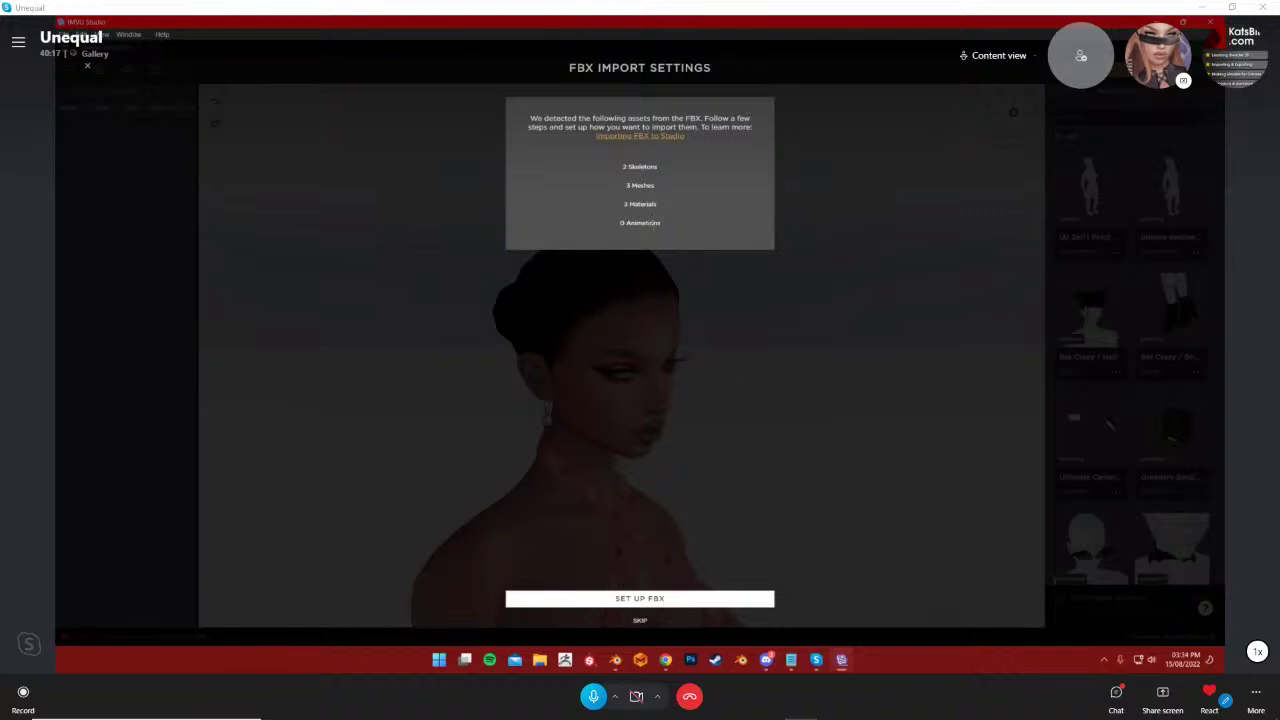
{"action": "left_click", "coordinate": [648, 602]}
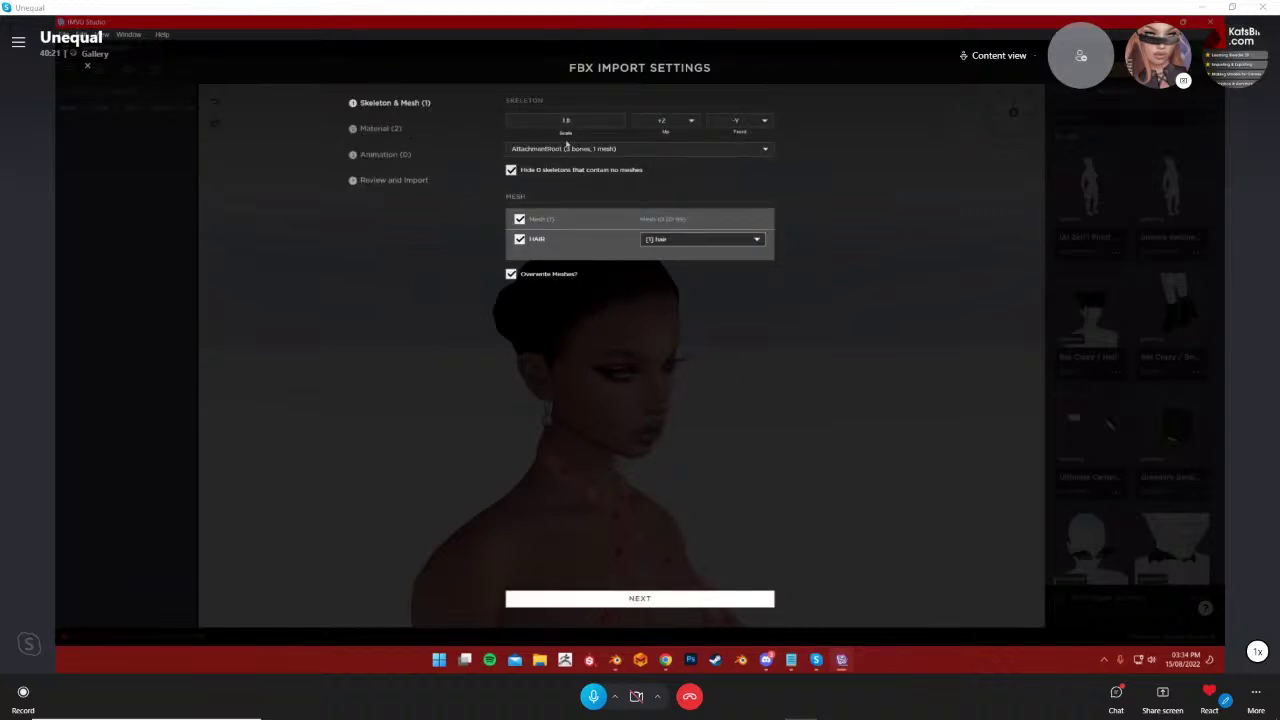
Keep the AttachmentRoot skeleton for the FBX import and assign the HAIR mesh to ID [1] hair
{"action": "left_click", "coordinate": [597, 149]}
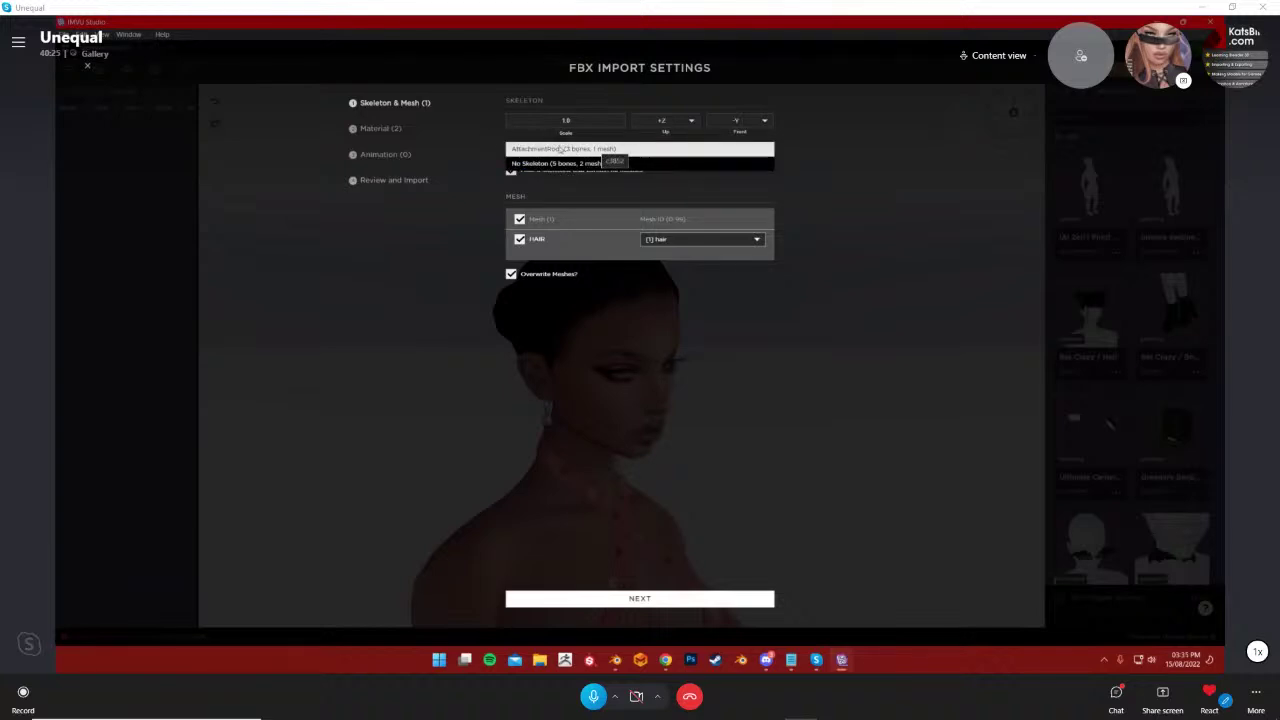
{"action": "left_click", "coordinate": [607, 149]}
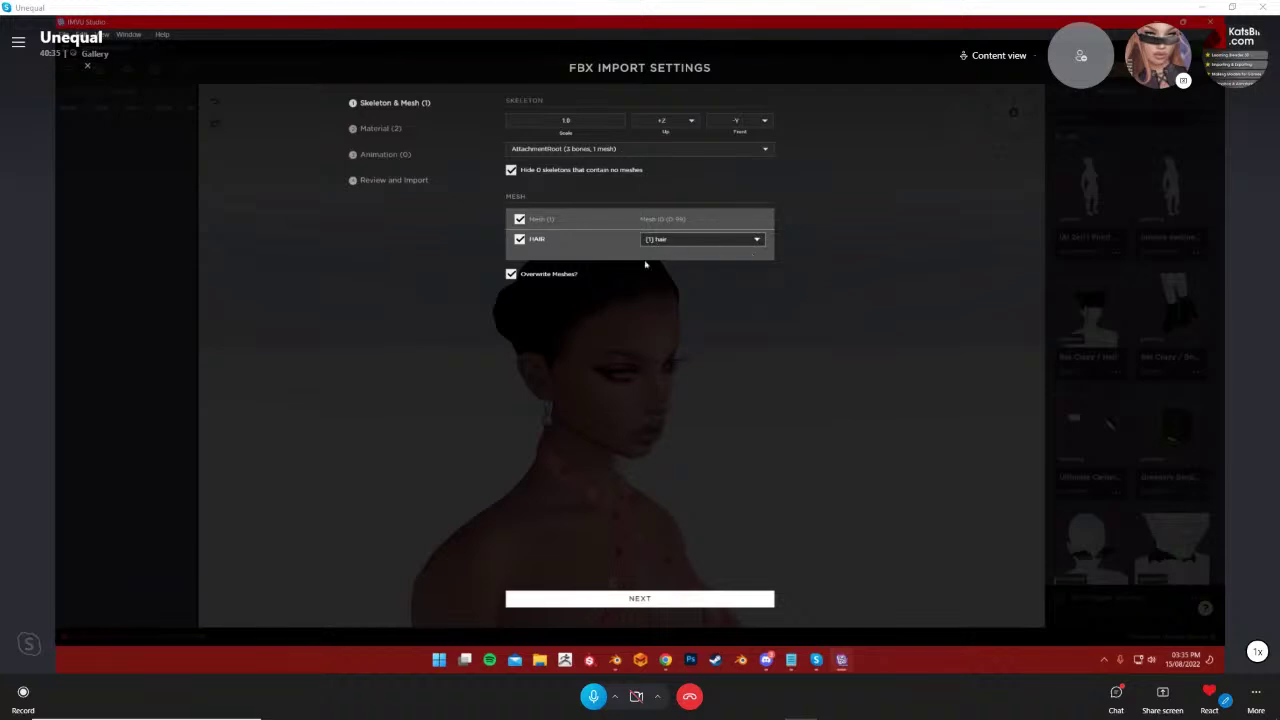
{"action": "left_click", "coordinate": [696, 242]}
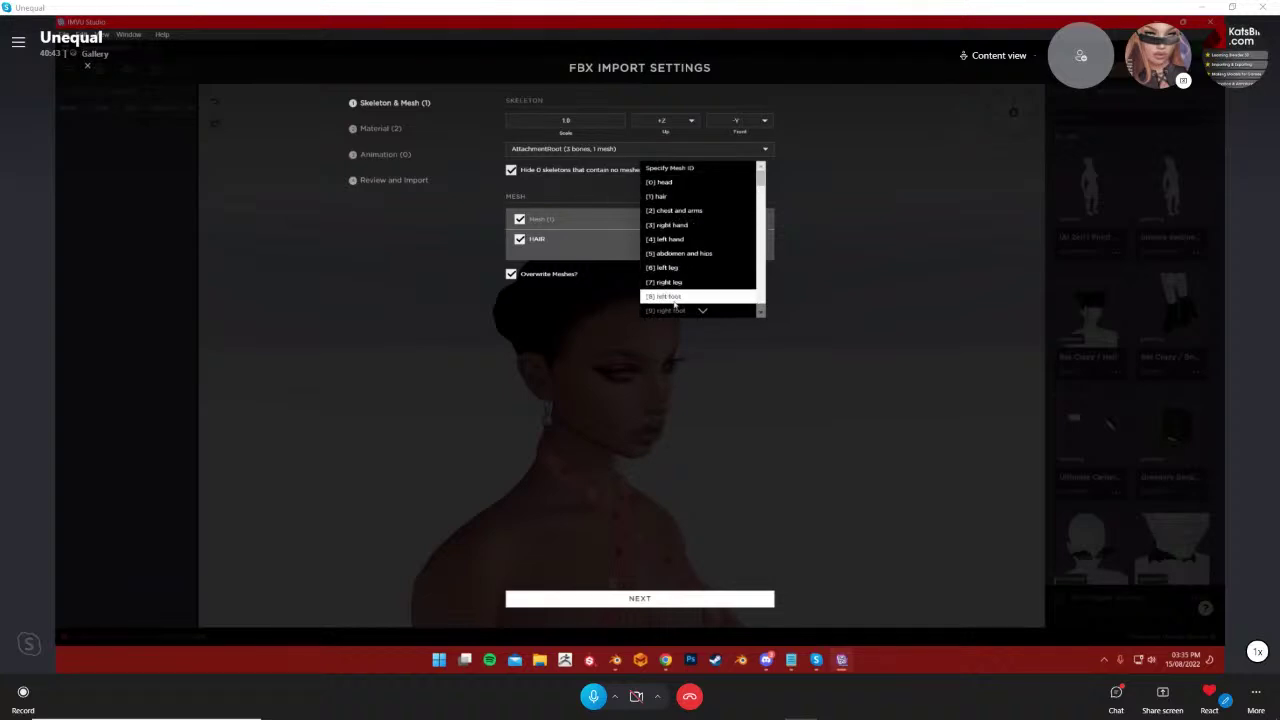
{"action": "scroll", "coordinate": [672, 262], "scroll_direction": "down", "scroll_amount": 1}
{"action": "scroll", "coordinate": [678, 272], "scroll_direction": "up", "scroll_amount": 1}
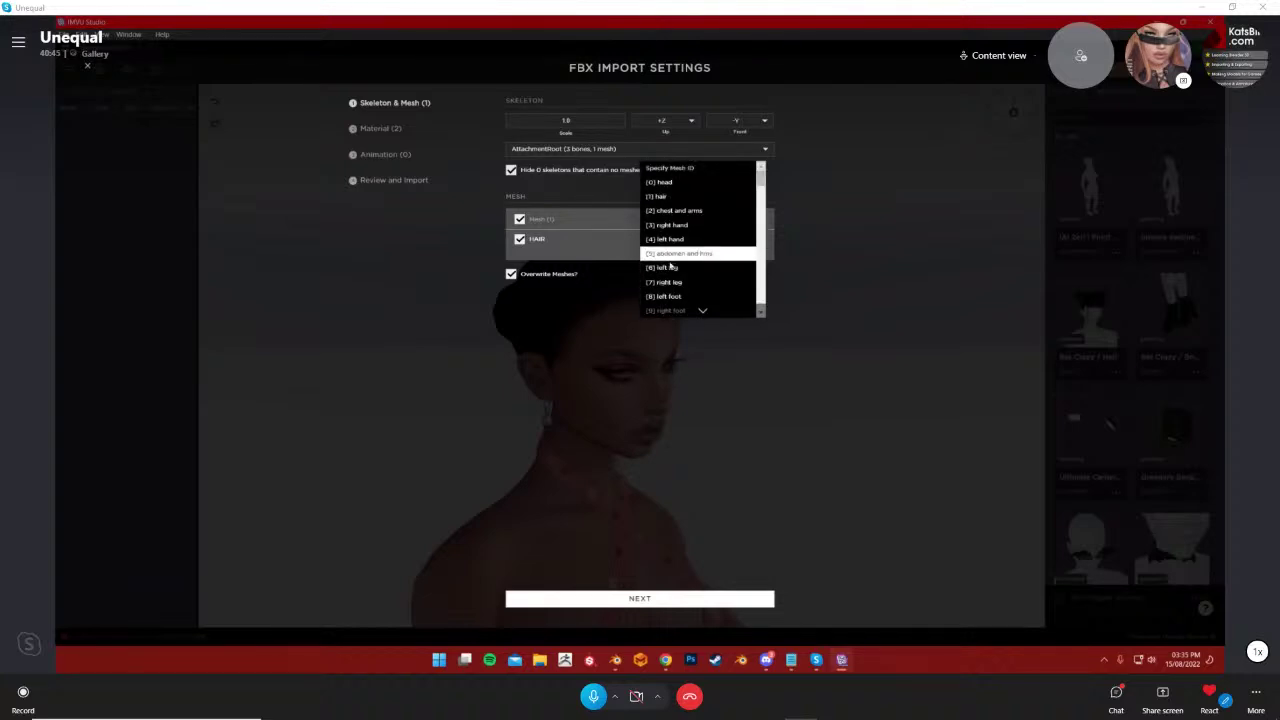
{"action": "left_click", "coordinate": [655, 197]}
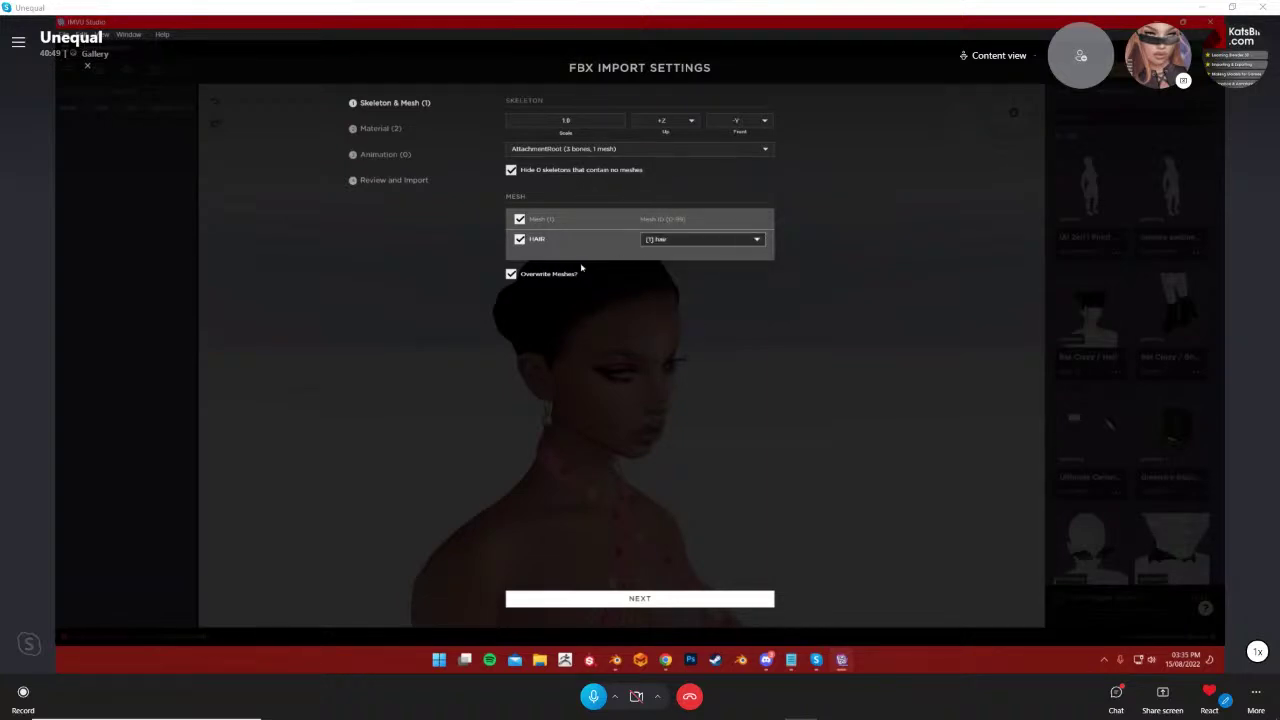
Look through the available mesh IDs for the HAIR mesh and keep [1] hair
{"action": "left_click", "coordinate": [651, 243]}
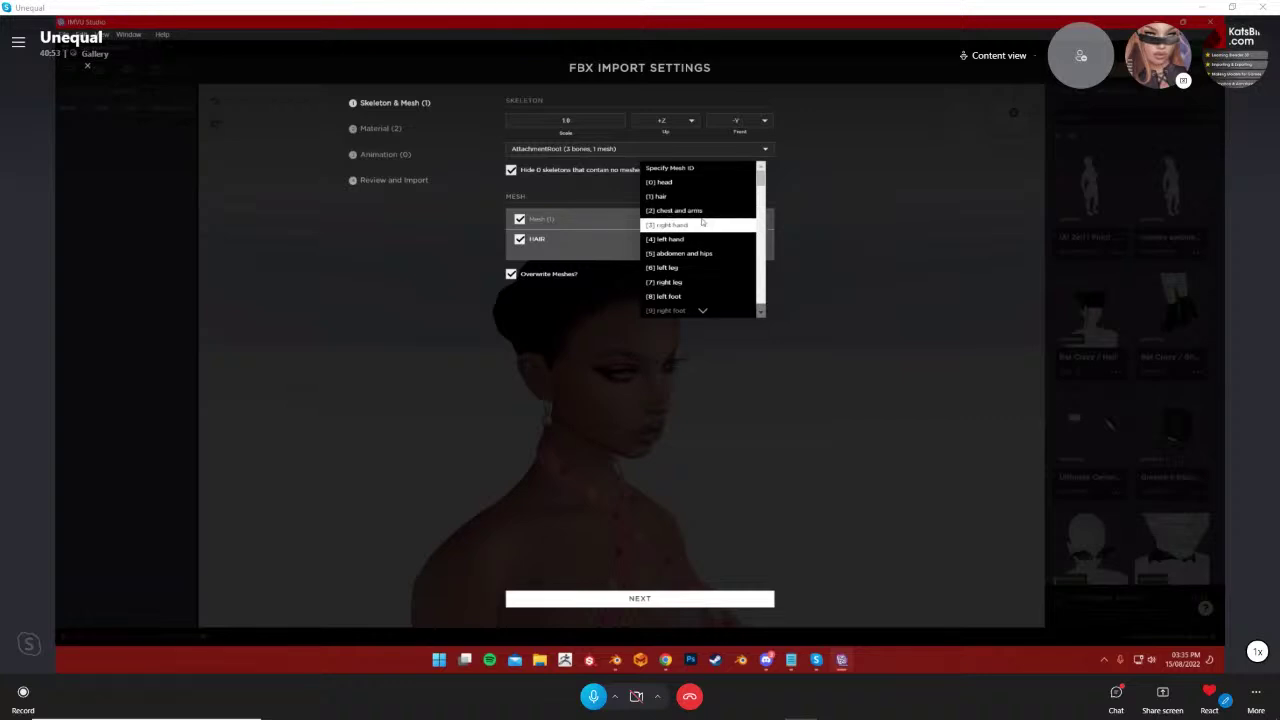
{"action": "scroll", "coordinate": [690, 250], "scroll_direction": "down", "scroll_amount": 7}
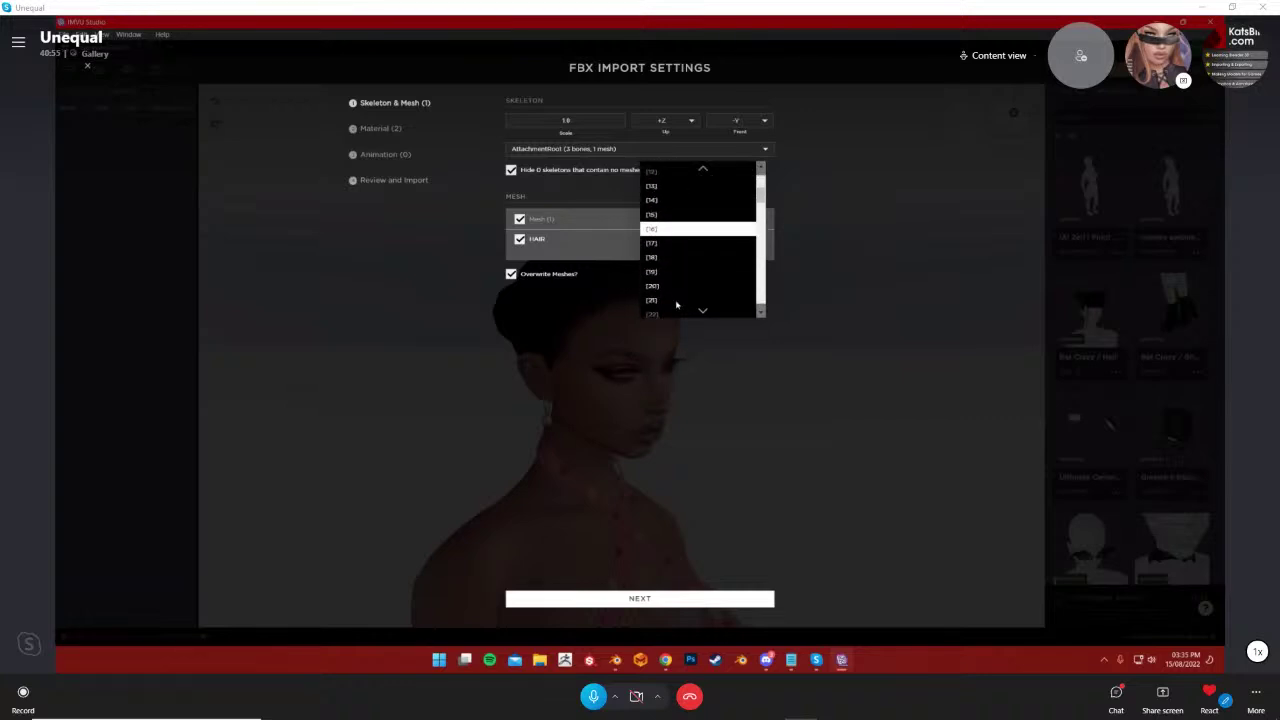
{"action": "scroll", "coordinate": [673, 300], "scroll_direction": "up", "scroll_amount": 5}
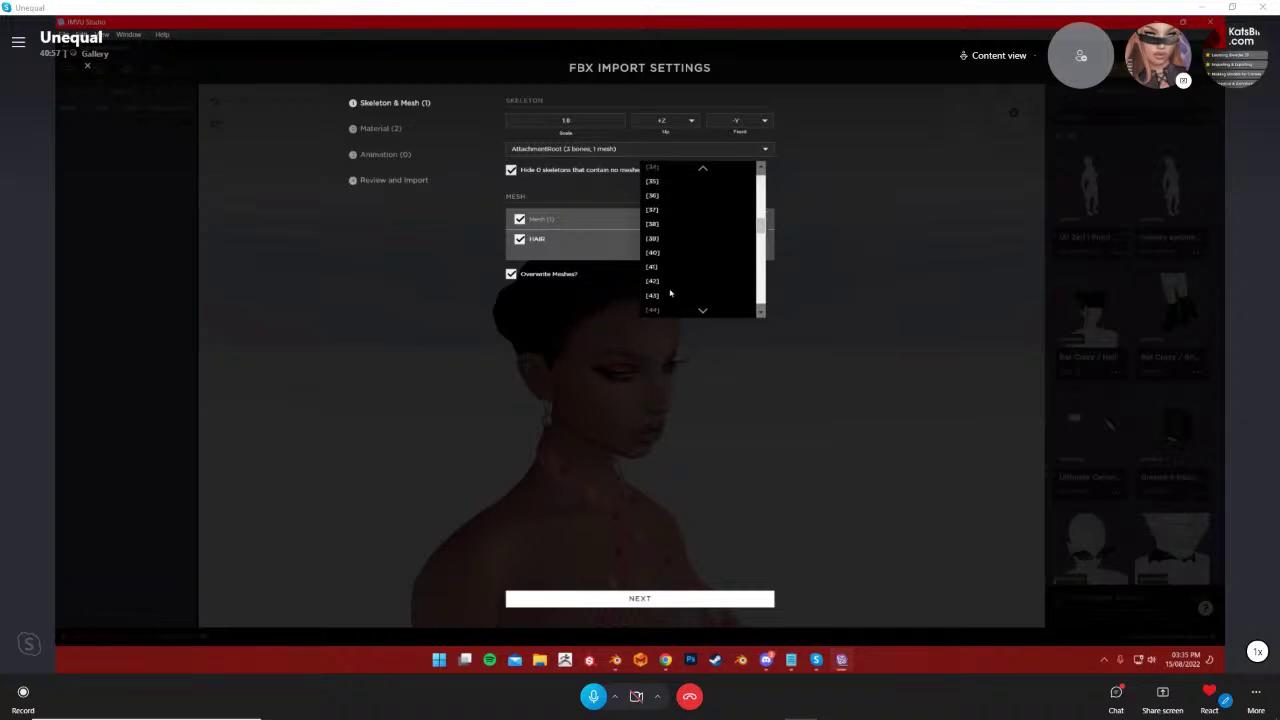
{"action": "scroll", "coordinate": [673, 285], "scroll_direction": "down", "scroll_amount": 15}
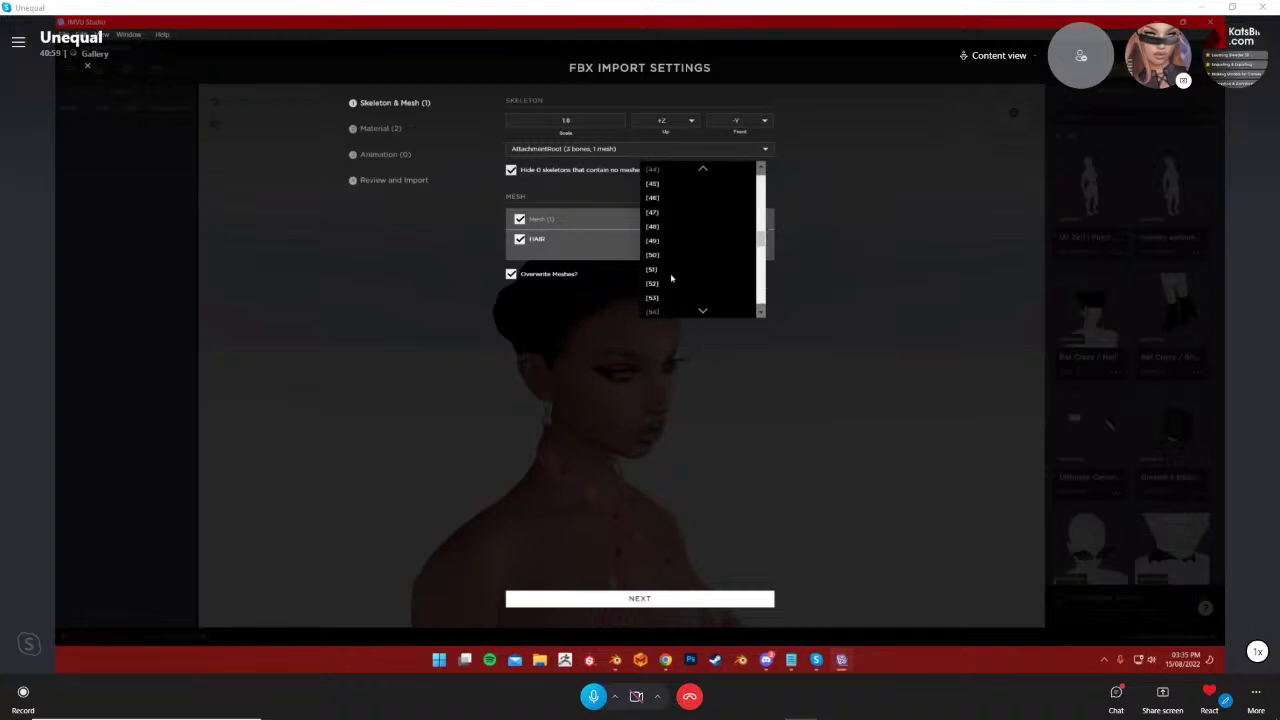
{"action": "scroll", "coordinate": [676, 270], "scroll_direction": "up", "scroll_amount": 17}
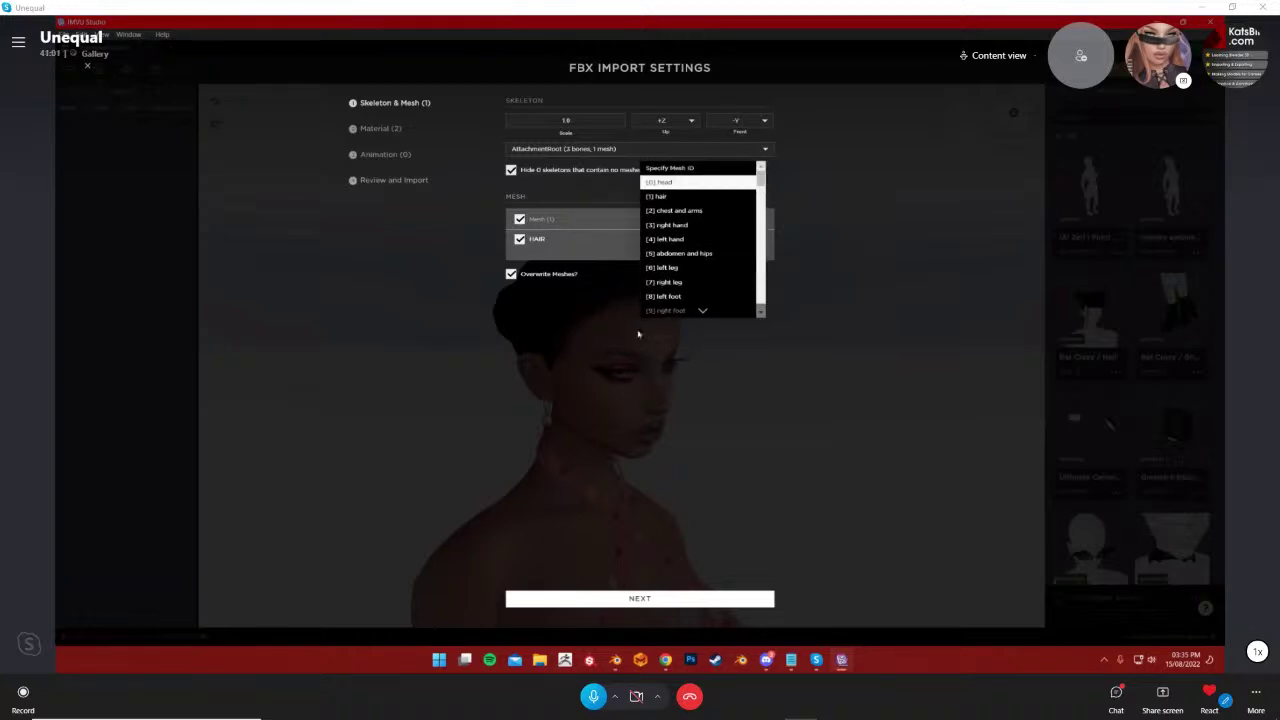
{"action": "scroll", "coordinate": [717, 289], "scroll_direction": "down", "scroll_amount": 1}
{"action": "scroll", "coordinate": [717, 270], "scroll_direction": "up", "scroll_amount": 1}
{"action": "left_click", "coordinate": [675, 197]}
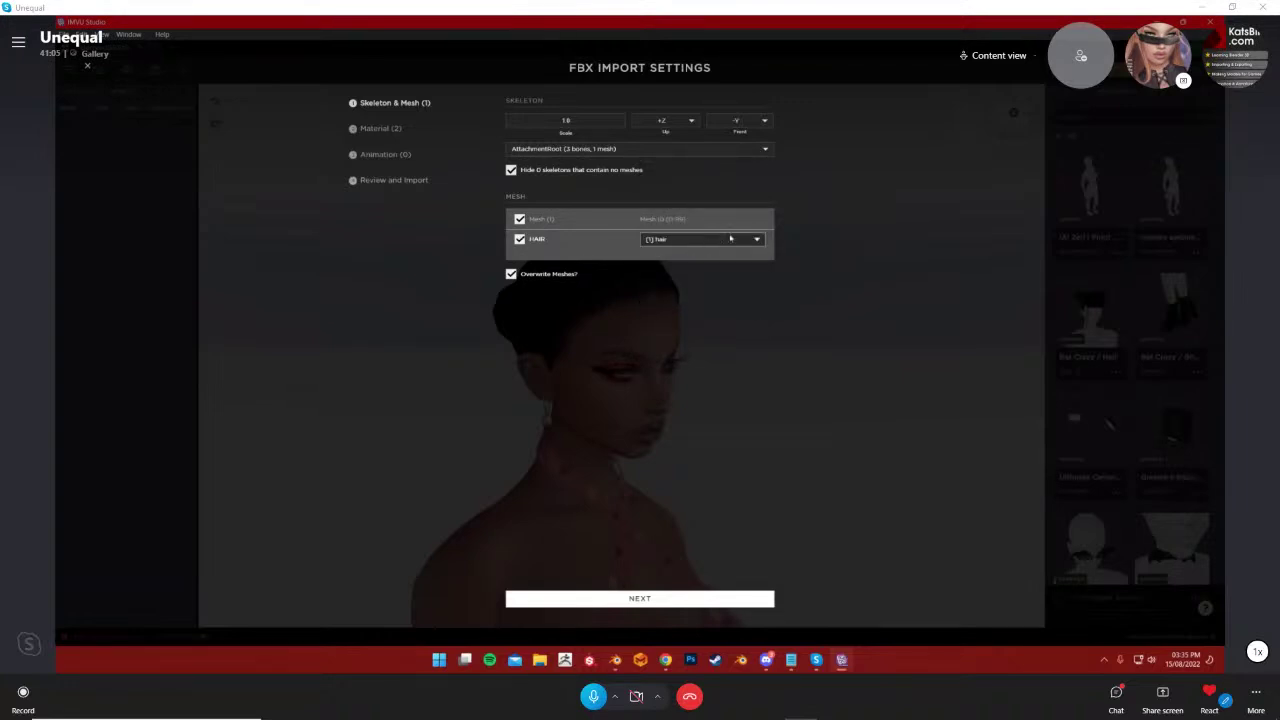
Advance to the FBX material settings and preview the diffuse and opacity textures of the listed materials
{"action": "left_click", "coordinate": [642, 600]}
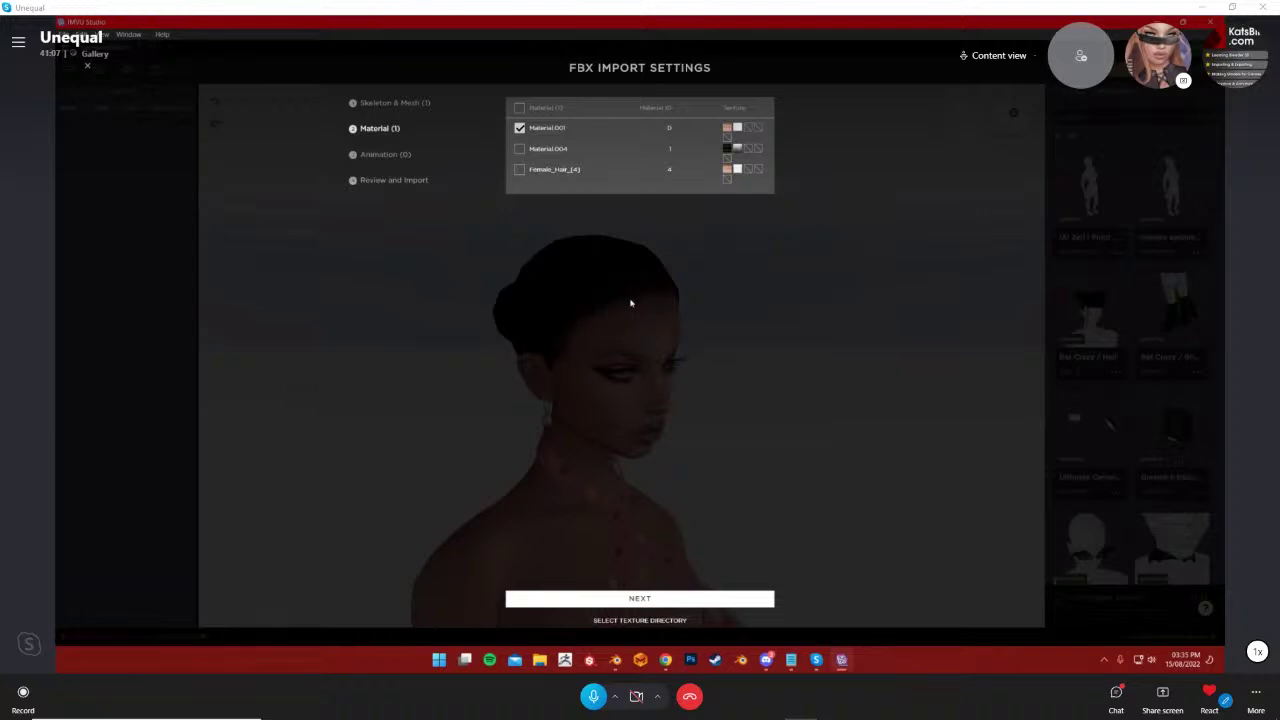
{"action": "mouse_move", "coordinate": [730, 155]}
{"action": "mouse_move", "coordinate": [739, 130]}
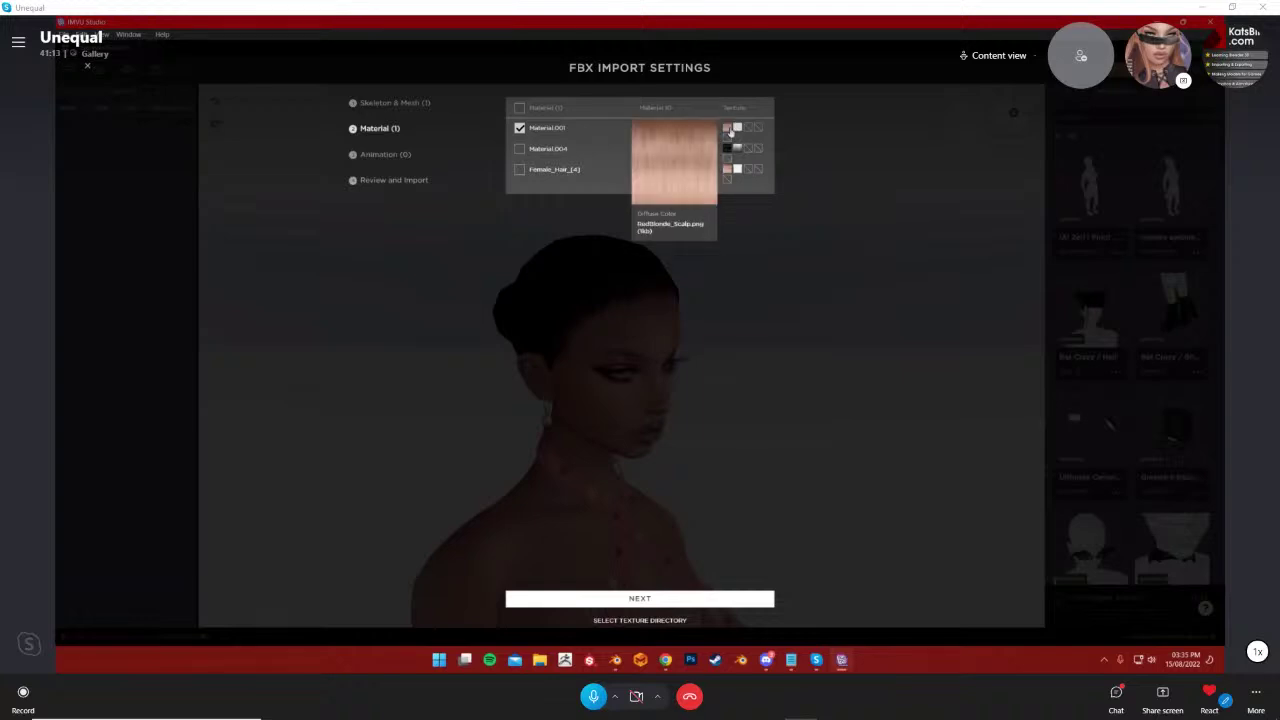
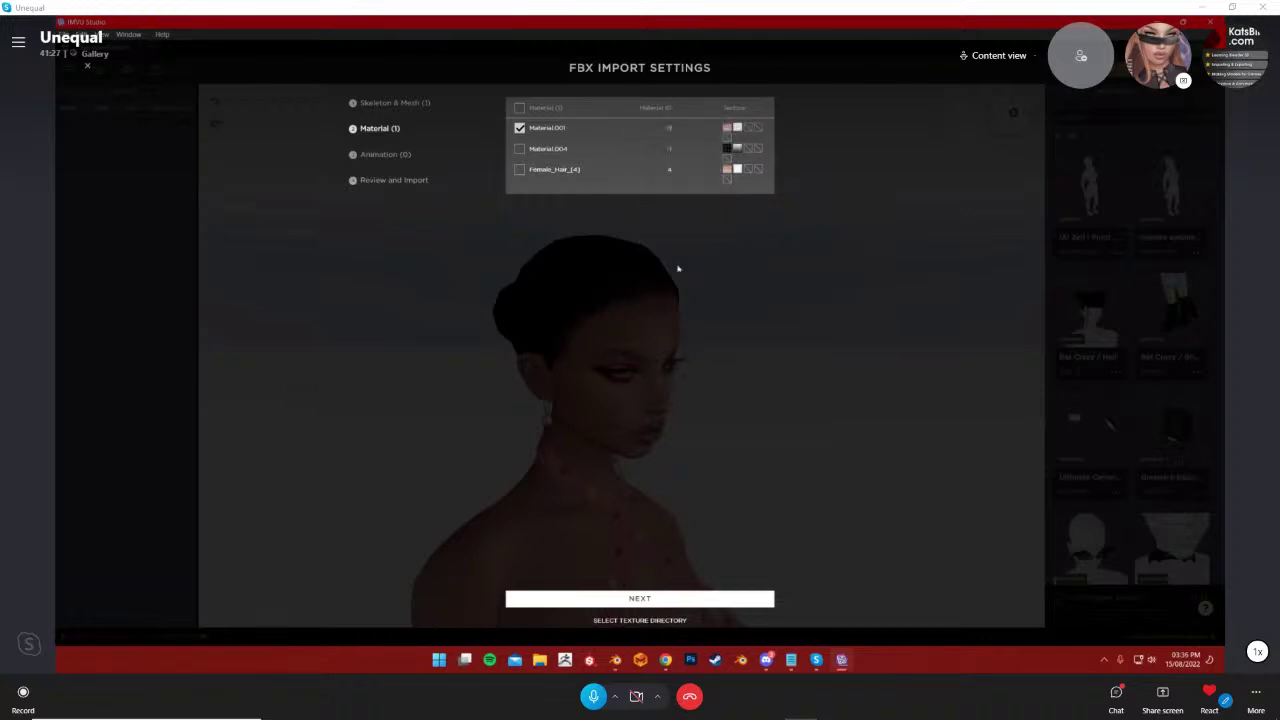
Switch to Blender and examine the image textures wired to base color and alpha in HAIR's Material.004 shader nodes
{"action": "left_click", "coordinate": [617, 661]}
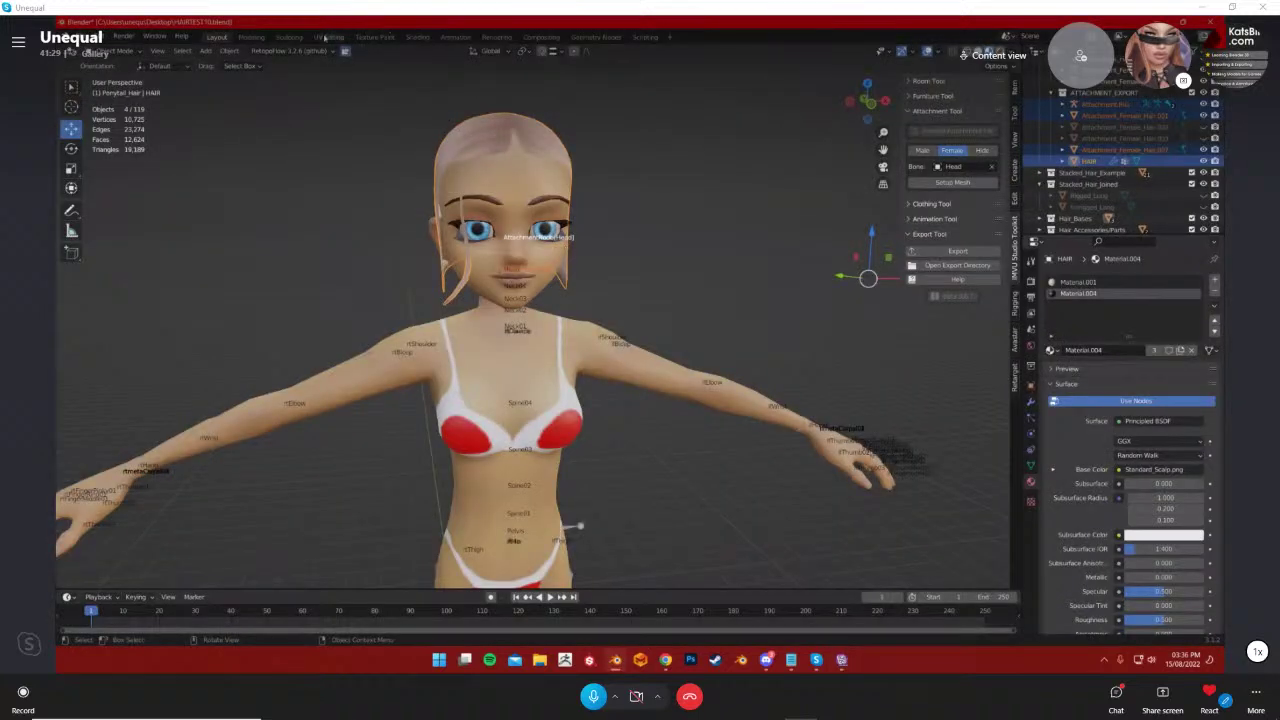
{"action": "left_click", "coordinate": [422, 37]}
{"action": "scroll", "coordinate": [648, 517], "scroll_direction": "down", "scroll_amount": 6}
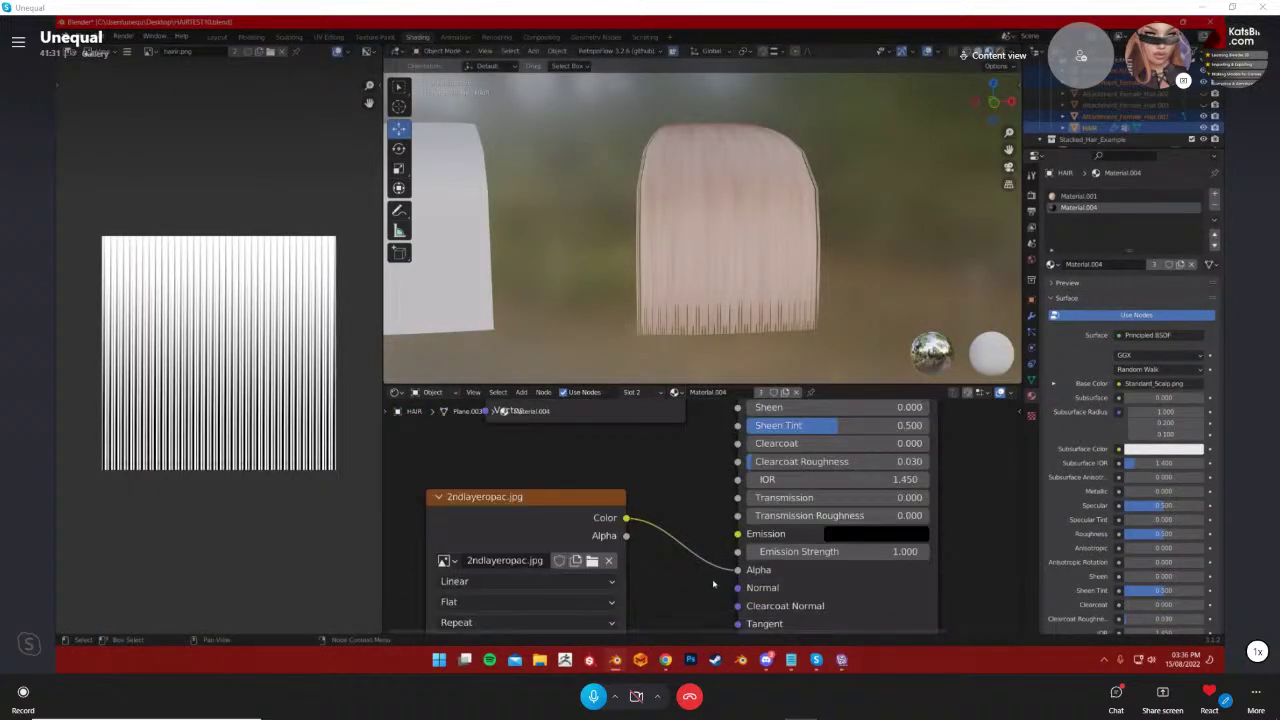
{"action": "left_click_drag", "start_coordinate": [523, 404], "coordinate": [948, 633]}
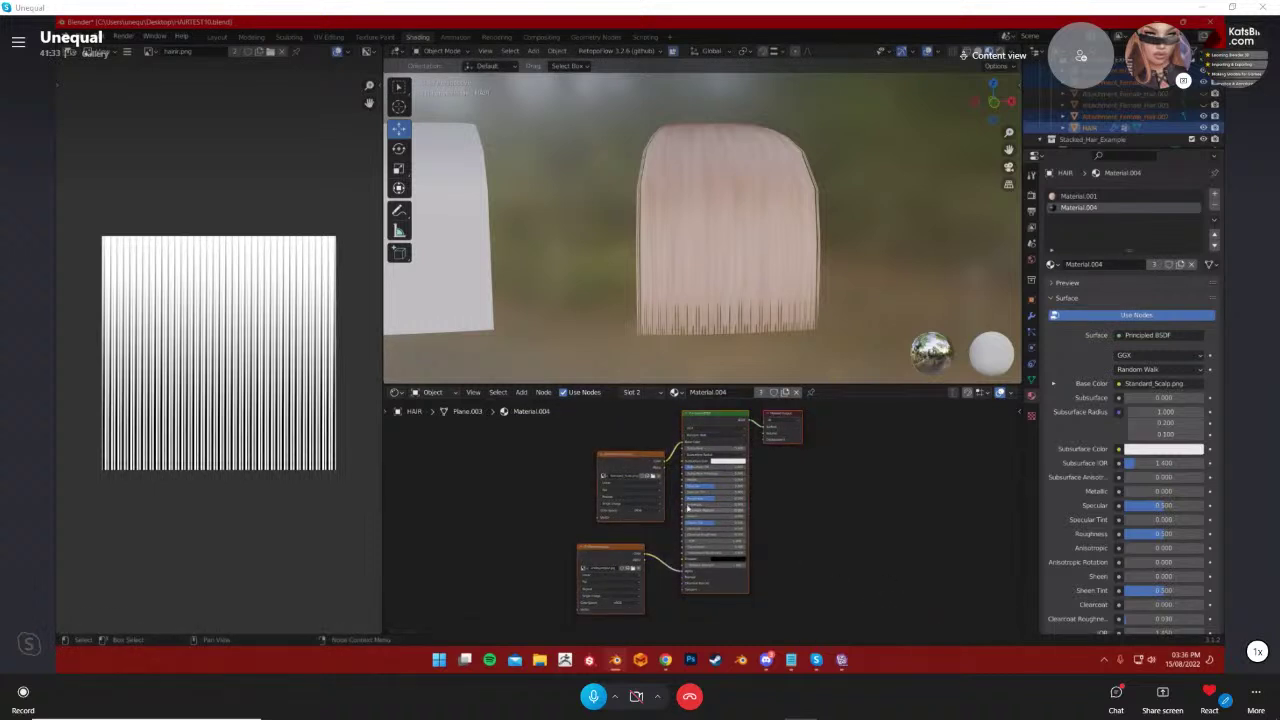
{"action": "left_click_drag", "start_coordinate": [381, 436], "coordinate": [245, 436]}
{"action": "left_click_drag", "start_coordinate": [485, 386], "coordinate": [485, 222]}
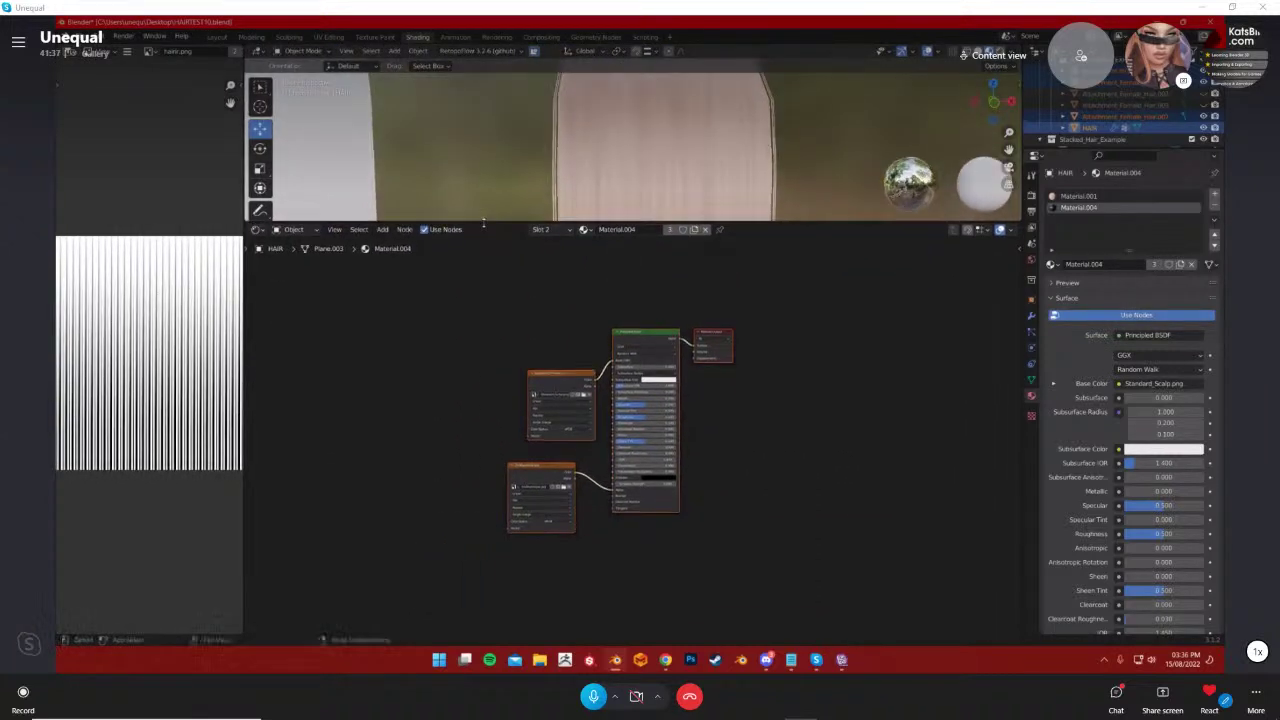
{"action": "scroll", "coordinate": [572, 348], "scroll_direction": "up", "scroll_amount": 3}
{"action": "middle_click_drag", "start_coordinate": [576, 360], "coordinate": [586, 374]}
{"action": "scroll", "coordinate": [586, 376], "scroll_direction": "down", "scroll_amount": 1}
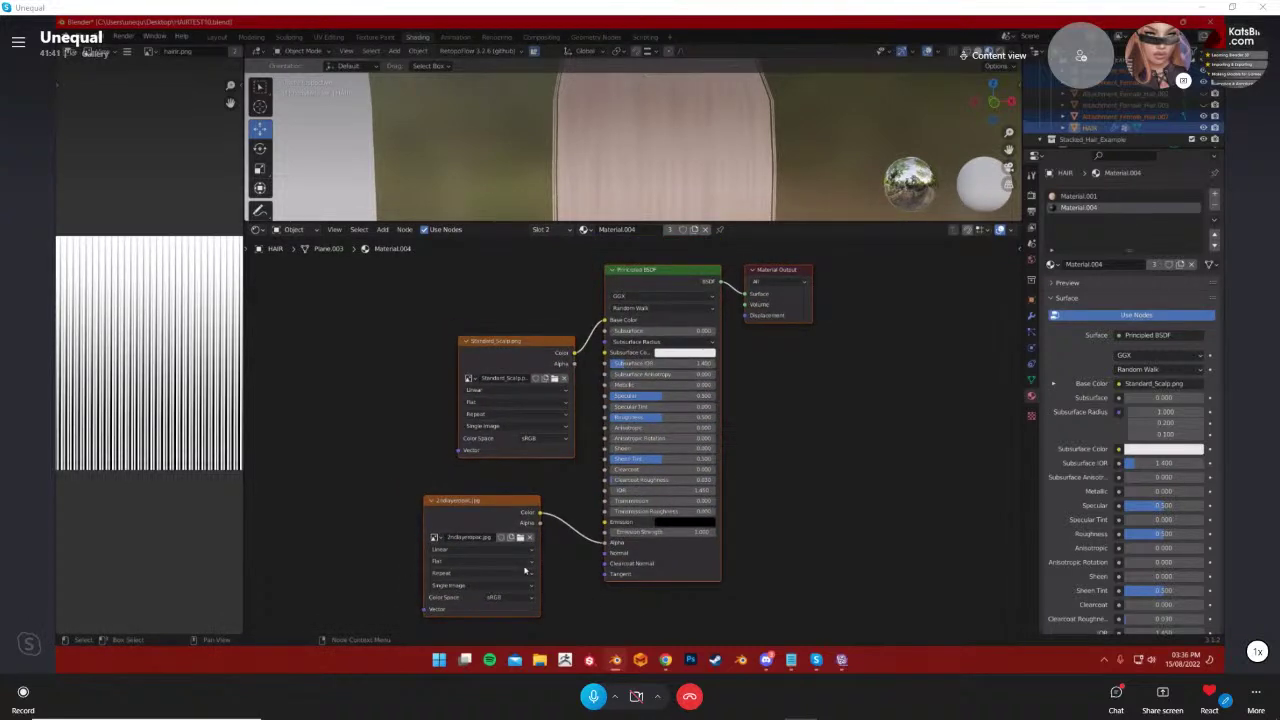
Return to IMVU Studio and complete the FBX import with only Material.001 included and no animations
{"action": "left_click", "coordinate": [841, 659]}
{"action": "mouse_move", "coordinate": [734, 134]}
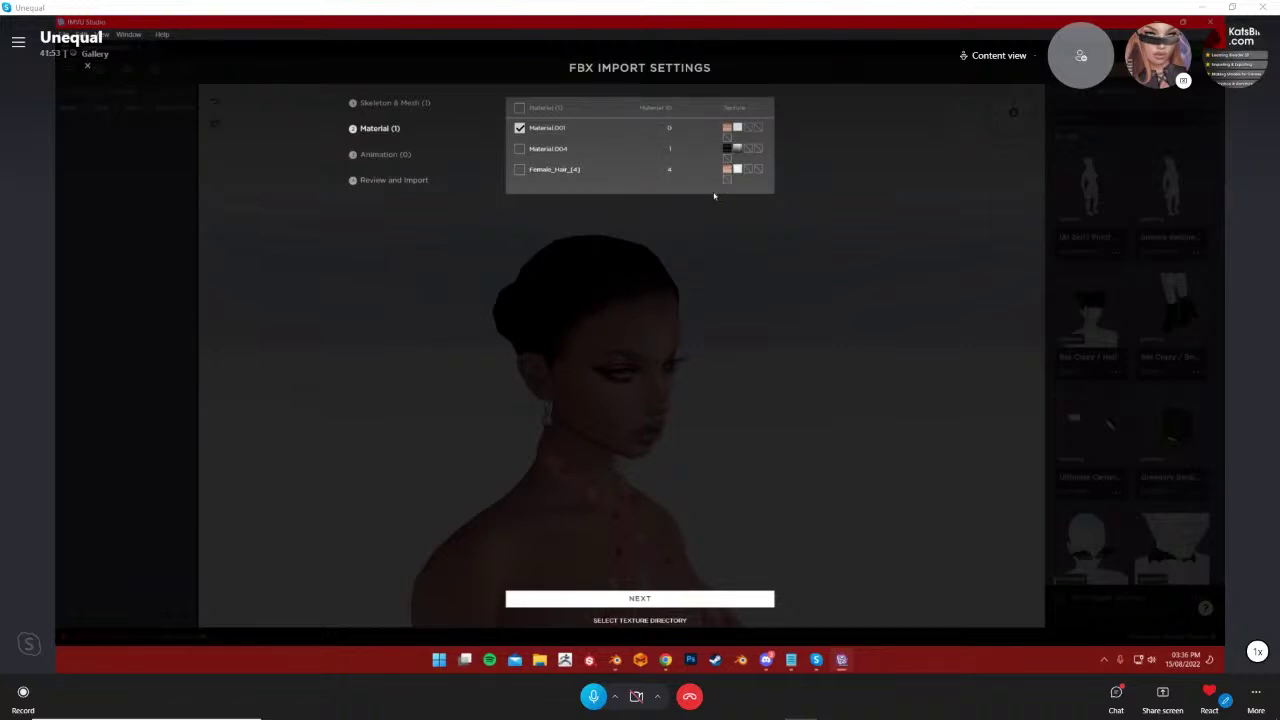
{"action": "left_click", "coordinate": [658, 604]}
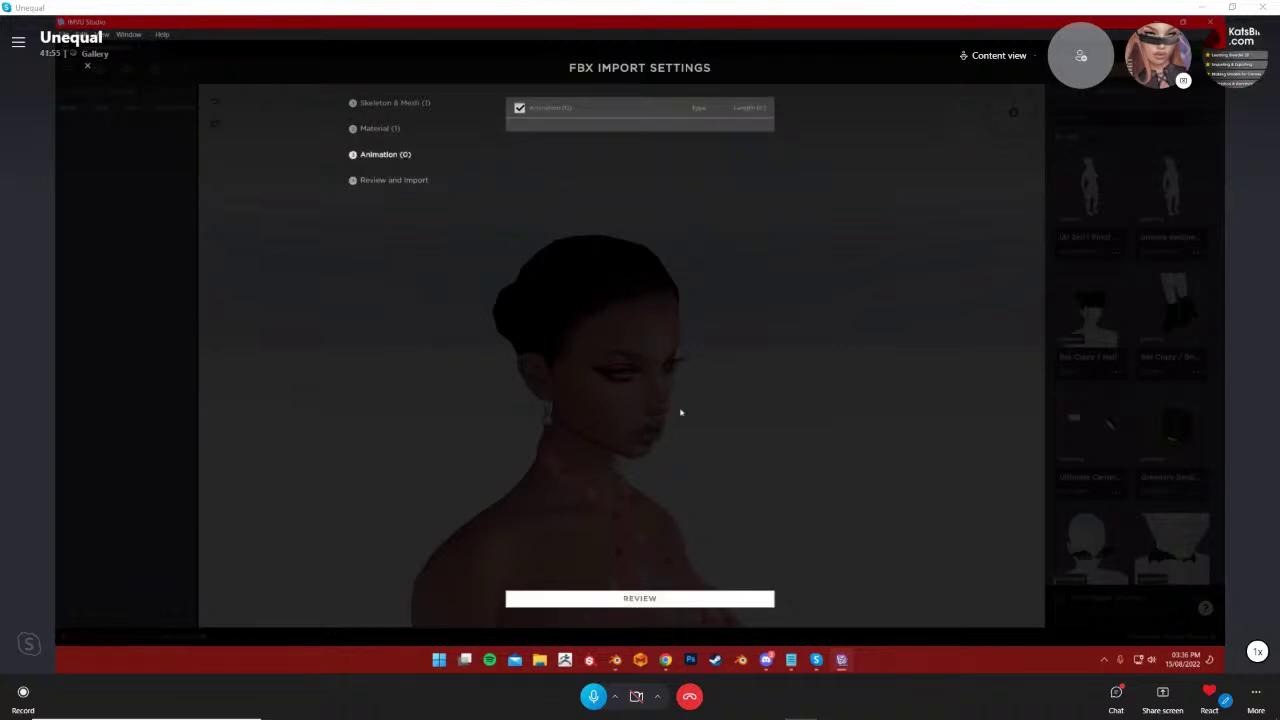
{"action": "left_click", "coordinate": [651, 600]}
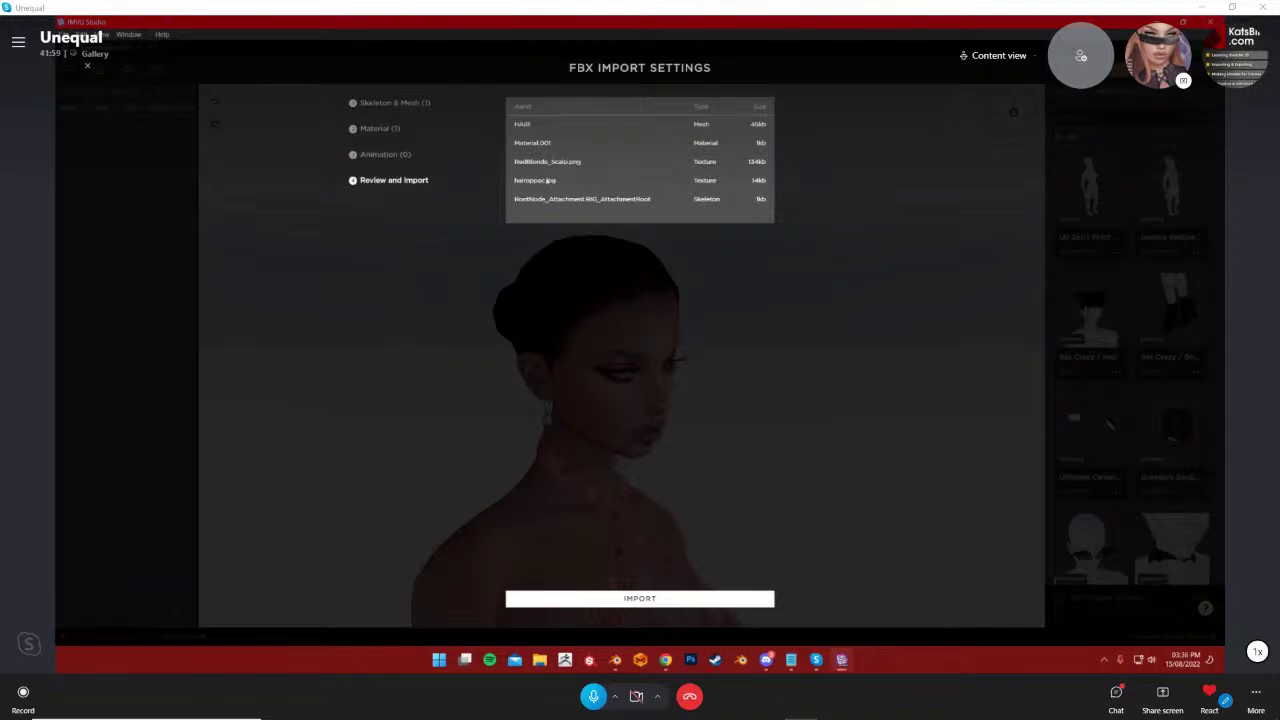
{"action": "left_click", "coordinate": [672, 599]}
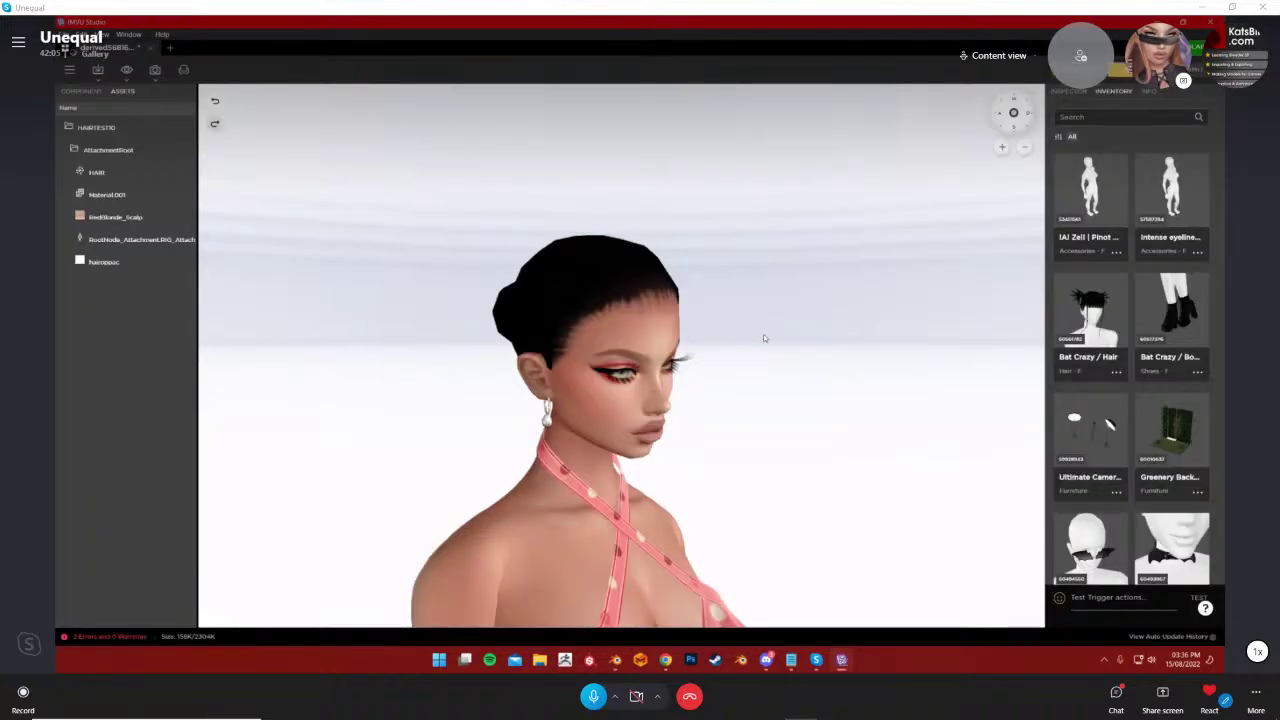
Examine the imported hair on the avatar from other angles and the inspector settings of Material.001
{"action": "left_click_drag", "start_coordinate": [788, 383], "coordinate": [716, 384]}
{"action": "scroll", "coordinate": [716, 384], "scroll_direction": "down", "scroll_amount": 2}
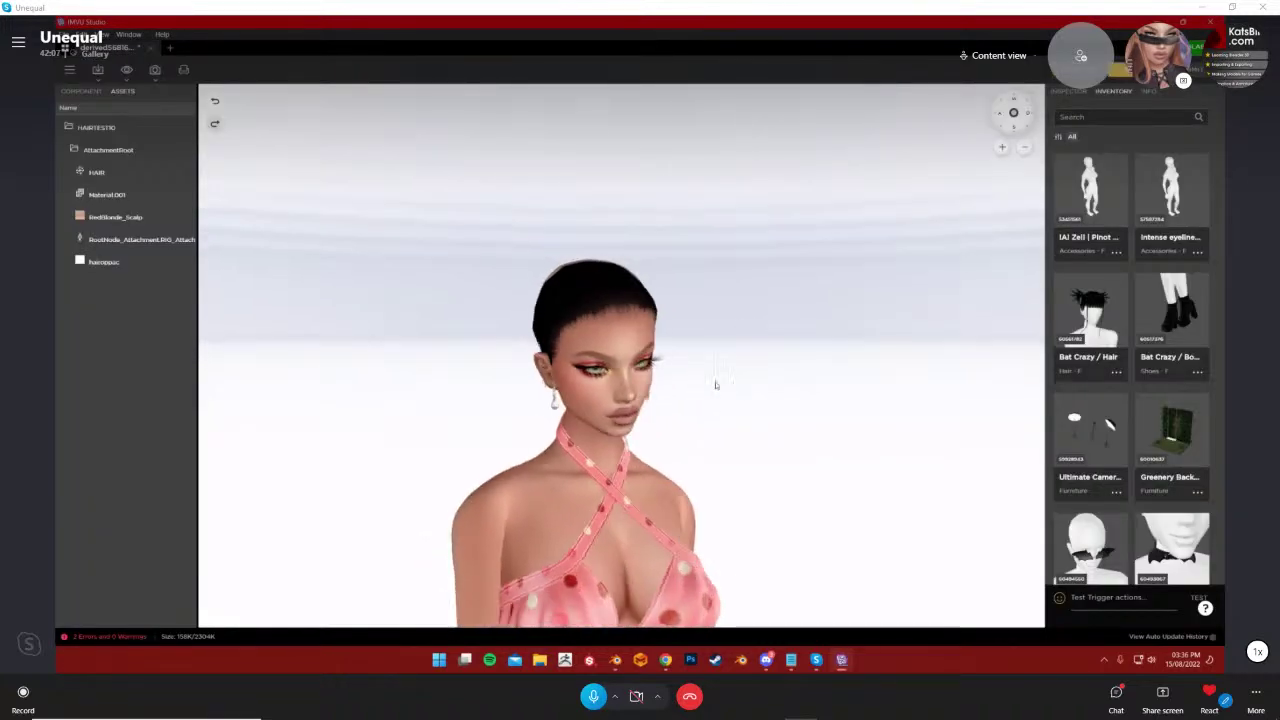
{"action": "left_click", "coordinate": [1083, 94]}
{"action": "left_click", "coordinate": [82, 92]}
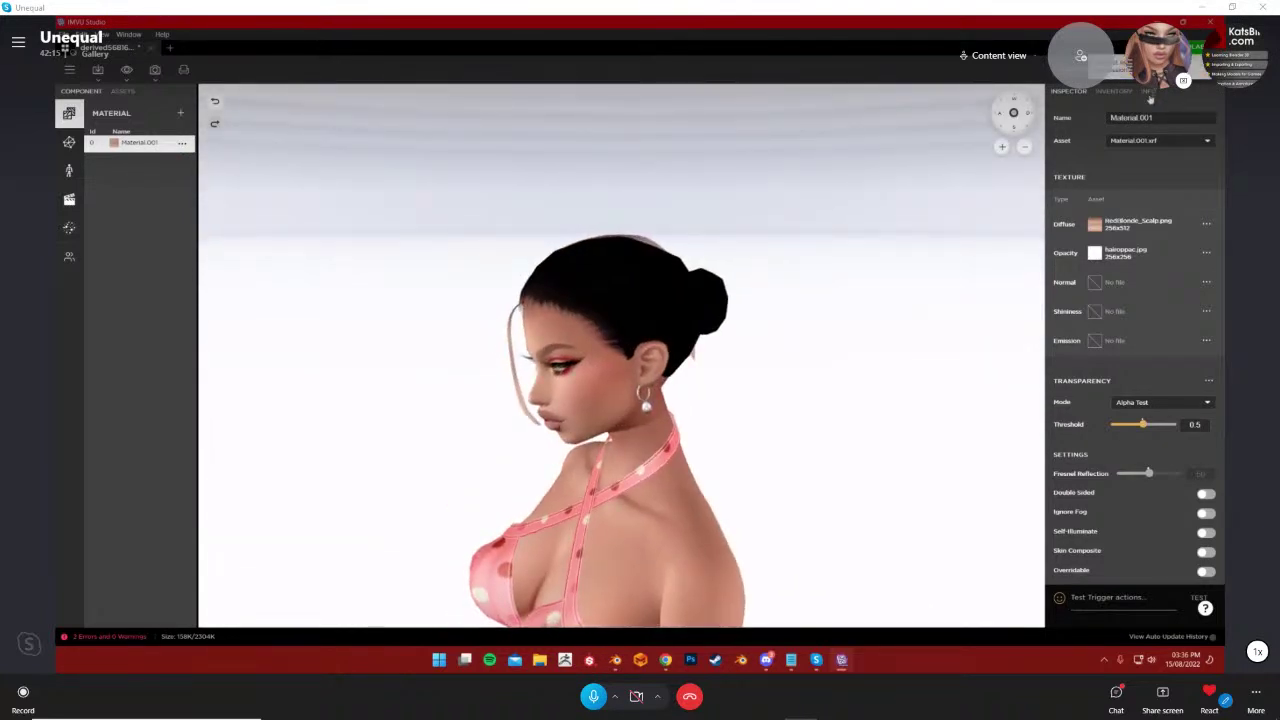
Review the product info, including its images, category, compatibility, pricing and fees
{"action": "left_click", "coordinate": [1150, 92]}
{"action": "scroll", "coordinate": [1078, 336], "scroll_direction": "down", "scroll_amount": 10}
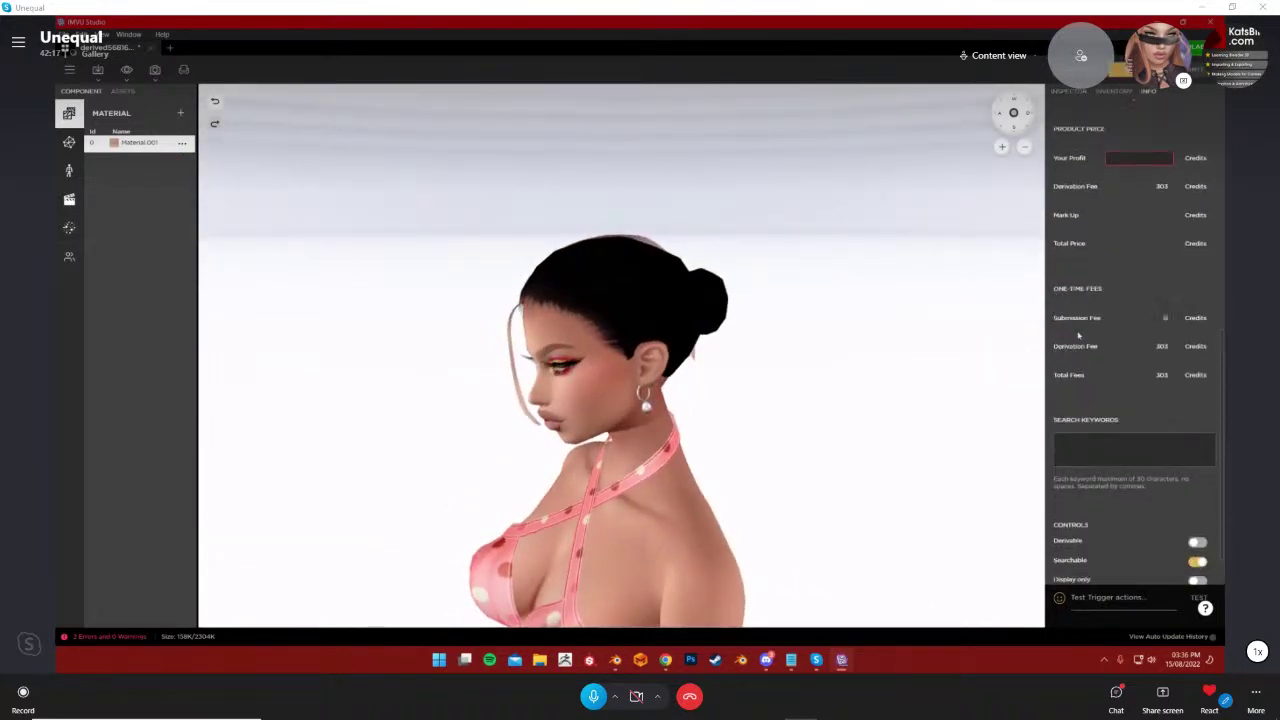
{"action": "scroll", "coordinate": [1095, 360], "scroll_direction": "up", "scroll_amount": 8}
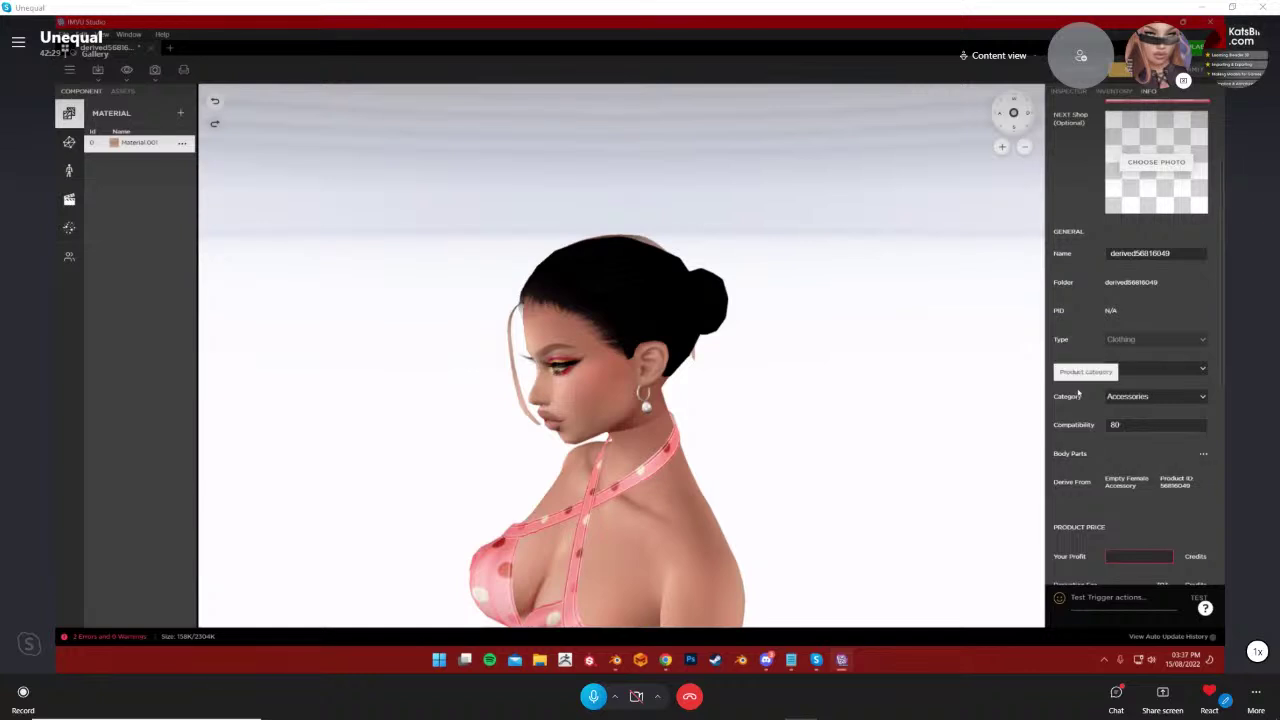
{"action": "scroll", "coordinate": [1078, 385], "scroll_direction": "up", "scroll_amount": 3}
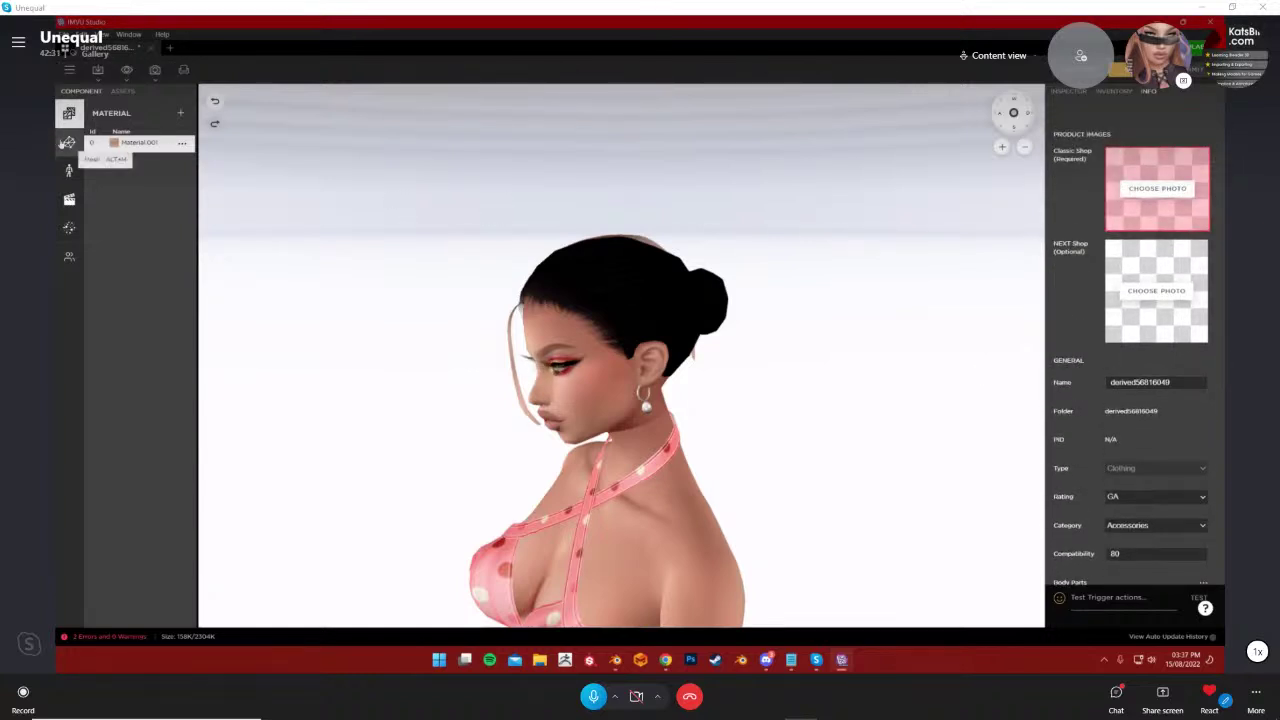
Check the options available for the HAIR mesh component and the general product info
{"action": "left_click", "coordinate": [69, 141]}
{"action": "left_click", "coordinate": [182, 138]}
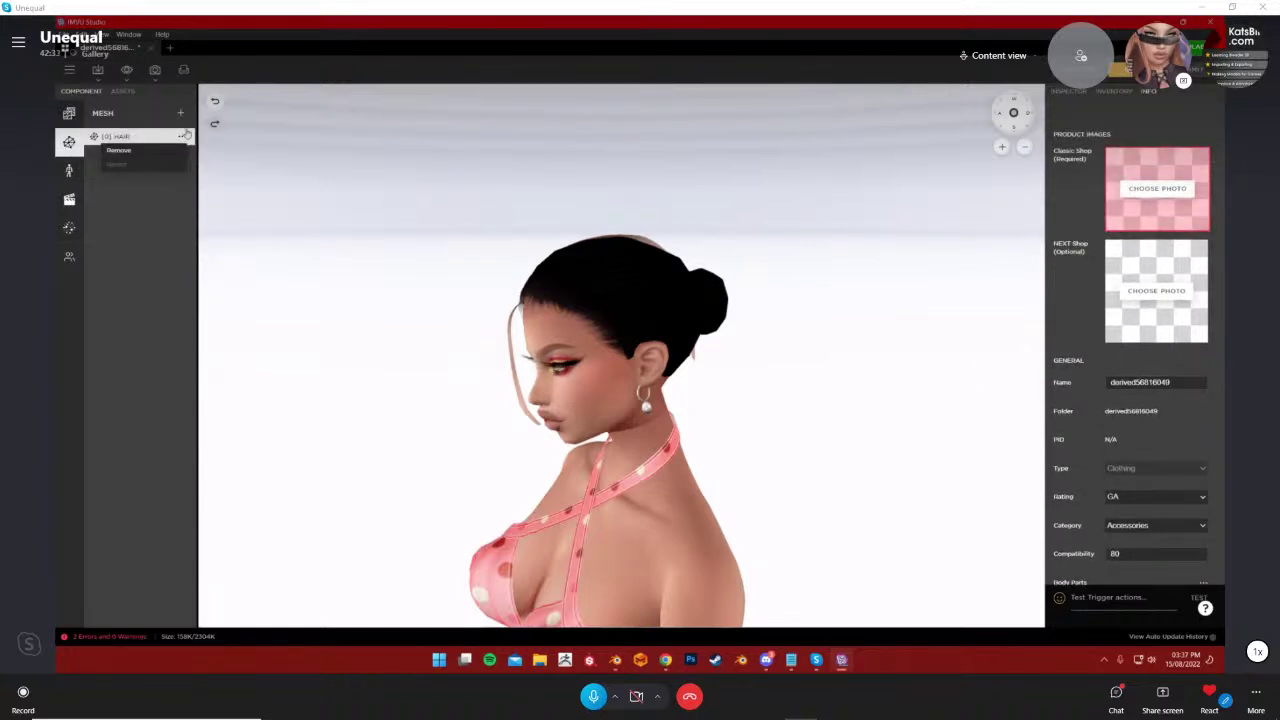
{"action": "left_click", "coordinate": [184, 138]}
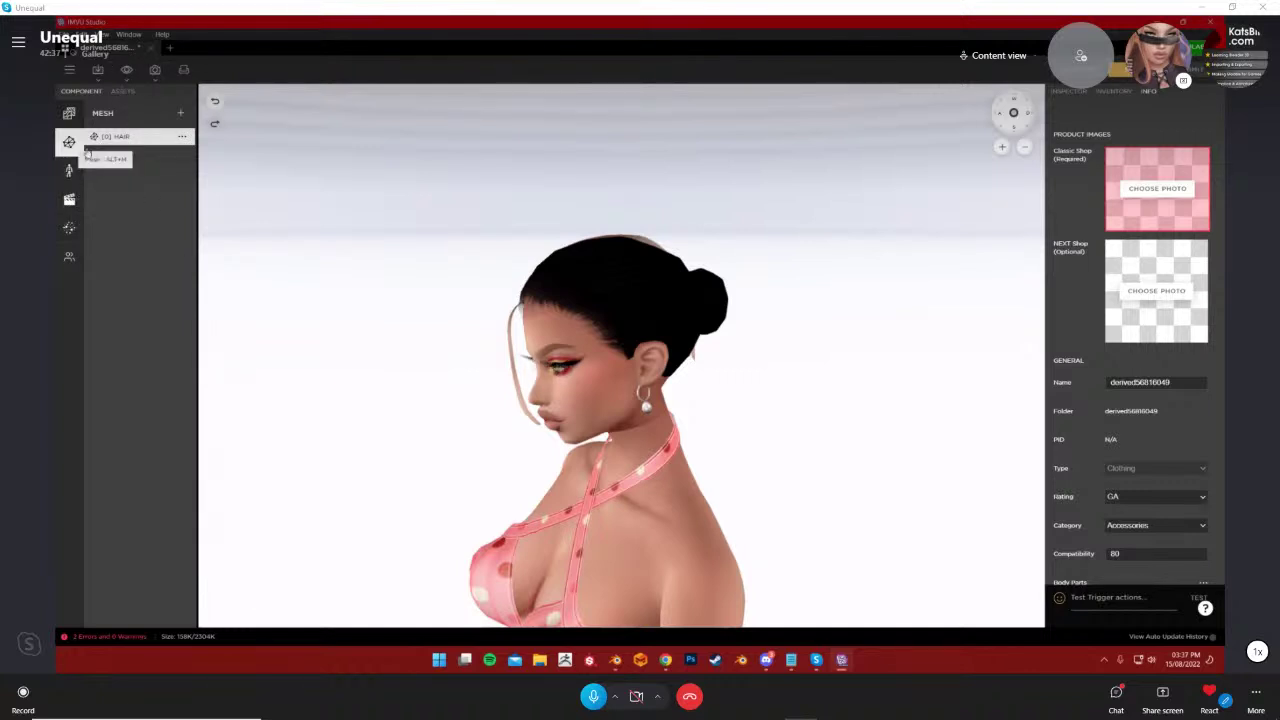
{"action": "left_click", "coordinate": [183, 137]}
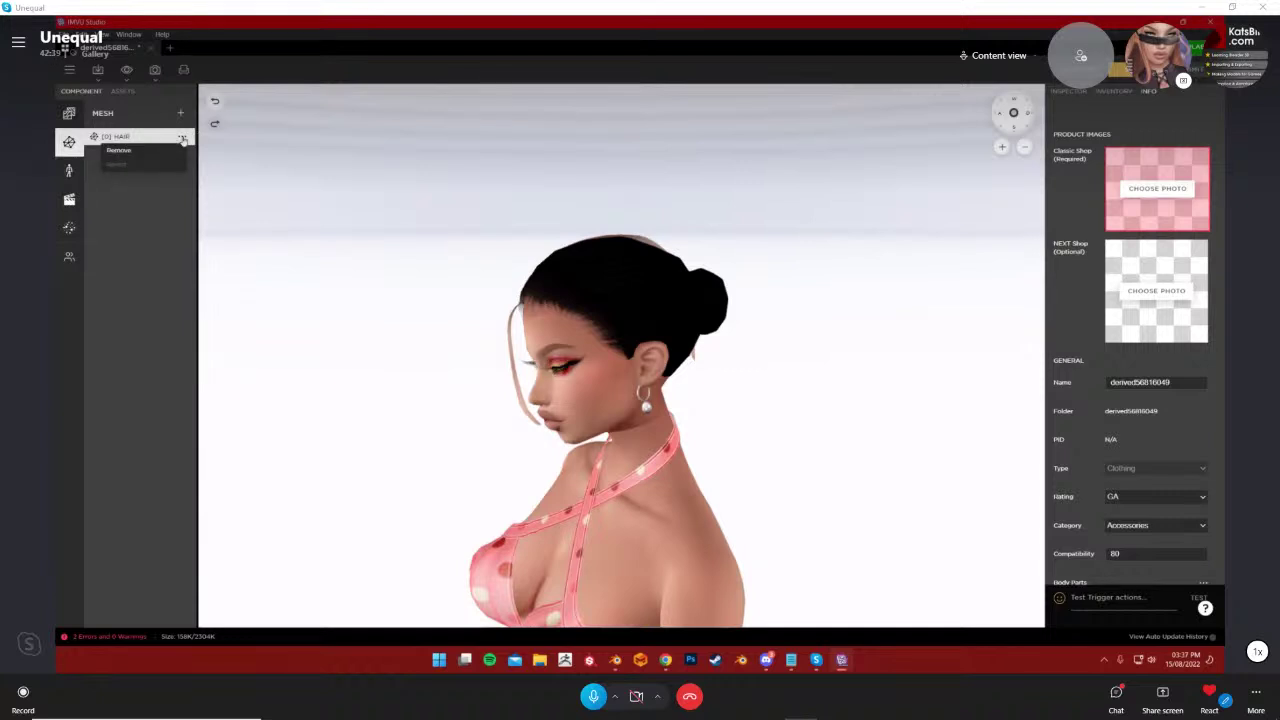
{"action": "left_click", "coordinate": [186, 138]}
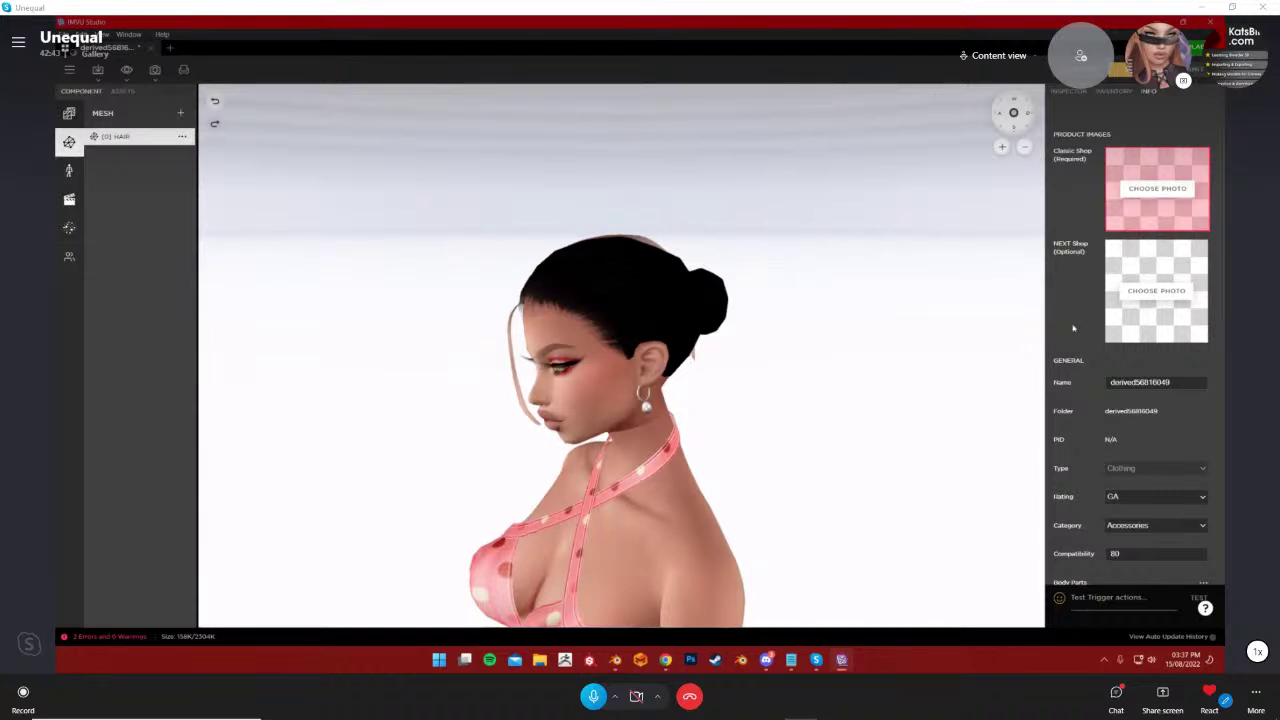
{"action": "scroll", "coordinate": [1068, 328], "scroll_direction": "down", "scroll_amount": 3}
{"action": "scroll", "coordinate": [1068, 325], "scroll_direction": "up", "scroll_amount": 5}
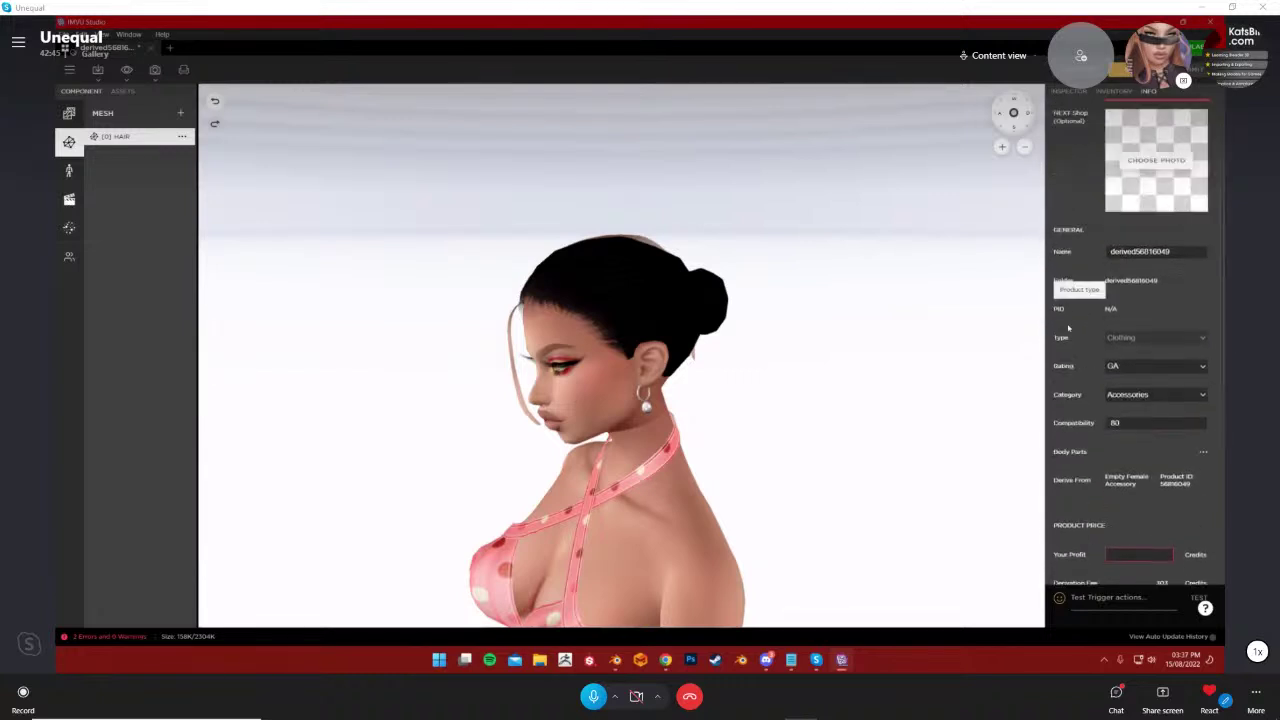
Examine the HAIR mesh's available assets and submesh materials in its inspector settings
{"action": "left_click", "coordinate": [1068, 91]}
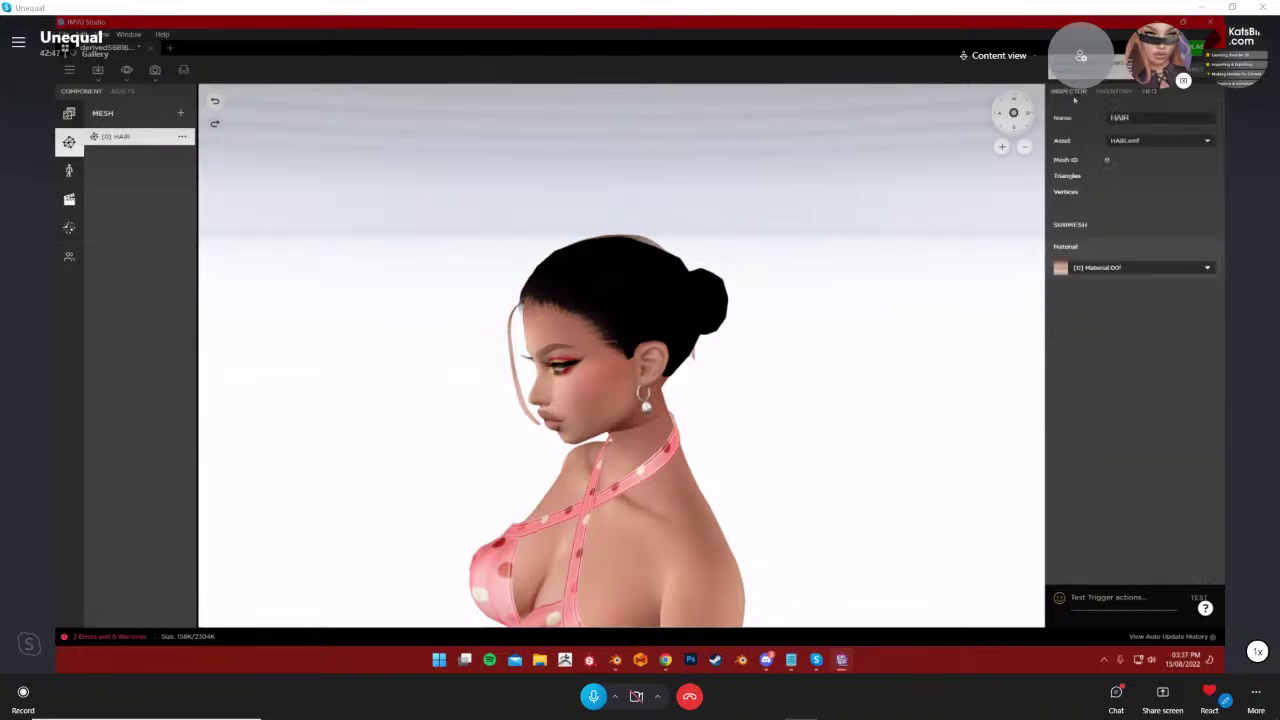
{"action": "left_click", "coordinate": [1141, 142]}
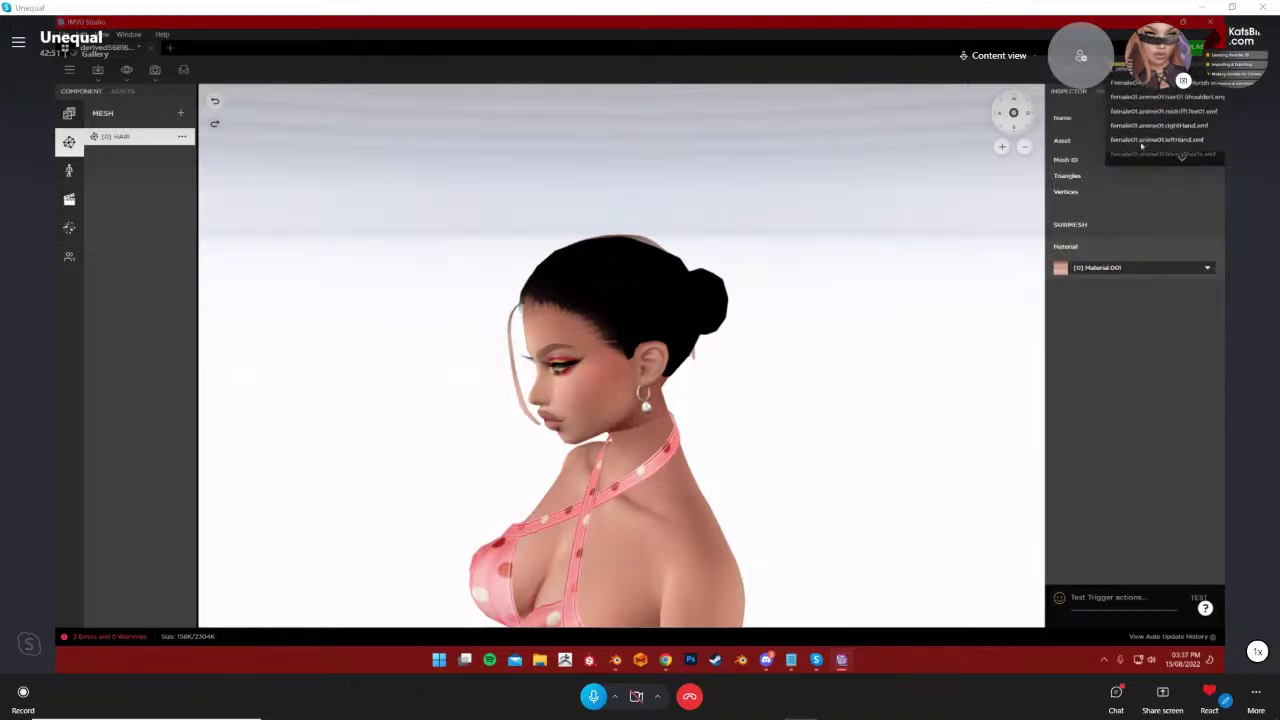
{"action": "left_click", "coordinate": [1141, 145]}
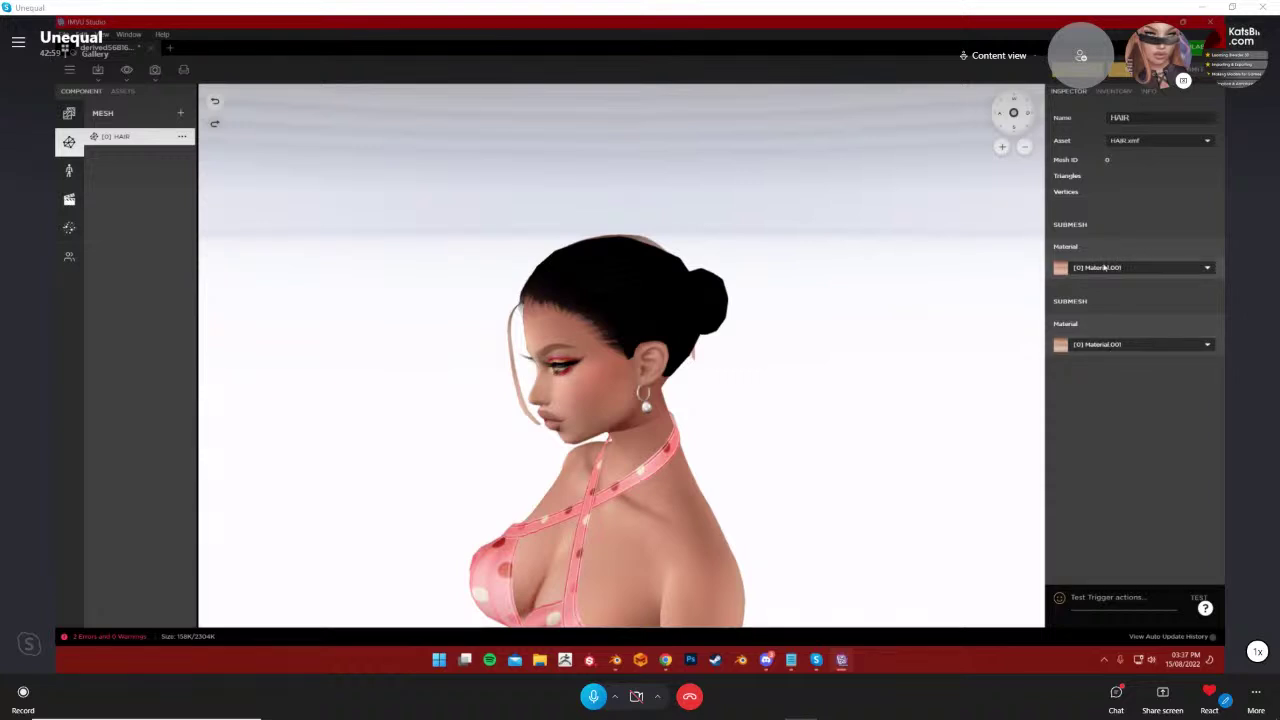
{"action": "left_click", "coordinate": [1109, 345]}
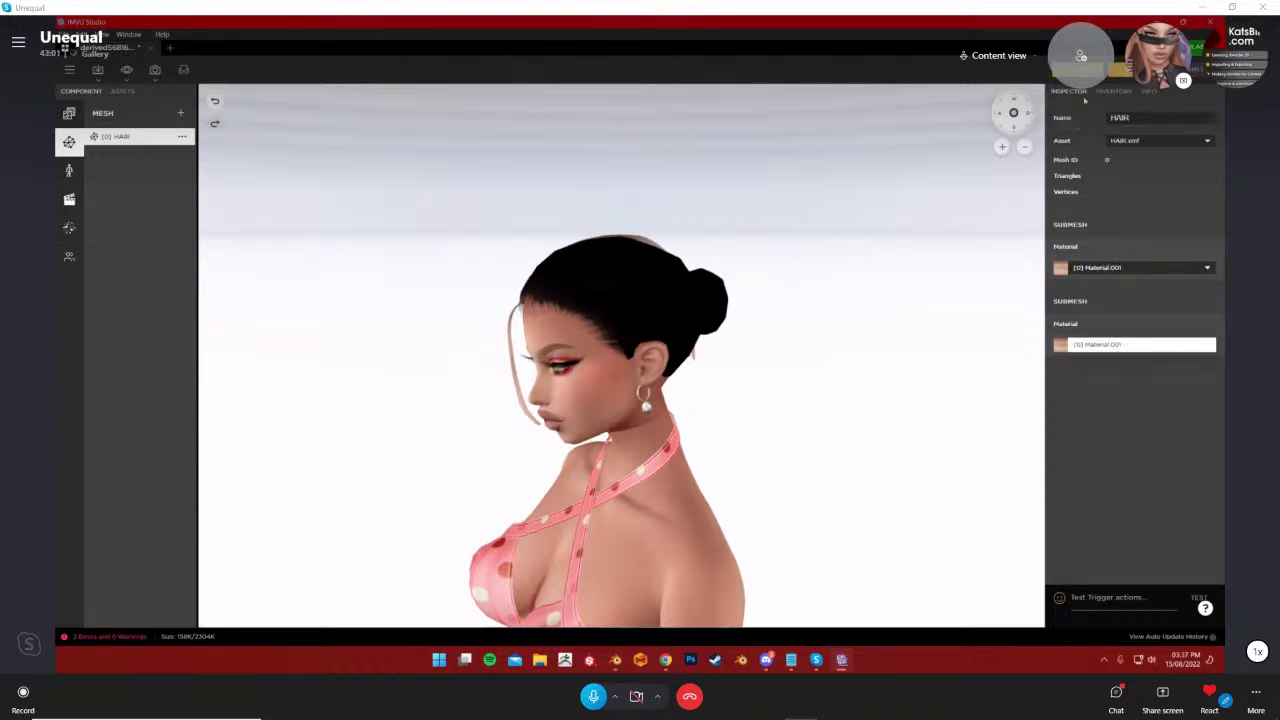
{"action": "left_click", "coordinate": [1089, 78]}
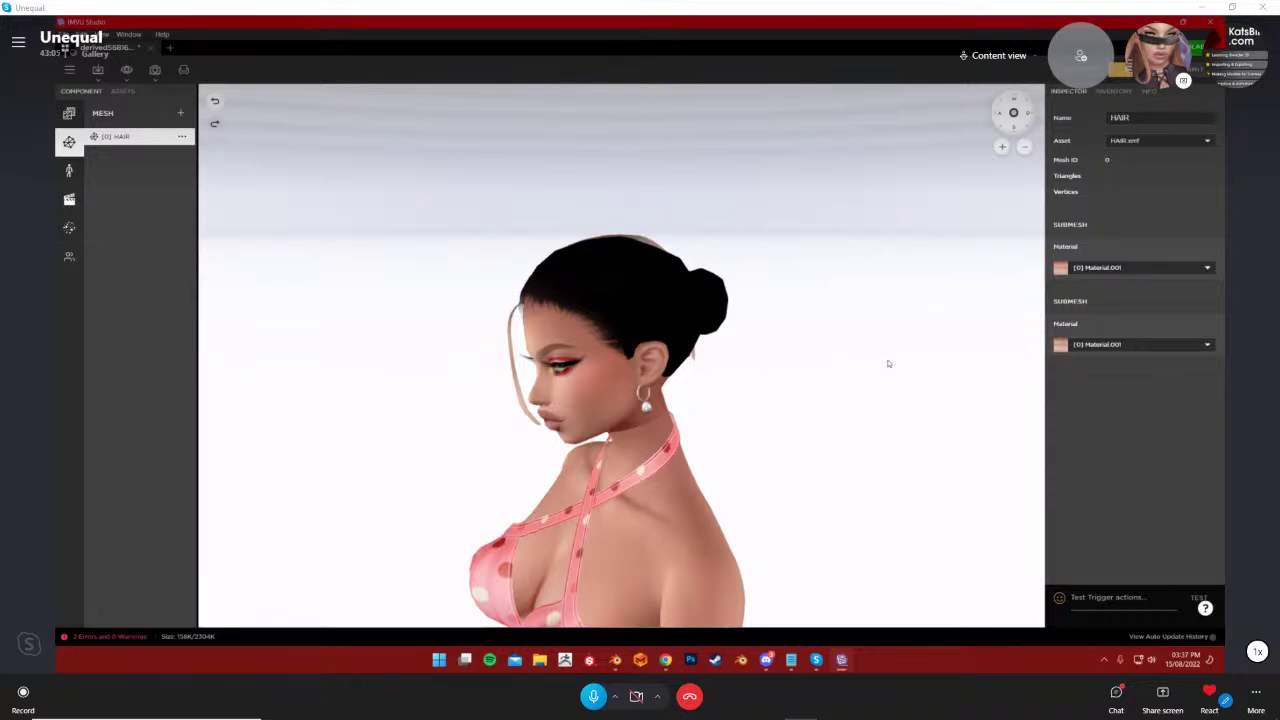
{"action": "left_click_drag", "start_coordinate": [887, 364], "coordinate": [406, 351]}
{"action": "left_click_drag", "start_coordinate": [680, 310], "coordinate": [520, 262]}
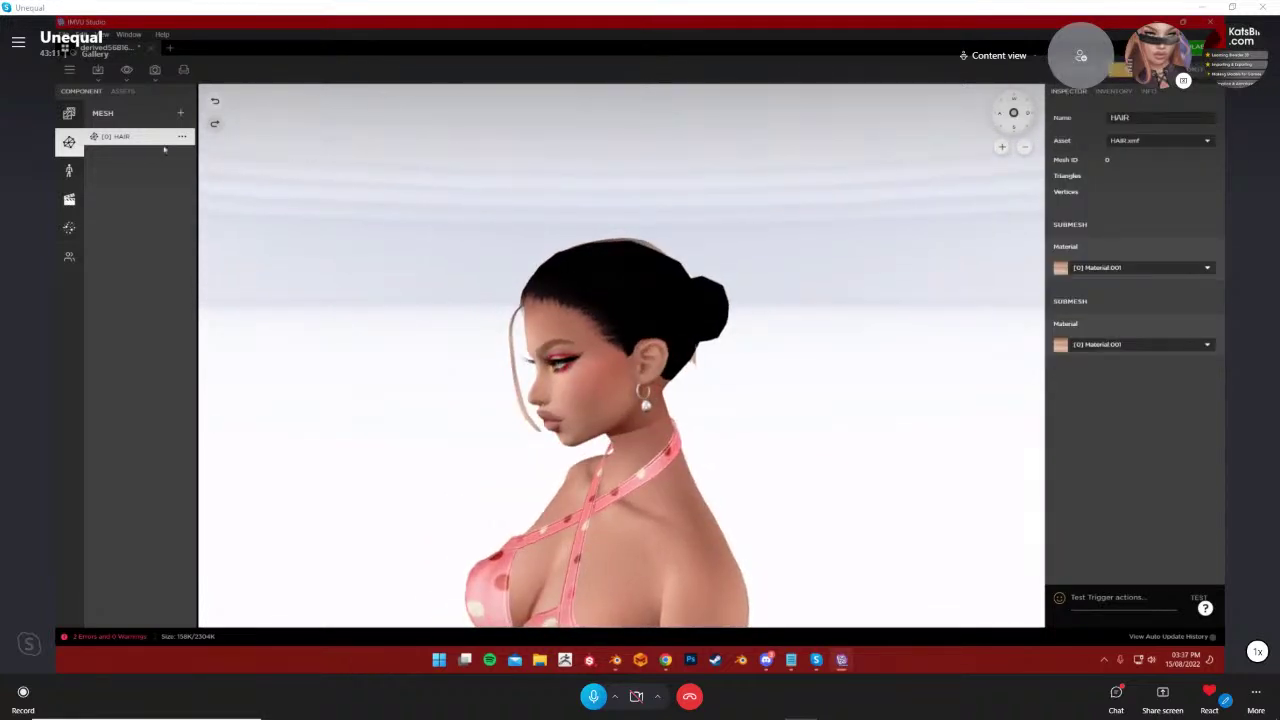
Make Material.001 double sided and view the hair from the side of the avatar
{"action": "left_click", "coordinate": [69, 113]}
{"action": "scroll", "coordinate": [1101, 119], "scroll_direction": "down", "scroll_amount": 2}
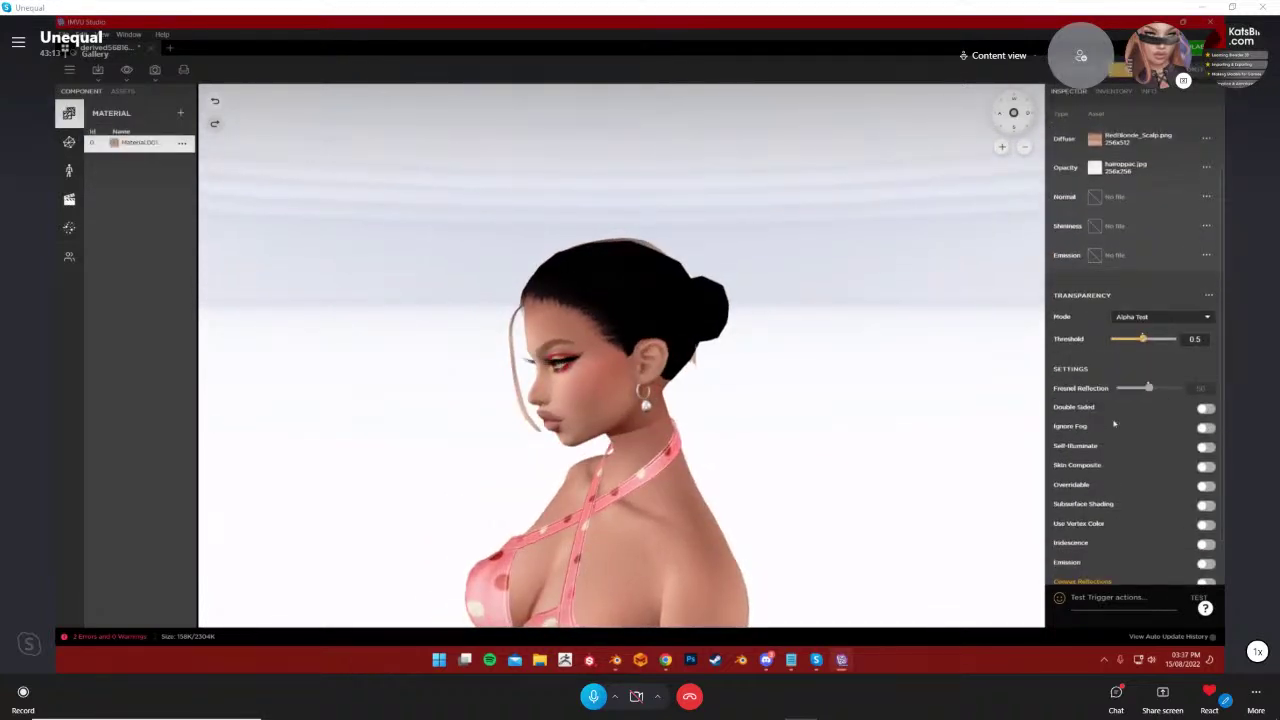
{"action": "left_click", "coordinate": [1206, 407]}
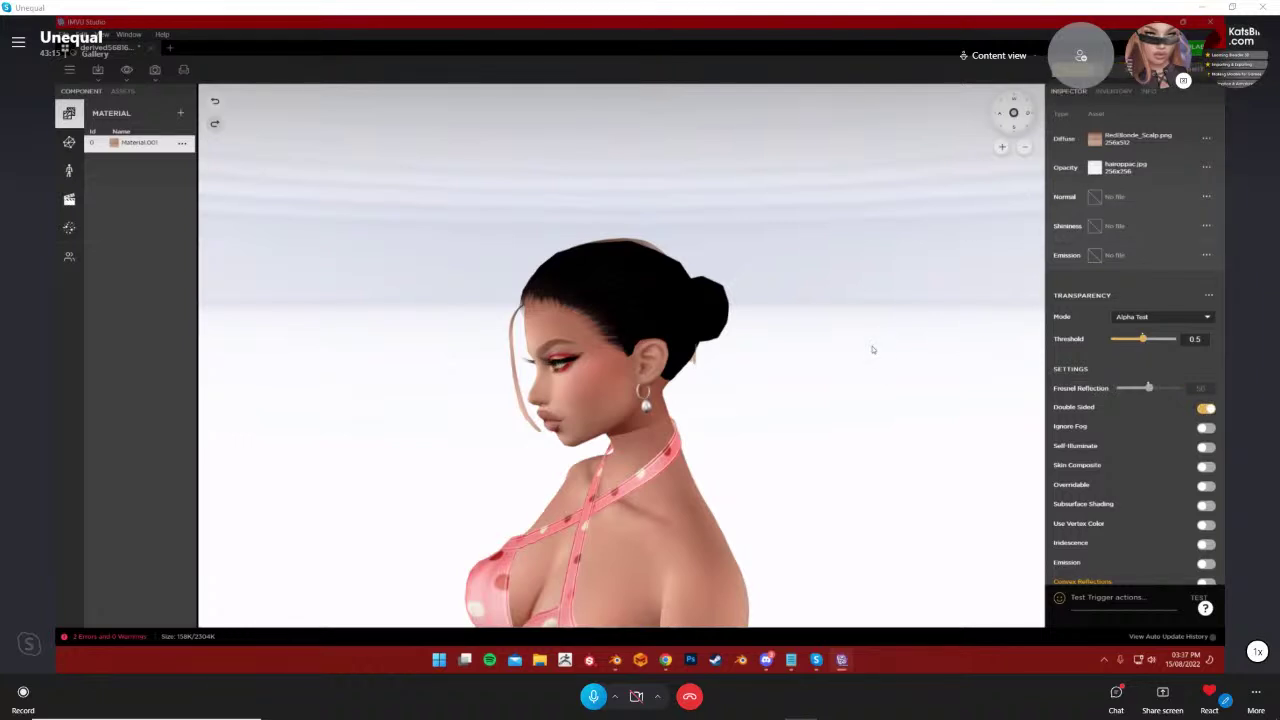
{"action": "left_click_drag", "start_coordinate": [851, 347], "coordinate": [751, 371]}
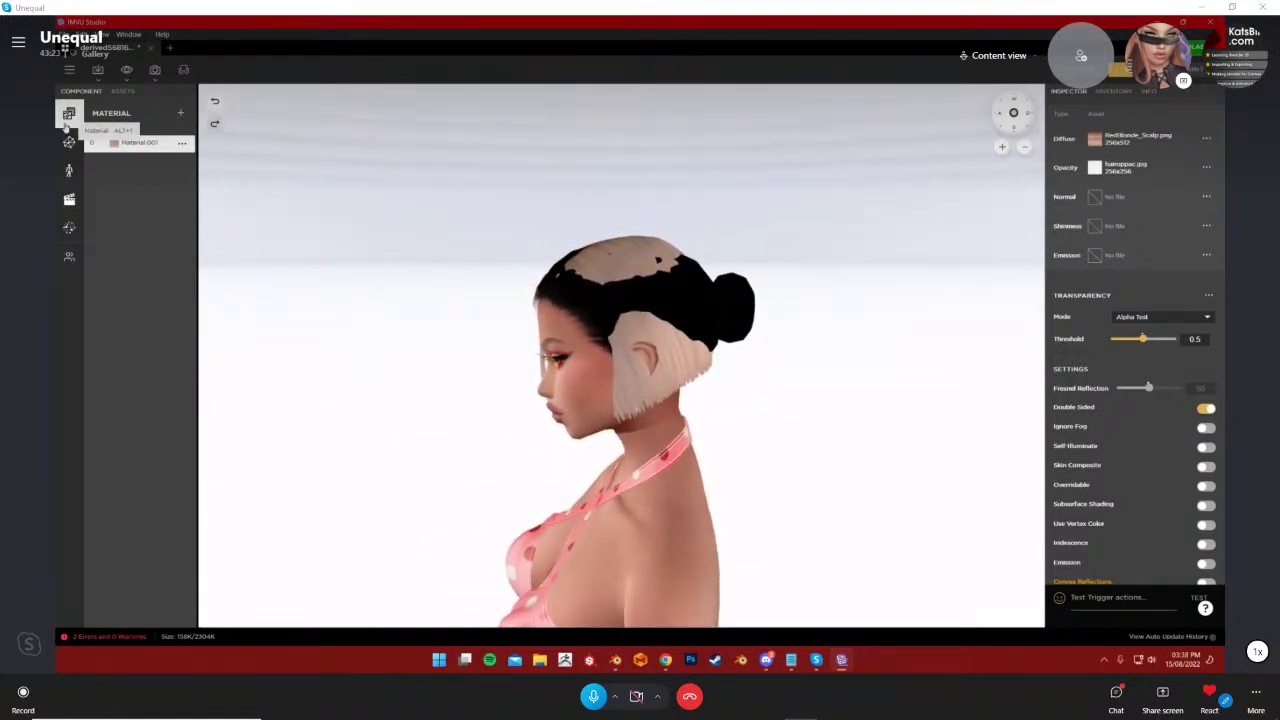
Check the HAIR mesh's HAIR.xmf asset and submesh material against the hair on the avatar from several angles
{"action": "left_click", "coordinate": [69, 141]}
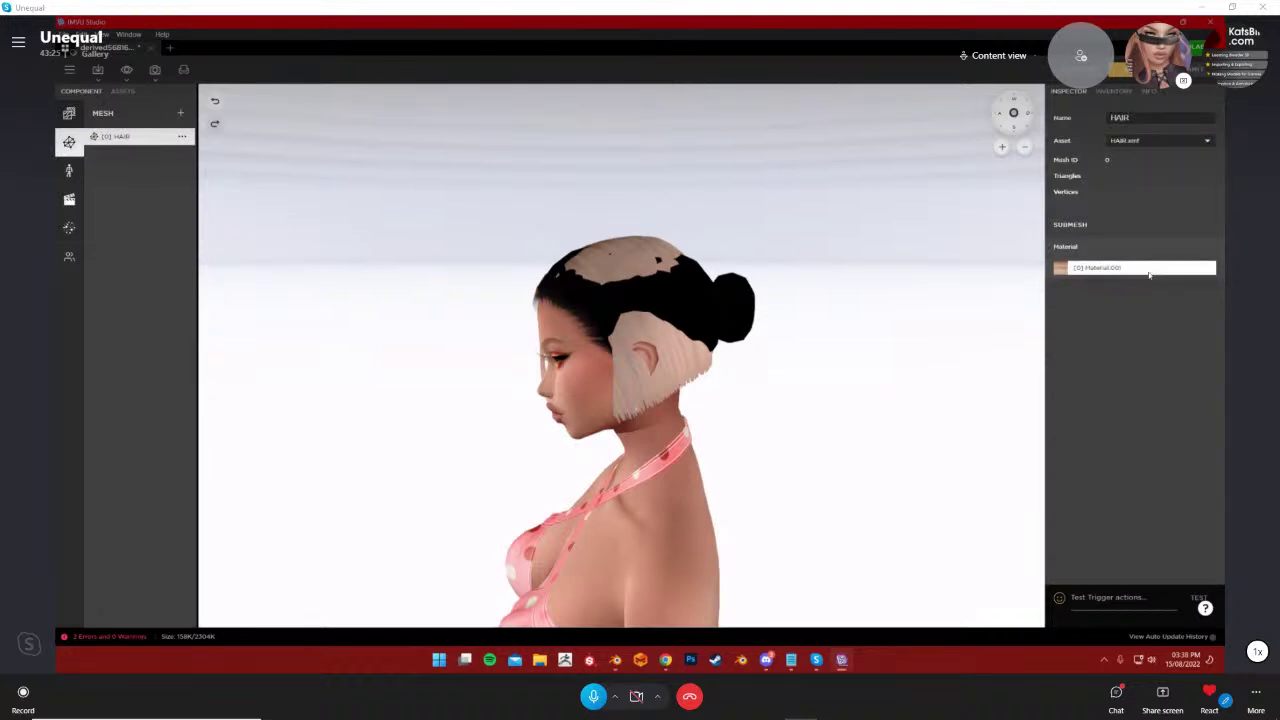
{"action": "left_click", "coordinate": [1145, 141]}
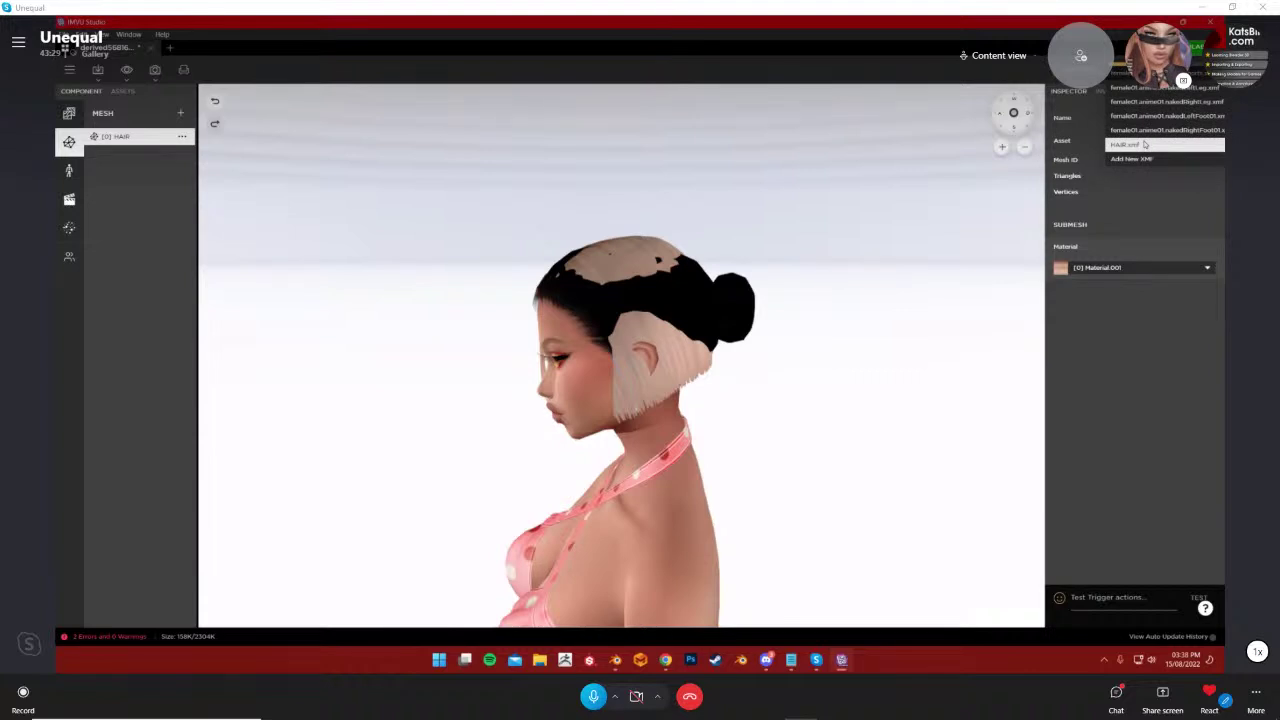
{"action": "left_click", "coordinate": [1130, 145]}
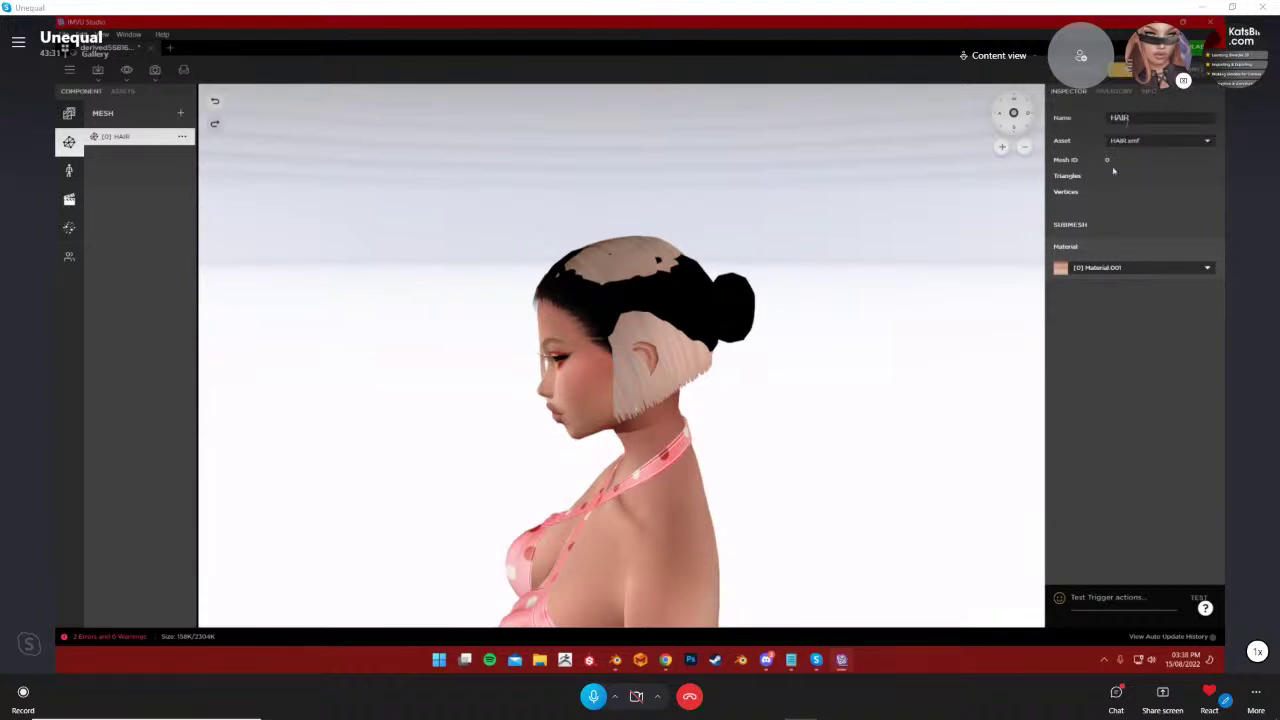
{"action": "left_click", "coordinate": [1105, 268]}
{"action": "left_click_drag", "start_coordinate": [853, 274], "coordinate": [957, 275]}
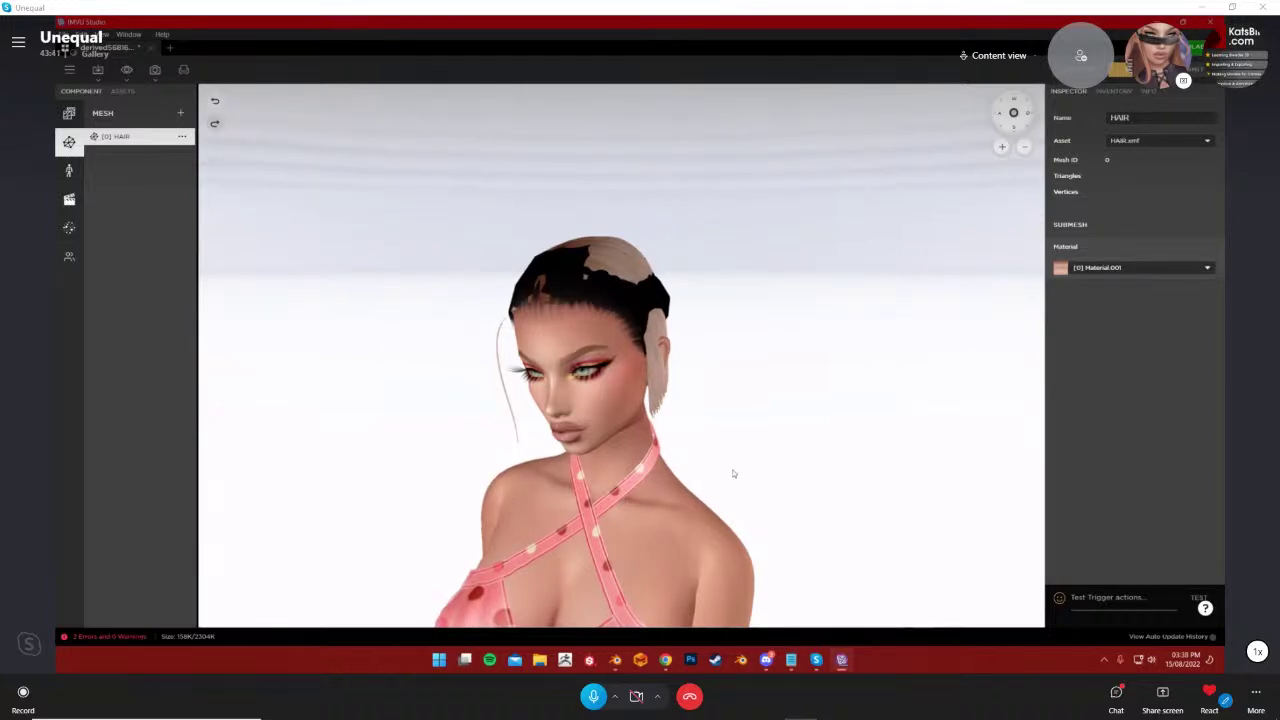
{"action": "left_click_drag", "start_coordinate": [733, 474], "coordinate": [697, 503]}
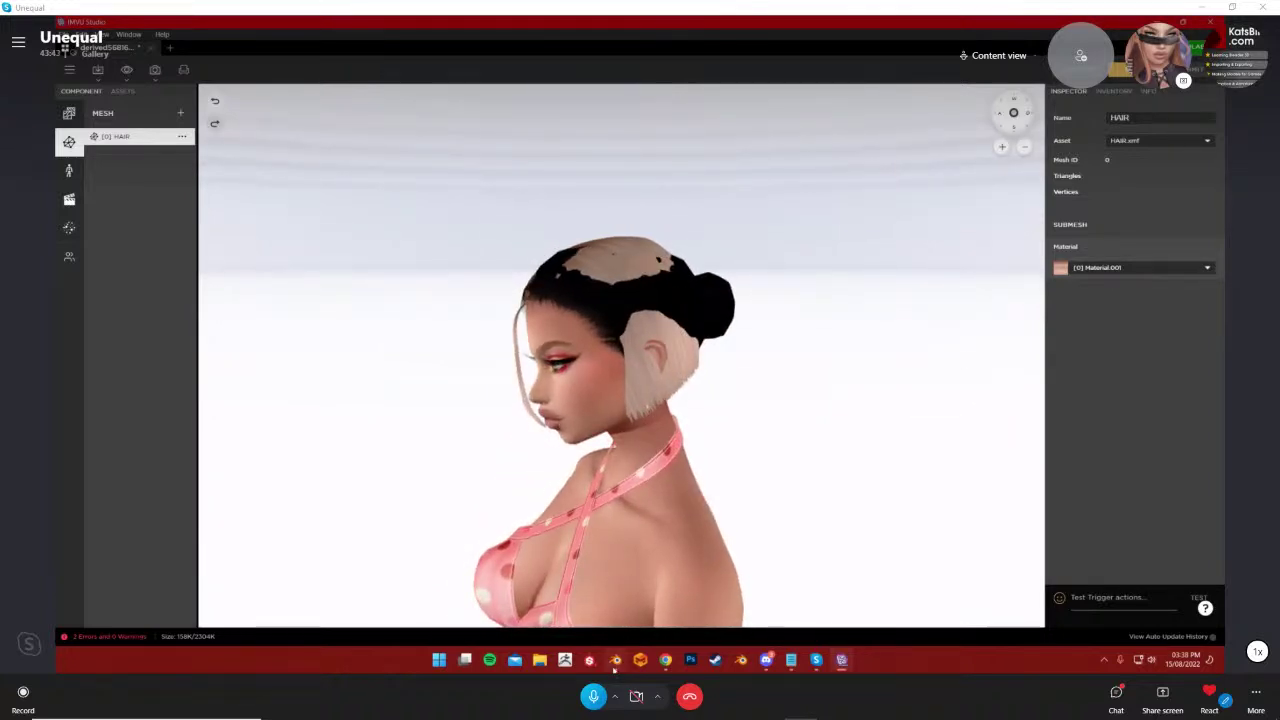
Switch to Blender, go to the Layout workspace and select the HAIR mesh on the avatar's head
{"action": "left_click", "coordinate": [615, 662]}
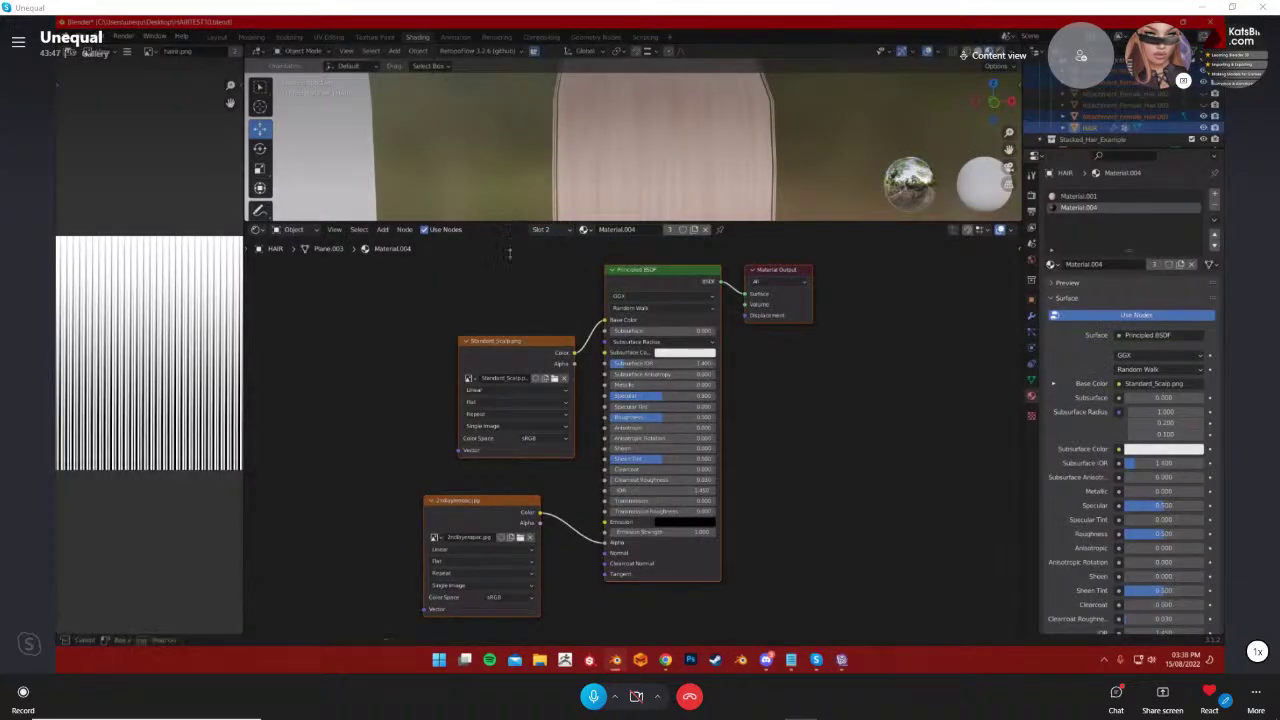
{"action": "left_click_drag", "start_coordinate": [514, 223], "coordinate": [509, 520]}
{"action": "left_click", "coordinate": [216, 37]}
{"action": "left_click", "coordinate": [608, 245]}
{"action": "middle_click_drag", "start_coordinate": [703, 260], "coordinate": [438, 262]}
{"action": "left_click", "coordinate": [437, 258]}
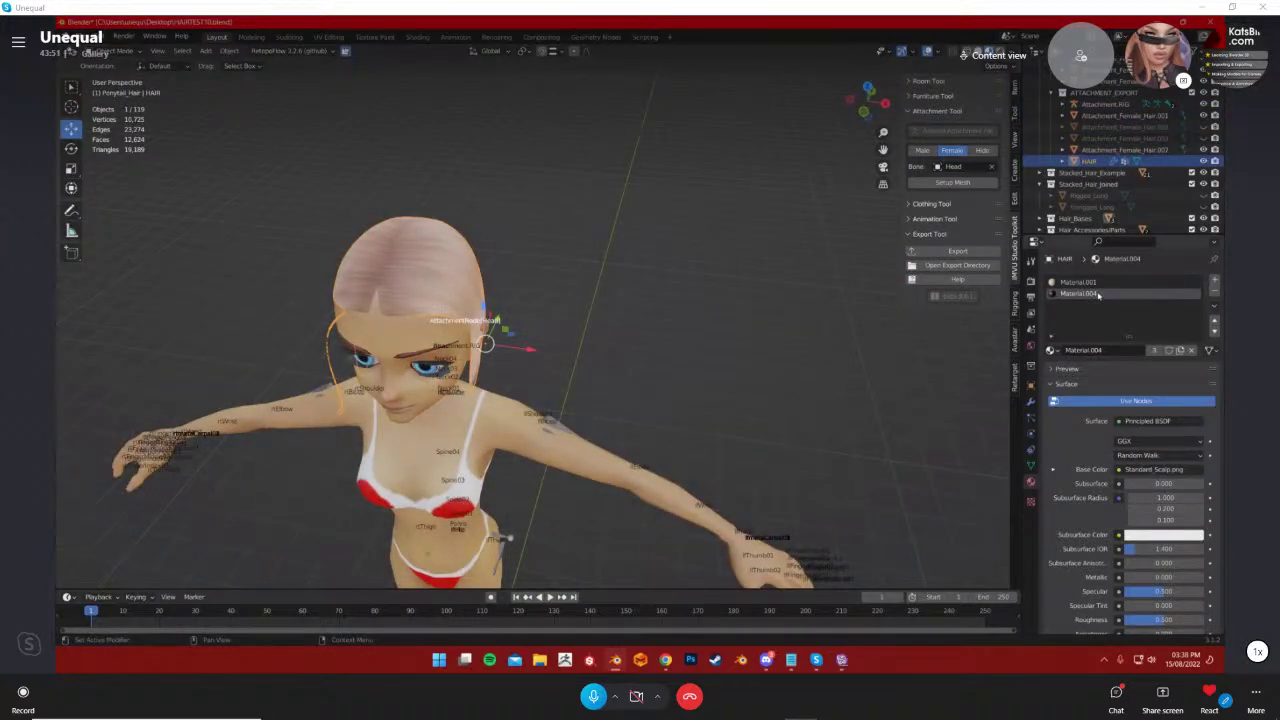
Check which HAIR faces use Material.004 and remove that material slot from the object
{"action": "key", "text": "Tab"}
{"action": "middle_click_drag", "start_coordinate": [754, 362], "coordinate": [640, 300]}
{"action": "left_click", "coordinate": [1140, 368]}
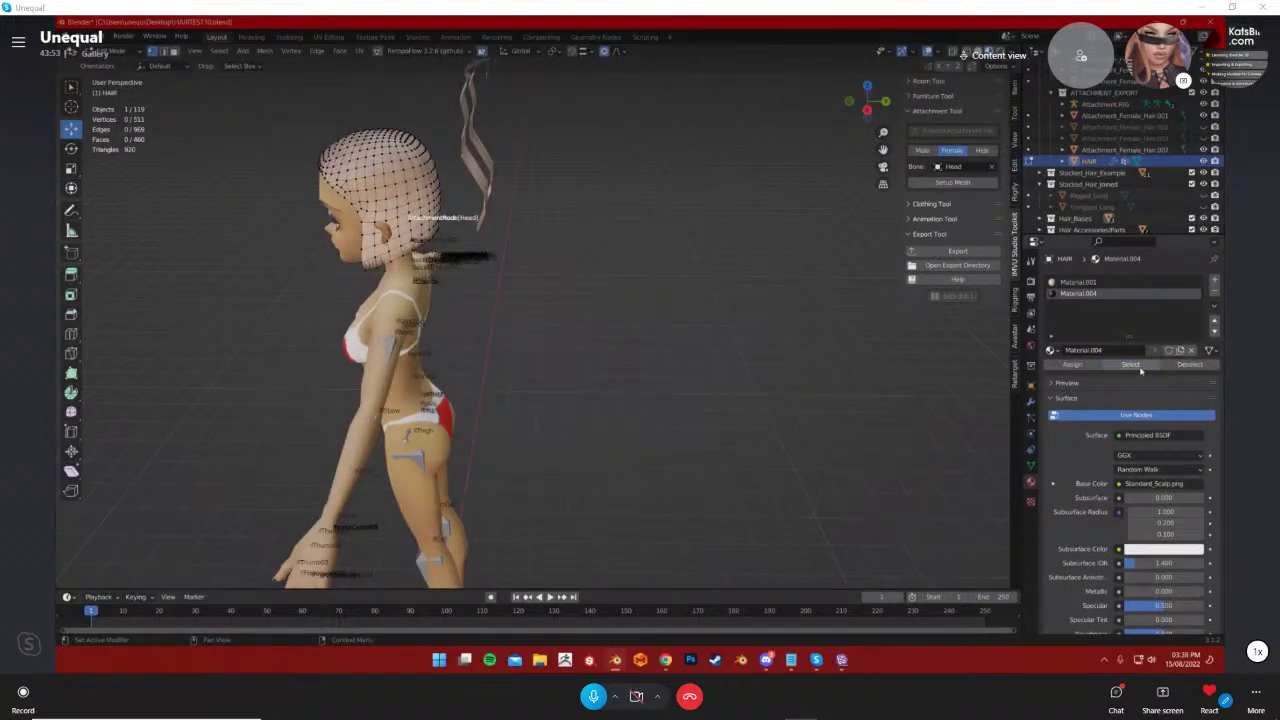
{"action": "key", "text": "Tab"}
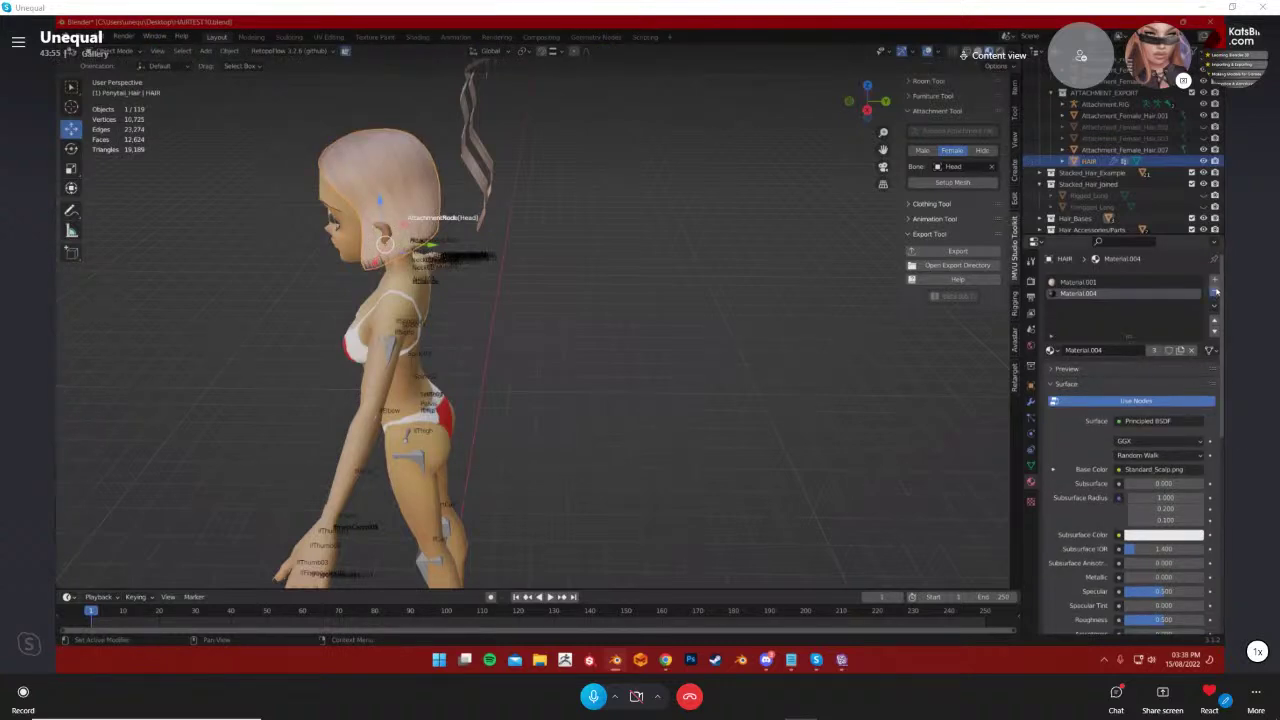
{"action": "left_click", "coordinate": [1214, 291]}
Rename HAIR's remaining material, Material.001, to Blonde [4]
{"action": "double_click", "coordinate": [1083, 284]}
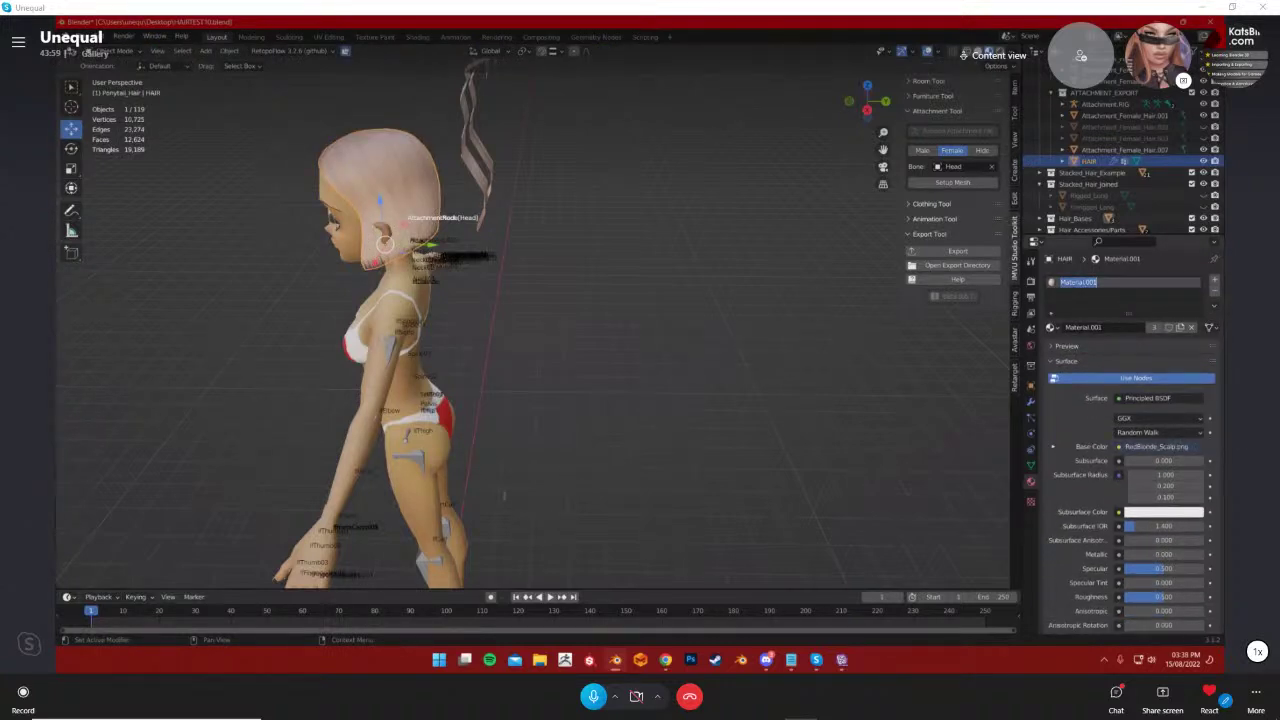
{"action": "key", "text": "alt+Tab"}
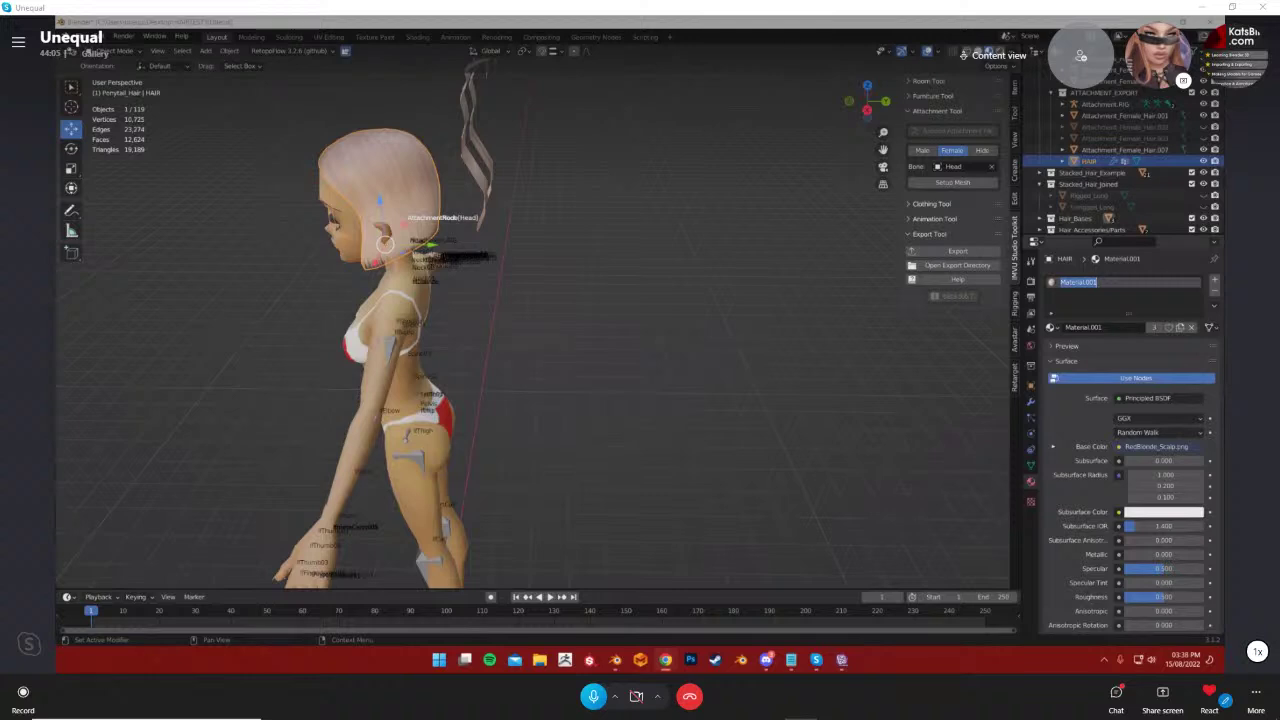
{"action": "key", "text": "alt+Tab"}
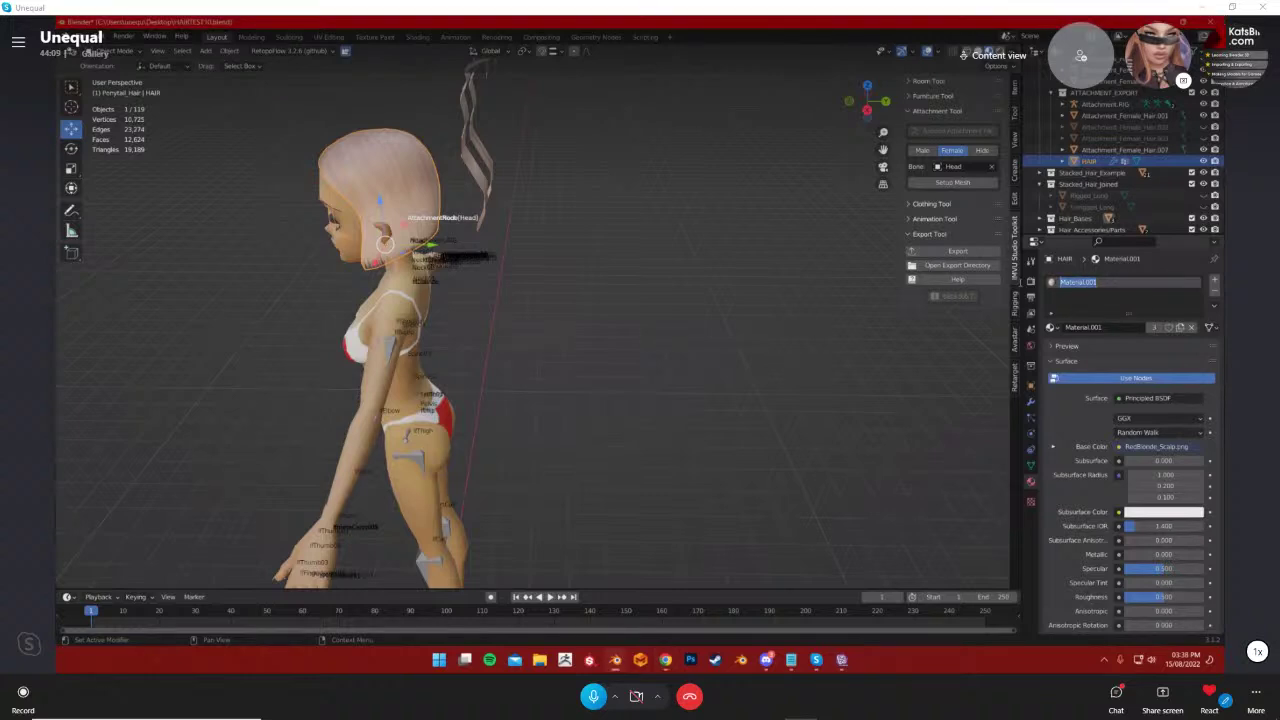
{"action": "type", "text": "Blonde [4]"}
{"action": "key", "text": "Return"}
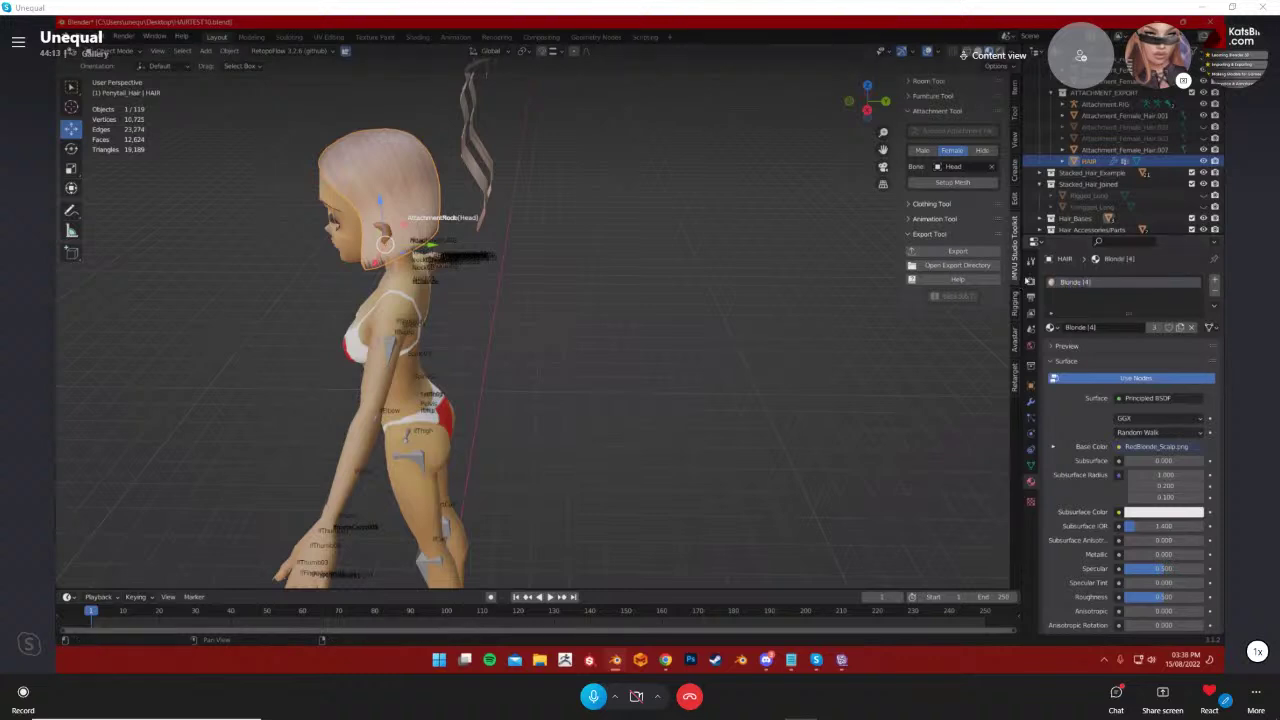
Assign the Blonde [4] material to the whole HAIR mesh in Edit Mode and return to Object Mode
{"action": "scroll", "coordinate": [471, 274], "scroll_direction": "up", "scroll_amount": 3}
{"action": "middle_click_drag", "start_coordinate": [471, 274], "coordinate": [718, 420], "text": "shift"}
{"action": "key", "text": "Tab"}
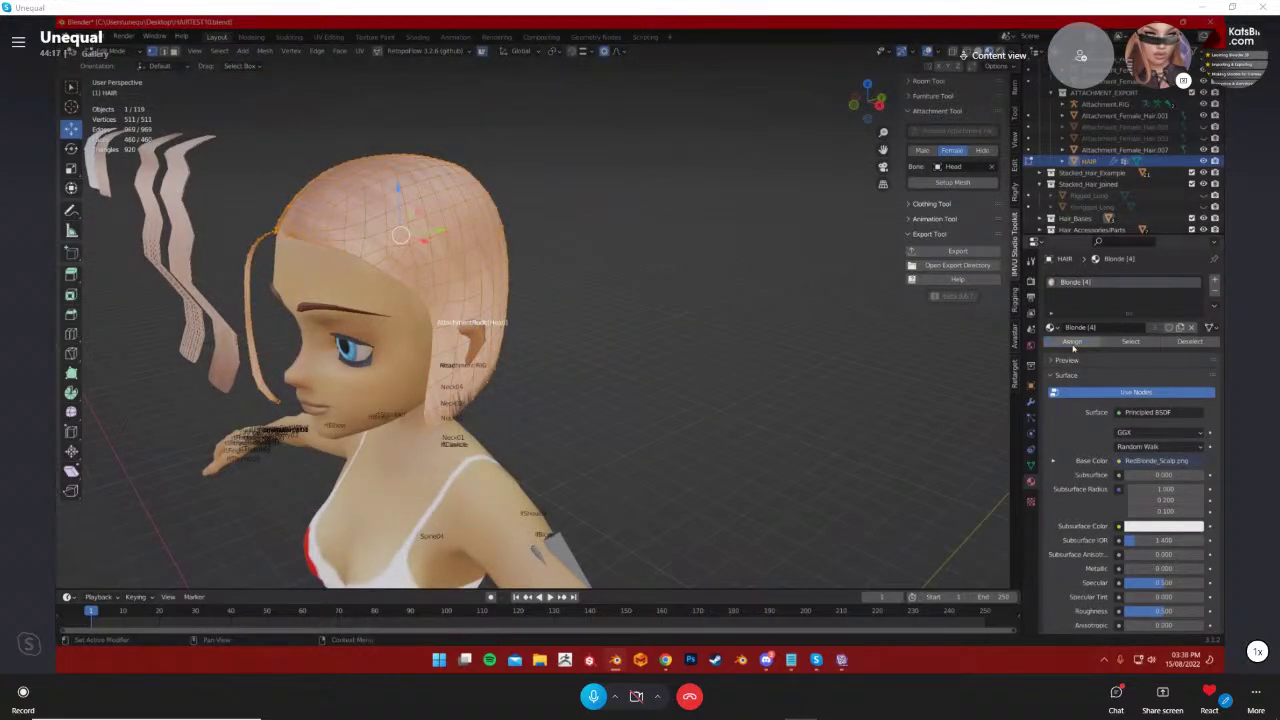
{"action": "key", "text": "Tab"}
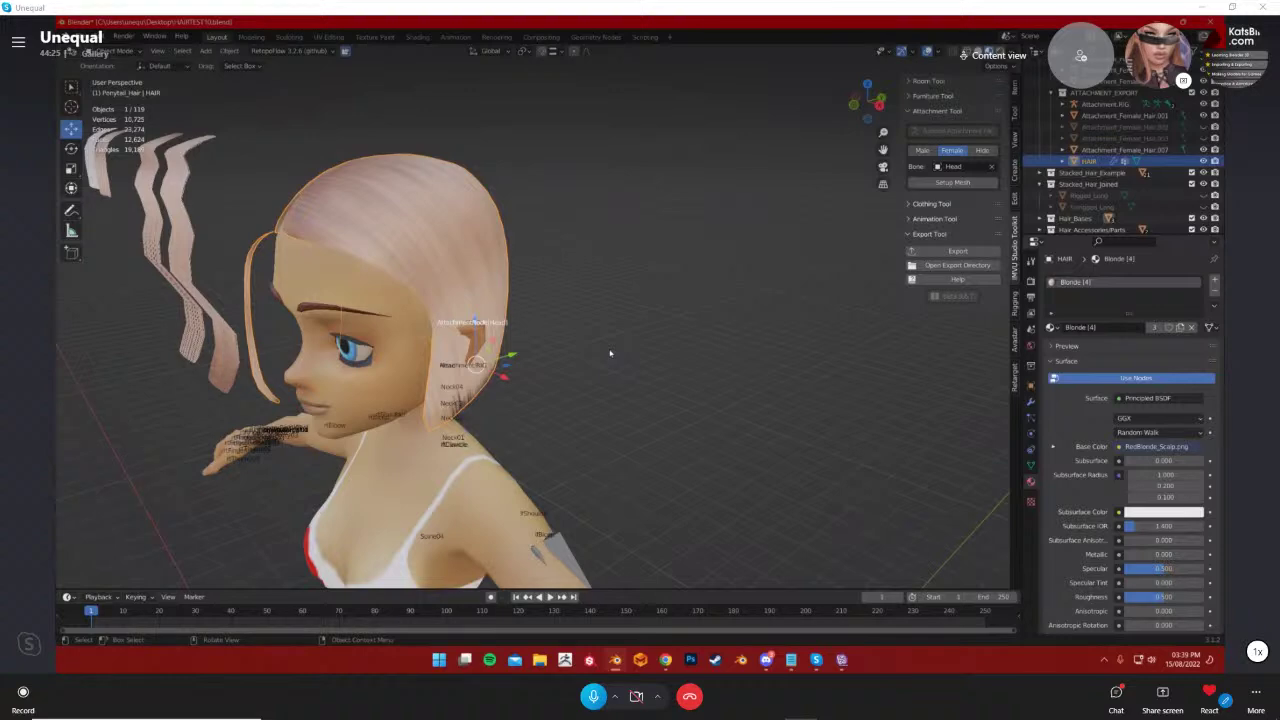
Save the Blender file and export the HAIR attachment with the IMVU Studio Toolkit
{"action": "key", "text": "ctrl+s"}
{"action": "middle_click_drag", "start_coordinate": [608, 354], "coordinate": [820, 360]}
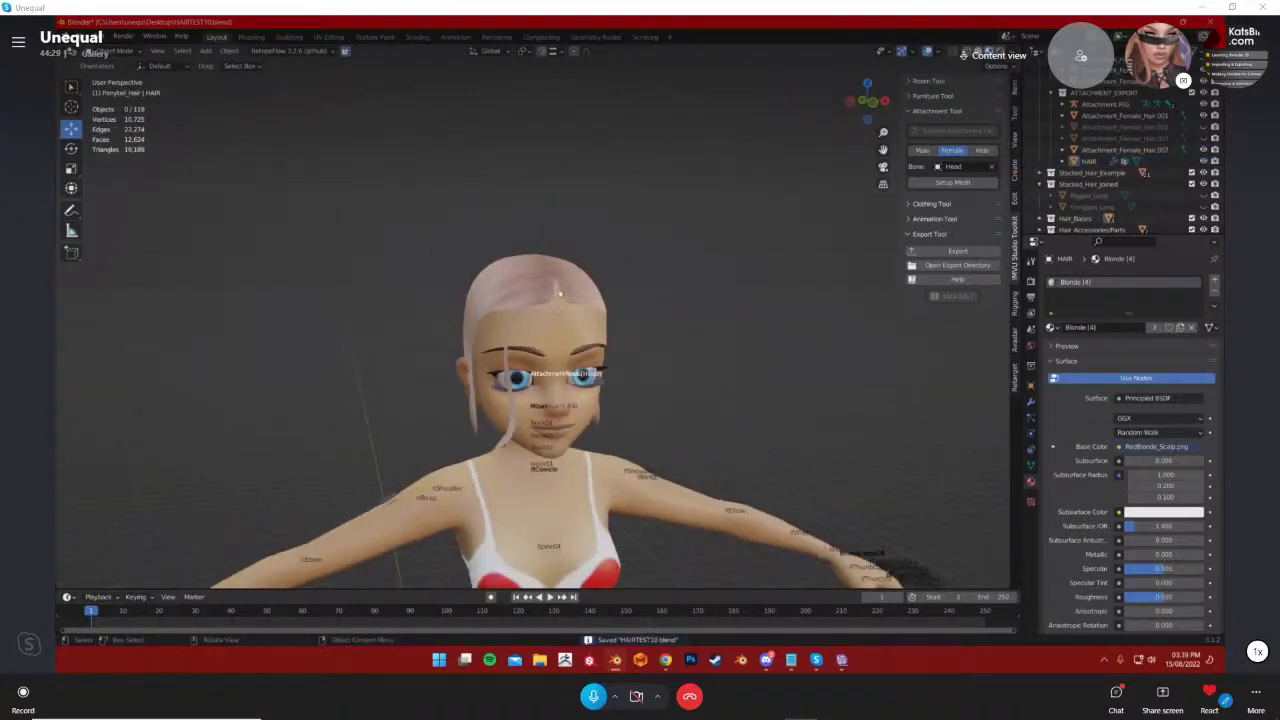
{"action": "left_click", "coordinate": [935, 253]}
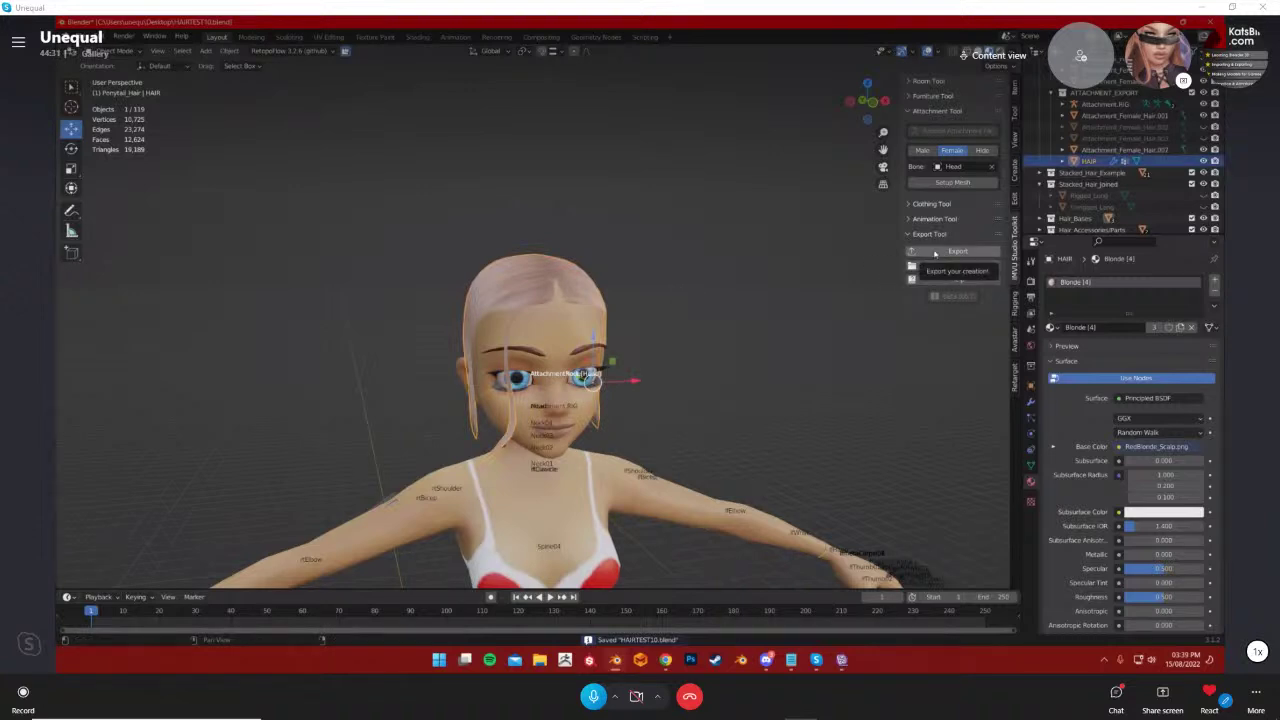
Return to IMVU Studio and remove the old HAIR mesh from the product
{"action": "left_click", "coordinate": [841, 659]}
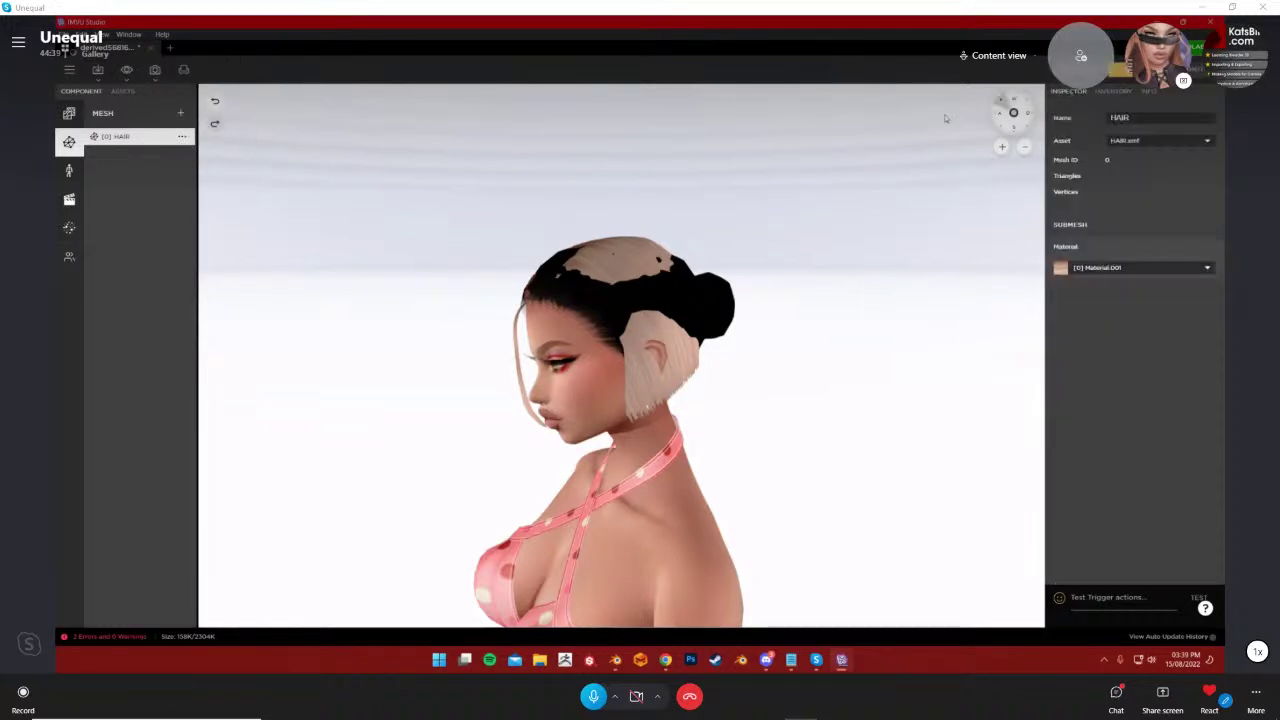
{"action": "left_click", "coordinate": [184, 139]}
{"action": "left_click", "coordinate": [178, 150]}
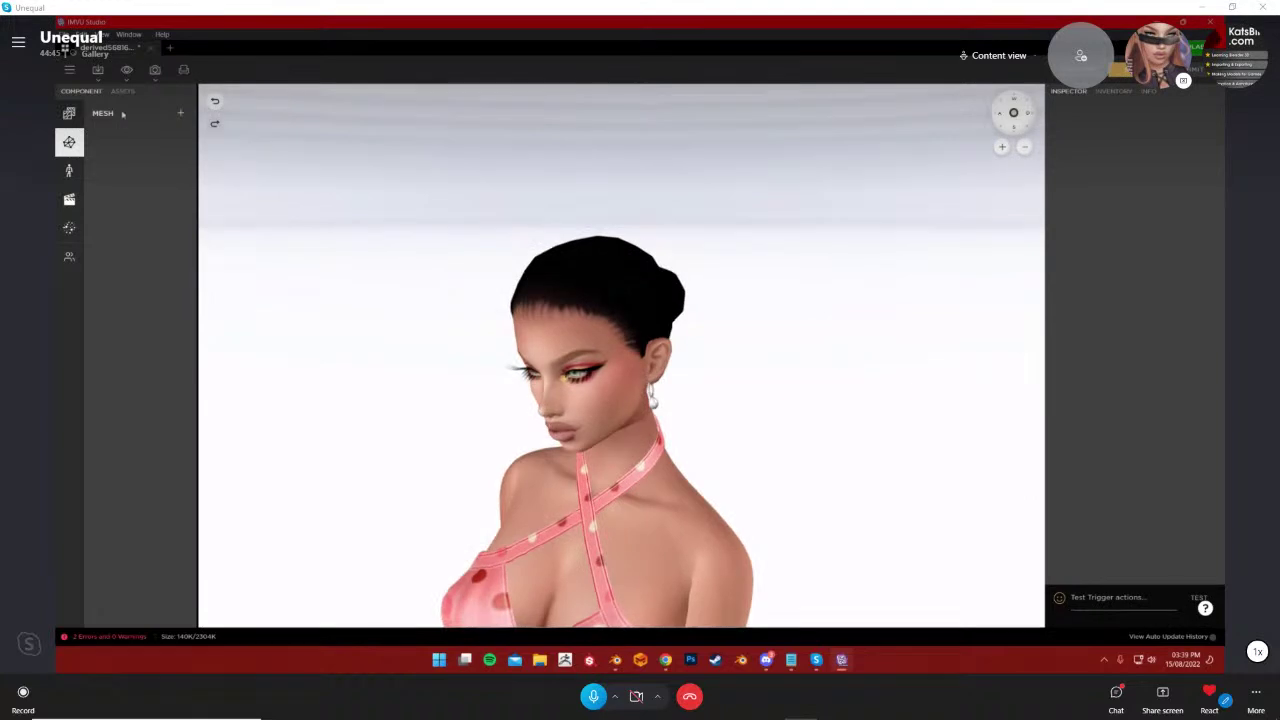
Try to set up the HAIRTEST10 FBX for import with the HAIR mesh assigned to [1] hair
{"action": "left_click", "coordinate": [99, 78]}
{"action": "left_click", "coordinate": [121, 114]}
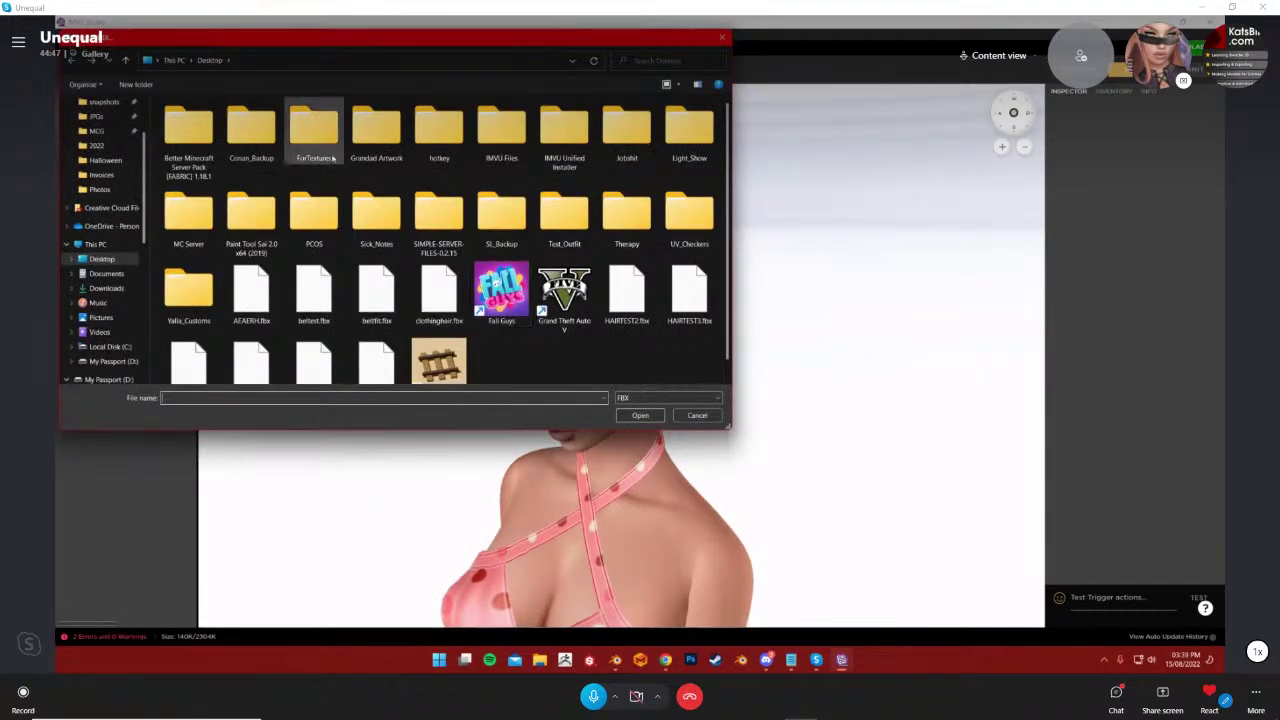
{"action": "scroll", "coordinate": [438, 312], "scroll_direction": "down", "scroll_amount": 1}
{"action": "double_click", "coordinate": [258, 352]}
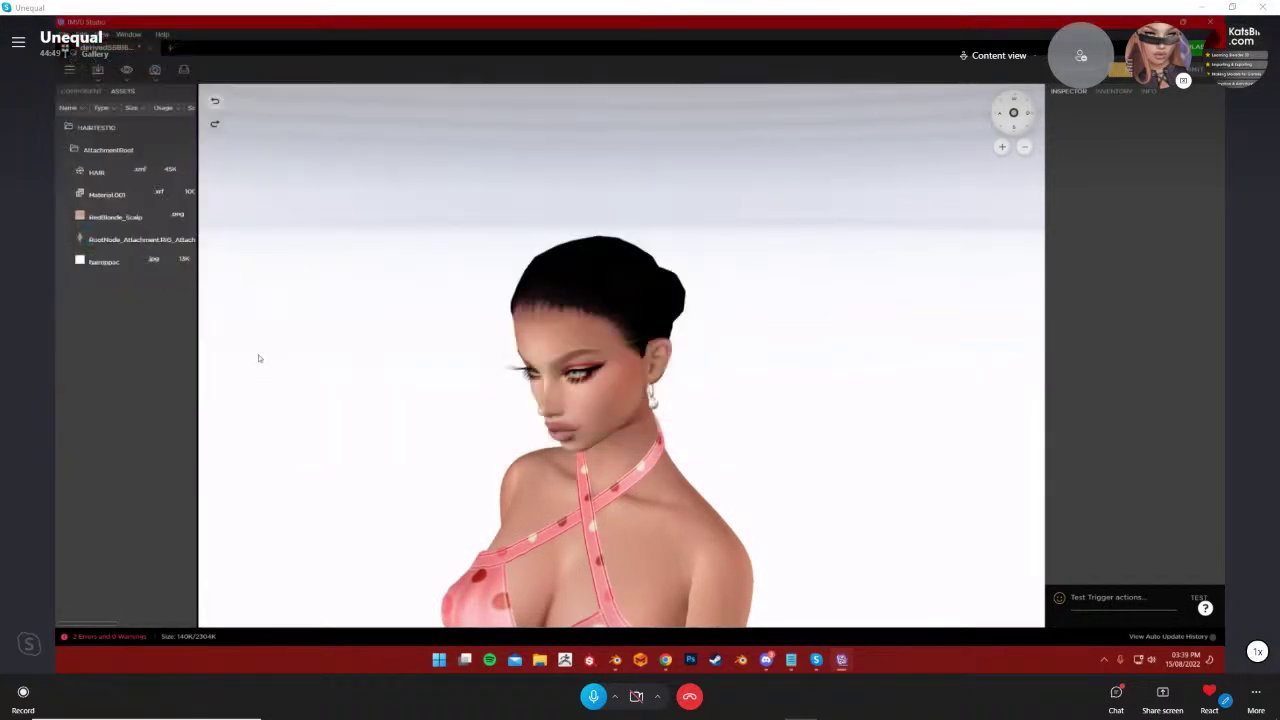
{"action": "left_click", "coordinate": [667, 598]}
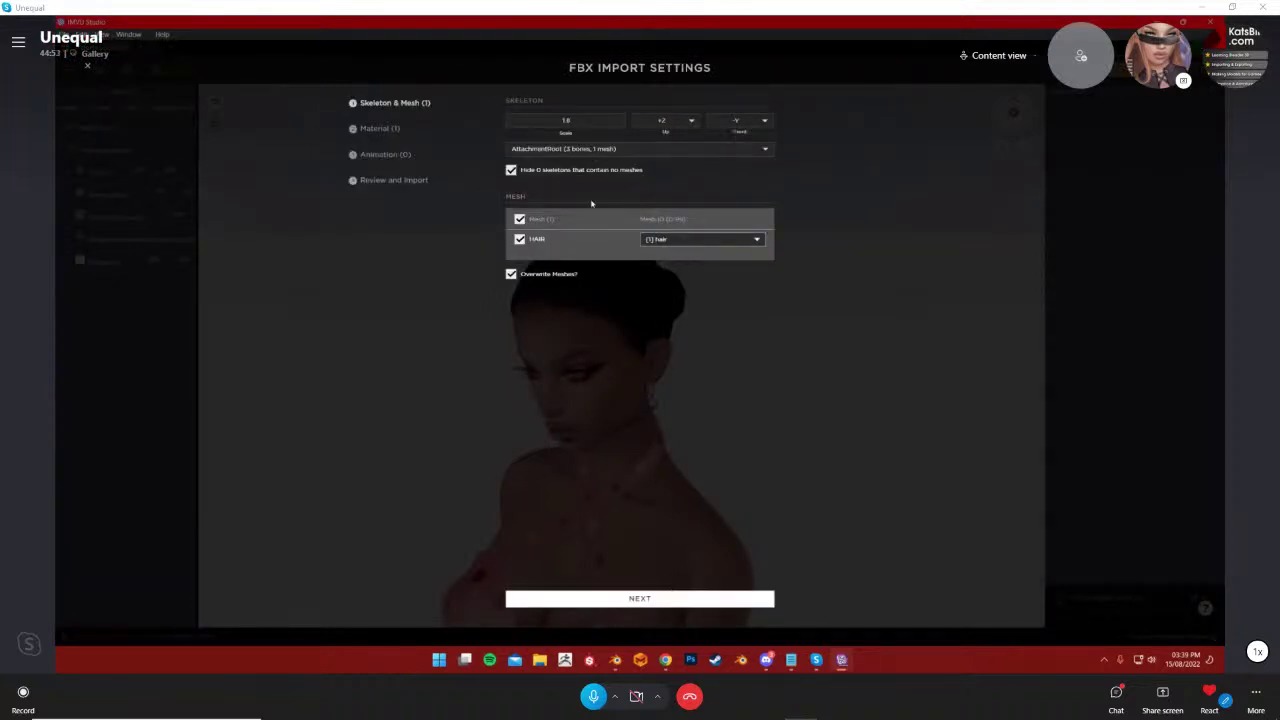
{"action": "left_click", "coordinate": [620, 598]}
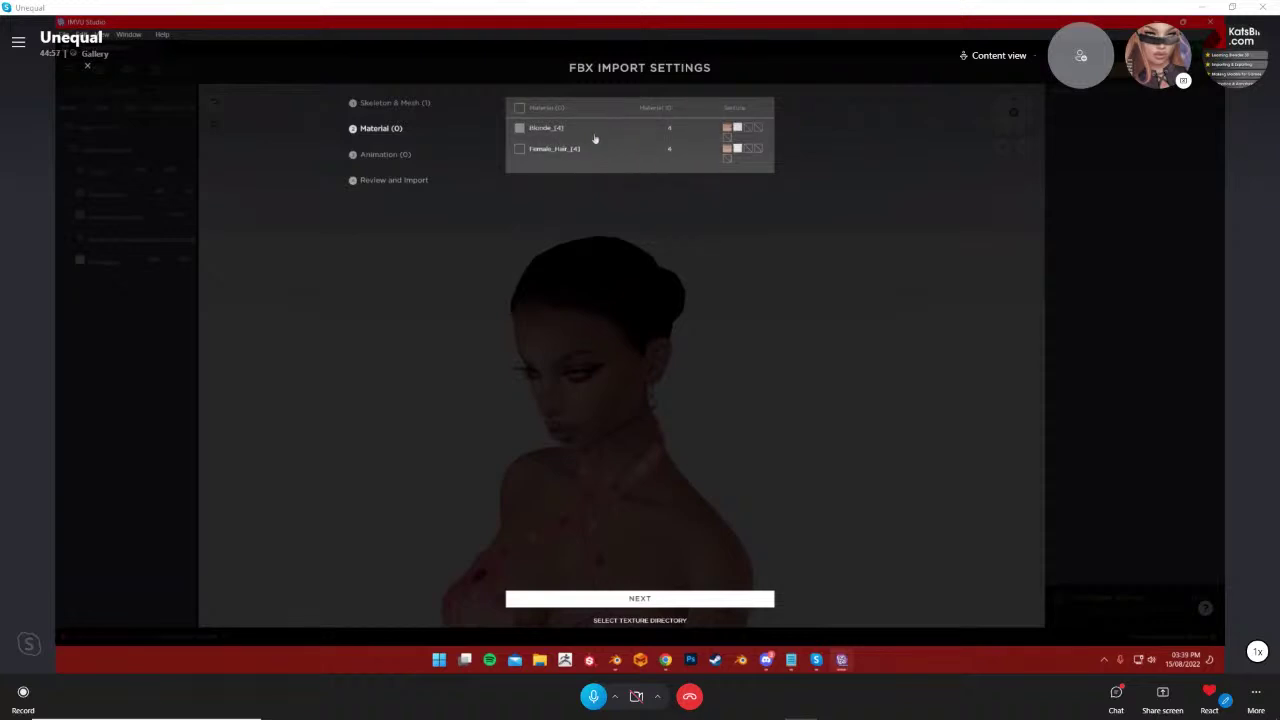
{"action": "left_click", "coordinate": [667, 600]}
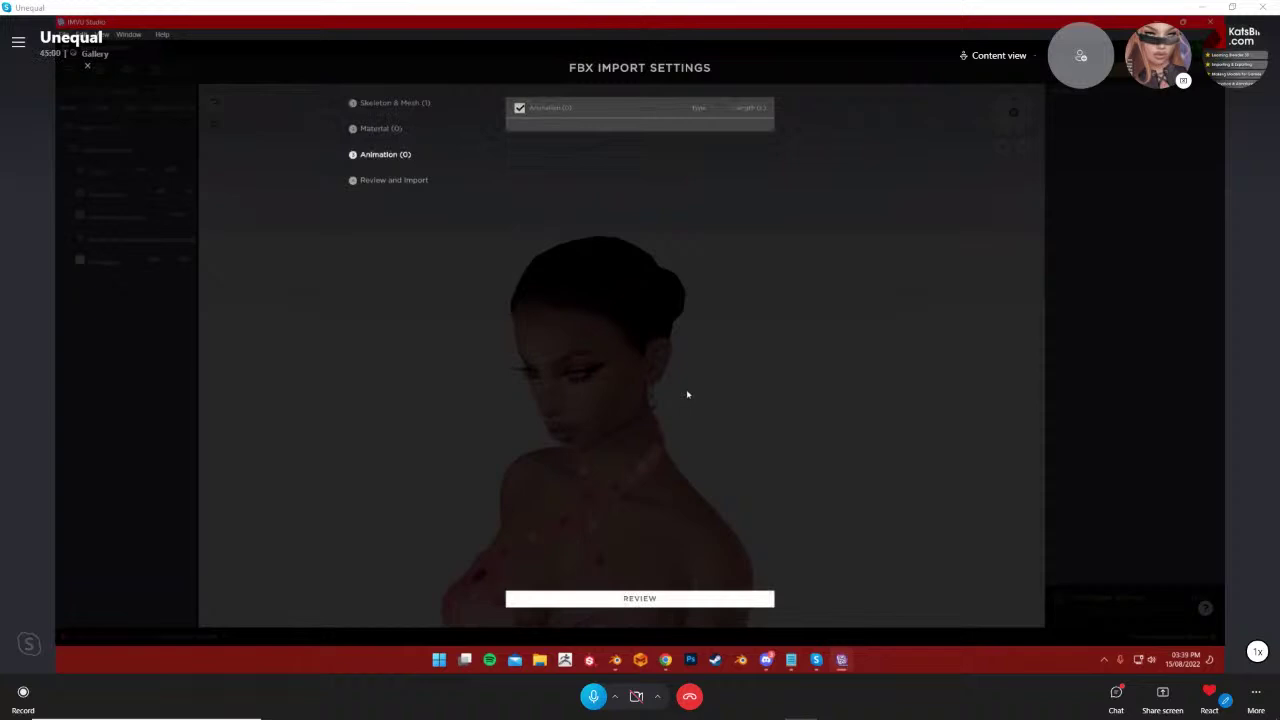
Try to import the FBX with only the Female_Hair_[4] material selected, after inspecting both materials' textures
{"action": "left_click", "coordinate": [397, 130]}
{"action": "left_click", "coordinate": [519, 128]}
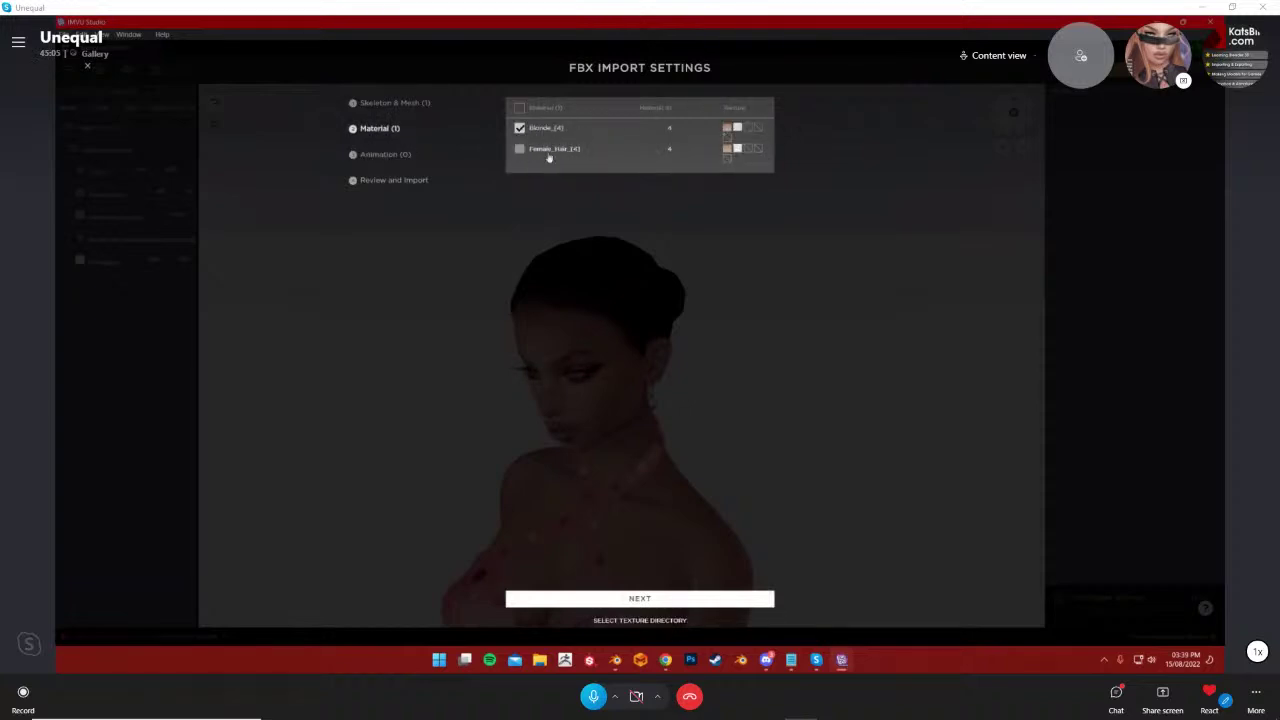
{"action": "mouse_move", "coordinate": [737, 128]}
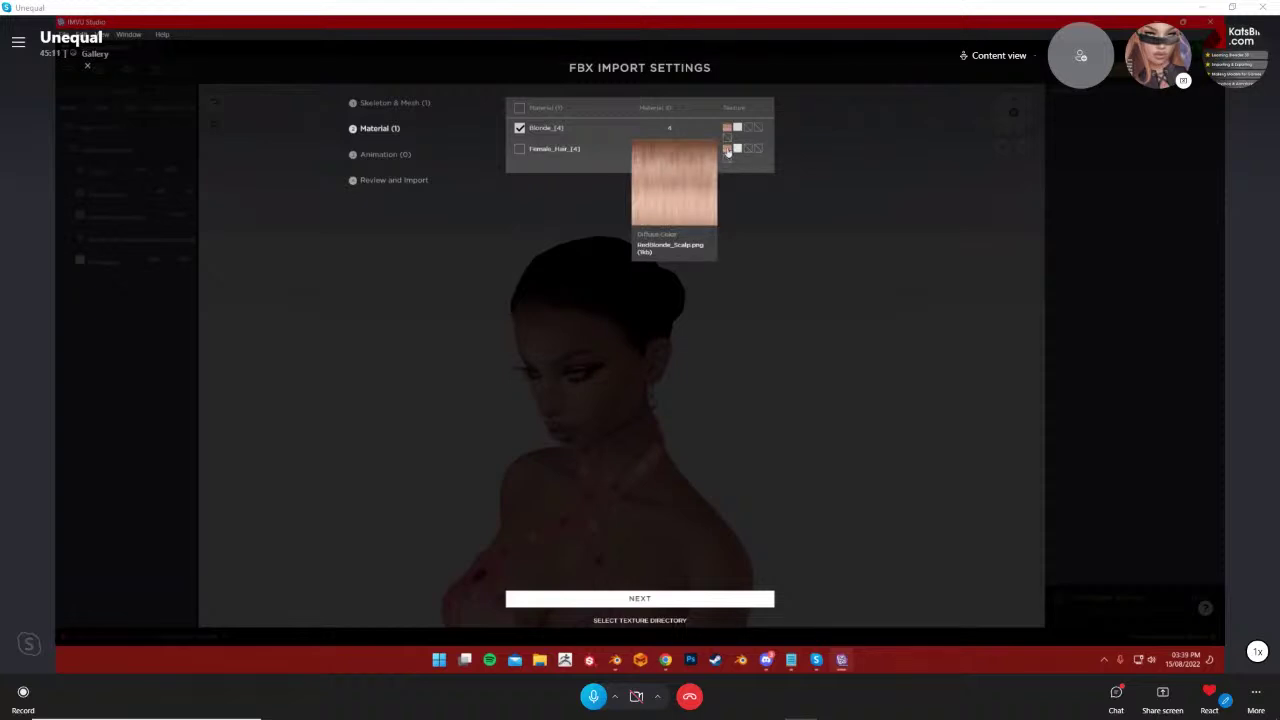
{"action": "left_click", "coordinate": [519, 128]}
{"action": "left_click", "coordinate": [519, 148]}
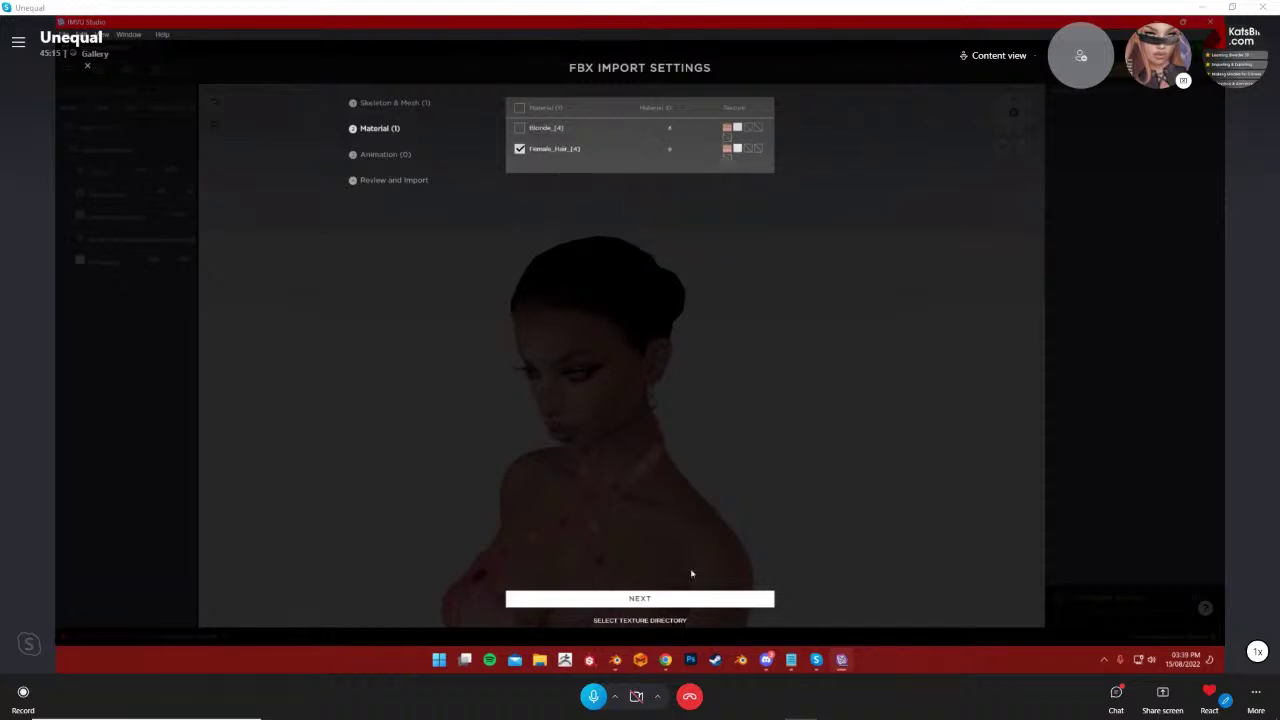
{"action": "left_click", "coordinate": [640, 597]}
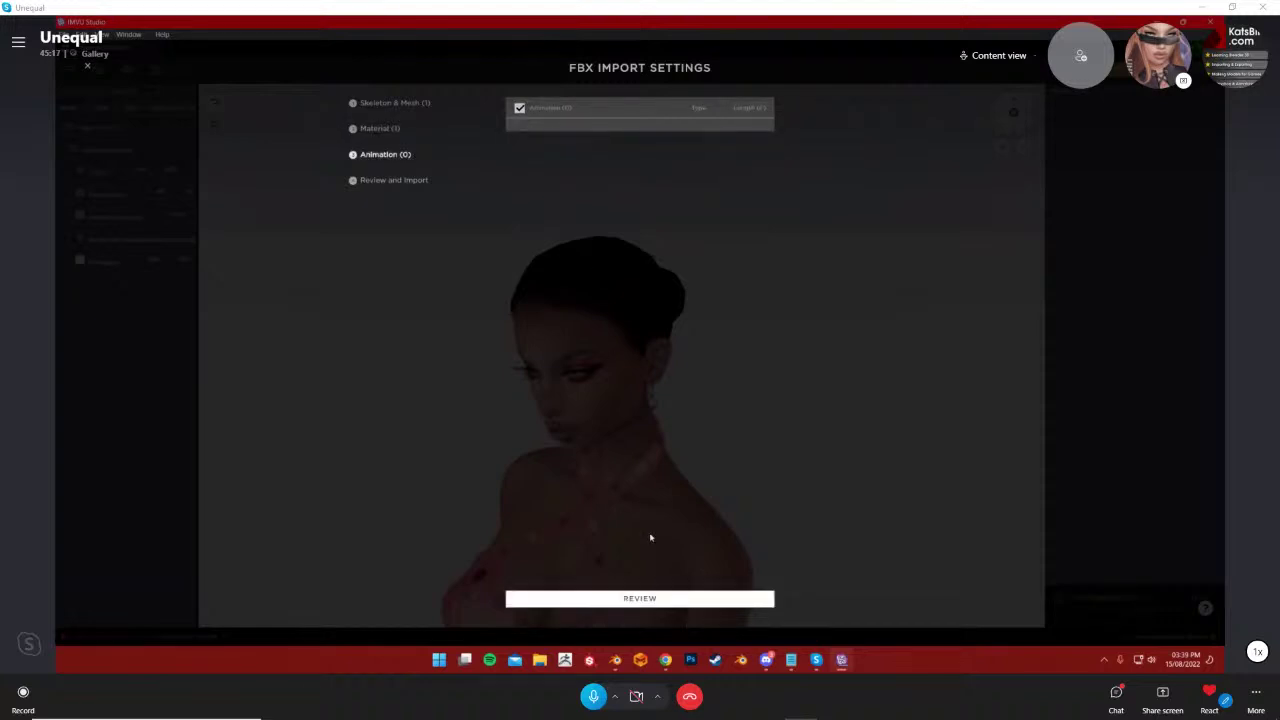
{"action": "left_click", "coordinate": [633, 599]}
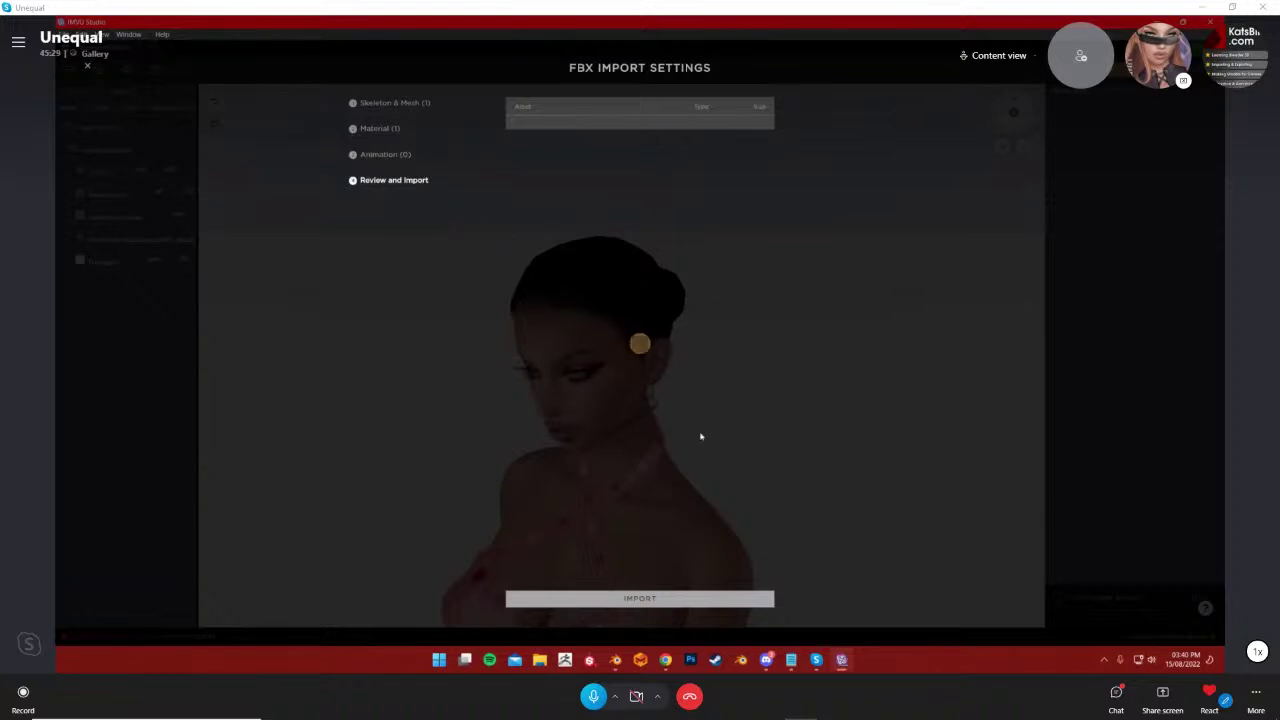
Check the Blonde [4] shader nodes in Blender's Shading workspace, and return to IMVU Studio to cancel the FBX import
{"action": "left_click", "coordinate": [615, 660]}
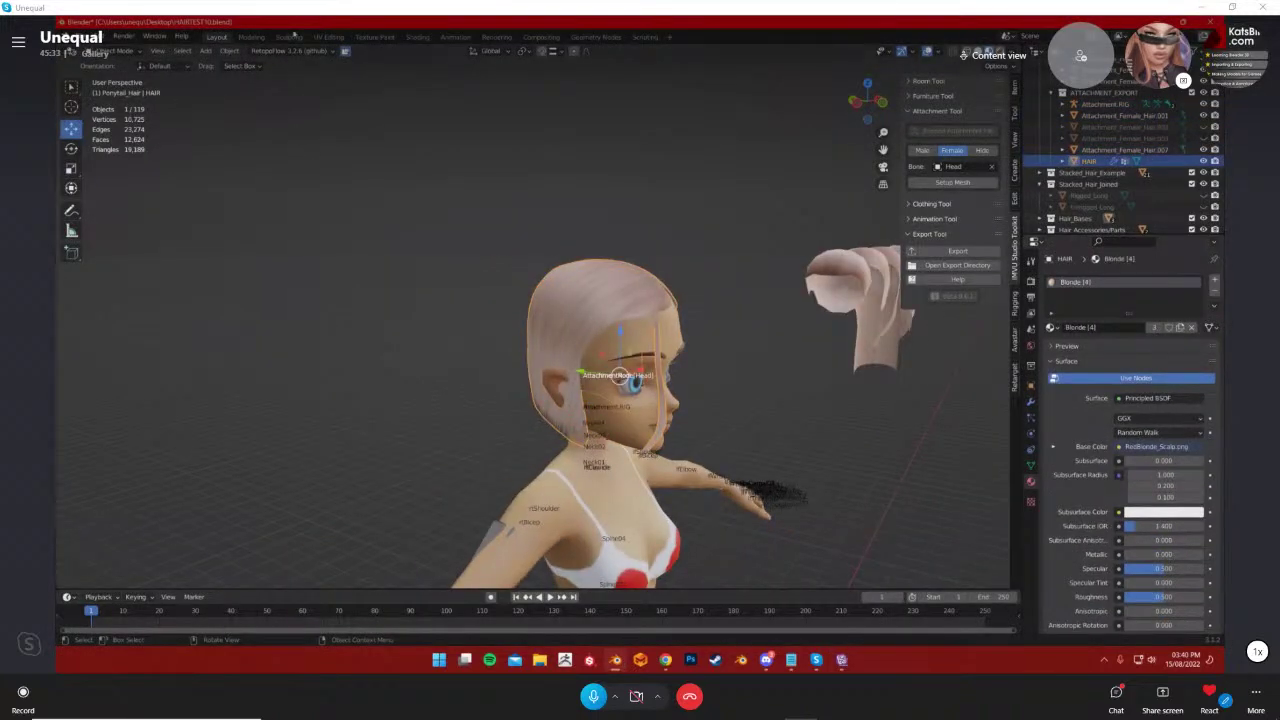
{"action": "left_click", "coordinate": [417, 37]}
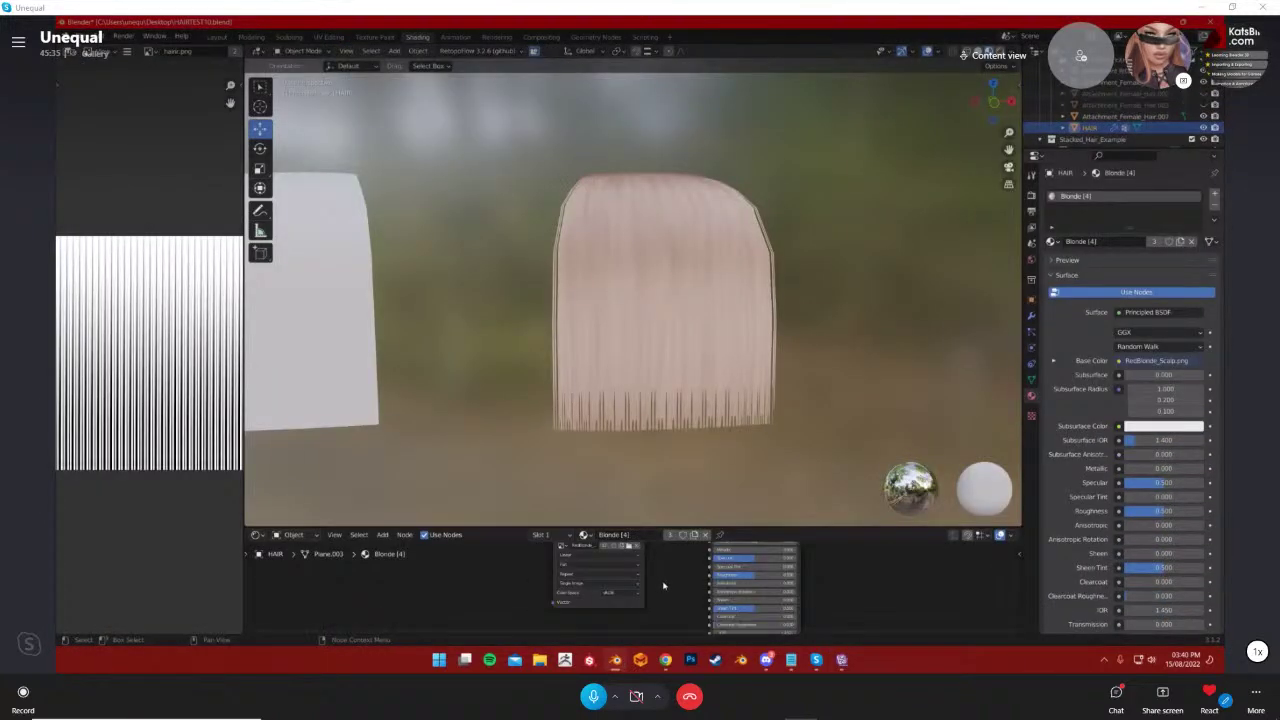
{"action": "middle_click_drag", "start_coordinate": [700, 625], "coordinate": [702, 573]}
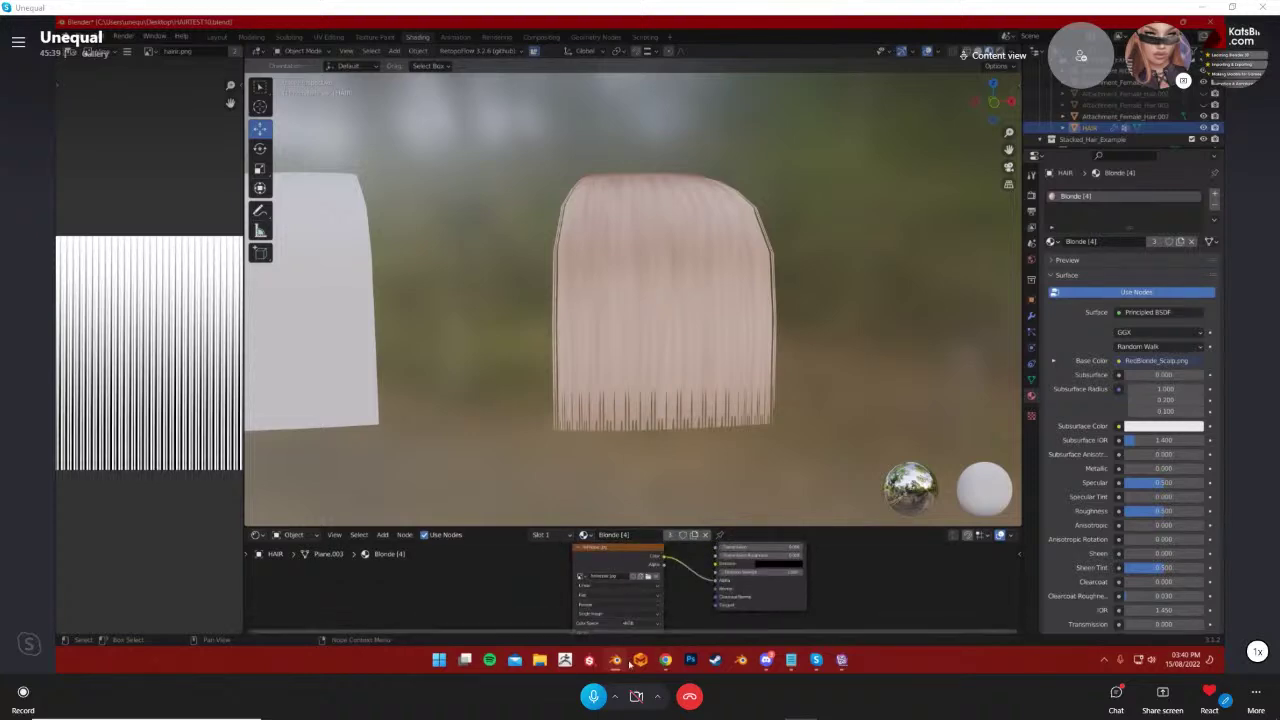
{"action": "left_click", "coordinate": [615, 660]}
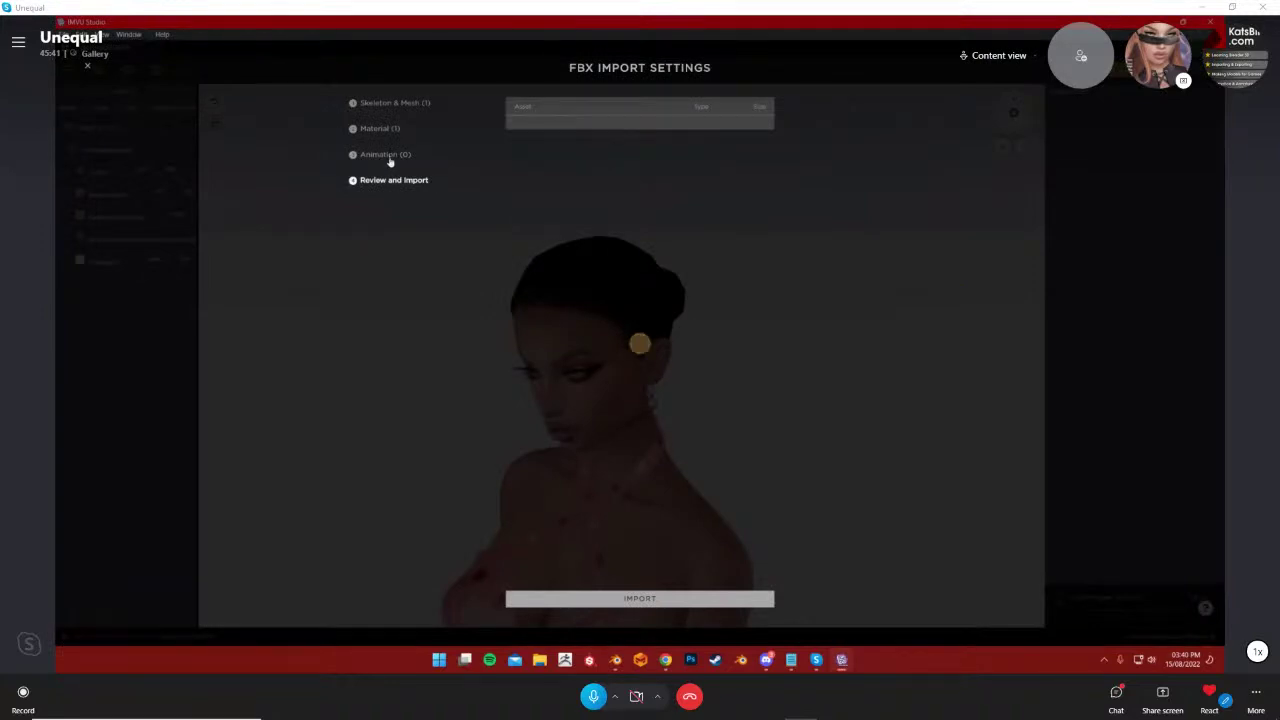
{"action": "left_click", "coordinate": [392, 104]}
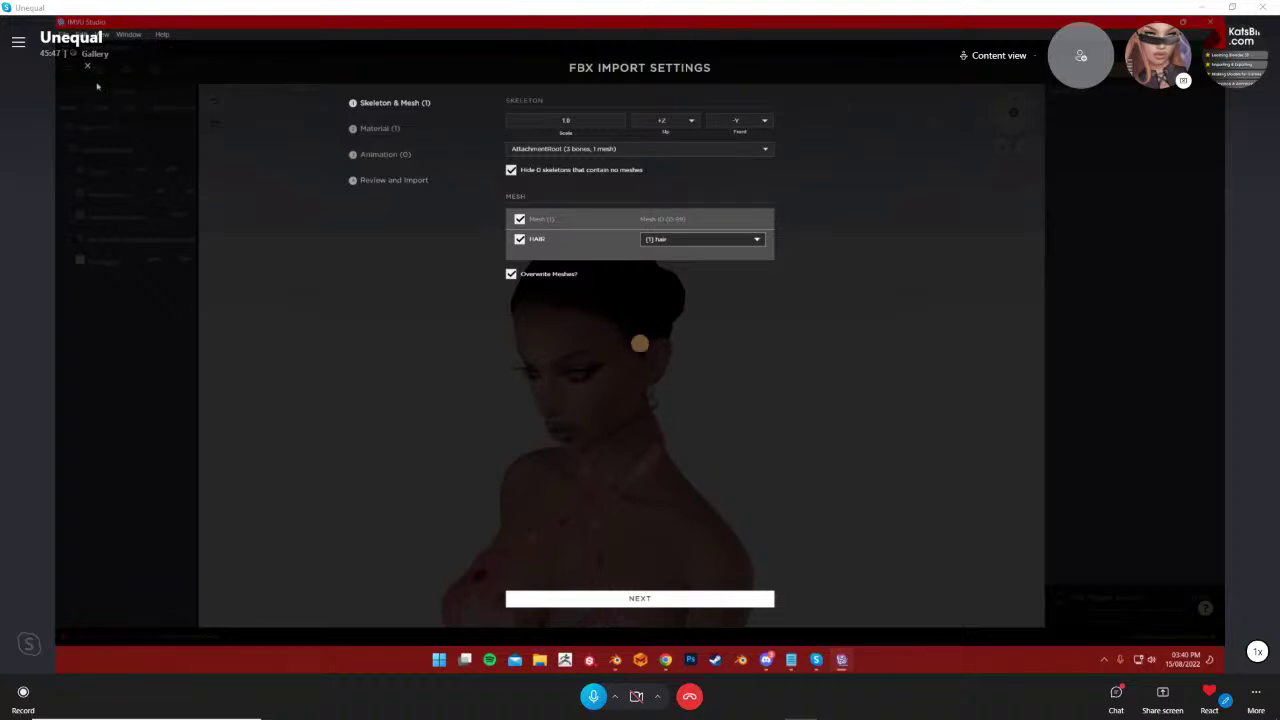
{"action": "left_click", "coordinate": [87, 66]}
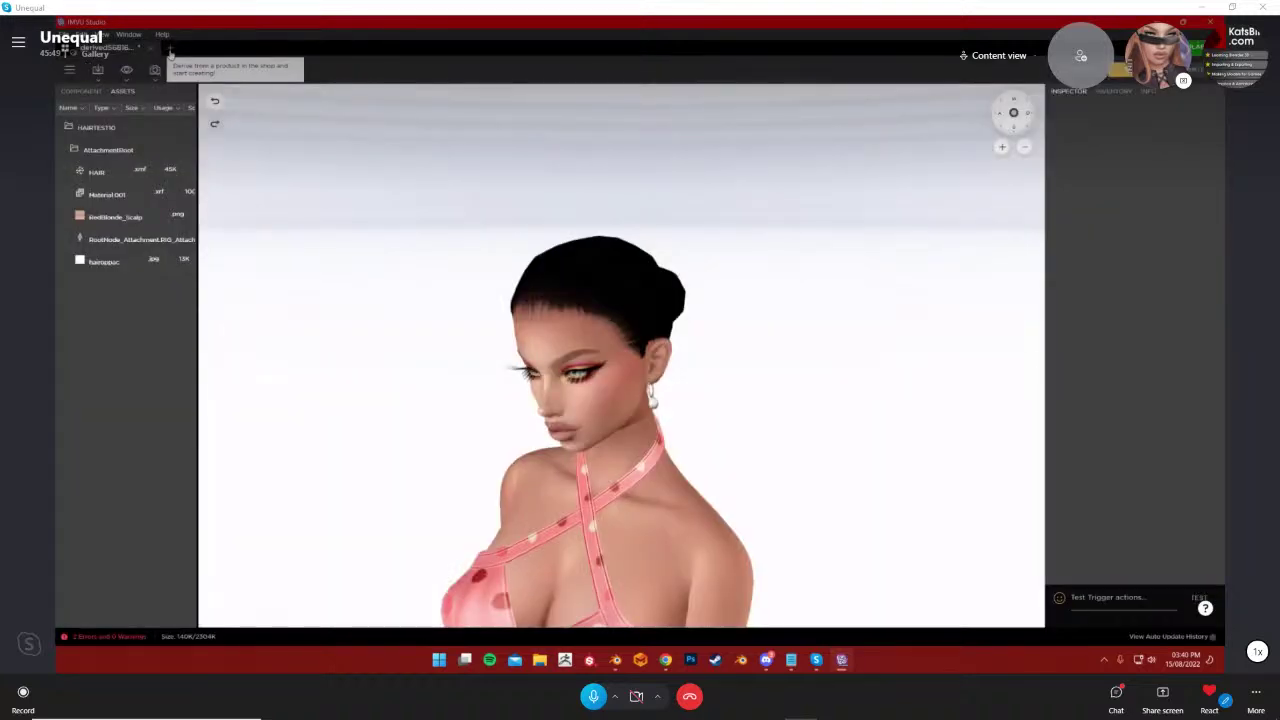
Derive a new project from Empty Female Accessory and close the old derived project without saving
{"action": "left_click", "coordinate": [171, 53]}
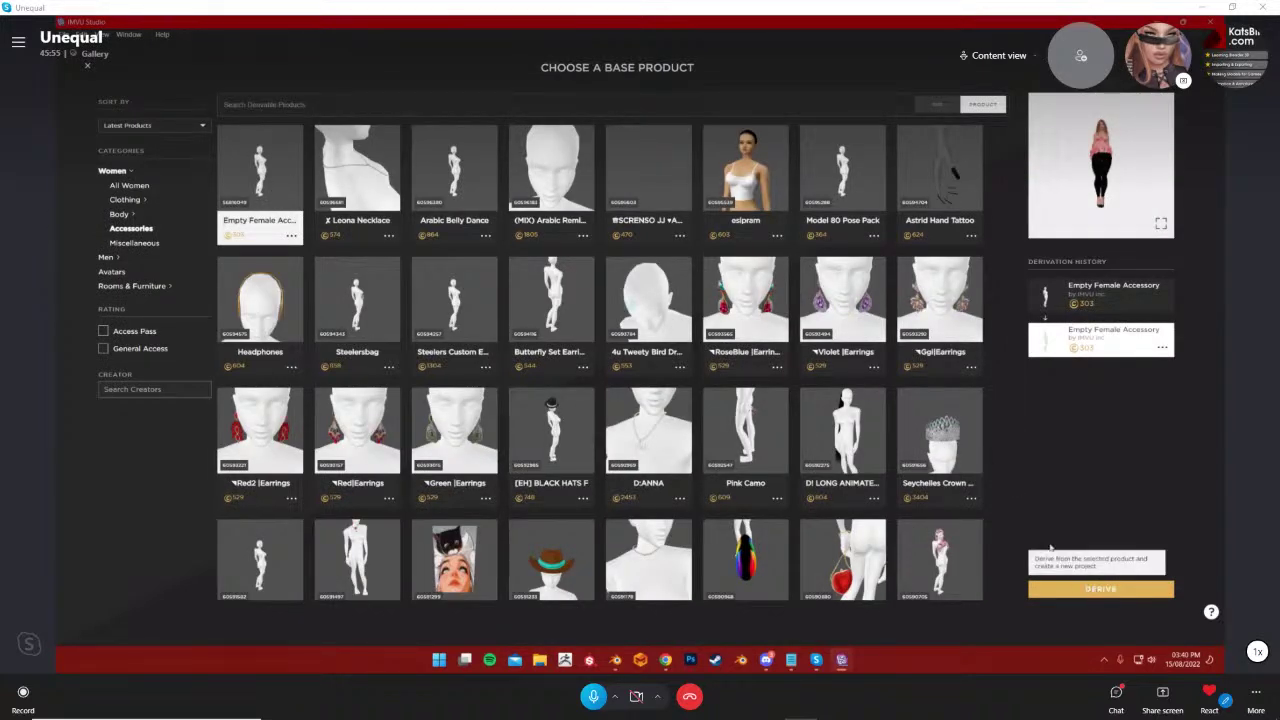
{"action": "left_click", "coordinate": [1100, 588]}
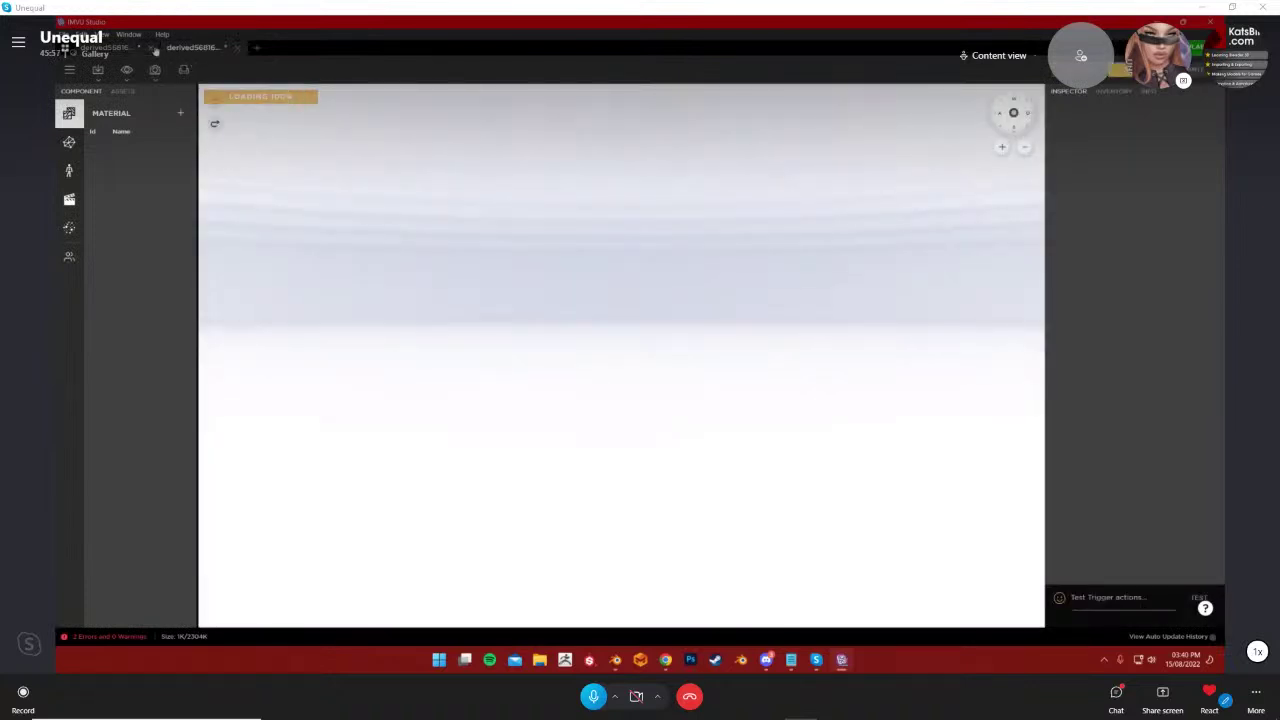
{"action": "left_click", "coordinate": [153, 55]}
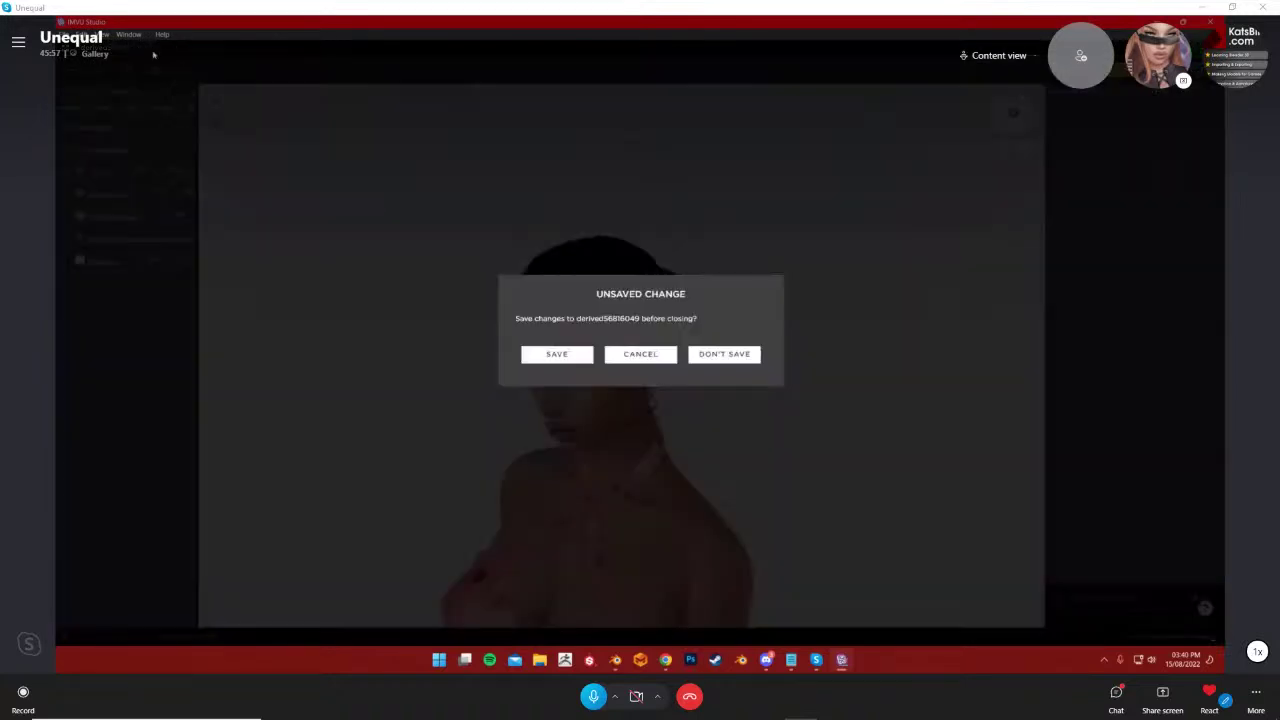
{"action": "left_click", "coordinate": [724, 356]}
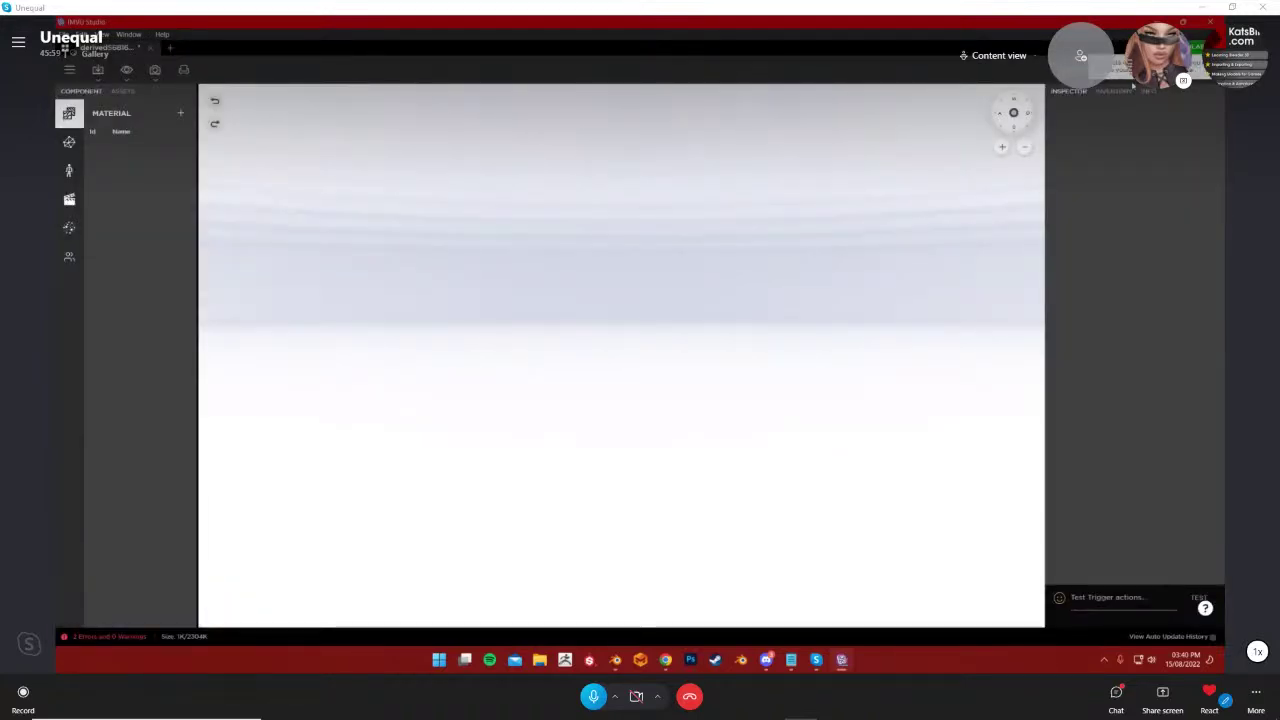
Filter the inventory to items in use and take the long red hair off the avatar
{"action": "left_click", "coordinate": [1113, 91]}
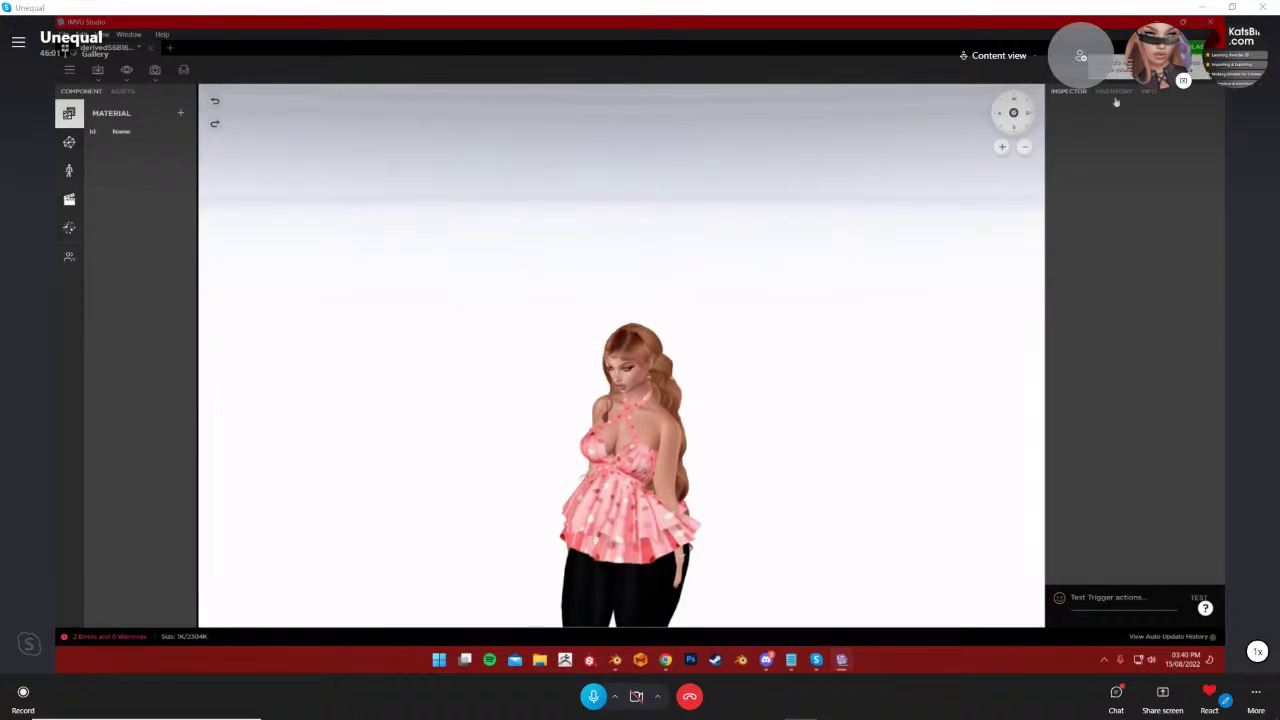
{"action": "left_click", "coordinate": [1059, 136]}
{"action": "left_click", "coordinate": [999, 188]}
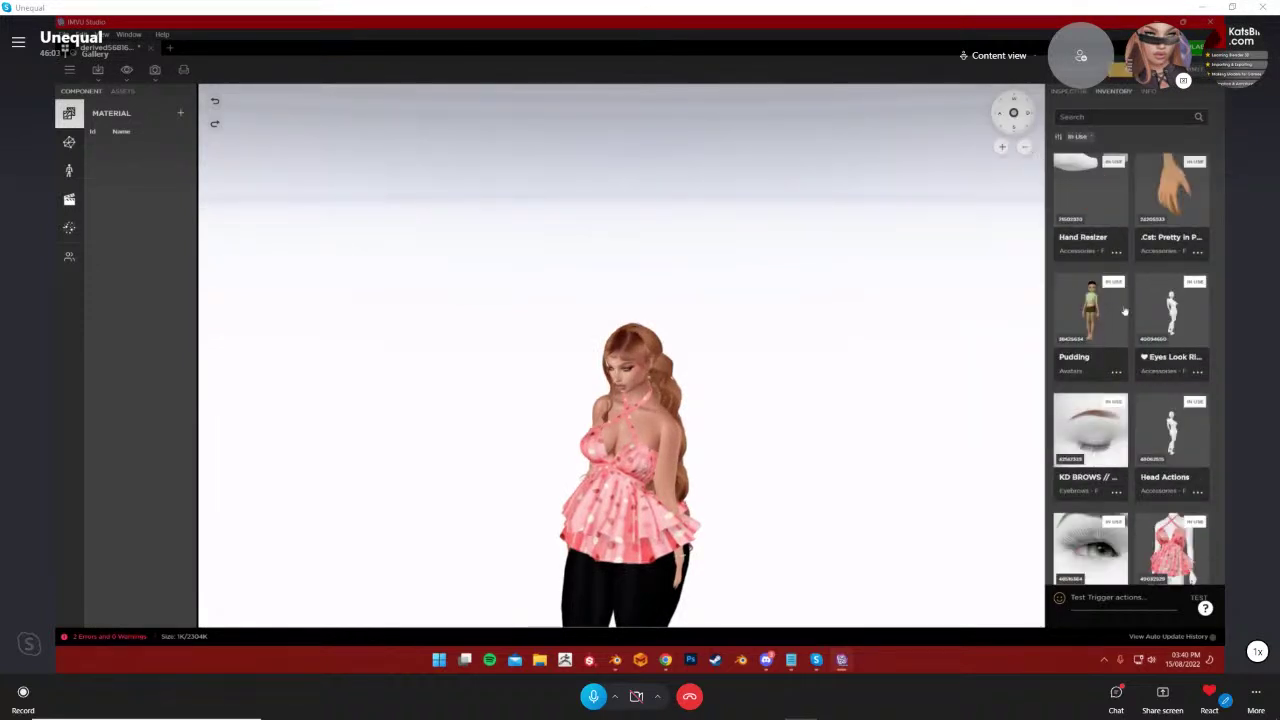
{"action": "scroll", "coordinate": [1129, 403], "scroll_direction": "down", "scroll_amount": 1}
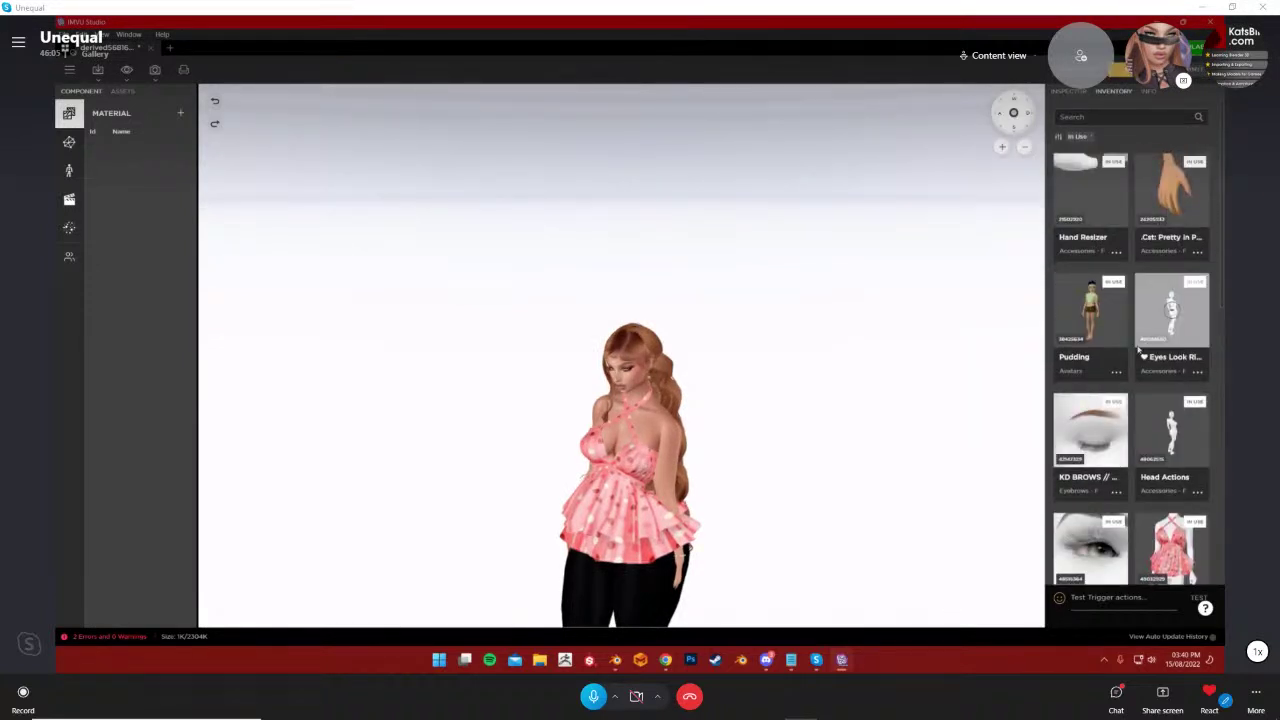
{"action": "scroll", "coordinate": [1135, 365], "scroll_direction": "down", "scroll_amount": 5}
{"action": "left_click", "coordinate": [1068, 90]}
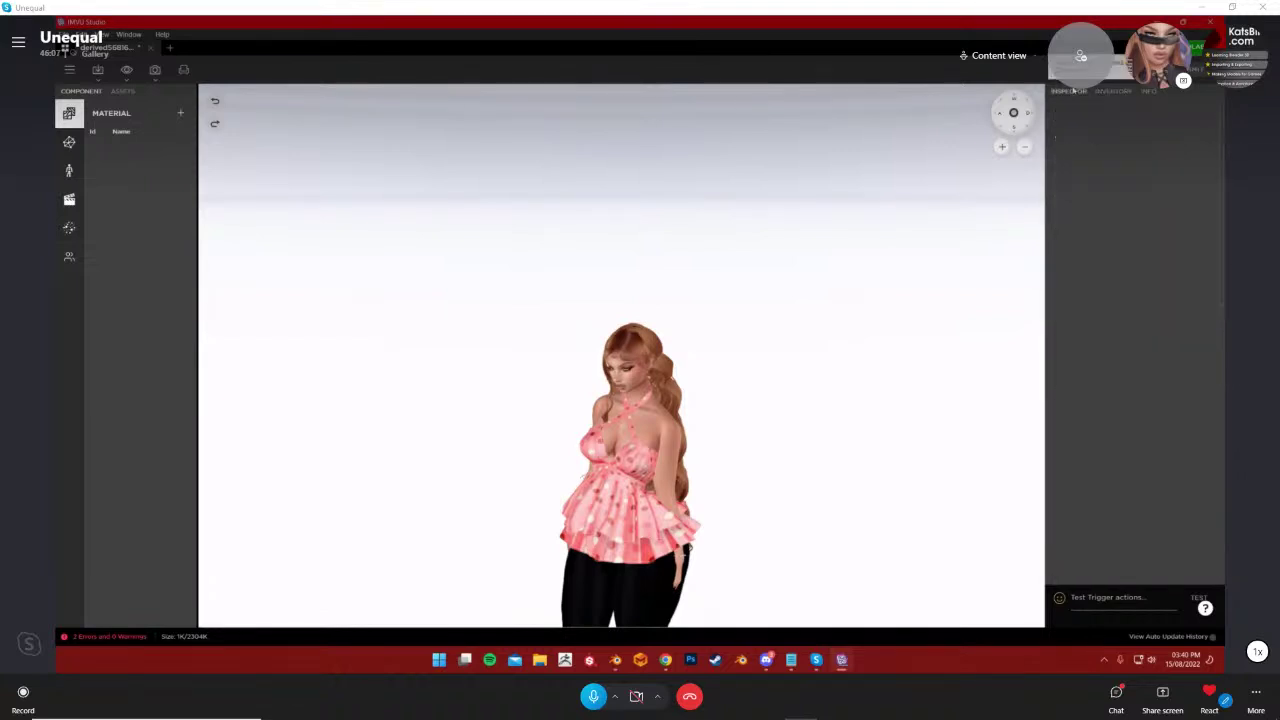
Set up the HAIRTEST10 FBX for import with the HAIR mesh as [1] hair and continue to the material settings
{"action": "left_click", "coordinate": [97, 69]}
{"action": "left_click", "coordinate": [110, 114]}
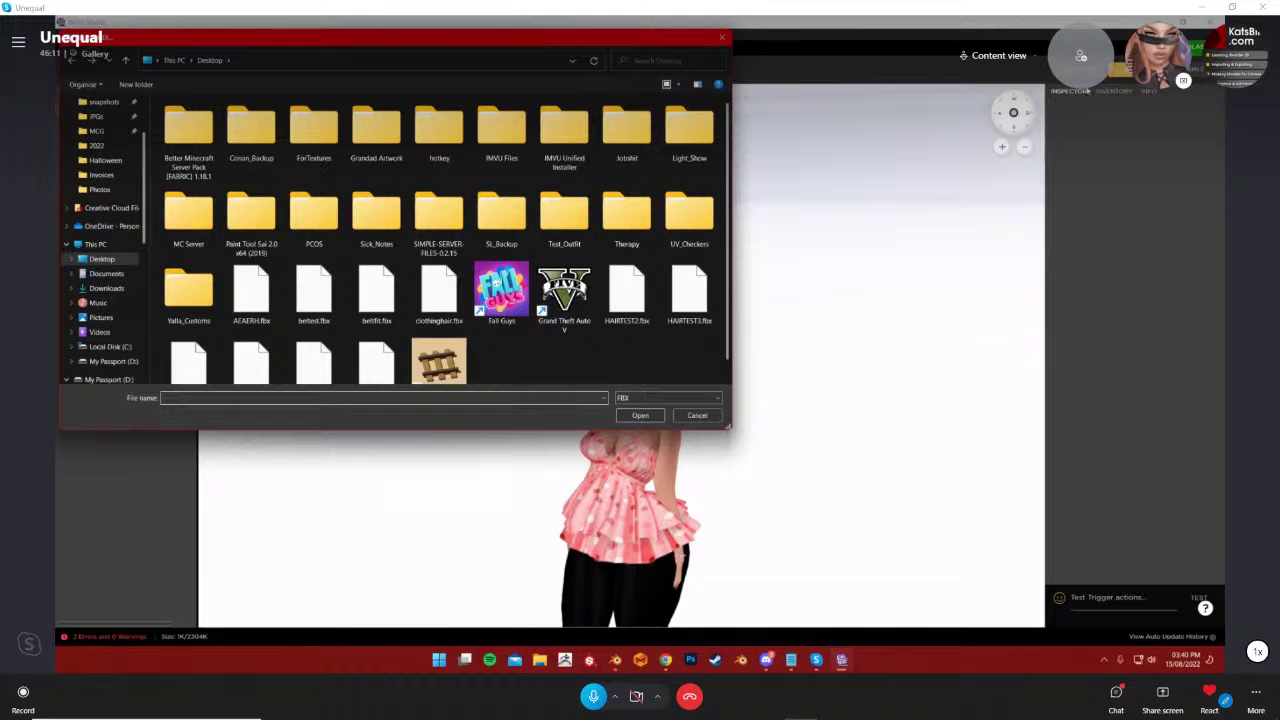
{"action": "scroll", "coordinate": [536, 296], "scroll_direction": "down", "scroll_amount": 1}
{"action": "double_click", "coordinate": [255, 360]}
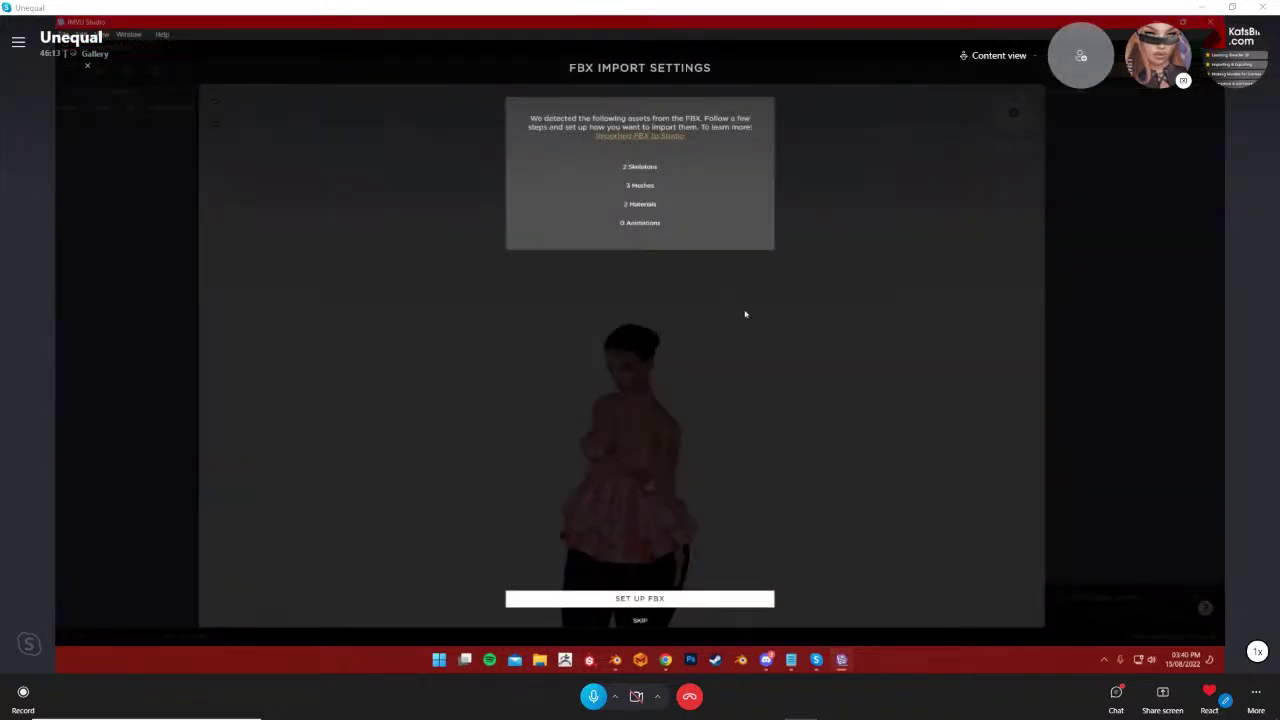
{"action": "left_click", "coordinate": [663, 600]}
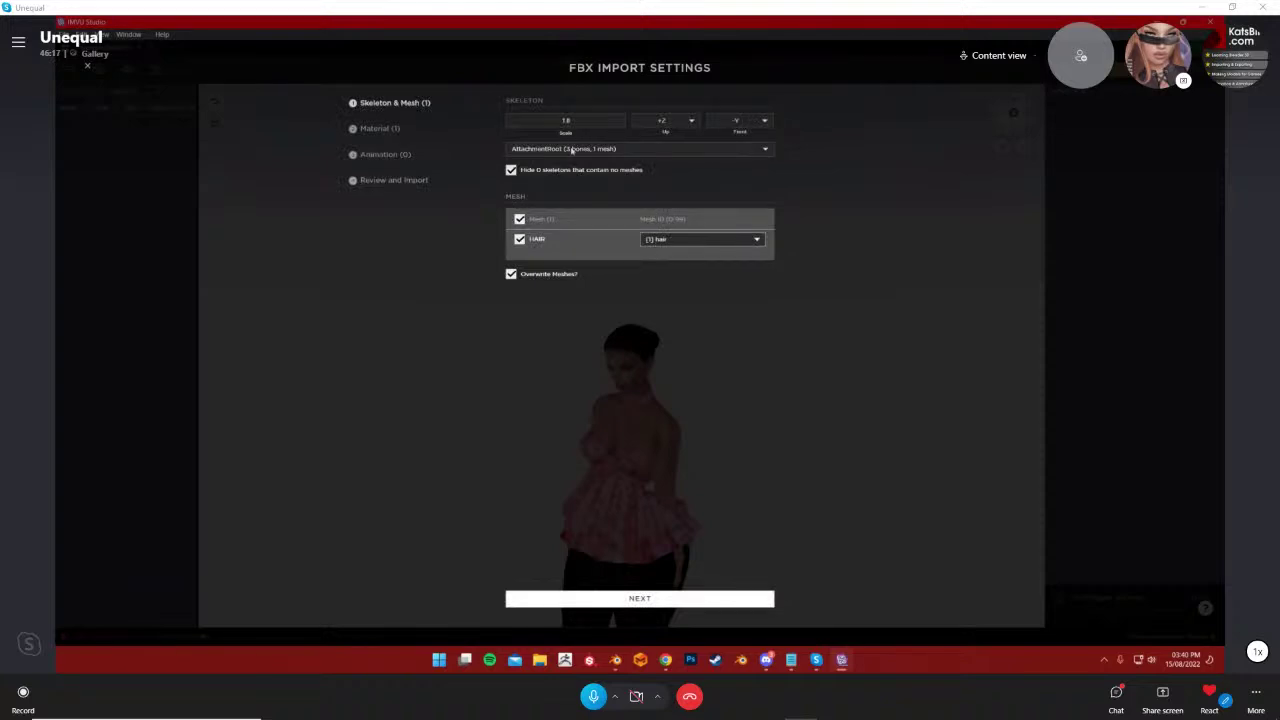
{"action": "left_click", "coordinate": [658, 241]}
{"action": "left_click", "coordinate": [700, 225]}
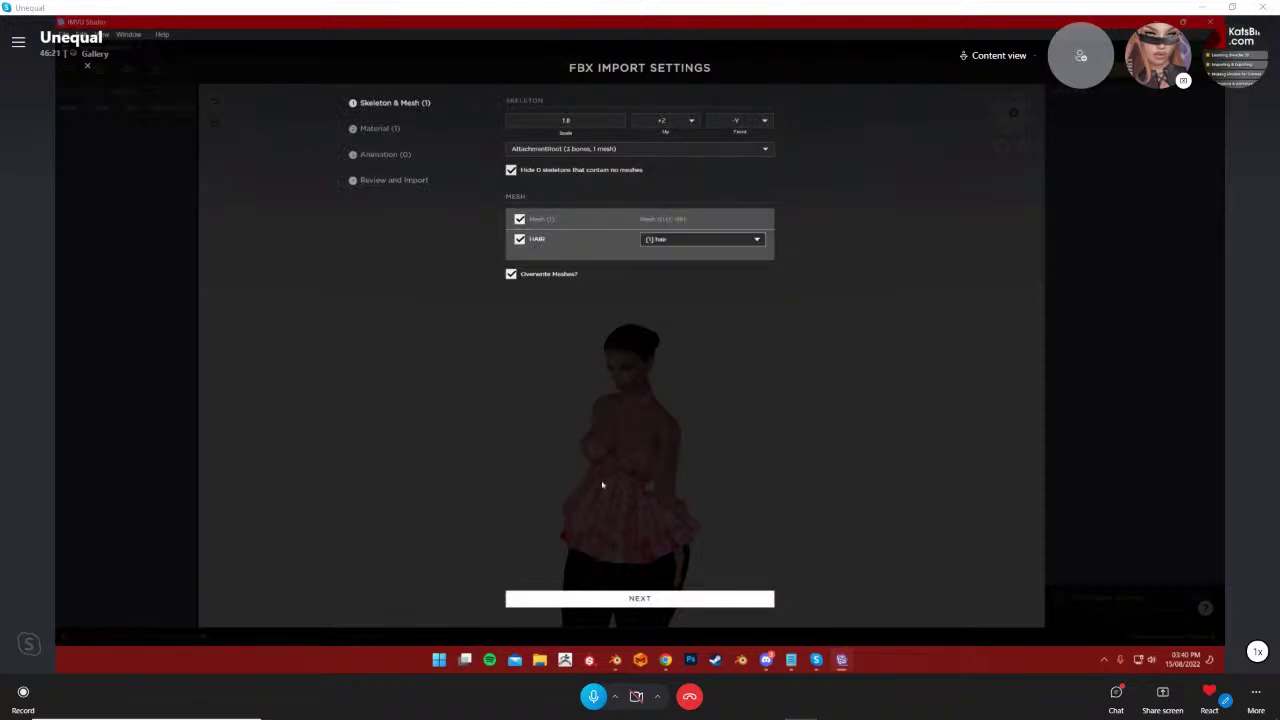
{"action": "left_click", "coordinate": [627, 600]}
Examine the opacity texture of Female_Hair_[4] and compare it with the hair material in Blender, then return to IMVU Studio
{"action": "mouse_move", "coordinate": [737, 150]}
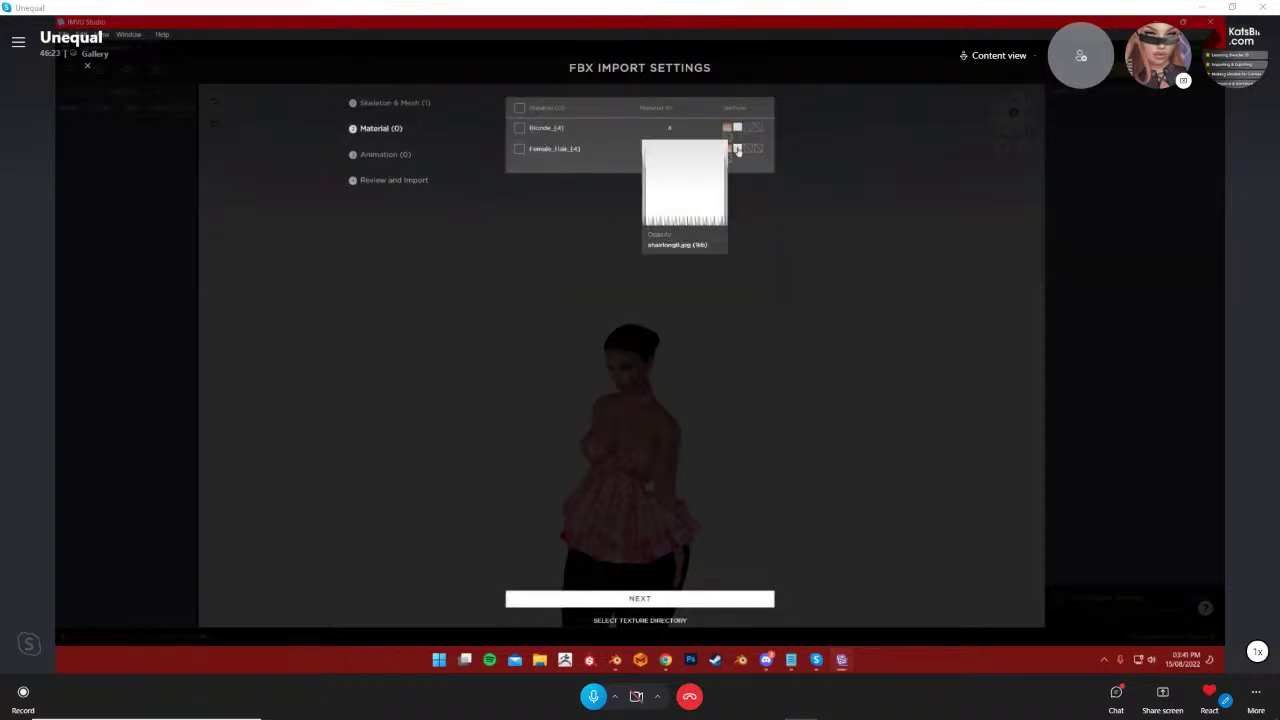
{"action": "left_click", "coordinate": [519, 148]}
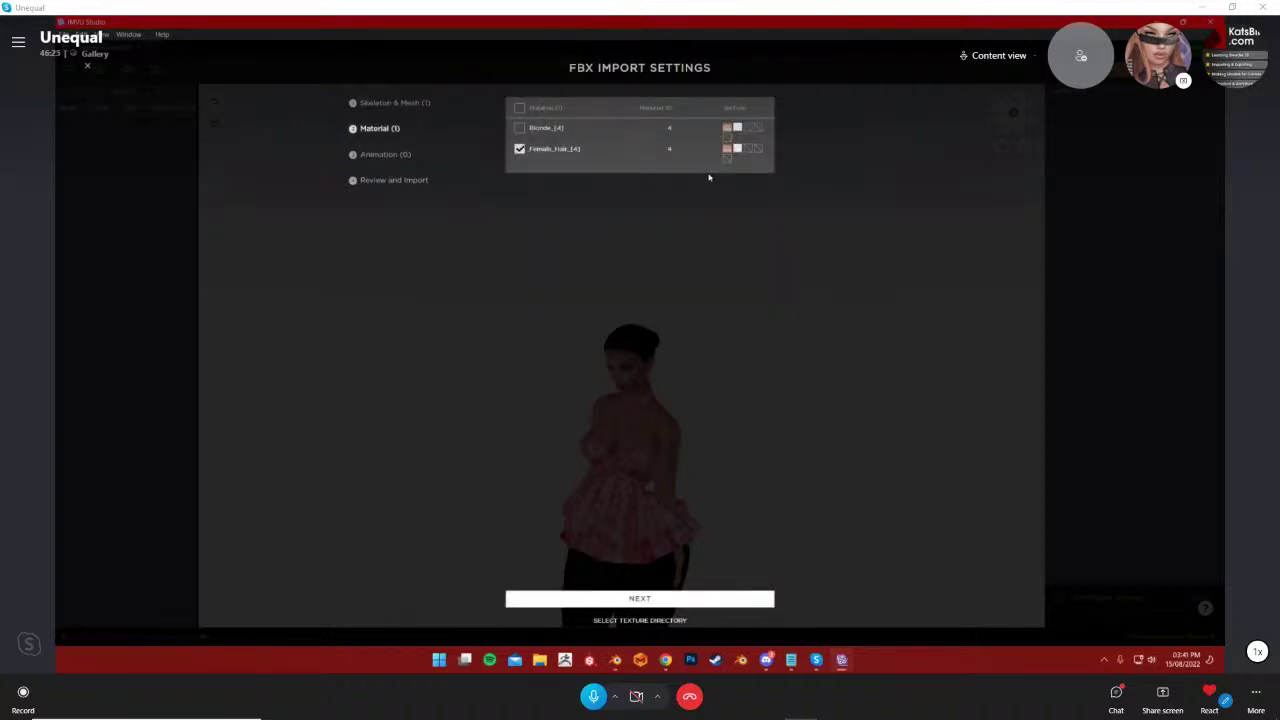
{"action": "left_click", "coordinate": [519, 148]}
{"action": "left_click", "coordinate": [615, 662]}
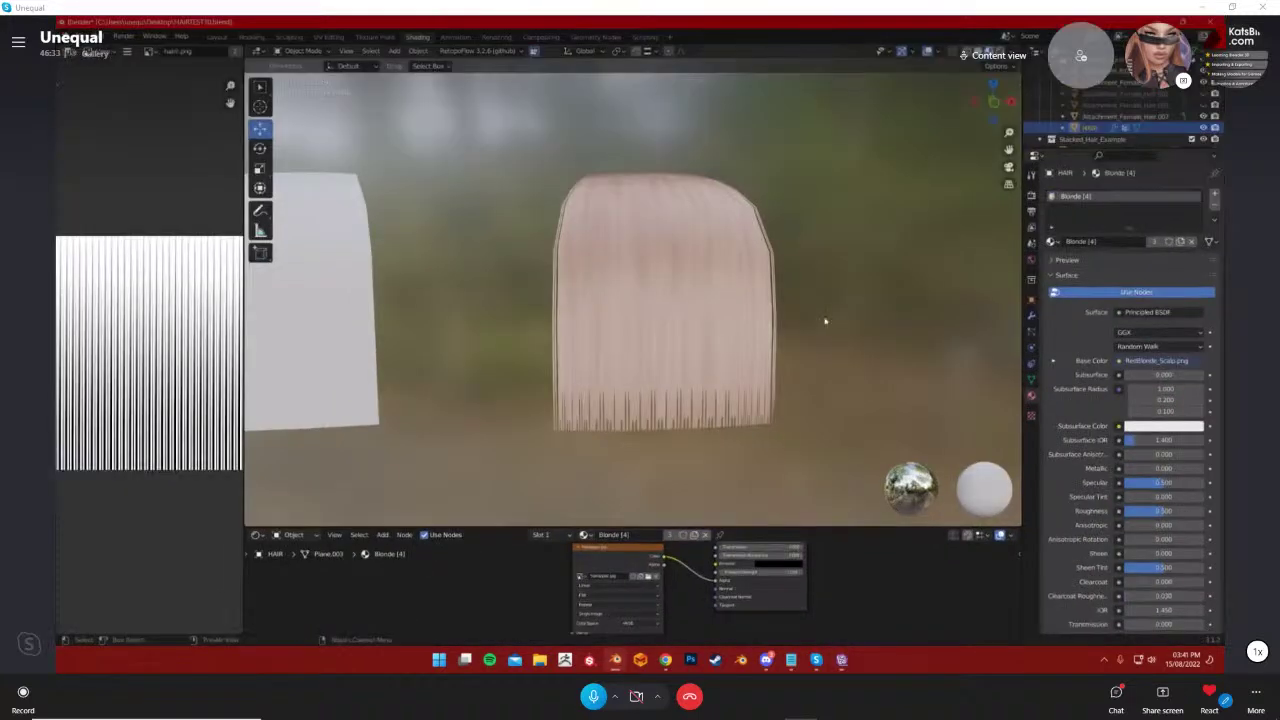
{"action": "left_click", "coordinate": [615, 660]}
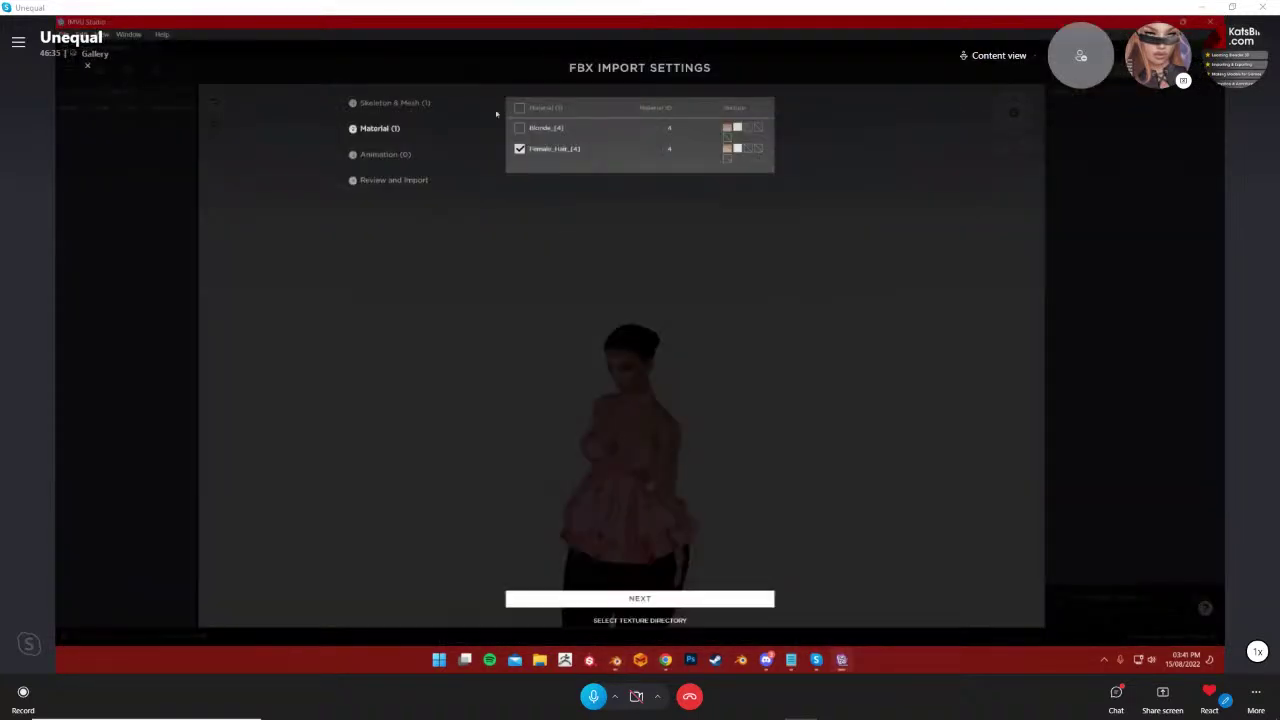
Import the HAIR mesh with only the Blonde_[4] material and its textures into the new product
{"action": "mouse_move", "coordinate": [737, 130]}
{"action": "left_click", "coordinate": [638, 598]}
{"action": "left_click", "coordinate": [659, 599]}
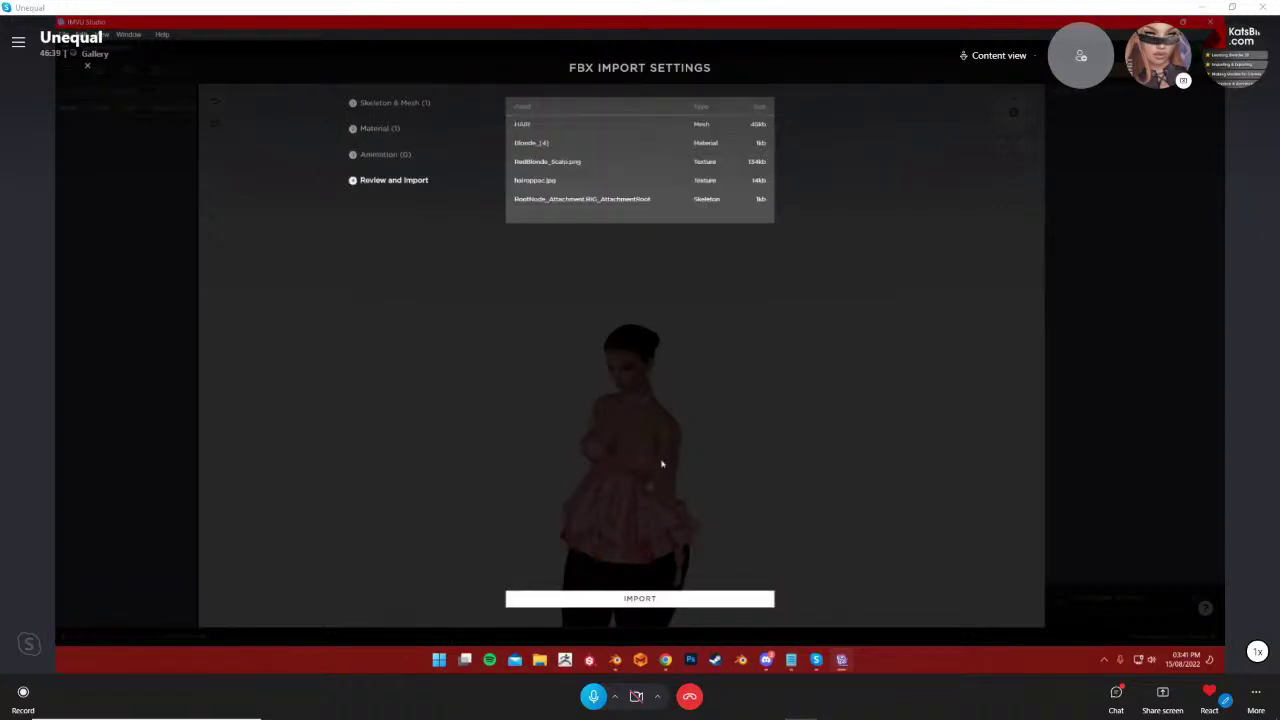
{"action": "left_click", "coordinate": [647, 600]}
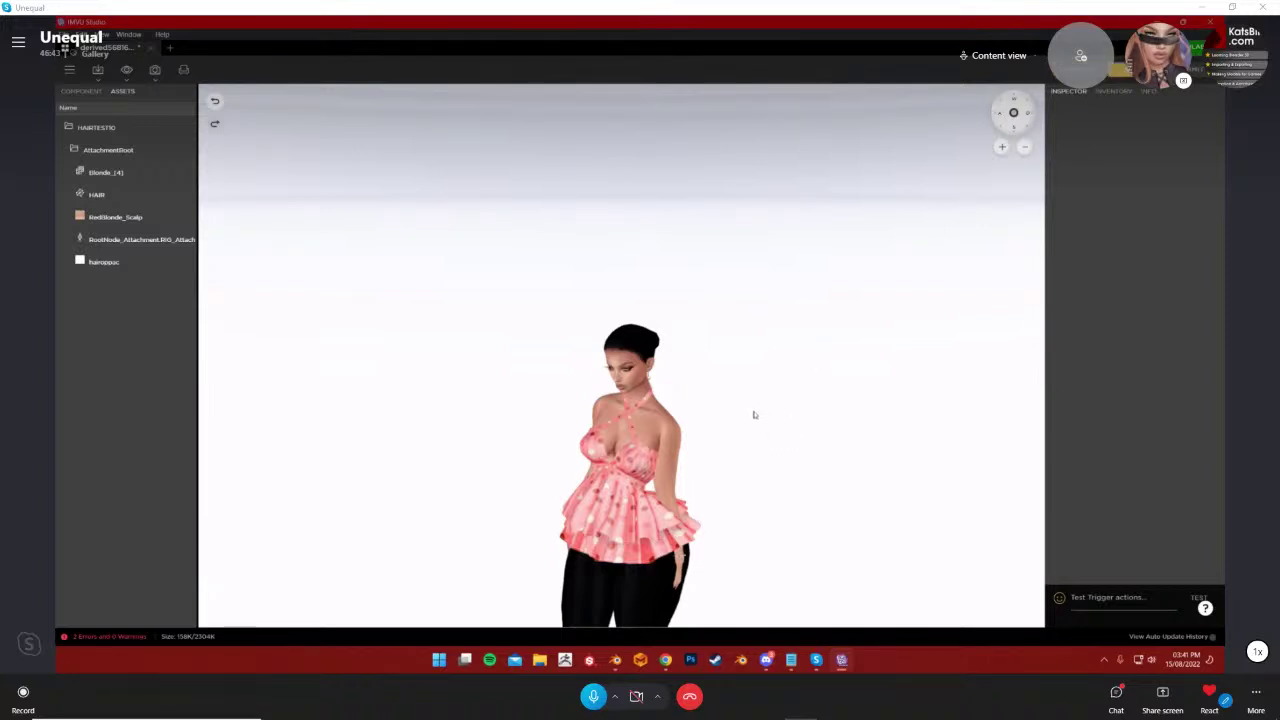
{"action": "scroll", "coordinate": [754, 414], "scroll_direction": "up", "scroll_amount": 5}
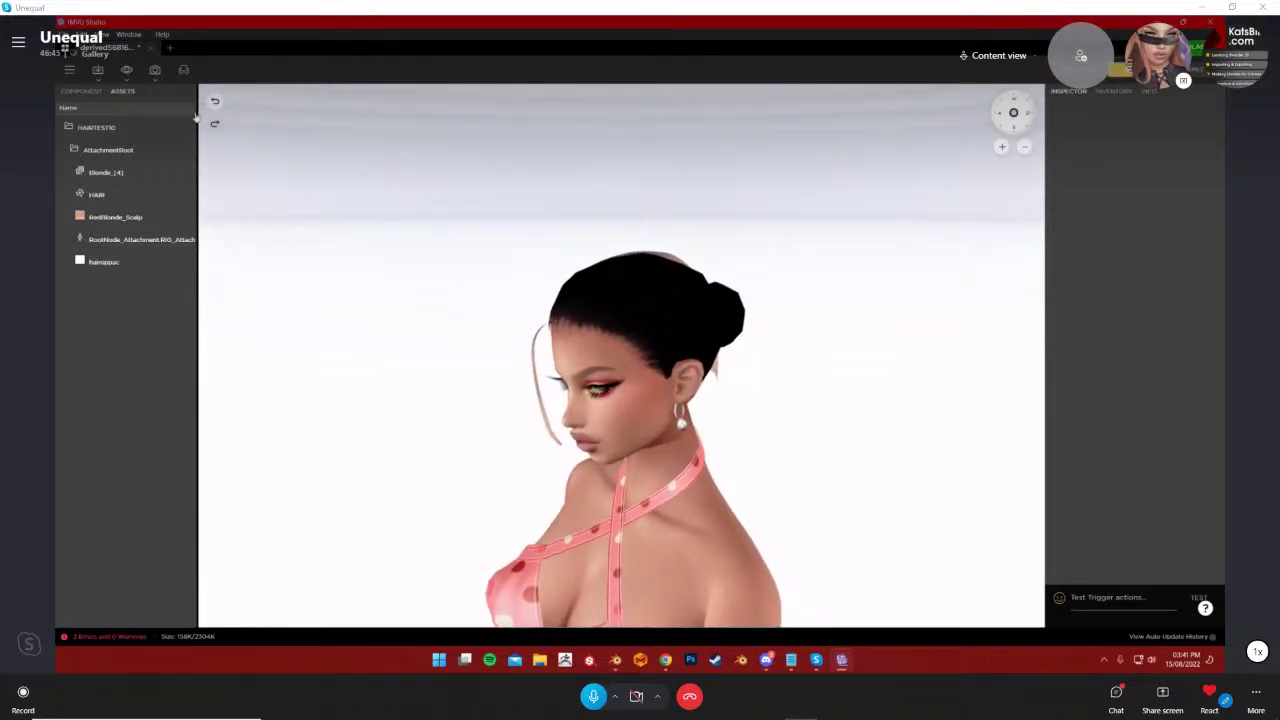
Examine the Blonde_[4] material, the HAIR mesh's material and asset assignment, and the product info of the current product
{"action": "left_click", "coordinate": [81, 91]}
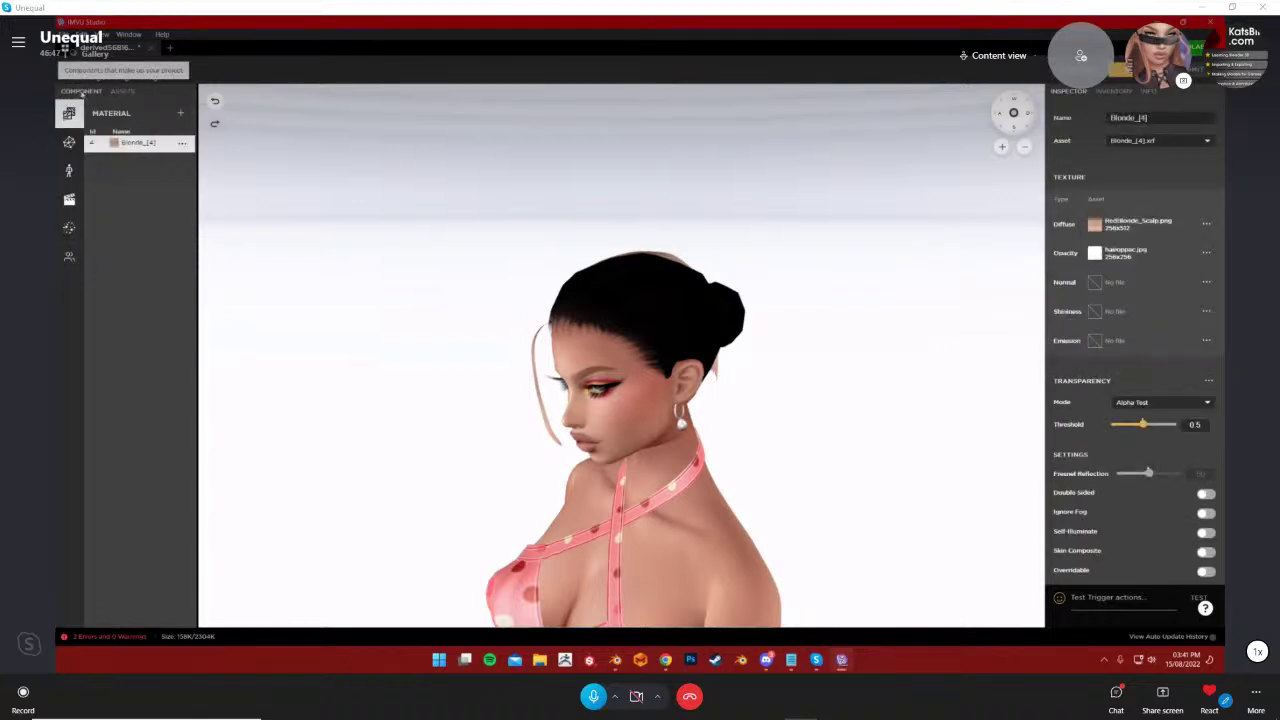
{"action": "left_click", "coordinate": [69, 141]}
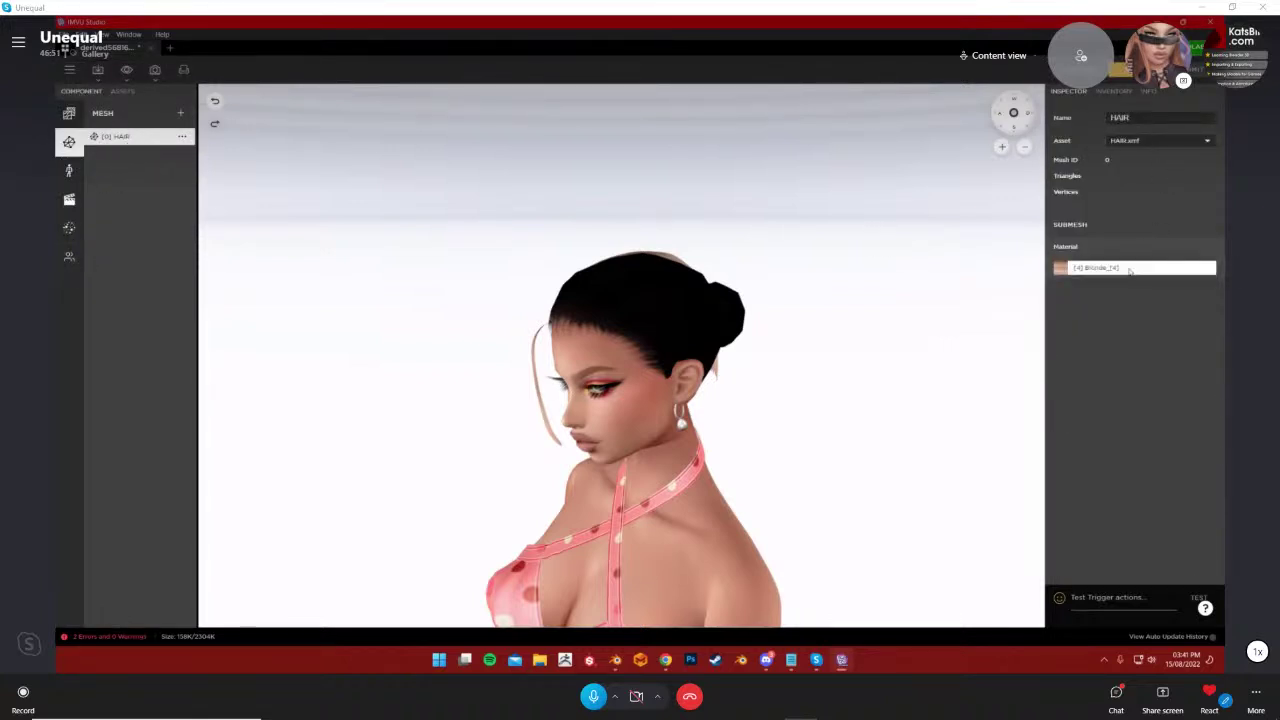
{"action": "left_click", "coordinate": [183, 139]}
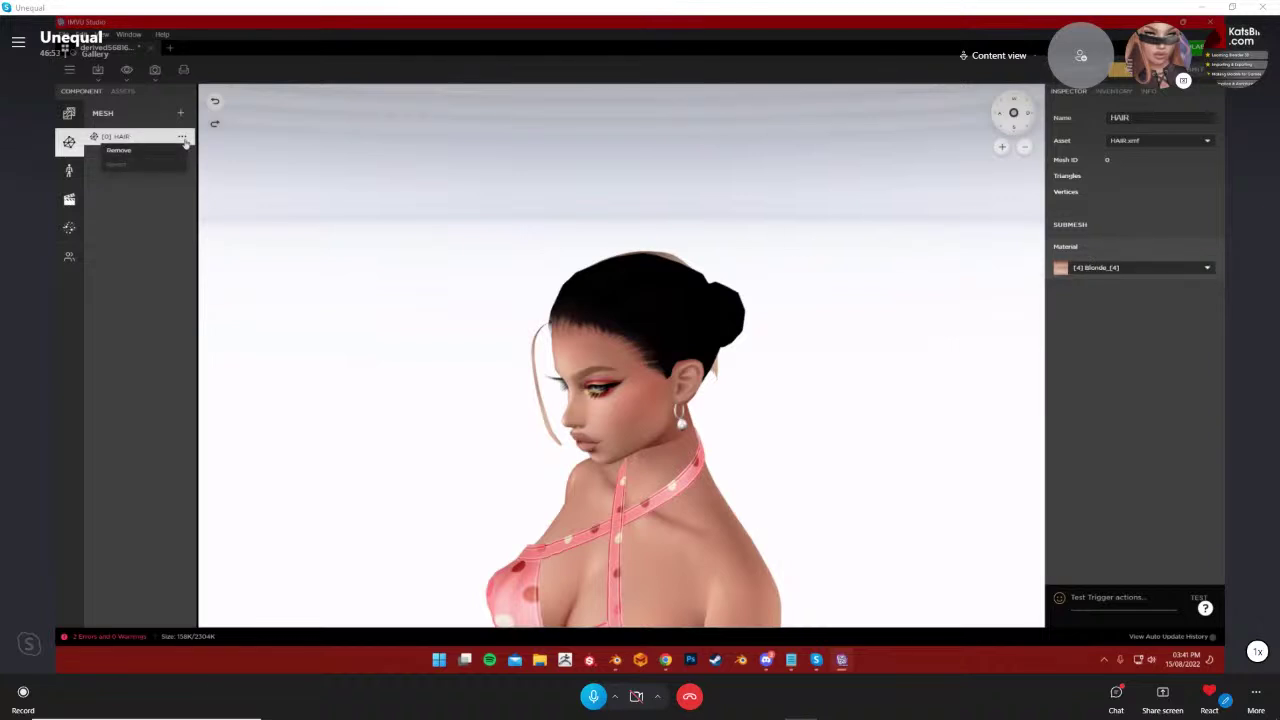
{"action": "left_click", "coordinate": [107, 137]}
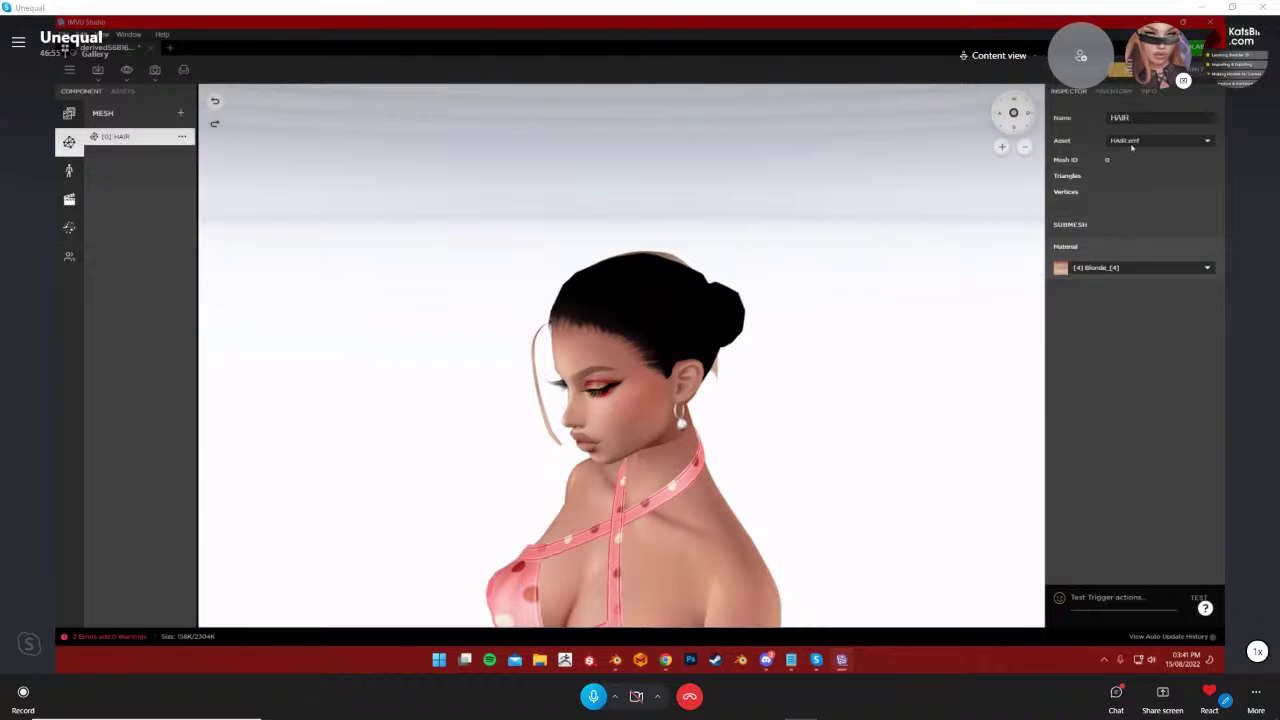
{"action": "left_click", "coordinate": [1148, 91]}
{"action": "scroll", "coordinate": [1100, 250], "scroll_direction": "down", "scroll_amount": 10}
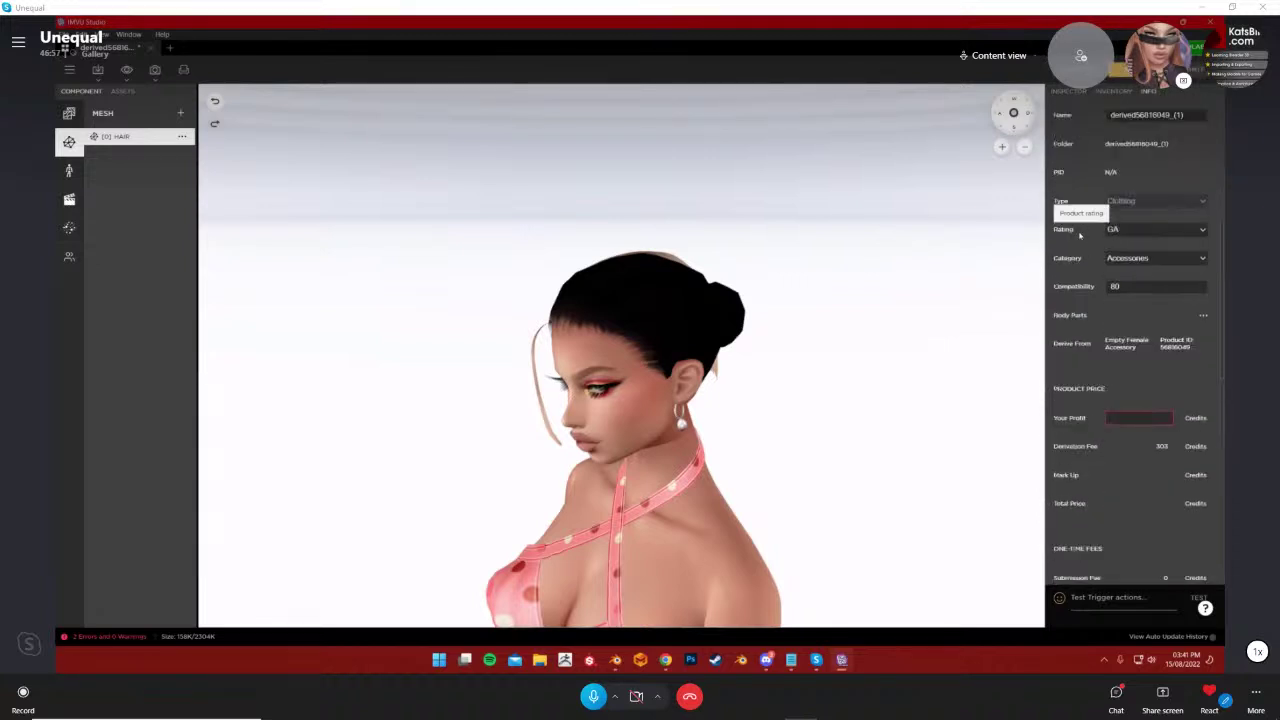
{"action": "scroll", "coordinate": [1083, 238], "scroll_direction": "down", "scroll_amount": 3}
{"action": "scroll", "coordinate": [1075, 180], "scroll_direction": "up", "scroll_amount": 5}
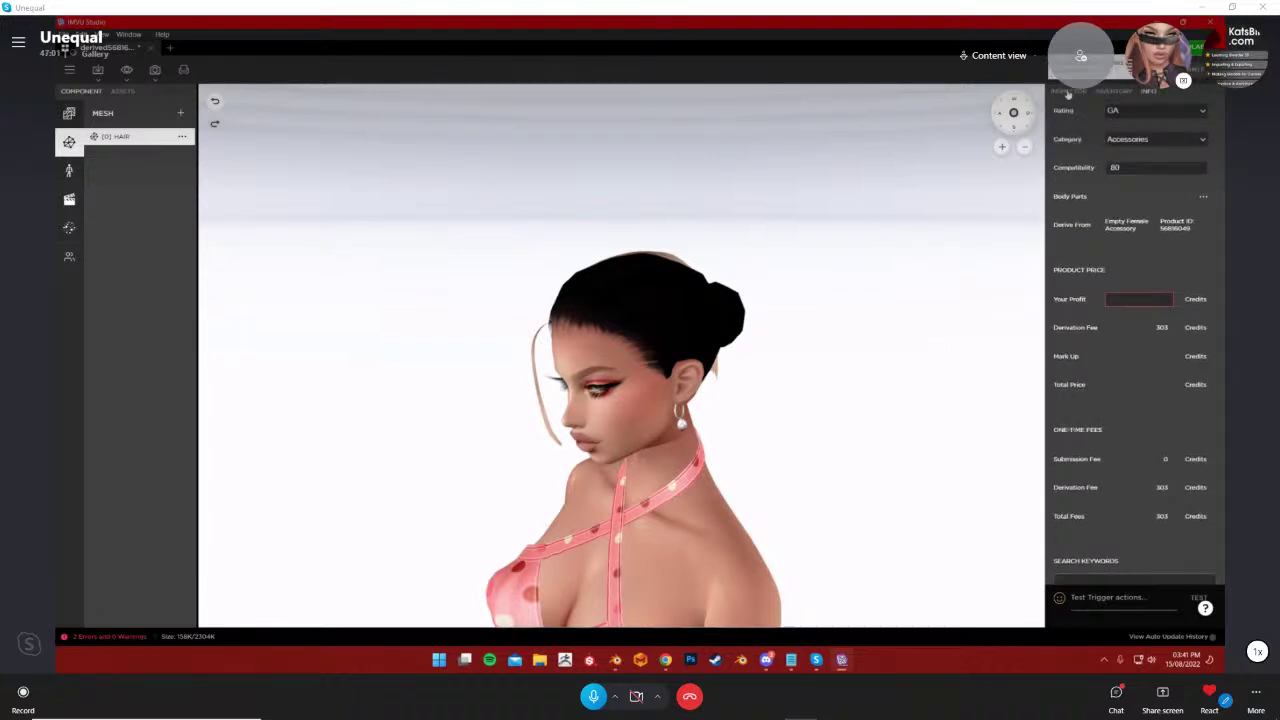
{"action": "scroll", "coordinate": [1082, 176], "scroll_direction": "up", "scroll_amount": 3}
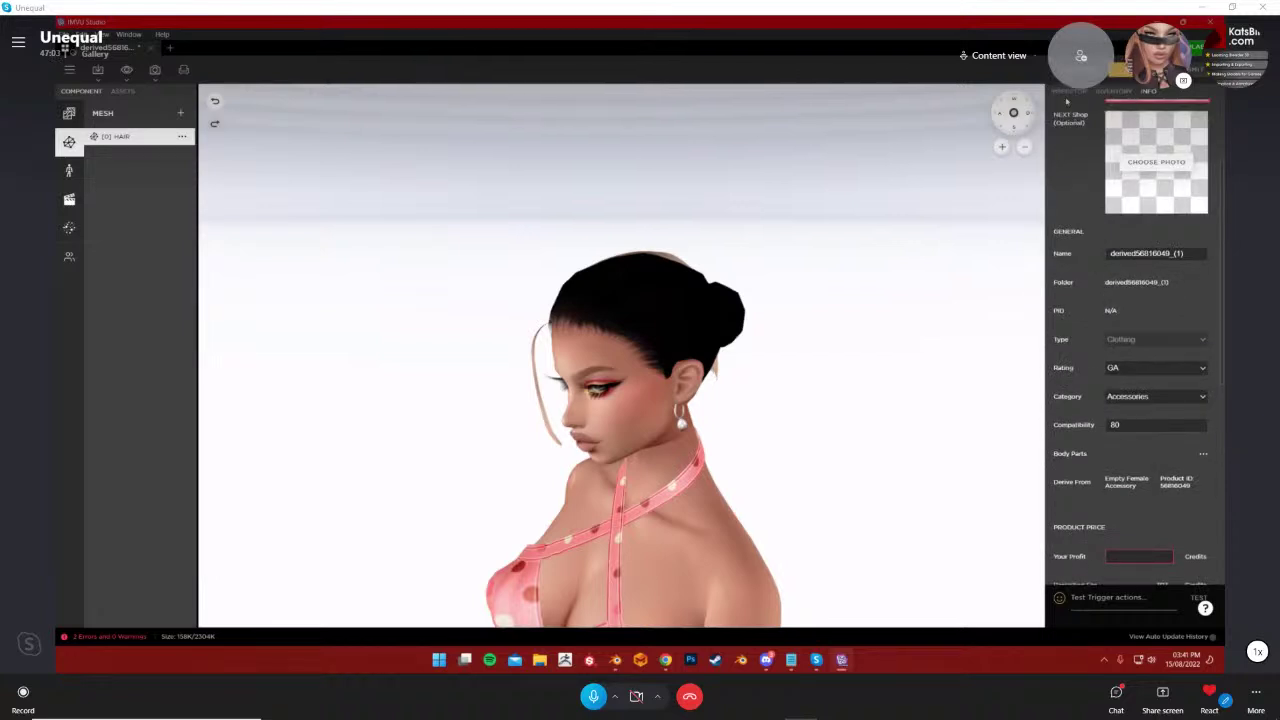
{"action": "left_click", "coordinate": [1068, 91]}
{"action": "left_click", "coordinate": [1127, 141]}
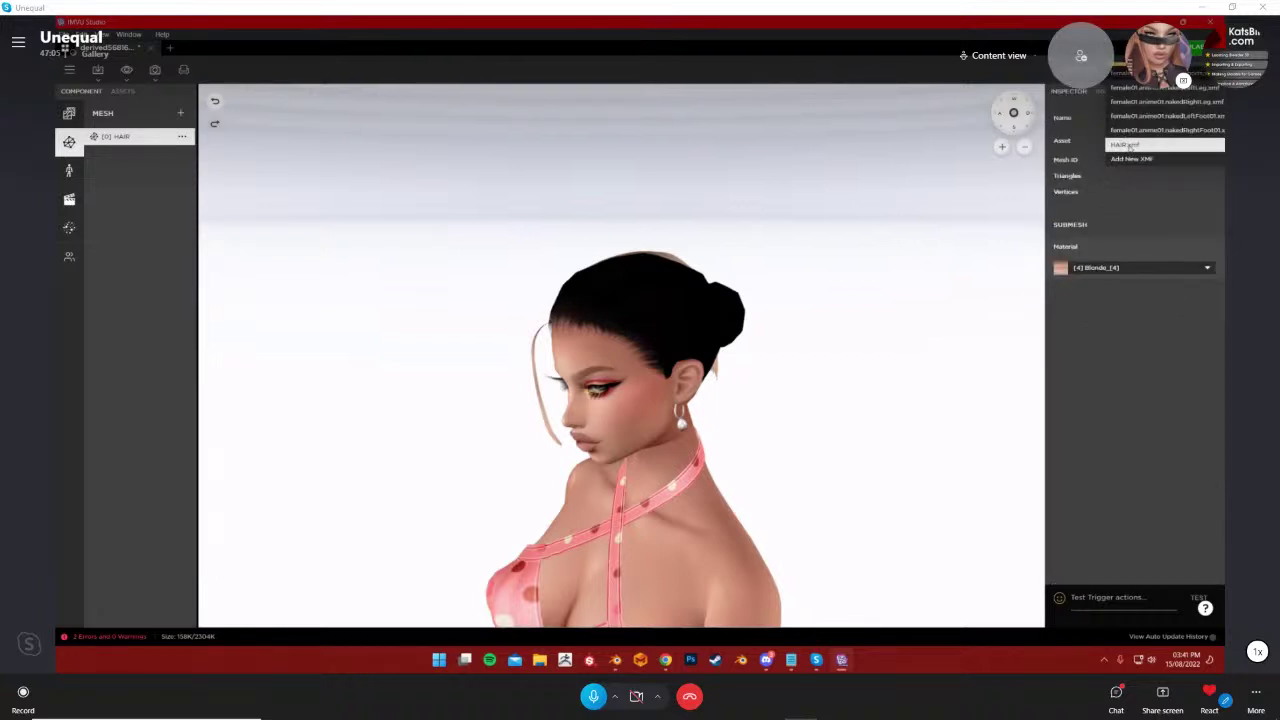
{"action": "left_click", "coordinate": [1127, 145]}
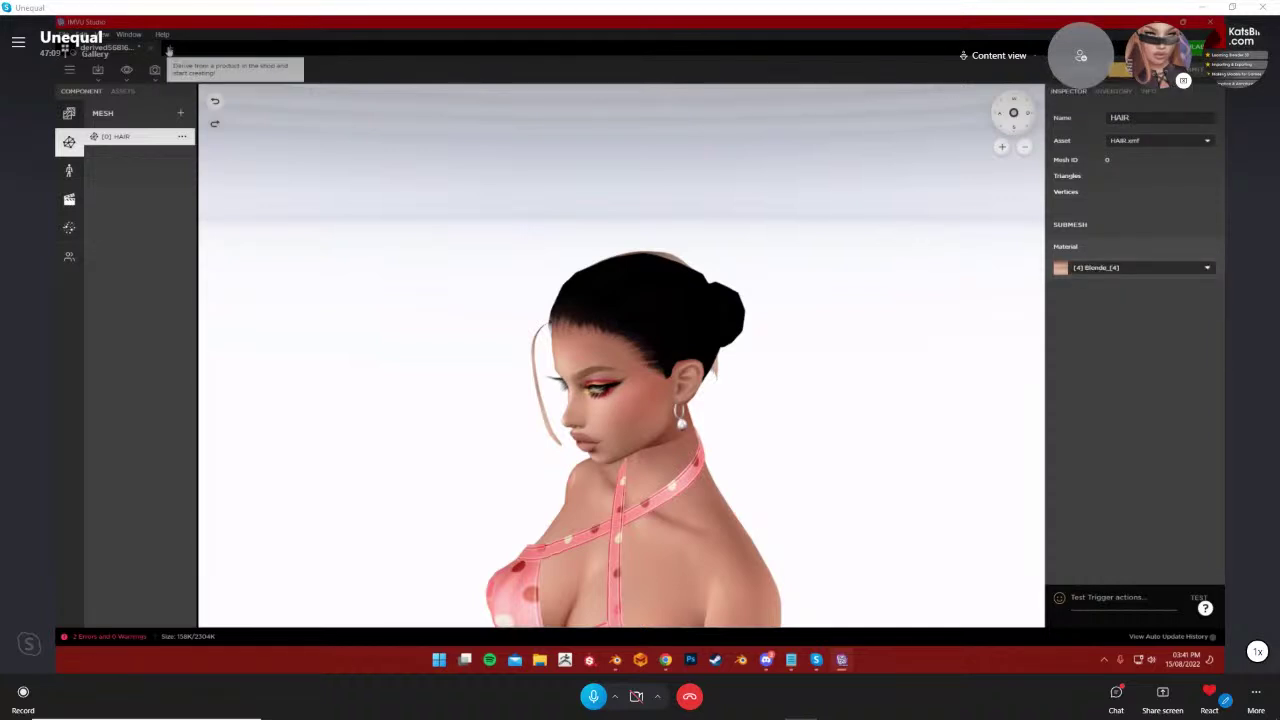
Derive another product from the Empty Female Accessory base and compare its view with the previous product
{"action": "left_click", "coordinate": [169, 50]}
{"action": "left_click", "coordinate": [285, 186]}
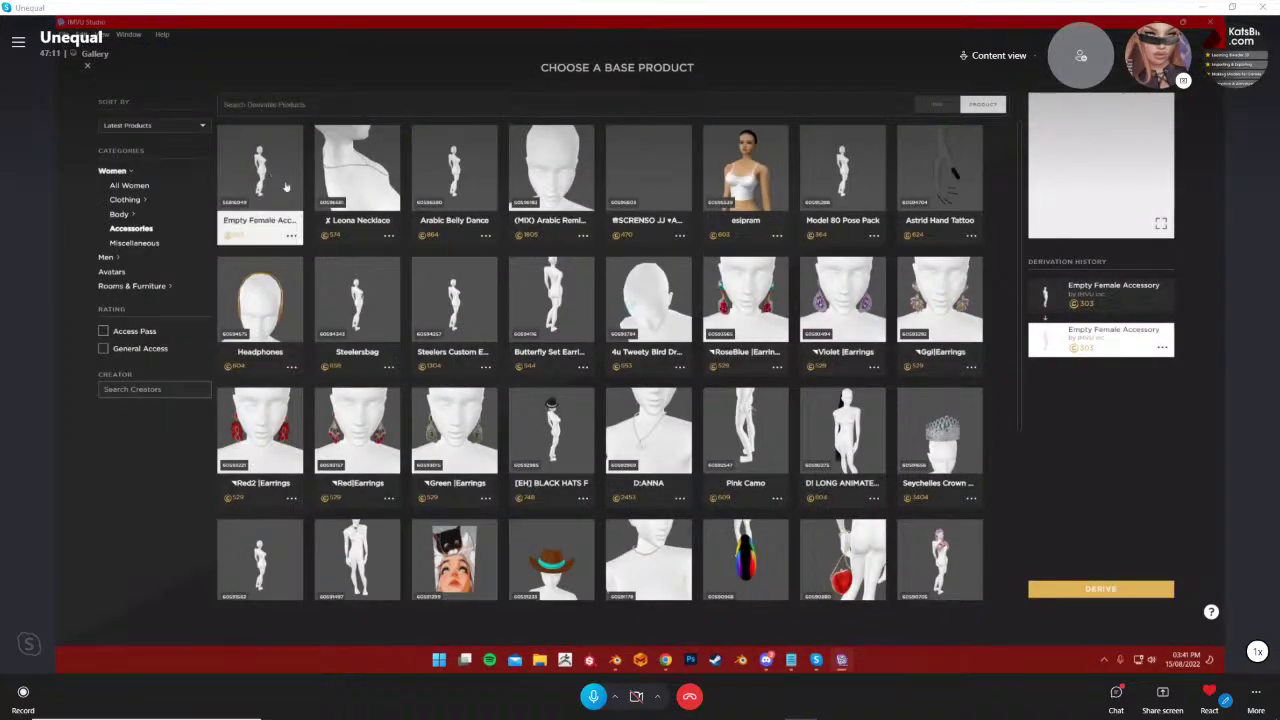
{"action": "left_click", "coordinate": [1100, 590]}
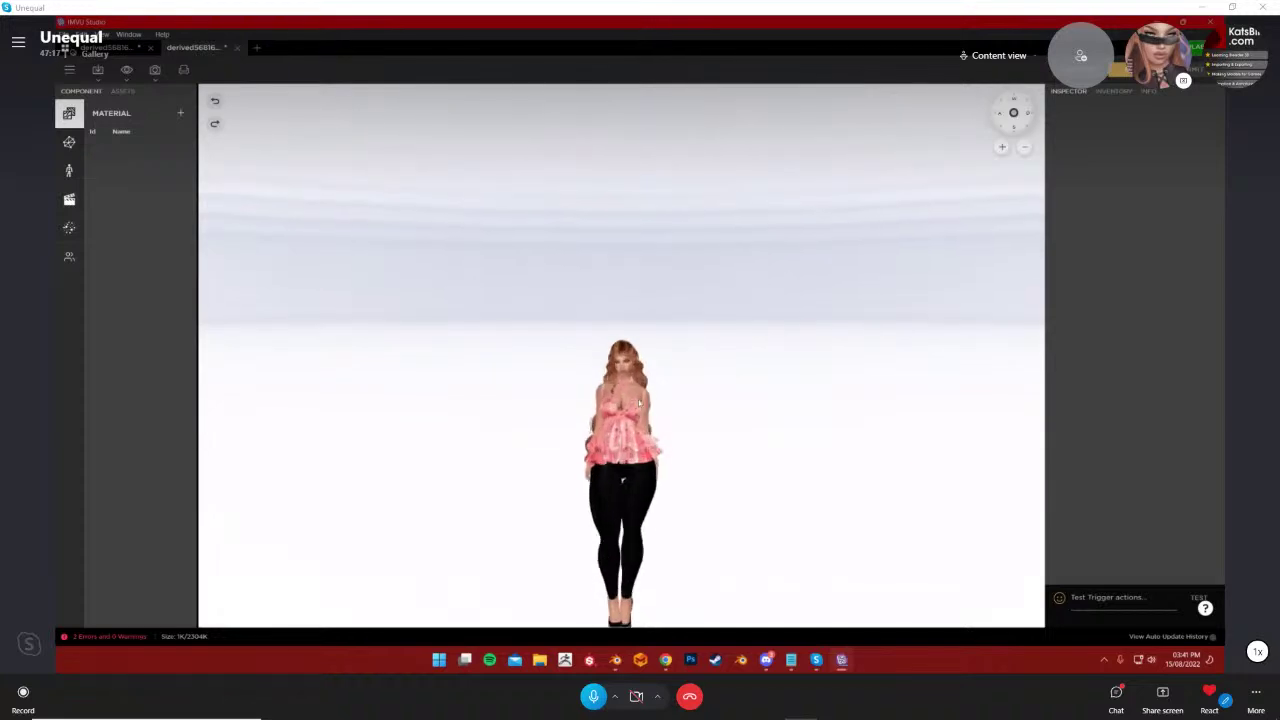
{"action": "left_click", "coordinate": [105, 47]}
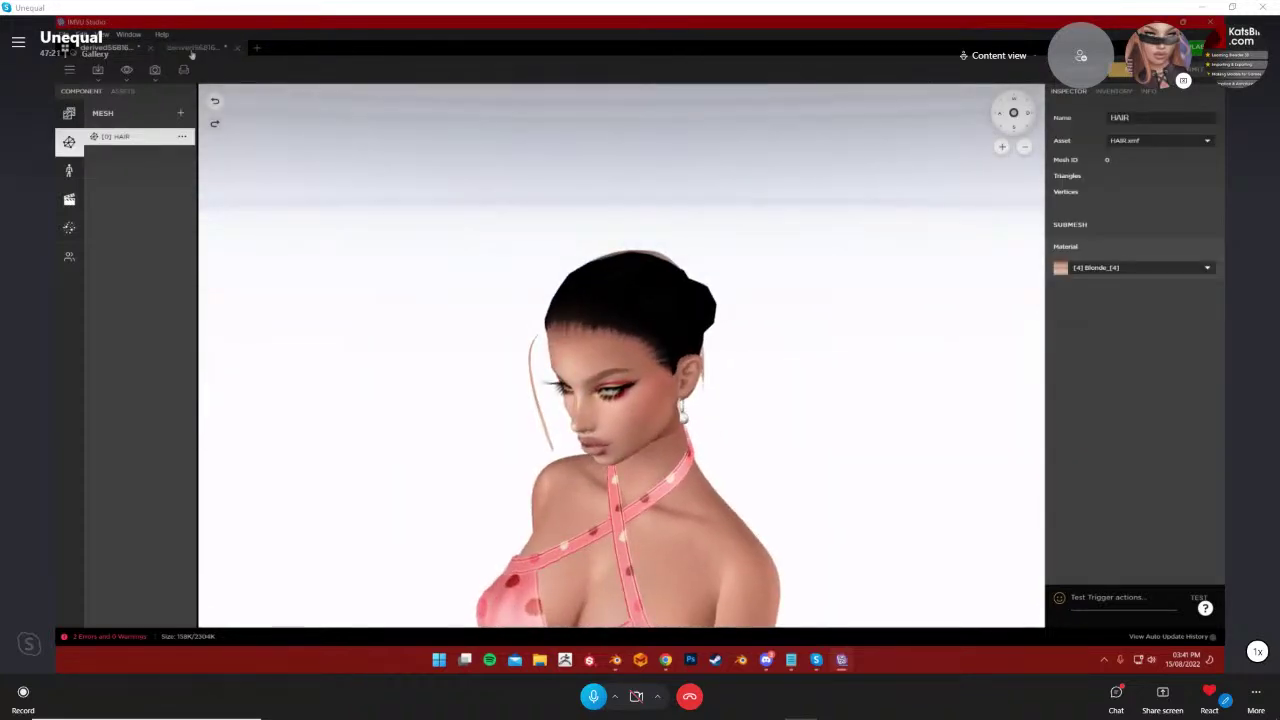
{"action": "left_click", "coordinate": [193, 49]}
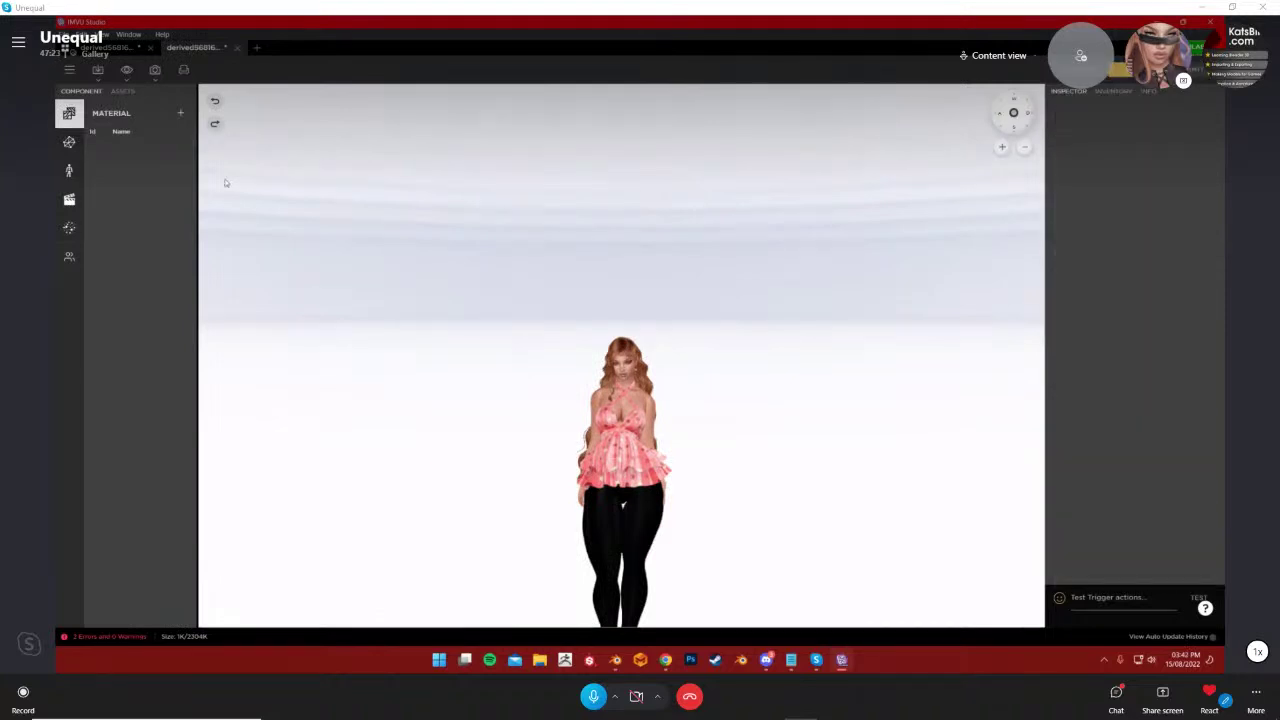
Set up the HAIRTEST10 FBX for import, choose the mesh ID for the HAIR mesh and continue to the material settings
{"action": "left_click", "coordinate": [98, 72]}
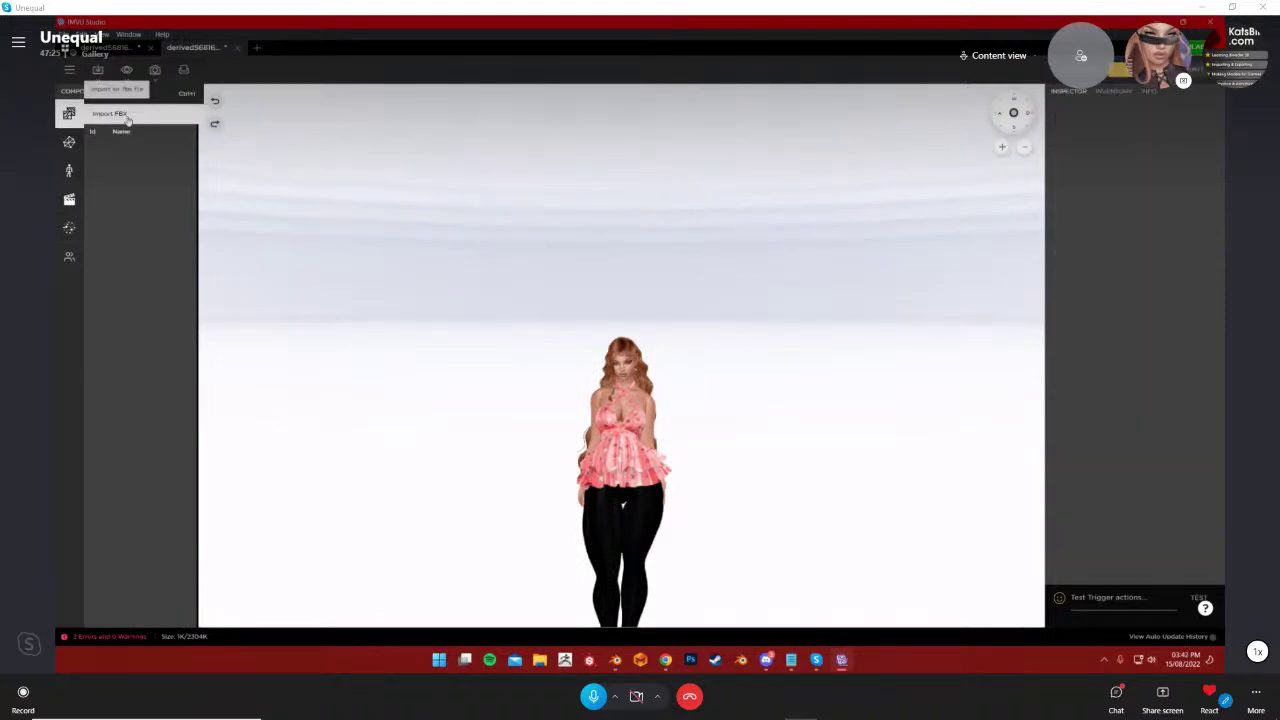
{"action": "left_click", "coordinate": [126, 117]}
{"action": "double_click", "coordinate": [251, 350]}
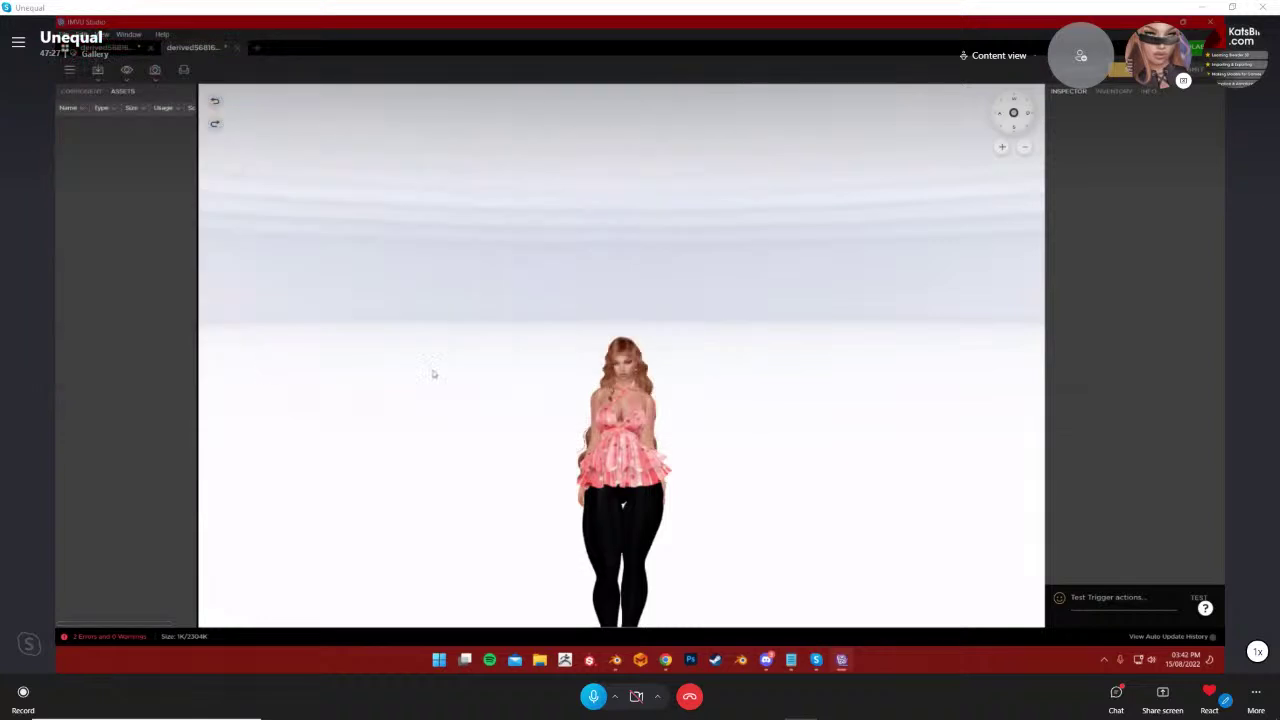
{"action": "left_click", "coordinate": [660, 598]}
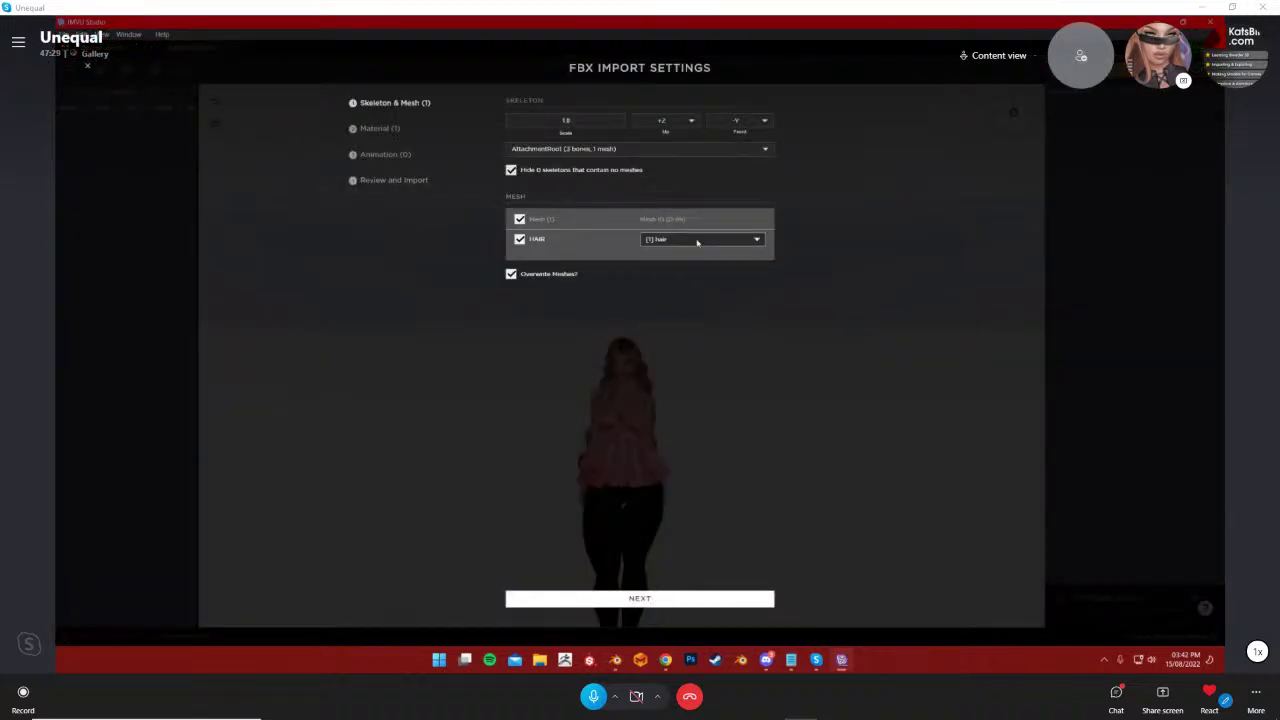
{"action": "left_click", "coordinate": [698, 240]}
{"action": "left_click", "coordinate": [679, 212]}
{"action": "left_click", "coordinate": [634, 600]}
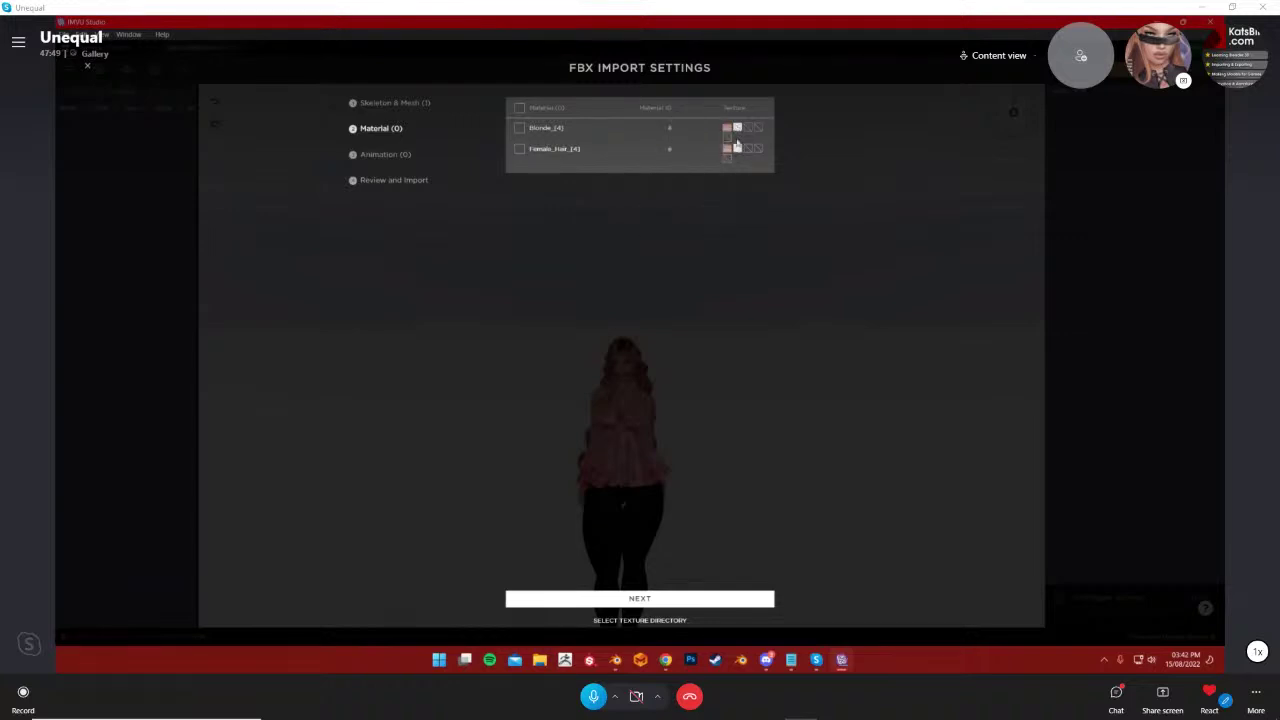
Select only the Blonde_[4] material and import it with the HAIR mesh, textures and skeleton into the new product
{"action": "left_click", "coordinate": [530, 153]}
{"action": "left_click", "coordinate": [519, 149]}
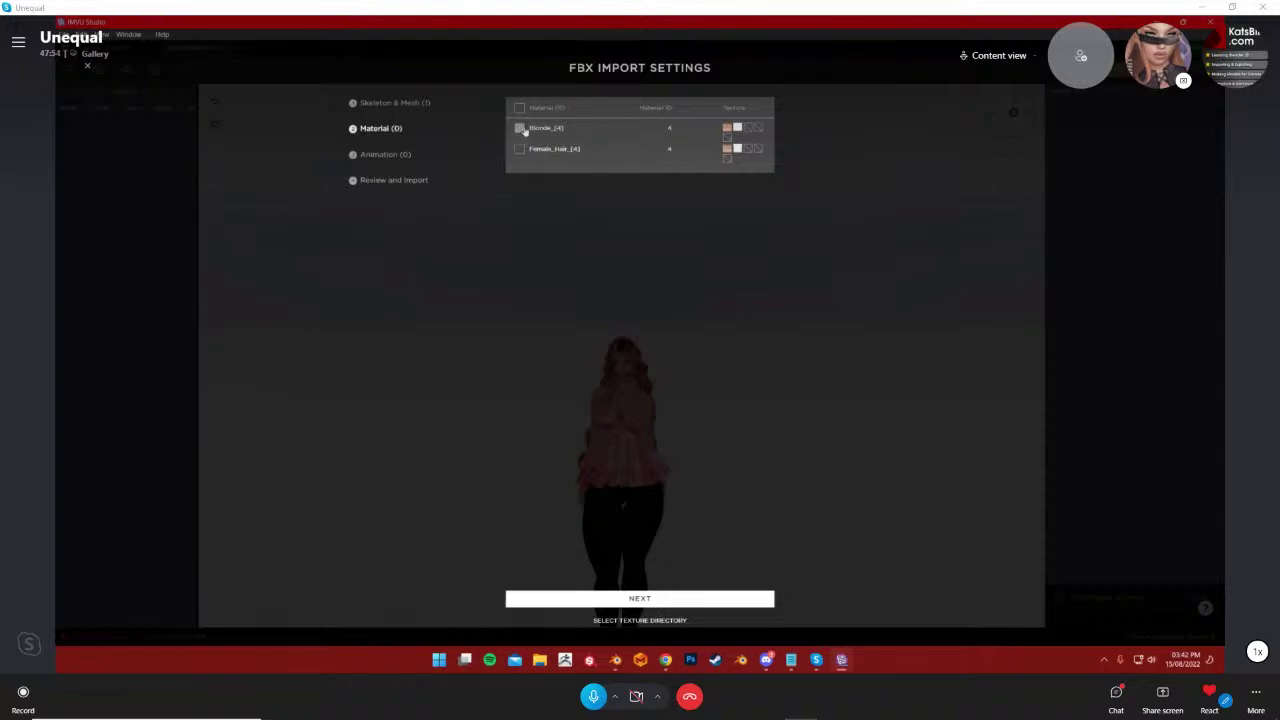
{"action": "left_click", "coordinate": [618, 602]}
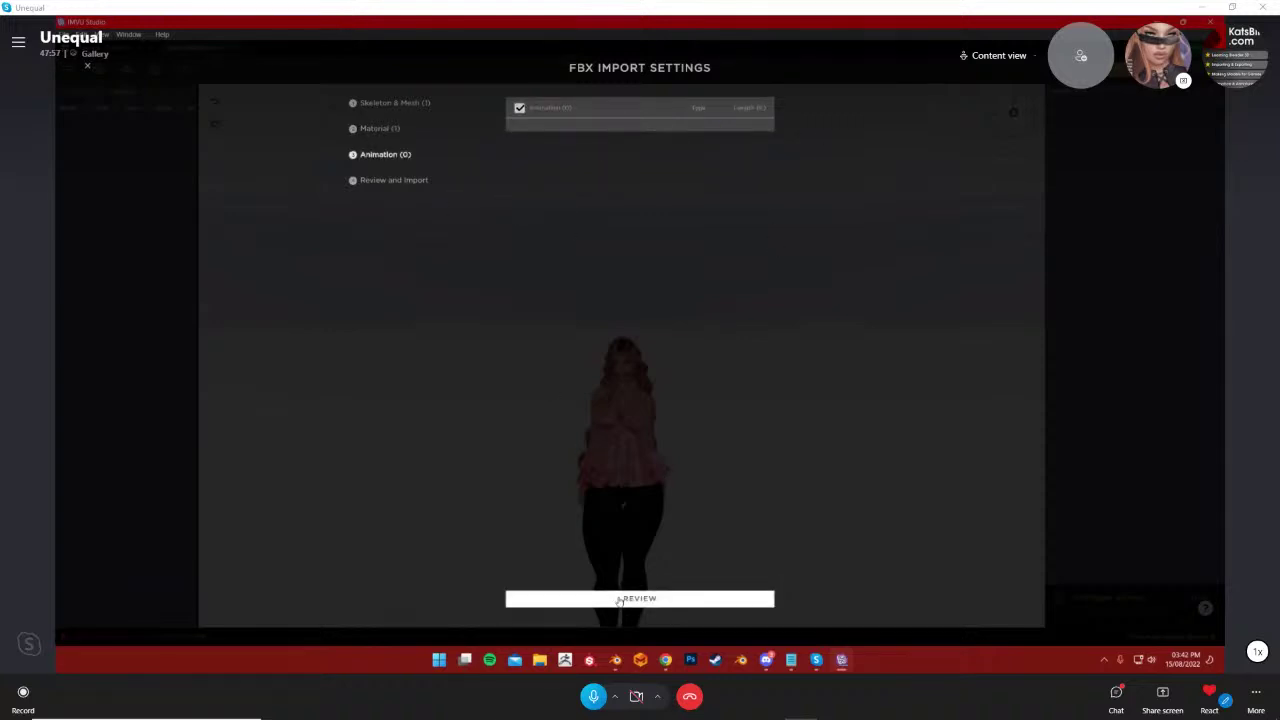
{"action": "left_click", "coordinate": [619, 600]}
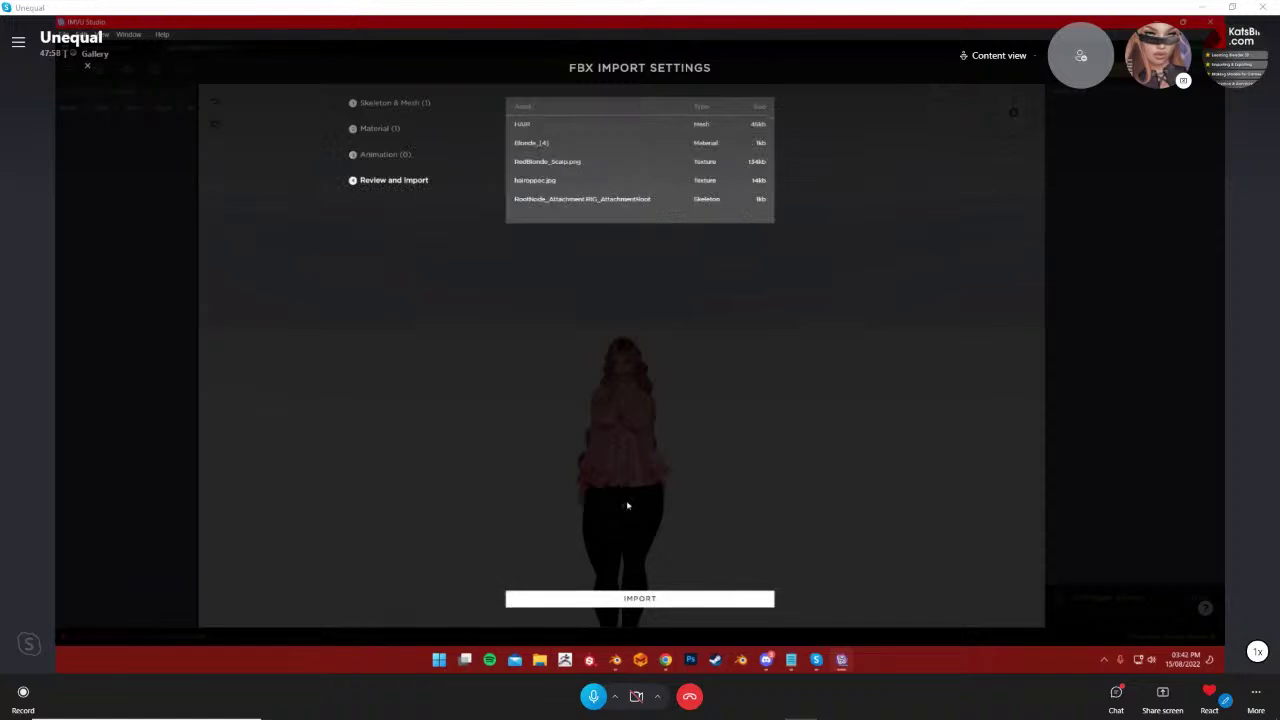
{"action": "left_click", "coordinate": [646, 599]}
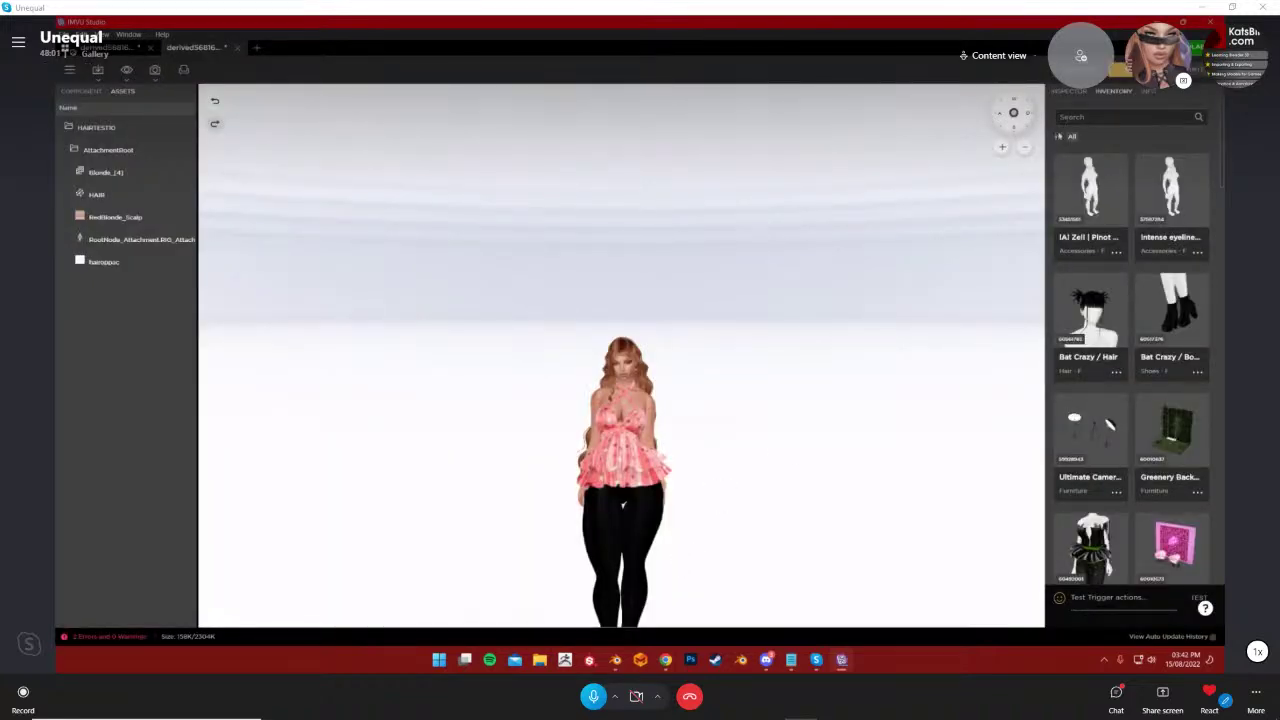
Filter the inventory to items in use and close the filter settings
{"action": "left_click", "coordinate": [1064, 135]}
{"action": "left_click", "coordinate": [1001, 188]}
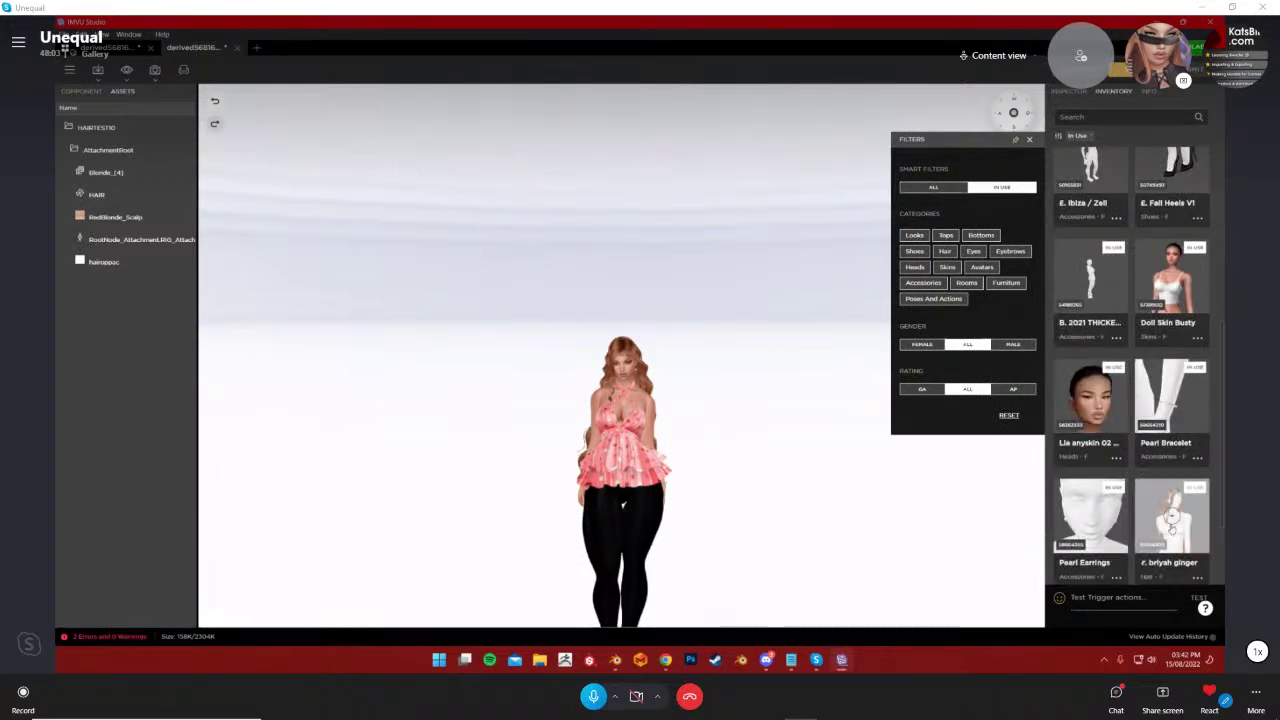
{"action": "left_click", "coordinate": [1068, 92]}
{"action": "scroll", "coordinate": [749, 430], "scroll_direction": "up", "scroll_amount": 6}
{"action": "left_click_drag", "start_coordinate": [749, 430], "coordinate": [766, 400]}
{"action": "left_click", "coordinate": [1030, 140]}
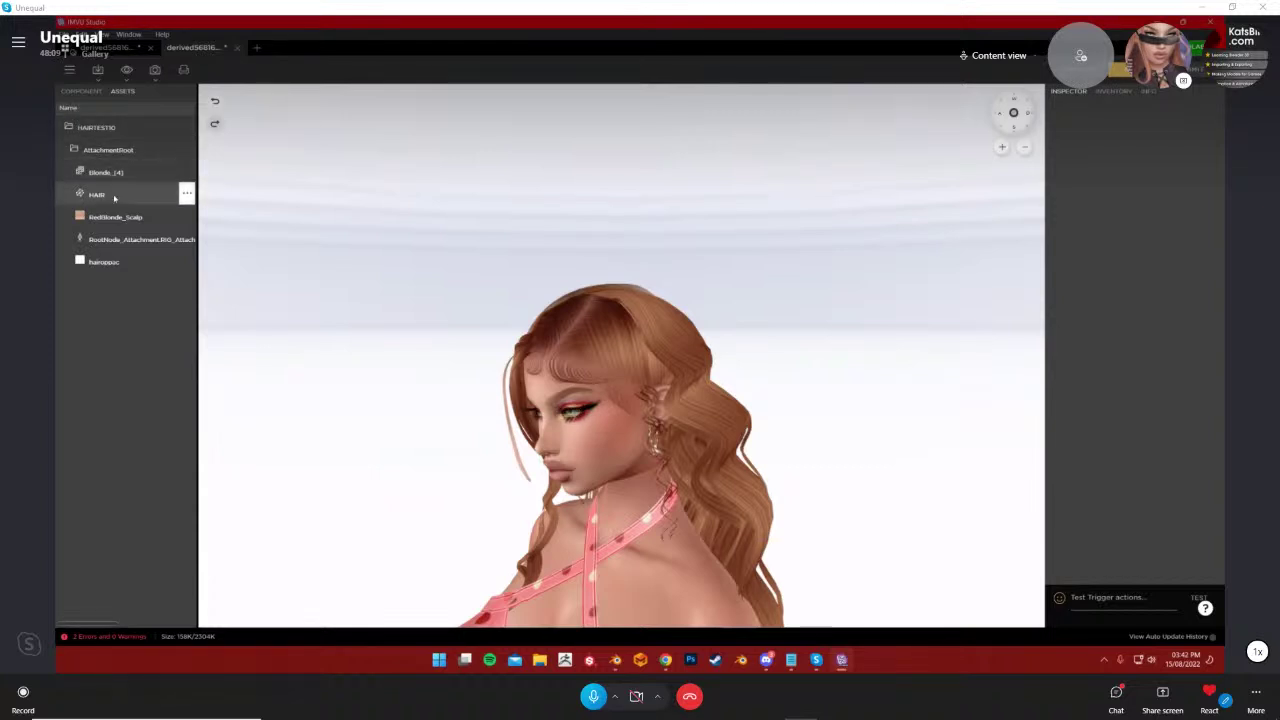
Examine the avatar's hair from the side and check the asset and textures assigned to the Blonde_[4] material
{"action": "right_click_drag", "start_coordinate": [871, 396], "coordinate": [851, 340]}
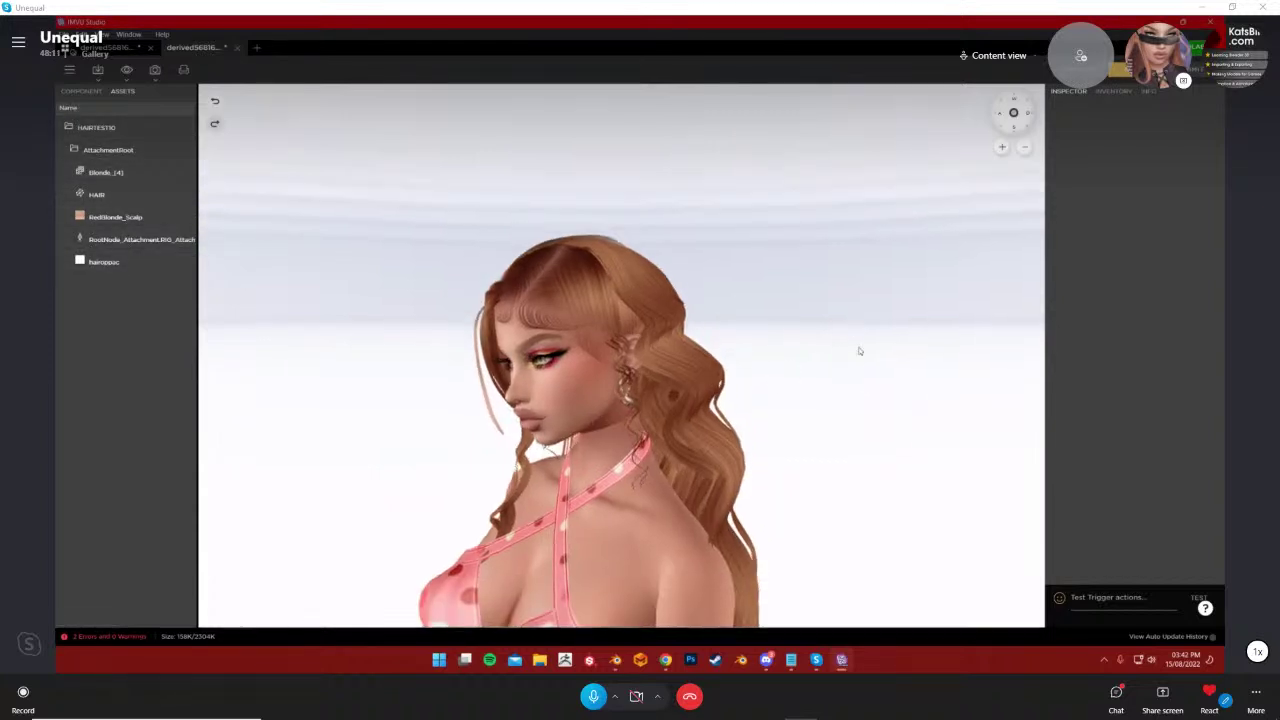
{"action": "left_click_drag", "start_coordinate": [851, 340], "coordinate": [880, 365]}
{"action": "left_click", "coordinate": [1113, 91]}
{"action": "left_click", "coordinate": [1069, 91]}
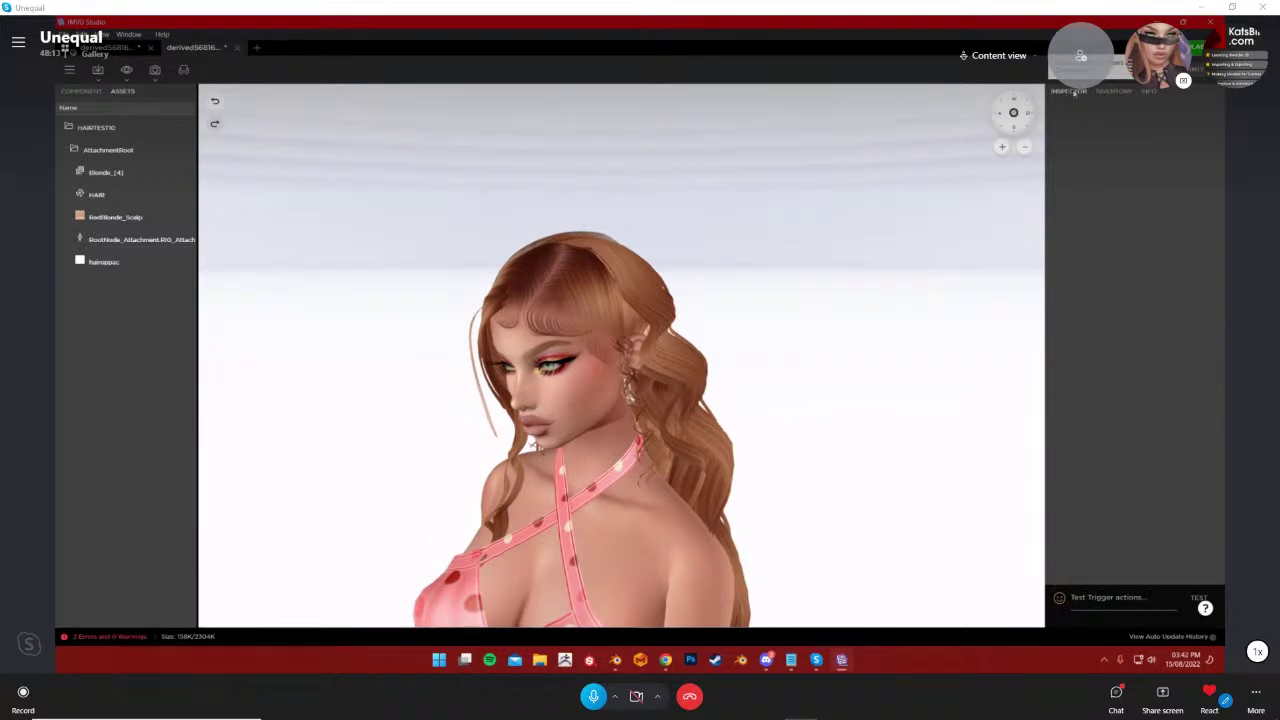
{"action": "left_click", "coordinate": [1147, 92]}
{"action": "left_click", "coordinate": [1072, 92]}
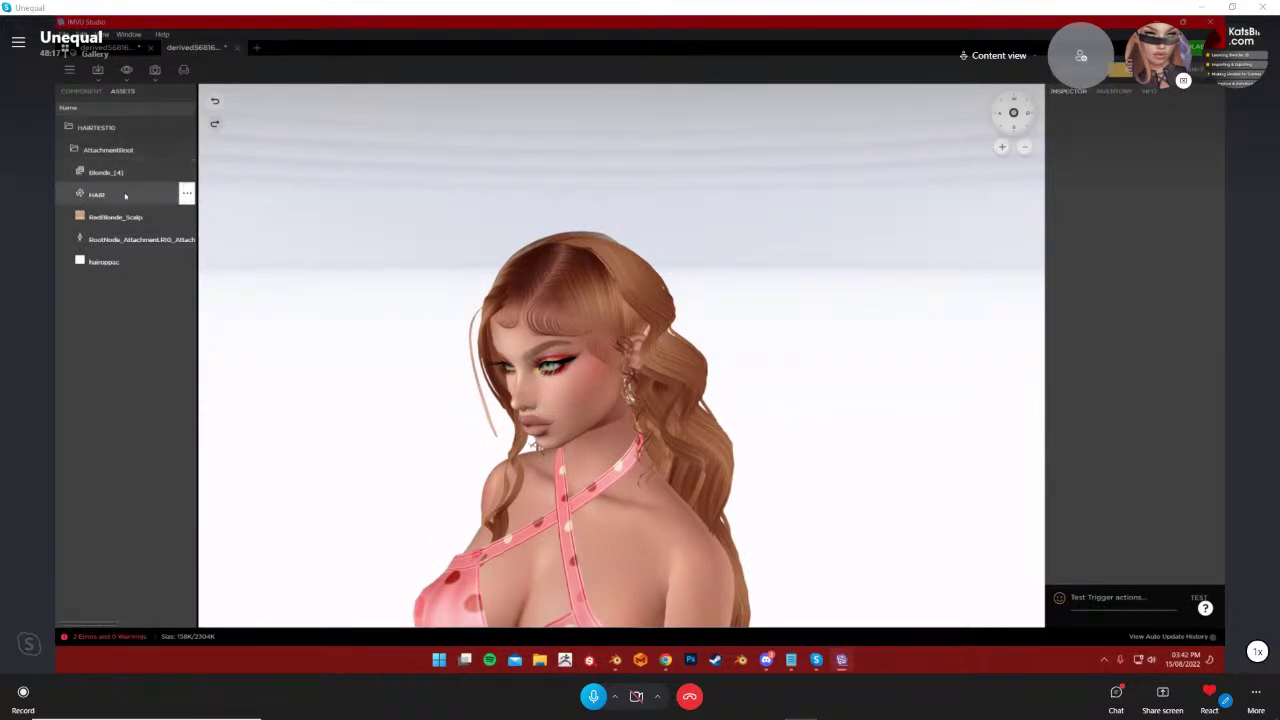
{"action": "left_click", "coordinate": [78, 94]}
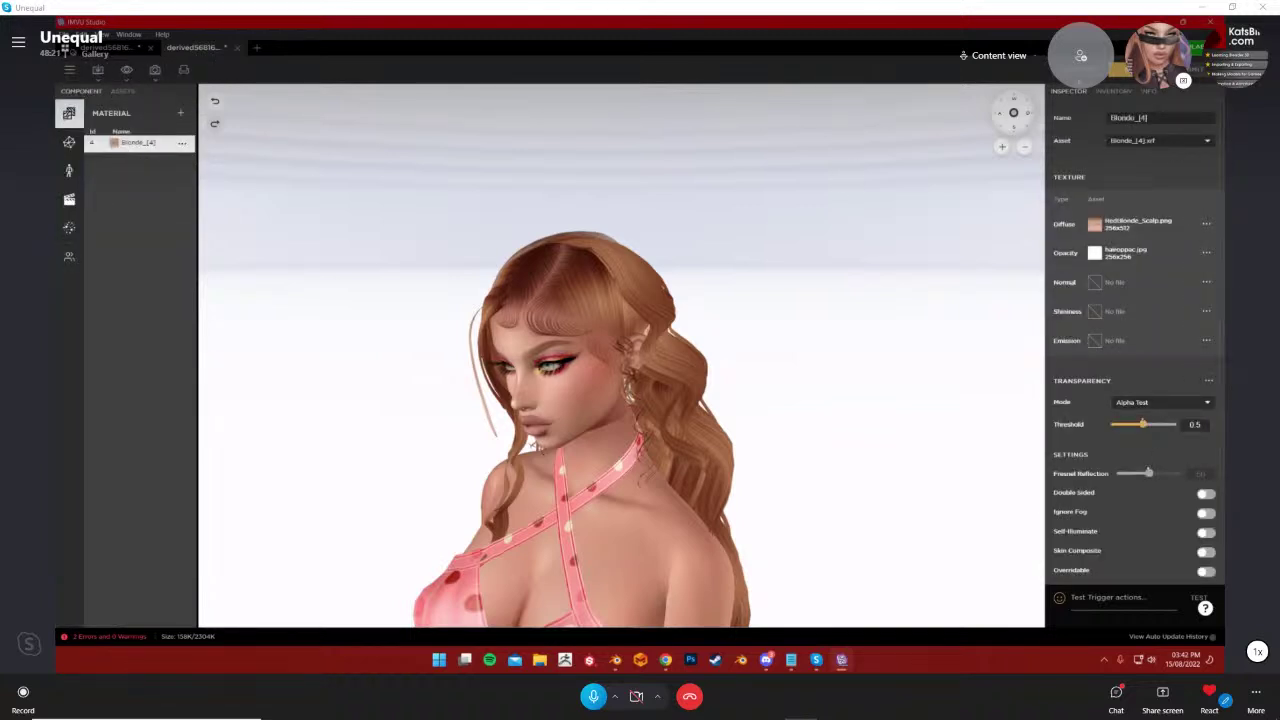
{"action": "left_click", "coordinate": [1138, 142]}
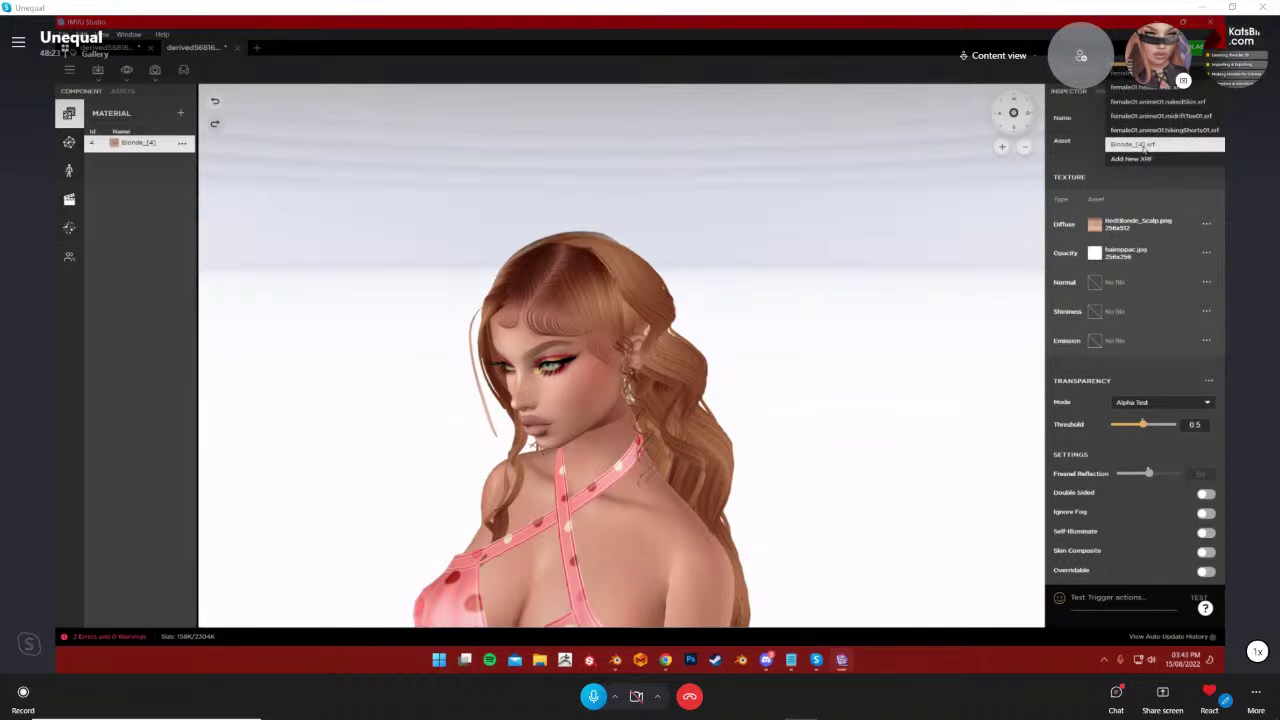
{"action": "left_click", "coordinate": [1143, 146]}
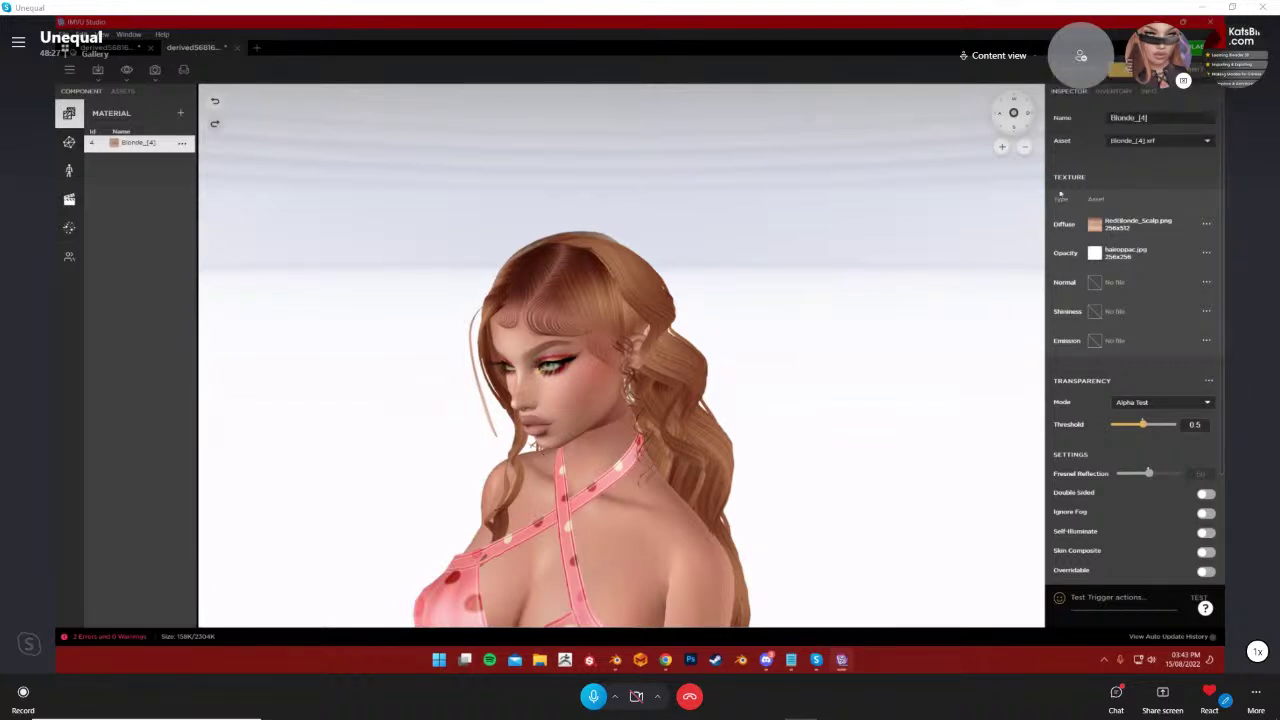
Make the Blonde_[4] material double sided and inspect the hair from behind and close up
{"action": "left_click_drag", "start_coordinate": [680, 424], "coordinate": [663, 514]}
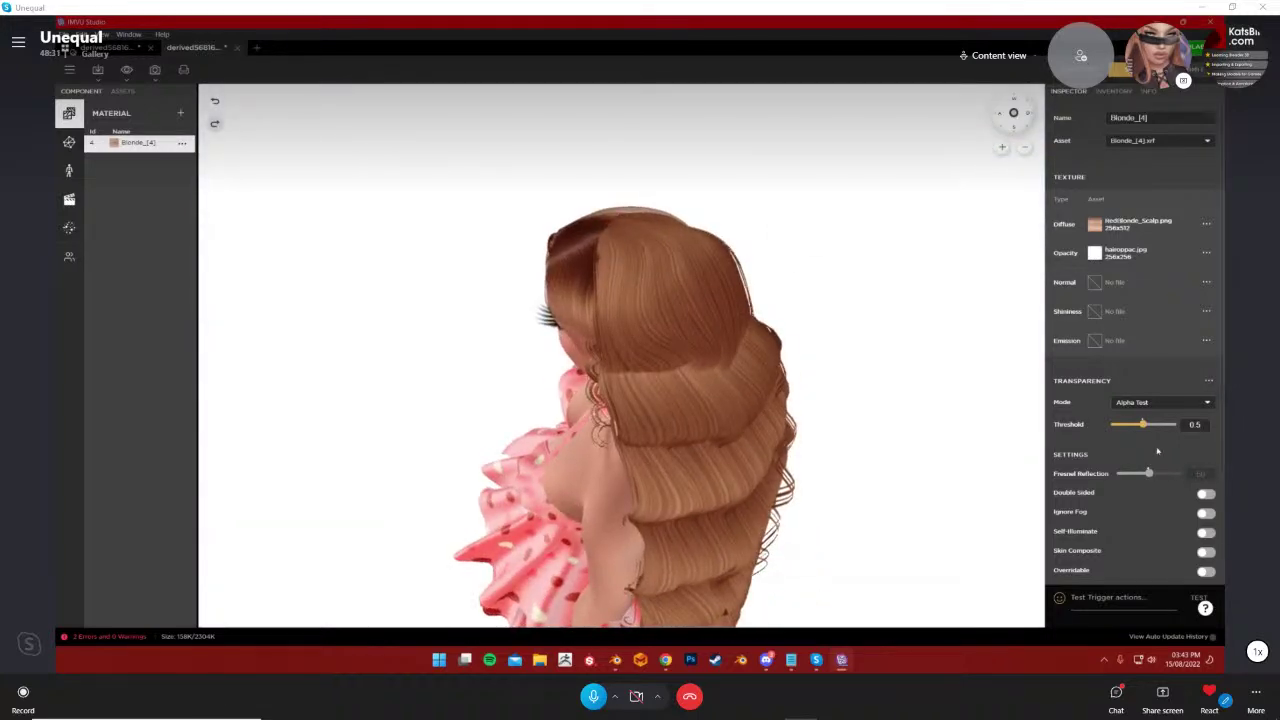
{"action": "left_click", "coordinate": [1205, 493]}
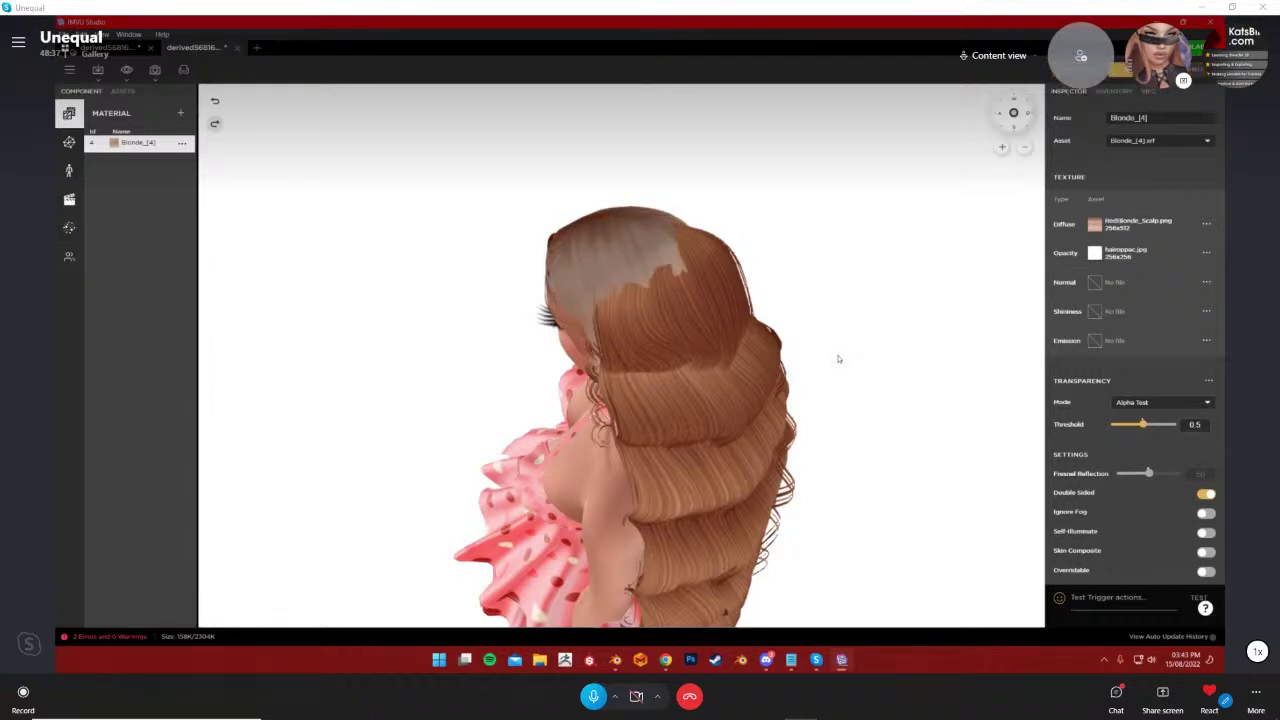
{"action": "left_click_drag", "start_coordinate": [831, 351], "coordinate": [985, 190]}
{"action": "left_click_drag", "start_coordinate": [590, 268], "coordinate": [549, 281]}
{"action": "scroll", "coordinate": [549, 281], "scroll_direction": "up", "scroll_amount": 5}
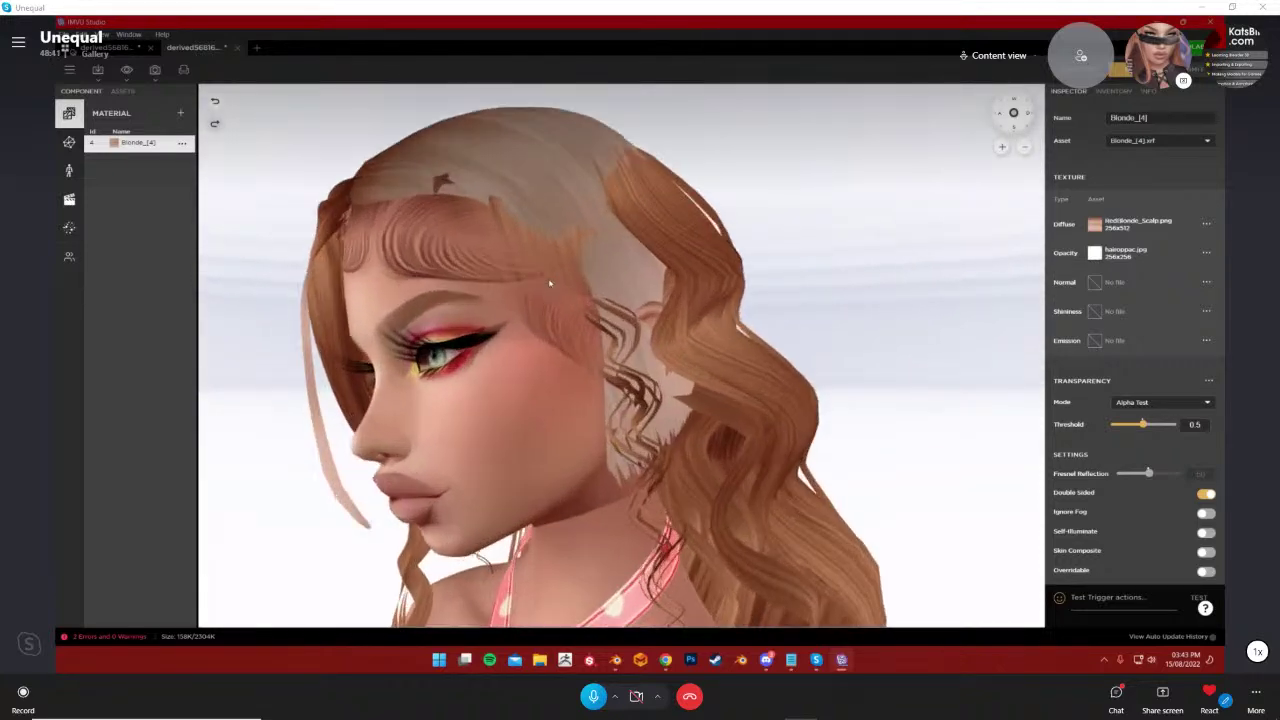
{"action": "scroll", "coordinate": [566, 266], "scroll_direction": "down", "scroll_amount": 3}
Find the long ginger hair among the in-use inventory items, take it off the avatar and view the head from the side
{"action": "left_click", "coordinate": [1114, 91]}
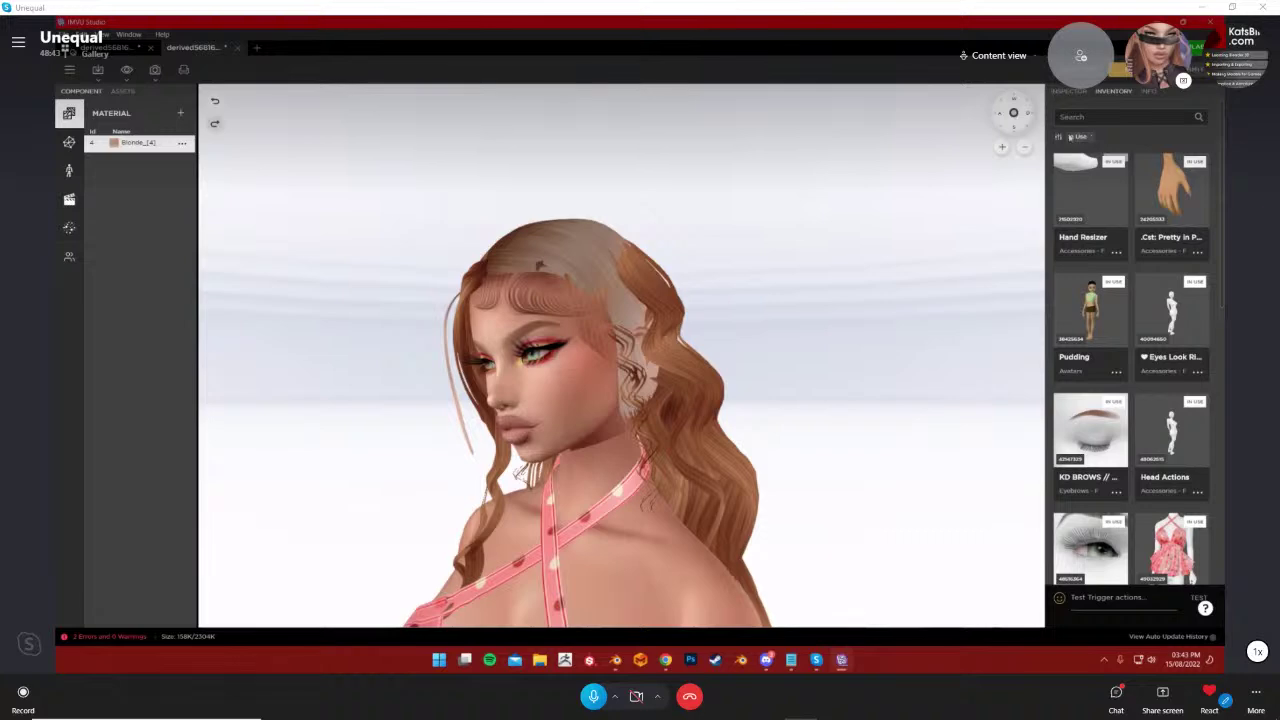
{"action": "left_click", "coordinate": [1059, 137]}
{"action": "scroll", "coordinate": [1174, 401], "scroll_direction": "down", "scroll_amount": 10}
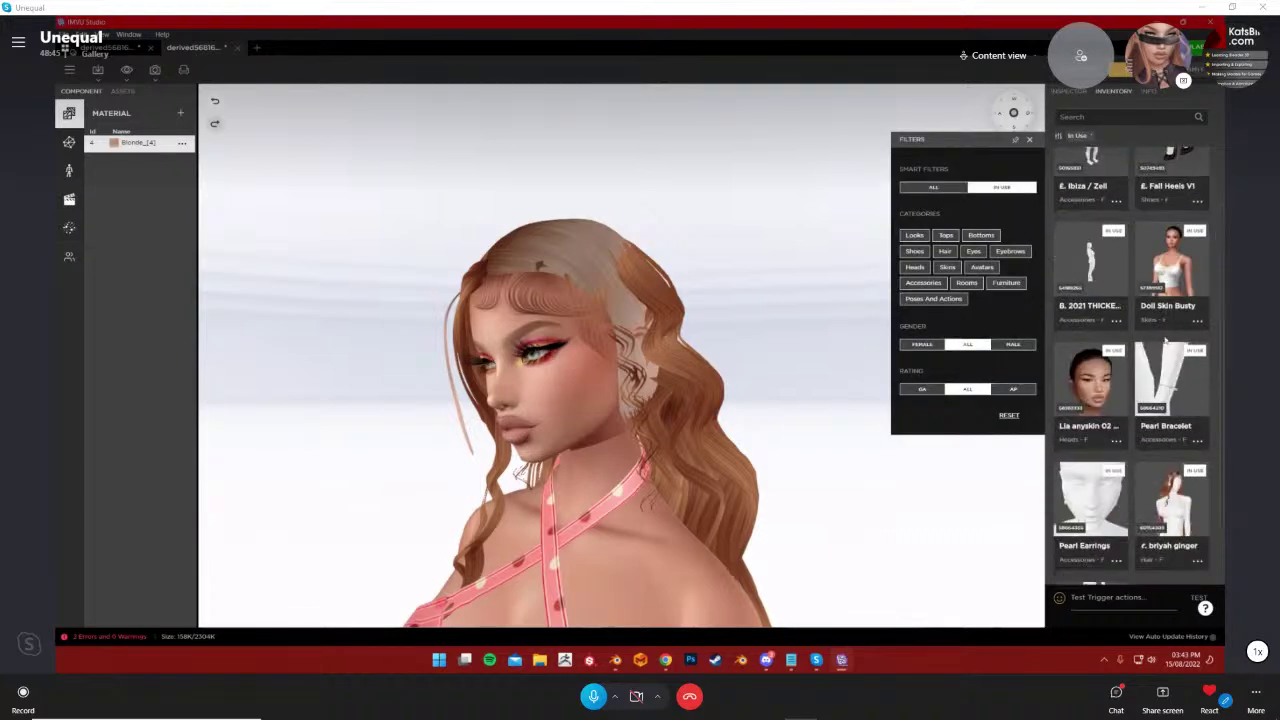
{"action": "left_click", "coordinate": [1173, 394]}
{"action": "scroll", "coordinate": [1160, 399], "scroll_direction": "down", "scroll_amount": 9}
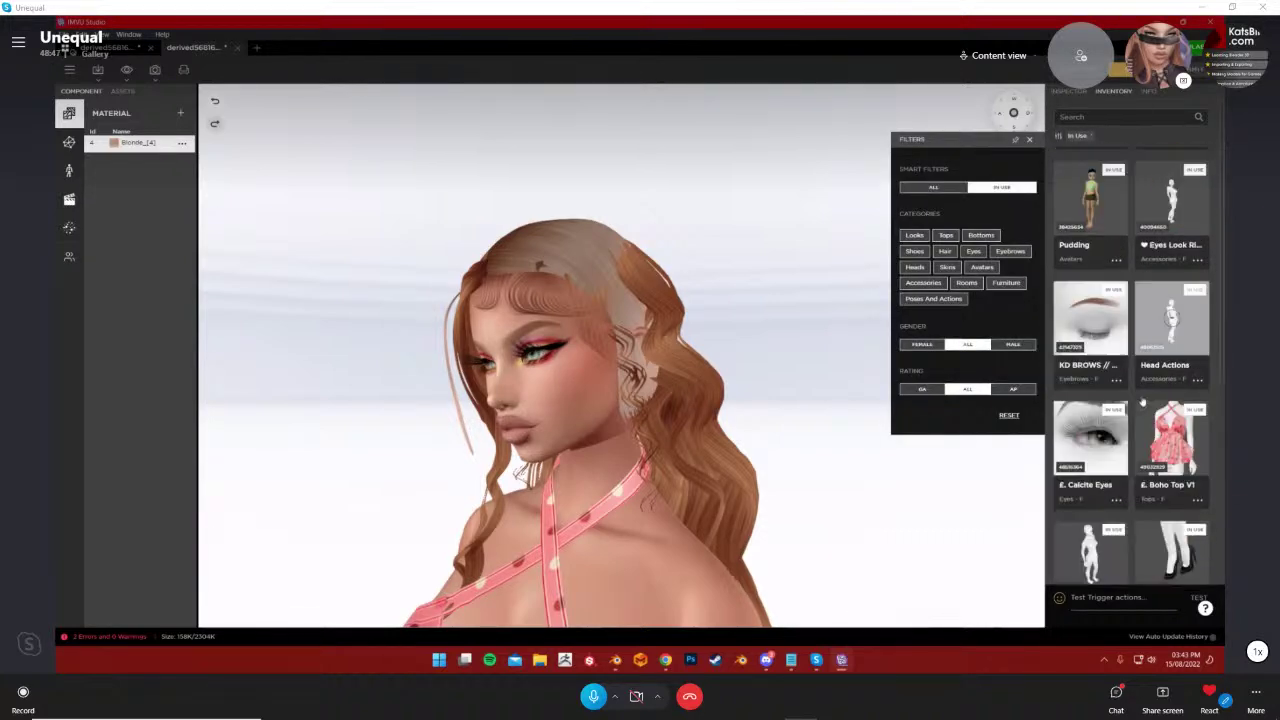
{"action": "left_click", "coordinate": [1160, 398]}
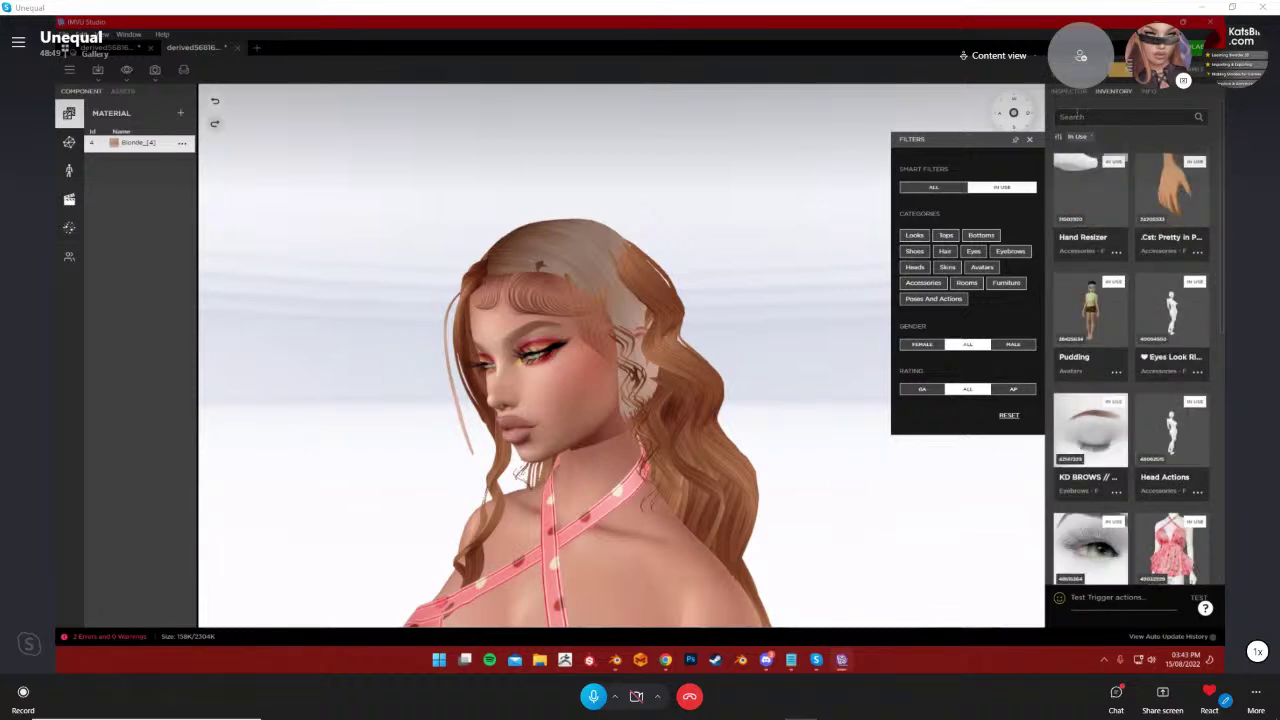
{"action": "left_click_drag", "start_coordinate": [708, 238], "coordinate": [723, 334]}
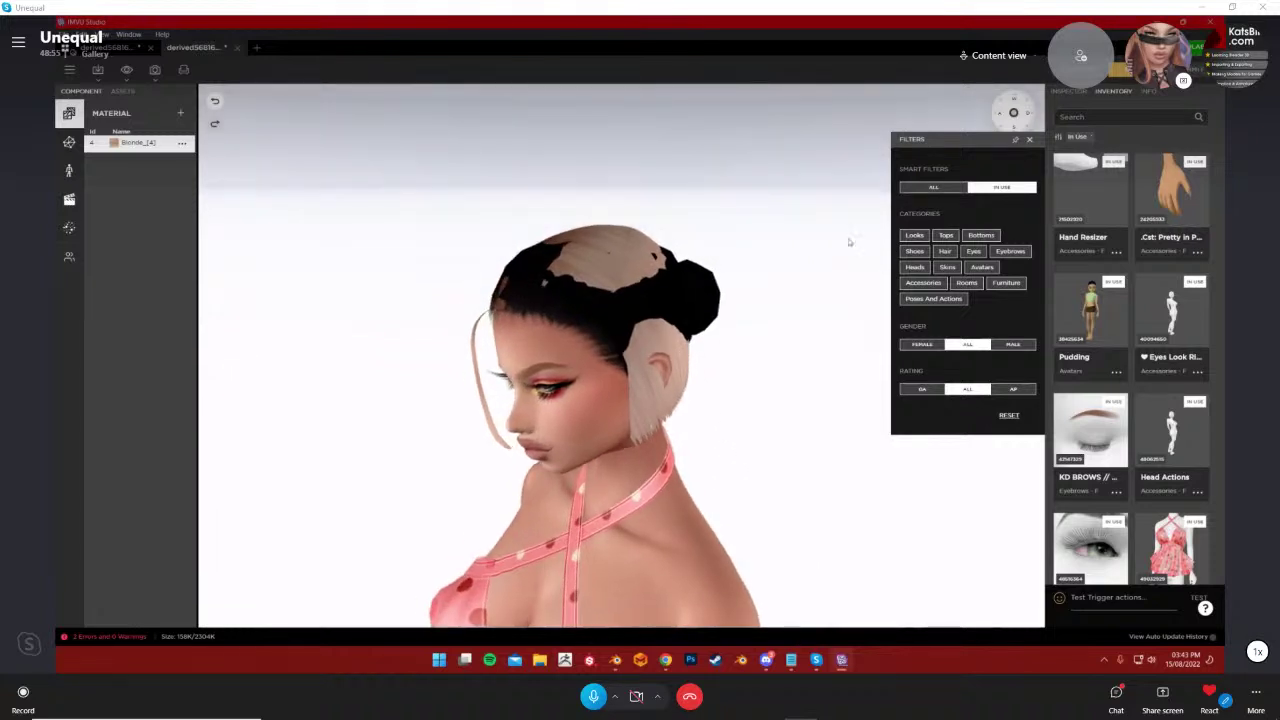
Close the filter settings and review the Blonde_[4] material's settings and the material assigned to the HAIR mesh
{"action": "left_click", "coordinate": [1069, 91]}
{"action": "left_click", "coordinate": [1029, 140]}
{"action": "scroll", "coordinate": [1101, 340], "scroll_direction": "down", "scroll_amount": 2}
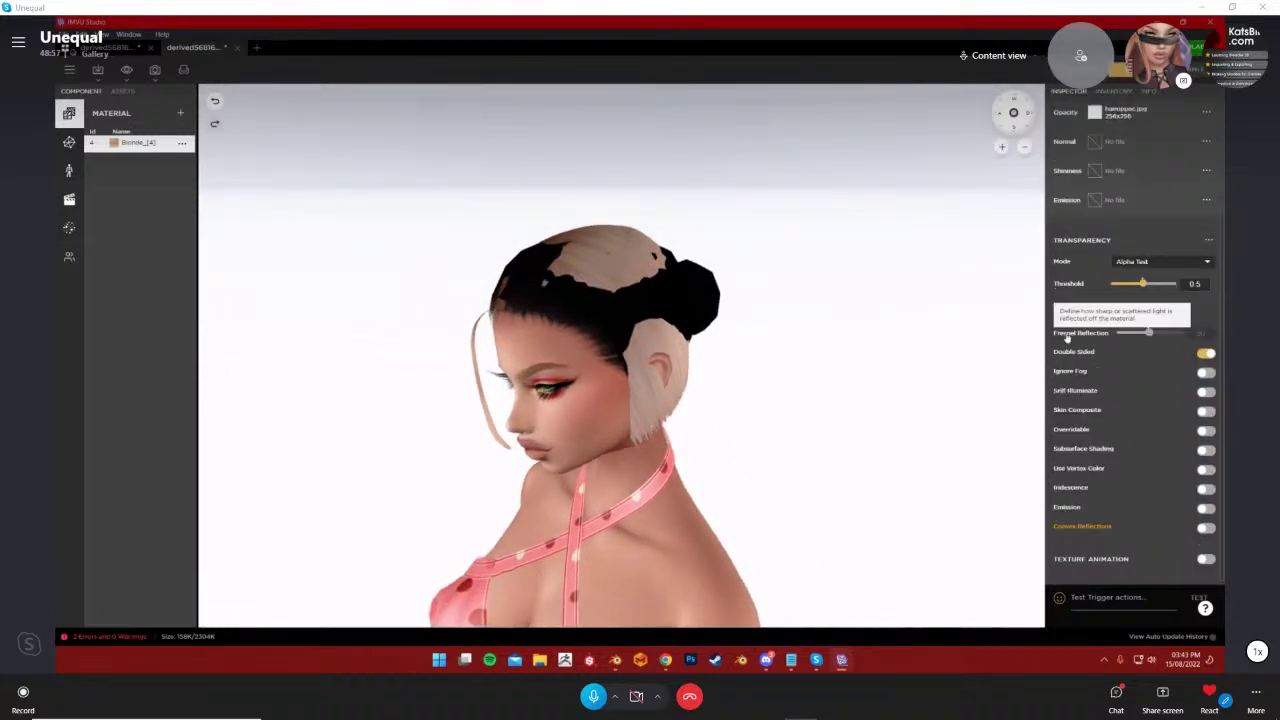
{"action": "scroll", "coordinate": [1101, 340], "scroll_direction": "up", "scroll_amount": 2}
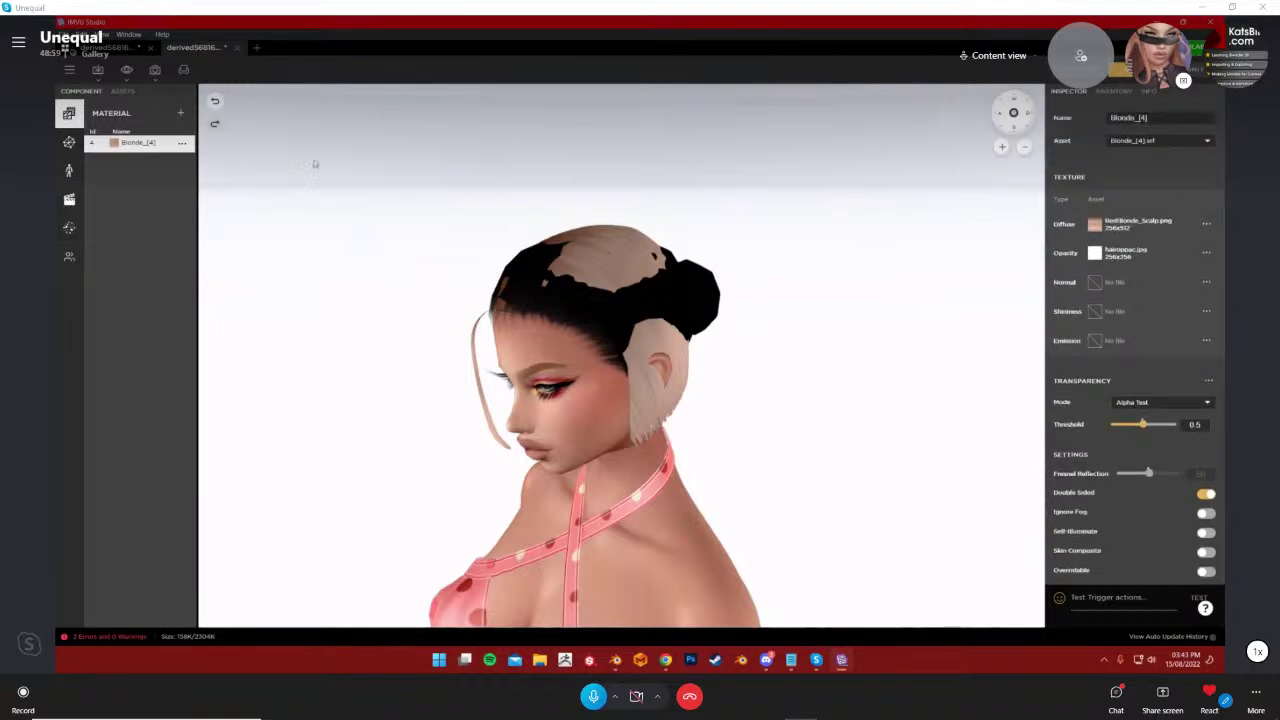
{"action": "left_click", "coordinate": [69, 142]}
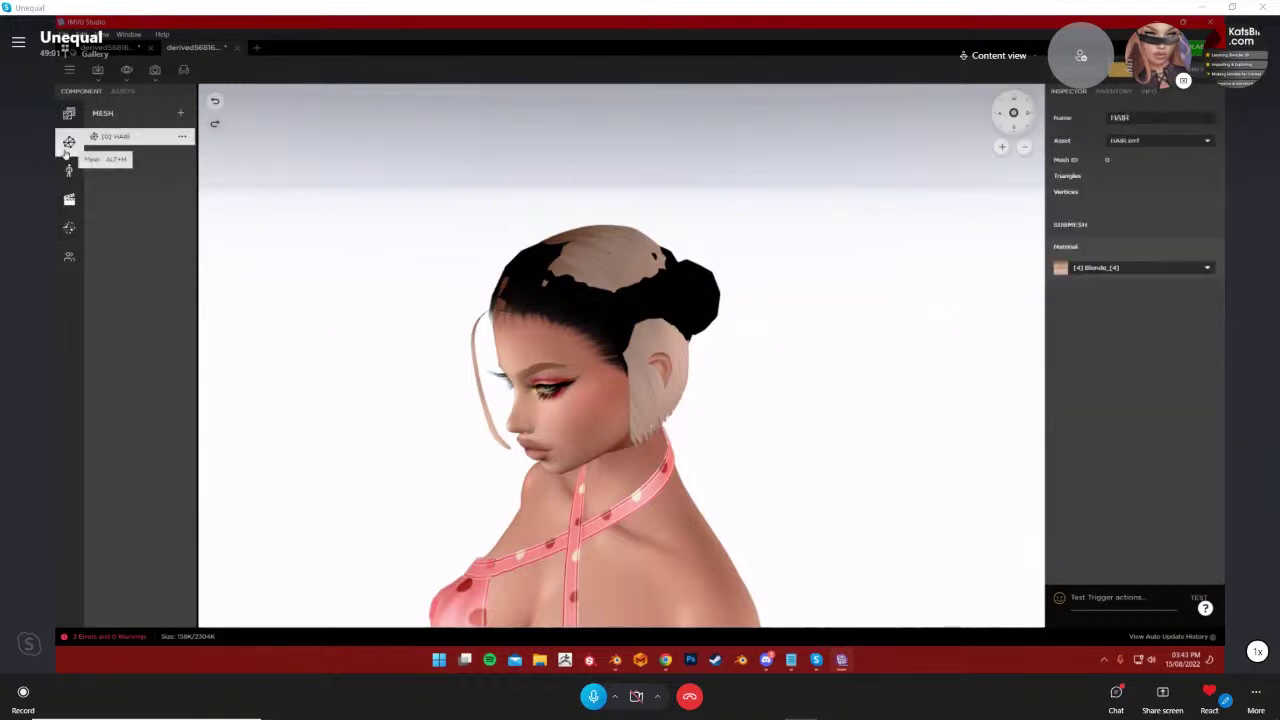
Review the derived product's general information, pricing, fees and control options
{"action": "left_click", "coordinate": [1146, 91]}
{"action": "scroll", "coordinate": [1120, 344], "scroll_direction": "down", "scroll_amount": 10}
{"action": "scroll", "coordinate": [1120, 344], "scroll_direction": "up", "scroll_amount": 5}
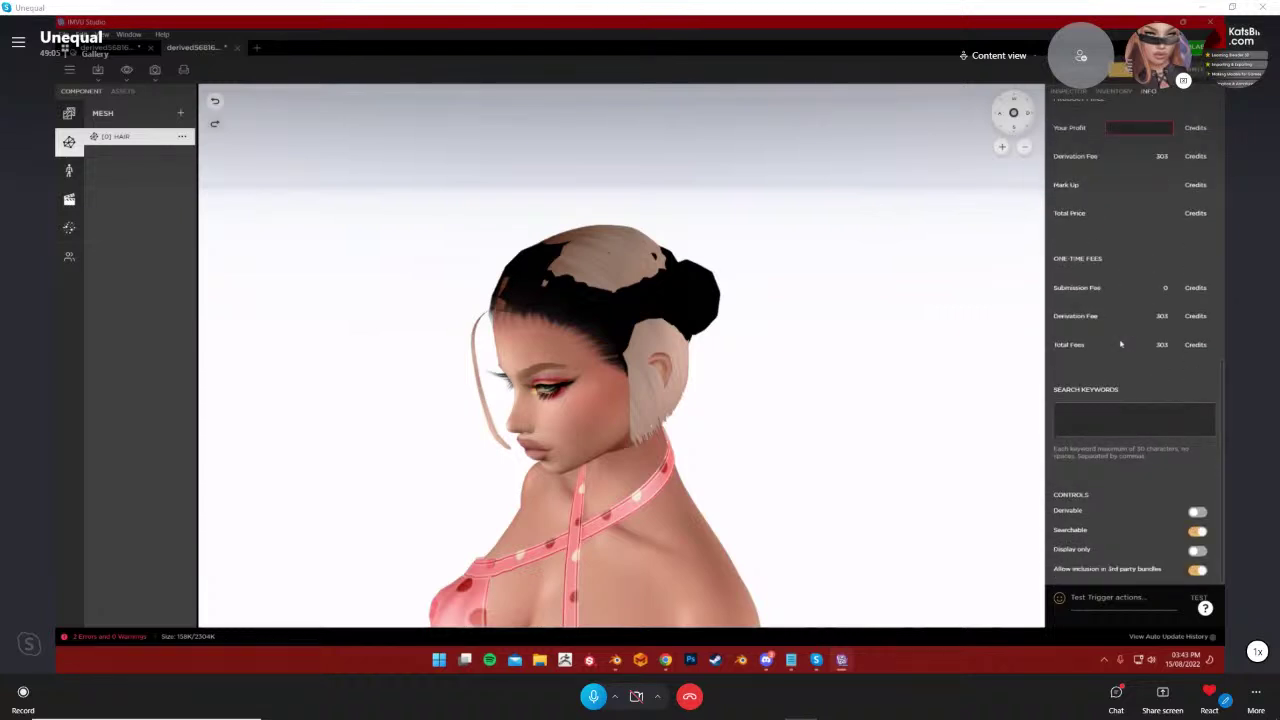
{"action": "scroll", "coordinate": [1123, 341], "scroll_direction": "up", "scroll_amount": 3}
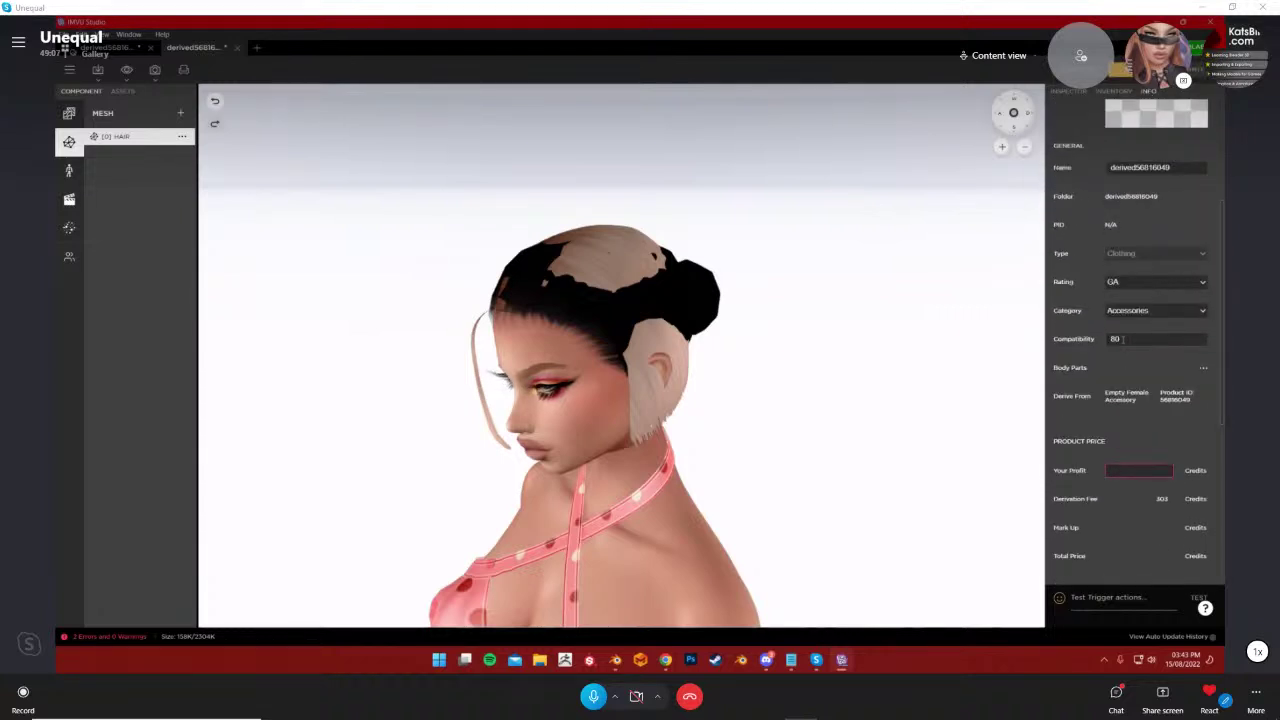
{"action": "scroll", "coordinate": [1123, 339], "scroll_direction": "up", "scroll_amount": 6}
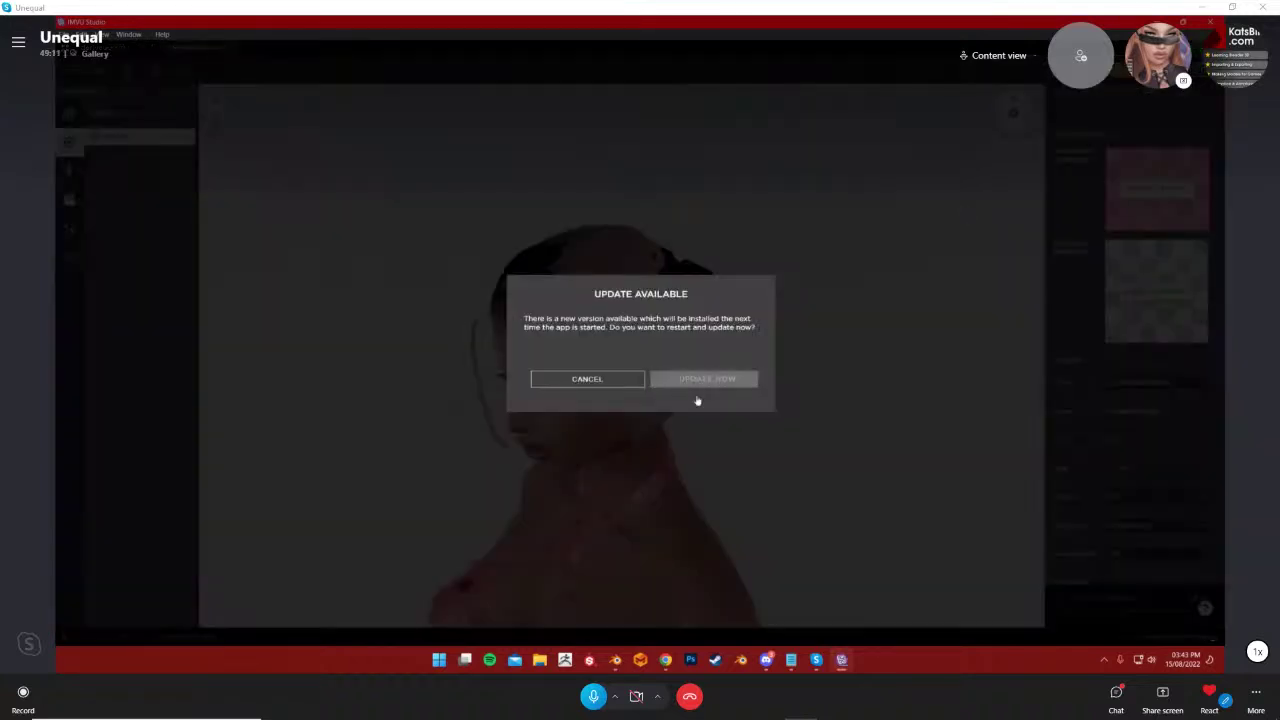
Restart IMVU Studio to install the available update, discarding the unsaved product changes
{"action": "left_click", "coordinate": [700, 380]}
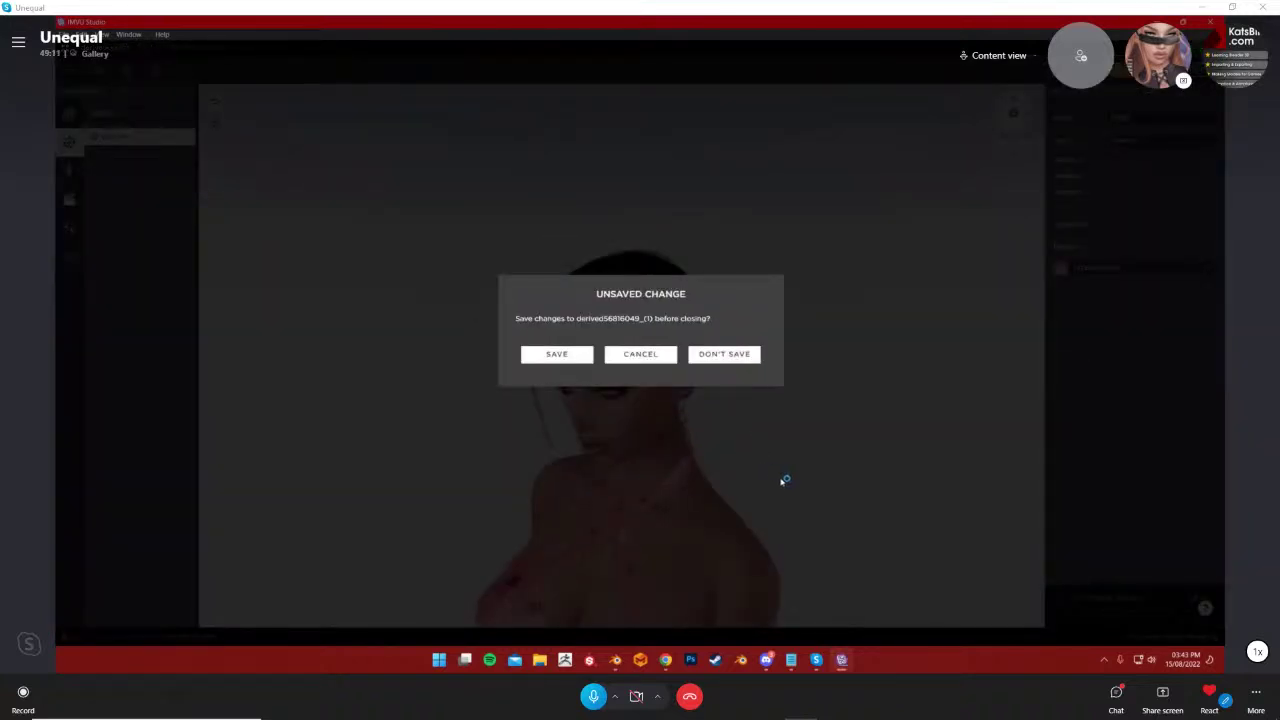
{"action": "left_click", "coordinate": [703, 358]}
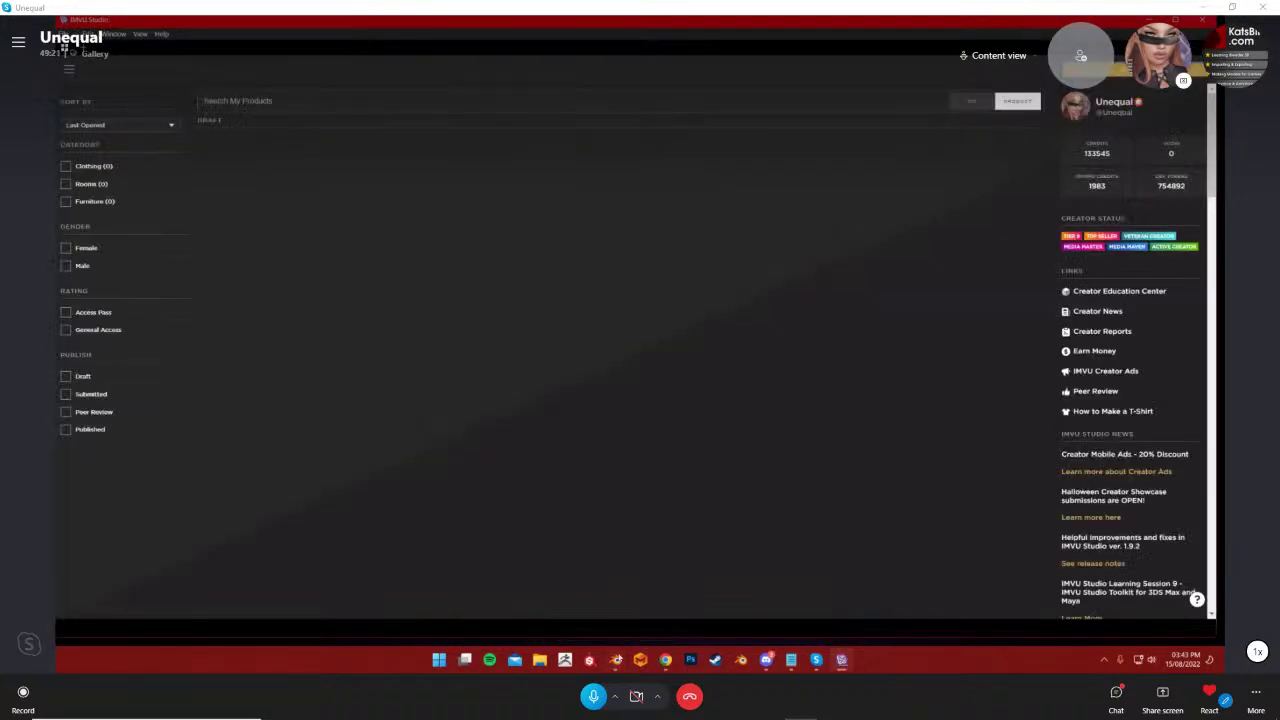
Switch to Blender and show the avatar with the bob hair in the Layout workspace
{"action": "left_click", "coordinate": [616, 659]}
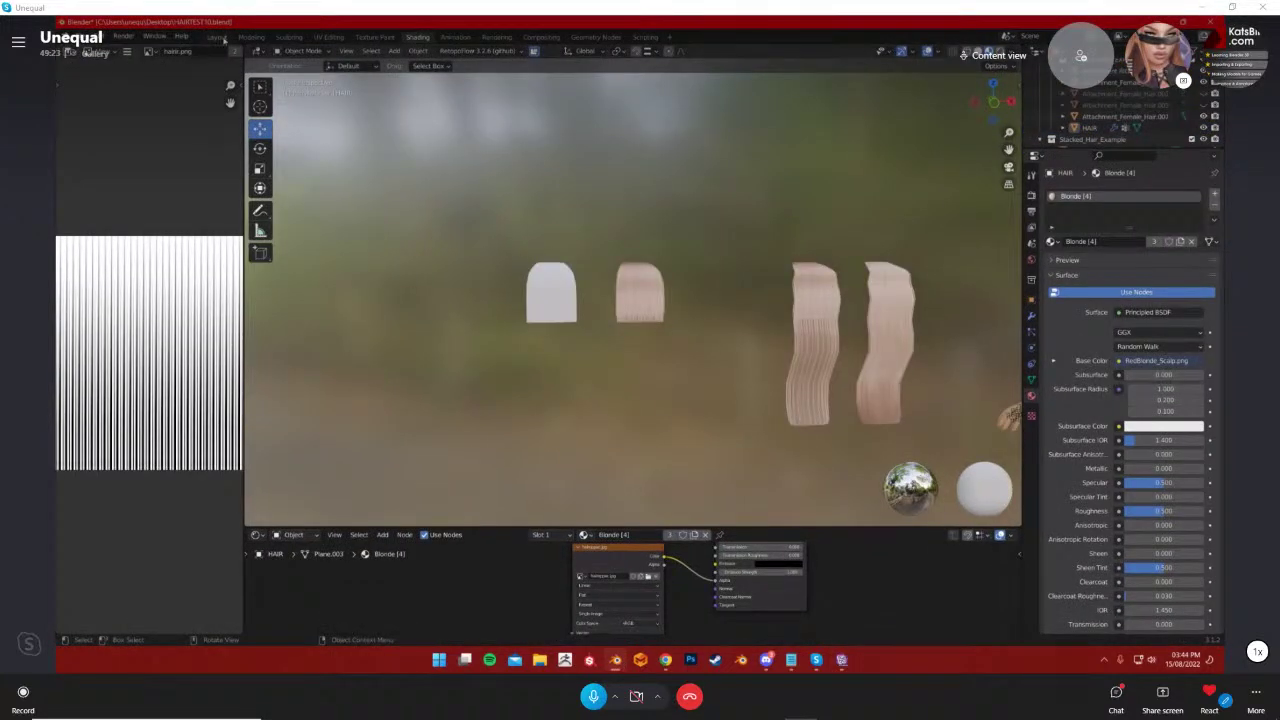
{"action": "left_click", "coordinate": [217, 37]}
{"action": "middle_click_drag", "start_coordinate": [722, 232], "coordinate": [678, 240]}
{"action": "left_click", "coordinate": [548, 282]}
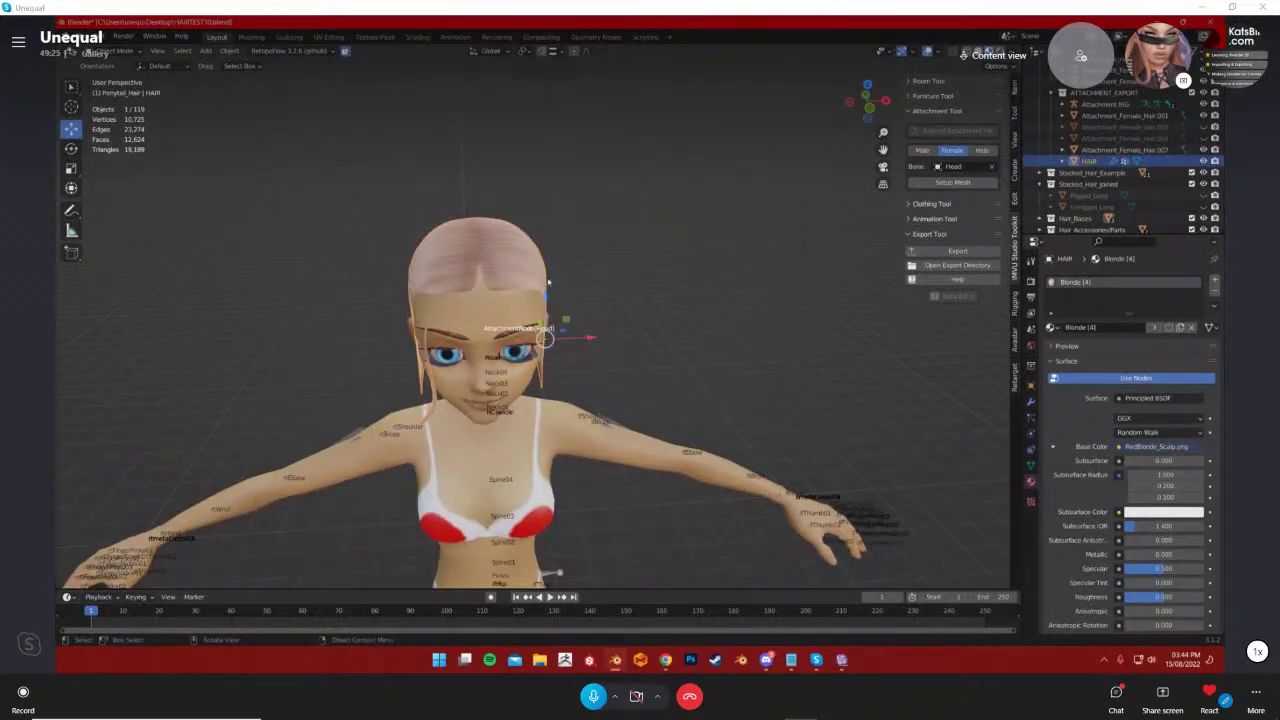
{"action": "scroll", "coordinate": [622, 345], "scroll_direction": "down", "scroll_amount": 3}
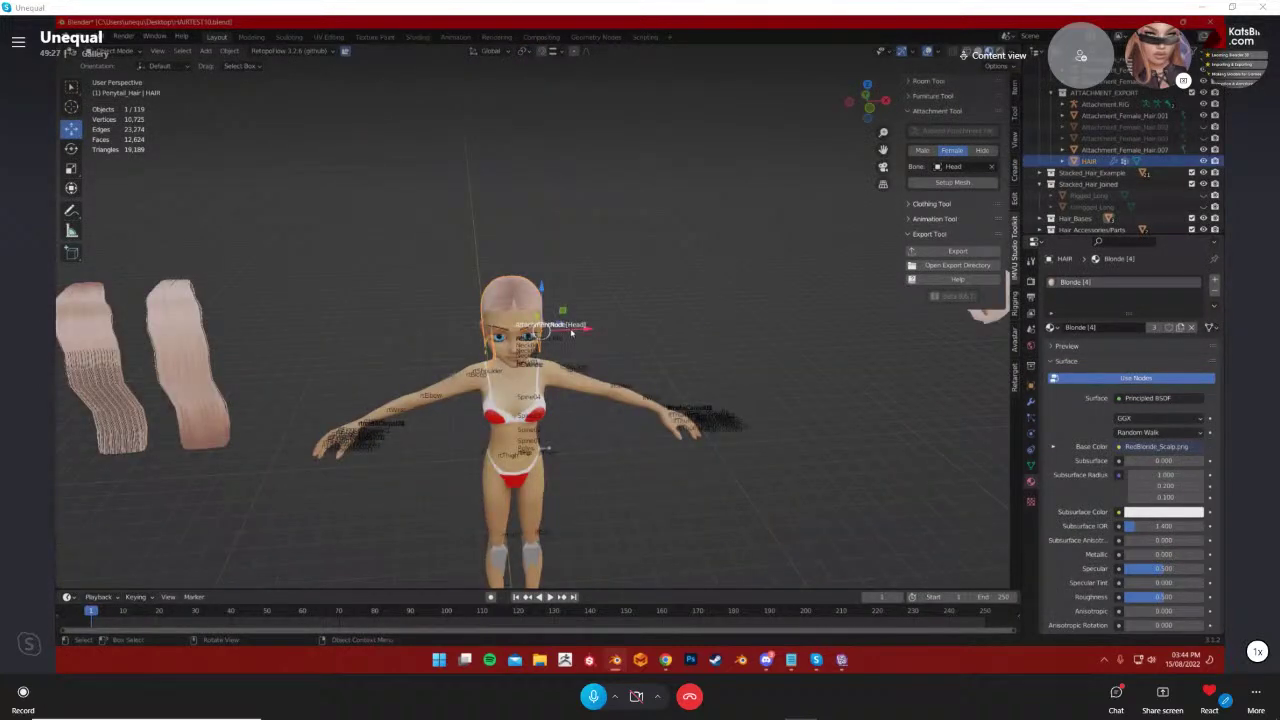
Look over the example hair pieces and the stacked hair standing beside the avatar
{"action": "left_click", "coordinate": [628, 306]}
{"action": "middle_click_drag", "start_coordinate": [648, 306], "coordinate": [460, 351], "text": "shift"}
{"action": "scroll", "coordinate": [600, 340], "scroll_direction": "up", "scroll_amount": 1}
{"action": "middle_click_drag", "start_coordinate": [896, 338], "coordinate": [606, 320], "text": "shift"}
{"action": "middle_click_drag", "start_coordinate": [770, 343], "coordinate": [606, 351], "text": "shift"}
{"action": "left_click", "coordinate": [703, 398]}
{"action": "left_click", "coordinate": [769, 337]}
{"action": "middle_click_drag", "start_coordinate": [759, 330], "coordinate": [700, 349], "text": "shift"}
{"action": "left_click_drag", "start_coordinate": [543, 274], "coordinate": [754, 477]}
{"action": "scroll", "coordinate": [1140, 110], "scroll_direction": "down", "scroll_amount": 3}
{"action": "scroll", "coordinate": [1140, 110], "scroll_direction": "up", "scroll_amount": 3}
{"action": "middle_click_drag", "start_coordinate": [244, 408], "coordinate": [543, 374], "text": "shift"}
{"action": "scroll", "coordinate": [543, 374], "scroll_direction": "up", "scroll_amount": 2}
{"action": "left_click", "coordinate": [453, 342]}
{"action": "middle_click_drag", "start_coordinate": [651, 389], "coordinate": [562, 326], "text": "shift"}
{"action": "scroll", "coordinate": [677, 319], "scroll_direction": "down", "scroll_amount": 3}
Select all strands of the layered long hair and try to join them into one object
{"action": "left_click_drag", "start_coordinate": [673, 183], "coordinate": [837, 486]}
{"action": "middle_click_drag", "start_coordinate": [837, 486], "coordinate": [908, 386]}
{"action": "scroll", "coordinate": [1120, 170], "scroll_direction": "down", "scroll_amount": 2}
{"action": "scroll", "coordinate": [1120, 188], "scroll_direction": "up", "scroll_amount": 1}
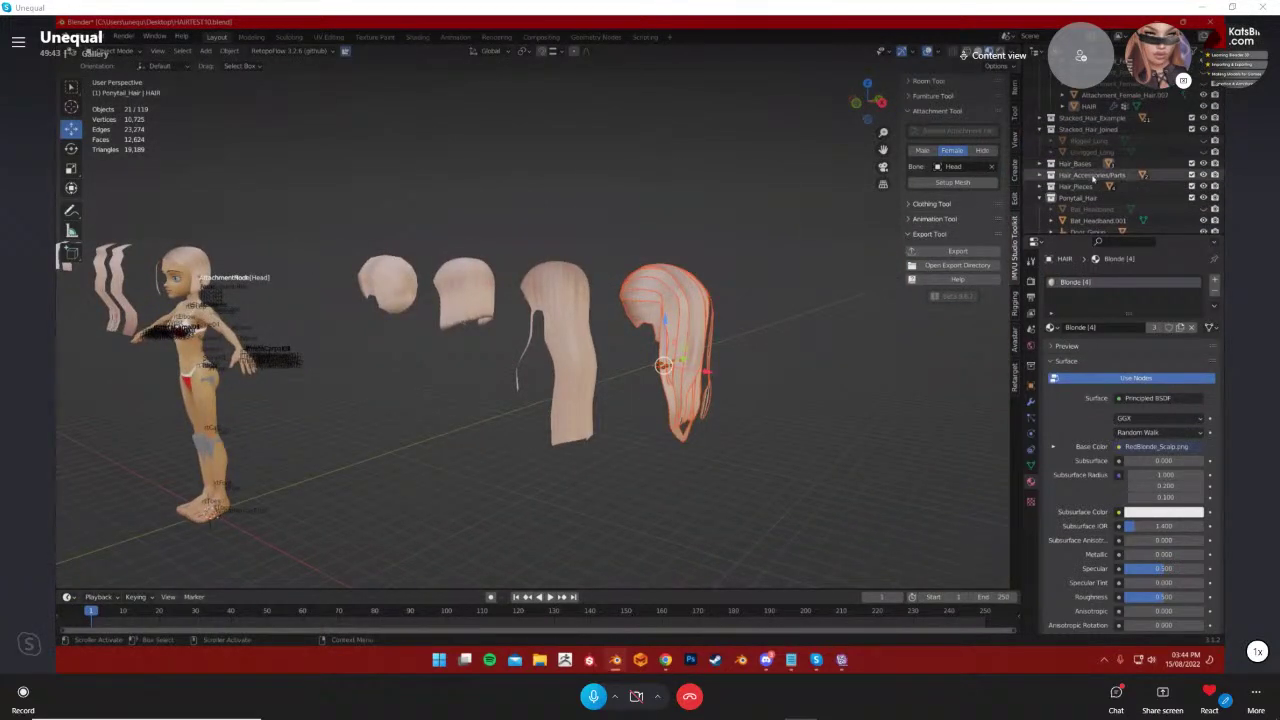
{"action": "middle_click_drag", "start_coordinate": [740, 365], "coordinate": [808, 346]}
{"action": "key", "text": "Tab"}
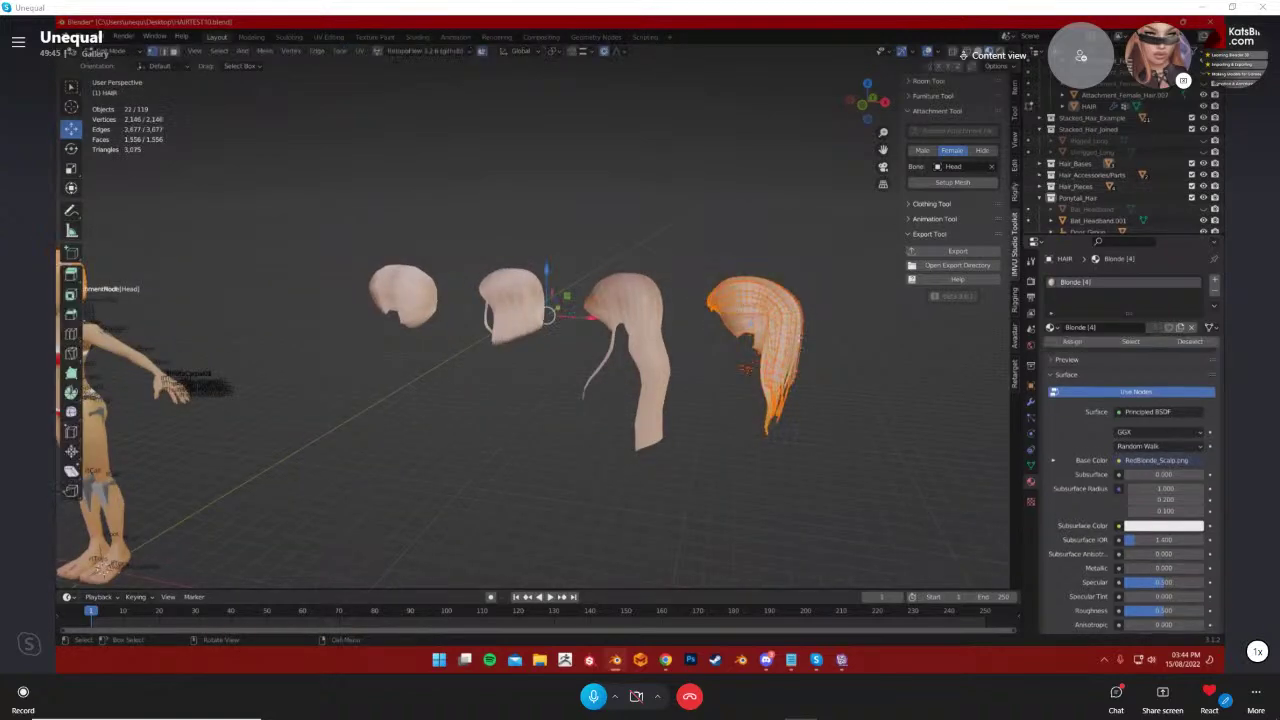
{"action": "left_click_drag", "start_coordinate": [682, 212], "coordinate": [866, 522]}
{"action": "key", "text": "Tab"}
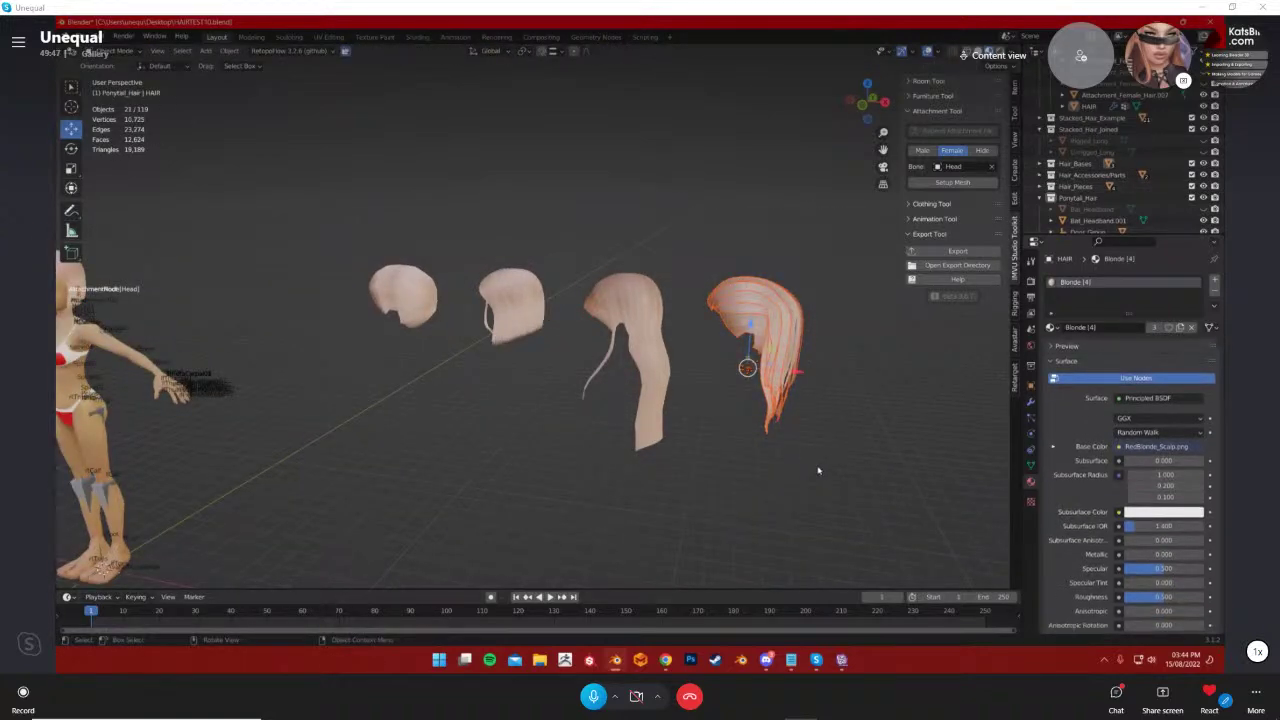
{"action": "middle_click_drag", "start_coordinate": [818, 470], "coordinate": [666, 466], "text": "shift"}
{"action": "scroll", "coordinate": [714, 437], "scroll_direction": "up", "scroll_amount": 5}
{"action": "right_click", "coordinate": [712, 390]}
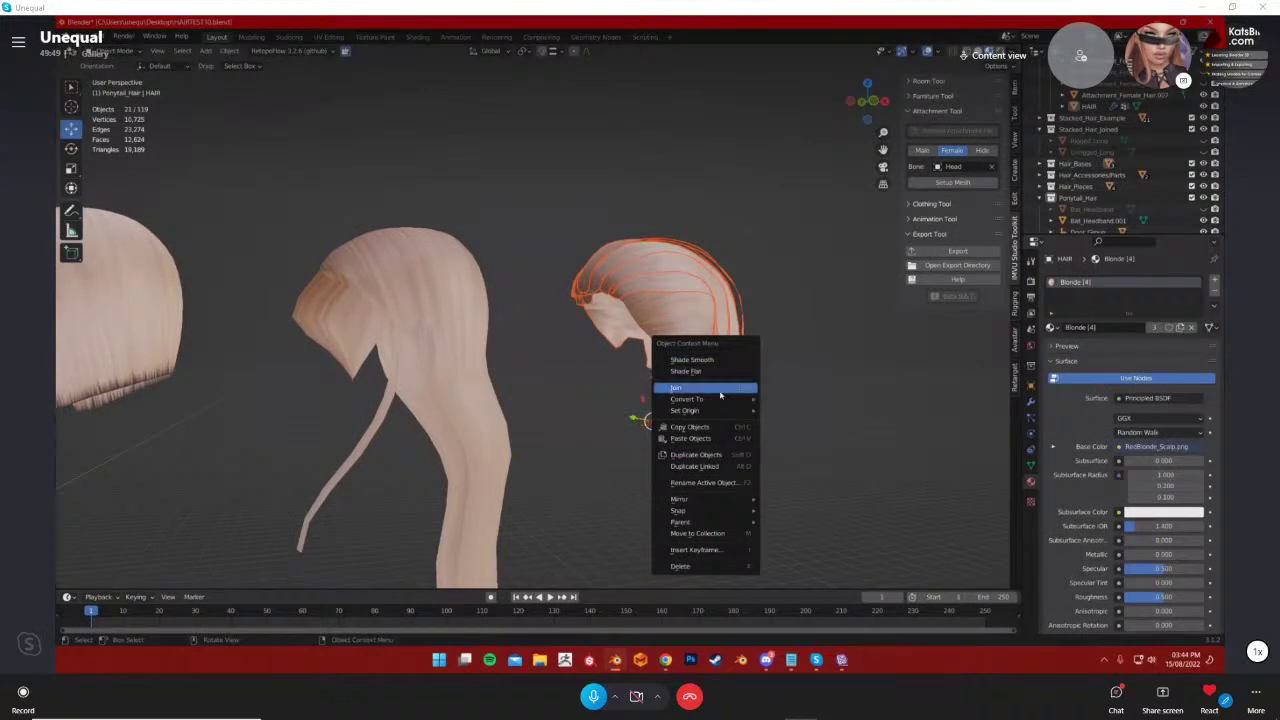
{"action": "left_click", "coordinate": [720, 391]}
Try joining individual strands of the layered long hair, starting with two outer pieces, and check the merged mesh in Edit Mode
{"action": "middle_click_drag", "start_coordinate": [727, 387], "coordinate": [694, 397]}
{"action": "key", "text": "Tab"}
{"action": "key", "text": "Tab"}
{"action": "left_click", "coordinate": [608, 388], "text": "shift"}
{"action": "right_click", "coordinate": [645, 387]}
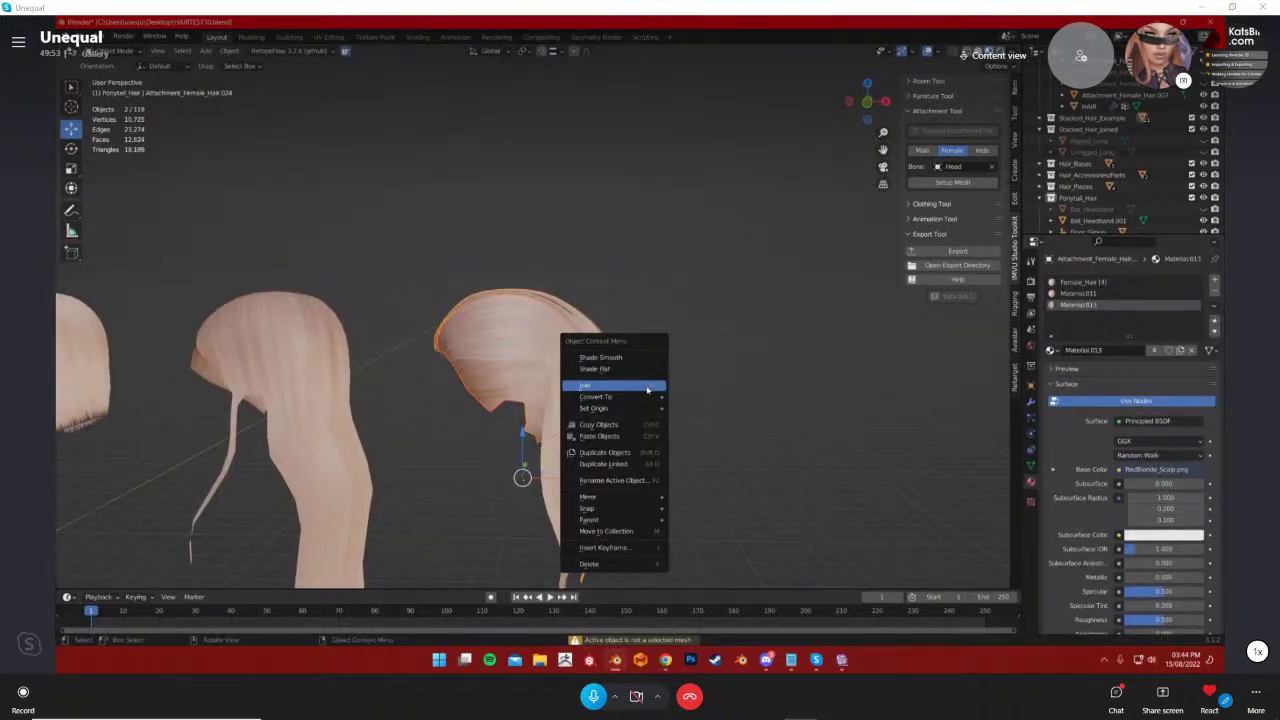
{"action": "left_click", "coordinate": [646, 387]}
{"action": "key", "text": "Tab"}
{"action": "middle_click_drag", "start_coordinate": [654, 417], "coordinate": [683, 349]}
{"action": "left_click_drag", "start_coordinate": [500, 158], "coordinate": [751, 503]}
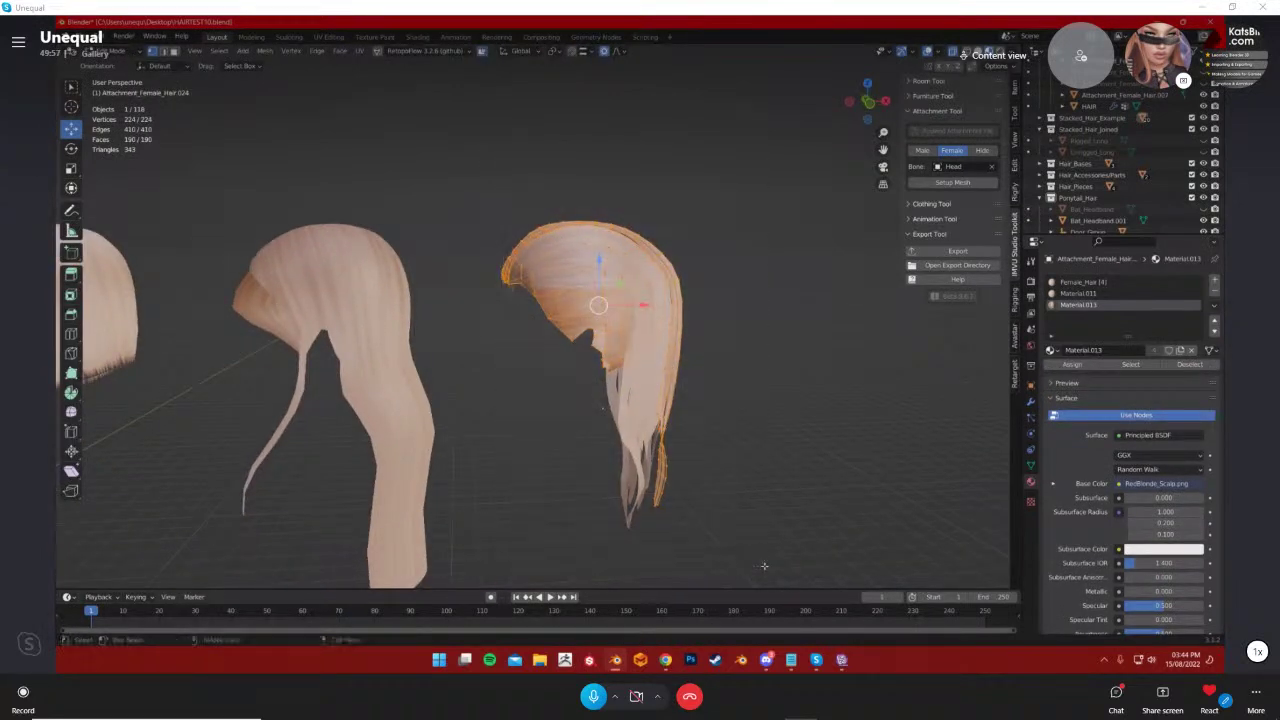
{"action": "key", "text": "Tab"}
{"action": "left_click", "coordinate": [647, 392], "text": "shift"}
{"action": "left_click", "coordinate": [630, 384], "text": "shift"}
Undo the strand joins and return to Object Mode with all layered hair strands selected
{"action": "key", "text": "ctrl+z"}
{"action": "key", "text": "ctrl+z"}
{"action": "key", "text": "ctrl+z"}
{"action": "key", "text": "ctrl+z"}
{"action": "key", "text": "ctrl+z"}
{"action": "key", "text": "ctrl+z"}
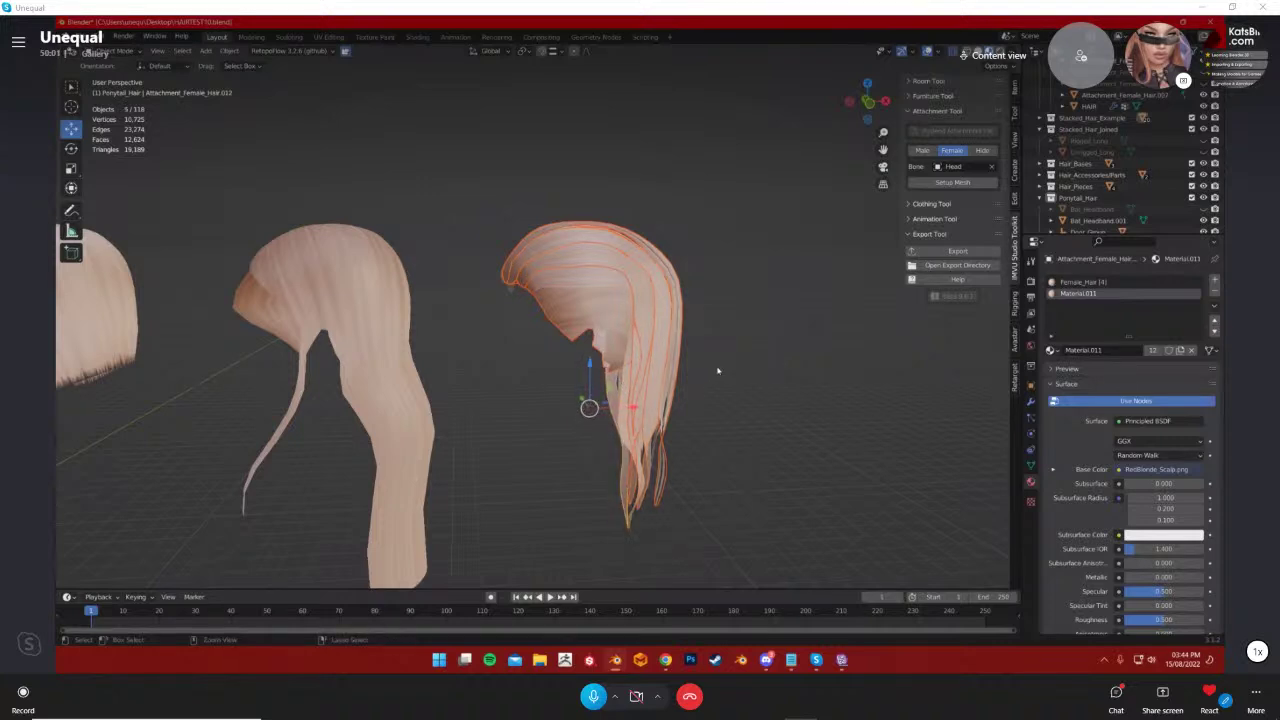
{"action": "key", "text": "ctrl+z"}
{"action": "key", "text": "ctrl+z"}
{"action": "key", "text": "ctrl+z"}
{"action": "key", "text": "ctrl+z"}
{"action": "key", "text": "ctrl+z"}
{"action": "key", "text": "ctrl+z"}
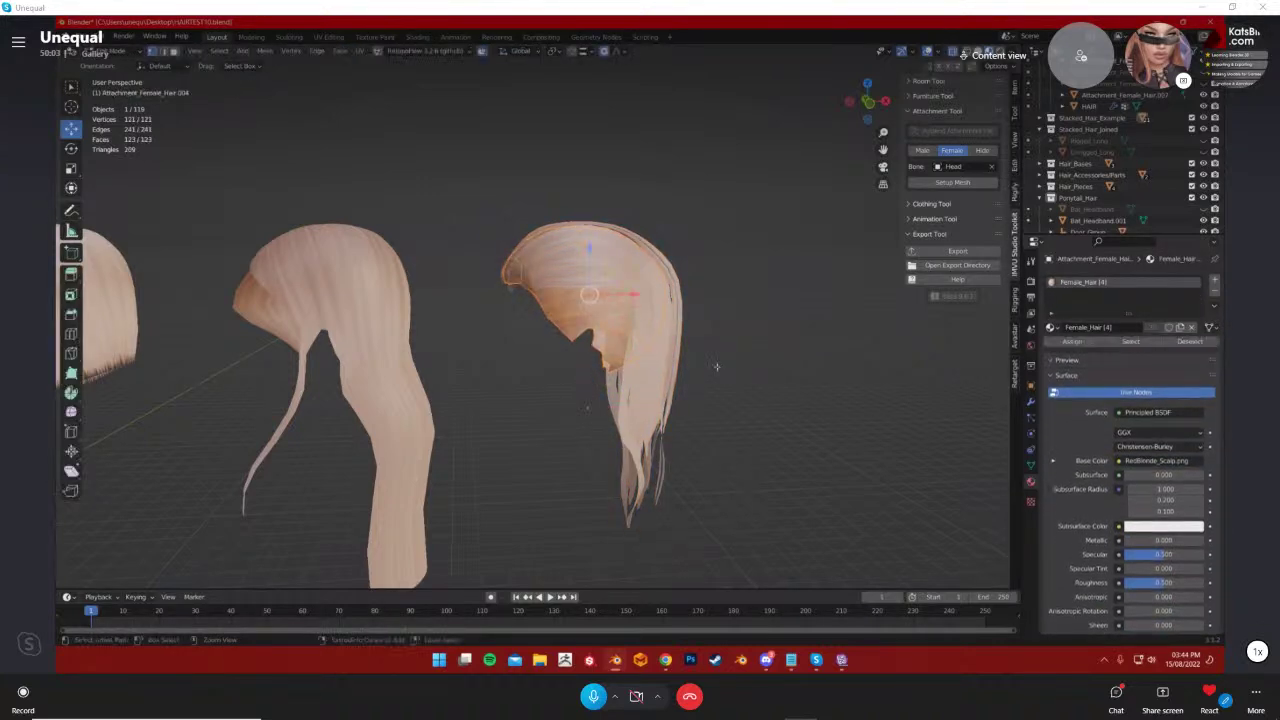
{"action": "key", "text": "Tab"}
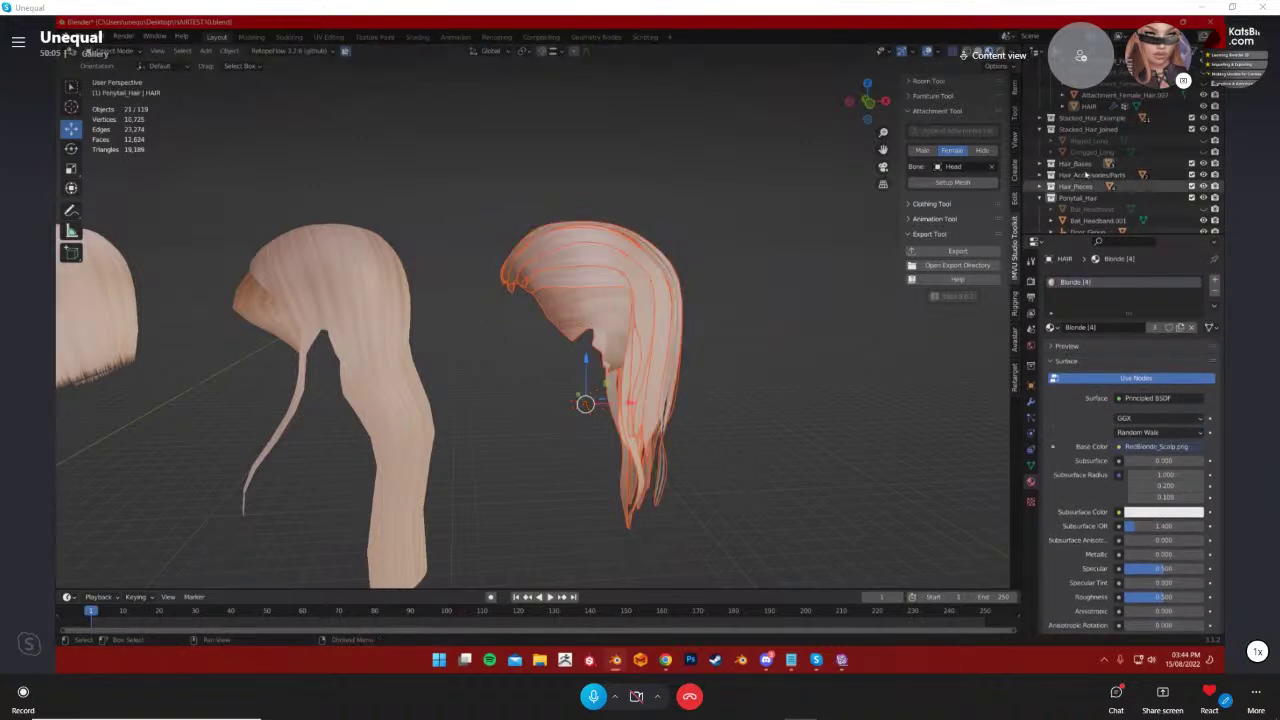
Unhide the Unrigged_Long hair in the Stacked_Hair_Joined collection, keeping Rigged_Long hidden
{"action": "scroll", "coordinate": [1090, 160], "scroll_direction": "down", "scroll_amount": 2}
{"action": "scroll", "coordinate": [1060, 140], "scroll_direction": "up", "scroll_amount": 2}
{"action": "left_click", "coordinate": [1040, 119]}
{"action": "left_click", "coordinate": [1040, 119]}
{"action": "left_click", "coordinate": [1203, 141]}
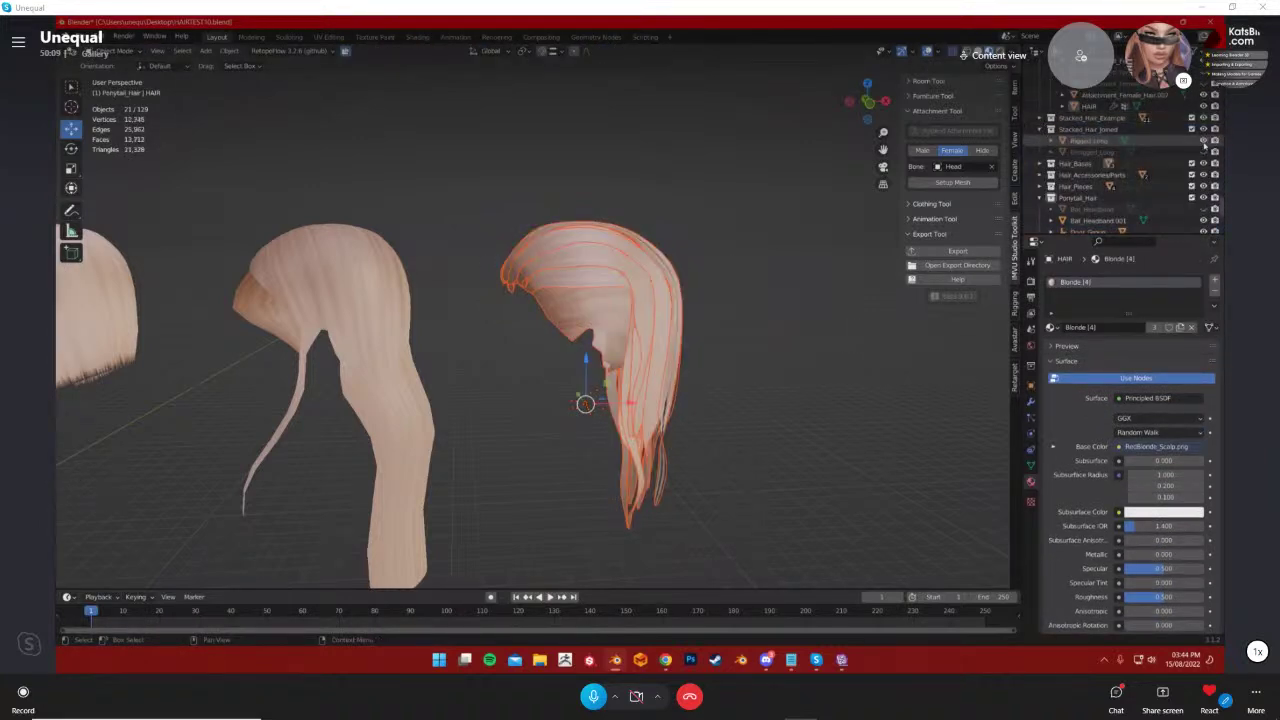
{"action": "scroll", "coordinate": [765, 237], "scroll_direction": "down", "scroll_amount": 6}
{"action": "scroll", "coordinate": [521, 280], "scroll_direction": "up", "scroll_amount": 3}
{"action": "left_click", "coordinate": [1203, 141]}
{"action": "left_click", "coordinate": [1203, 152]}
Try moving the Unrigged_Long hair backward off the avatar's head along the Y axis, and undo the move
{"action": "middle_click_drag", "start_coordinate": [130, 300], "coordinate": [740, 317], "text": "shift"}
{"action": "scroll", "coordinate": [1100, 161], "scroll_direction": "down", "scroll_amount": 1}
{"action": "left_click", "coordinate": [504, 323]}
{"action": "middle_click_drag", "start_coordinate": [504, 323], "coordinate": [551, 335]}
{"action": "key", "text": "g"}
{"action": "left_click", "coordinate": [491, 429]}
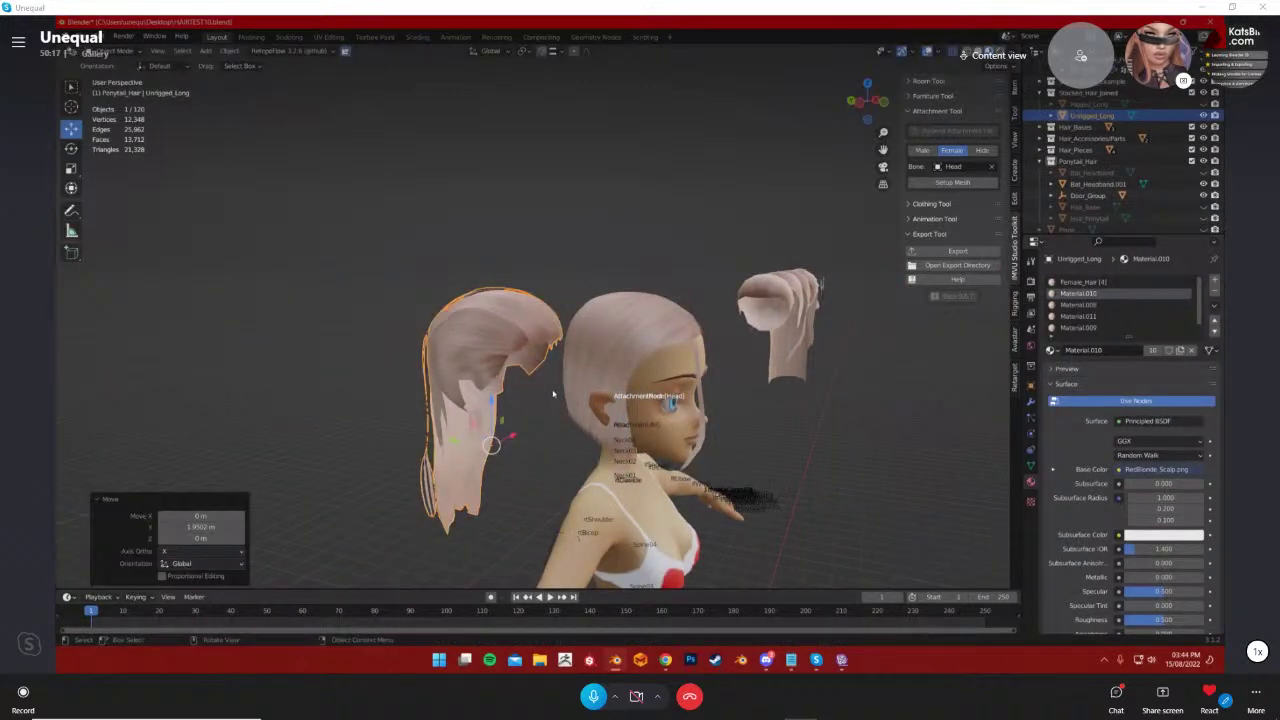
{"action": "key", "text": "ctrl+z"}
Move the HAIR bob straight up, clear of the avatar's head
{"action": "left_click", "coordinate": [648, 345]}
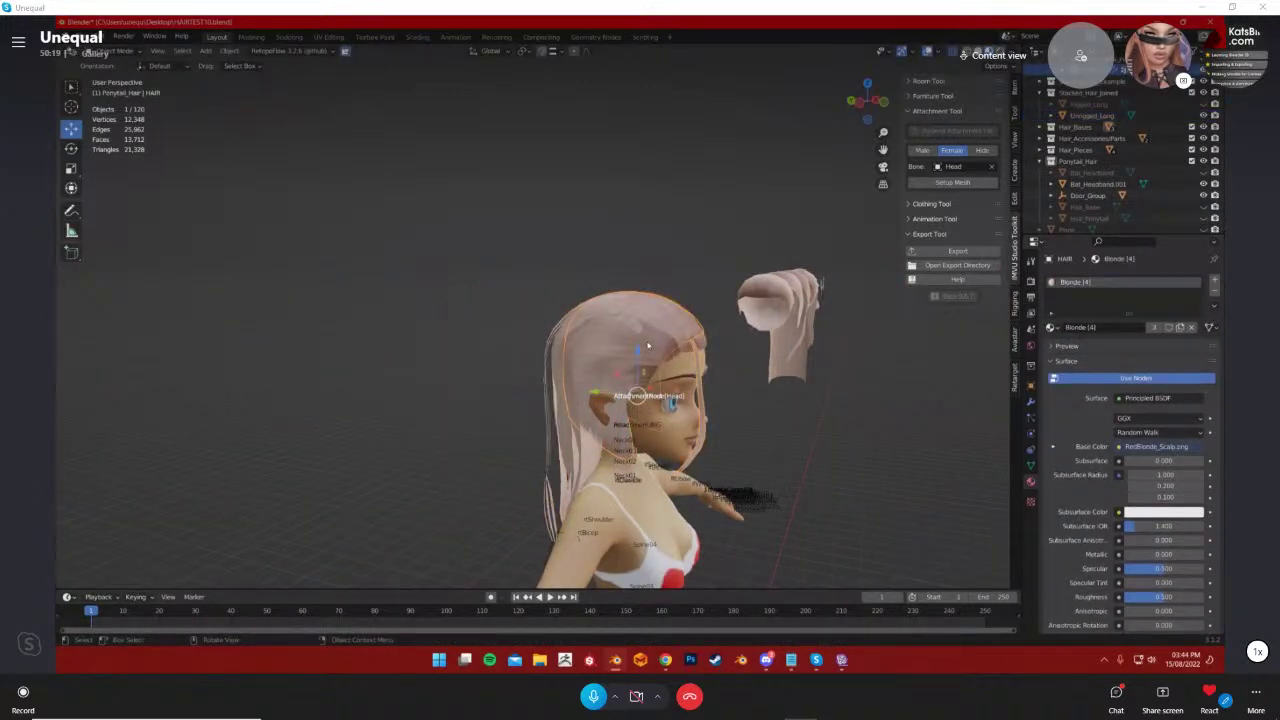
{"action": "key", "text": "Delete"}
{"action": "key", "text": "ctrl+z"}
{"action": "left_click_drag", "start_coordinate": [637, 350], "coordinate": [637, 354]}
{"action": "key", "text": "ctrl+z"}
Select the Unrigged_Long hair, inspect it on the avatar from several sides and save HAIRTEST10.blend
{"action": "left_click", "coordinate": [860, 350]}
{"action": "middle_click_drag", "start_coordinate": [860, 350], "coordinate": [680, 335]}
{"action": "left_click", "coordinate": [449, 283]}
{"action": "middle_click_drag", "start_coordinate": [600, 310], "coordinate": [697, 346]}
{"action": "scroll", "coordinate": [474, 323], "scroll_direction": "down", "scroll_amount": 2}
{"action": "middle_click_drag", "start_coordinate": [880, 370], "coordinate": [784, 384]}
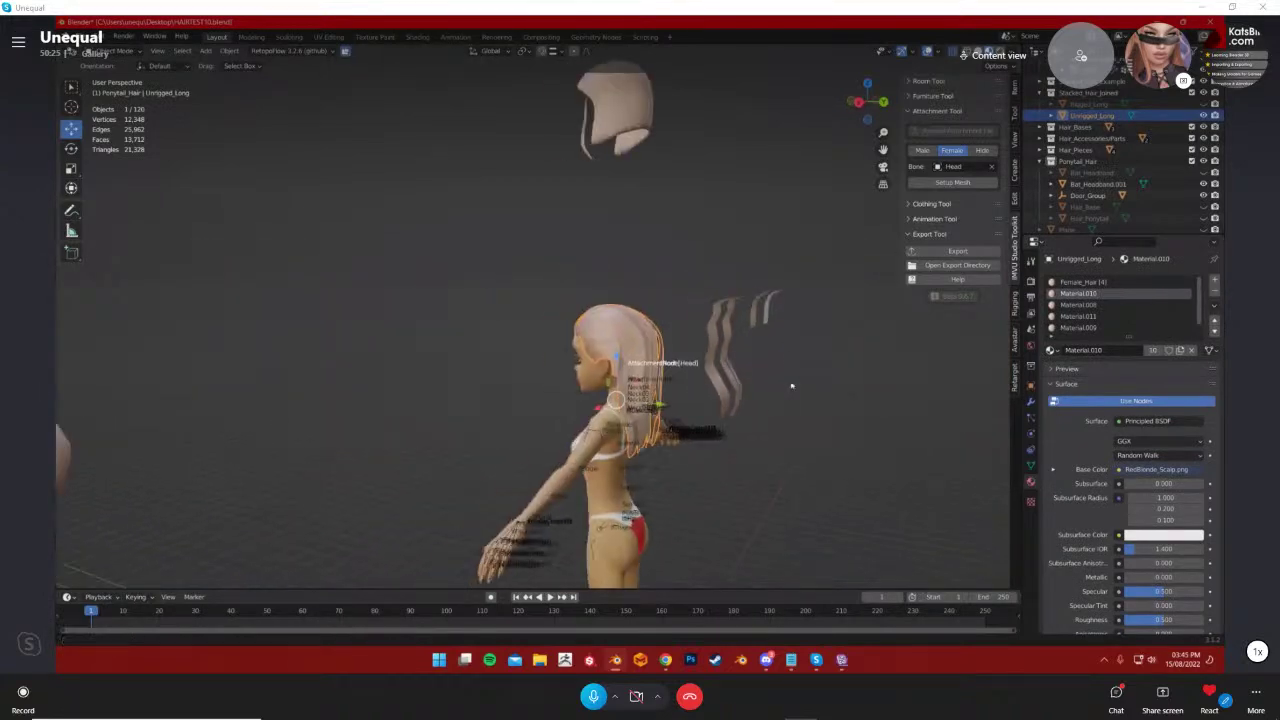
{"action": "scroll", "coordinate": [784, 384], "scroll_direction": "up", "scroll_amount": 6}
{"action": "middle_click_drag", "start_coordinate": [663, 431], "coordinate": [505, 254]}
{"action": "key", "text": "ctrl+s"}
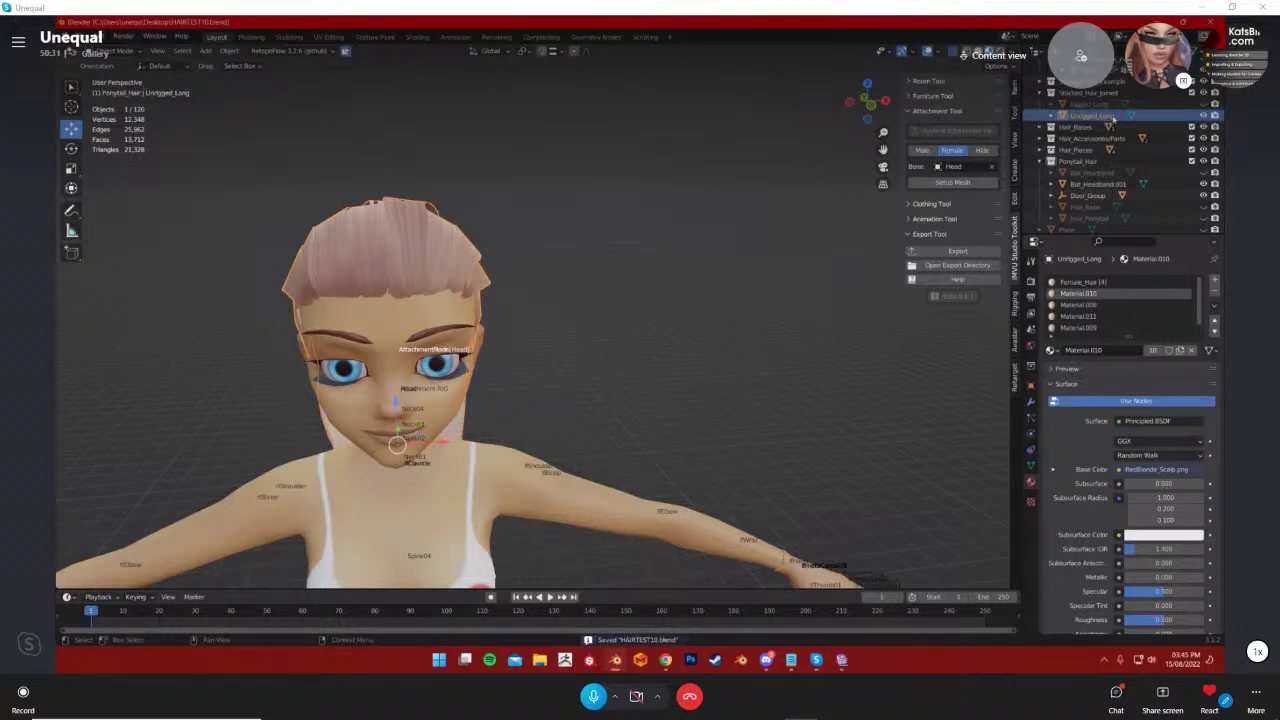
Create a new General Blender file
{"action": "left_click", "coordinate": [67, 37]}
{"action": "mouse_move", "coordinate": [84, 37]}
{"action": "mouse_move", "coordinate": [101, 64]}
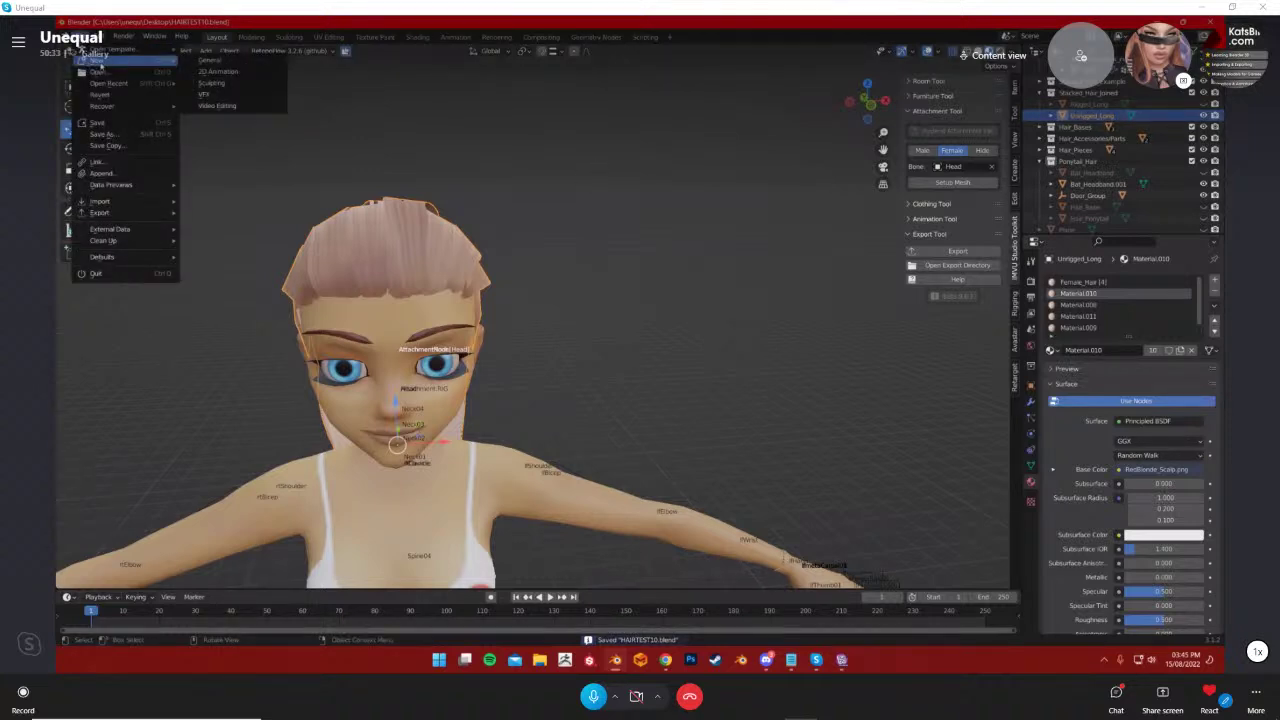
{"action": "left_click", "coordinate": [210, 61]}
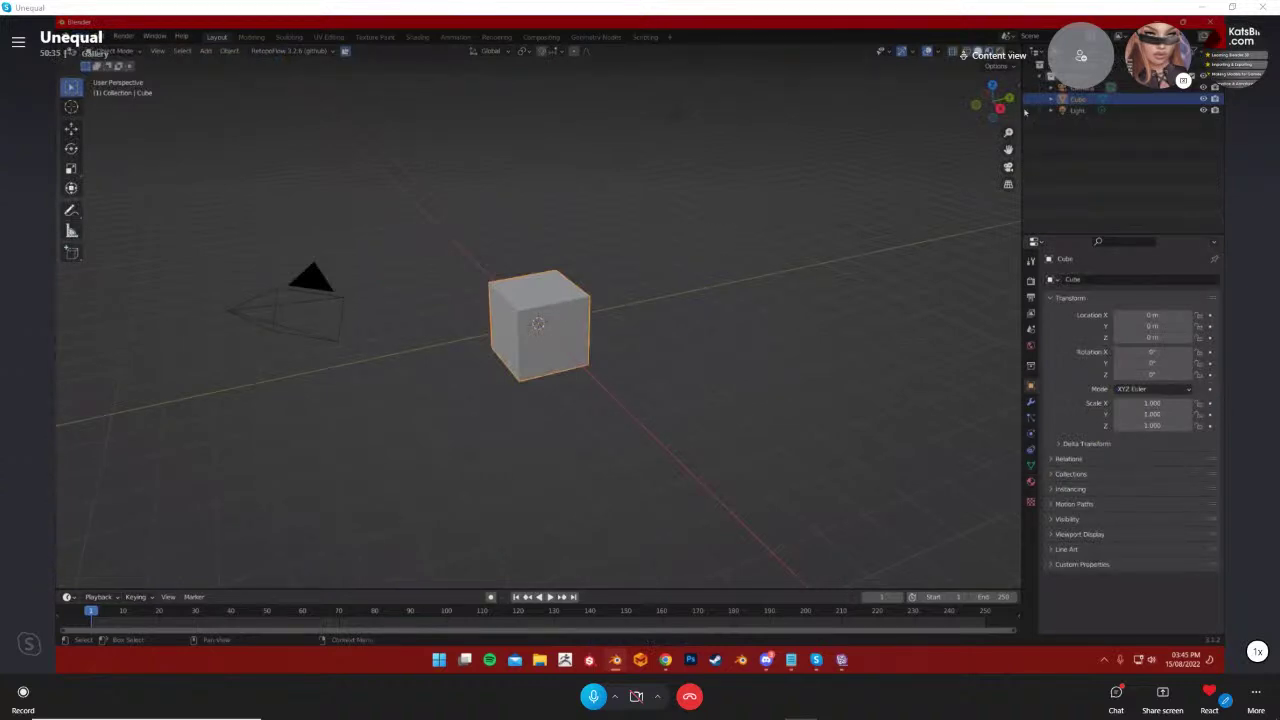
Append the IMVU Studio Toolkit's clothing avatar file and set its mesh to Female
{"action": "key", "text": "n"}
{"action": "left_click", "coordinate": [1015, 258]}
{"action": "left_click", "coordinate": [921, 127]}
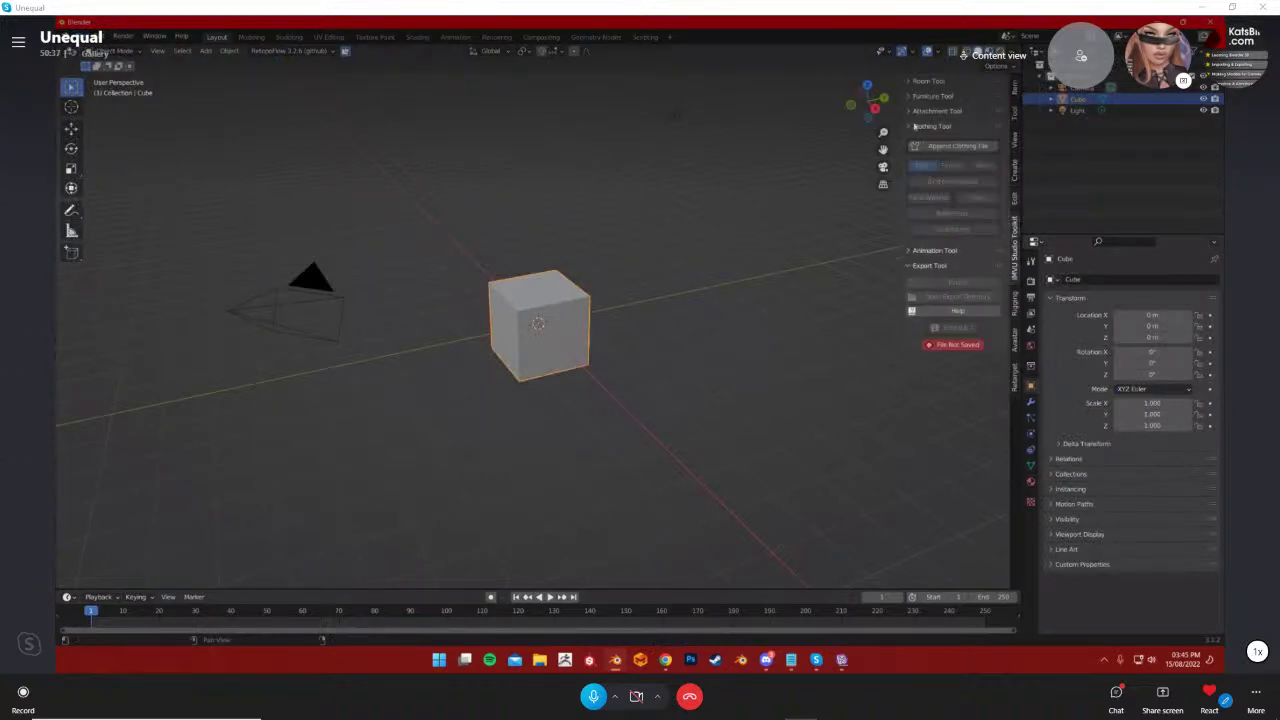
{"action": "left_click", "coordinate": [966, 147]}
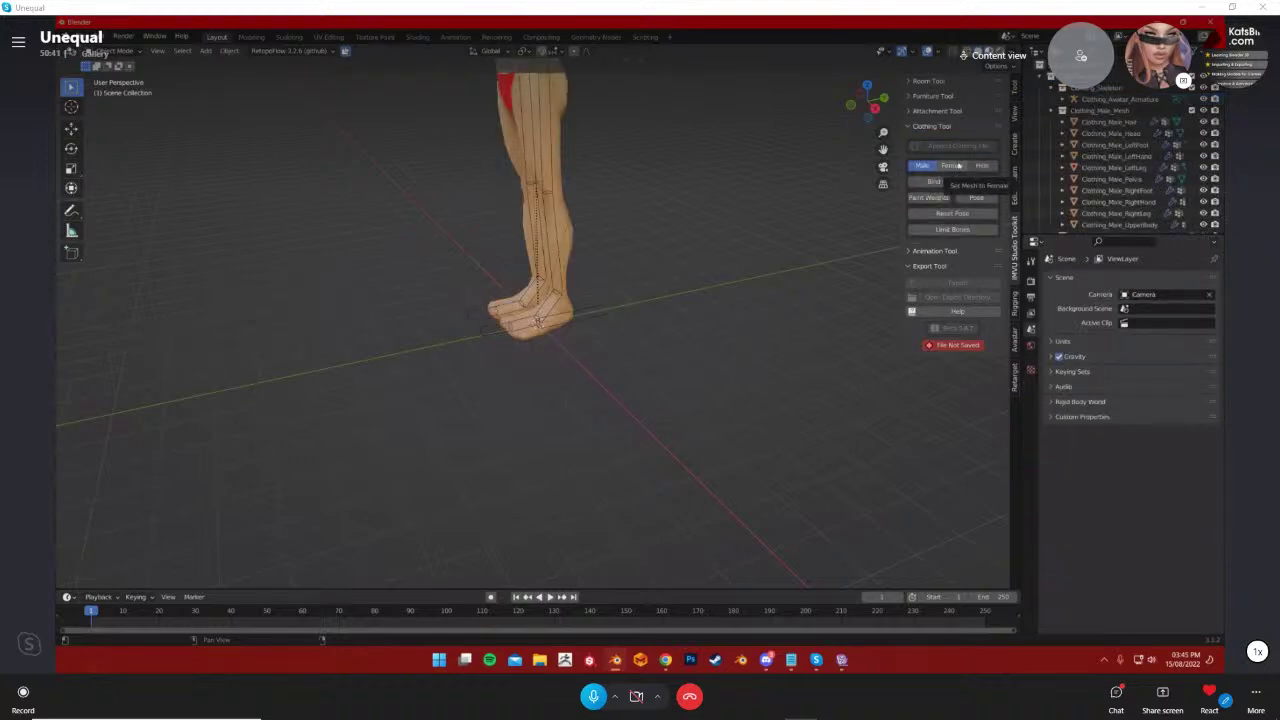
{"action": "left_click", "coordinate": [958, 165]}
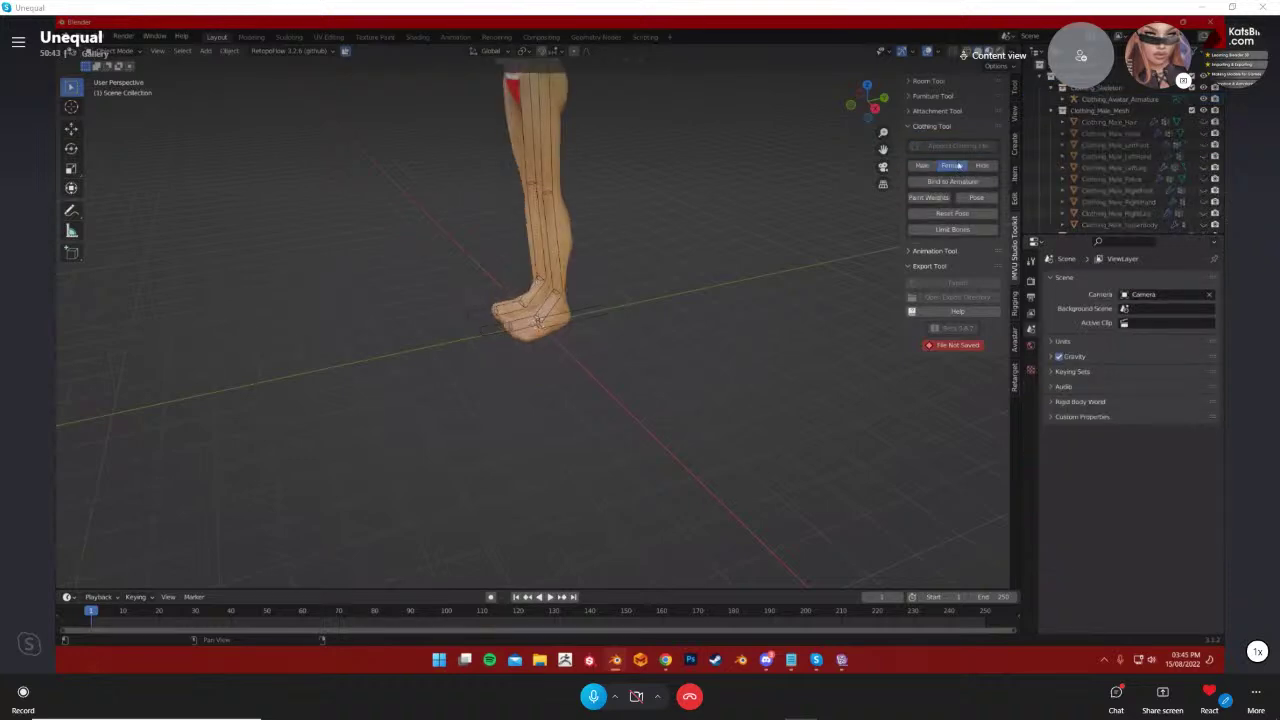
View the female avatar from the front and open HAIRTEST10.blend from the Desktop as the source file for appending
{"action": "left_click", "coordinate": [851, 104]}
{"action": "scroll", "coordinate": [694, 166], "scroll_direction": "down", "scroll_amount": 1}
{"action": "middle_click_drag", "start_coordinate": [694, 166], "coordinate": [657, 355], "text": "shift"}
{"action": "scroll", "coordinate": [657, 355], "scroll_direction": "up", "scroll_amount": 1}
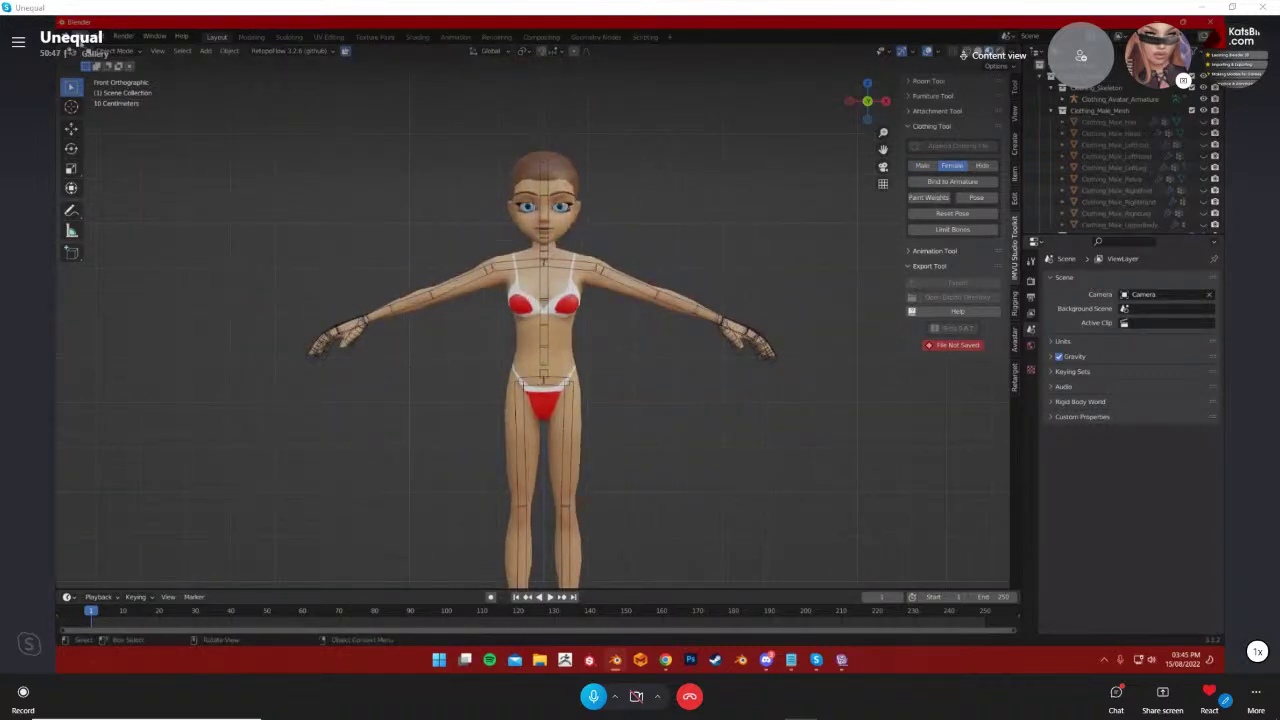
{"action": "left_click", "coordinate": [88, 36]}
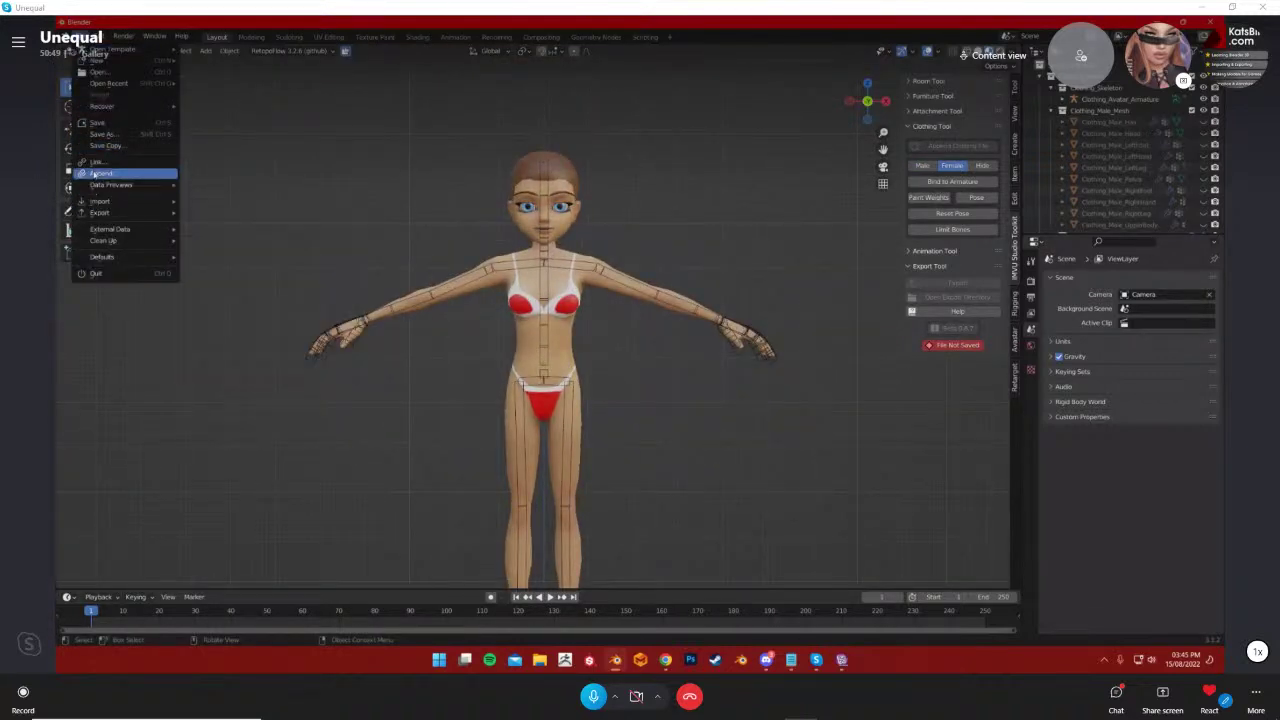
{"action": "left_click", "coordinate": [94, 174]}
{"action": "left_click", "coordinate": [376, 418]}
{"action": "scroll", "coordinate": [566, 372], "scroll_direction": "down", "scroll_amount": 5}
{"action": "left_click", "coordinate": [607, 294]}
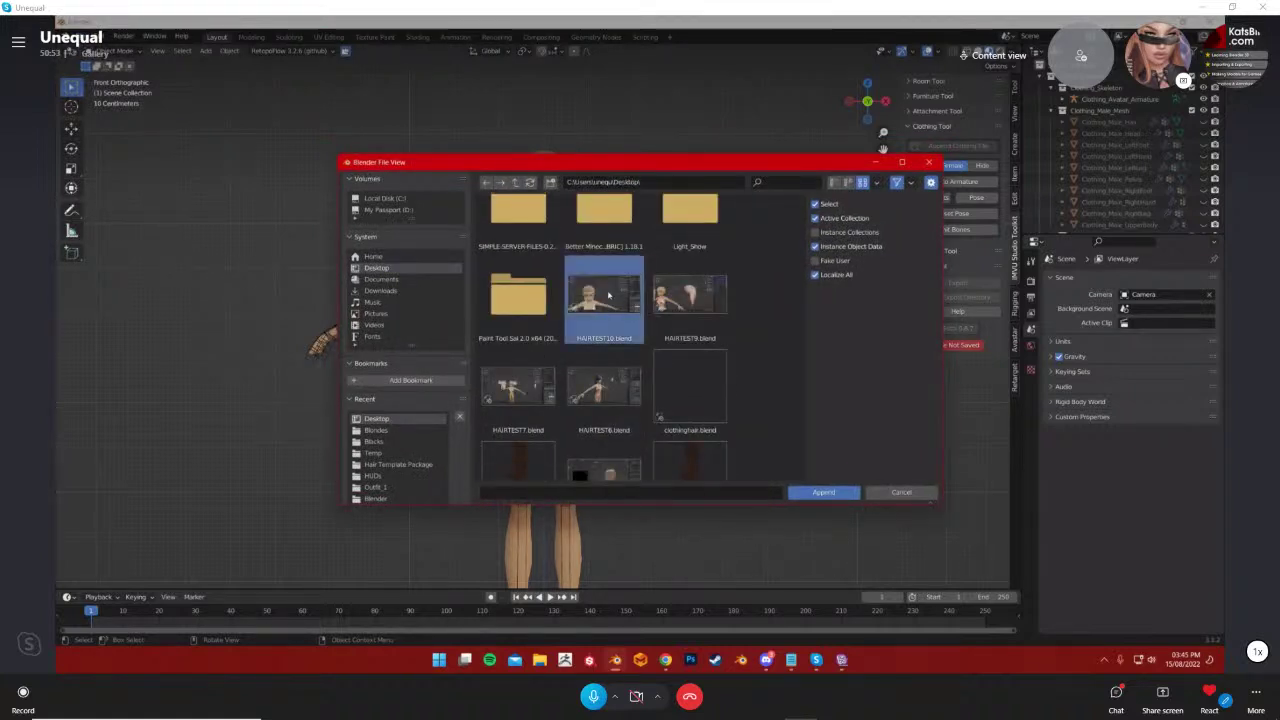
{"action": "double_click", "coordinate": [607, 294]}
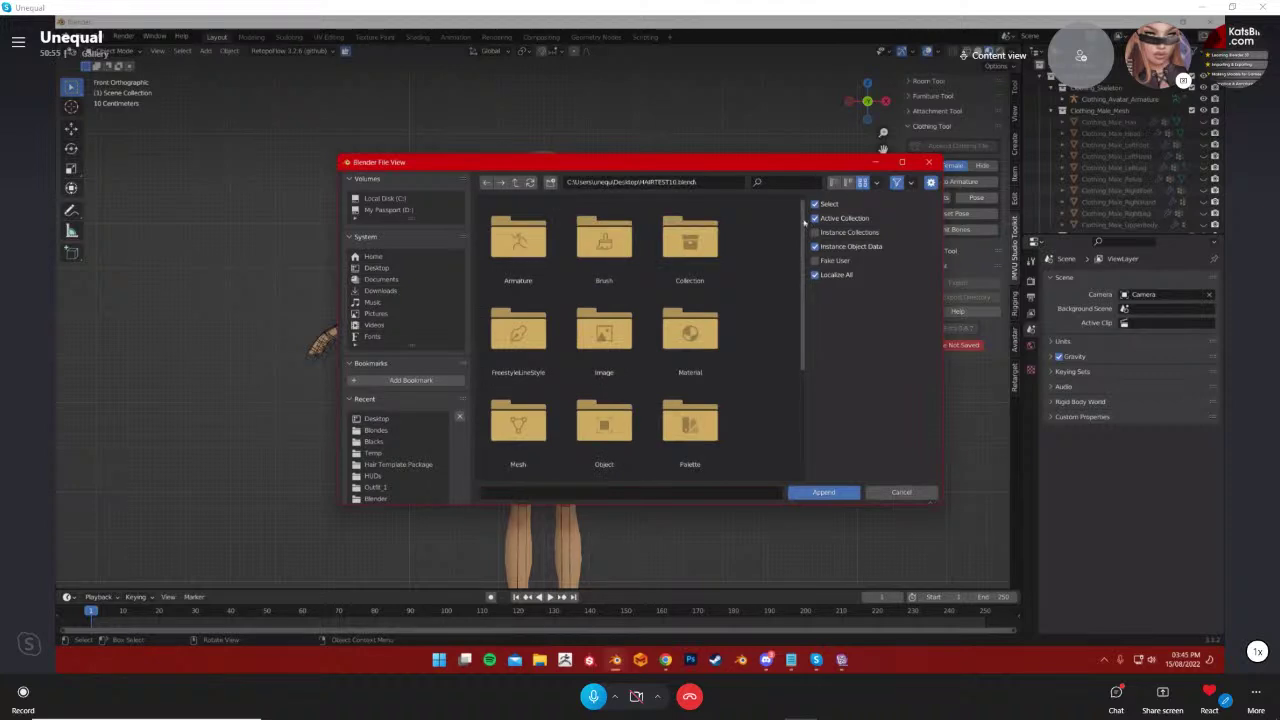
Find the Unrigged_Long object among the source file's objects and append it to the scene
{"action": "scroll", "coordinate": [752, 314], "scroll_direction": "down", "scroll_amount": 4}
{"action": "double_click", "coordinate": [600, 260]}
{"action": "left_click_drag", "start_coordinate": [801, 215], "coordinate": [798, 310]}
{"action": "left_click", "coordinate": [767, 181]}
{"action": "type", "text": "lon"}
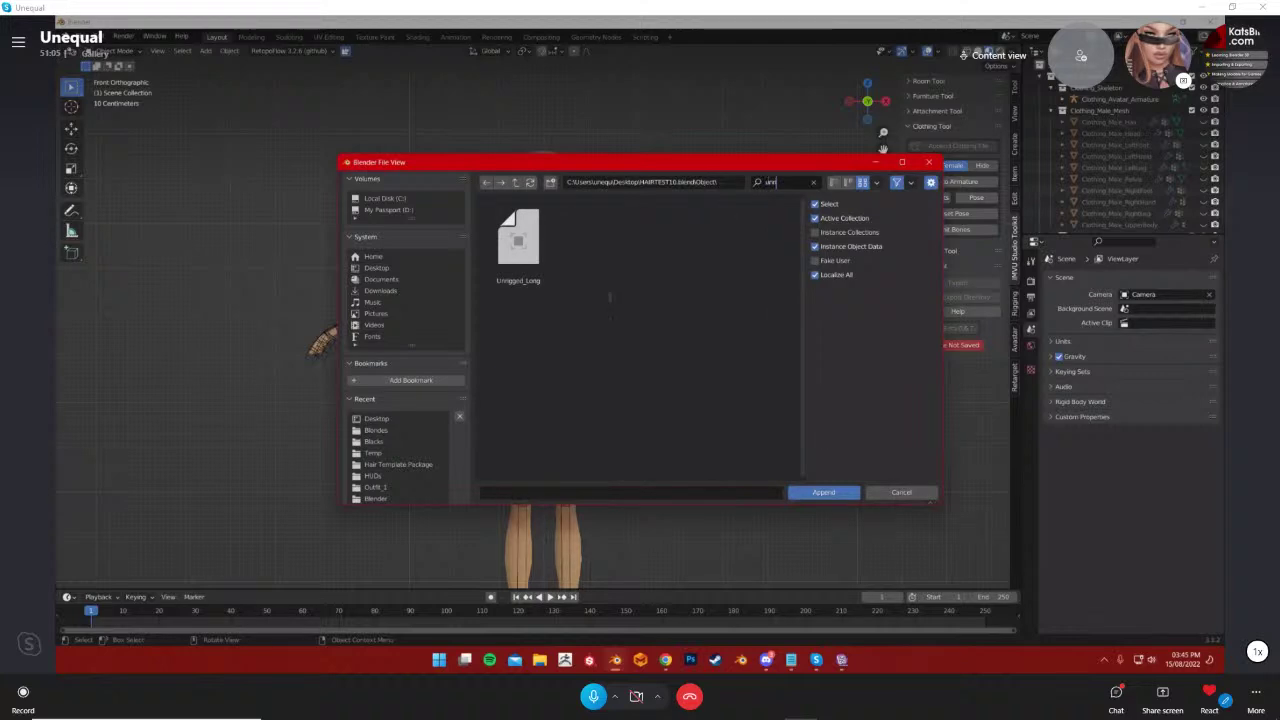
{"action": "left_click", "coordinate": [518, 242]}
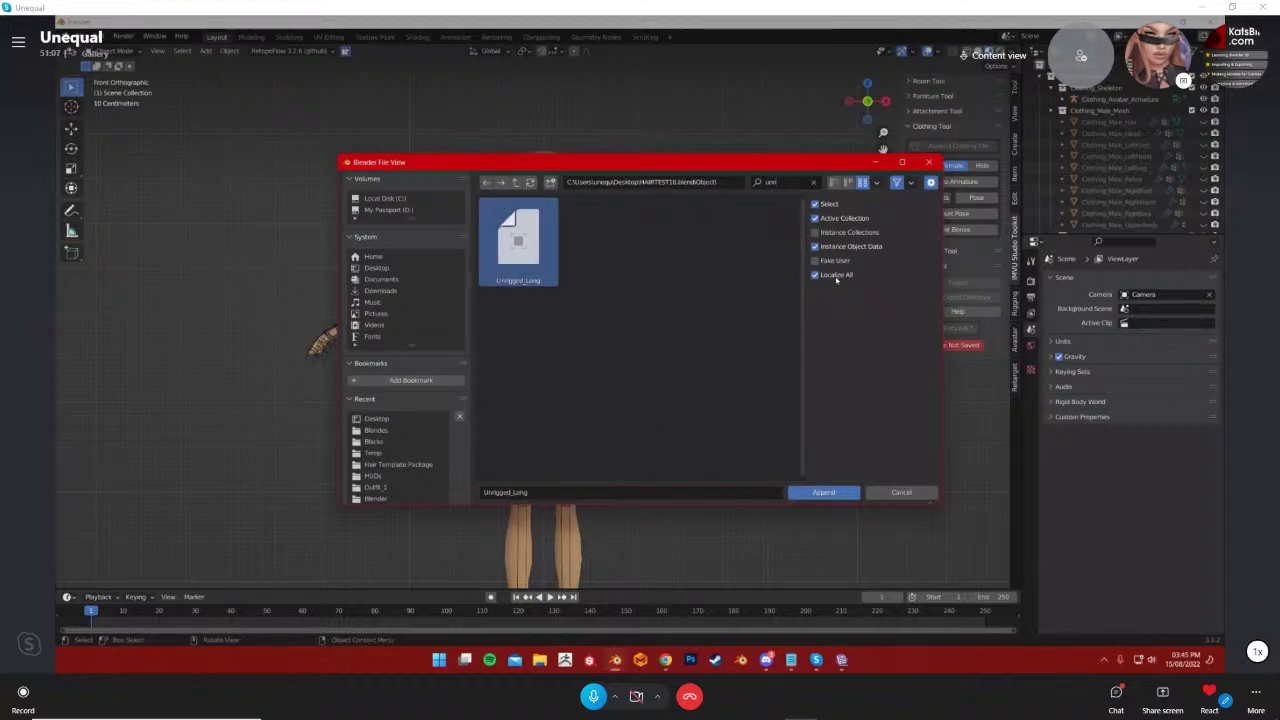
{"action": "left_click", "coordinate": [823, 492]}
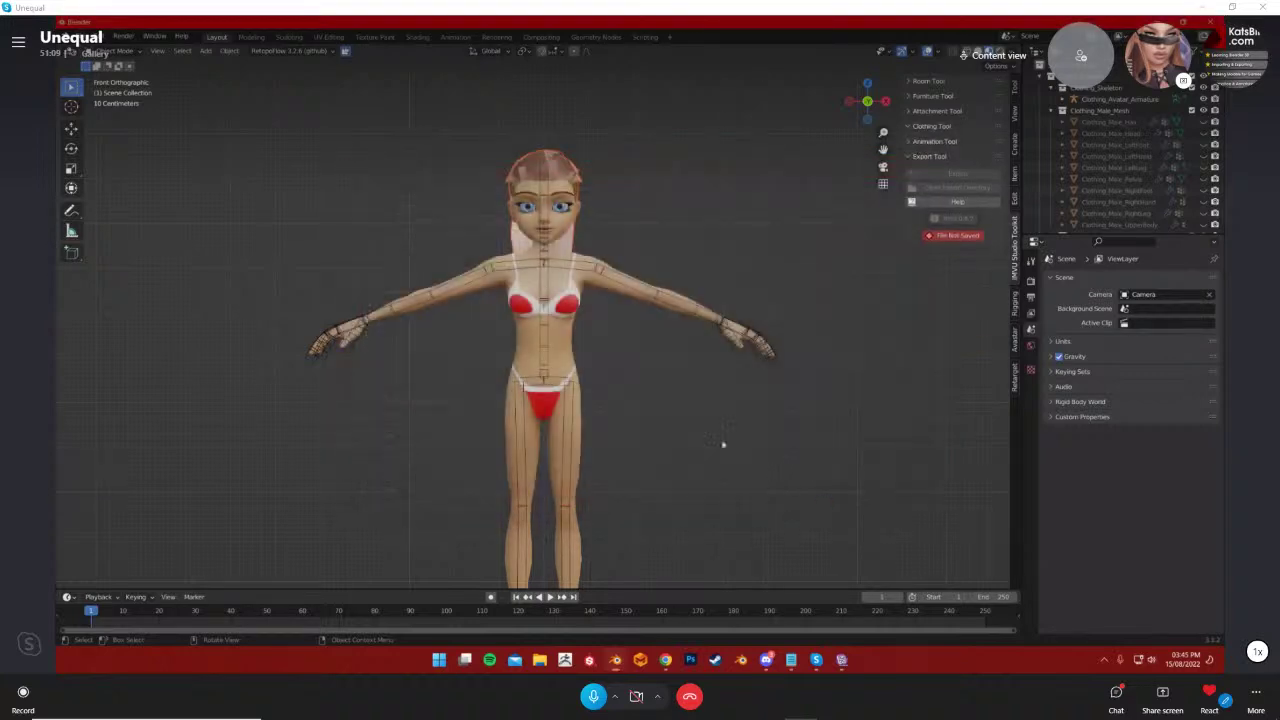
Inspect the appended Unrigged_Long hair on the avatar's head and select the overlapping Clothing_Female_Hair mesh in the outliner
{"action": "middle_click_drag", "start_coordinate": [640, 380], "coordinate": [627, 318]}
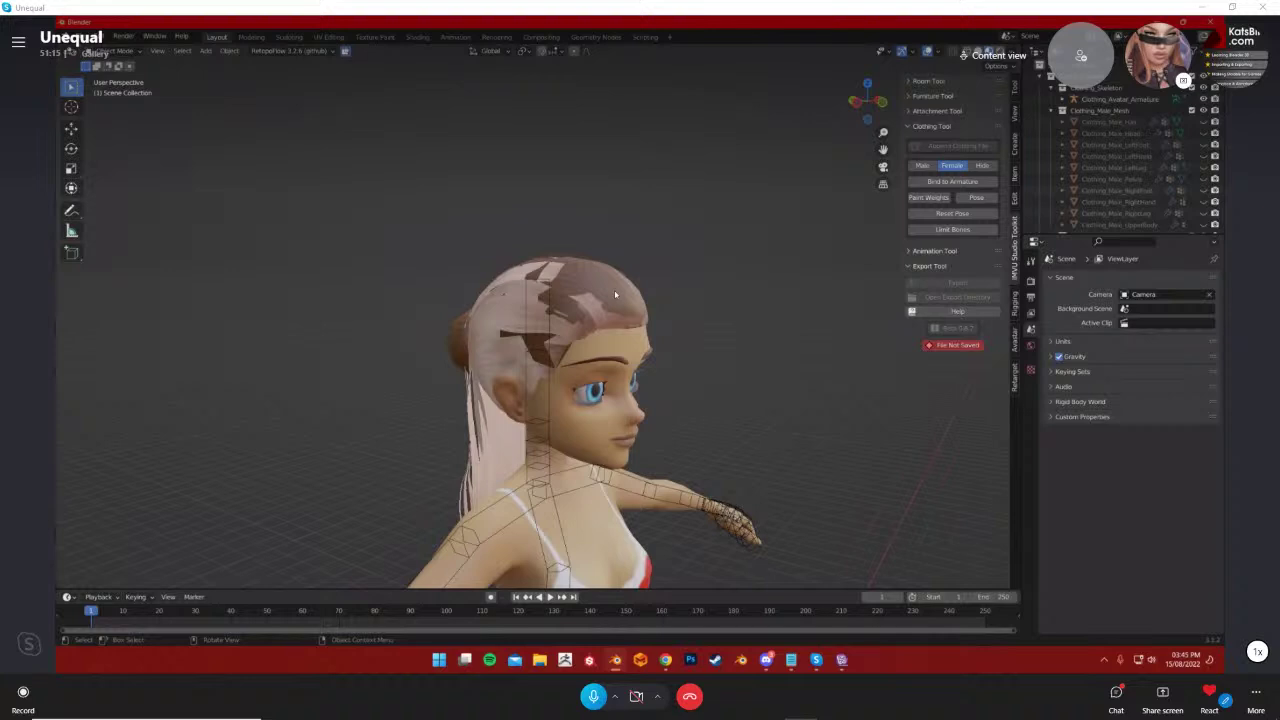
{"action": "scroll", "coordinate": [1110, 150], "scroll_direction": "down", "scroll_amount": 5}
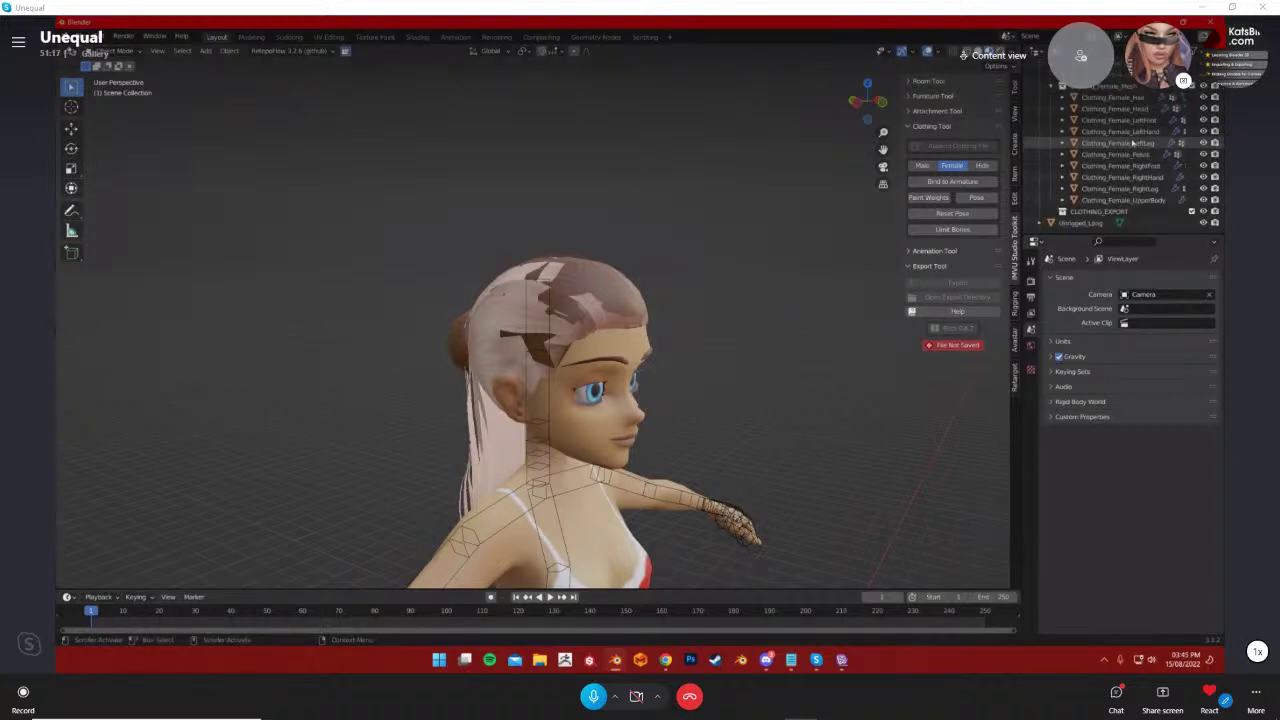
{"action": "left_click", "coordinate": [1130, 100]}
{"action": "middle_click_drag", "start_coordinate": [714, 290], "coordinate": [794, 251]}
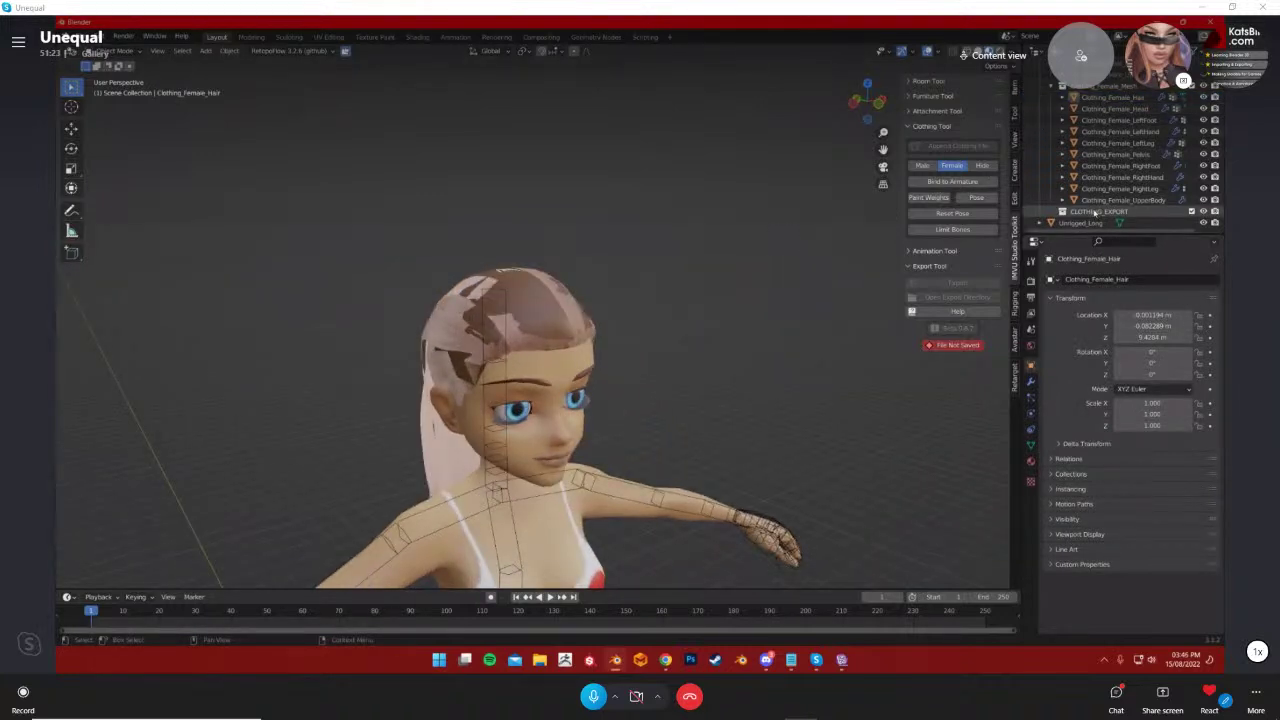
{"action": "left_click", "coordinate": [1080, 222]}
{"action": "mouse_move", "coordinate": [690, 295]}
{"action": "middle_mouse_down"}
{"action": "mouse_move", "coordinate": [772, 294]}
{"action": "mouse_move", "coordinate": [700, 292]}
{"action": "middle_mouse_up"}
{"action": "left_click", "coordinate": [1110, 97]}
{"action": "left_click", "coordinate": [772, 238]}
Show the outliner's Selectable and Disable in Viewports toggle columns and hide them again
{"action": "left_click", "coordinate": [1197, 51]}
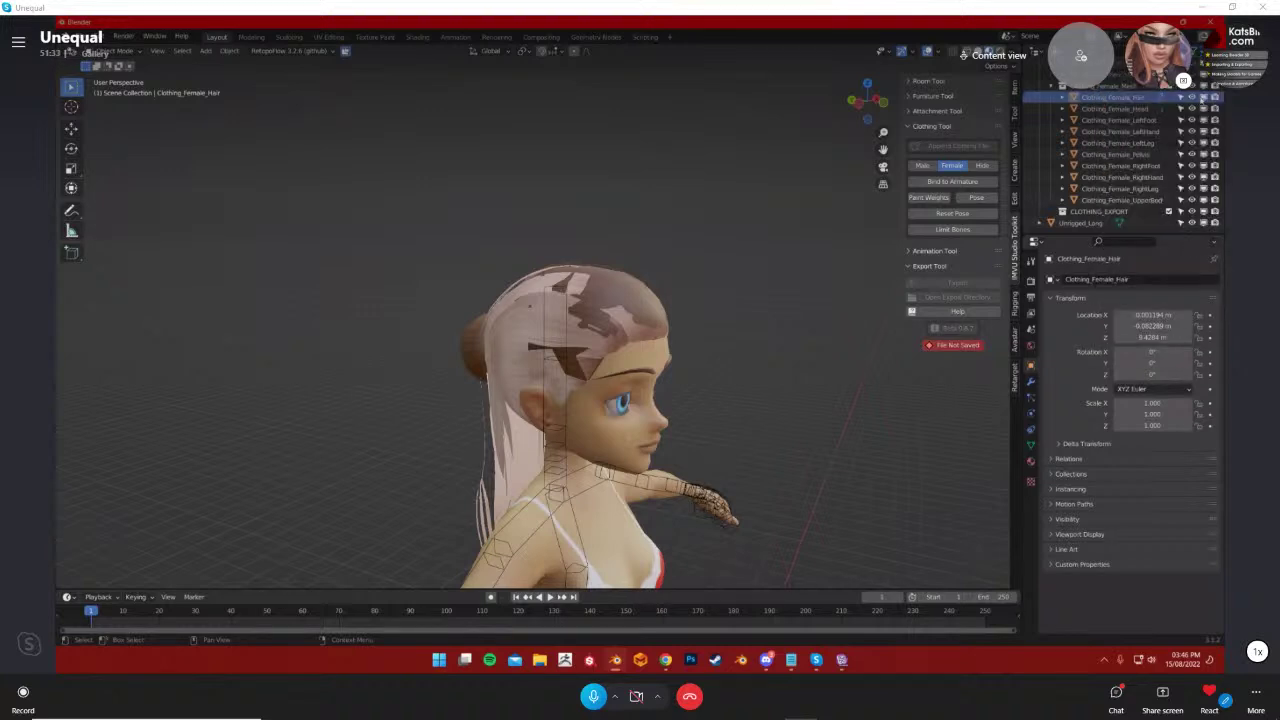
{"action": "left_click", "coordinate": [1202, 98]}
{"action": "left_click", "coordinate": [1192, 97]}
{"action": "left_click", "coordinate": [1207, 73]}
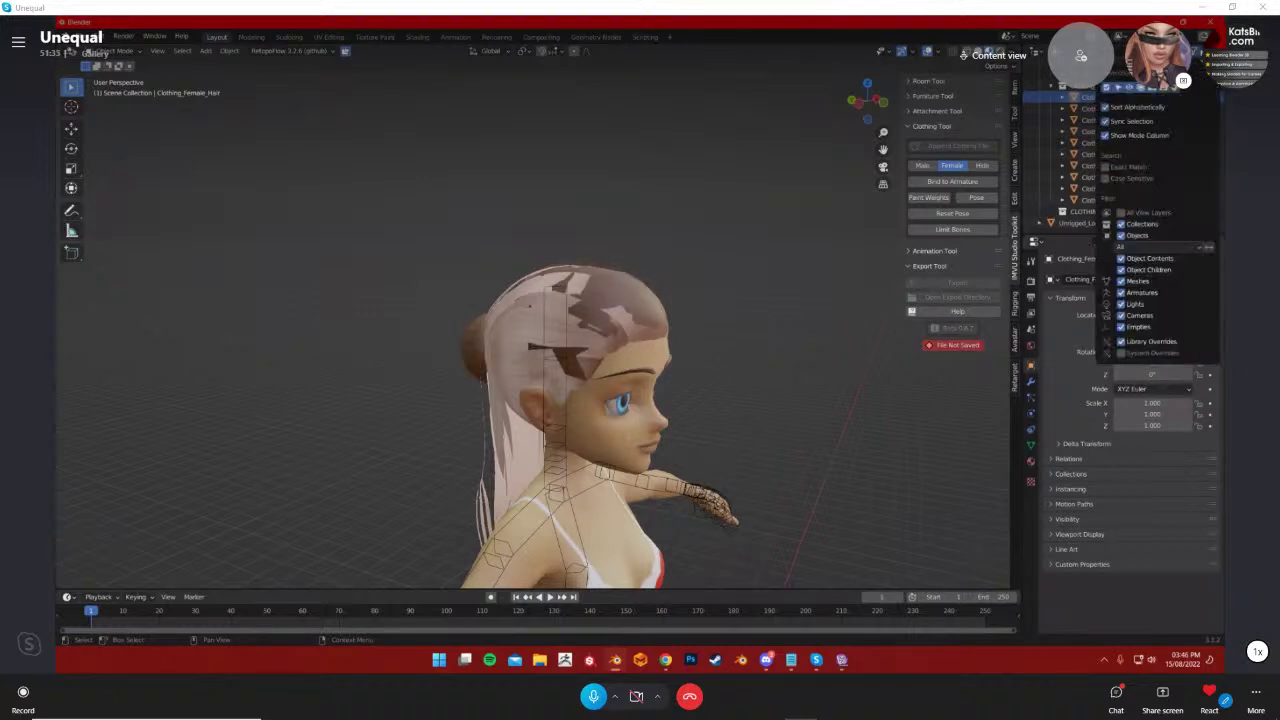
{"action": "left_click", "coordinate": [1197, 51]}
{"action": "left_click", "coordinate": [1197, 51]}
{"action": "left_click", "coordinate": [1197, 56]}
{"action": "middle_click_drag", "start_coordinate": [706, 332], "coordinate": [875, 212]}
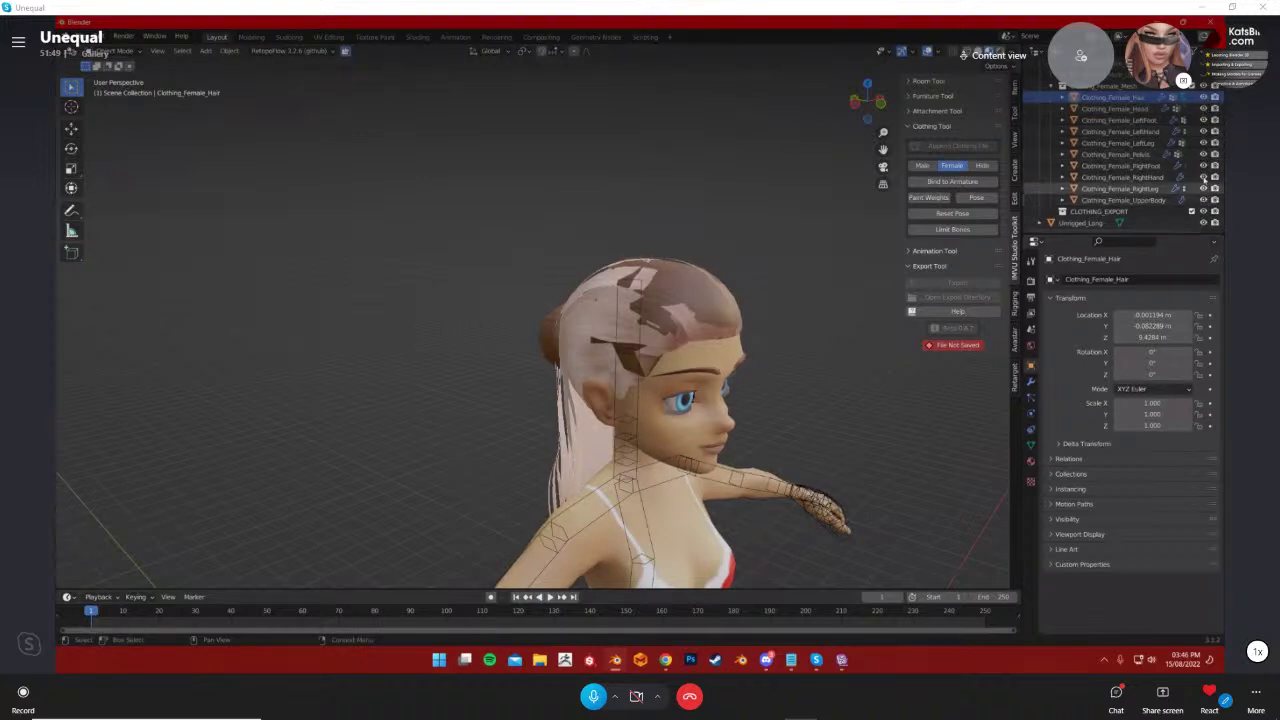
Enable the Selectable and Disable in Viewports restriction toggles in the outliner
{"action": "left_click", "coordinate": [1196, 68]}
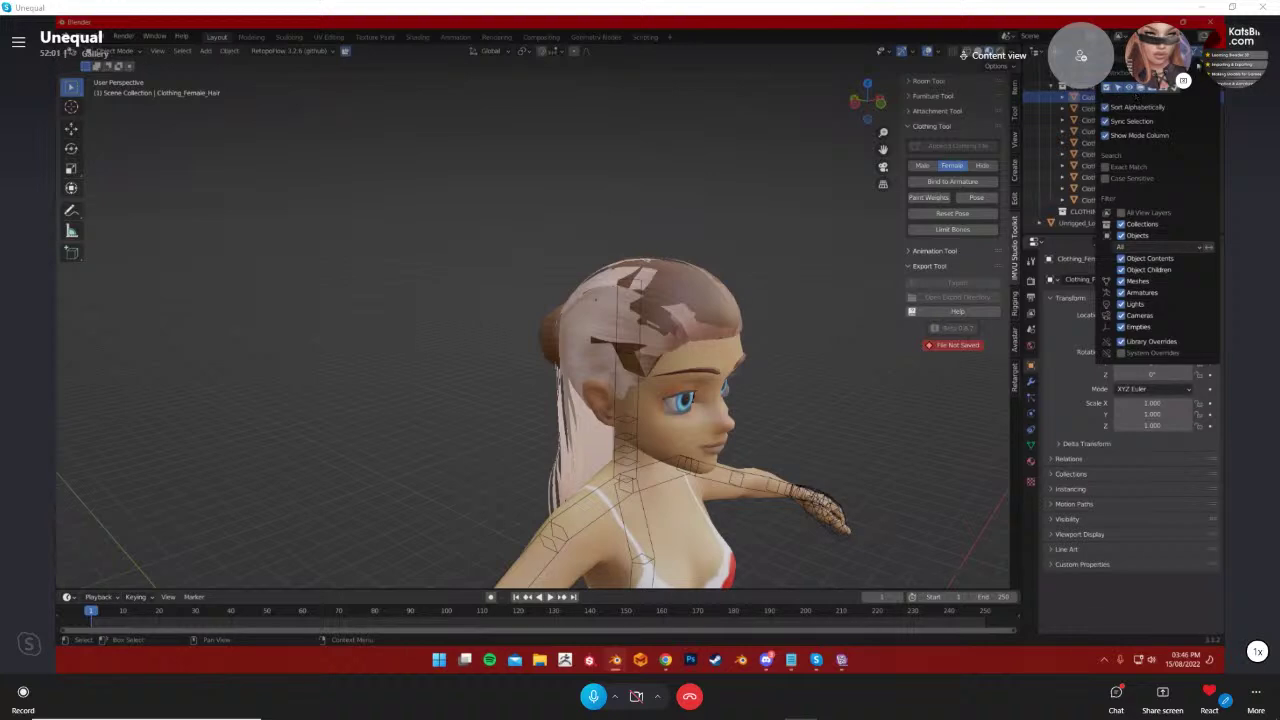
{"action": "left_click", "coordinate": [1198, 53]}
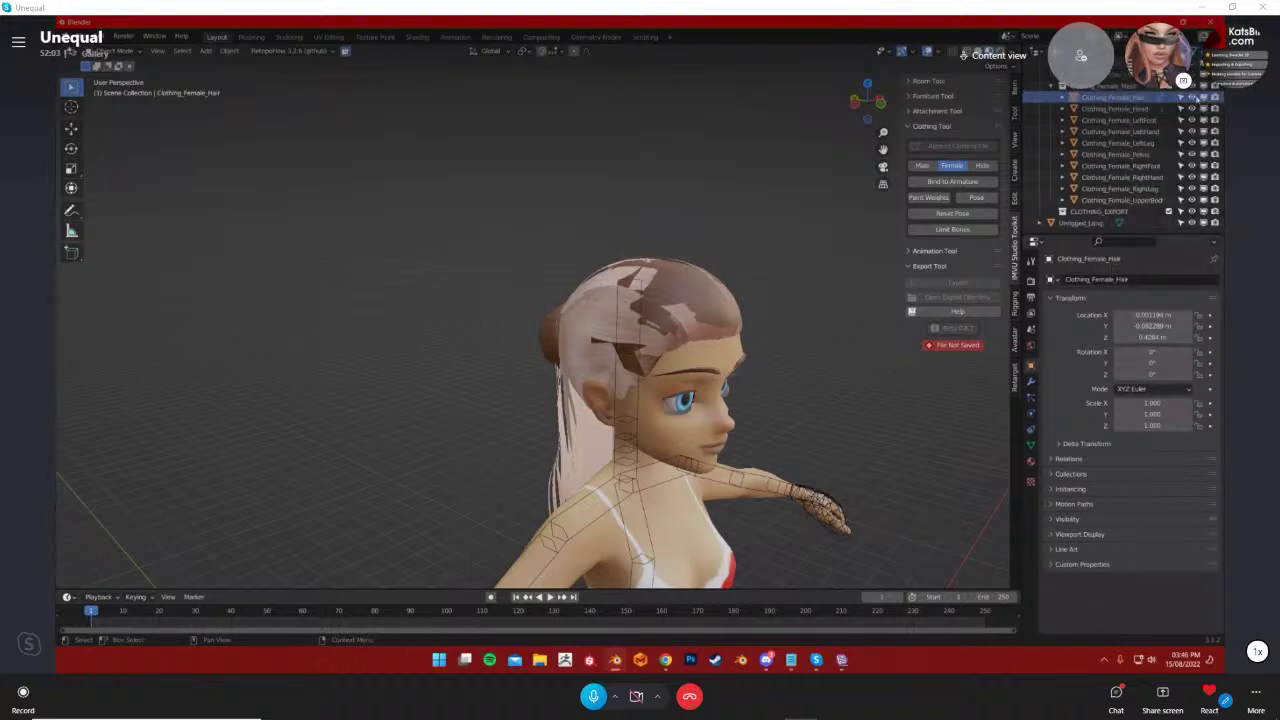
Hide the avatar's default Clothing_Female_Hair mesh in the viewport
{"action": "left_click", "coordinate": [1196, 97]}
{"action": "middle_click_drag", "start_coordinate": [826, 262], "coordinate": [712, 334]}
{"action": "scroll", "coordinate": [757, 329], "scroll_direction": "up", "scroll_amount": 4}
{"action": "scroll", "coordinate": [751, 330], "scroll_direction": "down", "scroll_amount": 6}
{"action": "left_click", "coordinate": [870, 103]}
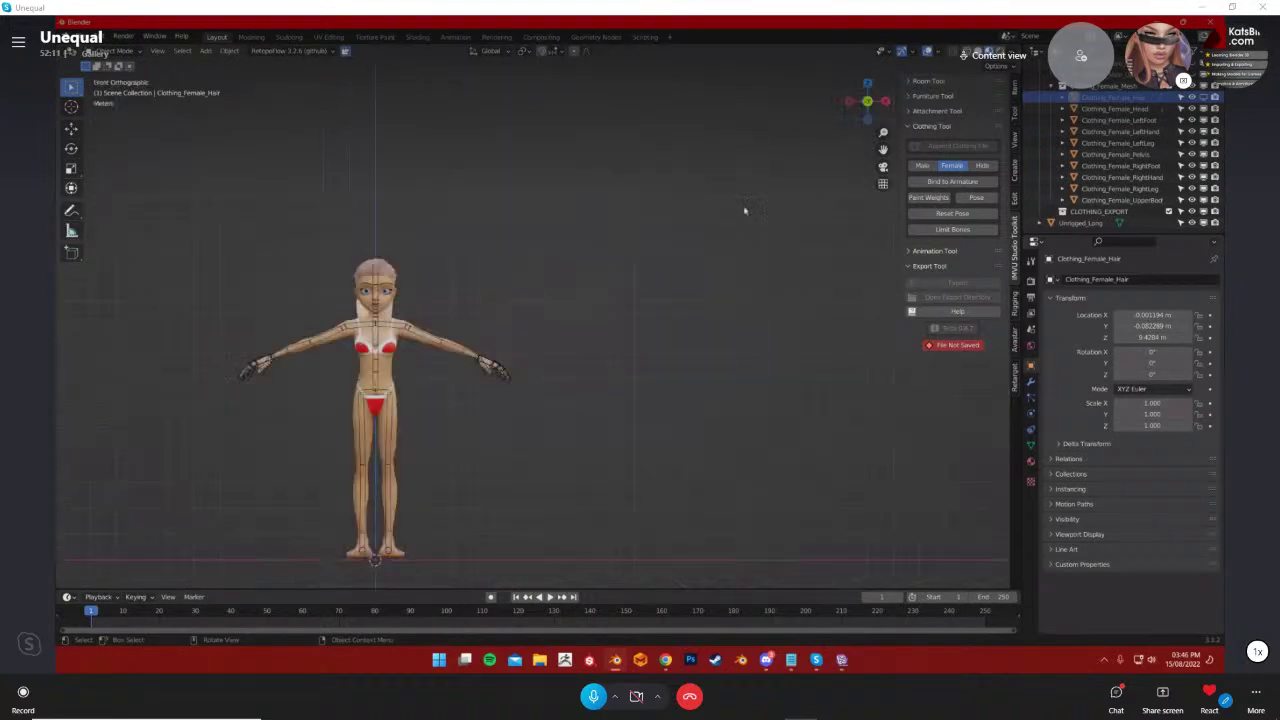
Bind the Unrigged_Long hair mesh to the female avatar armature
{"action": "scroll", "coordinate": [700, 308], "scroll_direction": "up", "scroll_amount": 5}
{"action": "middle_click_drag", "start_coordinate": [581, 362], "coordinate": [720, 376], "text": "shift"}
{"action": "scroll", "coordinate": [720, 376], "scroll_direction": "up", "scroll_amount": 4}
{"action": "left_click", "coordinate": [1080, 223]}
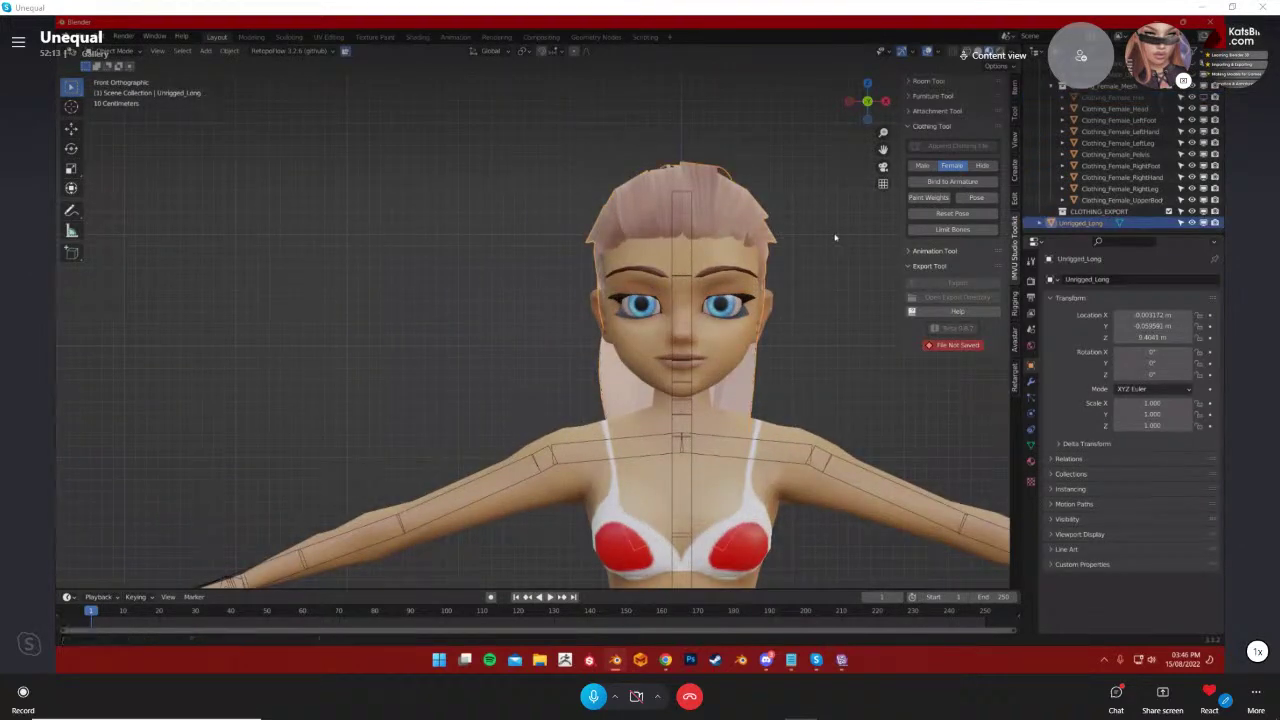
{"action": "middle_click_drag", "start_coordinate": [843, 223], "coordinate": [721, 290]}
{"action": "scroll", "coordinate": [726, 289], "scroll_direction": "down", "scroll_amount": 5}
{"action": "middle_click_drag", "start_coordinate": [400, 352], "coordinate": [614, 355], "text": "shift"}
{"action": "scroll", "coordinate": [614, 360], "scroll_direction": "up", "scroll_amount": 5}
{"action": "middle_click_drag", "start_coordinate": [440, 420], "coordinate": [677, 264], "text": "shift"}
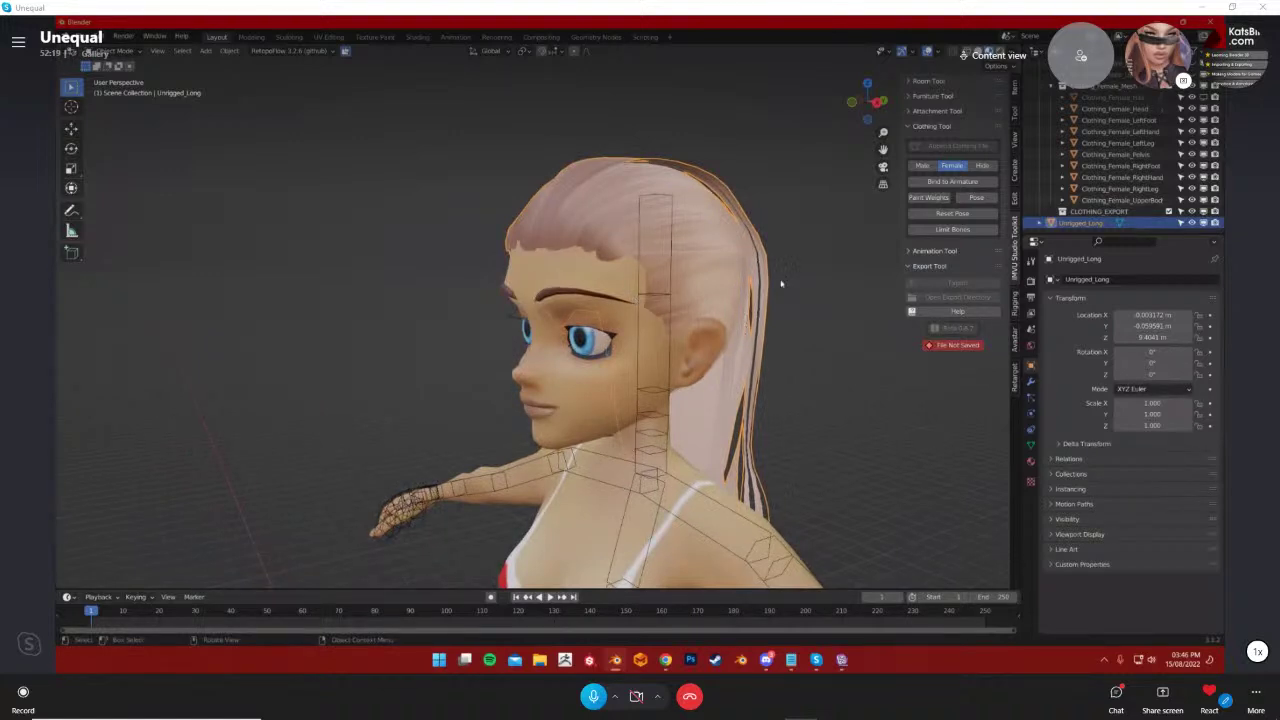
{"action": "middle_click_drag", "start_coordinate": [776, 285], "coordinate": [714, 312], "text": "shift"}
{"action": "left_click", "coordinate": [760, 250]}
{"action": "left_click", "coordinate": [485, 324]}
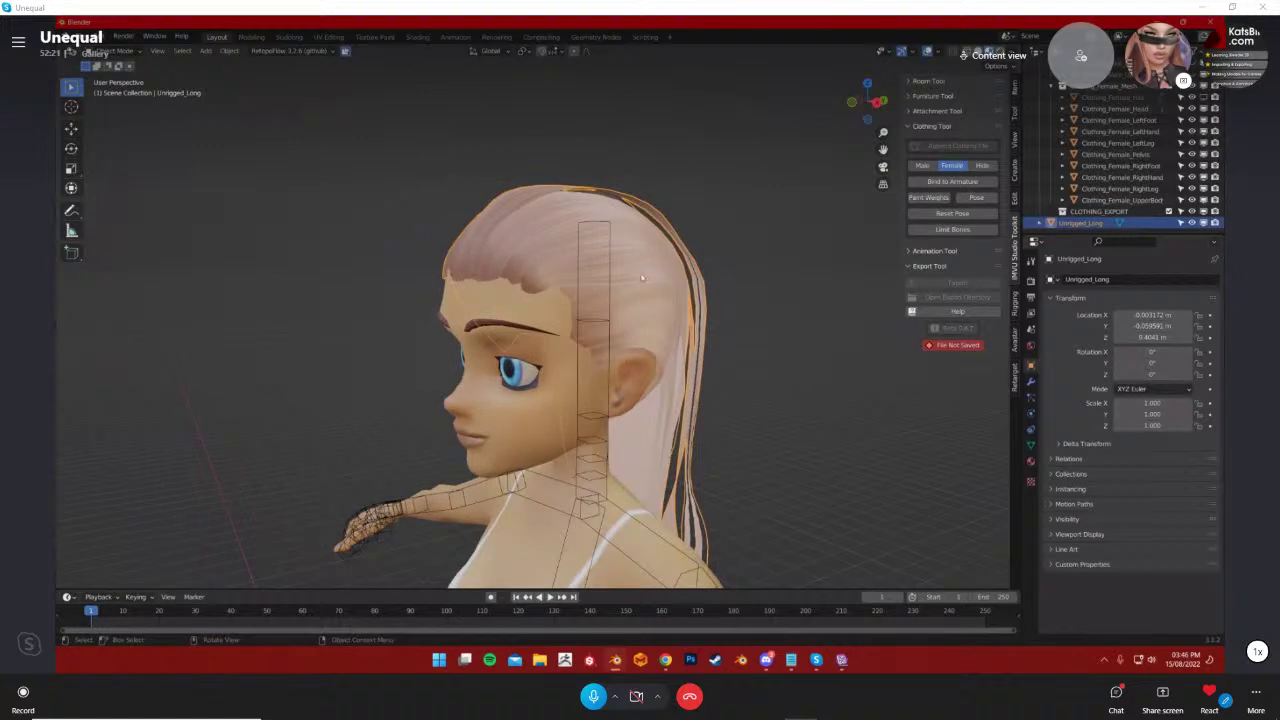
{"action": "left_click", "coordinate": [931, 182]}
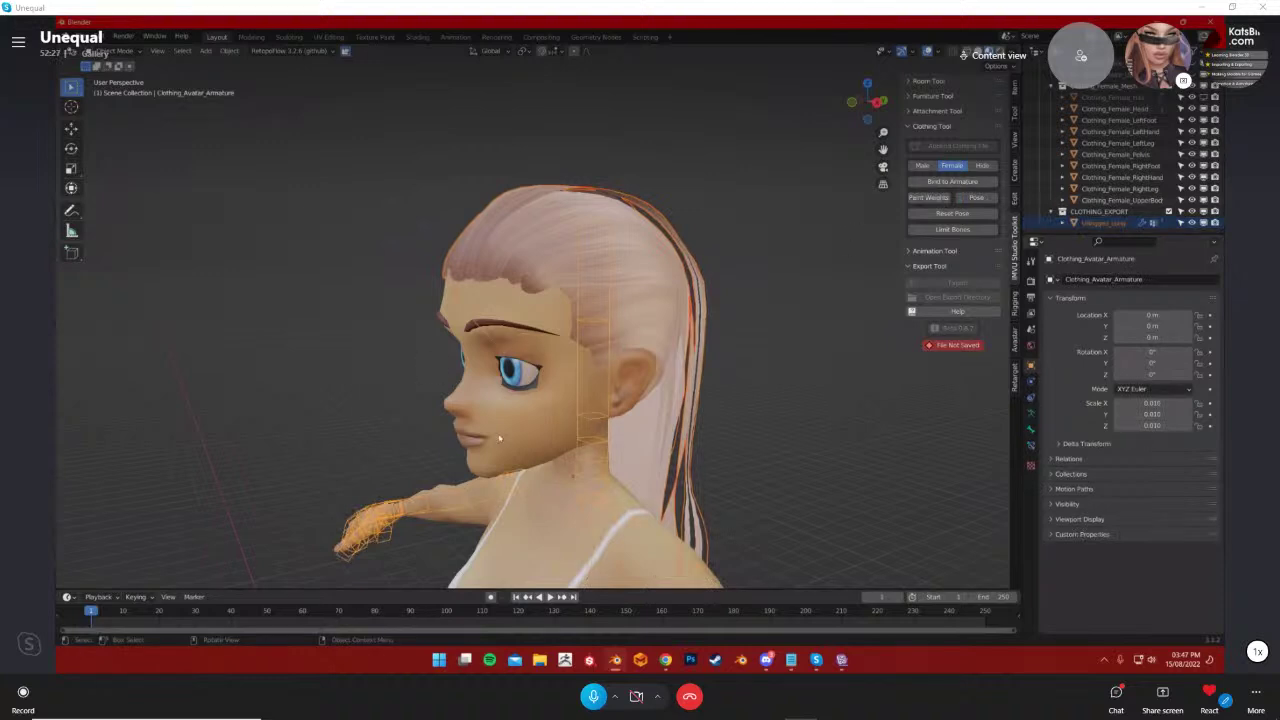
Make the Unrigged_Long hair the only selected object and start weight painting on it
{"action": "scroll", "coordinate": [673, 332], "scroll_direction": "down", "scroll_amount": 5}
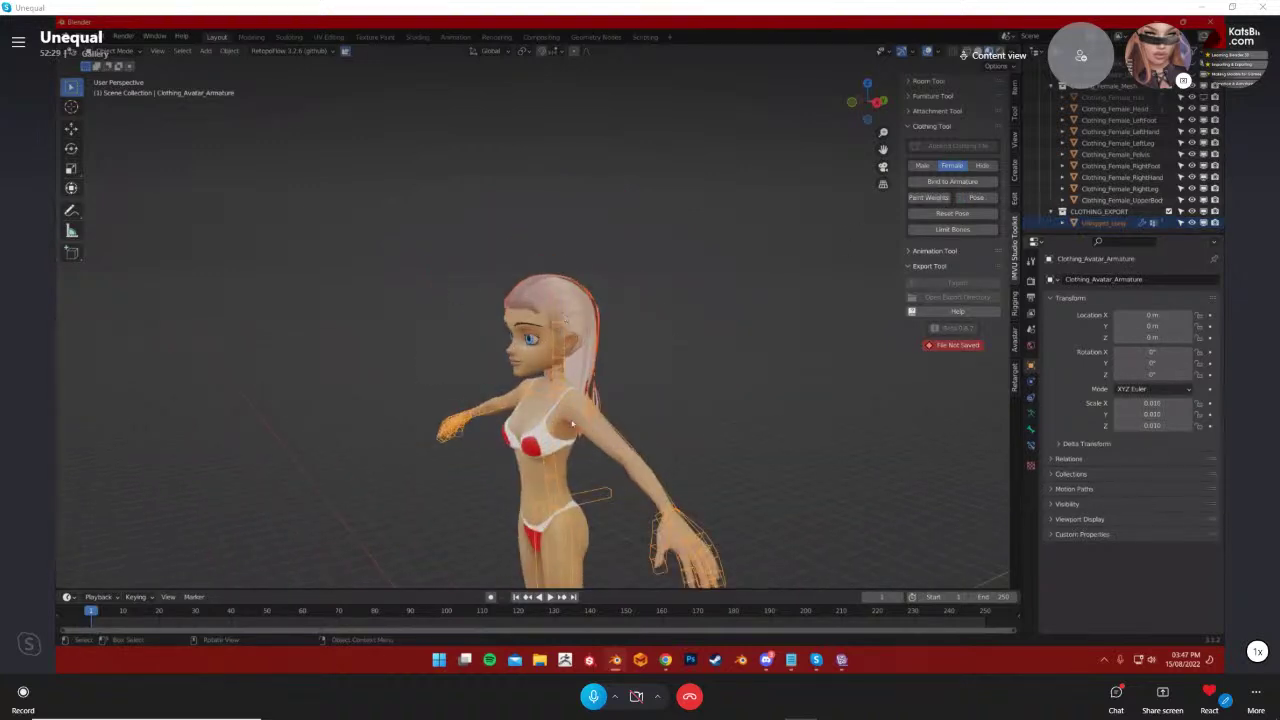
{"action": "scroll", "coordinate": [554, 421], "scroll_direction": "up", "scroll_amount": 2}
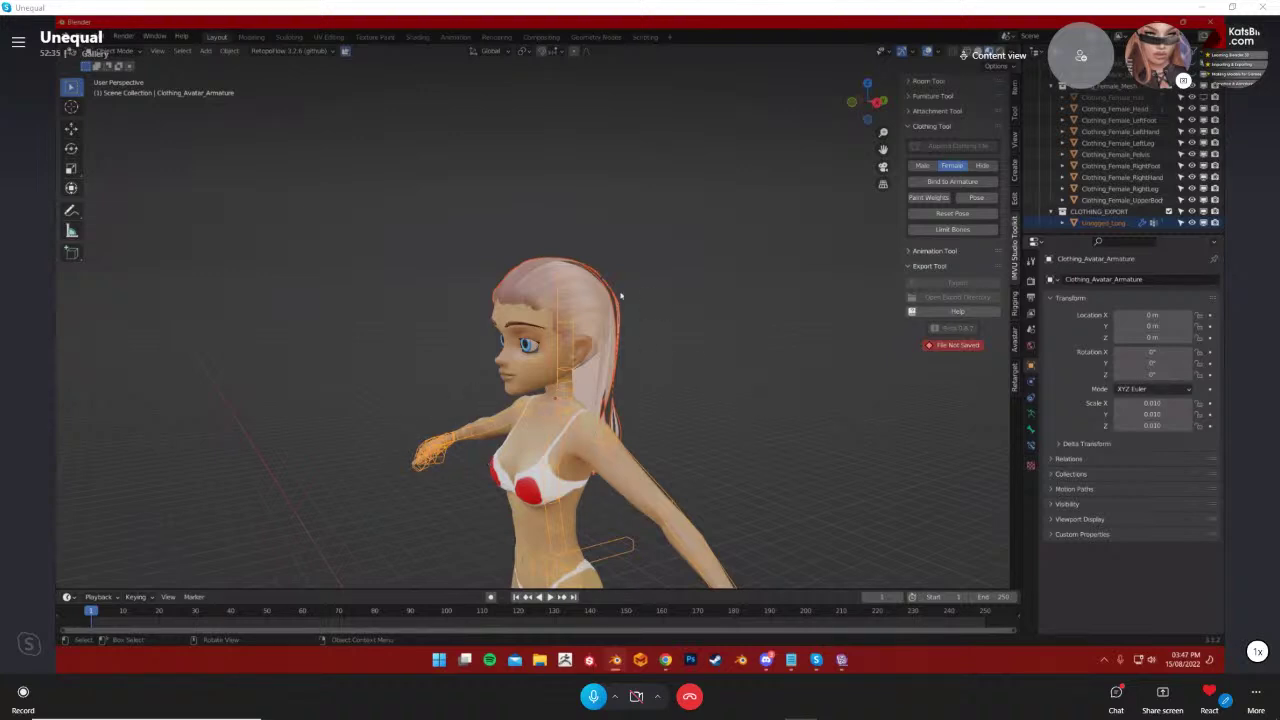
{"action": "left_click", "coordinate": [933, 199]}
{"action": "left_click", "coordinate": [766, 443]}
{"action": "scroll", "coordinate": [766, 443], "scroll_direction": "up", "scroll_amount": 6}
{"action": "middle_click_drag", "start_coordinate": [766, 443], "coordinate": [737, 464], "text": "shift"}
{"action": "left_click", "coordinate": [705, 450]}
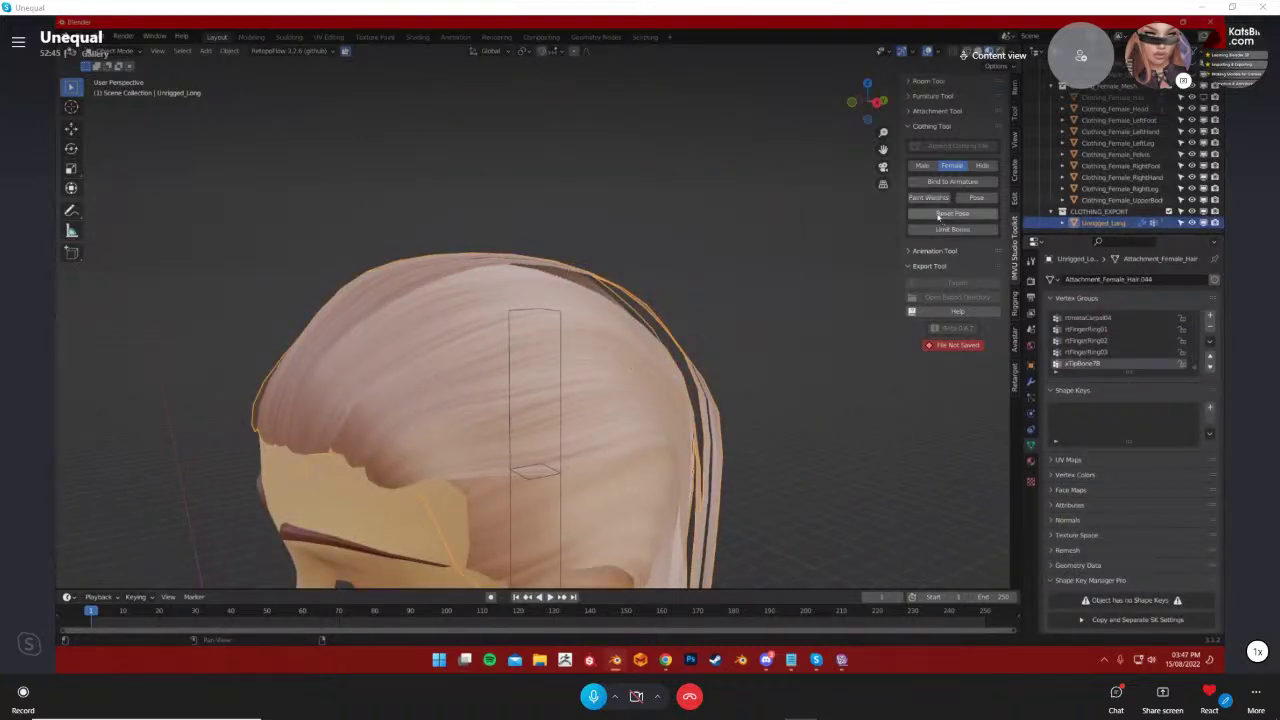
{"action": "left_click", "coordinate": [928, 197]}
{"action": "middle_click_drag", "start_coordinate": [628, 374], "coordinate": [930, 374]}
{"action": "scroll", "coordinate": [606, 374], "scroll_direction": "up", "scroll_amount": 3}
{"action": "middle_click_drag", "start_coordinate": [645, 395], "coordinate": [540, 398]}
Enlarge the hair's vertex group list and make the Head group active to show its weights
{"action": "left_click_drag", "start_coordinate": [1125, 372], "coordinate": [1127, 533]}
{"action": "scroll", "coordinate": [1187, 338], "scroll_direction": "up", "scroll_amount": 4}
{"action": "mouse_move", "coordinate": [600, 380]}
{"action": "middle_mouse_down"}
{"action": "mouse_move", "coordinate": [560, 370]}
{"action": "mouse_move", "coordinate": [880, 362]}
{"action": "mouse_move", "coordinate": [410, 362]}
{"action": "mouse_move", "coordinate": [700, 363]}
{"action": "mouse_move", "coordinate": [704, 385]}
{"action": "mouse_move", "coordinate": [690, 395]}
{"action": "mouse_move", "coordinate": [711, 405]}
{"action": "middle_mouse_up"}
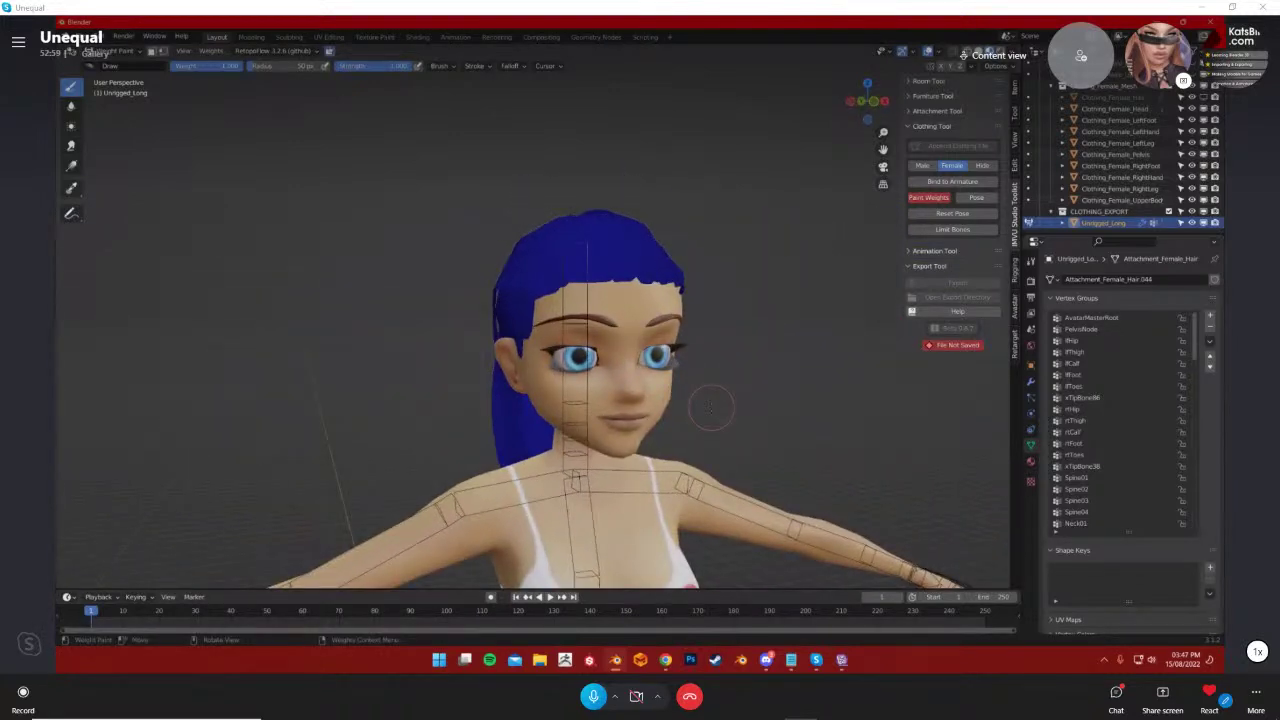
{"action": "scroll", "coordinate": [1193, 365], "scroll_direction": "down", "scroll_amount": 3}
{"action": "scroll", "coordinate": [1193, 365], "scroll_direction": "down", "scroll_amount": 2}
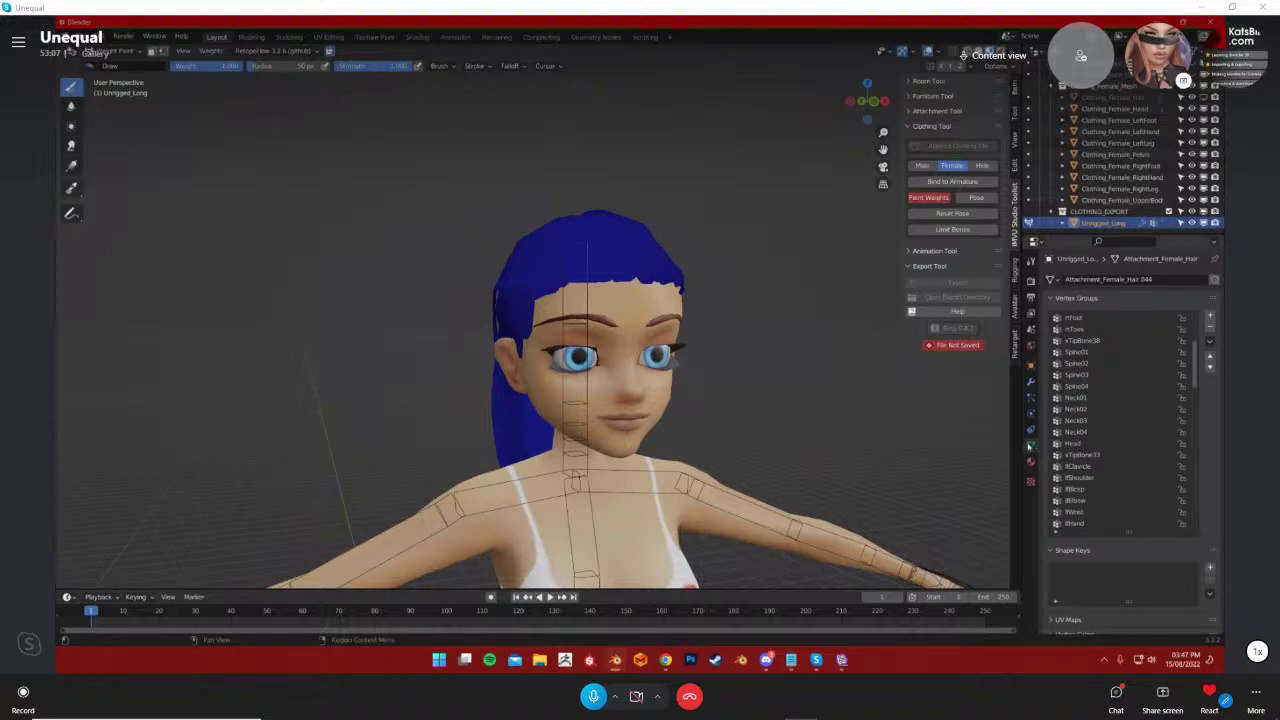
{"action": "left_click", "coordinate": [1074, 444]}
{"action": "middle_click_drag", "start_coordinate": [640, 400], "coordinate": [765, 350]}
{"action": "middle_click_drag", "start_coordinate": [690, 405], "coordinate": [625, 395]}
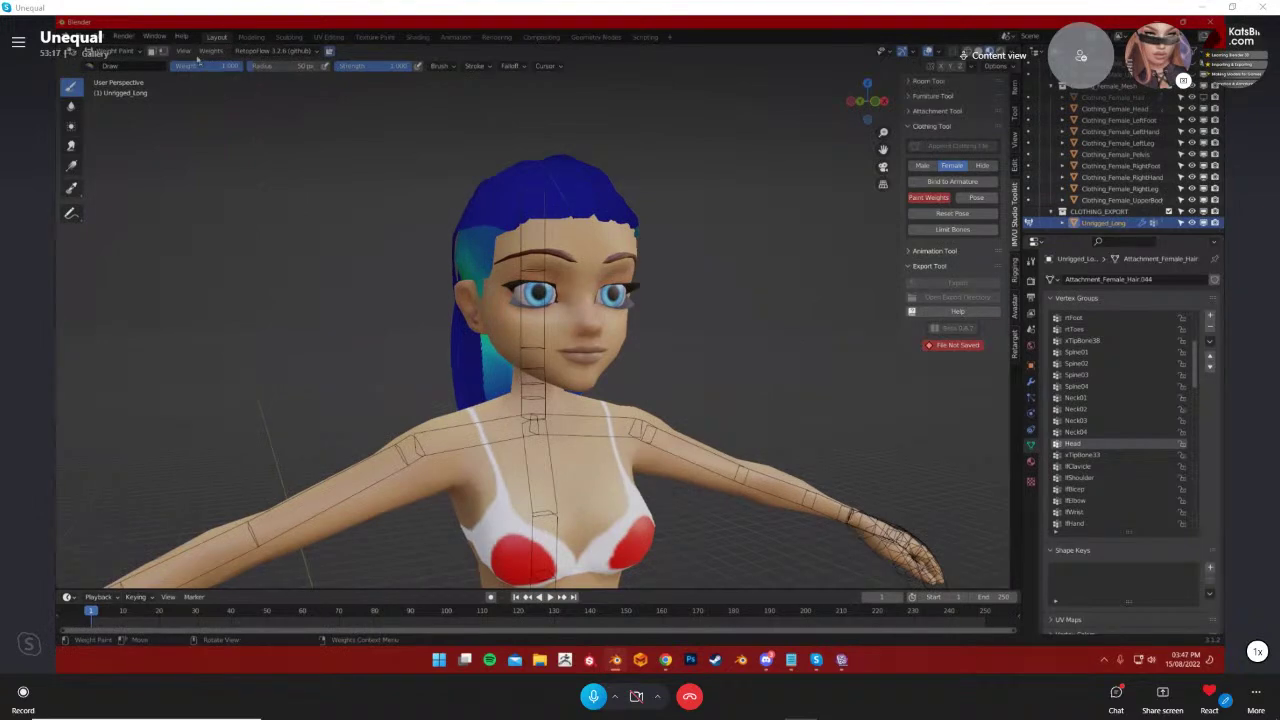
Examine how the Head group's weights are distributed over the hair from several sides
{"action": "left_click", "coordinate": [874, 101]}
{"action": "scroll", "coordinate": [660, 243], "scroll_direction": "up", "scroll_amount": 3}
{"action": "middle_click_drag", "start_coordinate": [780, 237], "coordinate": [950, 250]}
{"action": "scroll", "coordinate": [900, 245], "scroll_direction": "down", "scroll_amount": 3}
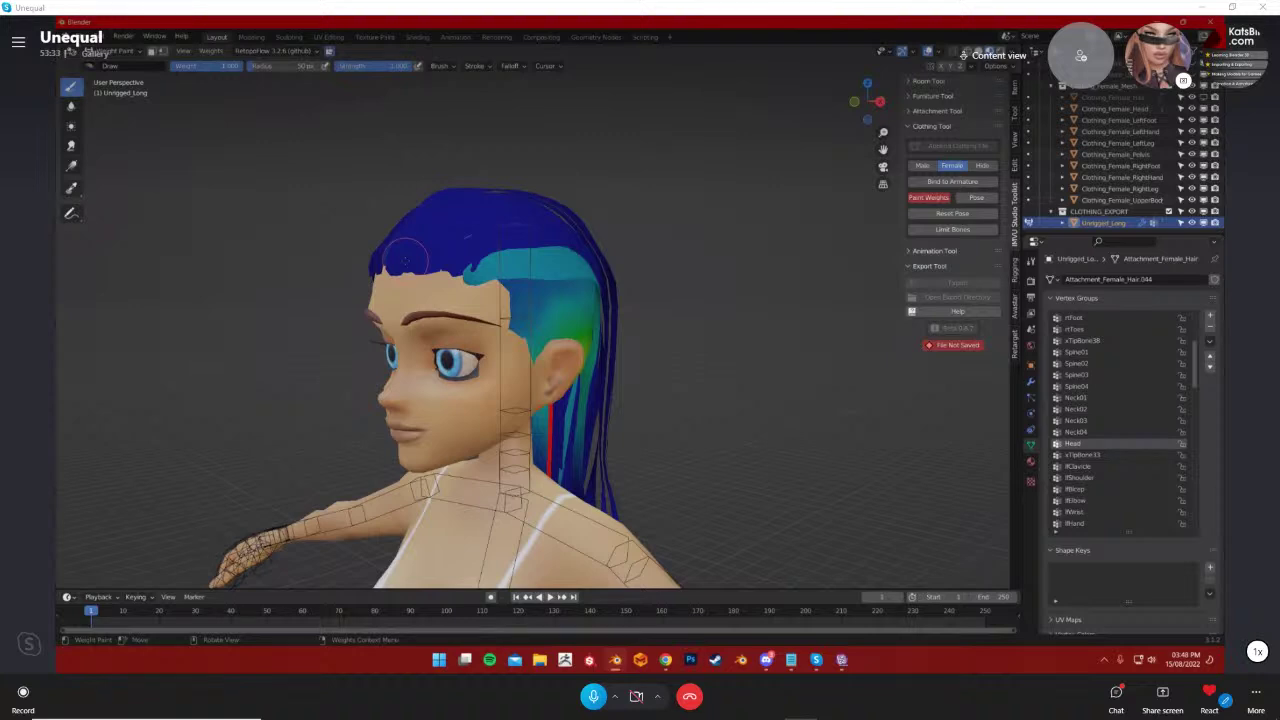
{"action": "mouse_move", "coordinate": [420, 266]}
{"action": "middle_mouse_down", "text": "shift"}
{"action": "mouse_move", "coordinate": [430, 288]}
{"action": "mouse_move", "coordinate": [436, 271]}
{"action": "middle_mouse_up", "text": "shift"}
{"action": "key", "text": "Tab"}
{"action": "key", "text": "Tab"}
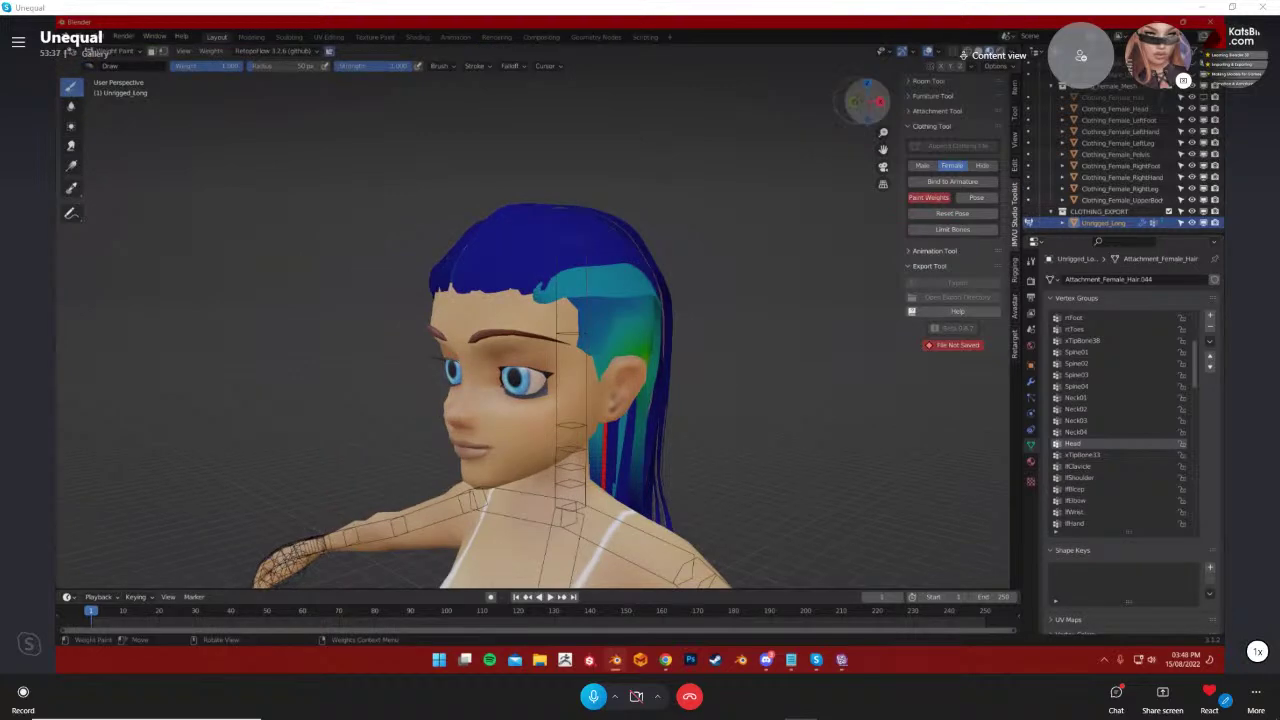
{"action": "left_click", "coordinate": [855, 101]}
{"action": "middle_click_drag", "start_coordinate": [768, 254], "coordinate": [692, 261], "text": "shift"}
{"action": "left_click", "coordinate": [885, 101]}
{"action": "scroll", "coordinate": [773, 364], "scroll_direction": "up", "scroll_amount": 4}
{"action": "middle_click_drag", "start_coordinate": [774, 308], "coordinate": [820, 384], "text": "shift"}
In Edit Mode with X-ray, select all hair vertices from the crown down to the nape in side view
{"action": "left_click", "coordinate": [867, 101]}
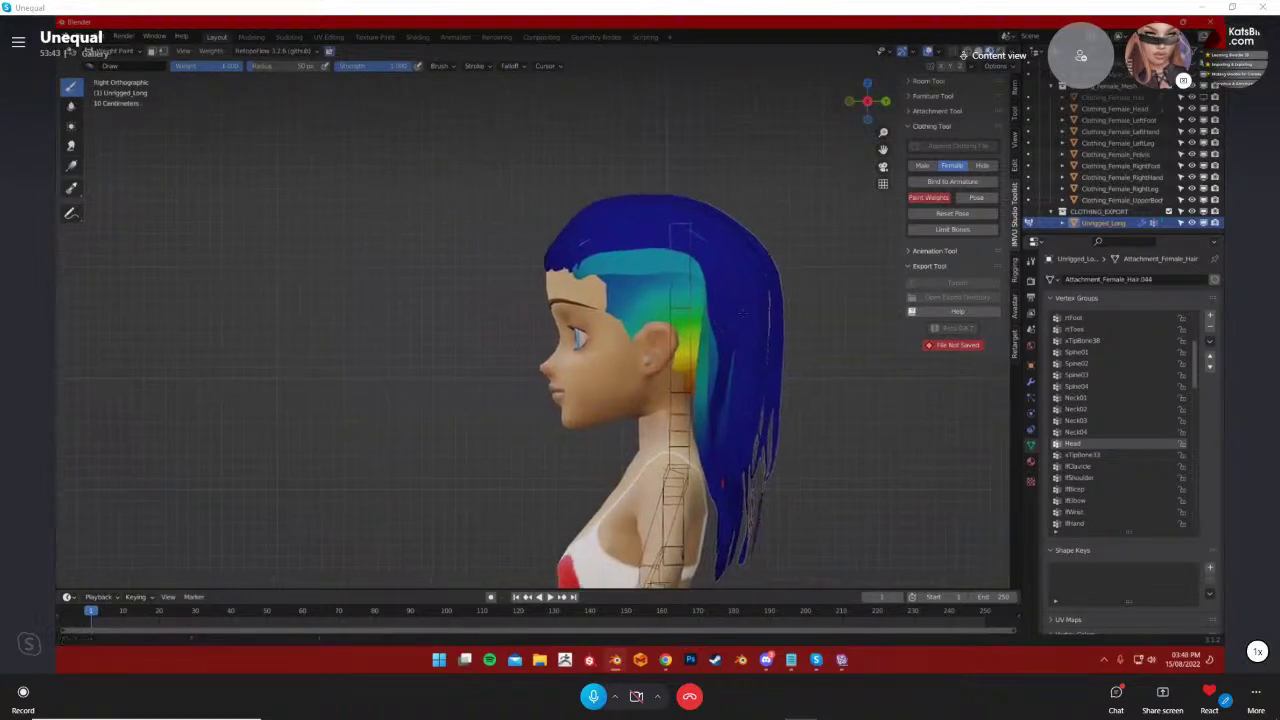
{"action": "key", "text": "Tab"}
{"action": "mouse_move", "coordinate": [742, 326]}
{"action": "middle_mouse_down", "text": "shift"}
{"action": "mouse_move", "coordinate": [642, 296]}
{"action": "mouse_move", "coordinate": [653, 313]}
{"action": "middle_mouse_up", "text": "shift"}
{"action": "key", "text": "alt+z"}
{"action": "left_click_drag", "start_coordinate": [294, 144], "coordinate": [559, 394]}
{"action": "middle_click_drag", "start_coordinate": [559, 394], "coordinate": [566, 419], "text": "shift"}
{"action": "left_click_drag", "start_coordinate": [493, 184], "coordinate": [676, 418]}
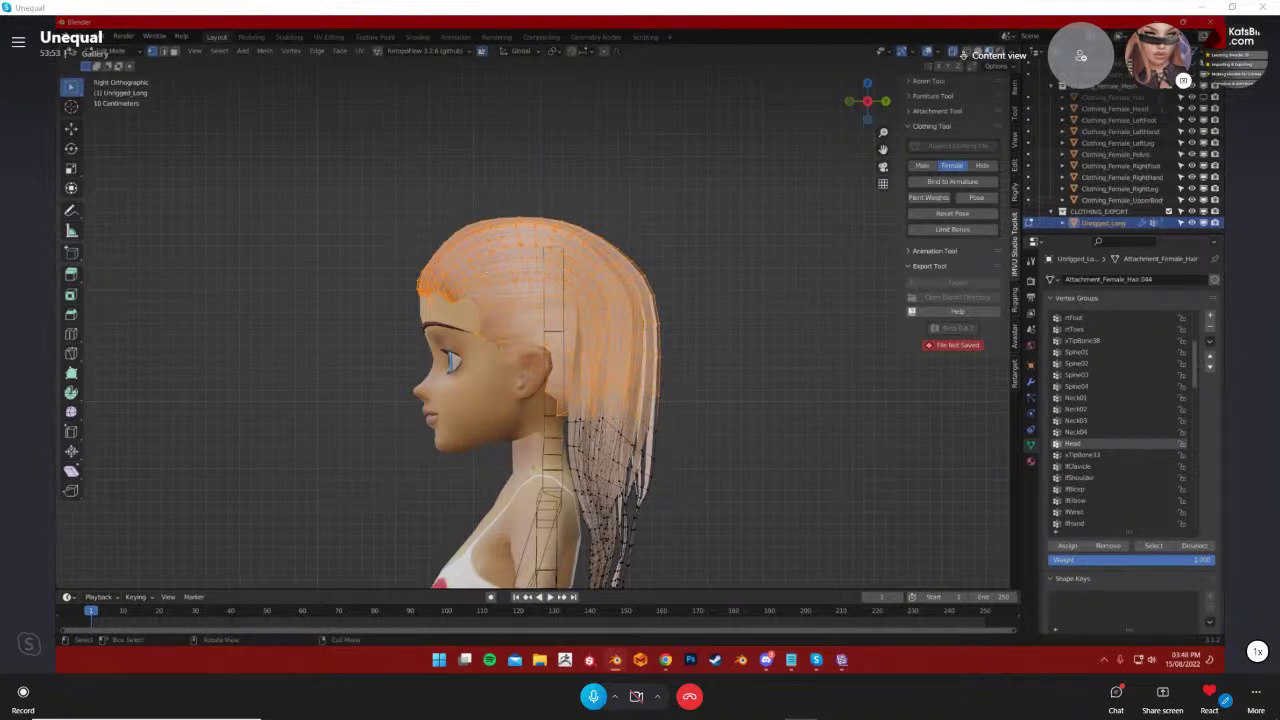
{"action": "scroll", "coordinate": [574, 390], "scroll_direction": "up", "scroll_amount": 2}
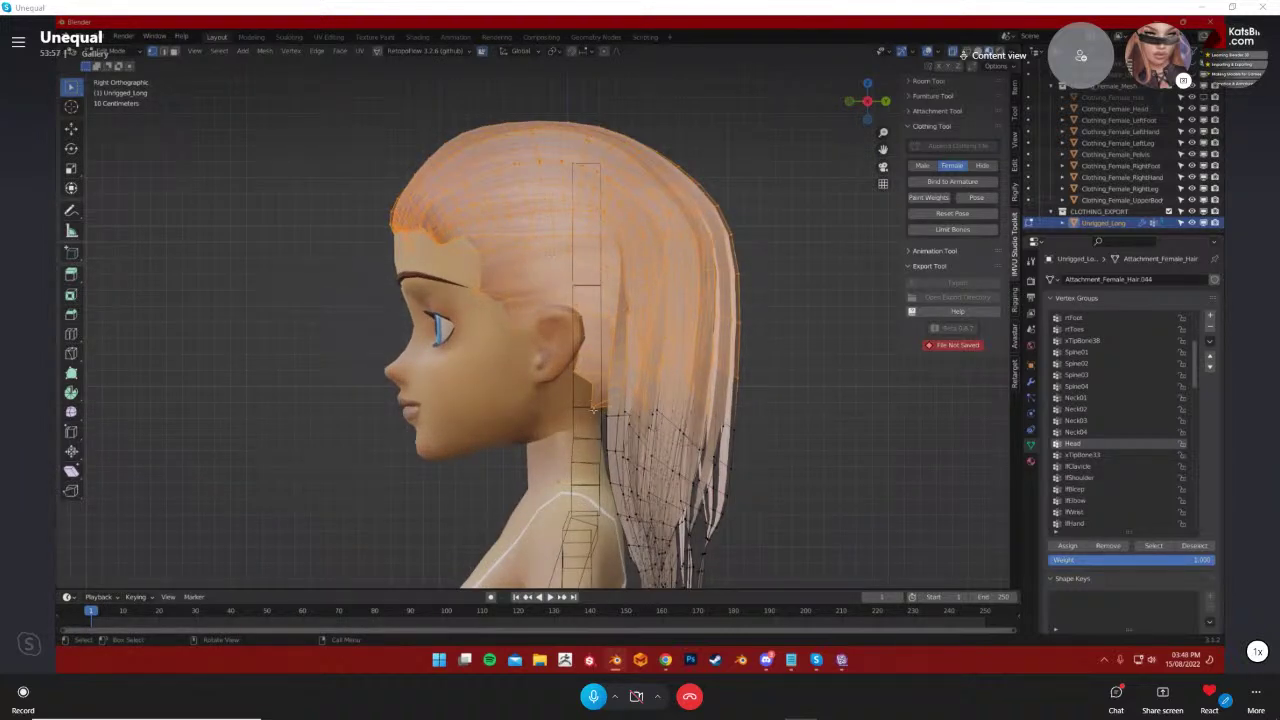
{"action": "scroll", "coordinate": [574, 390], "scroll_direction": "down", "scroll_amount": 1}
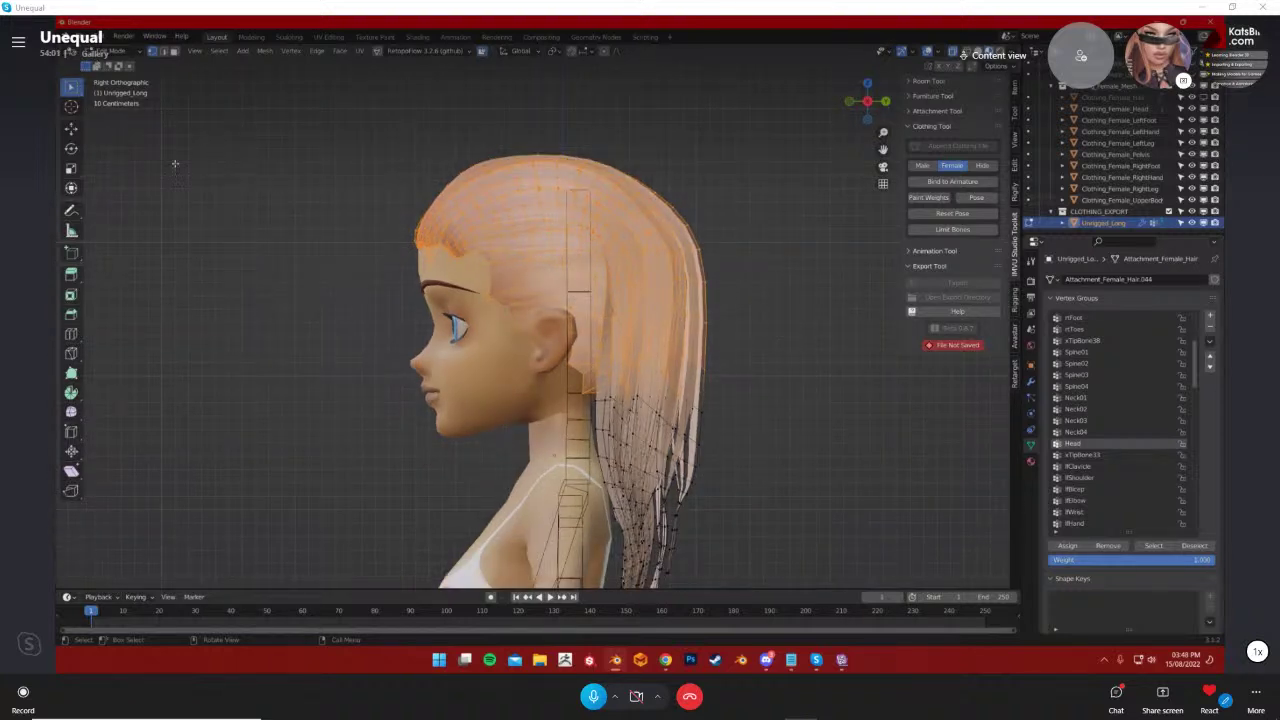
Return the hair to Weight Paint mode and turn on vertex selection masking
{"action": "left_click", "coordinate": [110, 51]}
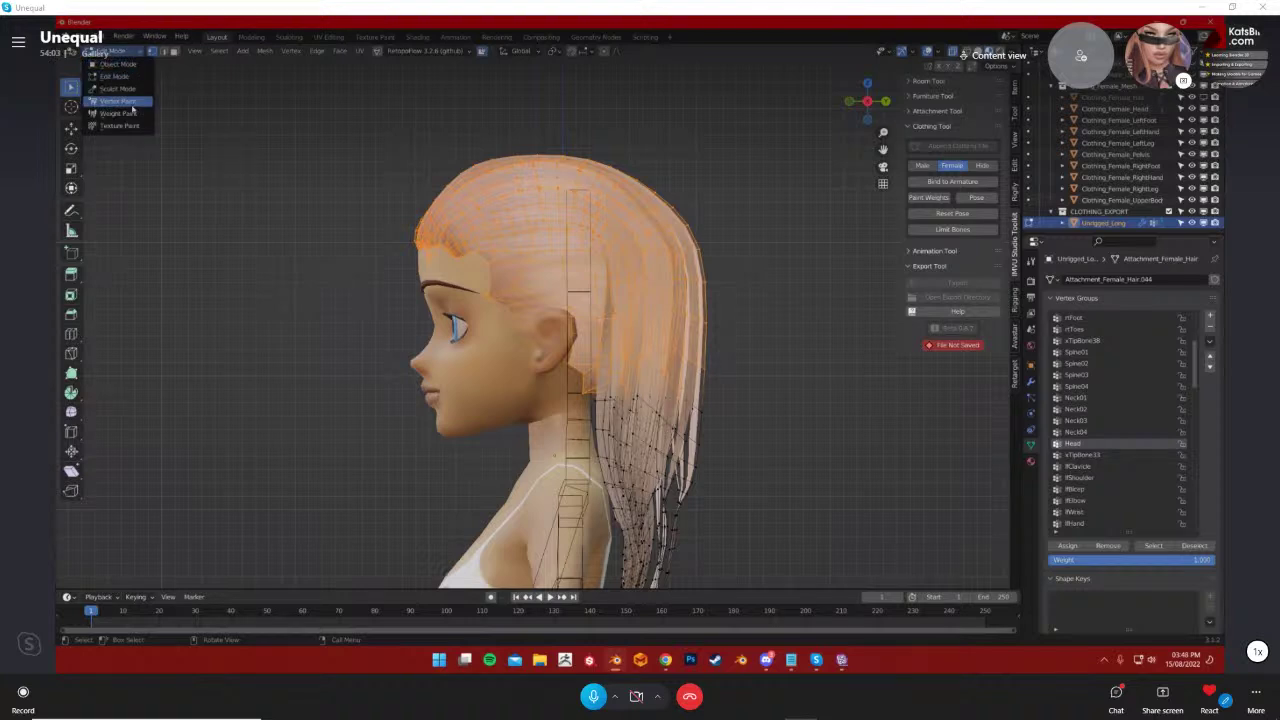
{"action": "left_click", "coordinate": [110, 114]}
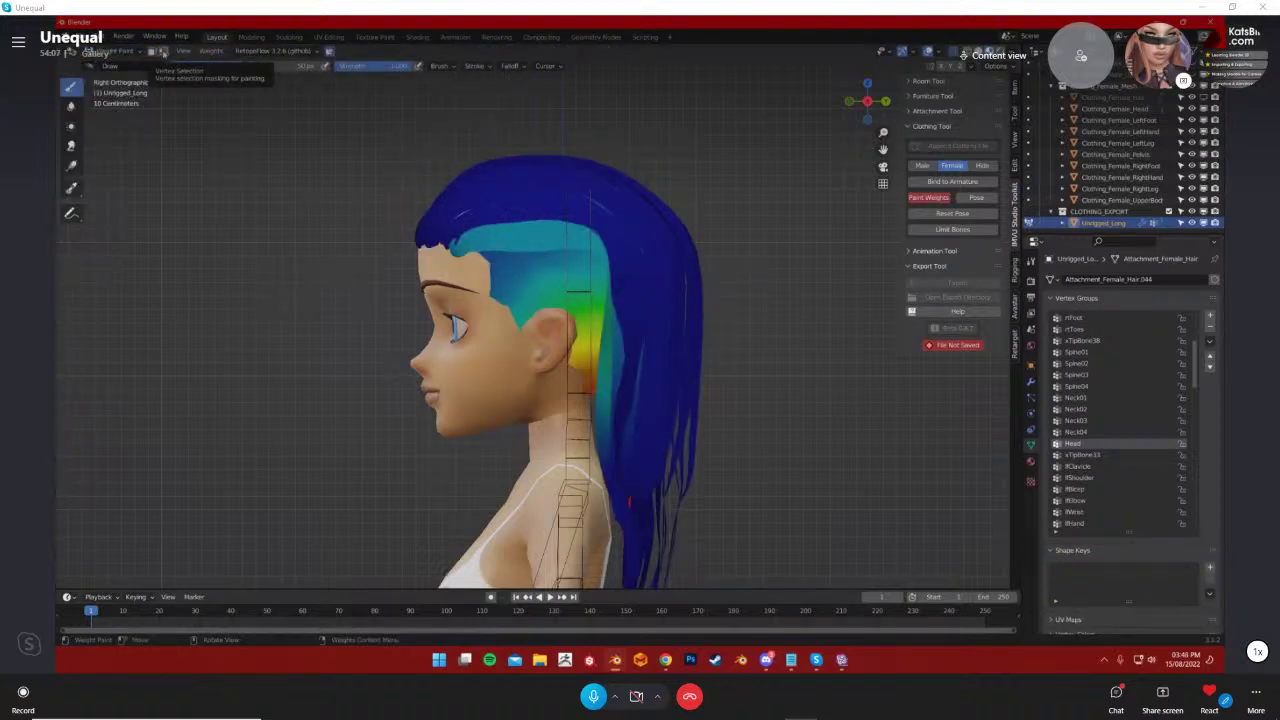
{"action": "left_click", "coordinate": [163, 52]}
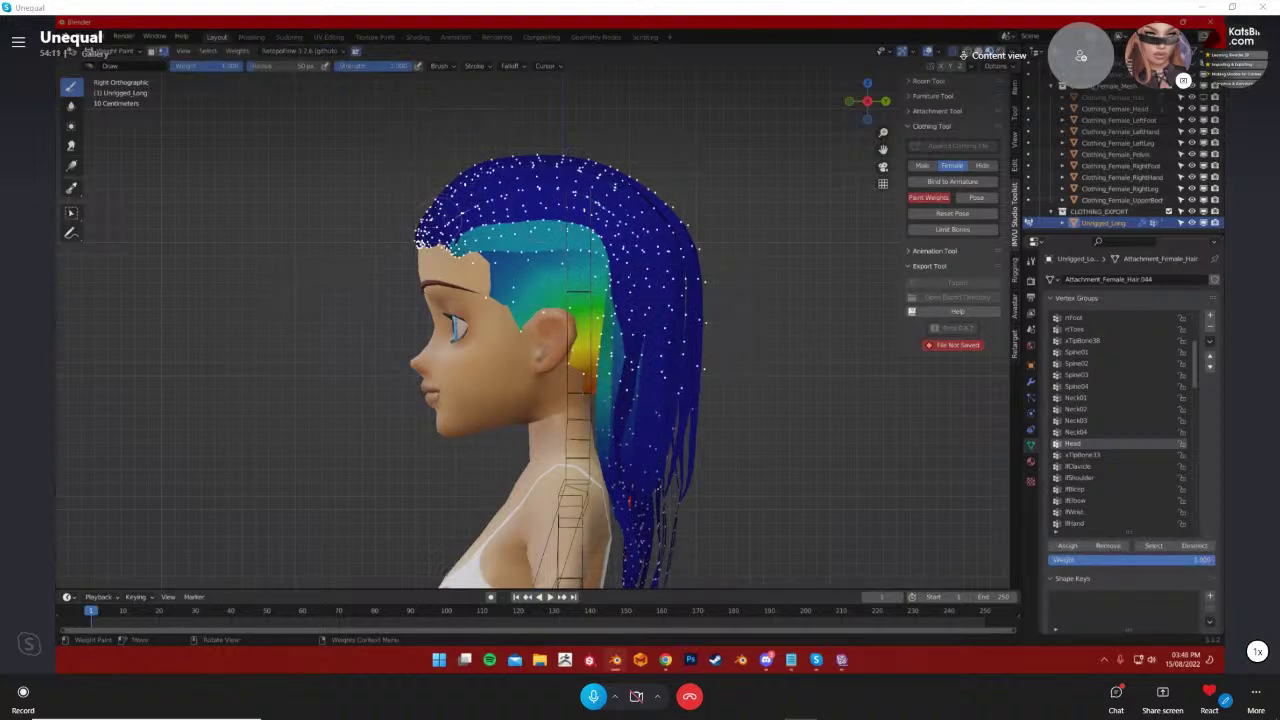
Assign the selected upper hair vertices to the Head group with a weight of 1.000
{"action": "scroll", "coordinate": [1078, 559], "scroll_direction": "down", "scroll_amount": 1}
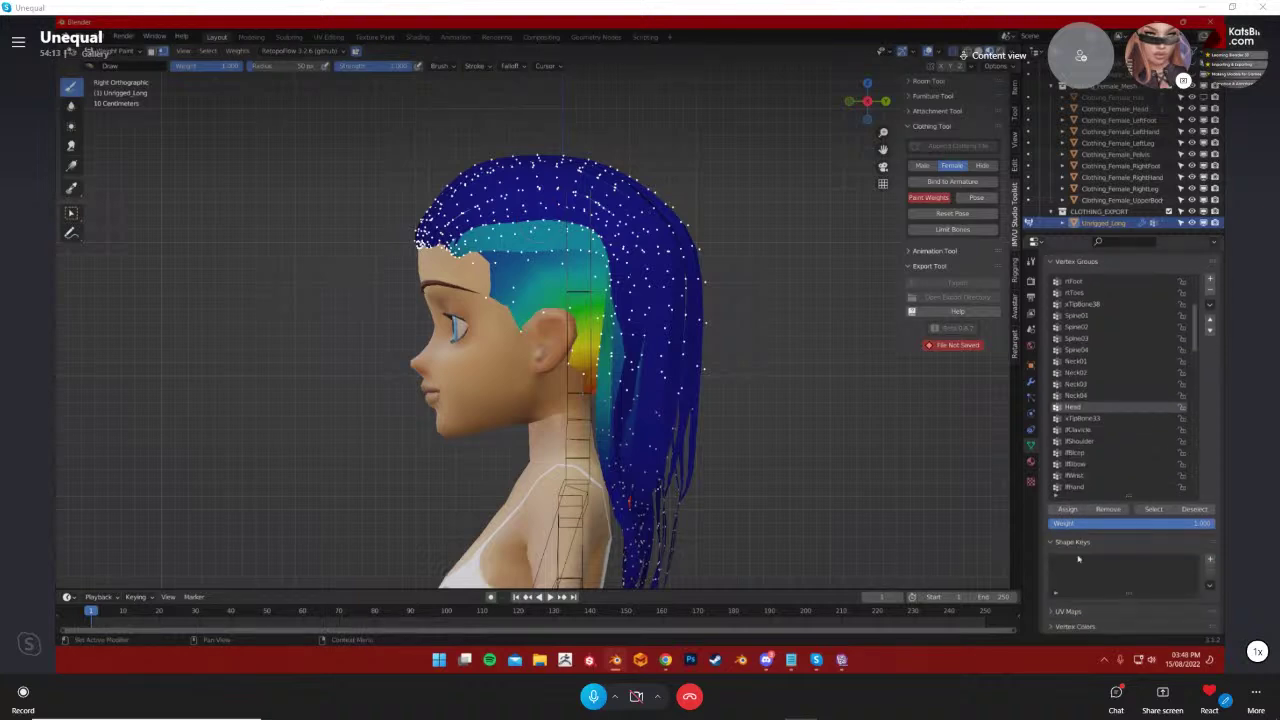
{"action": "mouse_move", "coordinate": [1153, 524]}
{"action": "left_mouse_down"}
{"action": "mouse_move", "coordinate": [998, 524]}
{"action": "mouse_move", "coordinate": [1160, 524]}
{"action": "left_mouse_up"}
{"action": "left_click", "coordinate": [162, 51]}
{"action": "left_click", "coordinate": [165, 51]}
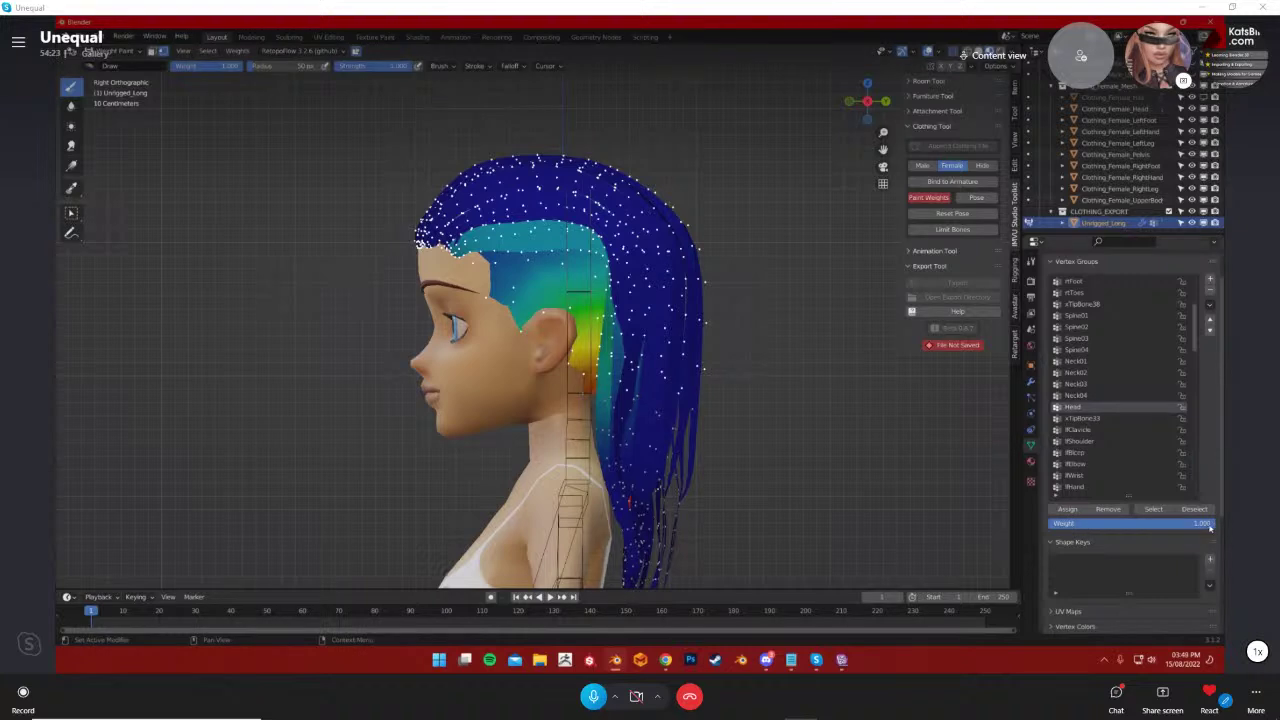
{"action": "left_click", "coordinate": [1067, 509]}
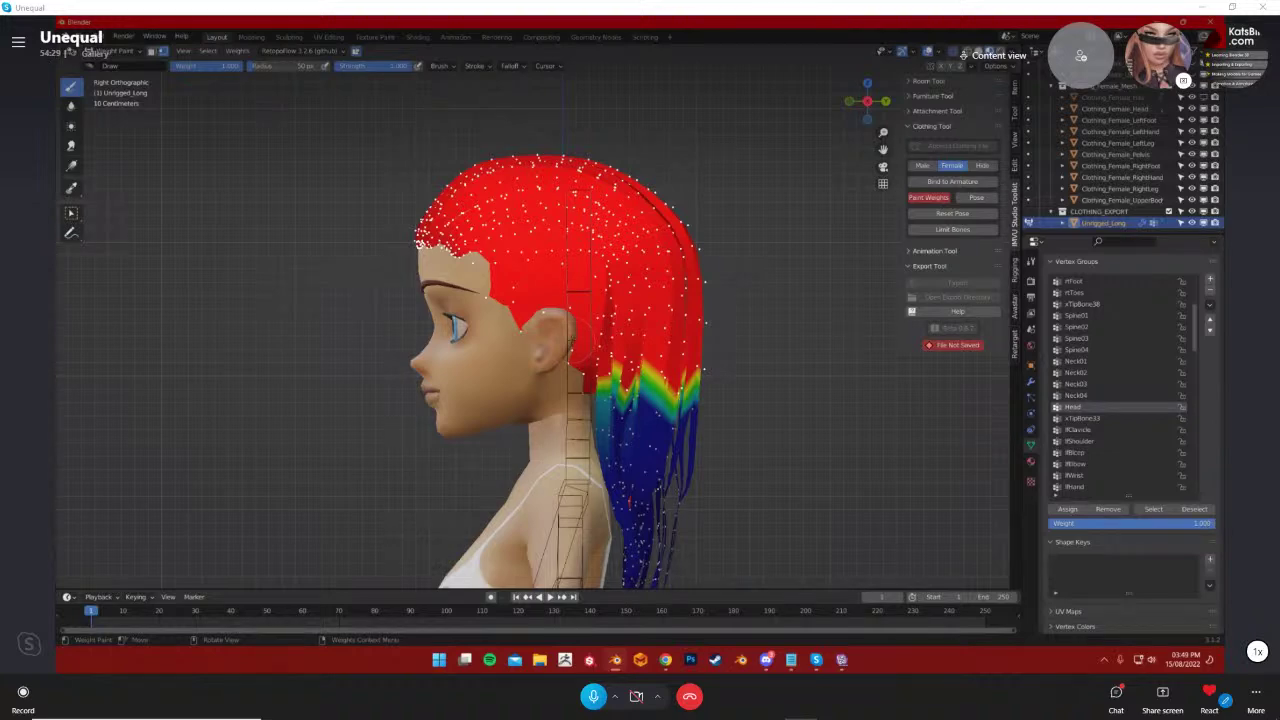
Examine the Head group's weights from both sides of the hair and display the Neck04 group's weights
{"action": "middle_click_drag", "start_coordinate": [762, 338], "coordinate": [1090, 335]}
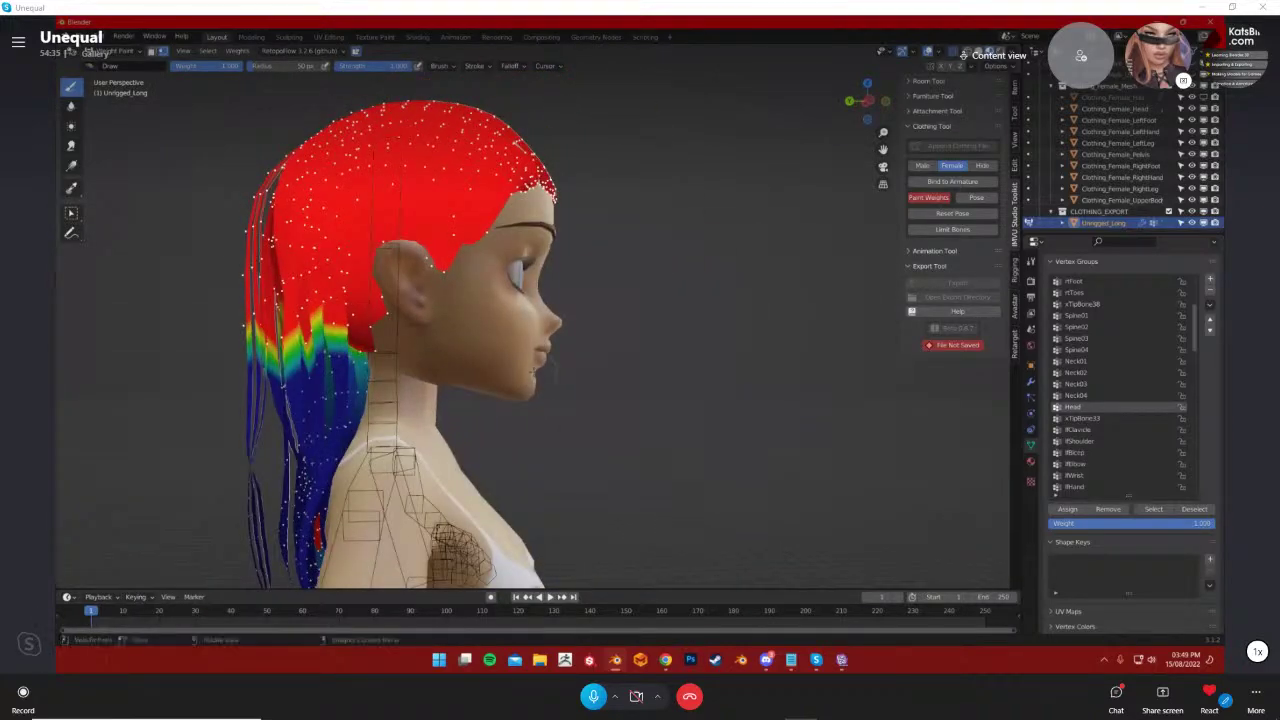
{"action": "middle_click_drag", "start_coordinate": [533, 372], "coordinate": [611, 297], "text": "shift"}
{"action": "key", "text": "Tab"}
{"action": "mouse_move", "coordinate": [435, 441]}
{"action": "middle_mouse_down", "text": "shift"}
{"action": "mouse_move", "coordinate": [572, 448]}
{"action": "mouse_move", "coordinate": [532, 507]}
{"action": "middle_mouse_up", "text": "shift"}
{"action": "key", "text": "Tab"}
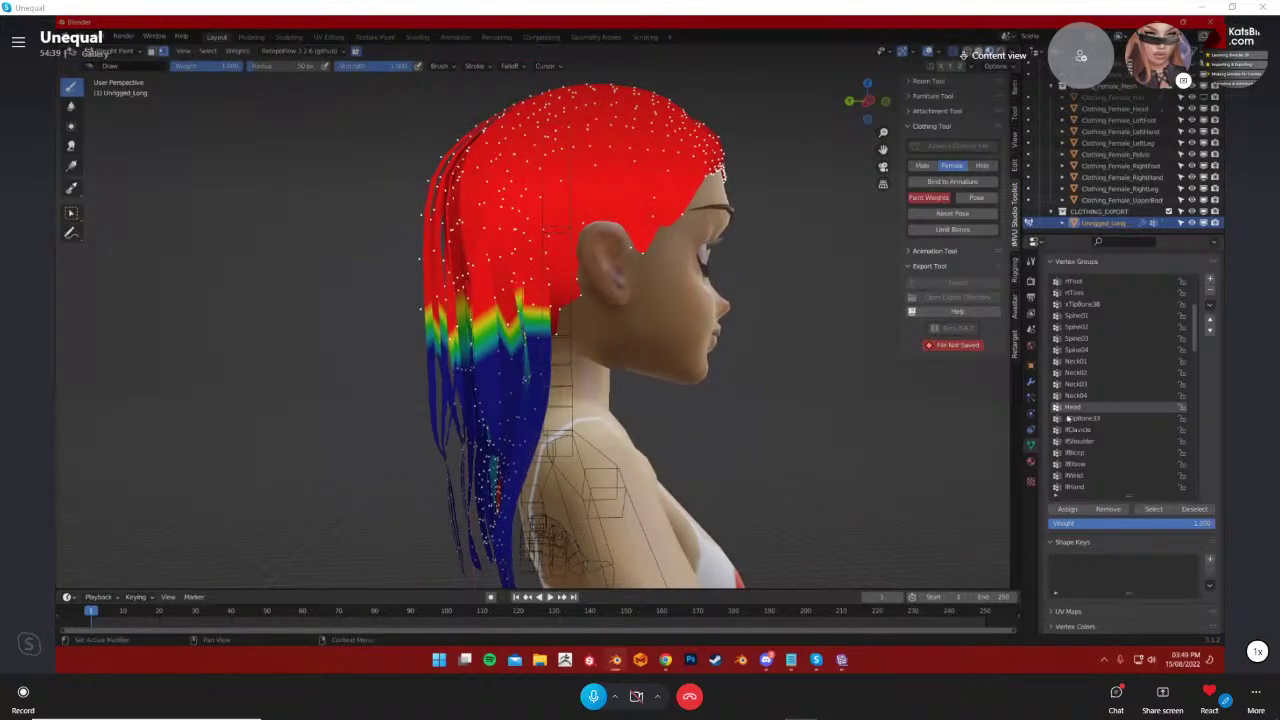
{"action": "scroll", "coordinate": [811, 205], "scroll_direction": "down", "scroll_amount": 1}
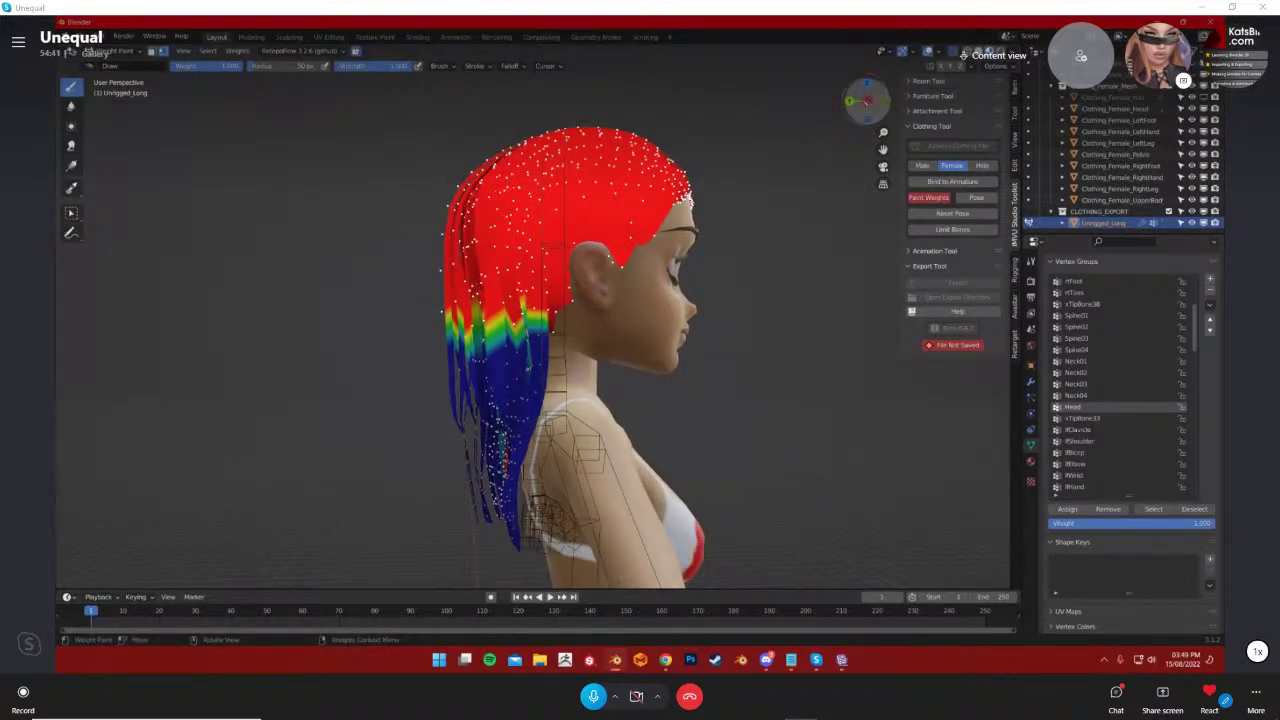
{"action": "left_click", "coordinate": [867, 100]}
{"action": "scroll", "coordinate": [508, 340], "scroll_direction": "up", "scroll_amount": 2}
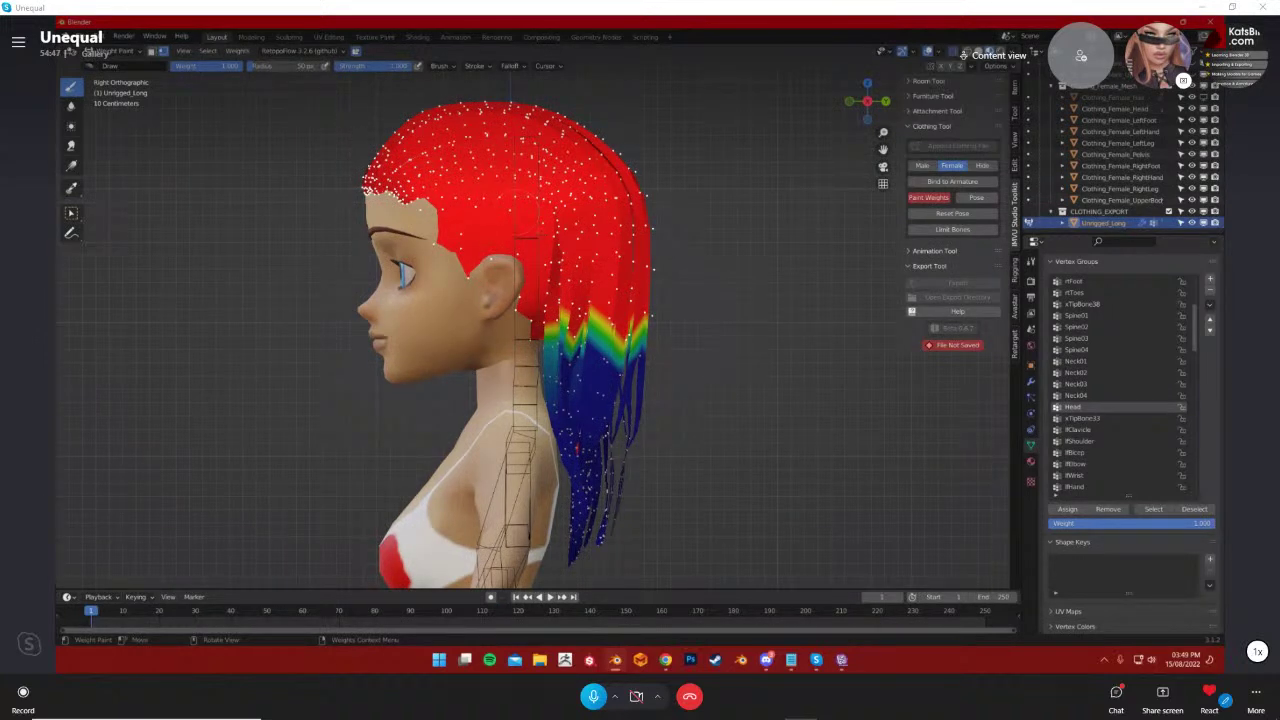
{"action": "left_click", "coordinate": [1076, 396]}
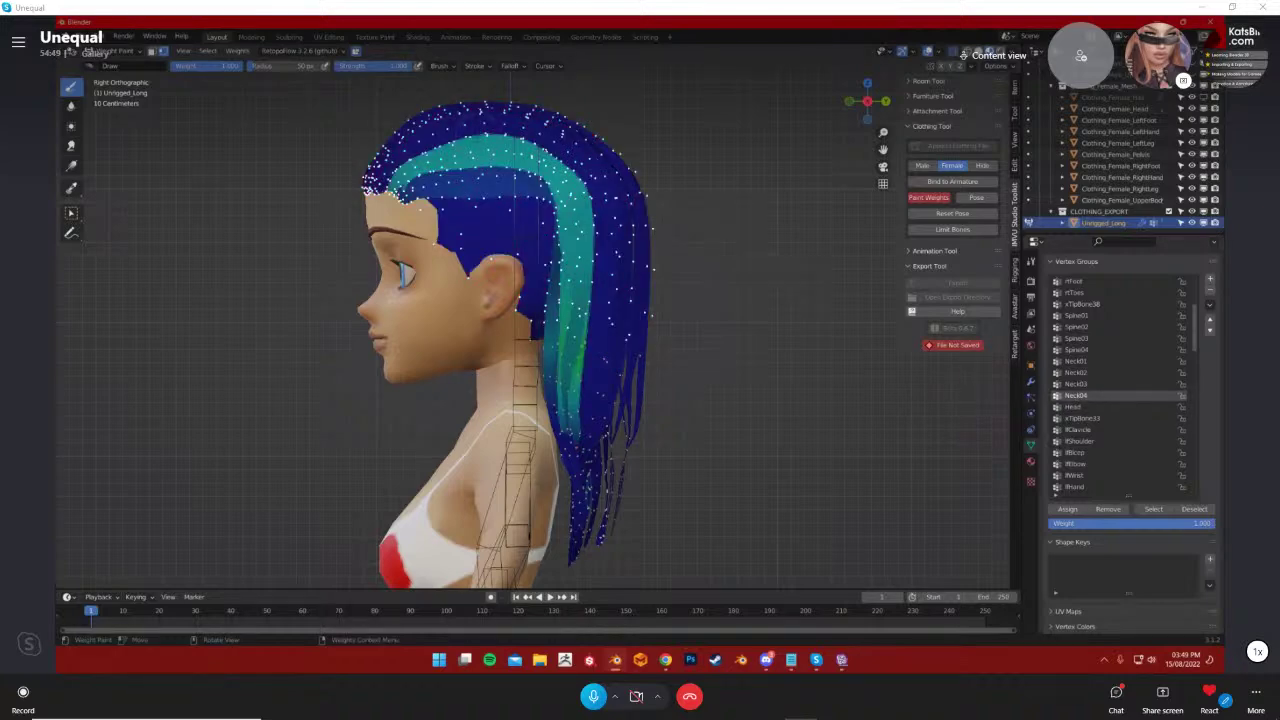
Rotate the armature's Head bone freely in Pose Mode to test how the hair follows the head
{"action": "middle_click_drag", "start_coordinate": [607, 312], "coordinate": [687, 265]}
{"action": "key", "text": "F3"}
{"action": "key", "text": "Escape"}
{"action": "left_click", "coordinate": [109, 51]}
{"action": "left_click", "coordinate": [109, 64]}
{"action": "scroll", "coordinate": [566, 326], "scroll_direction": "down", "scroll_amount": 3}
{"action": "left_click", "coordinate": [285, 432]}
{"action": "left_click", "coordinate": [115, 51]}
{"action": "left_click", "coordinate": [120, 90]}
{"action": "scroll", "coordinate": [494, 270], "scroll_direction": "up", "scroll_amount": 3}
{"action": "left_click", "coordinate": [496, 272]}
{"action": "key", "text": "r"}
{"action": "key", "text": "r"}
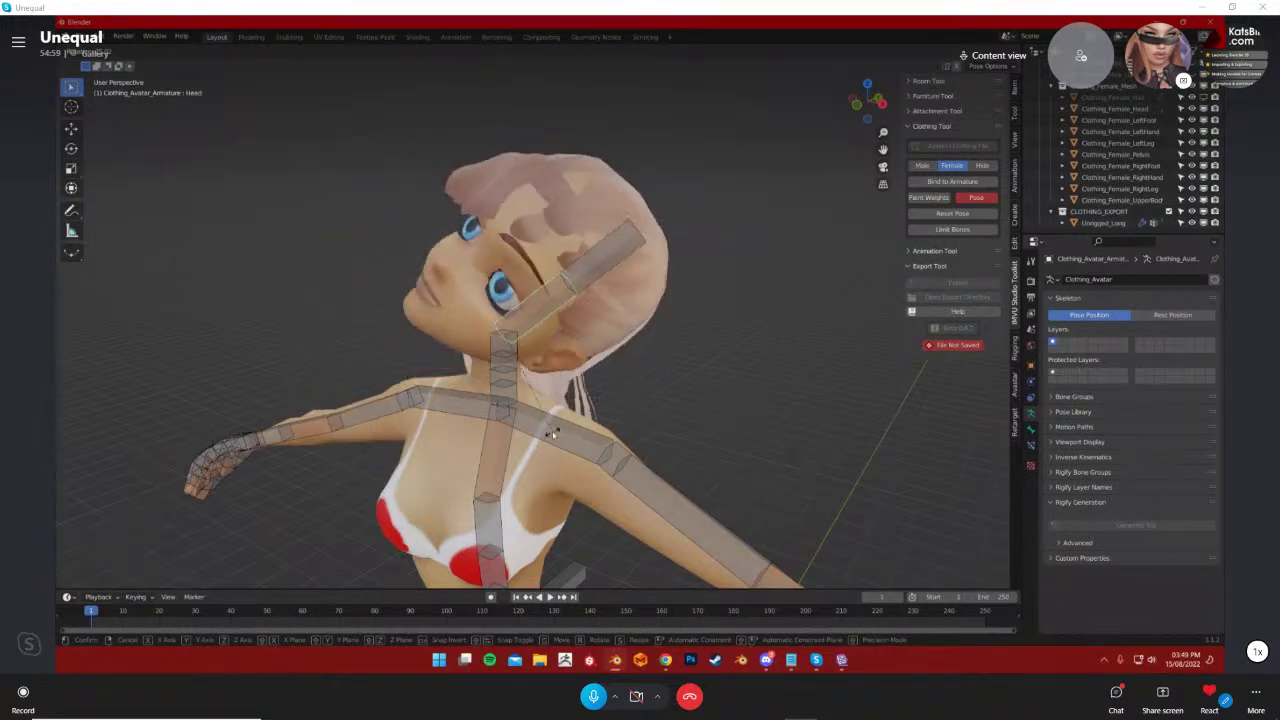
{"action": "left_click", "coordinate": [647, 375]}
Clear the Head bone's test rotation and undo the pose test back to weight painting the hair
{"action": "key", "text": "alt"}
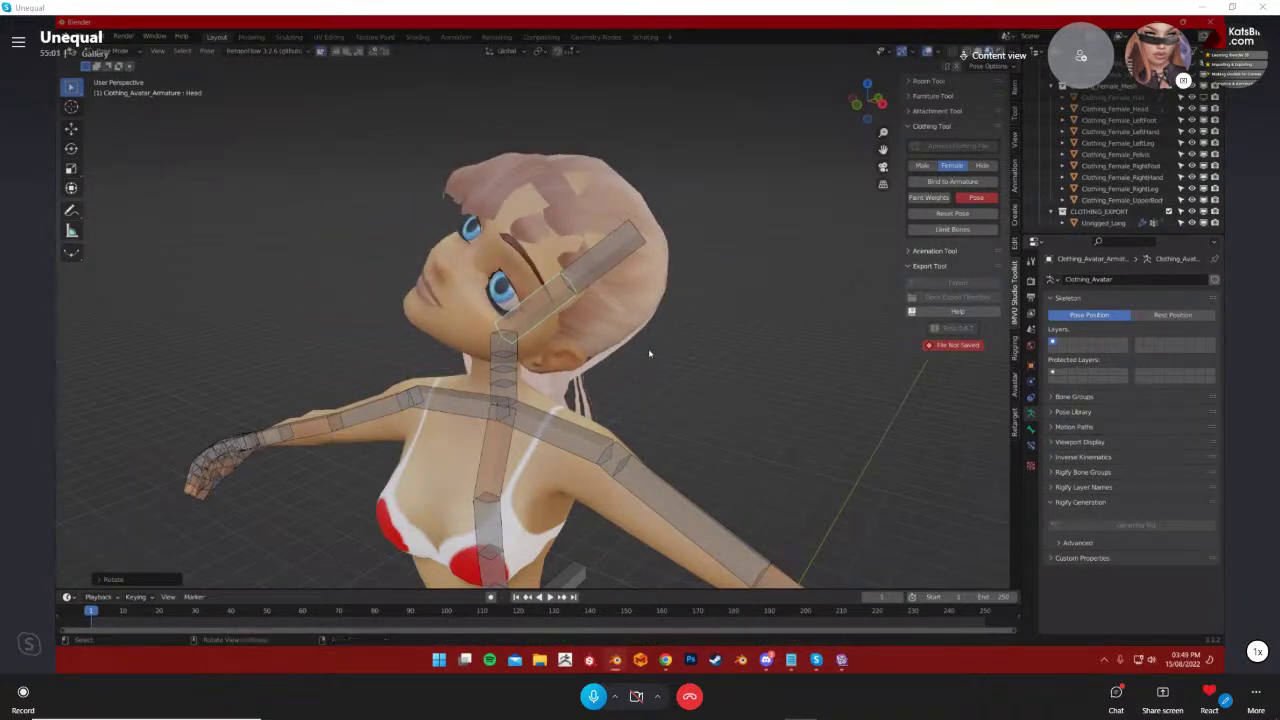
{"action": "key", "text": "alt+r"}
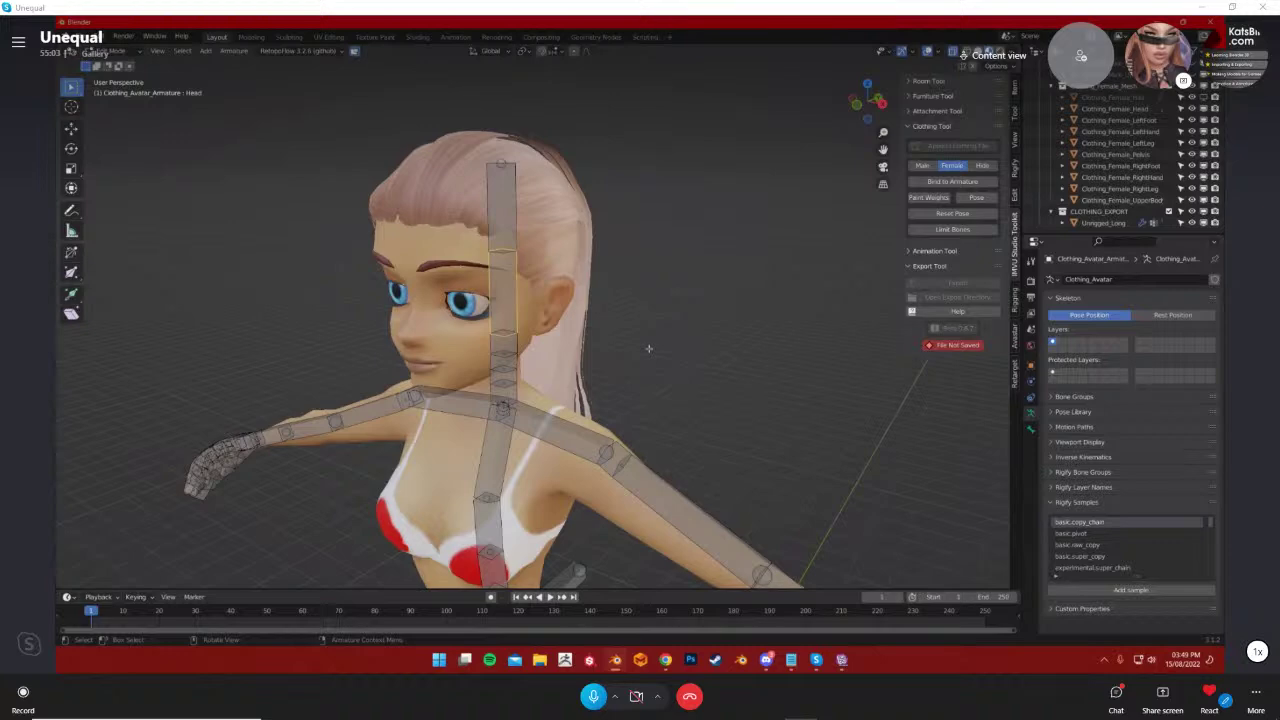
{"action": "key", "text": "ctrl+z"}
{"action": "key", "text": "ctrl+z"}
{"action": "key", "text": "ctrl+z"}
{"action": "key", "text": "ctrl+z"}
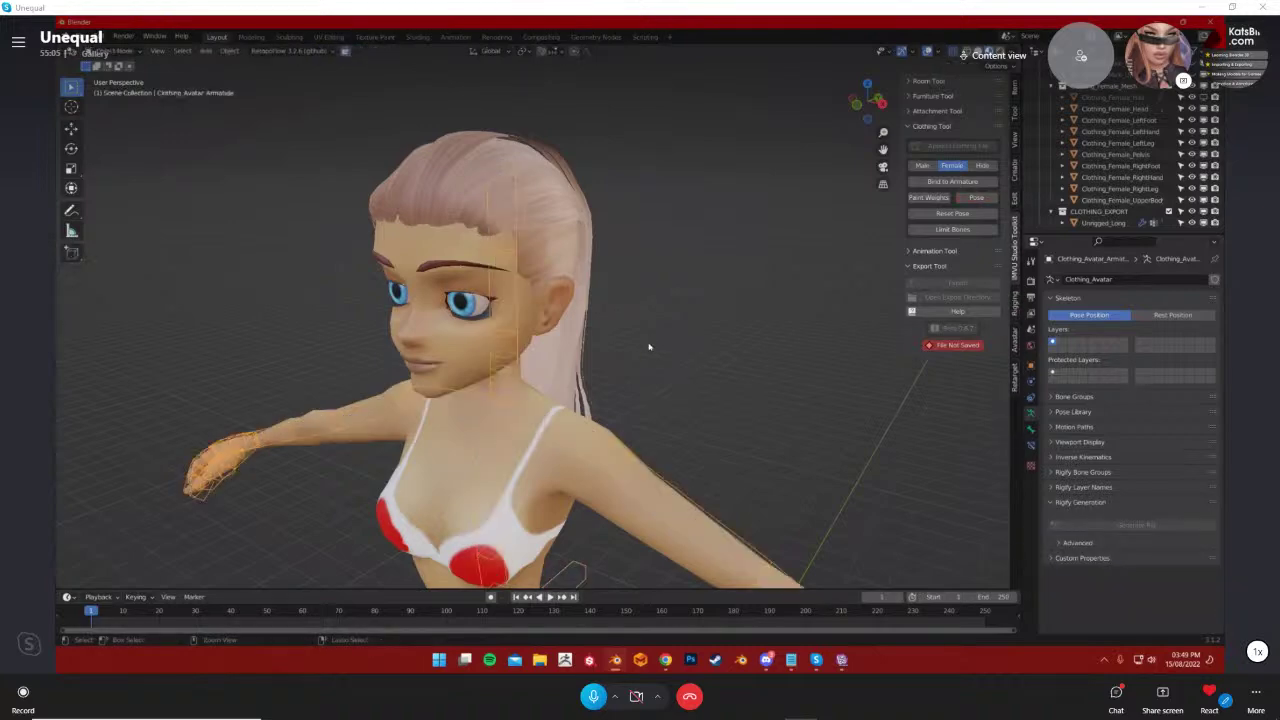
Select all of the hair's vertices in Weight Paint mode and assign them a weight of 0.000 in the Neck04 group
{"action": "middle_click_drag", "start_coordinate": [648, 343], "coordinate": [566, 334]}
{"action": "left_click", "coordinate": [1076, 431]}
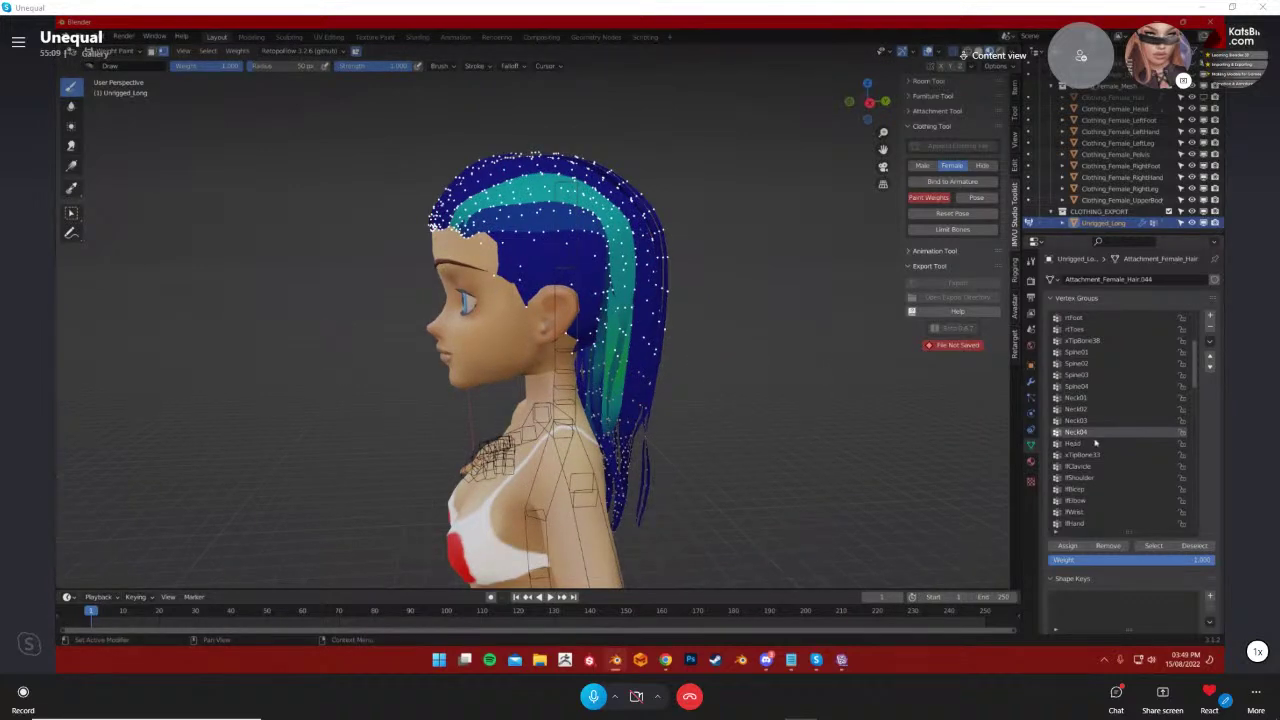
{"action": "left_click_drag", "start_coordinate": [1047, 559], "coordinate": [851, 540]}
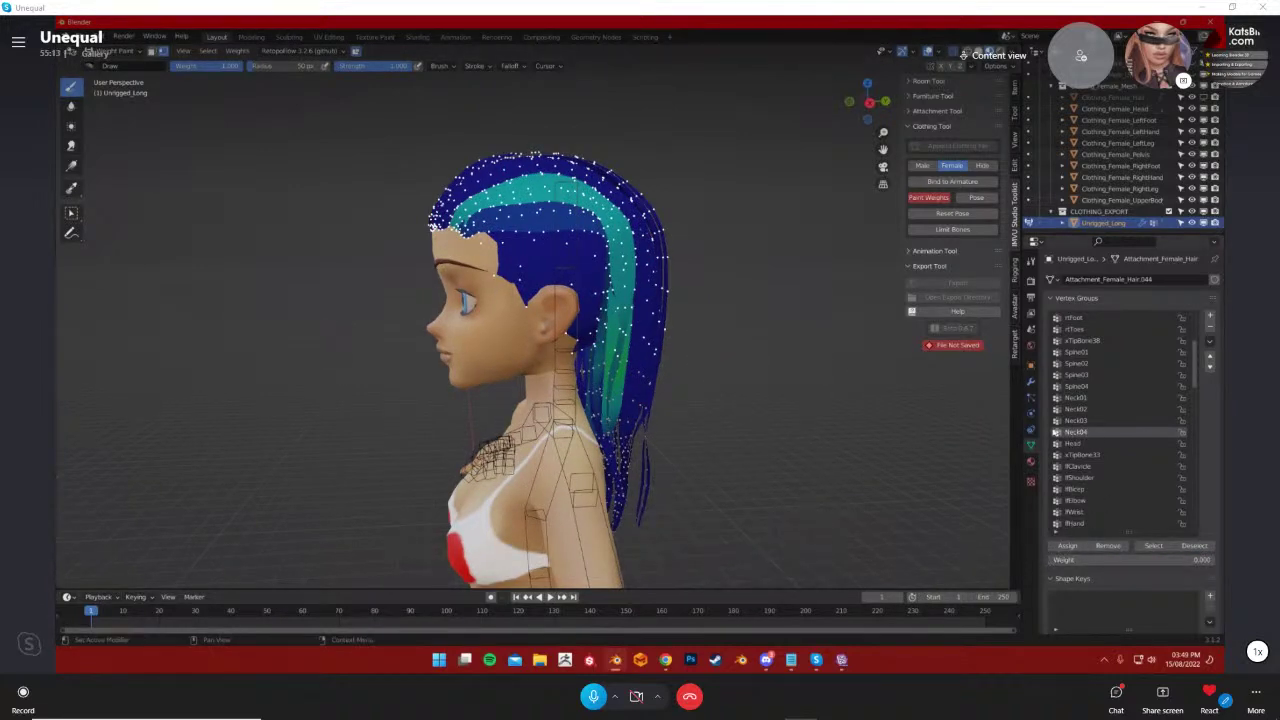
{"action": "left_click", "coordinate": [204, 38]}
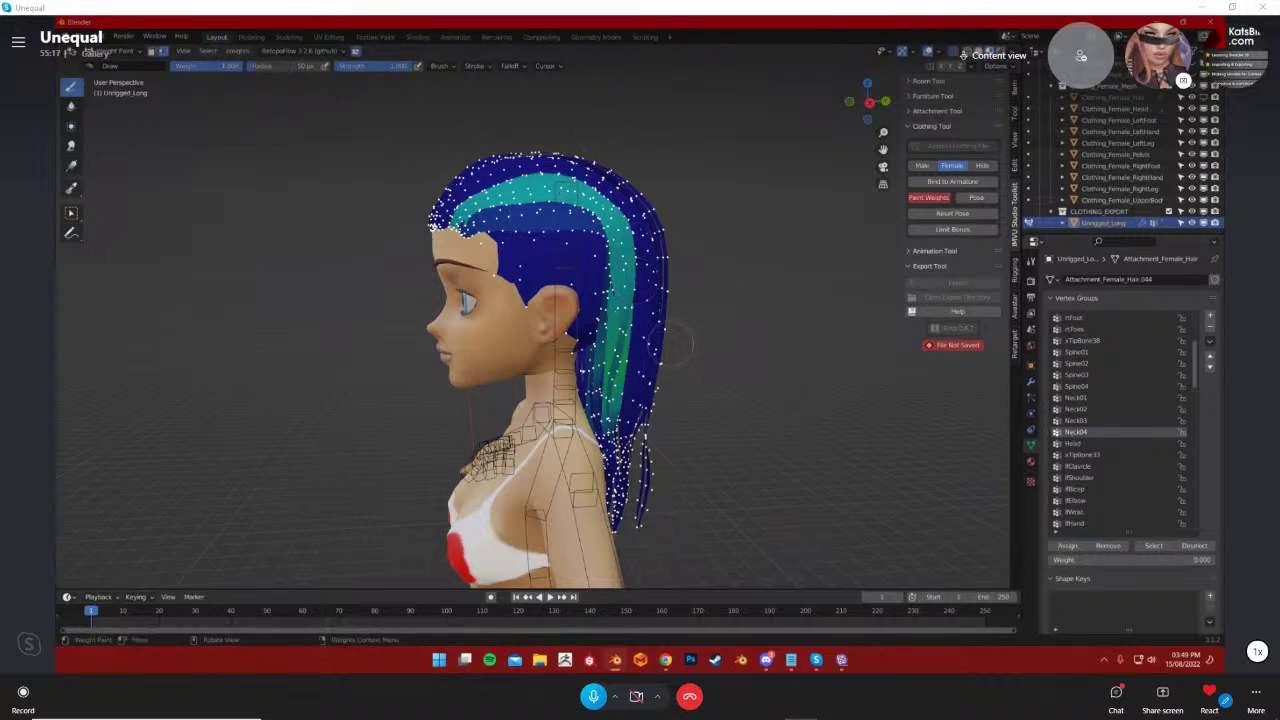
{"action": "middle_click_drag", "start_coordinate": [672, 344], "coordinate": [698, 340]}
{"action": "left_click", "coordinate": [869, 103]}
{"action": "middle_click_drag", "start_coordinate": [700, 135], "coordinate": [603, 118], "text": "shift"}
{"action": "scroll", "coordinate": [680, 100], "scroll_direction": "up", "scroll_amount": 1}
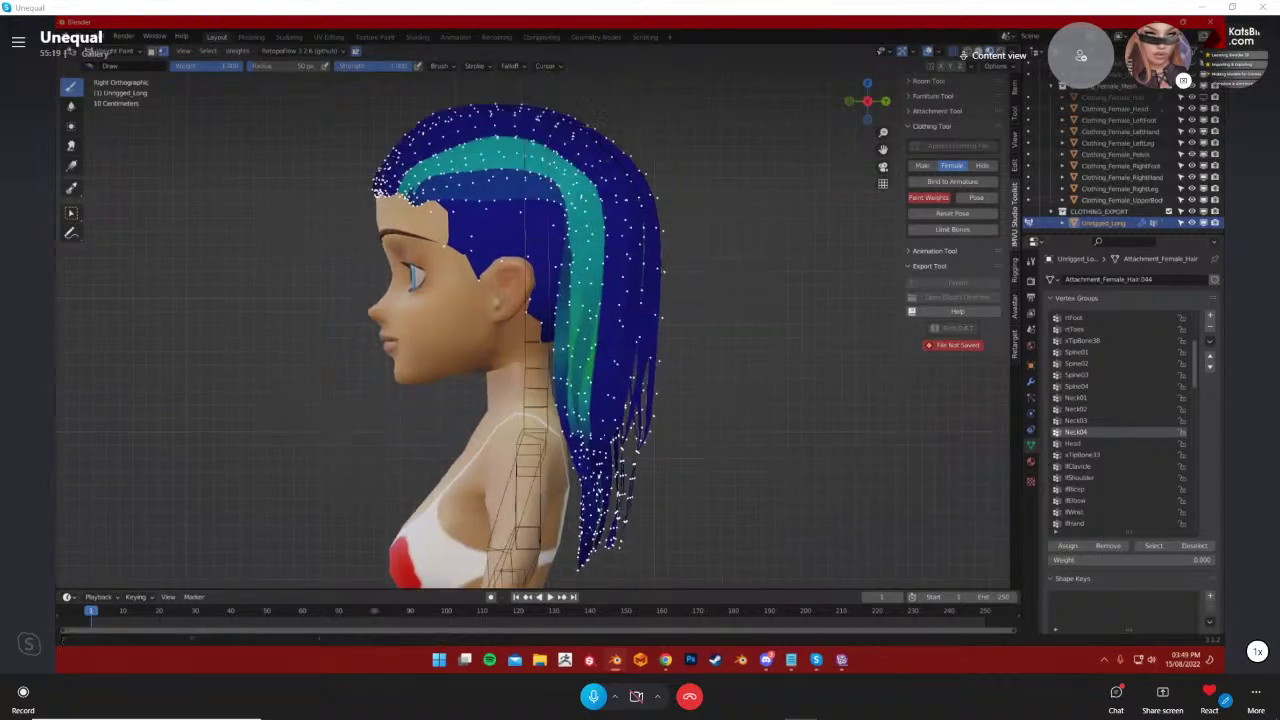
{"action": "scroll", "coordinate": [677, 294], "scroll_direction": "down", "scroll_amount": 2}
{"action": "left_click", "coordinate": [1068, 546]}
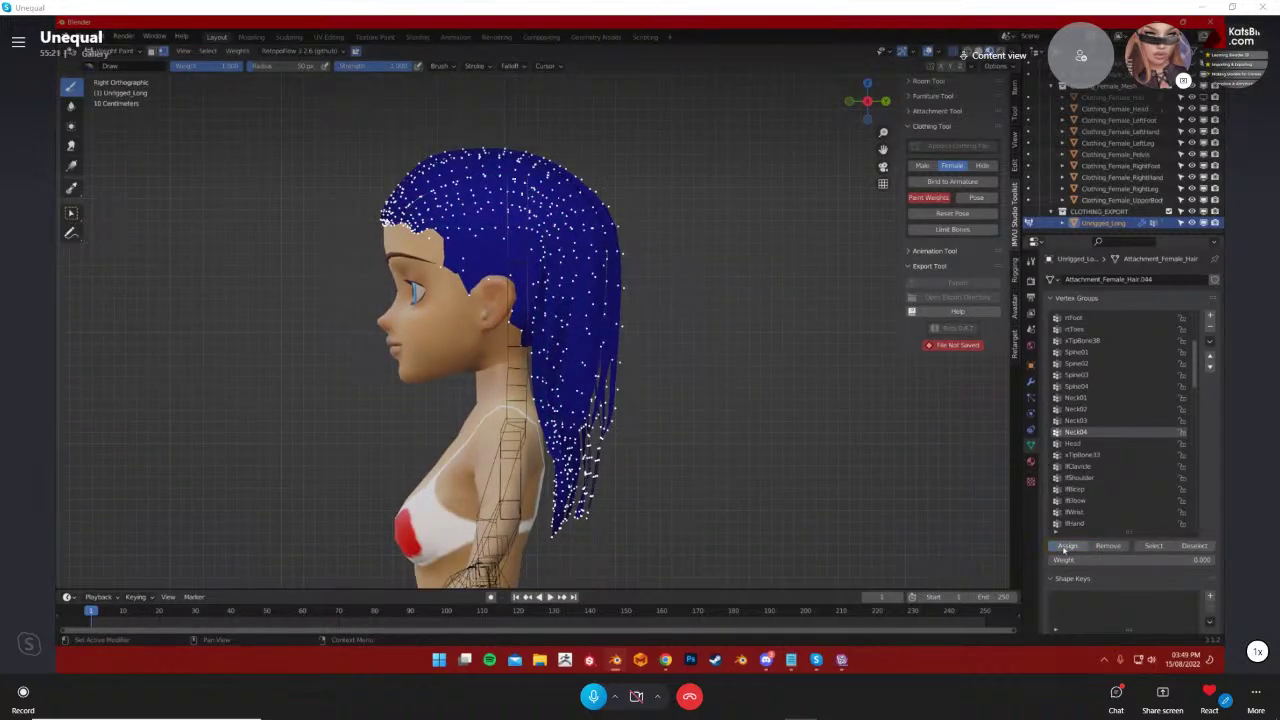
Assign the hair's vertices a weight of 0.000 in the Neck03, Neck02 and Neck01 groups
{"action": "left_click", "coordinate": [1076, 420]}
{"action": "left_click", "coordinate": [1068, 546]}
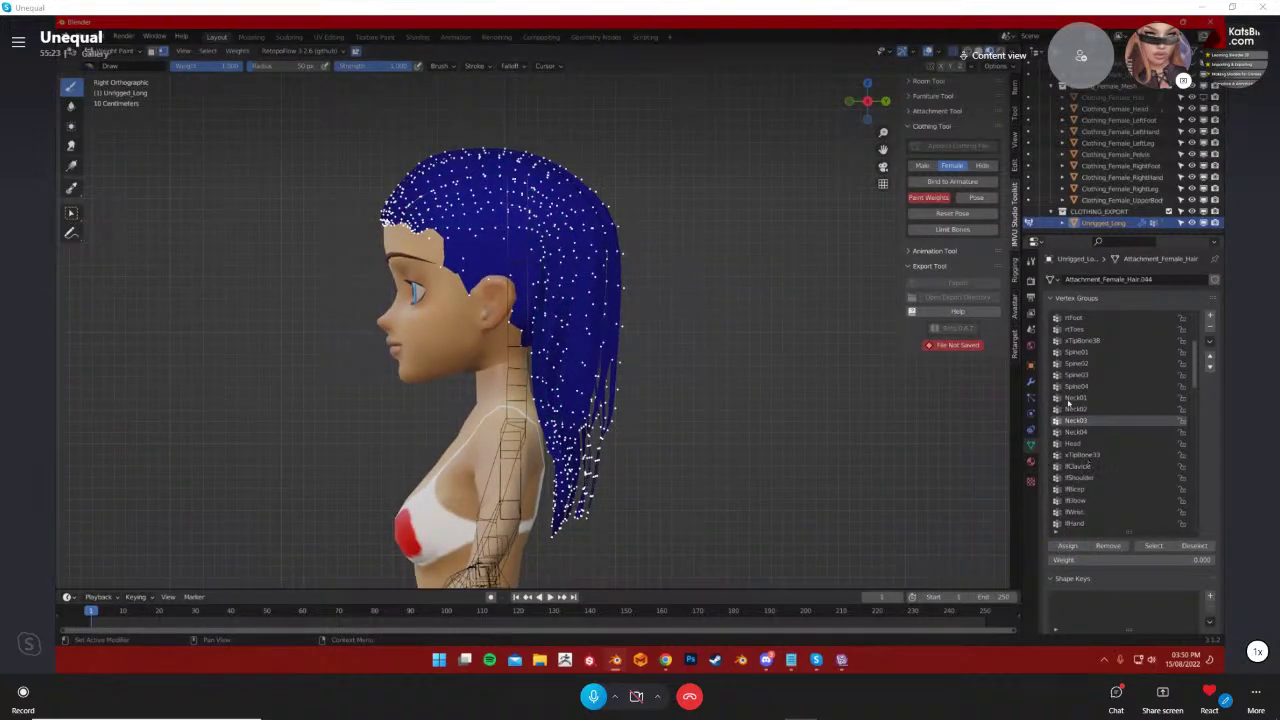
{"action": "left_click", "coordinate": [1074, 409]}
{"action": "left_click", "coordinate": [1068, 546]}
{"action": "left_click", "coordinate": [1076, 397]}
{"action": "left_click", "coordinate": [1068, 546]}
Assign the hair's vertices a weight of 0.000 in the Spine04, Spine03 and Spine02 groups
{"action": "left_click", "coordinate": [1076, 386]}
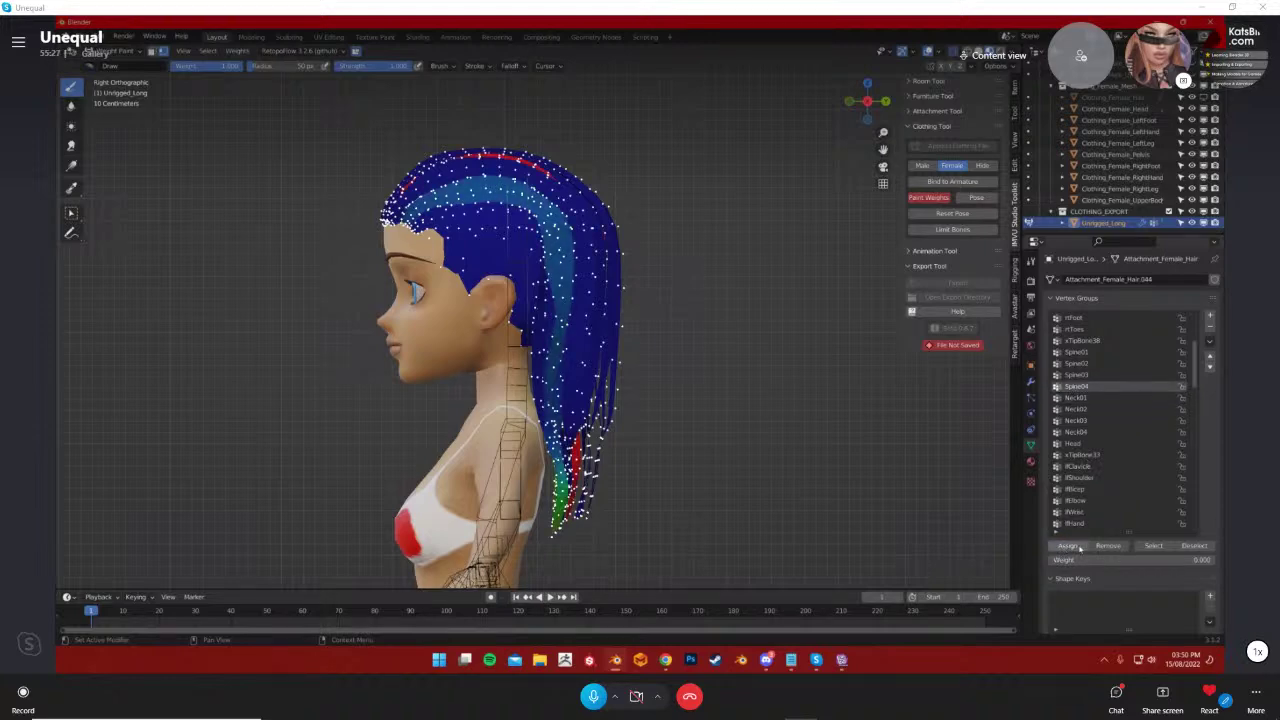
{"action": "left_click", "coordinate": [1068, 546]}
{"action": "middle_click_drag", "start_coordinate": [620, 340], "coordinate": [700, 345]}
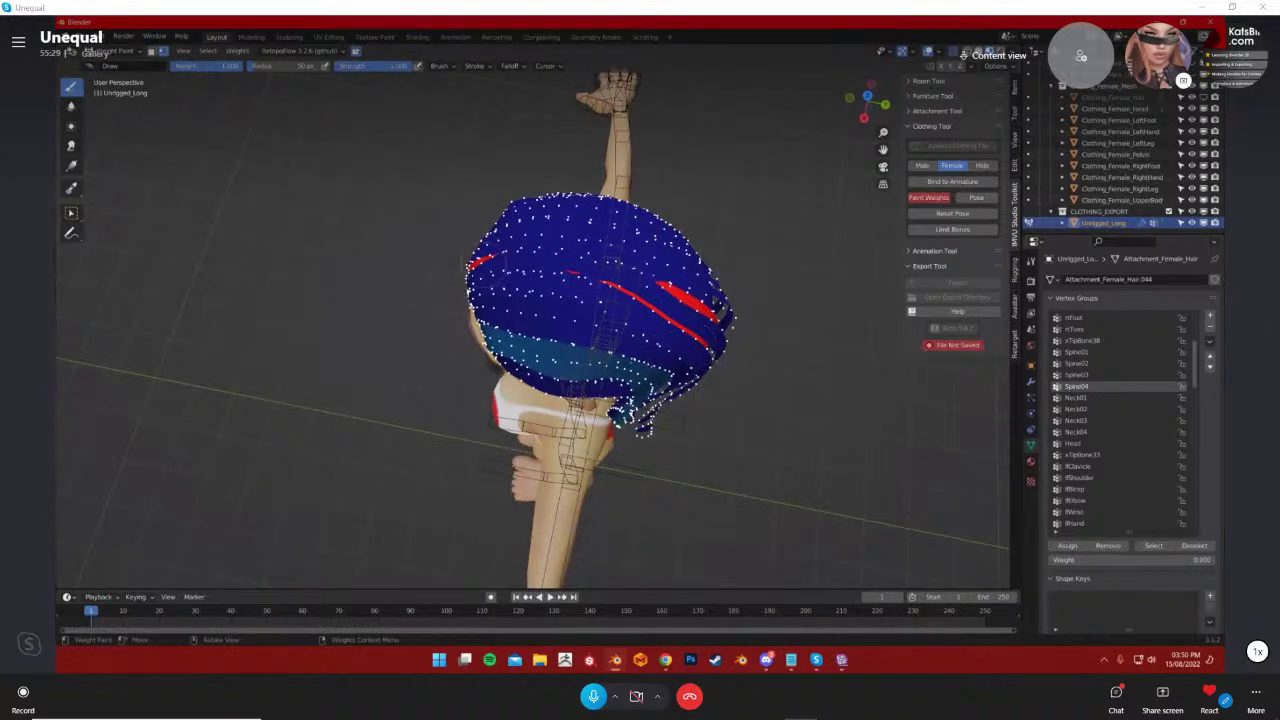
{"action": "middle_click_drag", "start_coordinate": [468, 252], "coordinate": [471, 281]}
{"action": "middle_click_drag", "start_coordinate": [592, 286], "coordinate": [455, 248]}
{"action": "left_click", "coordinate": [1067, 546]}
{"action": "left_click", "coordinate": [1078, 375]}
{"action": "left_click", "coordinate": [1067, 546]}
{"action": "left_click", "coordinate": [1072, 355]}
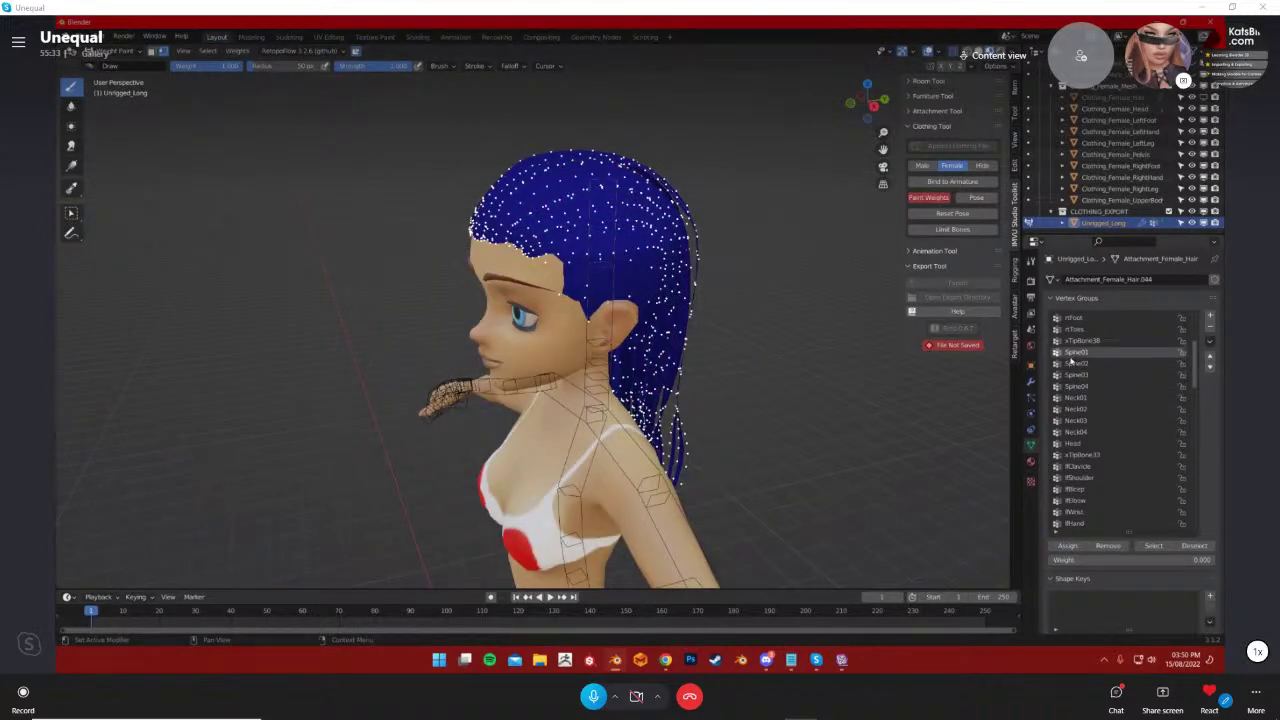
{"action": "left_click", "coordinate": [1078, 364]}
{"action": "left_click", "coordinate": [1067, 546]}
{"action": "middle_click_drag", "start_coordinate": [700, 400], "coordinate": [655, 260]}
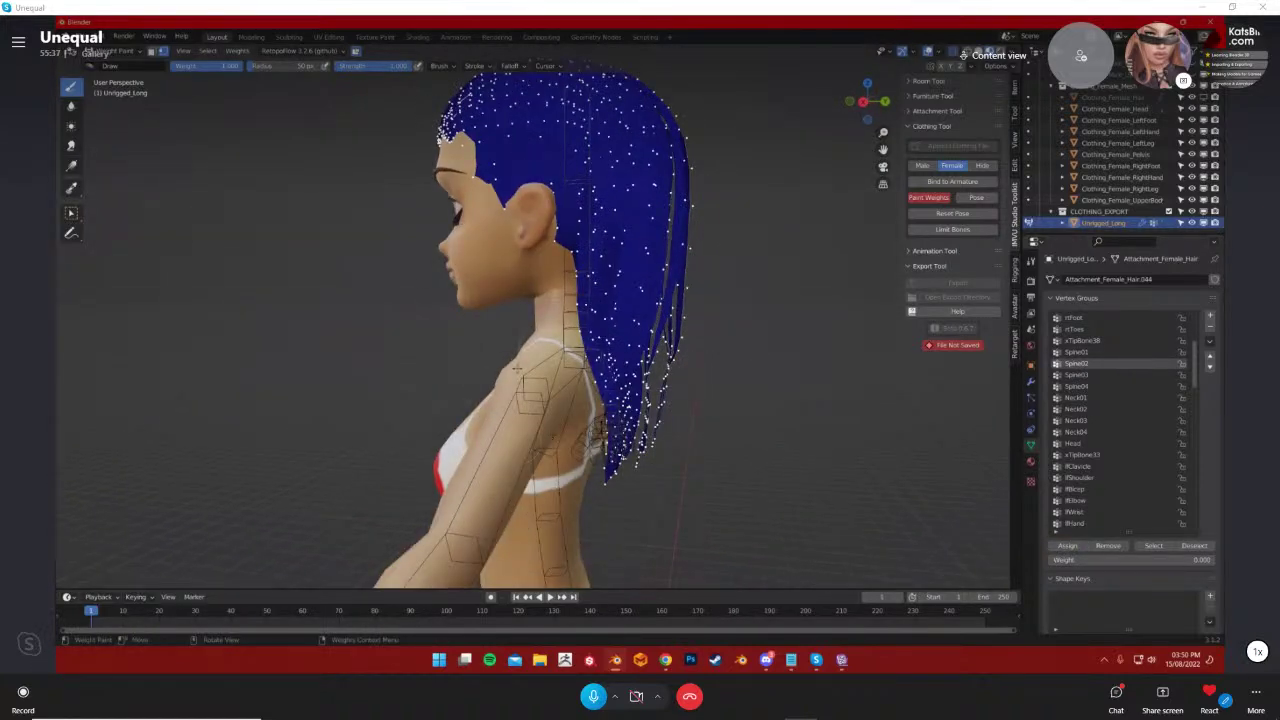
Assign the hair's vertices a weight of 0.000 in the lfShoulder and lfClavicle groups
{"action": "scroll", "coordinate": [1078, 447], "scroll_direction": "down", "scroll_amount": 2}
{"action": "left_click", "coordinate": [1078, 421]}
{"action": "middle_click_drag", "start_coordinate": [500, 350], "coordinate": [800, 360]}
{"action": "middle_click_drag", "start_coordinate": [720, 352], "coordinate": [900, 352]}
{"action": "left_click", "coordinate": [1067, 547]}
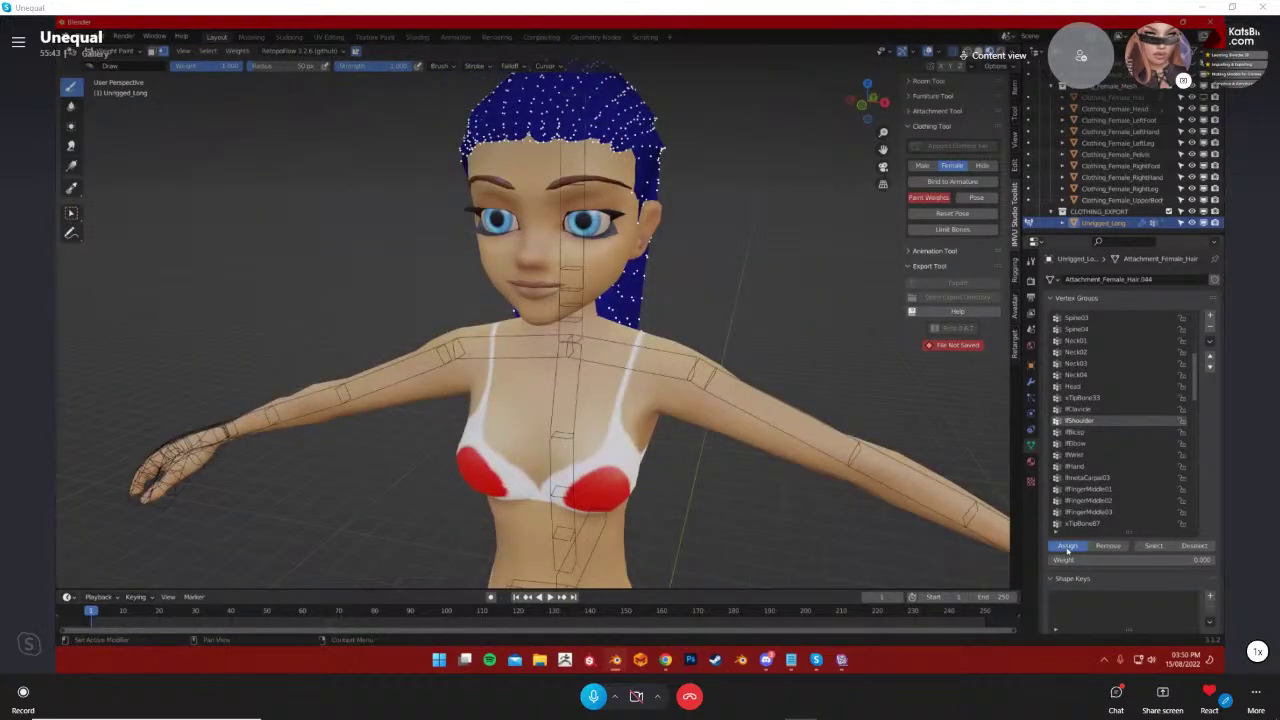
{"action": "scroll", "coordinate": [1082, 430], "scroll_direction": "up", "scroll_amount": 1}
{"action": "left_click", "coordinate": [1080, 420]}
{"action": "middle_click_drag", "start_coordinate": [915, 430], "coordinate": [787, 420]}
{"action": "left_click", "coordinate": [1068, 546]}
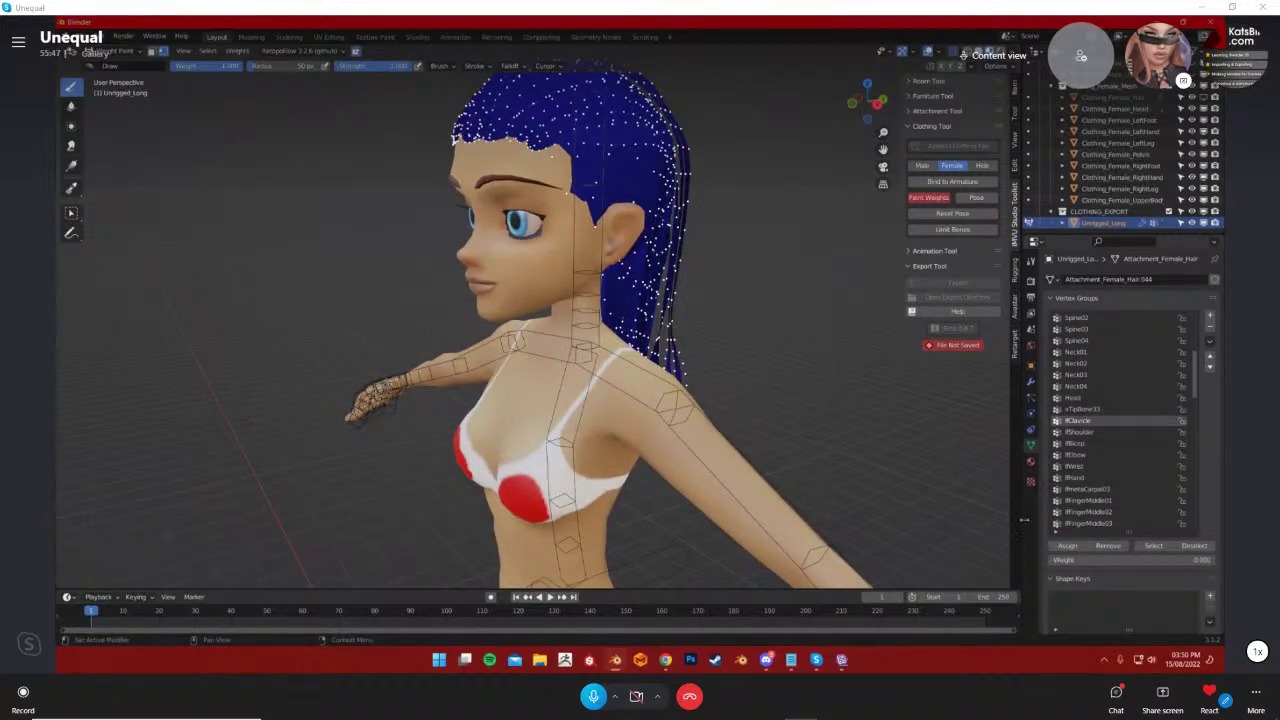
Inspect the hair's weights in the lfBicep, lfElbow, lfWrist and lfHand groups from several sides
{"action": "scroll", "coordinate": [977, 428], "scroll_direction": "down", "scroll_amount": 2}
{"action": "scroll", "coordinate": [1090, 438], "scroll_direction": "up", "scroll_amount": 5}
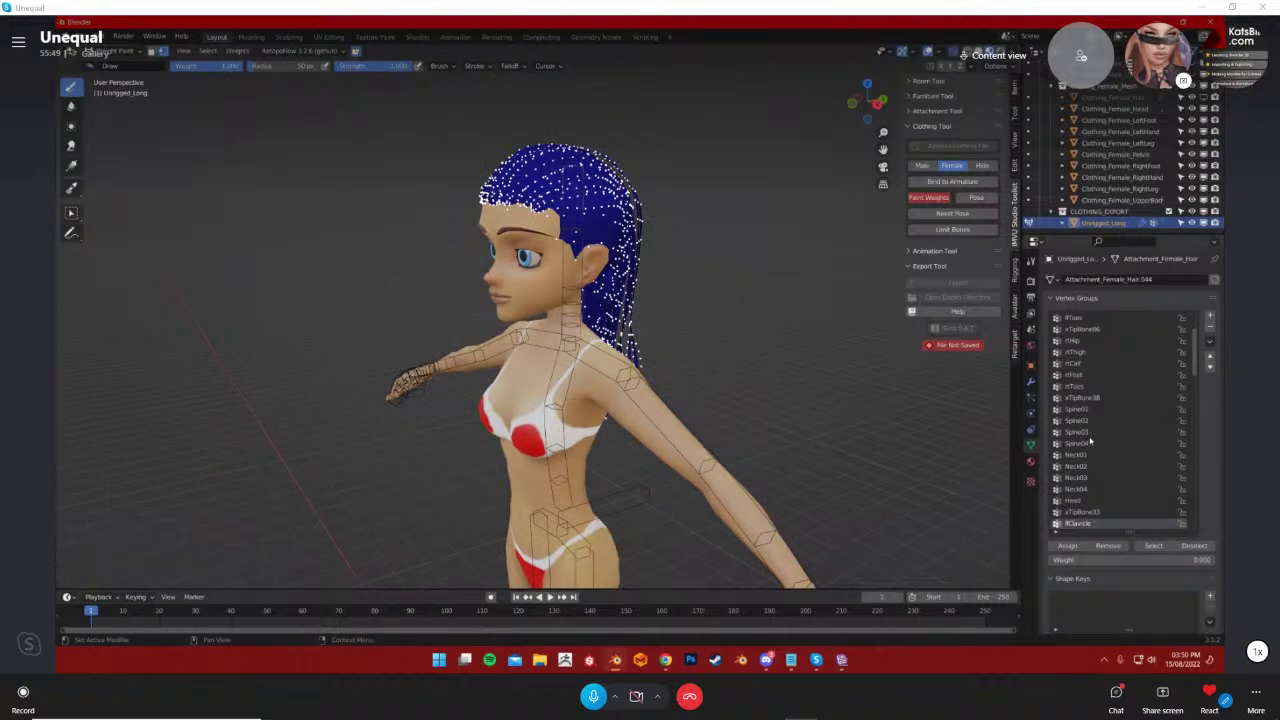
{"action": "scroll", "coordinate": [1090, 437], "scroll_direction": "up", "scroll_amount": 1}
{"action": "scroll", "coordinate": [1090, 434], "scroll_direction": "down", "scroll_amount": 5}
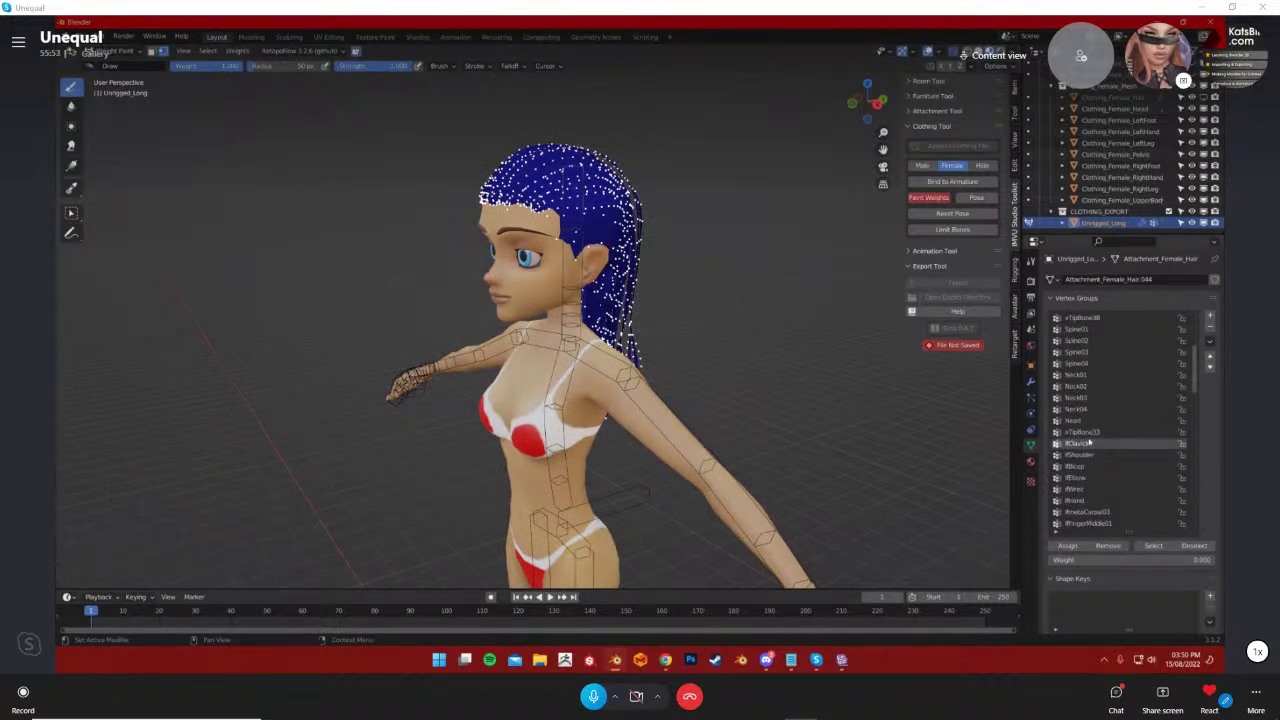
{"action": "left_click", "coordinate": [1076, 467]}
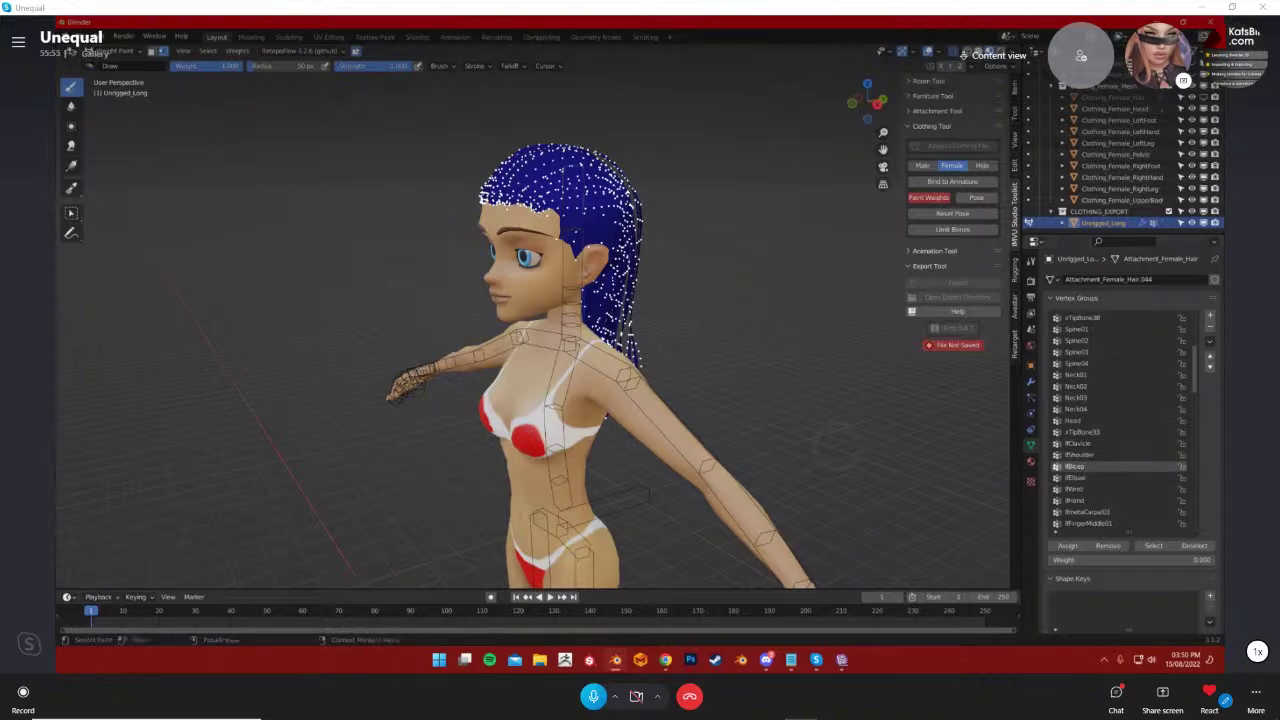
{"action": "middle_click_drag", "start_coordinate": [850, 461], "coordinate": [600, 461]}
{"action": "left_click", "coordinate": [1084, 480]}
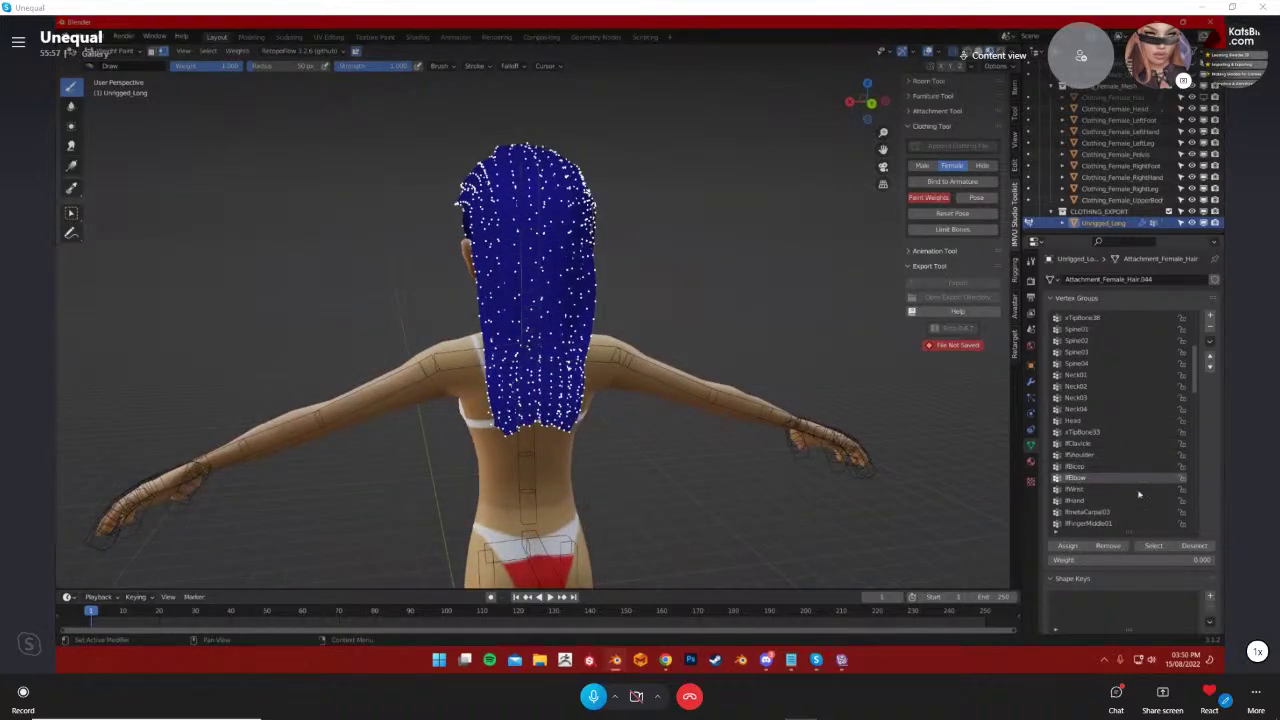
{"action": "left_click", "coordinate": [1076, 489]}
{"action": "left_click", "coordinate": [1078, 500]}
{"action": "middle_click_drag", "start_coordinate": [830, 491], "coordinate": [977, 491]}
{"action": "left_click", "coordinate": [1083, 490]}
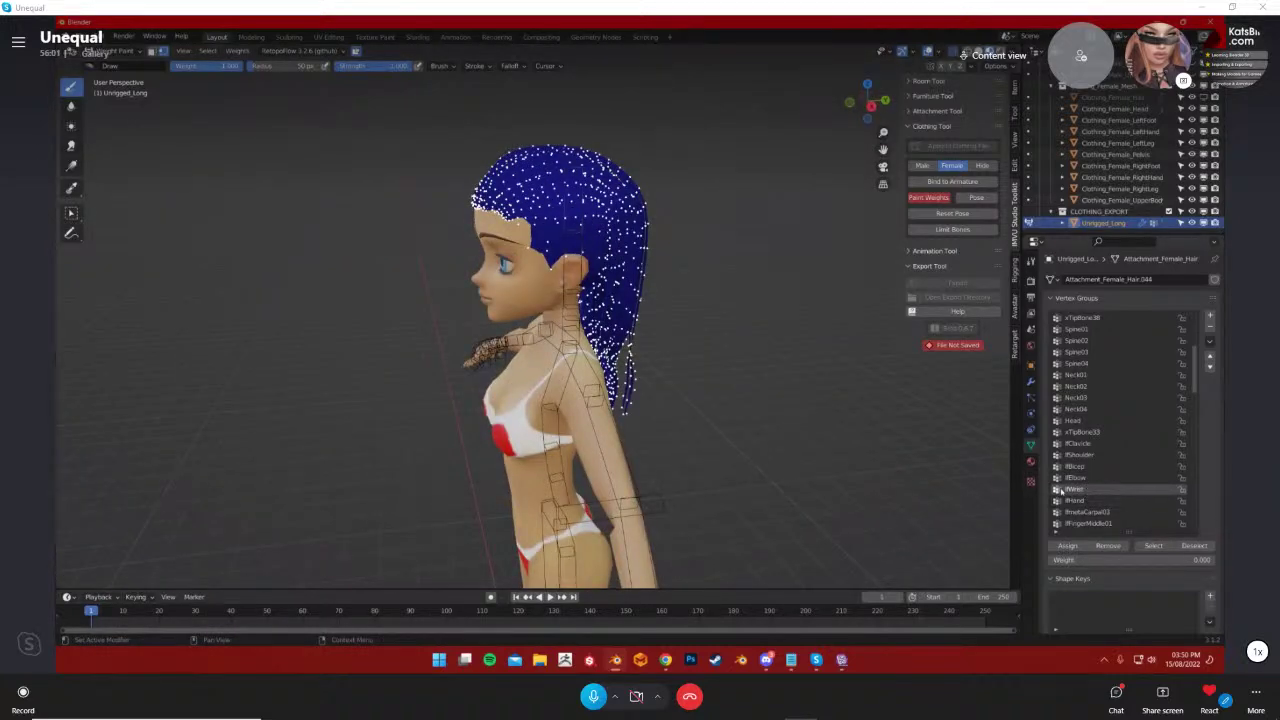
Assign the hair a weight of 0.000 in the rtShoulder group and check the rtBicep and rtClavicle groups
{"action": "scroll", "coordinate": [1090, 484], "scroll_direction": "down", "scroll_amount": 6}
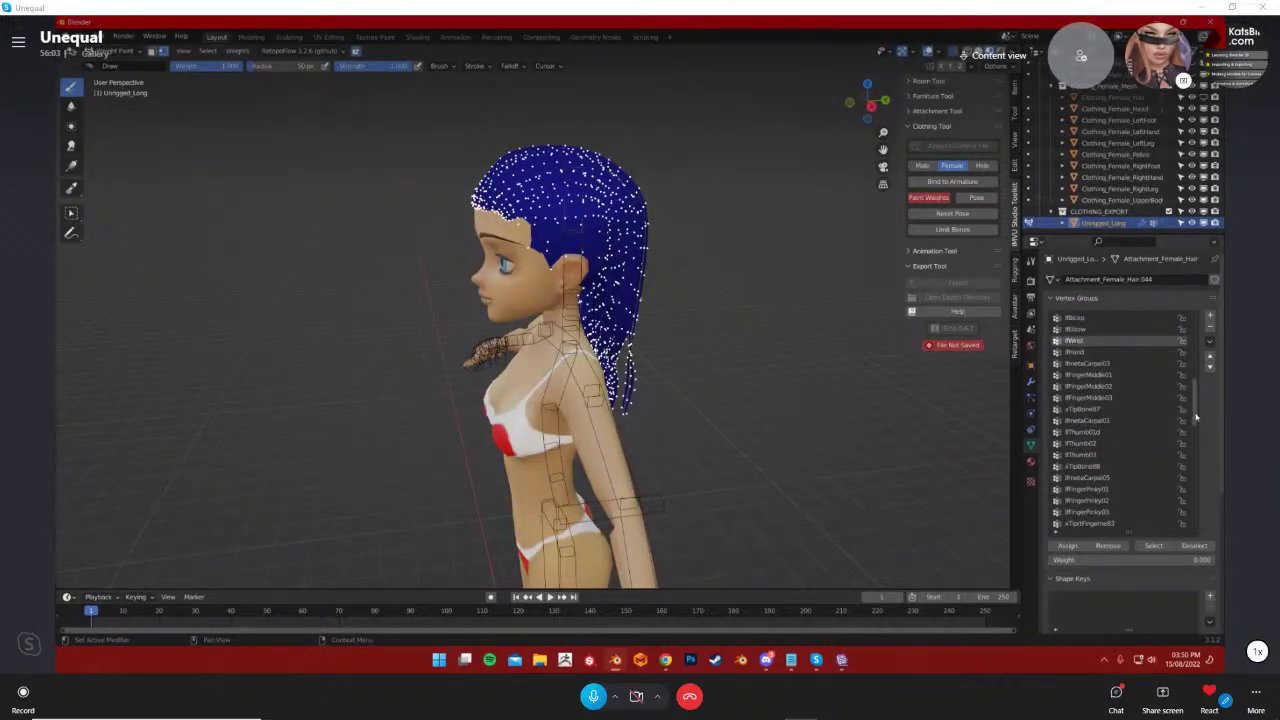
{"action": "left_click_drag", "start_coordinate": [1196, 433], "coordinate": [1198, 460]}
{"action": "left_click", "coordinate": [1078, 433]}
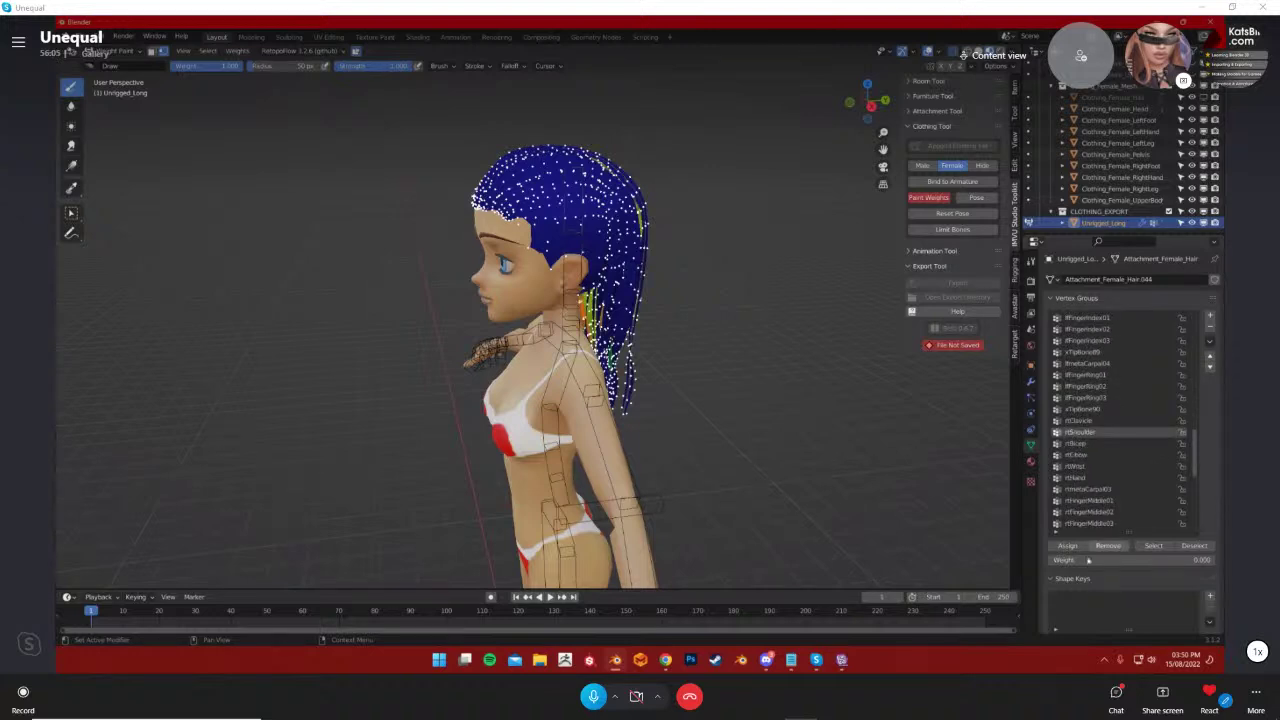
{"action": "left_click", "coordinate": [1084, 443]}
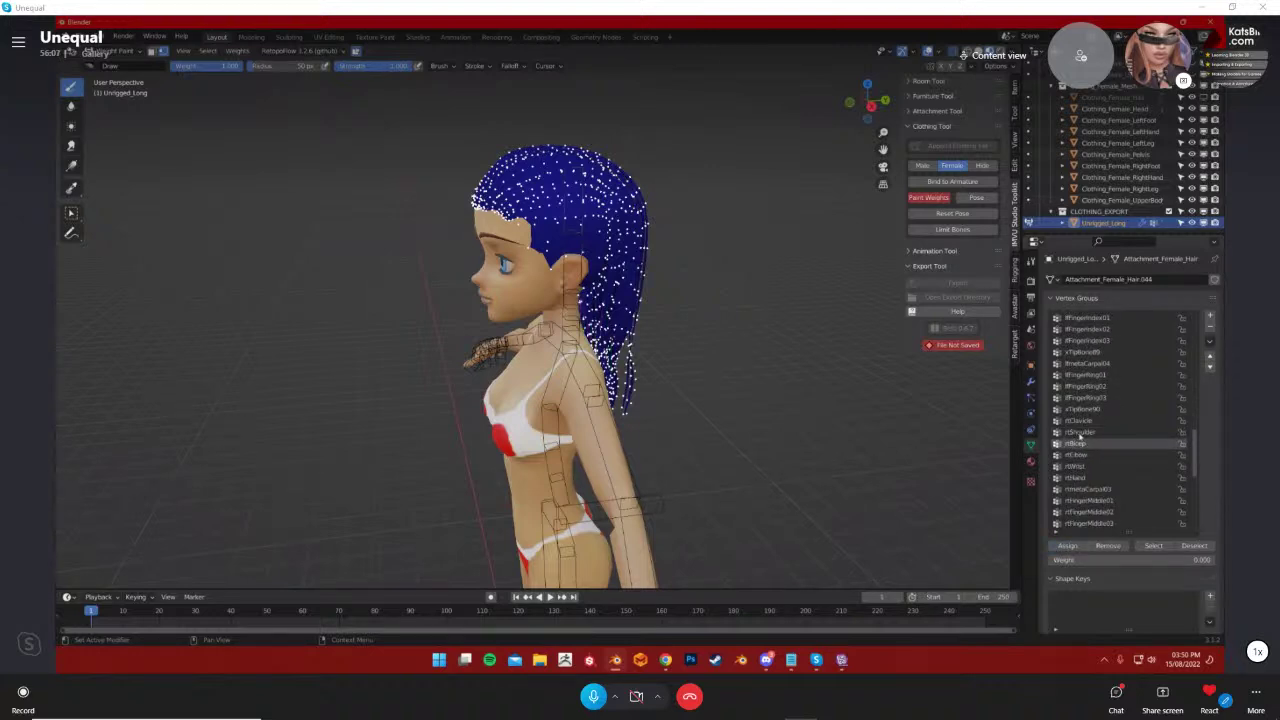
{"action": "left_click", "coordinate": [1079, 421]}
{"action": "middle_click_drag", "start_coordinate": [777, 488], "coordinate": [980, 505]}
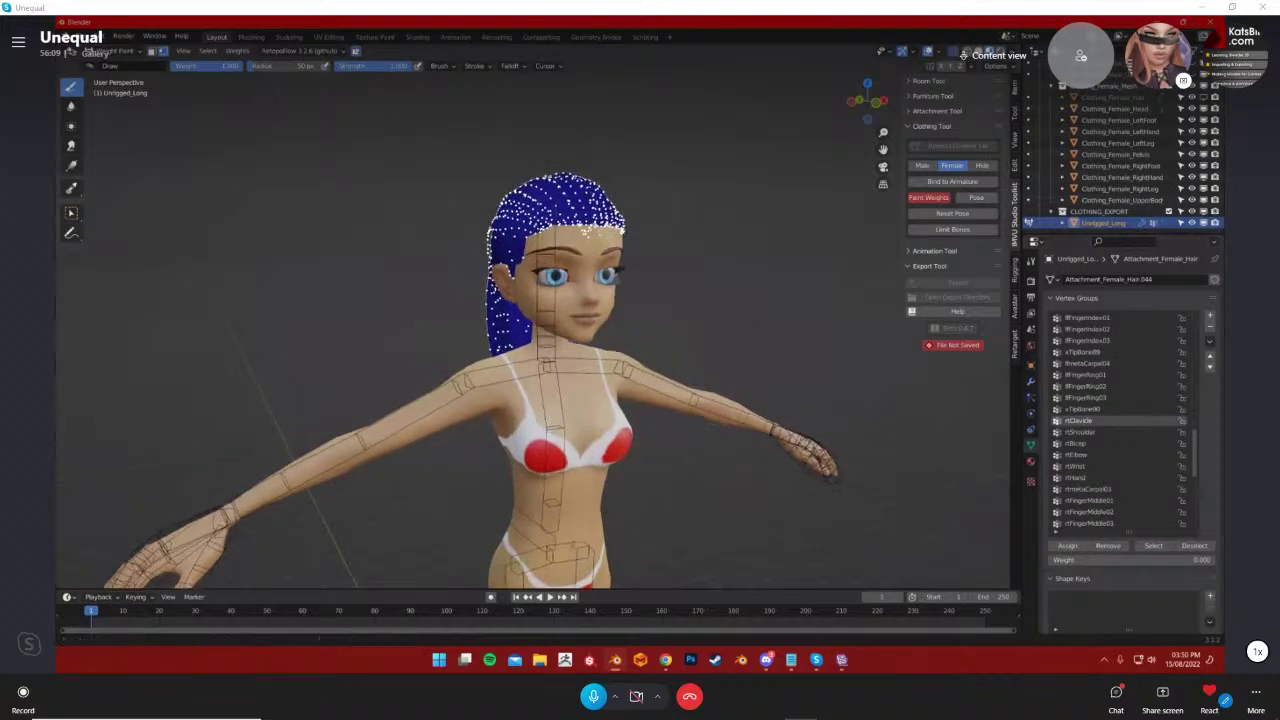
Put the armature in Pose Mode and rotate the Head bone freely in front view to test how the hair follows
{"action": "left_click", "coordinate": [118, 51]}
{"action": "left_click", "coordinate": [116, 66]}
{"action": "left_click", "coordinate": [266, 166]}
{"action": "scroll", "coordinate": [219, 466], "scroll_direction": "down", "scroll_amount": 2}
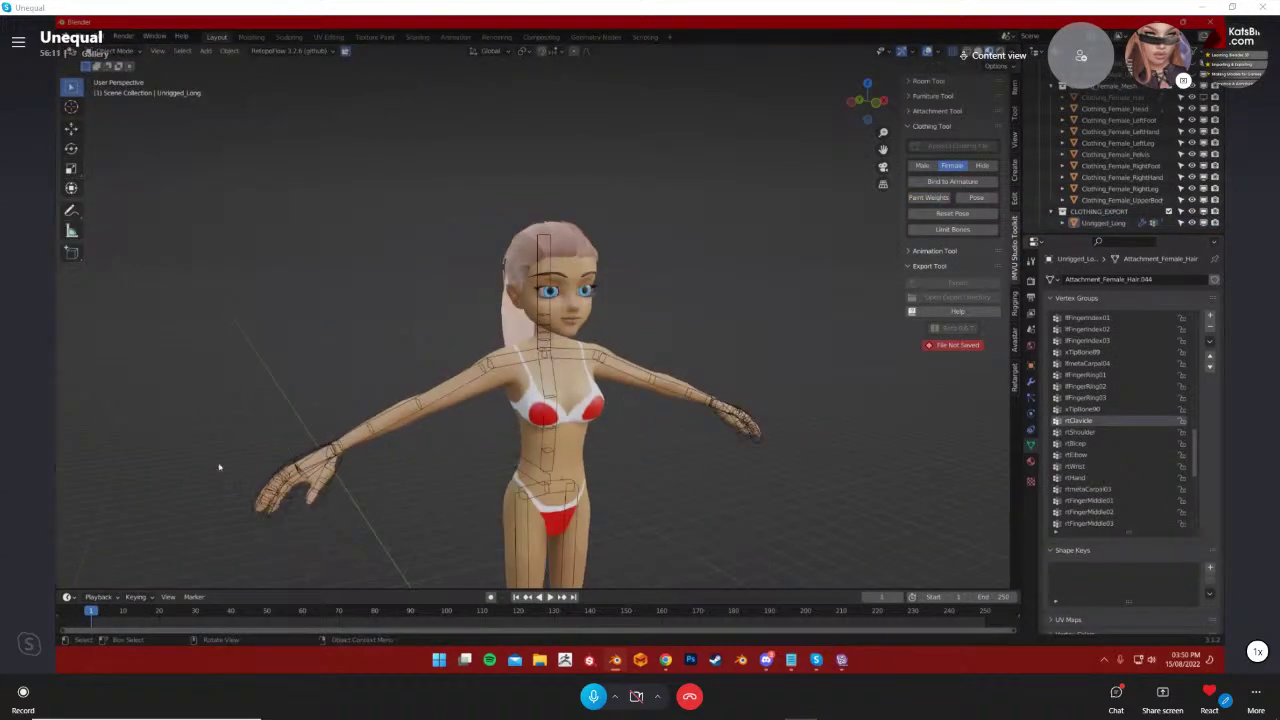
{"action": "left_click", "coordinate": [255, 491]}
{"action": "left_click", "coordinate": [128, 53]}
{"action": "left_click", "coordinate": [135, 89]}
{"action": "left_click", "coordinate": [875, 102]}
{"action": "scroll", "coordinate": [551, 251], "scroll_direction": "up", "scroll_amount": 4}
{"action": "left_click", "coordinate": [570, 250]}
{"action": "key", "text": "r"}
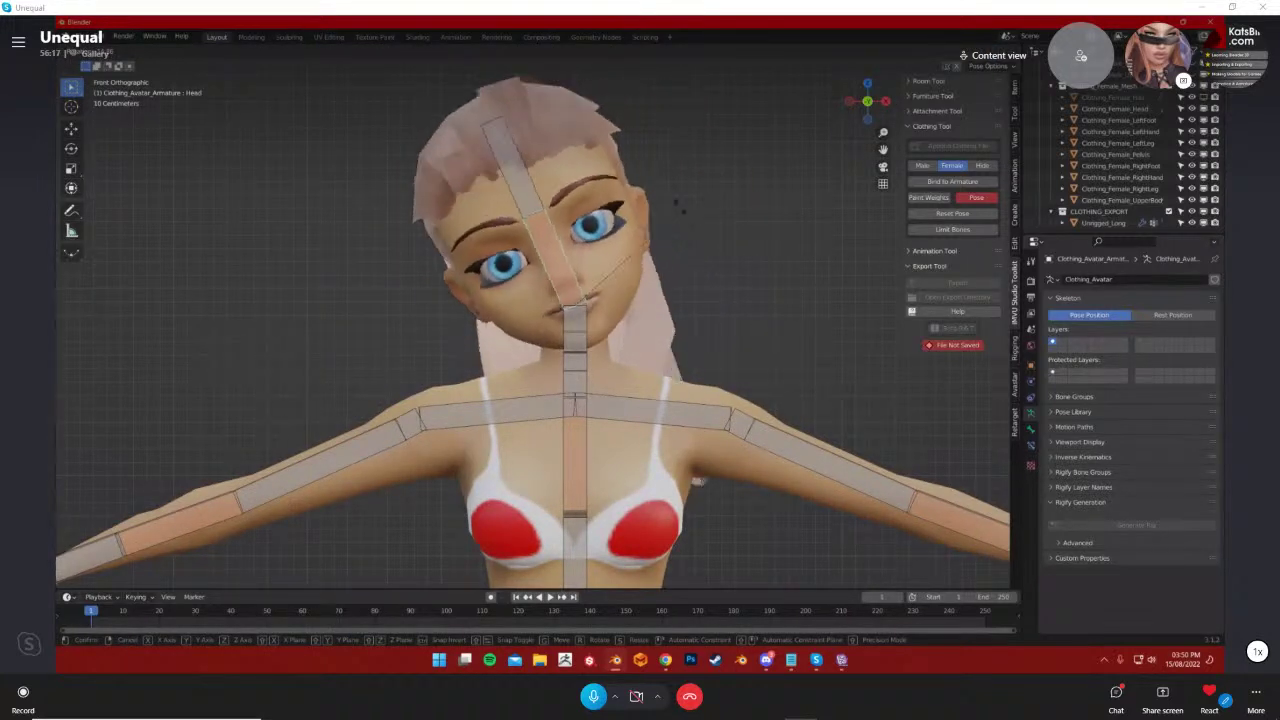
{"action": "left_click", "coordinate": [612, 122]}
Undo the Head bone's test rotation and return the hair mesh to Weight Paint mode
{"action": "key", "text": "ctrl+z"}
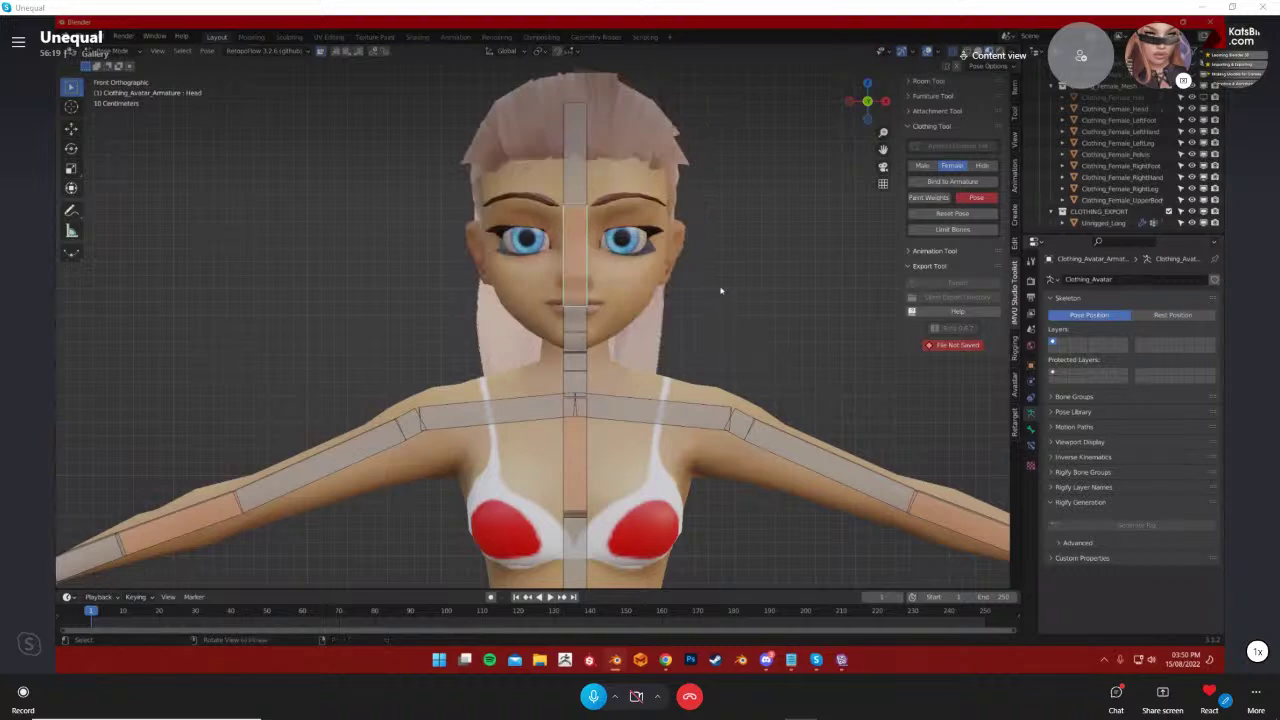
{"action": "middle_click_drag", "start_coordinate": [720, 289], "coordinate": [710, 381], "text": "shift"}
{"action": "left_click", "coordinate": [104, 53]}
{"action": "left_click", "coordinate": [116, 64]}
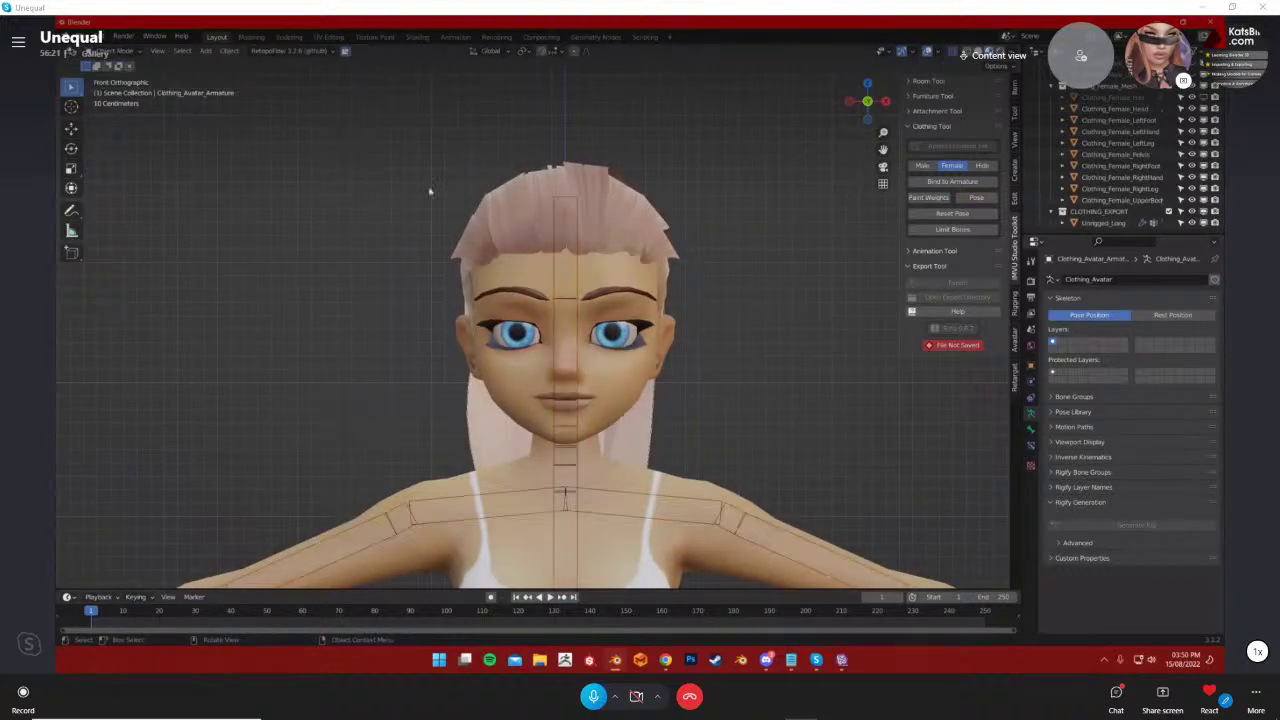
{"action": "middle_click_drag", "start_coordinate": [429, 194], "coordinate": [603, 224]}
{"action": "left_click", "coordinate": [603, 224]}
{"action": "left_click", "coordinate": [110, 51]}
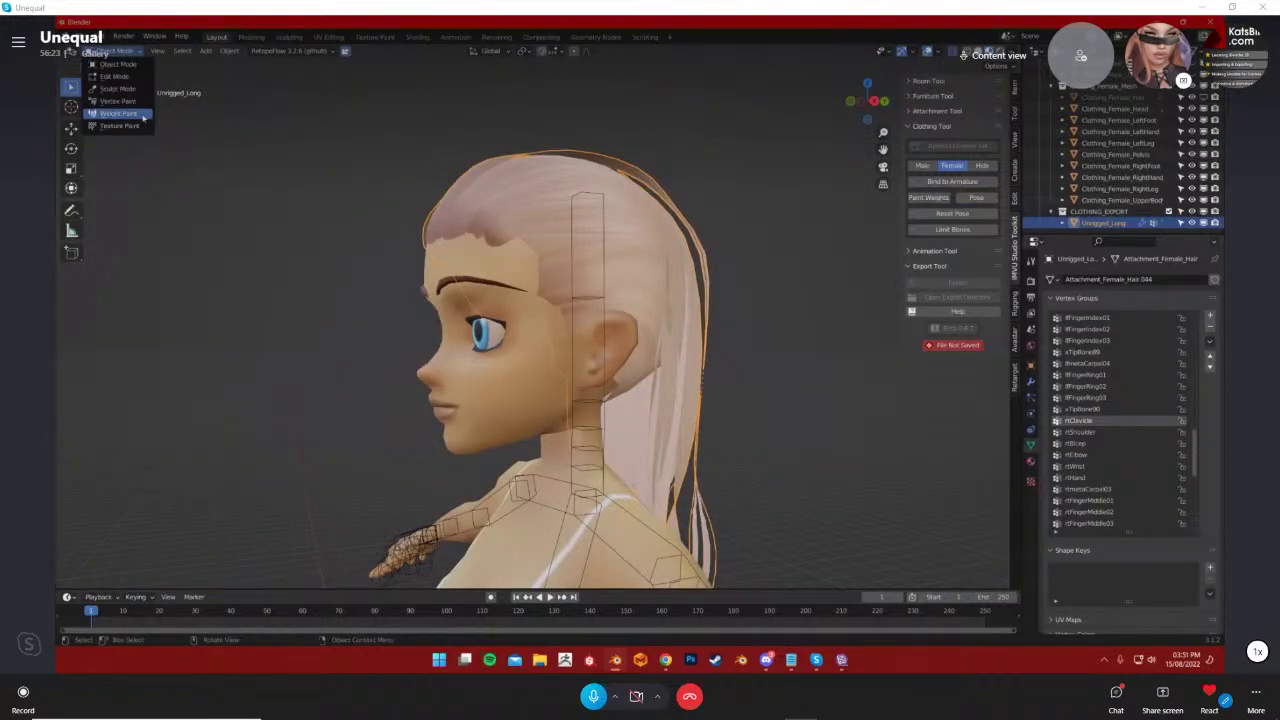
{"action": "left_click", "coordinate": [110, 106]}
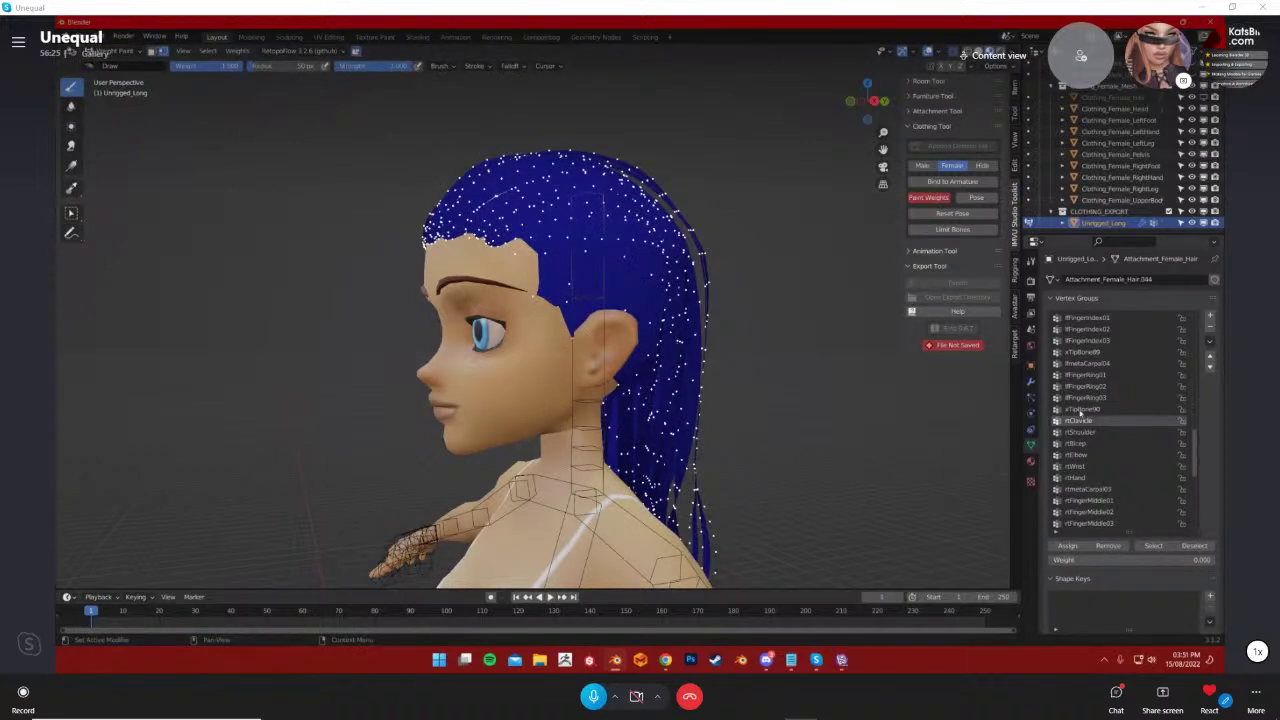
Go through the lfElbow and lfWrist groups and assign the hair a weight of 0.000 in the xTipBone33 group
{"action": "scroll", "coordinate": [1080, 413], "scroll_direction": "down", "scroll_amount": 5}
{"action": "scroll", "coordinate": [1086, 380], "scroll_direction": "up", "scroll_amount": 4}
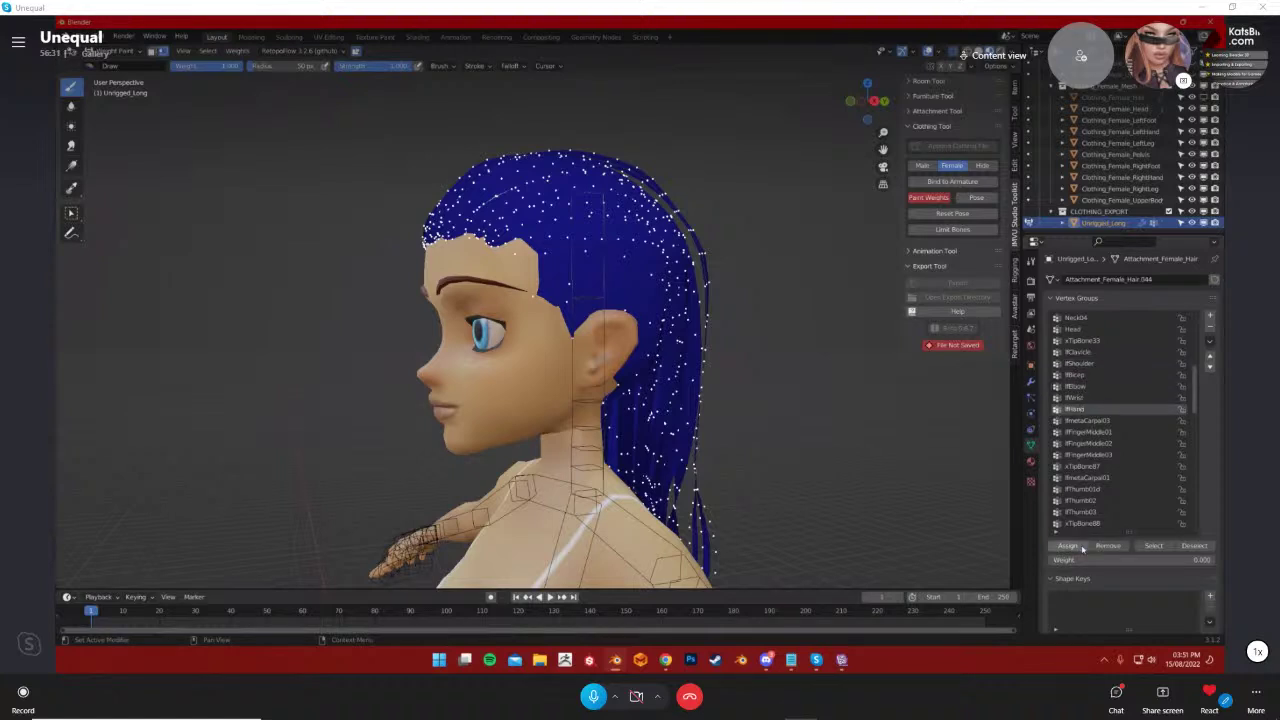
{"action": "left_click", "coordinate": [1075, 386]}
{"action": "left_click", "coordinate": [1074, 397]}
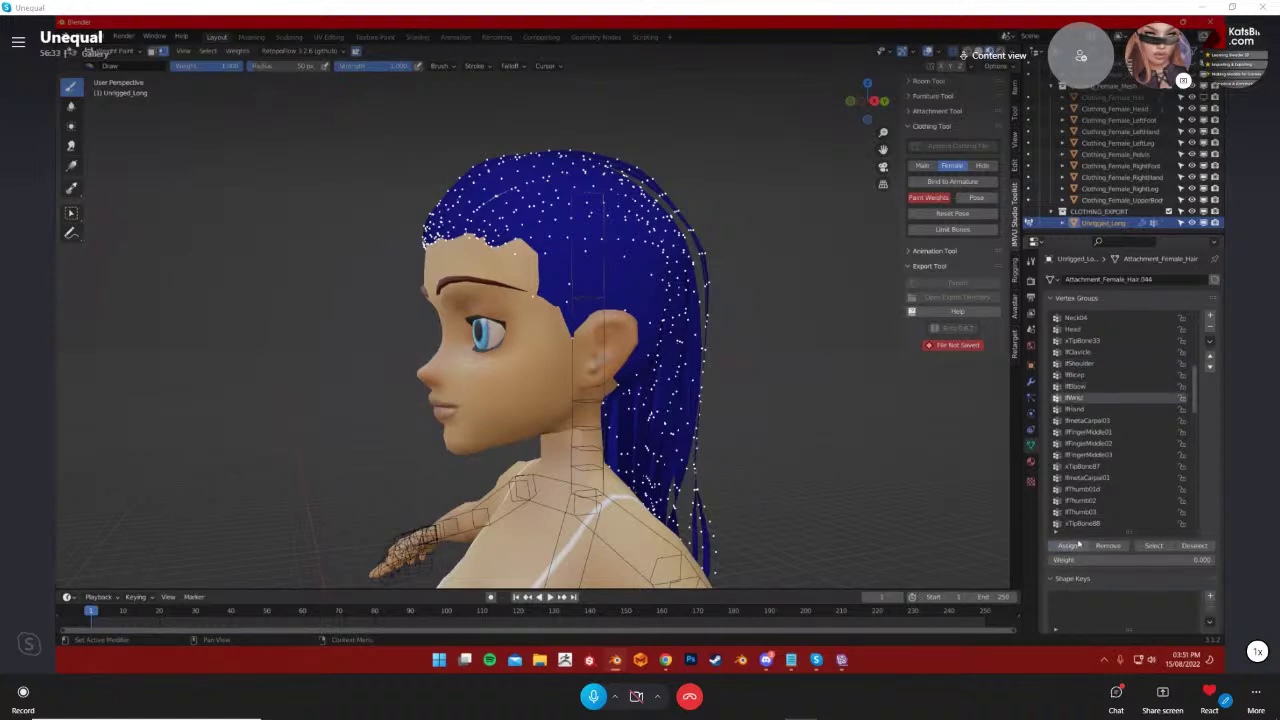
{"action": "left_click", "coordinate": [1081, 341]}
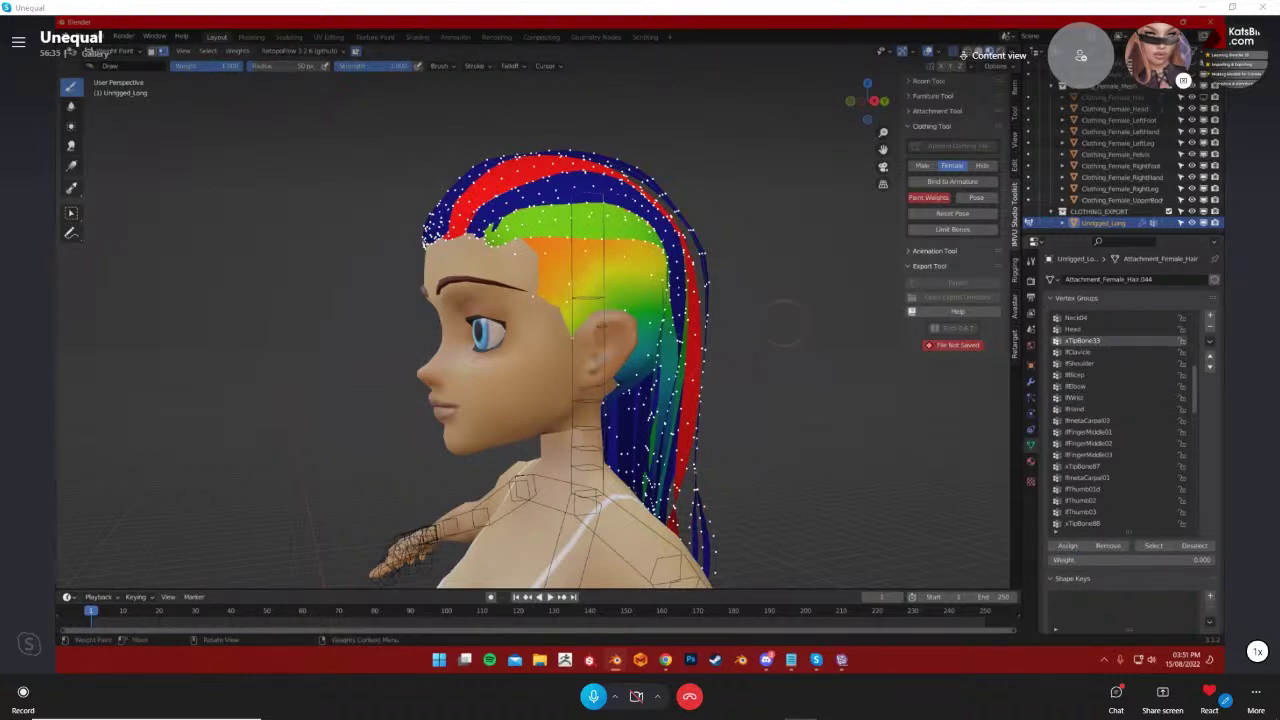
{"action": "scroll", "coordinate": [784, 323], "scroll_direction": "down", "scroll_amount": 2}
{"action": "left_click", "coordinate": [1077, 548]}
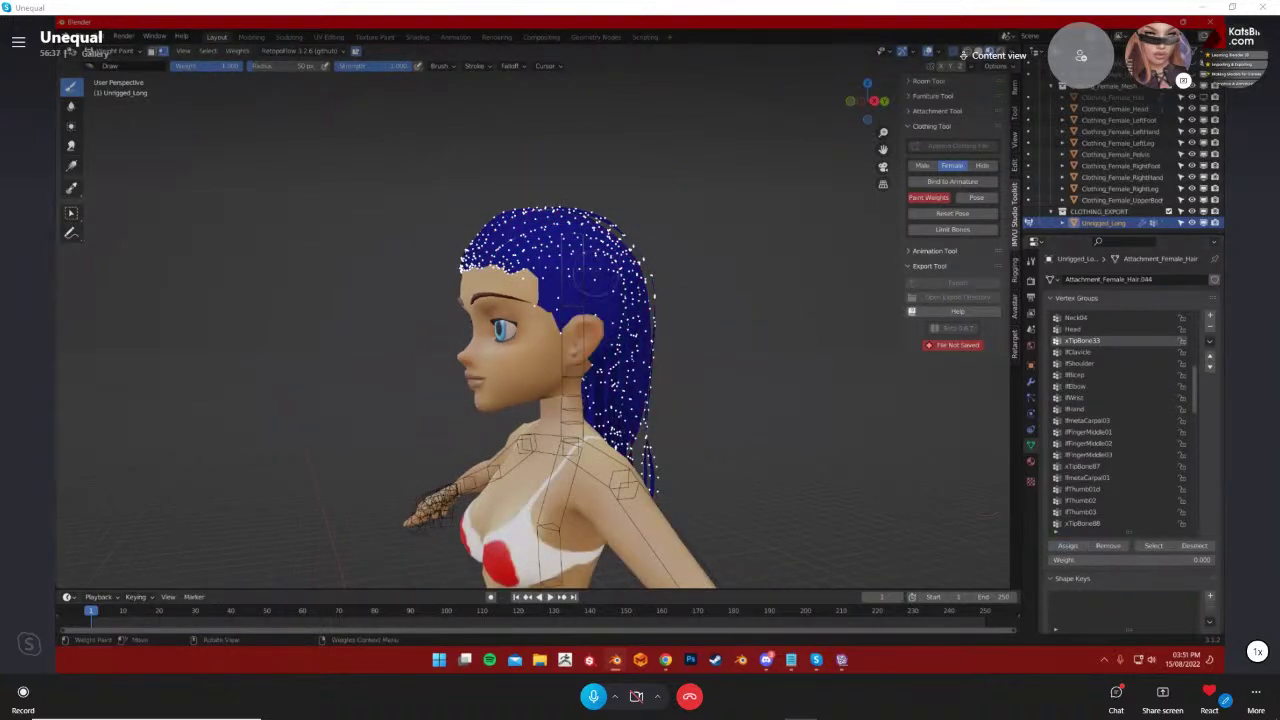
Check the hair's weights in the Neck04, Head, xTipBone33 and Spine04 groups
{"action": "left_click", "coordinate": [1075, 318]}
{"action": "left_click", "coordinate": [1072, 329]}
{"action": "left_click", "coordinate": [1076, 341]}
{"action": "left_click", "coordinate": [1072, 329]}
{"action": "left_click", "coordinate": [1074, 319]}
{"action": "scroll", "coordinate": [1076, 322], "scroll_direction": "up", "scroll_amount": 5}
{"action": "left_click", "coordinate": [1077, 329]}
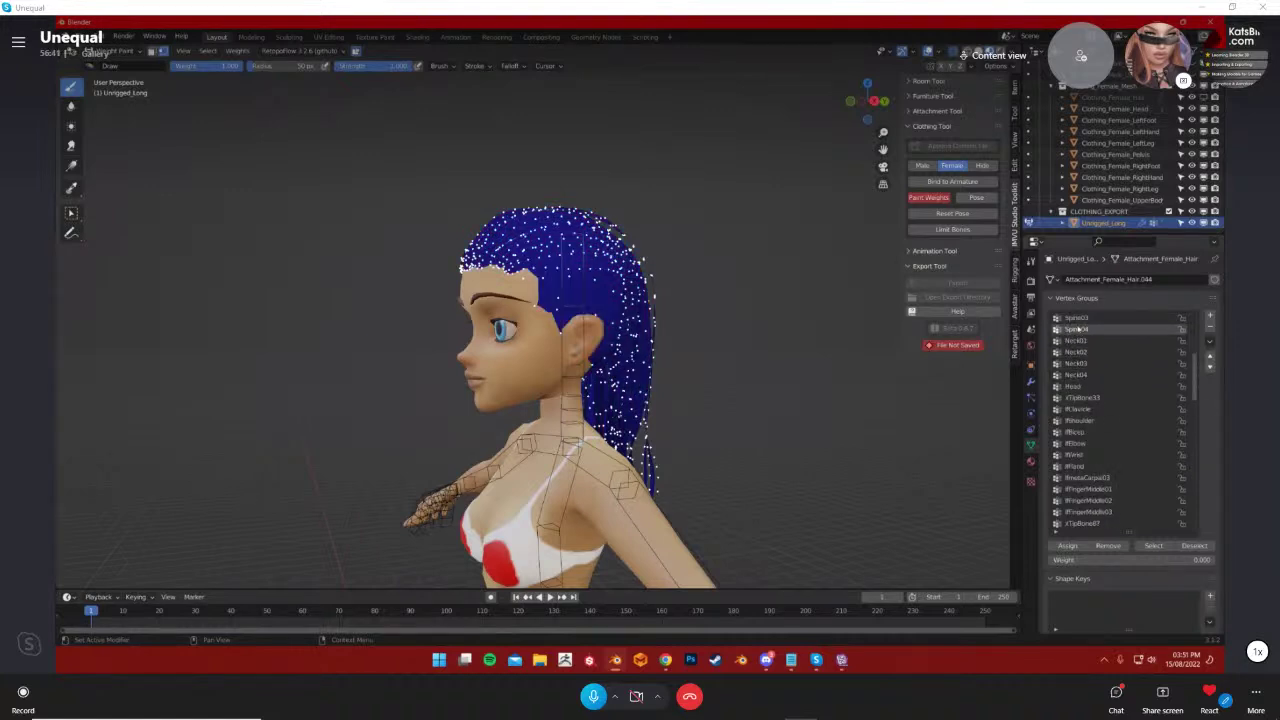
Put the avatar armature in Pose Mode and rotate the Head bone freely in front view to test the hair
{"action": "left_click", "coordinate": [110, 51]}
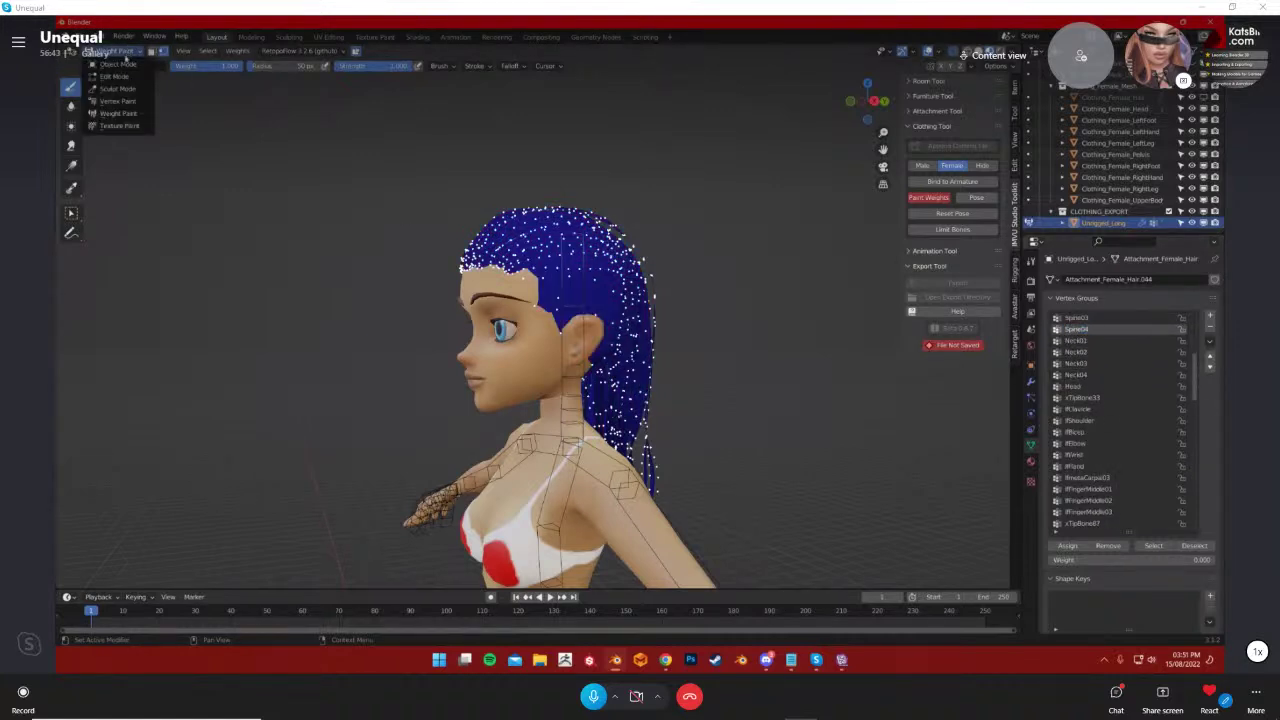
{"action": "left_click", "coordinate": [110, 63]}
{"action": "left_click", "coordinate": [412, 512]}
{"action": "left_click", "coordinate": [112, 51]}
{"action": "left_click", "coordinate": [122, 89]}
{"action": "left_click", "coordinate": [862, 101]}
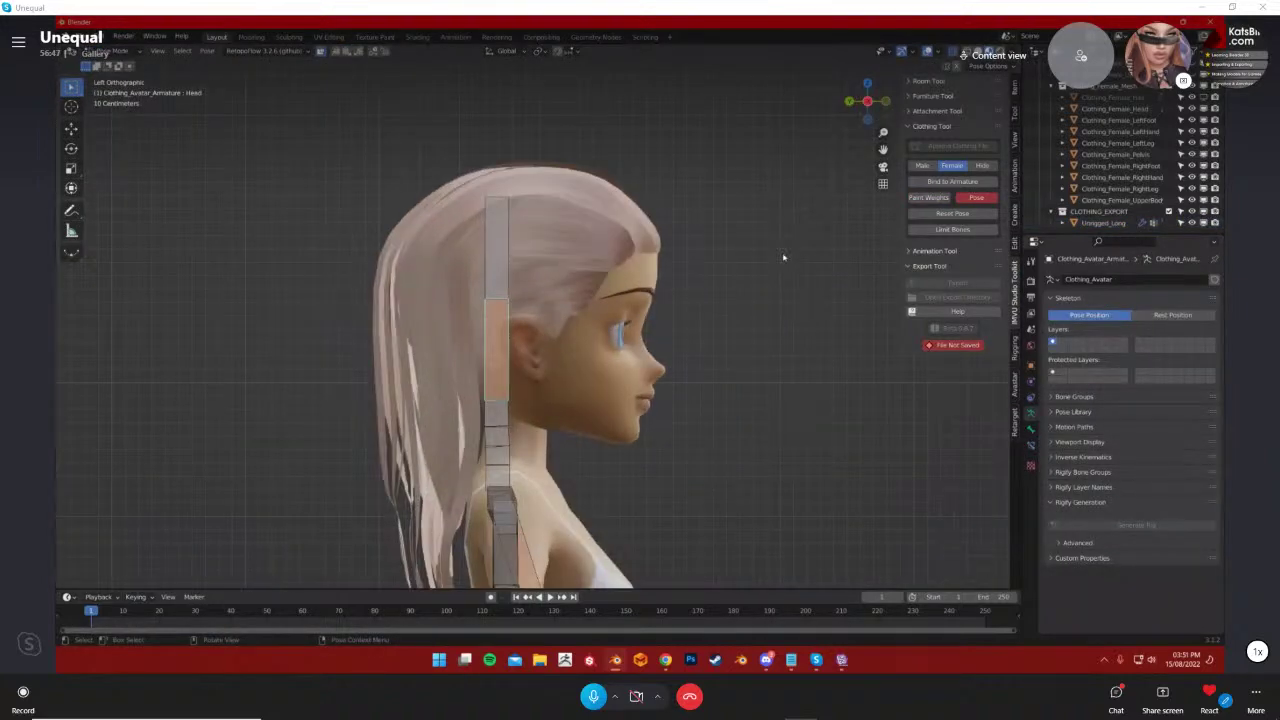
{"action": "left_click", "coordinate": [886, 101]}
{"action": "key", "text": "r"}
{"action": "left_click", "coordinate": [851, 370]}
Undo the Head bone's rotation and return the hair mesh to Weight Paint mode with all its vertices selected
{"action": "key", "text": "ctrl+z"}
{"action": "left_click", "coordinate": [114, 51]}
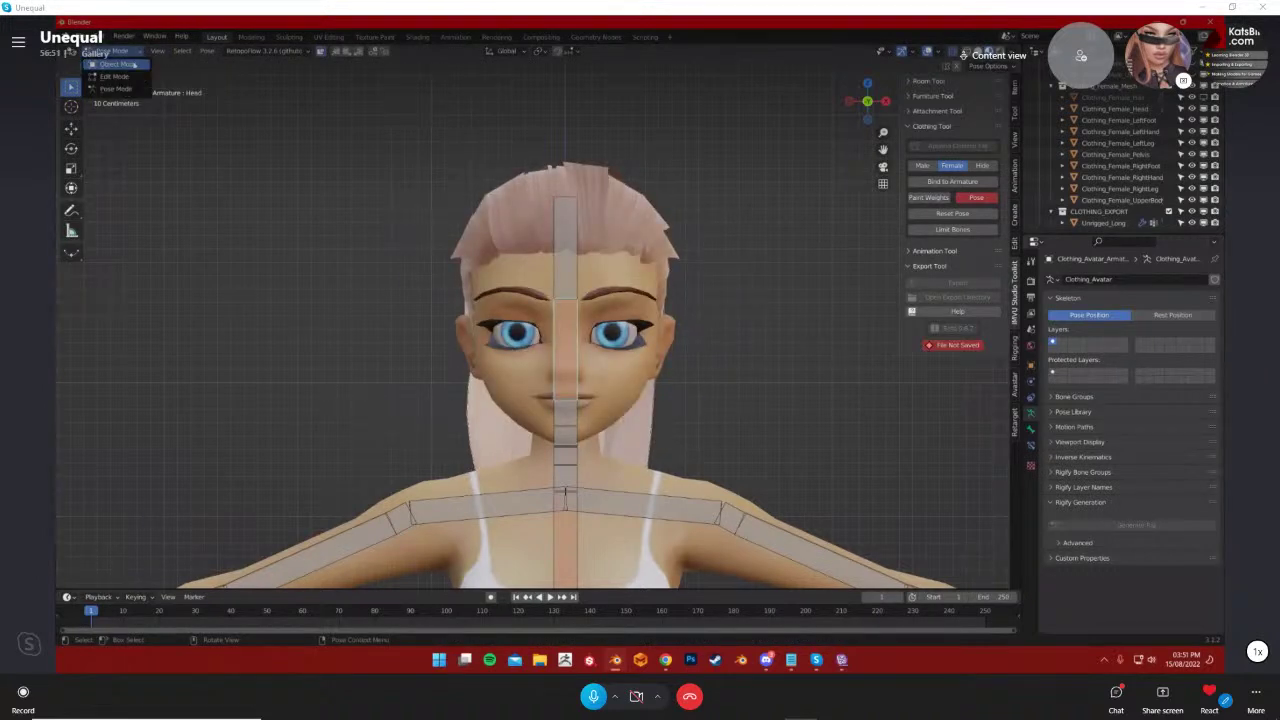
{"action": "left_click", "coordinate": [118, 64]}
{"action": "left_click", "coordinate": [506, 214]}
{"action": "left_click", "coordinate": [110, 51]}
{"action": "left_click", "coordinate": [110, 114]}
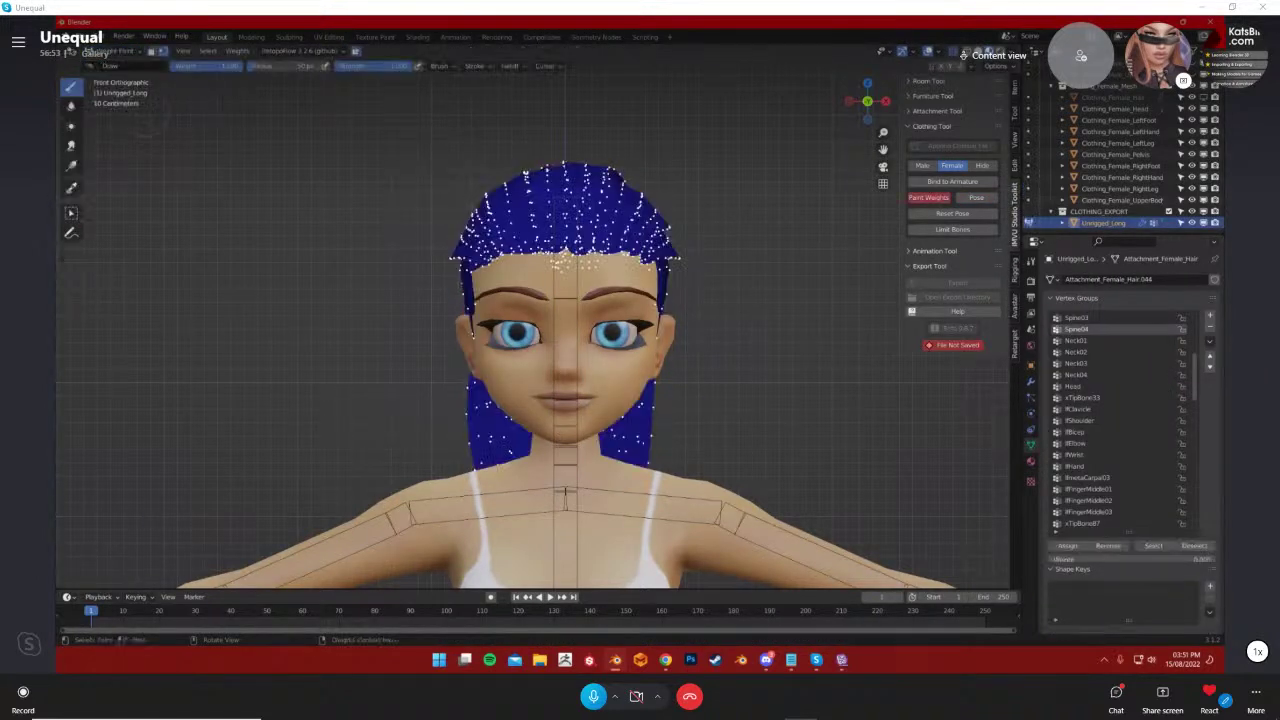
{"action": "left_click", "coordinate": [207, 51]}
{"action": "left_click", "coordinate": [221, 65]}
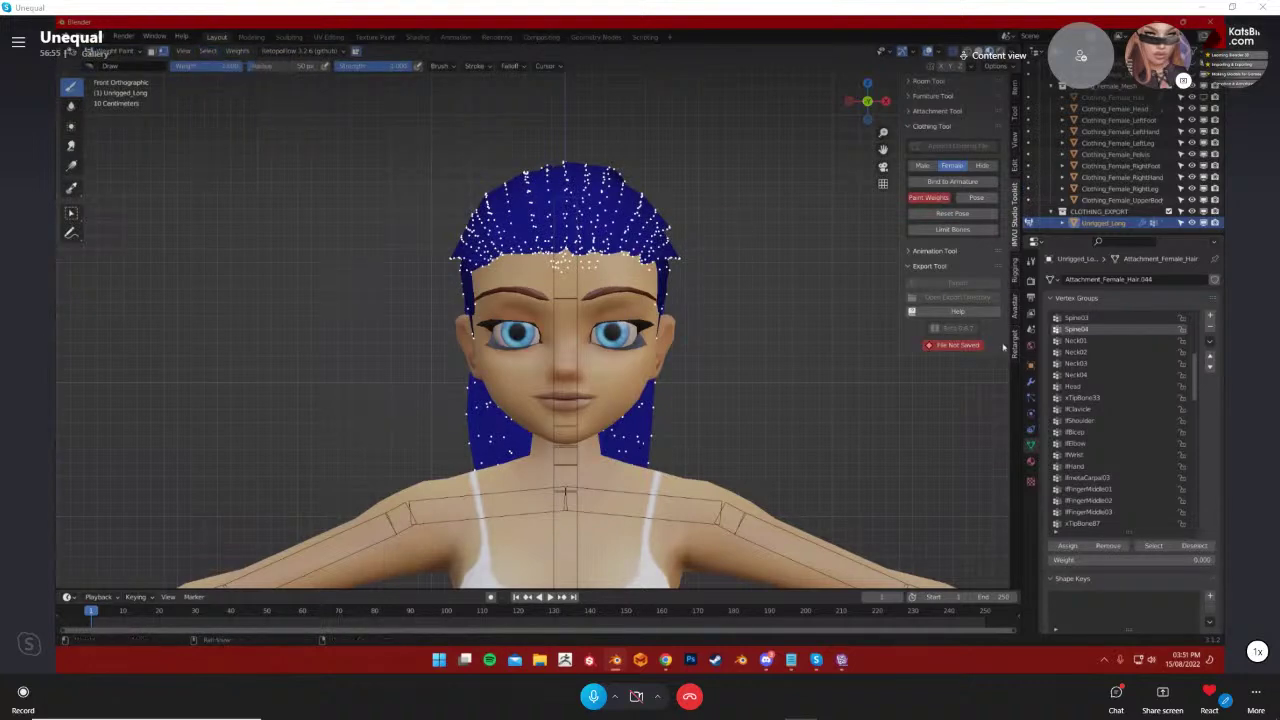
Assign the hair a weight of 0.000 in the PelvisNode group and check its weights in the lfHip to lfFoot groups
{"action": "middle_click_drag", "start_coordinate": [874, 370], "coordinate": [740, 373]}
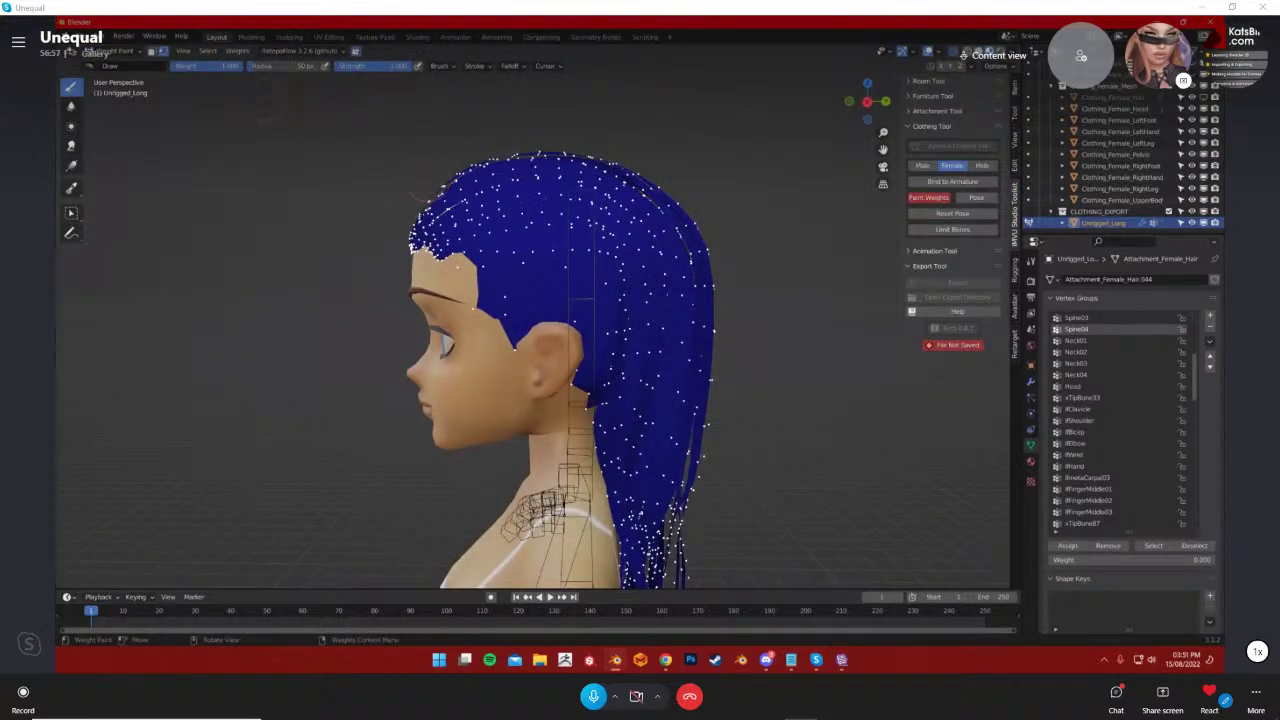
{"action": "scroll", "coordinate": [1098, 342], "scroll_direction": "up", "scroll_amount": 8}
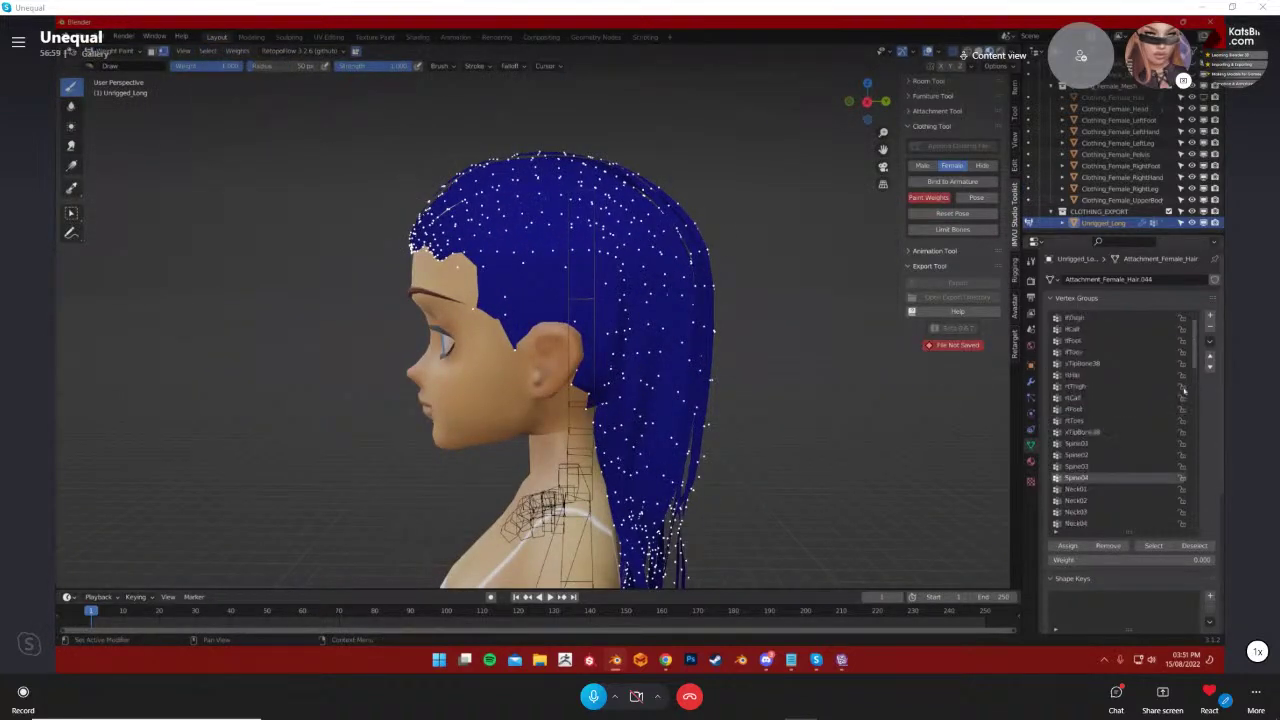
{"action": "left_click", "coordinate": [1082, 329]}
{"action": "left_click", "coordinate": [1070, 546]}
{"action": "left_click", "coordinate": [1076, 341]}
{"action": "left_click", "coordinate": [1077, 352]}
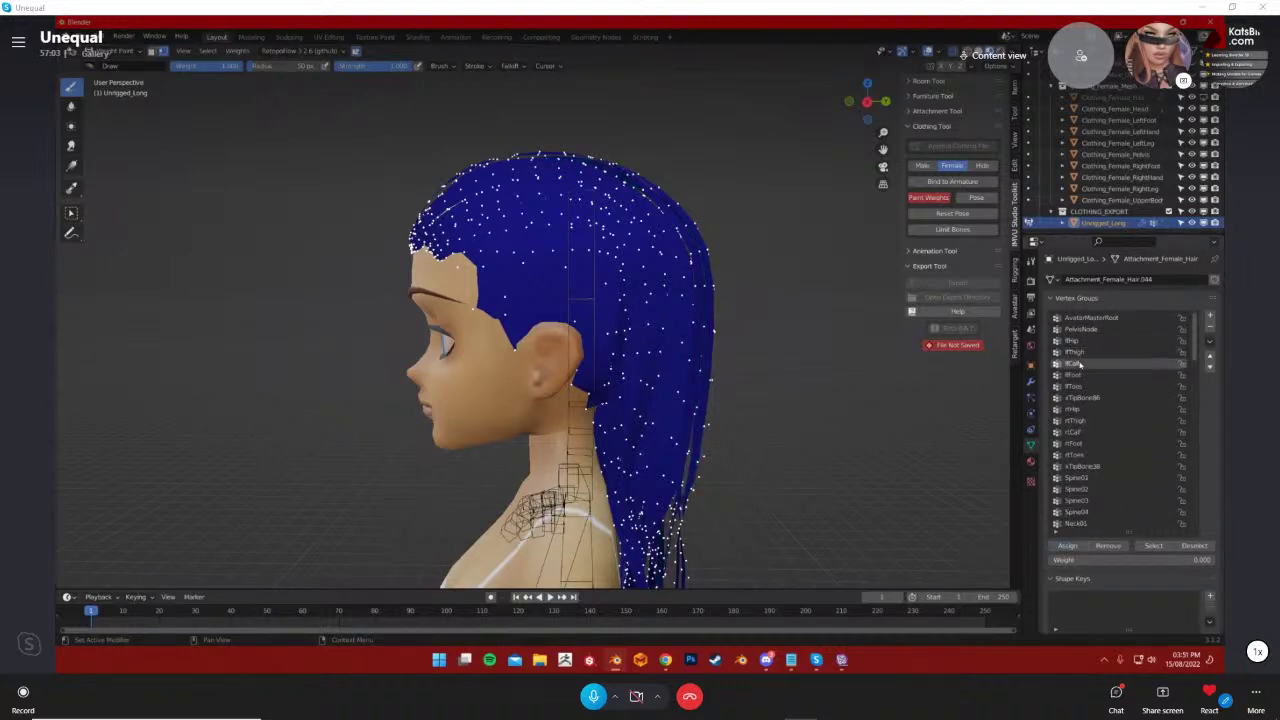
{"action": "left_click", "coordinate": [1077, 363]}
{"action": "left_click", "coordinate": [1078, 374]}
Check the hair's weights group by group from lfToes through the right leg groups to Spine03
{"action": "key", "text": "Down"}
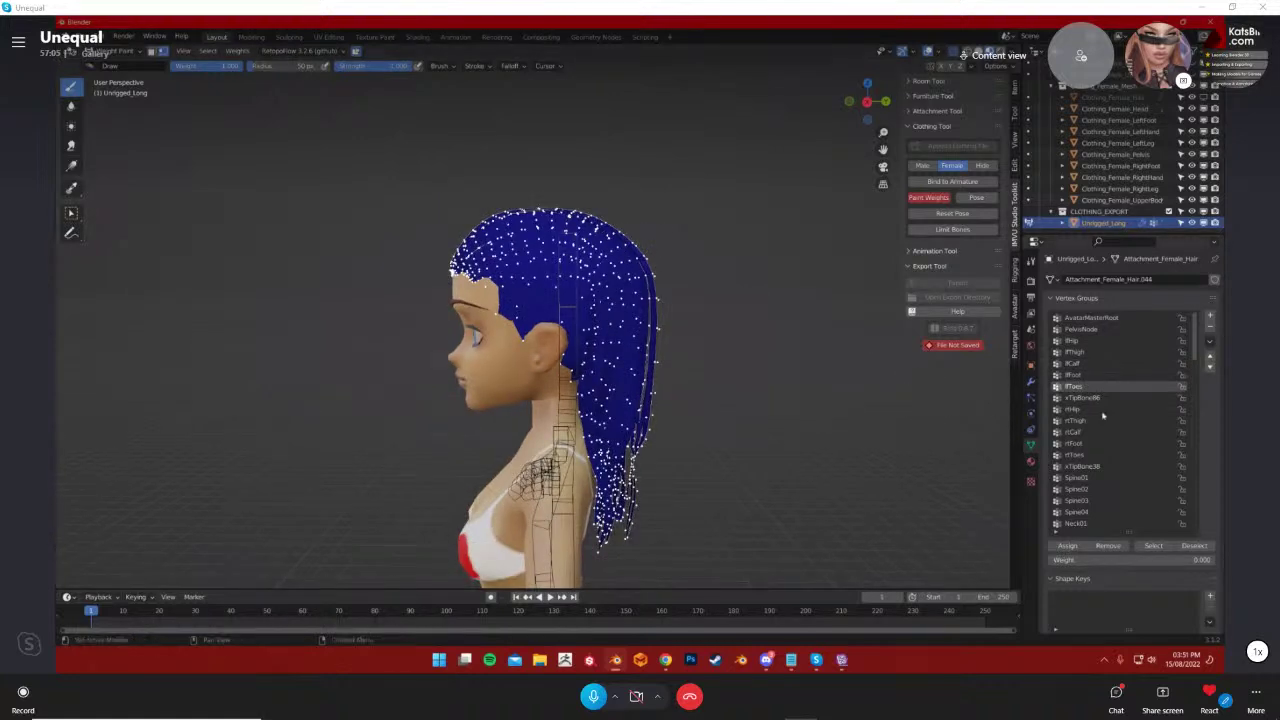
{"action": "key", "text": "Down"}
{"action": "key", "text": "Down"}
{"action": "key", "text": "Down"}
{"action": "key", "text": "Down"}
{"action": "key", "text": "Down"}
{"action": "key", "text": "Down"}
{"action": "key", "text": "Down"}
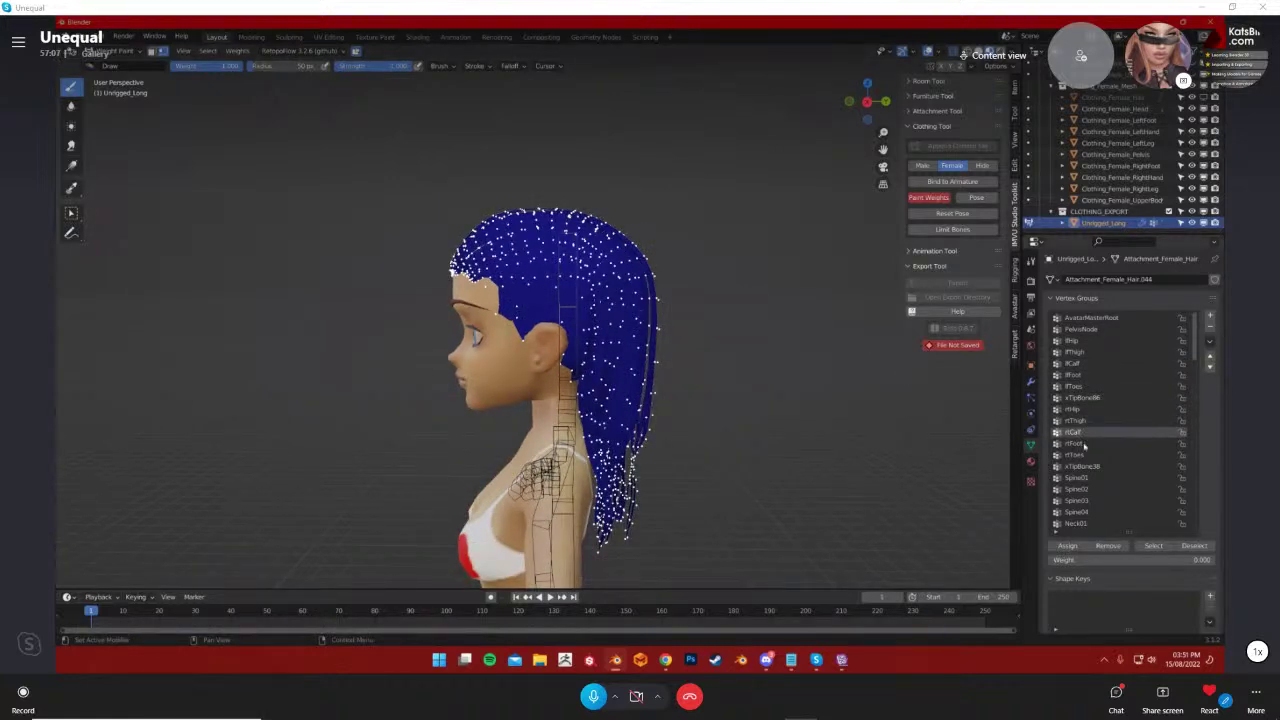
{"action": "key", "text": "Down"}
{"action": "key", "text": "Down"}
{"action": "key", "text": "Down"}
{"action": "key", "text": "Down"}
{"action": "key", "text": "Down"}
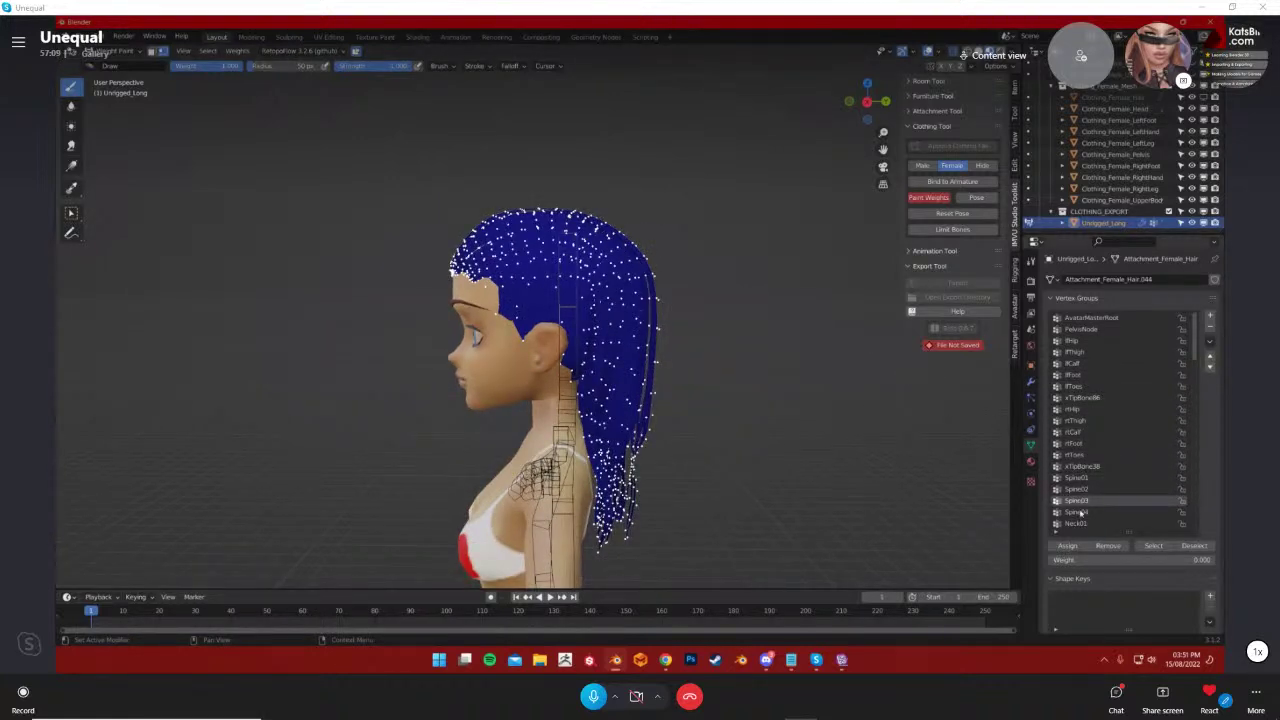
Check the hair's weights in the neck groups, xTipBone33 and the left arm groups up to lfmetaCarpal03
{"action": "scroll", "coordinate": [1080, 428], "scroll_direction": "down", "scroll_amount": 3}
{"action": "left_click", "coordinate": [1080, 376]}
{"action": "left_click", "coordinate": [1082, 388]}
{"action": "left_click", "coordinate": [1084, 408]}
{"action": "left_click", "coordinate": [1080, 398]}
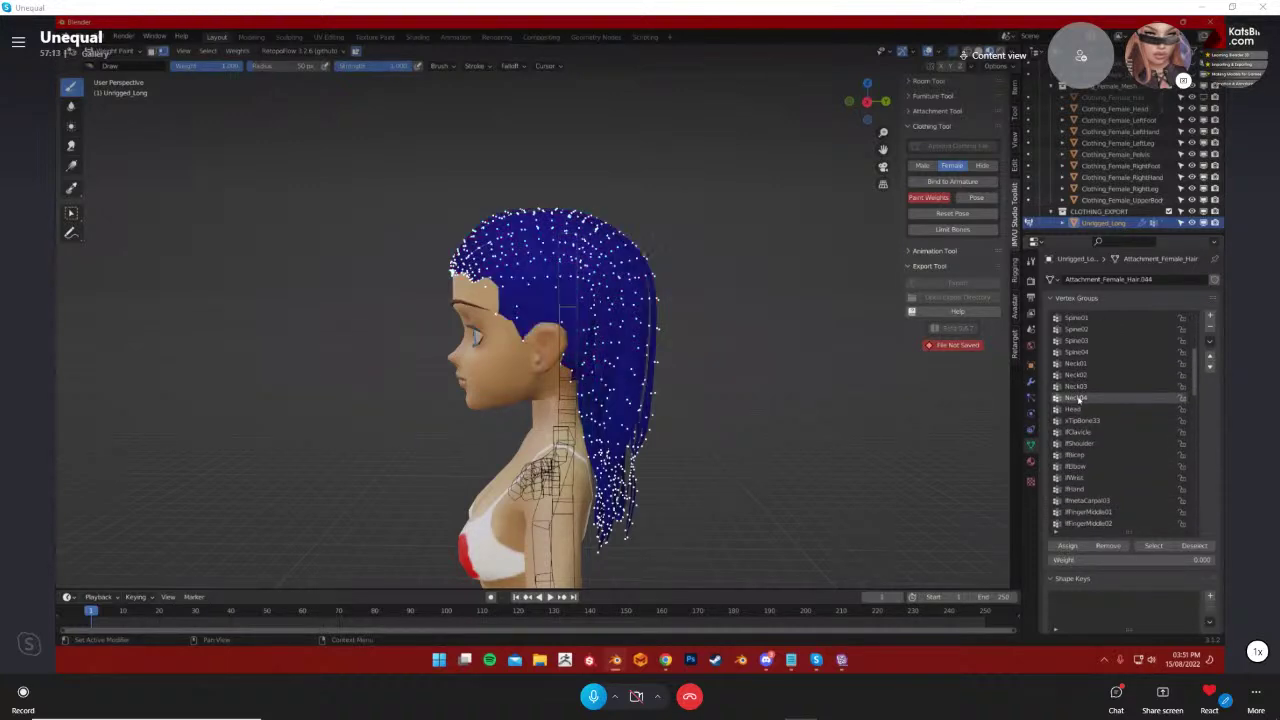
{"action": "left_click", "coordinate": [1079, 421]}
{"action": "left_click", "coordinate": [1079, 432]}
{"action": "left_click", "coordinate": [1079, 443]}
{"action": "left_click", "coordinate": [1080, 455]}
{"action": "left_click", "coordinate": [1080, 466]}
{"action": "left_click", "coordinate": [1080, 477]}
{"action": "left_click", "coordinate": [1080, 489]}
{"action": "left_click", "coordinate": [1080, 500]}
Check the hair's weights in the left-hand finger and thumb groups
{"action": "scroll", "coordinate": [1082, 500], "scroll_direction": "down", "scroll_amount": 2}
{"action": "left_click", "coordinate": [1084, 443]}
{"action": "left_click", "coordinate": [1087, 454]}
{"action": "left_click", "coordinate": [1090, 466]}
{"action": "left_click", "coordinate": [1084, 477]}
{"action": "left_click", "coordinate": [1084, 489]}
{"action": "left_click", "coordinate": [1084, 500]}
{"action": "left_click", "coordinate": [1084, 511]}
{"action": "left_click", "coordinate": [1084, 523]}
{"action": "scroll", "coordinate": [1083, 480], "scroll_direction": "down", "scroll_amount": 2}
{"action": "scroll", "coordinate": [1082, 420], "scroll_direction": "down", "scroll_amount": 7}
{"action": "left_click", "coordinate": [1083, 376]}
{"action": "scroll", "coordinate": [1085, 400], "scroll_direction": "down", "scroll_amount": 15}
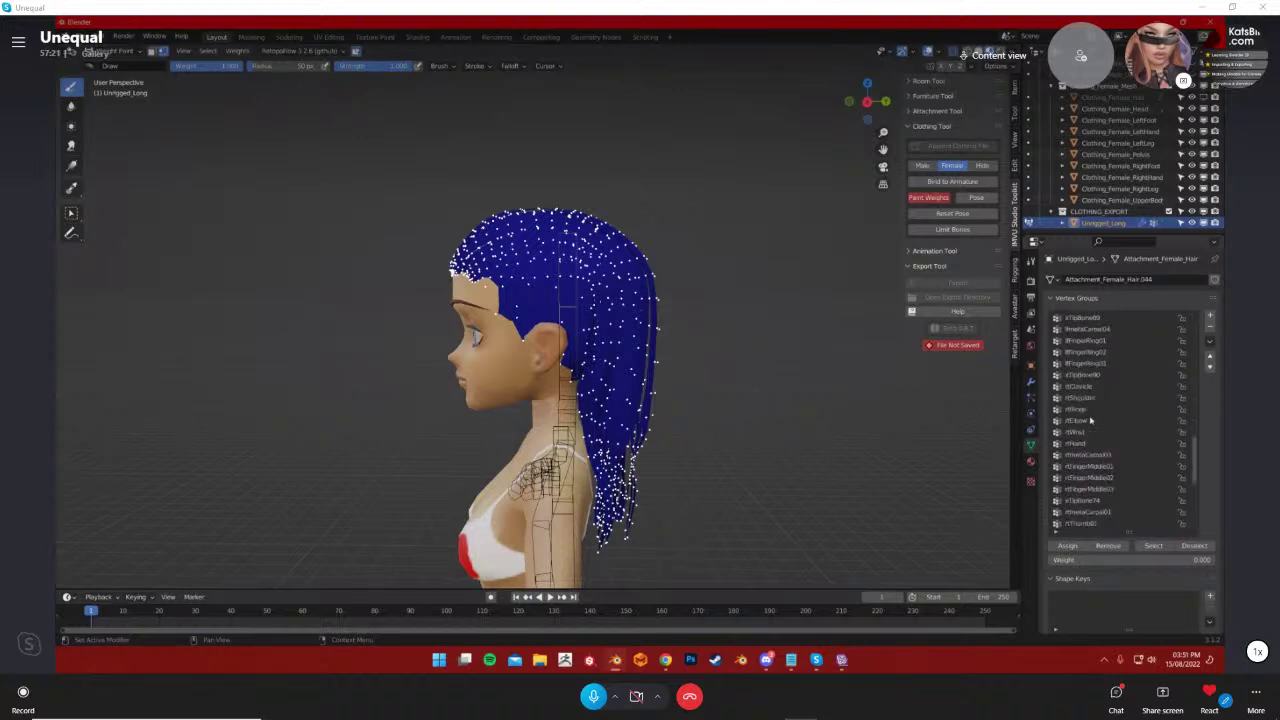
Check the hair's weights in the right arm groups from rtClavicle to rtHand
{"action": "left_click", "coordinate": [1083, 386]}
{"action": "left_click", "coordinate": [1083, 397]}
{"action": "left_click", "coordinate": [1083, 409]}
{"action": "left_click", "coordinate": [1082, 420]}
{"action": "left_click", "coordinate": [1081, 432]}
{"action": "left_click", "coordinate": [1080, 443]}
Check the hair's weights in the right-hand finger and thumb groups one after another
{"action": "scroll", "coordinate": [1080, 453], "scroll_direction": "down", "scroll_amount": 4}
{"action": "left_click", "coordinate": [1082, 329]}
{"action": "left_click", "coordinate": [1082, 340]}
{"action": "left_click", "coordinate": [1082, 352]}
{"action": "left_click", "coordinate": [1082, 363]}
{"action": "left_click", "coordinate": [1082, 374]}
{"action": "left_click", "coordinate": [1082, 386]}
{"action": "left_click", "coordinate": [1082, 397]}
{"action": "left_click", "coordinate": [1082, 409]}
{"action": "left_click", "coordinate": [1083, 420]}
{"action": "left_click", "coordinate": [1083, 432]}
{"action": "left_click", "coordinate": [1084, 443]}
Check the last vertex groups in the list, then make lfmetaCarpal03 the active group
{"action": "scroll", "coordinate": [1083, 452], "scroll_direction": "down", "scroll_amount": 7}
{"action": "left_click", "coordinate": [1081, 466]}
{"action": "left_click", "coordinate": [1083, 489]}
{"action": "left_click", "coordinate": [1086, 511]}
{"action": "left_click", "coordinate": [1088, 523]}
{"action": "left_click_drag", "start_coordinate": [1192, 497], "coordinate": [1193, 318]}
{"action": "scroll", "coordinate": [1086, 434], "scroll_direction": "down", "scroll_amount": 12}
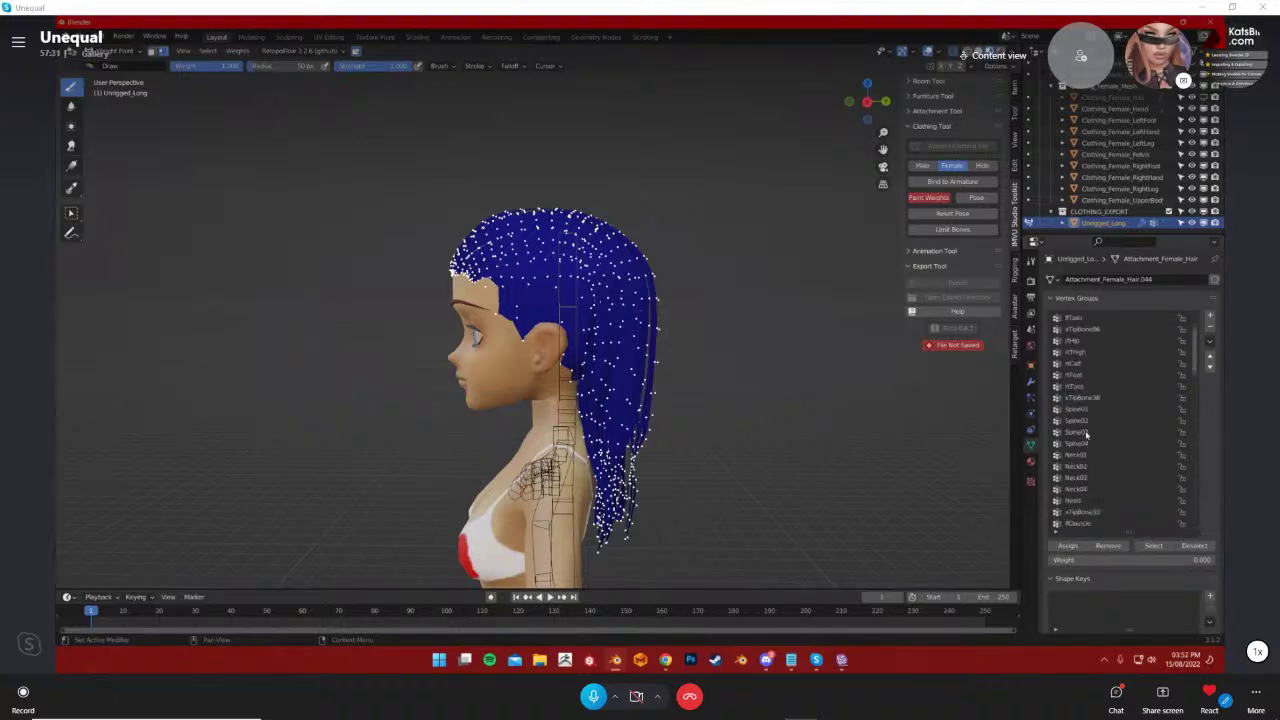
{"action": "scroll", "coordinate": [1086, 434], "scroll_direction": "down", "scroll_amount": 7}
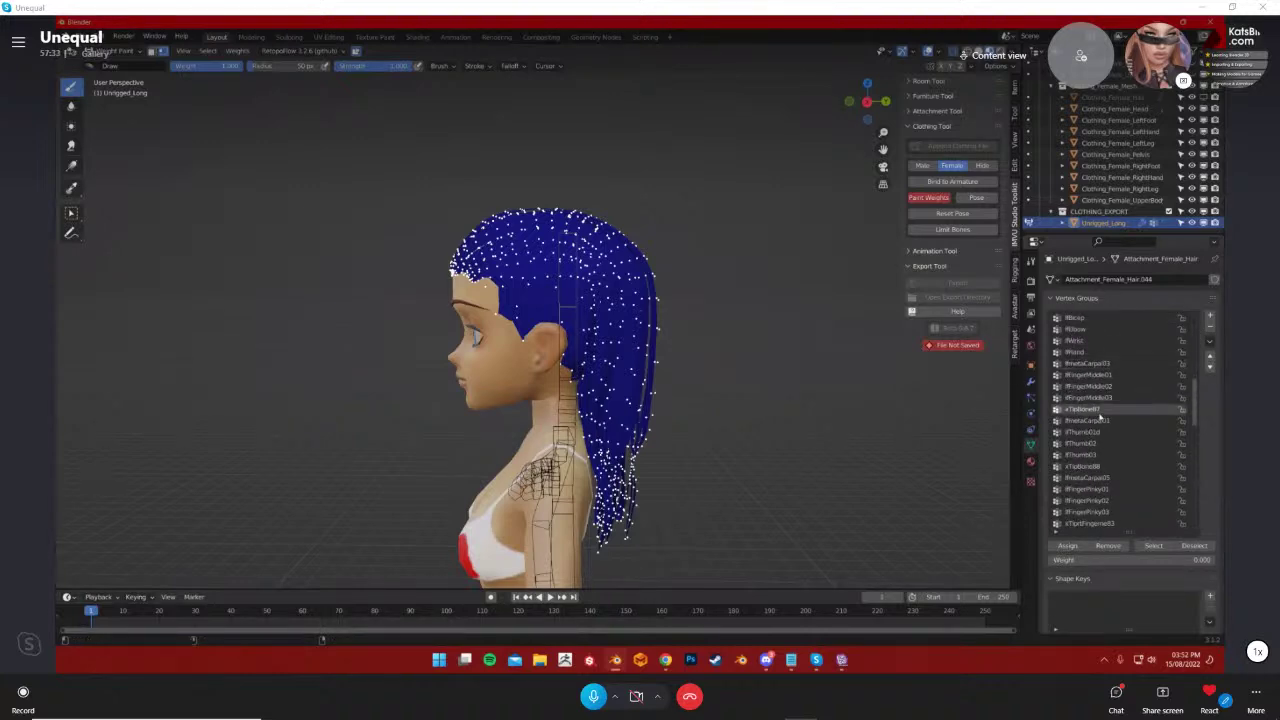
{"action": "left_click", "coordinate": [1140, 362]}
Switch the hair to Object Mode, put the armature in Pose Mode and test-rotate the Head bone in front view
{"action": "middle_click_drag", "start_coordinate": [640, 440], "coordinate": [632, 412], "text": "shift"}
{"action": "left_click", "coordinate": [132, 53]}
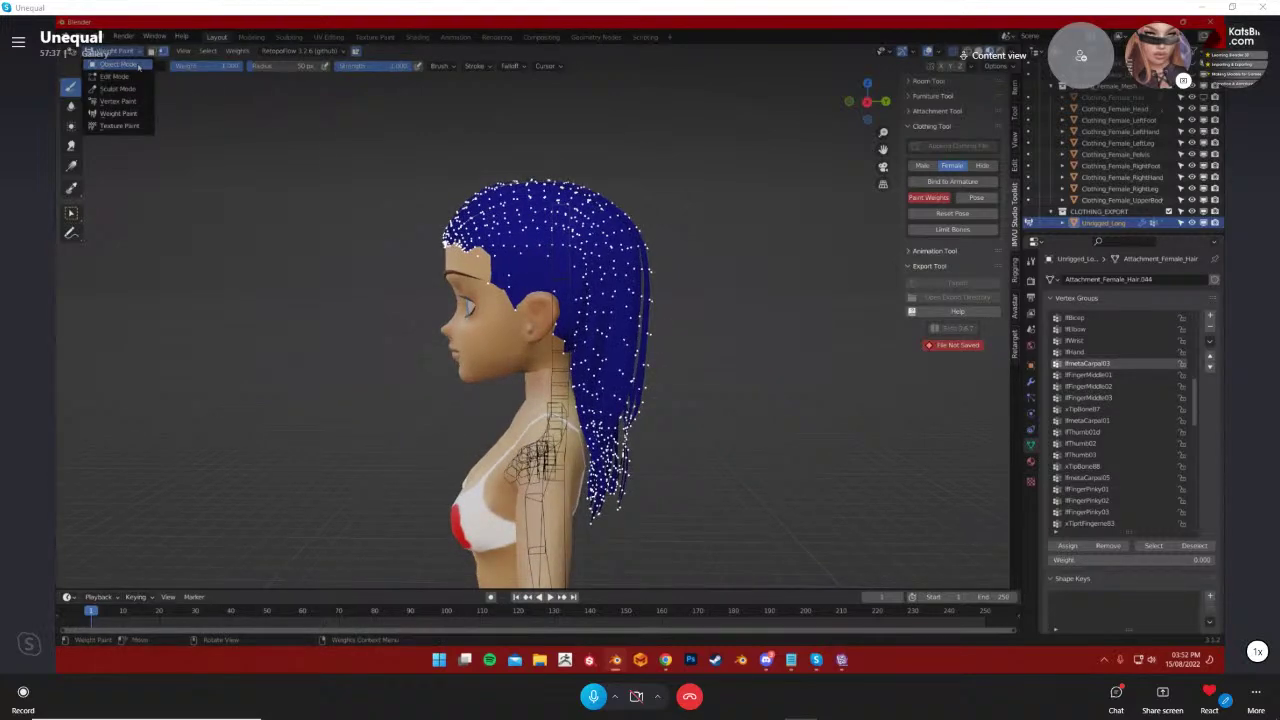
{"action": "left_click", "coordinate": [130, 65]}
{"action": "middle_click_drag", "start_coordinate": [377, 234], "coordinate": [354, 289], "text": "shift"}
{"action": "middle_click_drag", "start_coordinate": [515, 235], "coordinate": [653, 229]}
{"action": "key", "text": "KP_1"}
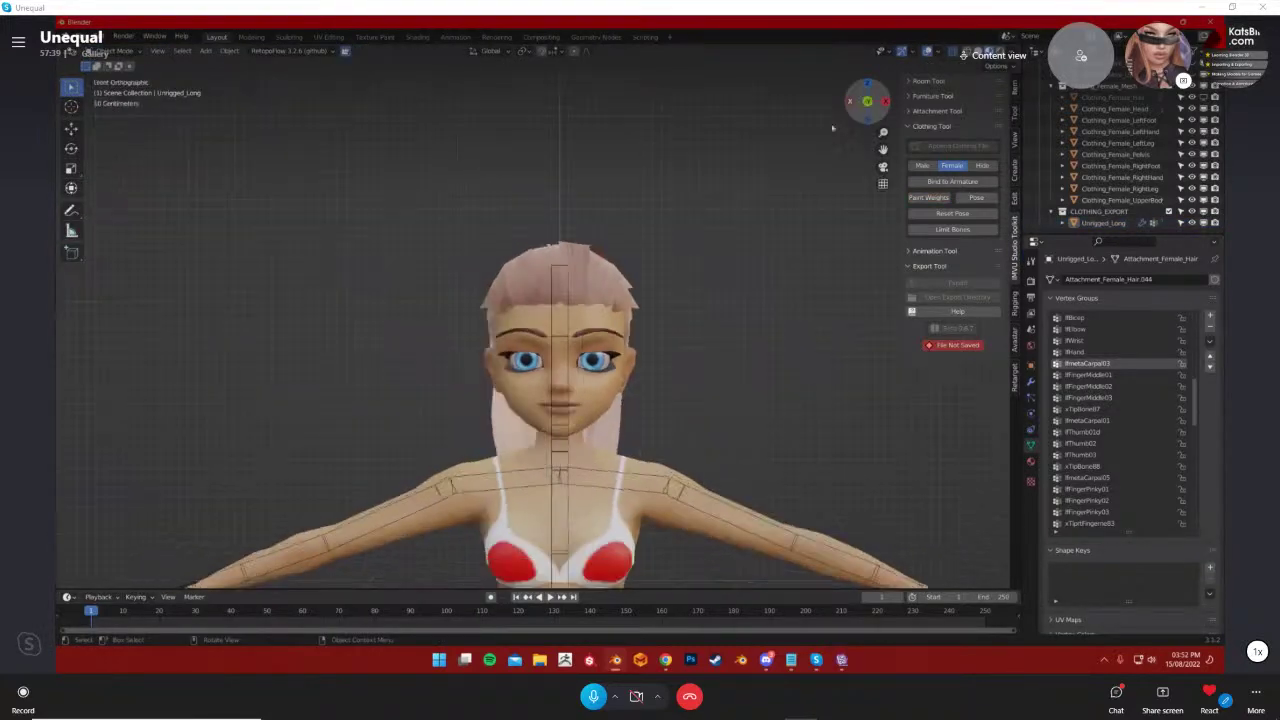
{"action": "left_click", "coordinate": [325, 537]}
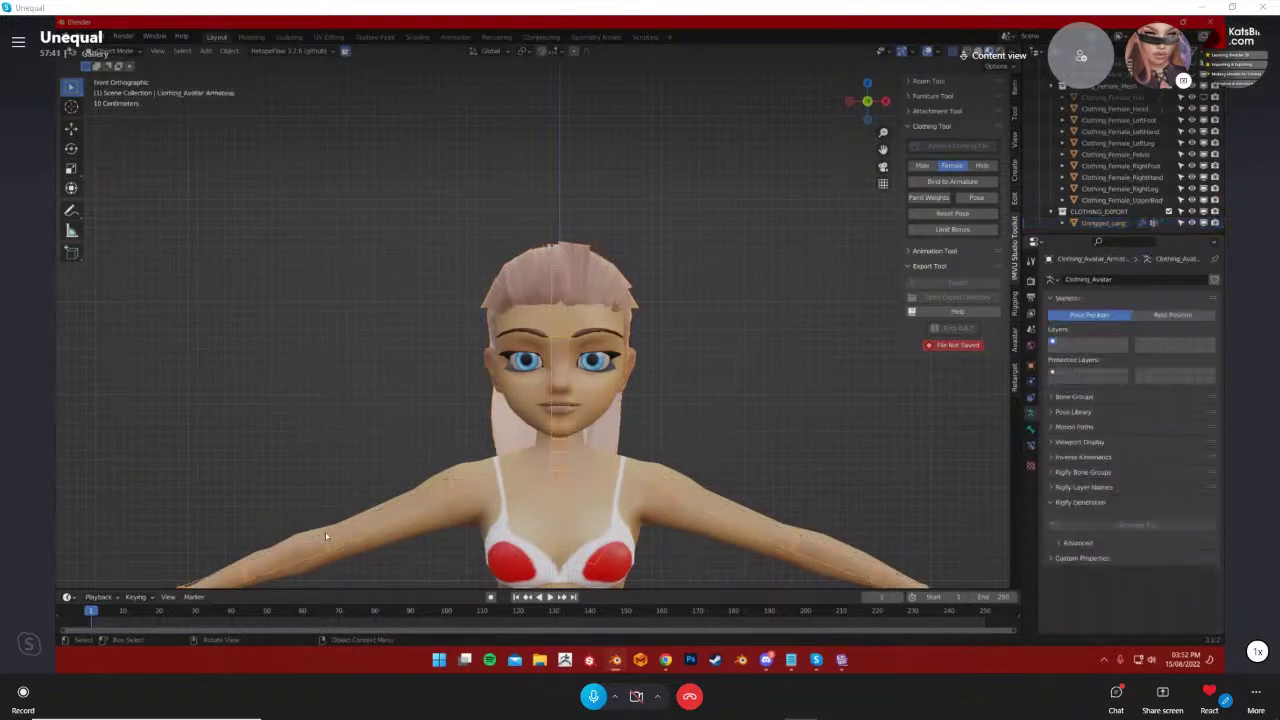
{"action": "left_click", "coordinate": [108, 51]}
{"action": "left_click", "coordinate": [112, 89]}
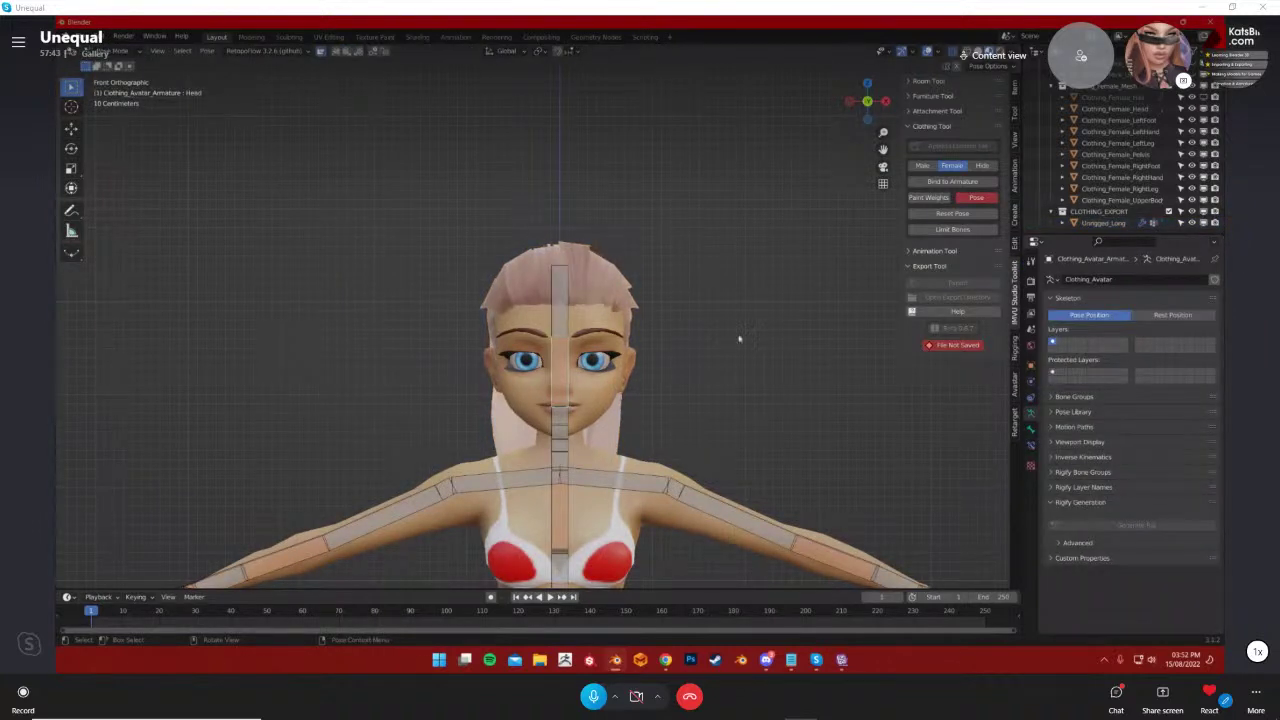
{"action": "key", "text": "r"}
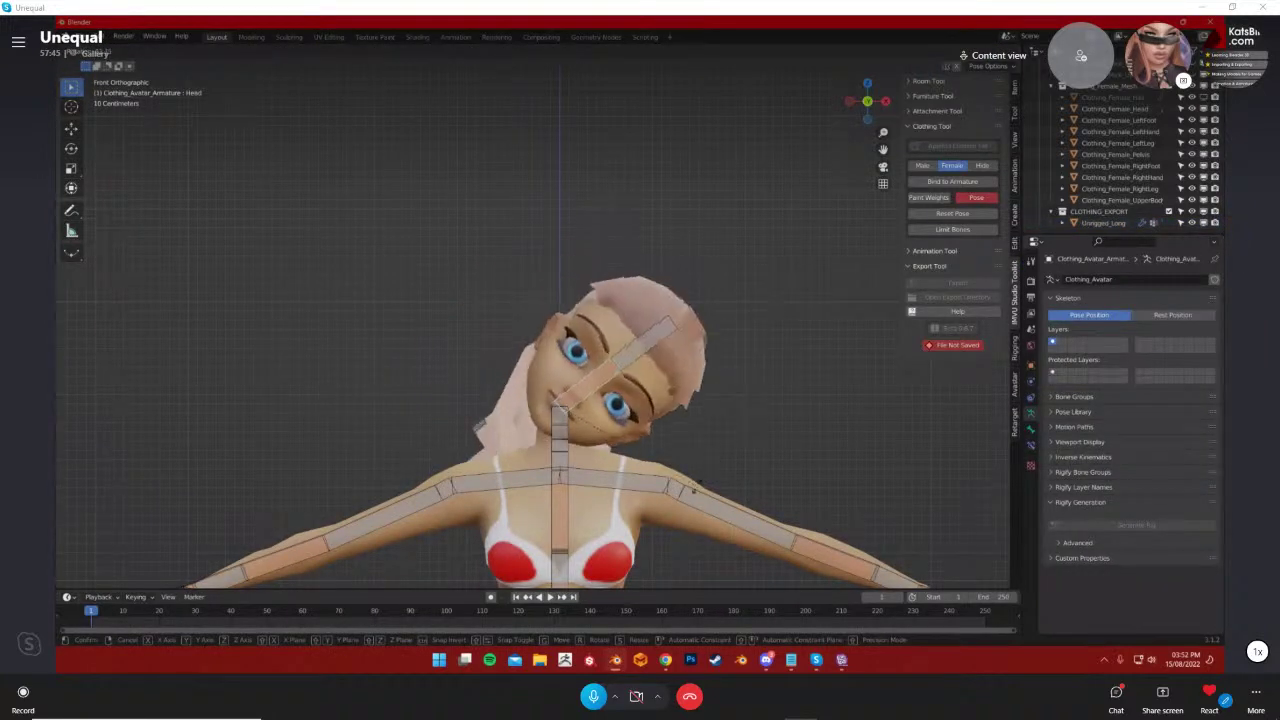
{"action": "left_click", "coordinate": [691, 449]}
Rotate the Head bone from an angled perspective view to test the hair, then undo the rotation
{"action": "middle_click_drag", "start_coordinate": [706, 436], "coordinate": [690, 416]}
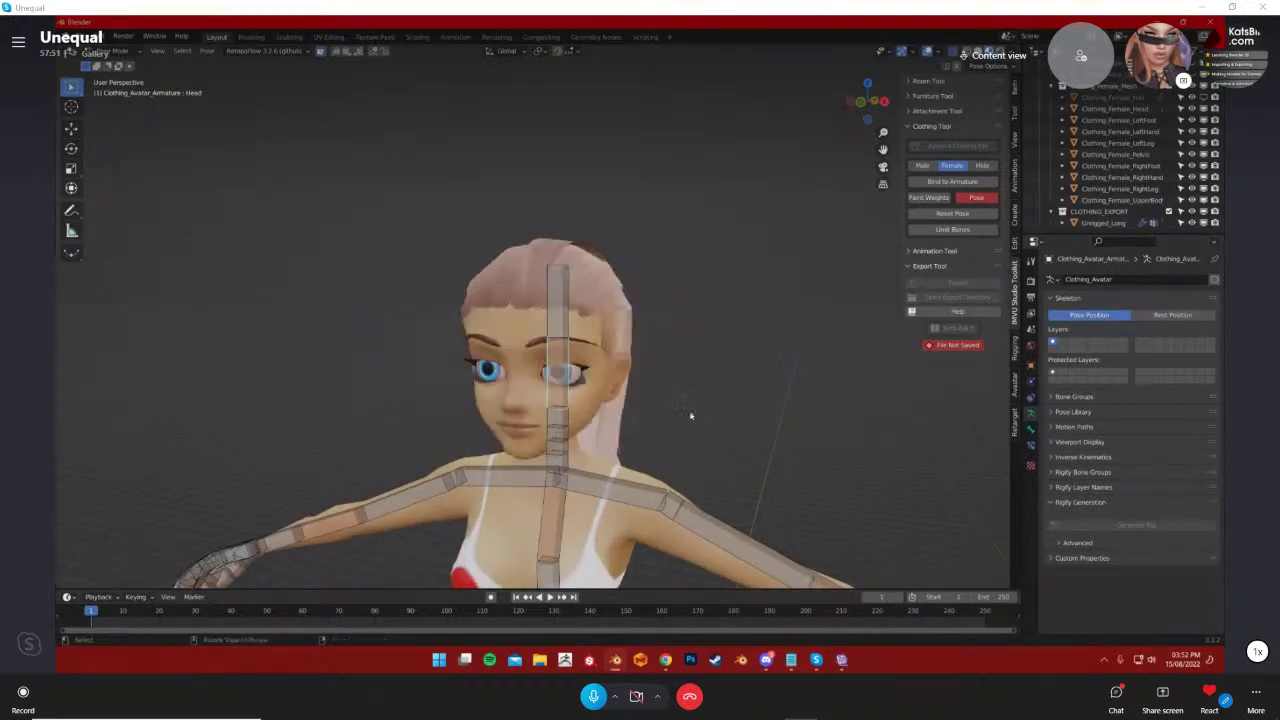
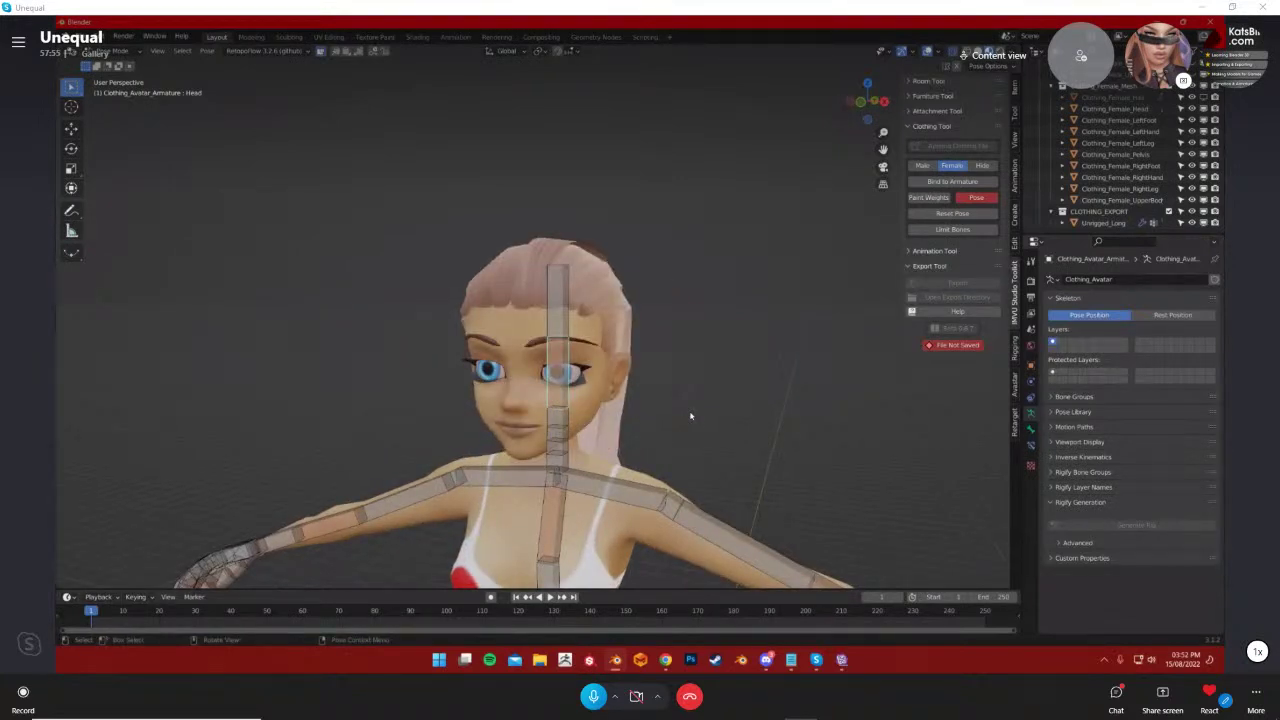
{"action": "key", "text": "r"}
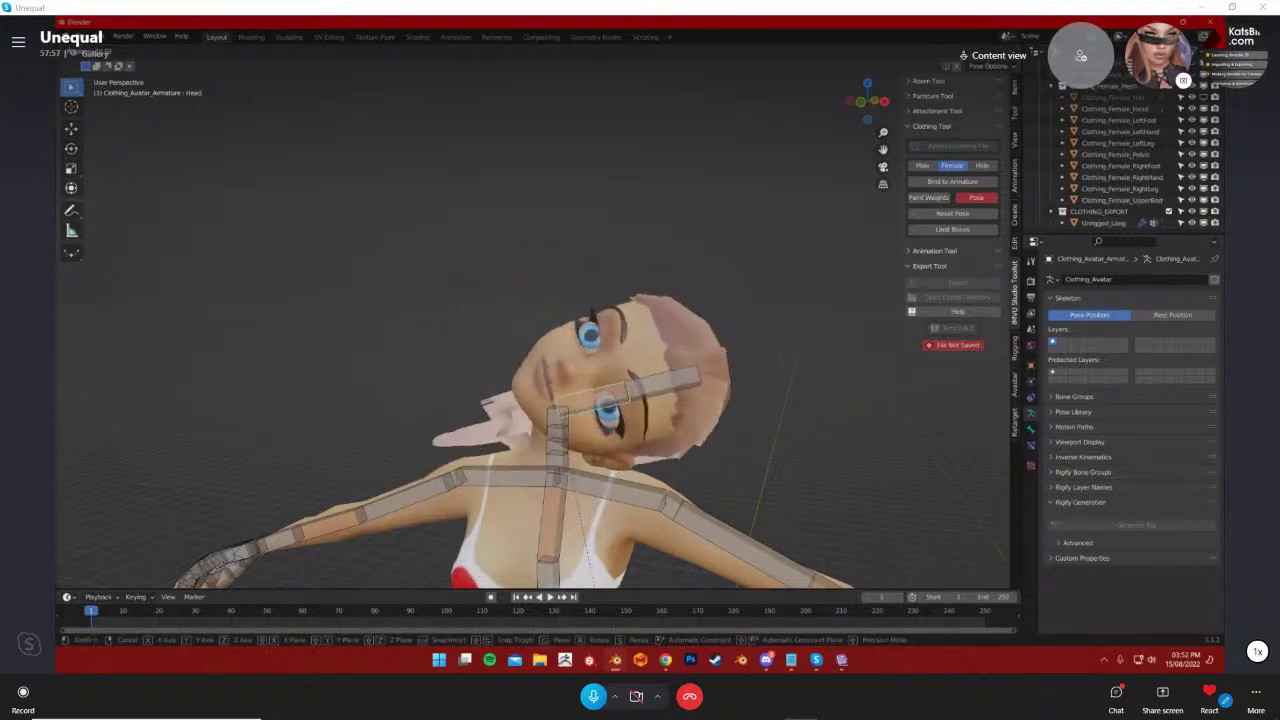
{"action": "left_click", "coordinate": [636, 451]}
{"action": "key", "text": "ctrl+z"}
Rotate the Head bone once more in a close front view and undo the rotation
{"action": "left_click", "coordinate": [861, 102]}
{"action": "scroll", "coordinate": [800, 340], "scroll_direction": "up", "scroll_amount": 4}
{"action": "middle_click_drag", "start_coordinate": [800, 415], "coordinate": [788, 300], "text": "shift"}
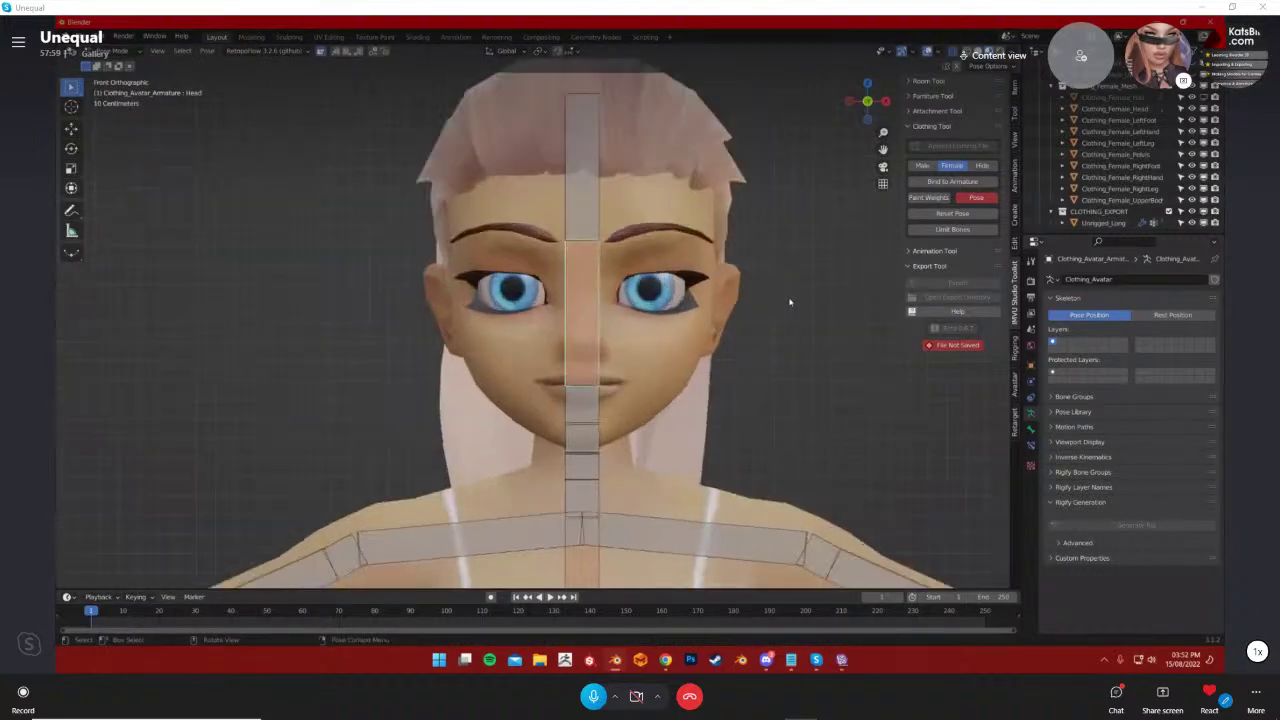
{"action": "key", "text": "r"}
{"action": "left_click", "coordinate": [866, 309]}
{"action": "key", "text": "ctrl+z"}
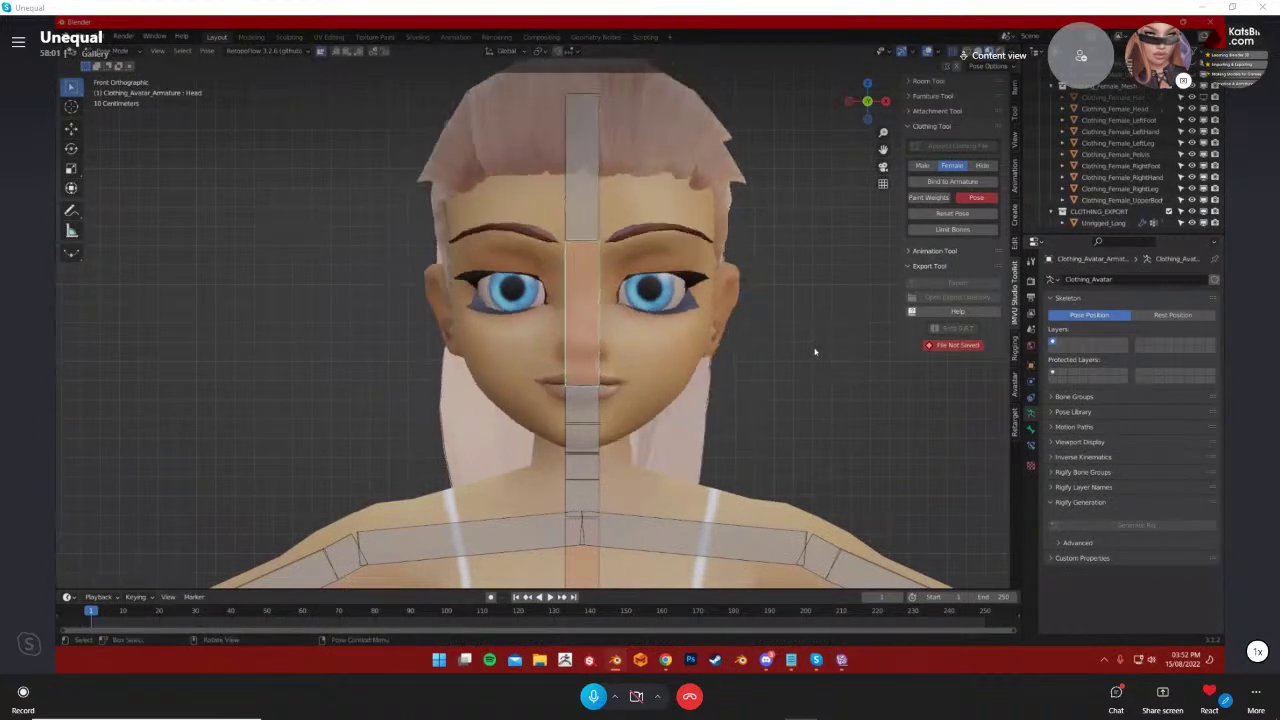
{"action": "scroll", "coordinate": [814, 356], "scroll_direction": "down", "scroll_amount": 2}
{"action": "middle_click_drag", "start_coordinate": [814, 368], "coordinate": [814, 400], "text": "shift"}
{"action": "left_click", "coordinate": [809, 390]}
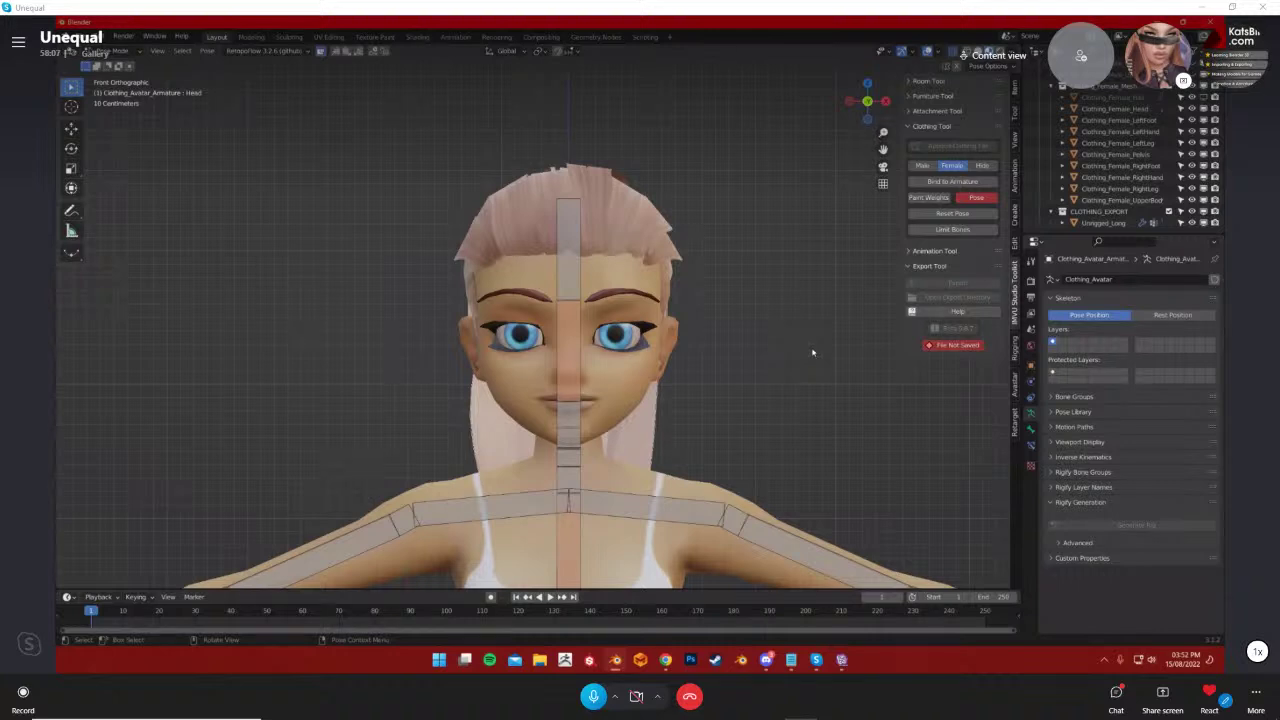
Tilt the Head bone forward and back in the left side view to test the hair, then clear its rotation
{"action": "left_click", "coordinate": [850, 101]}
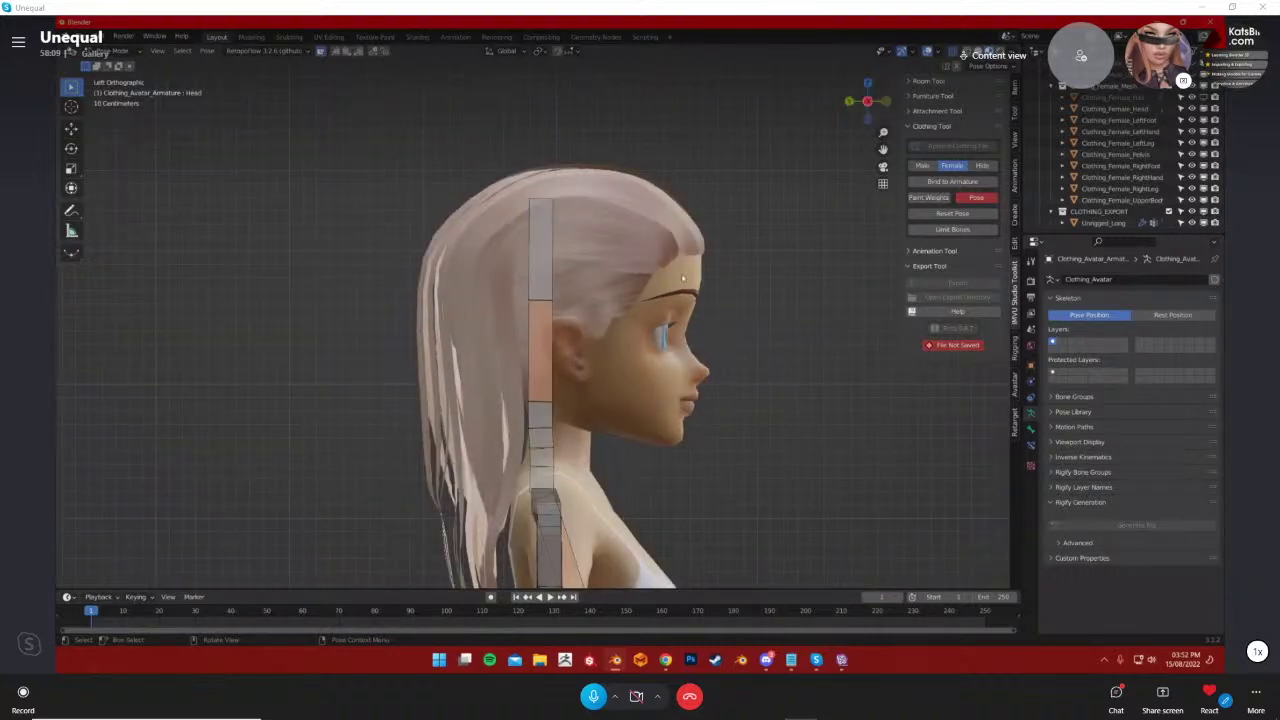
{"action": "key", "text": "r"}
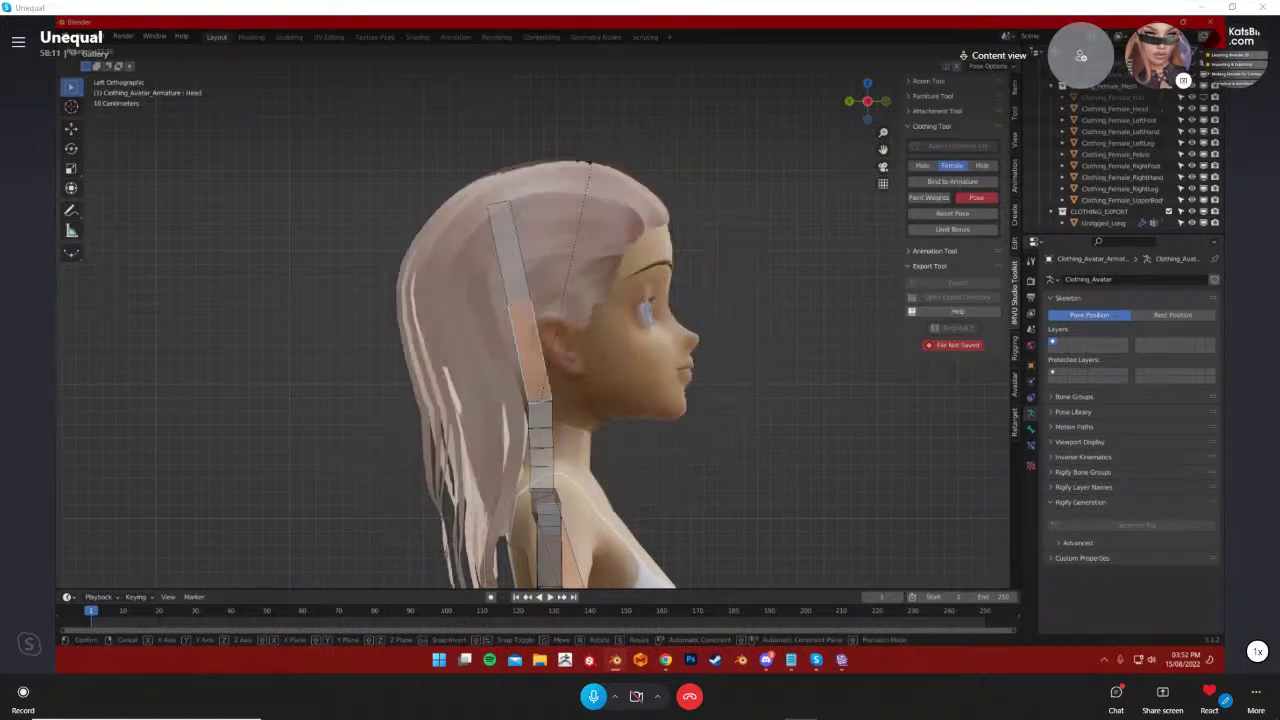
{"action": "left_click", "coordinate": [746, 391]}
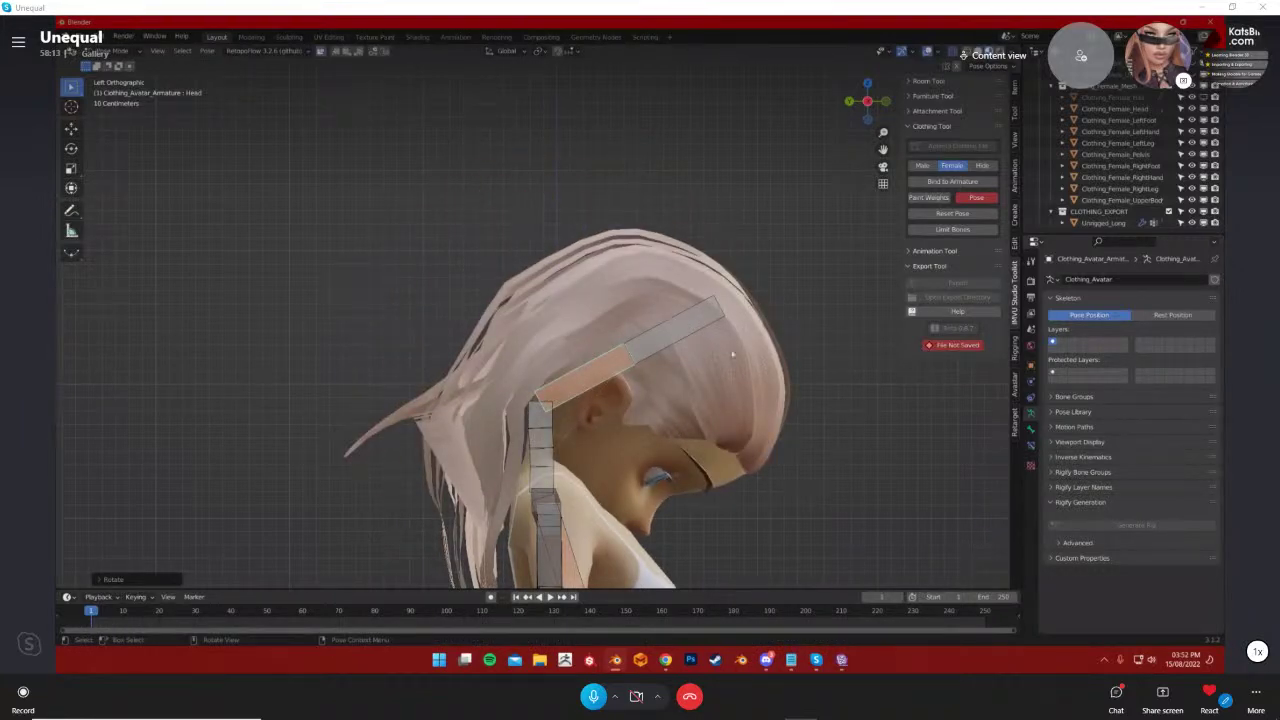
{"action": "key", "text": "r"}
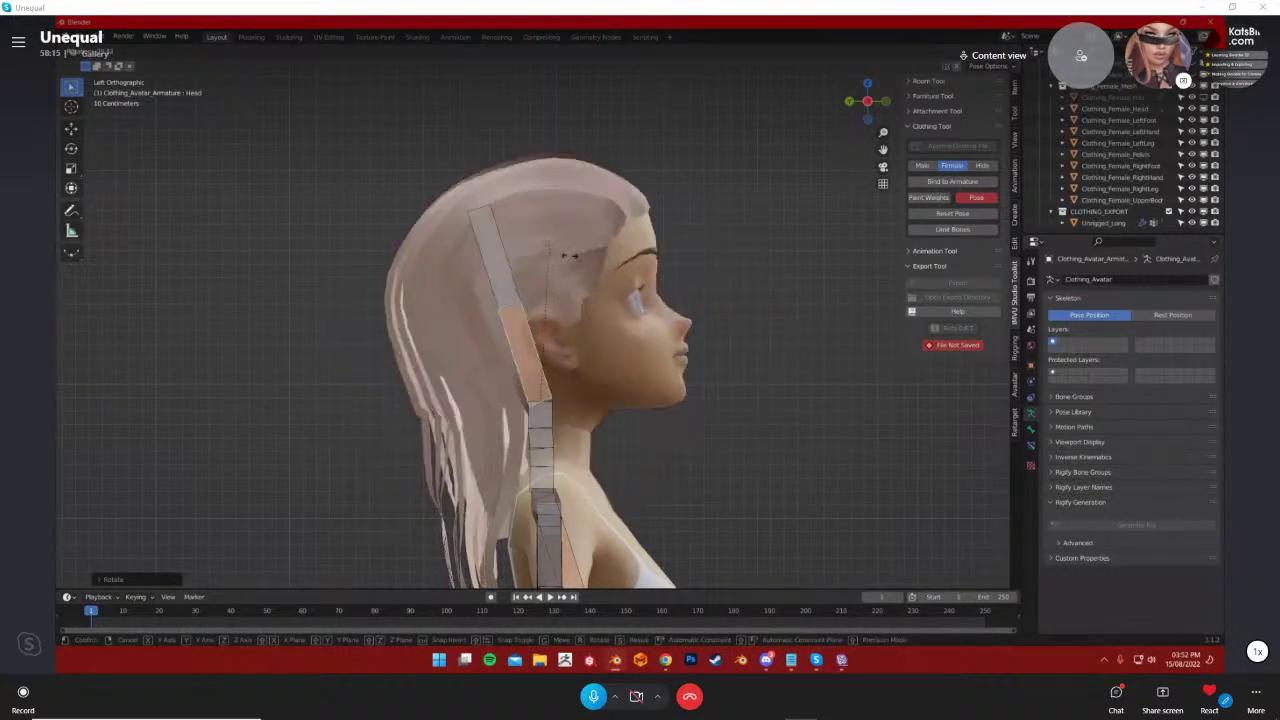
{"action": "left_click", "coordinate": [560, 251]}
{"action": "key", "text": "alt+r"}
Return the armature to Object Mode and put the hair mesh back in Weight Paint mode
{"action": "left_click_drag", "start_coordinate": [876, 110], "coordinate": [744, 349]}
{"action": "left_click", "coordinate": [119, 53]}
{"action": "left_click", "coordinate": [117, 67]}
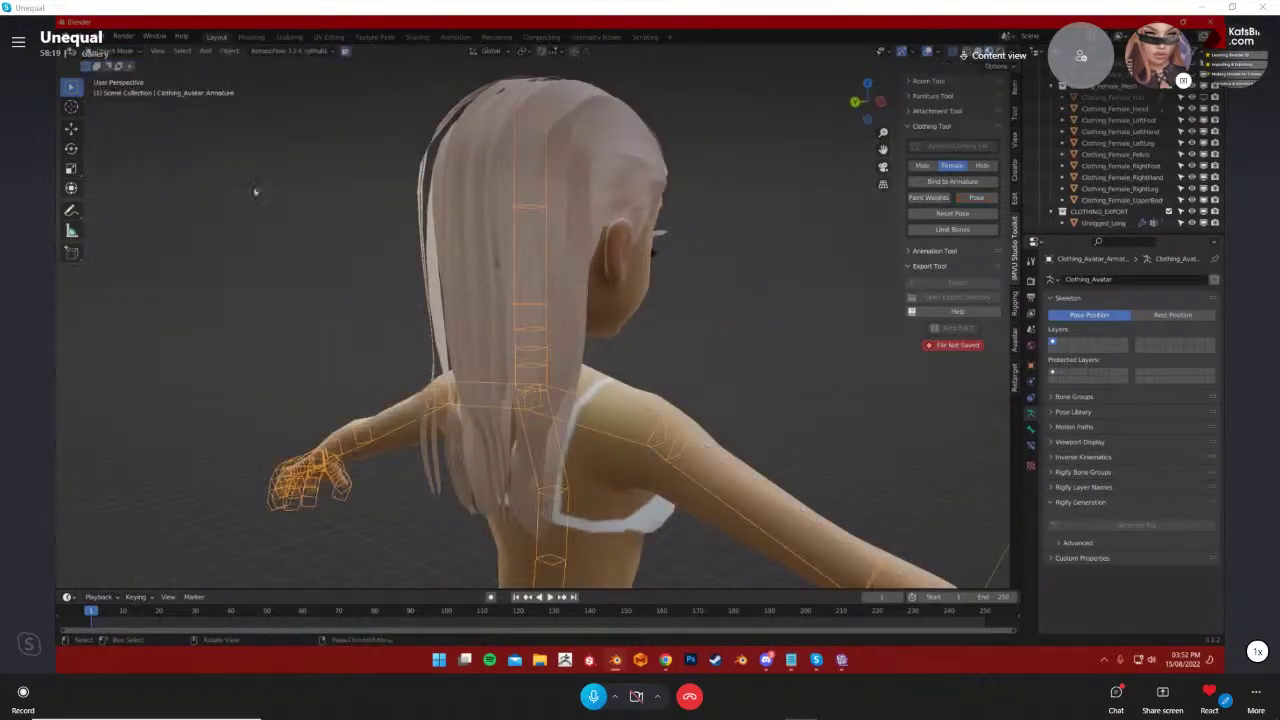
{"action": "left_click", "coordinate": [440, 225]}
{"action": "left_click", "coordinate": [115, 51]}
{"action": "left_click", "coordinate": [119, 114]}
Make Head the active vertex group and examine its weights along the hair's length from the back and side
{"action": "mouse_move", "coordinate": [345, 229]}
{"action": "middle_mouse_down", "text": "shift"}
{"action": "mouse_move", "coordinate": [277, 229]}
{"action": "mouse_move", "coordinate": [390, 231]}
{"action": "middle_mouse_up", "text": "shift"}
{"action": "left_click", "coordinate": [1076, 387]}
{"action": "scroll", "coordinate": [1091, 460], "scroll_direction": "up", "scroll_amount": 6}
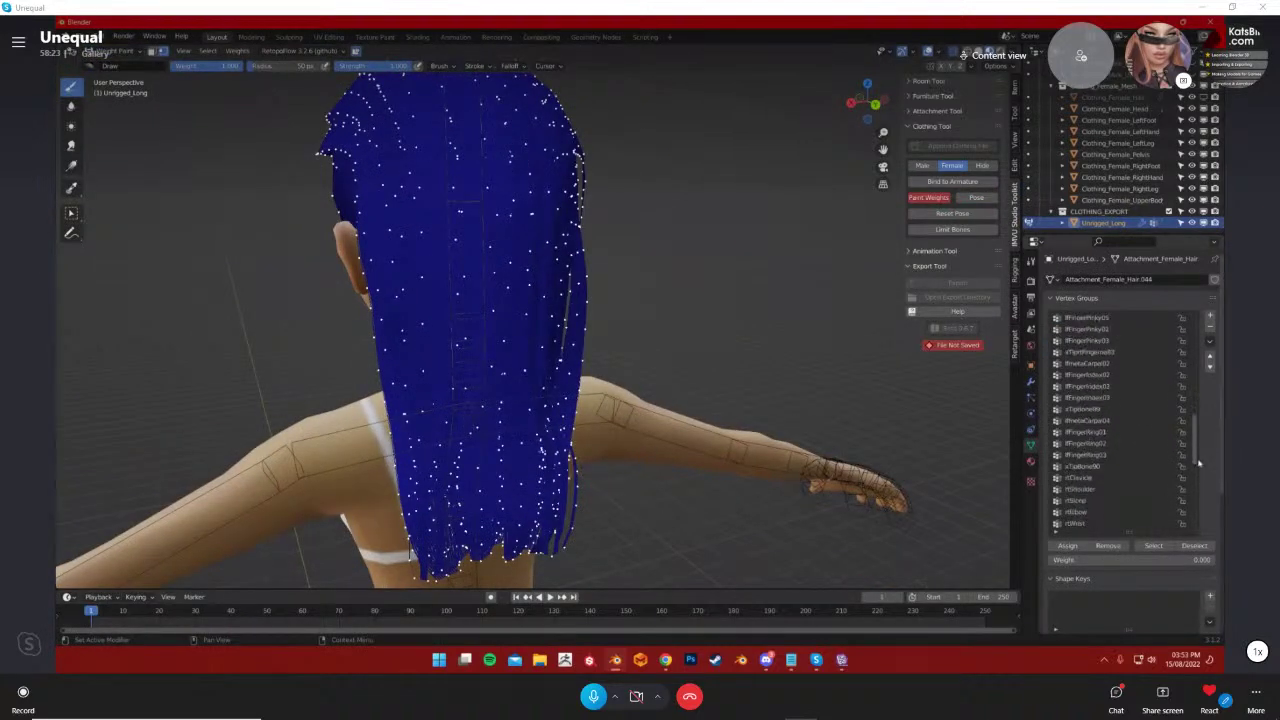
{"action": "left_click_drag", "start_coordinate": [1192, 390], "coordinate": [1193, 368]}
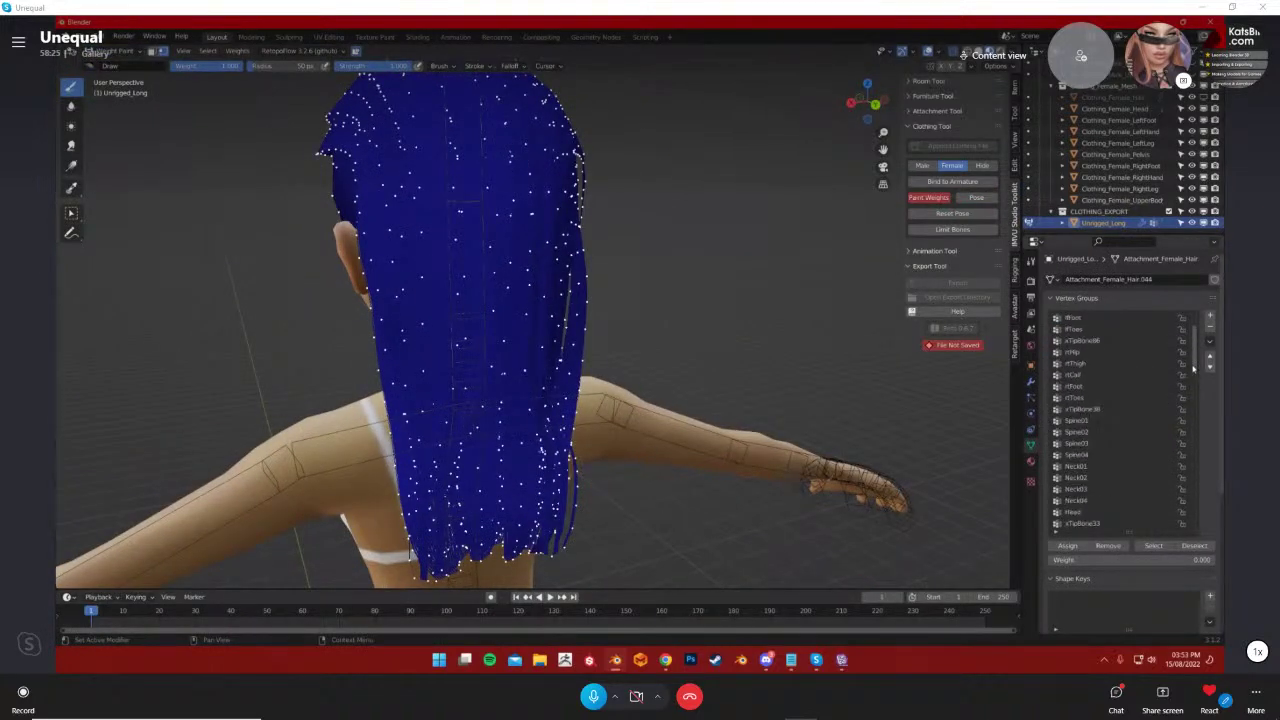
{"action": "scroll", "coordinate": [1091, 425], "scroll_direction": "down", "scroll_amount": 7}
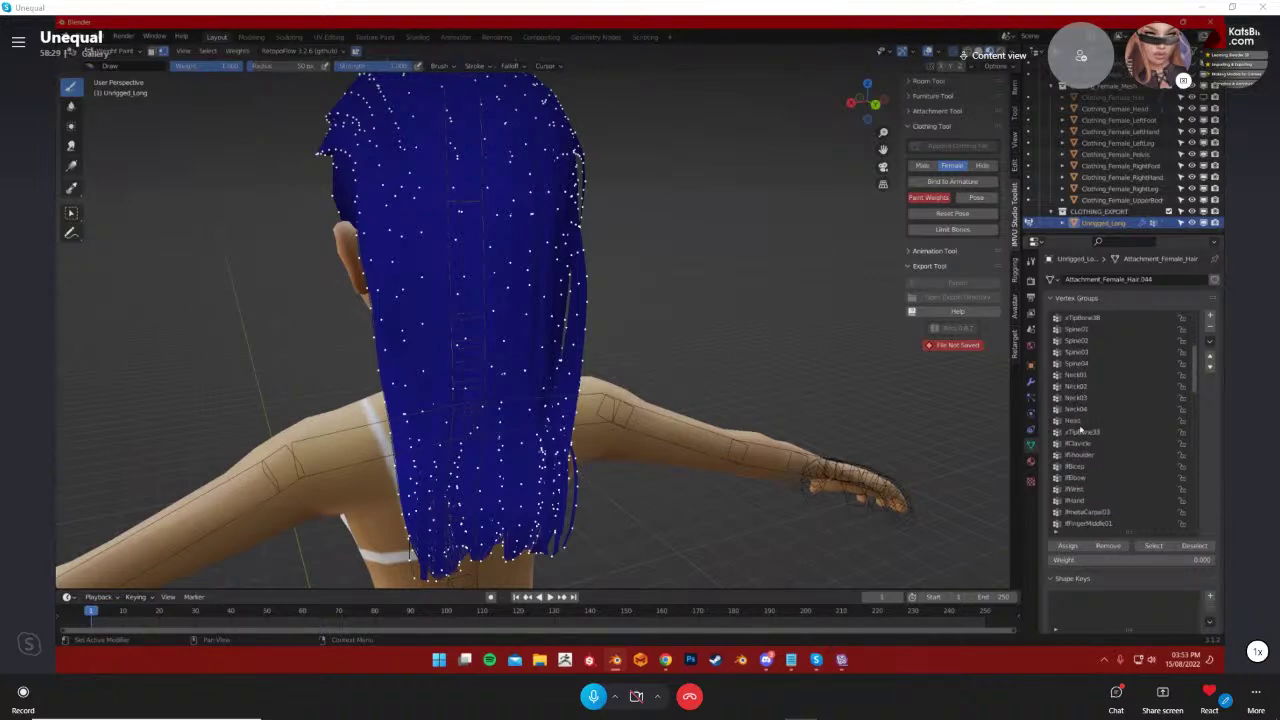
{"action": "left_click", "coordinate": [1080, 424]}
{"action": "middle_click_drag", "start_coordinate": [722, 404], "coordinate": [1000, 391]}
{"action": "middle_click_drag", "start_coordinate": [456, 335], "coordinate": [471, 335]}
{"action": "scroll", "coordinate": [471, 335], "scroll_direction": "up", "scroll_amount": 1}
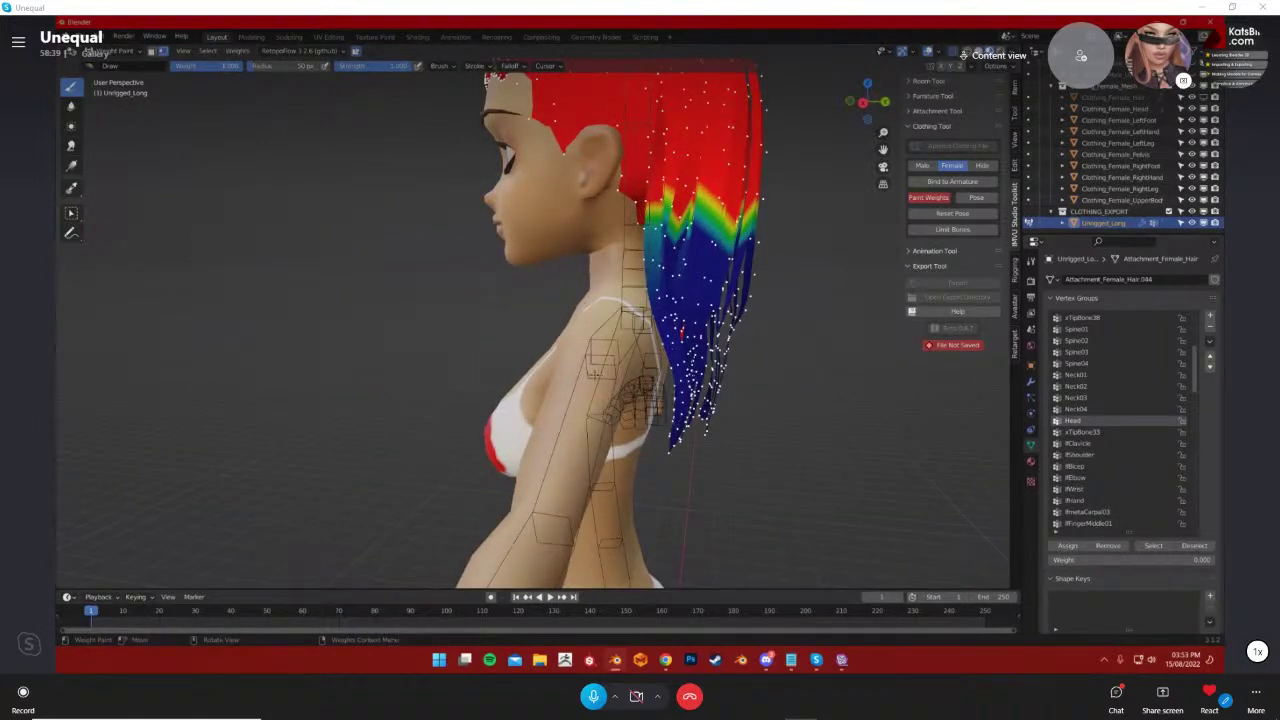
Check the Head weights on the hair from the side and back, and return the hair mesh to Object Mode
{"action": "middle_click_drag", "start_coordinate": [566, 328], "coordinate": [475, 345]}
{"action": "middle_click_drag", "start_coordinate": [590, 440], "coordinate": [706, 425]}
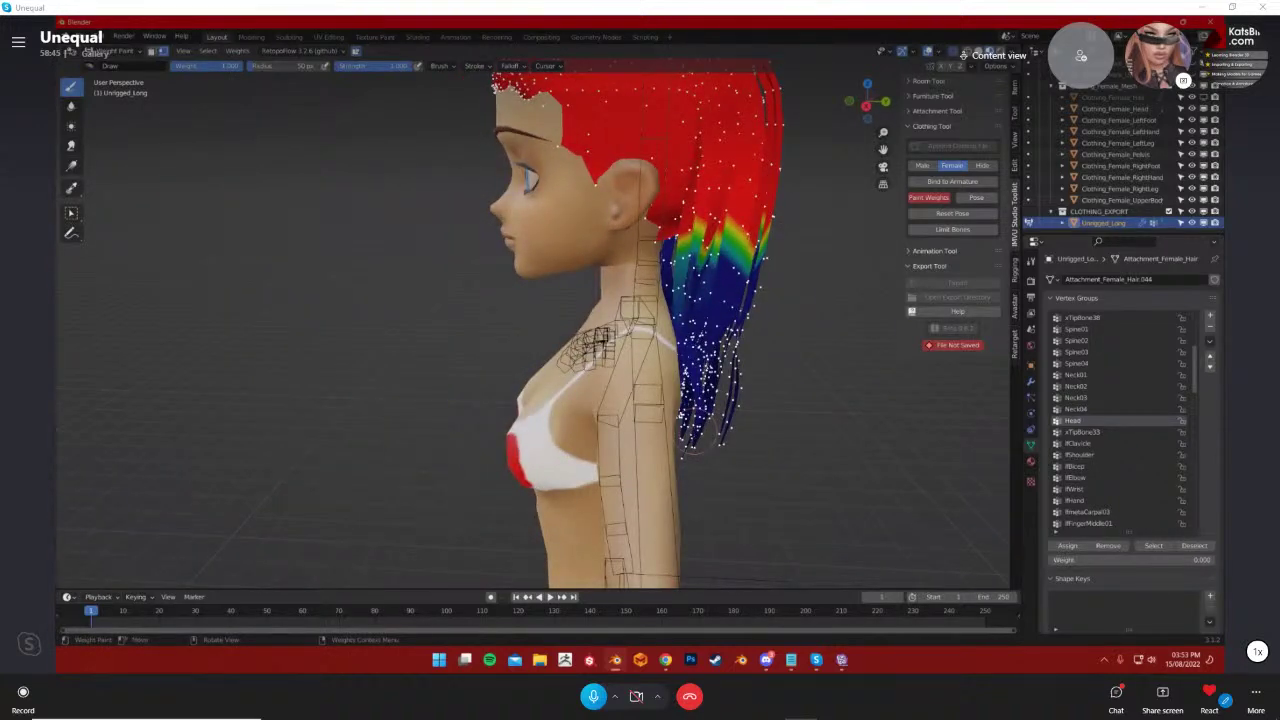
{"action": "middle_click_drag", "start_coordinate": [705, 310], "coordinate": [545, 330]}
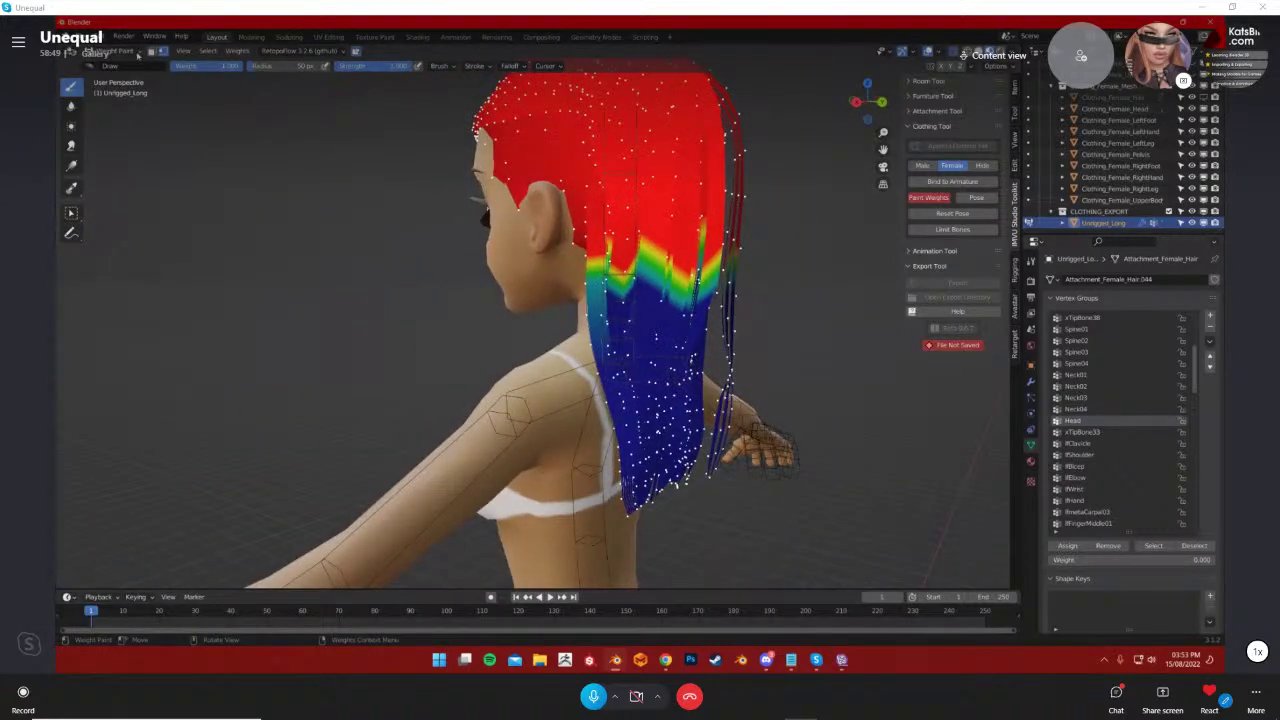
{"action": "mouse_move", "coordinate": [420, 262]}
{"action": "middle_mouse_down"}
{"action": "mouse_move", "coordinate": [389, 229]}
{"action": "mouse_move", "coordinate": [399, 257]}
{"action": "middle_mouse_up"}
{"action": "scroll", "coordinate": [389, 229], "scroll_direction": "down", "scroll_amount": 1}
{"action": "middle_click_drag", "start_coordinate": [323, 231], "coordinate": [408, 286]}
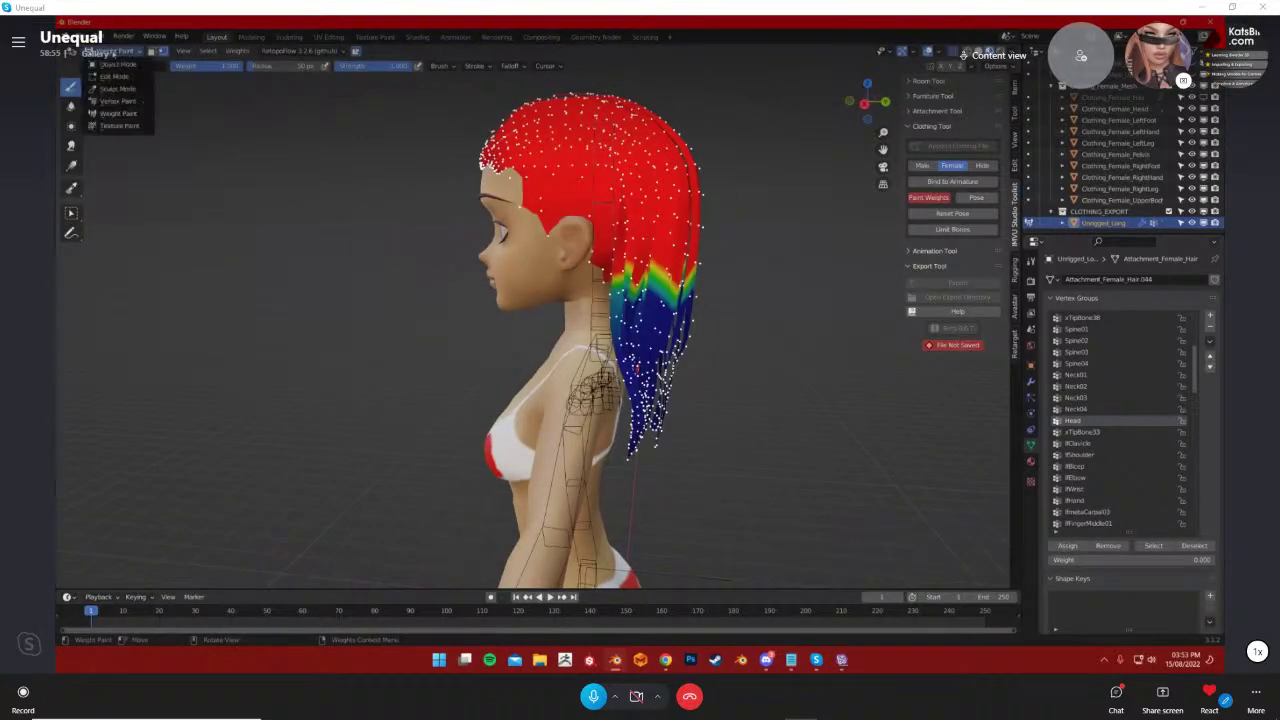
{"action": "left_click", "coordinate": [113, 52]}
{"action": "left_click", "coordinate": [110, 66]}
{"action": "left_click", "coordinate": [323, 217]}
{"action": "middle_click_drag", "start_coordinate": [323, 217], "coordinate": [492, 392]}
{"action": "left_click", "coordinate": [492, 392]}
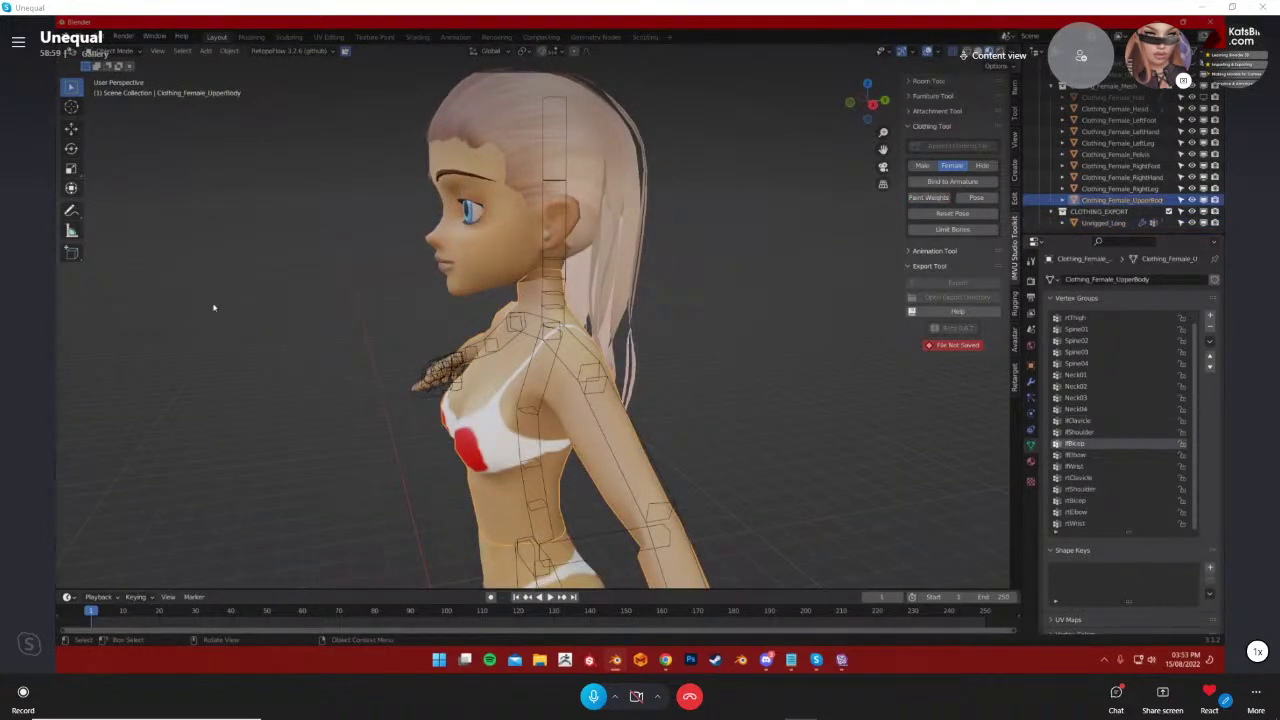
{"action": "key", "text": "alt+Tab"}
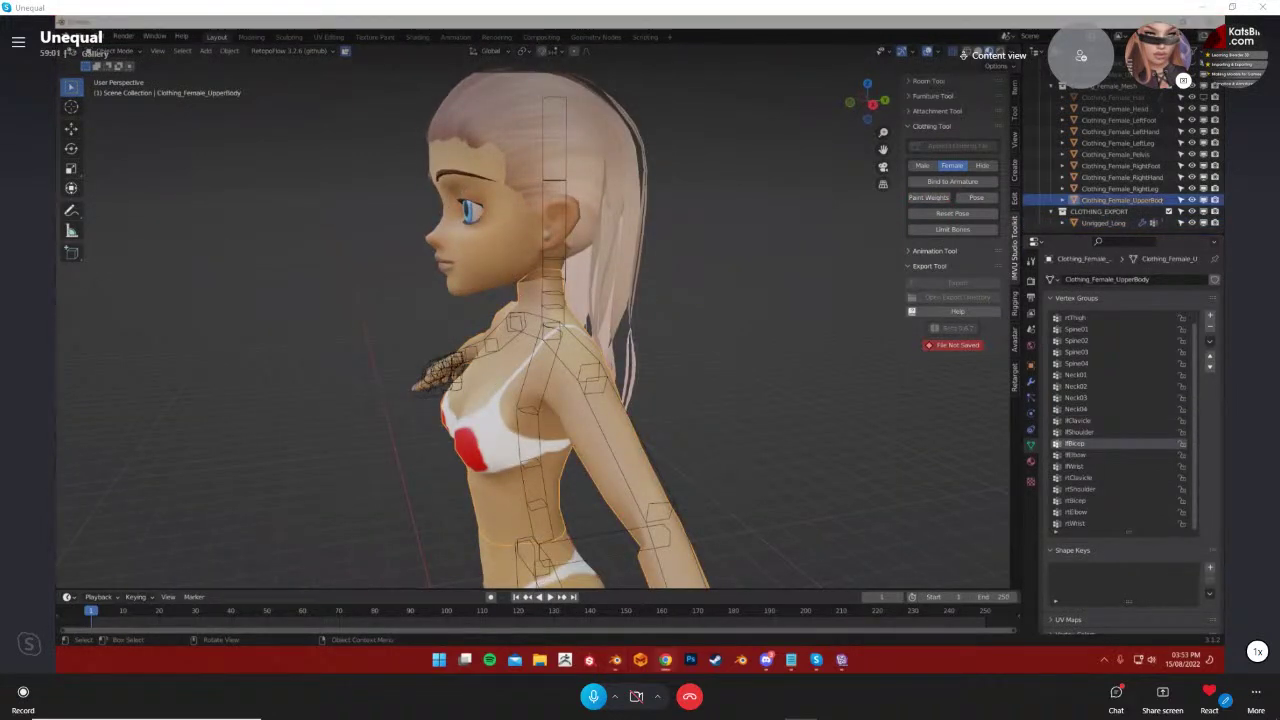
{"action": "left_click", "coordinate": [434, 285]}
{"action": "middle_click_drag", "start_coordinate": [471, 283], "coordinate": [508, 277], "text": "shift"}
{"action": "left_click", "coordinate": [508, 277]}
{"action": "middle_click_drag", "start_coordinate": [397, 312], "coordinate": [423, 296]}
{"action": "left_click", "coordinate": [374, 337]}
Select the female upper body mesh, add the hair mesh as the active object, and enter Weight Paint mode
{"action": "left_click", "coordinate": [868, 102]}
{"action": "scroll", "coordinate": [694, 286], "scroll_direction": "up", "scroll_amount": 2}
{"action": "middle_click_drag", "start_coordinate": [694, 298], "coordinate": [704, 344], "text": "shift"}
{"action": "scroll", "coordinate": [705, 344], "scroll_direction": "down", "scroll_amount": 2}
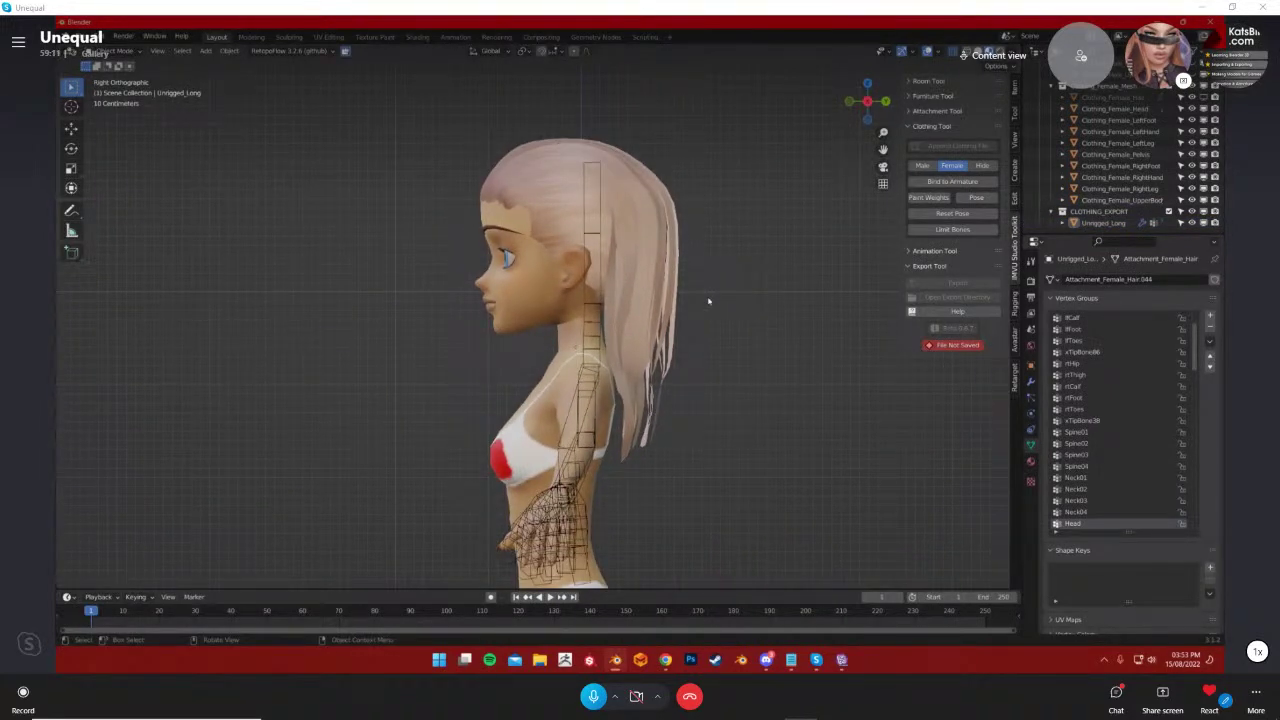
{"action": "left_click", "coordinate": [563, 360]}
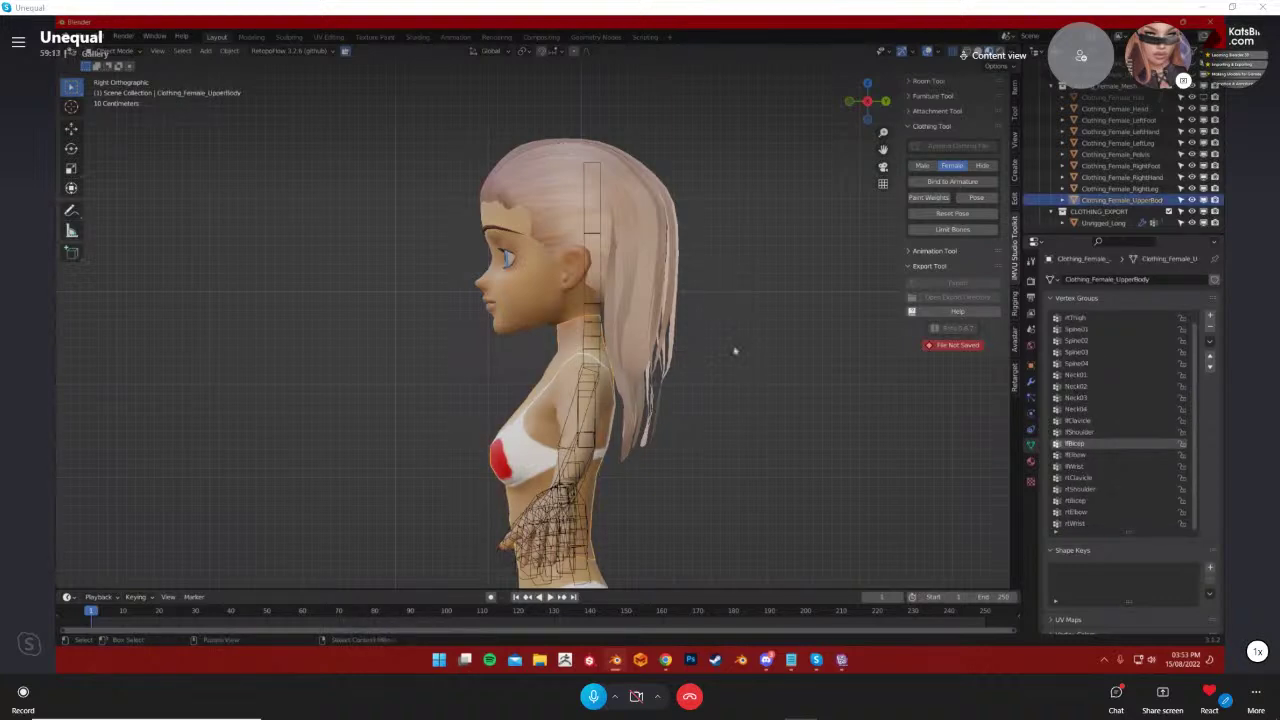
{"action": "middle_click_drag", "start_coordinate": [591, 424], "coordinate": [599, 373], "text": "shift"}
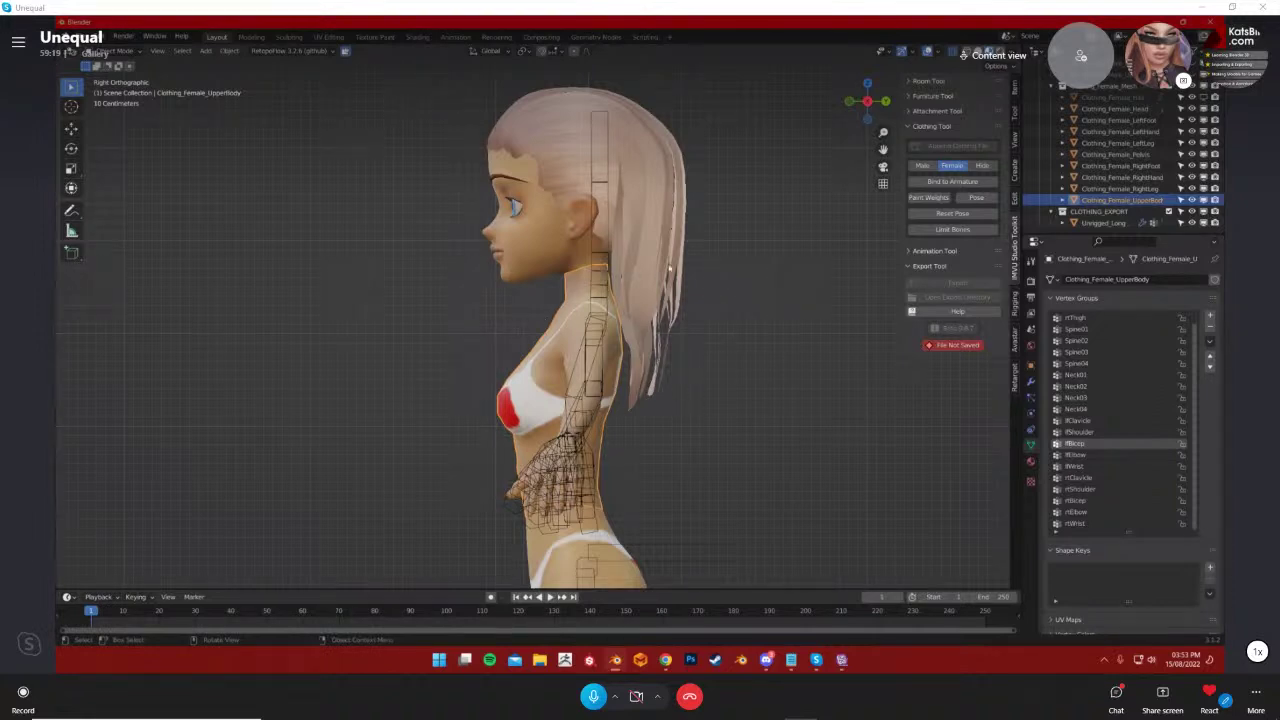
{"action": "left_click", "coordinate": [643, 295]}
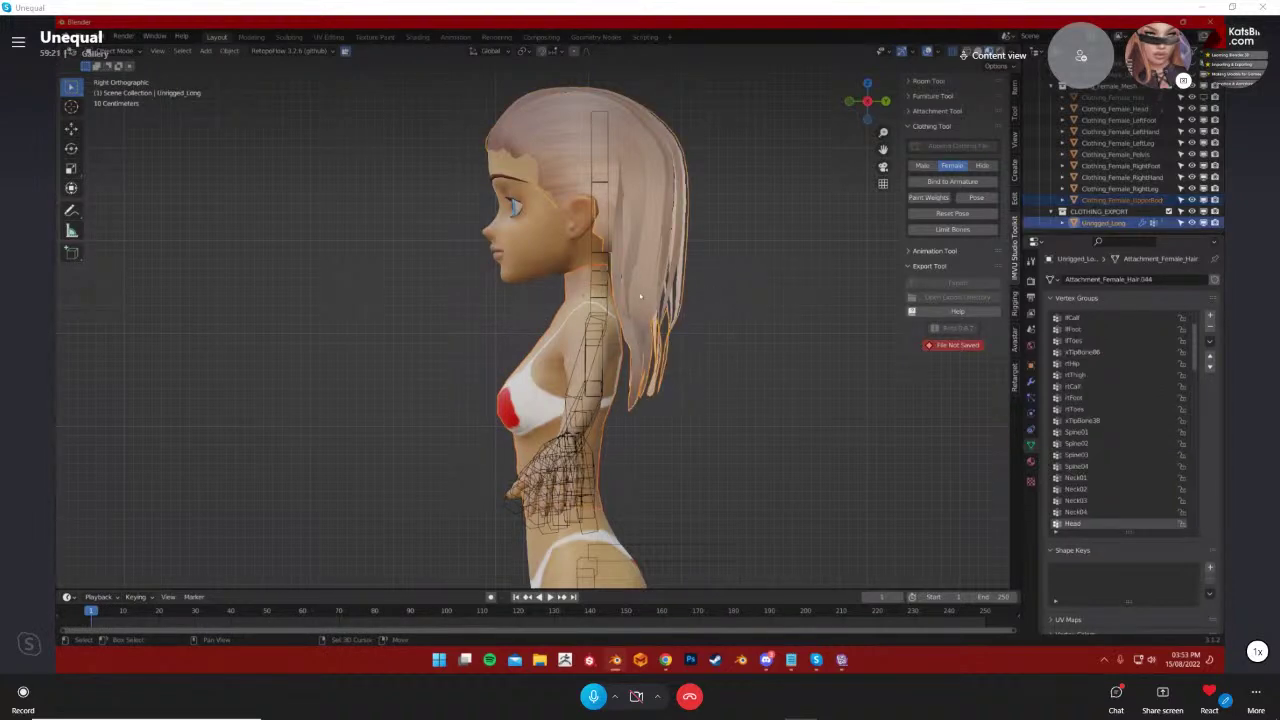
{"action": "left_click", "coordinate": [110, 51]}
{"action": "left_click", "coordinate": [115, 114]}
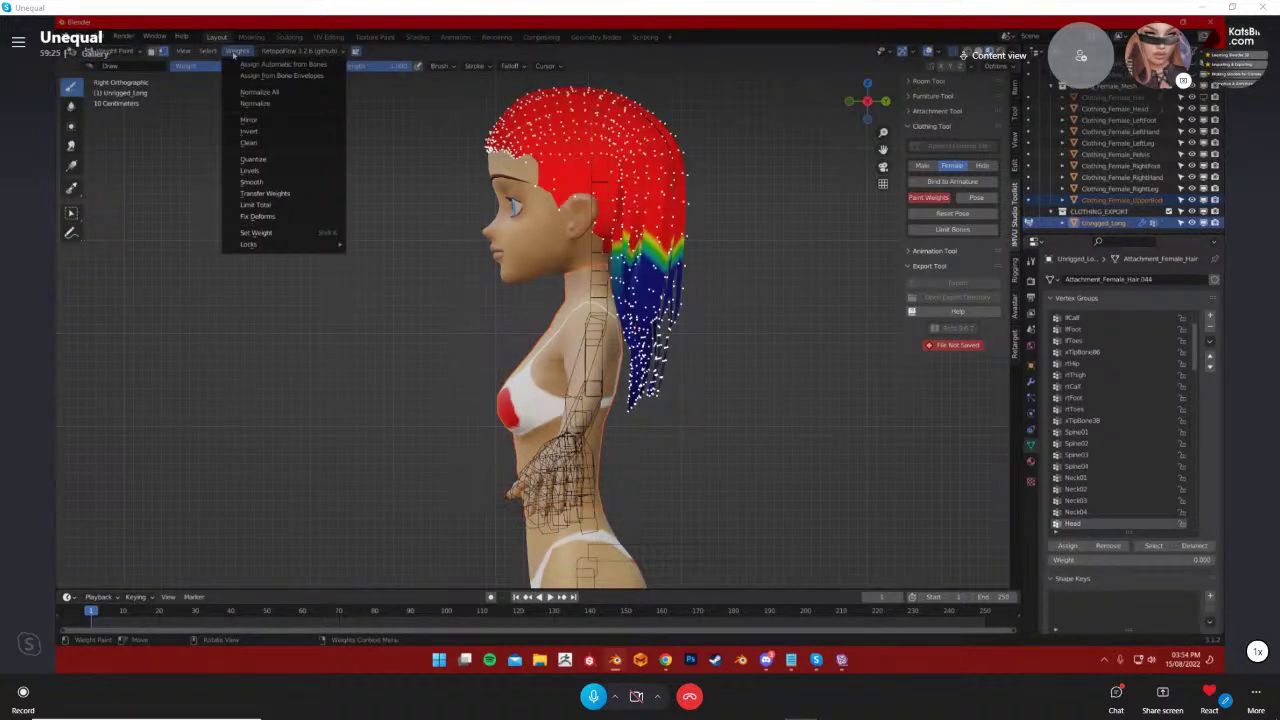
Transfer the upper body's weights to the hair with Nearest Face Interpolated vertex mapping and source layers matched By Name
{"action": "left_click", "coordinate": [283, 195]}
{"action": "left_click", "coordinate": [131, 580]}
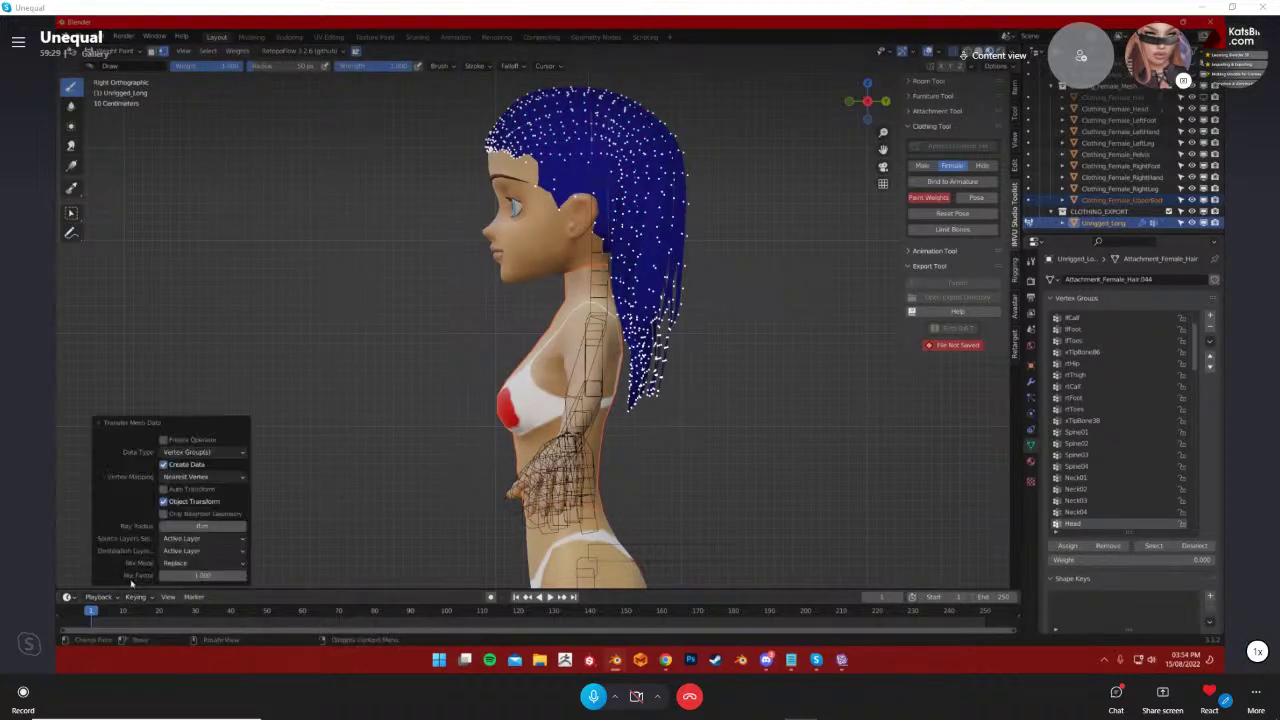
{"action": "left_click", "coordinate": [195, 478]}
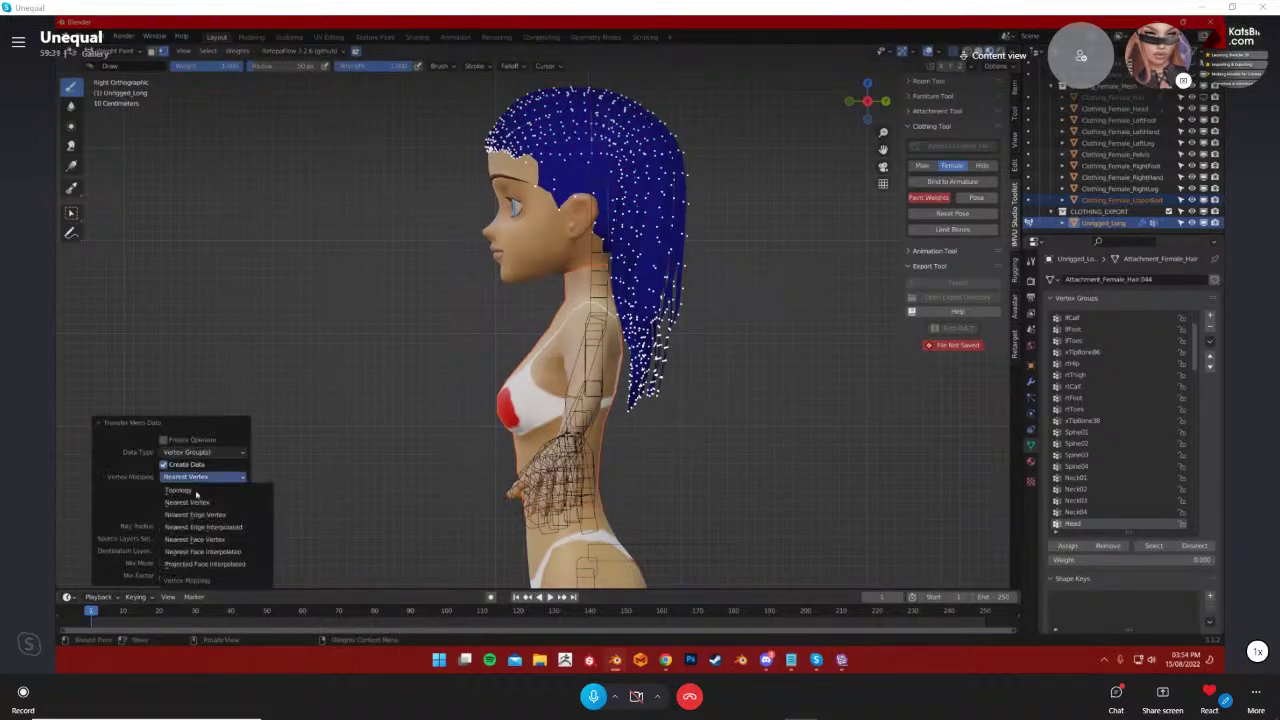
{"action": "left_click", "coordinate": [215, 552]}
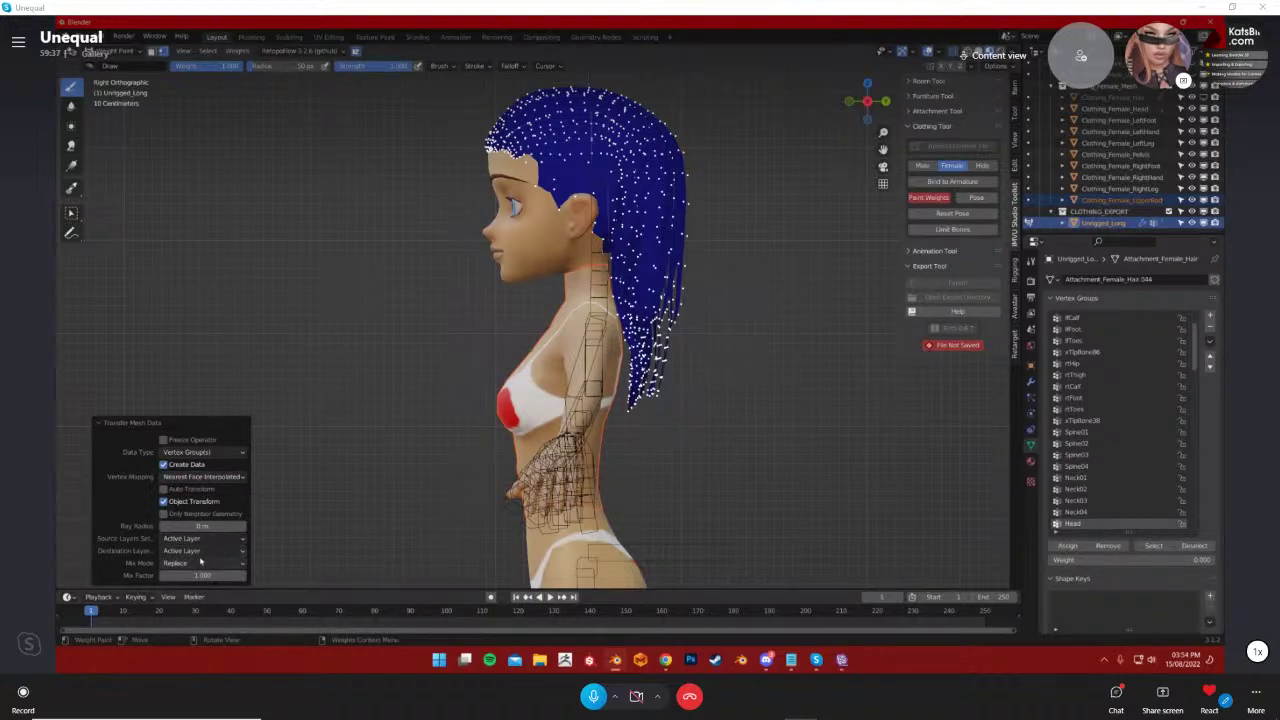
{"action": "left_click", "coordinate": [192, 539]}
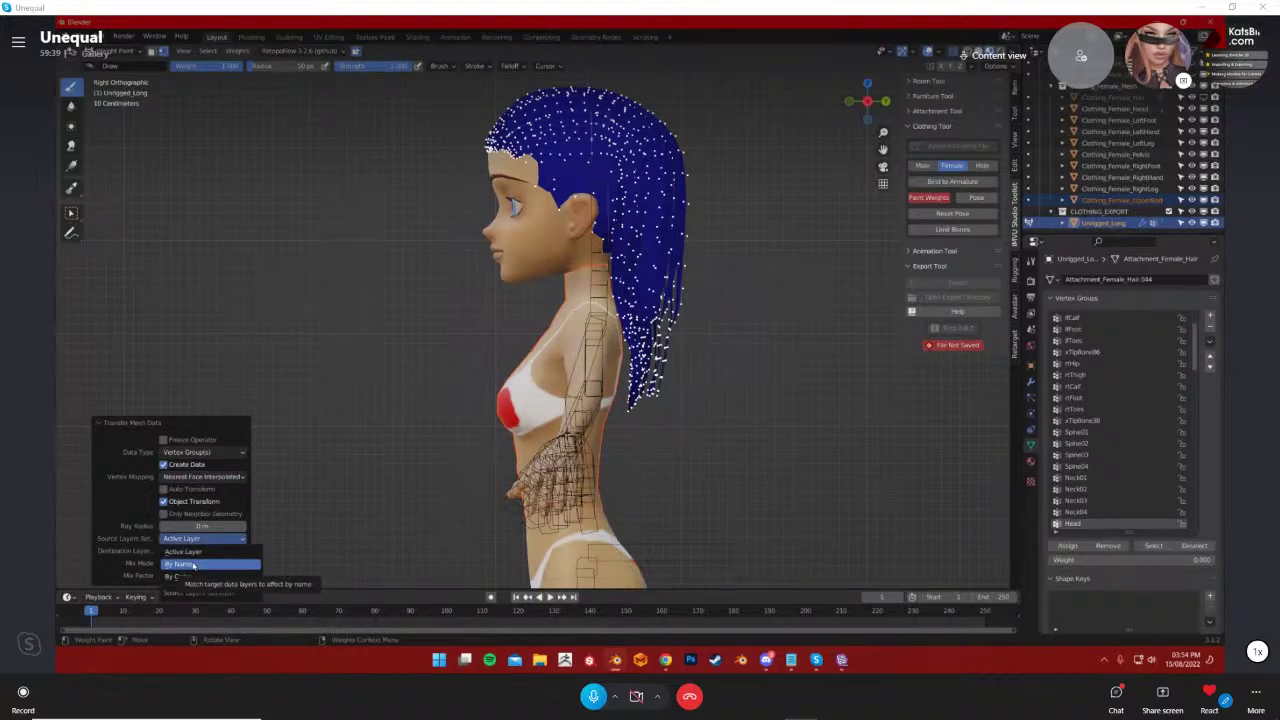
{"action": "left_click", "coordinate": [193, 565]}
Examine the hair's weights for the Neck04, Neck03 and Neck02 vertex groups from the back and side
{"action": "mouse_move", "coordinate": [686, 318]}
{"action": "middle_mouse_down"}
{"action": "mouse_move", "coordinate": [485, 345]}
{"action": "mouse_move", "coordinate": [415, 318]}
{"action": "mouse_move", "coordinate": [565, 322]}
{"action": "mouse_move", "coordinate": [670, 300]}
{"action": "middle_mouse_up"}
{"action": "scroll", "coordinate": [1080, 430], "scroll_direction": "down", "scroll_amount": 5}
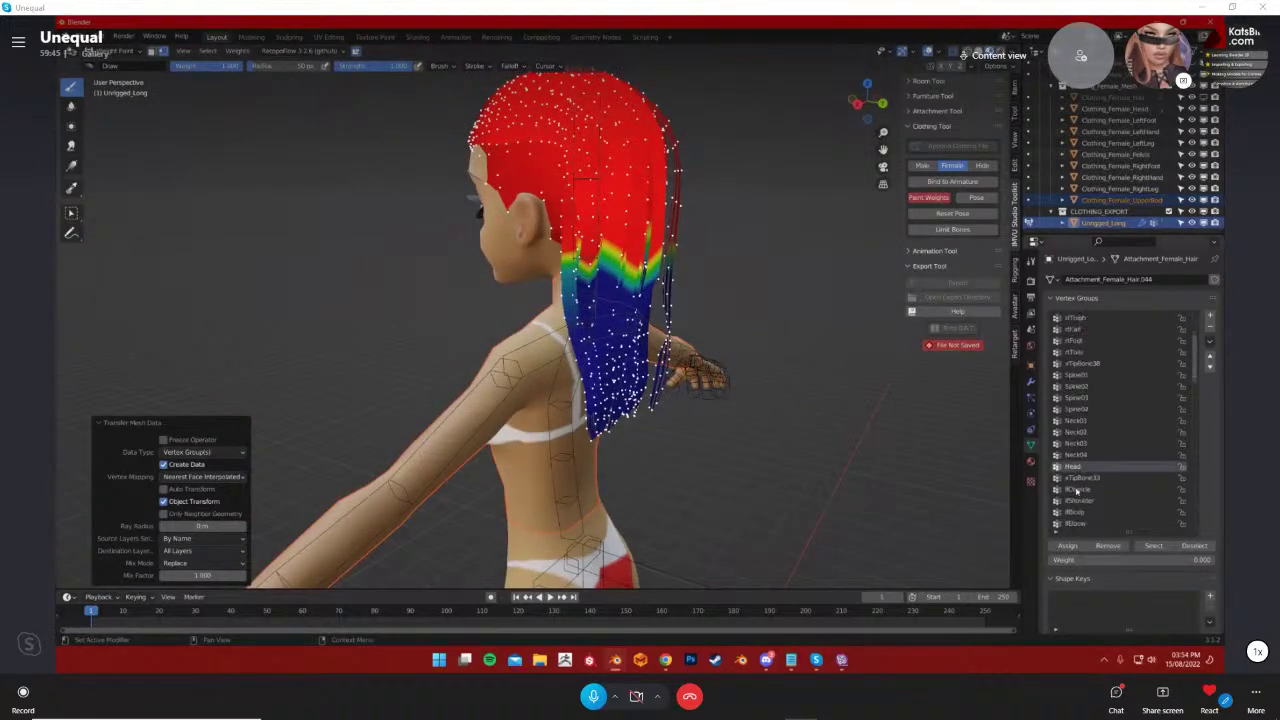
{"action": "left_click", "coordinate": [1078, 455]}
{"action": "left_click", "coordinate": [1078, 443]}
{"action": "left_click", "coordinate": [1078, 432]}
{"action": "middle_click_drag", "start_coordinate": [760, 440], "coordinate": [715, 445]}
{"action": "middle_click_drag", "start_coordinate": [405, 295], "coordinate": [727, 263]}
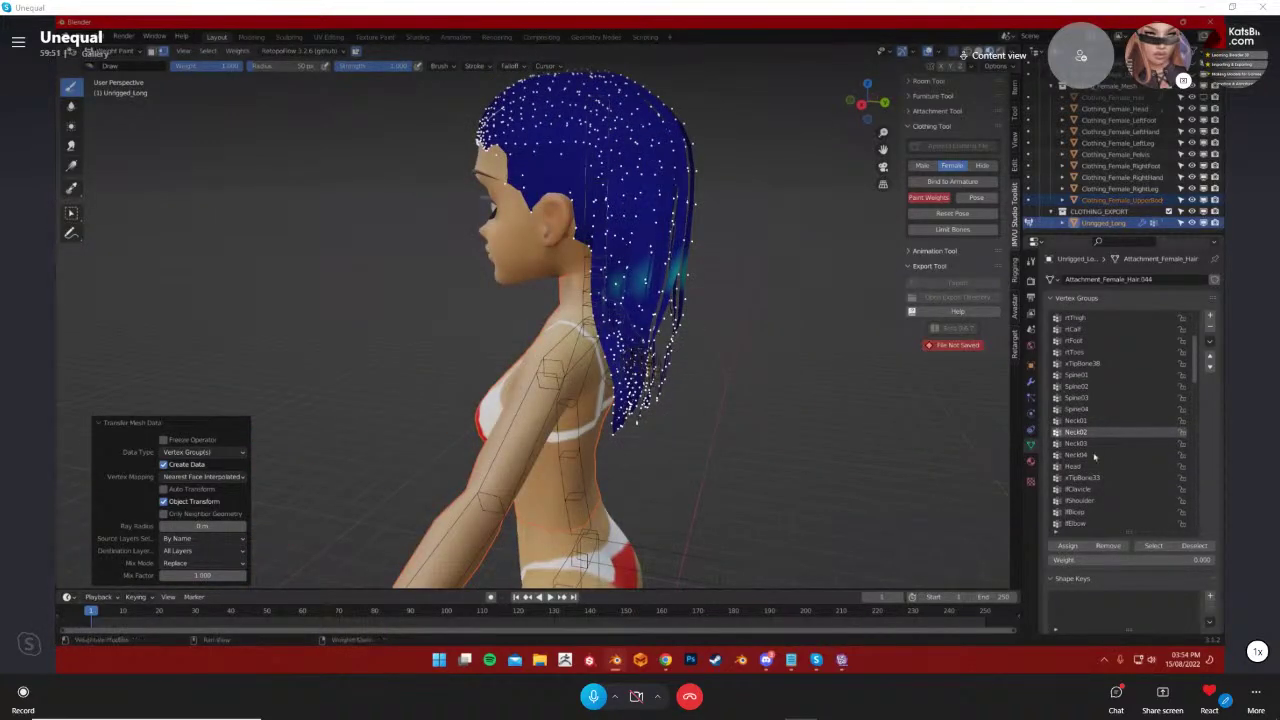
Examine the hair's weights for the spine vertex groups from behind, ending with Spine04 as the active group
{"action": "left_click", "coordinate": [1090, 410]}
{"action": "middle_click_drag", "start_coordinate": [790, 305], "coordinate": [500, 285]}
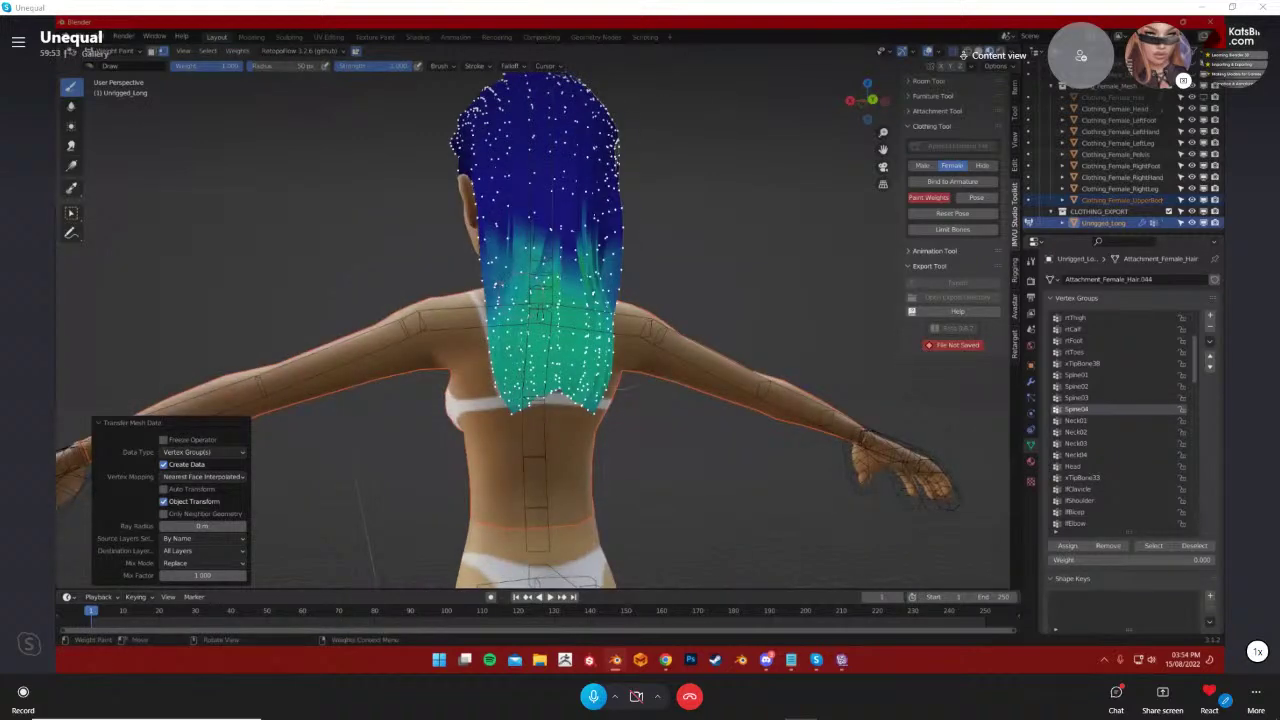
{"action": "middle_click_drag", "start_coordinate": [560, 435], "coordinate": [640, 433]}
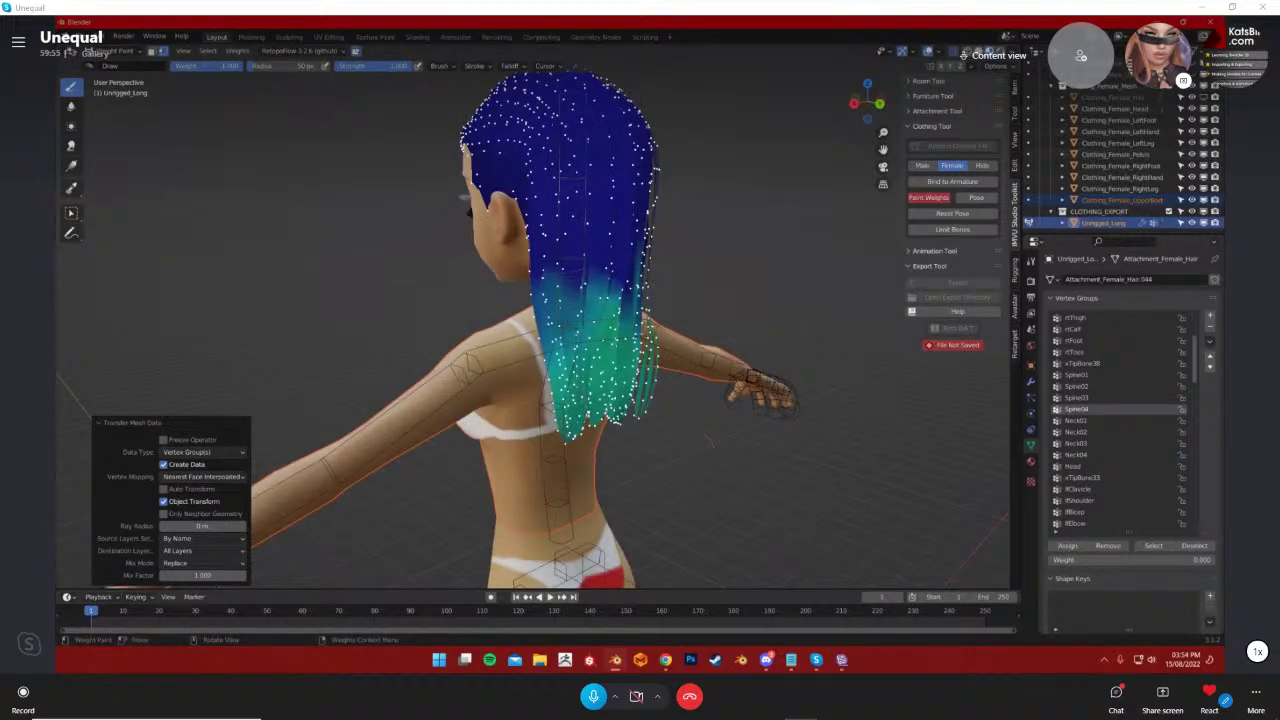
{"action": "left_click", "coordinate": [1062, 397]}
{"action": "left_click", "coordinate": [1066, 386]}
{"action": "left_click", "coordinate": [1069, 365]}
{"action": "left_click", "coordinate": [1073, 386]}
{"action": "left_click", "coordinate": [1077, 397]}
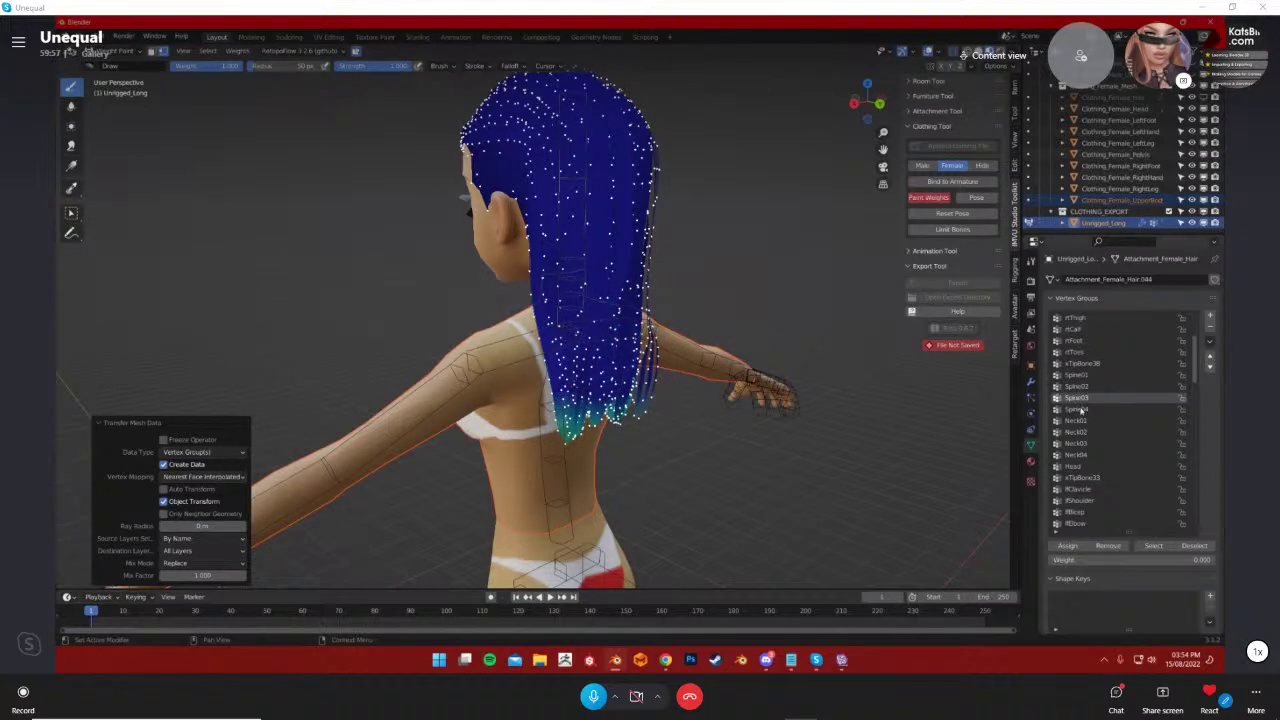
{"action": "left_click", "coordinate": [1080, 409]}
Return the hair to Object Mode, select the avatar armature, and put it in Pose Mode
{"action": "left_click", "coordinate": [115, 51]}
{"action": "left_click", "coordinate": [127, 64]}
{"action": "left_click", "coordinate": [297, 229]}
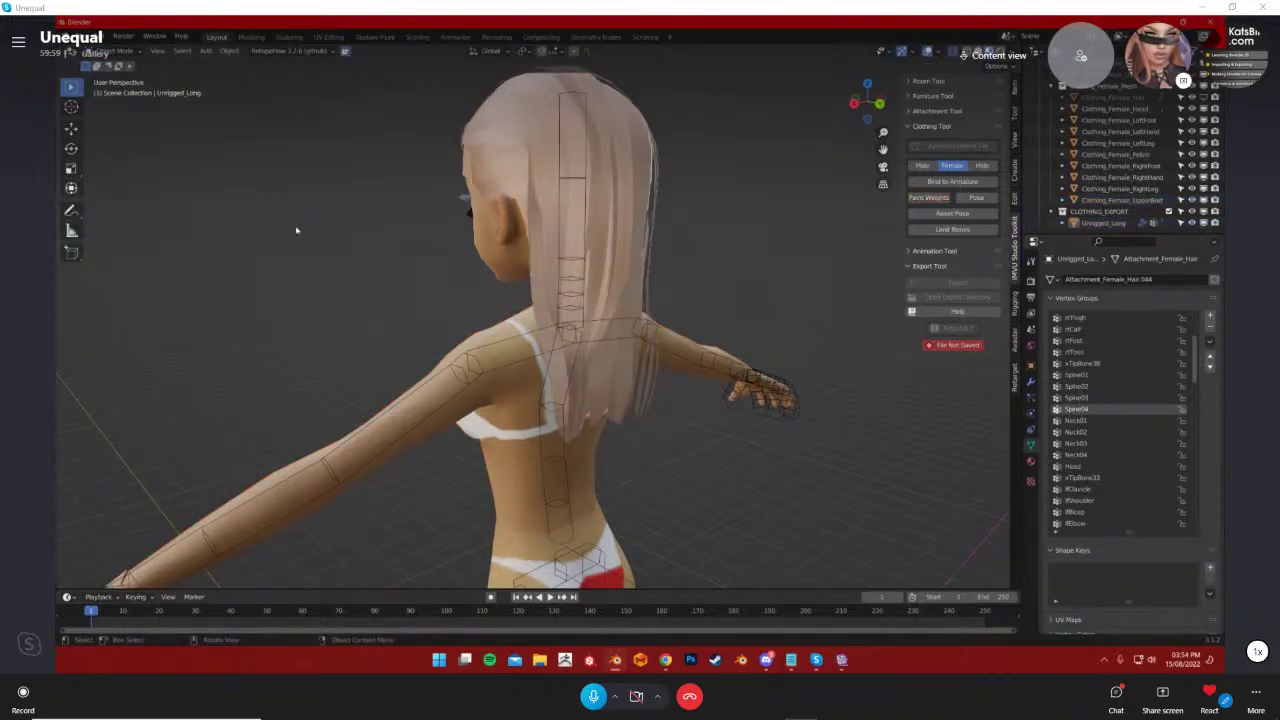
{"action": "scroll", "coordinate": [297, 229], "scroll_direction": "down", "scroll_amount": 2}
{"action": "middle_click_drag", "start_coordinate": [297, 229], "coordinate": [387, 229]}
{"action": "middle_click_drag", "start_coordinate": [532, 356], "coordinate": [654, 356]}
{"action": "left_click", "coordinate": [300, 398]}
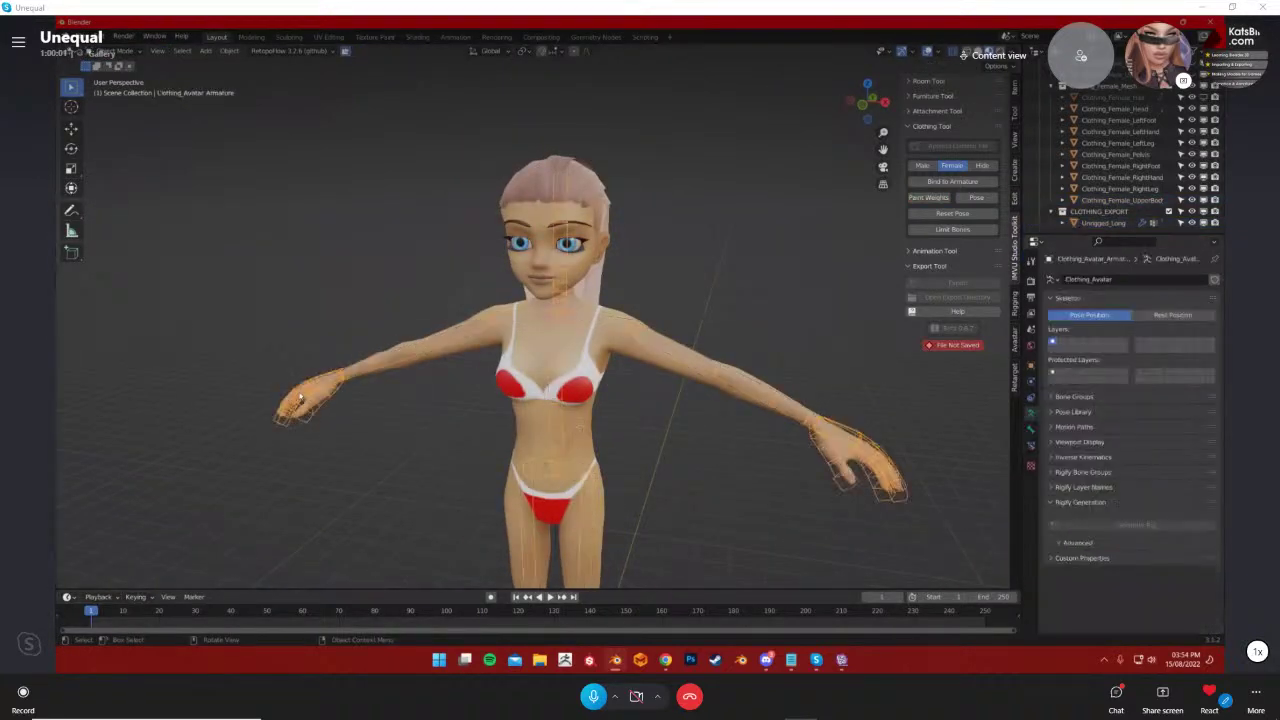
{"action": "left_click", "coordinate": [95, 52]}
{"action": "left_click", "coordinate": [106, 89]}
Rotate the Head bone to test how the hair follows it, and undo the rotation
{"action": "middle_click_drag", "start_coordinate": [760, 180], "coordinate": [628, 180]}
{"action": "key", "text": "r"}
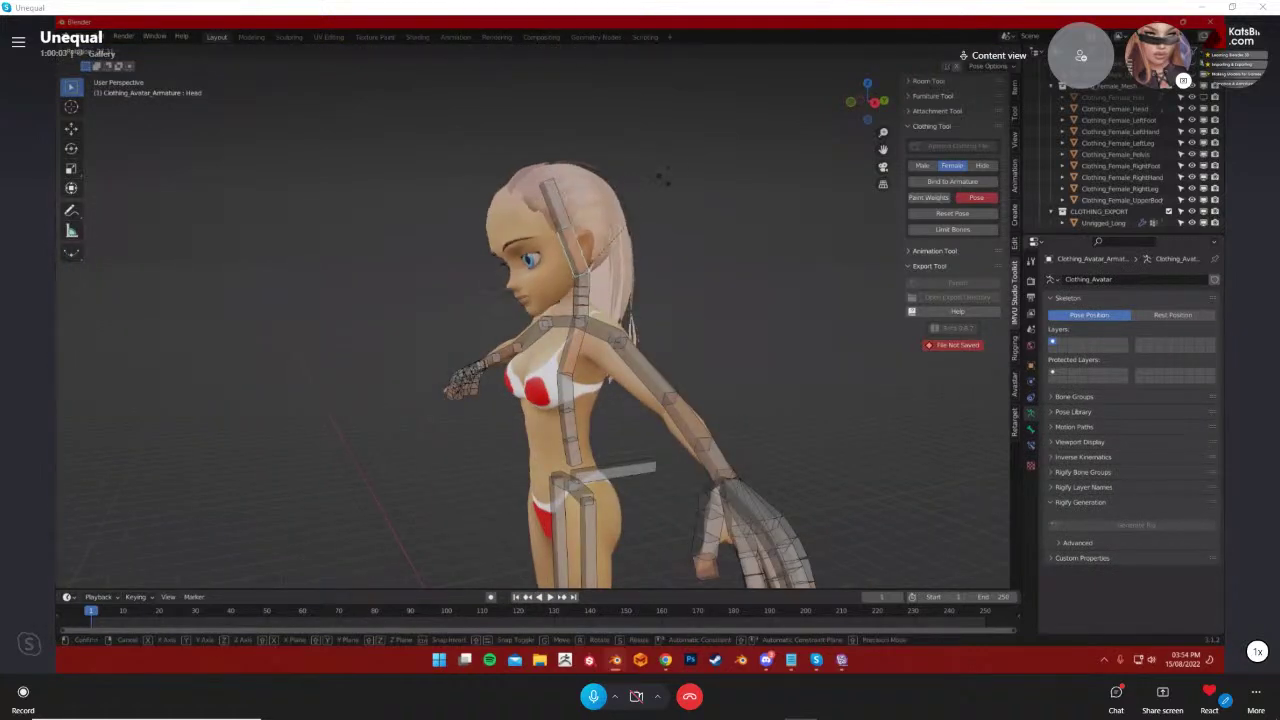
{"action": "left_click", "coordinate": [491, 177]}
{"action": "middle_click_drag", "start_coordinate": [491, 177], "coordinate": [683, 337]}
{"action": "key", "text": "ctrl+z"}
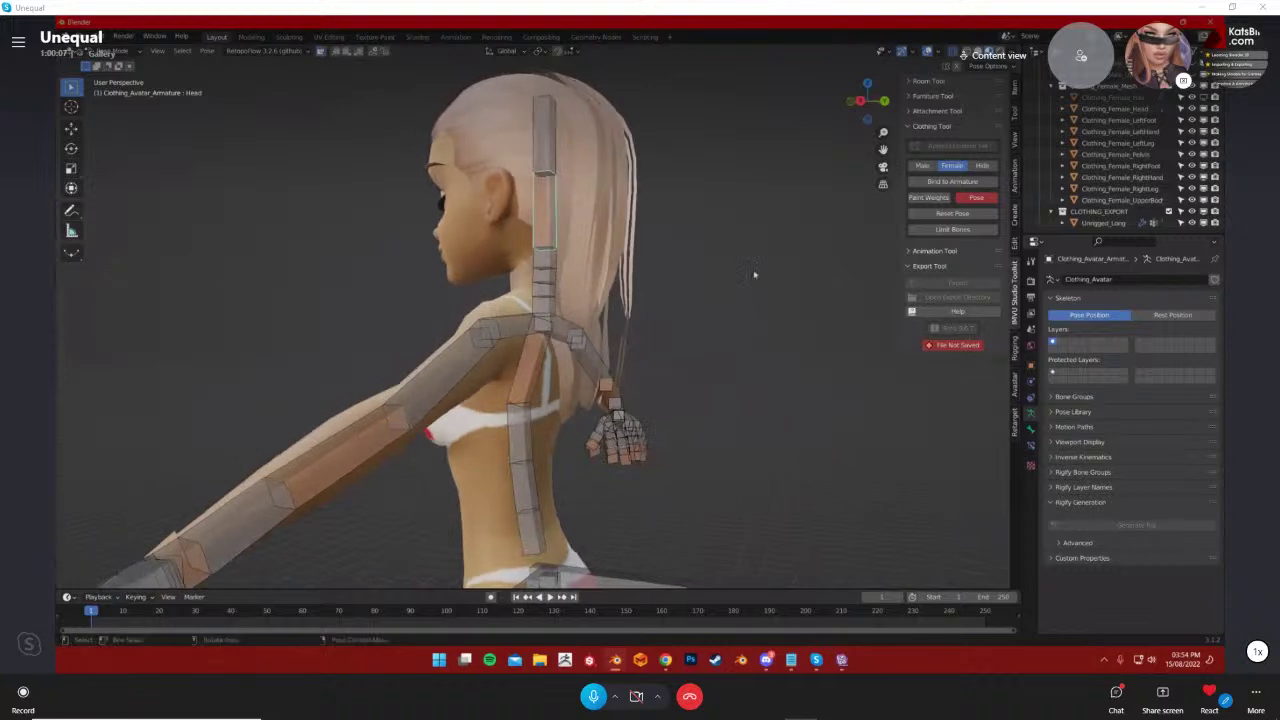
Test the hair by rotating an upper neck bone and the Neck01 bone in the side view, reverting both rotations
{"action": "left_click", "coordinate": [860, 102]}
{"action": "scroll", "coordinate": [523, 219], "scroll_direction": "up", "scroll_amount": 4}
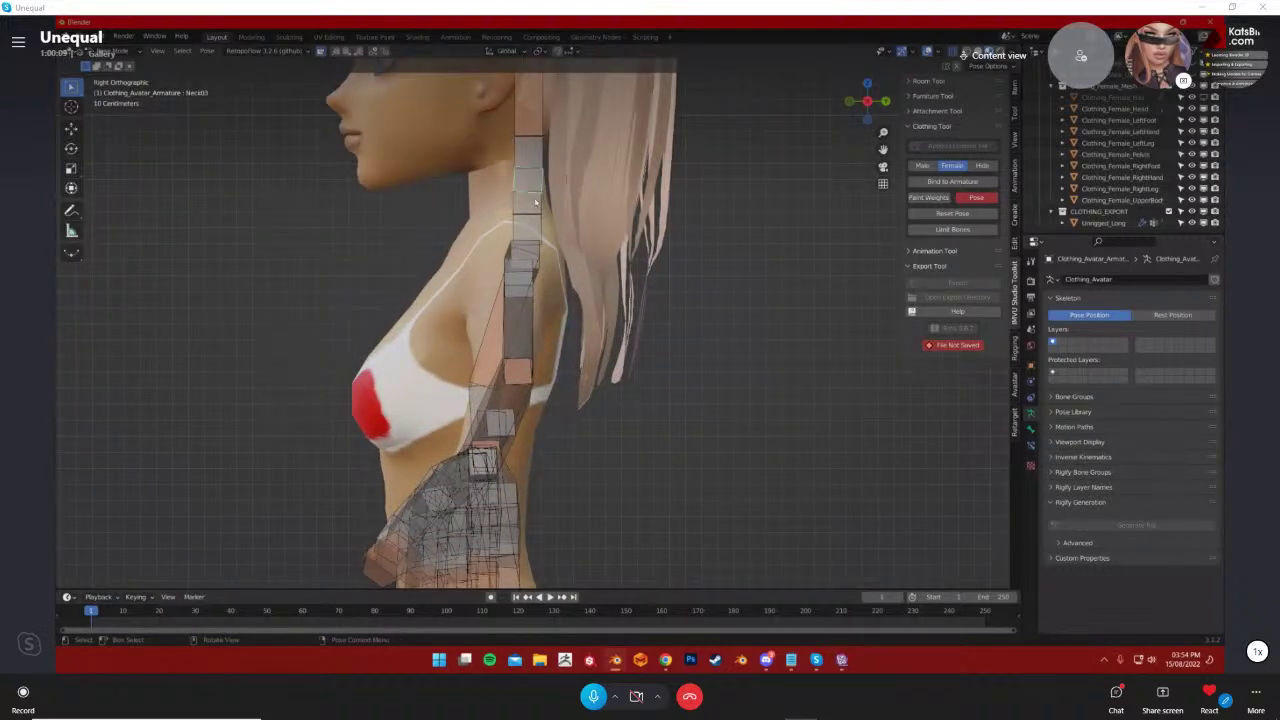
{"action": "left_click", "coordinate": [544, 197]}
{"action": "key", "text": "r"}
{"action": "left_click", "coordinate": [684, 229]}
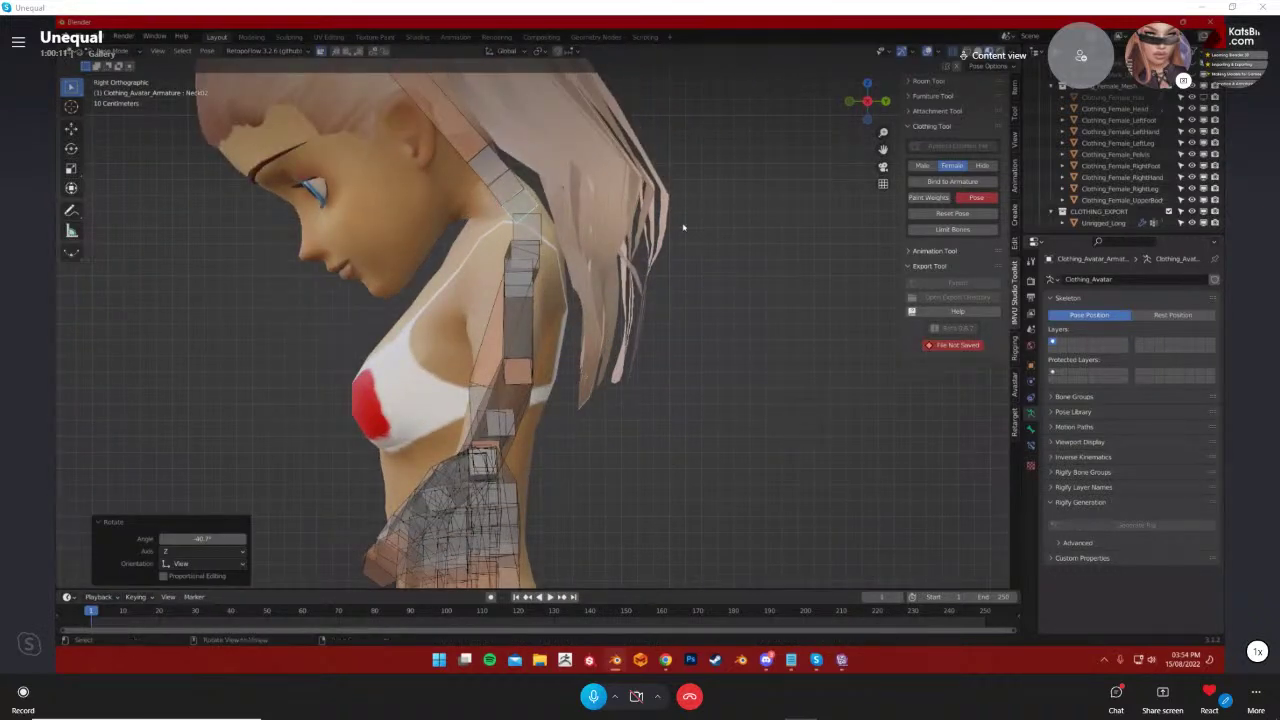
{"action": "key", "text": "ctrl+z"}
{"action": "left_click", "coordinate": [532, 227]}
{"action": "key", "text": "r"}
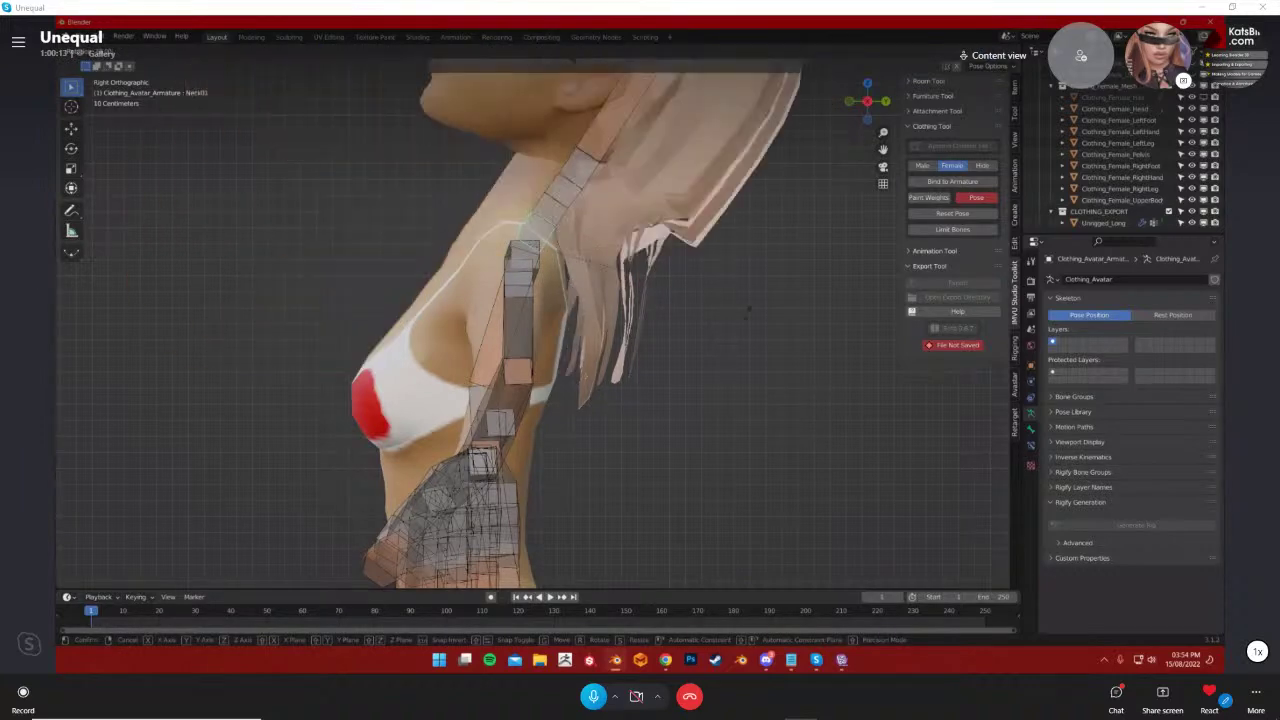
{"action": "right_click", "coordinate": [543, 182]}
Rotate the bone at the top of the arm to test the hair, and undo the rotation
{"action": "middle_click_drag", "start_coordinate": [686, 334], "coordinate": [645, 365]}
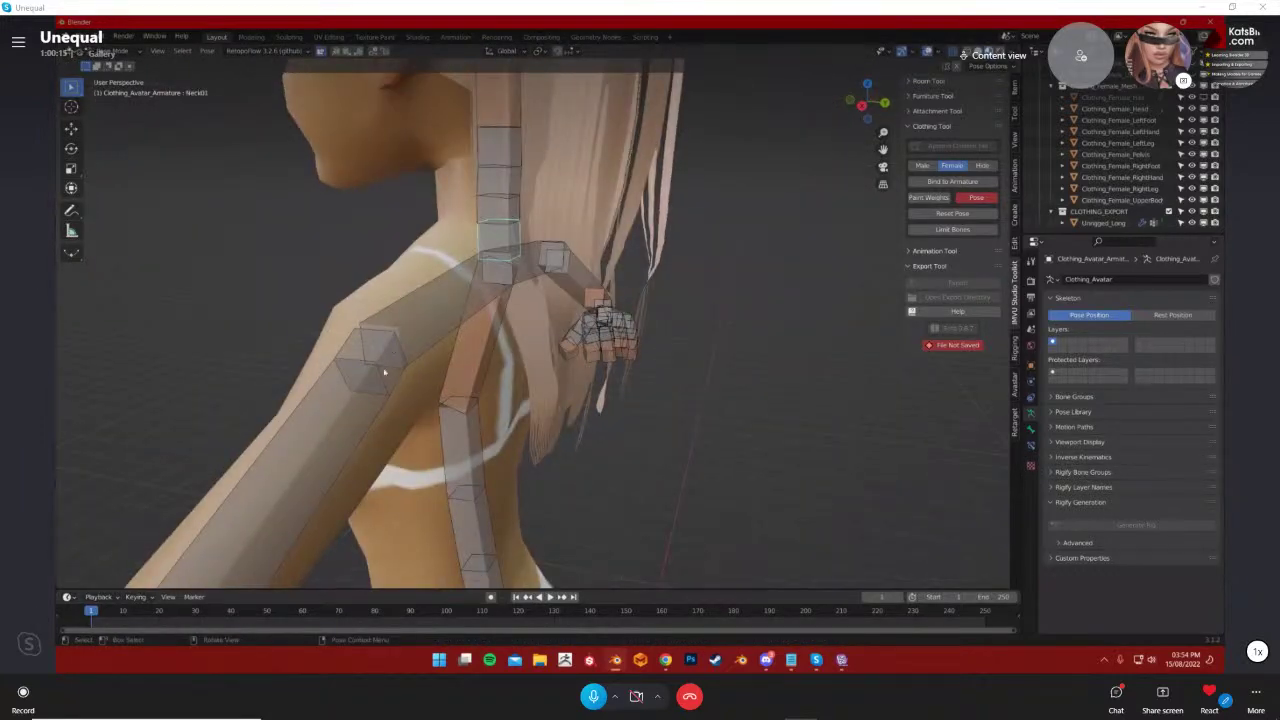
{"action": "left_click", "coordinate": [383, 371]}
{"action": "key", "text": "r"}
{"action": "left_click", "coordinate": [551, 387]}
{"action": "key", "text": "ctrl+z"}
Bend the Spine04 bone forward to test the hair's lower strands, and undo the rotation
{"action": "left_click", "coordinate": [480, 352]}
{"action": "key", "text": "r"}
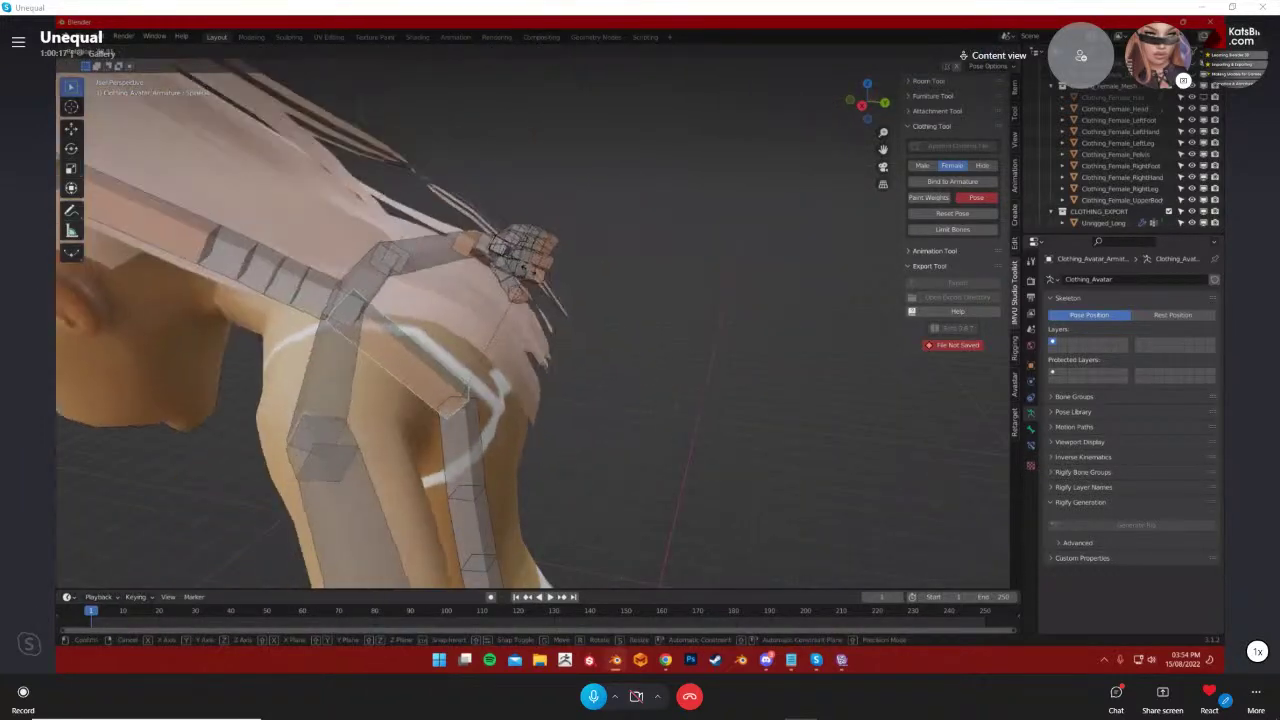
{"action": "left_click", "coordinate": [500, 284]}
{"action": "middle_click_drag", "start_coordinate": [690, 312], "coordinate": [547, 302]}
{"action": "key", "text": "ctrl+z"}
Rotate the Spine04 bone about the Y axis to test the hair sideways, and undo the rotation
{"action": "middle_click_drag", "start_coordinate": [459, 315], "coordinate": [794, 349]}
{"action": "key", "text": "r"}
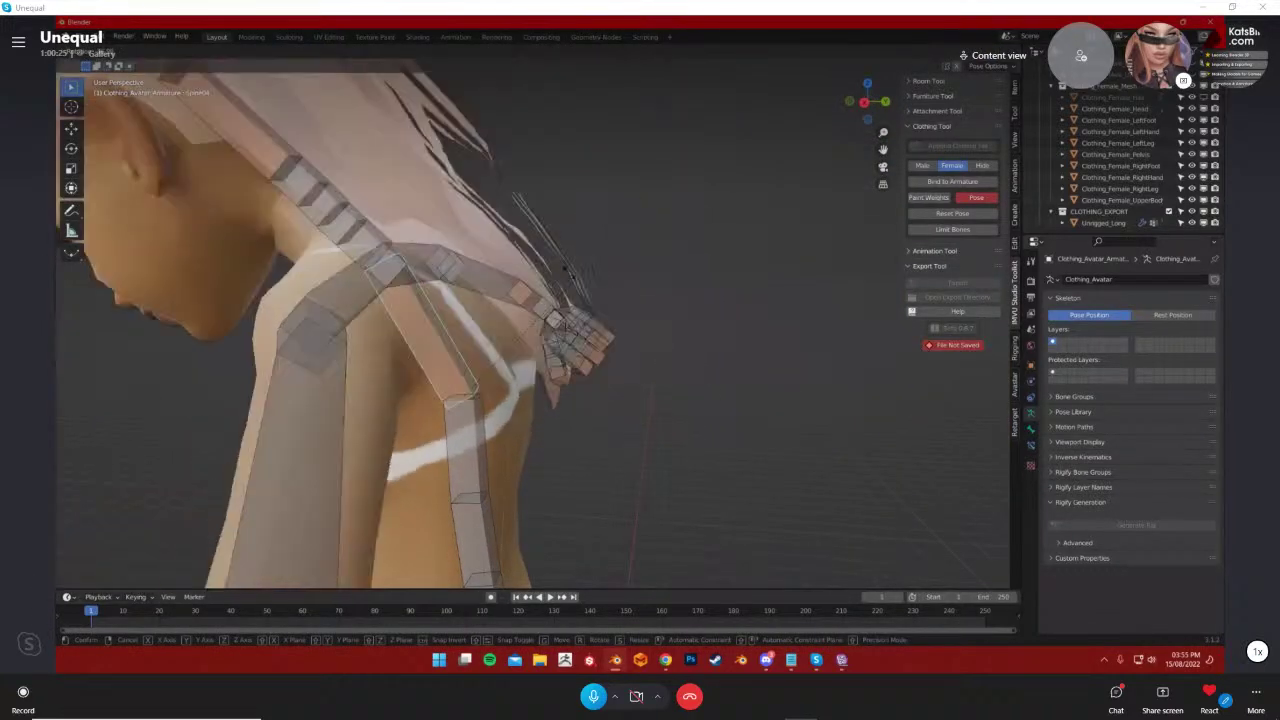
{"action": "key", "text": "y"}
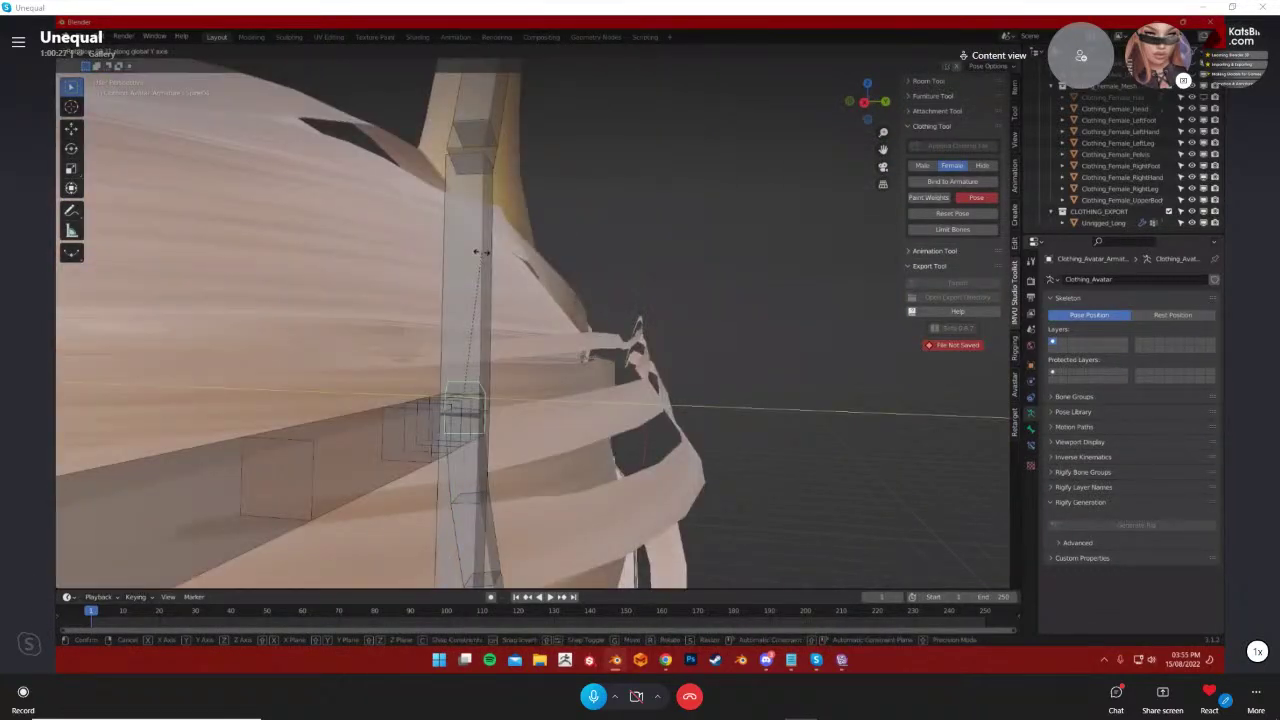
{"action": "left_click", "coordinate": [476, 251]}
{"action": "key", "text": "ctrl+z"}
Return the armature to Object Mode and select the hair mesh
{"action": "left_click", "coordinate": [112, 52]}
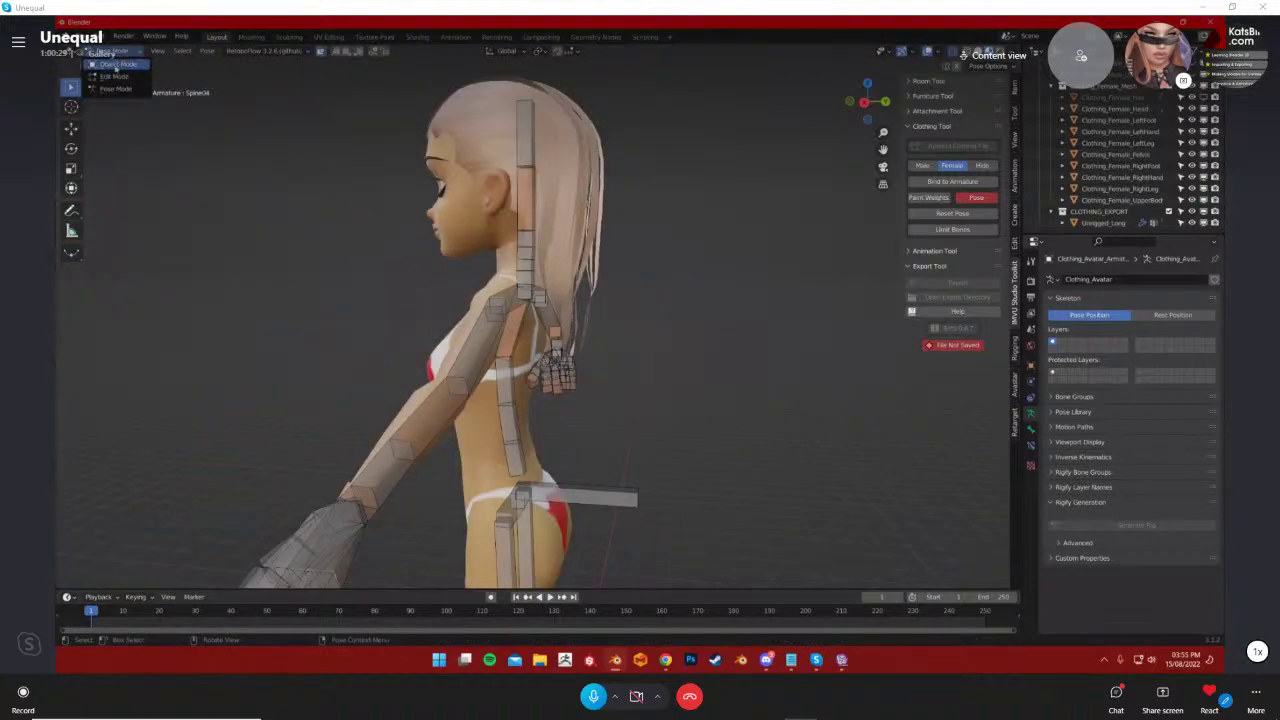
{"action": "left_click", "coordinate": [114, 63]}
{"action": "middle_click_drag", "start_coordinate": [576, 206], "coordinate": [568, 248], "text": "shift"}
{"action": "left_click", "coordinate": [562, 214]}
{"action": "key", "text": "KP_3"}
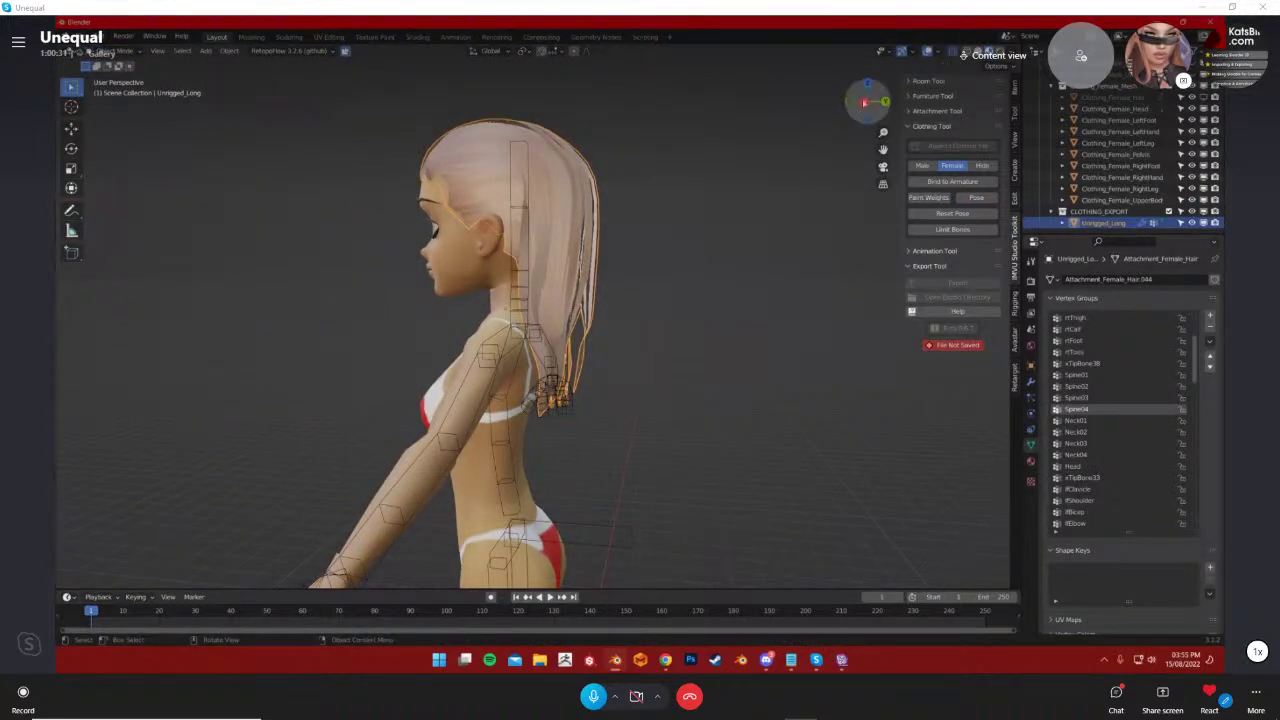
Put the hair mesh in Edit Mode and select its vertices around the head, down to about the top of the neck
{"action": "key", "text": "Tab"}
{"action": "scroll", "coordinate": [622, 267], "scroll_direction": "up", "scroll_amount": 2}
{"action": "left_click_drag", "start_coordinate": [375, 69], "coordinate": [735, 345]}
{"action": "scroll", "coordinate": [736, 345], "scroll_direction": "down", "scroll_amount": 1}
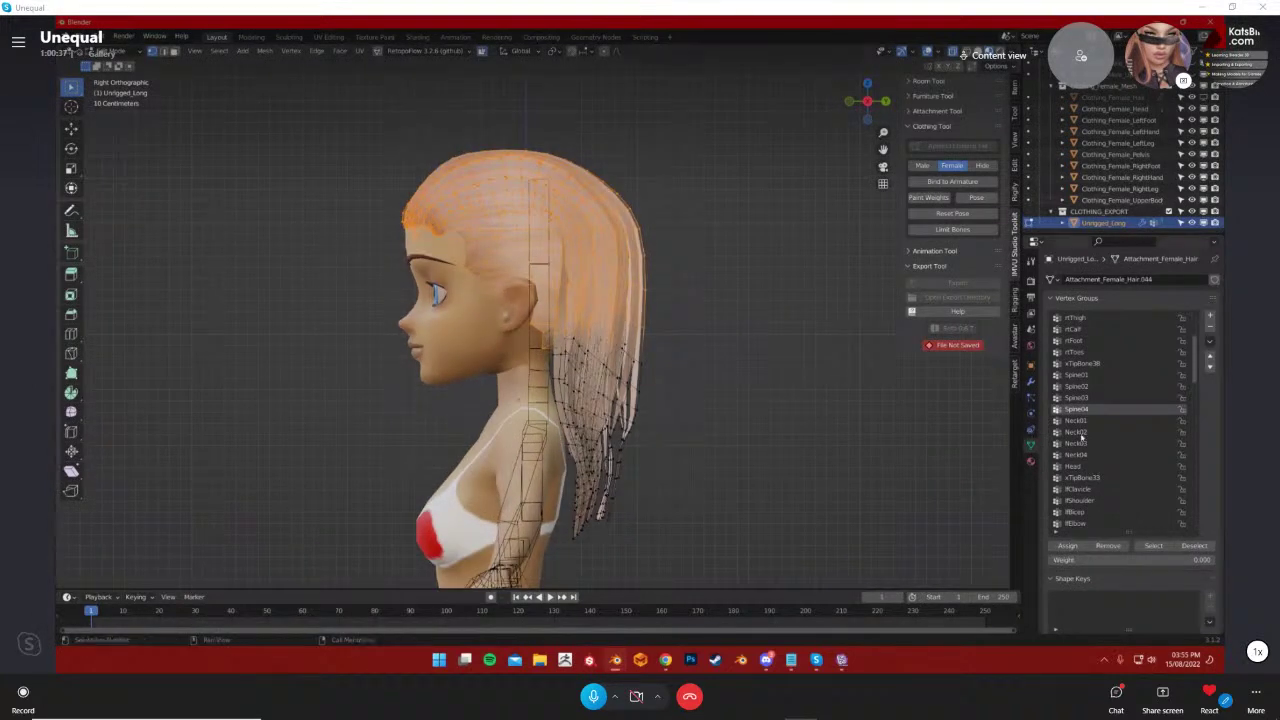
Put the hair mesh in Weight Paint mode and make Head the active vertex group
{"action": "left_click", "coordinate": [100, 51]}
{"action": "left_click", "coordinate": [110, 113]}
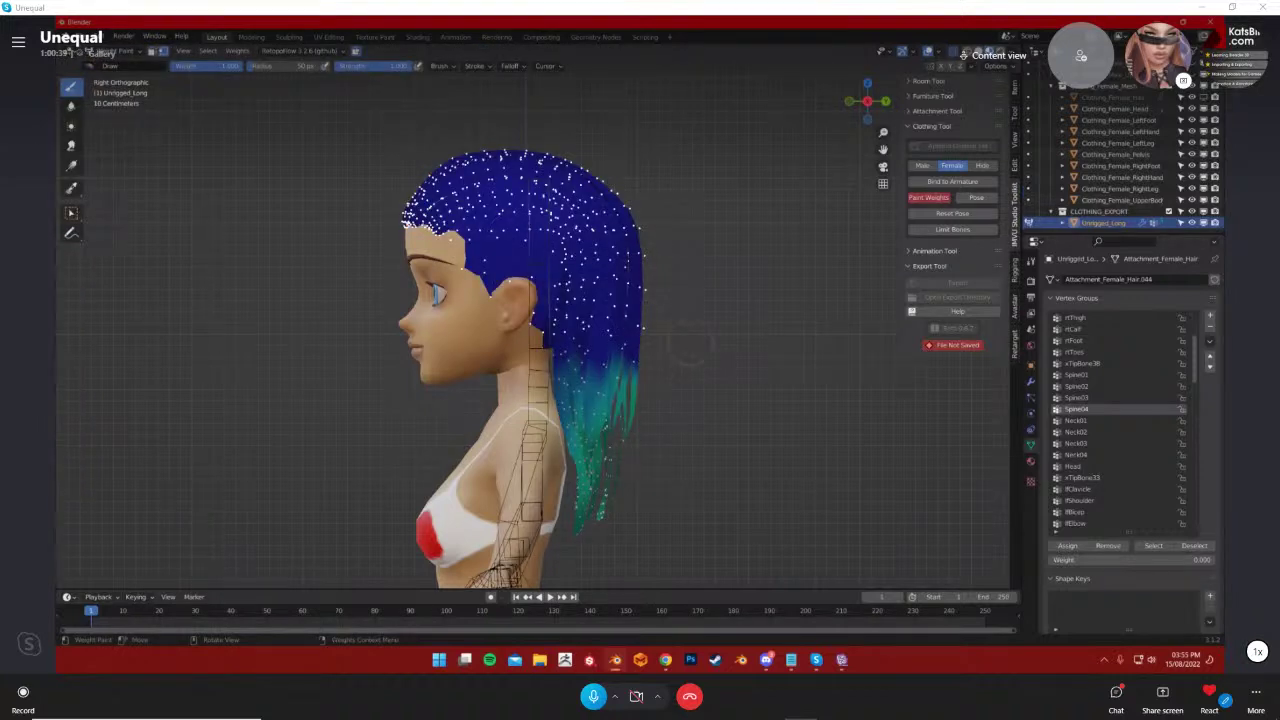
{"action": "left_click", "coordinate": [1090, 466]}
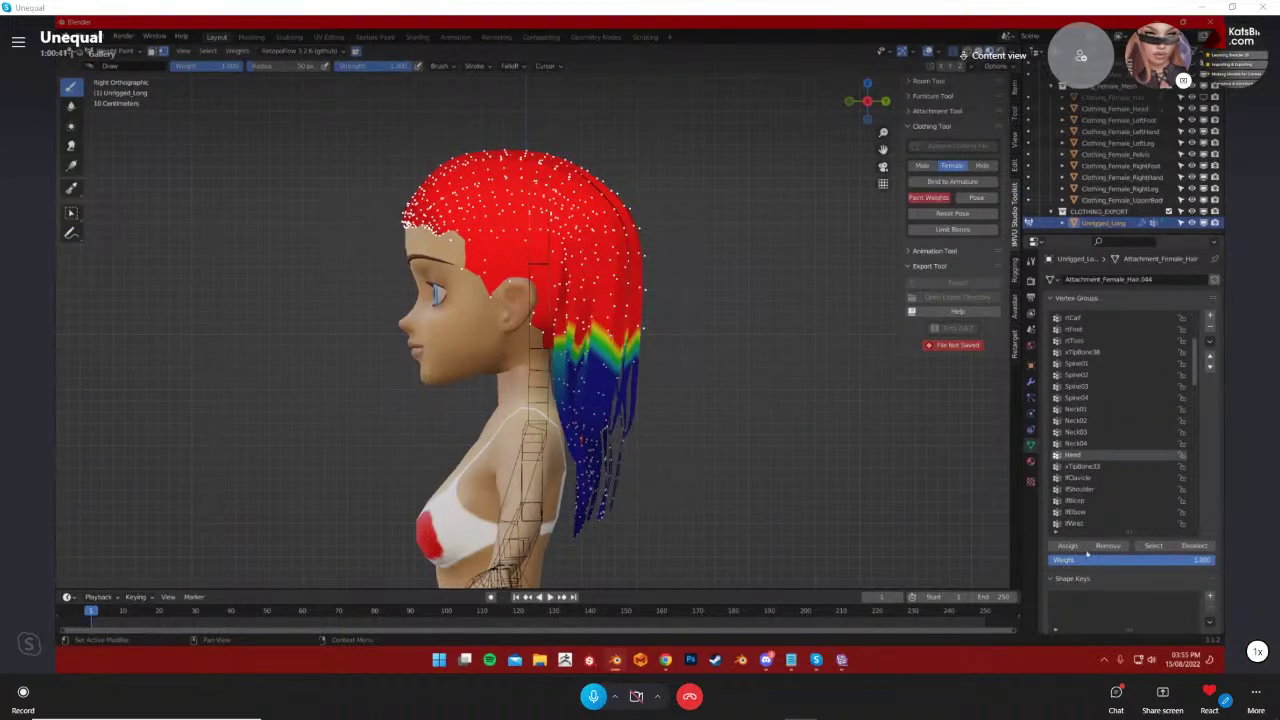
Assign a weight of 0 to the selected head vertices in the Neck04 vertex group
{"action": "left_click", "coordinate": [1079, 445]}
{"action": "left_click_drag", "start_coordinate": [1078, 560], "coordinate": [910, 560]}
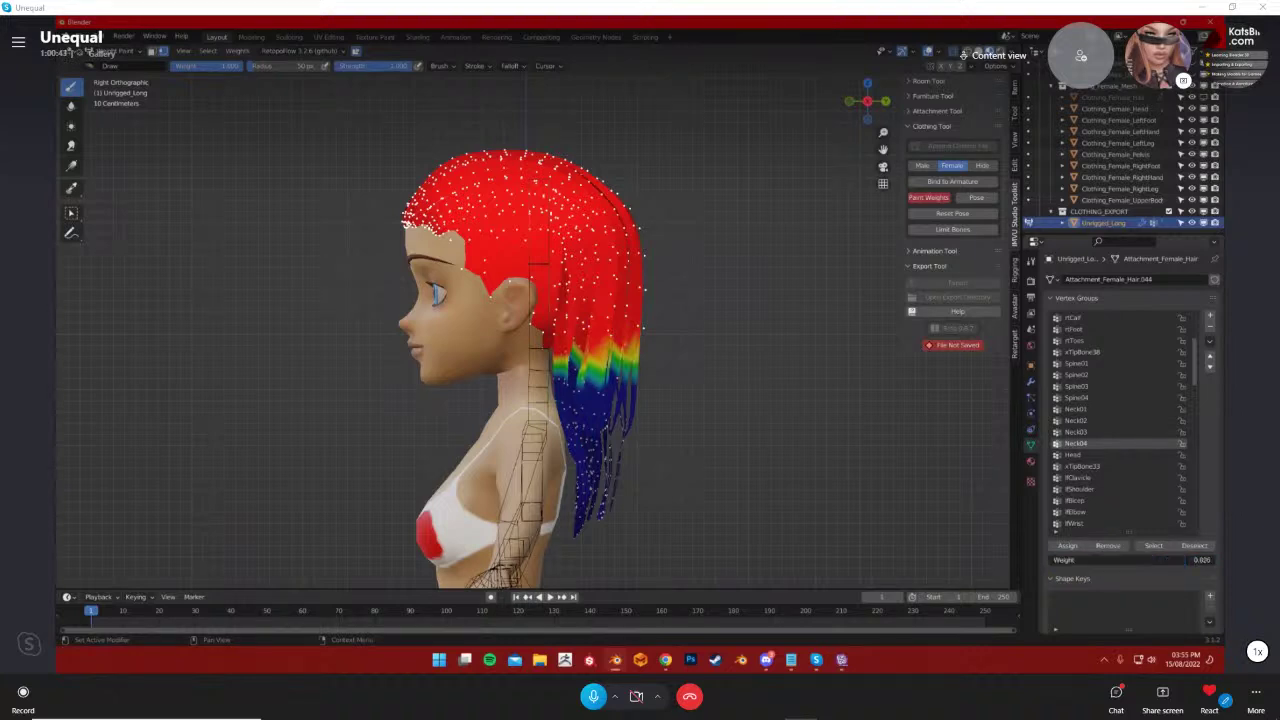
{"action": "left_click", "coordinate": [1067, 546]}
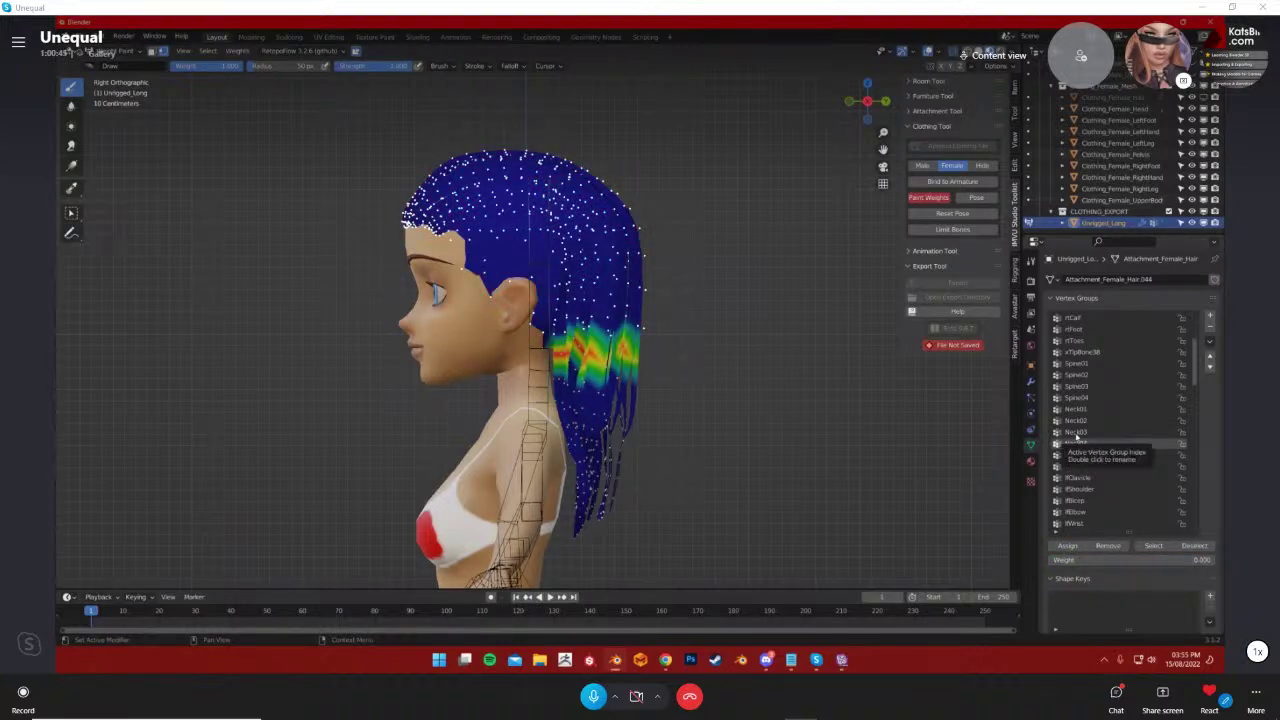
Examine the hair's weights in the neck and spine groups, from Neck03 down to Spine01
{"action": "left_click", "coordinate": [1076, 432]}
{"action": "left_click", "coordinate": [1076, 421]}
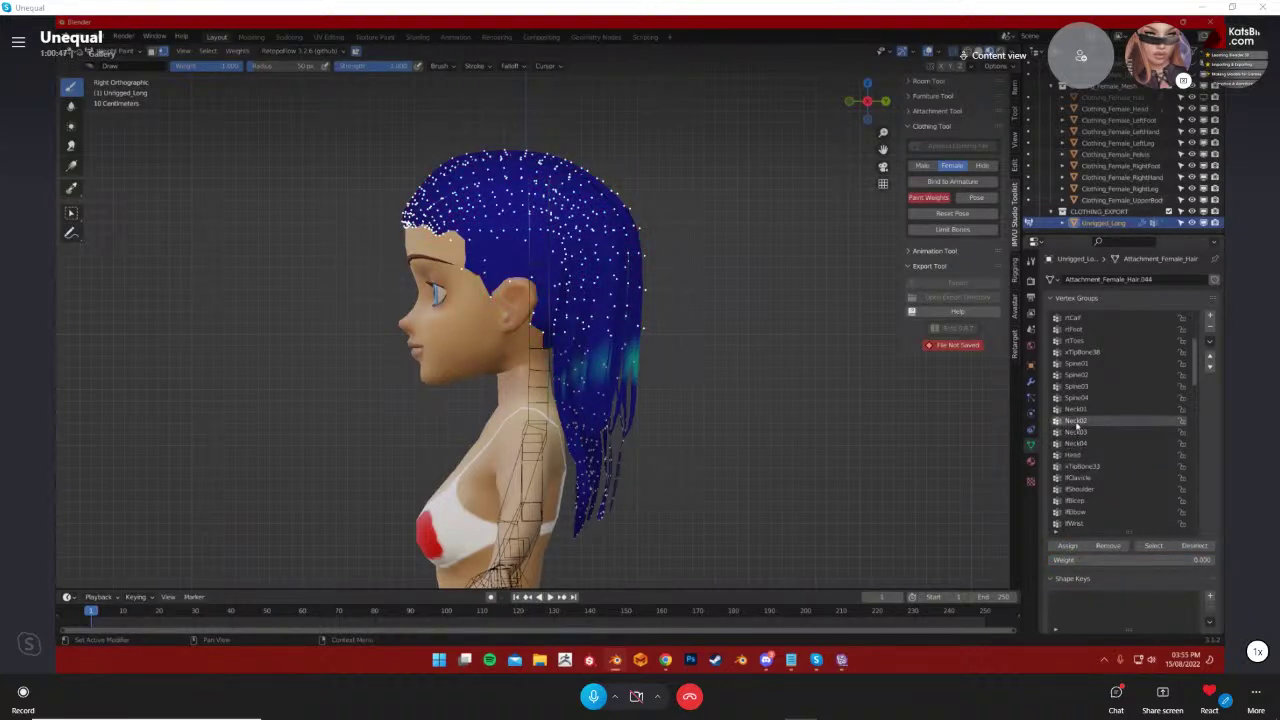
{"action": "left_click", "coordinate": [1076, 410]}
{"action": "left_click", "coordinate": [1075, 398]}
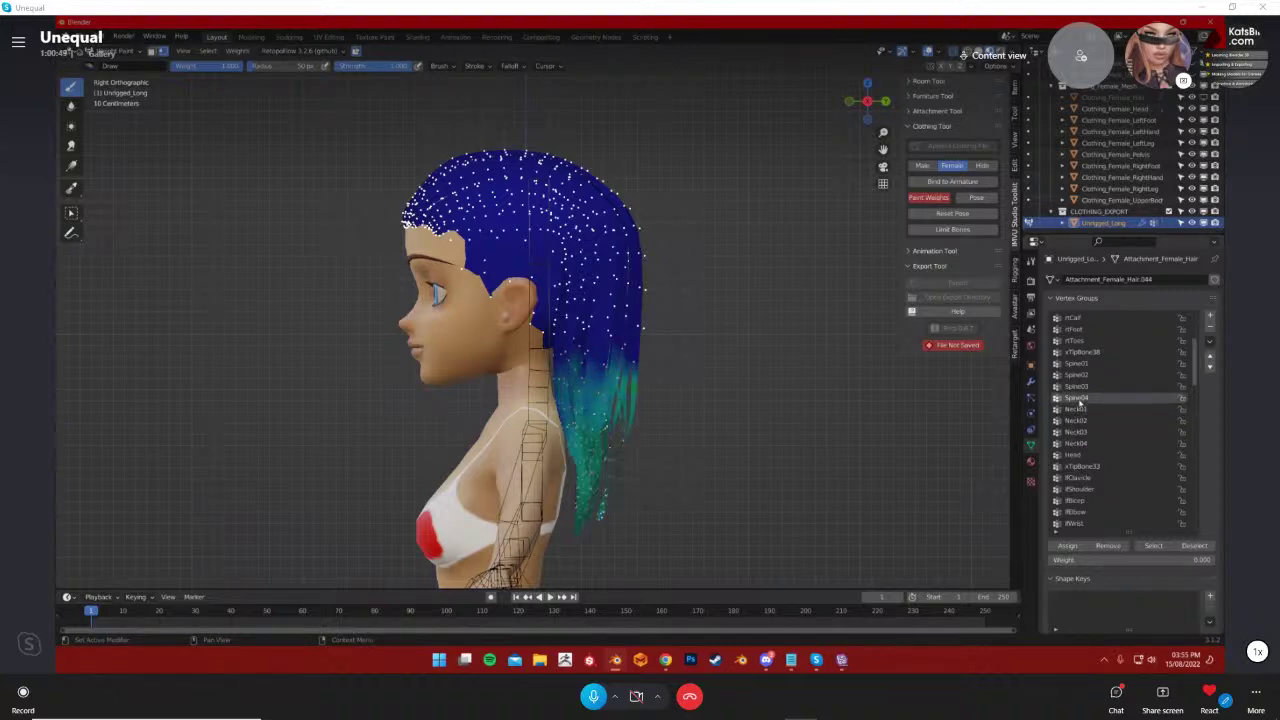
{"action": "left_click", "coordinate": [1075, 386]}
{"action": "left_click", "coordinate": [1074, 375]}
{"action": "left_click", "coordinate": [1073, 364]}
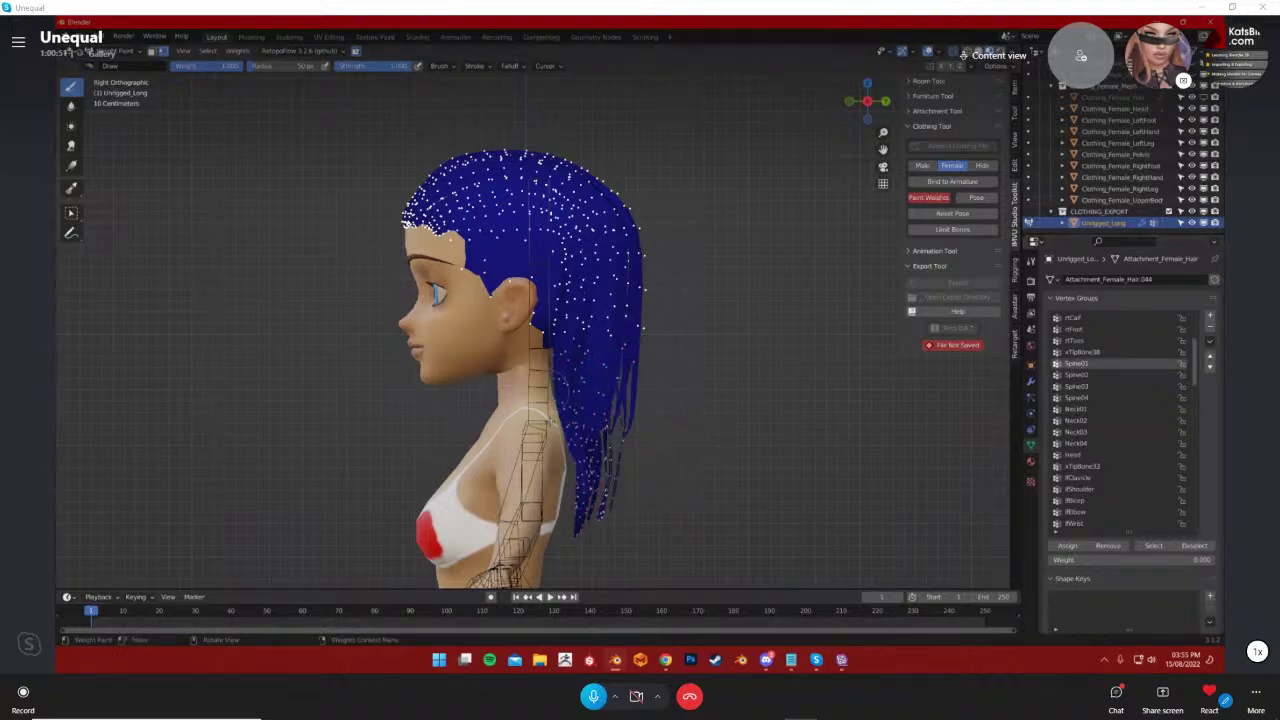
Examine the hair's weights in the clavicle, shoulder, arm and leg vertex groups for stray influence
{"action": "scroll", "coordinate": [1098, 388], "scroll_direction": "down", "scroll_amount": 3}
{"action": "left_click", "coordinate": [1092, 443]}
{"action": "left_click", "coordinate": [1083, 432]}
{"action": "left_click", "coordinate": [1083, 445]}
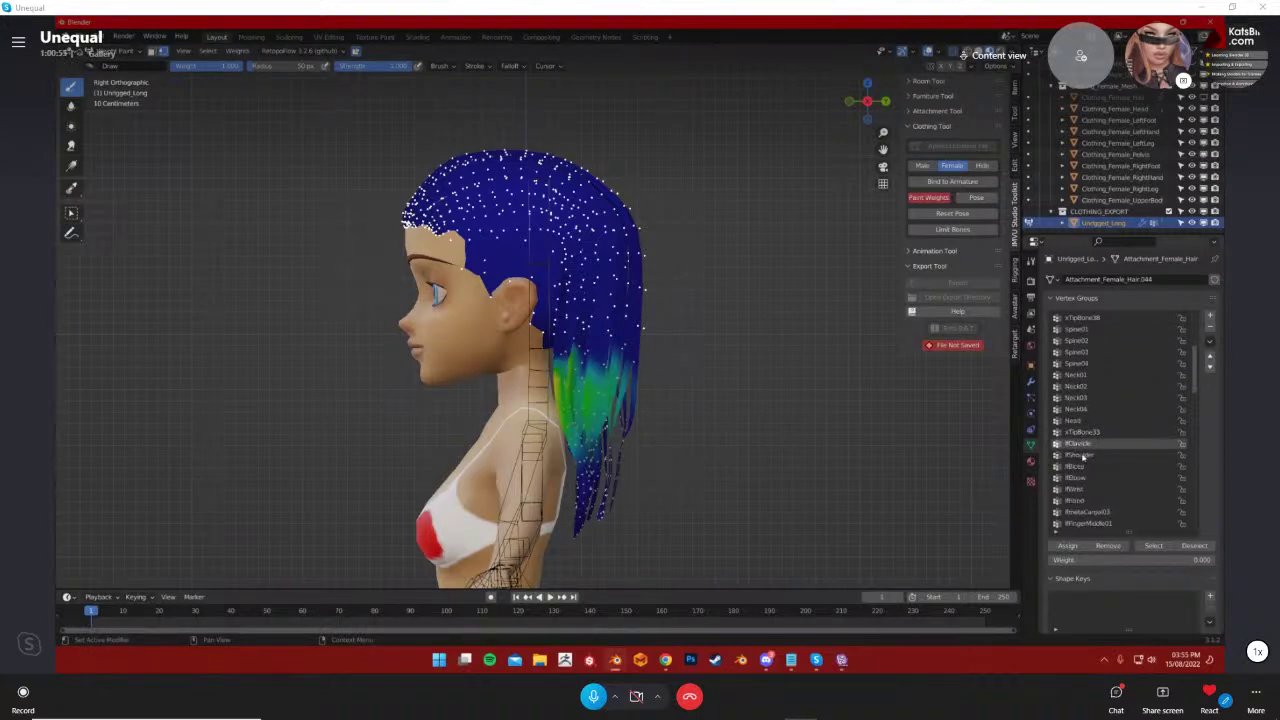
{"action": "left_click", "coordinate": [1082, 455]}
{"action": "left_click", "coordinate": [1076, 466]}
{"action": "left_click", "coordinate": [1075, 477]}
{"action": "left_click", "coordinate": [1074, 489]}
{"action": "left_click", "coordinate": [111, 50]}
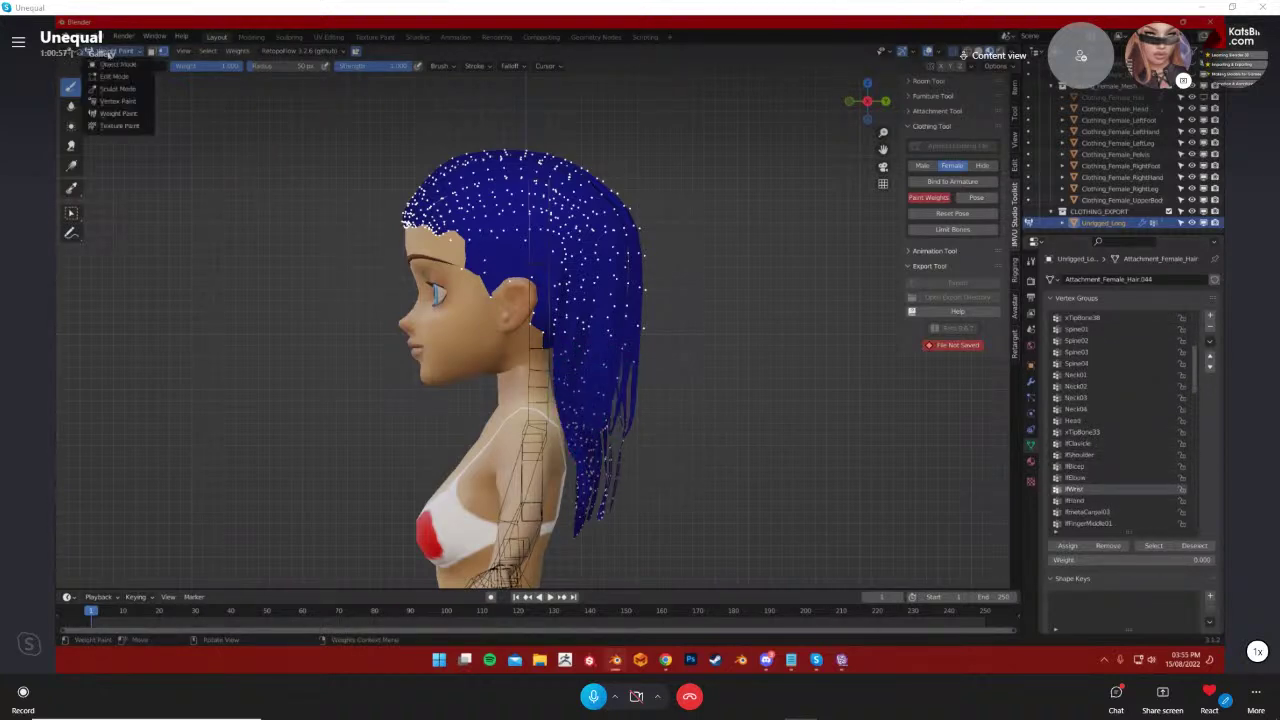
{"action": "scroll", "coordinate": [1196, 370], "scroll_direction": "up", "scroll_amount": 5}
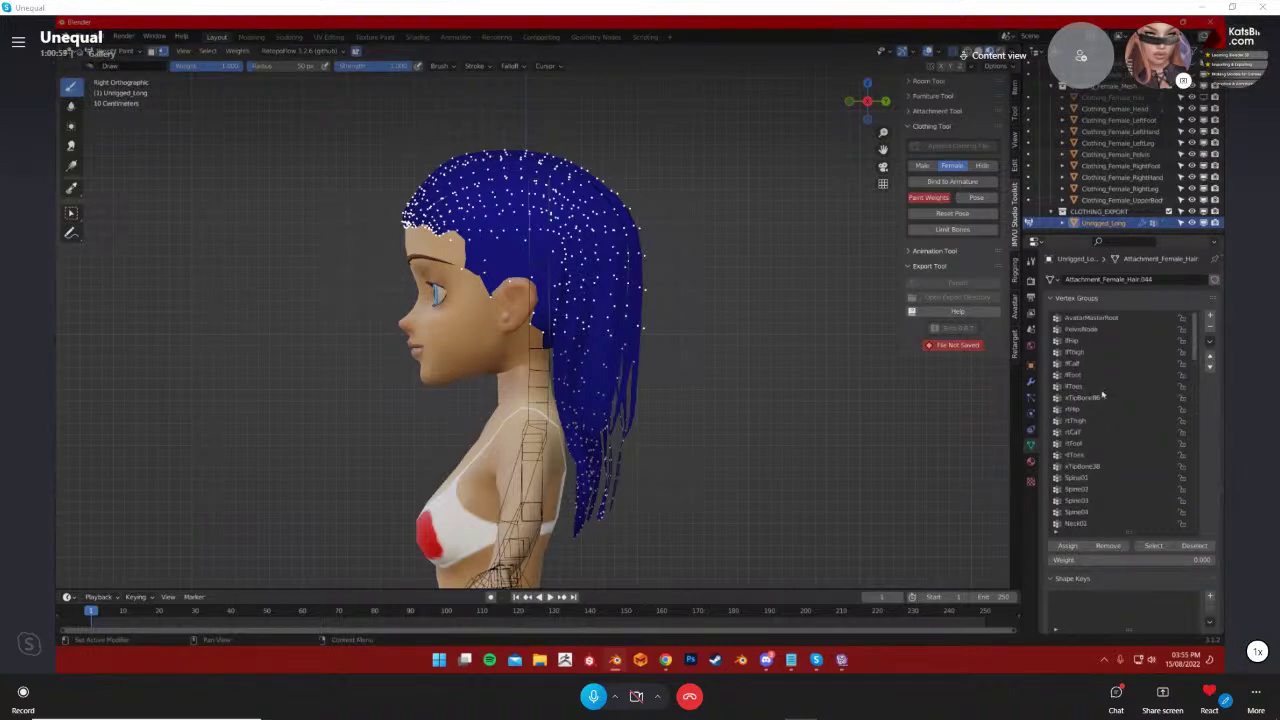
{"action": "middle_click_drag", "start_coordinate": [368, 298], "coordinate": [92, 305]}
{"action": "left_click", "coordinate": [1073, 341]}
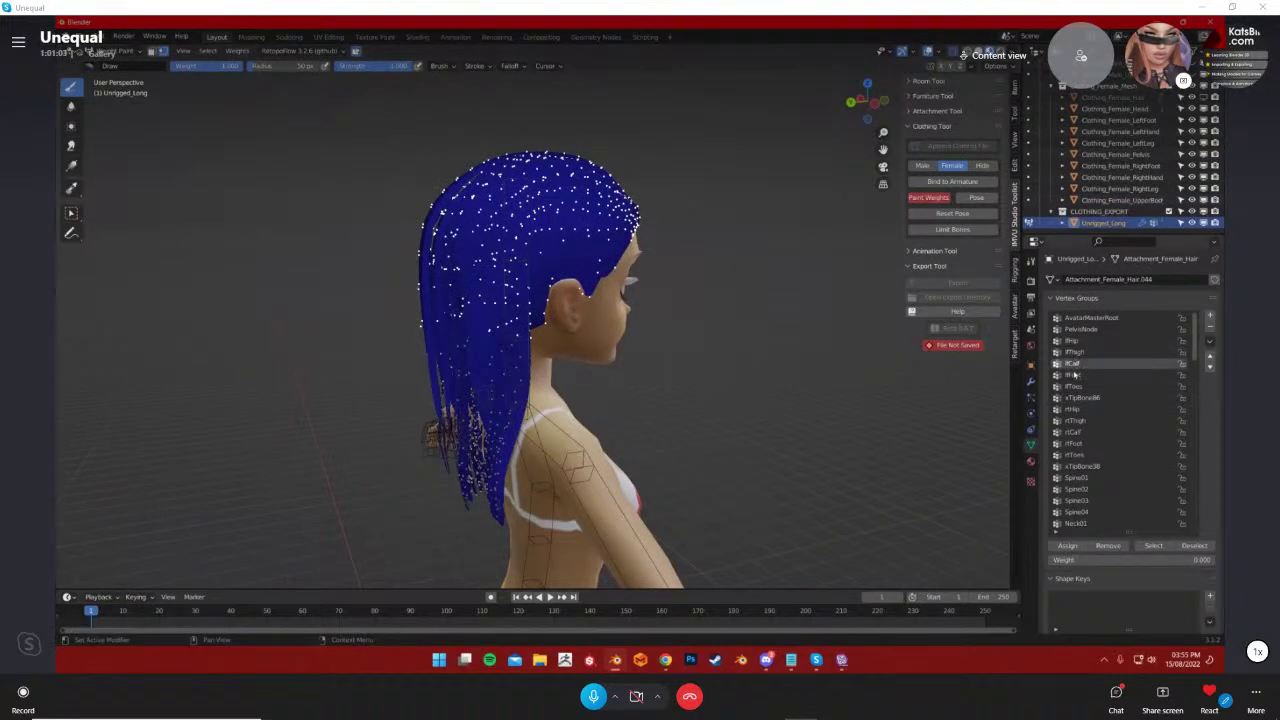
{"action": "left_click", "coordinate": [1073, 387]}
Return the hair mesh to Object Mode, select the avatar armature and put it in Pose Mode
{"action": "left_click", "coordinate": [106, 55]}
{"action": "left_click", "coordinate": [108, 76]}
{"action": "left_click", "coordinate": [106, 53]}
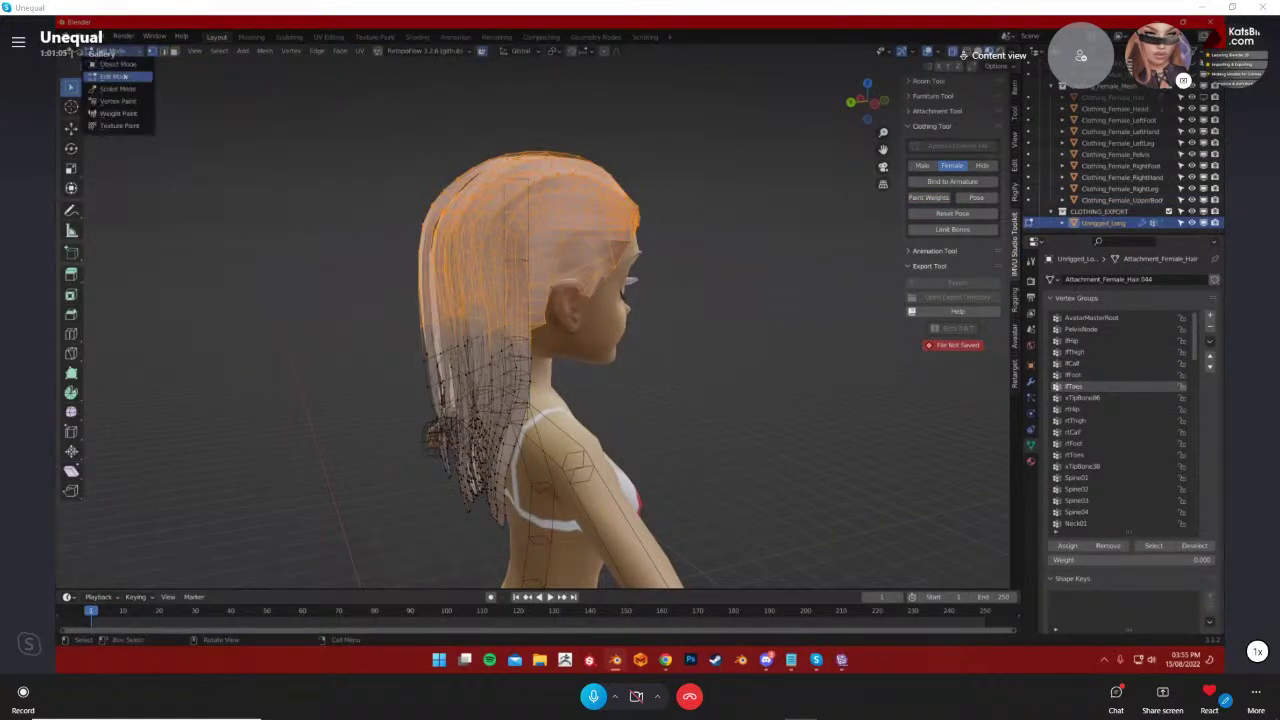
{"action": "left_click", "coordinate": [108, 65]}
{"action": "left_click", "coordinate": [262, 242]}
{"action": "scroll", "coordinate": [320, 292], "scroll_direction": "down", "scroll_amount": 3}
{"action": "middle_click_drag", "start_coordinate": [320, 292], "coordinate": [480, 318]}
{"action": "left_click", "coordinate": [443, 421]}
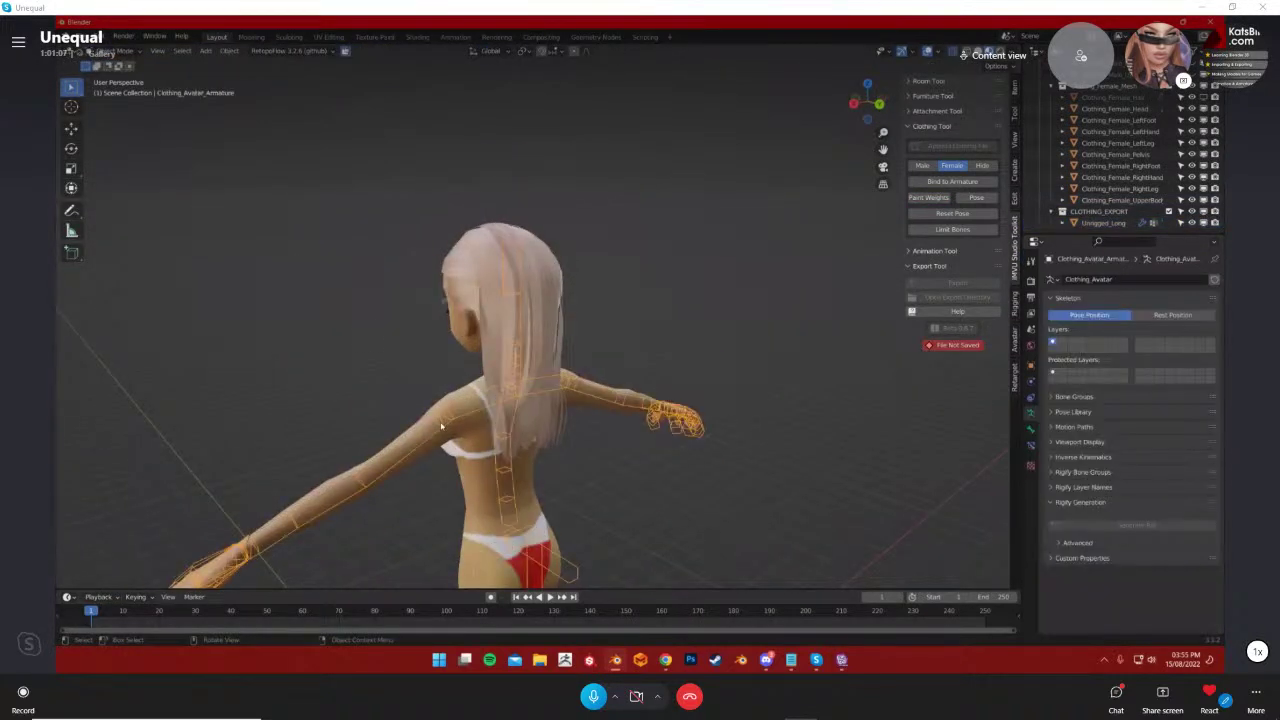
{"action": "left_click", "coordinate": [106, 52]}
{"action": "left_click", "coordinate": [115, 89]}
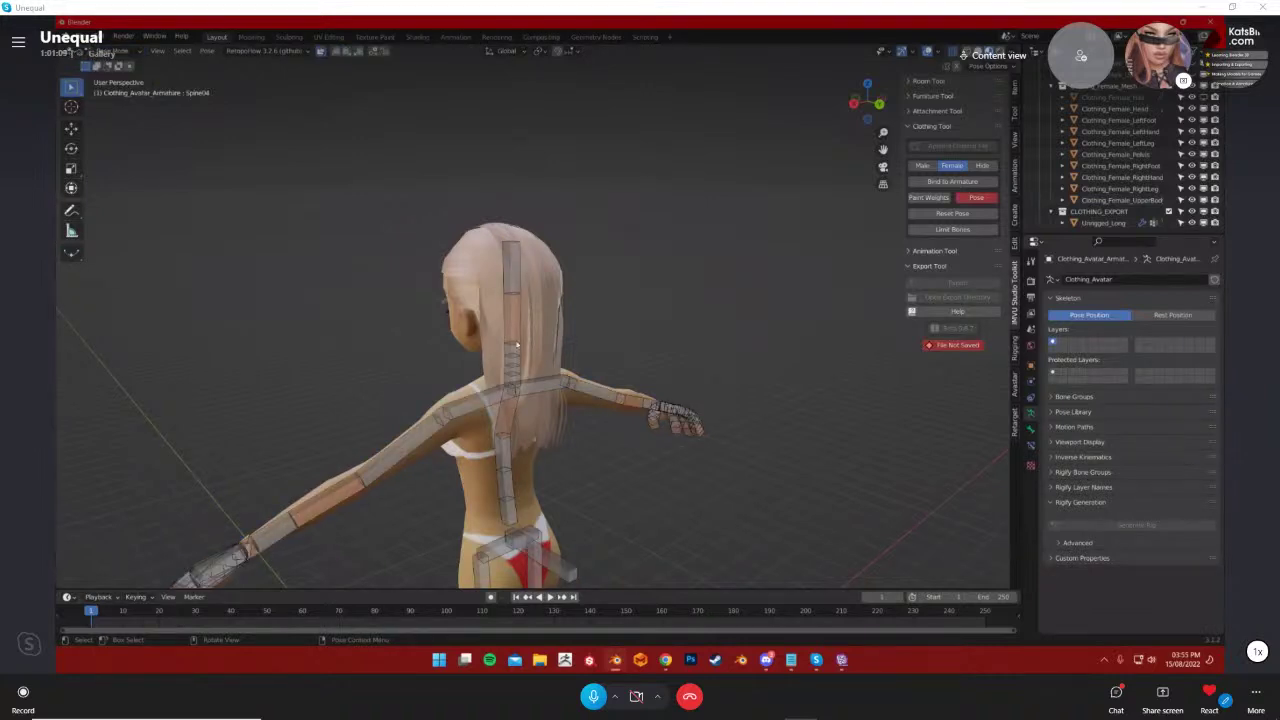
Rotate the Head bone sideways and forward to test how the hair follows, undoing each rotation
{"action": "left_click", "coordinate": [512, 318]}
{"action": "key", "text": "r"}
{"action": "left_click", "coordinate": [571, 325]}
{"action": "key", "text": "ctrl+z"}
{"action": "middle_click_drag", "start_coordinate": [631, 406], "coordinate": [714, 374]}
{"action": "key", "text": "r"}
{"action": "left_click", "coordinate": [623, 352]}
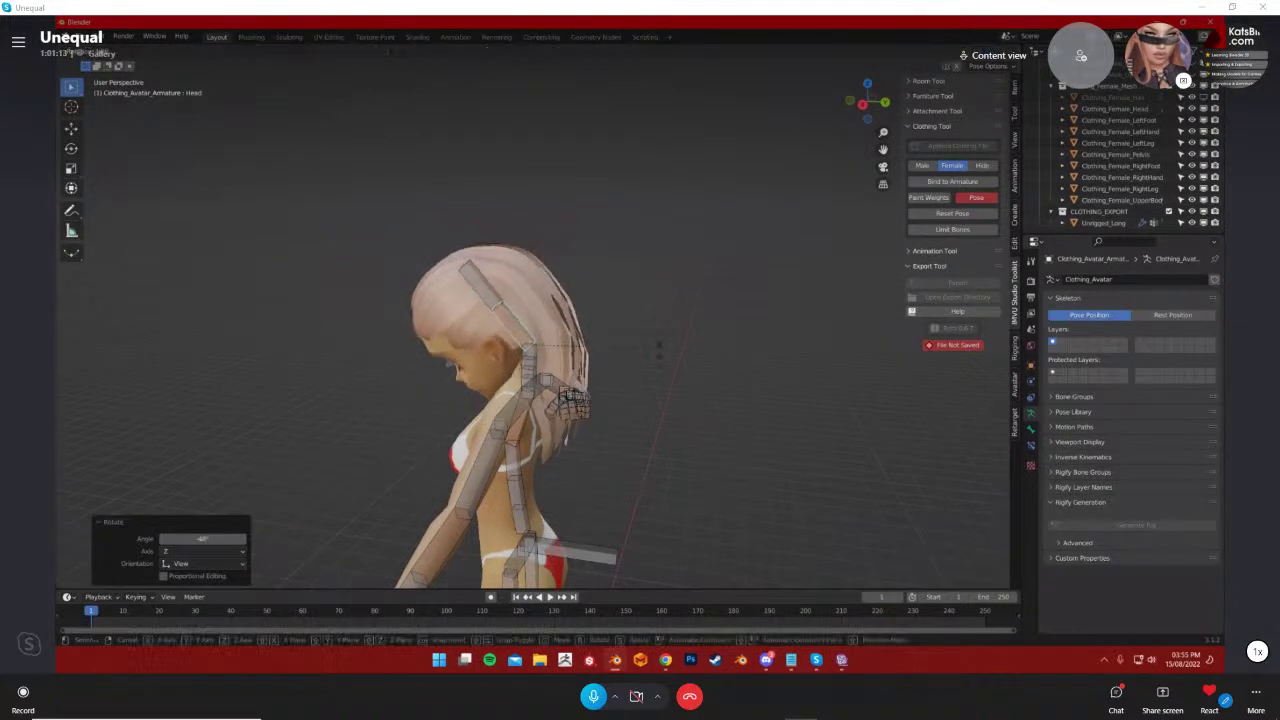
{"action": "key", "text": "ctrl+z"}
Return the armature to Object Mode, select the hair mesh and put it in Weight Paint mode
{"action": "left_click", "coordinate": [116, 51]}
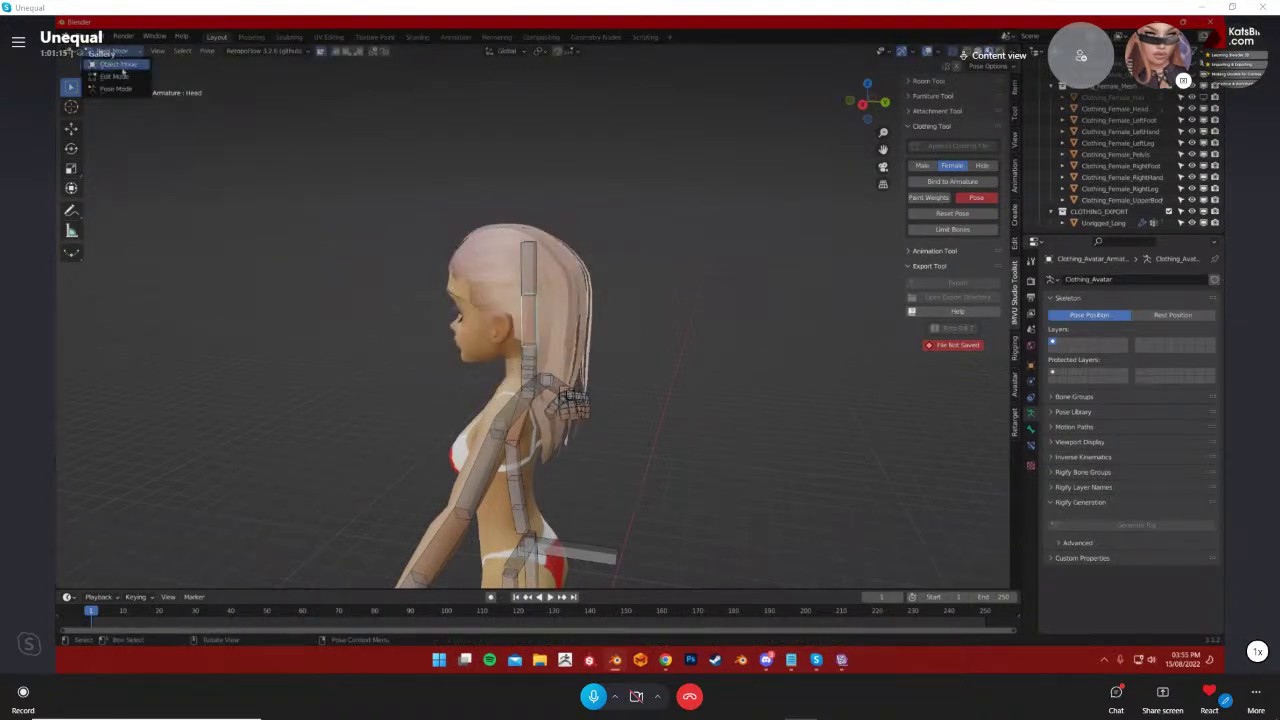
{"action": "left_click", "coordinate": [119, 64]}
{"action": "middle_click_drag", "start_coordinate": [640, 312], "coordinate": [531, 306]}
{"action": "left_click", "coordinate": [531, 306]}
{"action": "left_click", "coordinate": [100, 51]}
{"action": "left_click", "coordinate": [110, 125]}
Examine the hair's weights in the right leg groups and the spine groups up to Spine03
{"action": "middle_click_drag", "start_coordinate": [450, 380], "coordinate": [560, 370]}
{"action": "left_click", "coordinate": [1092, 398]}
{"action": "left_click", "coordinate": [1091, 409]}
{"action": "left_click", "coordinate": [1090, 420]}
{"action": "left_click", "coordinate": [1086, 443]}
{"action": "left_click", "coordinate": [1087, 466]}
{"action": "left_click", "coordinate": [1088, 489]}
{"action": "left_click", "coordinate": [1088, 500]}
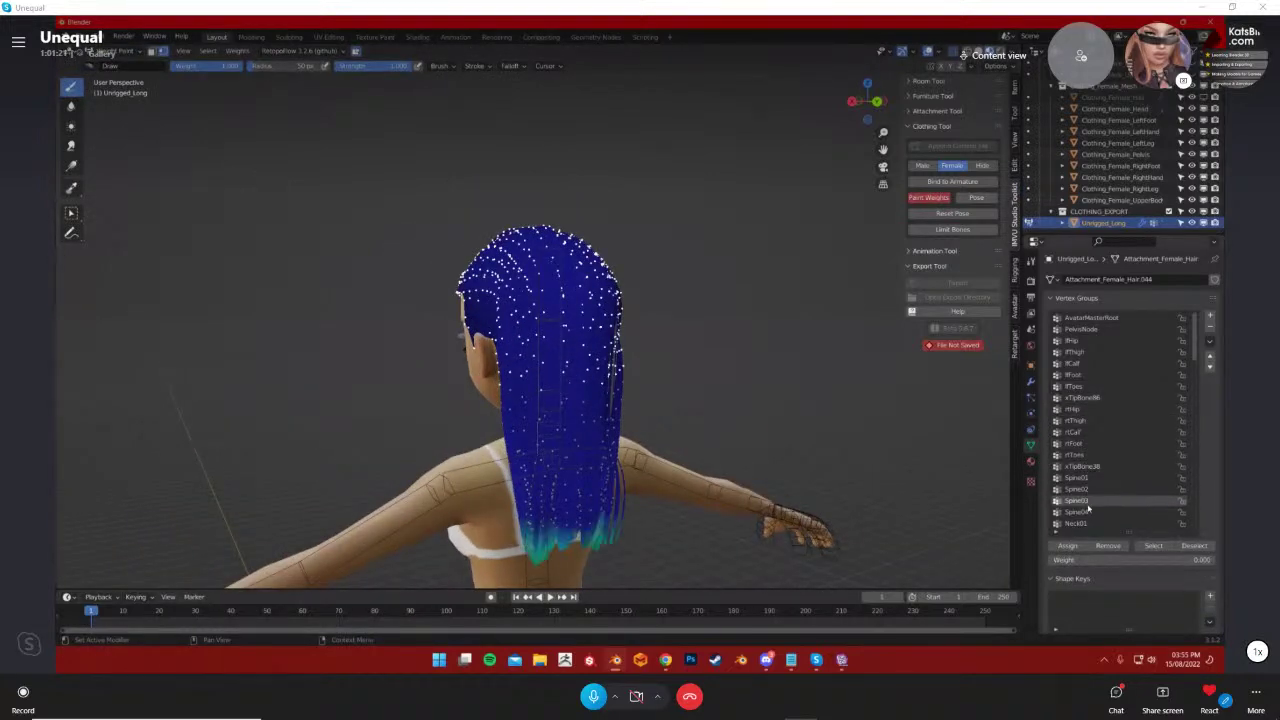
Examine the Spine04 weights on the back of the hair up close and compare them with the lower spine groups
{"action": "middle_click_drag", "start_coordinate": [629, 438], "coordinate": [623, 282], "text": "shift"}
{"action": "scroll", "coordinate": [623, 282], "scroll_direction": "up", "scroll_amount": 3}
{"action": "left_click", "coordinate": [1085, 512]}
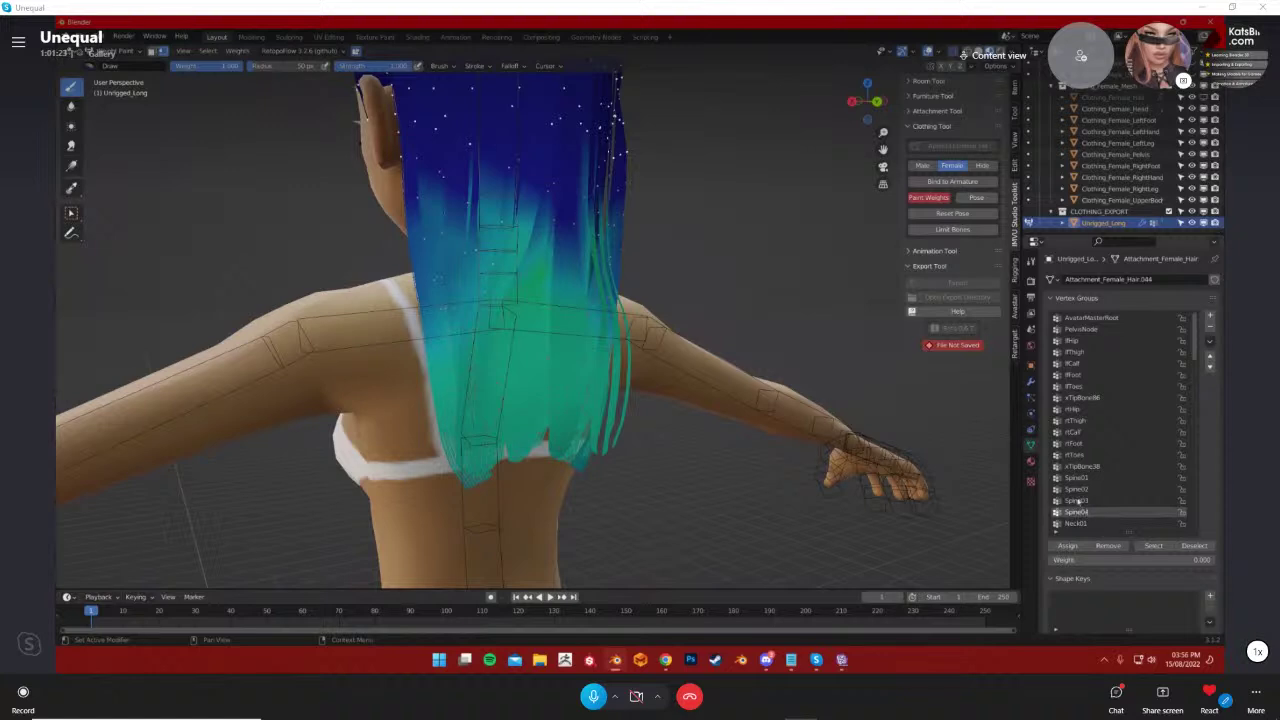
{"action": "middle_click_drag", "start_coordinate": [545, 189], "coordinate": [514, 204]}
{"action": "middle_click_drag", "start_coordinate": [707, 323], "coordinate": [563, 318]}
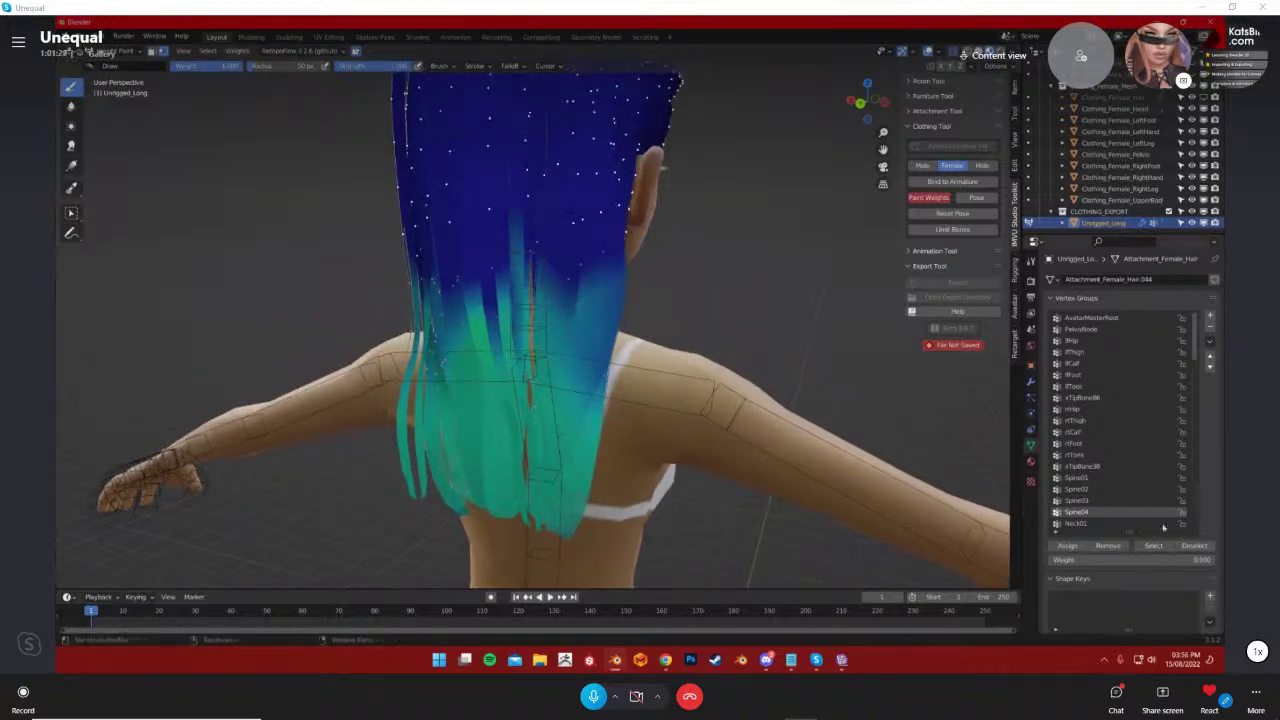
{"action": "left_click", "coordinate": [1086, 500]}
{"action": "left_click", "coordinate": [1084, 489]}
{"action": "left_click", "coordinate": [1082, 477]}
{"action": "left_click", "coordinate": [1081, 466]}
{"action": "left_click", "coordinate": [1080, 455]}
{"action": "scroll", "coordinate": [1080, 455], "scroll_direction": "down", "scroll_amount": 5}
Smooth the hair's Neck04 weights for the active group only, with factor 0.500 and 1 iteration
{"action": "left_click", "coordinate": [1082, 445]}
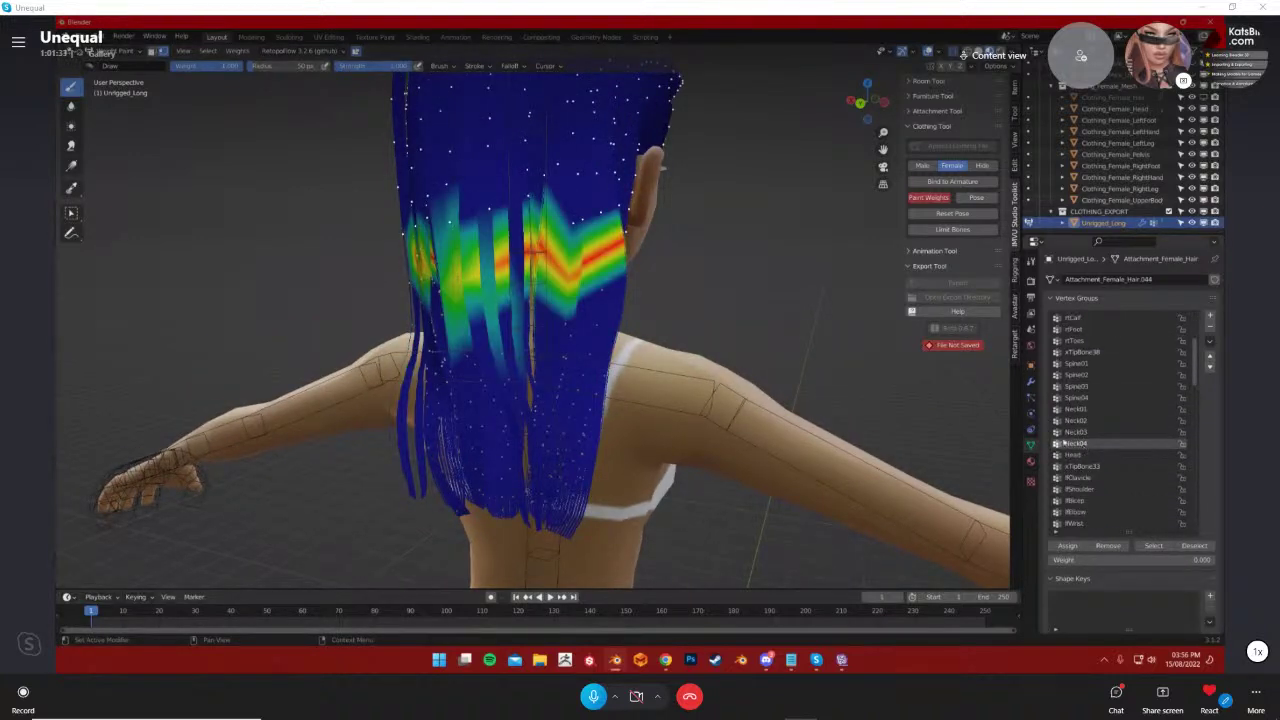
{"action": "middle_click_drag", "start_coordinate": [540, 260], "coordinate": [601, 336], "text": "shift"}
{"action": "left_click", "coordinate": [236, 50]}
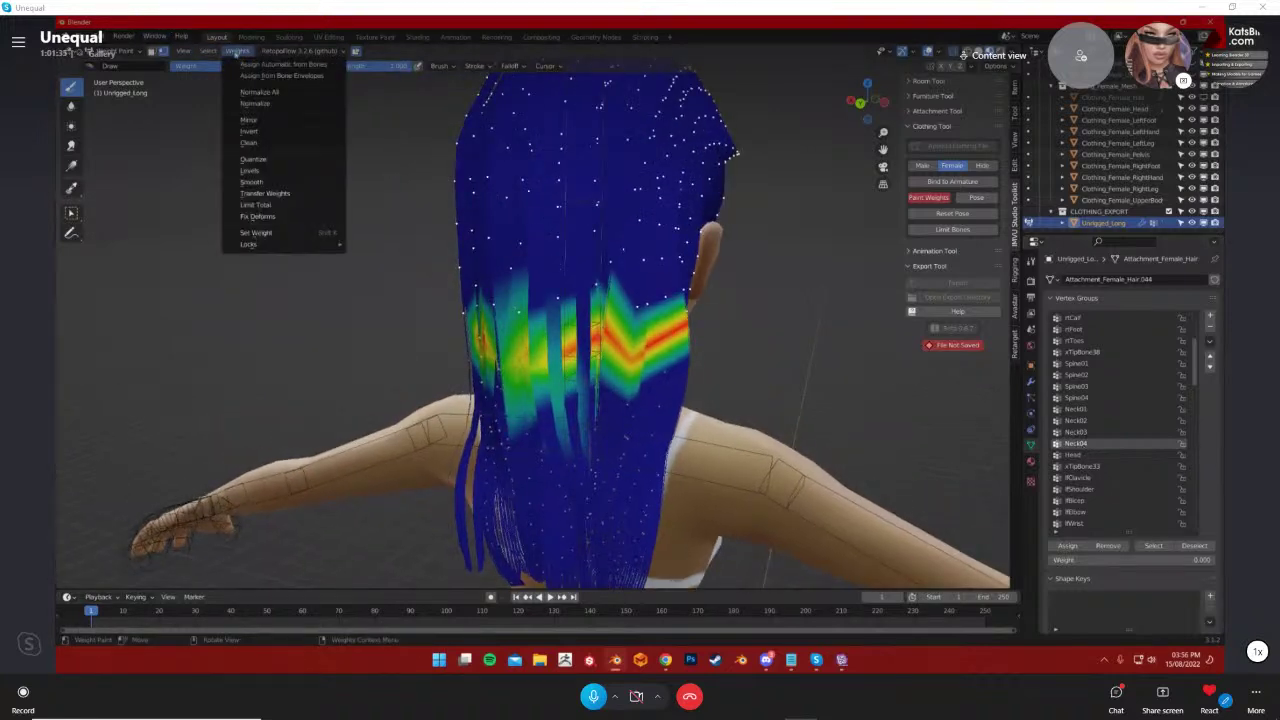
{"action": "left_click", "coordinate": [252, 182]}
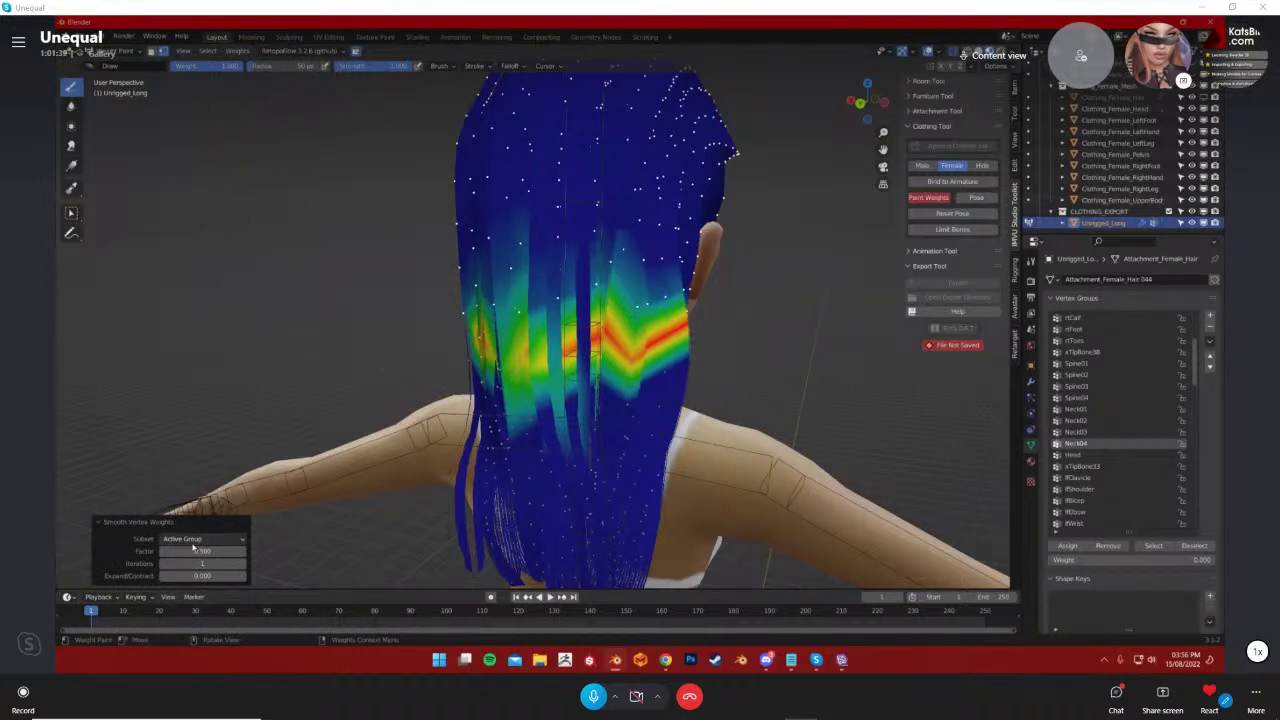
{"action": "left_click", "coordinate": [240, 564]}
{"action": "left_click", "coordinate": [164, 564]}
Examine the hair's weights in the Neck01, Neck02 and Neck03 groups from the back and side
{"action": "left_click", "coordinate": [1078, 456]}
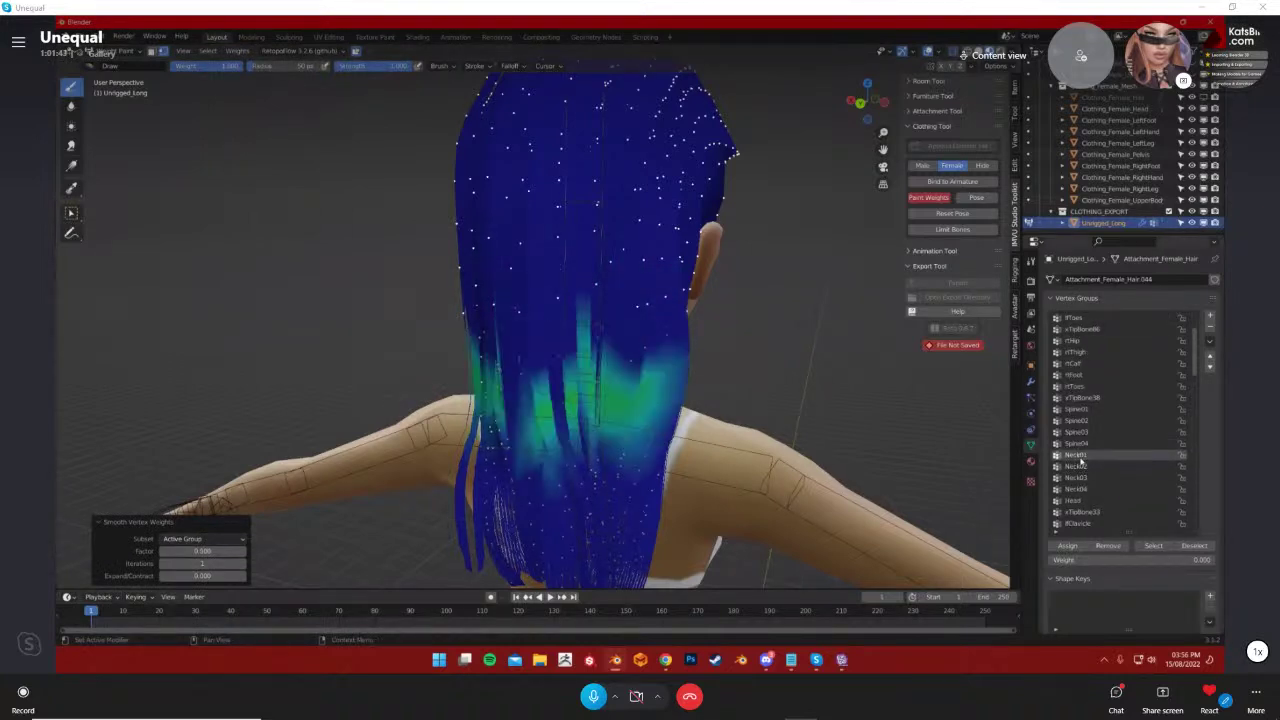
{"action": "middle_click_drag", "start_coordinate": [651, 401], "coordinate": [766, 406]}
{"action": "left_click", "coordinate": [1080, 467]}
{"action": "left_click", "coordinate": [1080, 479]}
{"action": "left_click", "coordinate": [1080, 469]}
{"action": "middle_click_drag", "start_coordinate": [939, 457], "coordinate": [1005, 457]}
{"action": "middle_click_drag", "start_coordinate": [680, 470], "coordinate": [447, 350]}
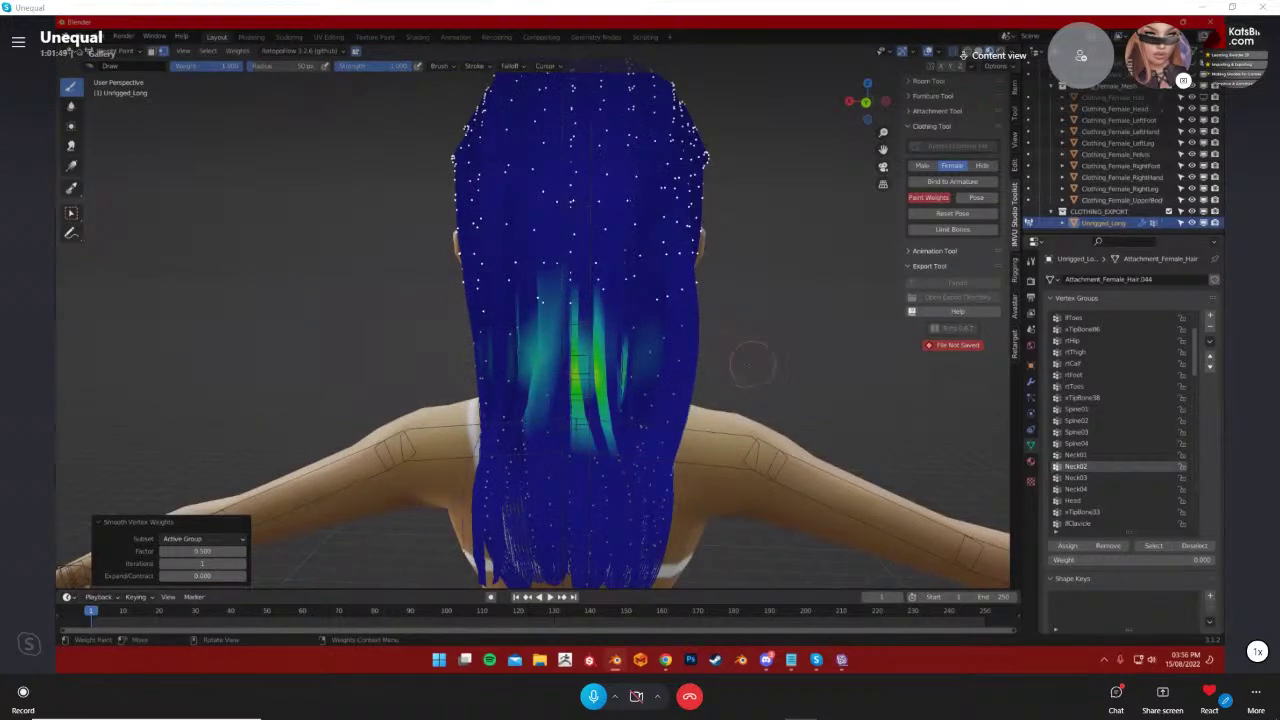
{"action": "middle_click_drag", "start_coordinate": [752, 365], "coordinate": [520, 368]}
Return the hair mesh to Object Mode, select the avatar armature and put it in Pose Mode
{"action": "left_click", "coordinate": [112, 49]}
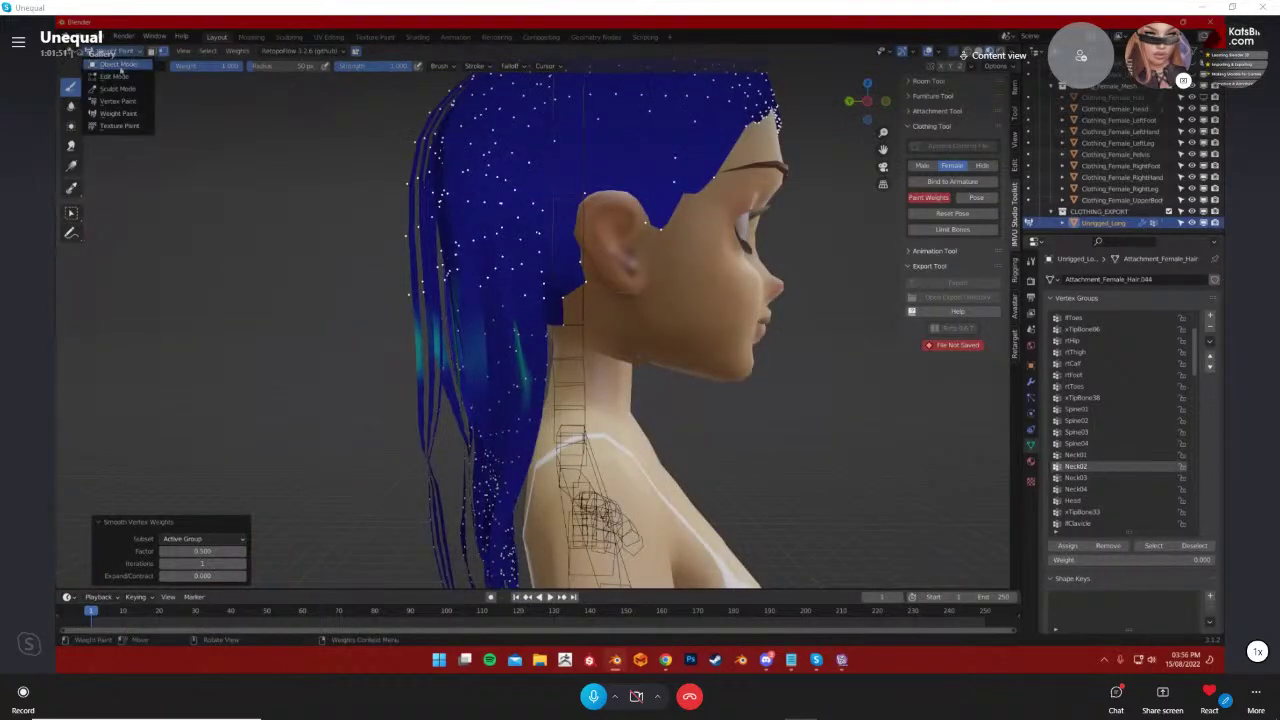
{"action": "left_click", "coordinate": [120, 64]}
{"action": "left_click", "coordinate": [286, 266]}
{"action": "scroll", "coordinate": [286, 266], "scroll_direction": "down", "scroll_amount": 4}
{"action": "left_click", "coordinate": [563, 208]}
{"action": "left_click", "coordinate": [563, 208]}
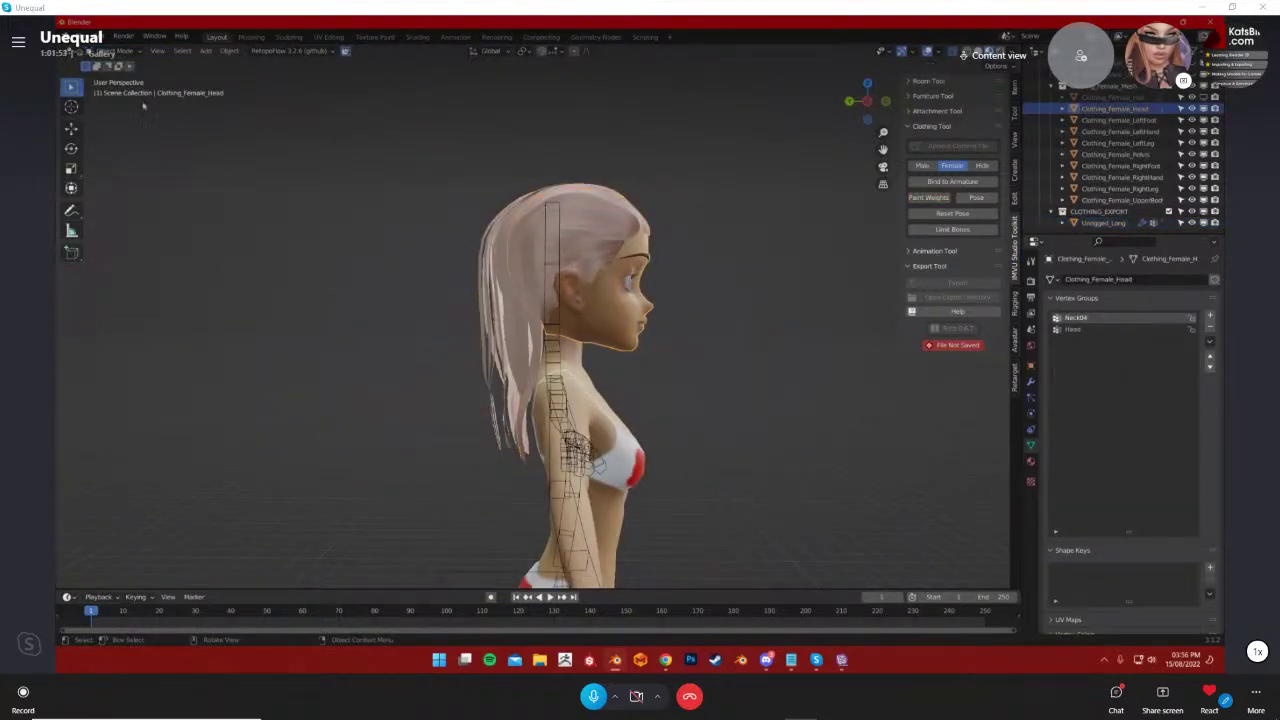
{"action": "left_click", "coordinate": [588, 522]}
{"action": "left_click", "coordinate": [577, 503]}
{"action": "left_click", "coordinate": [110, 52]}
{"action": "left_click", "coordinate": [112, 89]}
Rotate the Head bone and the Neck03 bone in turn to test the smoothed hair, resetting each rotation
{"action": "key", "text": "r"}
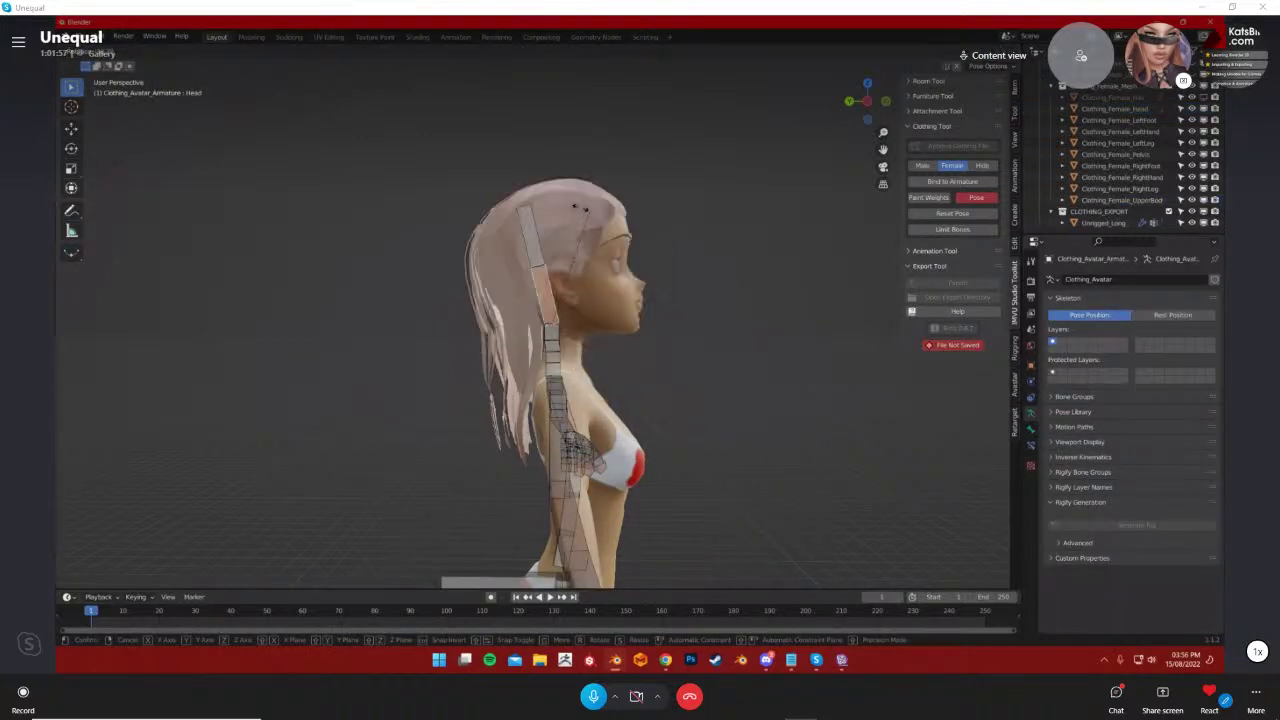
{"action": "left_click", "coordinate": [650, 280]}
{"action": "middle_click_drag", "start_coordinate": [650, 280], "coordinate": [676, 366]}
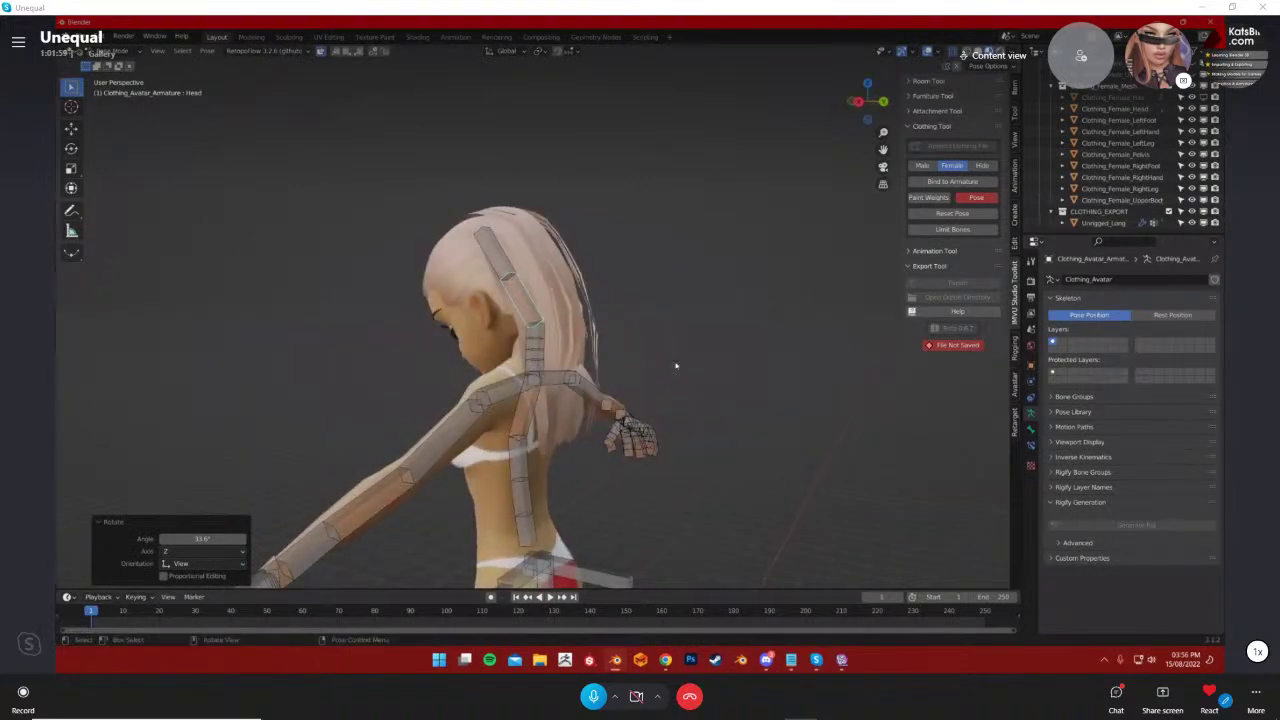
{"action": "key", "text": "ctrl+z"}
{"action": "key", "text": "r"}
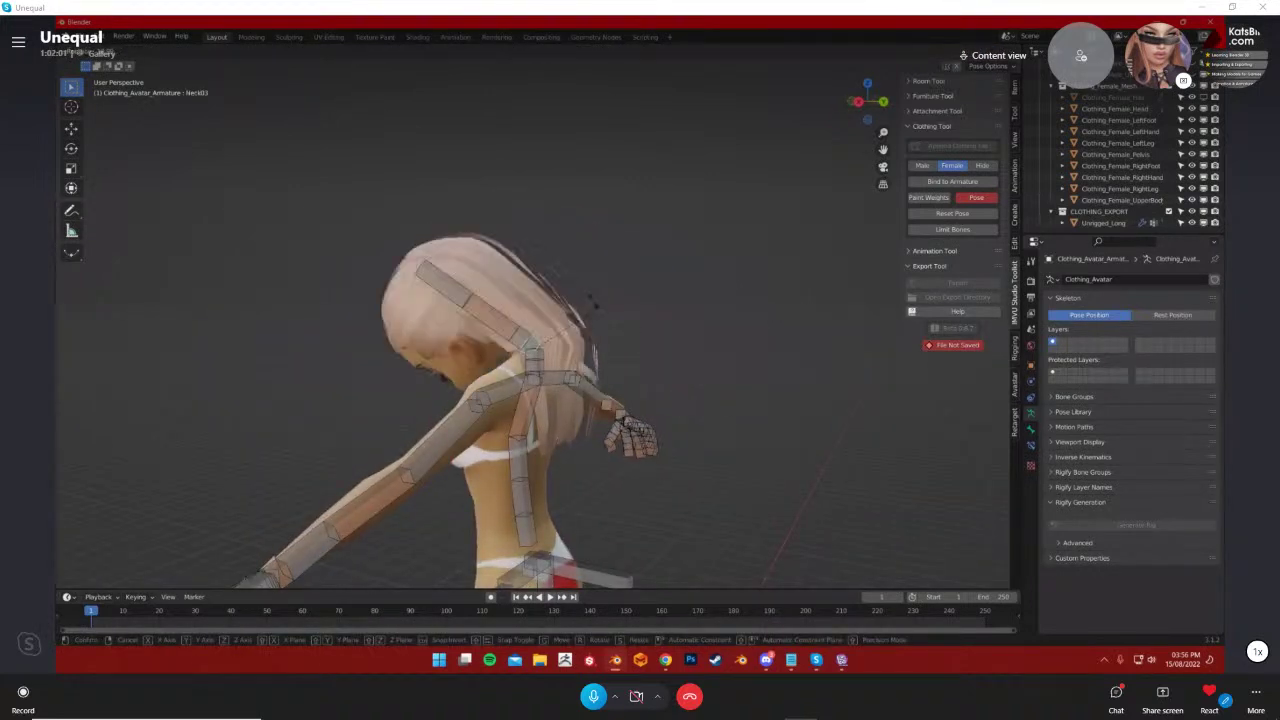
{"action": "left_click", "coordinate": [656, 348]}
{"action": "key", "text": "alt+r"}
Test forward rotations of the Neck03, Neck02 and lower neck bones in the left side view, reverting each one
{"action": "key", "text": "ctrl+KP_3"}
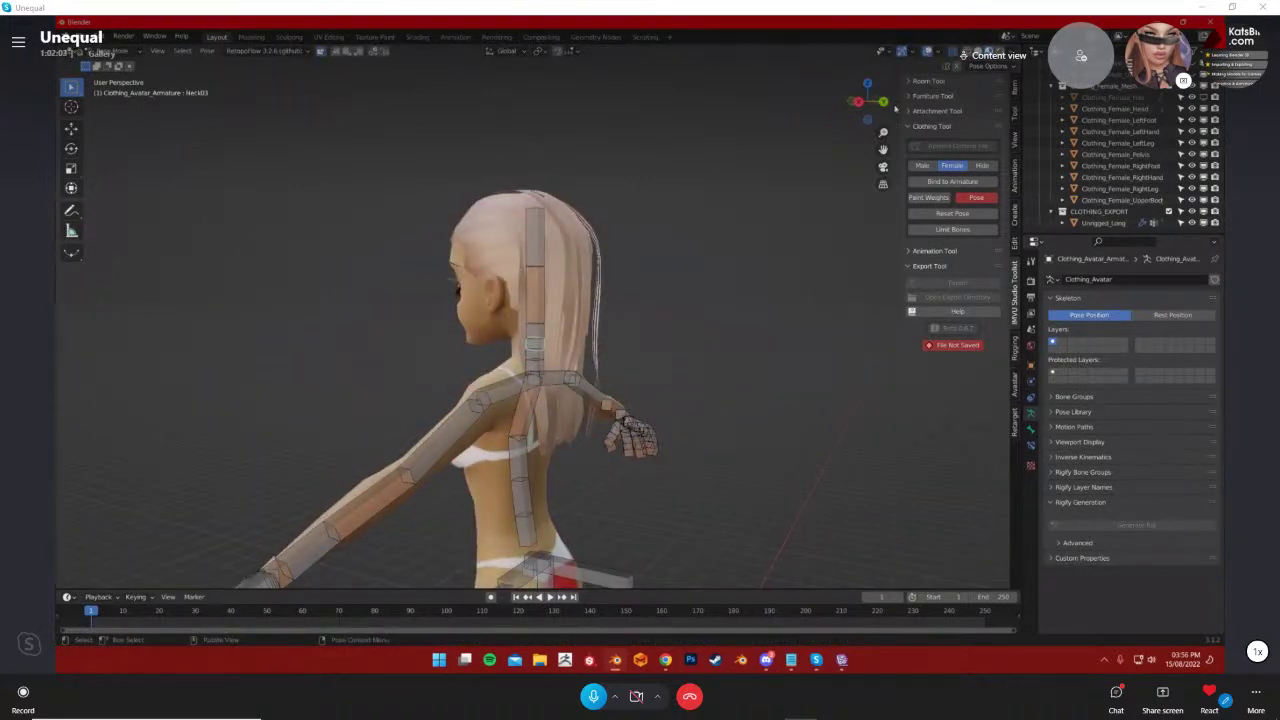
{"action": "scroll", "coordinate": [680, 357], "scroll_direction": "up", "scroll_amount": 3}
{"action": "key", "text": "r"}
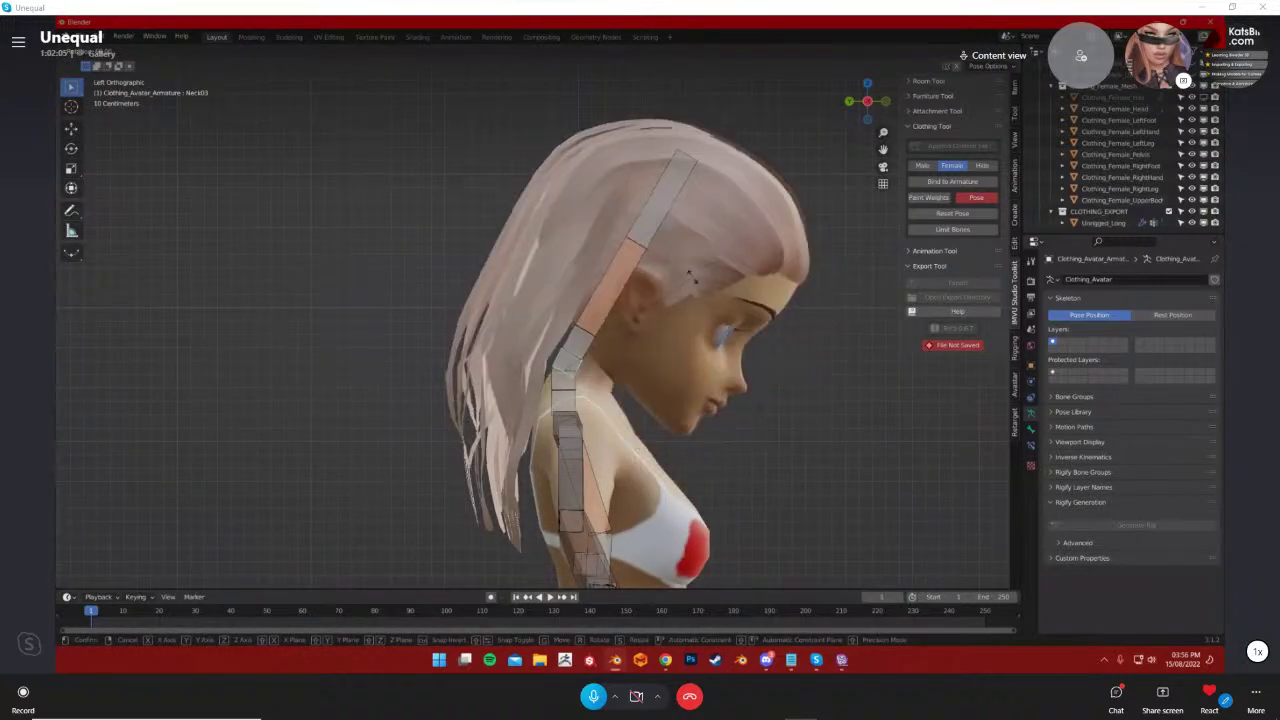
{"action": "right_click", "coordinate": [660, 260]}
{"action": "key", "text": "r"}
{"action": "left_click", "coordinate": [700, 360]}
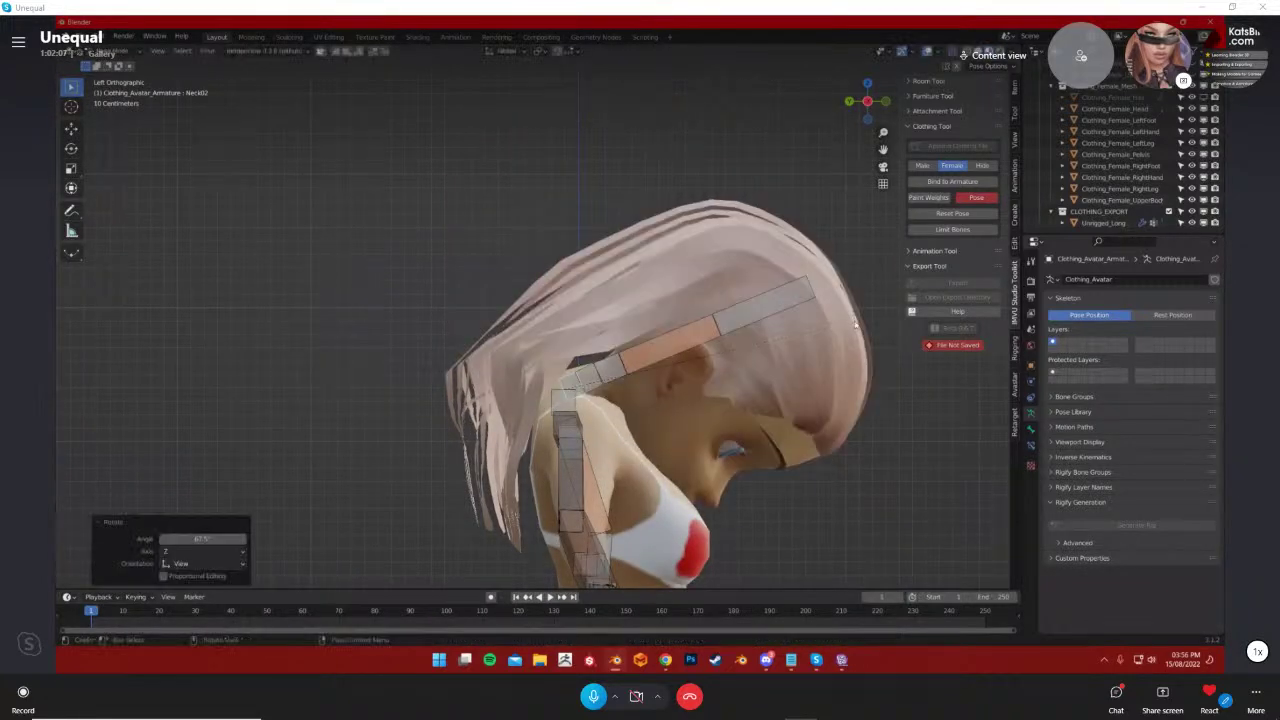
{"action": "key", "text": "ctrl+z"}
{"action": "left_click", "coordinate": [563, 400]}
{"action": "key", "text": "r"}
{"action": "right_click", "coordinate": [590, 170]}
Put the armature back in Object Mode, select the hair mesh and switch it to Weight Paint mode
{"action": "left_click", "coordinate": [115, 51]}
{"action": "left_click", "coordinate": [120, 64]}
{"action": "middle_click_drag", "start_coordinate": [357, 211], "coordinate": [426, 229], "text": "shift"}
{"action": "left_click", "coordinate": [530, 250]}
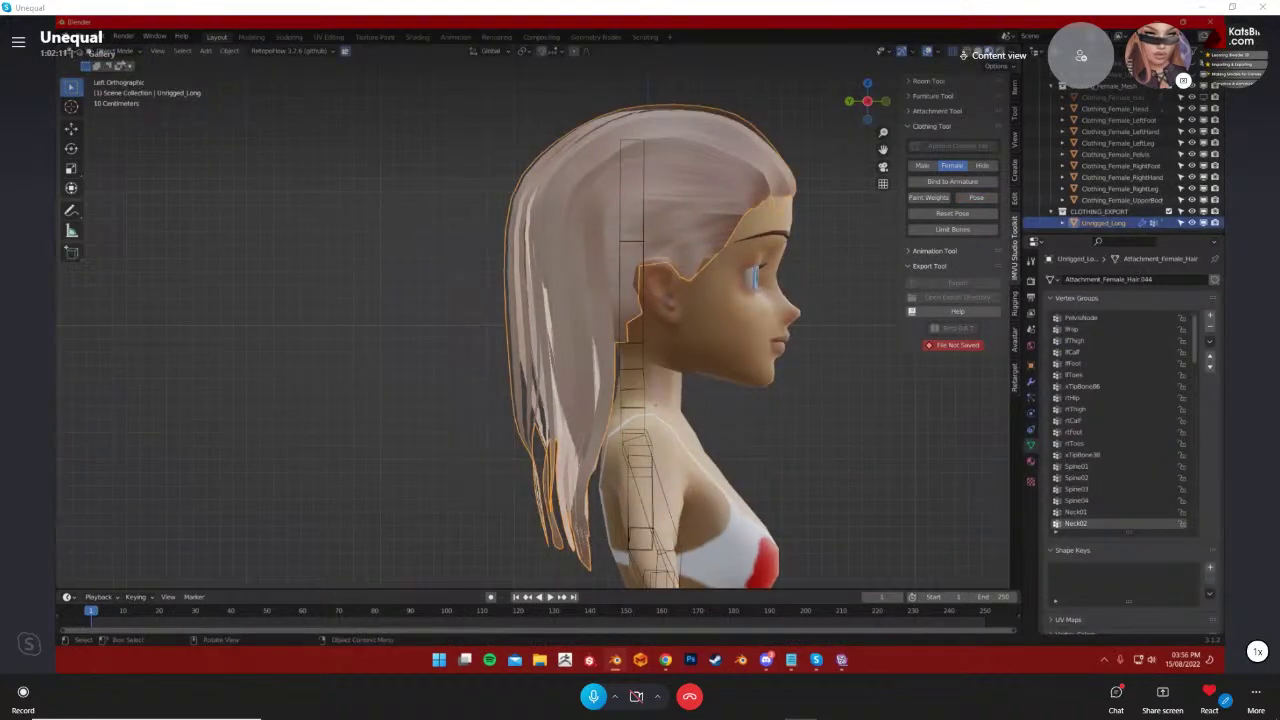
{"action": "left_click", "coordinate": [117, 52]}
{"action": "left_click", "coordinate": [118, 113]}
Examine the hair's weights from Neck01 down through the spine groups to Spine01
{"action": "scroll", "coordinate": [565, 345], "scroll_direction": "up", "scroll_amount": 3}
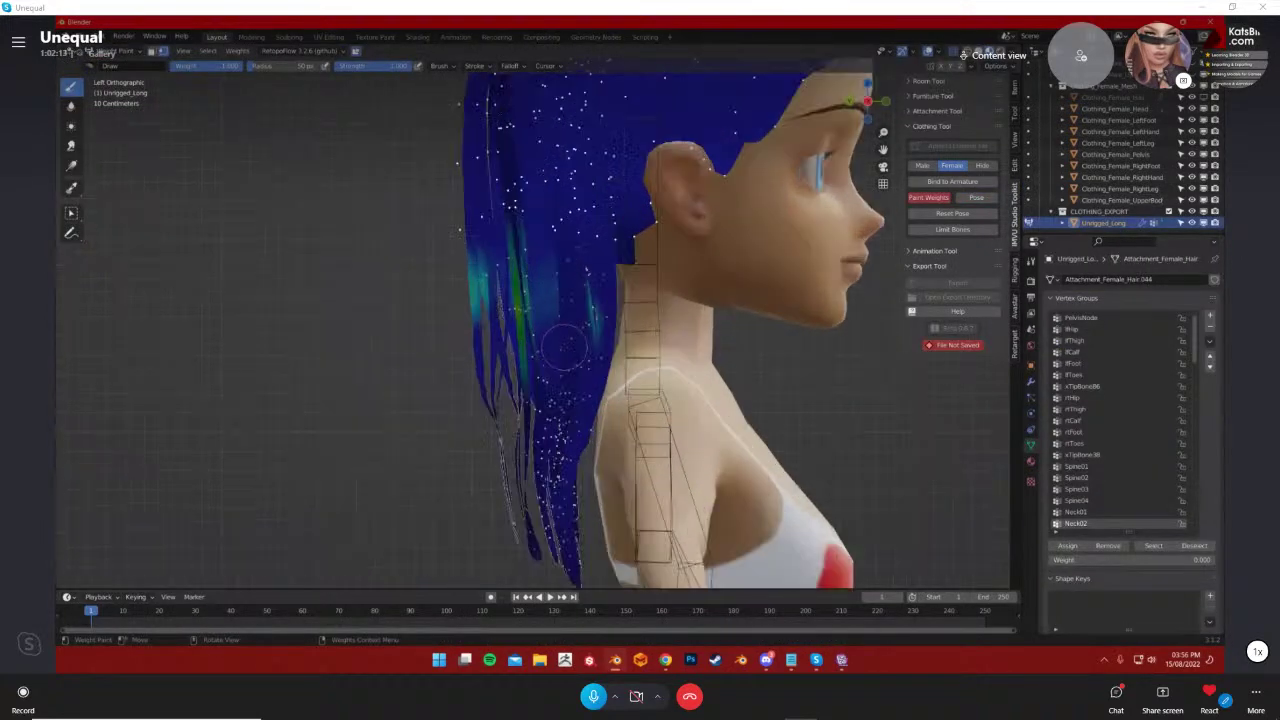
{"action": "left_click", "coordinate": [1080, 512]}
{"action": "left_click", "coordinate": [1079, 500]}
{"action": "left_click", "coordinate": [1079, 489]}
{"action": "left_click", "coordinate": [1080, 478]}
{"action": "left_click", "coordinate": [1080, 466]}
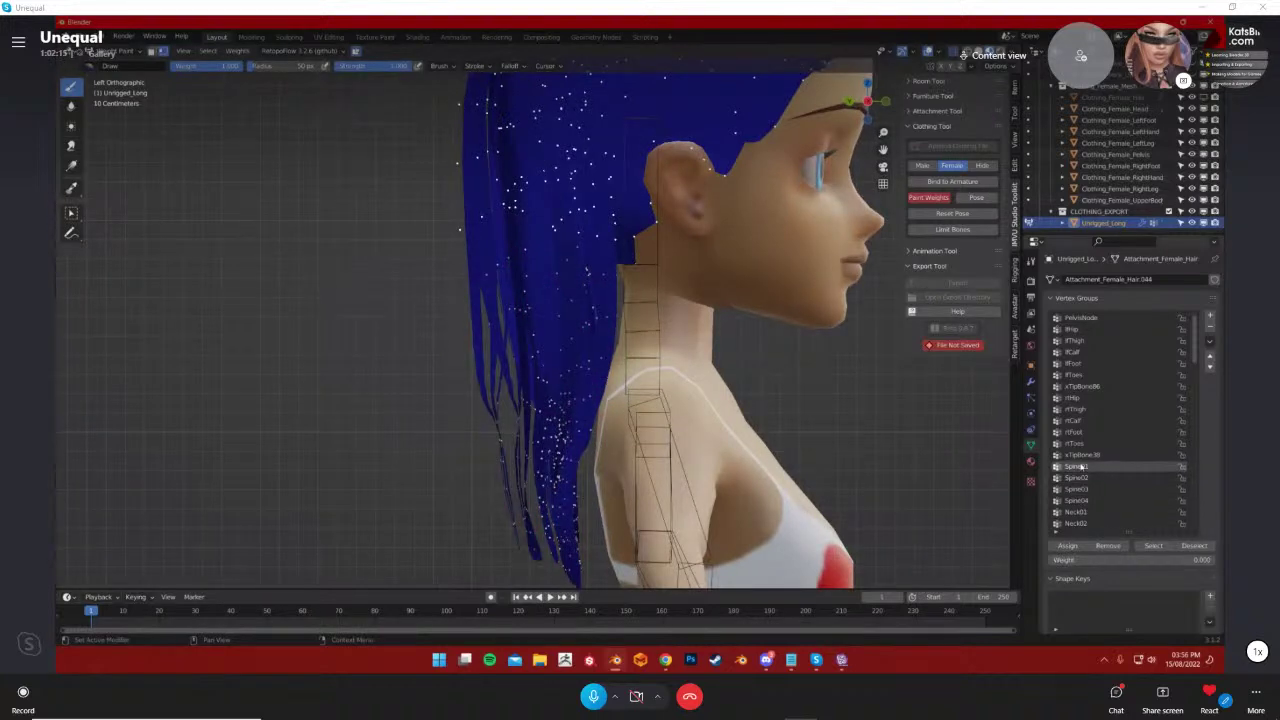
{"action": "scroll", "coordinate": [1070, 366], "scroll_direction": "down", "scroll_amount": 4}
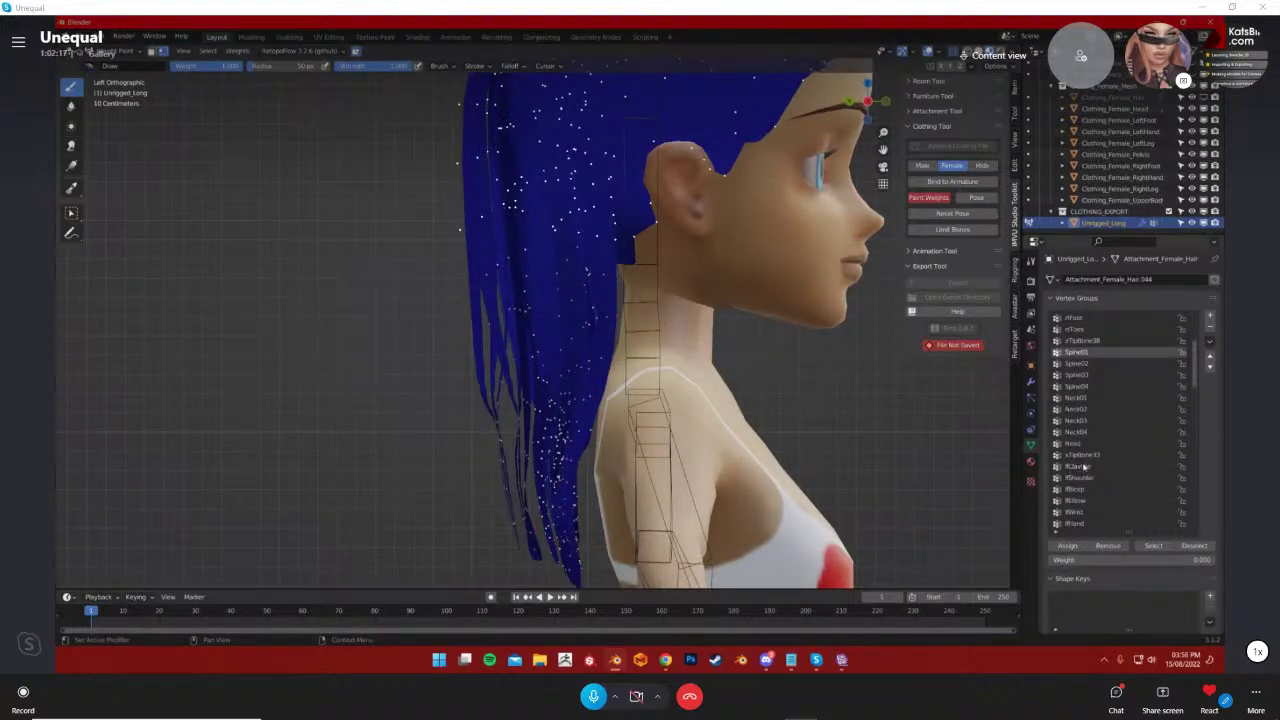
Make Head the active vertex group and put the hair mesh in Edit Mode, framing its lower strands
{"action": "left_click", "coordinate": [1075, 443]}
{"action": "key", "text": "Tab"}
{"action": "middle_click_drag", "start_coordinate": [584, 371], "coordinate": [588, 301], "text": "shift"}
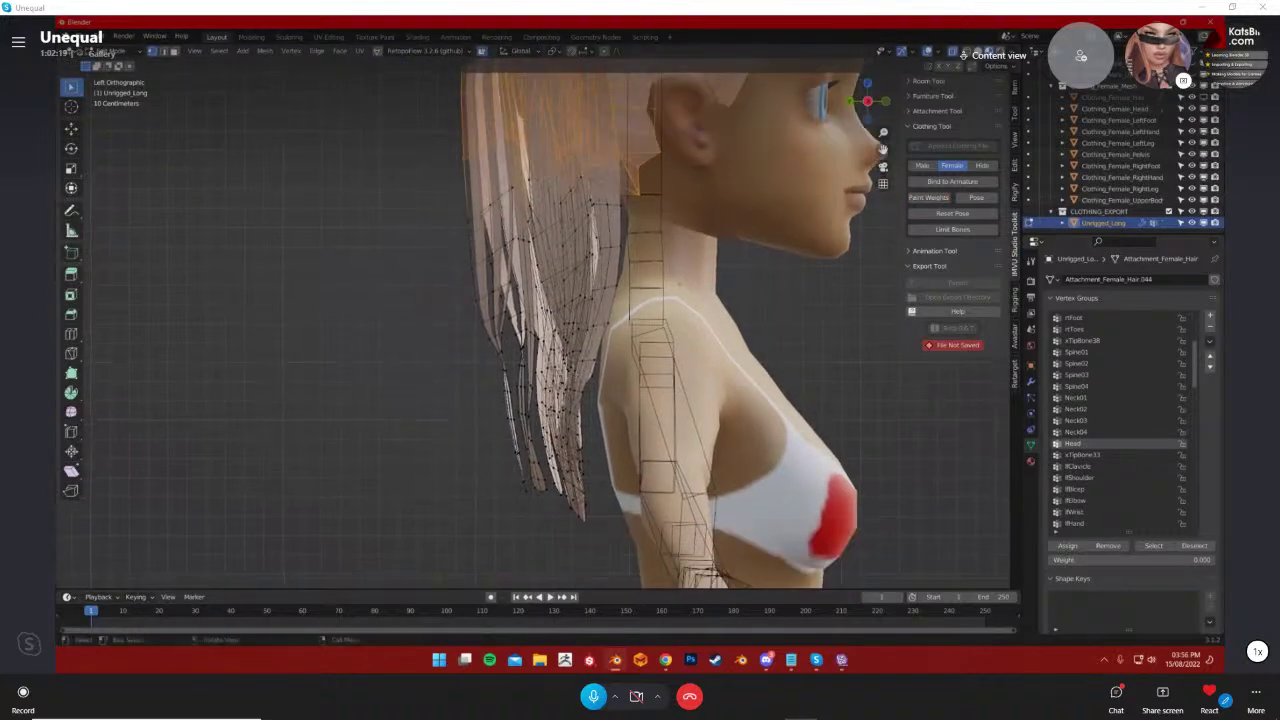
Invert the hair's vertex selection onto the lower strands and, in Weight Paint mode, assign them a Head weight of 0.000
{"action": "left_click", "coordinate": [215, 51]}
{"action": "left_click", "coordinate": [276, 88]}
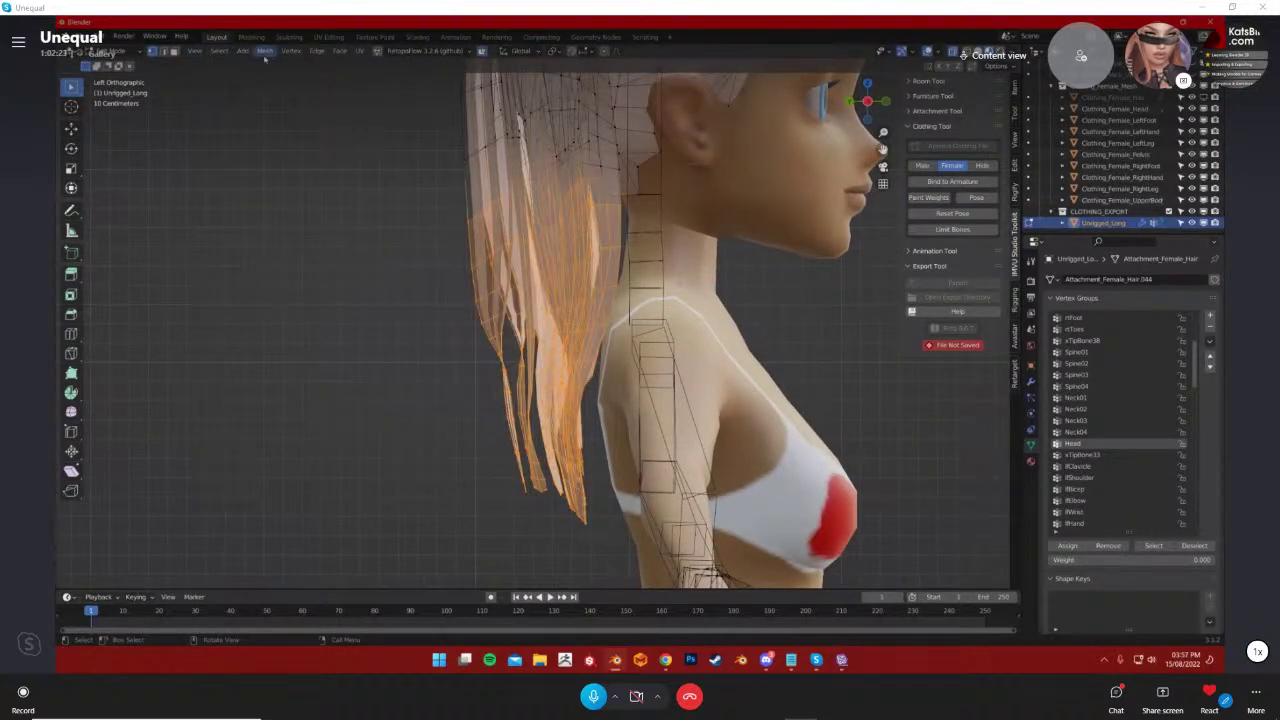
{"action": "left_click", "coordinate": [108, 51]}
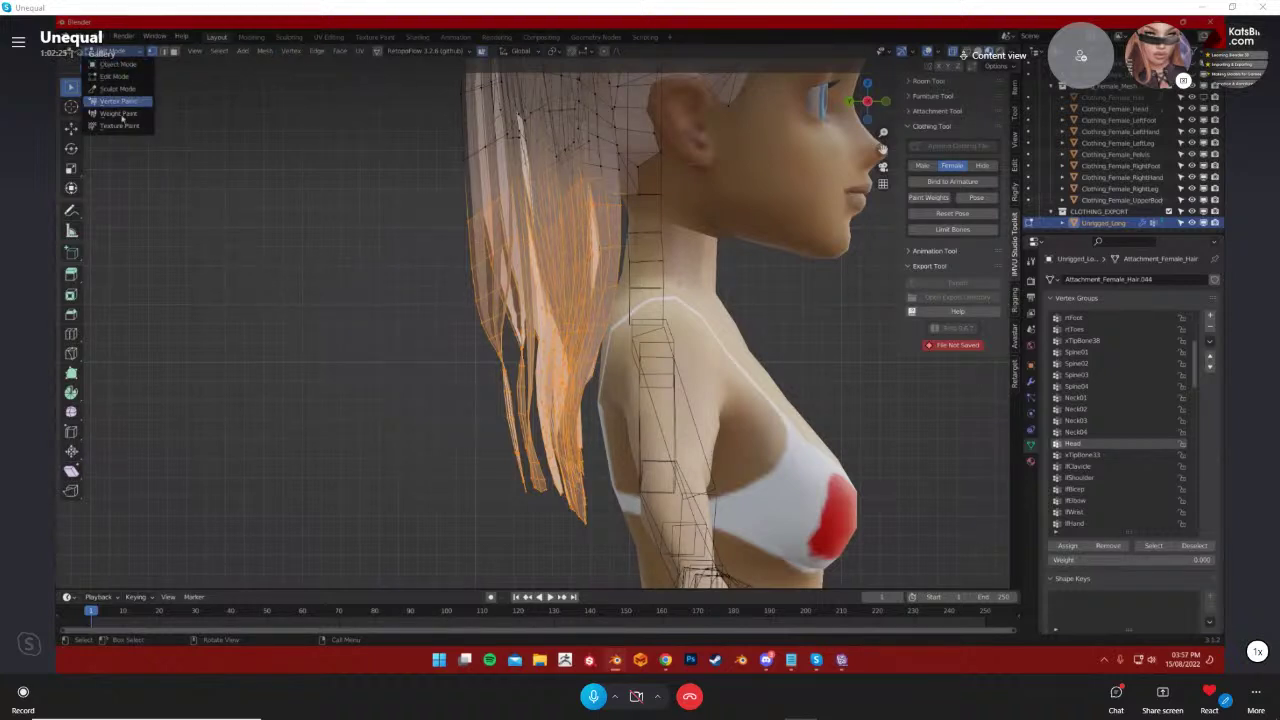
{"action": "left_click", "coordinate": [112, 125]}
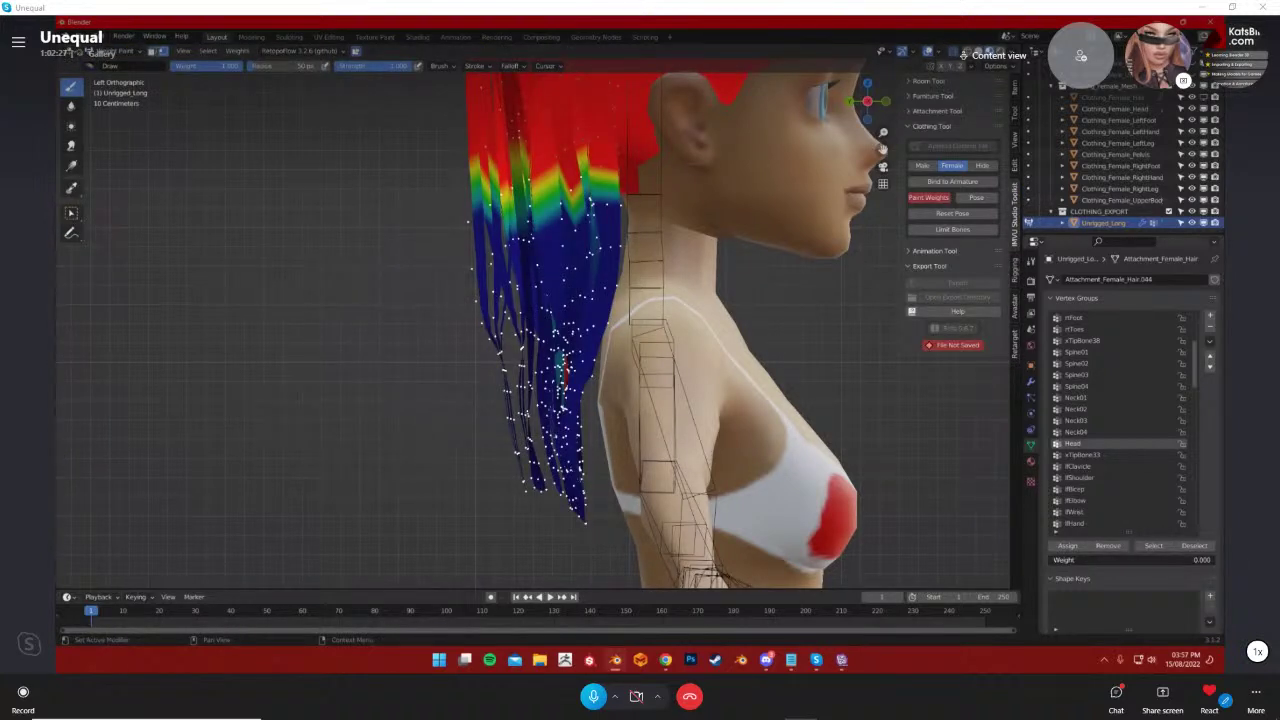
{"action": "key", "text": "Return"}
{"action": "left_click", "coordinate": [1066, 546]}
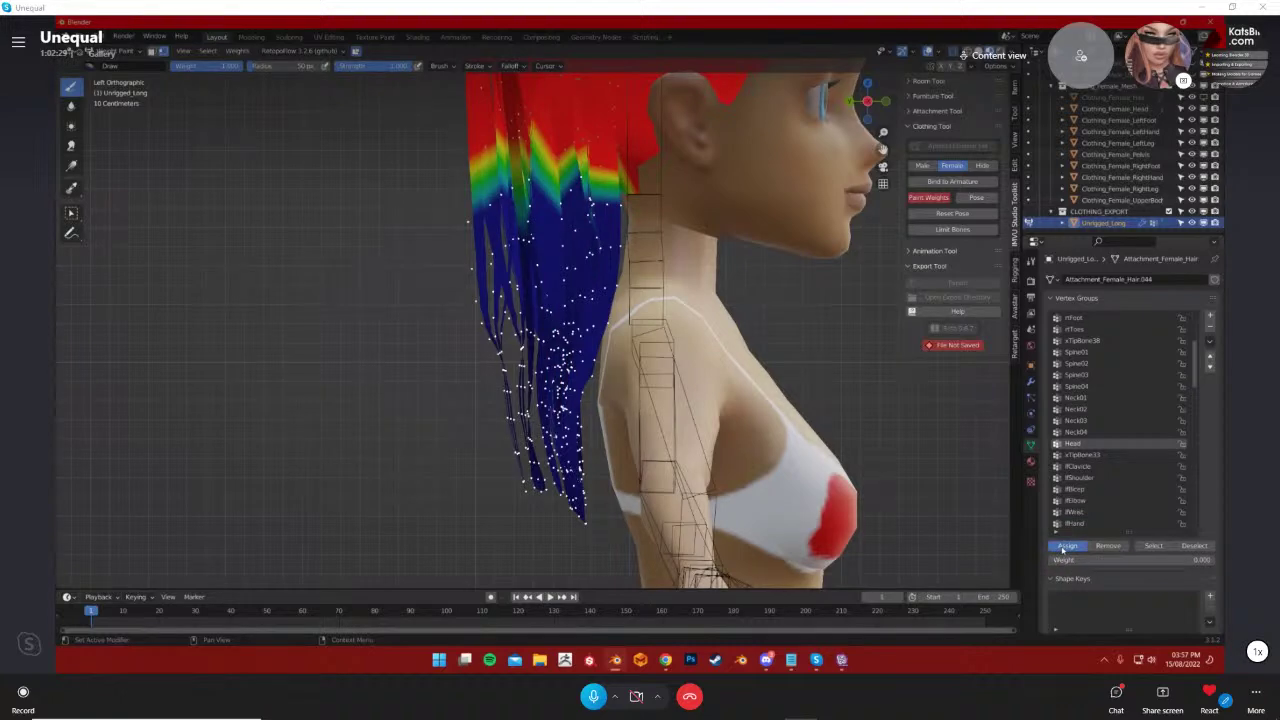
{"action": "middle_click_drag", "start_coordinate": [750, 377], "coordinate": [600, 395]}
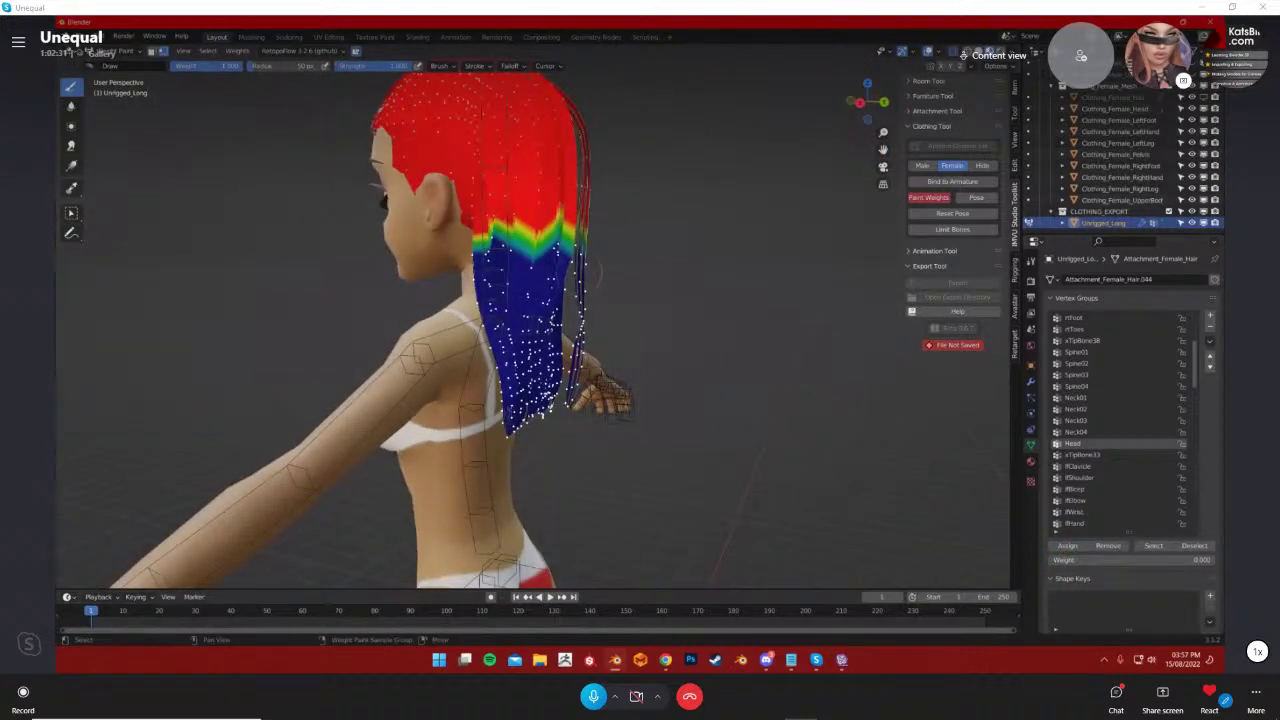
Return to Object Mode, select the avatar armature and switch it to Pose Mode
{"action": "left_click", "coordinate": [110, 51]}
{"action": "left_click", "coordinate": [112, 62]}
{"action": "left_click", "coordinate": [459, 331]}
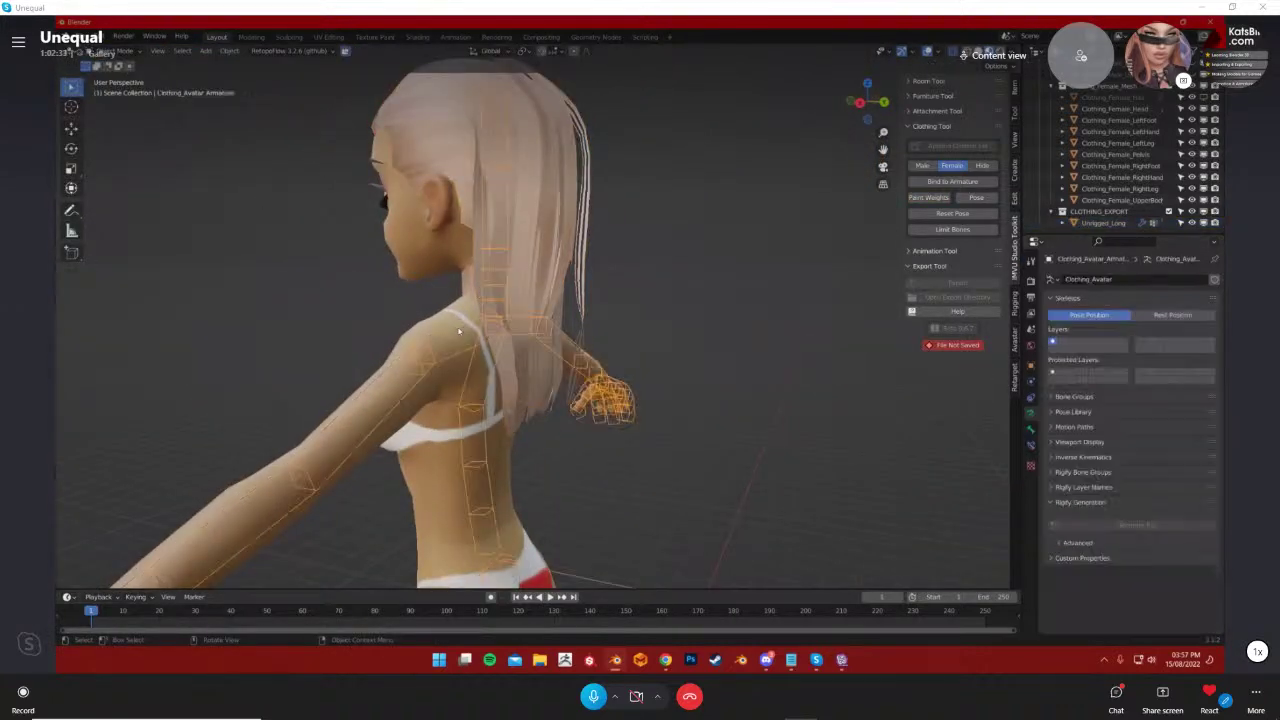
{"action": "left_click", "coordinate": [110, 51]}
{"action": "left_click", "coordinate": [112, 88]}
Test rotations of the Neck01 and Neck03 bones from several angles, cancelling them to restore the rest pose
{"action": "left_click", "coordinate": [490, 305]}
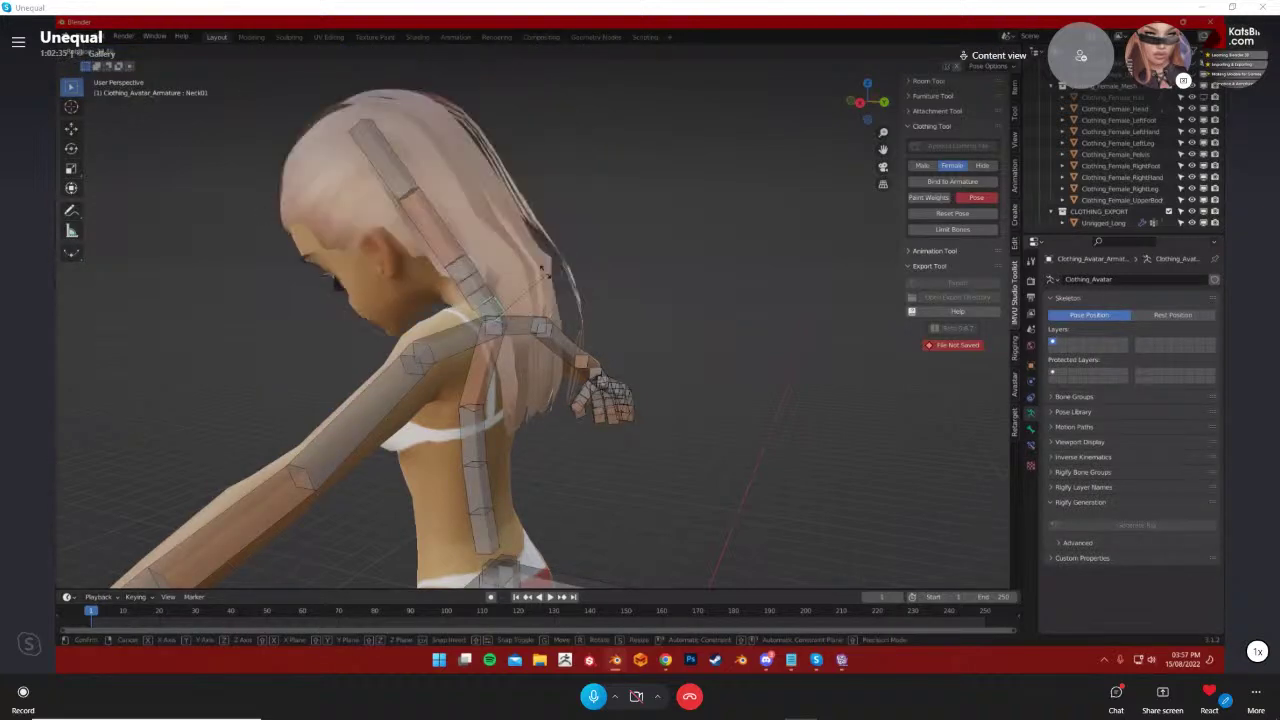
{"action": "key", "text": "r"}
{"action": "left_click", "coordinate": [617, 300]}
{"action": "middle_click_drag", "start_coordinate": [617, 300], "coordinate": [440, 289]}
{"action": "key", "text": "r"}
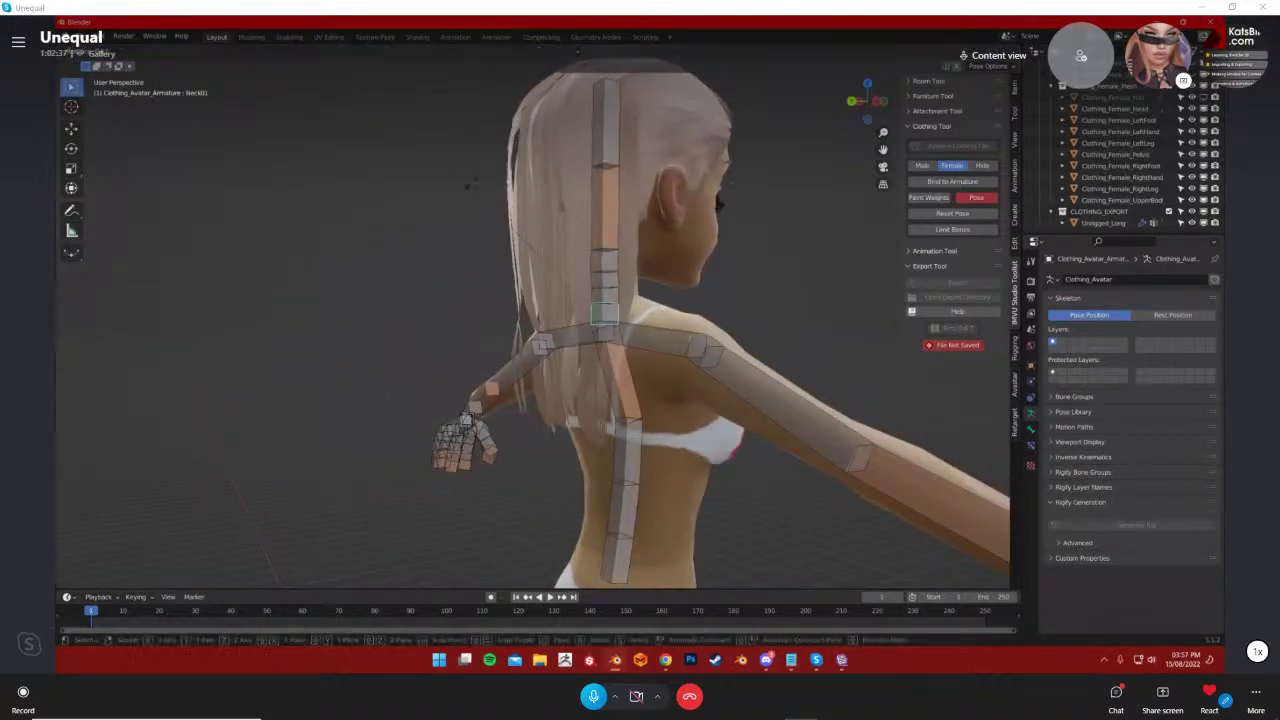
{"action": "right_click", "coordinate": [720, 250]}
{"action": "middle_click_drag", "start_coordinate": [720, 250], "coordinate": [589, 302]}
{"action": "left_click", "coordinate": [589, 302]}
{"action": "key", "text": "r"}
{"action": "right_click", "coordinate": [477, 234]}
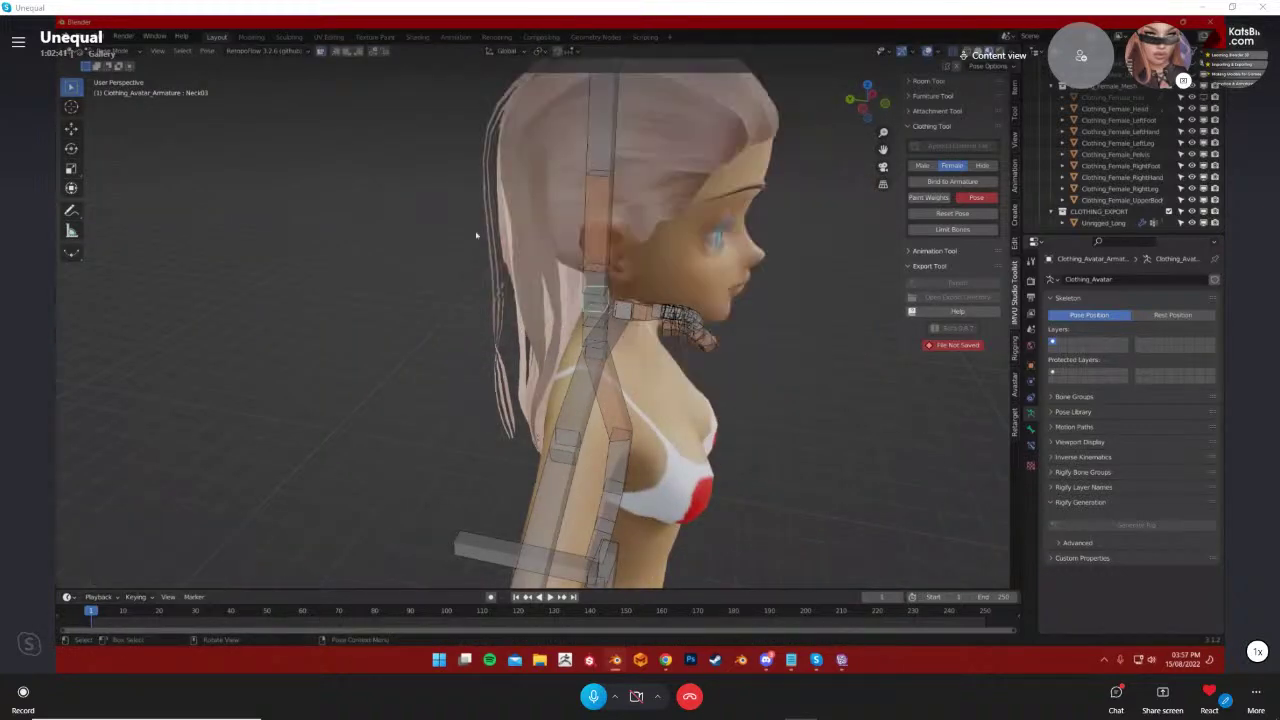
Put the hair mesh back in Weight Paint mode and blur the Head weights across the transition band behind the neck
{"action": "middle_click_drag", "start_coordinate": [477, 234], "coordinate": [572, 270]}
{"action": "left_click", "coordinate": [113, 54]}
{"action": "left_click", "coordinate": [115, 67]}
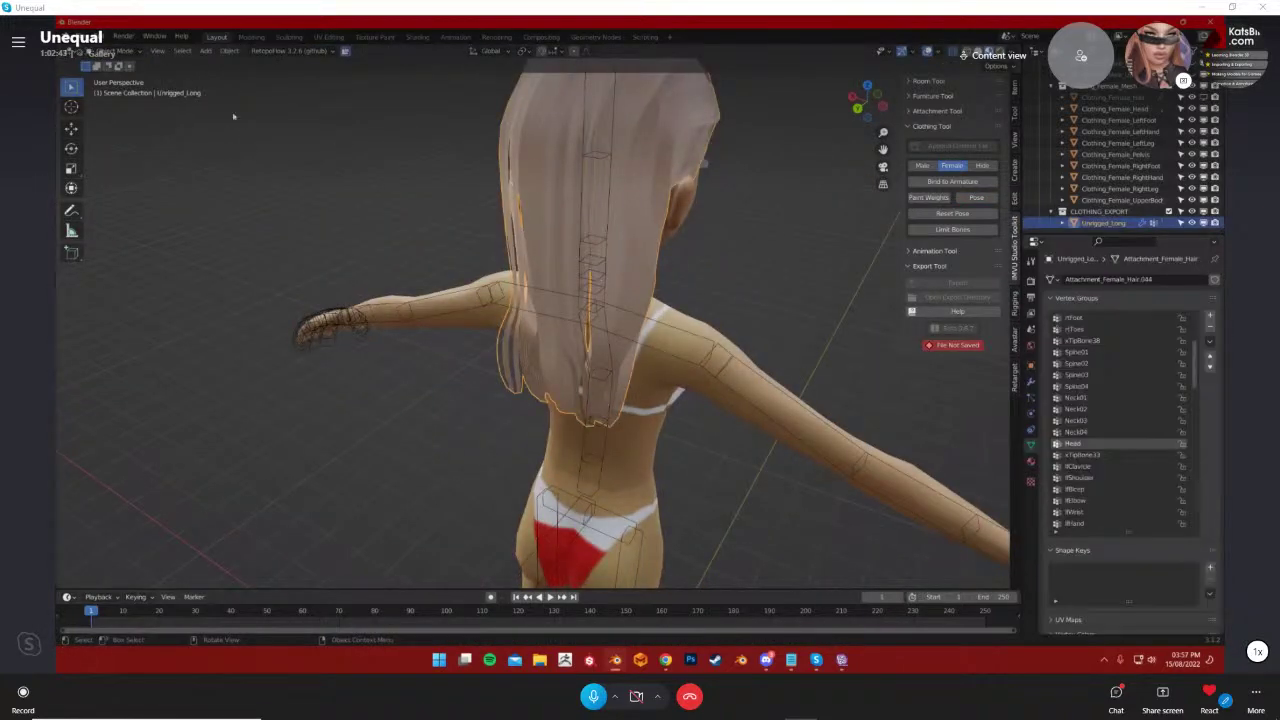
{"action": "left_click", "coordinate": [124, 52]}
{"action": "middle_click_drag", "start_coordinate": [520, 350], "coordinate": [600, 332]}
{"action": "left_click", "coordinate": [71, 106]}
{"action": "mouse_move", "coordinate": [441, 276]}
{"action": "left_mouse_down"}
{"action": "mouse_move", "coordinate": [518, 288]}
{"action": "mouse_move", "coordinate": [570, 272]}
{"action": "mouse_move", "coordinate": [590, 285]}
{"action": "left_mouse_up"}
{"action": "middle_click_drag", "start_coordinate": [590, 285], "coordinate": [470, 287]}
Return the hair to Object Mode and examine it from the front of the avatar
{"action": "left_click", "coordinate": [110, 52]}
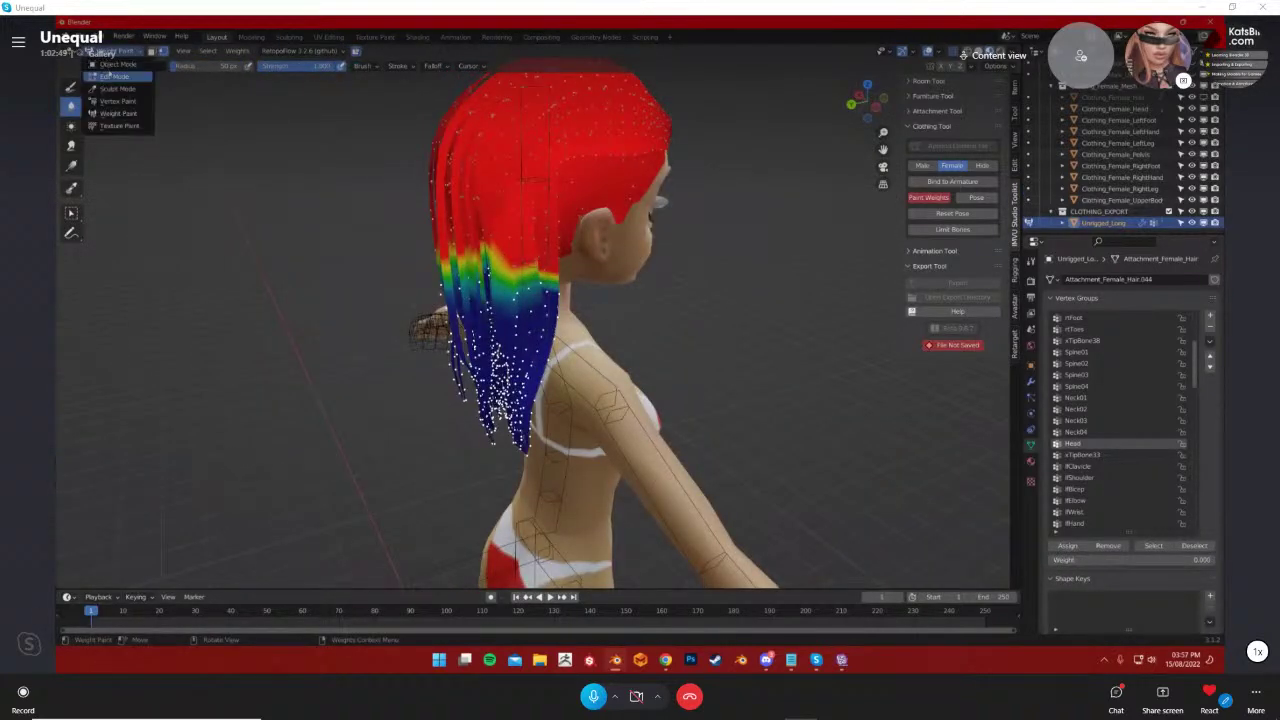
{"action": "left_click", "coordinate": [112, 64]}
{"action": "middle_click_drag", "start_coordinate": [266, 194], "coordinate": [120, 245]}
{"action": "left_click", "coordinate": [470, 165]}
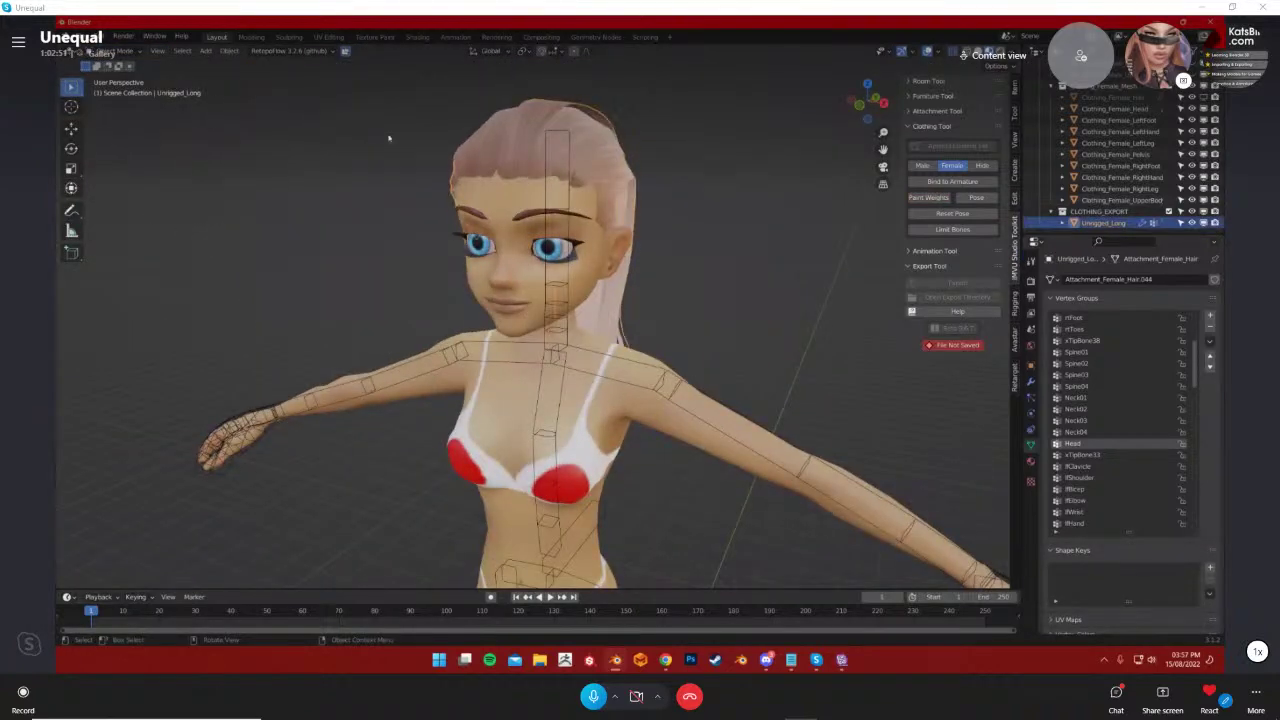
In Weight Paint mode, select all hair vertices and limit the weights to 4 per vertex across All Groups
{"action": "left_click", "coordinate": [112, 52]}
{"action": "left_click", "coordinate": [126, 115]}
{"action": "left_click", "coordinate": [208, 51]}
{"action": "left_click", "coordinate": [220, 68]}
{"action": "middle_click_drag", "start_coordinate": [460, 185], "coordinate": [337, 334]}
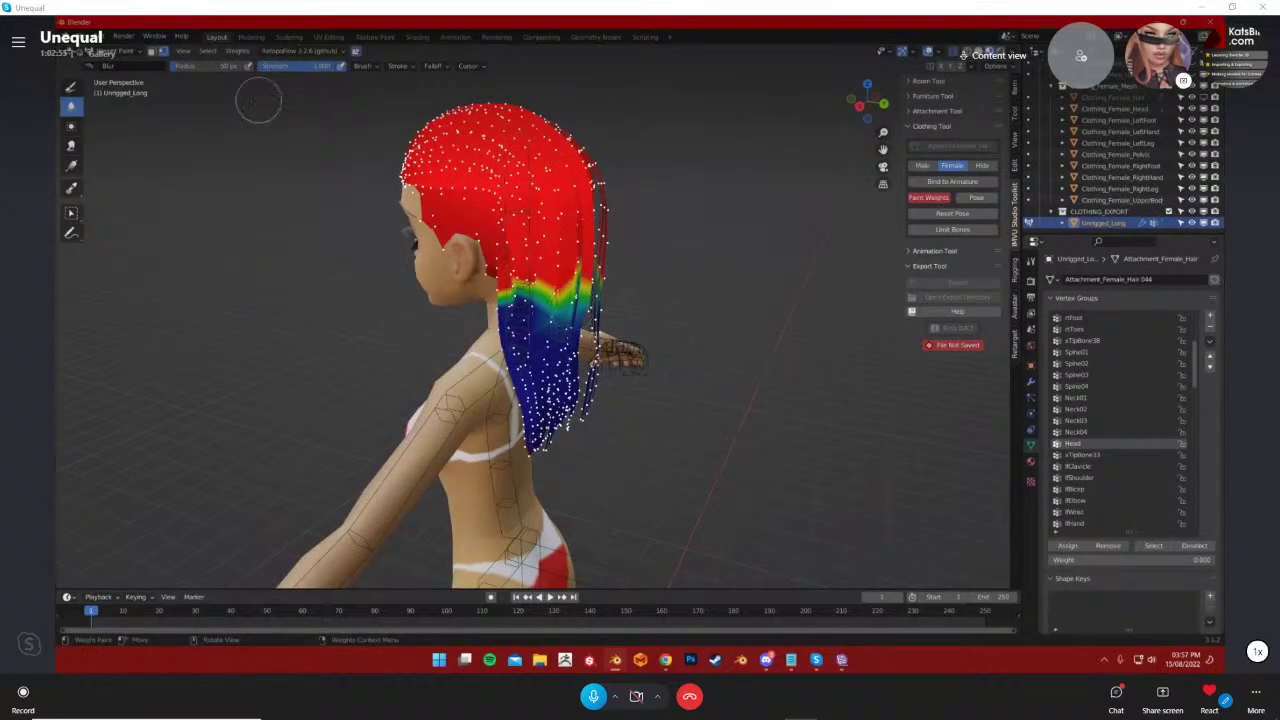
{"action": "left_click", "coordinate": [231, 52]}
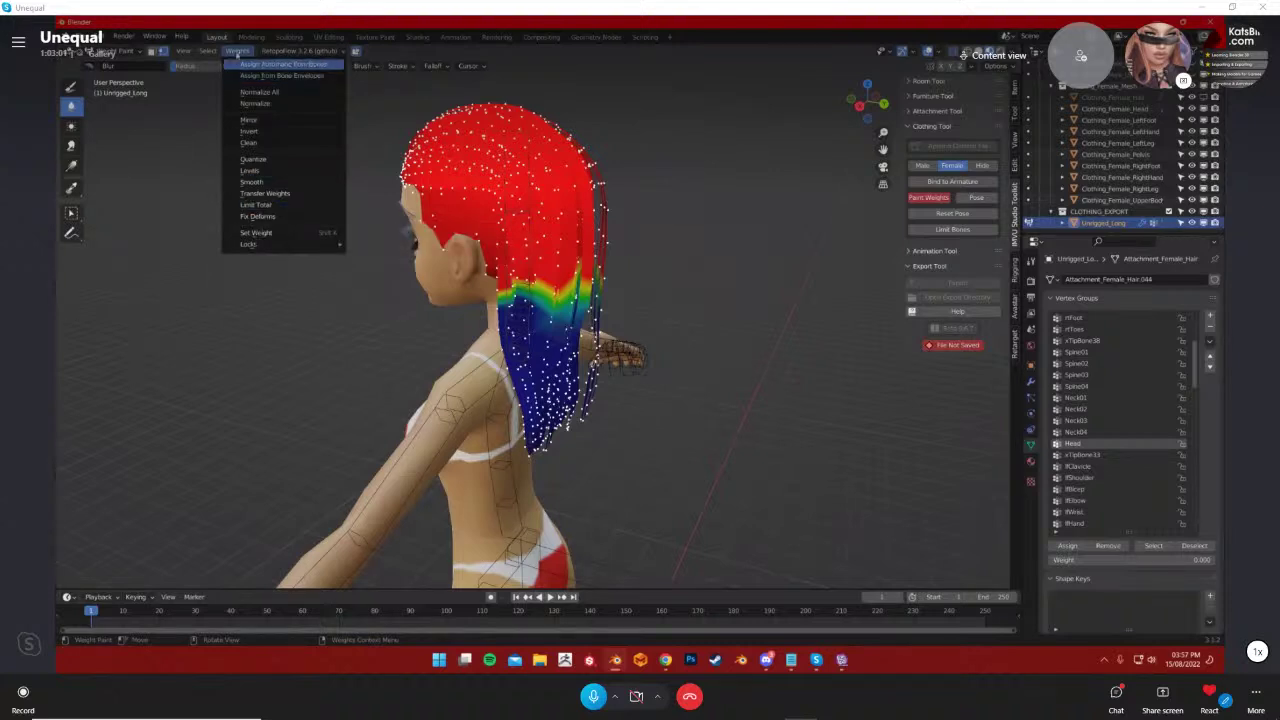
{"action": "left_click", "coordinate": [262, 205]}
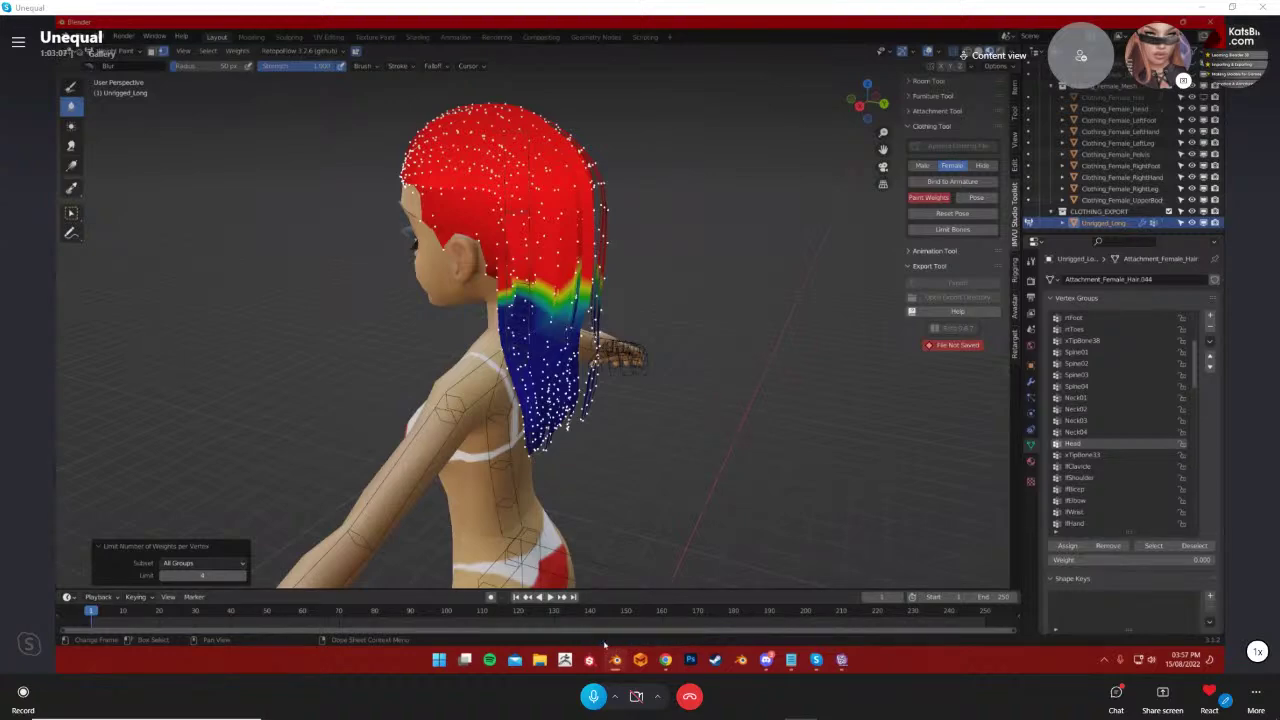
Put the hair mesh back in Object Mode and inspect the avatar from the front, keeping the hair selected
{"action": "middle_click_drag", "start_coordinate": [123, 88], "coordinate": [177, 95]}
{"action": "left_click", "coordinate": [118, 51]}
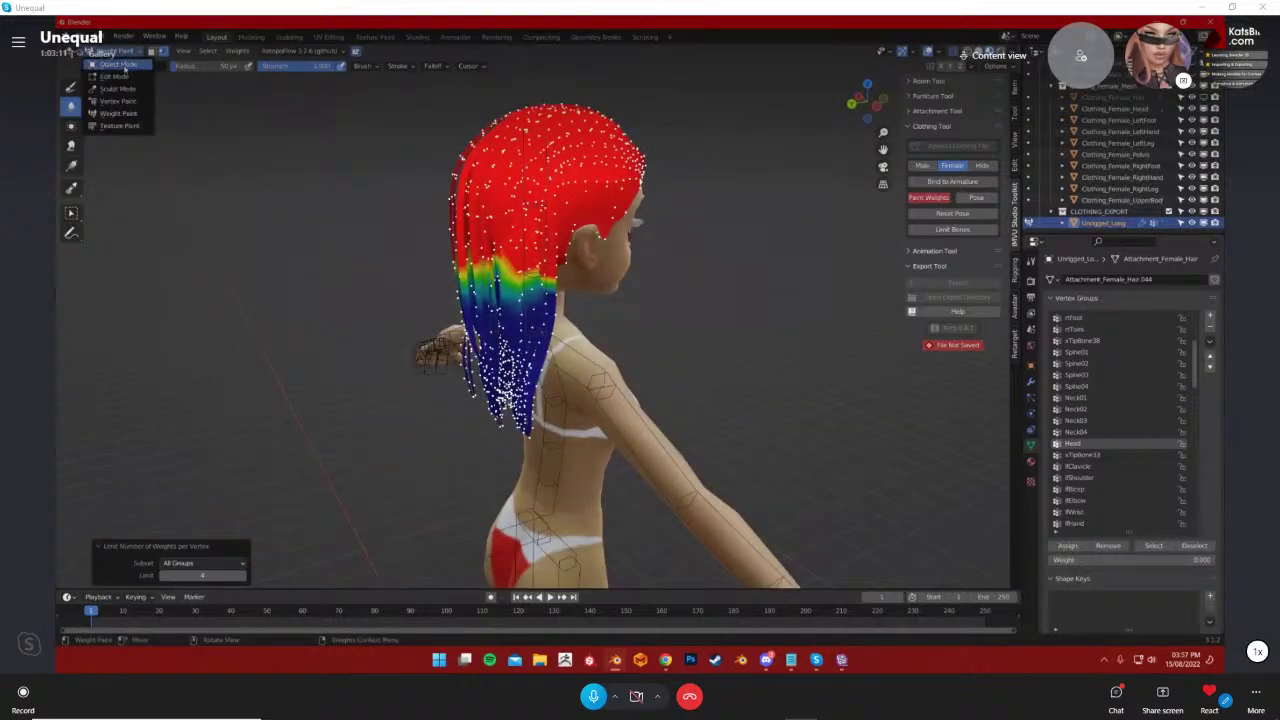
{"action": "left_click", "coordinate": [122, 65]}
{"action": "left_click", "coordinate": [319, 178]}
{"action": "left_click", "coordinate": [882, 100]}
{"action": "middle_click_drag", "start_coordinate": [863, 147], "coordinate": [674, 312]}
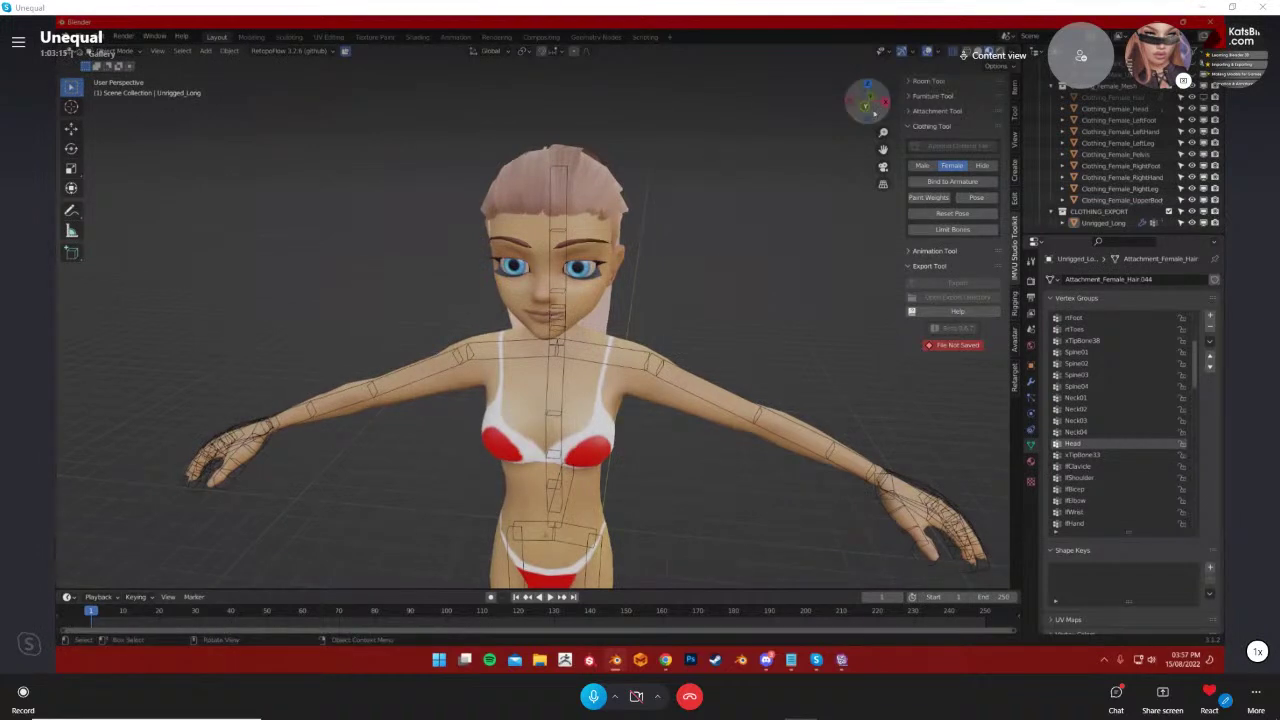
{"action": "left_click", "coordinate": [865, 105]}
{"action": "middle_click_drag", "start_coordinate": [643, 244], "coordinate": [700, 362]}
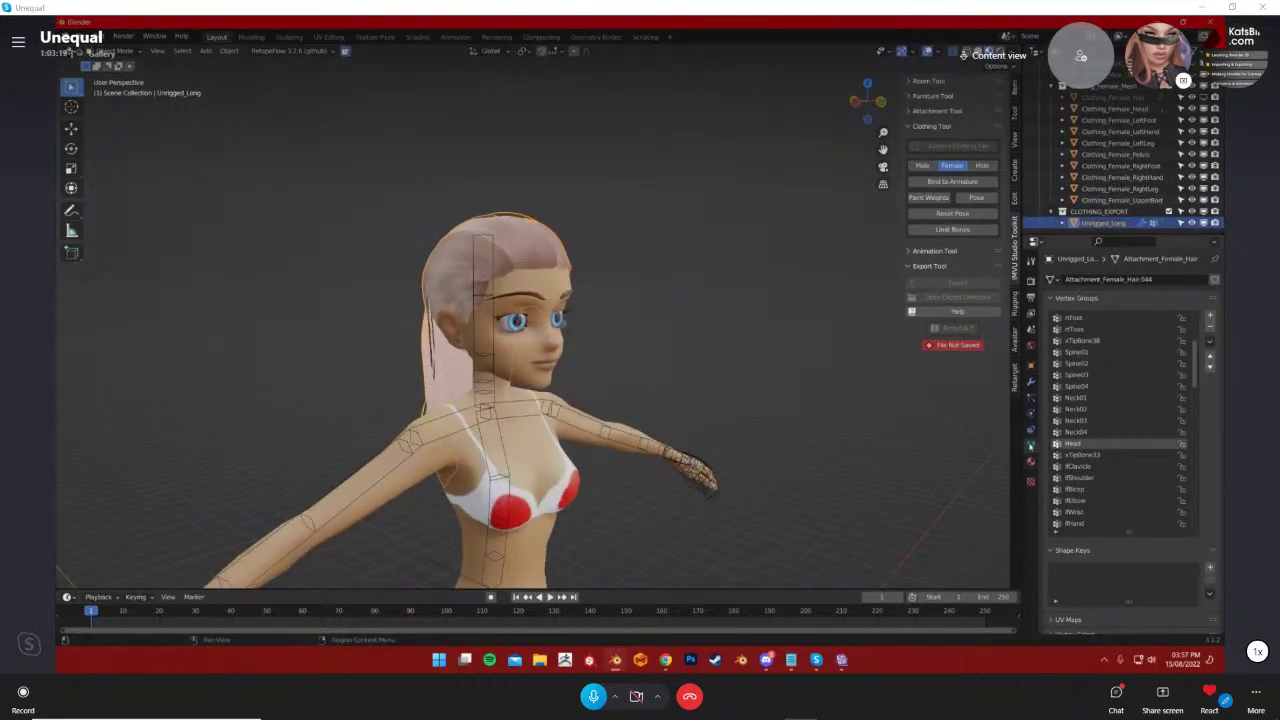
Open the hair mesh's material properties and review the names and settings of its material slots
{"action": "left_click", "coordinate": [1032, 463]}
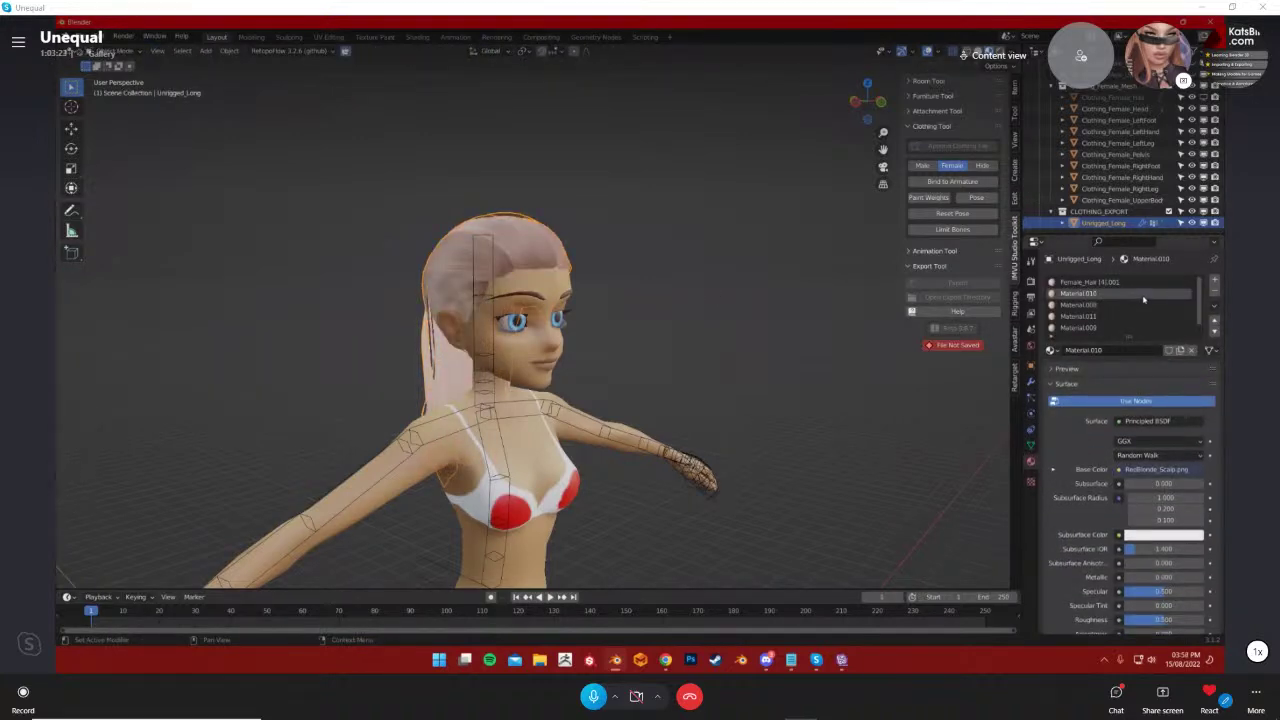
{"action": "left_click", "coordinate": [1104, 284]}
{"action": "scroll", "coordinate": [1105, 297], "scroll_direction": "down", "scroll_amount": 1}
{"action": "scroll", "coordinate": [1104, 297], "scroll_direction": "up", "scroll_amount": 1}
{"action": "left_click", "coordinate": [1094, 294]}
{"action": "scroll", "coordinate": [1103, 331], "scroll_direction": "down", "scroll_amount": 1}
{"action": "scroll", "coordinate": [1103, 331], "scroll_direction": "up", "scroll_amount": 1}
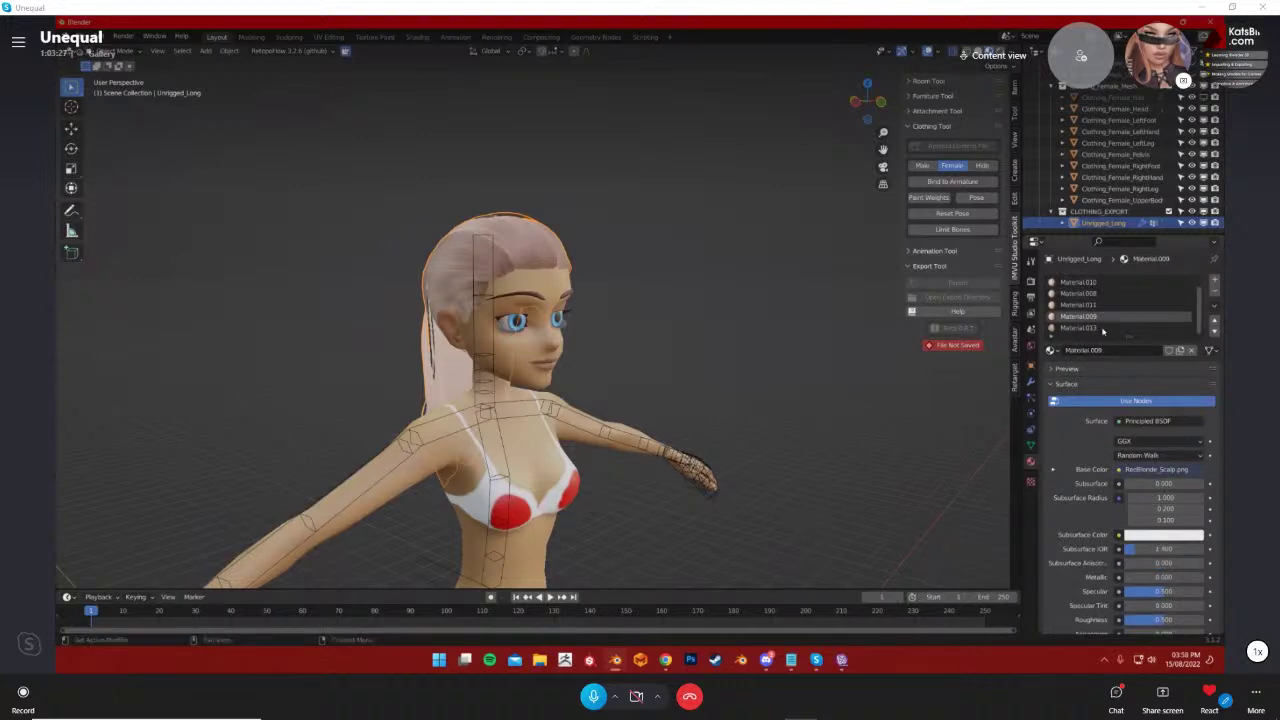
{"action": "left_click", "coordinate": [1086, 284]}
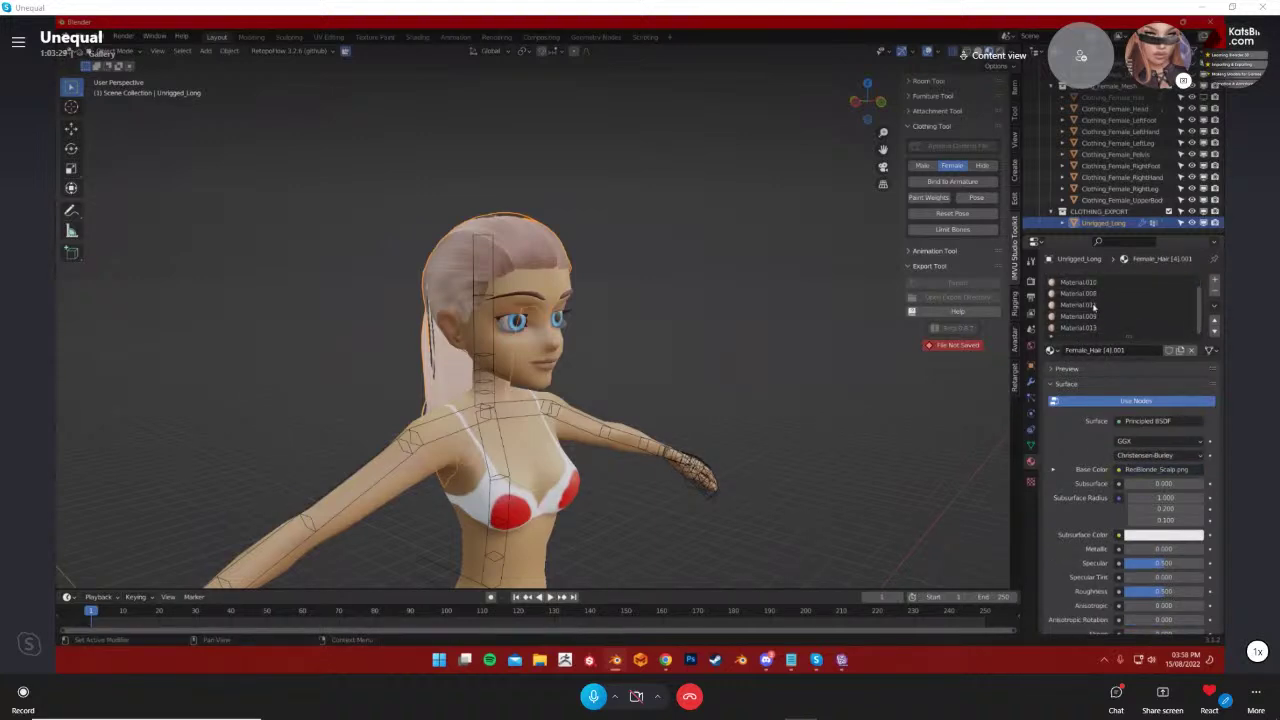
{"action": "middle_click_drag", "start_coordinate": [704, 316], "coordinate": [846, 363]}
{"action": "middle_click_drag", "start_coordinate": [729, 391], "coordinate": [705, 336]}
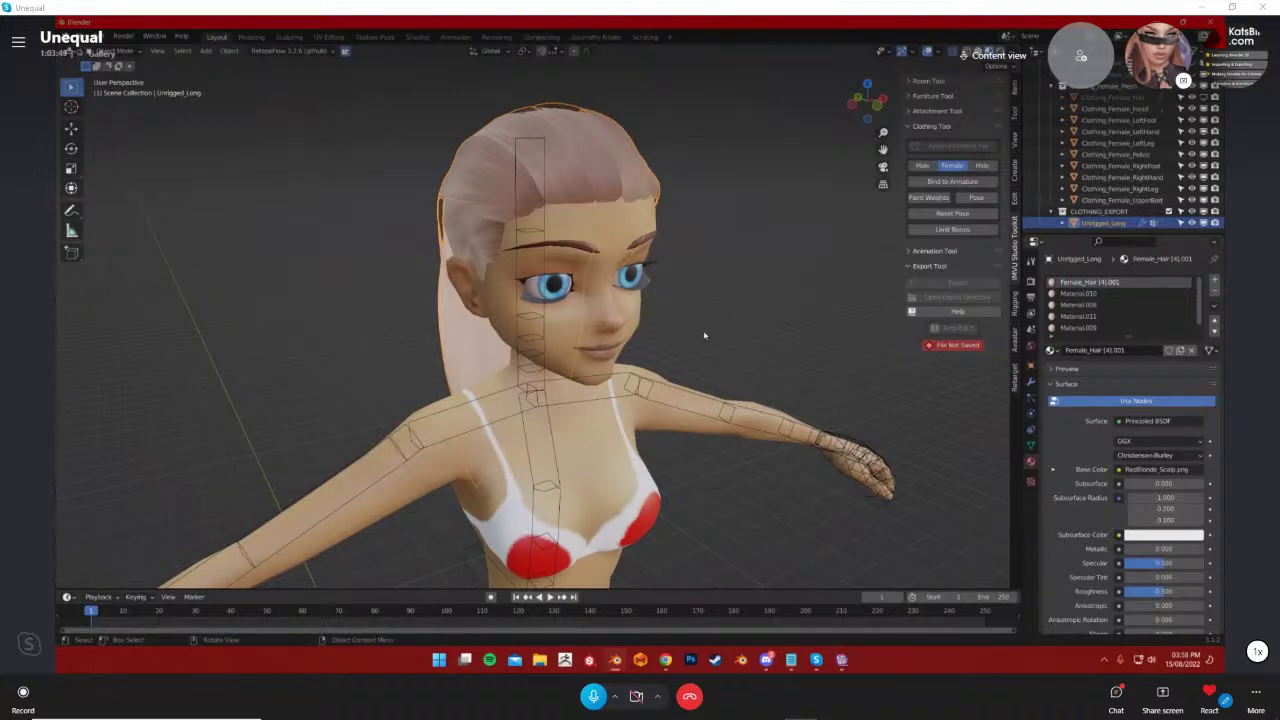
{"action": "middle_click_drag", "start_coordinate": [440, 295], "coordinate": [565, 270]}
{"action": "left_click", "coordinate": [570, 300]}
{"action": "middle_click_drag", "start_coordinate": [400, 321], "coordinate": [440, 352]}
{"action": "middle_click_drag", "start_coordinate": [531, 383], "coordinate": [610, 436]}
{"action": "left_click", "coordinate": [543, 234]}
{"action": "middle_click_drag", "start_coordinate": [708, 356], "coordinate": [683, 397], "text": "shift"}
Put the hair in Edit Mode, clear the selection and check which faces use the Female_Hair [4].001 material
{"action": "key", "text": "Tab"}
{"action": "key", "text": "Tab"}
{"action": "key", "text": "Tab"}
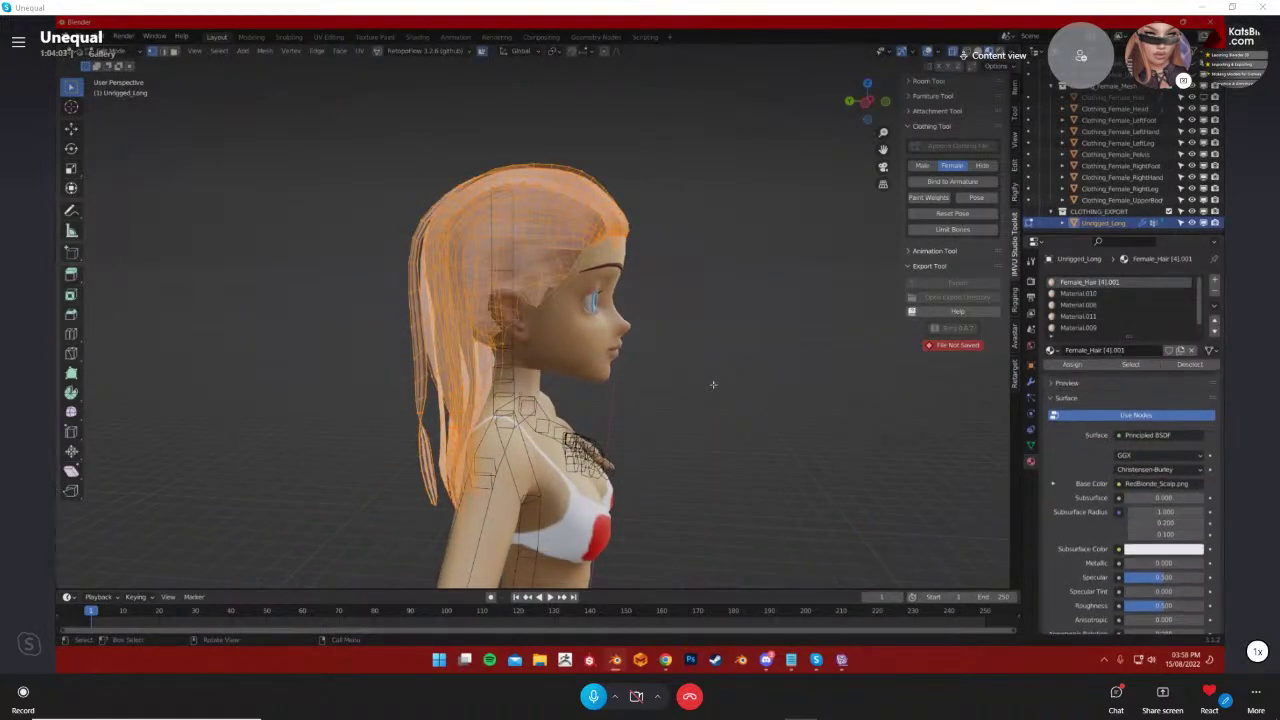
{"action": "left_click", "coordinate": [713, 384]}
{"action": "left_click", "coordinate": [1130, 364]}
{"action": "left_click", "coordinate": [1189, 364]}
Check which hair faces use Material.010 and Material.011 by selecting and deselecting each slot's faces
{"action": "left_click", "coordinate": [1088, 295]}
{"action": "left_click", "coordinate": [1130, 364]}
{"action": "left_click", "coordinate": [1189, 364]}
{"action": "left_click", "coordinate": [1078, 316]}
{"action": "left_click", "coordinate": [1130, 364]}
{"action": "left_click", "coordinate": [1181, 365]}
{"action": "scroll", "coordinate": [811, 400], "scroll_direction": "up", "scroll_amount": 2}
{"action": "middle_click_drag", "start_coordinate": [760, 354], "coordinate": [749, 468], "text": "shift"}
{"action": "scroll", "coordinate": [800, 326], "scroll_direction": "down", "scroll_amount": 2}
Return to Object Mode and rename the first hair material as Female_Hair [4]
{"action": "key", "text": "Tab"}
{"action": "double_click", "coordinate": [1090, 283]}
{"action": "left_click", "coordinate": [1107, 282]}
{"action": "key", "text": "Return"}
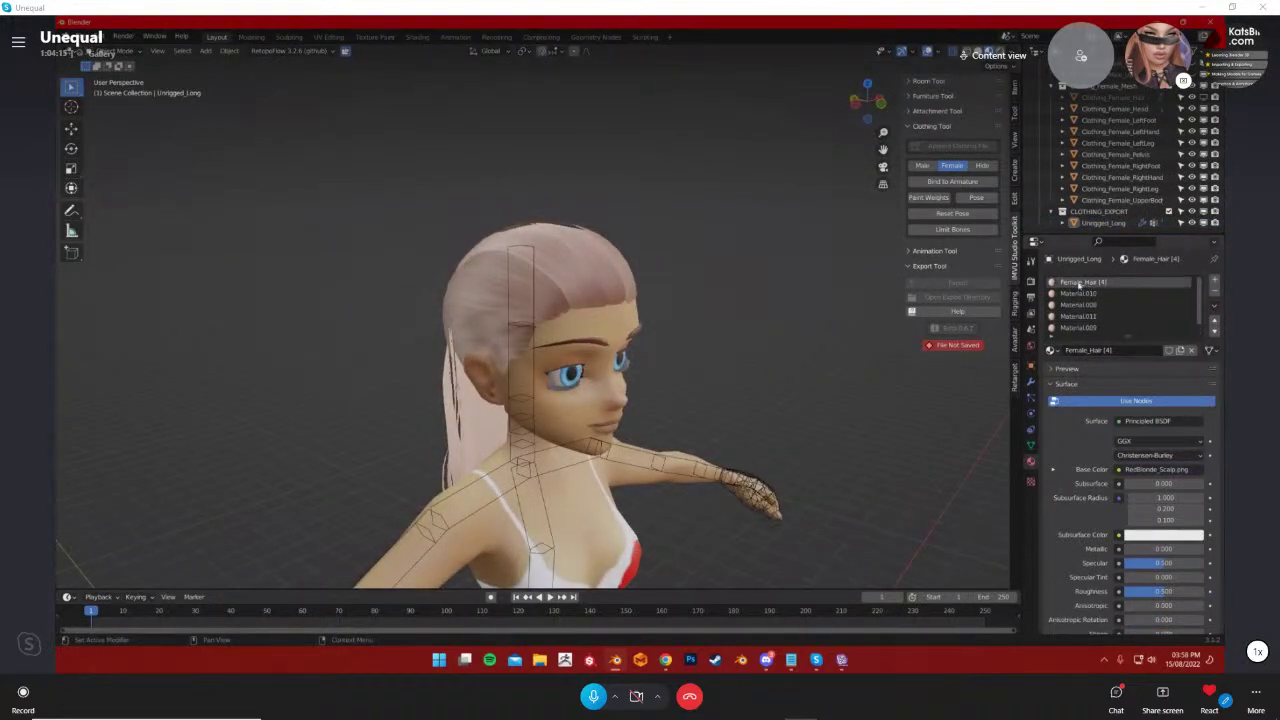
{"action": "key", "text": "Tab"}
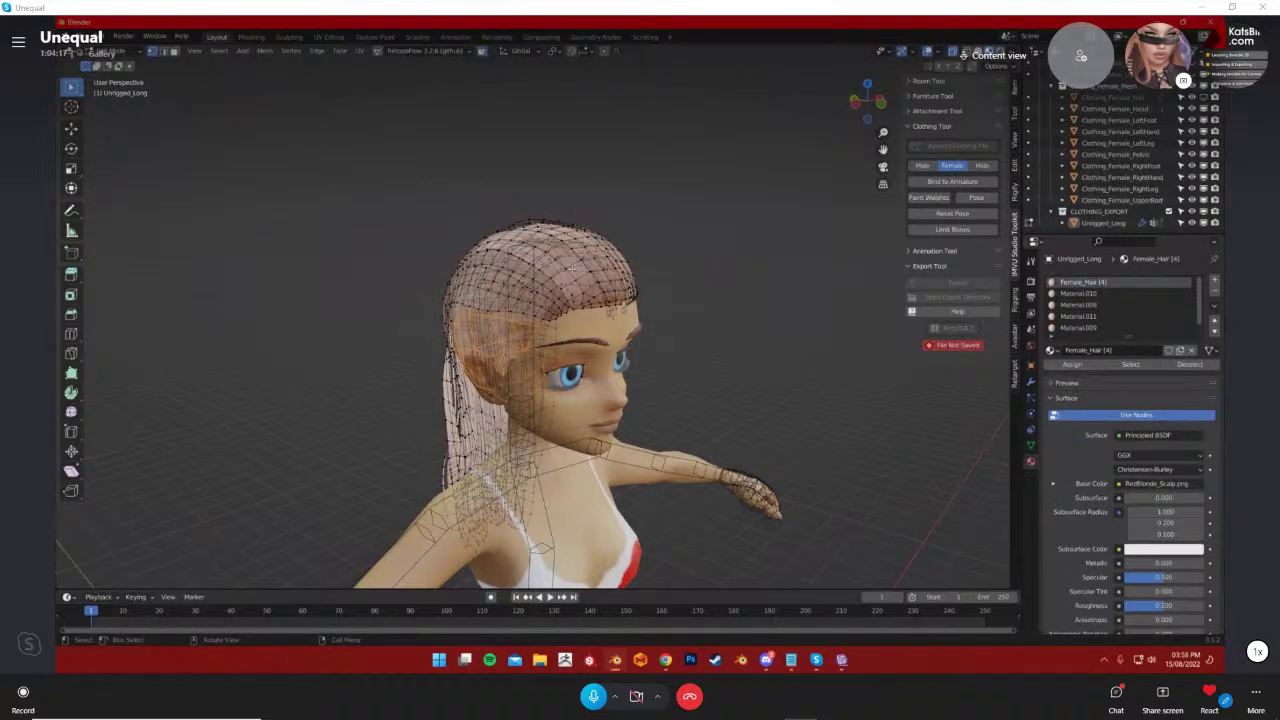
{"action": "key", "text": "Tab"}
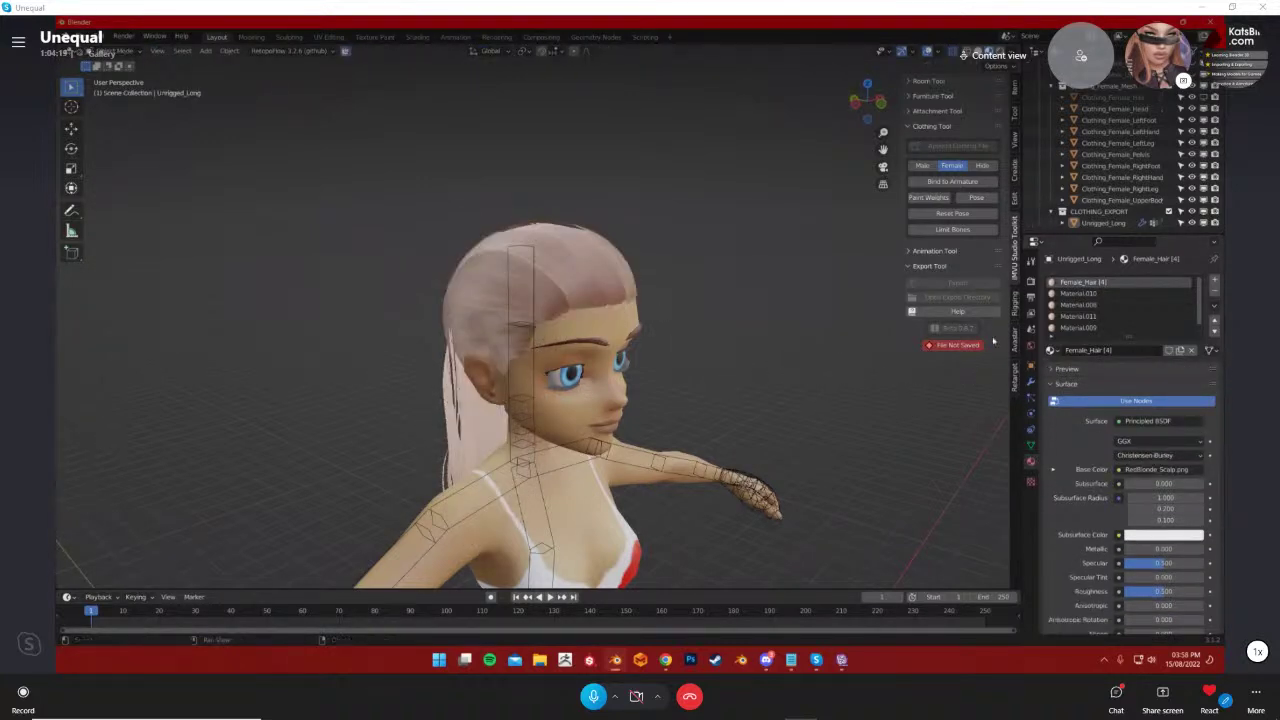
Rename the remaining hair materials in order as Material [30], Material [31], Material [32], Material [33] and Material [34]
{"action": "left_click", "coordinate": [1078, 293]}
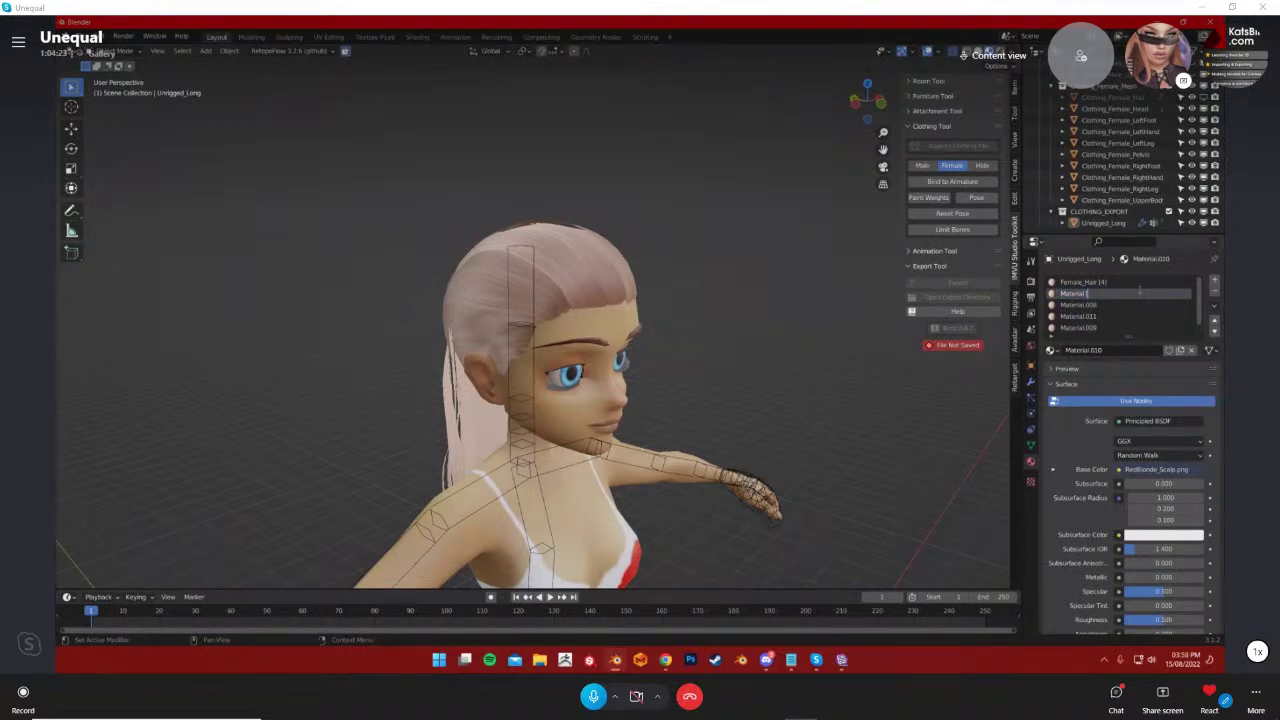
{"action": "double_click", "coordinate": [1133, 295]}
{"action": "double_click", "coordinate": [1108, 304]}
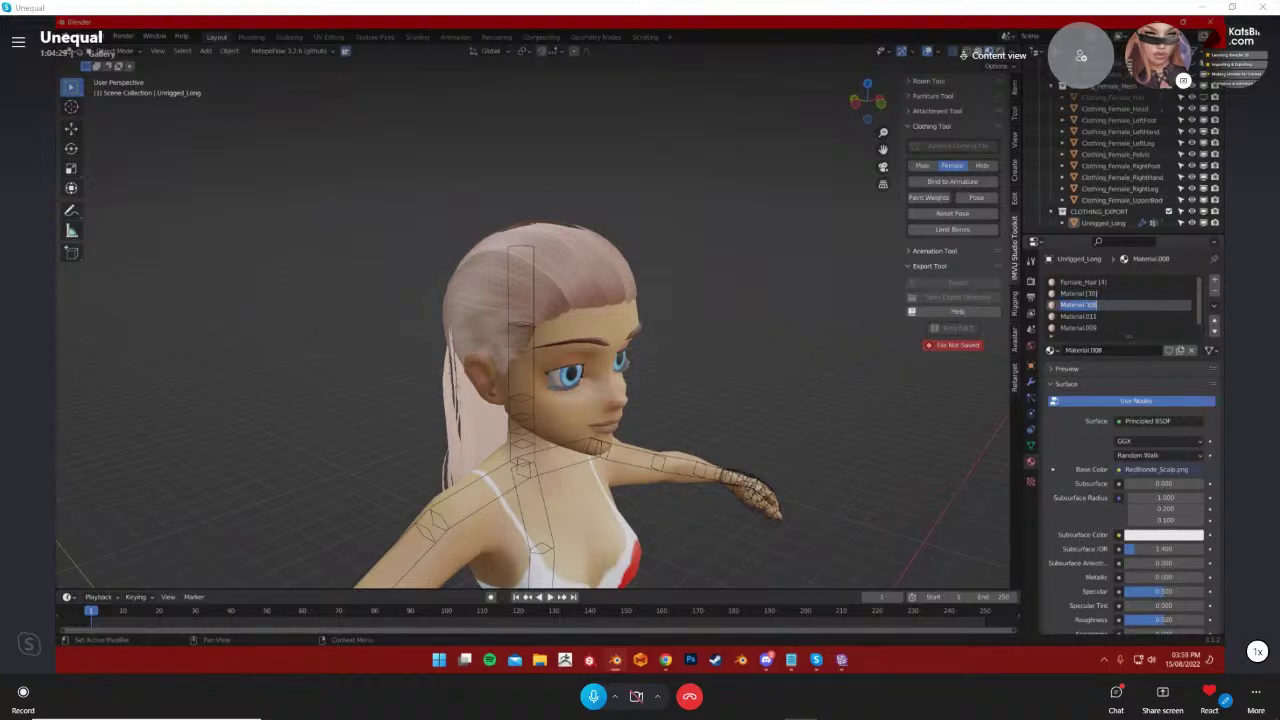
{"action": "double_click", "coordinate": [1120, 316]}
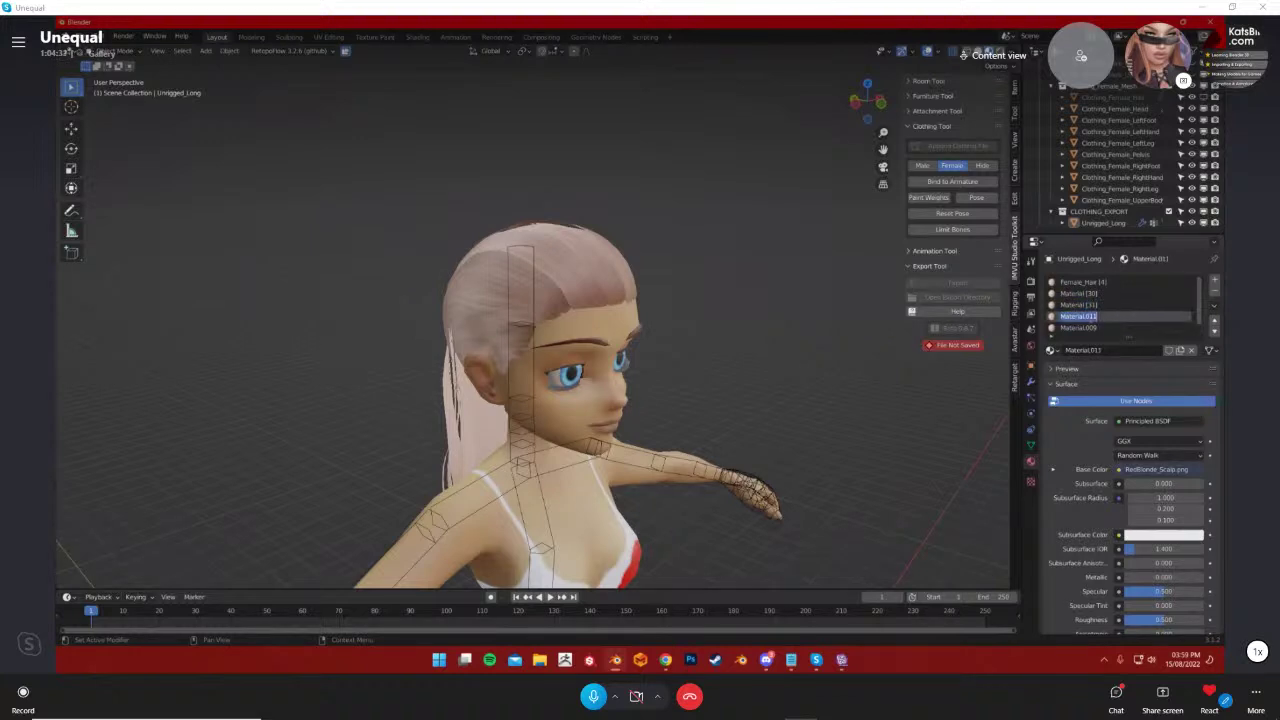
{"action": "scroll", "coordinate": [1146, 319], "scroll_direction": "down", "scroll_amount": 1}
{"action": "double_click", "coordinate": [1146, 316]}
{"action": "double_click", "coordinate": [1104, 328]}
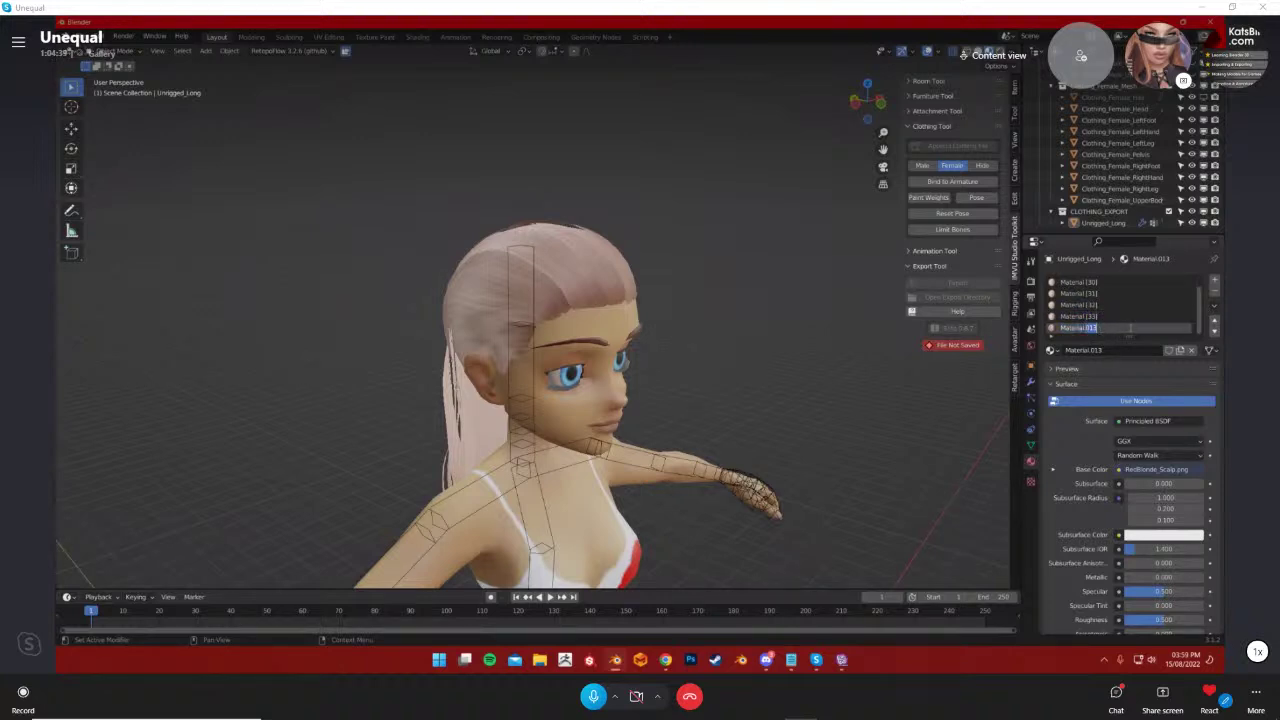
Lengthen the material slot list so every hair material fits in it
{"action": "scroll", "coordinate": [1123, 306], "scroll_direction": "up", "scroll_amount": 1}
{"action": "scroll", "coordinate": [1123, 306], "scroll_direction": "down", "scroll_amount": 1}
{"action": "left_click_drag", "start_coordinate": [1127, 337], "coordinate": [1130, 498]}
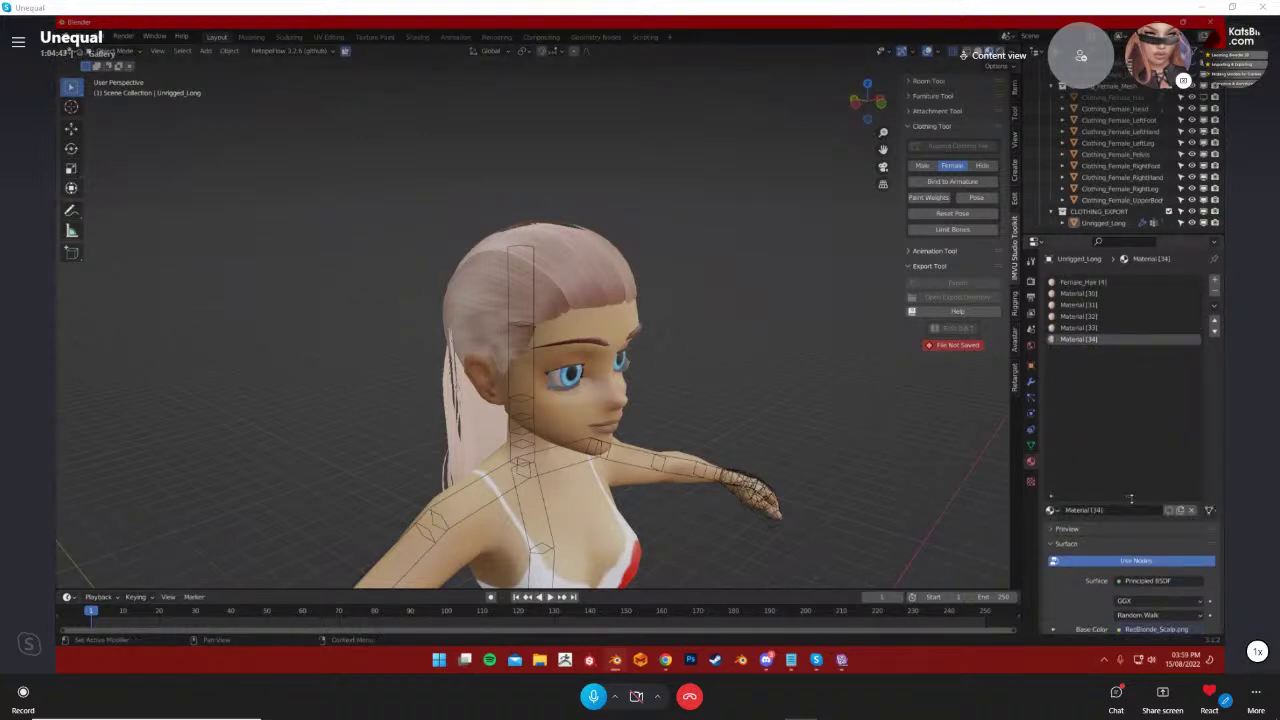
Put the hair in Edit Mode and select the faces assigned to Material [30] to inspect them from behind
{"action": "middle_click_drag", "start_coordinate": [766, 486], "coordinate": [657, 380]}
{"action": "left_click", "coordinate": [1078, 293]}
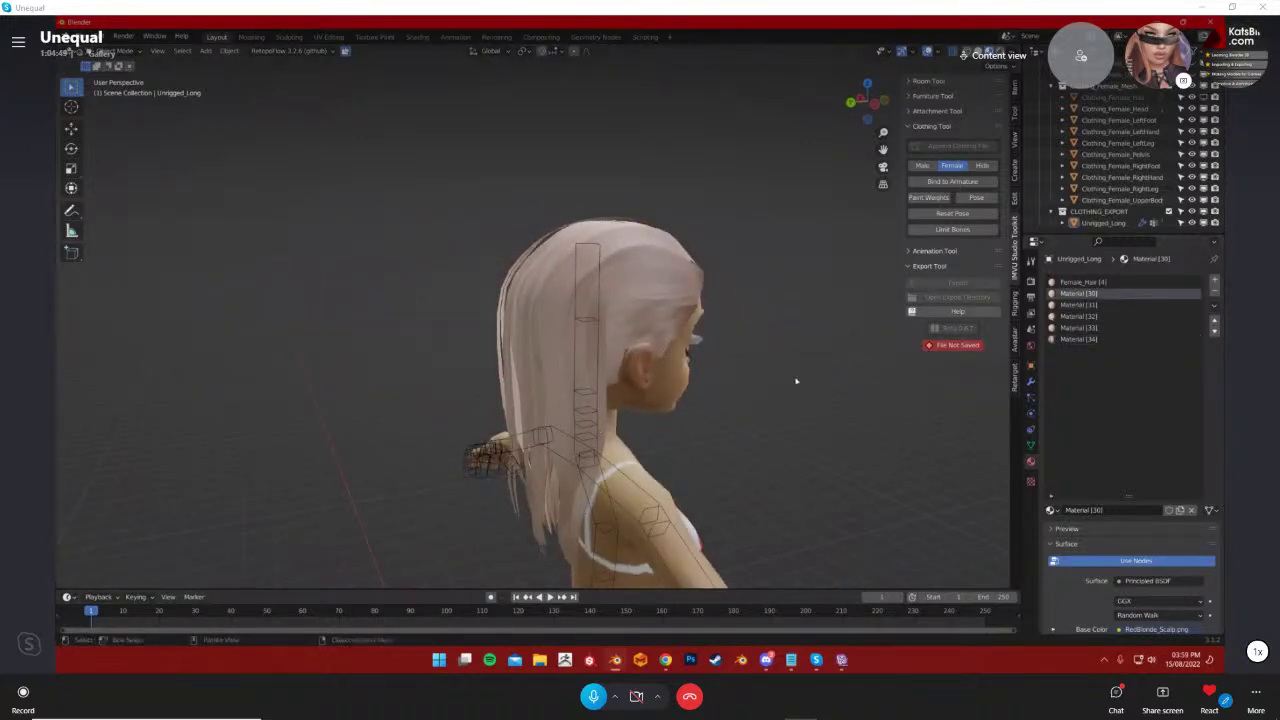
{"action": "key", "text": "Tab"}
{"action": "left_click", "coordinate": [1130, 524]}
{"action": "middle_click_drag", "start_coordinate": [796, 435], "coordinate": [670, 372]}
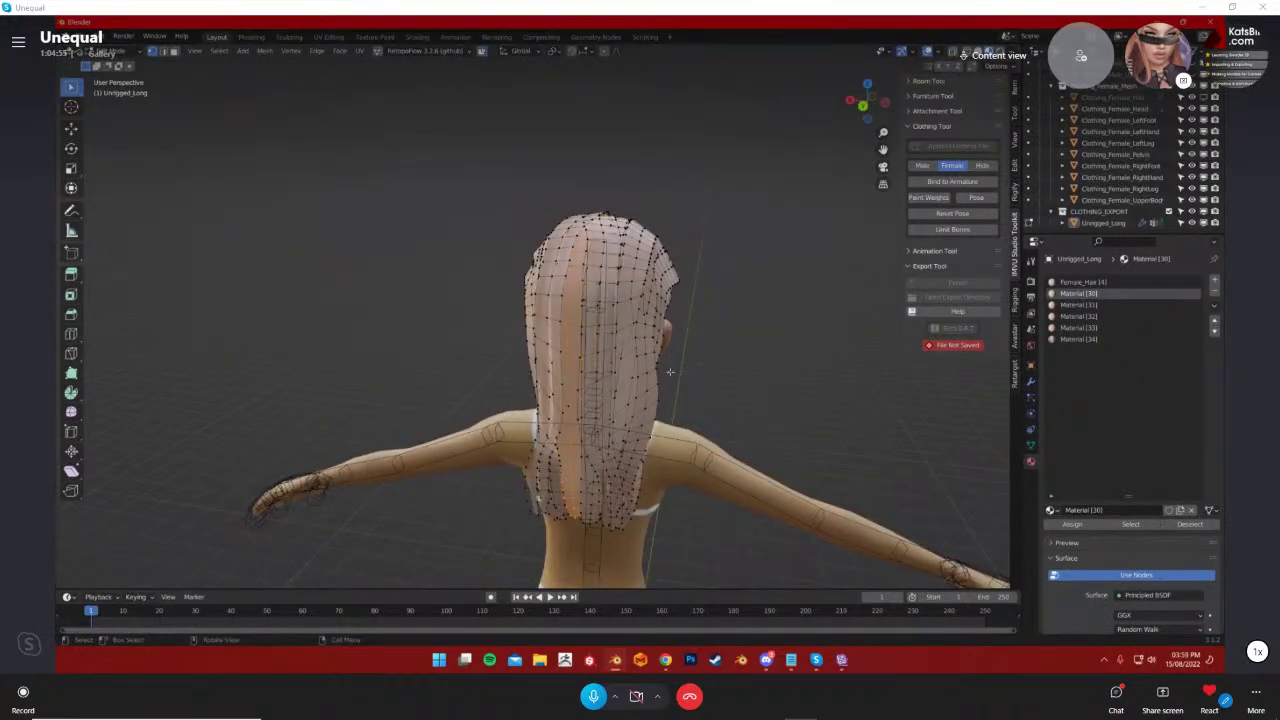
Clear the selection, select the faces assigned to Material [31] and inspect them around the hair
{"action": "key", "text": "a"}
{"action": "key", "text": "alt+a"}
{"action": "left_click", "coordinate": [1181, 524]}
{"action": "left_click", "coordinate": [1081, 305]}
{"action": "left_click", "coordinate": [1131, 524]}
{"action": "middle_click_drag", "start_coordinate": [632, 380], "coordinate": [685, 378]}
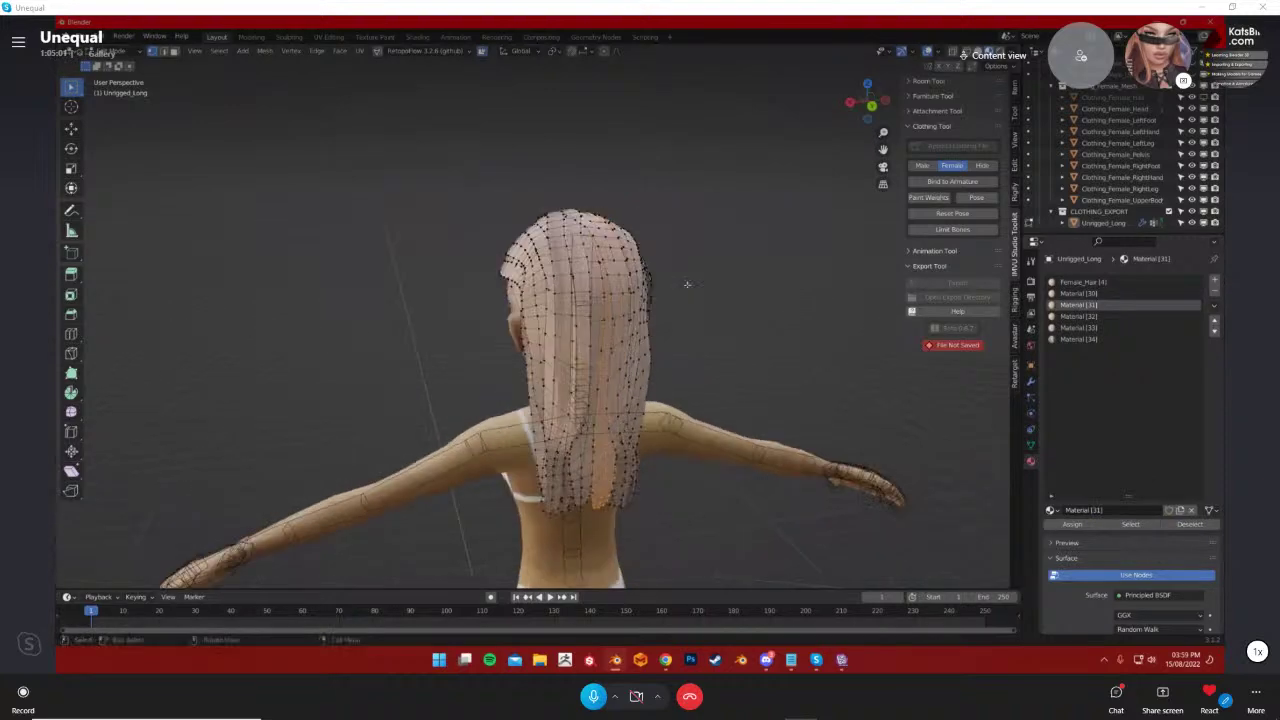
{"action": "middle_click_drag", "start_coordinate": [650, 453], "coordinate": [480, 448]}
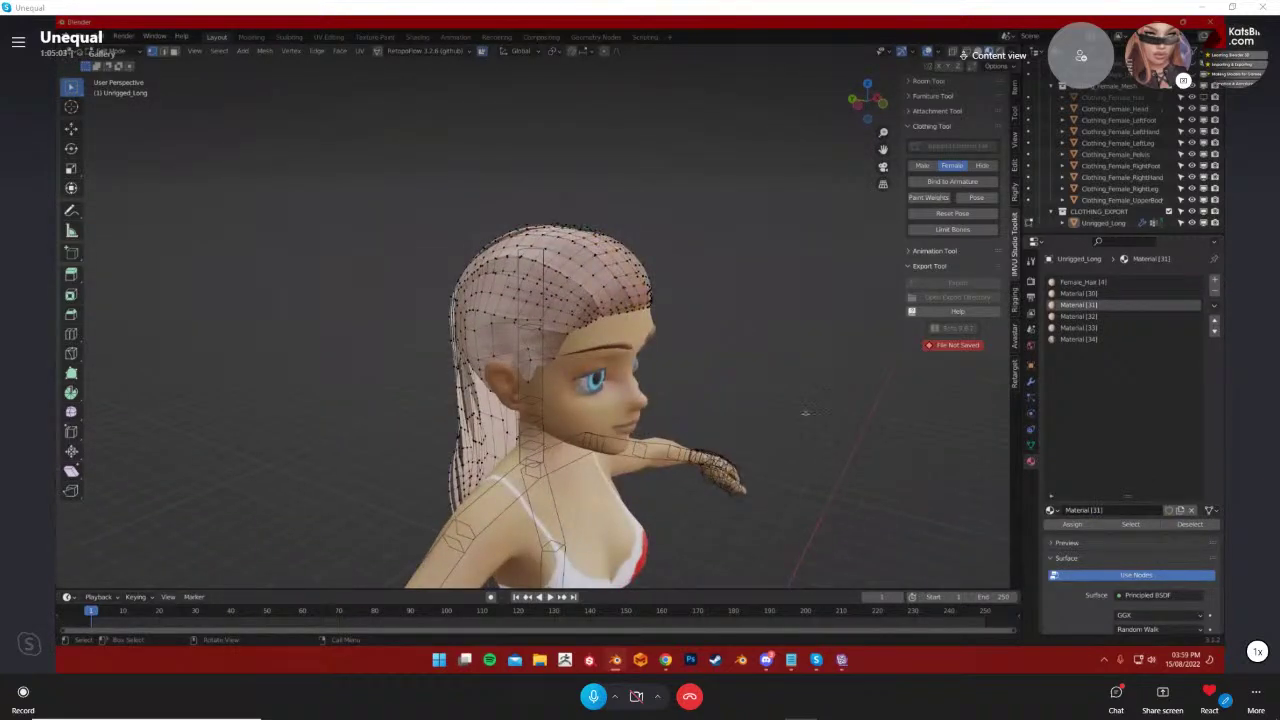
Select the hair faces assigned to Material [34] in Edit Mode and inspect them from behind and the sides
{"action": "key", "text": "Tab"}
{"action": "middle_click_drag", "start_coordinate": [601, 298], "coordinate": [620, 300]}
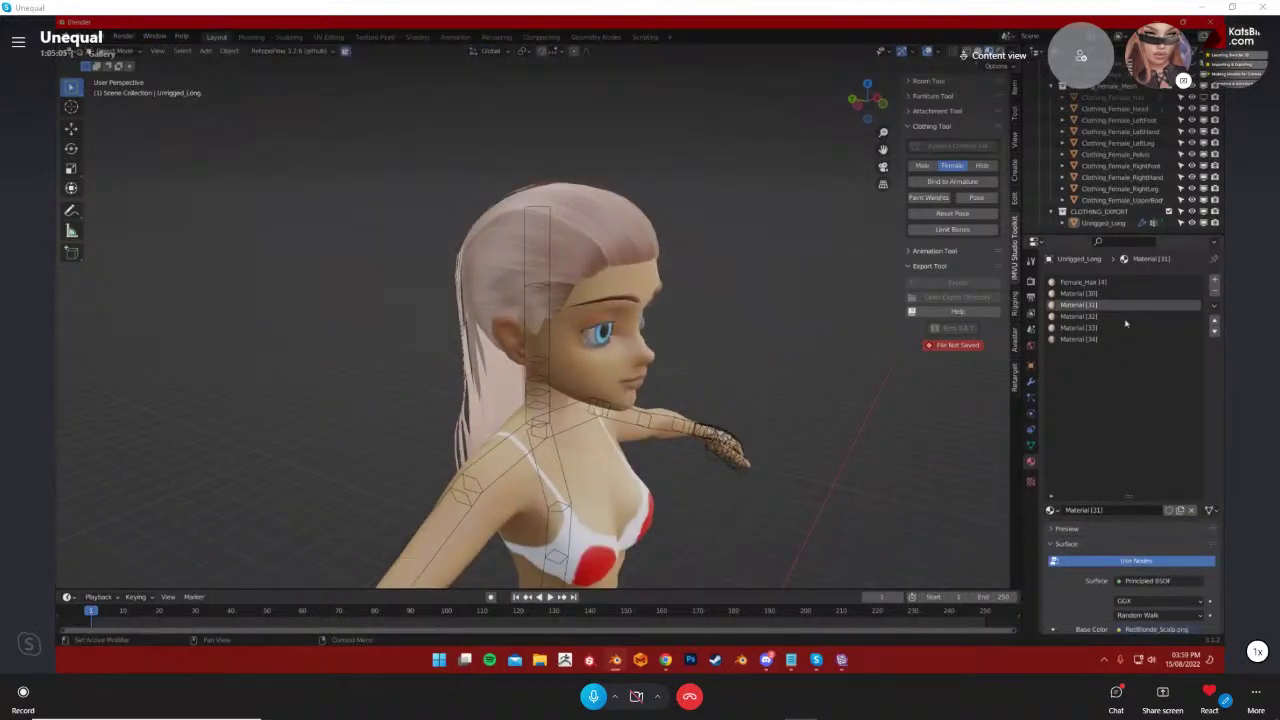
{"action": "left_click", "coordinate": [1078, 339]}
{"action": "key", "text": "Tab"}
{"action": "left_click", "coordinate": [1144, 525]}
{"action": "middle_click_drag", "start_coordinate": [740, 420], "coordinate": [850, 413]}
{"action": "scroll", "coordinate": [850, 413], "scroll_direction": "down", "scroll_amount": 2}
{"action": "scroll", "coordinate": [680, 298], "scroll_direction": "up", "scroll_amount": 6}
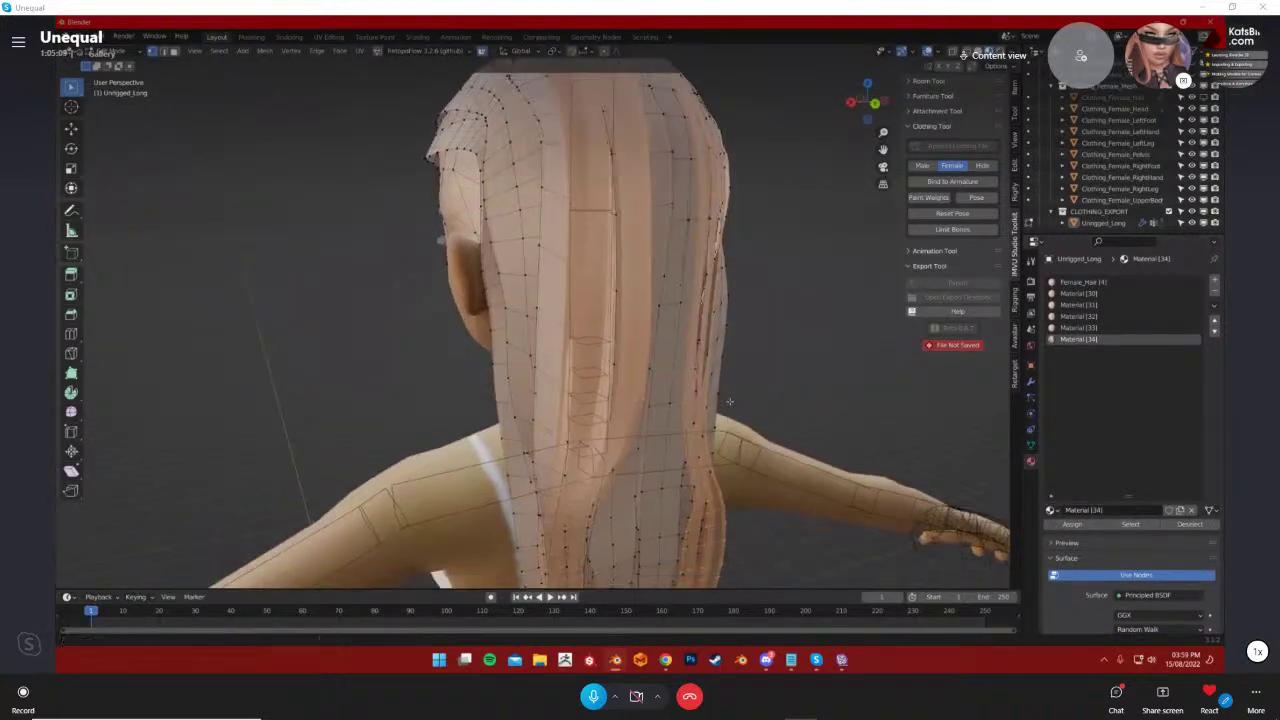
{"action": "scroll", "coordinate": [680, 298], "scroll_direction": "down", "scroll_amount": 2}
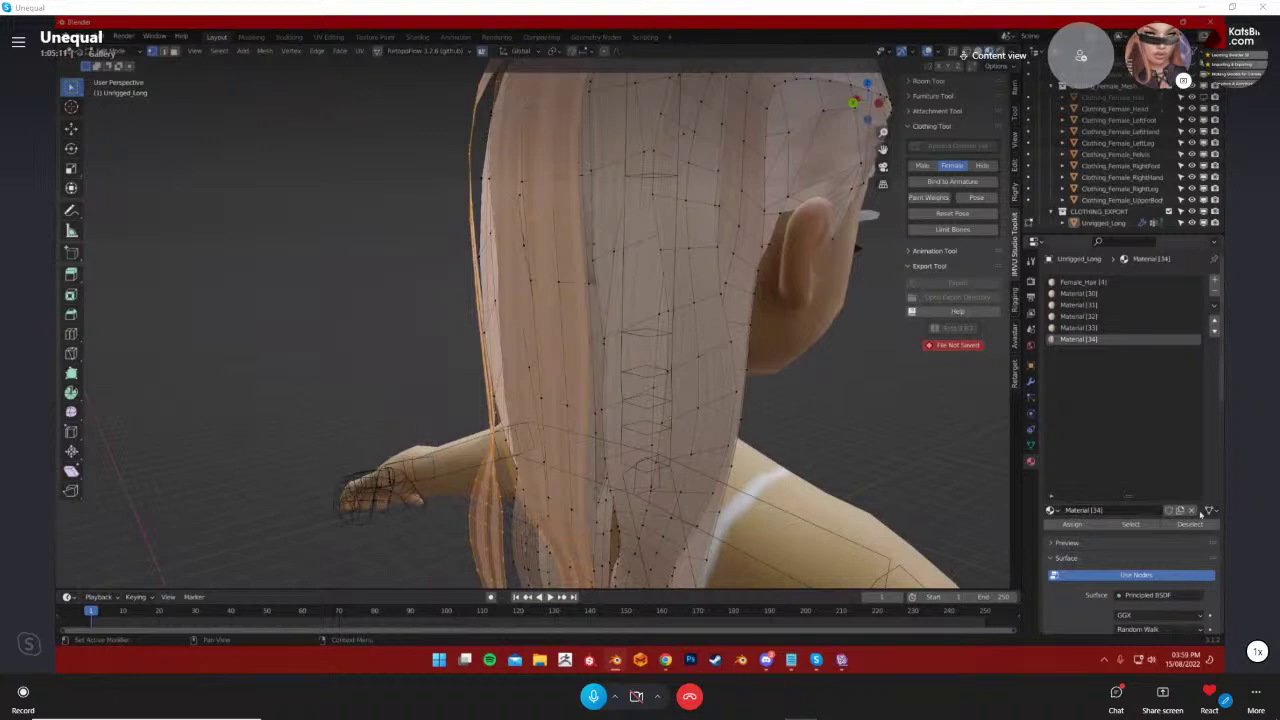
Return the hair to Object Mode, select it and examine it in the left orthographic view
{"action": "key", "text": "Tab"}
{"action": "scroll", "coordinate": [755, 397], "scroll_direction": "down", "scroll_amount": 4}
{"action": "key", "text": "a"}
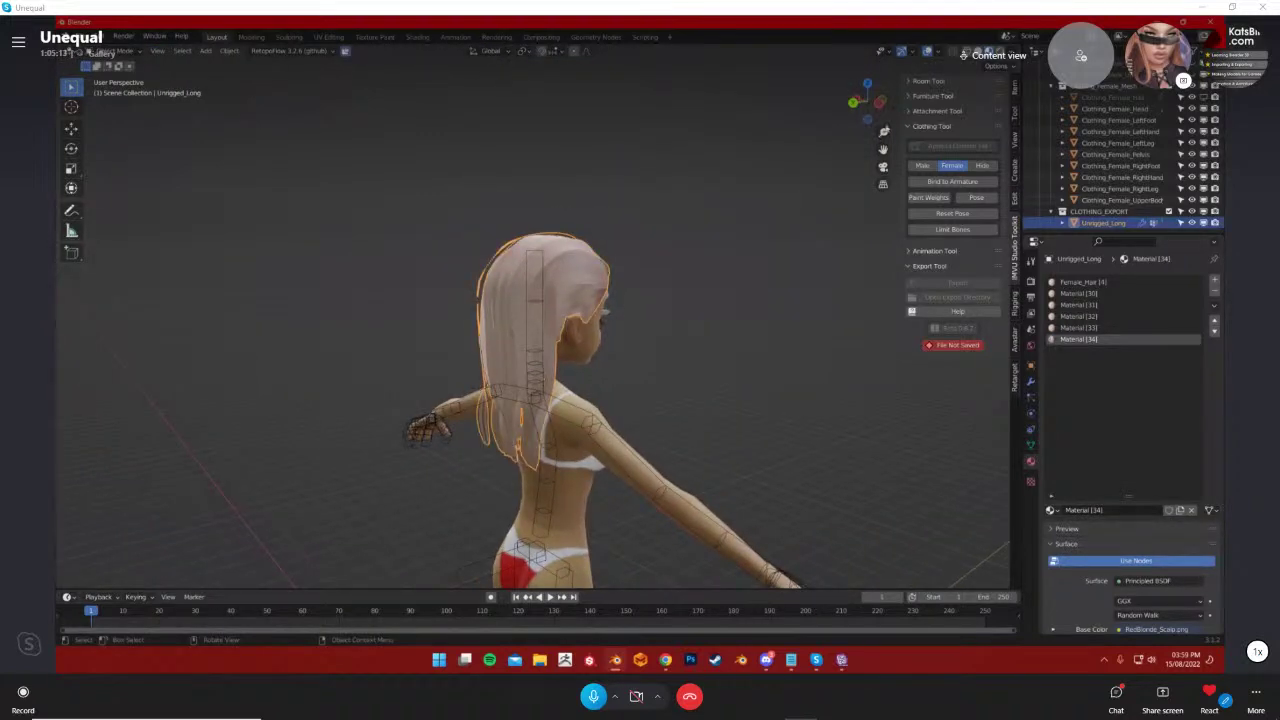
{"action": "left_click", "coordinate": [880, 102]}
{"action": "middle_click_drag", "start_coordinate": [702, 310], "coordinate": [754, 386], "text": "shift"}
{"action": "scroll", "coordinate": [754, 386], "scroll_direction": "up", "scroll_amount": 2}
{"action": "scroll", "coordinate": [755, 384], "scroll_direction": "down", "scroll_amount": 2}
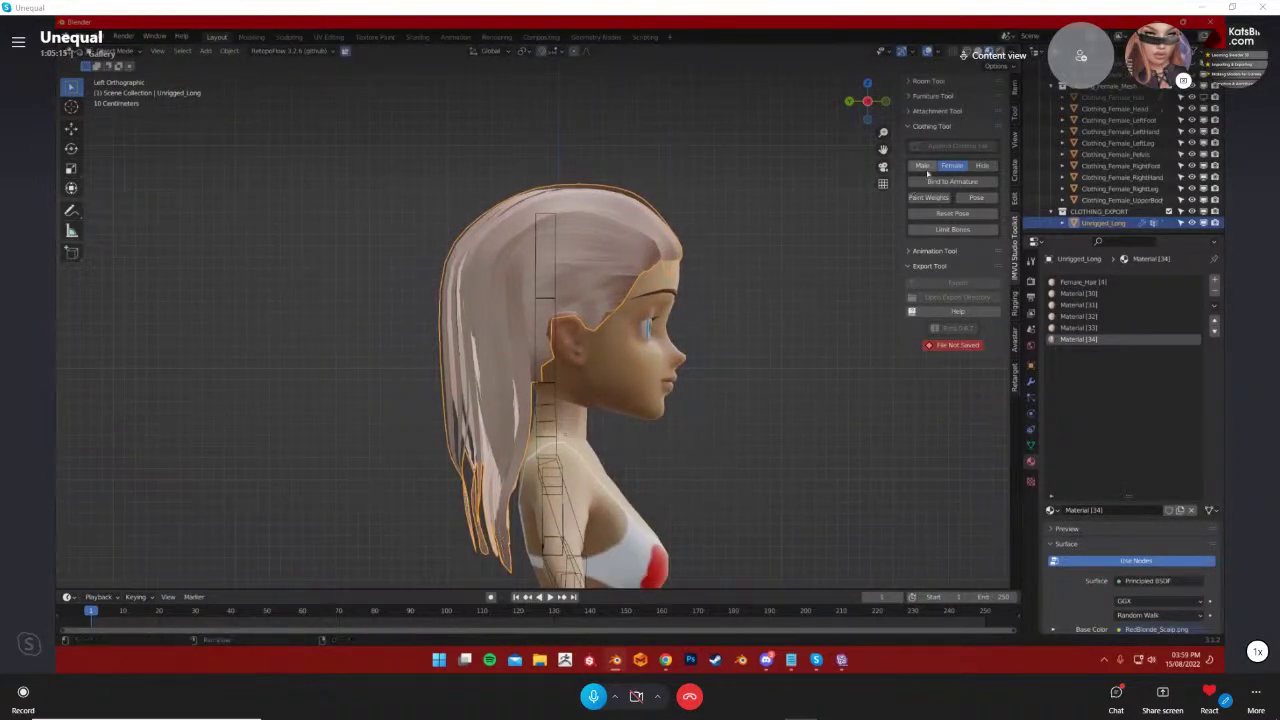
{"action": "scroll", "coordinate": [694, 280], "scroll_direction": "down", "scroll_amount": 3}
{"action": "scroll", "coordinate": [696, 283], "scroll_direction": "up", "scroll_amount": 2}
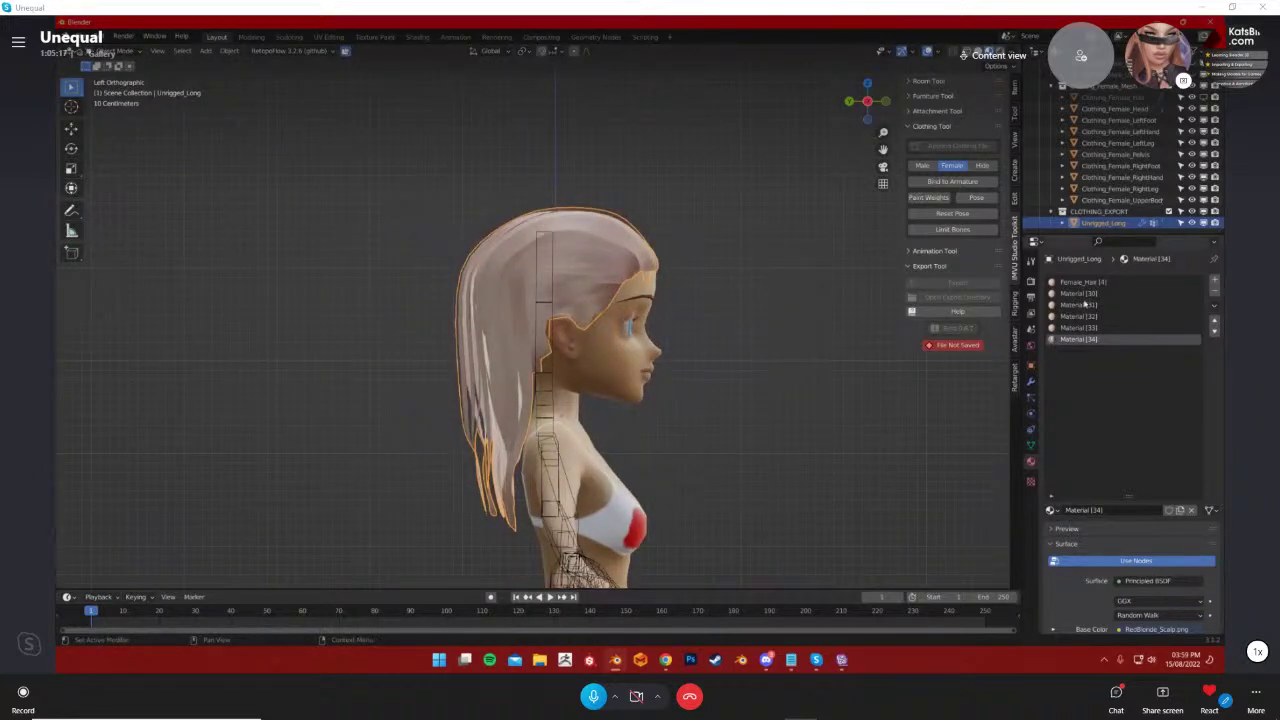
Save the Blender file to the Desktop as hair11
{"action": "left_click", "coordinate": [1031, 444]}
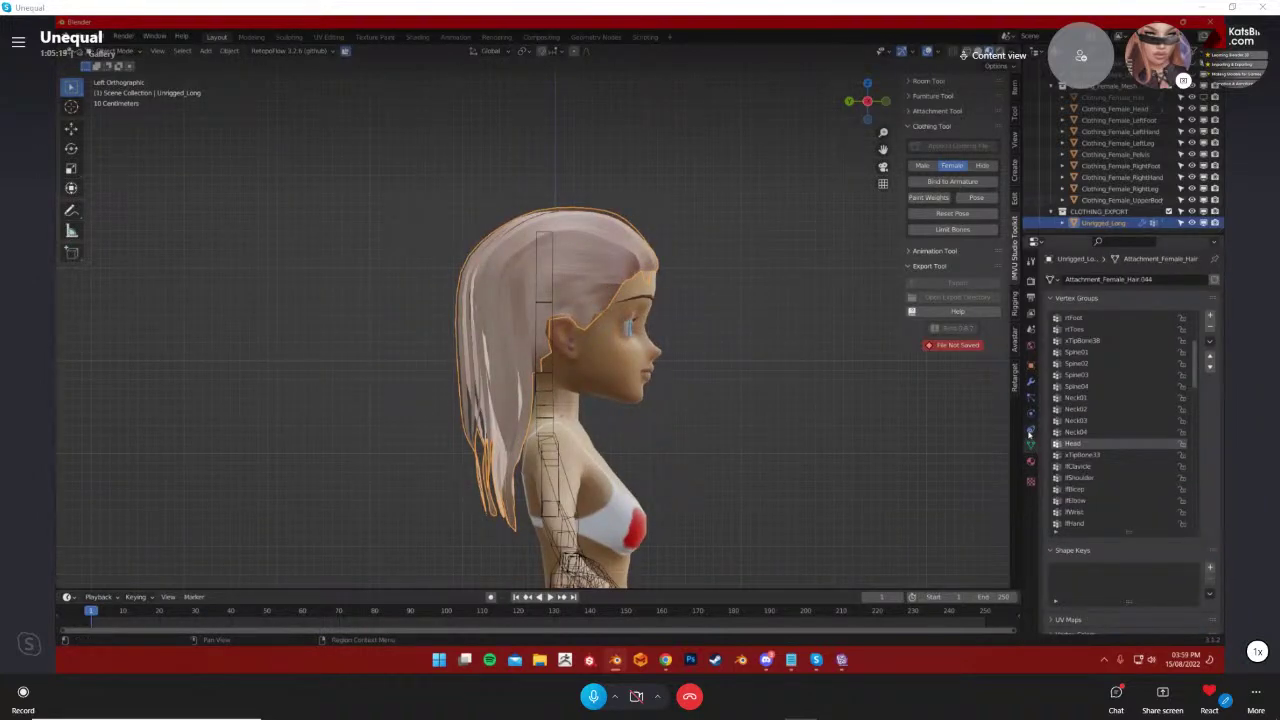
{"action": "left_click", "coordinate": [1031, 417]}
{"action": "left_click", "coordinate": [84, 36]}
{"action": "left_click", "coordinate": [110, 140]}
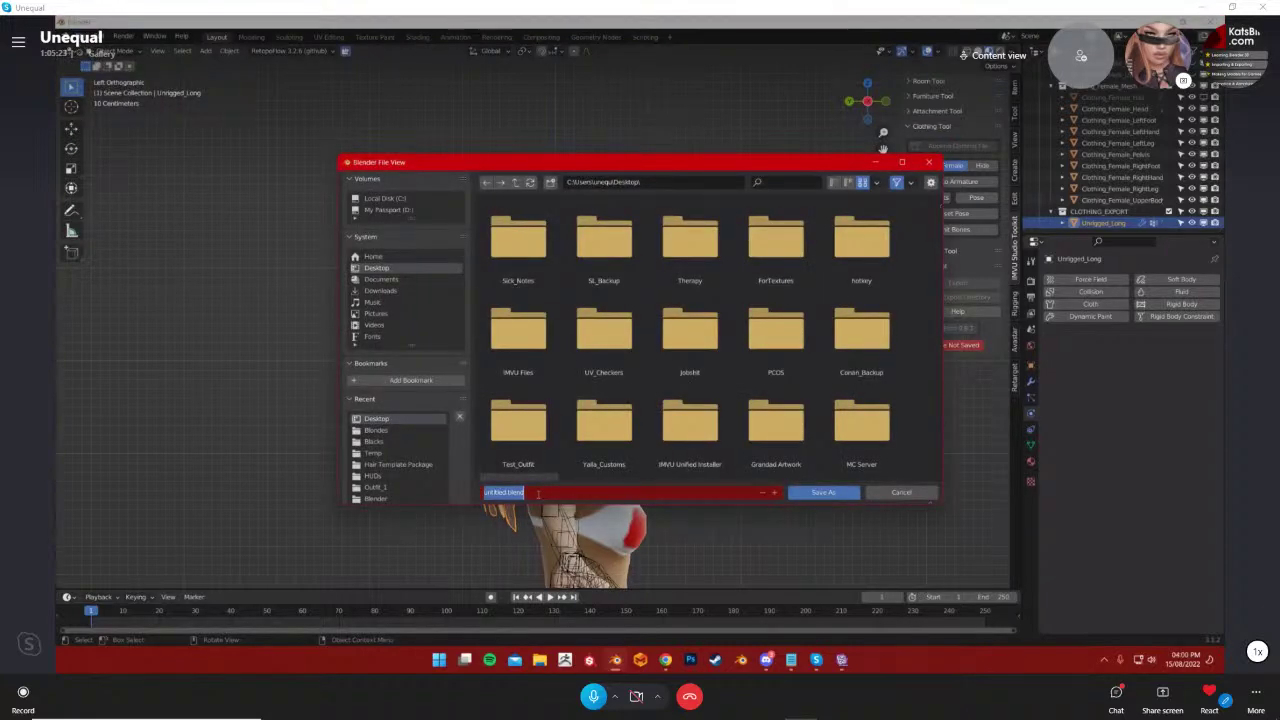
{"action": "type", "text": "hair11"}
{"action": "left_click", "coordinate": [822, 493]}
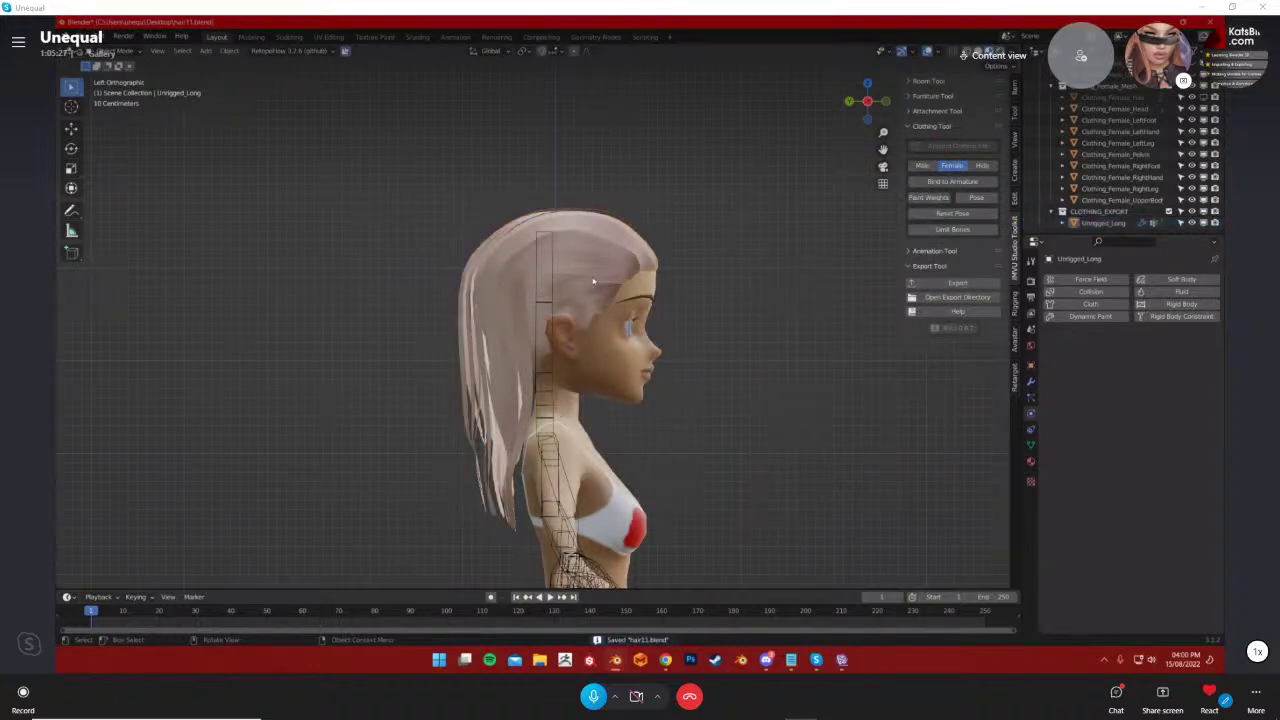
Bind the hair to the female armature again with the pose reset and try to export it
{"action": "left_click", "coordinate": [1031, 381]}
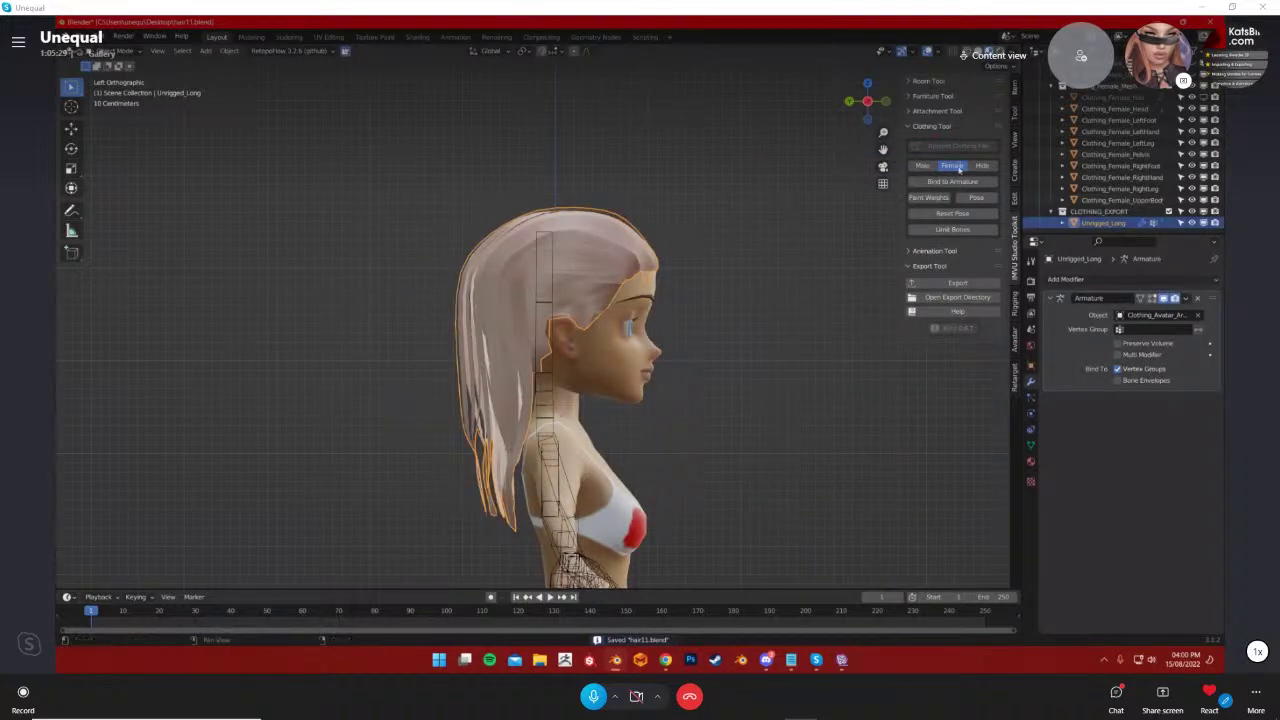
{"action": "left_click", "coordinate": [952, 181]}
{"action": "left_click", "coordinate": [952, 213]}
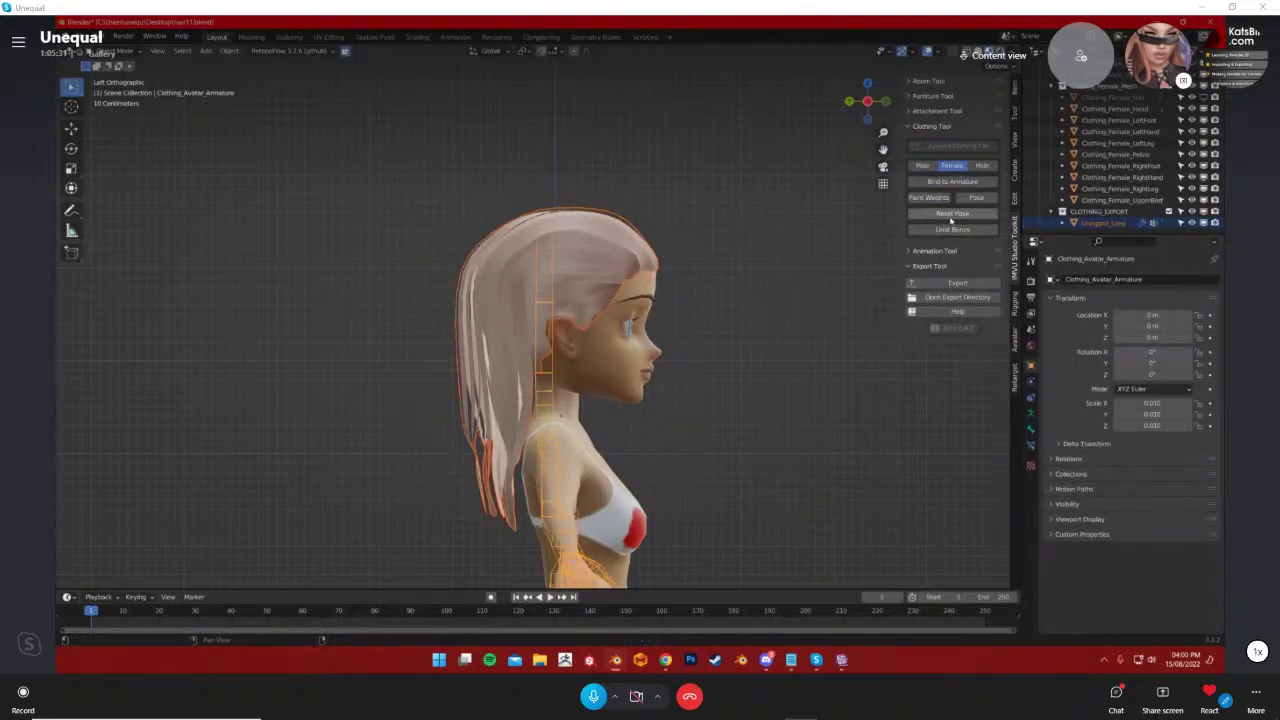
{"action": "left_click", "coordinate": [958, 285]}
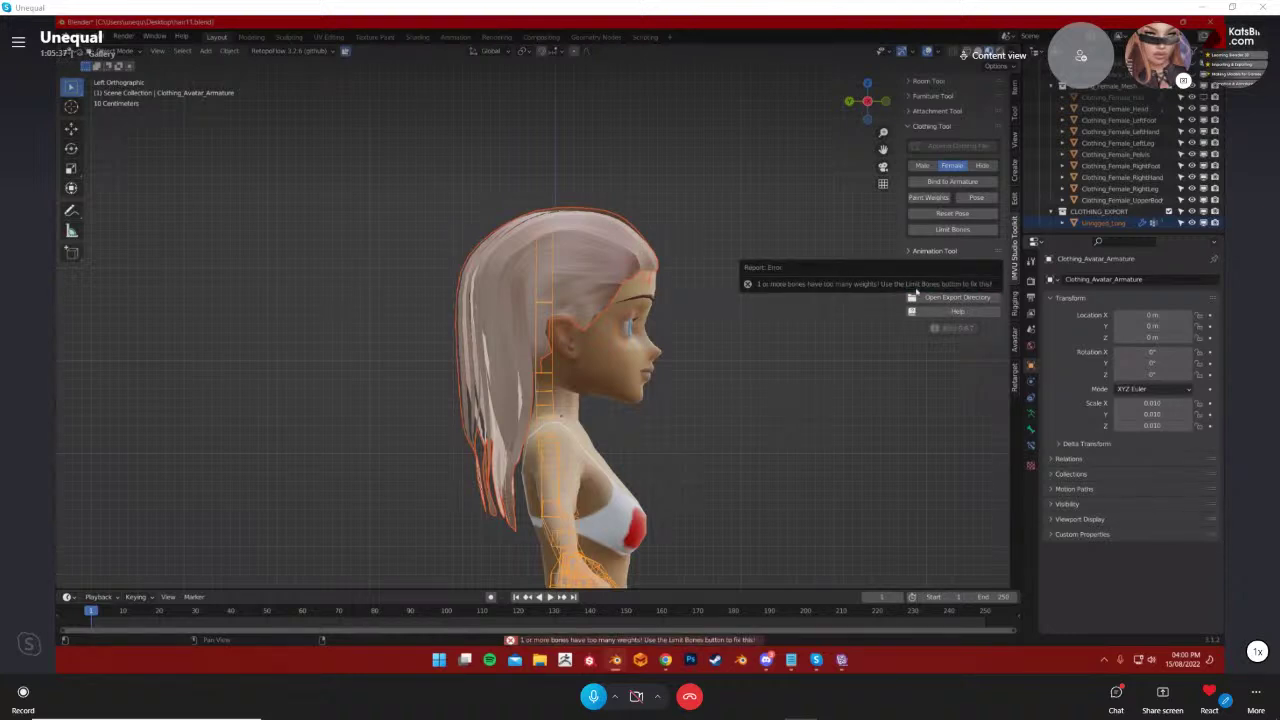
Clear the selection, select only the hair mesh and switch it to Weight Paint mode
{"action": "left_click", "coordinate": [110, 51]}
{"action": "left_click", "coordinate": [400, 250]}
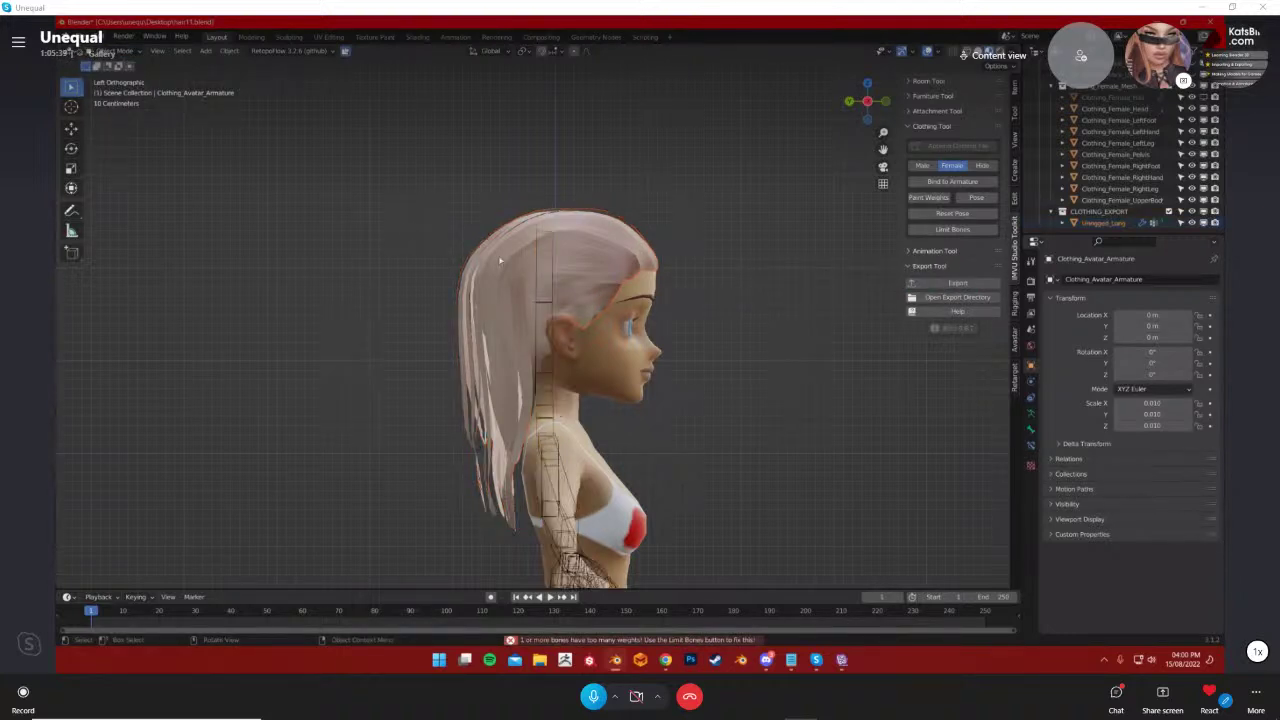
{"action": "left_click", "coordinate": [500, 290]}
{"action": "left_click", "coordinate": [112, 51]}
{"action": "left_click", "coordinate": [122, 113]}
{"action": "left_click", "coordinate": [237, 51]}
Undo the recent changes back to the state before the hair was bound to the armature again
{"action": "key", "text": "ctrl+z"}
{"action": "key", "text": "ctrl+z"}
{"action": "key", "text": "ctrl+z"}
{"action": "key", "text": "ctrl+z"}
{"action": "key", "text": "ctrl+z"}
{"action": "key", "text": "ctrl+z"}
{"action": "key", "text": "Tab"}
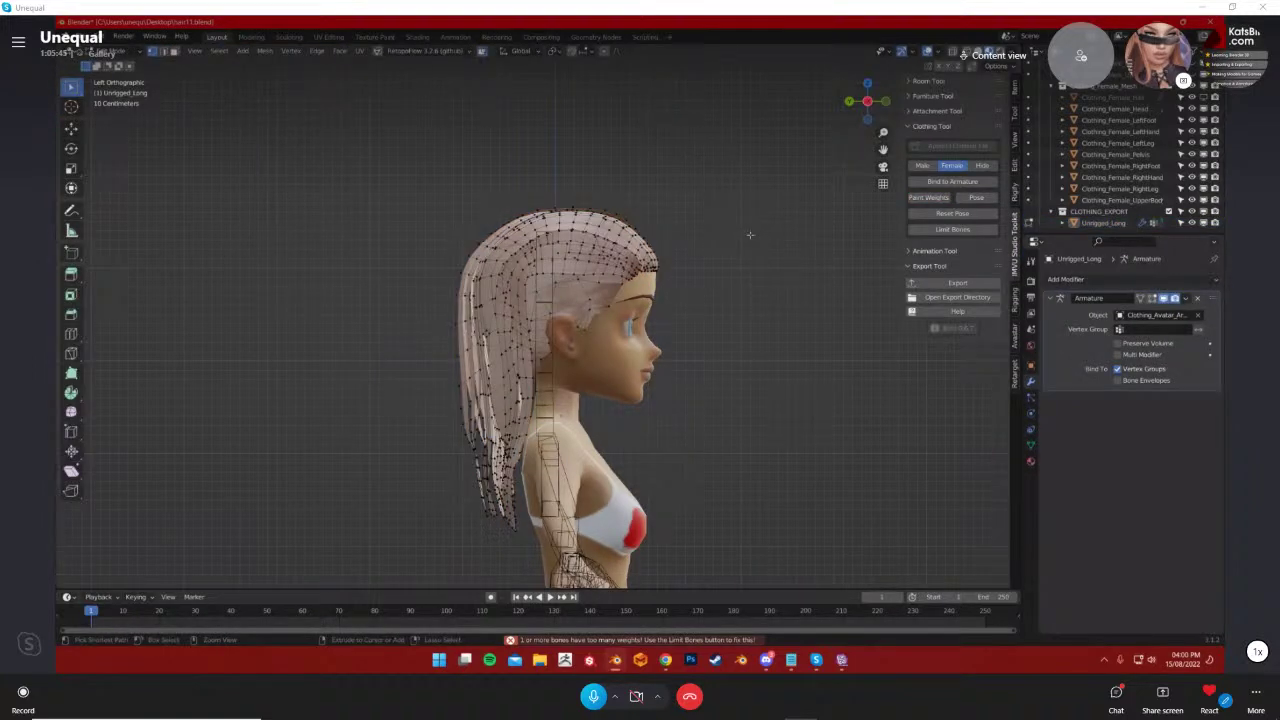
{"action": "key", "text": "ctrl+z"}
Examine the hair's weights in Weight Paint mode, then return the mesh to Object Mode
{"action": "left_click", "coordinate": [118, 51]}
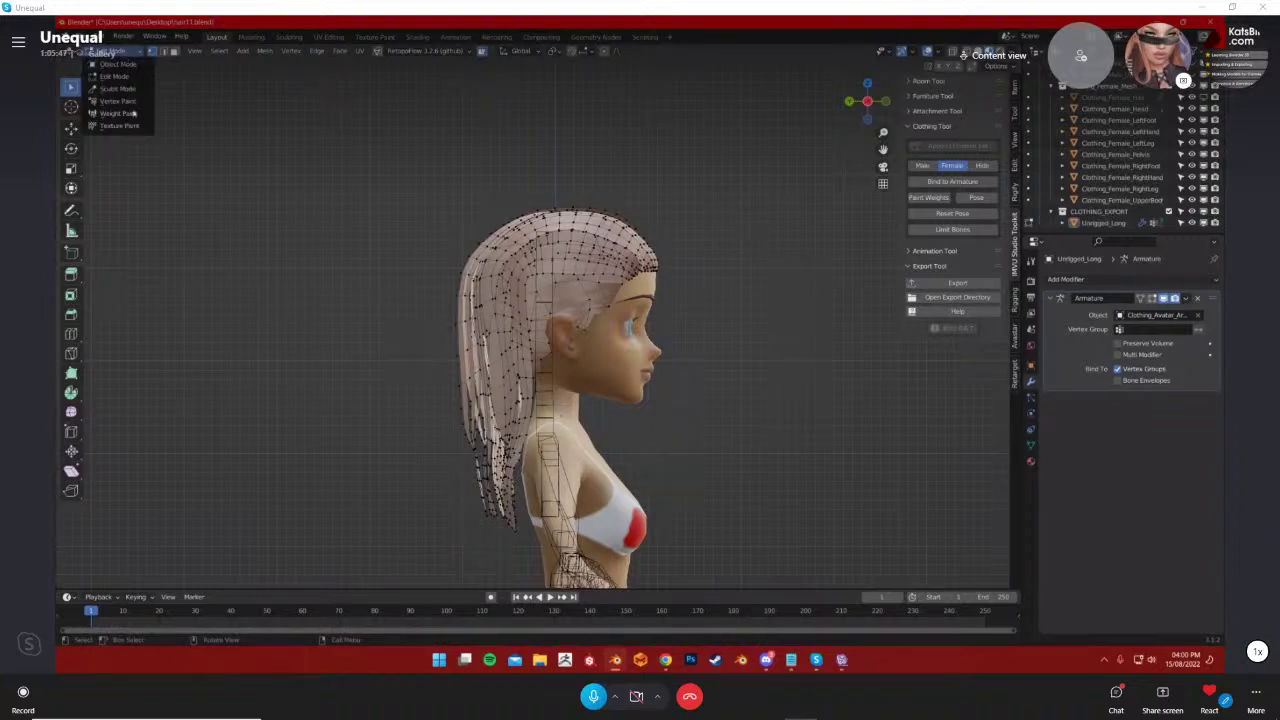
{"action": "left_click", "coordinate": [128, 112]}
{"action": "left_click", "coordinate": [110, 51]}
{"action": "left_click", "coordinate": [110, 64]}
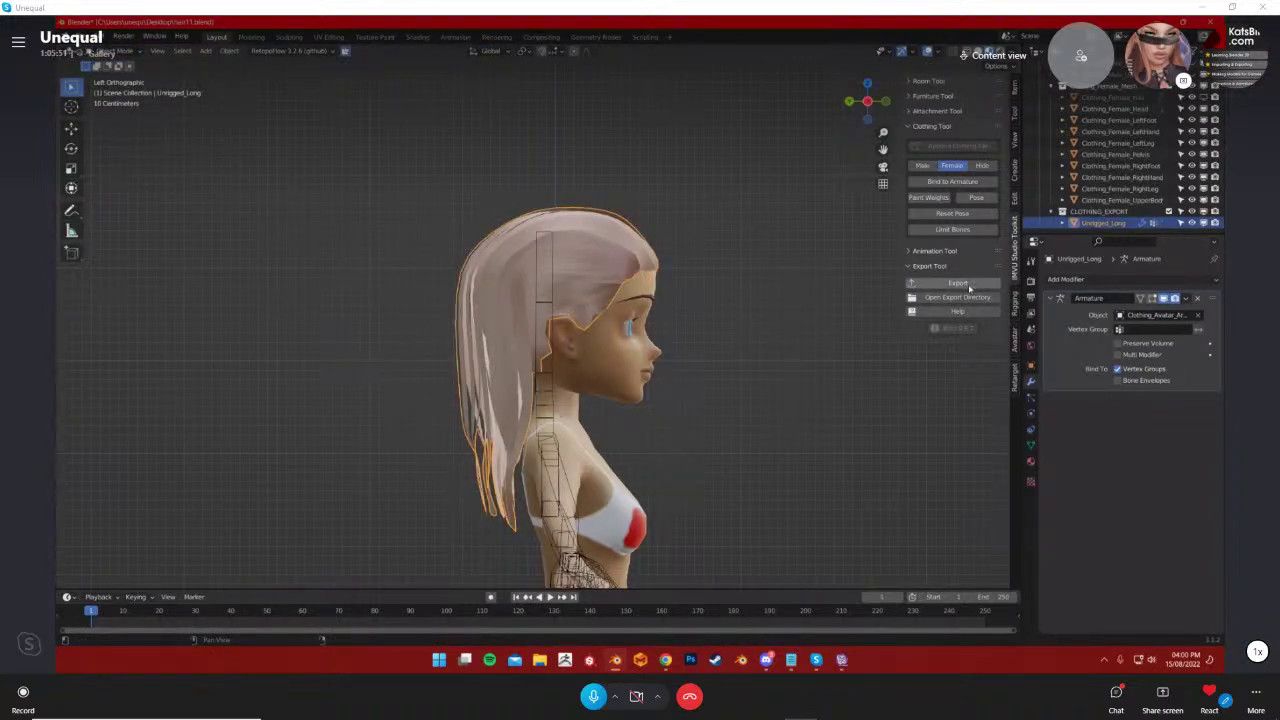
{"action": "left_click", "coordinate": [110, 51]}
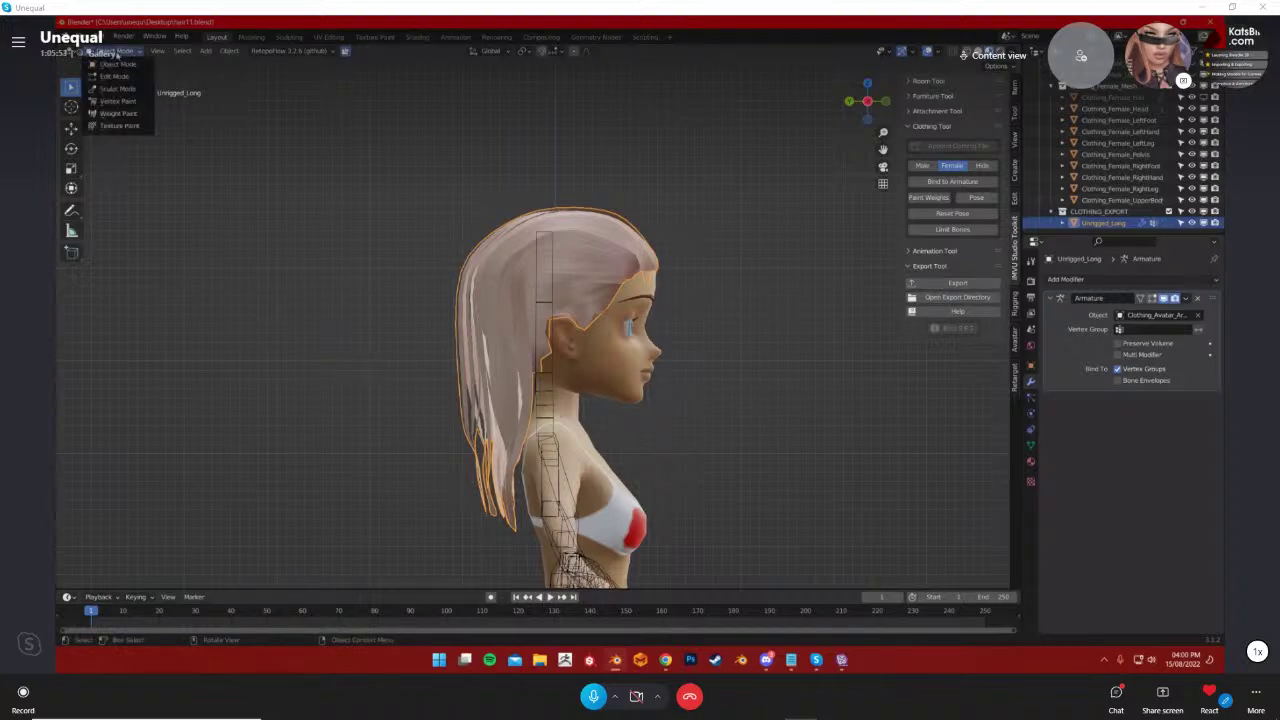
{"action": "left_click", "coordinate": [115, 118]}
{"action": "mouse_move", "coordinate": [248, 296]}
{"action": "middle_mouse_down"}
{"action": "mouse_move", "coordinate": [310, 300]}
{"action": "mouse_move", "coordinate": [292, 296]}
{"action": "mouse_move", "coordinate": [408, 349]}
{"action": "mouse_move", "coordinate": [168, 166]}
{"action": "middle_mouse_up"}
{"action": "left_click", "coordinate": [112, 51]}
{"action": "left_click", "coordinate": [118, 65]}
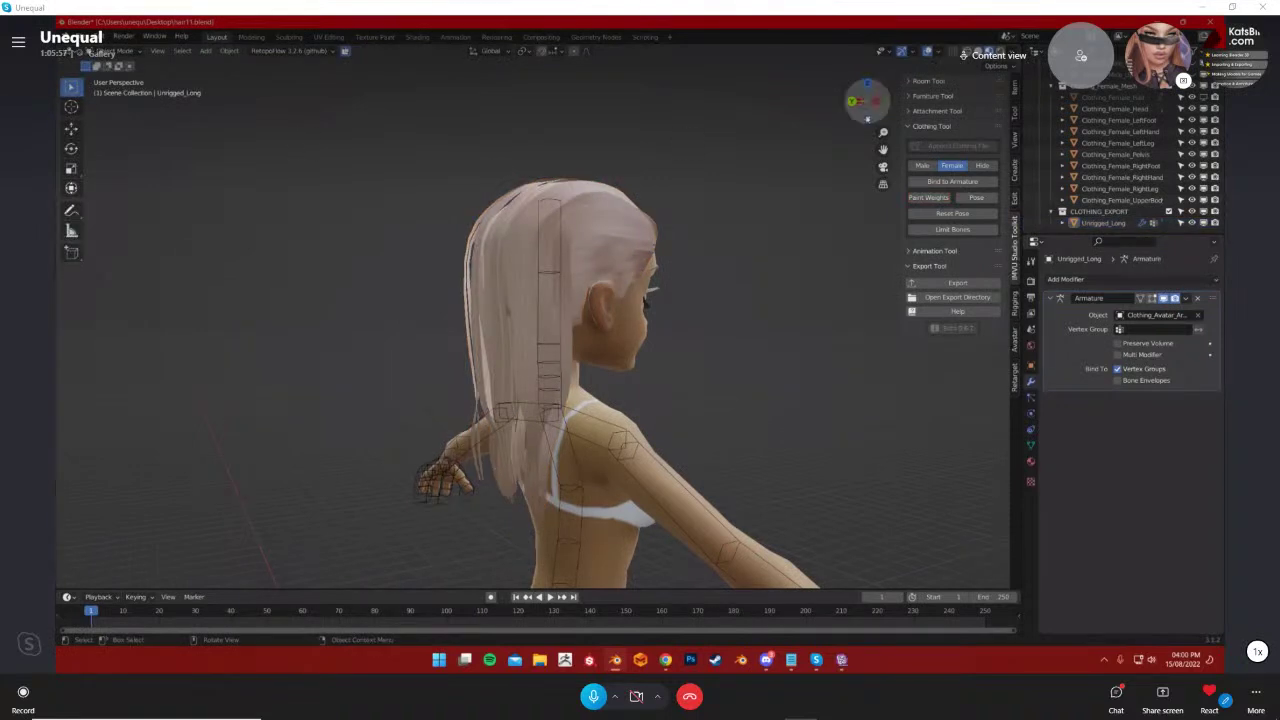
Select the hair in the left side view and export it with the clothing export tool
{"action": "left_click", "coordinate": [870, 106]}
{"action": "left_click", "coordinate": [607, 228]}
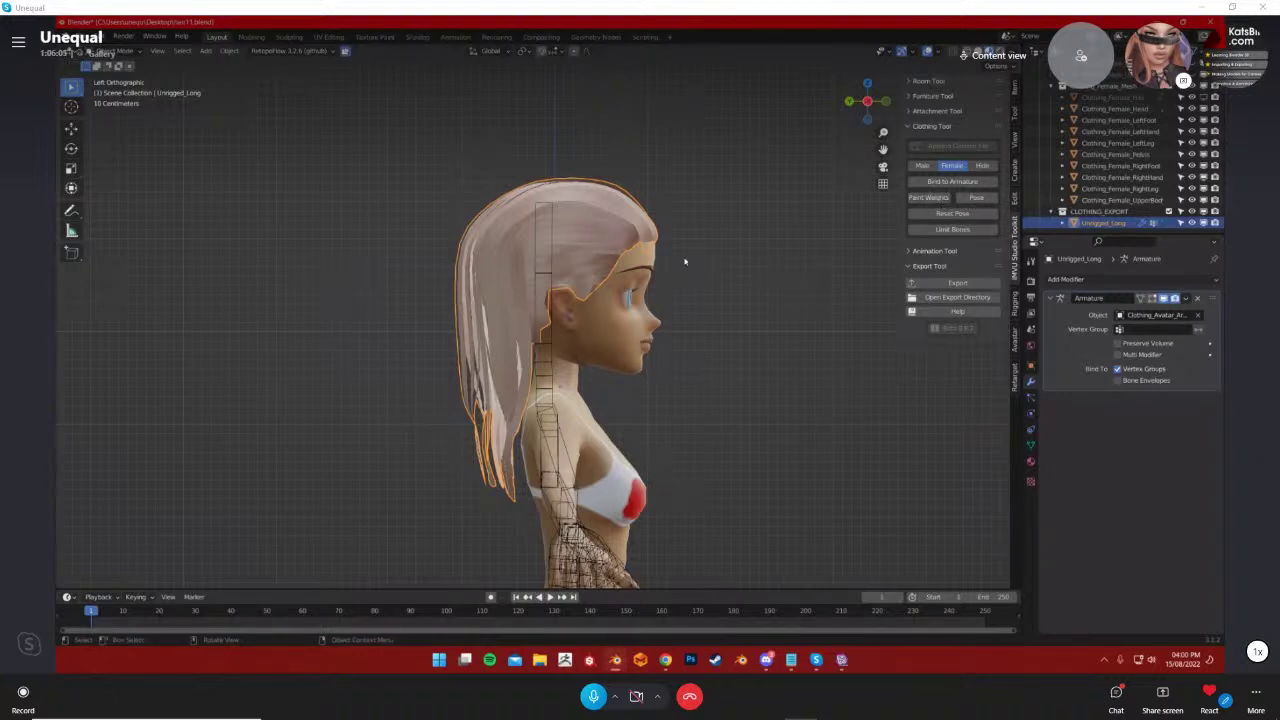
{"action": "left_click", "coordinate": [974, 197]}
{"action": "key", "text": "ctrl+z"}
{"action": "left_click", "coordinate": [113, 51]}
{"action": "left_click", "coordinate": [957, 283]}
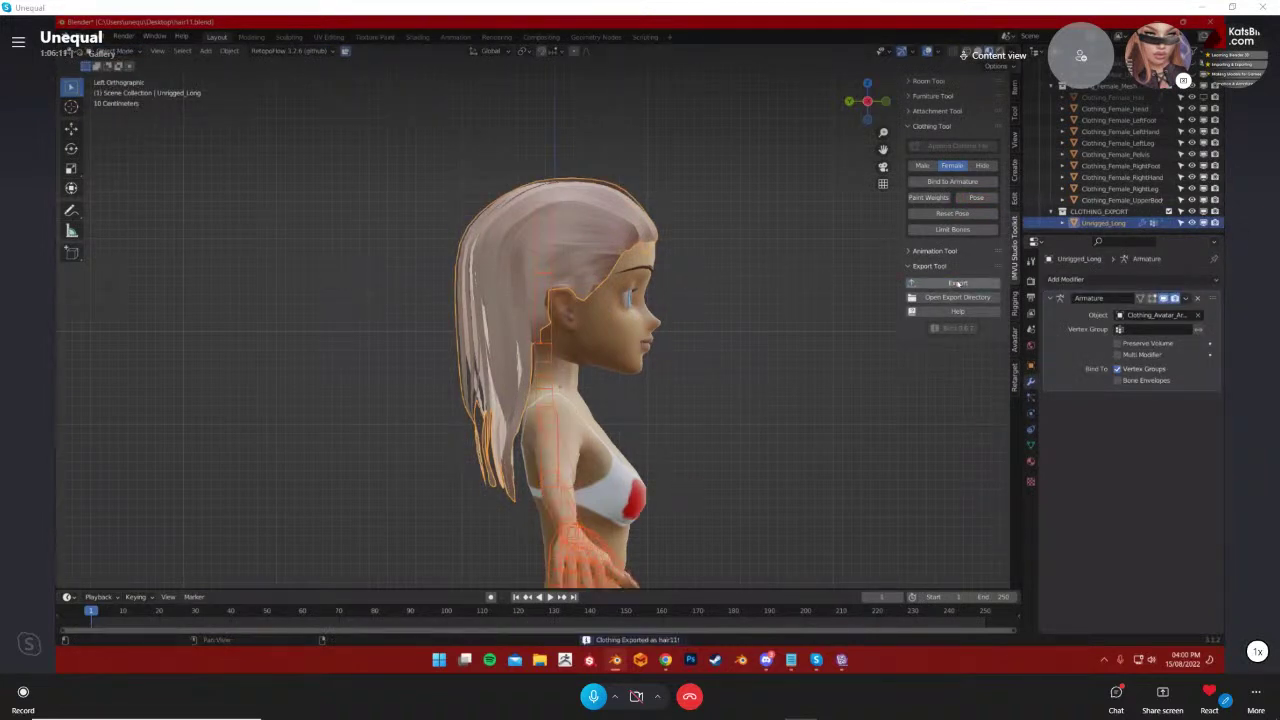
Switch to IMVU Studio and derive a new product from the empty female base product
{"action": "left_click", "coordinate": [842, 660]}
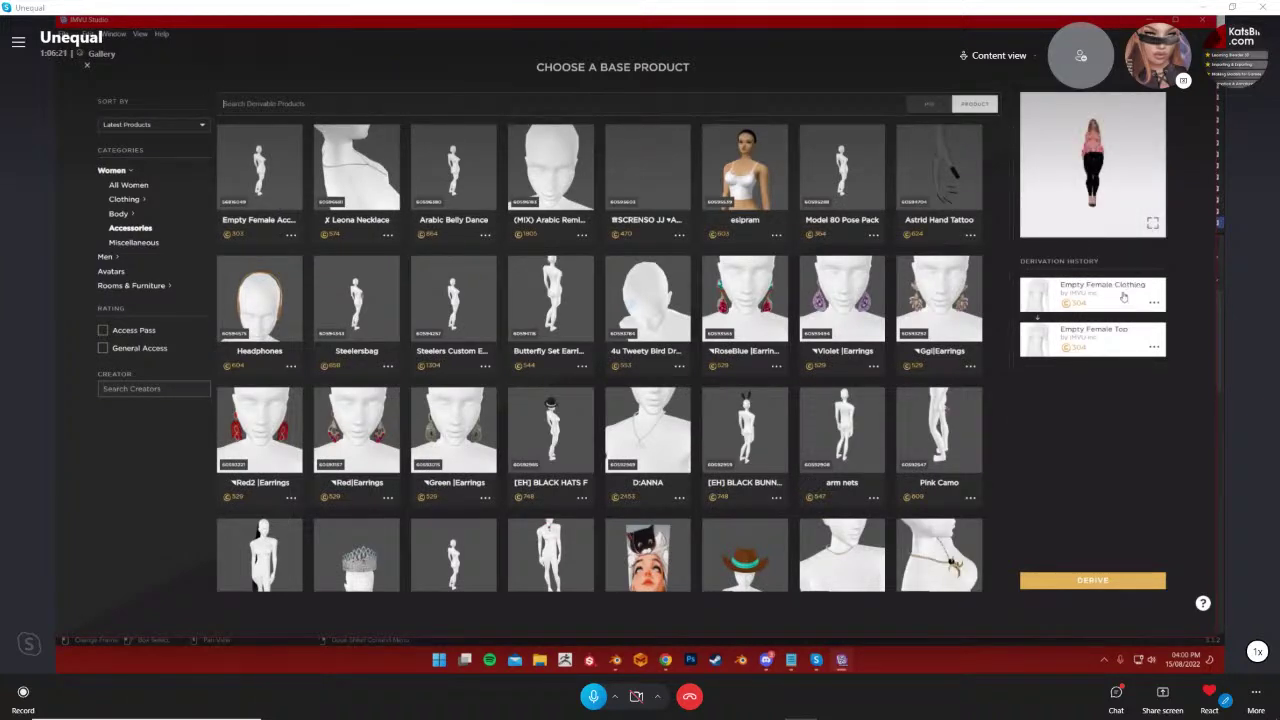
{"action": "left_click", "coordinate": [1101, 588]}
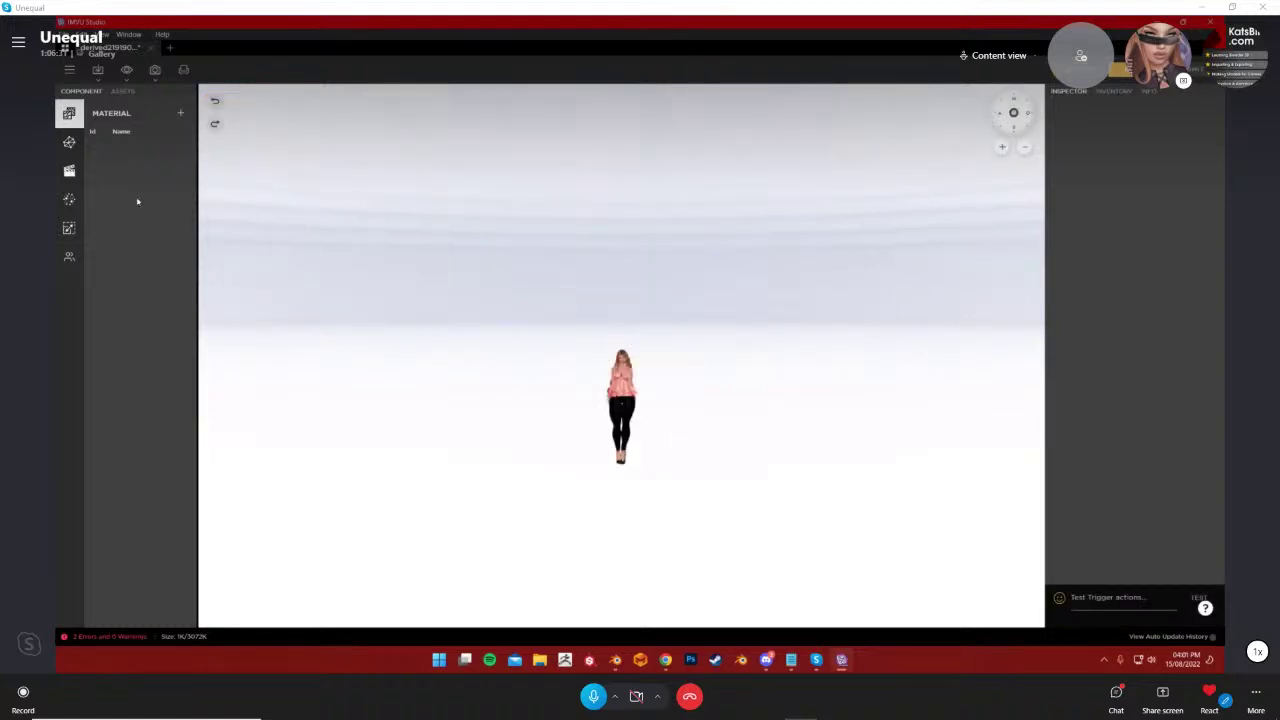
Filter the avatar inventory by the Hair category
{"action": "left_click", "coordinate": [1113, 91]}
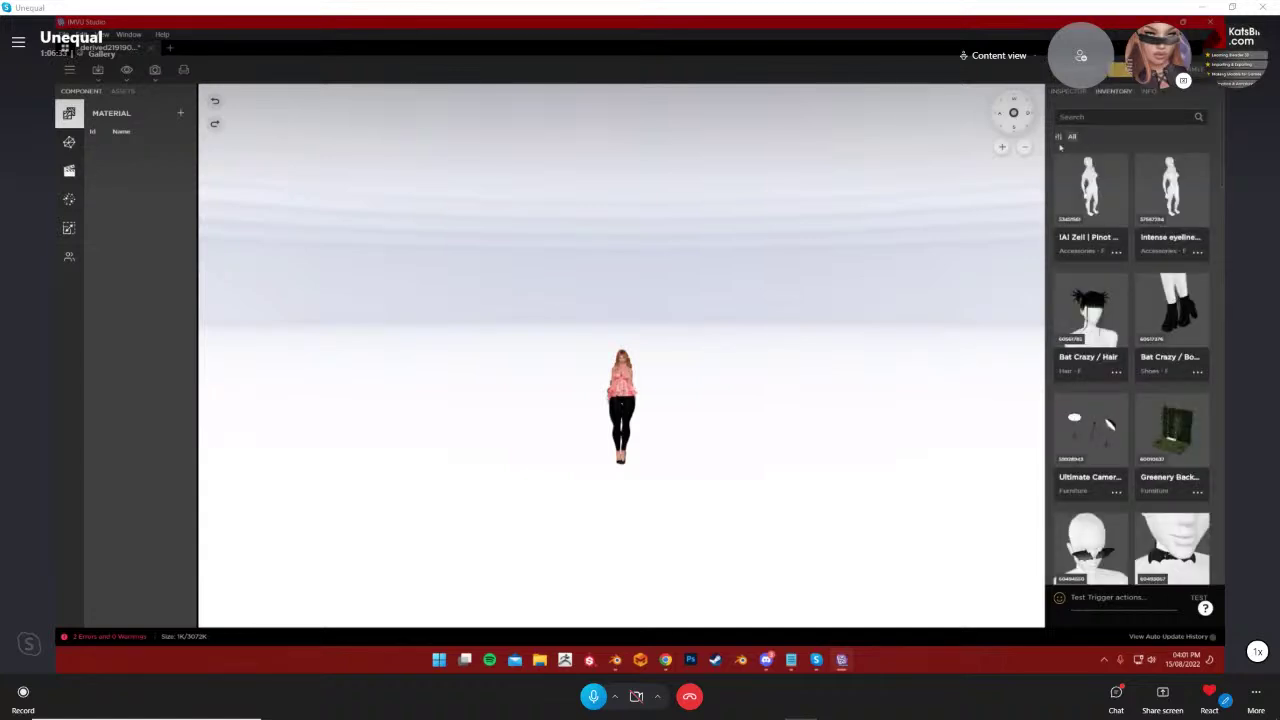
{"action": "left_click", "coordinate": [1059, 138]}
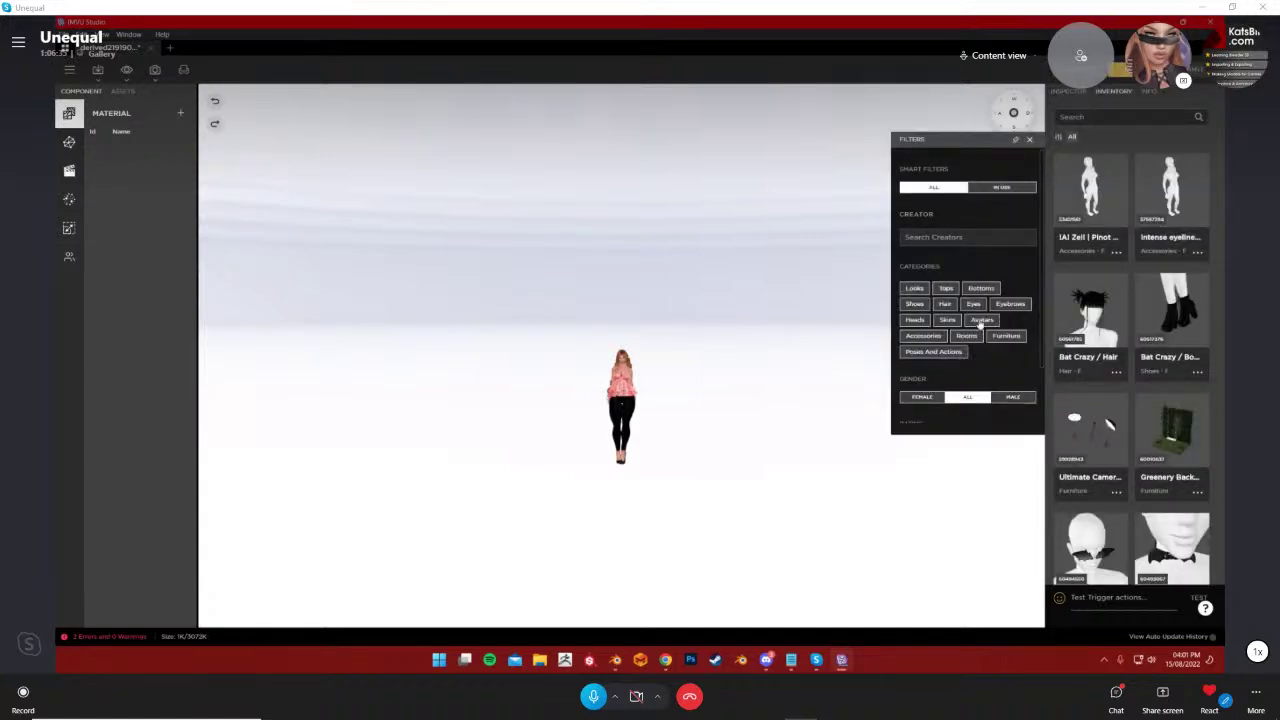
{"action": "left_click", "coordinate": [945, 303]}
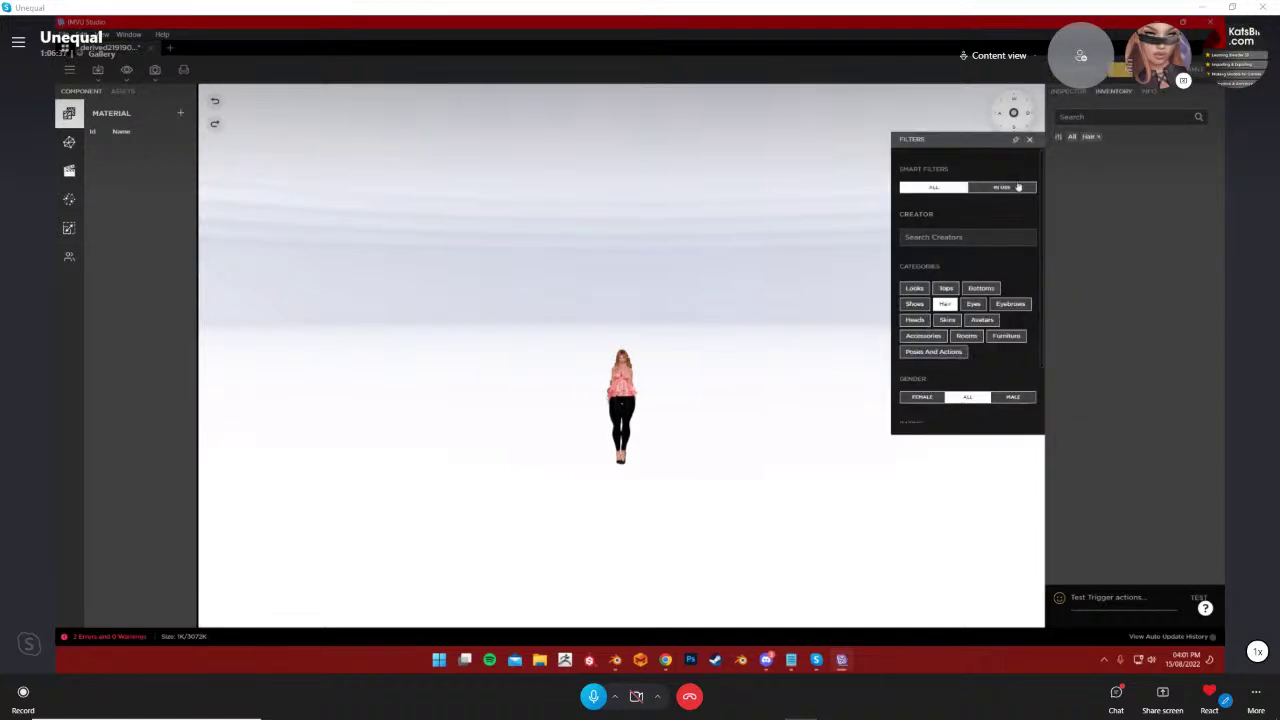
{"action": "left_click", "coordinate": [1030, 139]}
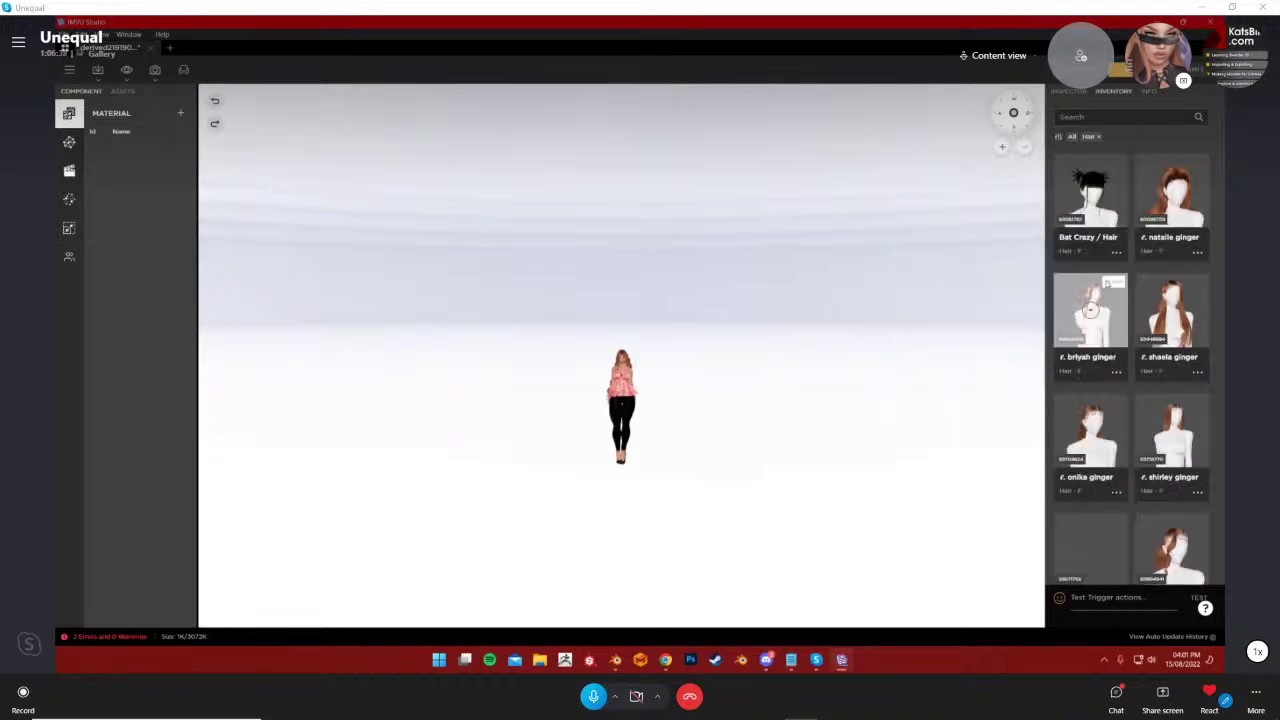
Replace the Hair filter with the In Use filter and take the currently worn hair off the avatar
{"action": "left_click", "coordinate": [1098, 137]}
{"action": "left_click", "coordinate": [1059, 137]}
{"action": "left_click", "coordinate": [991, 188]}
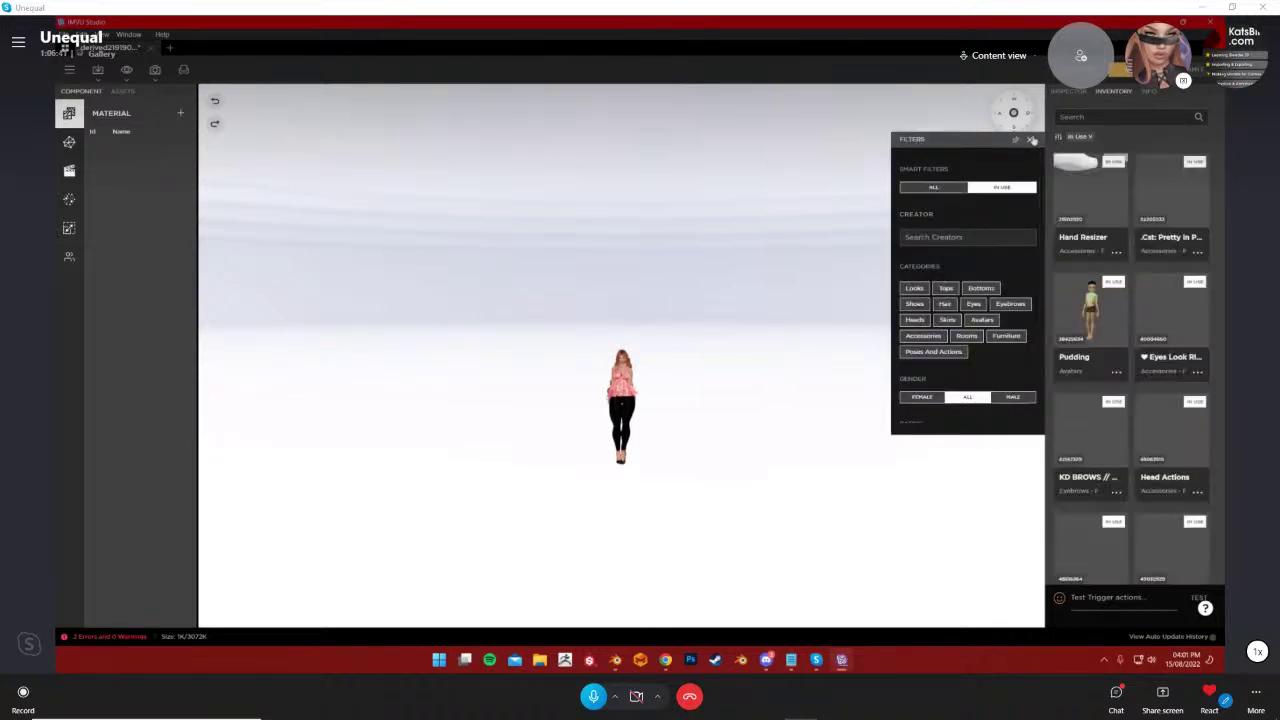
{"action": "left_click", "coordinate": [1032, 139]}
{"action": "scroll", "coordinate": [1149, 363], "scroll_direction": "down", "scroll_amount": 1}
{"action": "scroll", "coordinate": [1160, 400], "scroll_direction": "down", "scroll_amount": 3}
{"action": "left_click", "coordinate": [1174, 394]}
{"action": "scroll", "coordinate": [728, 424], "scroll_direction": "up", "scroll_amount": 10}
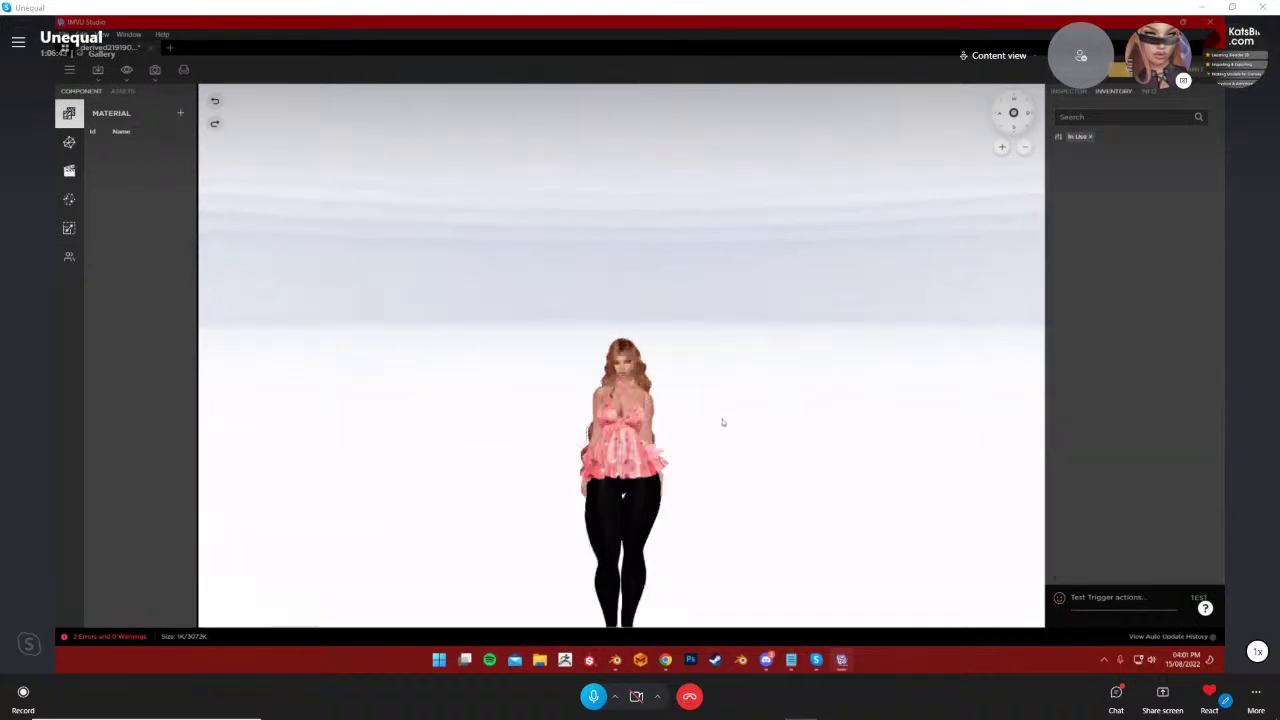
{"action": "left_click", "coordinate": [1058, 90]}
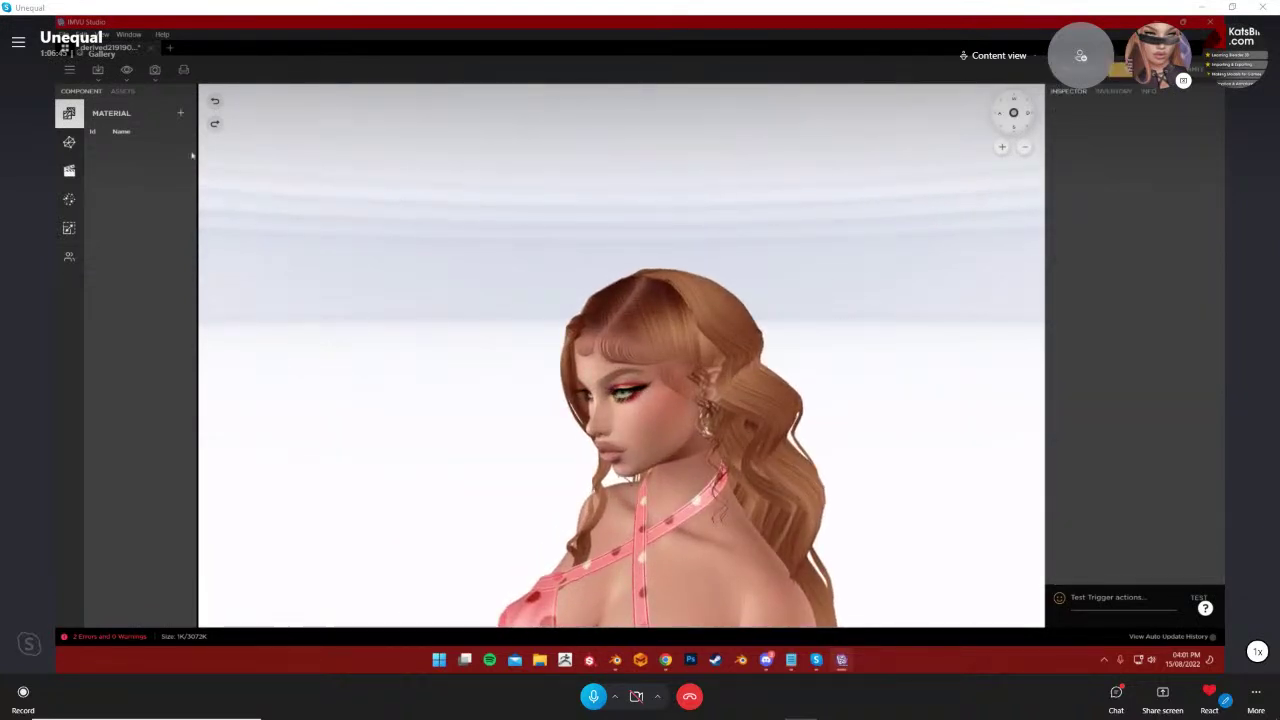
Load hair11.fbx from the Desktop for import and open its FBX import settings
{"action": "left_click", "coordinate": [99, 72]}
{"action": "left_click", "coordinate": [115, 114]}
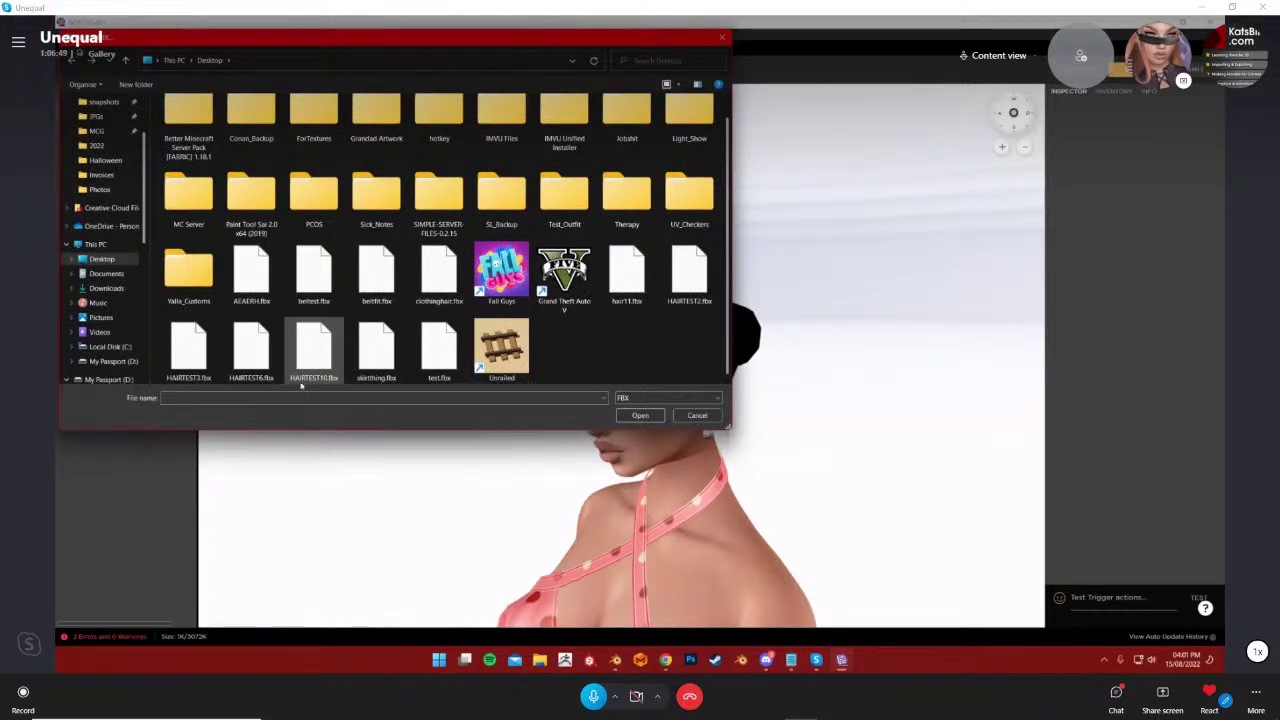
{"action": "double_click", "coordinate": [627, 270]}
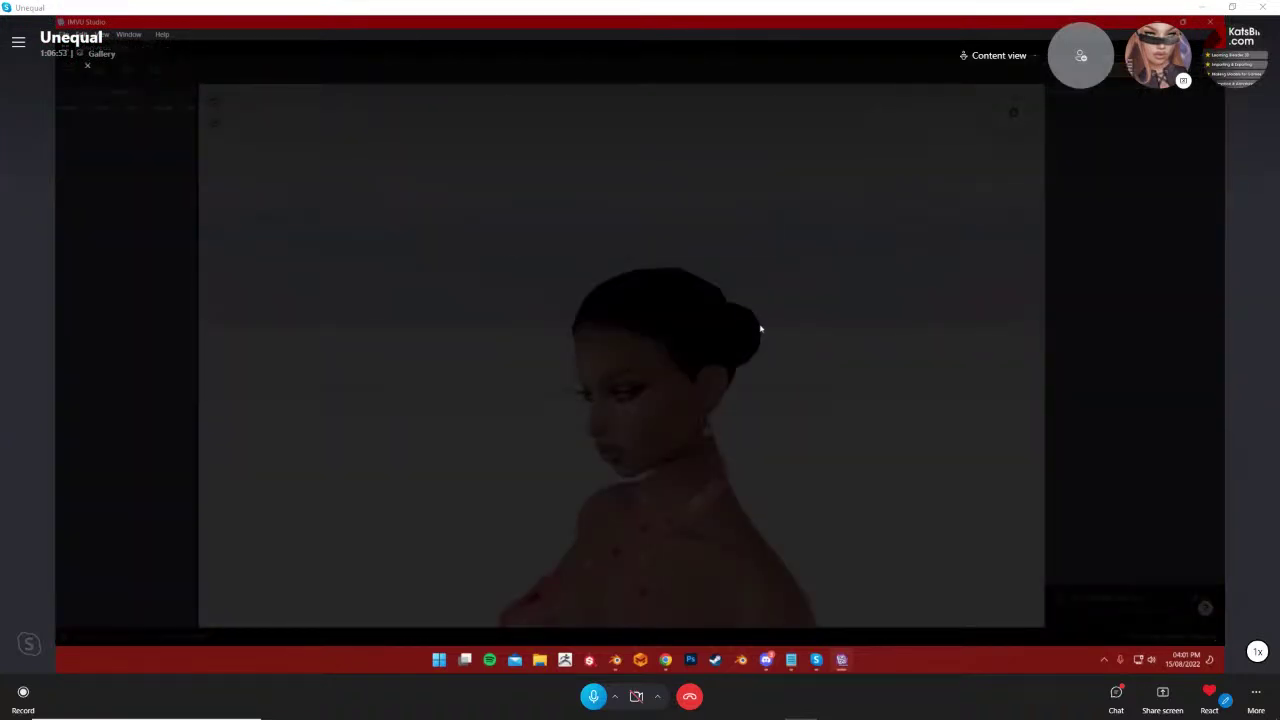
{"action": "left_click", "coordinate": [664, 600]}
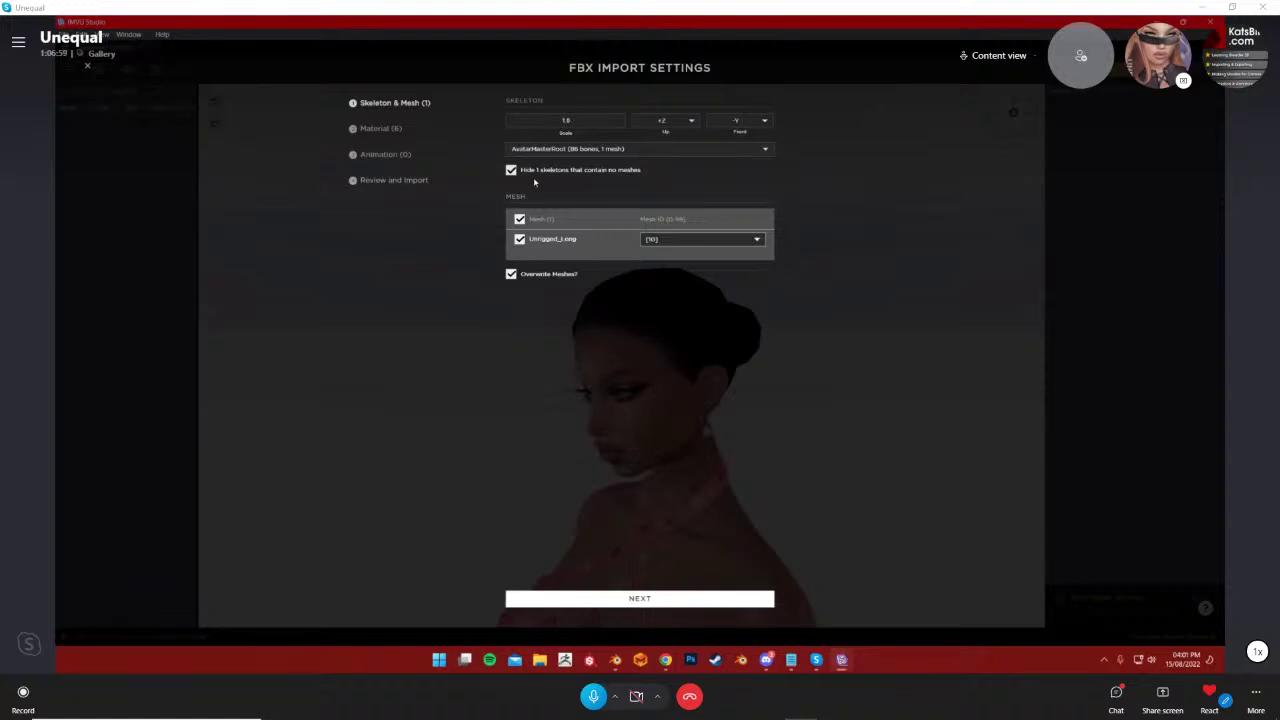
Assign the hair mesh the mesh ID [1] hair and continue to the material settings
{"action": "left_click", "coordinate": [677, 240]}
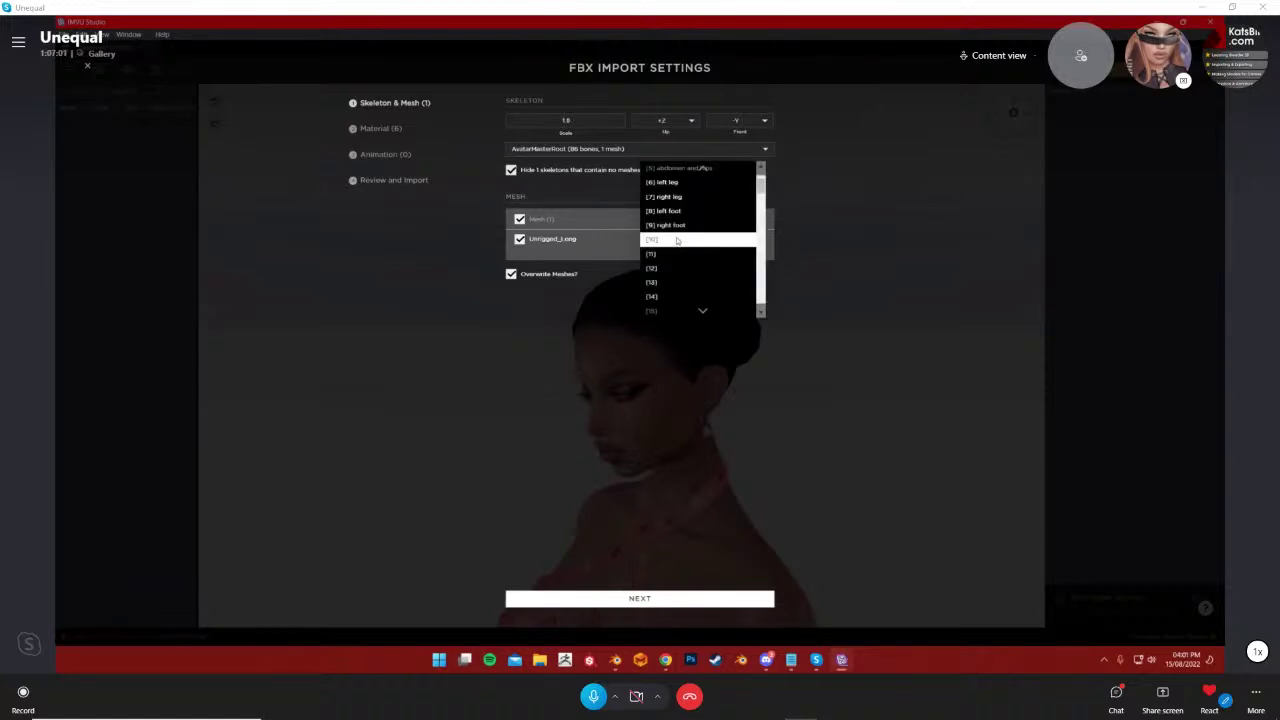
{"action": "left_click", "coordinate": [677, 240]}
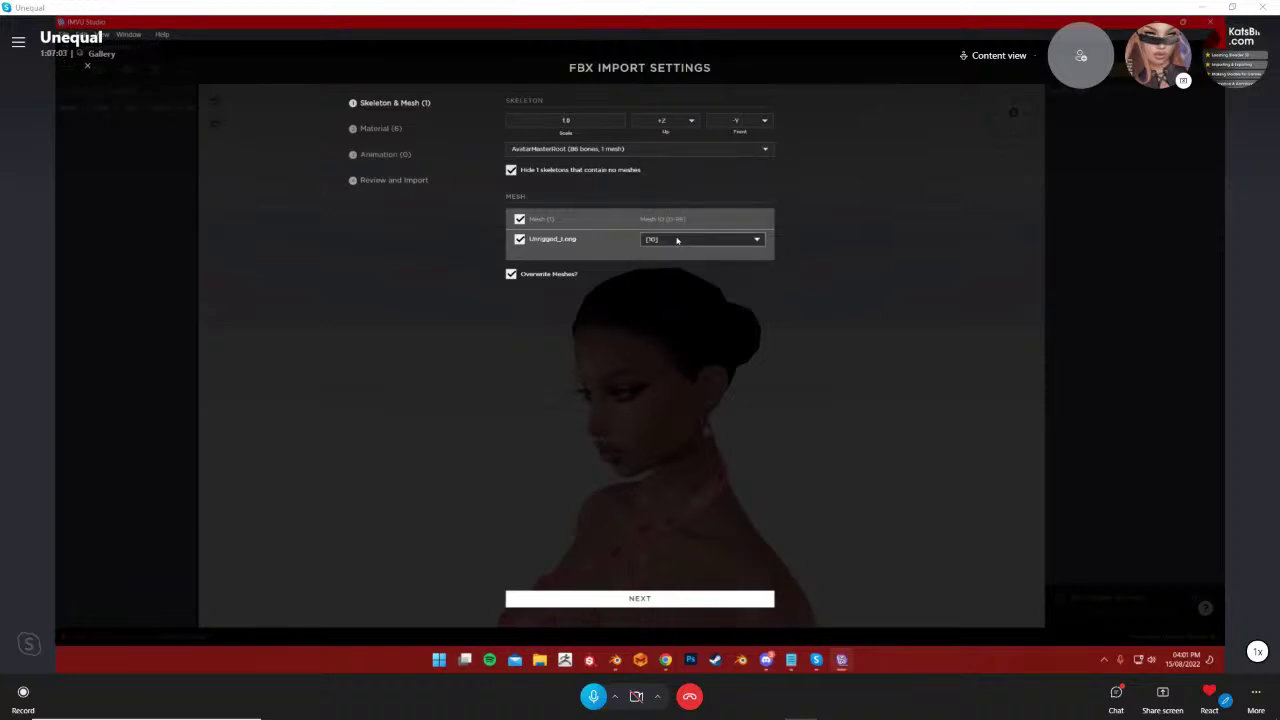
{"action": "left_click", "coordinate": [674, 240]}
{"action": "scroll", "coordinate": [680, 246], "scroll_direction": "up", "scroll_amount": 3}
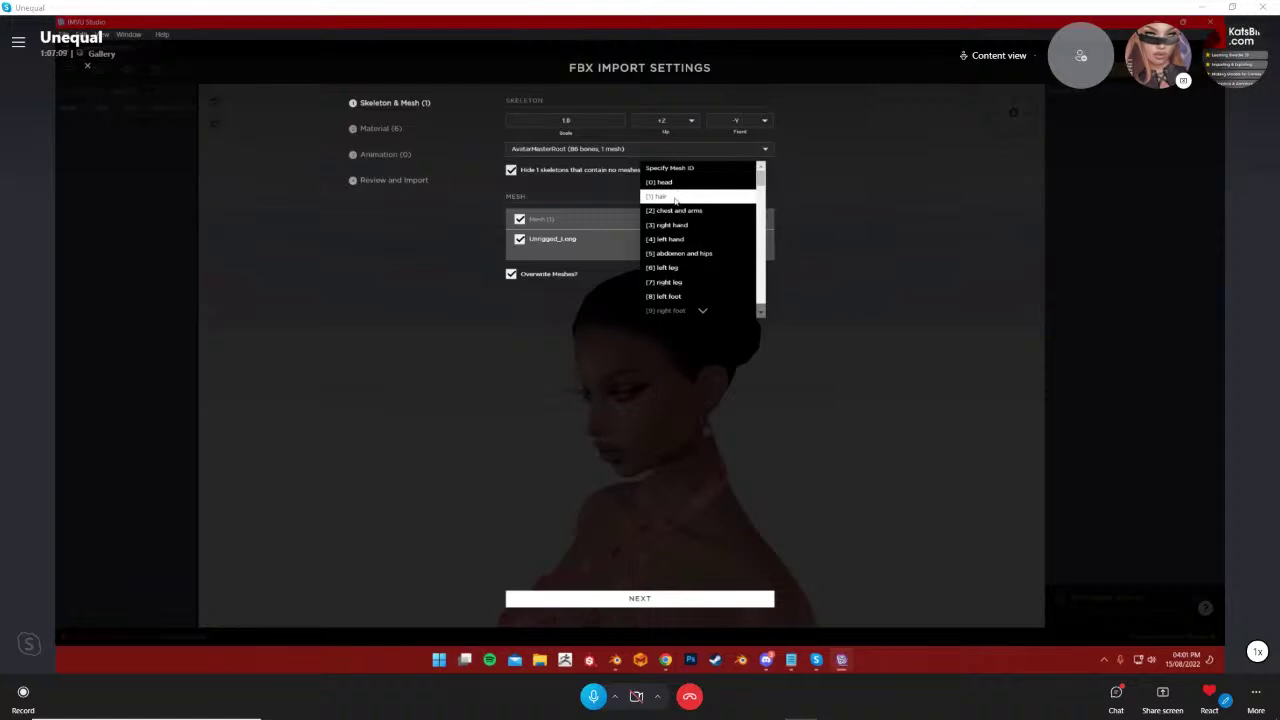
{"action": "left_click", "coordinate": [676, 197]}
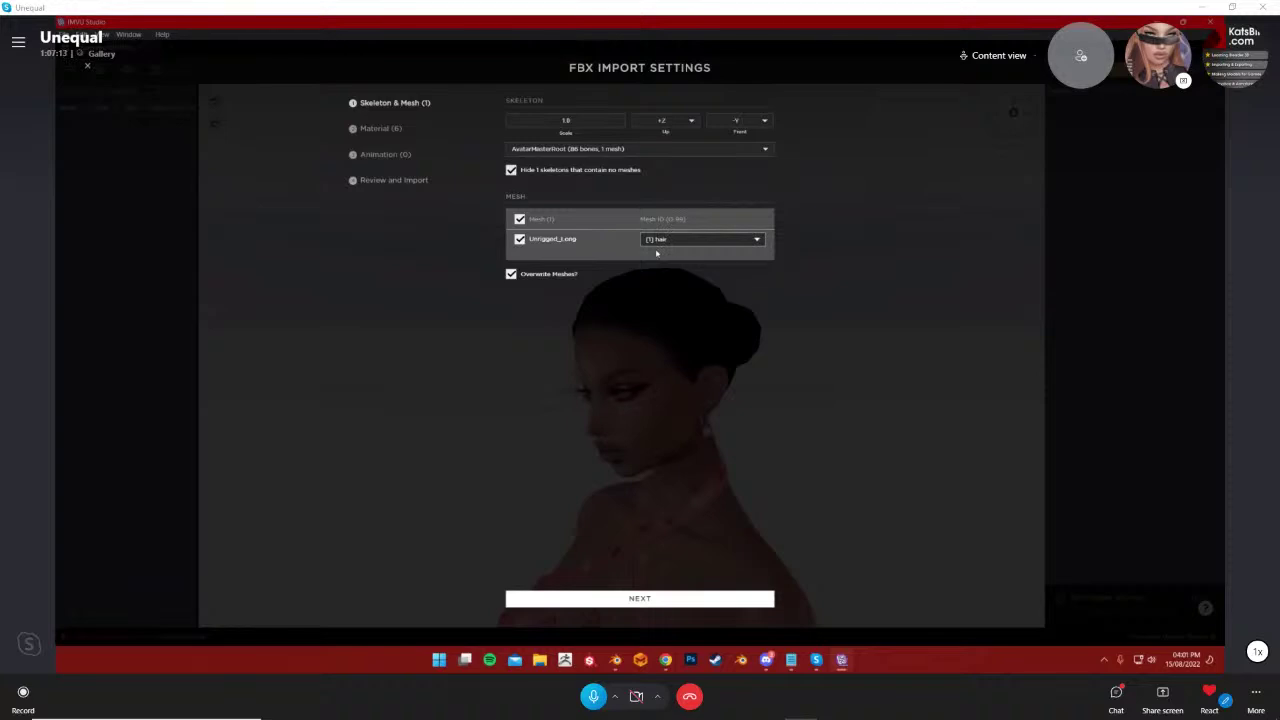
{"action": "left_click", "coordinate": [654, 599]}
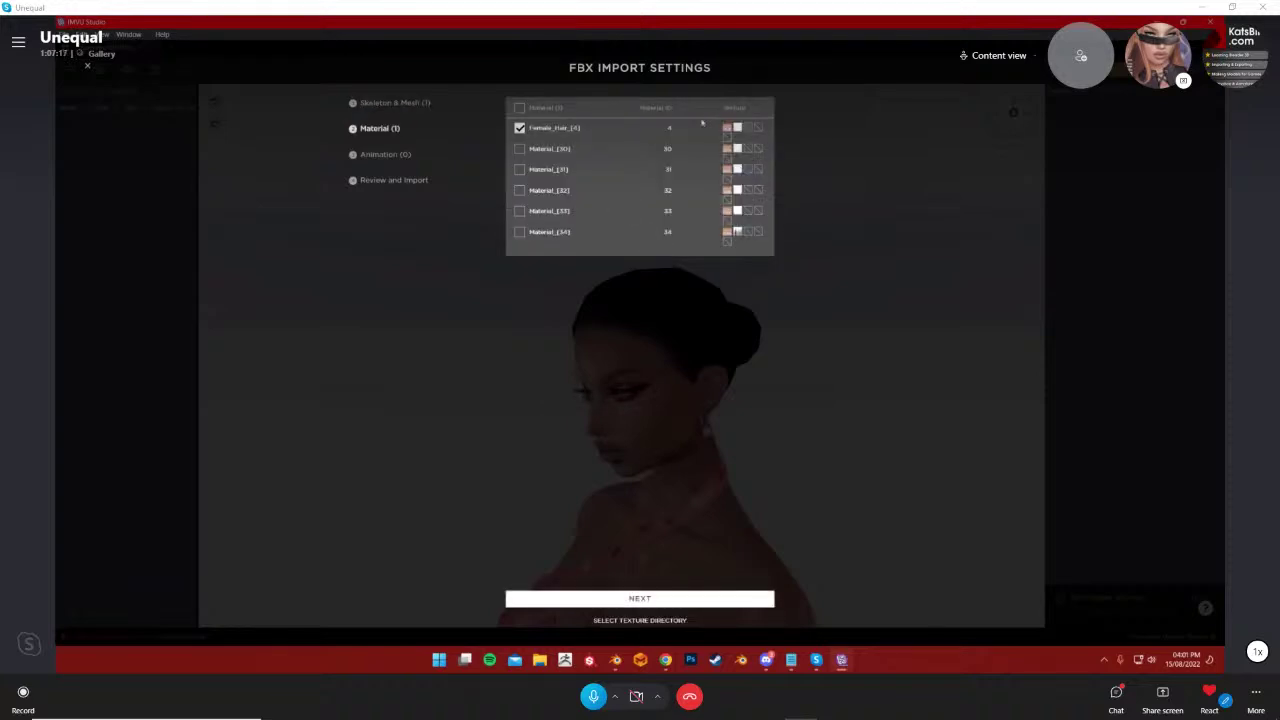
Include Material_[30] through Material_[34] in the import, review the settings without animations and import the FBX
{"action": "left_click", "coordinate": [519, 148]}
{"action": "left_click", "coordinate": [519, 169]}
{"action": "left_click", "coordinate": [519, 190]}
{"action": "left_click", "coordinate": [519, 211]}
{"action": "left_click", "coordinate": [519, 232]}
{"action": "left_click", "coordinate": [646, 598]}
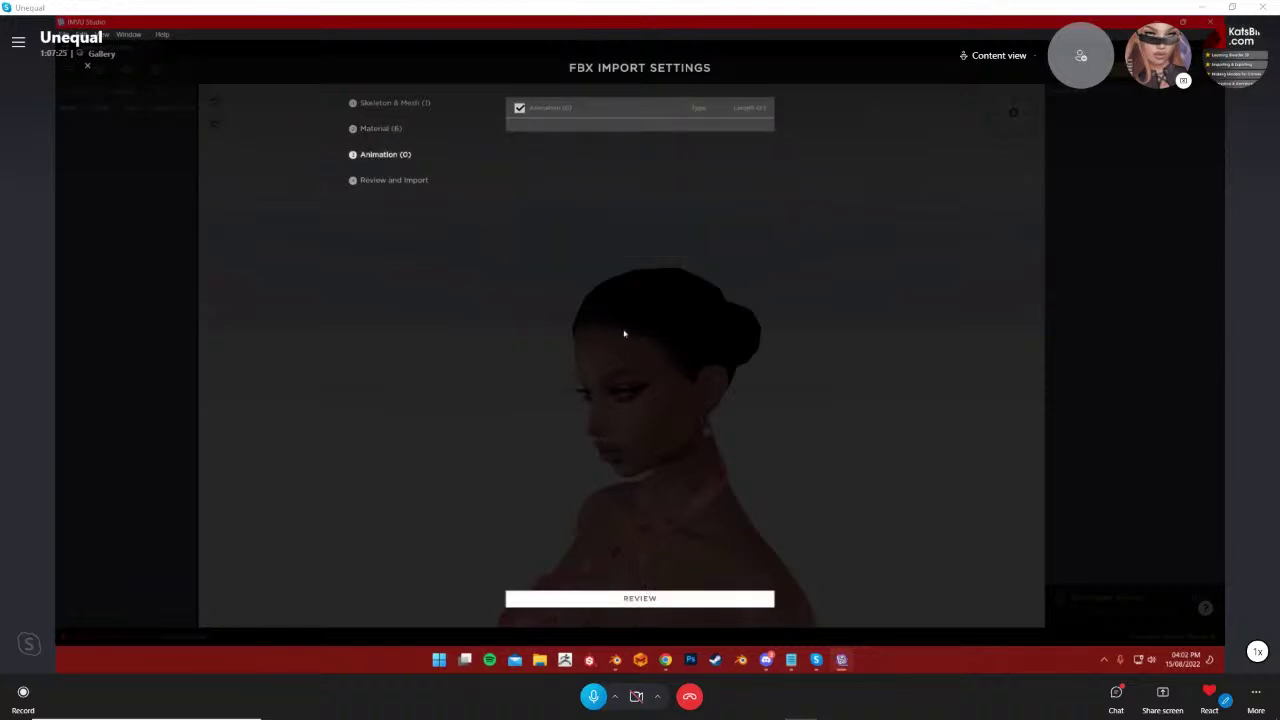
{"action": "left_click", "coordinate": [655, 599]}
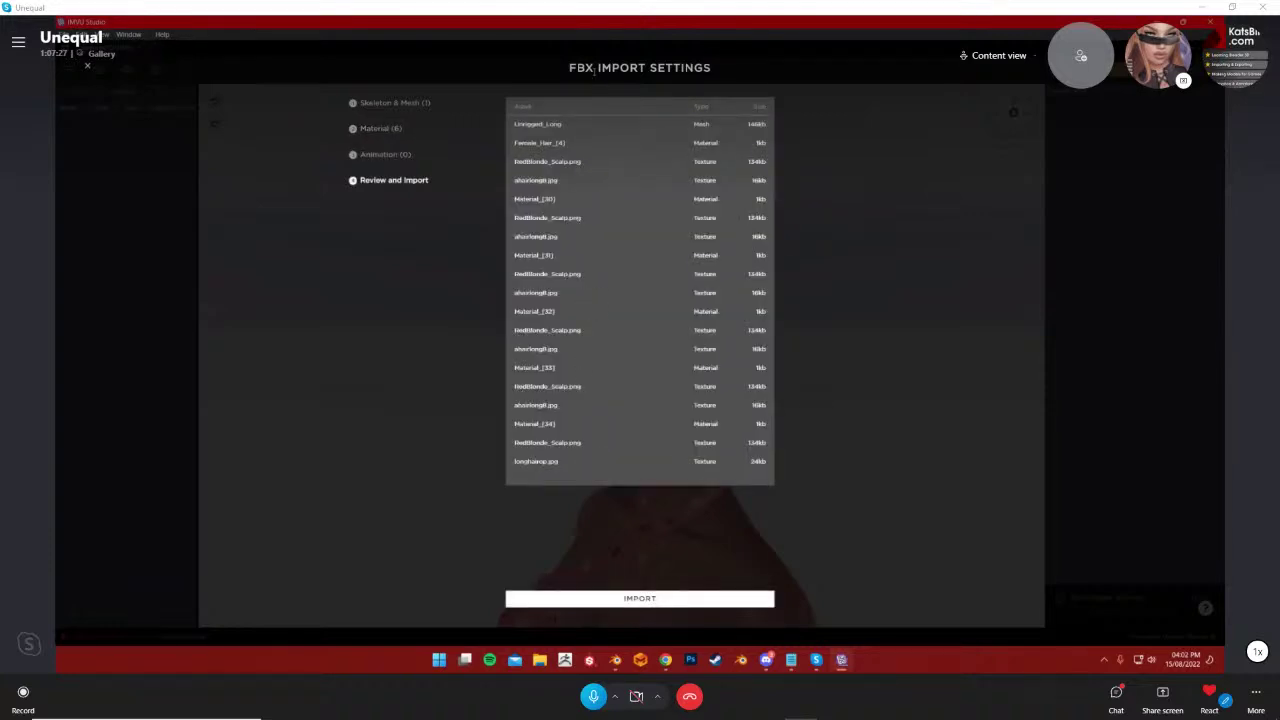
{"action": "left_click", "coordinate": [630, 603]}
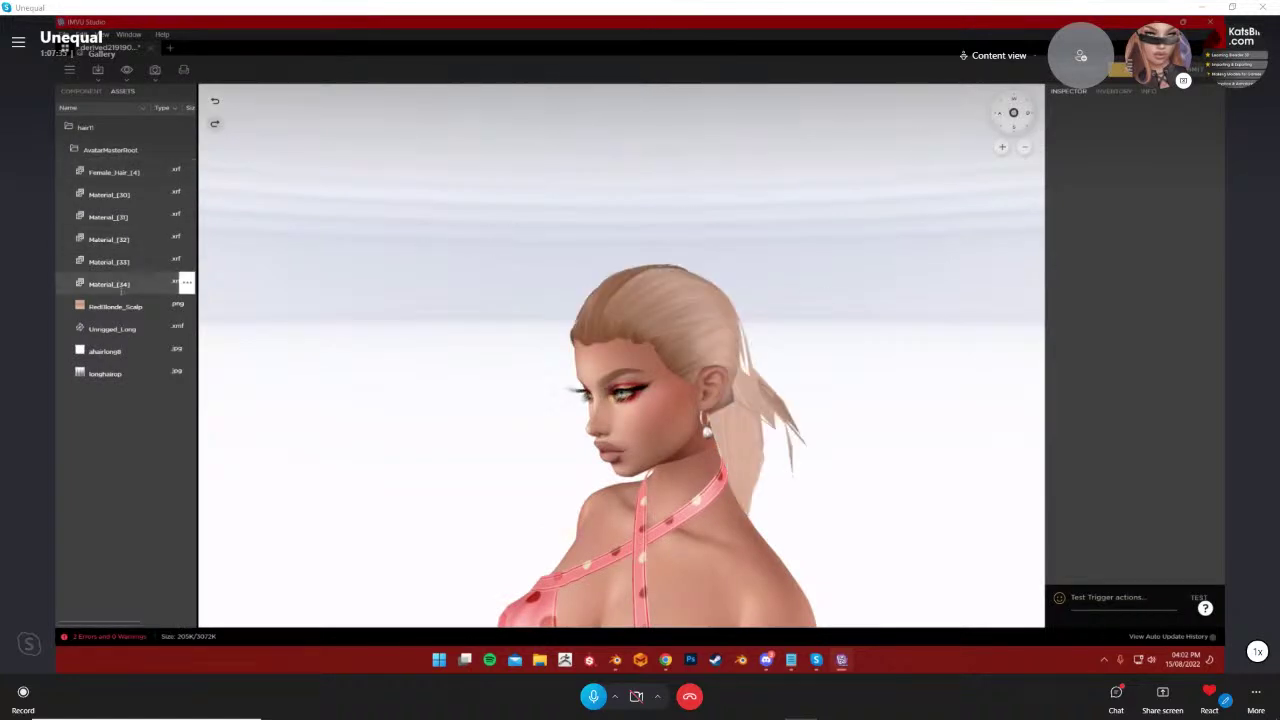
Check the imported hair from the front and turn on Double Sided for the Female_Hair_[4] material
{"action": "left_click_drag", "start_coordinate": [856, 395], "coordinate": [640, 409]}
{"action": "scroll", "coordinate": [810, 407], "scroll_direction": "down", "scroll_amount": 2}
{"action": "left_click_drag", "start_coordinate": [810, 407], "coordinate": [840, 390]}
{"action": "left_click", "coordinate": [1112, 91]}
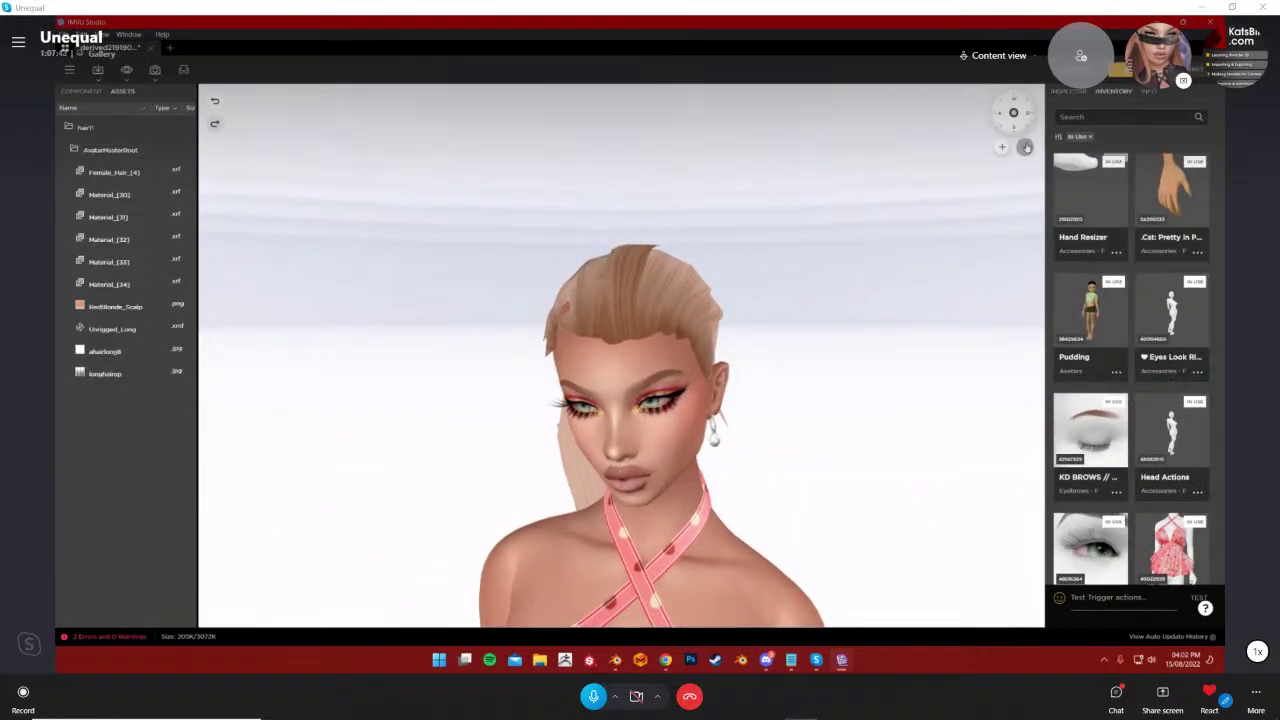
{"action": "left_click", "coordinate": [84, 91]}
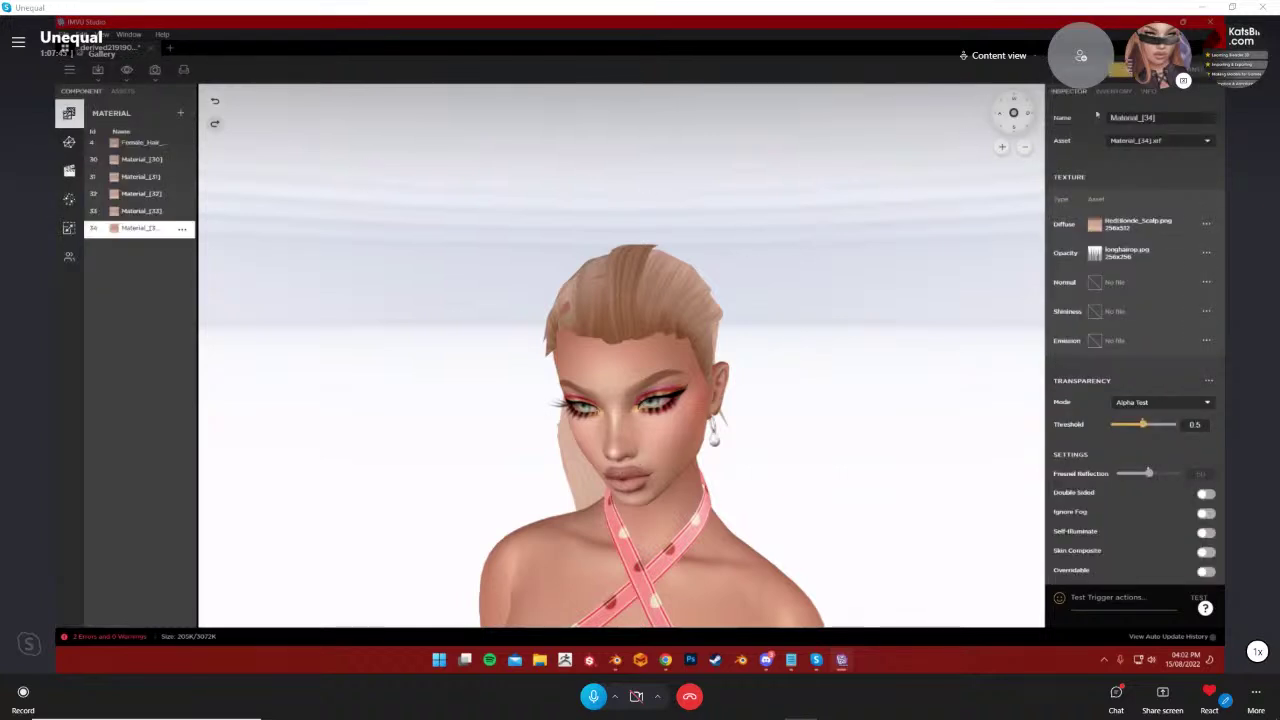
{"action": "left_click", "coordinate": [138, 142]}
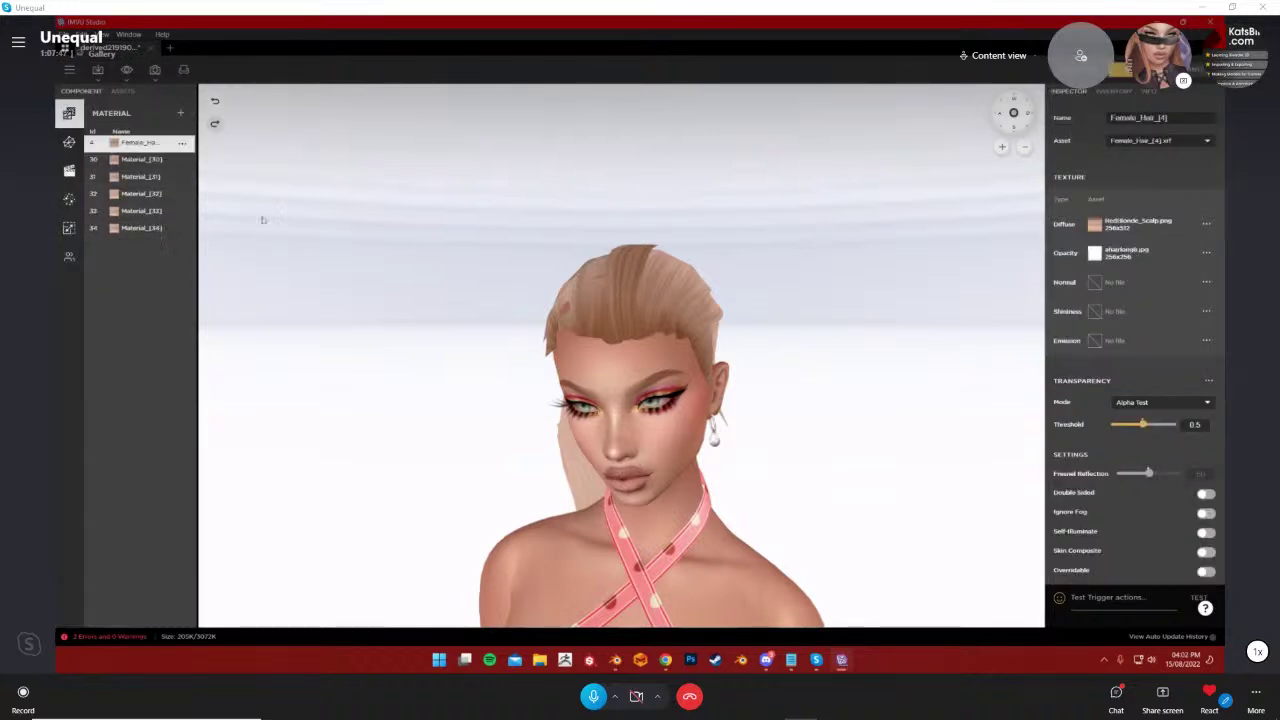
{"action": "left_click", "coordinate": [1166, 488]}
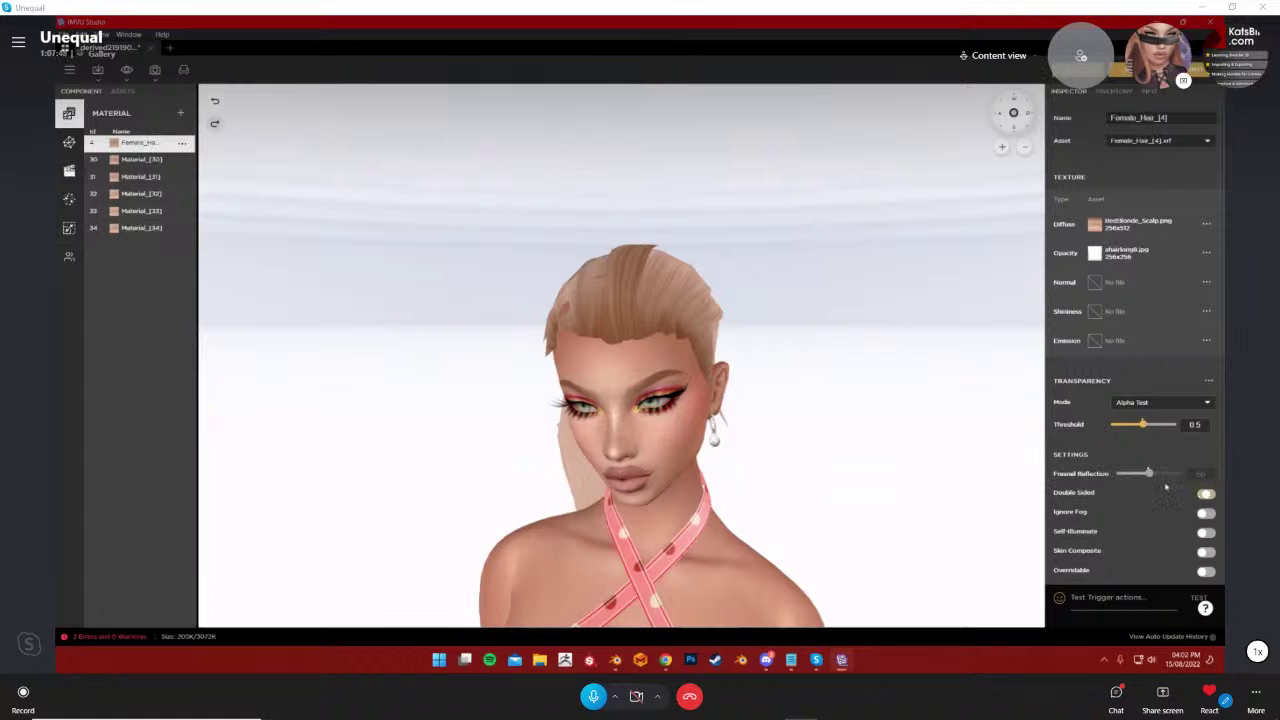
Turn on Double Sided for Material_[30] through Material_[34]
{"action": "left_click", "coordinate": [138, 159]}
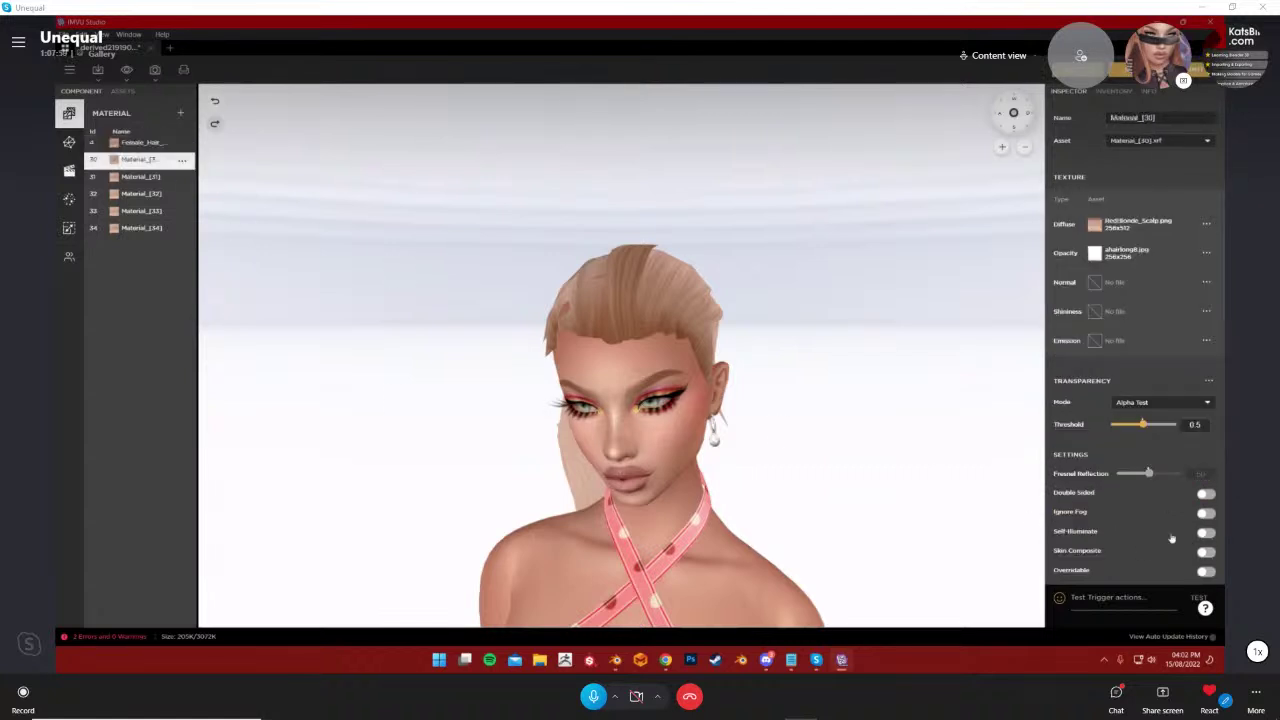
{"action": "left_click", "coordinate": [128, 177]}
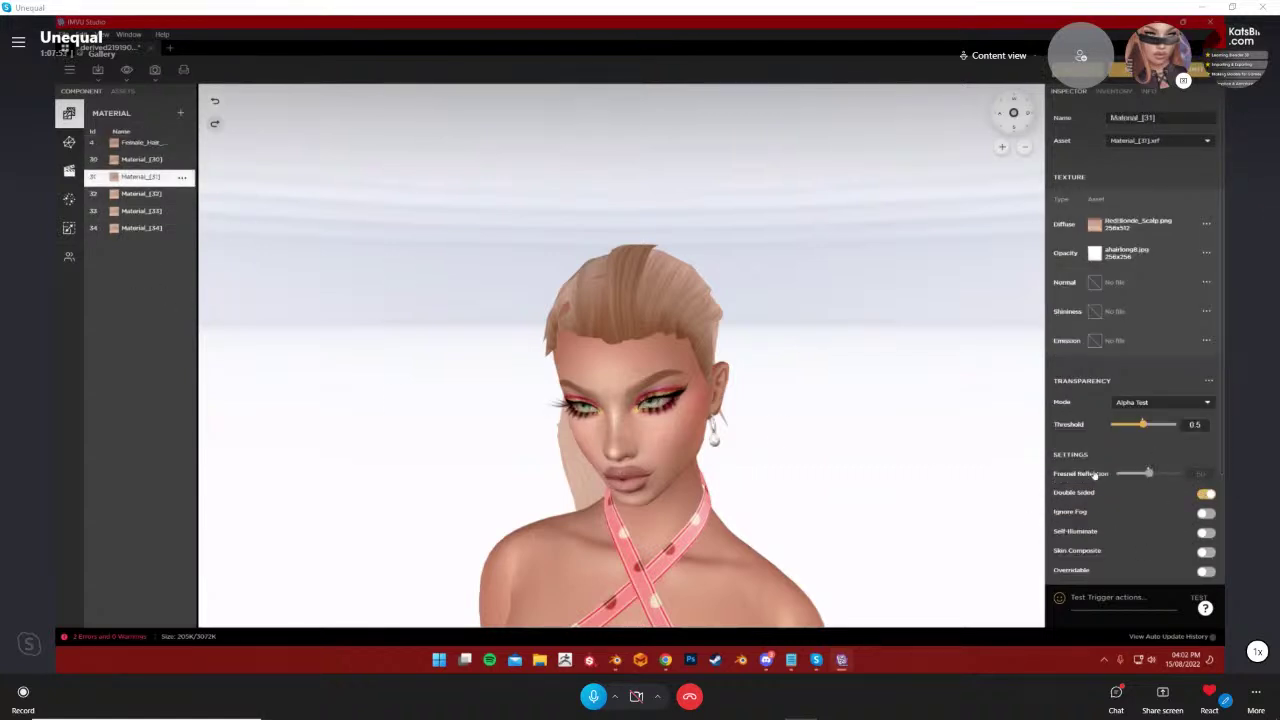
{"action": "left_click", "coordinate": [138, 194]}
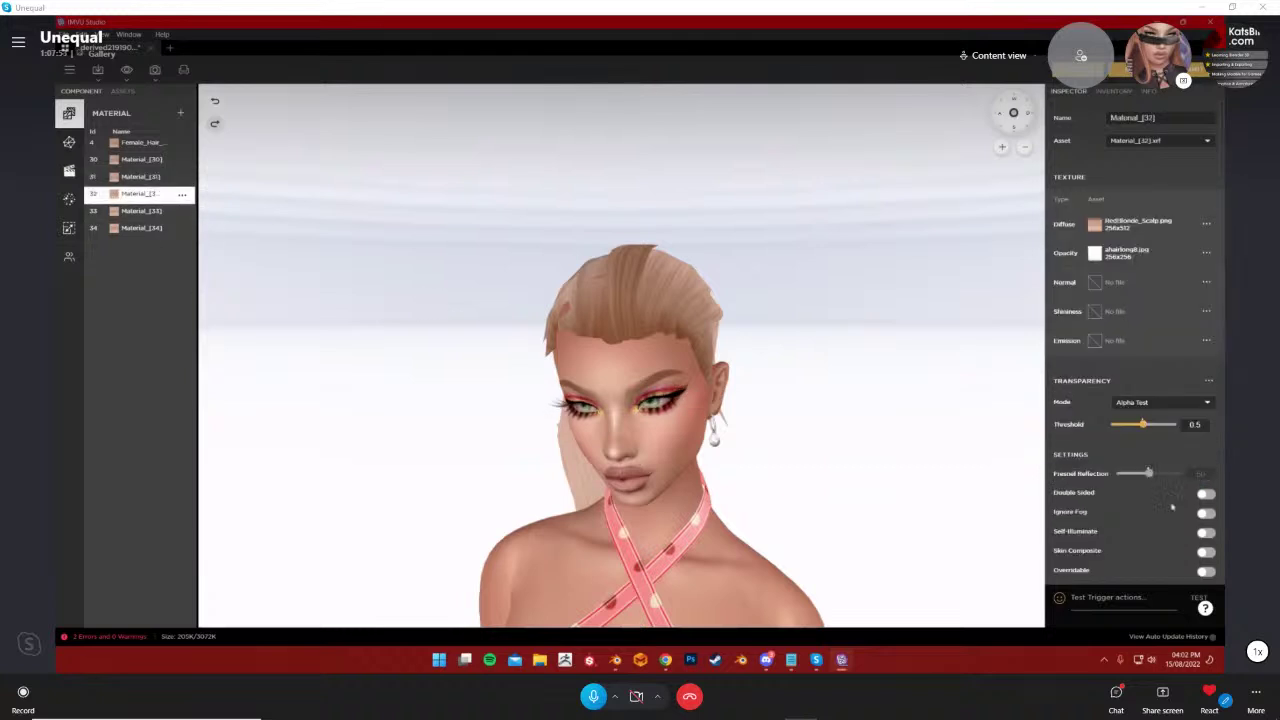
{"action": "left_click", "coordinate": [150, 210]}
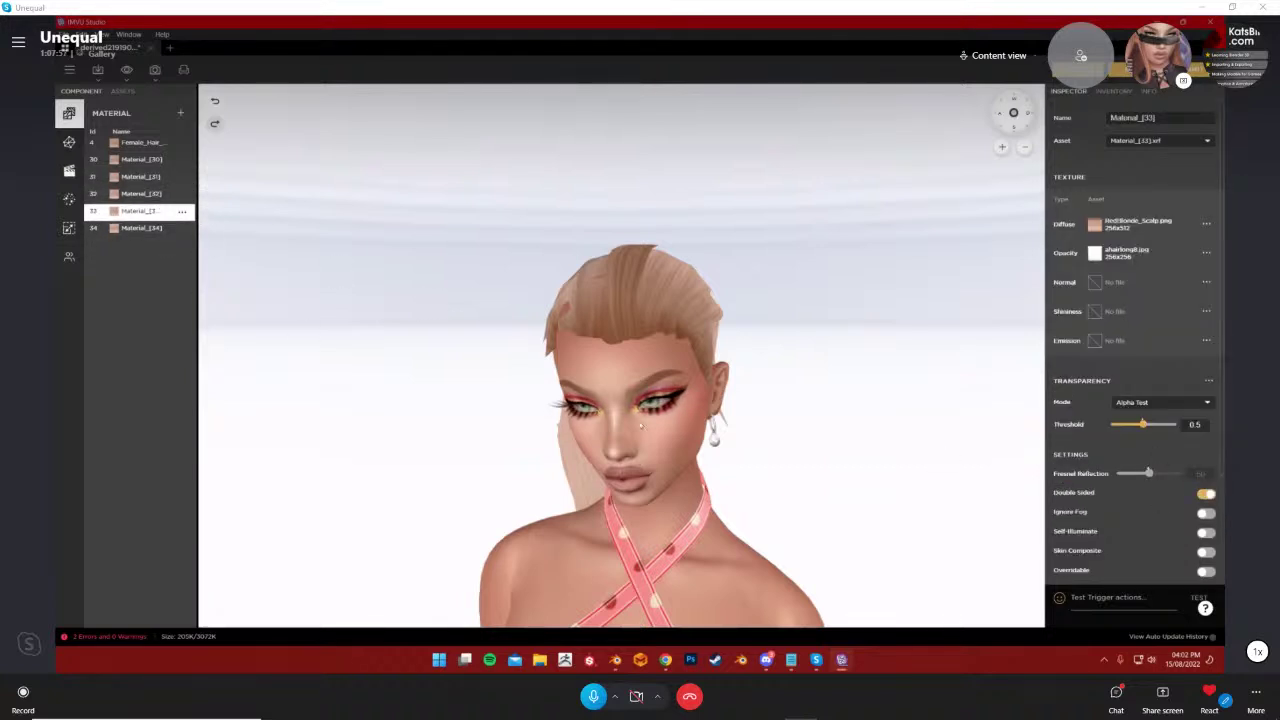
{"action": "left_click", "coordinate": [155, 229]}
{"action": "left_click", "coordinate": [1206, 493]}
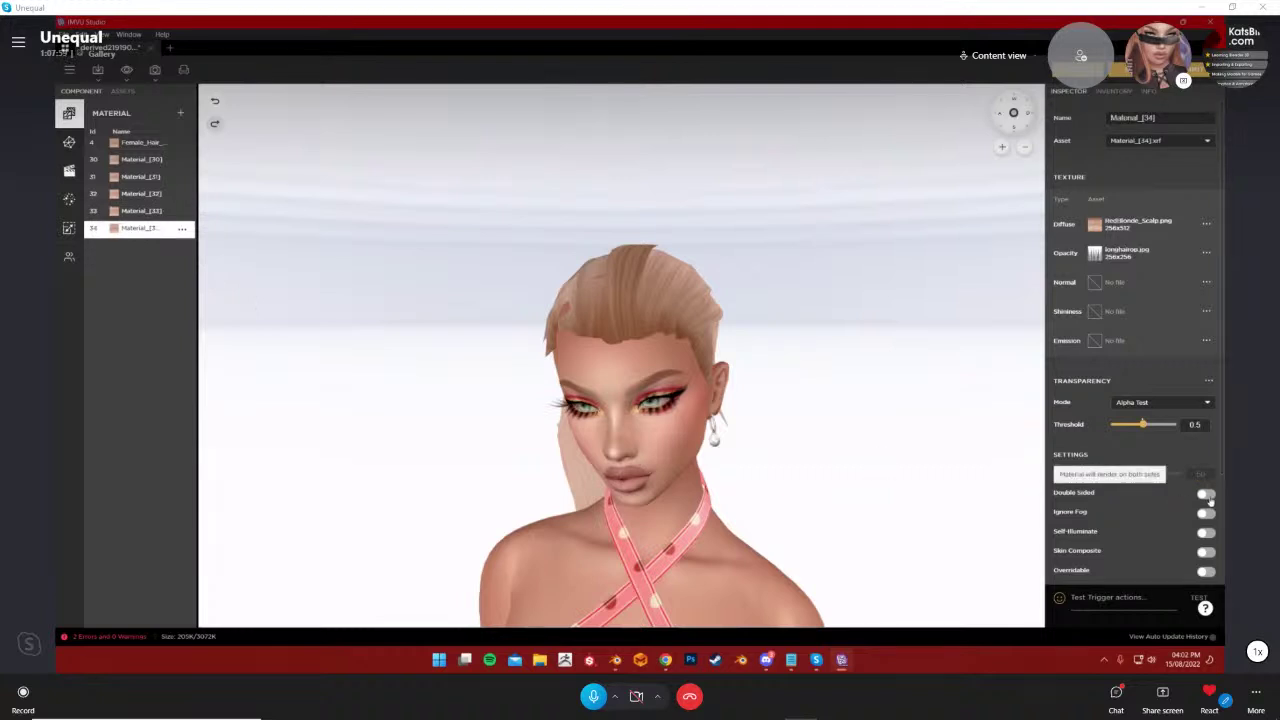
Examine the hair on the avatar from the front and side and compare it with the hair mesh in Blender
{"action": "scroll", "coordinate": [840, 251], "scroll_direction": "down", "scroll_amount": 2}
{"action": "scroll", "coordinate": [840, 252], "scroll_direction": "down", "scroll_amount": 2}
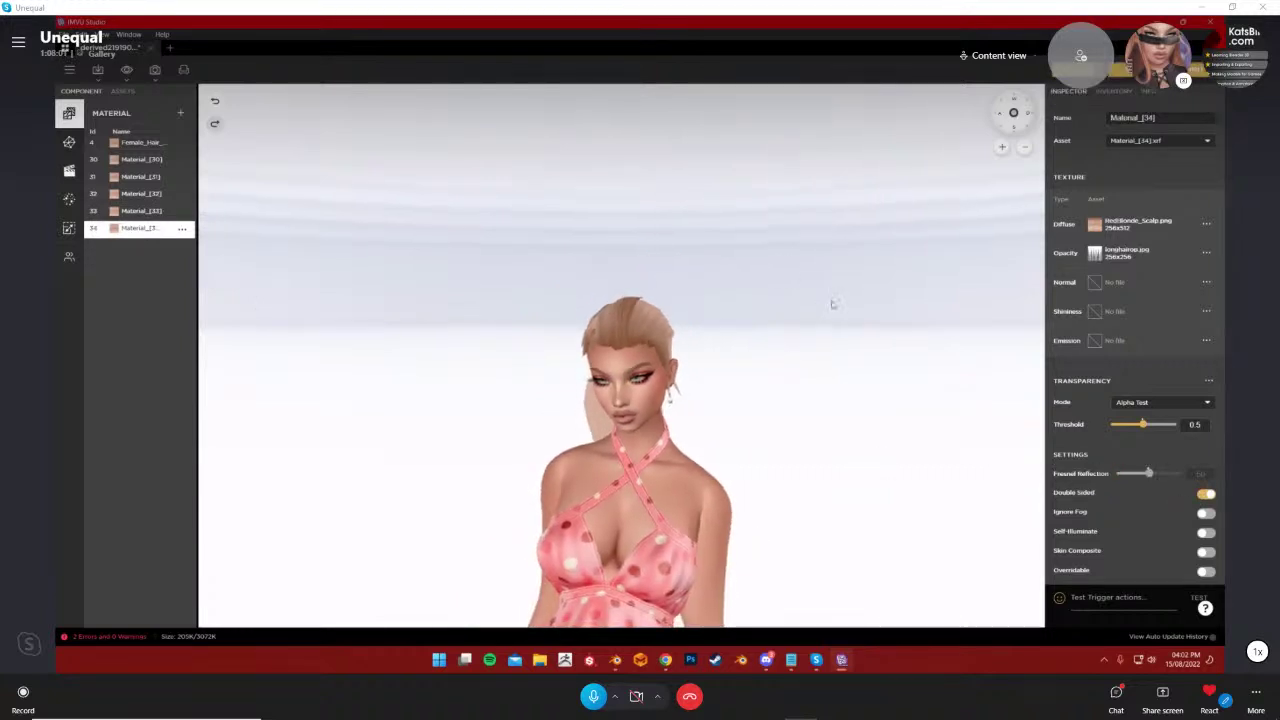
{"action": "left_click_drag", "start_coordinate": [820, 306], "coordinate": [829, 300]}
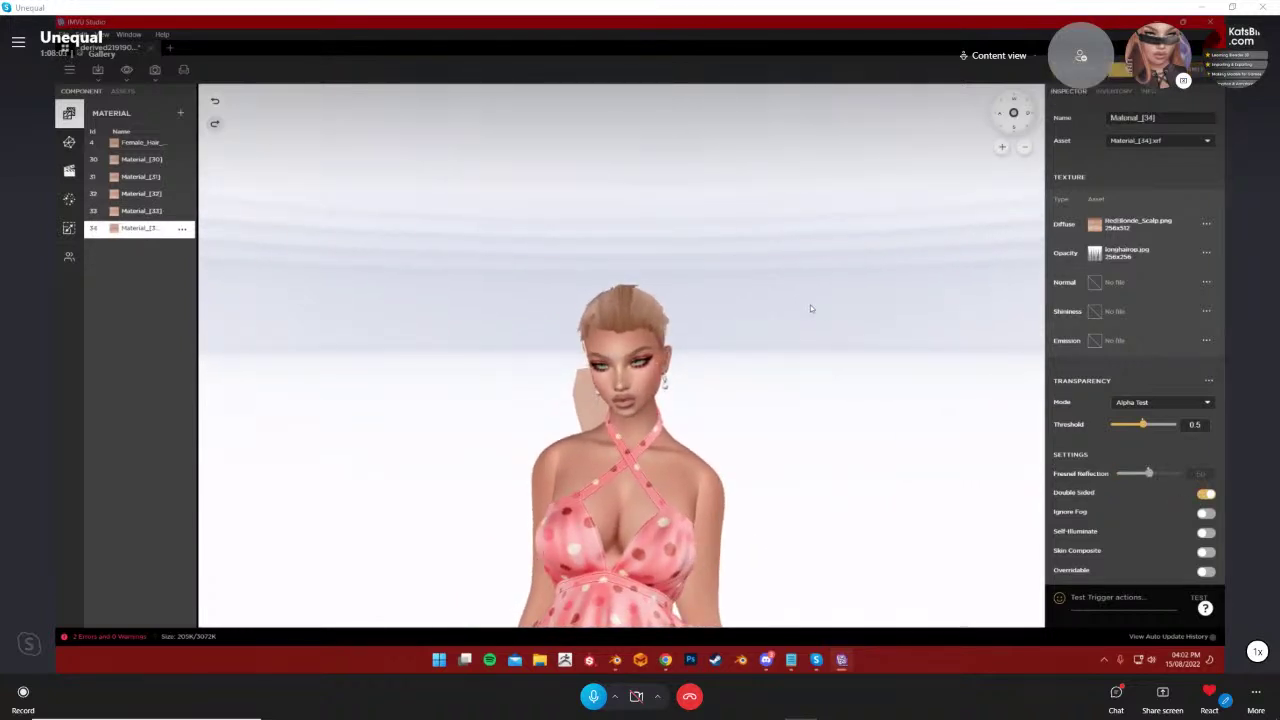
{"action": "left_click_drag", "start_coordinate": [810, 308], "coordinate": [728, 341]}
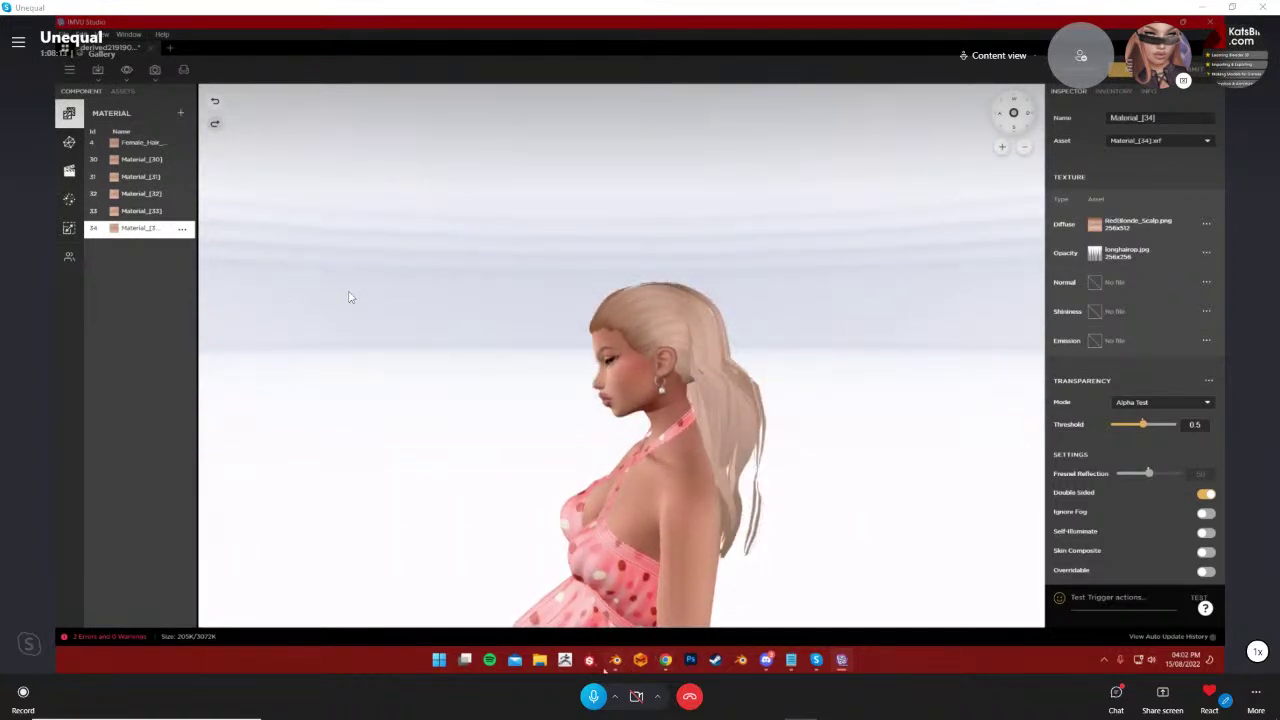
{"action": "left_click", "coordinate": [612, 662]}
{"action": "left_click", "coordinate": [648, 356]}
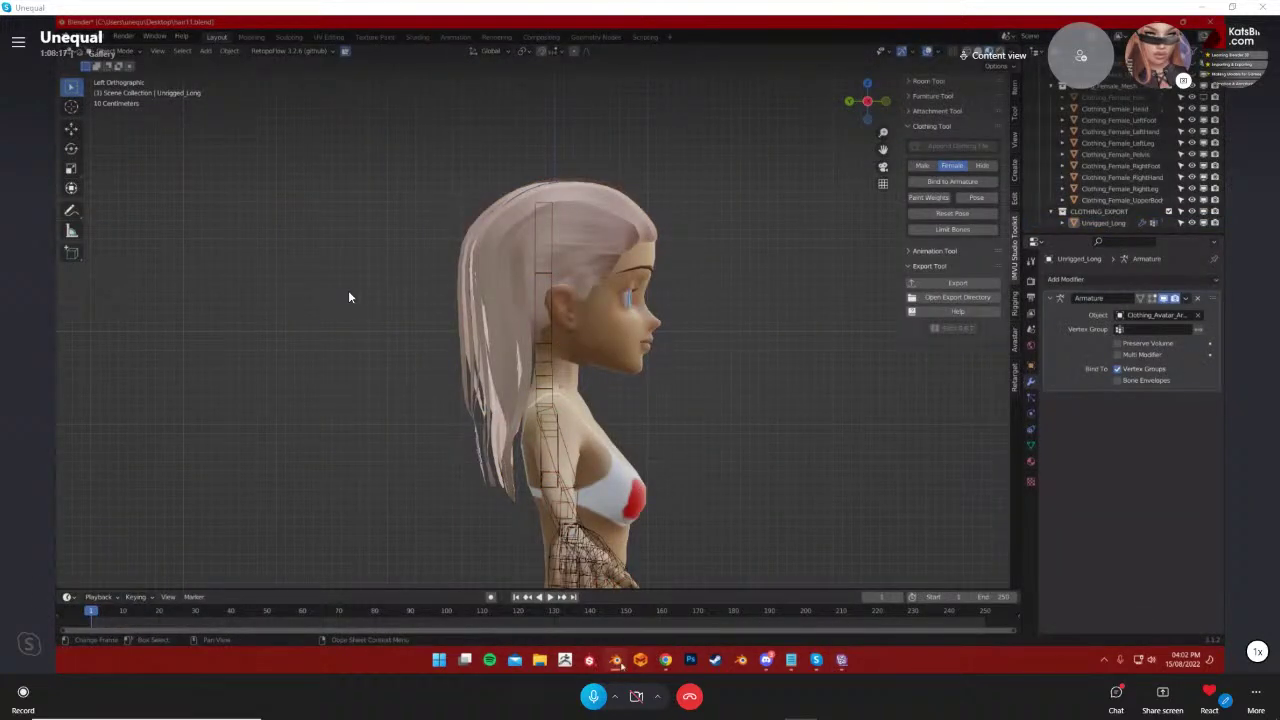
{"action": "key", "text": "alt+Tab"}
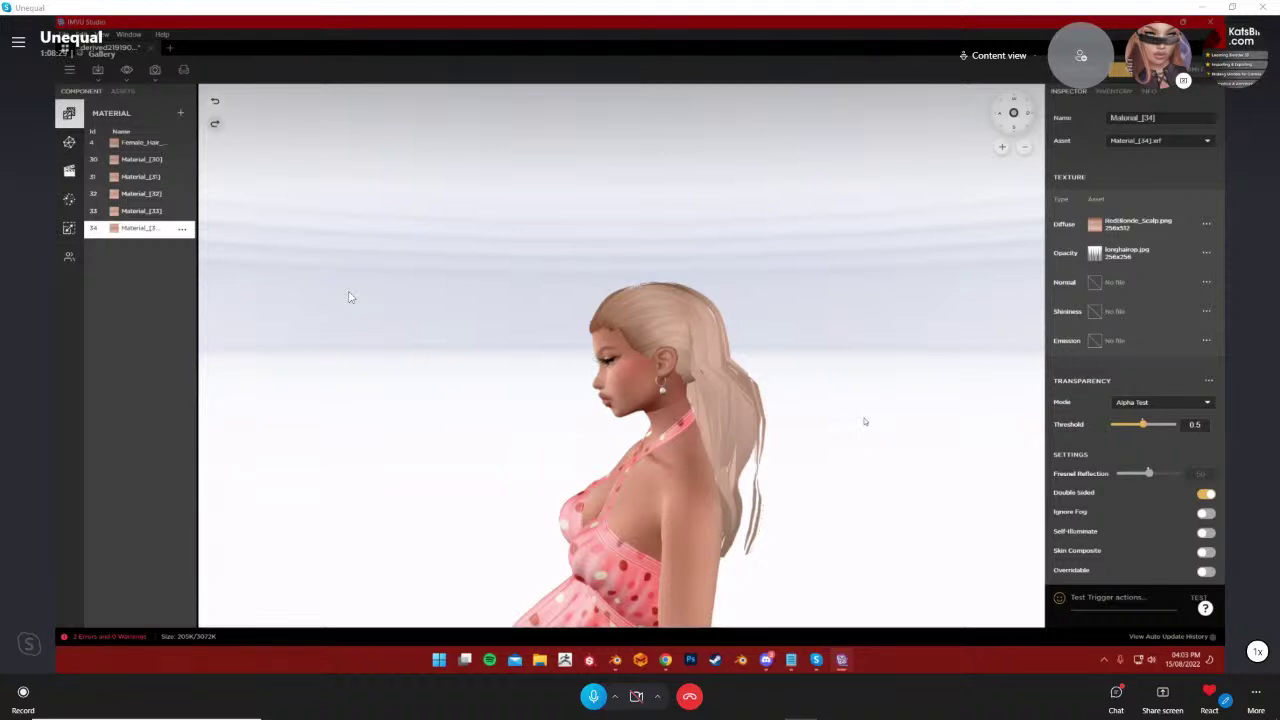
Look through the avatar's in-use inventory items
{"action": "left_click", "coordinate": [1112, 91]}
{"action": "scroll", "coordinate": [1156, 306], "scroll_direction": "down", "scroll_amount": 3}
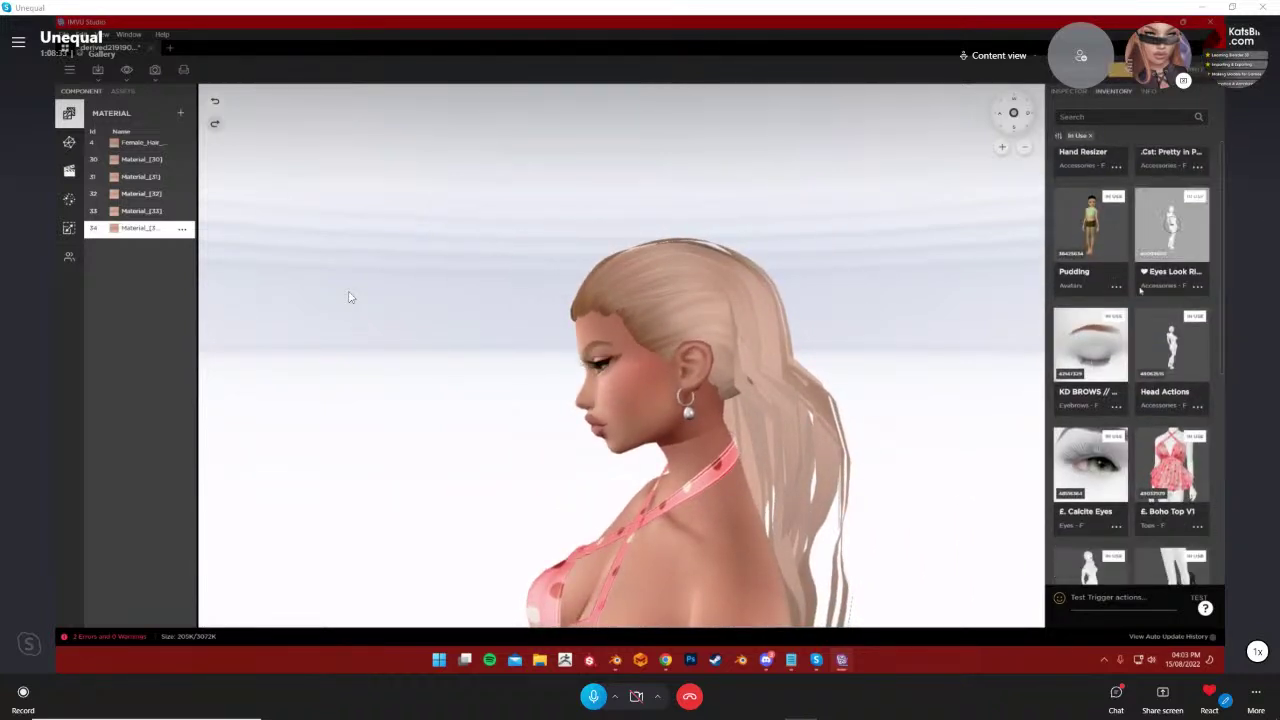
{"action": "scroll", "coordinate": [1157, 306], "scroll_direction": "down", "scroll_amount": 5}
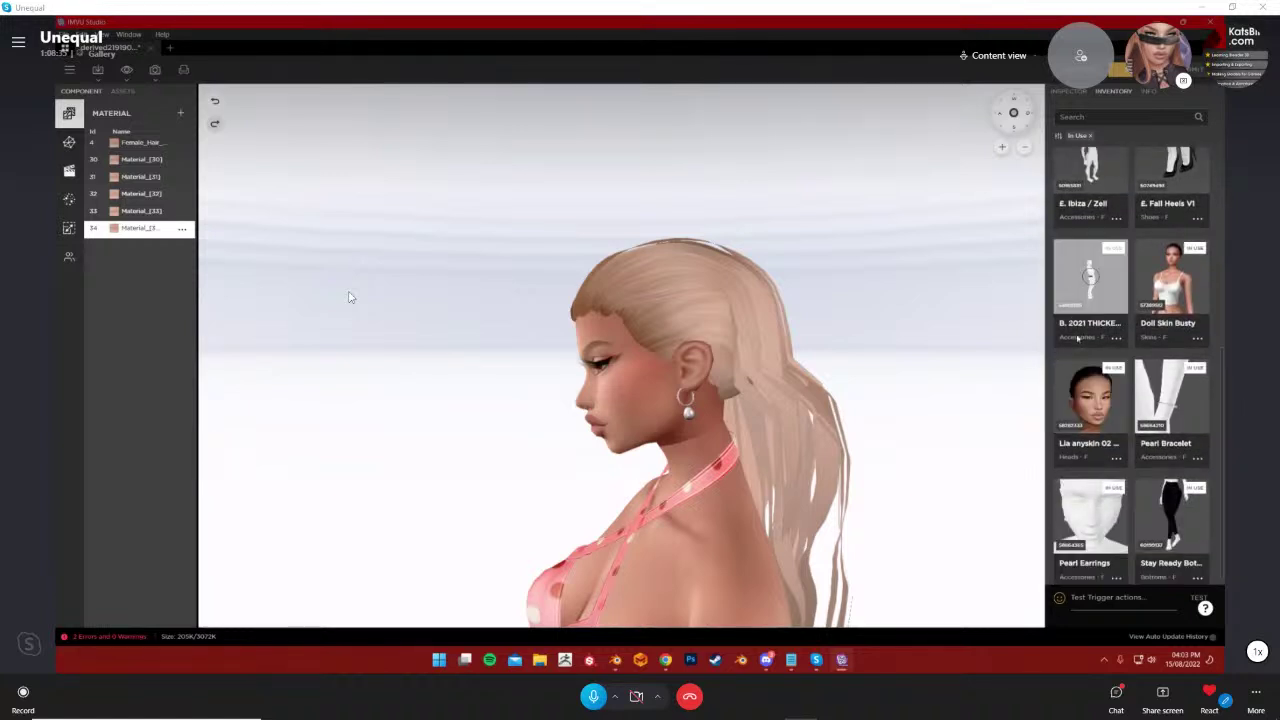
{"action": "scroll", "coordinate": [1095, 453], "scroll_direction": "up", "scroll_amount": 3}
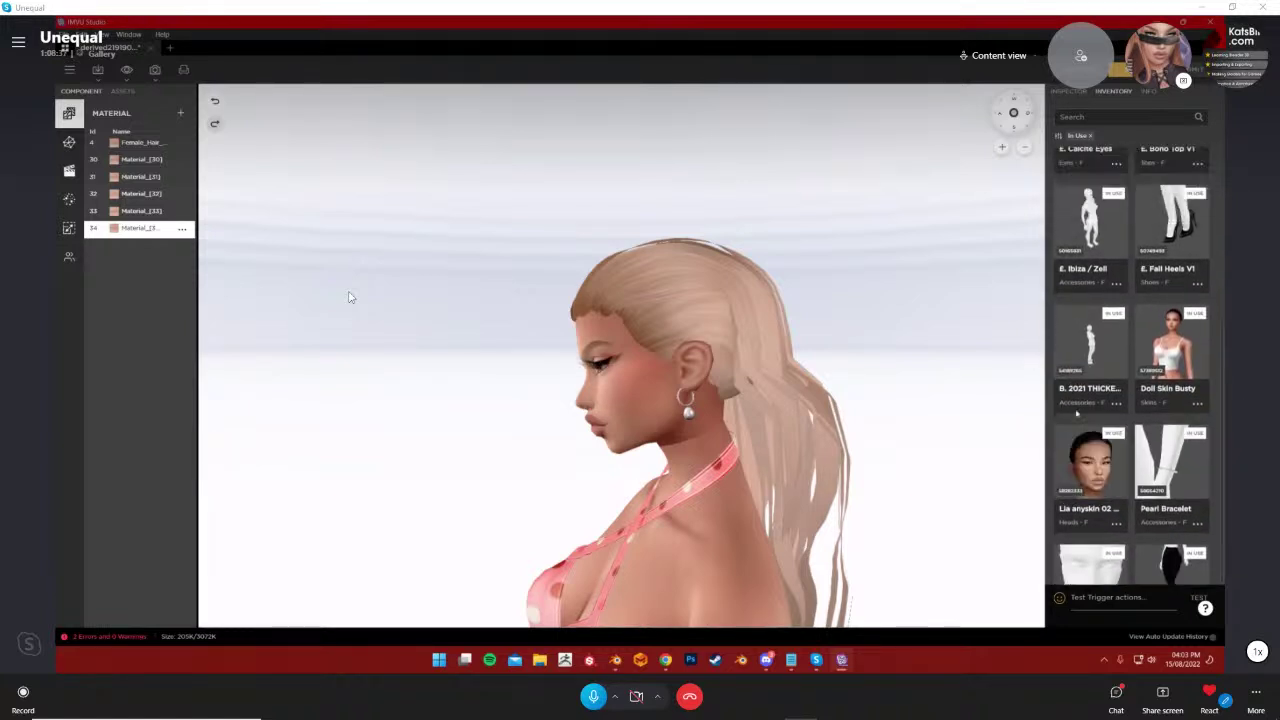
{"action": "scroll", "coordinate": [1090, 440], "scroll_direction": "up", "scroll_amount": 5}
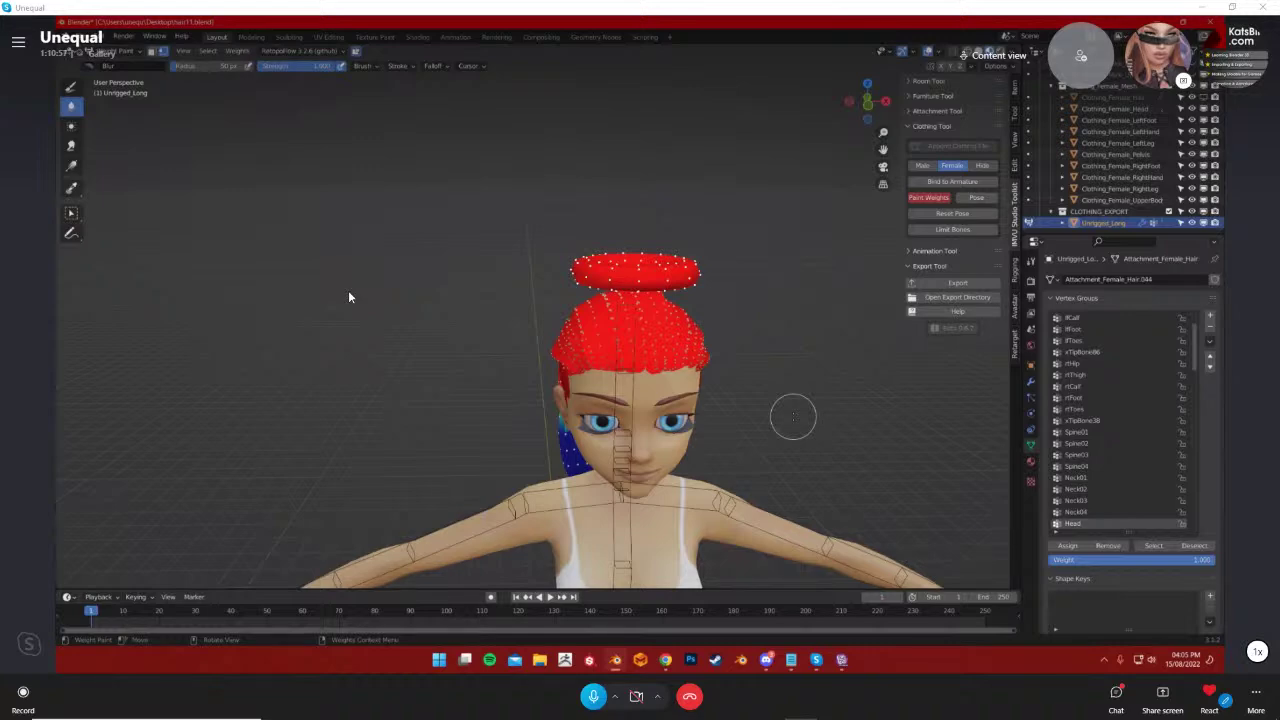
Limit the weights per vertex of the hair and halo mesh to 4 across all groups
{"action": "mouse_move", "coordinate": [646, 333]}
{"action": "middle_mouse_down"}
{"action": "mouse_move", "coordinate": [515, 330]}
{"action": "mouse_move", "coordinate": [535, 342]}
{"action": "mouse_move", "coordinate": [476, 226]}
{"action": "middle_mouse_up"}
{"action": "left_click", "coordinate": [237, 51]}
{"action": "left_click", "coordinate": [266, 207]}
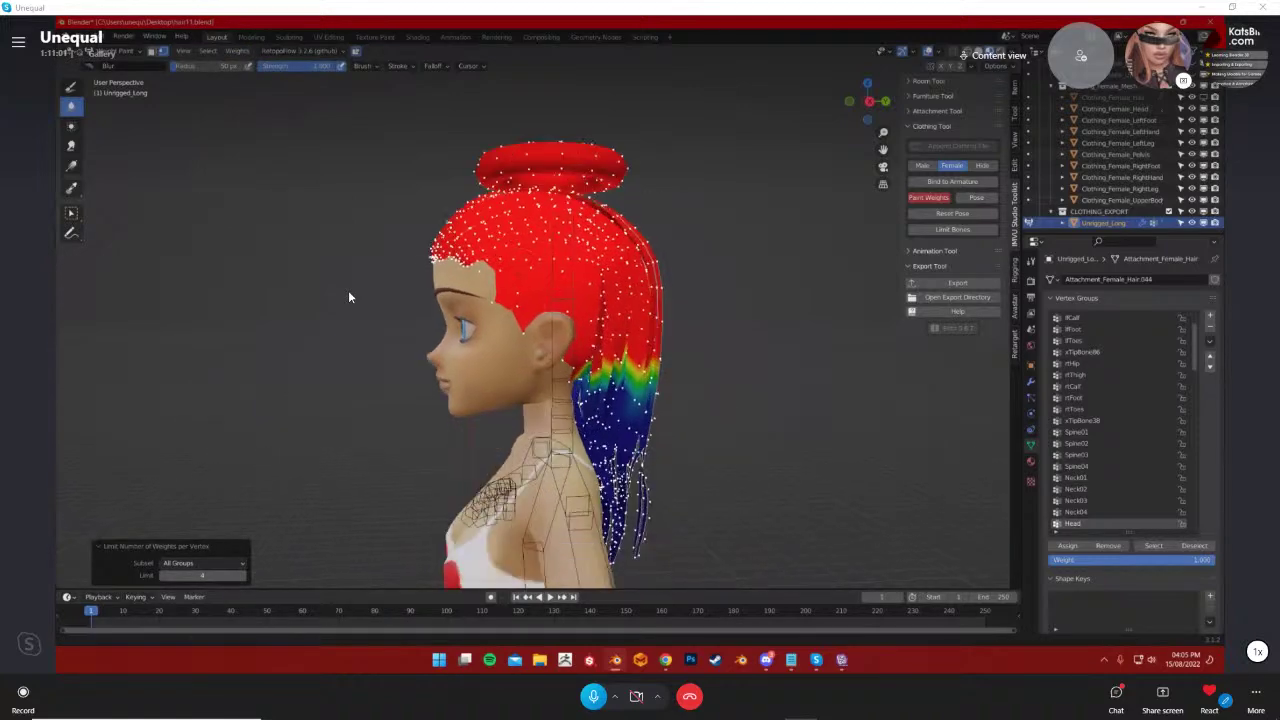
{"action": "middle_click_drag", "start_coordinate": [690, 290], "coordinate": [660, 304]}
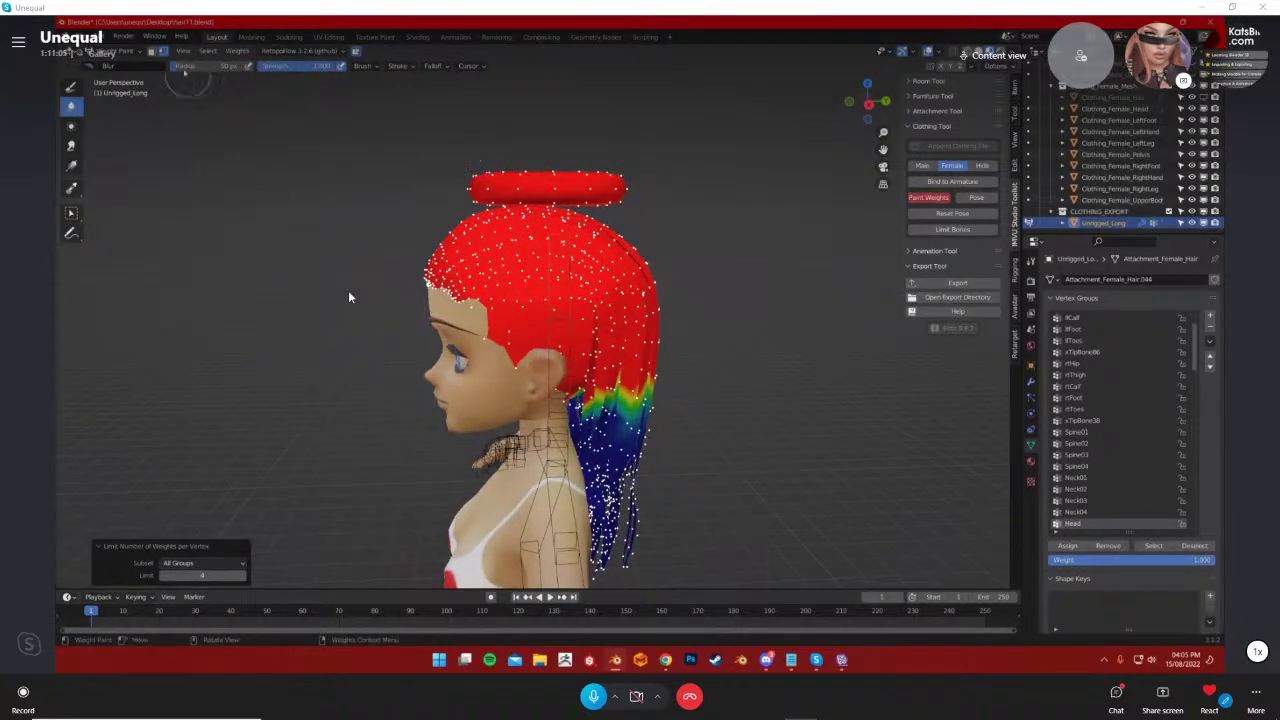
Save the Blender file as a new version named hair12.blend on the Desktop
{"action": "left_click", "coordinate": [80, 36]}
{"action": "left_click", "coordinate": [105, 134]}
{"action": "left_click", "coordinate": [529, 493]}
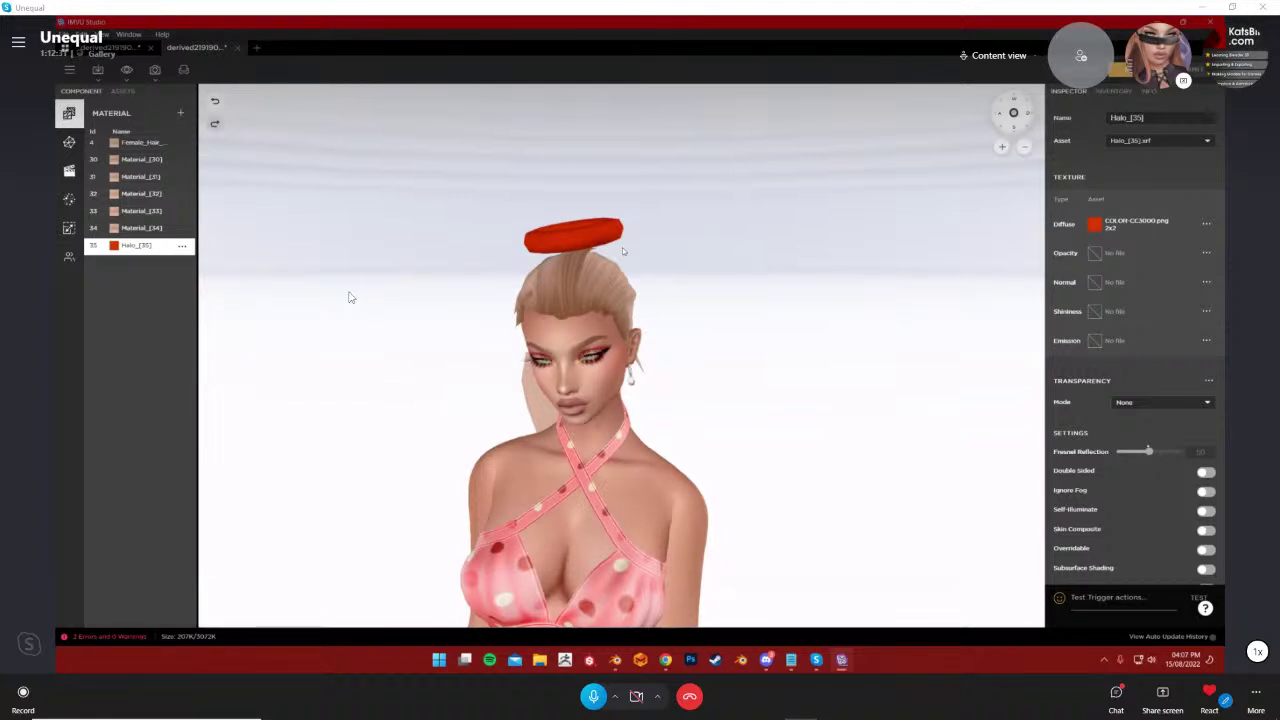
Assign the opacity.jpg image from the Desktop as the opacity texture of the Halo_[35] material
{"action": "left_click", "coordinate": [1205, 254]}
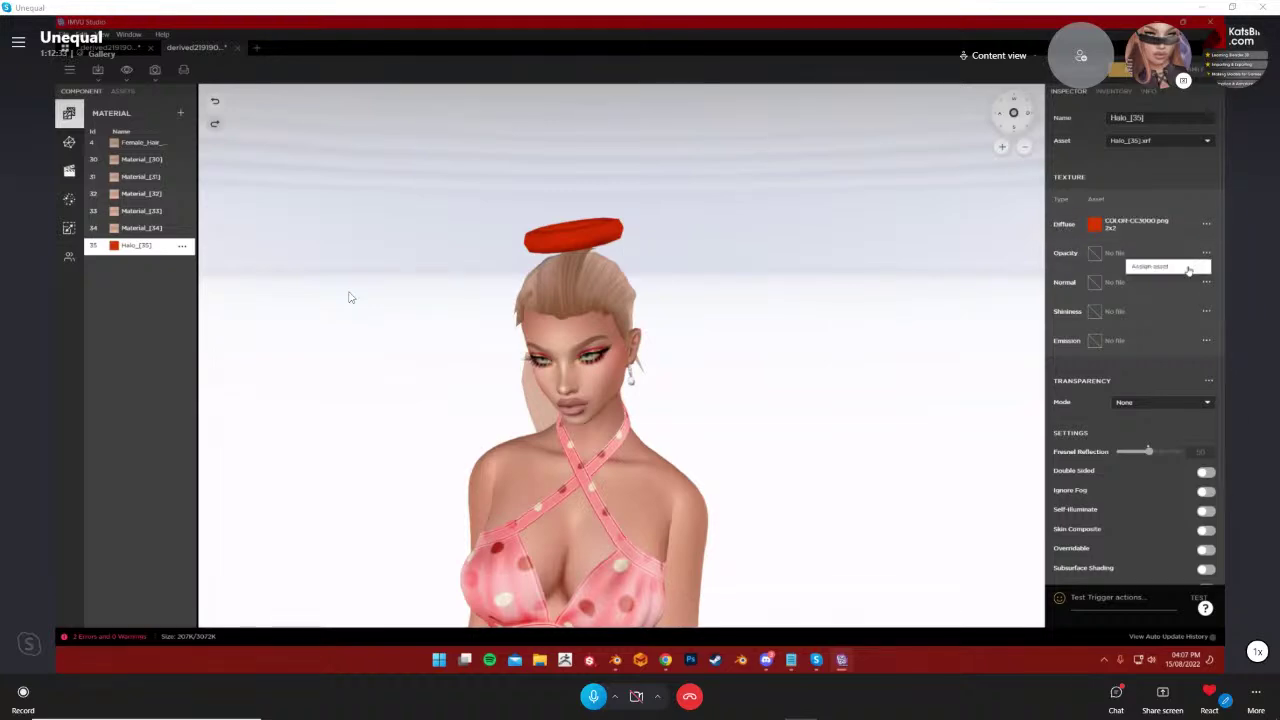
{"action": "left_click", "coordinate": [1165, 268]}
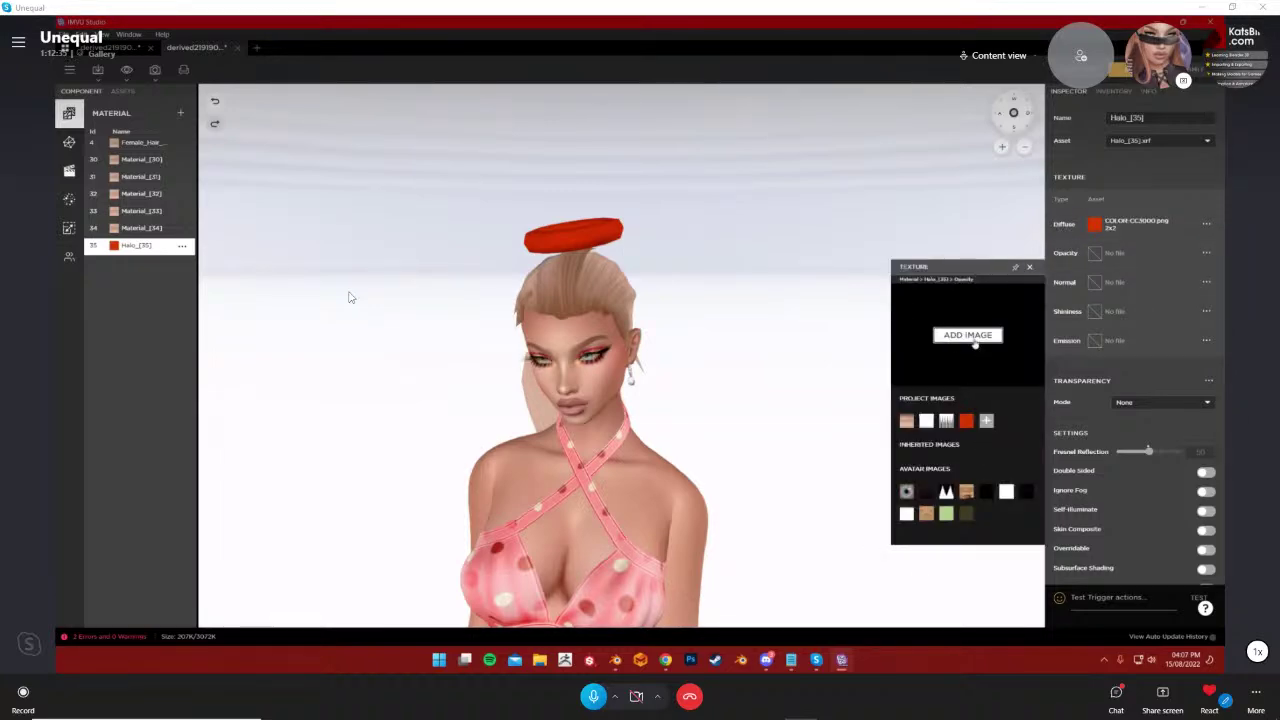
{"action": "left_click", "coordinate": [975, 340]}
{"action": "scroll", "coordinate": [400, 240], "scroll_direction": "down", "scroll_amount": 10}
{"action": "left_click", "coordinate": [188, 190]}
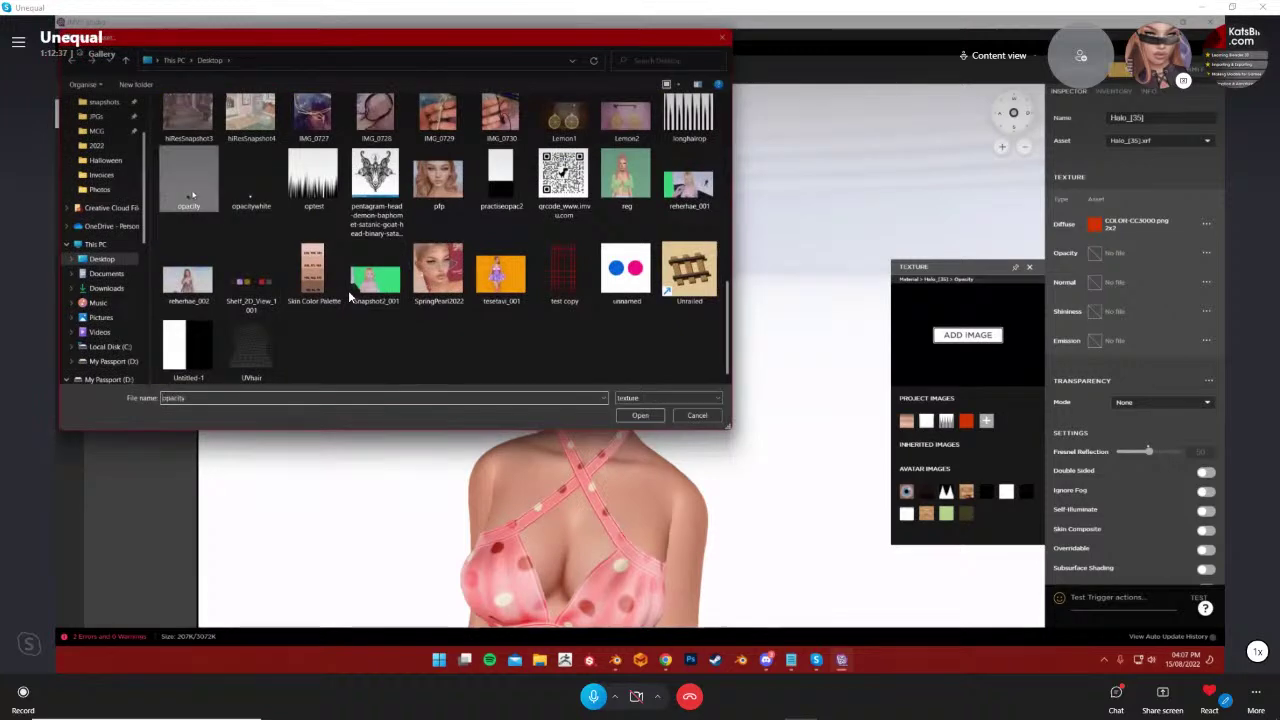
{"action": "key", "text": "Return"}
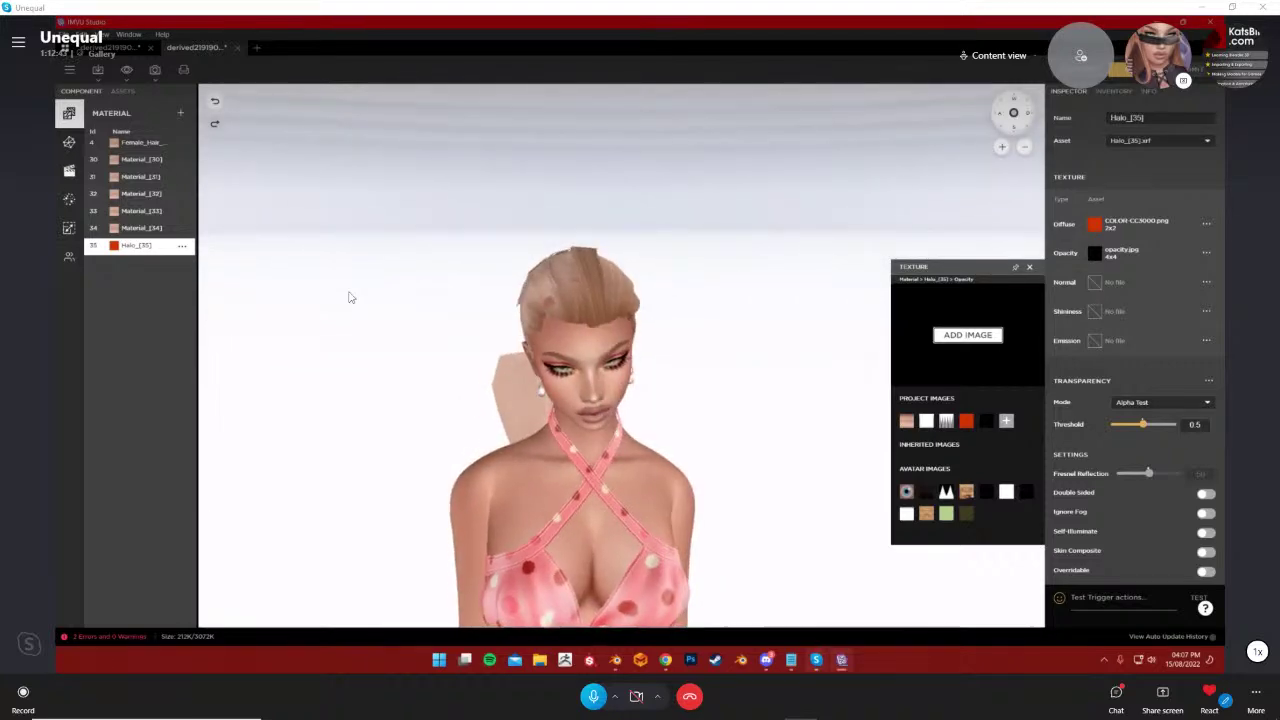
Switch to Blender, return the hair mesh to Object Mode and deselect it
{"action": "left_click", "coordinate": [842, 662]}
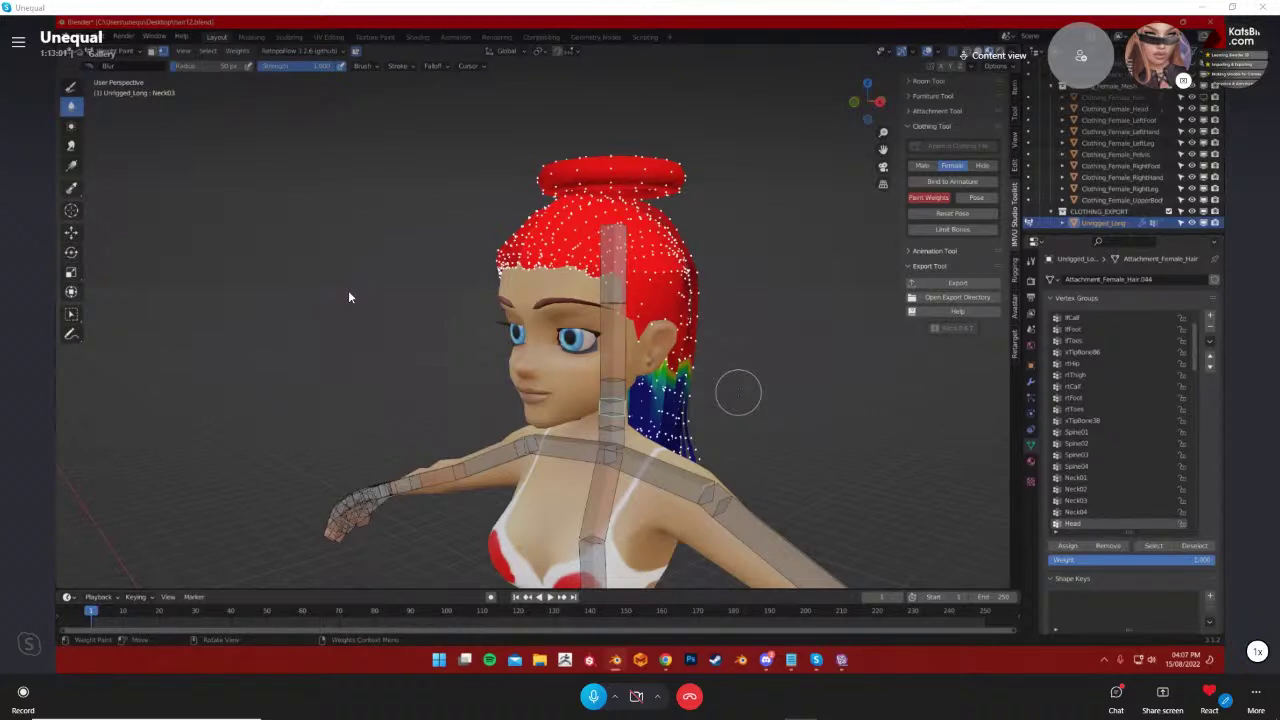
{"action": "left_click", "coordinate": [114, 51]}
{"action": "left_click", "coordinate": [112, 67]}
{"action": "left_click", "coordinate": [274, 166]}
{"action": "mouse_move", "coordinate": [470, 272]}
{"action": "middle_mouse_down"}
{"action": "mouse_move", "coordinate": [407, 272]}
{"action": "mouse_move", "coordinate": [349, 297]}
{"action": "middle_mouse_up"}
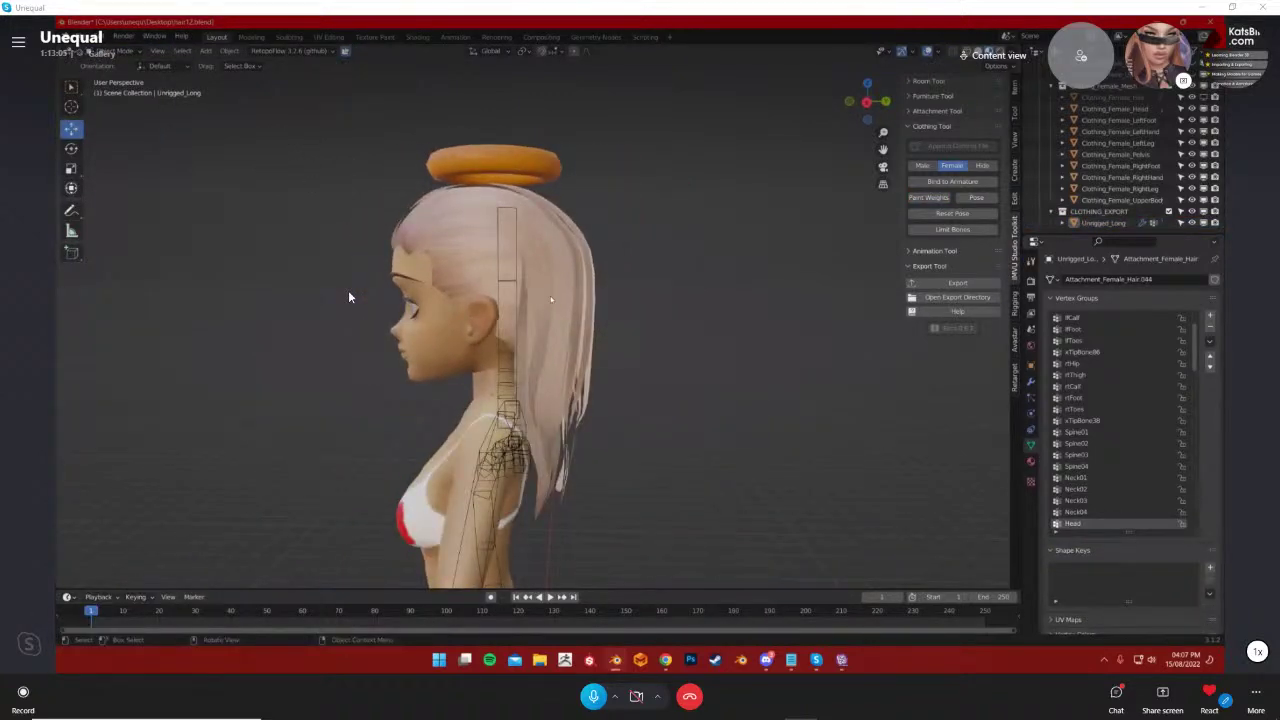
Turn on the wireframe overlay for the viewport and examine the hair and avatar topology from the side and front
{"action": "key", "text": "Tab"}
{"action": "middle_click_drag", "start_coordinate": [665, 345], "coordinate": [700, 310]}
{"action": "scroll", "coordinate": [711, 280], "scroll_direction": "up", "scroll_amount": 2}
{"action": "key", "text": "Tab"}
{"action": "left_click", "coordinate": [939, 53]}
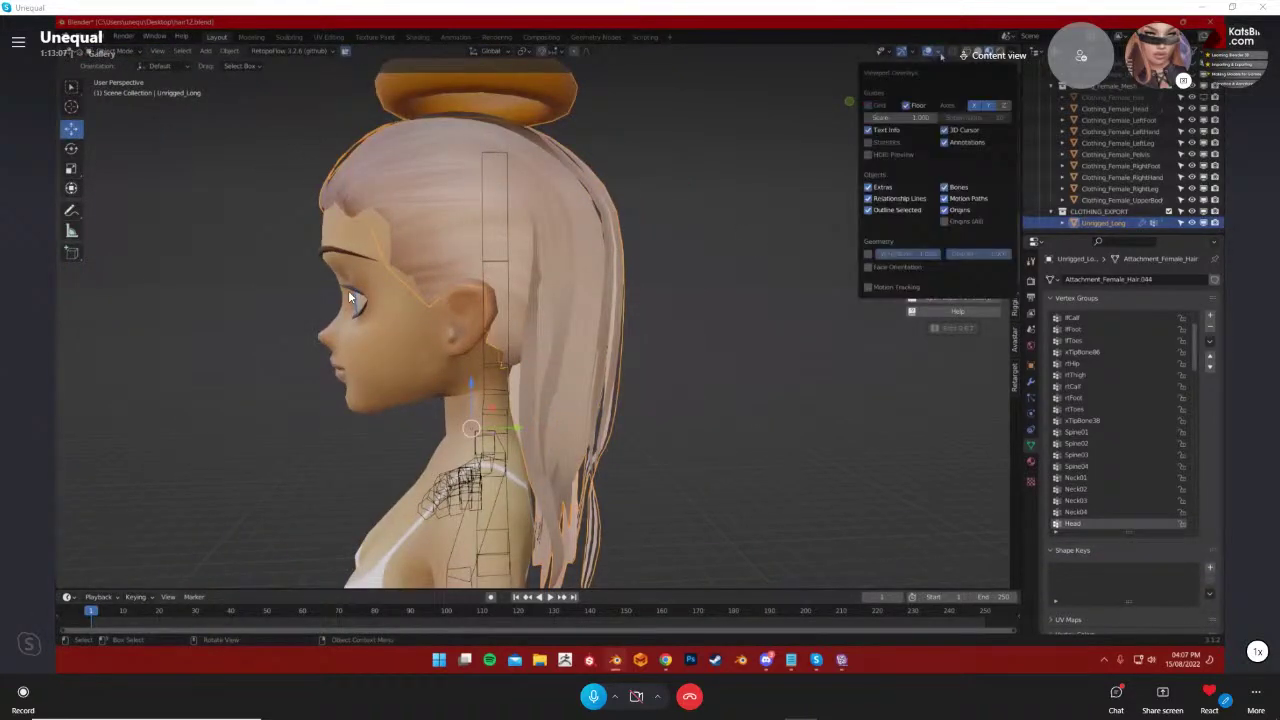
{"action": "left_click", "coordinate": [871, 267]}
{"action": "left_click", "coordinate": [871, 267]}
{"action": "left_click", "coordinate": [869, 255]}
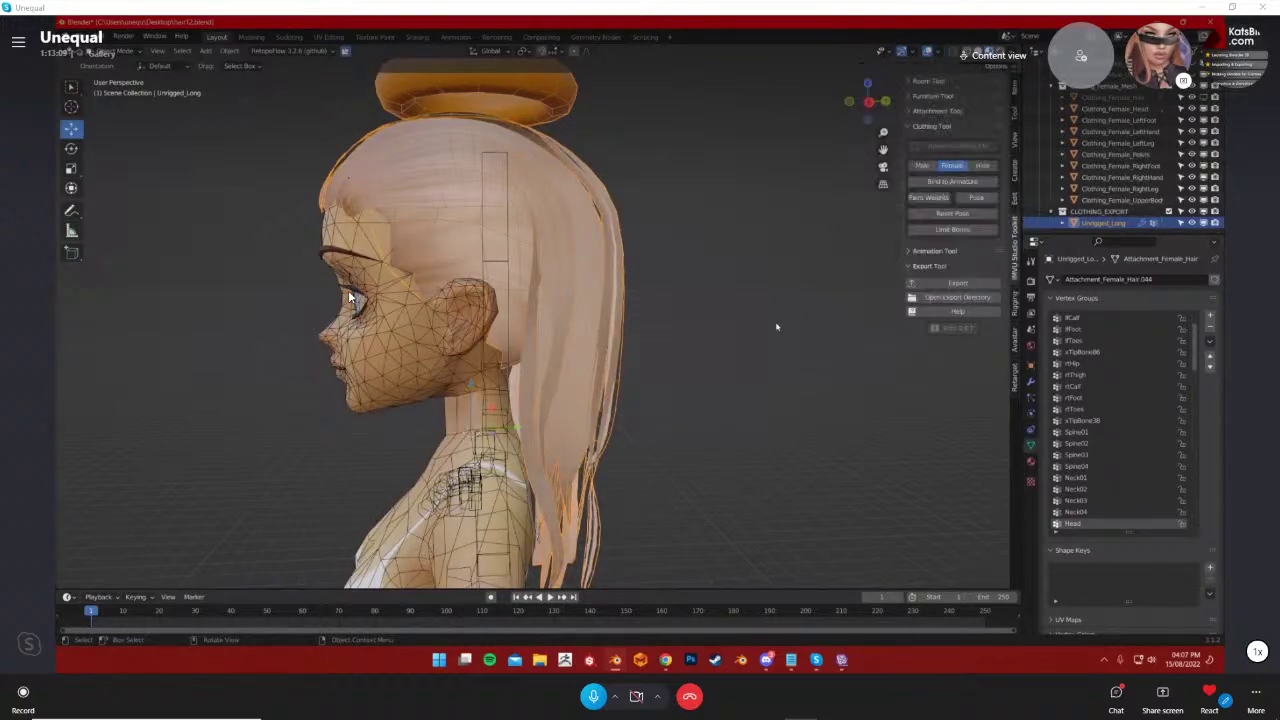
{"action": "left_click", "coordinate": [774, 326]}
{"action": "middle_click_drag", "start_coordinate": [731, 358], "coordinate": [739, 328], "text": "shift"}
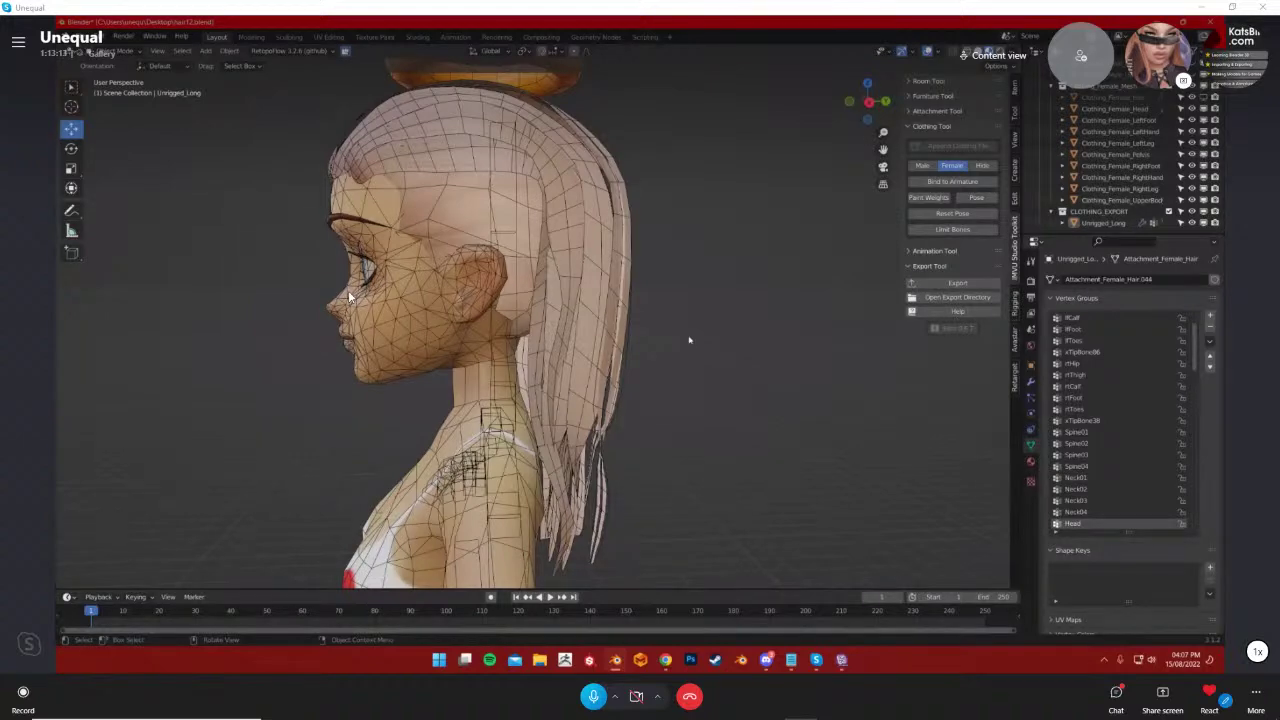
{"action": "middle_click_drag", "start_coordinate": [349, 297], "coordinate": [349, 297]}
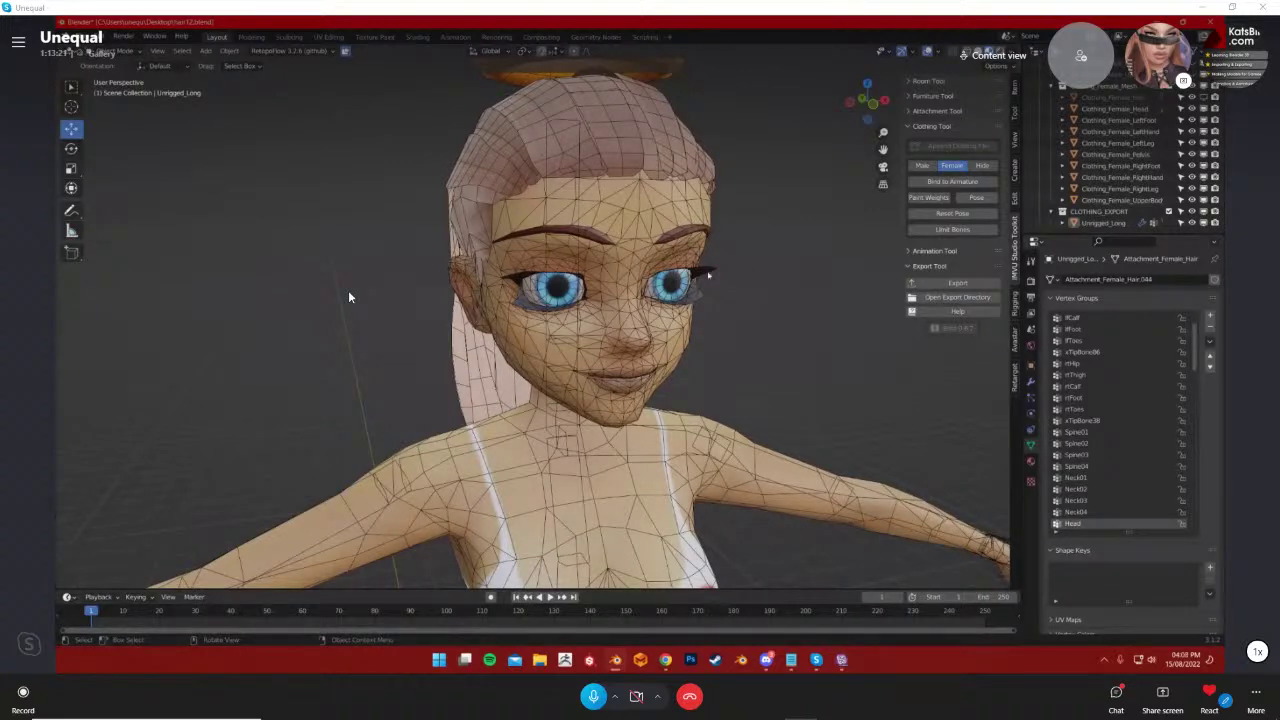
{"action": "scroll", "coordinate": [709, 275], "scroll_direction": "down", "scroll_amount": 3}
{"action": "middle_click_drag", "start_coordinate": [769, 283], "coordinate": [600, 286]}
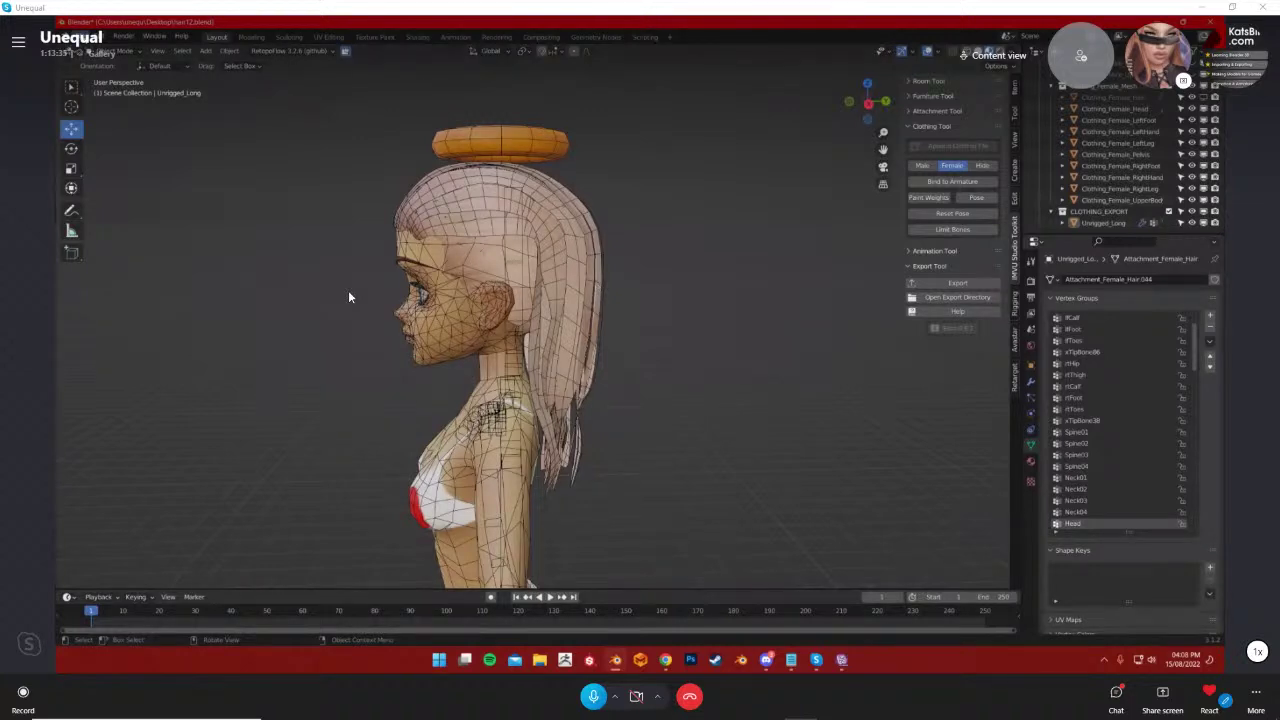
{"action": "middle_click_drag", "start_coordinate": [246, 294], "coordinate": [200, 306]}
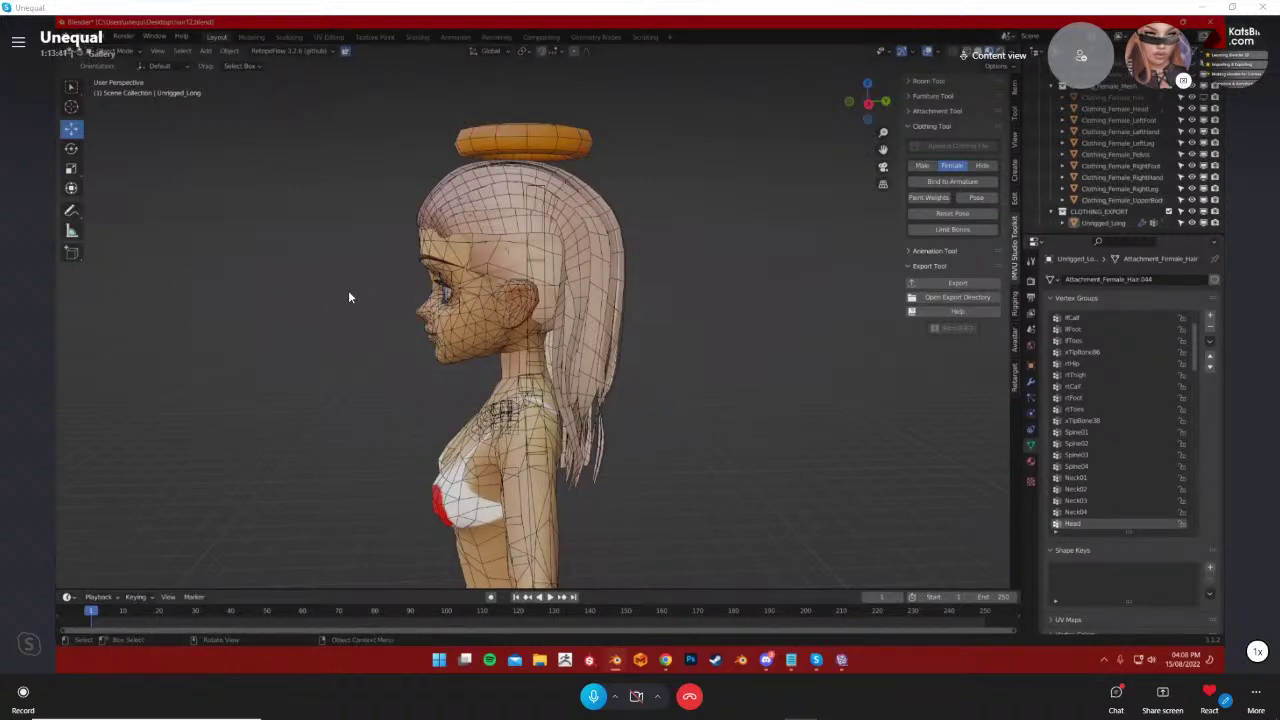
Save the current hair12.blend file
{"action": "left_click", "coordinate": [82, 36]}
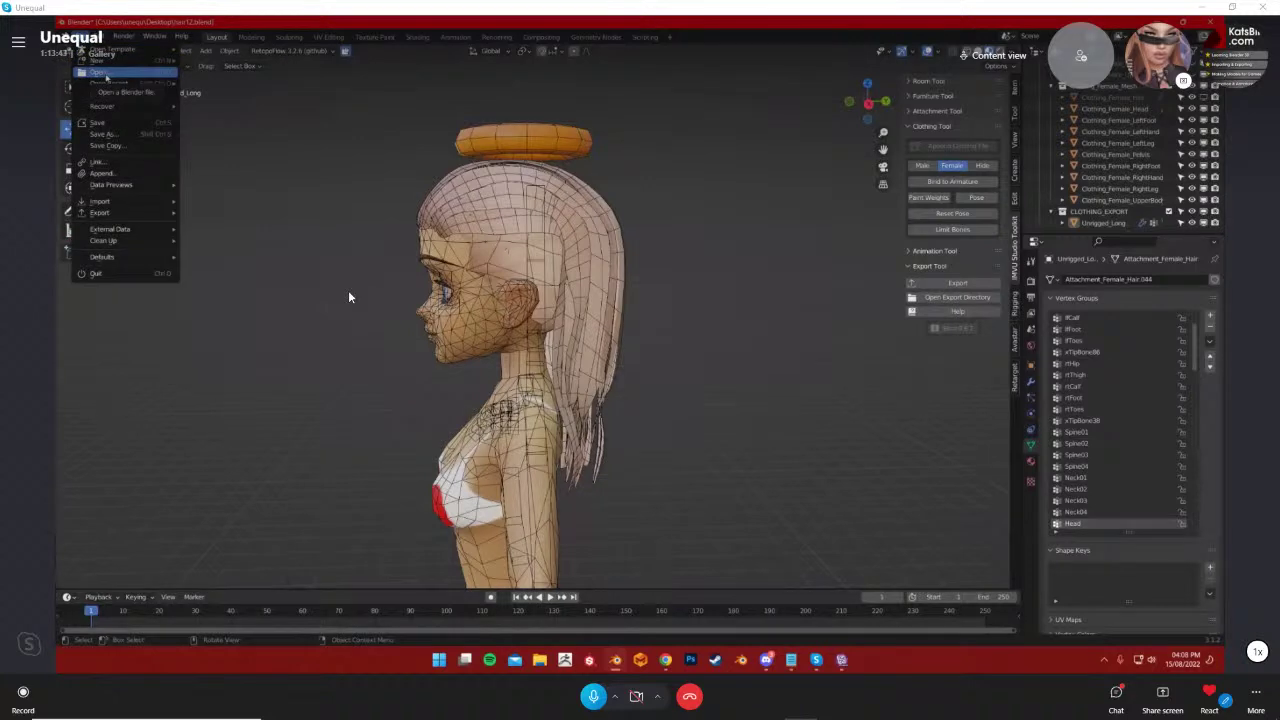
{"action": "mouse_move", "coordinate": [114, 64]}
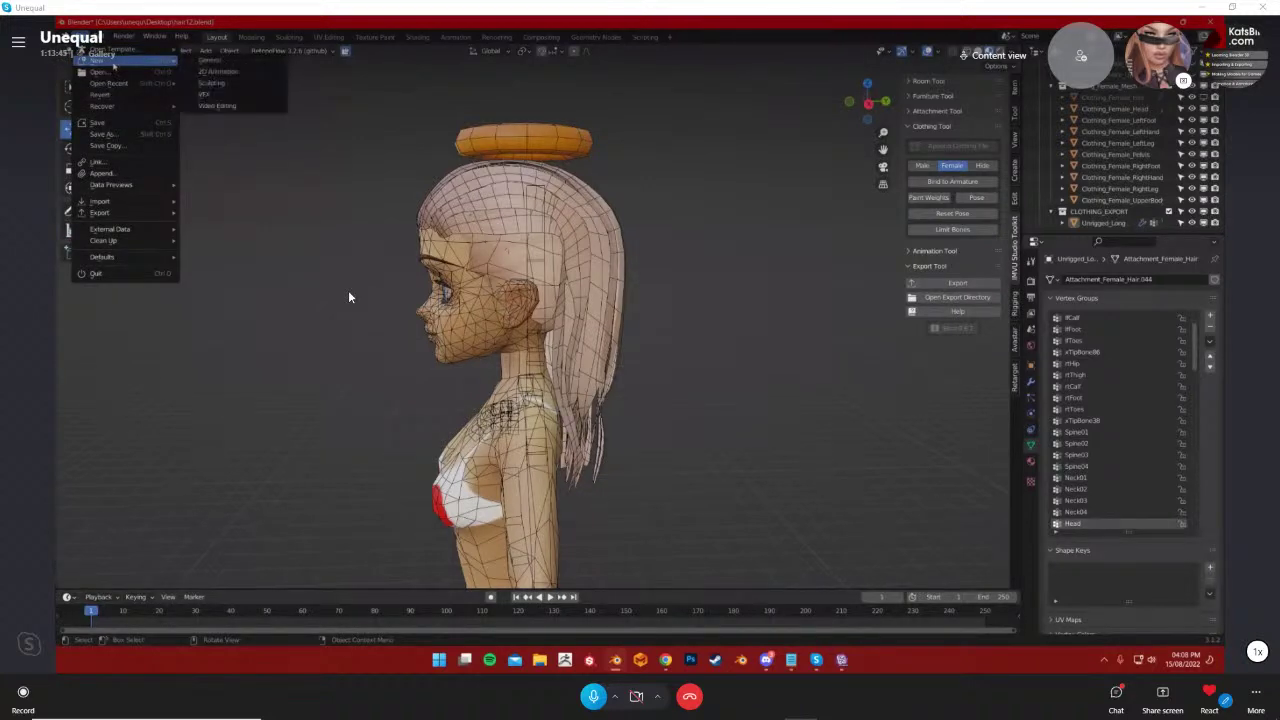
{"action": "left_click", "coordinate": [326, 301]}
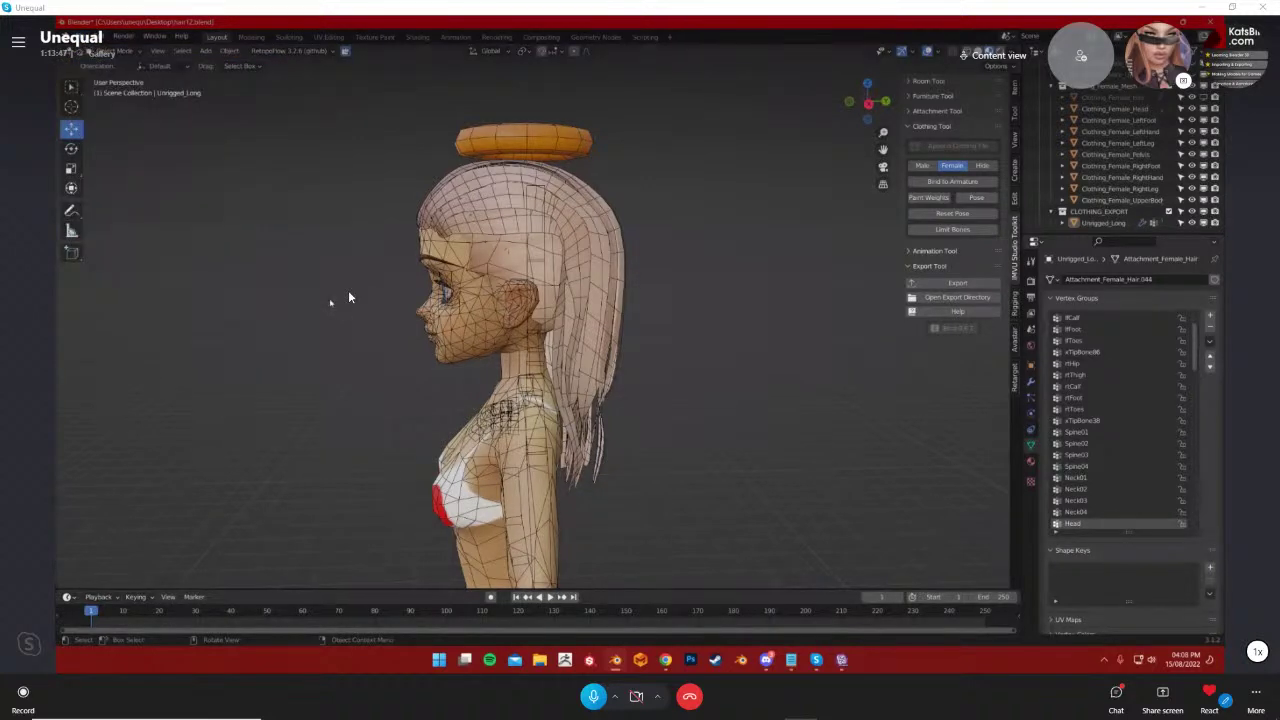
{"action": "key", "text": "ctrl+s"}
Open the recent file hair11.blend
{"action": "left_click", "coordinate": [82, 36]}
{"action": "mouse_move", "coordinate": [110, 61]}
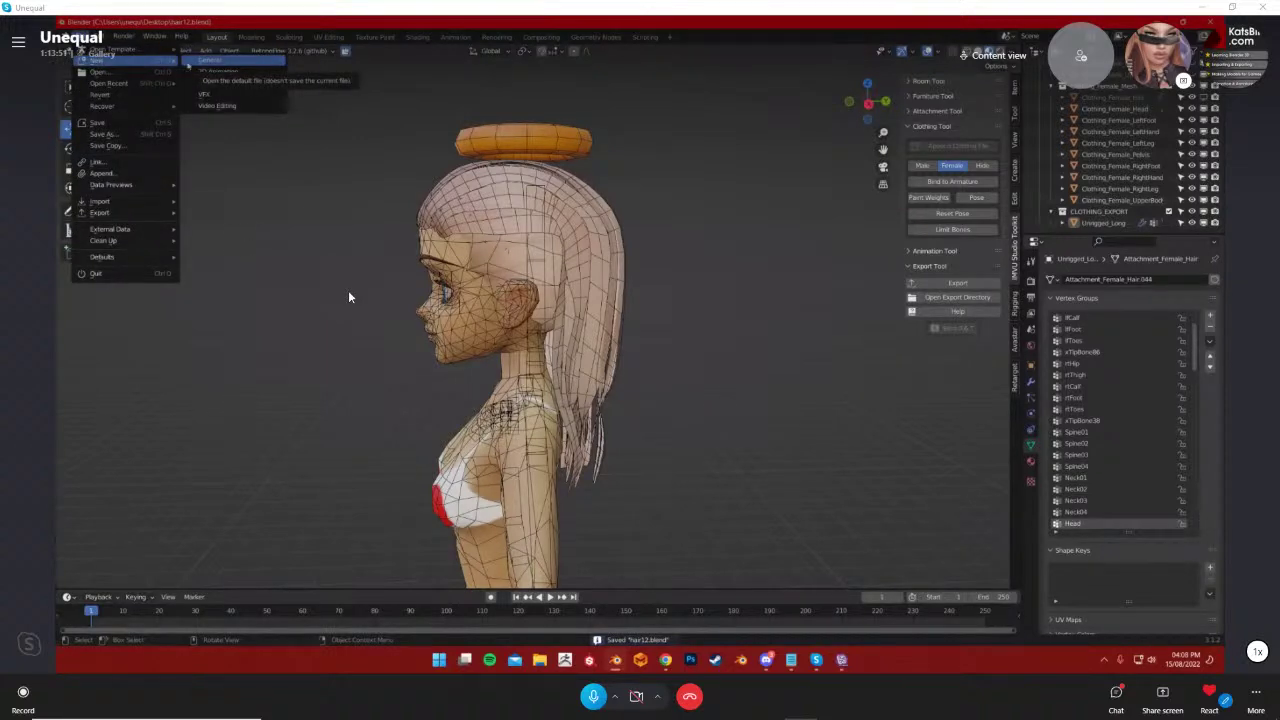
{"action": "mouse_move", "coordinate": [142, 85]}
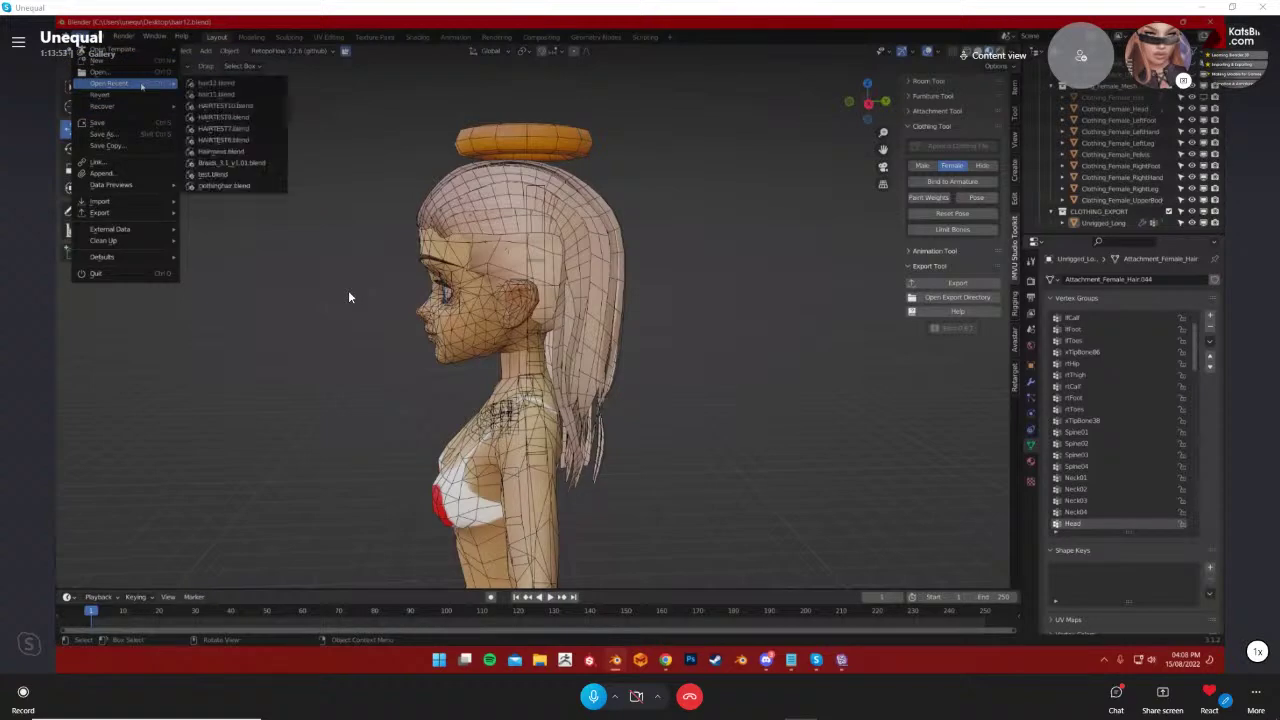
{"action": "left_click", "coordinate": [218, 95]}
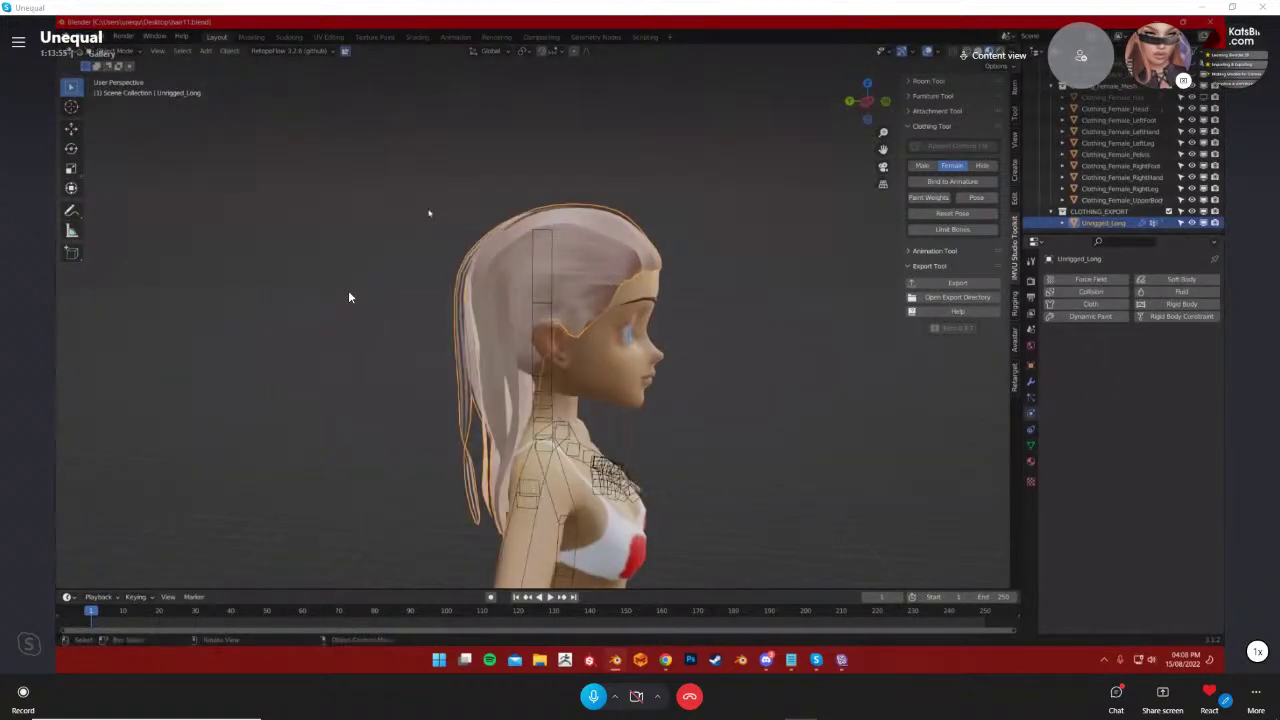
Open the recent file HAIRTEST10.blend
{"action": "left_click", "coordinate": [84, 37]}
{"action": "mouse_move", "coordinate": [122, 88]}
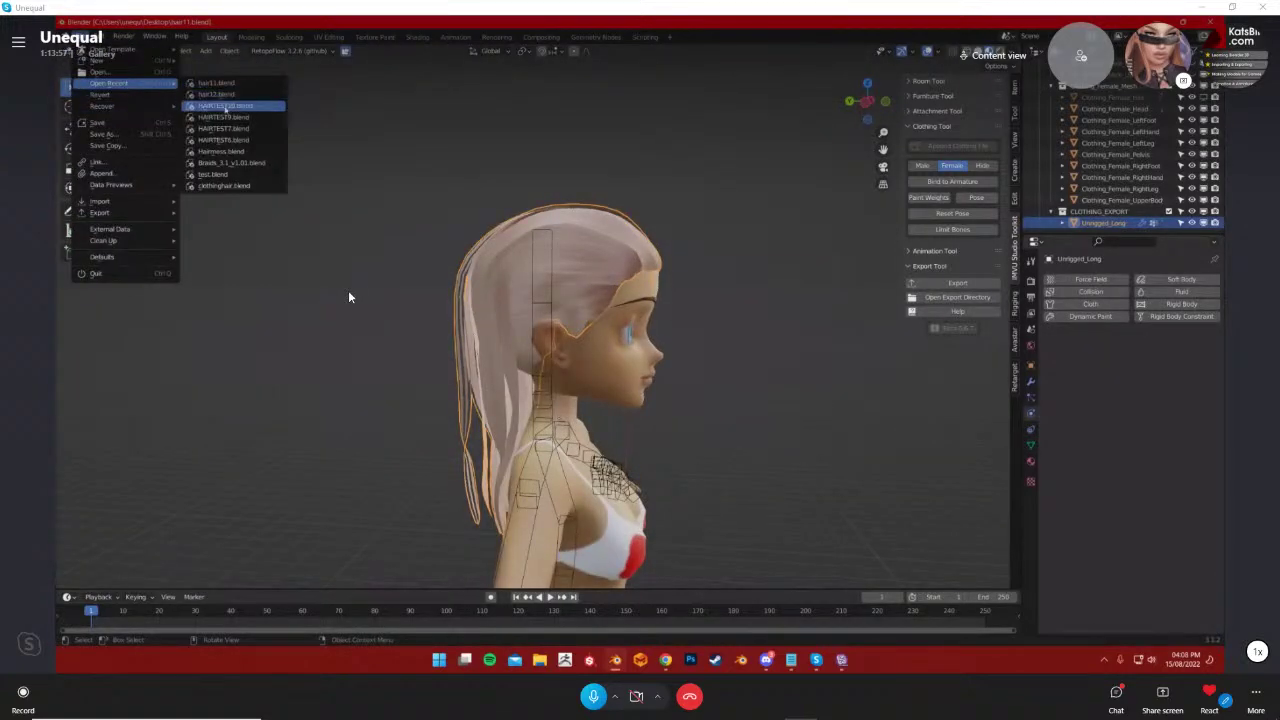
{"action": "left_click", "coordinate": [232, 107]}
{"action": "left_click", "coordinate": [384, 248]}
{"action": "left_click", "coordinate": [356, 256]}
Hide the Unrigged_Long hair on the avatar's head
{"action": "scroll", "coordinate": [641, 282], "scroll_direction": "down", "scroll_amount": 4}
{"action": "middle_click_drag", "start_coordinate": [641, 282], "coordinate": [725, 265], "text": "shift"}
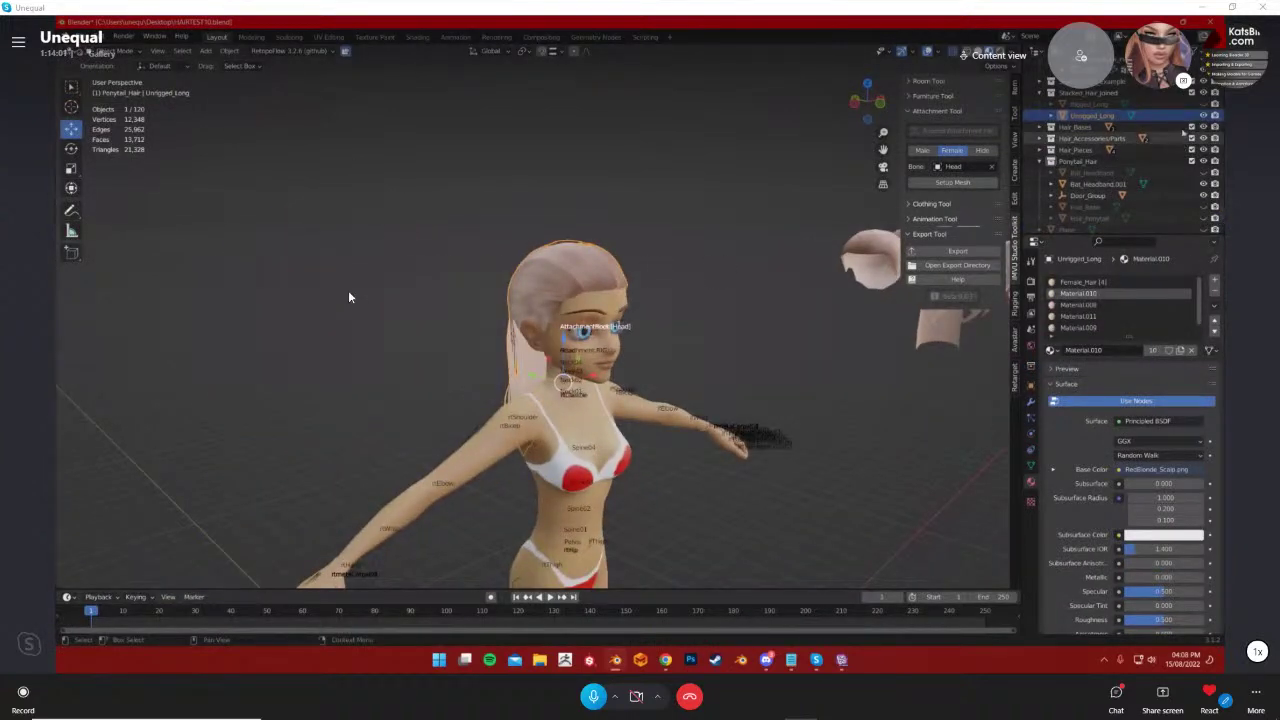
{"action": "left_click", "coordinate": [1203, 115]}
{"action": "left_click", "coordinate": [1203, 104]}
{"action": "left_click", "coordinate": [1203, 104]}
{"action": "scroll", "coordinate": [794, 277], "scroll_direction": "down", "scroll_amount": 4}
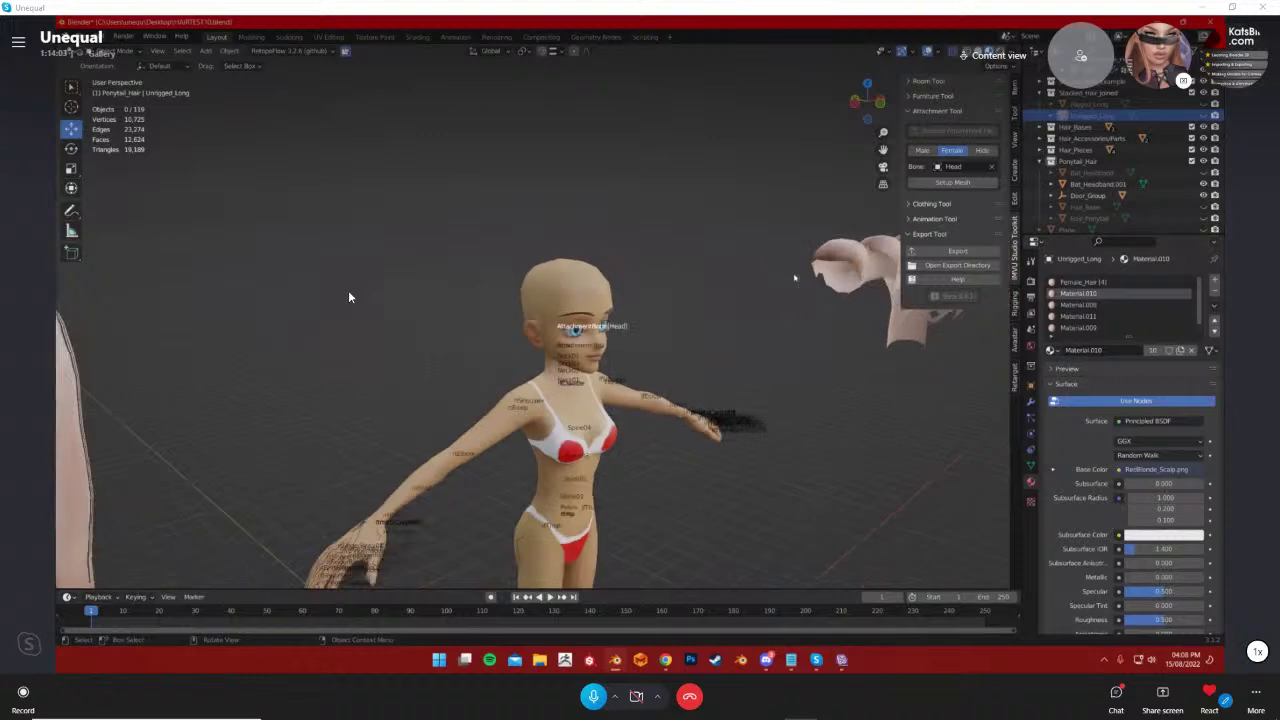
Move the short HAIR object about 5.47 m down along the Z axis onto the avatar's head
{"action": "left_click", "coordinate": [558, 128]}
{"action": "key", "text": "g"}
{"action": "key", "text": "z"}
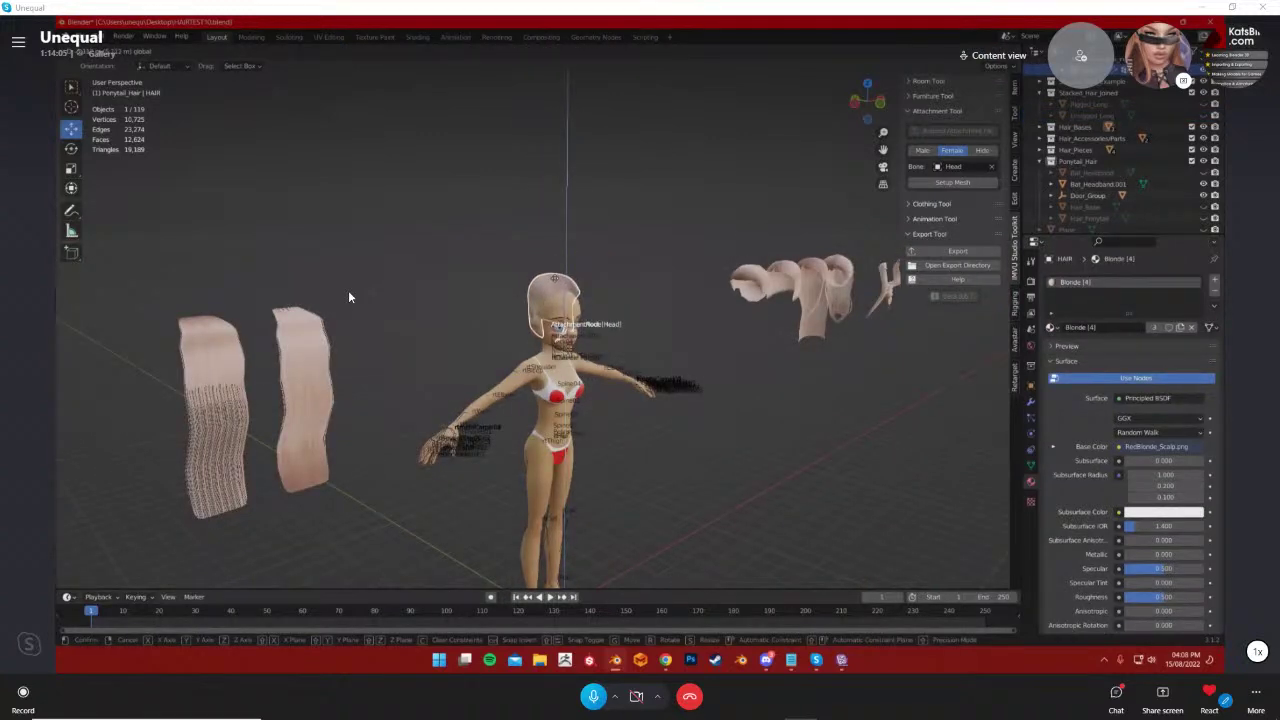
{"action": "left_click", "coordinate": [349, 297]}
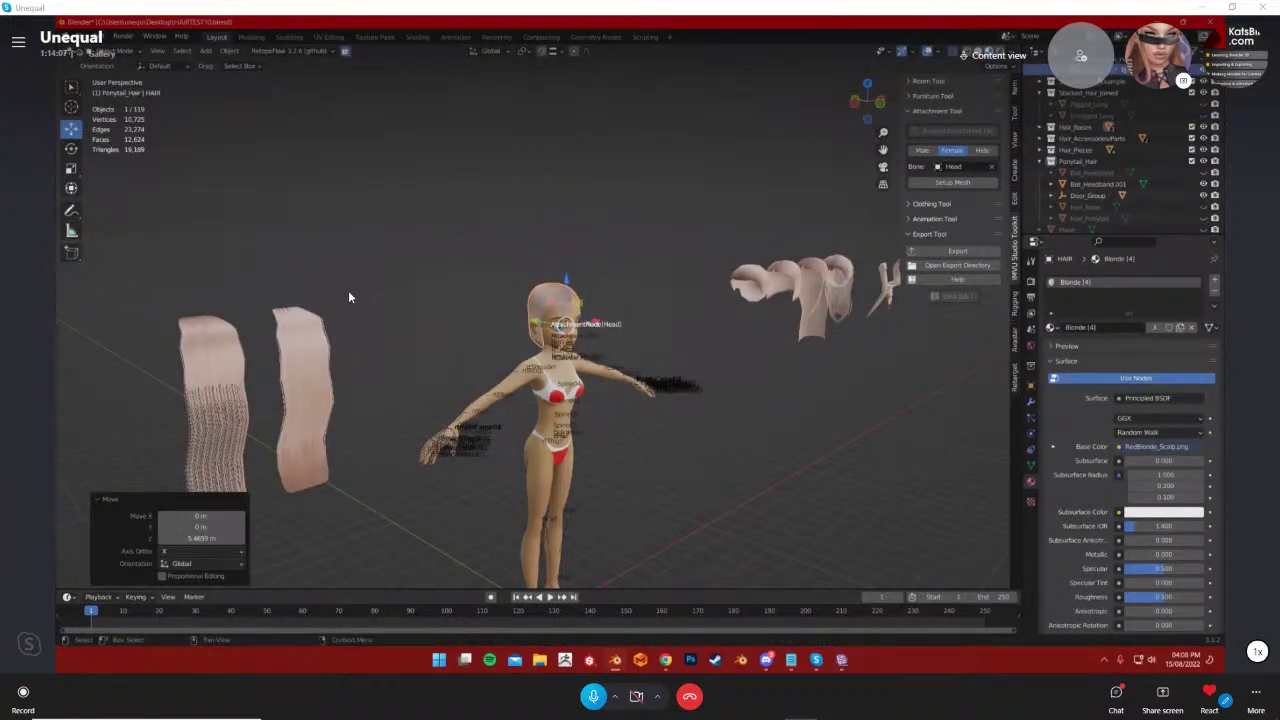
Rename the HAIR object to HAIR_SHORT and save the file
{"action": "scroll", "coordinate": [1120, 120], "scroll_direction": "up", "scroll_amount": 2}
{"action": "double_click", "coordinate": [1100, 139]}
{"action": "left_click", "coordinate": [1101, 140]}
{"action": "type", "text": "_SHORT"}
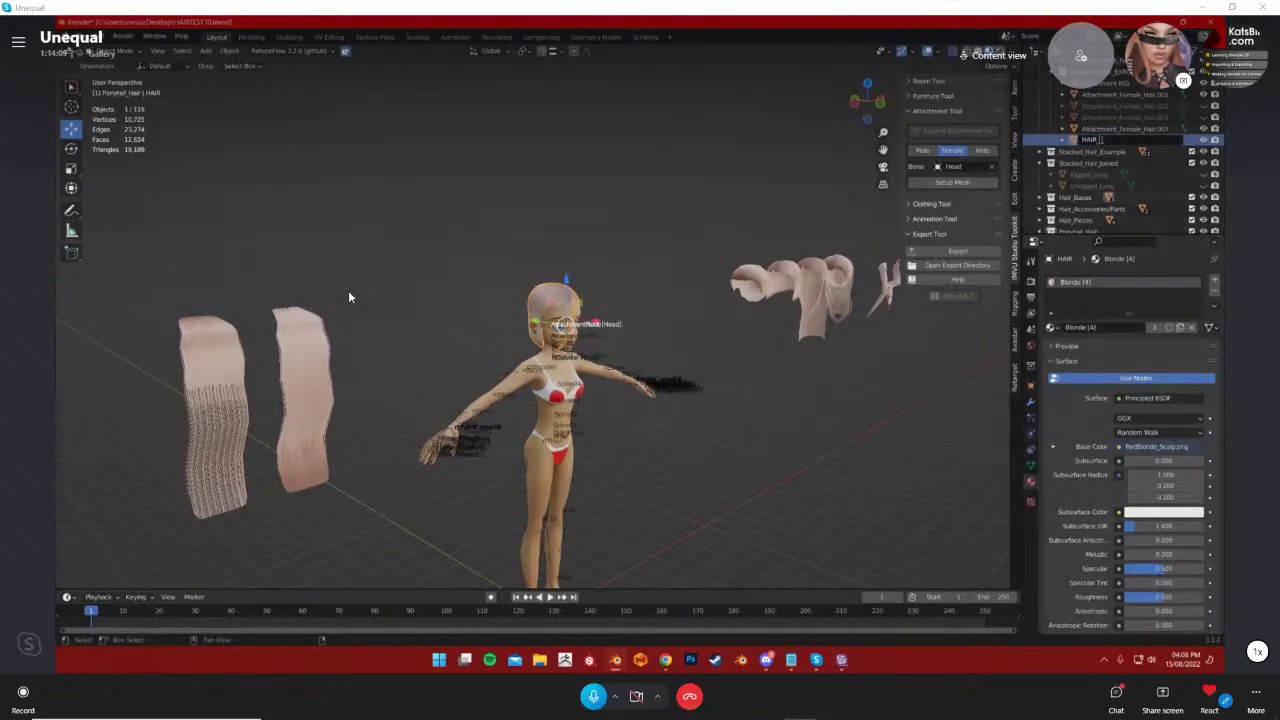
{"action": "key", "text": "Return"}
{"action": "key", "text": "ctrl+s"}
Create a new file from the General template
{"action": "left_click", "coordinate": [80, 37]}
{"action": "mouse_move", "coordinate": [96, 60]}
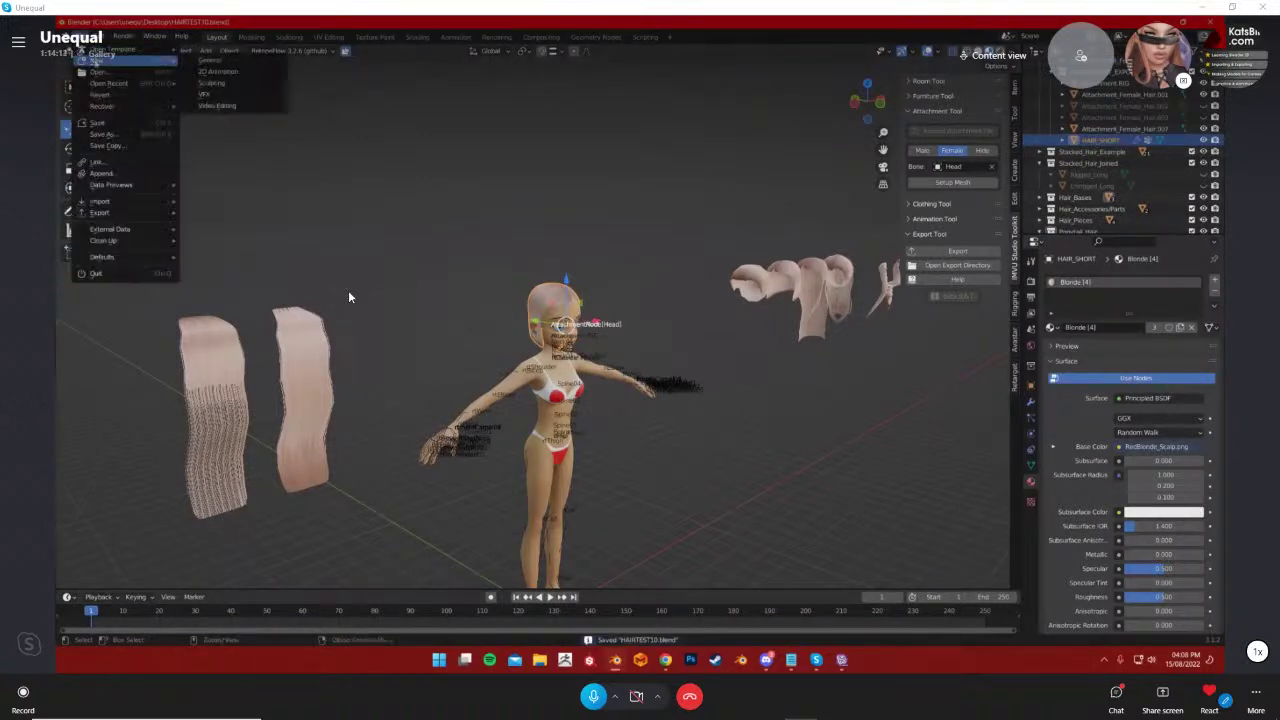
{"action": "left_click", "coordinate": [246, 64]}
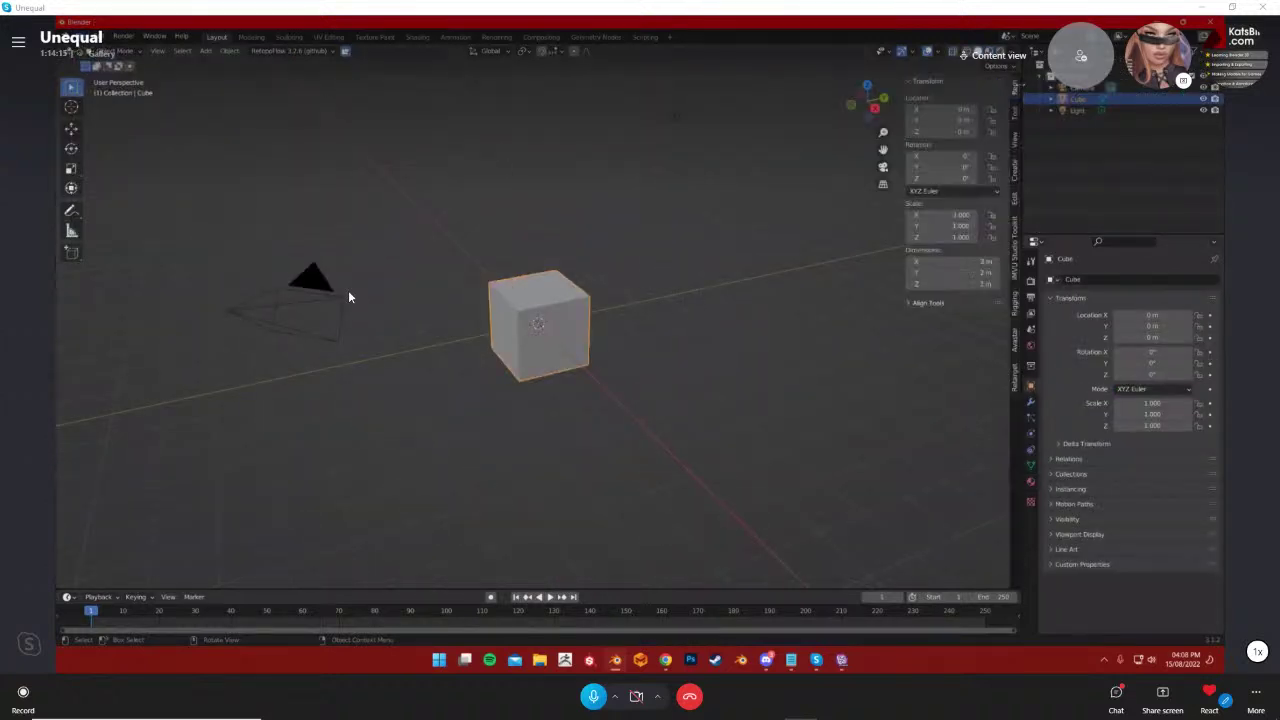
Append the IMVU Studio Toolkit attachment file, choose the Female avatar and view the skeleton from the front
{"action": "left_click", "coordinate": [1015, 250]}
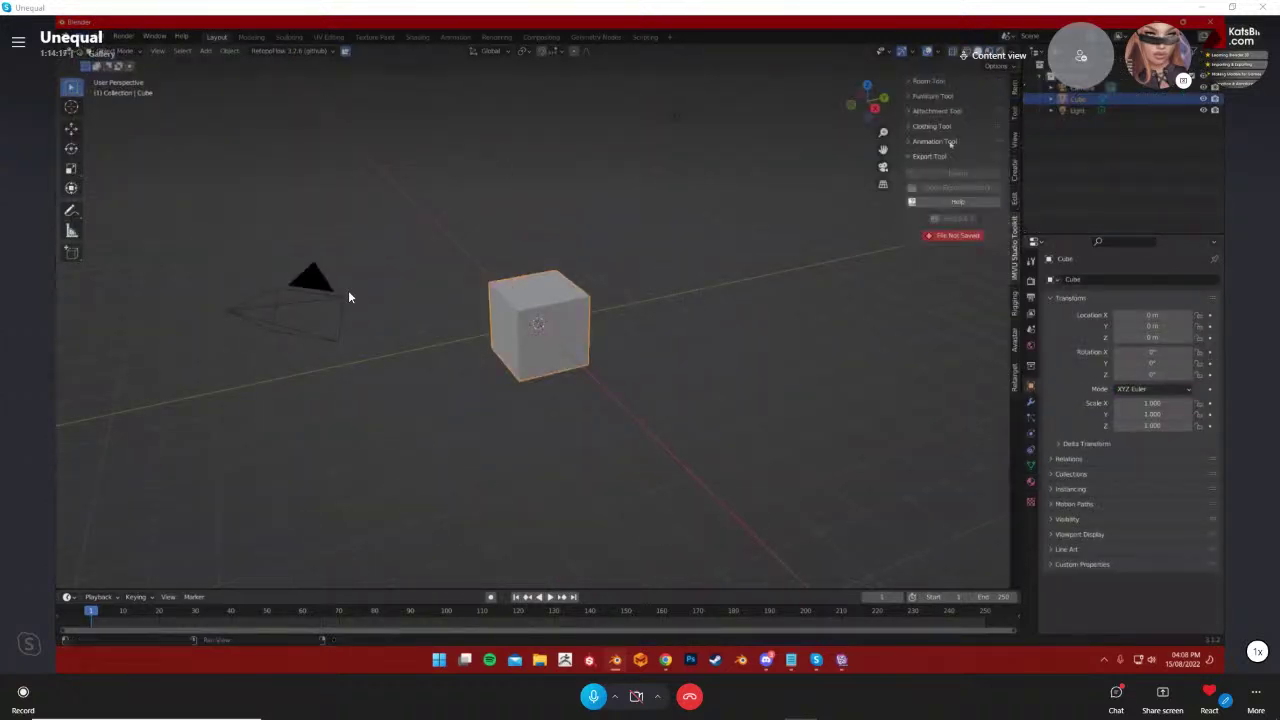
{"action": "left_click", "coordinate": [912, 112]}
{"action": "left_click", "coordinate": [952, 130]}
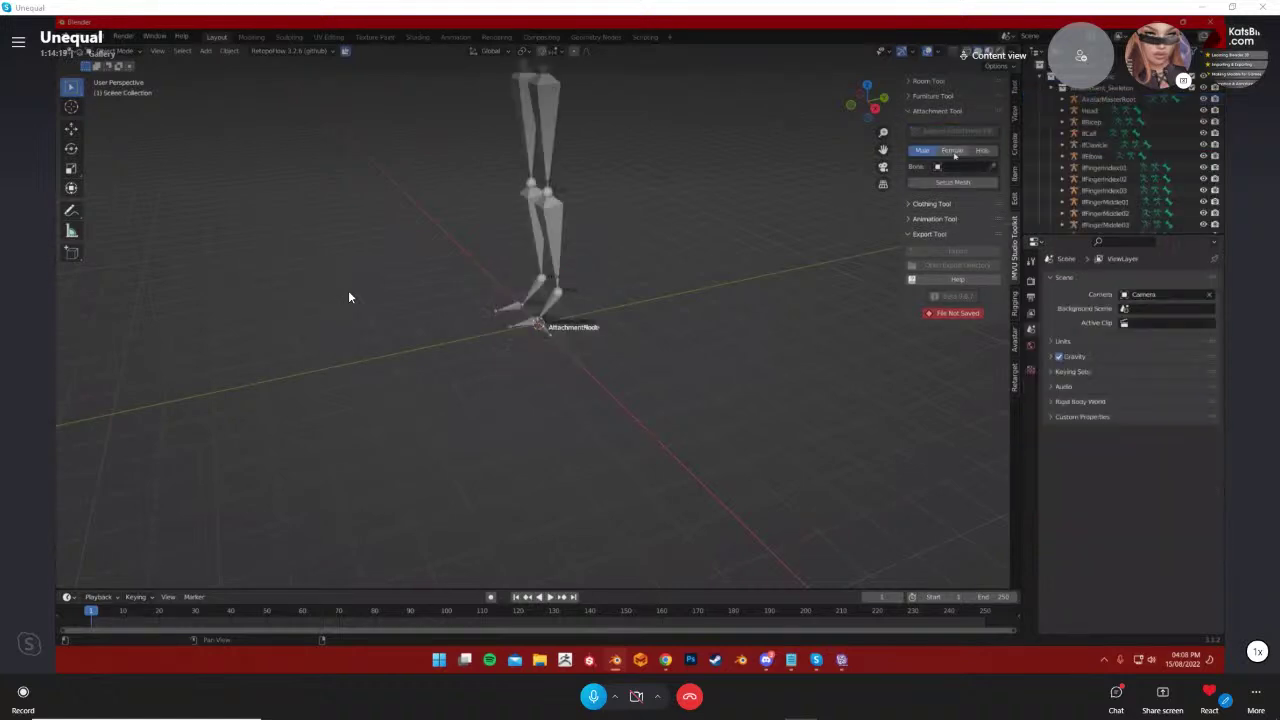
{"action": "left_click", "coordinate": [948, 150]}
{"action": "middle_click_drag", "start_coordinate": [640, 186], "coordinate": [657, 288], "text": "shift"}
{"action": "left_click", "coordinate": [851, 104]}
{"action": "key", "text": "KP_1"}
Append the HAIR_SHORT object from HAIRTEST10.blend on the Desktop, filtering the object list by "short"
{"action": "left_click", "coordinate": [88, 37]}
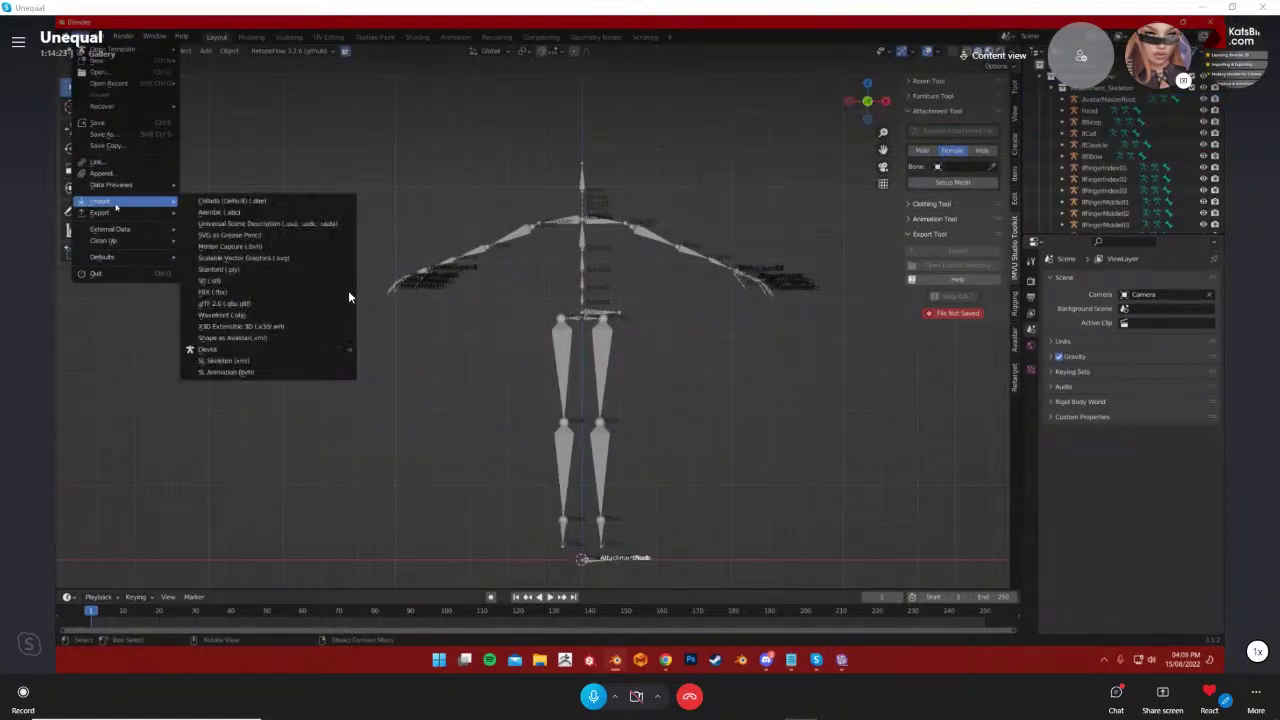
{"action": "left_click", "coordinate": [100, 173]}
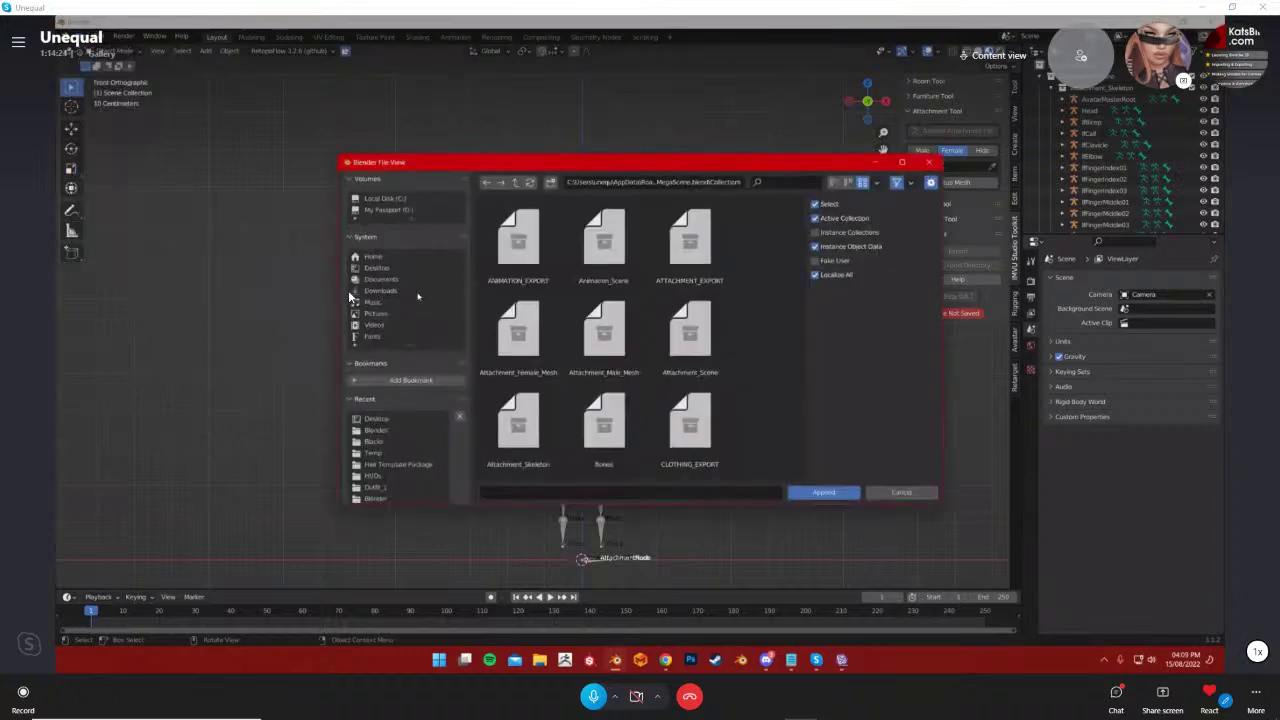
{"action": "left_click", "coordinate": [377, 418]}
{"action": "scroll", "coordinate": [599, 394], "scroll_direction": "down", "scroll_amount": 5}
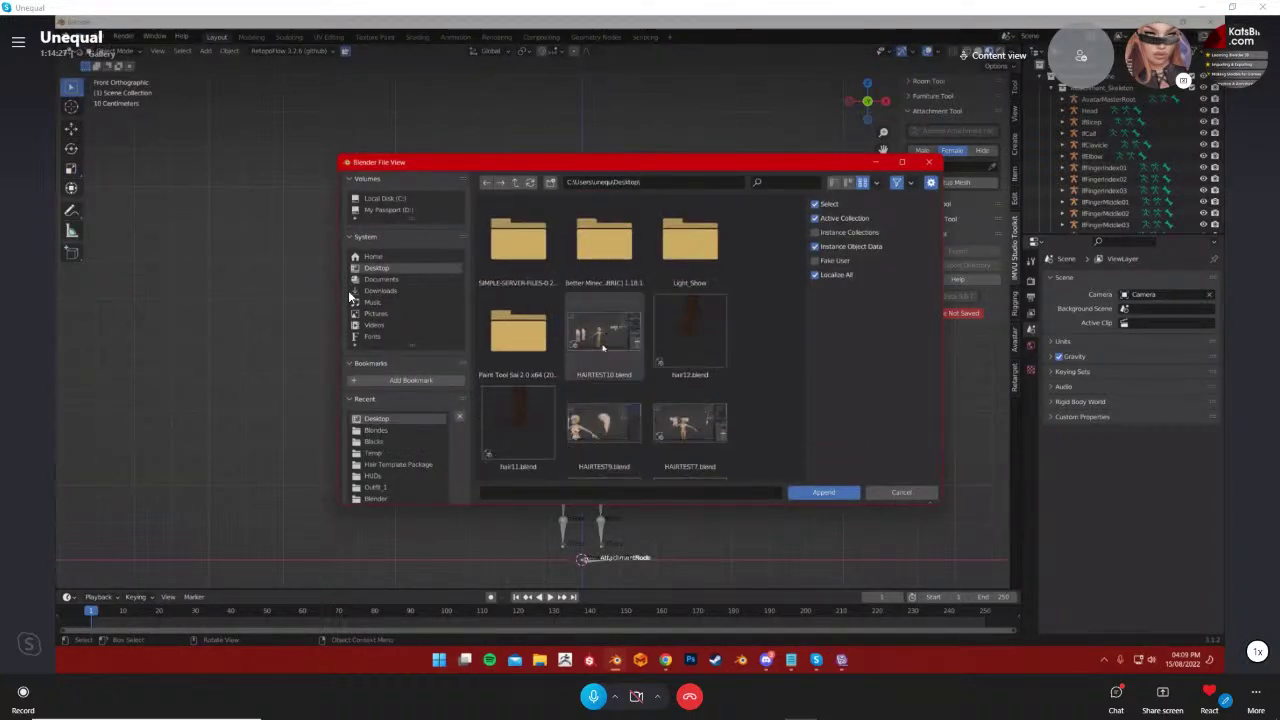
{"action": "double_click", "coordinate": [604, 292]}
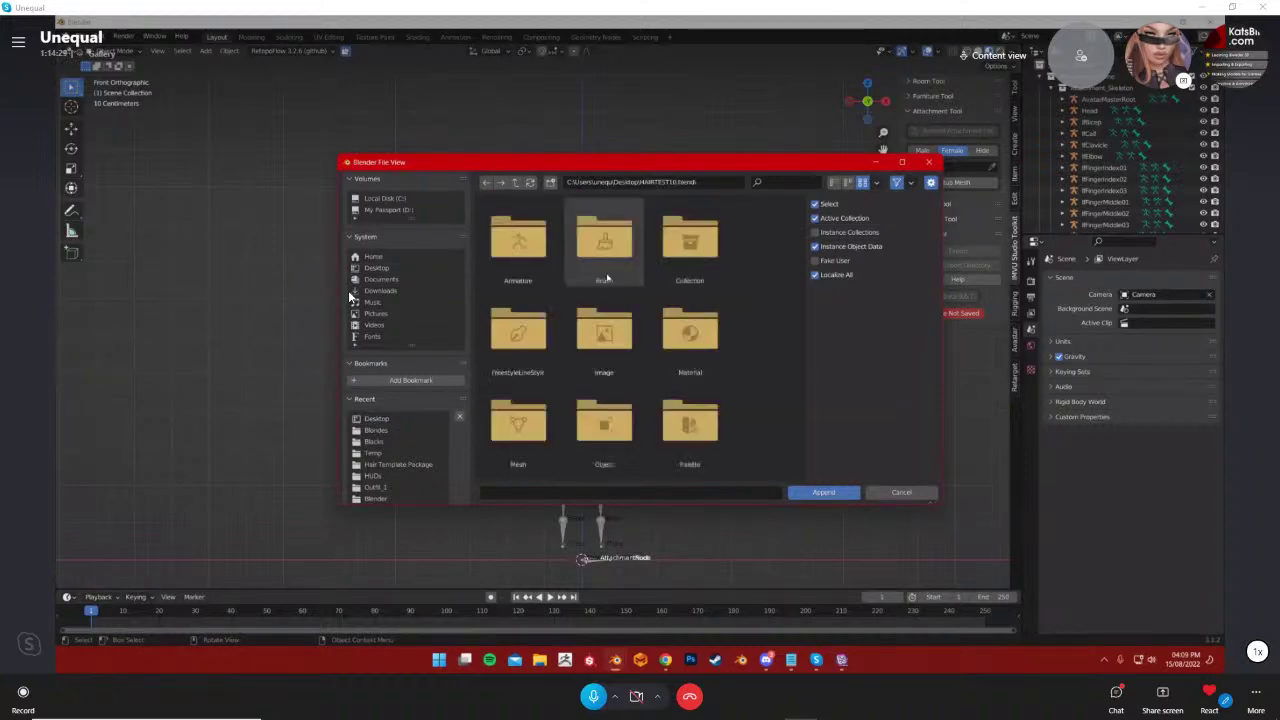
{"action": "scroll", "coordinate": [611, 326], "scroll_direction": "down", "scroll_amount": 2}
{"action": "double_click", "coordinate": [592, 273]}
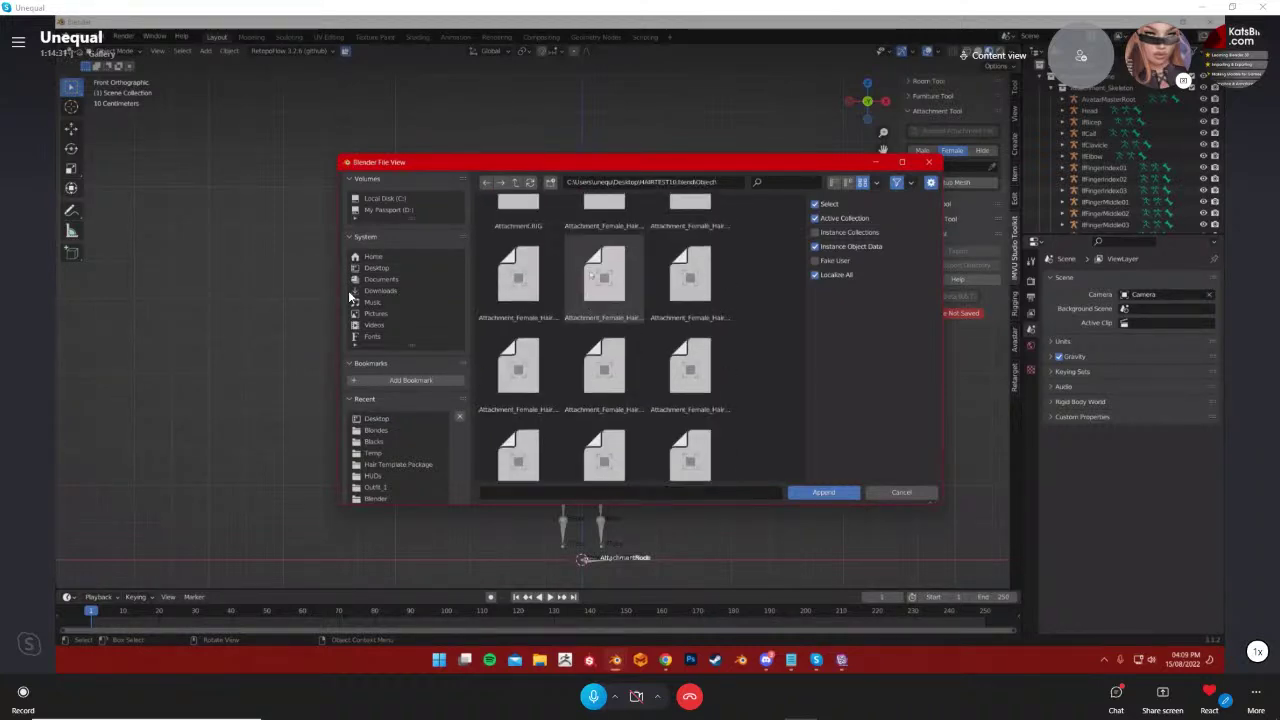
{"action": "key", "text": "ctrl+f"}
{"action": "type", "text": "short"}
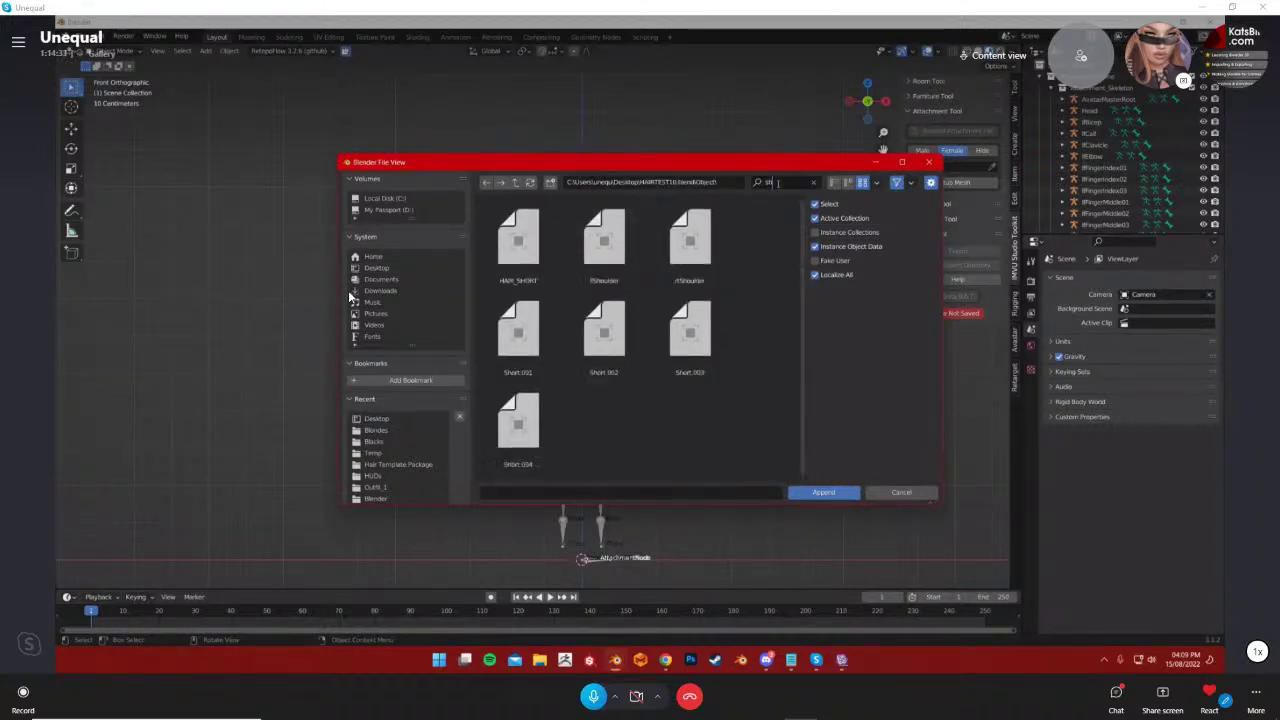
{"action": "left_click", "coordinate": [522, 280]}
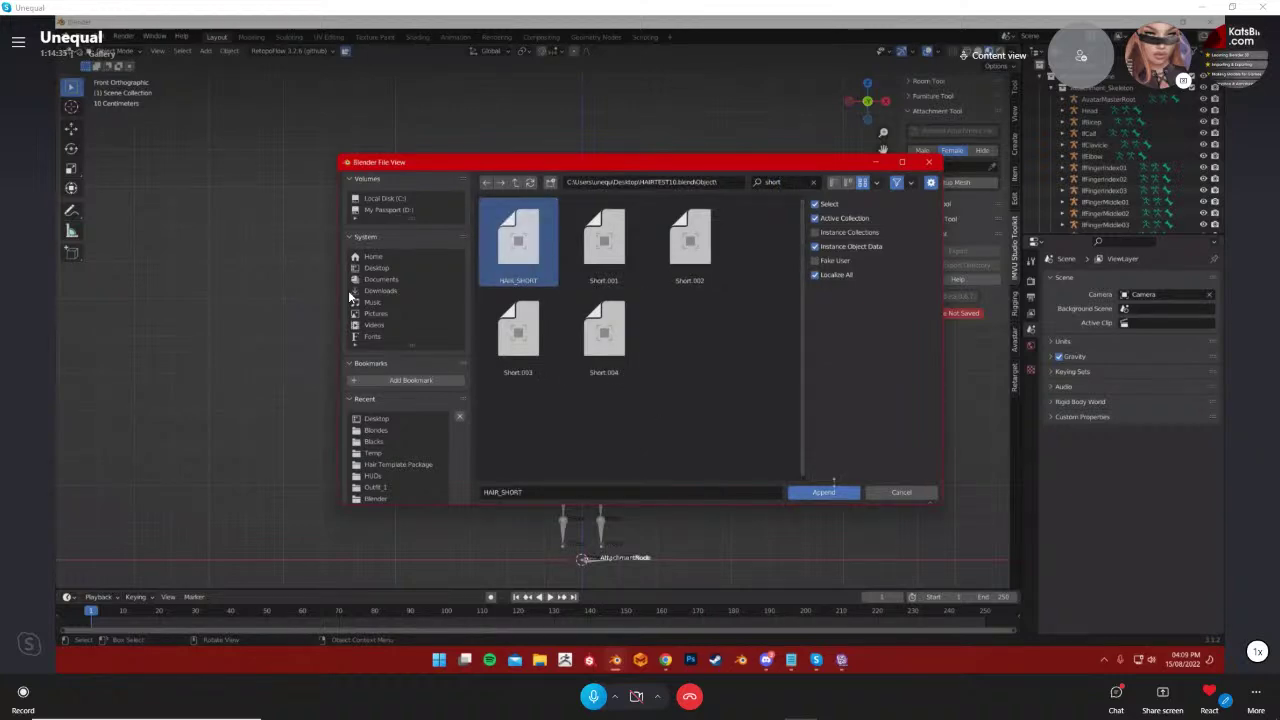
{"action": "left_click", "coordinate": [828, 491]}
Set the attachment bone for HAIR_SHORT to Head and run the attachment mesh setup
{"action": "middle_click_drag", "start_coordinate": [683, 332], "coordinate": [683, 393]}
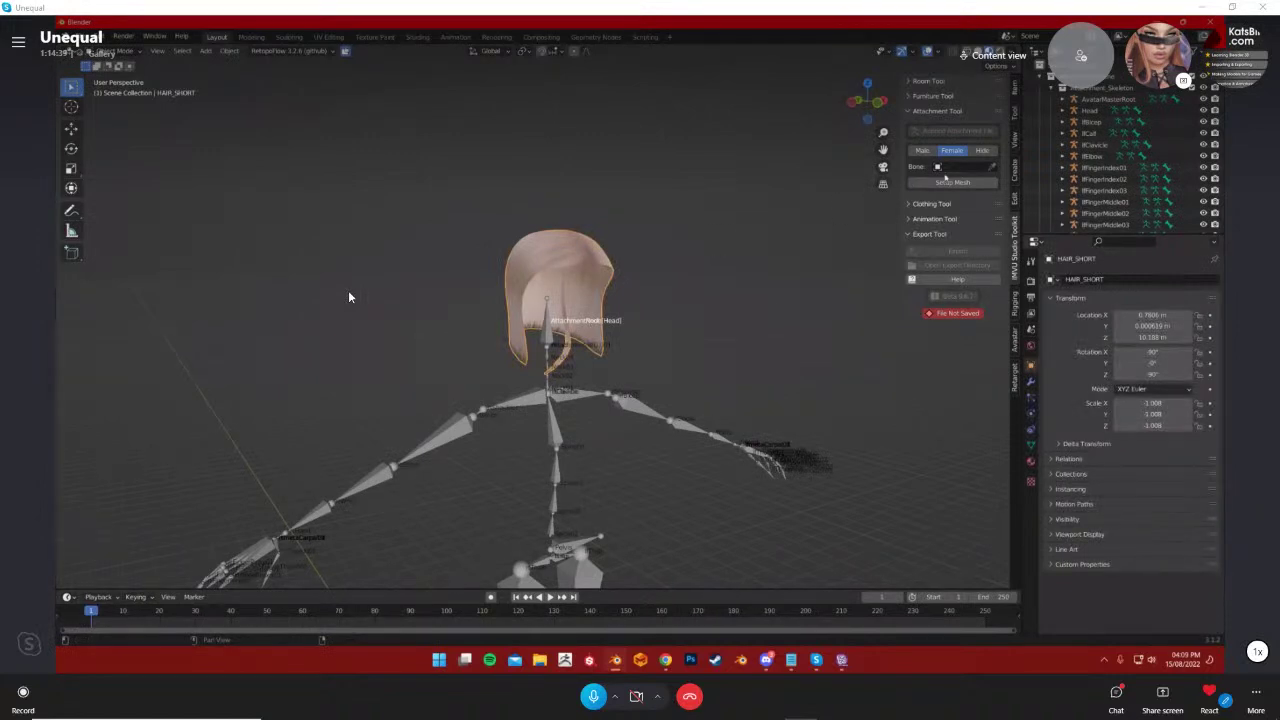
{"action": "left_click", "coordinate": [949, 168]}
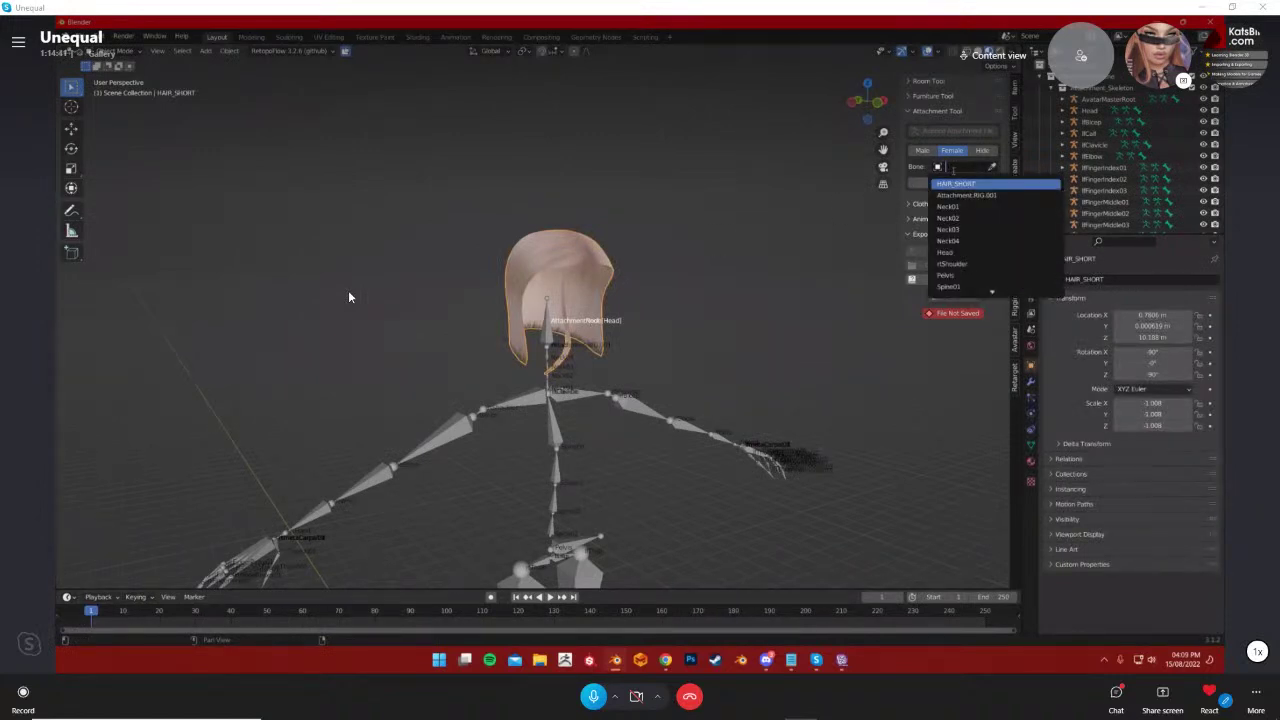
{"action": "type", "text": "Head"}
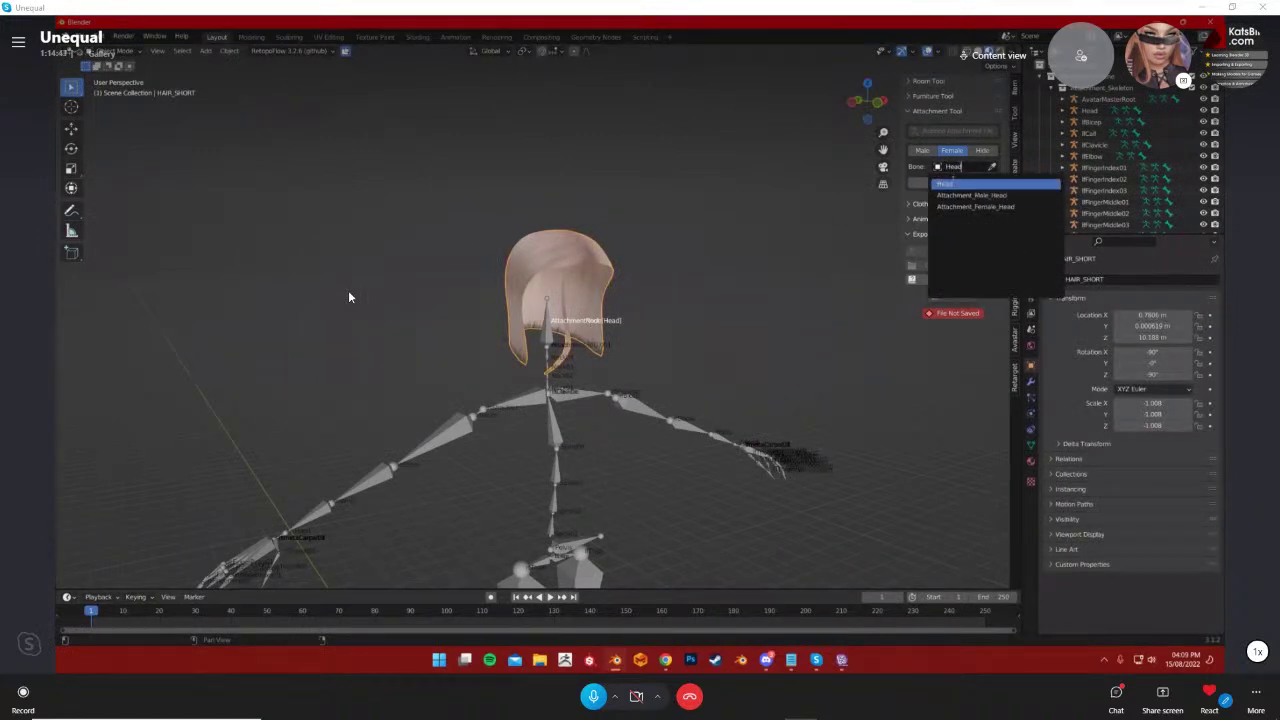
{"action": "key", "text": "Return"}
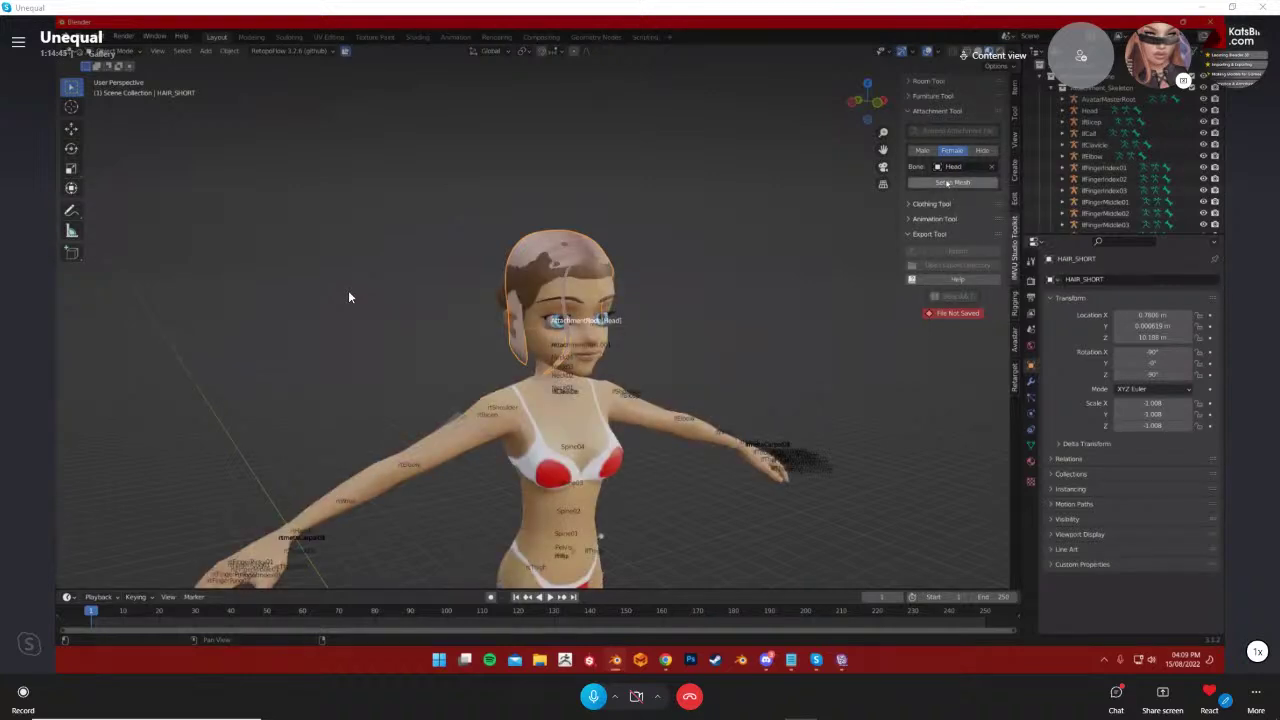
{"action": "left_click", "coordinate": [947, 183]}
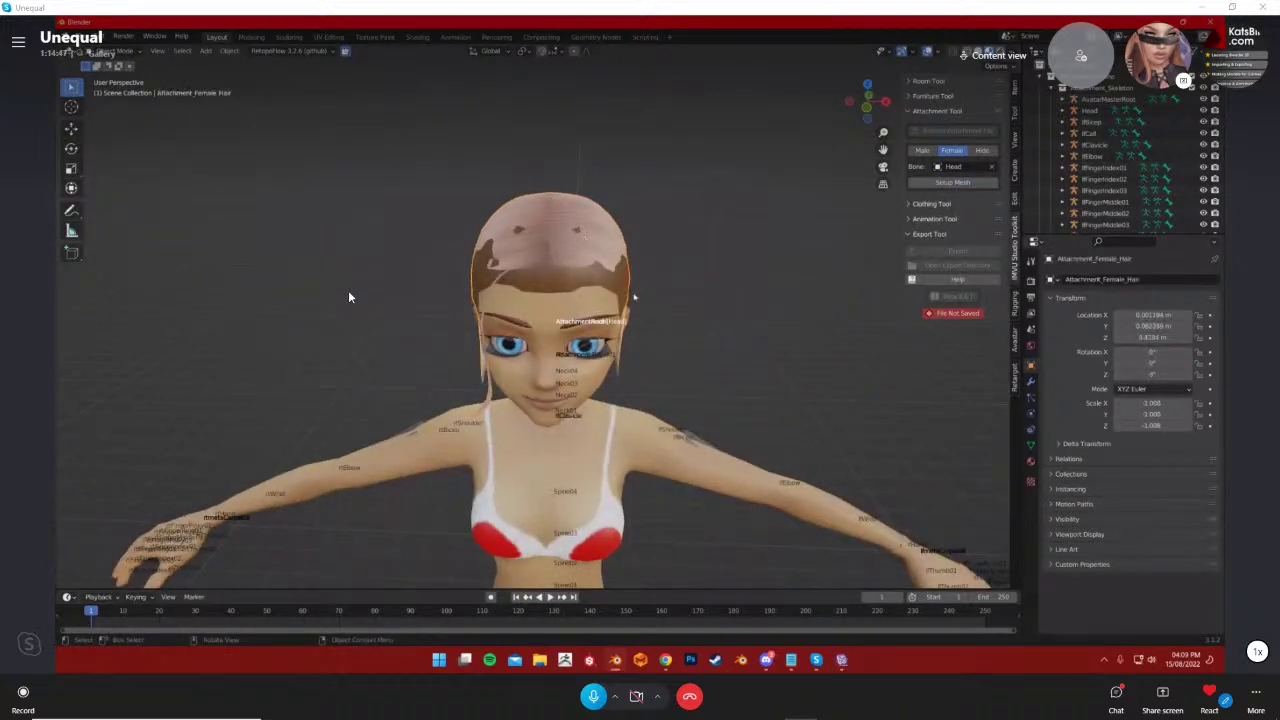
Add the selectability and viewport visibility toggles to the outliner and hide the default Attachment_Female_Hair mesh in the viewport
{"action": "middle_click_drag", "start_coordinate": [675, 295], "coordinate": [724, 369], "text": "shift"}
{"action": "left_click", "coordinate": [1192, 52]}
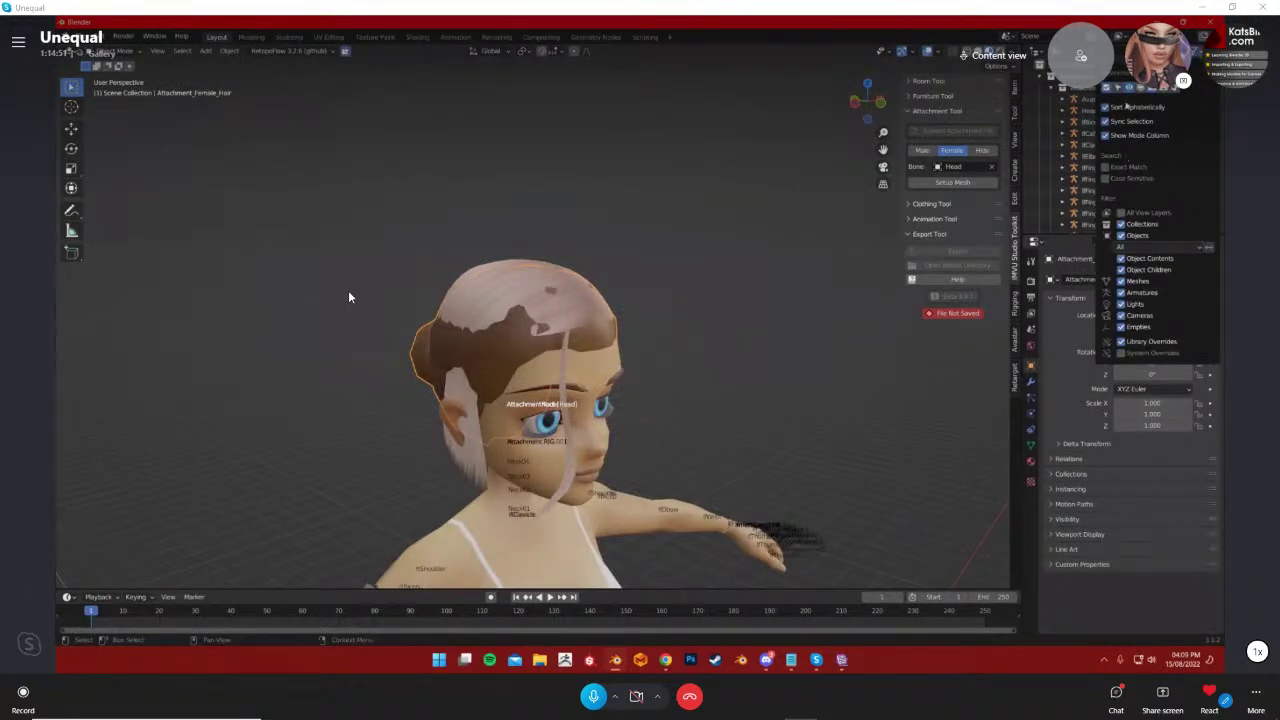
{"action": "scroll", "coordinate": [1133, 187], "scroll_direction": "down", "scroll_amount": 5}
{"action": "scroll", "coordinate": [1133, 187], "scroll_direction": "down", "scroll_amount": 8}
{"action": "scroll", "coordinate": [1138, 199], "scroll_direction": "down", "scroll_amount": 3}
{"action": "left_click", "coordinate": [1204, 158]}
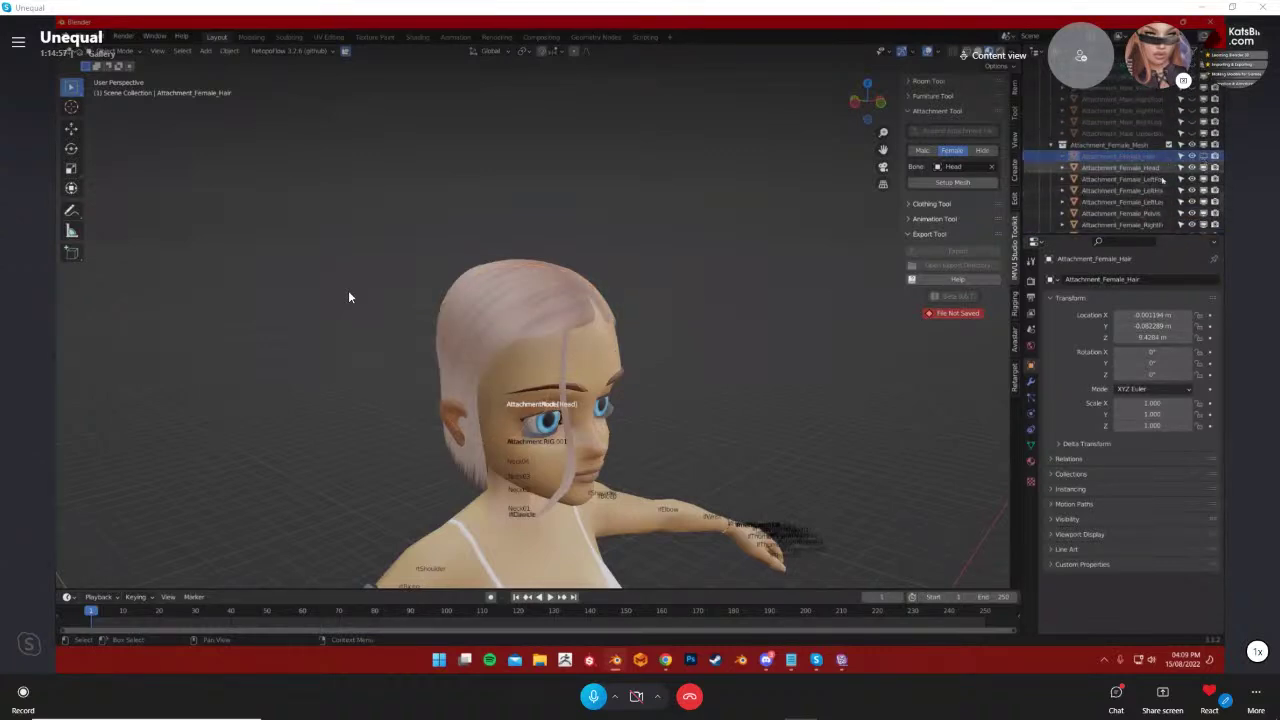
{"action": "middle_click_drag", "start_coordinate": [683, 426], "coordinate": [711, 317]}
{"action": "left_click", "coordinate": [600, 271]}
{"action": "scroll", "coordinate": [556, 352], "scroll_direction": "up", "scroll_amount": 1}
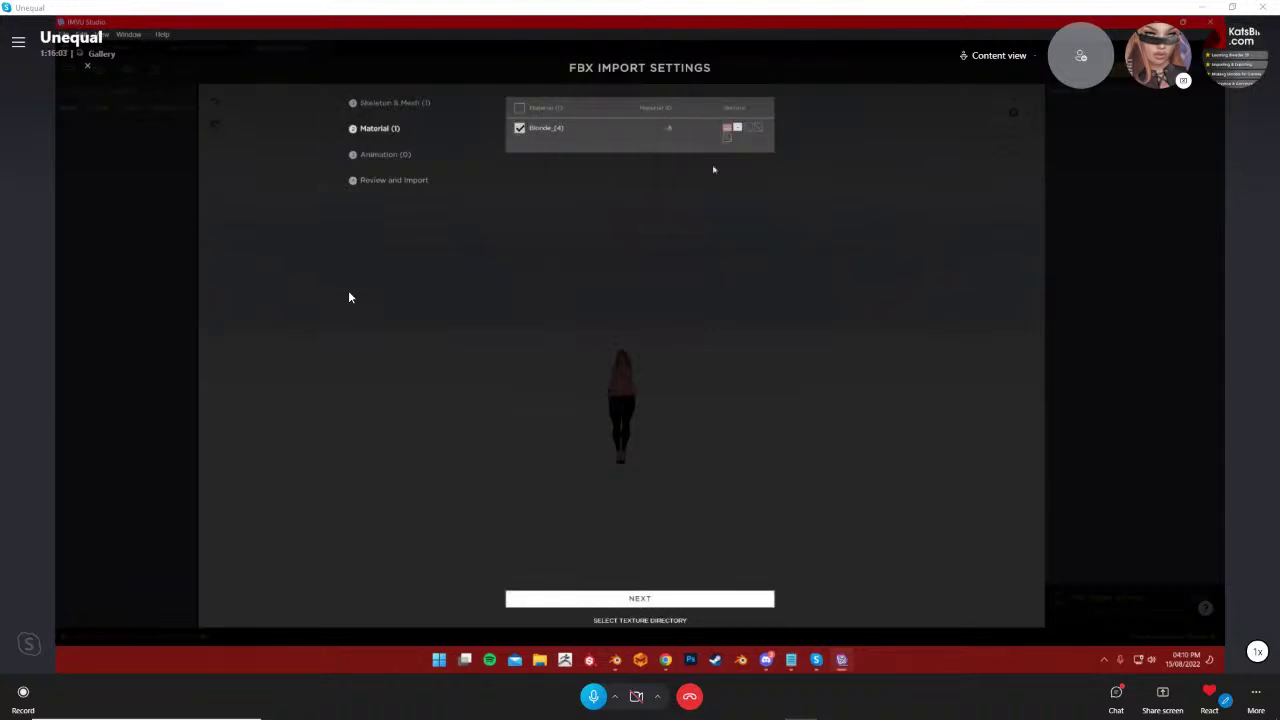
Complete the HAIR_SHORT FBX import in IMVU Studio with the Blonde_[4] material and its textures
{"action": "left_click", "coordinate": [645, 599]}
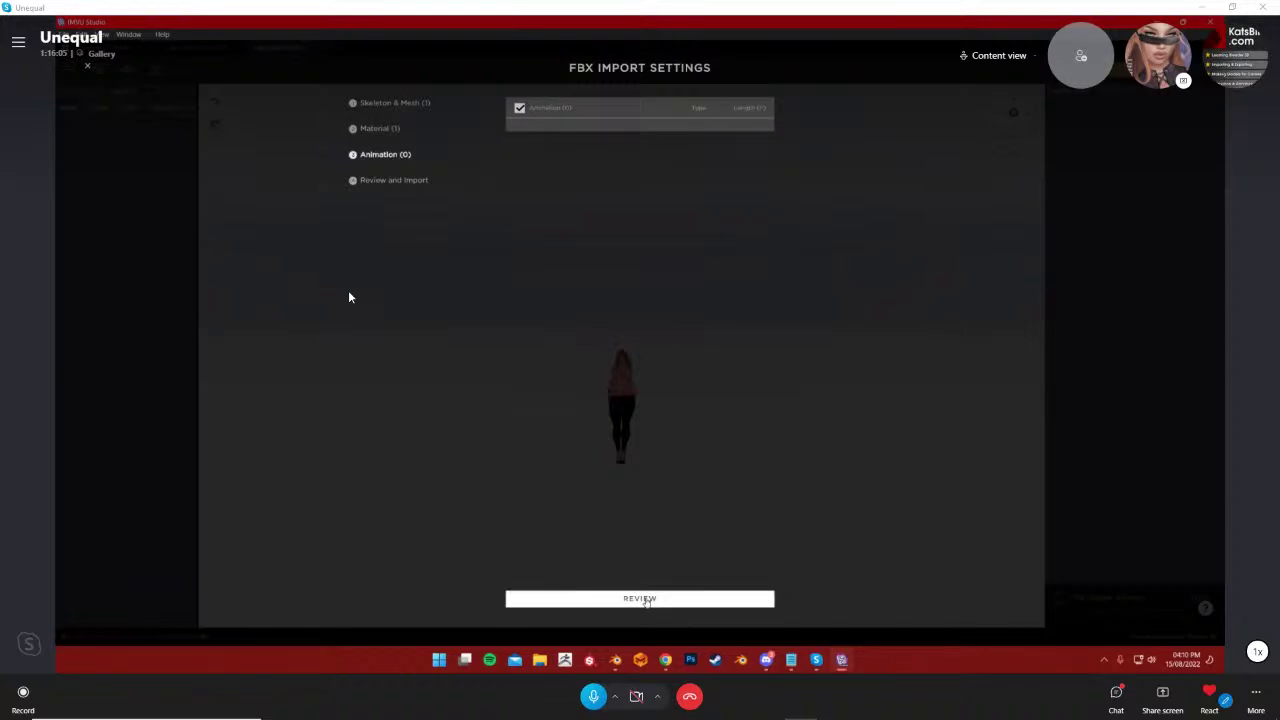
{"action": "left_click", "coordinate": [645, 599]}
{"action": "left_click", "coordinate": [645, 599]}
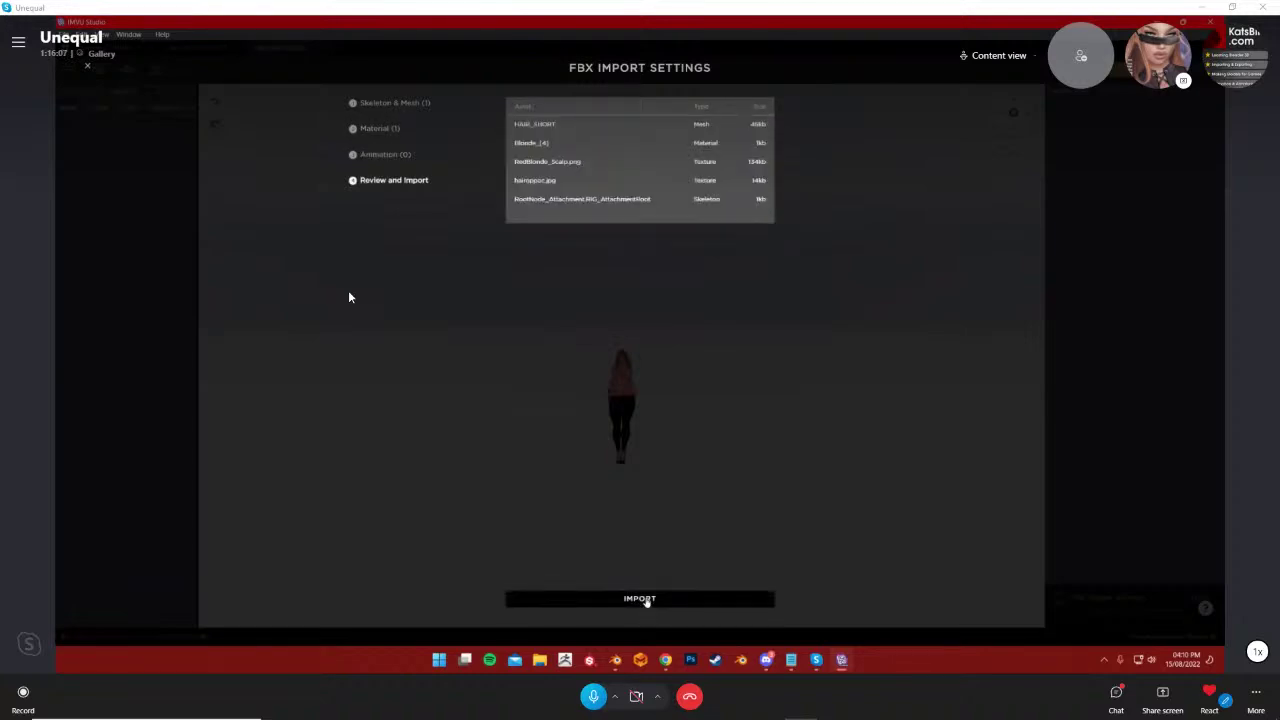
Filter the inventory to items in use, take the r. briyah ginger hair off the avatar and return to the project components
{"action": "left_click", "coordinate": [1113, 91]}
{"action": "left_click", "coordinate": [1058, 137]}
{"action": "left_click", "coordinate": [1001, 188]}
{"action": "scroll", "coordinate": [1168, 460], "scroll_direction": "down", "scroll_amount": 5}
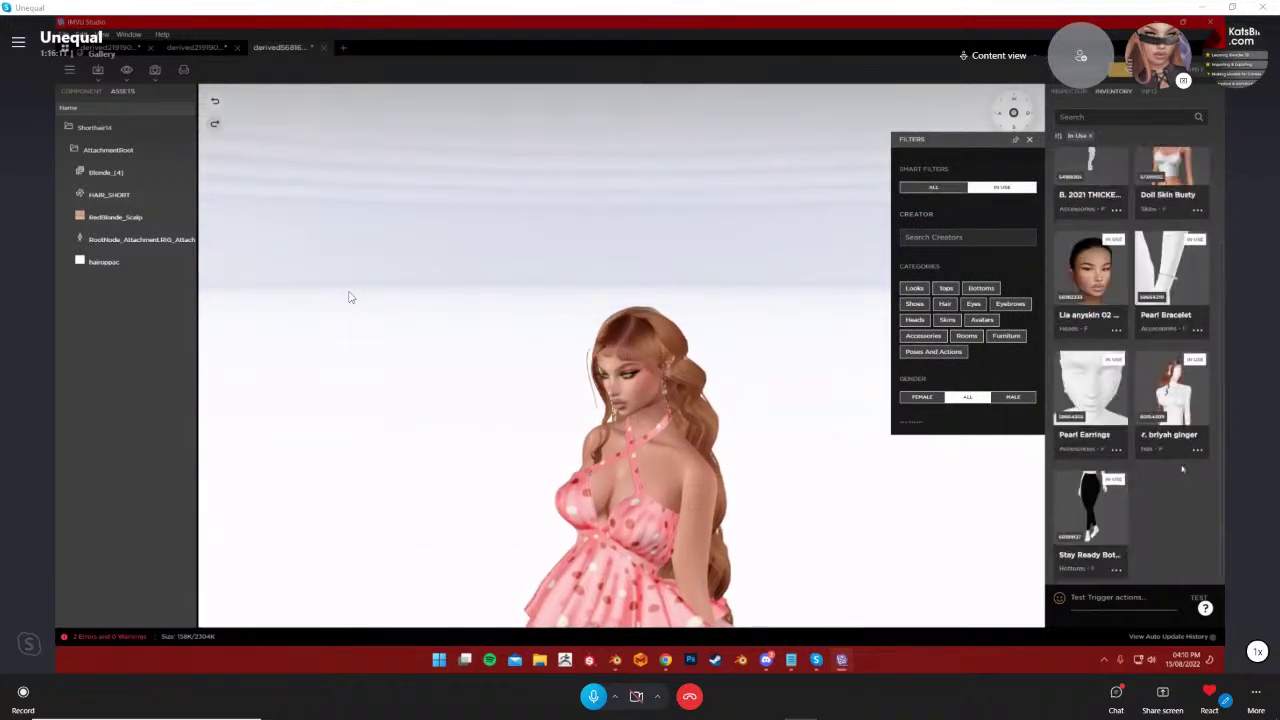
{"action": "left_click", "coordinate": [1173, 392]}
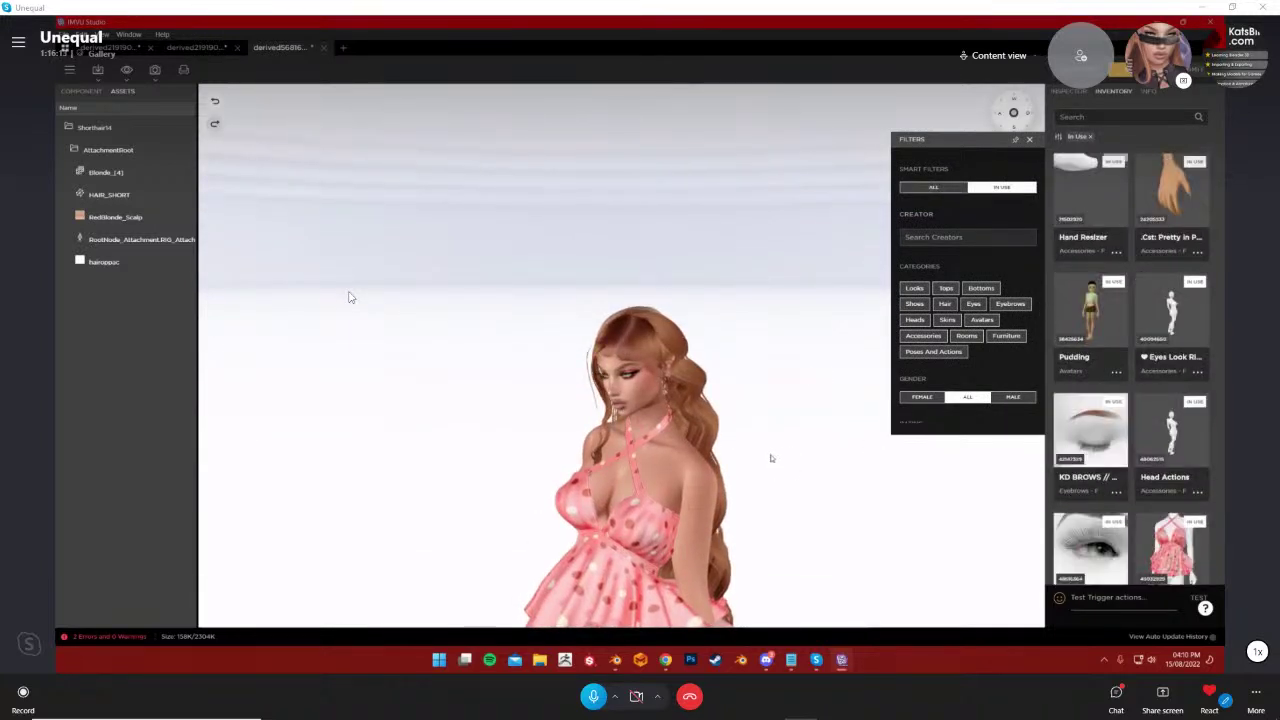
{"action": "left_click", "coordinate": [1075, 95]}
{"action": "left_click", "coordinate": [81, 93]}
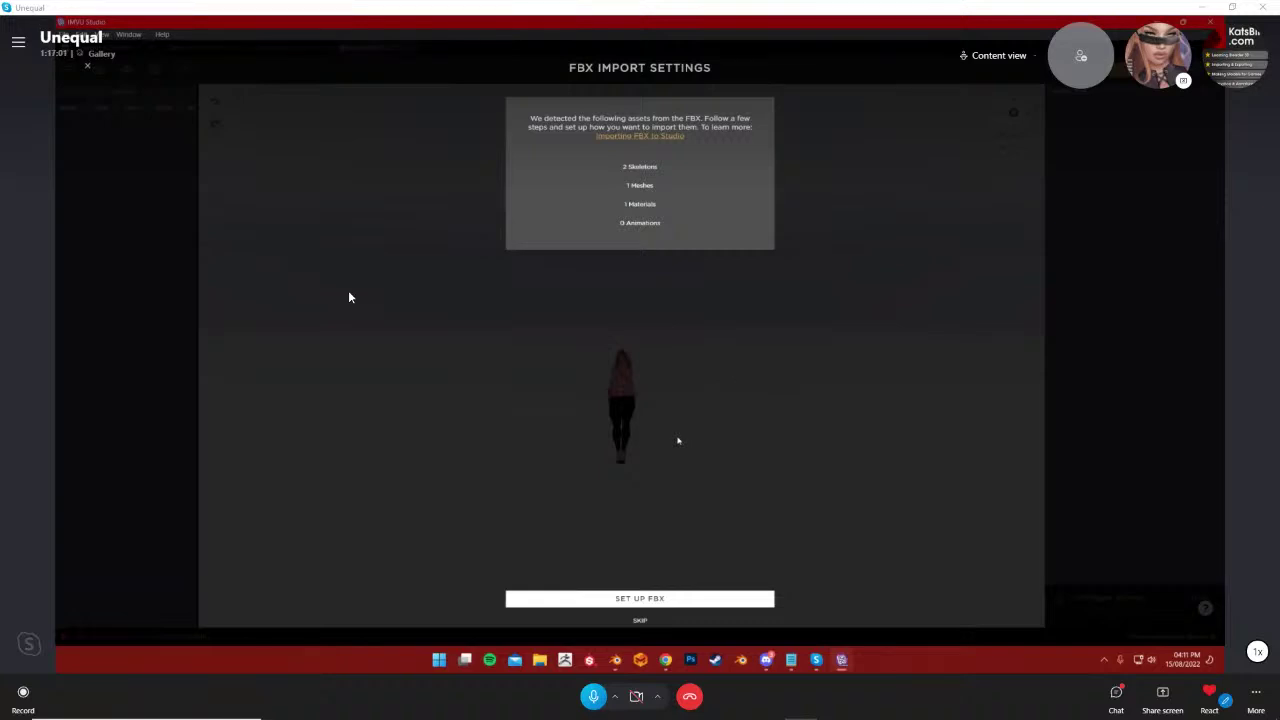
Set up the FBX with HAIR_SHORT assigned to mesh ID [1] hair and import it with its material into the second project
{"action": "left_click", "coordinate": [652, 600]}
{"action": "left_click", "coordinate": [707, 238]}
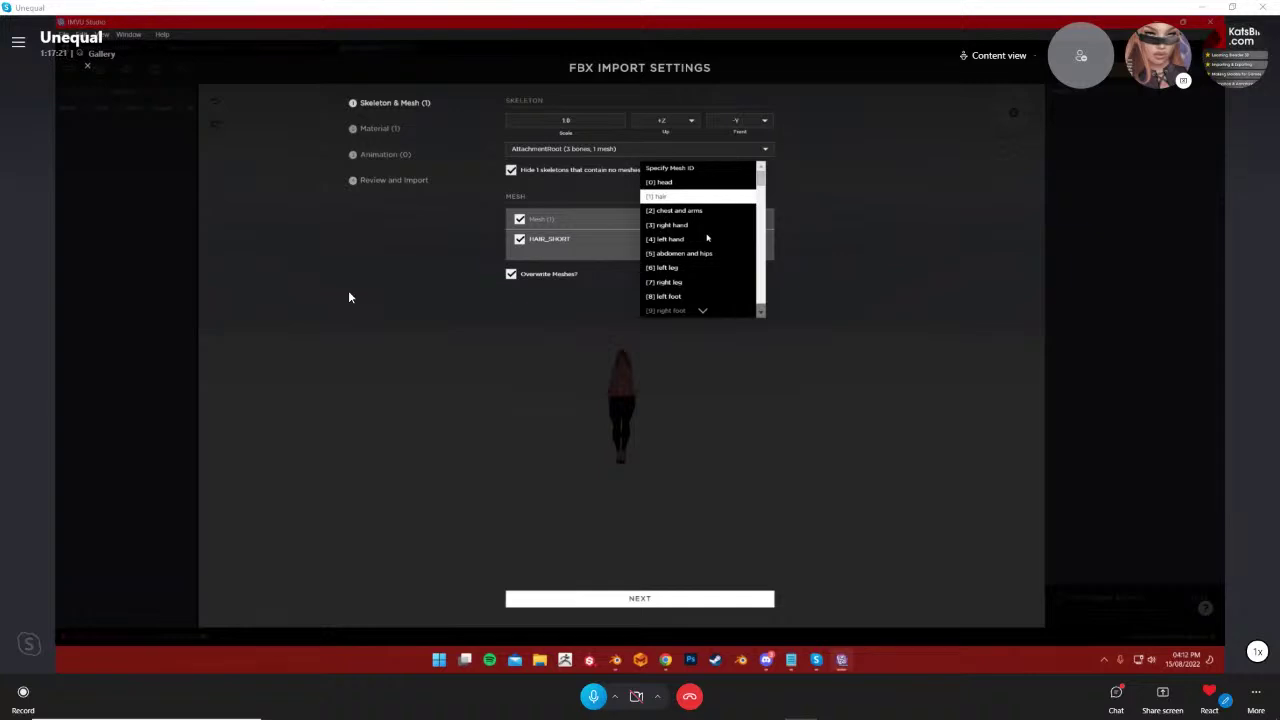
{"action": "left_click", "coordinate": [670, 196]}
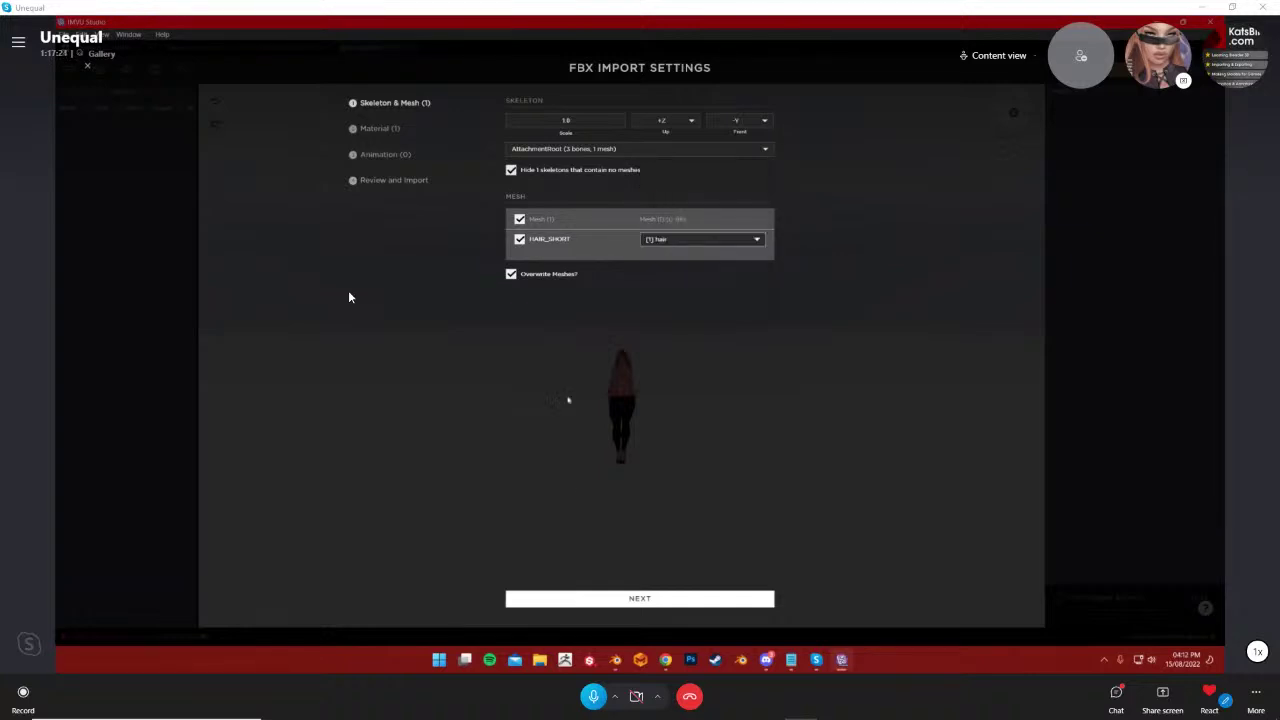
{"action": "left_click", "coordinate": [613, 599]}
{"action": "left_click", "coordinate": [519, 130]}
{"action": "left_click", "coordinate": [640, 598]}
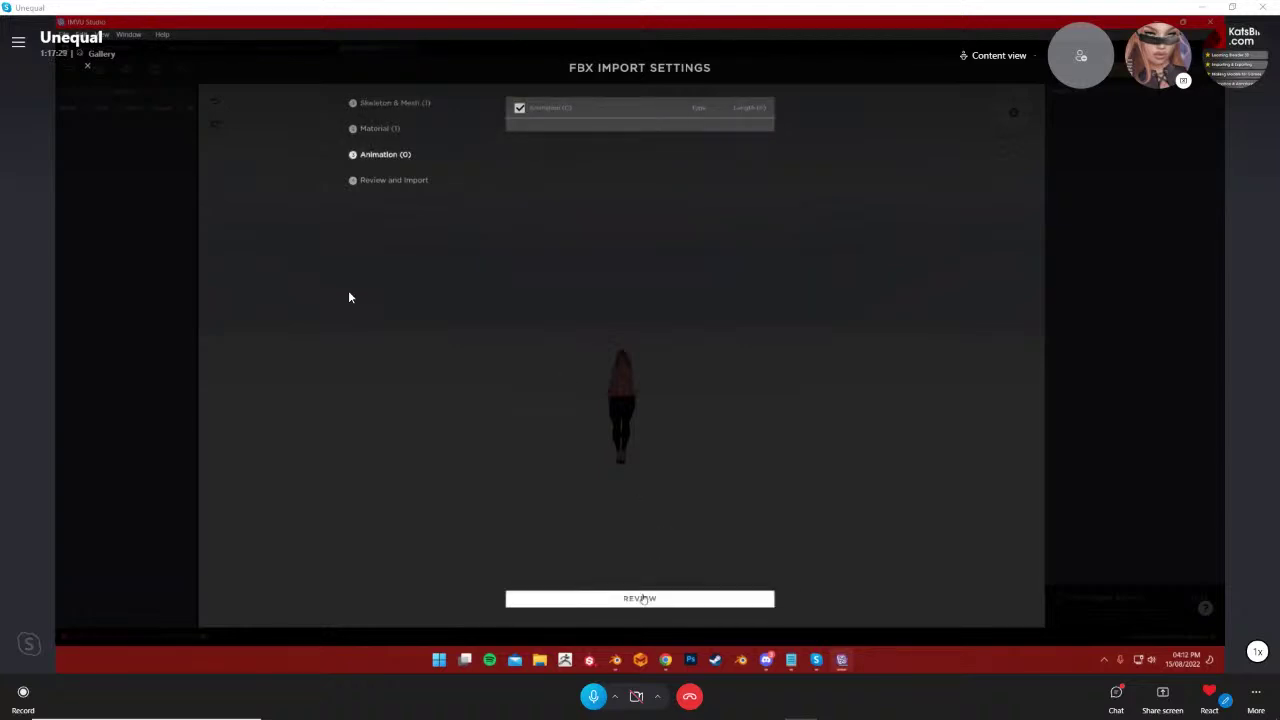
{"action": "left_click", "coordinate": [640, 598]}
{"action": "left_click", "coordinate": [640, 598]}
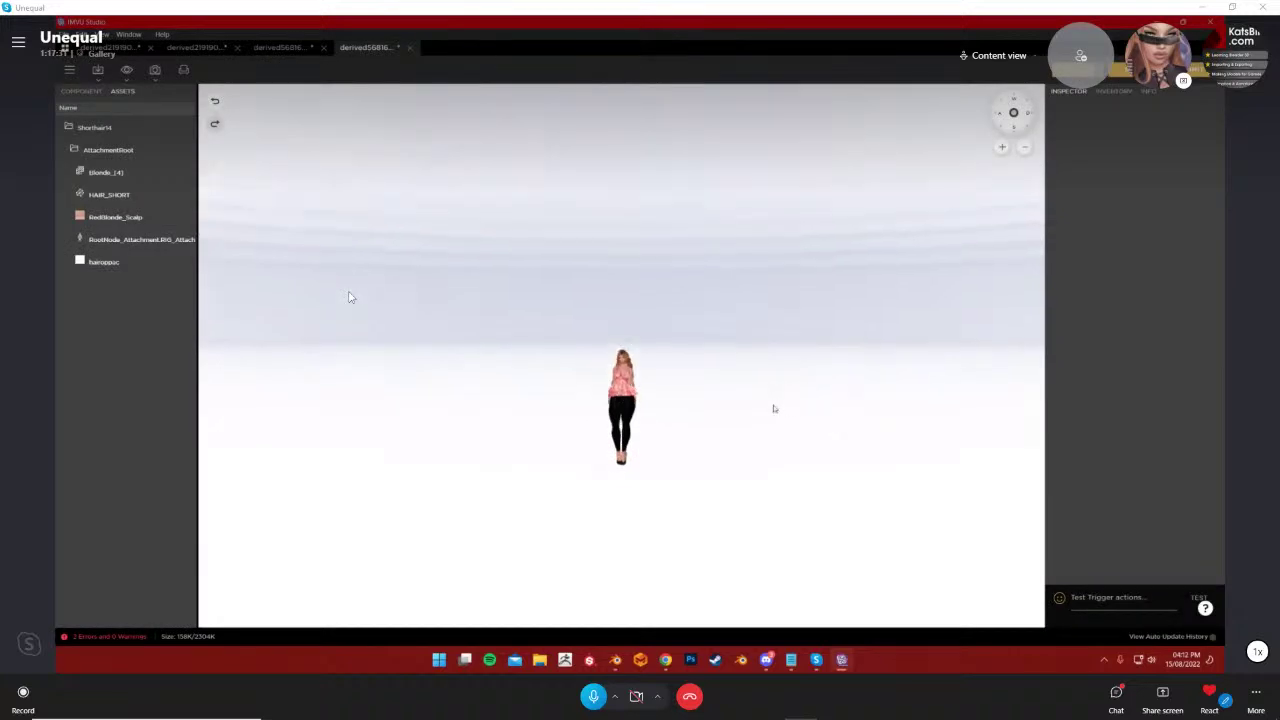
Remove the worn r. briyah ginger hair from the second project's avatar using the in-use filter, and show the material components
{"action": "left_click", "coordinate": [1110, 91]}
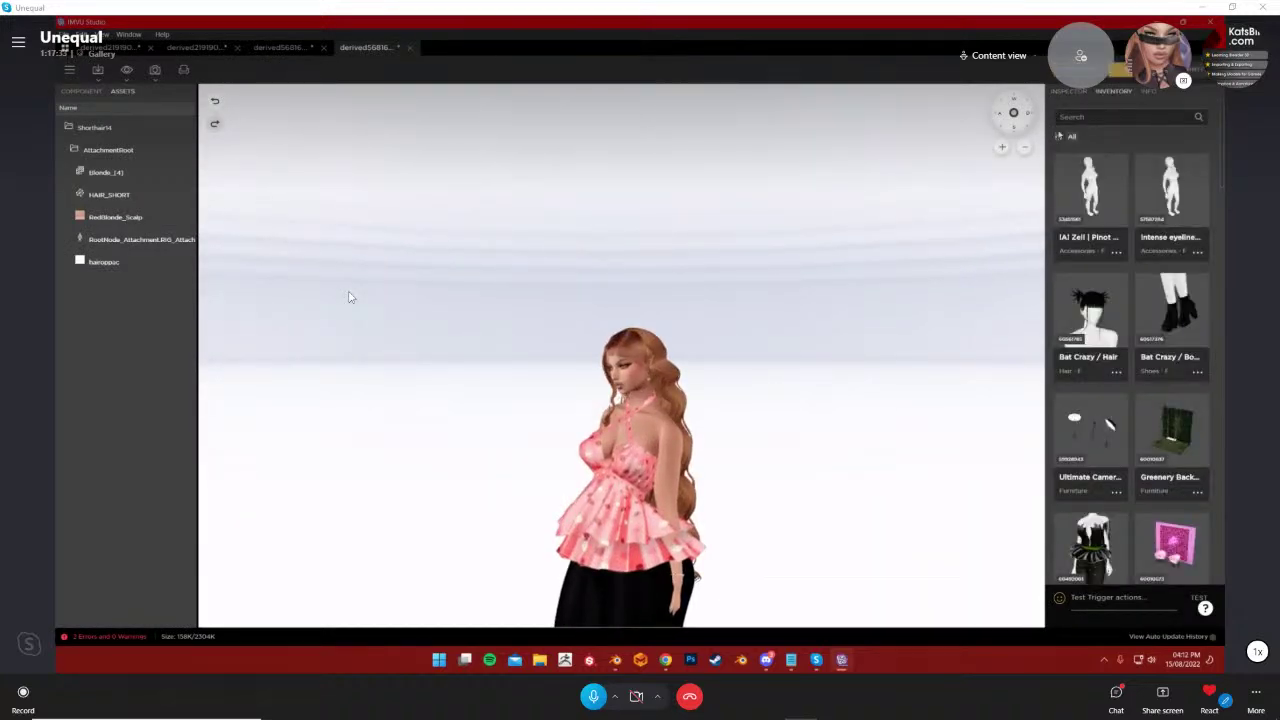
{"action": "left_click", "coordinate": [1059, 135]}
{"action": "left_click", "coordinate": [1171, 389]}
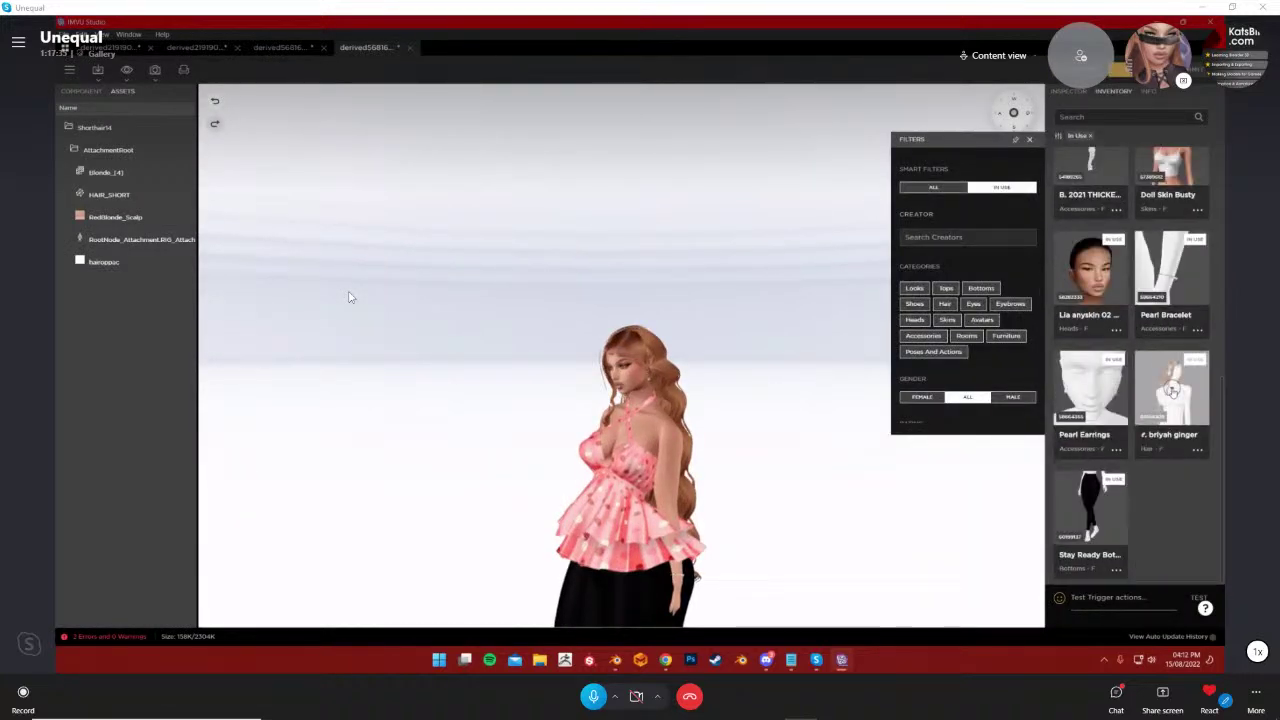
{"action": "left_click_drag", "start_coordinate": [749, 260], "coordinate": [740, 303]}
{"action": "scroll", "coordinate": [740, 303], "scroll_direction": "up", "scroll_amount": 5}
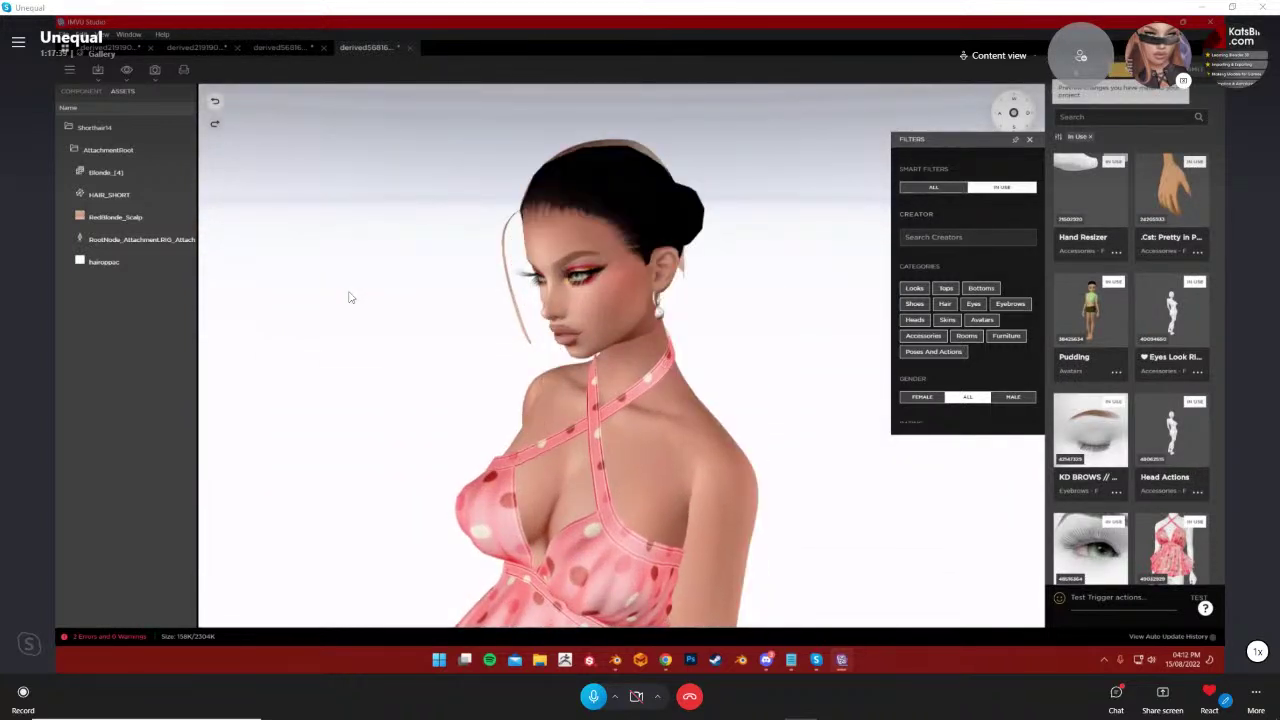
{"action": "left_click", "coordinate": [90, 93]}
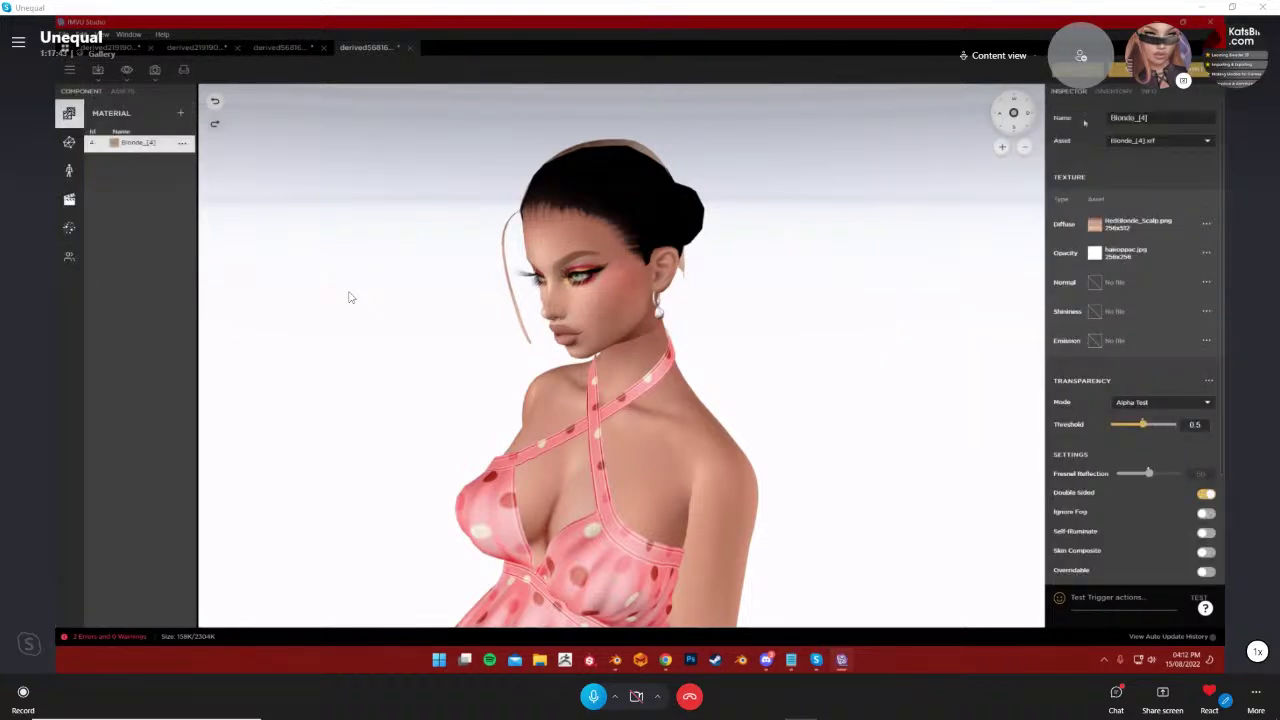
Add Hair to the overridden body parts in the product info of derived56816049_(1)
{"action": "left_click", "coordinate": [1138, 92]}
{"action": "scroll", "coordinate": [1137, 383], "scroll_direction": "down", "scroll_amount": 2}
{"action": "scroll", "coordinate": [1137, 383], "scroll_direction": "up", "scroll_amount": 2}
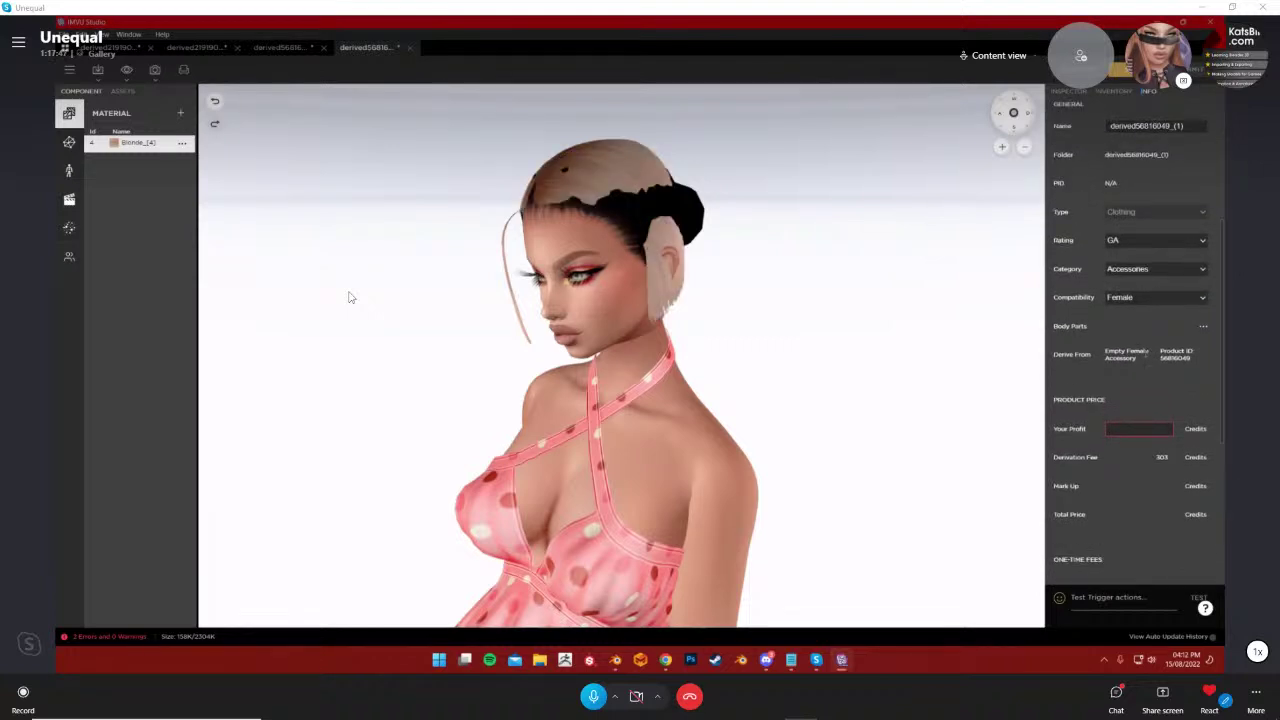
{"action": "left_click", "coordinate": [1203, 327]}
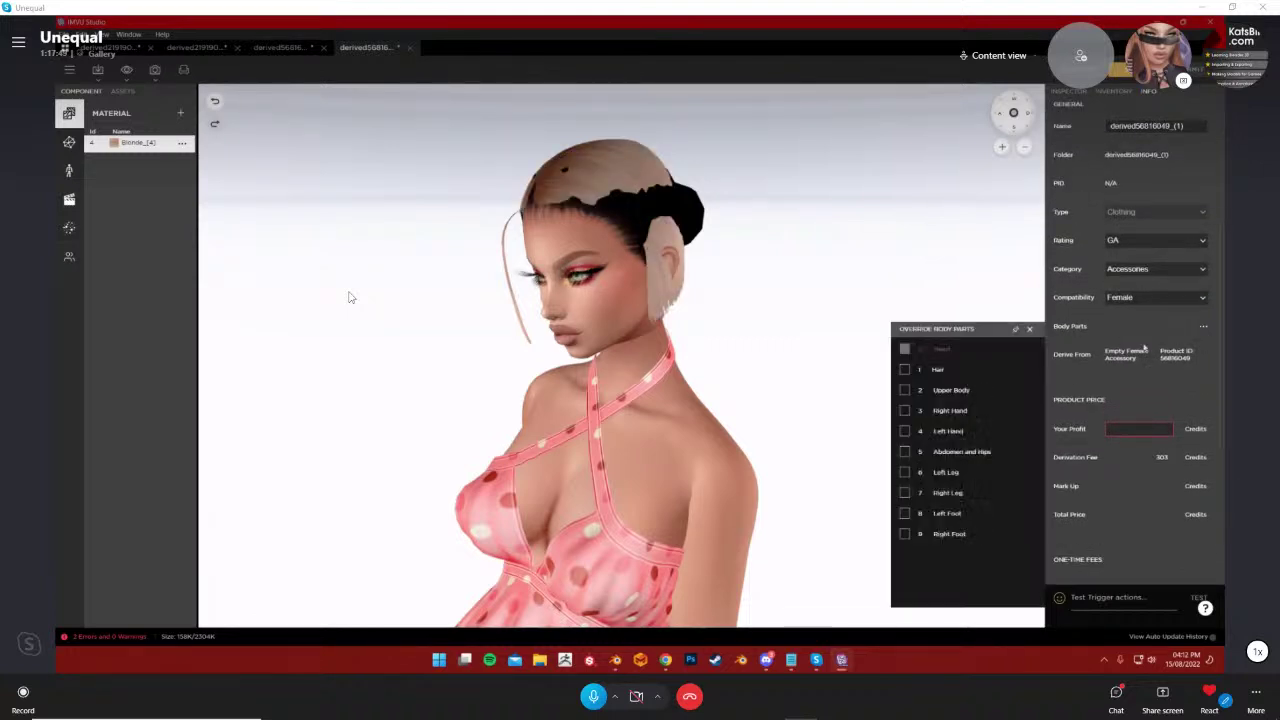
{"action": "left_click", "coordinate": [904, 370]}
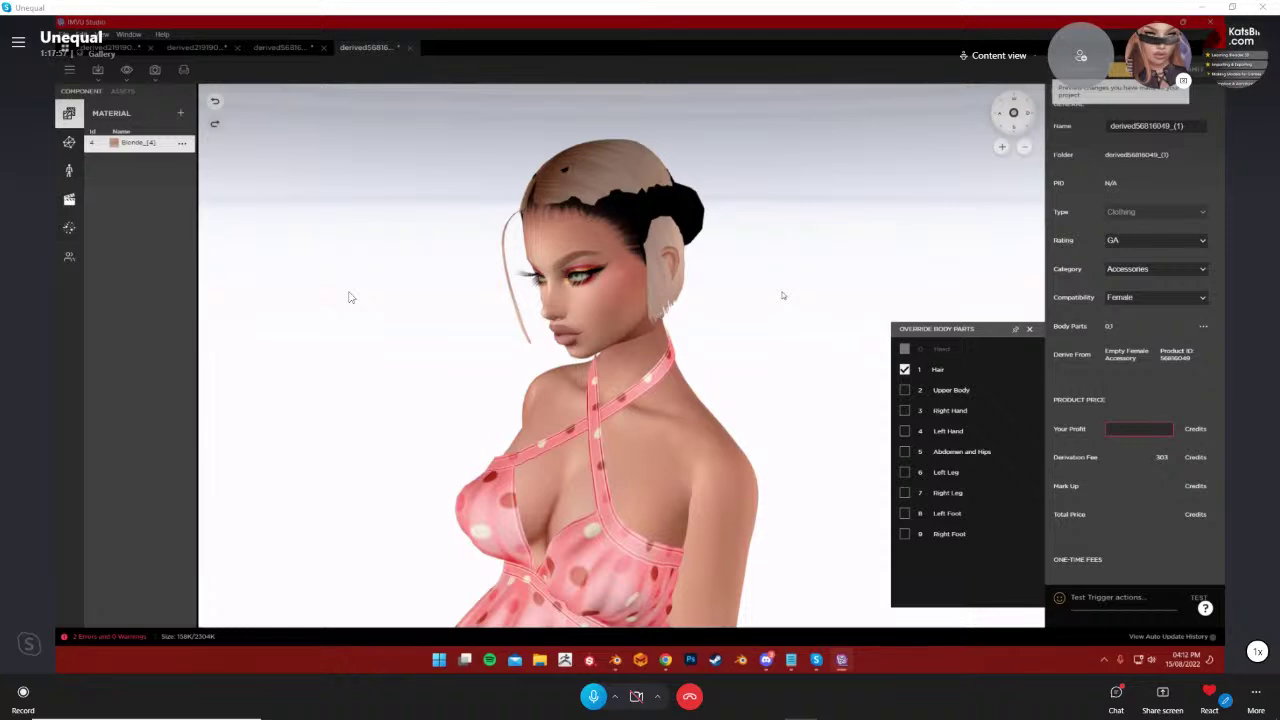
{"action": "left_click_drag", "start_coordinate": [783, 296], "coordinate": [862, 296]}
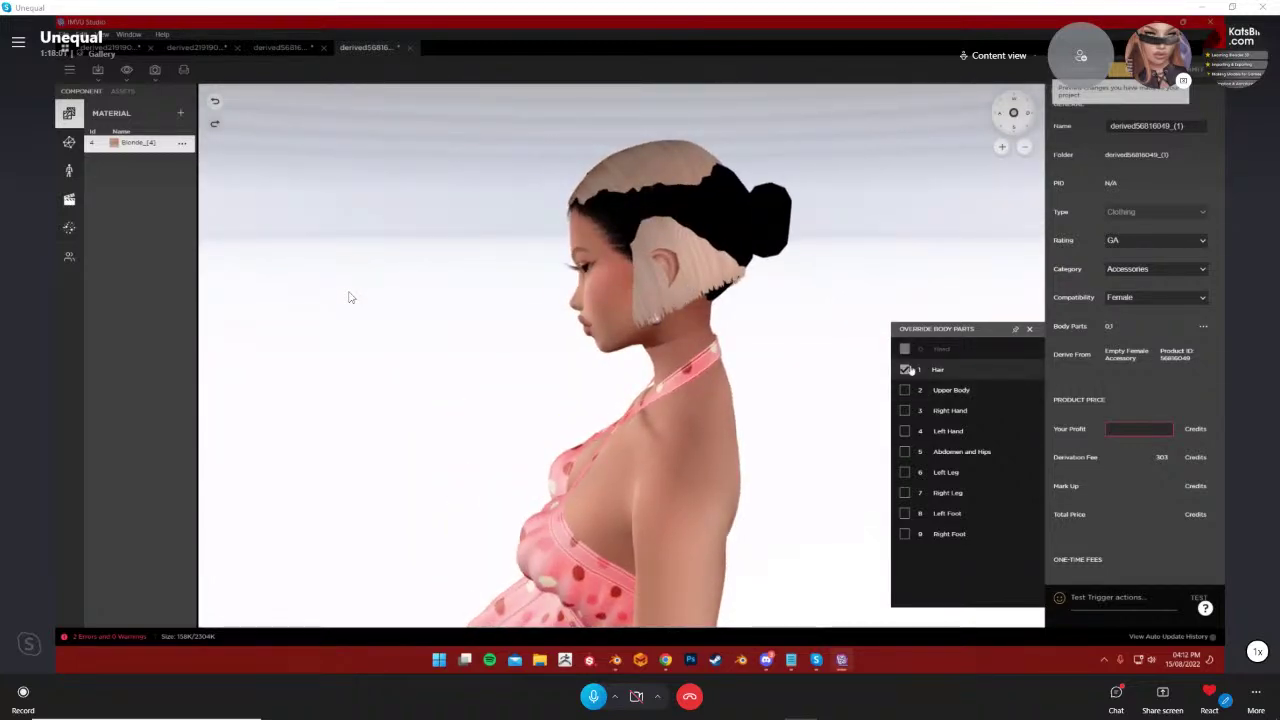
Switch to the derived56816049 project, add Hair to its overridden body parts and return to the Blonde_[4] material
{"action": "left_click", "coordinate": [283, 47]}
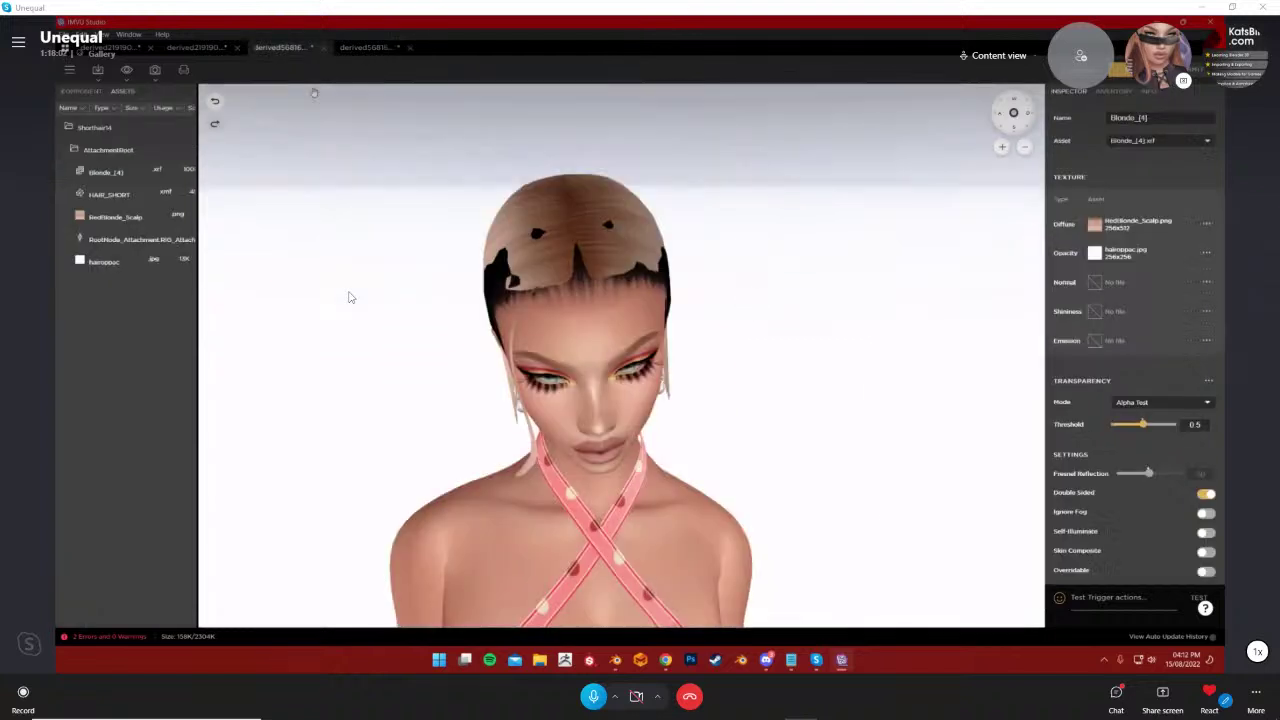
{"action": "left_click", "coordinate": [1150, 91]}
{"action": "scroll", "coordinate": [1140, 347], "scroll_direction": "down", "scroll_amount": 10}
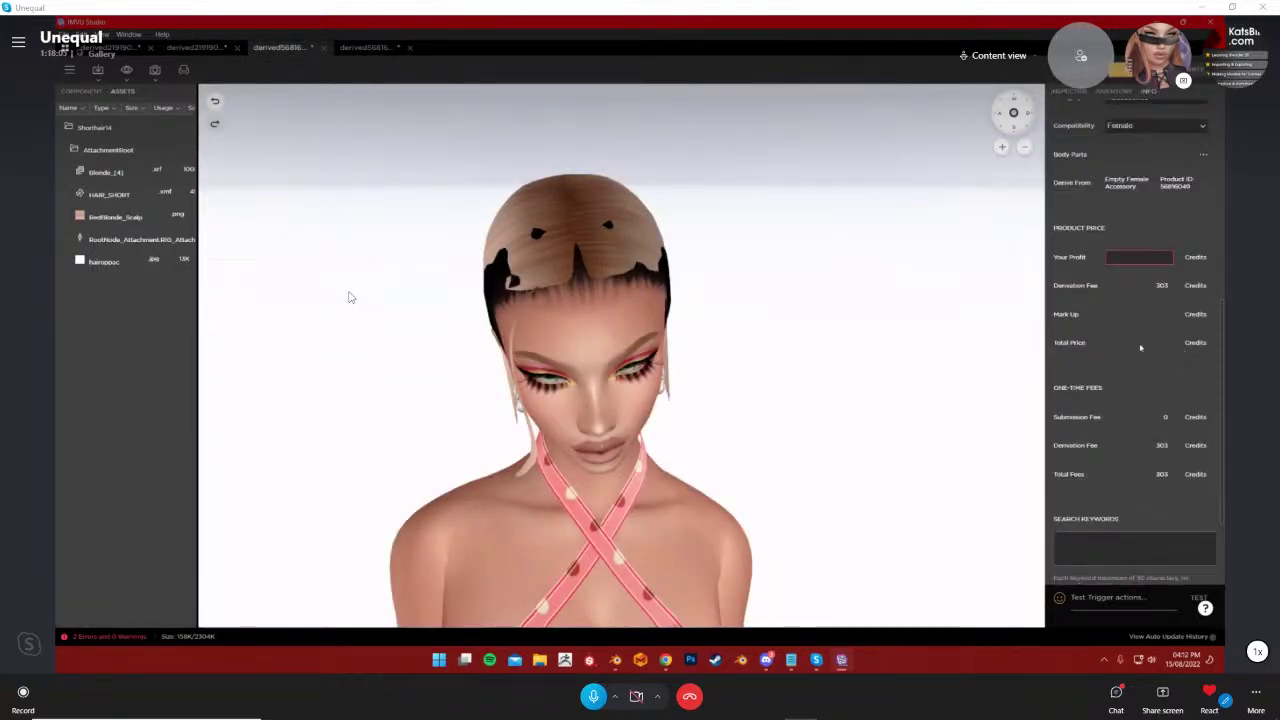
{"action": "scroll", "coordinate": [1140, 347], "scroll_direction": "up", "scroll_amount": 5}
{"action": "left_click", "coordinate": [1203, 413]}
{"action": "left_click", "coordinate": [904, 408]}
{"action": "left_click_drag", "start_coordinate": [1019, 171], "coordinate": [791, 289]}
{"action": "scroll", "coordinate": [792, 289], "scroll_direction": "down", "scroll_amount": 3}
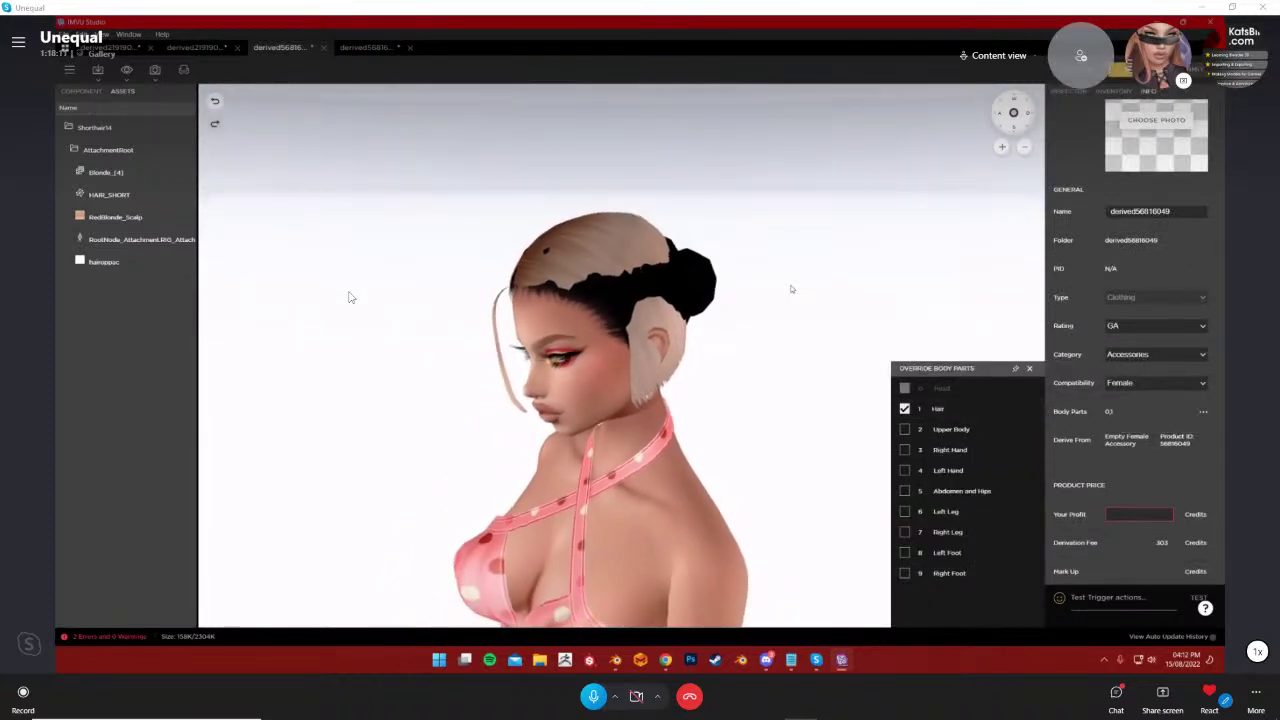
{"action": "left_click", "coordinate": [87, 94]}
{"action": "left_click_drag", "start_coordinate": [954, 253], "coordinate": [886, 307]}
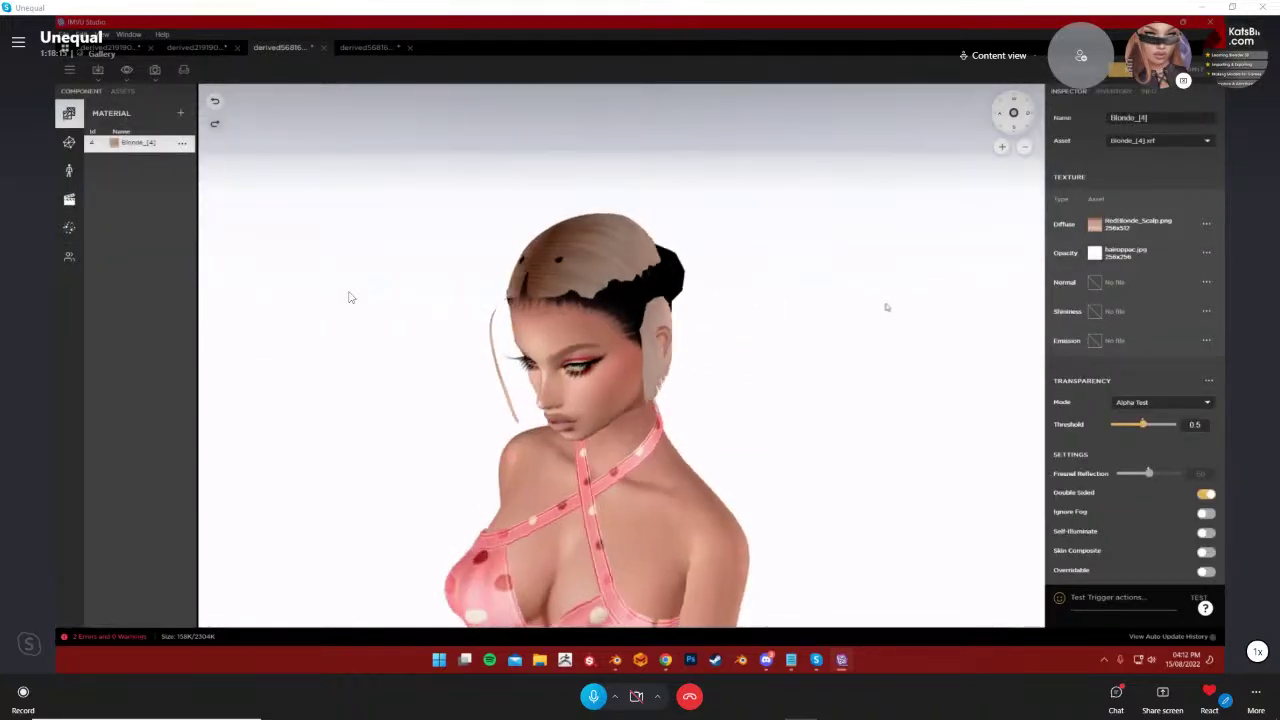
Return to derived56816049_(1), compare it with the other project and add Upper Body to its overridden body parts
{"action": "left_click", "coordinate": [376, 48]}
{"action": "left_click_drag", "start_coordinate": [803, 248], "coordinate": [977, 289]}
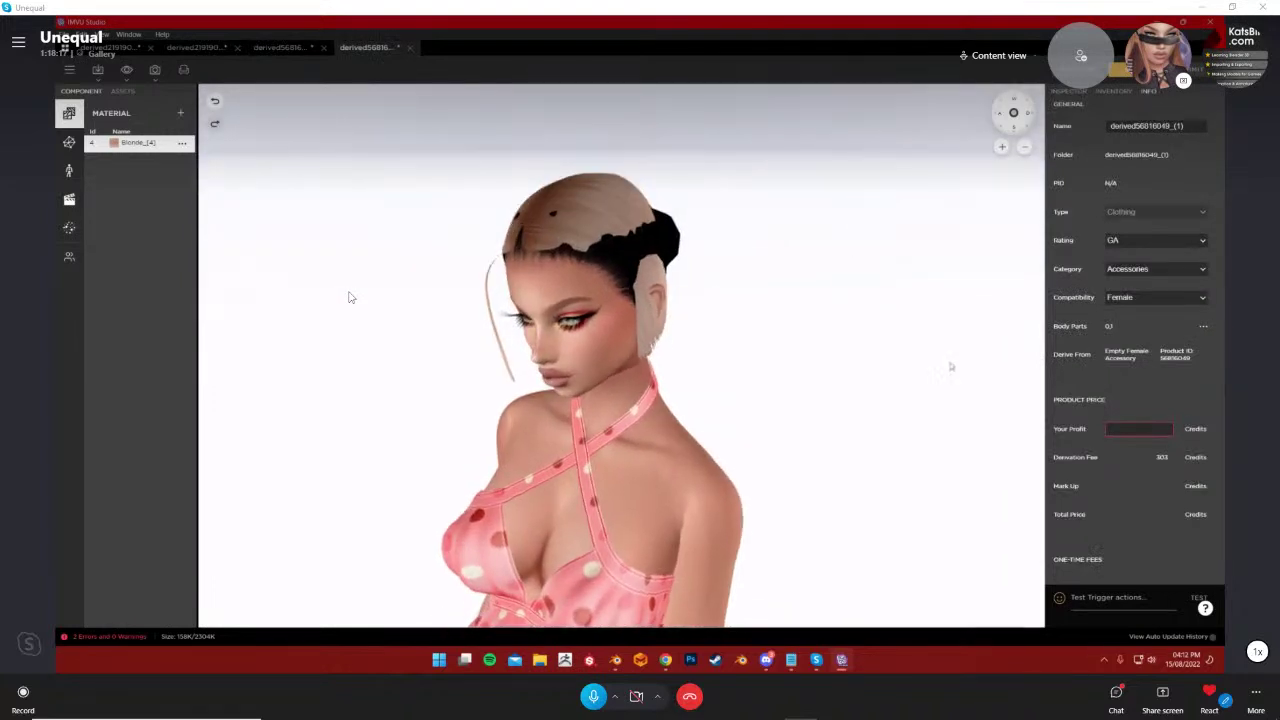
{"action": "scroll", "coordinate": [1137, 450], "scroll_direction": "down", "scroll_amount": 3}
{"action": "scroll", "coordinate": [1137, 452], "scroll_direction": "up", "scroll_amount": 4}
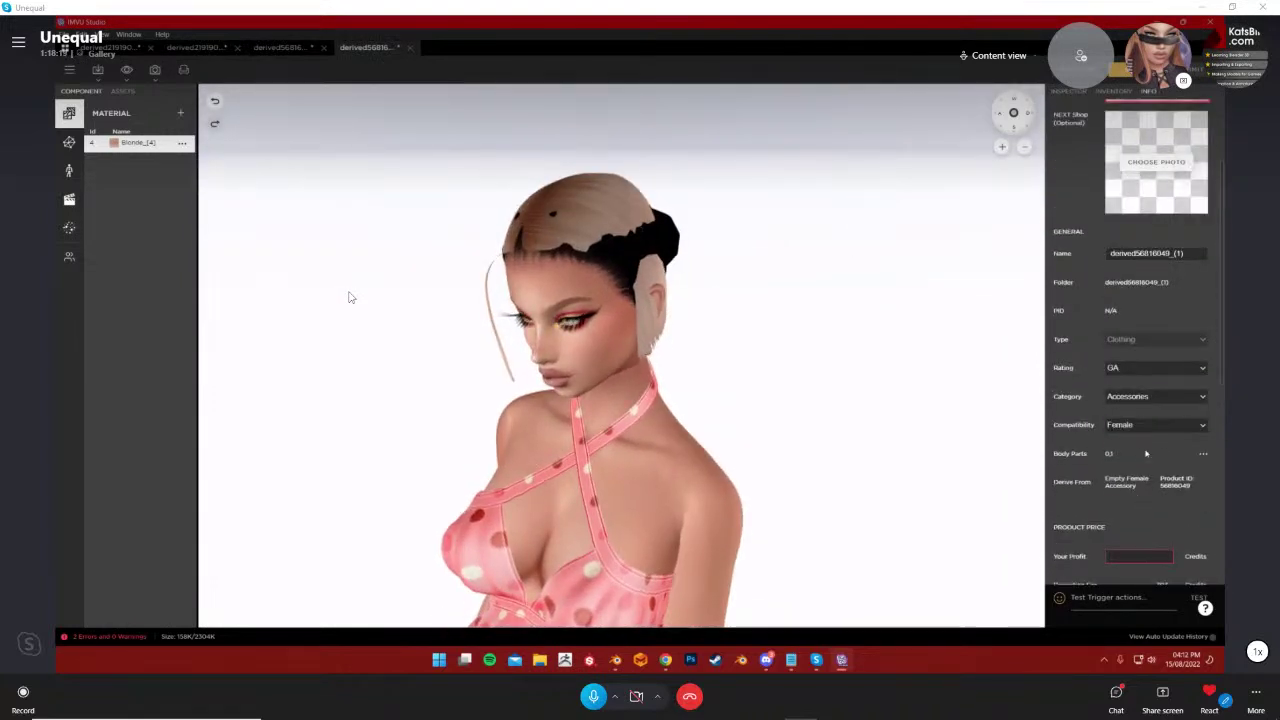
{"action": "left_click", "coordinate": [1203, 454]}
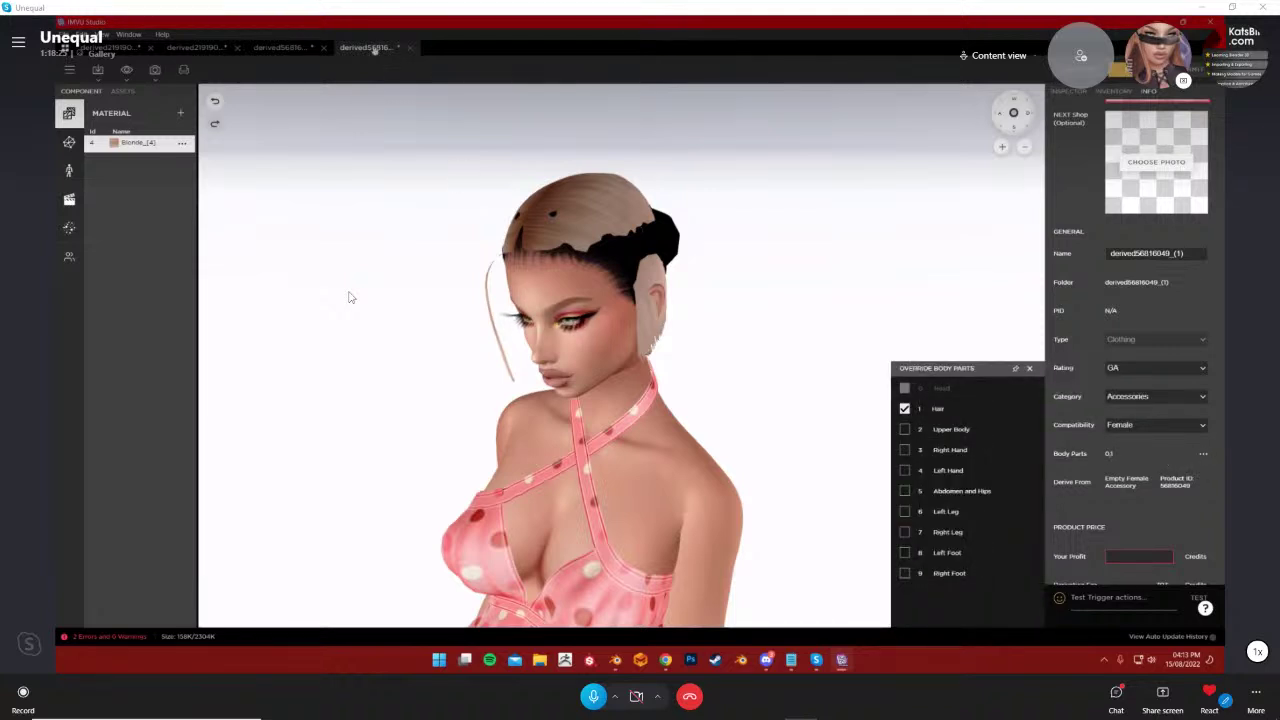
{"action": "left_click", "coordinate": [285, 47]}
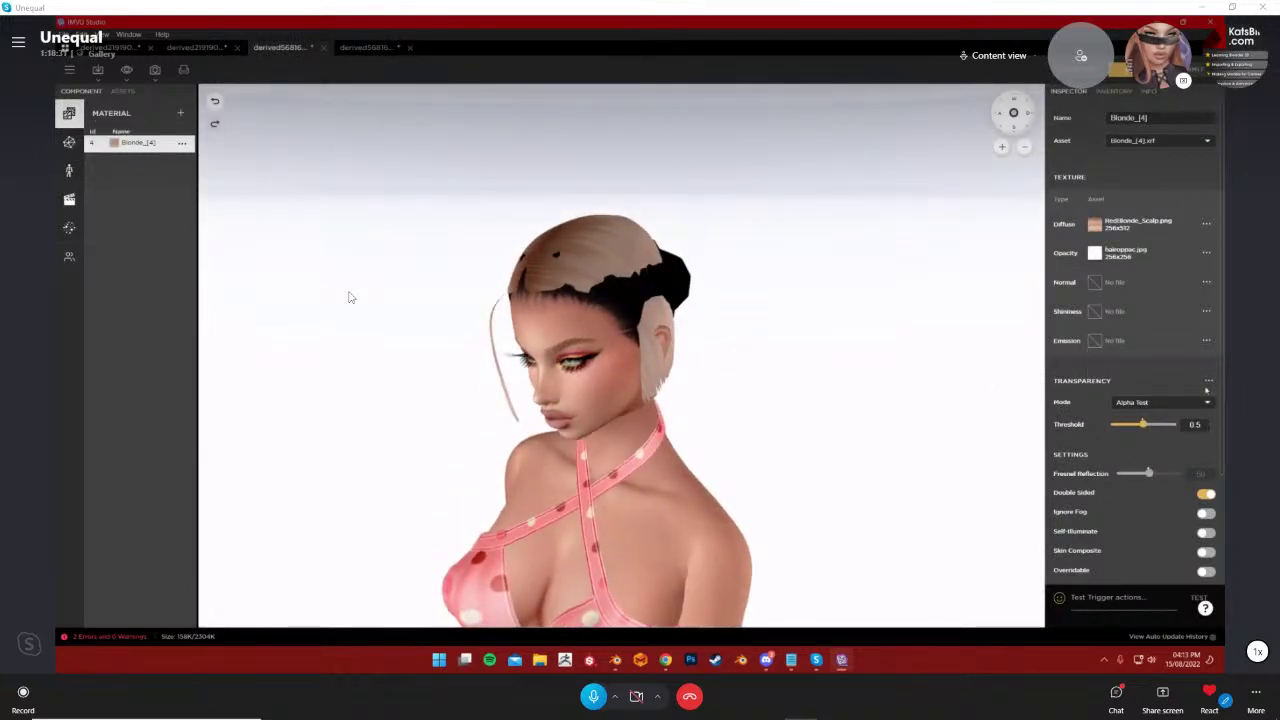
{"action": "left_click", "coordinate": [364, 49]}
{"action": "left_click", "coordinate": [1202, 454]}
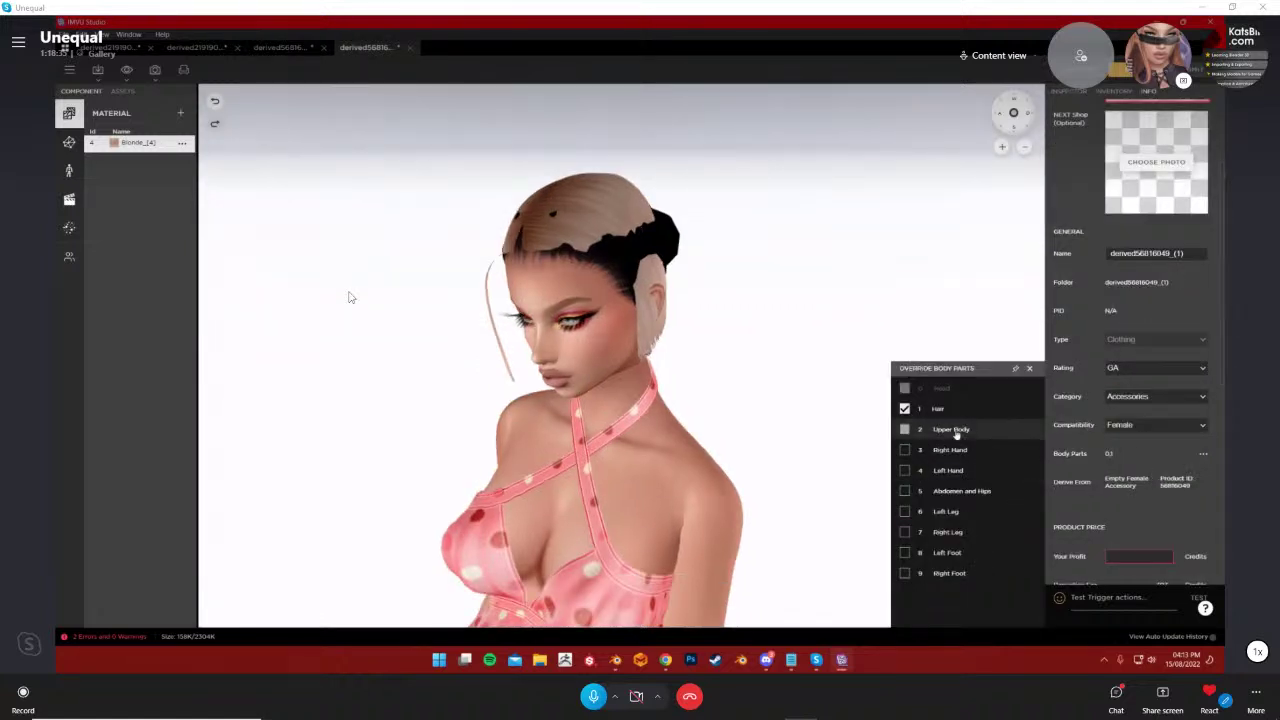
{"action": "left_click", "coordinate": [906, 431]}
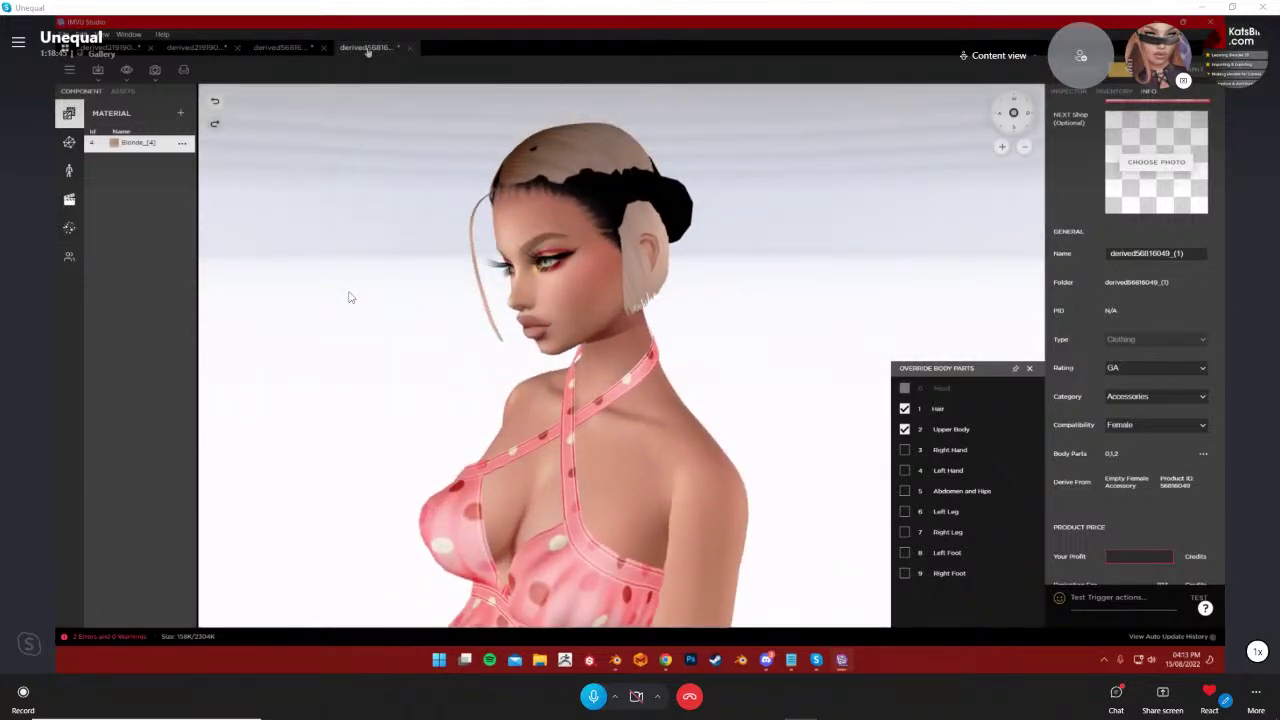
Examine the material and product settings of both short hair projects and inspect the hair's fit from the avatar's other side
{"action": "scroll", "coordinate": [1097, 297], "scroll_direction": "up", "scroll_amount": 2}
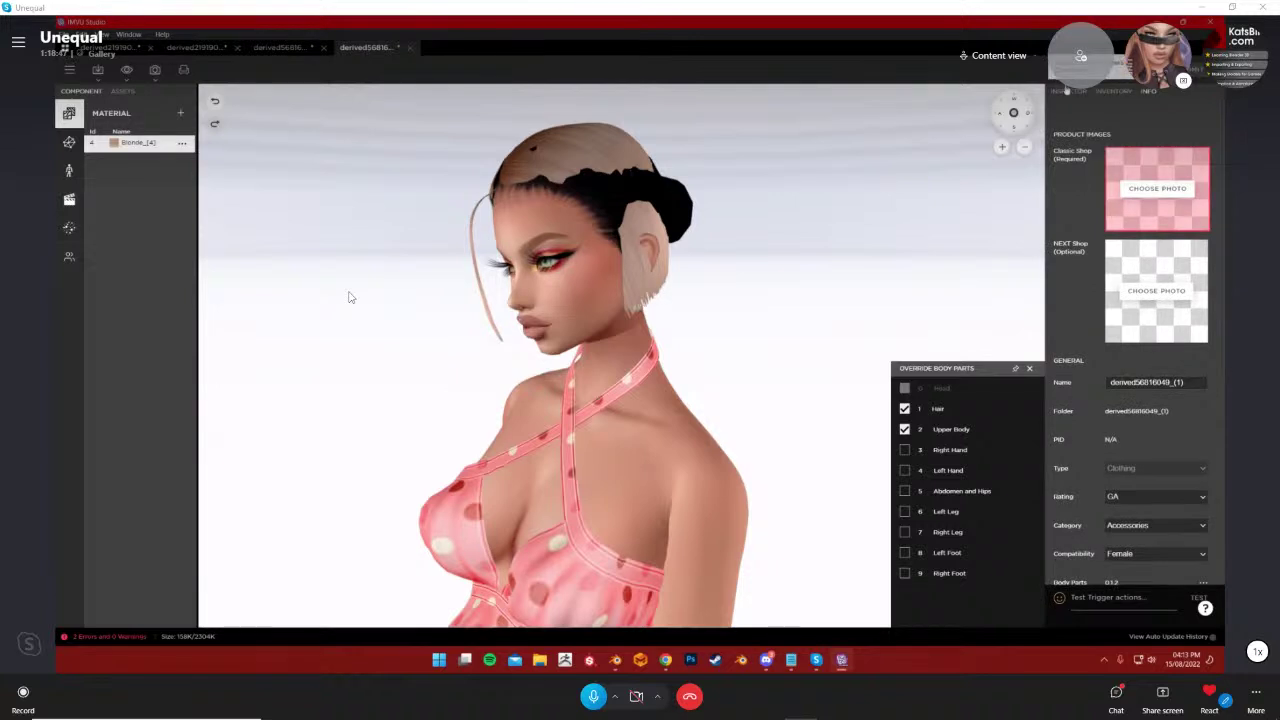
{"action": "left_click", "coordinate": [1068, 94]}
{"action": "left_click", "coordinate": [1152, 94]}
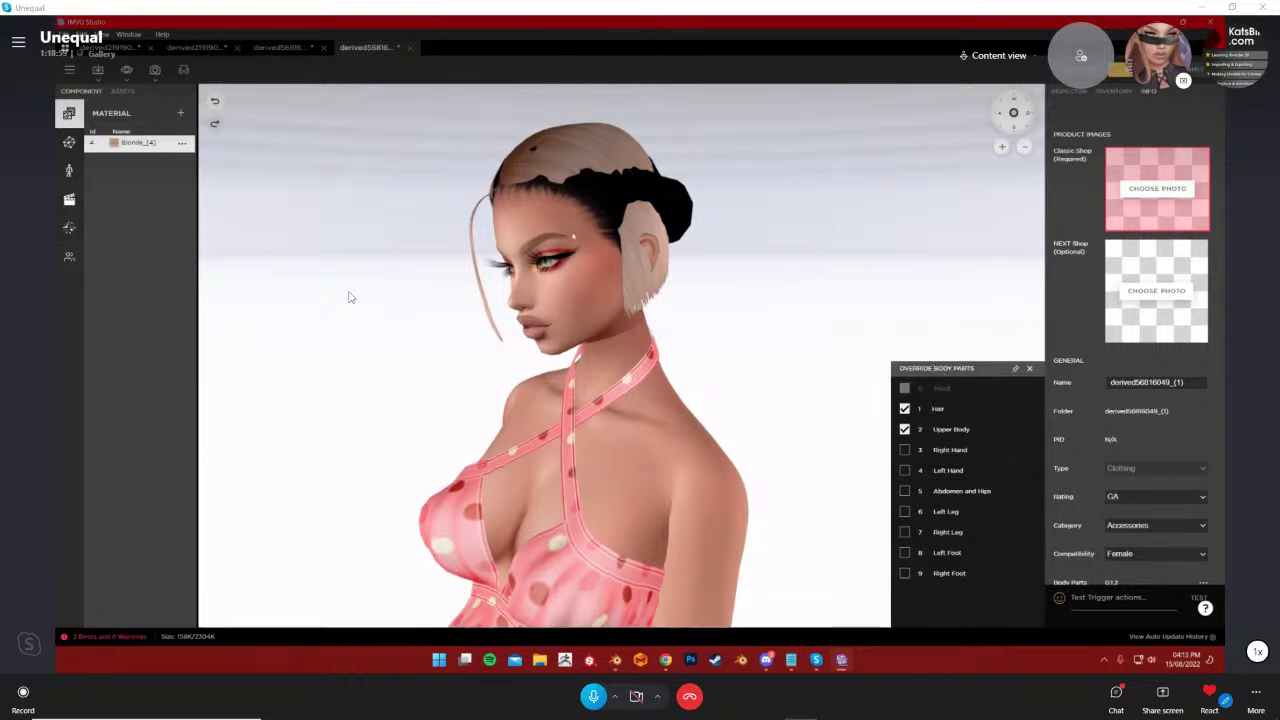
{"action": "left_click", "coordinate": [299, 53]}
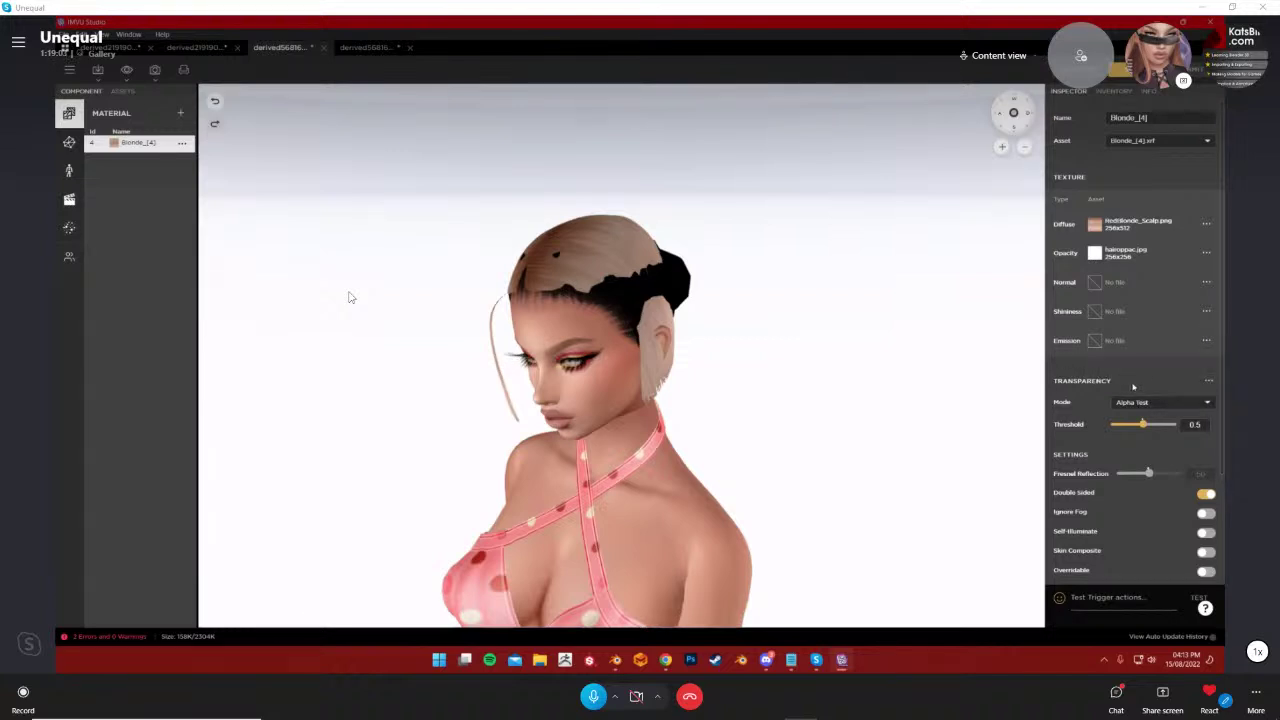
{"action": "scroll", "coordinate": [1140, 410], "scroll_direction": "down", "scroll_amount": 3}
{"action": "scroll", "coordinate": [1134, 416], "scroll_direction": "up", "scroll_amount": 3}
{"action": "left_click", "coordinate": [370, 47]}
{"action": "scroll", "coordinate": [1150, 427], "scroll_direction": "down", "scroll_amount": 5}
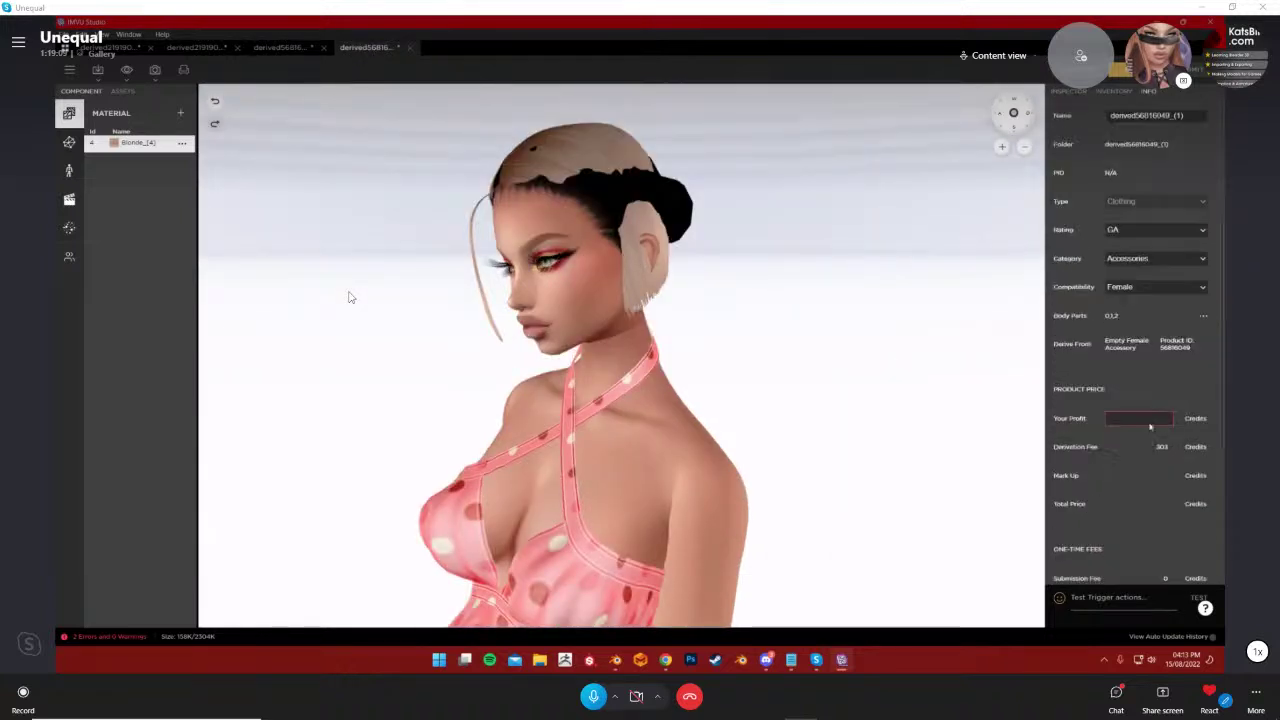
{"action": "scroll", "coordinate": [1150, 427], "scroll_direction": "up", "scroll_amount": 2}
{"action": "left_click_drag", "start_coordinate": [926, 384], "coordinate": [470, 434]}
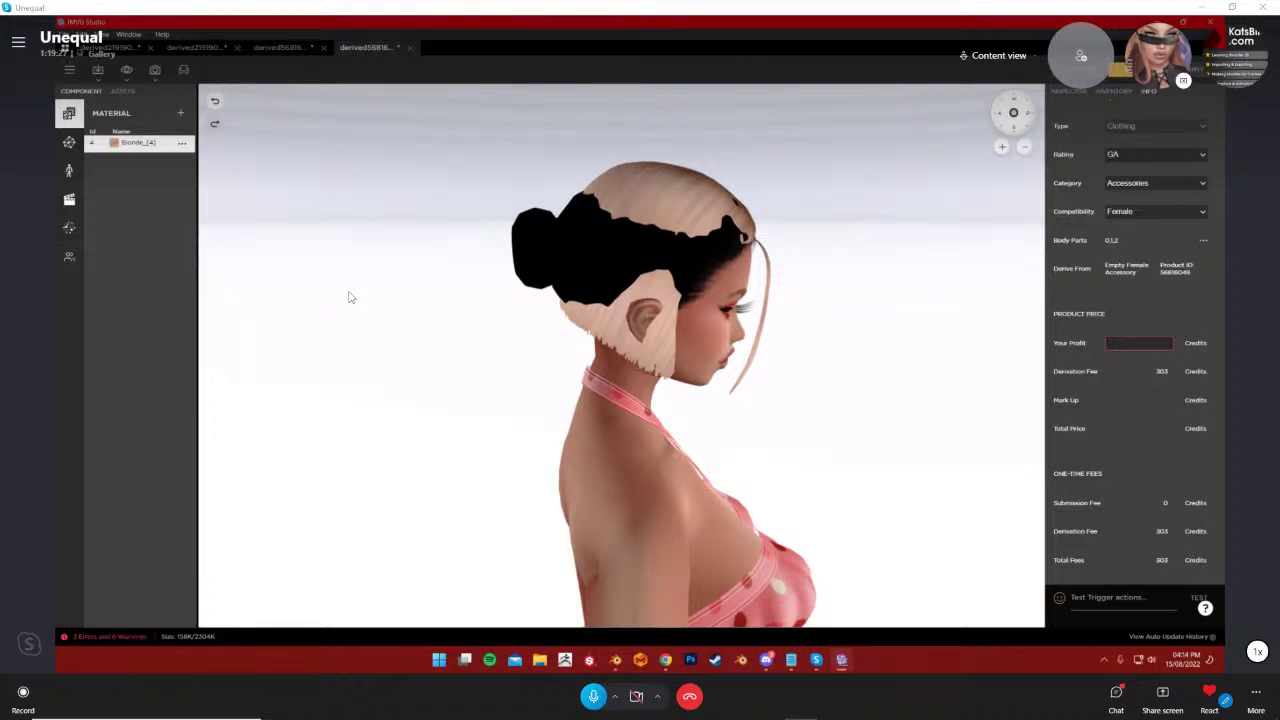
Examine the hair's fit from the avatar's other side and compare the HAIR_SHORT mesh settings of the two short hair projects
{"action": "left_click_drag", "start_coordinate": [837, 384], "coordinate": [660, 394]}
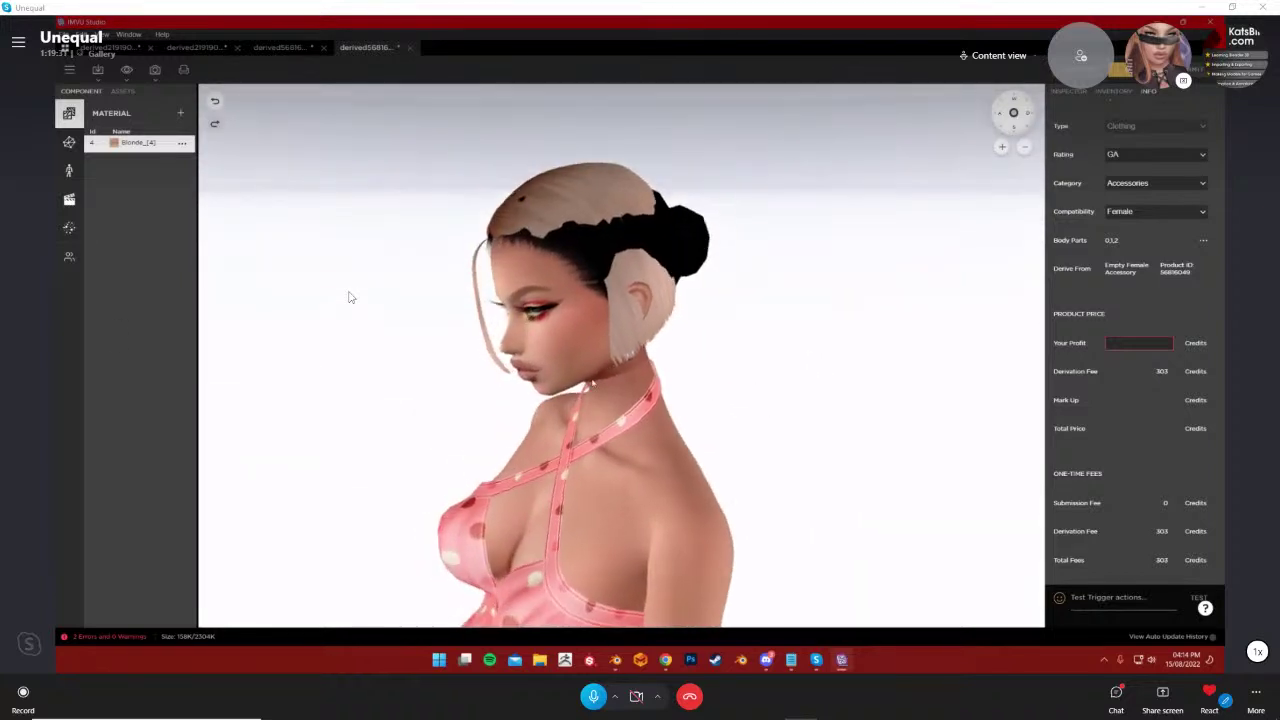
{"action": "scroll", "coordinate": [660, 394], "scroll_direction": "up", "scroll_amount": 3}
{"action": "left_click", "coordinate": [283, 47]}
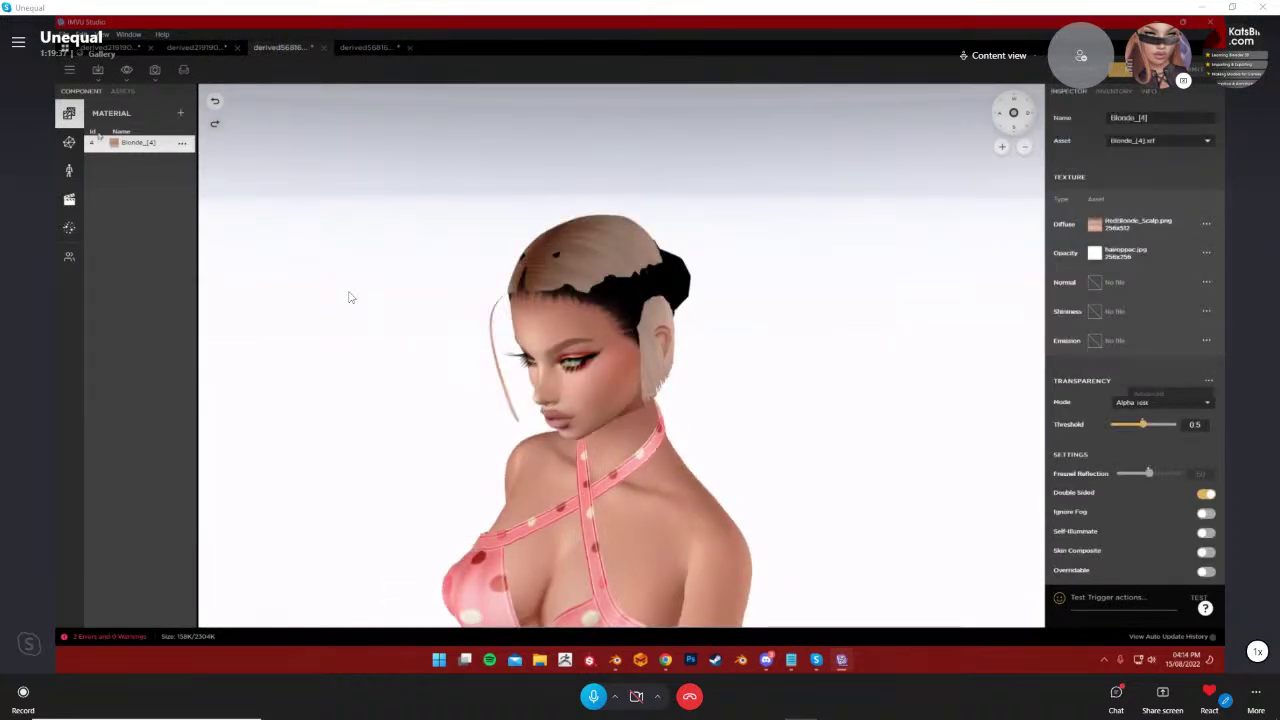
{"action": "left_click", "coordinate": [80, 91]}
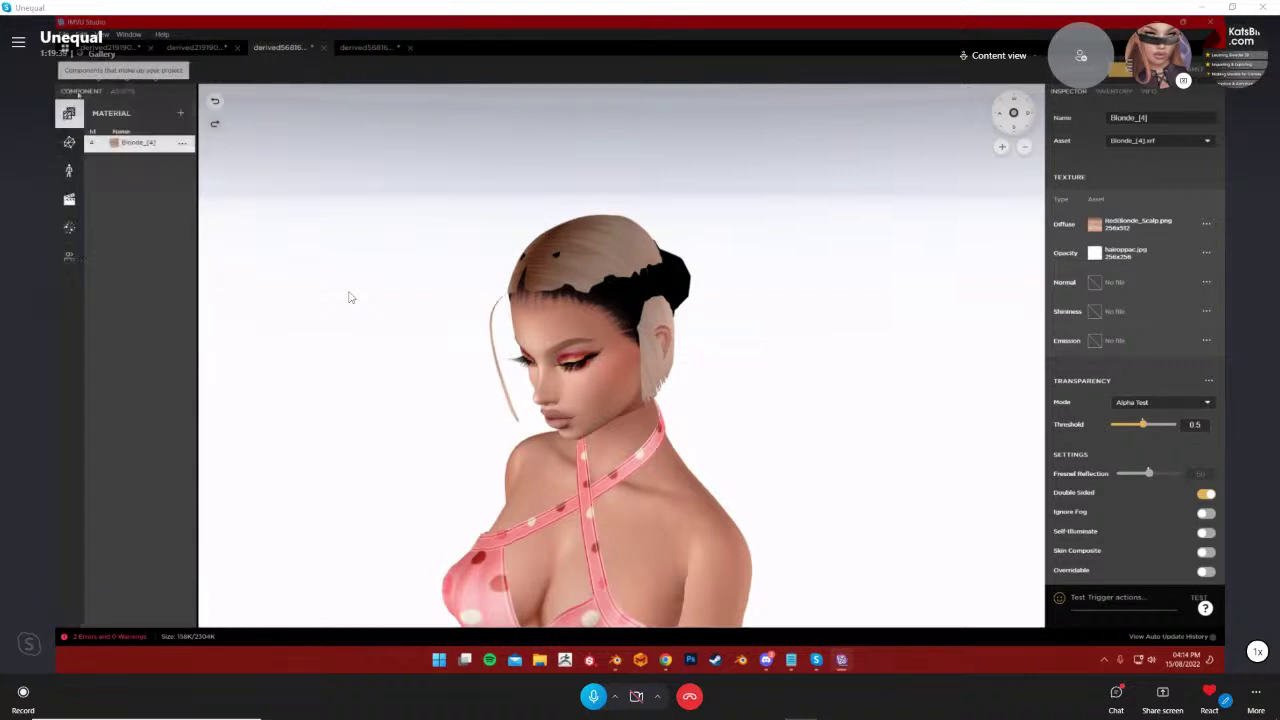
{"action": "left_click", "coordinate": [69, 142]}
{"action": "left_click", "coordinate": [69, 171]}
{"action": "left_click", "coordinate": [69, 199]}
{"action": "left_click", "coordinate": [69, 171]}
{"action": "left_click", "coordinate": [69, 142]}
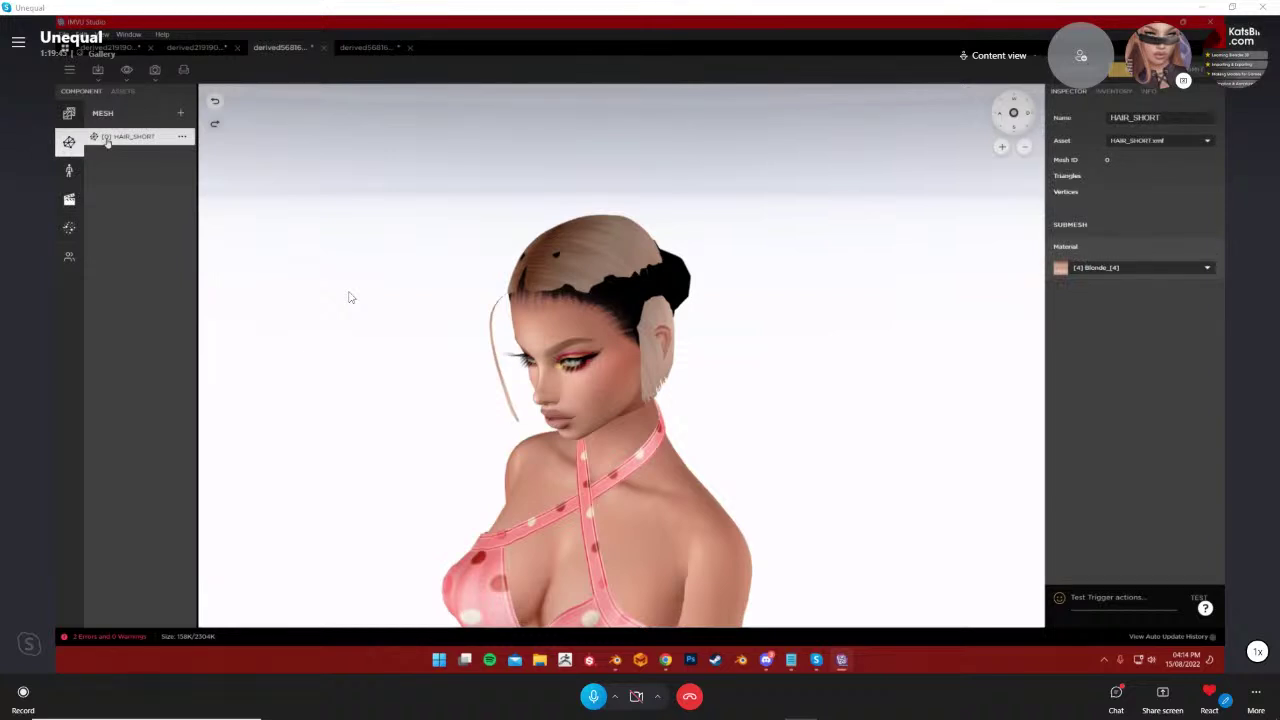
{"action": "left_click", "coordinate": [182, 137]}
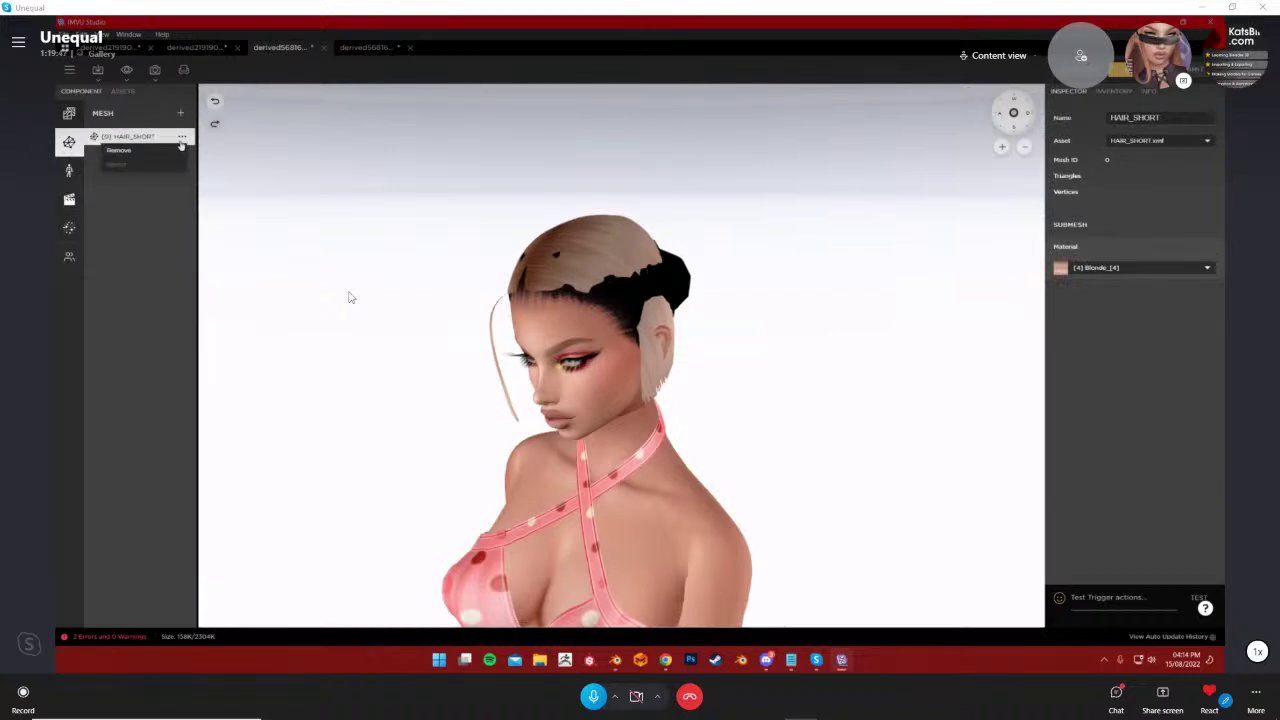
{"action": "left_click", "coordinate": [143, 286]}
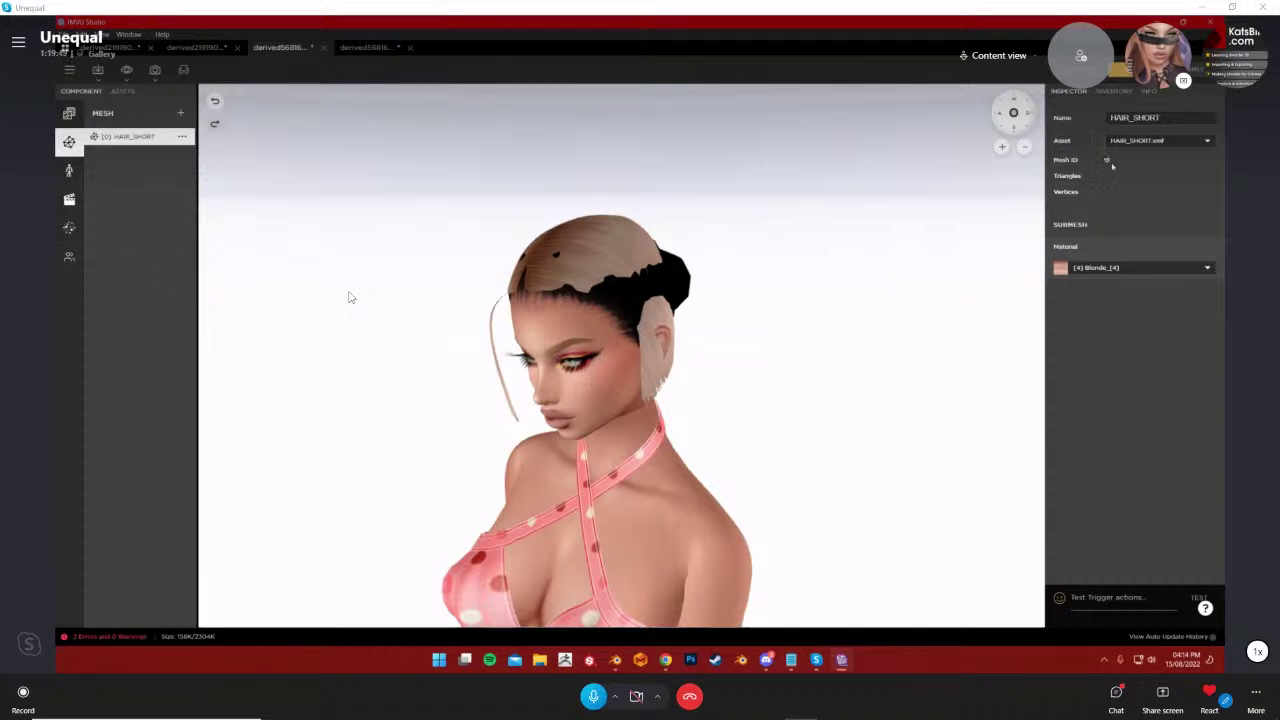
{"action": "left_click", "coordinate": [367, 50]}
{"action": "left_click", "coordinate": [106, 138]}
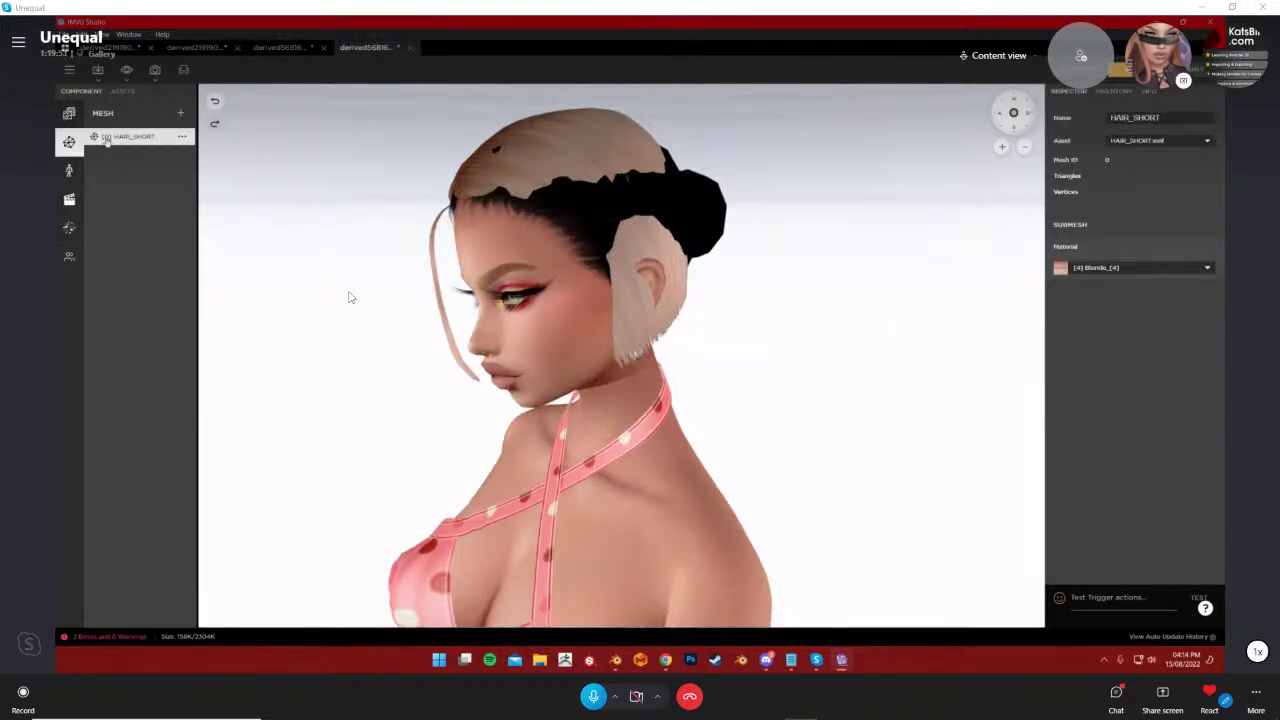
{"action": "left_click", "coordinate": [286, 48]}
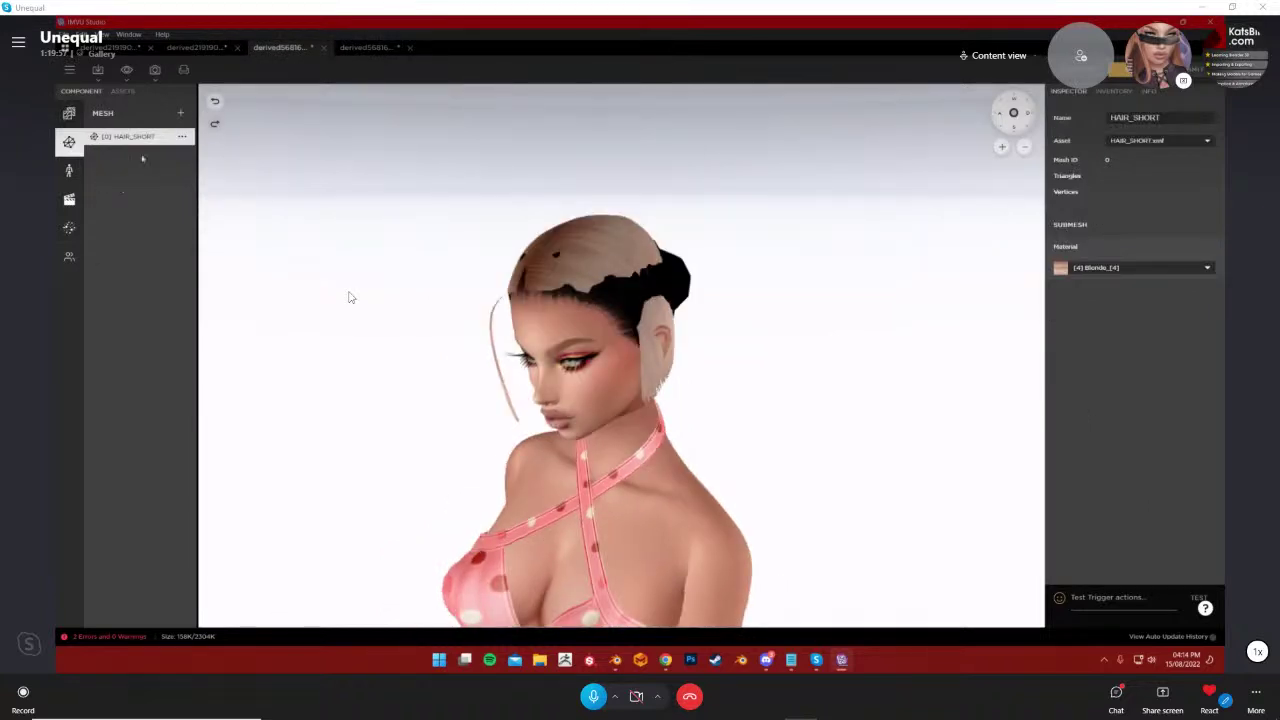
{"action": "left_click", "coordinate": [184, 136]}
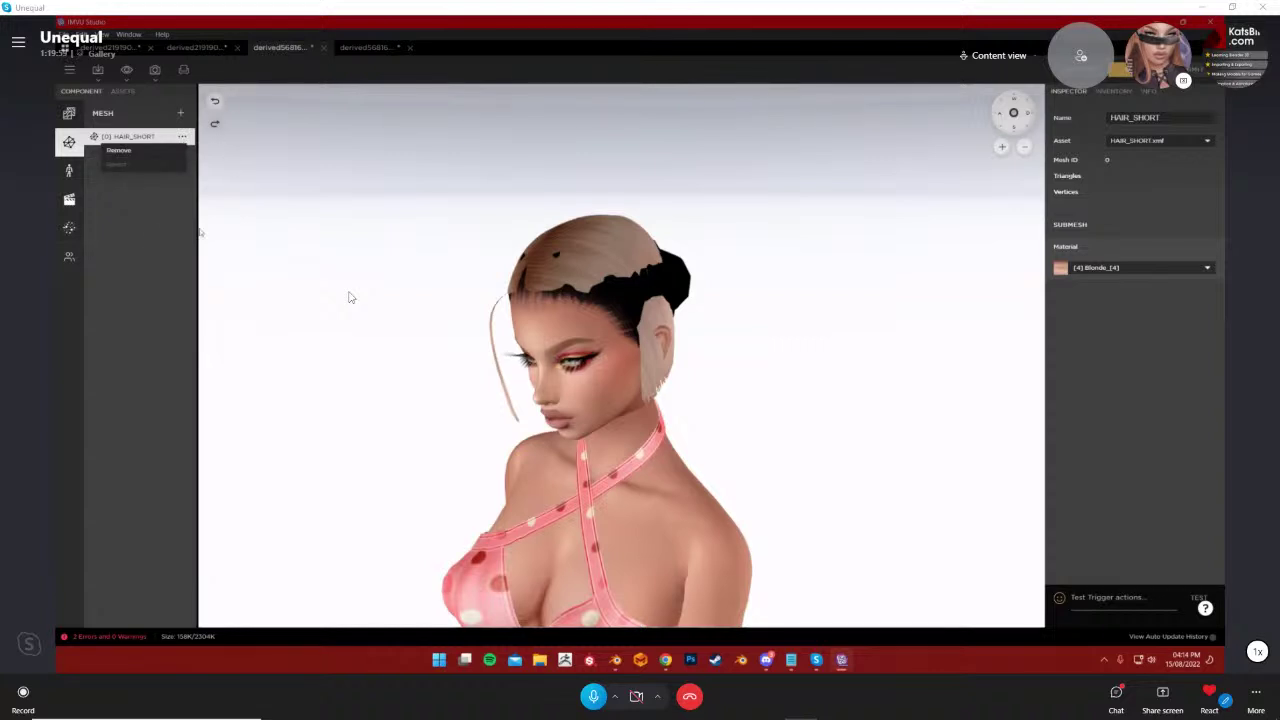
{"action": "left_click", "coordinate": [898, 224]}
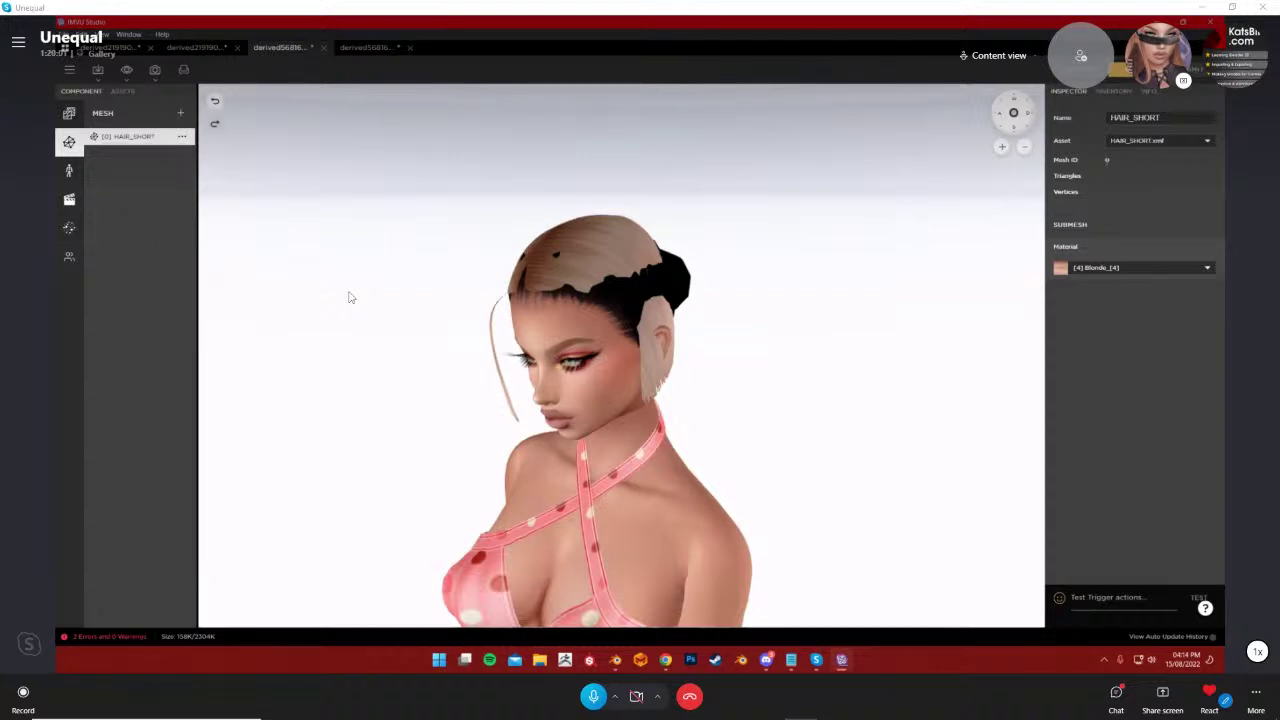
Compare the Blonde_[4] material's texture, transparency and render settings between both short hair projects, checking the other open projects too
{"action": "left_click", "coordinate": [365, 47]}
{"action": "left_click", "coordinate": [1113, 91]}
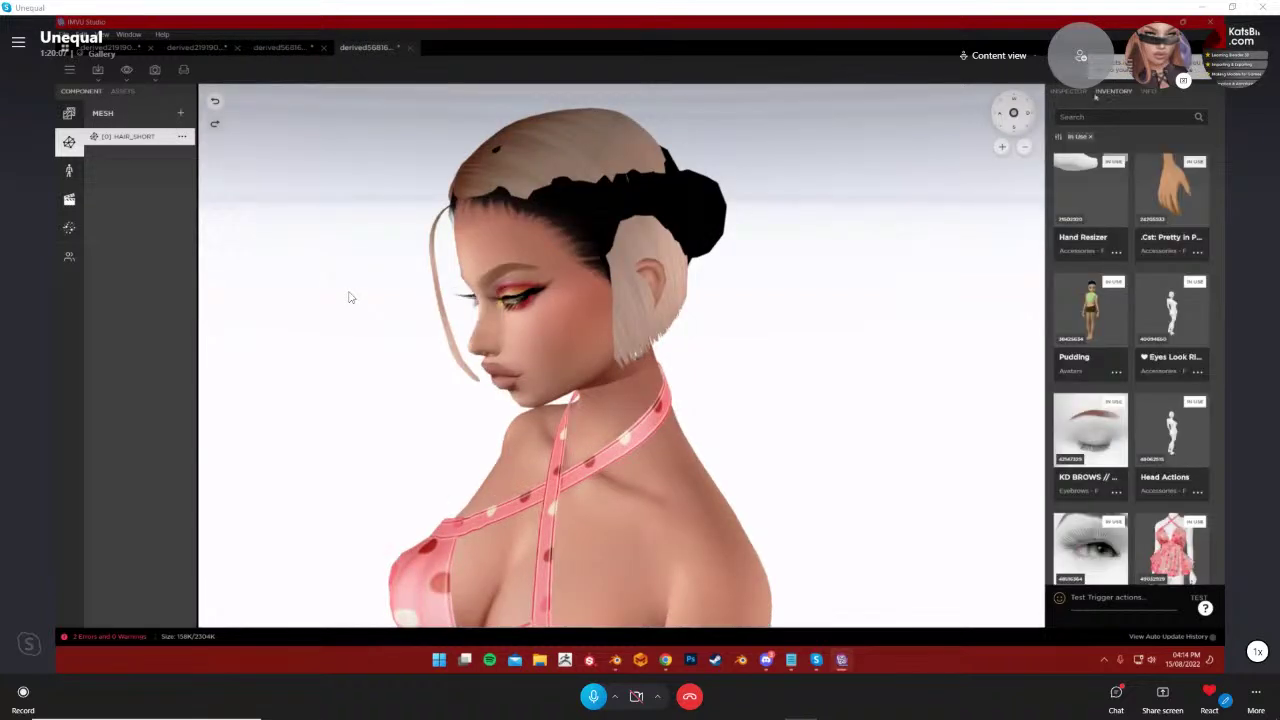
{"action": "left_click", "coordinate": [1070, 92]}
{"action": "left_click", "coordinate": [69, 113]}
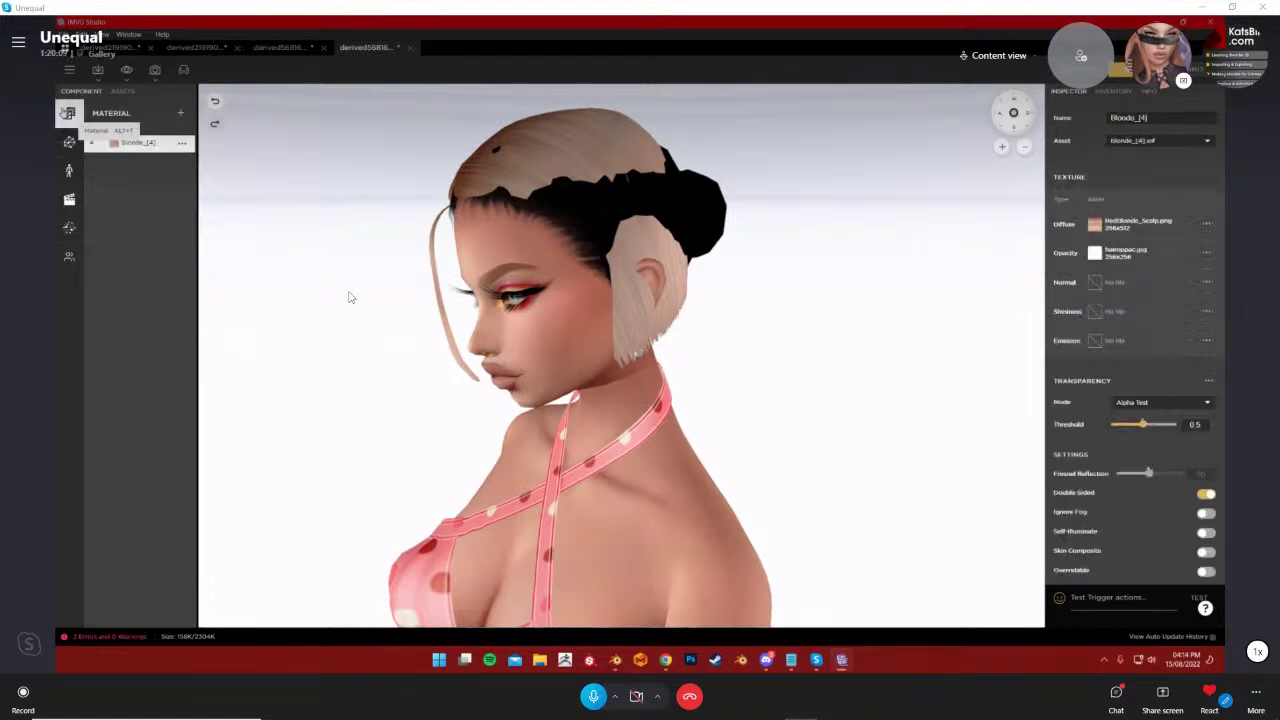
{"action": "scroll", "coordinate": [1207, 302], "scroll_direction": "down", "scroll_amount": 1}
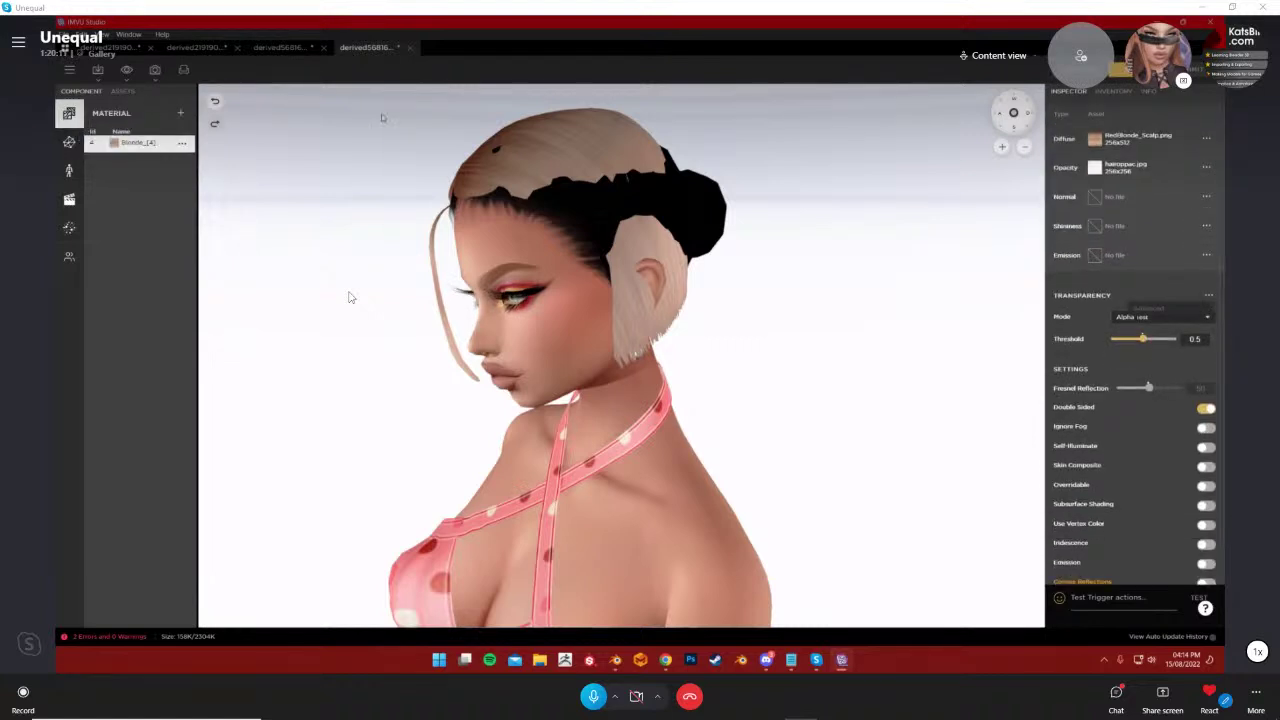
{"action": "left_click", "coordinate": [300, 49]}
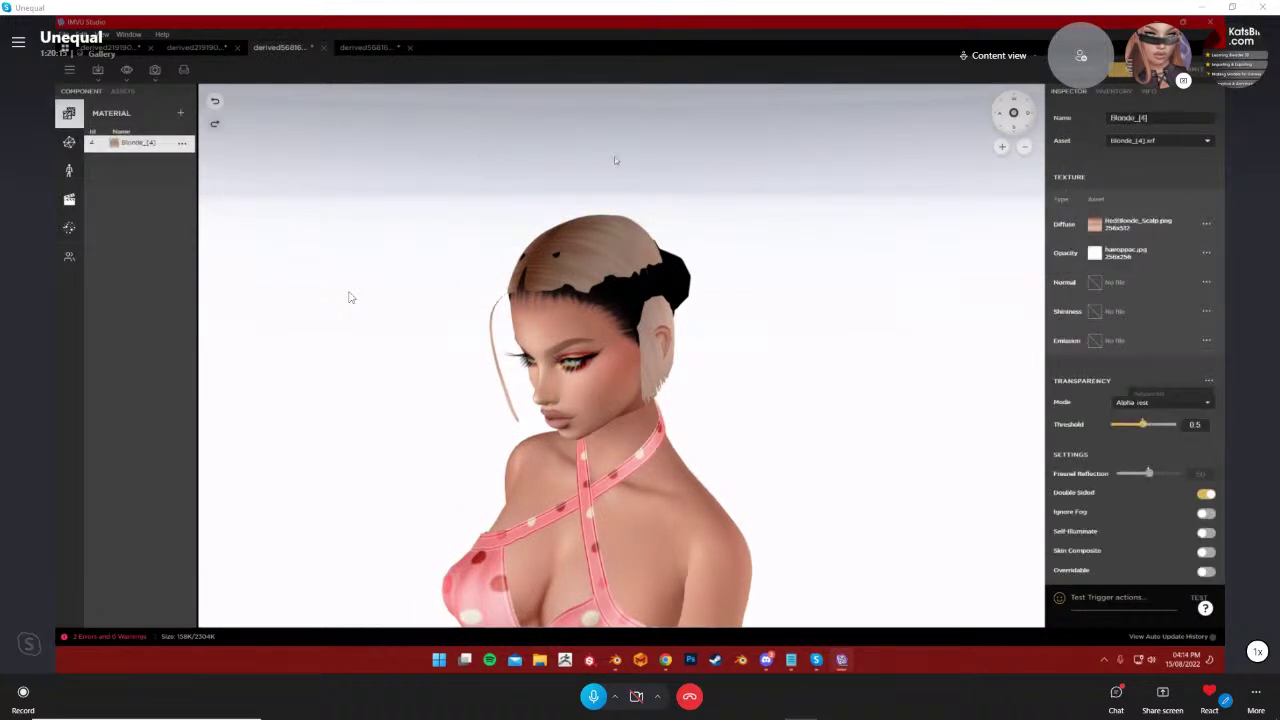
{"action": "left_click", "coordinate": [362, 48]}
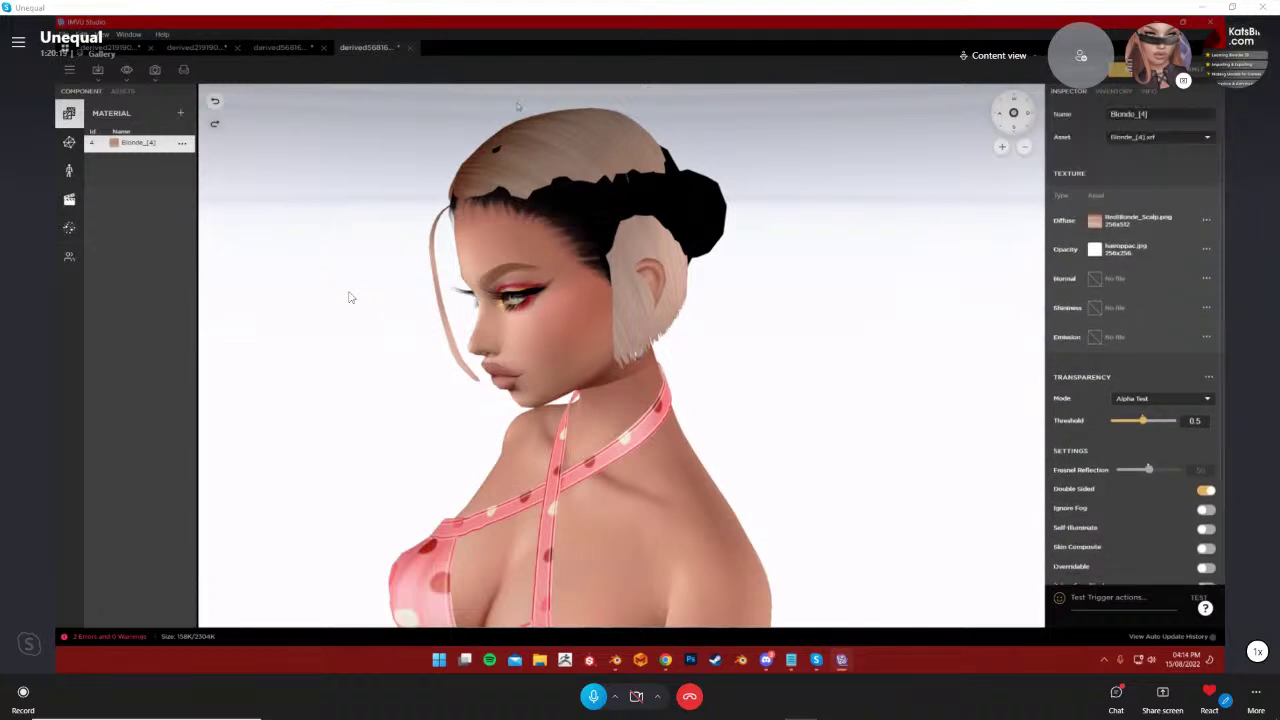
{"action": "left_click", "coordinate": [301, 52]}
{"action": "left_click", "coordinate": [1209, 383]}
{"action": "left_click_drag", "start_coordinate": [1171, 398], "coordinate": [821, 286]}
{"action": "left_click", "coordinate": [204, 50]}
{"action": "left_click", "coordinate": [120, 49]}
{"action": "left_click", "coordinate": [368, 55]}
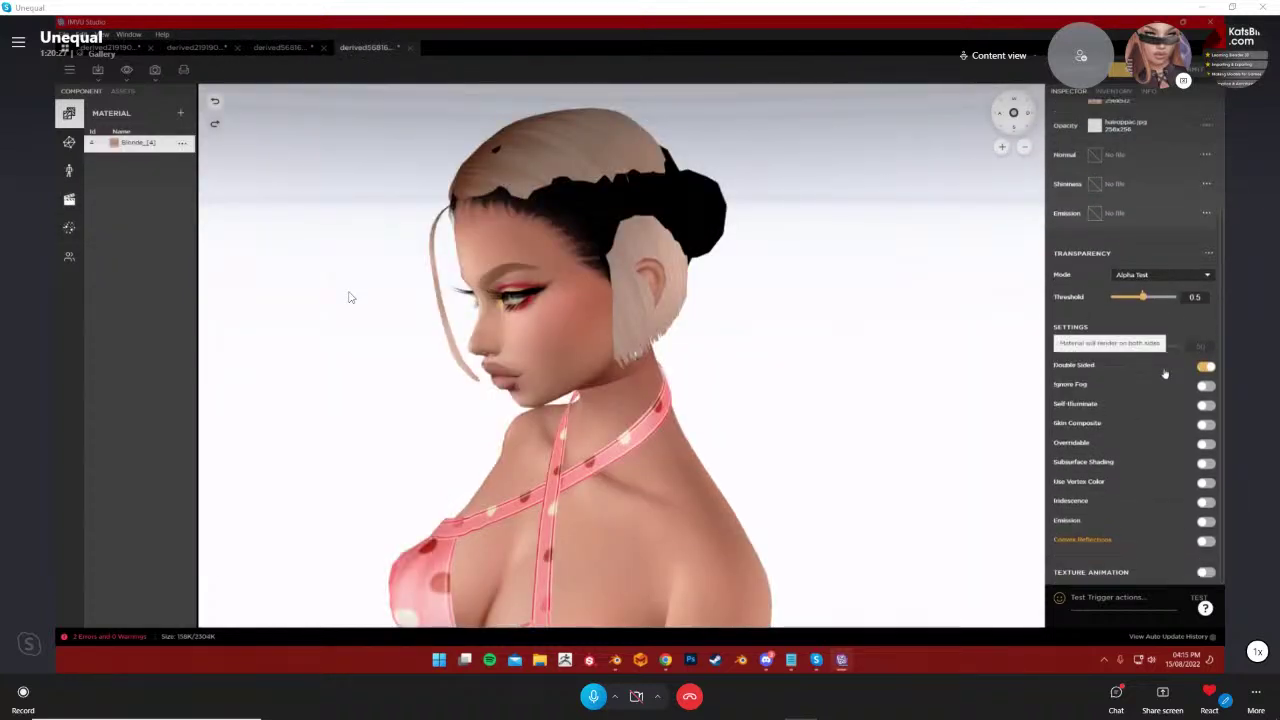
{"action": "left_click", "coordinate": [292, 47]}
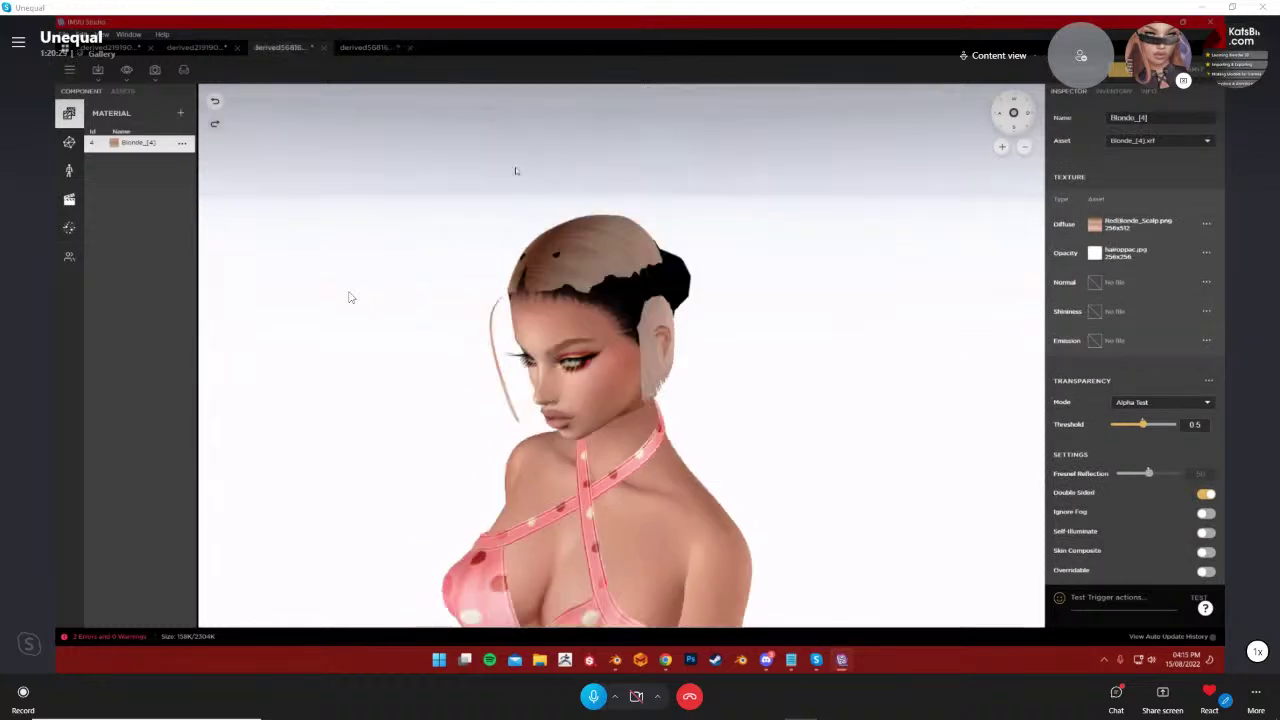
{"action": "left_click", "coordinate": [1208, 382]}
{"action": "left_click", "coordinate": [69, 141]}
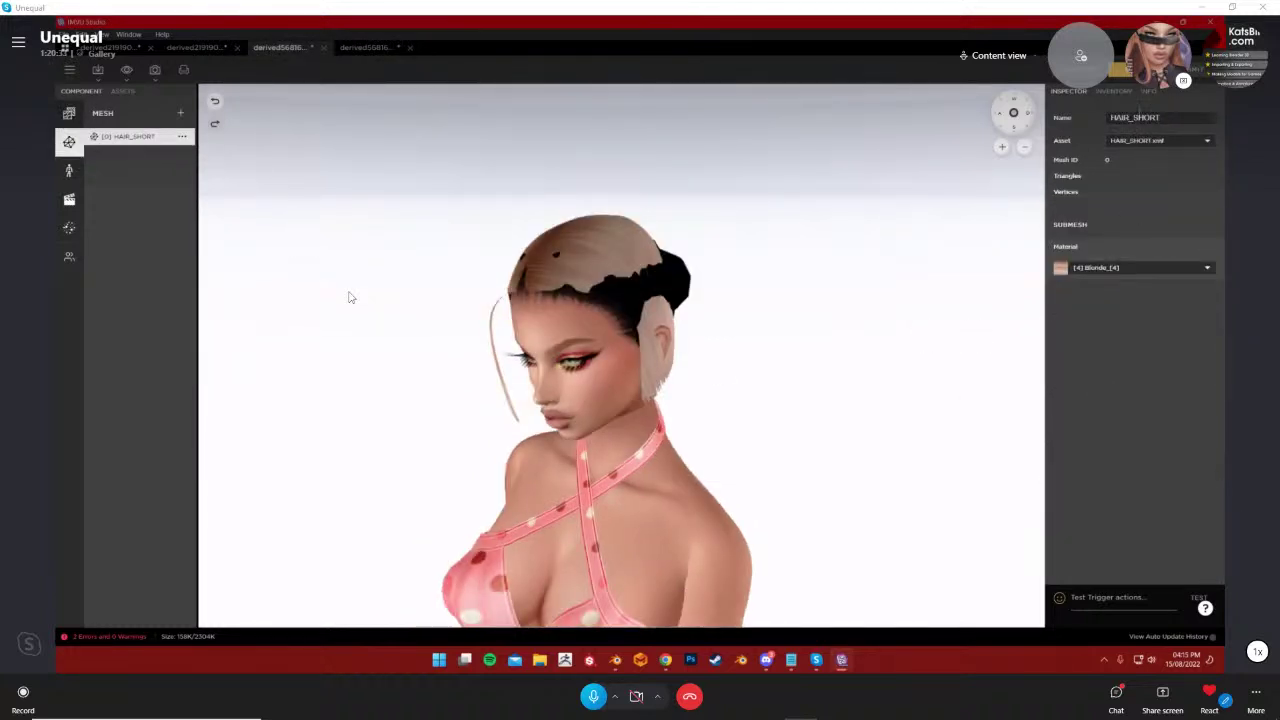
{"action": "left_click", "coordinate": [75, 115]}
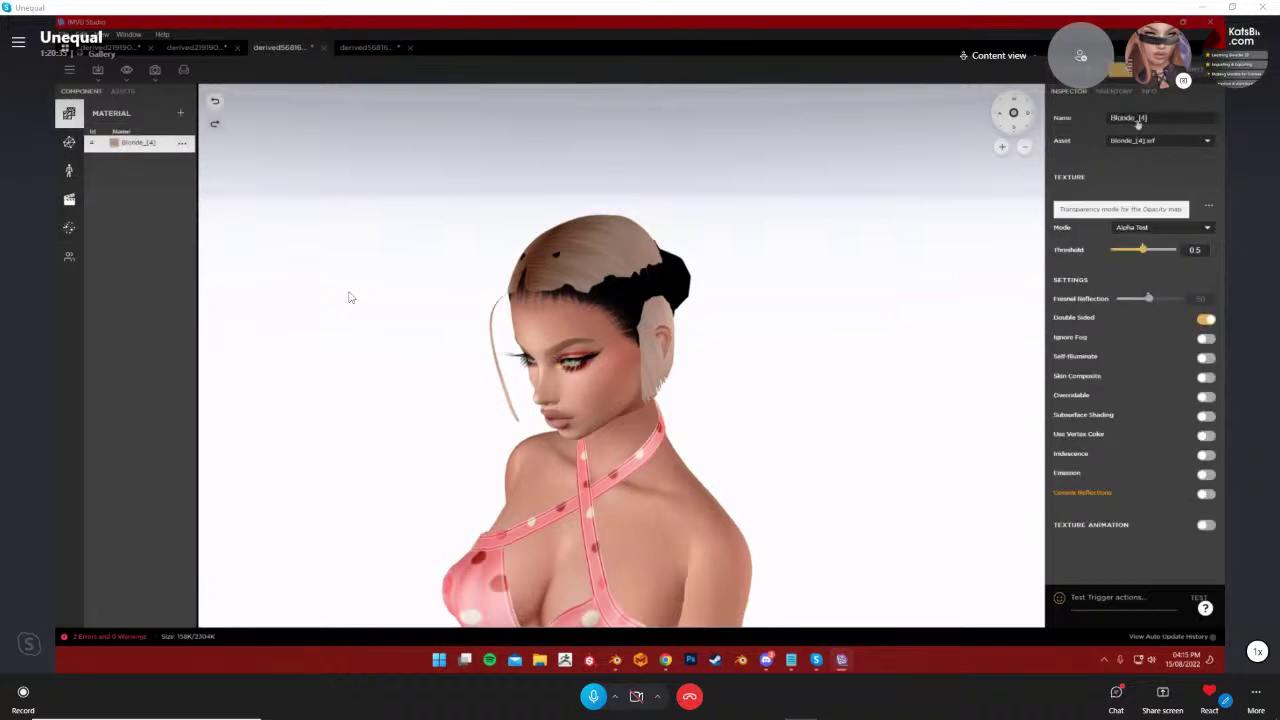
Review the overridden body parts of derived56816049, switch to Blender to inspect the short hair on the head, and return to IMVU Studio
{"action": "left_click", "coordinate": [1148, 91]}
{"action": "scroll", "coordinate": [1148, 268], "scroll_direction": "down", "scroll_amount": 5}
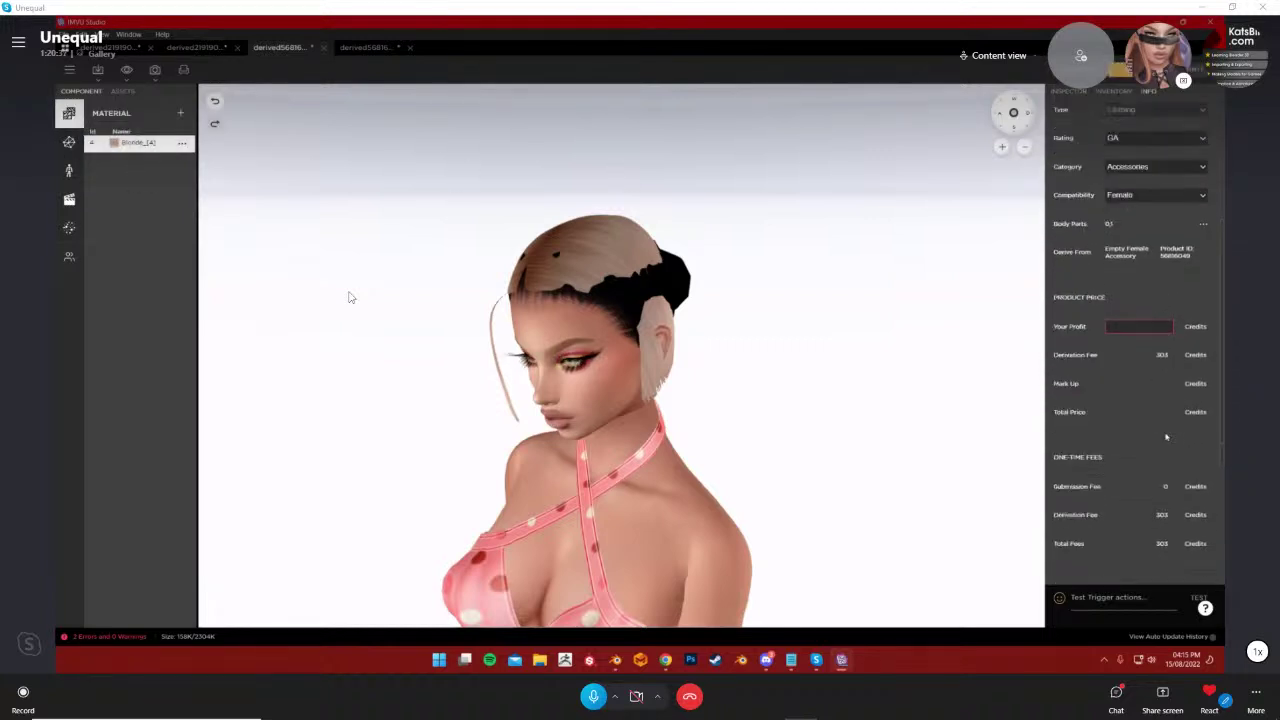
{"action": "scroll", "coordinate": [1148, 268], "scroll_direction": "up", "scroll_amount": 1}
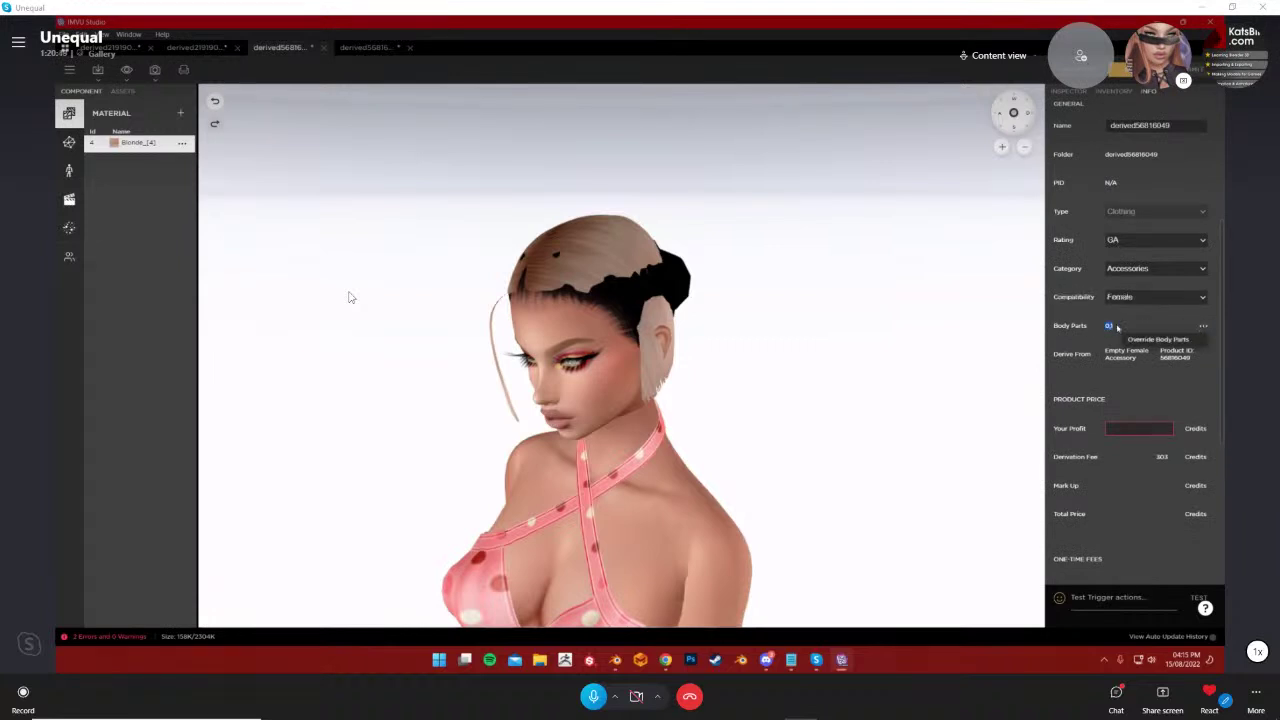
{"action": "left_click", "coordinate": [1203, 326]}
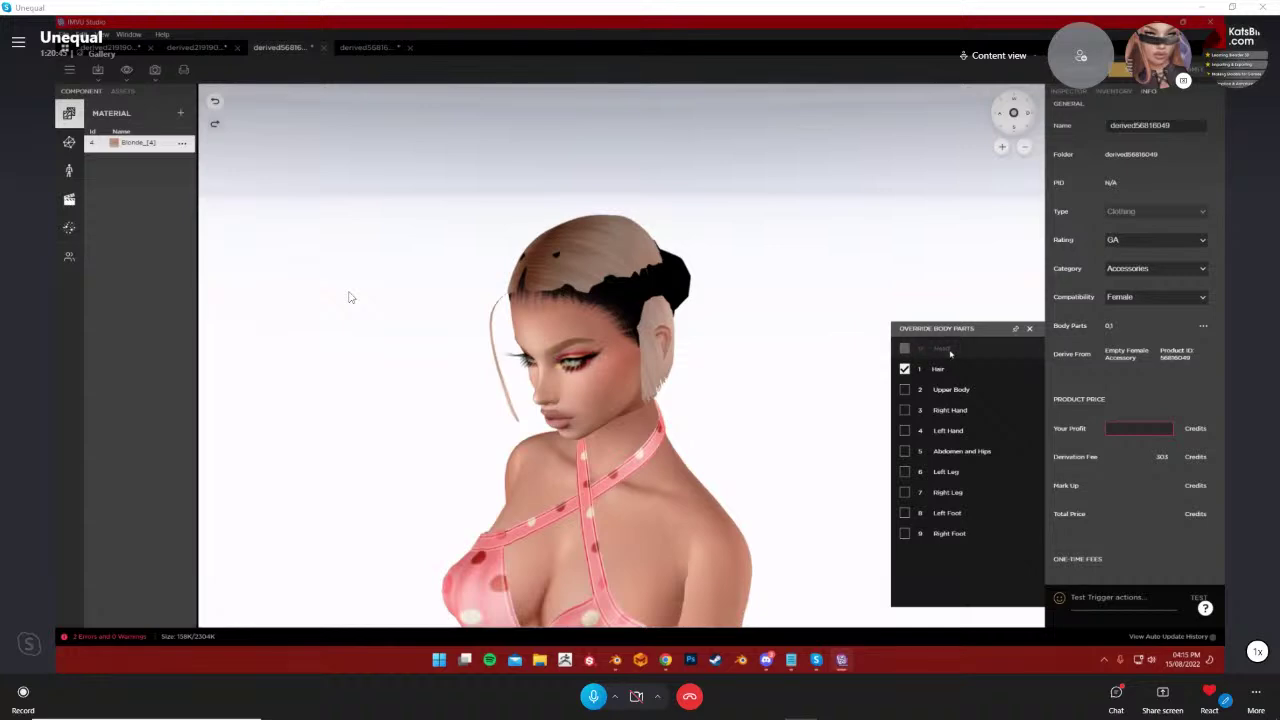
{"action": "left_click", "coordinate": [620, 662]}
{"action": "middle_click_drag", "start_coordinate": [541, 240], "coordinate": [525, 304]}
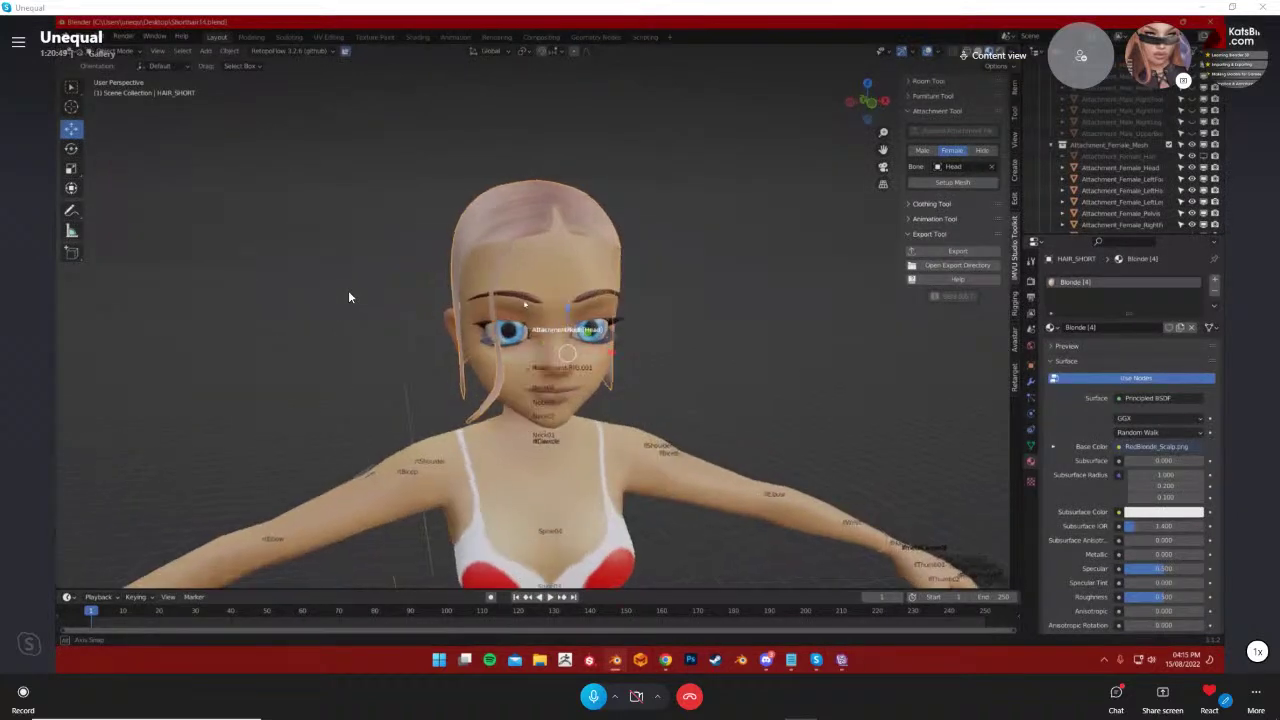
{"action": "middle_click_drag", "start_coordinate": [645, 388], "coordinate": [582, 383]}
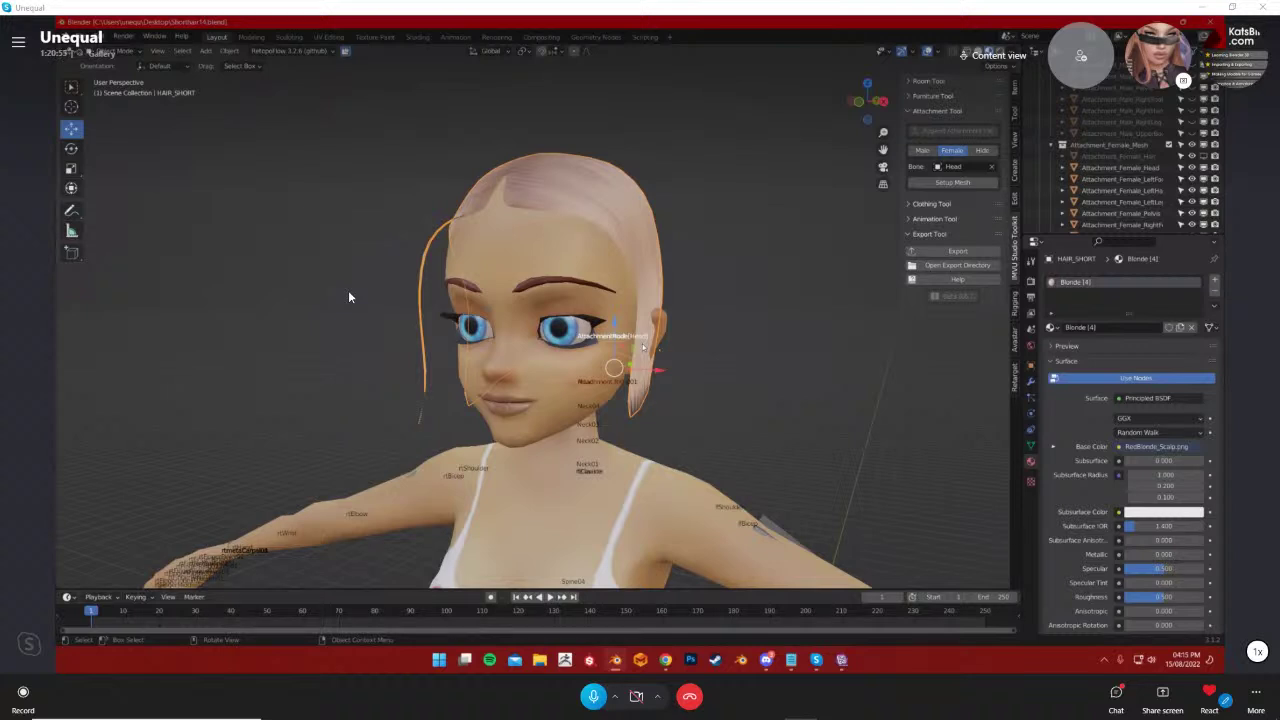
{"action": "key", "text": "shift"}
{"action": "left_click", "coordinate": [617, 663]}
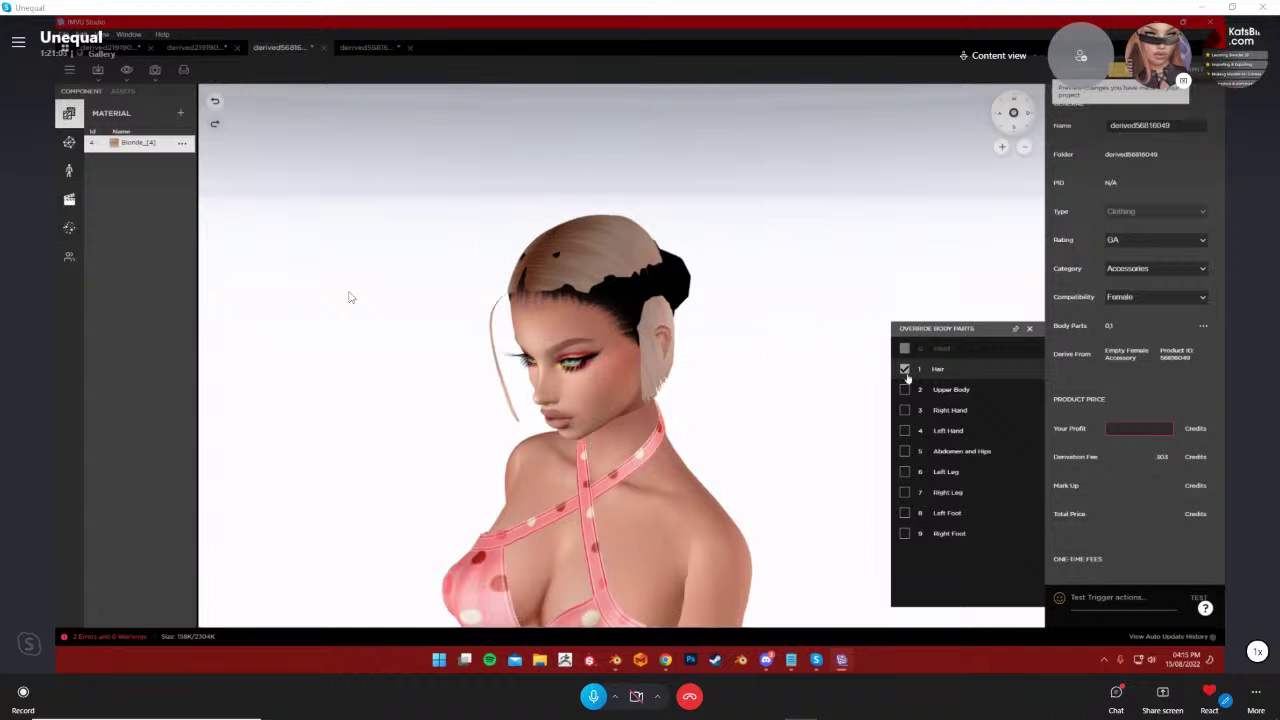
Switch to derived56816049_(1) and review its transparency options and overridden body parts
{"action": "left_click", "coordinate": [368, 52]}
{"action": "left_click", "coordinate": [1208, 381]}
{"action": "left_click", "coordinate": [1160, 378]}
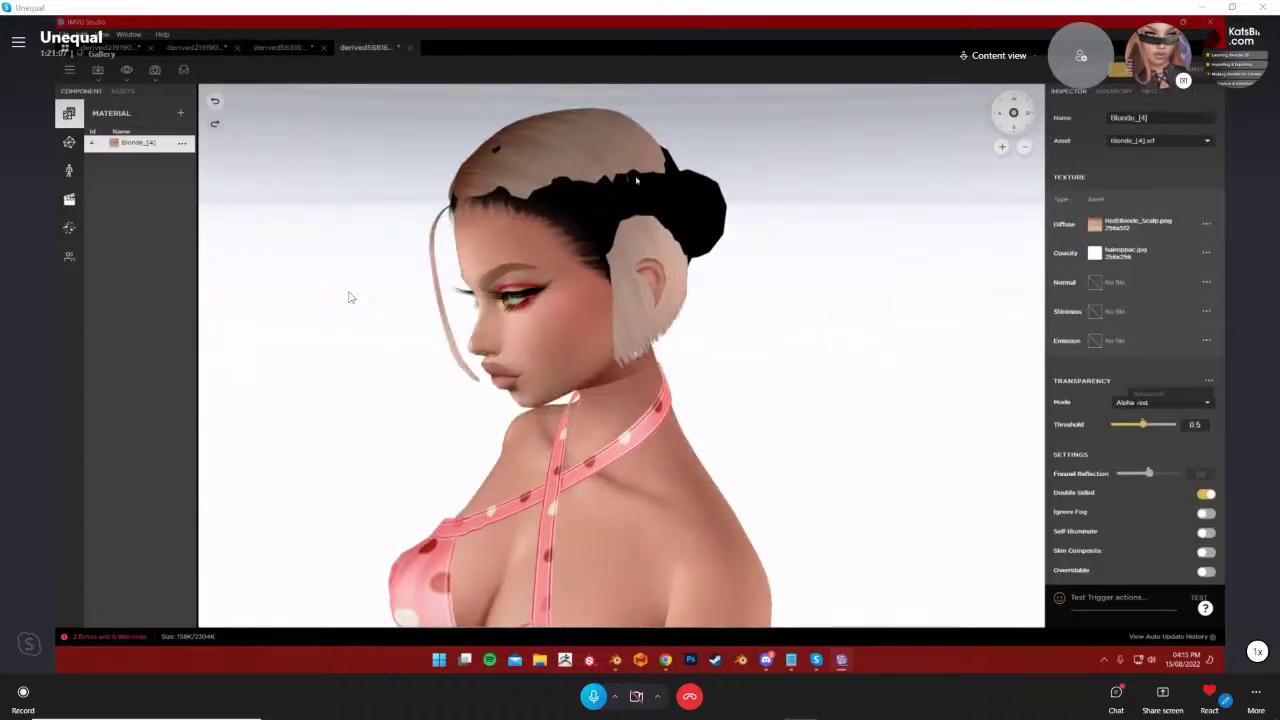
{"action": "left_click", "coordinate": [1148, 91]}
{"action": "scroll", "coordinate": [1162, 460], "scroll_direction": "down", "scroll_amount": 4}
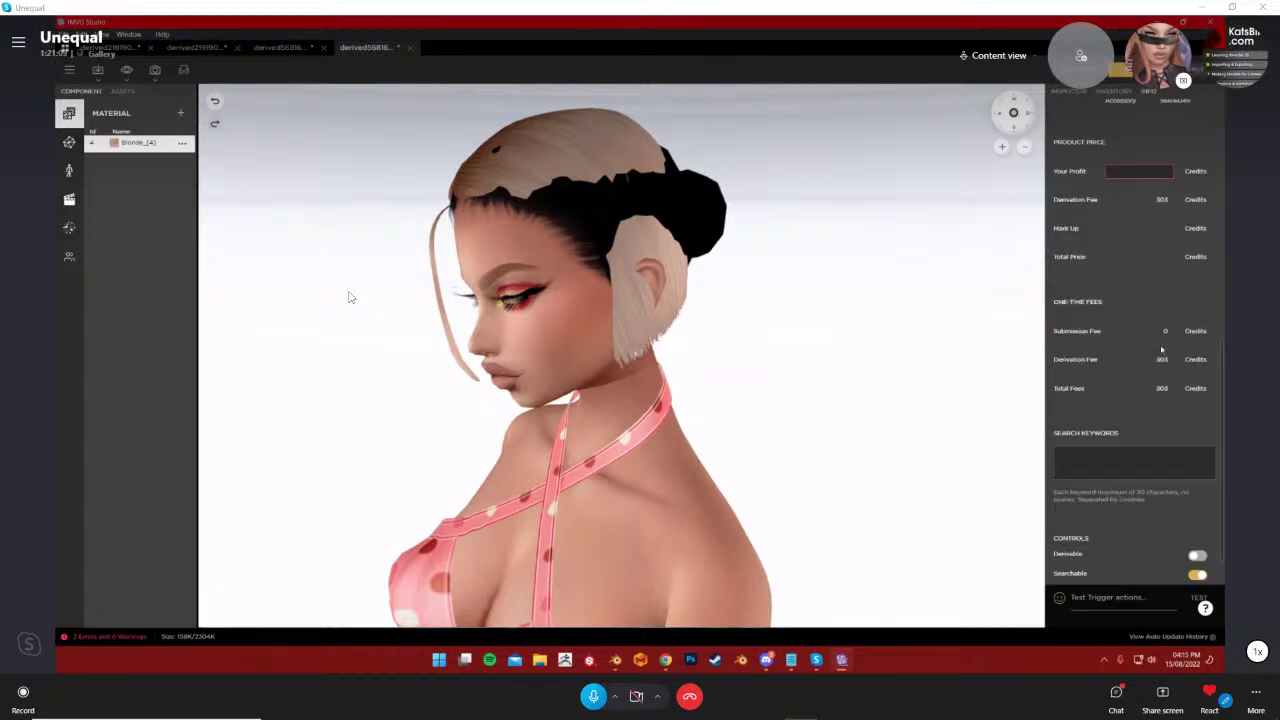
{"action": "left_click", "coordinate": [1203, 240]}
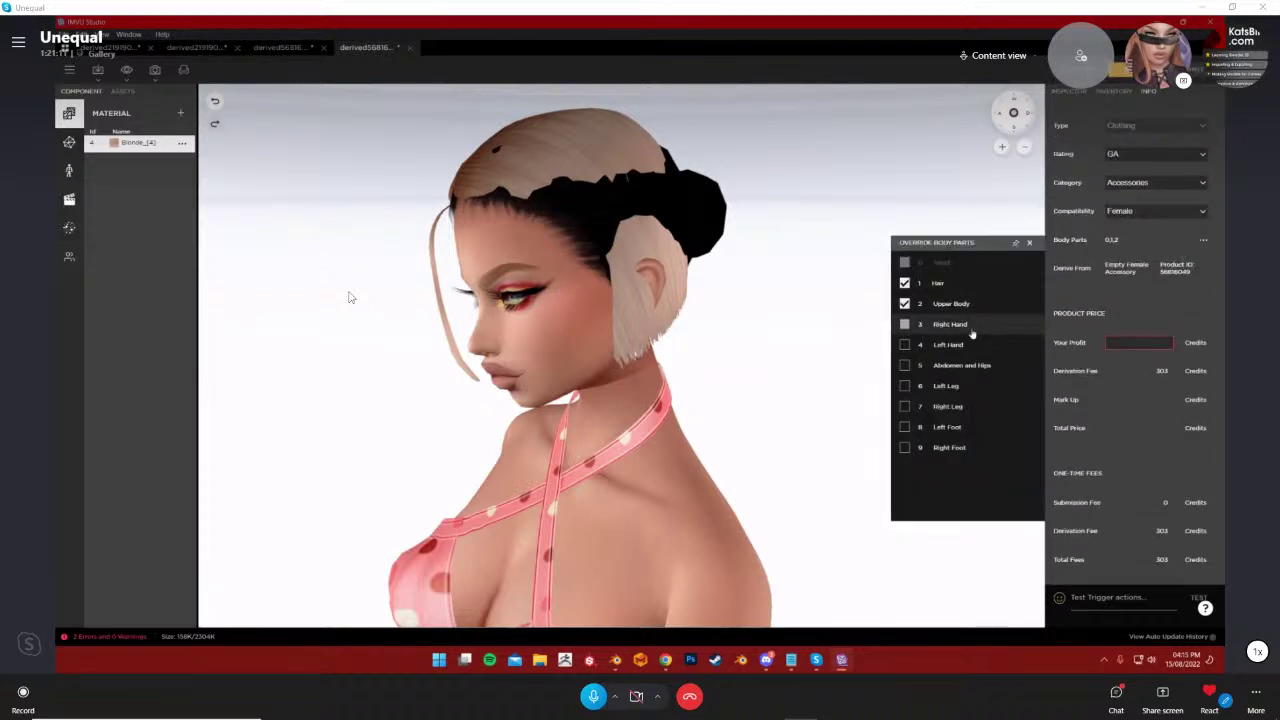
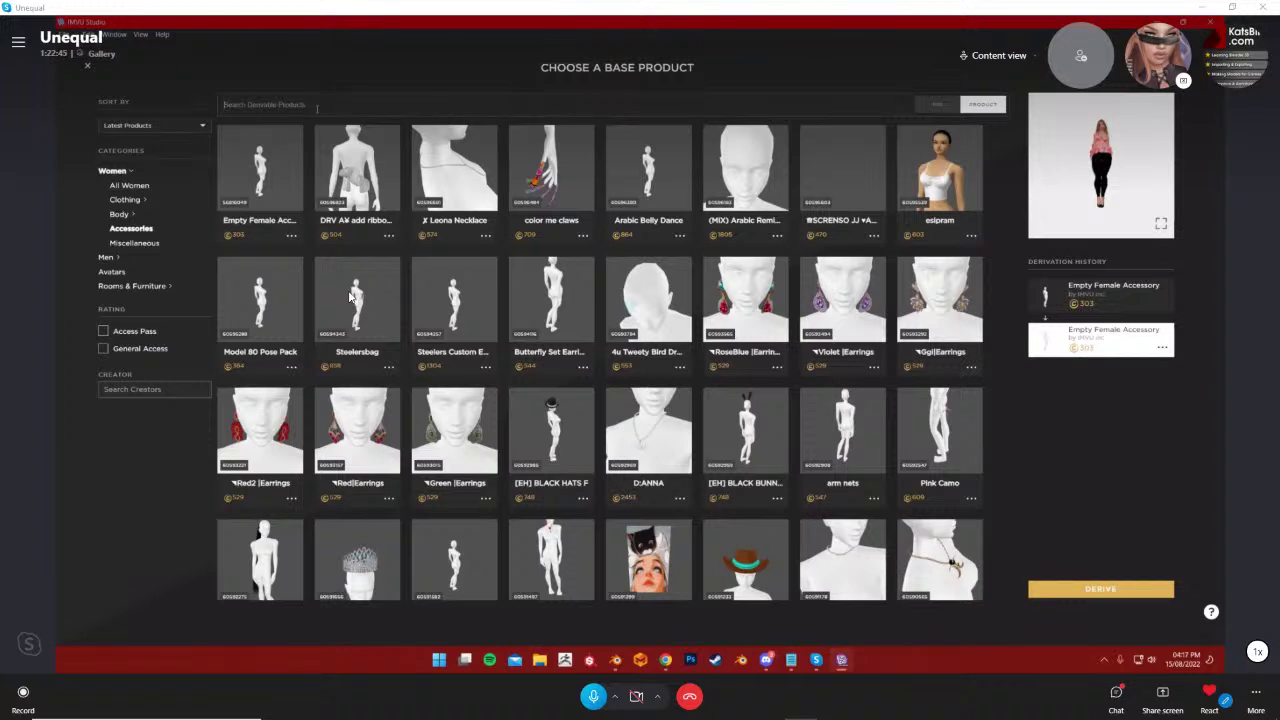
Search the derivable women's accessories for glasses and derive a new project from Glasses Spice Lagoon, the parent product of gozluk
{"action": "type", "text": "gla"}
{"action": "left_click", "coordinate": [902, 105]}
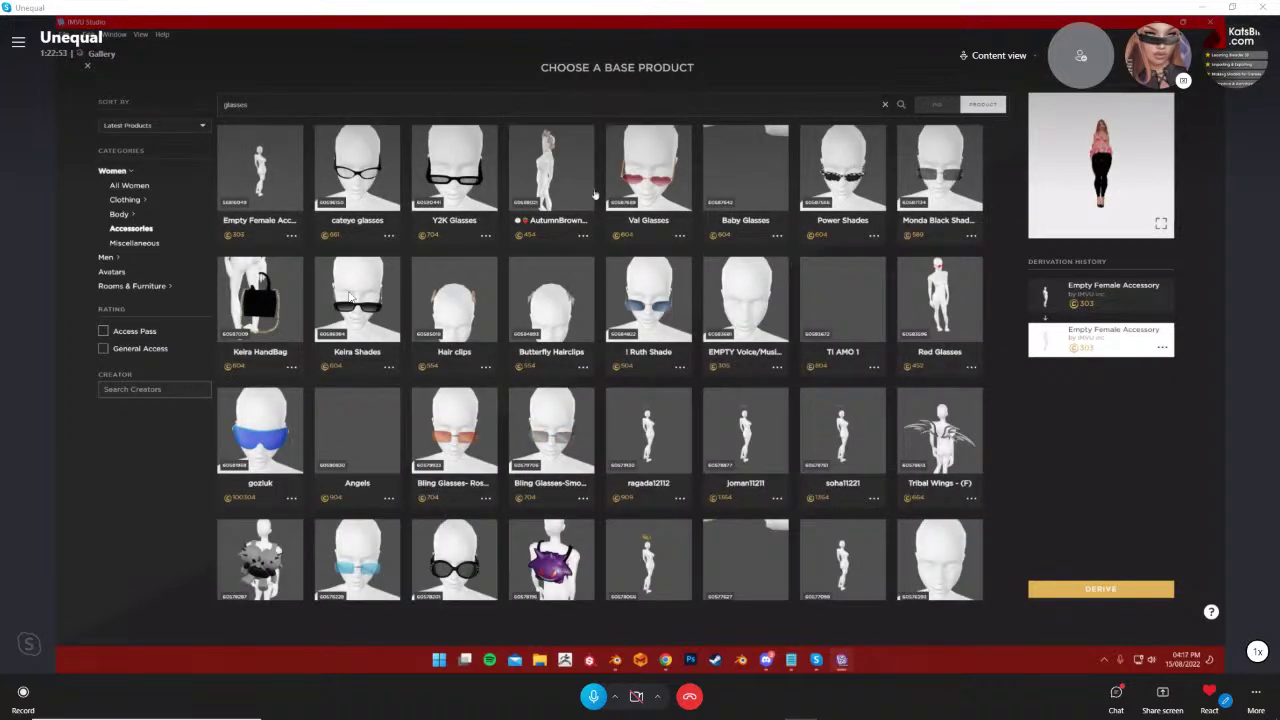
{"action": "scroll", "coordinate": [349, 297], "scroll_direction": "down", "scroll_amount": 4}
{"action": "scroll", "coordinate": [349, 297], "scroll_direction": "up", "scroll_amount": 2}
{"action": "scroll", "coordinate": [349, 297], "scroll_direction": "up", "scroll_amount": 2}
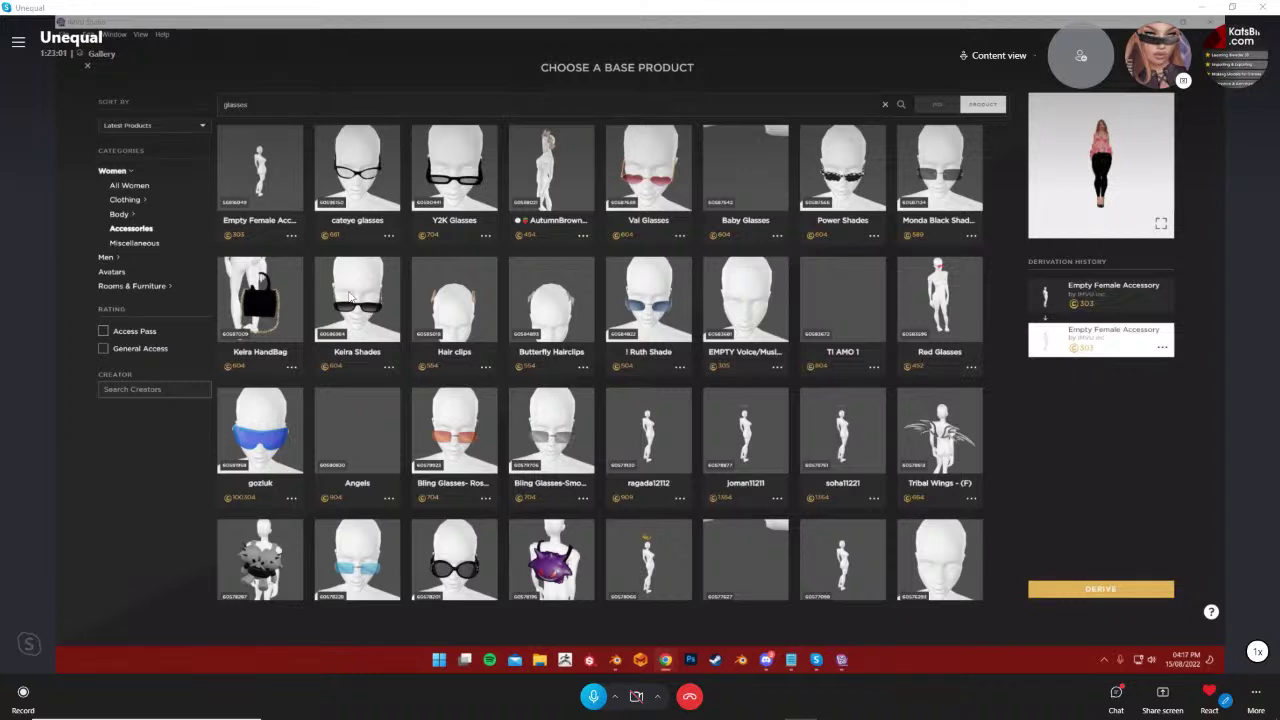
{"action": "left_click", "coordinate": [260, 444]}
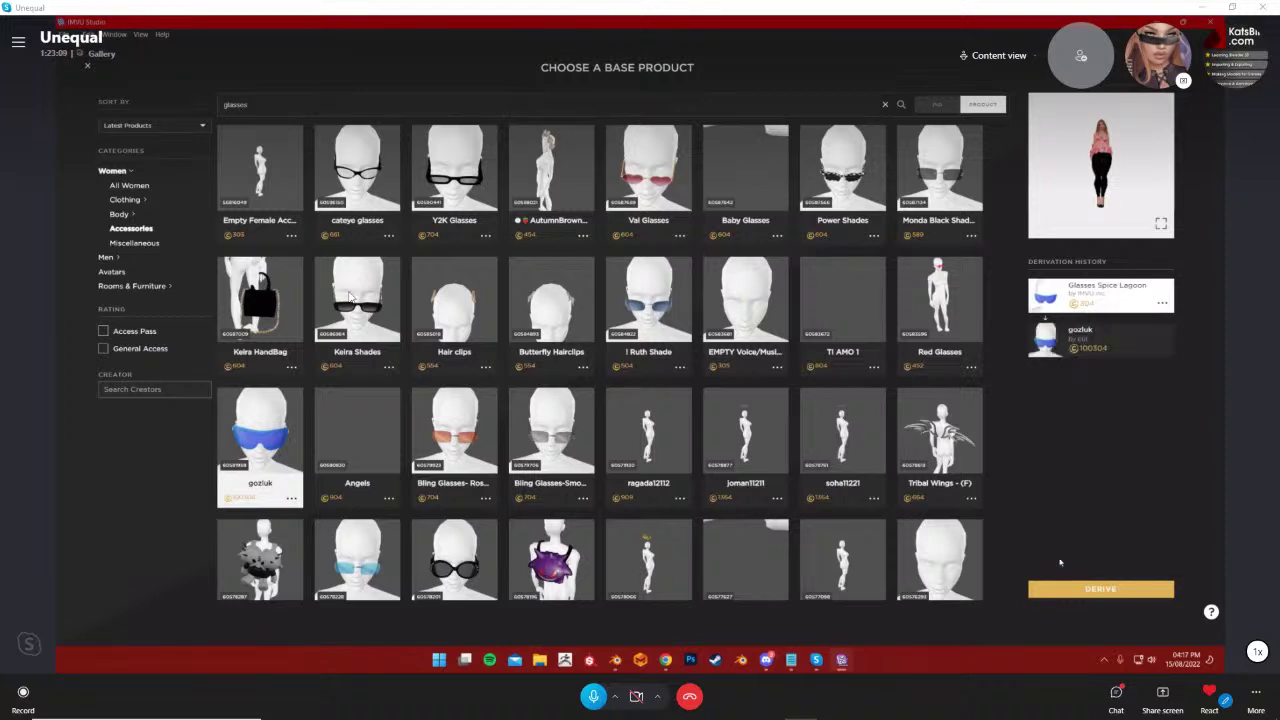
{"action": "left_click", "coordinate": [1092, 590]}
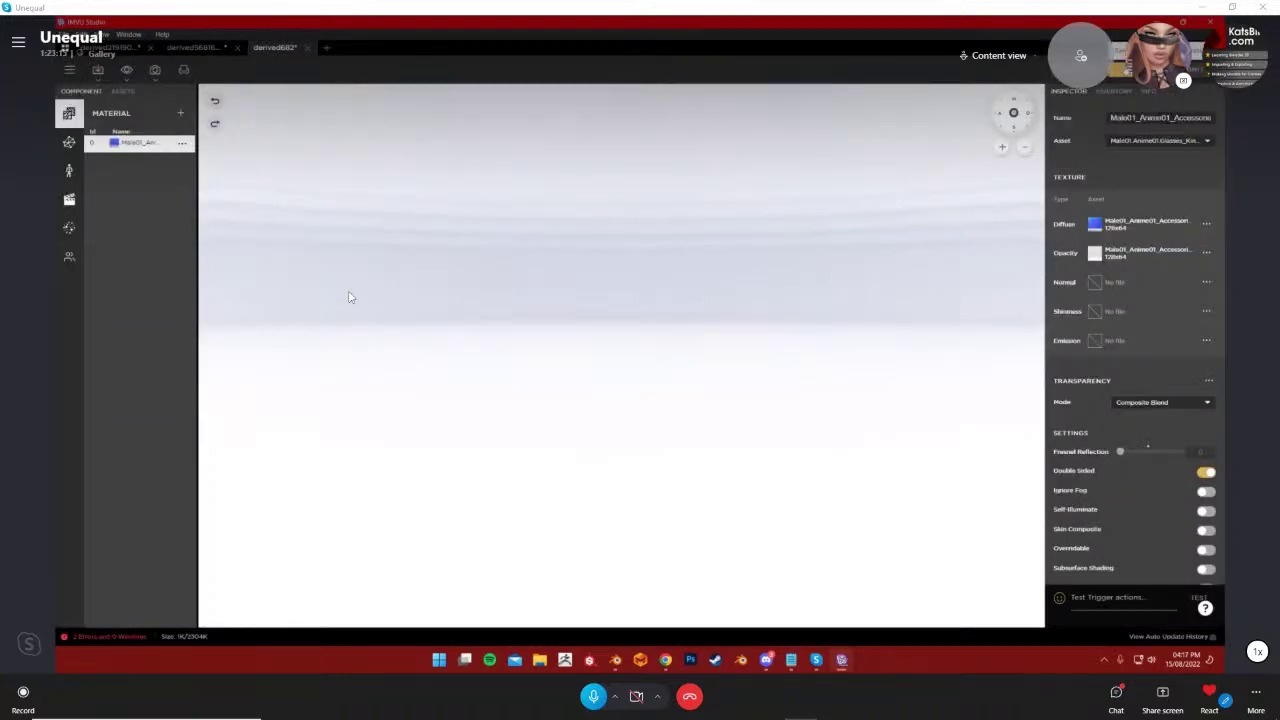
Filter the inventory to items in use and view the glasses on the avatar's head up close from the side
{"action": "left_click", "coordinate": [1113, 91]}
{"action": "left_click", "coordinate": [1058, 136]}
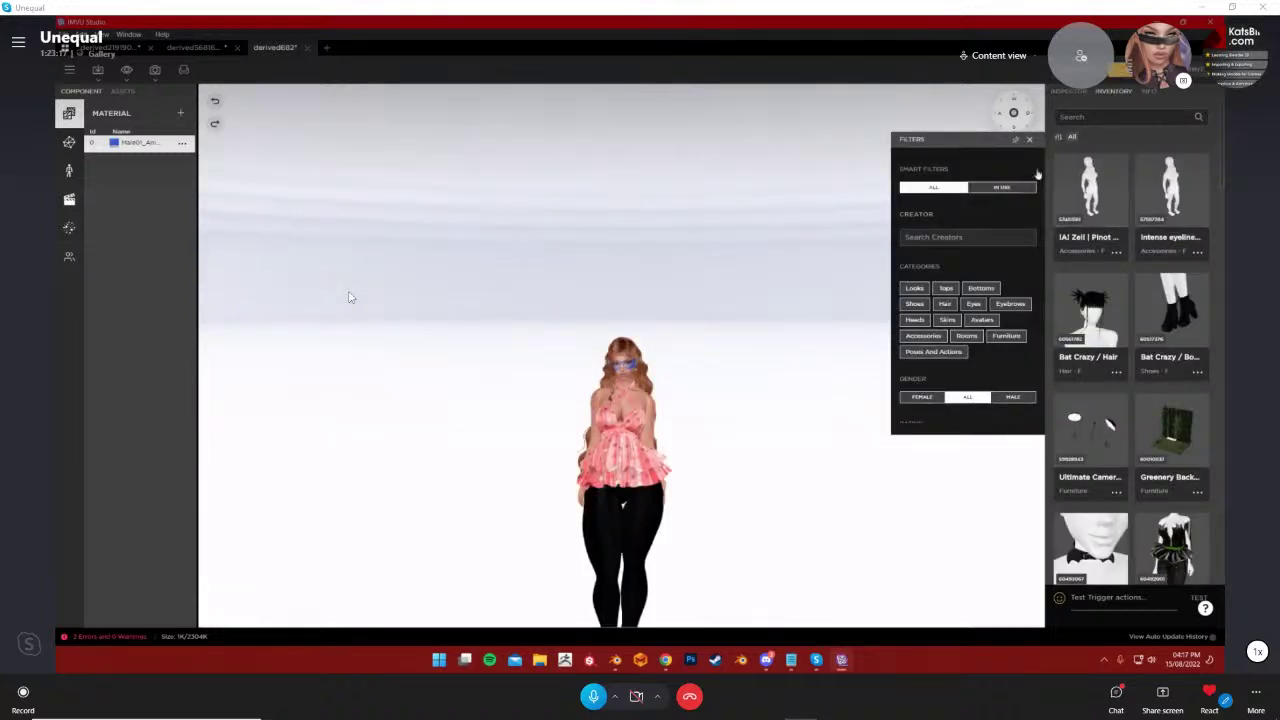
{"action": "left_click", "coordinate": [1002, 187]}
{"action": "left_click_drag", "start_coordinate": [830, 390], "coordinate": [700, 365]}
{"action": "scroll", "coordinate": [729, 403], "scroll_direction": "up", "scroll_amount": 5}
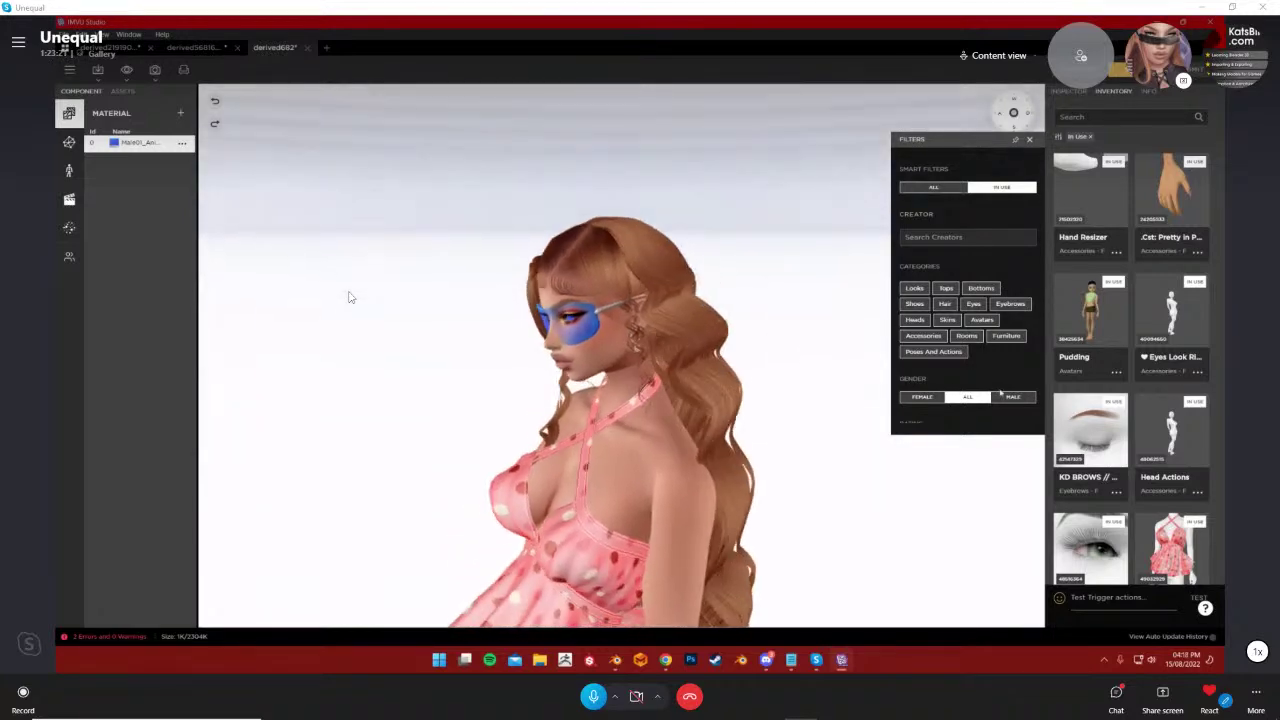
Load the short hair FBX file for import into the glasses project
{"action": "scroll", "coordinate": [1165, 395], "scroll_direction": "down", "scroll_amount": 5}
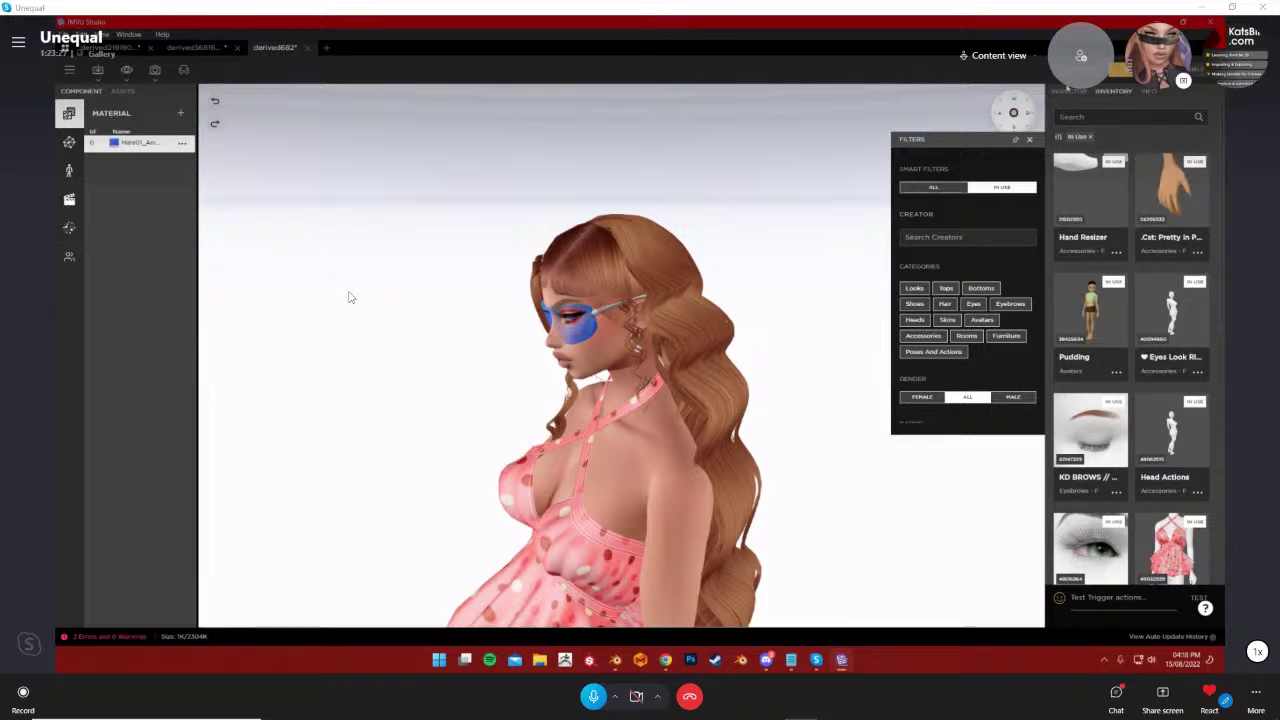
{"action": "left_click", "coordinate": [1068, 91]}
{"action": "left_click", "coordinate": [97, 72]}
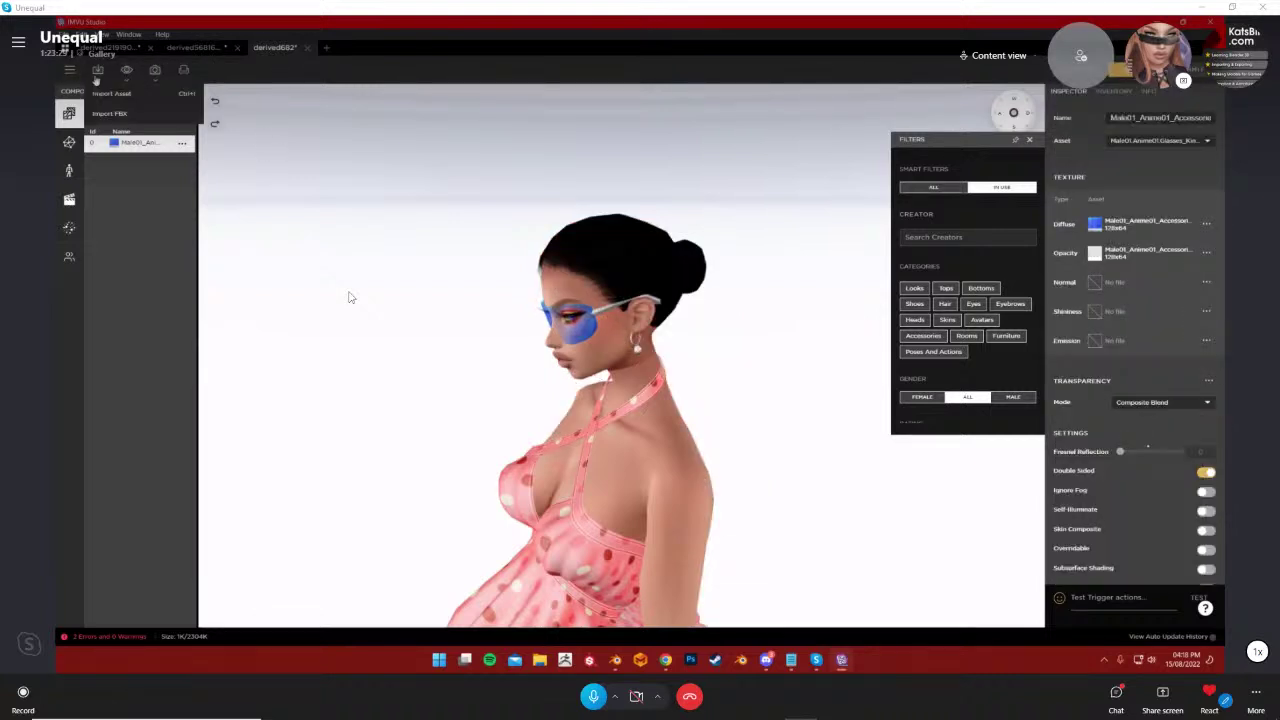
{"action": "left_click", "coordinate": [128, 116]}
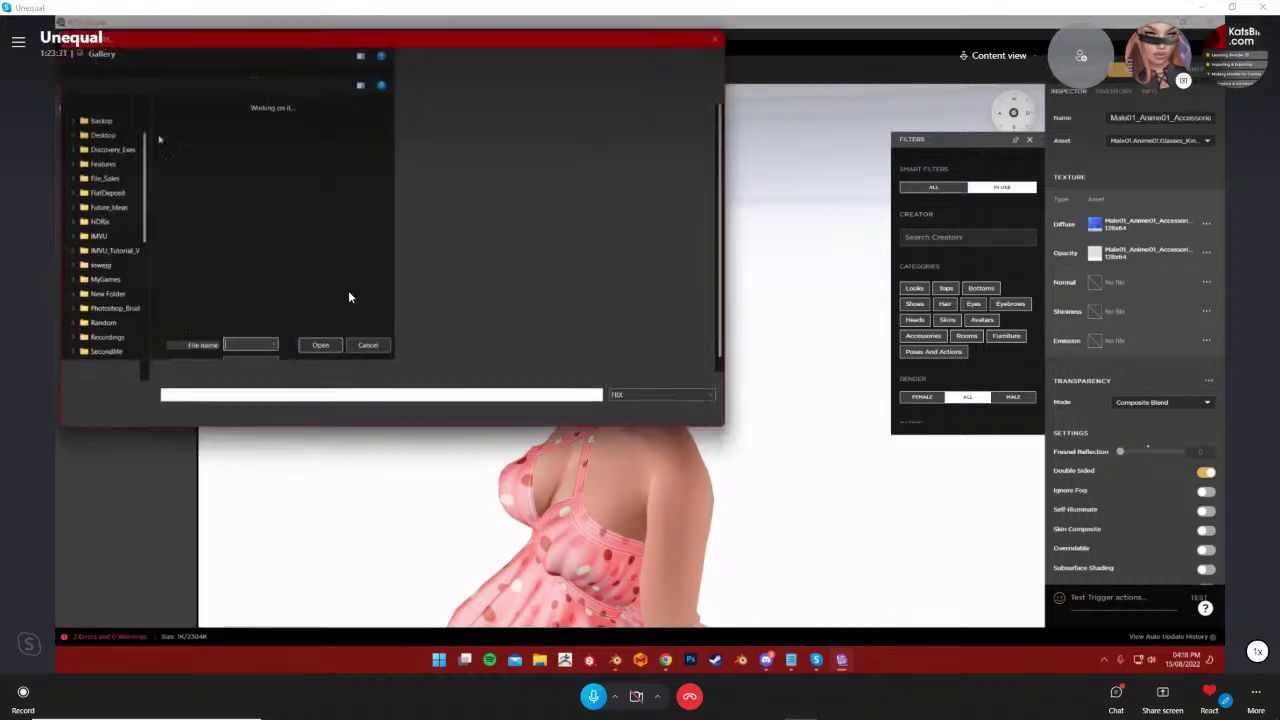
{"action": "double_click", "coordinate": [452, 368]}
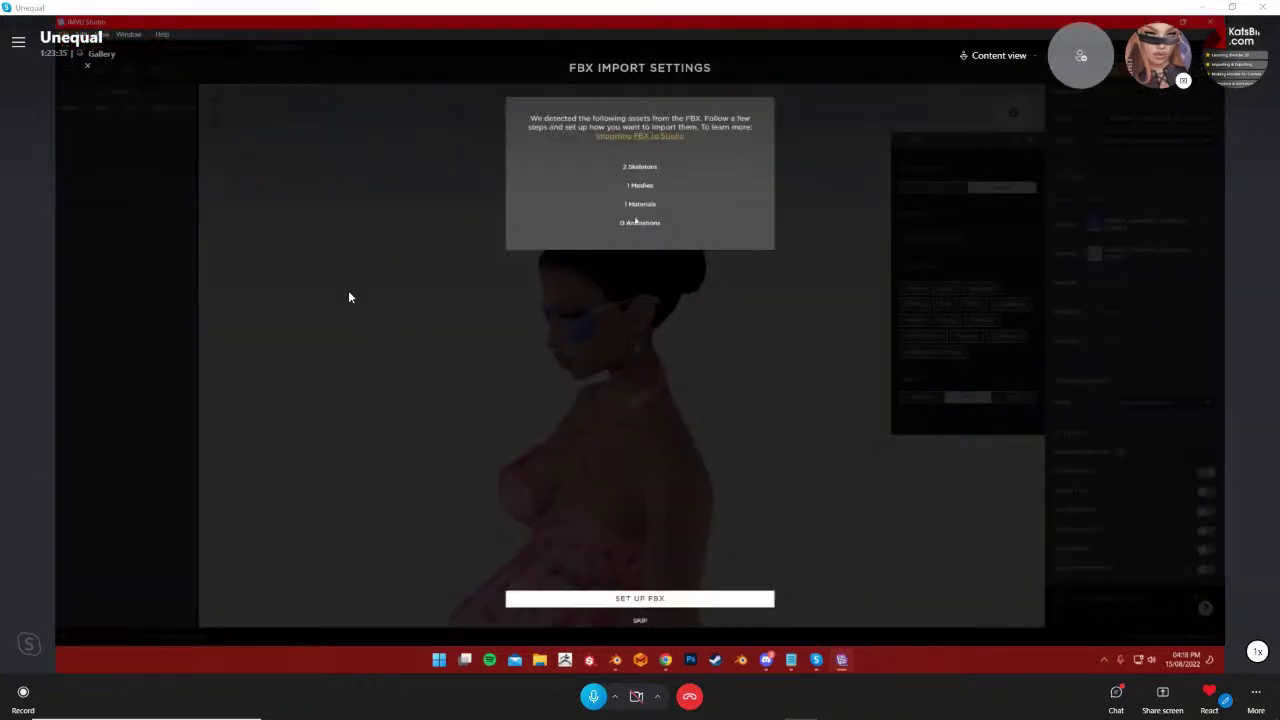
Set up the FBX import and assign the HAIR_SHORT mesh the ID [2] chest and arms
{"action": "left_click", "coordinate": [663, 600]}
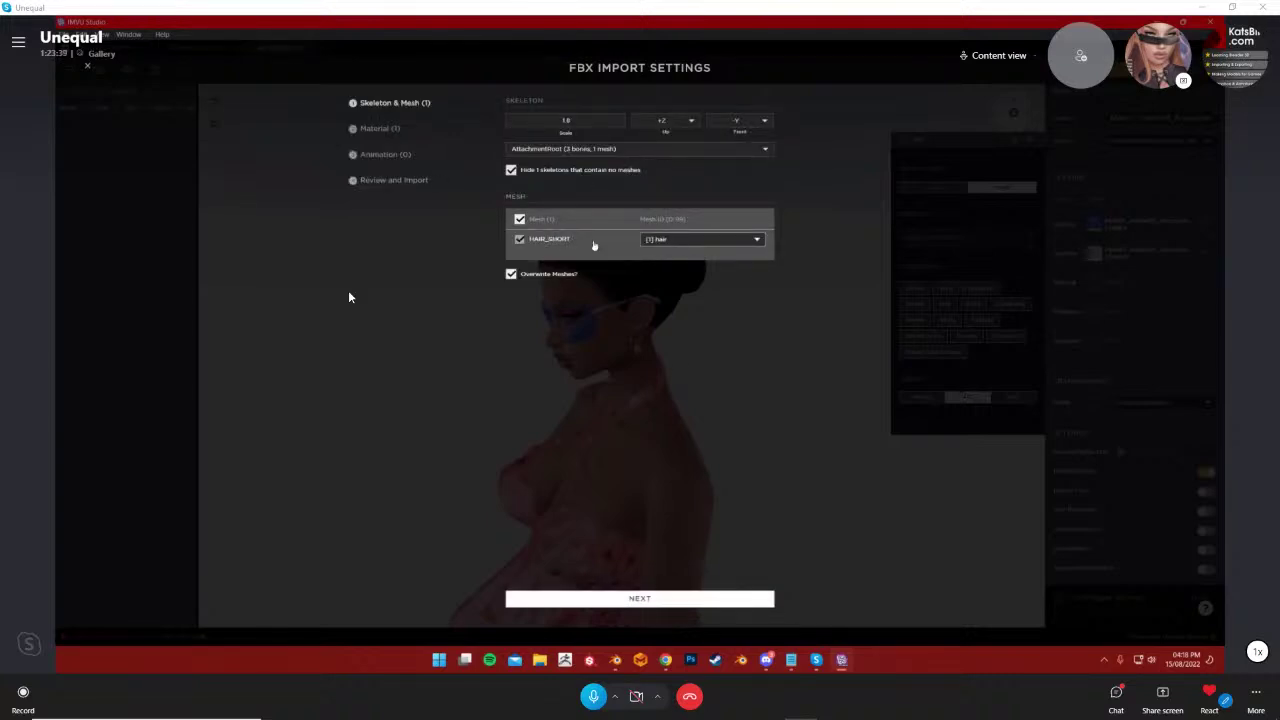
{"action": "left_click", "coordinate": [703, 240]}
{"action": "left_click", "coordinate": [686, 198]}
{"action": "left_click", "coordinate": [652, 240]}
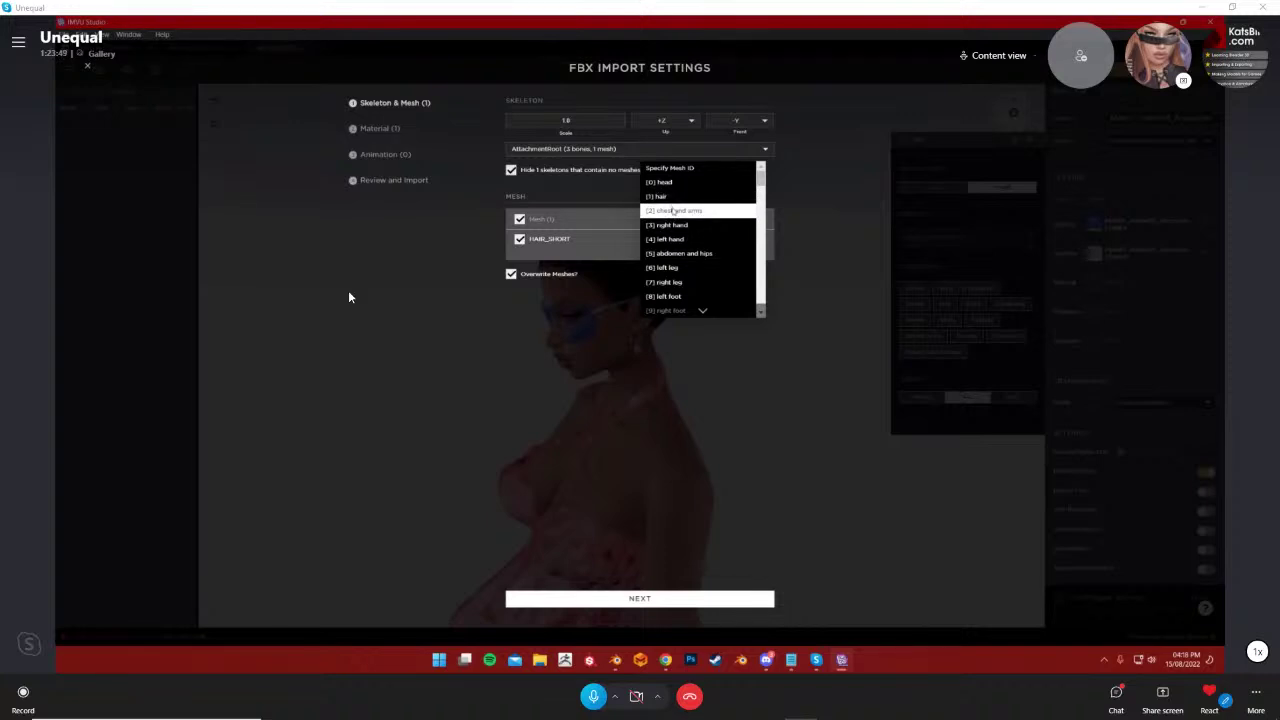
{"action": "left_click", "coordinate": [673, 211]}
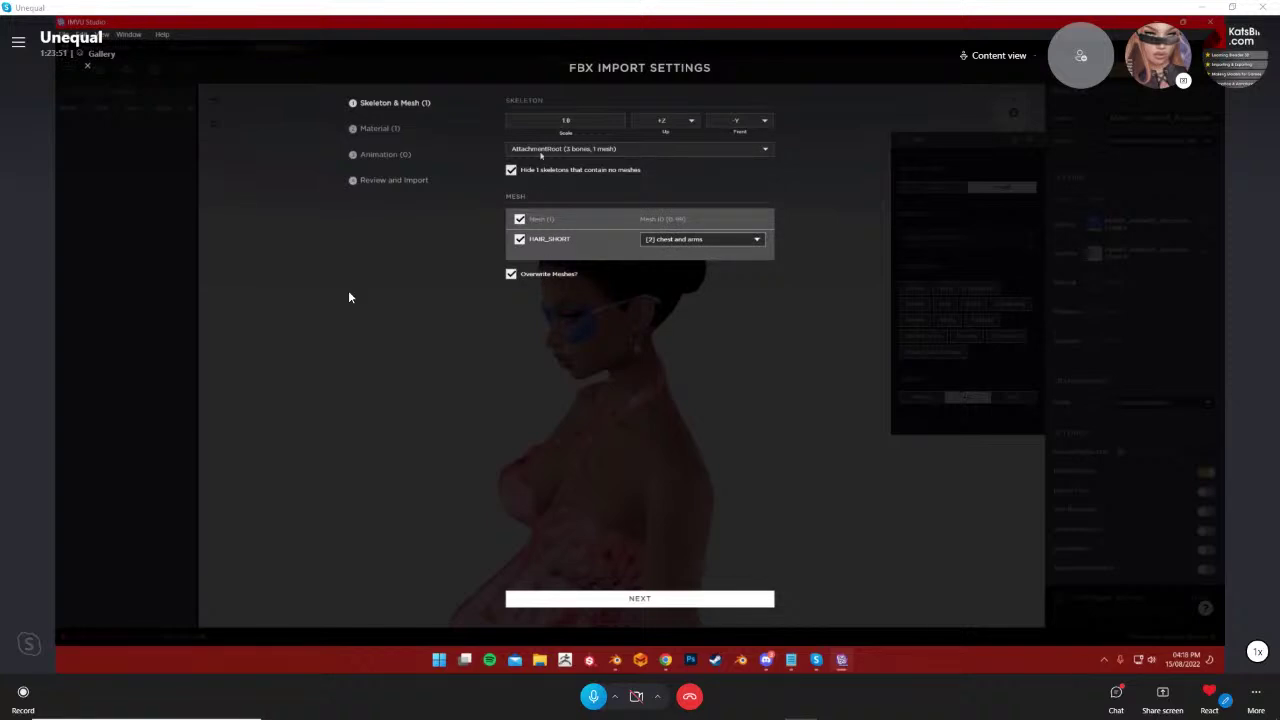
Complete the remaining FBX import settings, import the short hair and check it on the avatar's head
{"action": "left_click", "coordinate": [621, 604]}
{"action": "left_click", "coordinate": [519, 128]}
{"action": "left_click", "coordinate": [640, 598]}
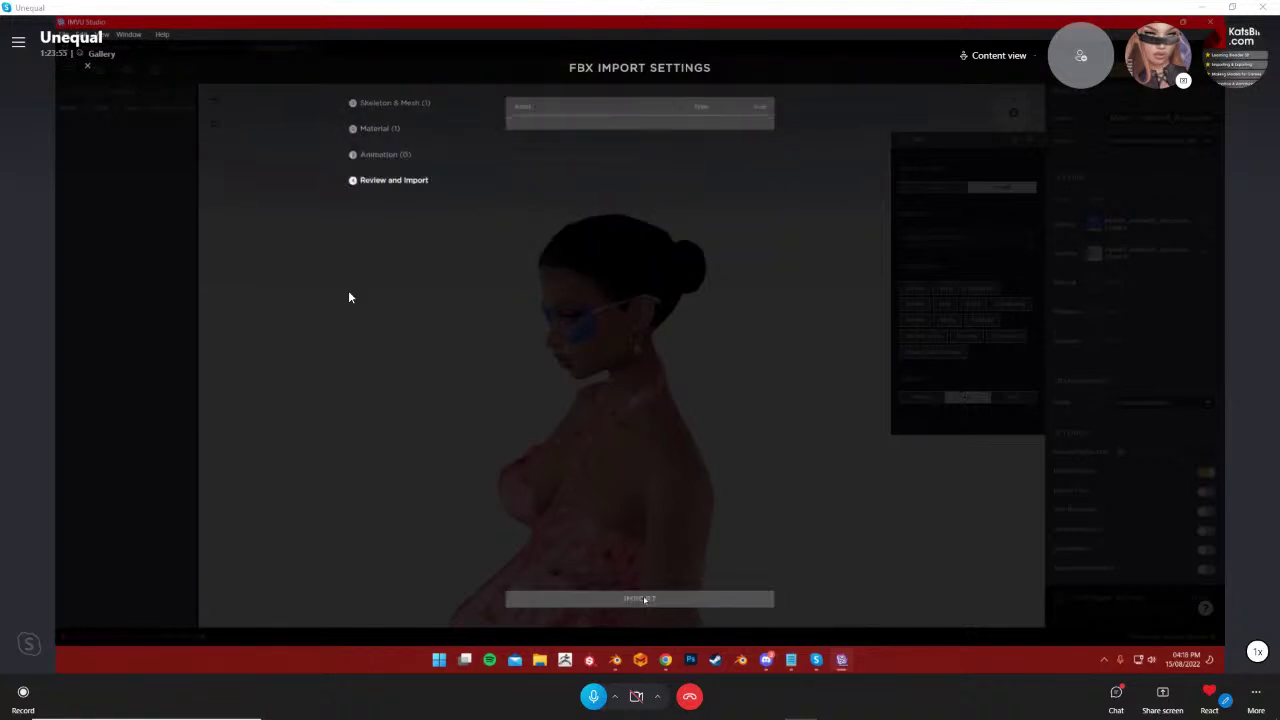
{"action": "left_click", "coordinate": [640, 598]}
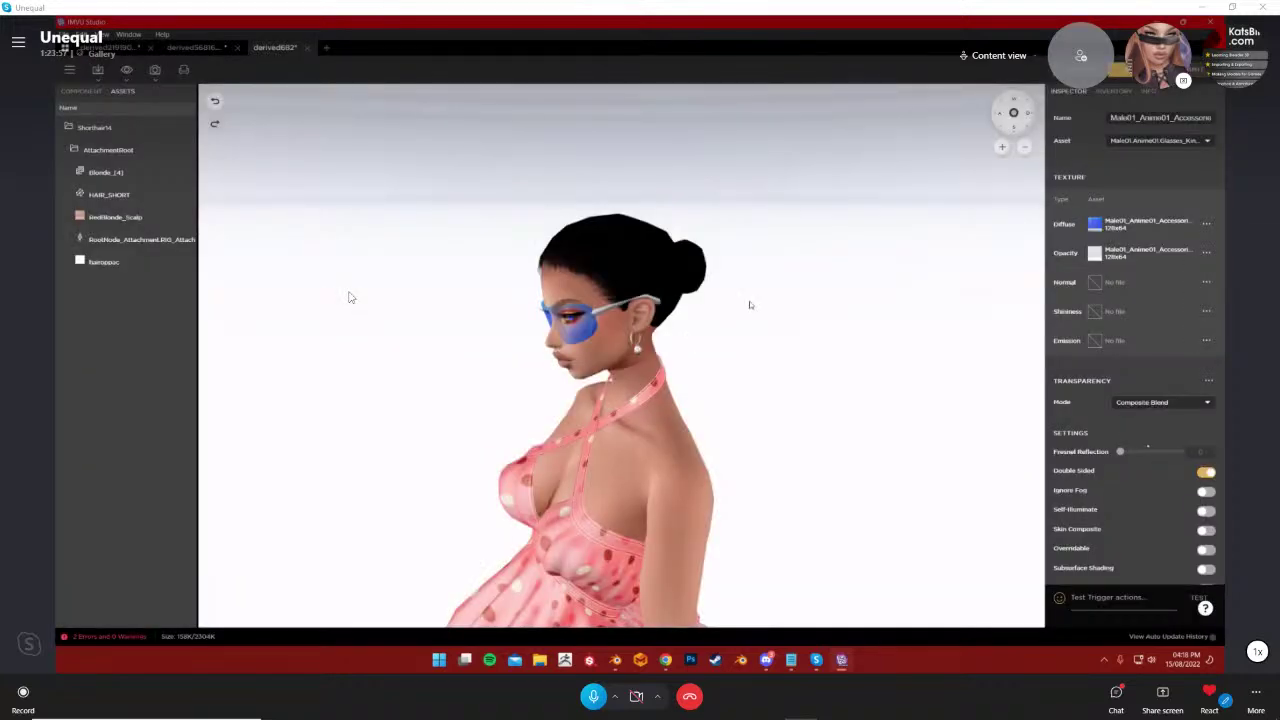
{"action": "left_click_drag", "start_coordinate": [750, 304], "coordinate": [891, 206]}
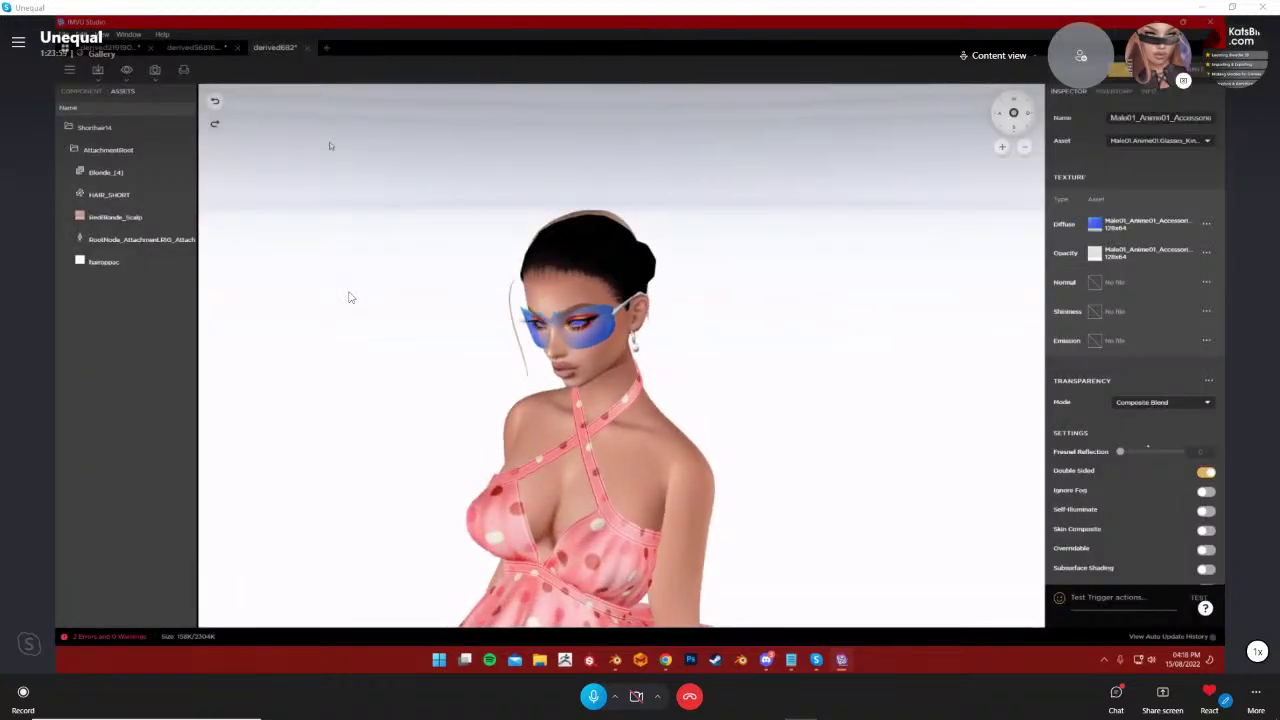
Make the imported Blonde_[4] hair material double-sided and view the hair from the other side
{"action": "left_click", "coordinate": [88, 94]}
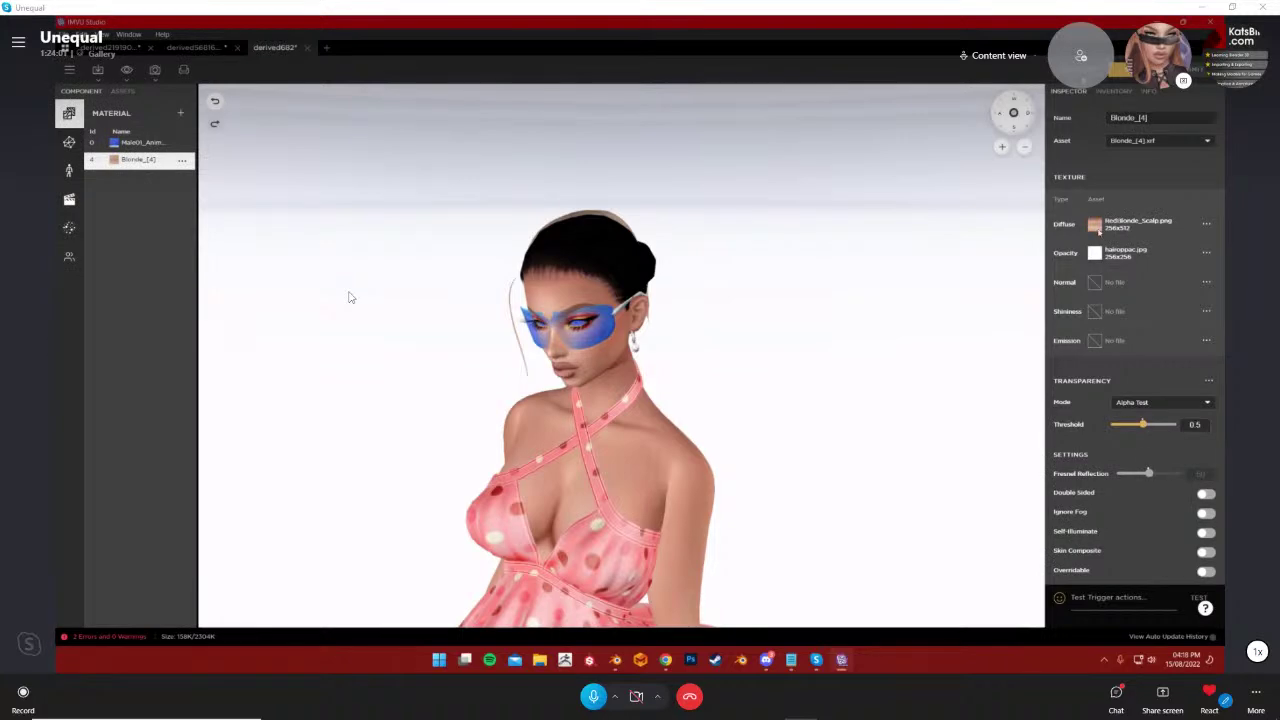
{"action": "left_click", "coordinate": [1206, 493]}
{"action": "left_click_drag", "start_coordinate": [820, 335], "coordinate": [980, 290]}
Review the product info, the glasses material and the short hair mesh on the avatar's head
{"action": "left_click", "coordinate": [1116, 92]}
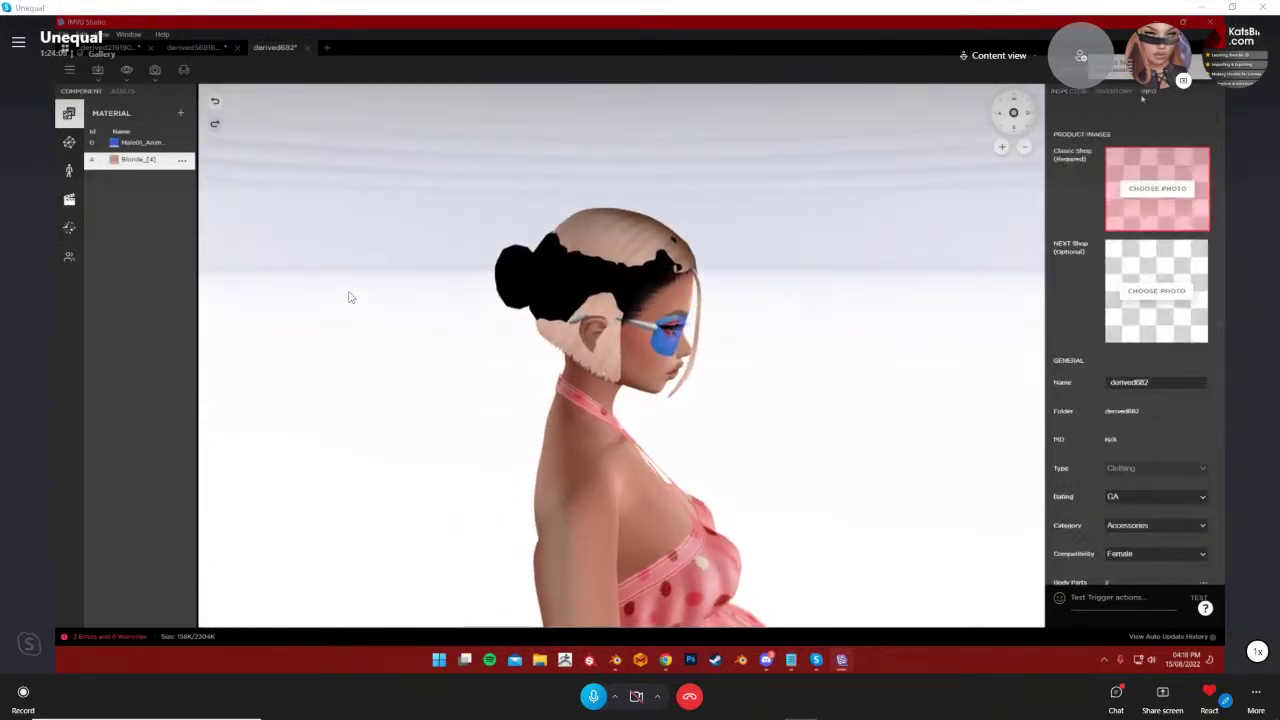
{"action": "left_click", "coordinate": [1072, 96]}
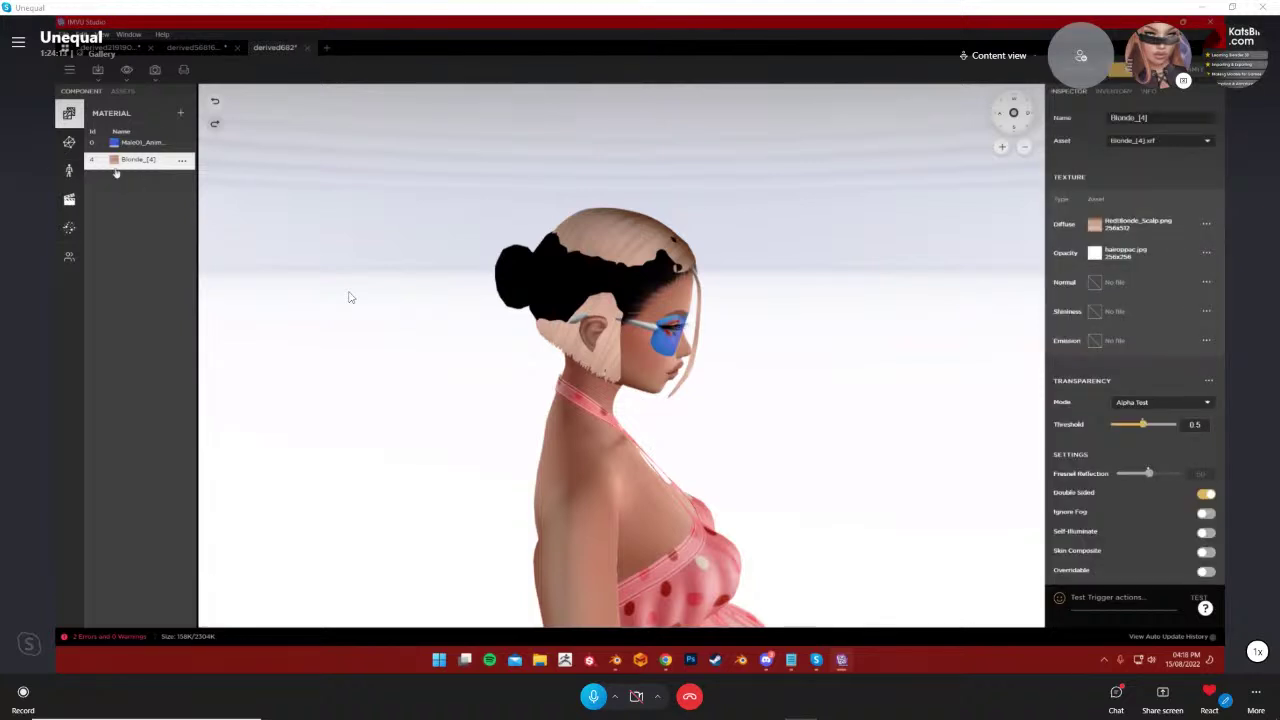
{"action": "left_click", "coordinate": [118, 143]}
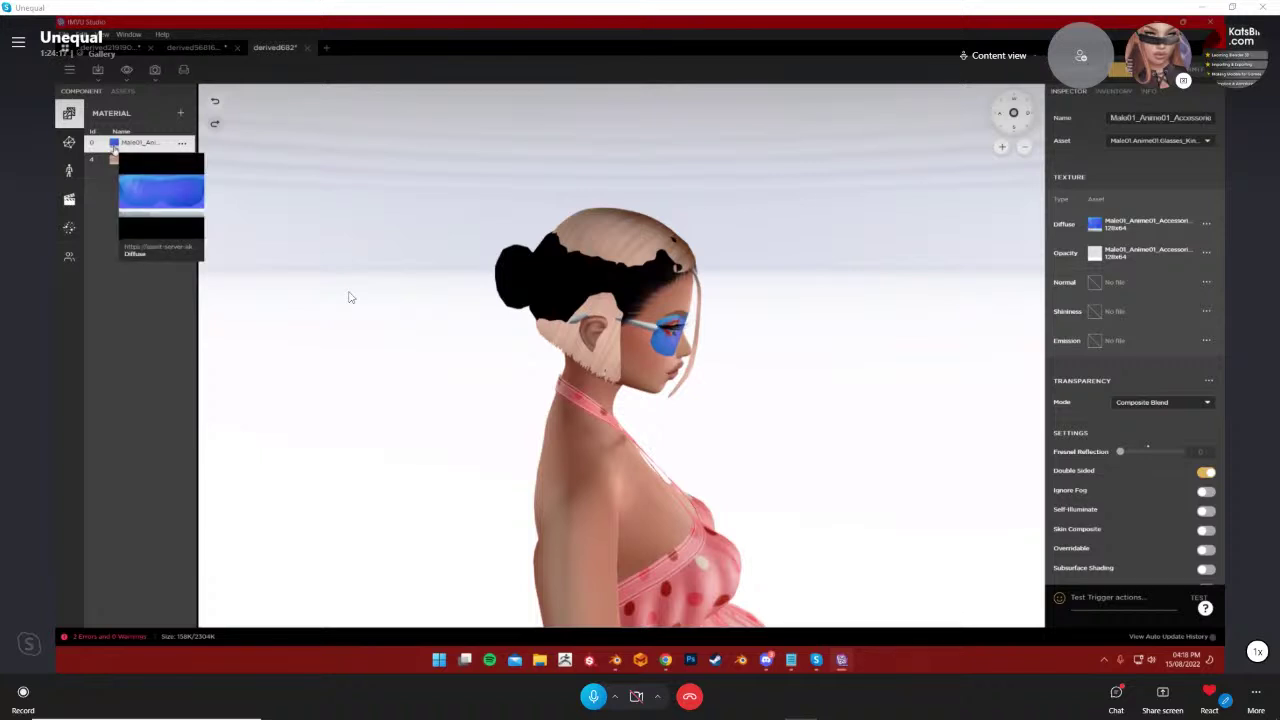
{"action": "left_click", "coordinate": [200, 47]}
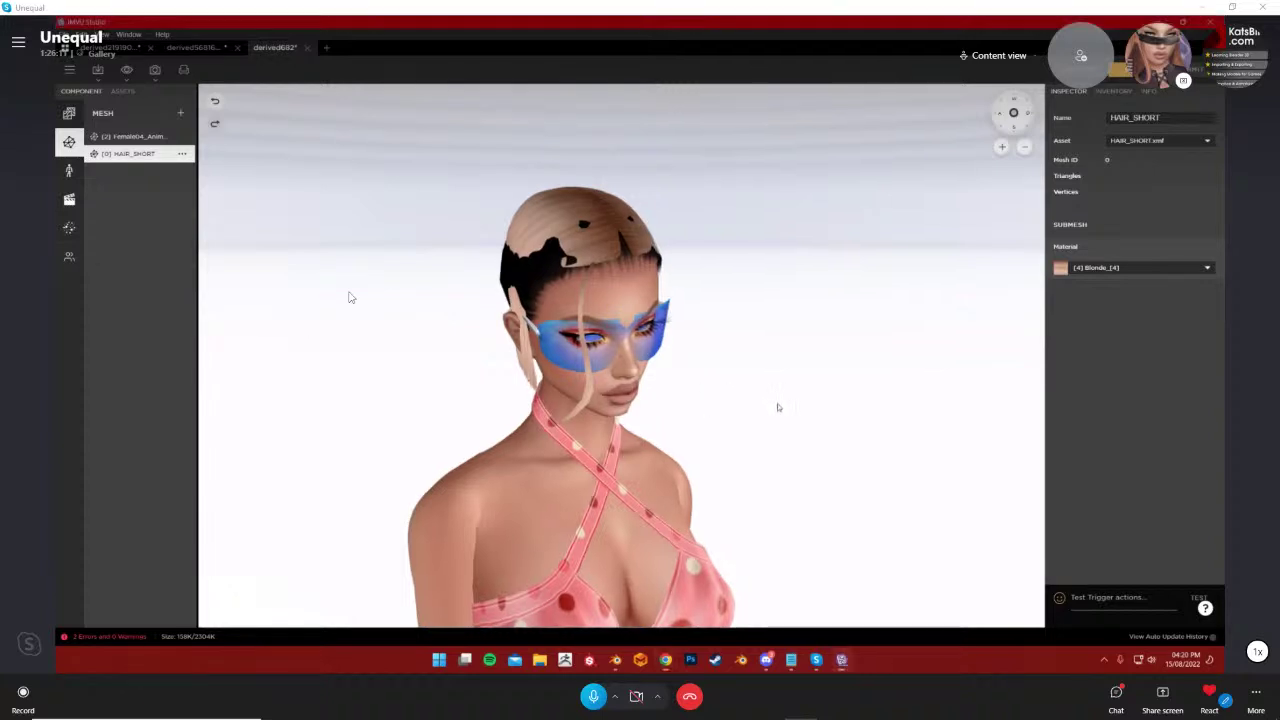
{"action": "left_click_drag", "start_coordinate": [686, 411], "coordinate": [716, 414]}
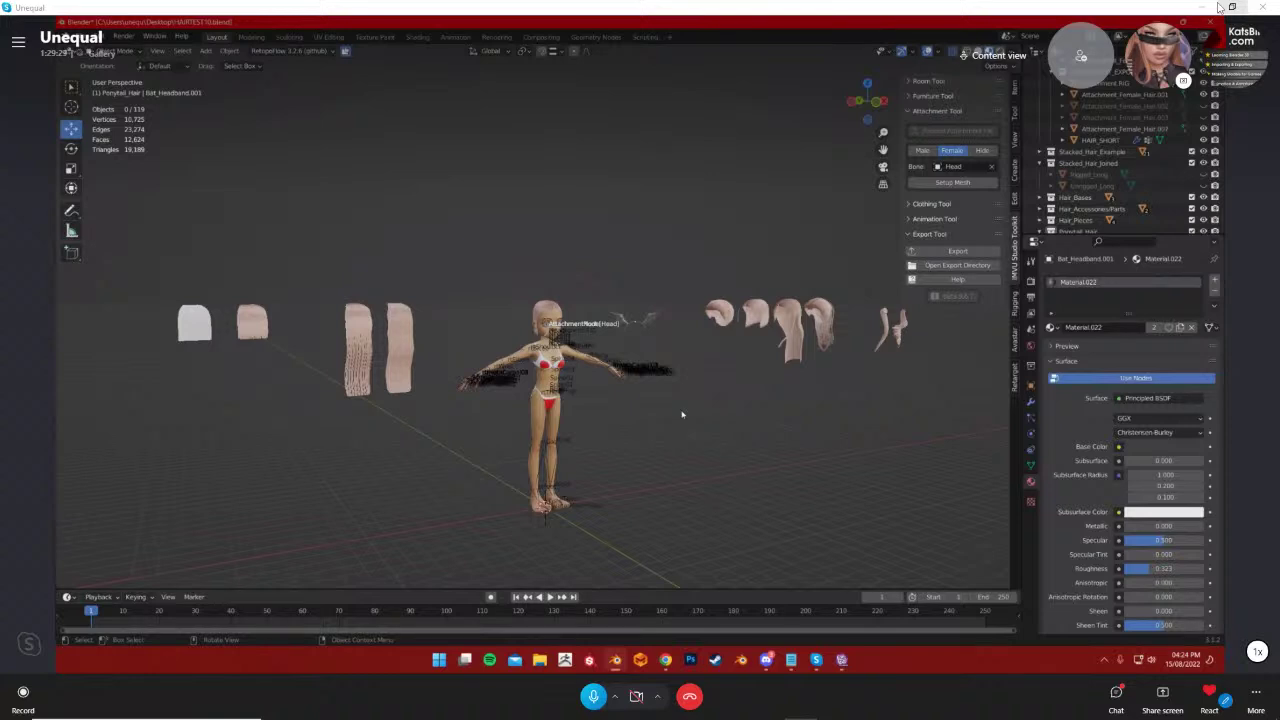
In Blender, move the bat wing headband onto the avatar's head
{"action": "scroll", "coordinate": [682, 414], "scroll_direction": "up", "scroll_amount": 6}
{"action": "left_click", "coordinate": [801, 369]}
{"action": "left_click_drag", "start_coordinate": [832, 327], "coordinate": [461, 227]}
{"action": "left_click", "coordinate": [571, 340]}
{"action": "middle_click_drag", "start_coordinate": [571, 340], "coordinate": [652, 336]}
{"action": "left_click", "coordinate": [469, 268]}
Rename the bat headband's material to "bat wings [35]"
{"action": "double_click", "coordinate": [1080, 283]}
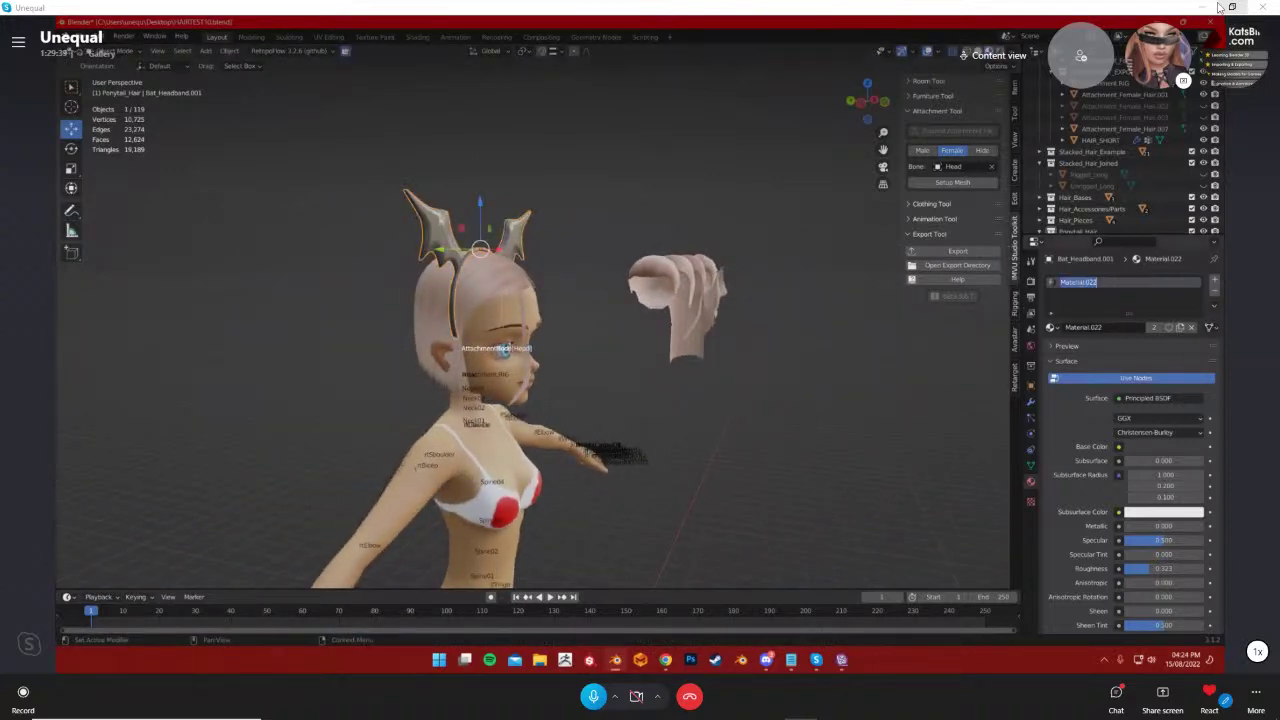
{"action": "left_click_drag", "start_coordinate": [1106, 281], "coordinate": [988, 279]}
{"action": "left_click", "coordinate": [1100, 282]}
{"action": "key", "text": "BackSpace"}
{"action": "type", "text": "[35]"}
{"action": "key", "text": "Return"}
{"action": "double_click", "coordinate": [1062, 283]}
{"action": "left_click", "coordinate": [1061, 283]}
{"action": "type", "text": "bat wings"}
{"action": "key", "text": "Return"}
Inspect the bat wing headband's placement on the avatar's head from the front
{"action": "middle_click_drag", "start_coordinate": [630, 372], "coordinate": [555, 365]}
{"action": "left_click", "coordinate": [629, 311]}
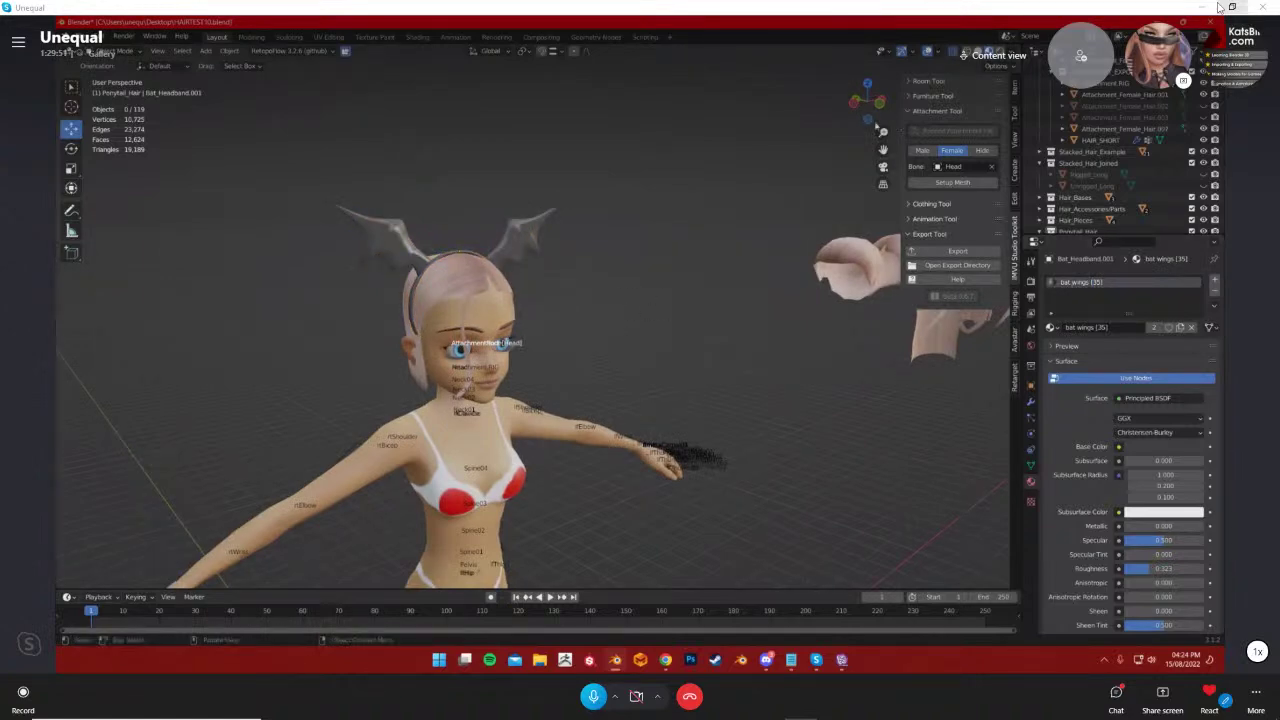
{"action": "left_click", "coordinate": [876, 106]}
{"action": "scroll", "coordinate": [850, 298], "scroll_direction": "down", "scroll_amount": 3}
{"action": "scroll", "coordinate": [632, 283], "scroll_direction": "up", "scroll_amount": 8}
{"action": "middle_click_drag", "start_coordinate": [797, 314], "coordinate": [787, 355]}
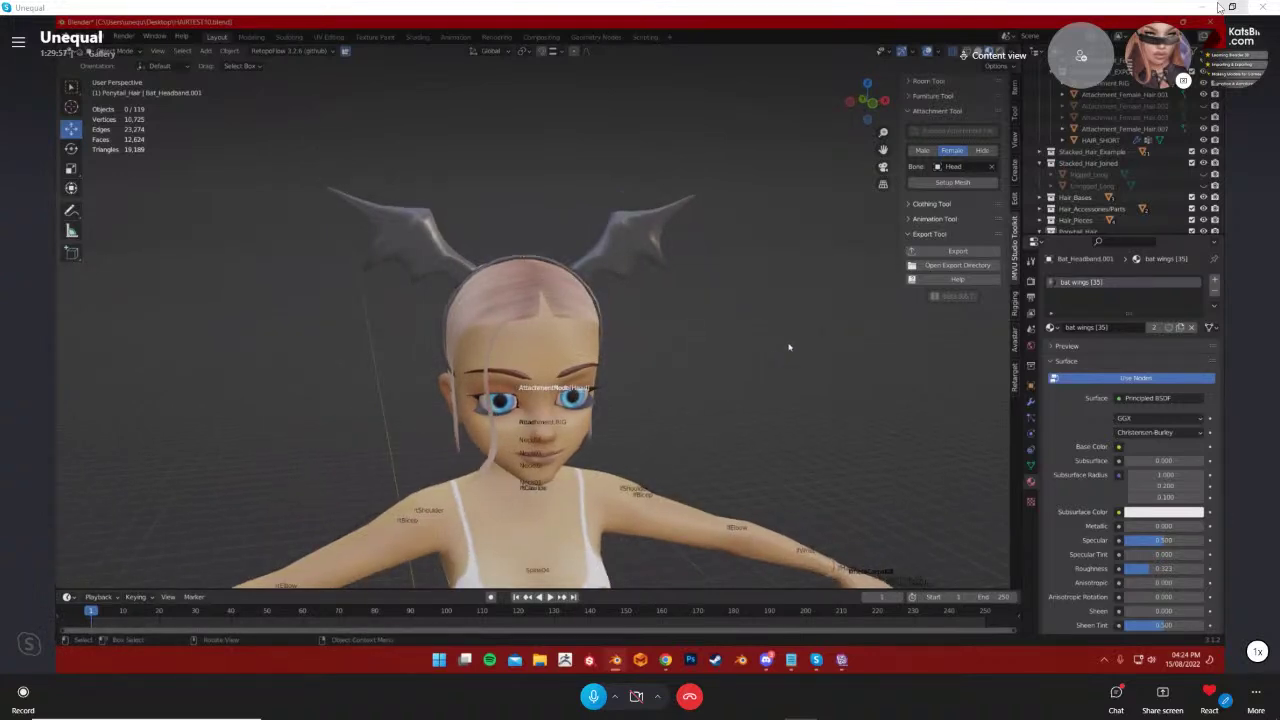